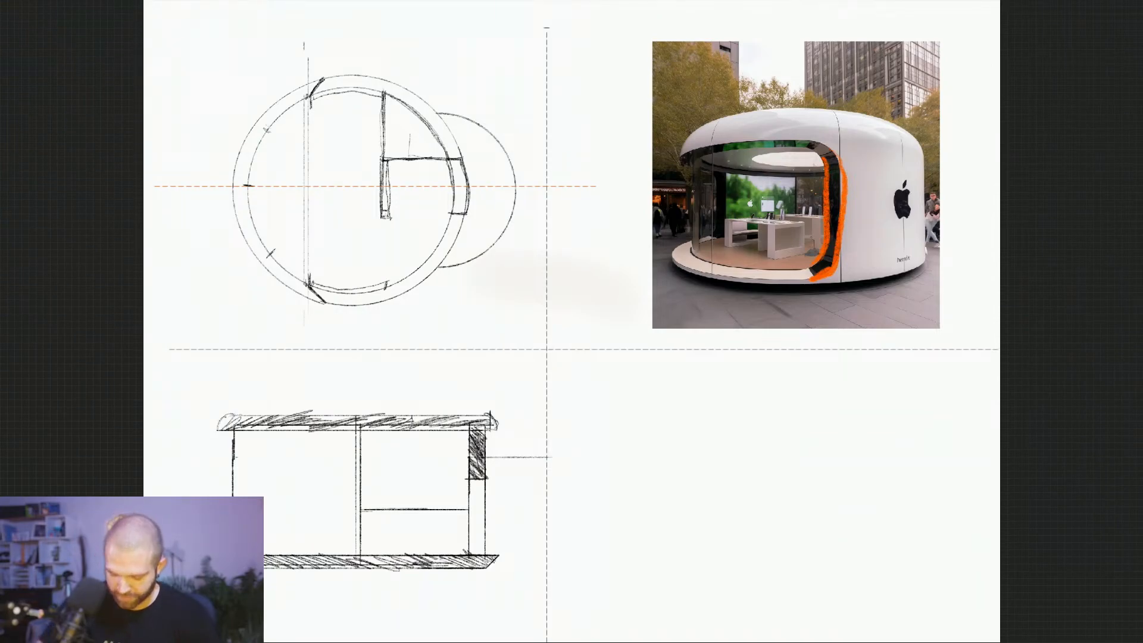
Step: Redraw the outer wall and horizontal interior lines of the section sketch, and add a full-height vertical line beside the outer glazing wall
drag(486, 552, 486, 450)
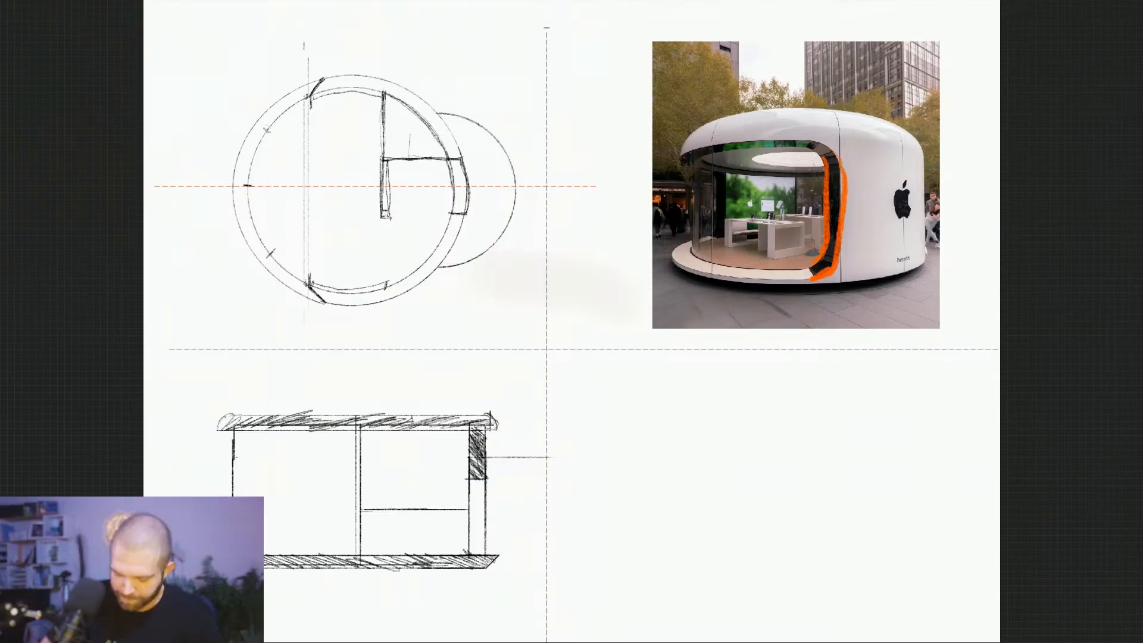
drag(382, 509, 468, 509)
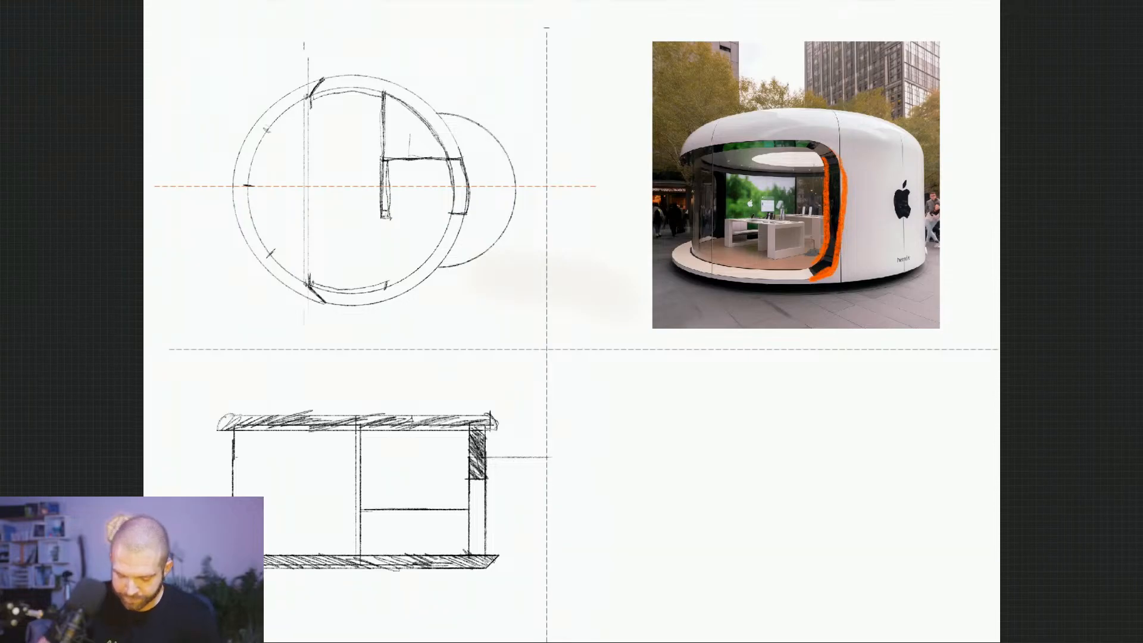
drag(362, 510, 373, 511)
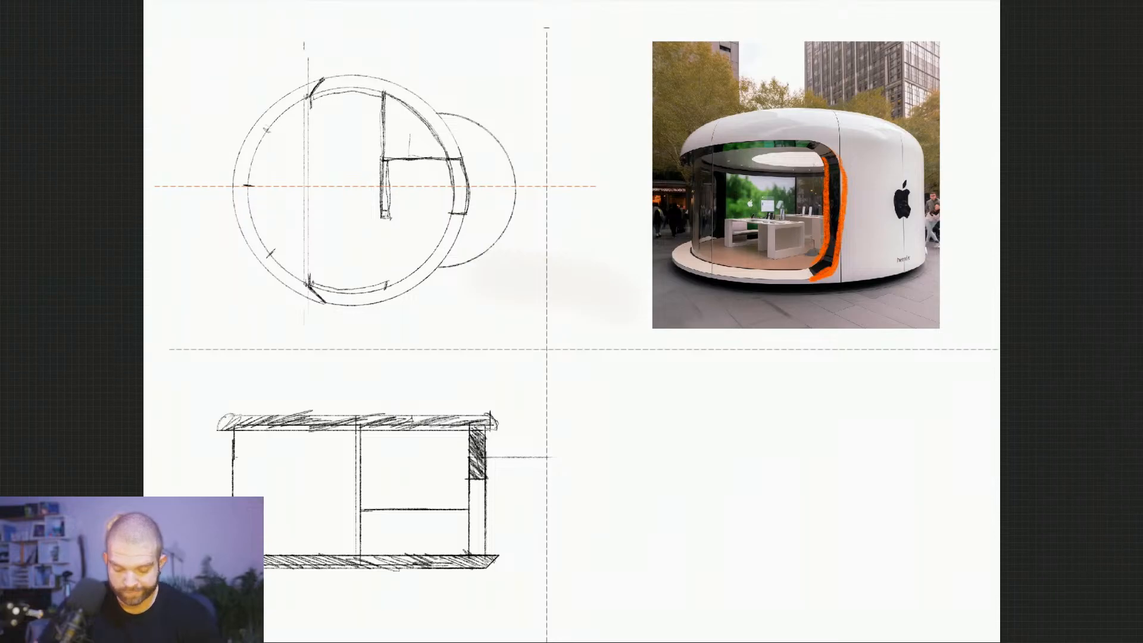
mouse_move(237, 496)
mouse_down()
mouse_move(232, 422)
mouse_move(236, 496)
mouse_up()
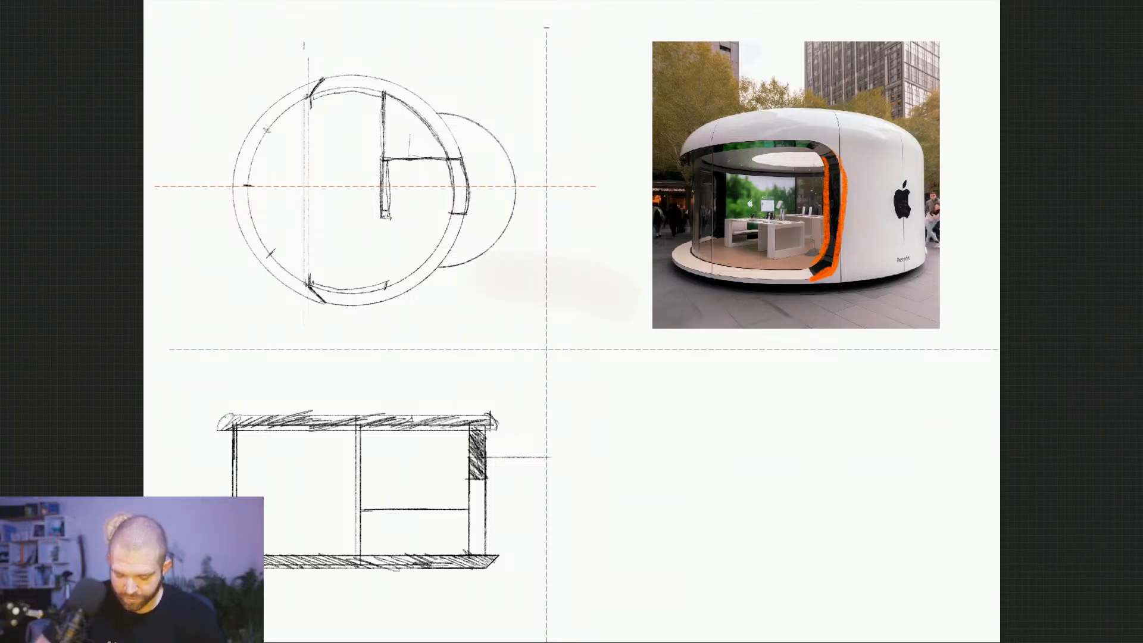
drag(273, 482, 273, 550)
drag(274, 421, 273, 570)
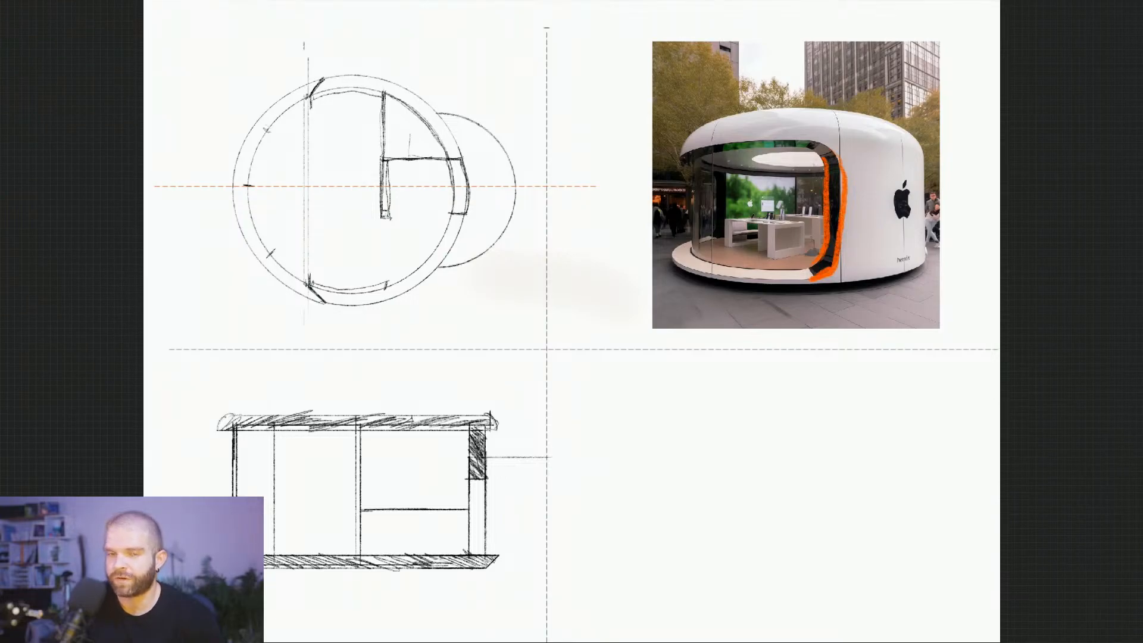
drag(354, 500, 354, 553)
drag(354, 423, 354, 552)
drag(353, 514, 353, 571)
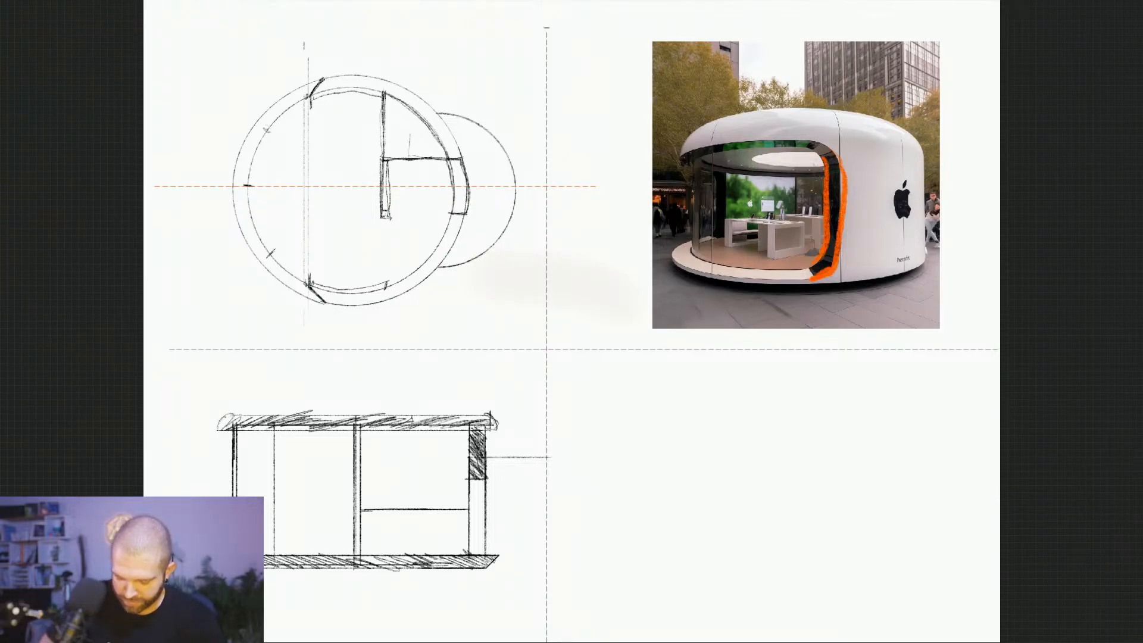
drag(354, 494, 353, 569)
drag(353, 432, 354, 500)
key(ctrl+z)
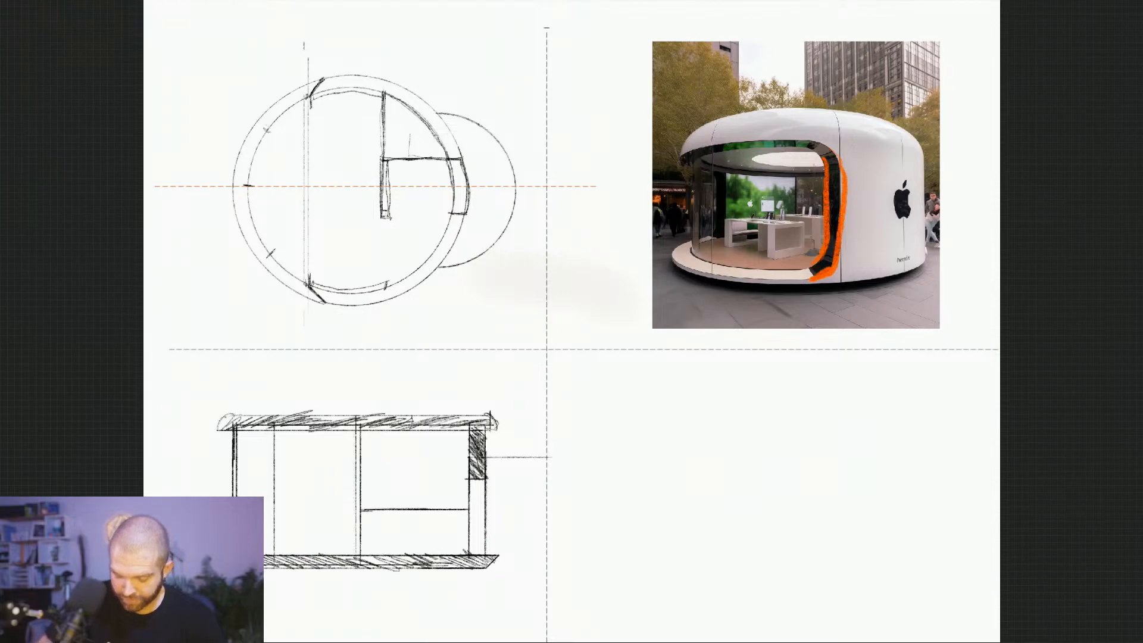
Step: Draw two full-height vertical lines between the section's central partition and its shaded end wall, and hatch the strip between them
drag(411, 428, 411, 553)
drag(411, 430, 411, 539)
drag(411, 477, 411, 564)
drag(425, 450, 425, 552)
drag(425, 444, 425, 537)
drag(425, 422, 424, 503)
drag(425, 425, 425, 479)
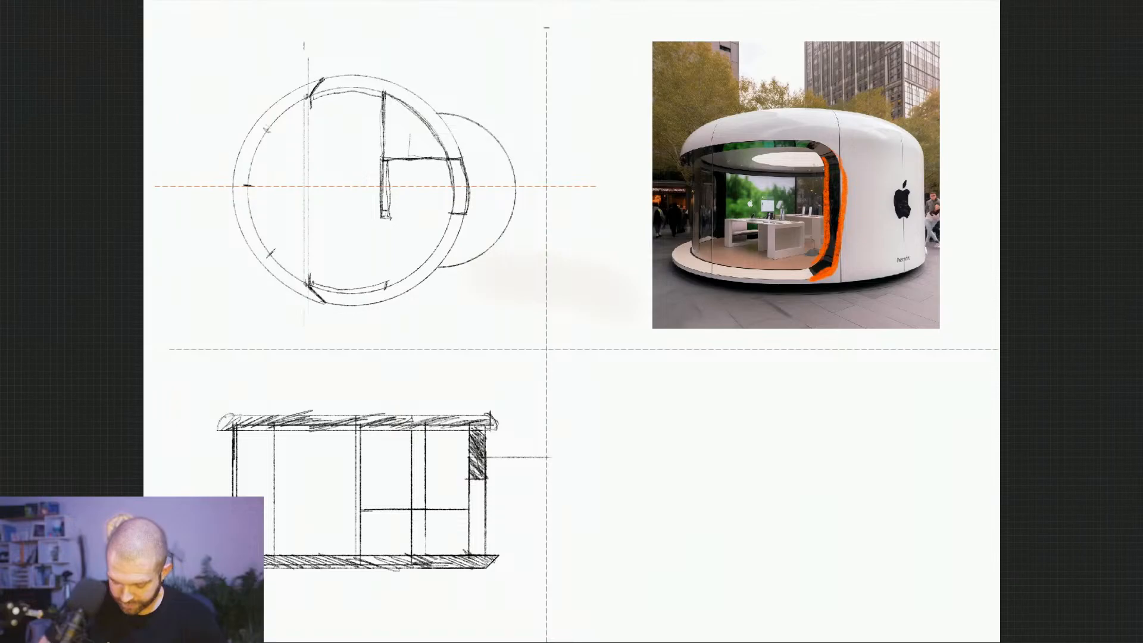
mouse_move(415, 556)
mouse_down()
mouse_move(415, 438)
mouse_move(426, 424)
mouse_up()
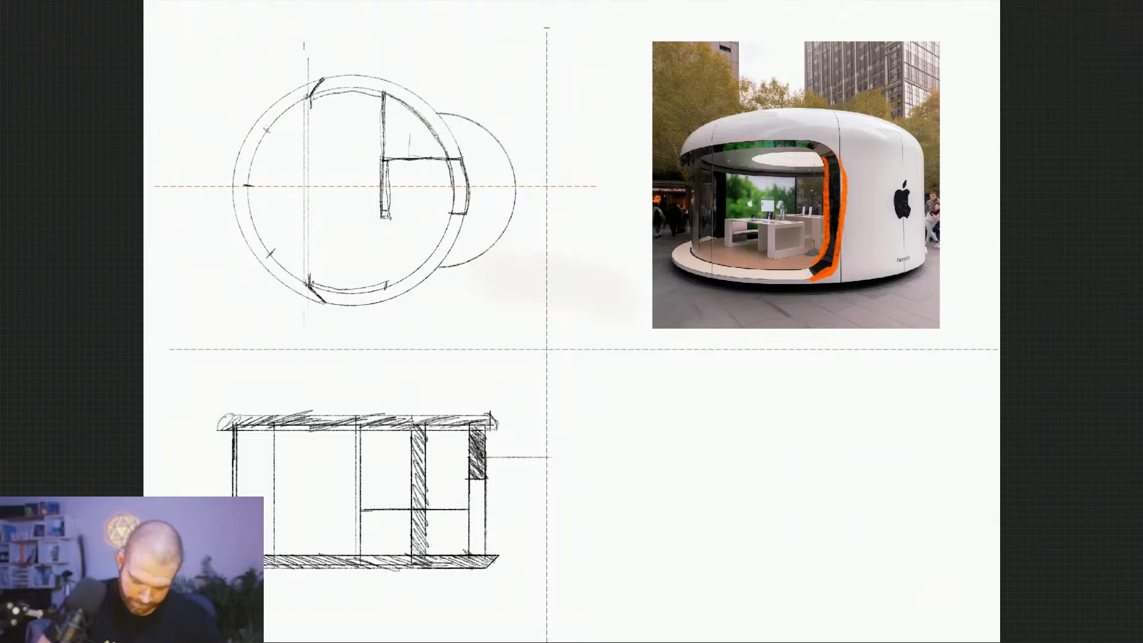
drag(414, 470, 427, 435)
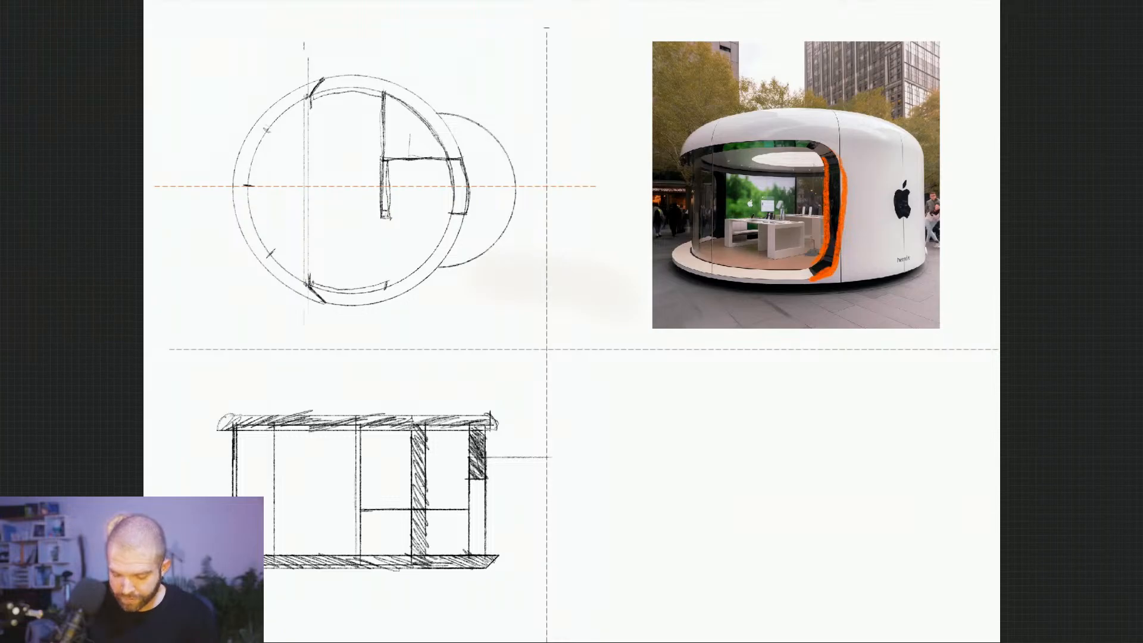
Step: Add another thin full-height vertical line and short horizontal furniture lines beside the section's central partition
drag(301, 430, 302, 565)
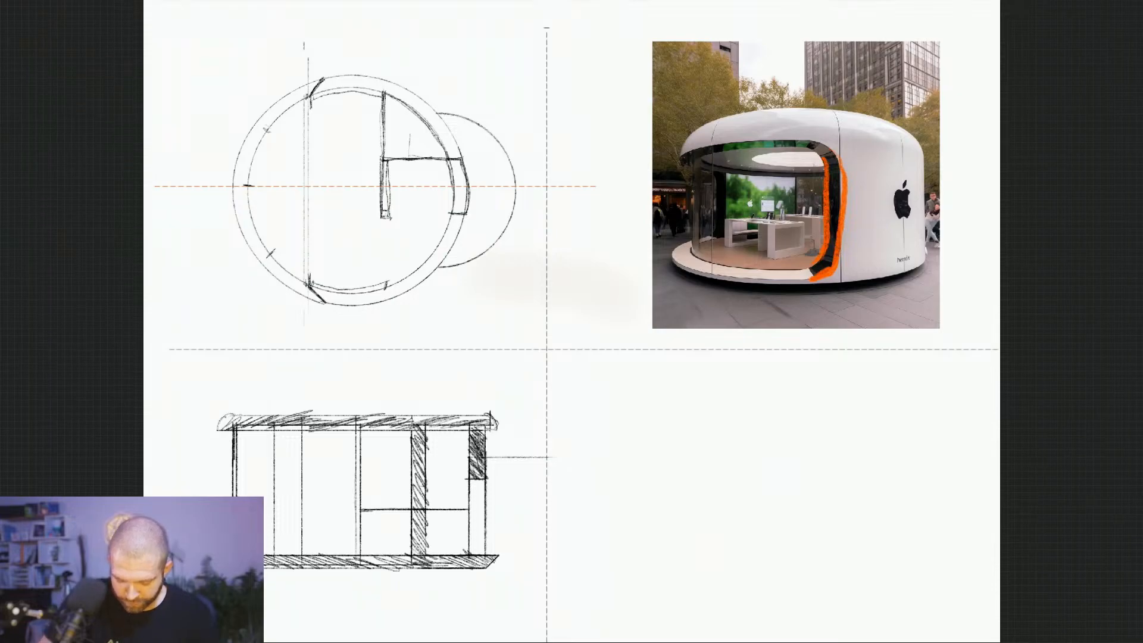
drag(308, 512, 372, 511)
mouse_move(306, 455)
mouse_down()
mouse_move(355, 455)
mouse_move(318, 455)
mouse_up()
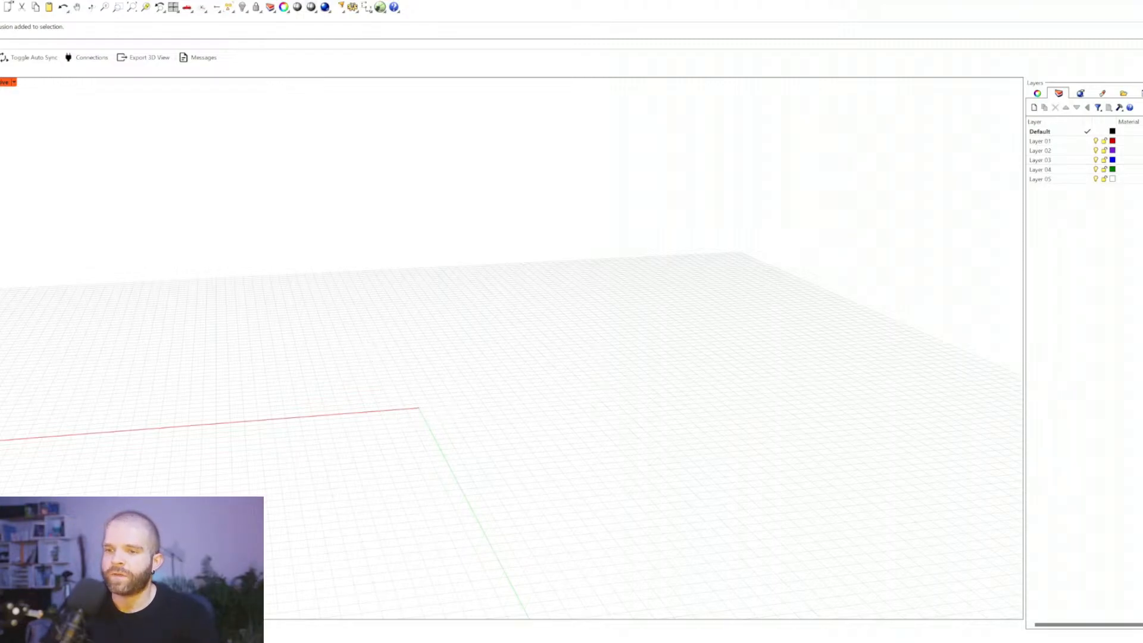
Step: Switch to Rhino, place the picture Untitled_Artwork.jpg on the ground plane from the origin, and display it in a maximized Top view
click(412, 408)
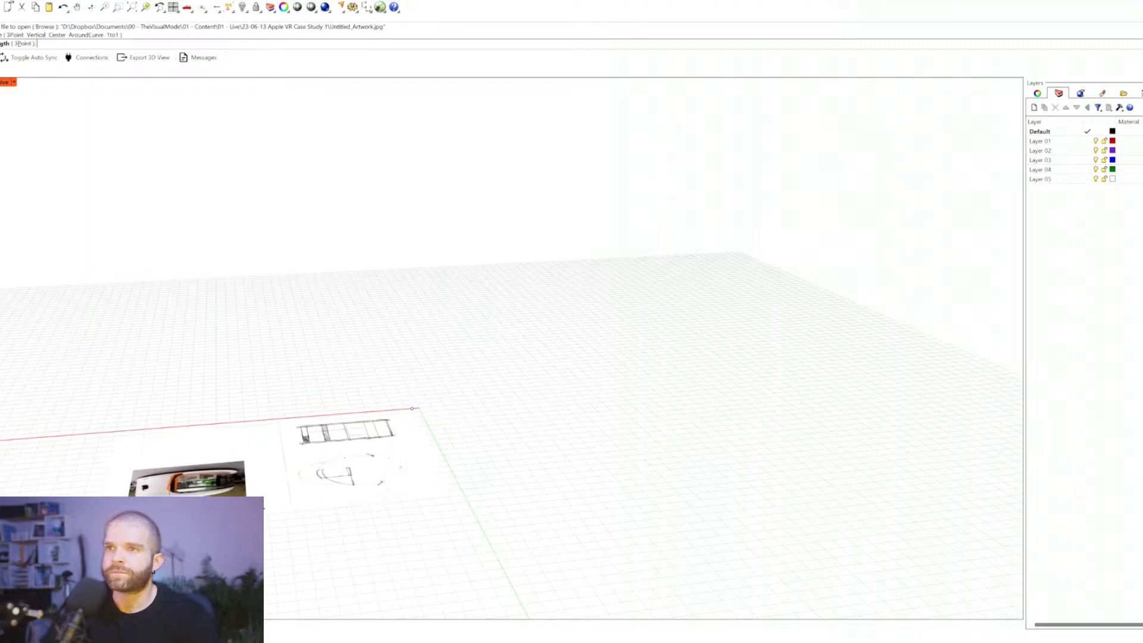
click(83, 333)
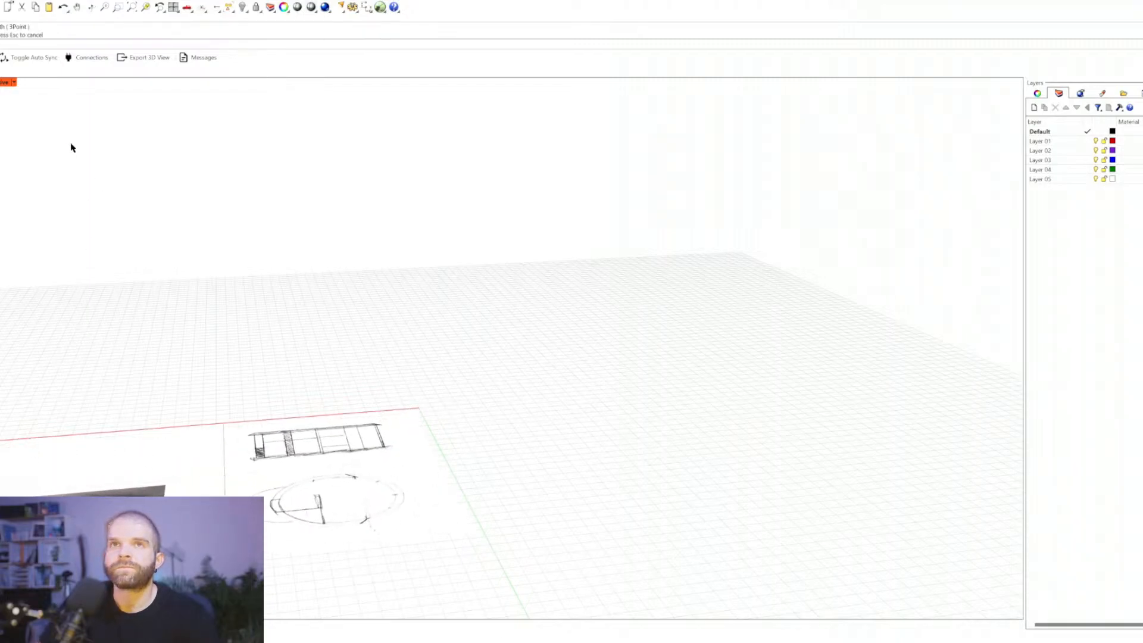
double_click(2, 82)
double_click(3, 83)
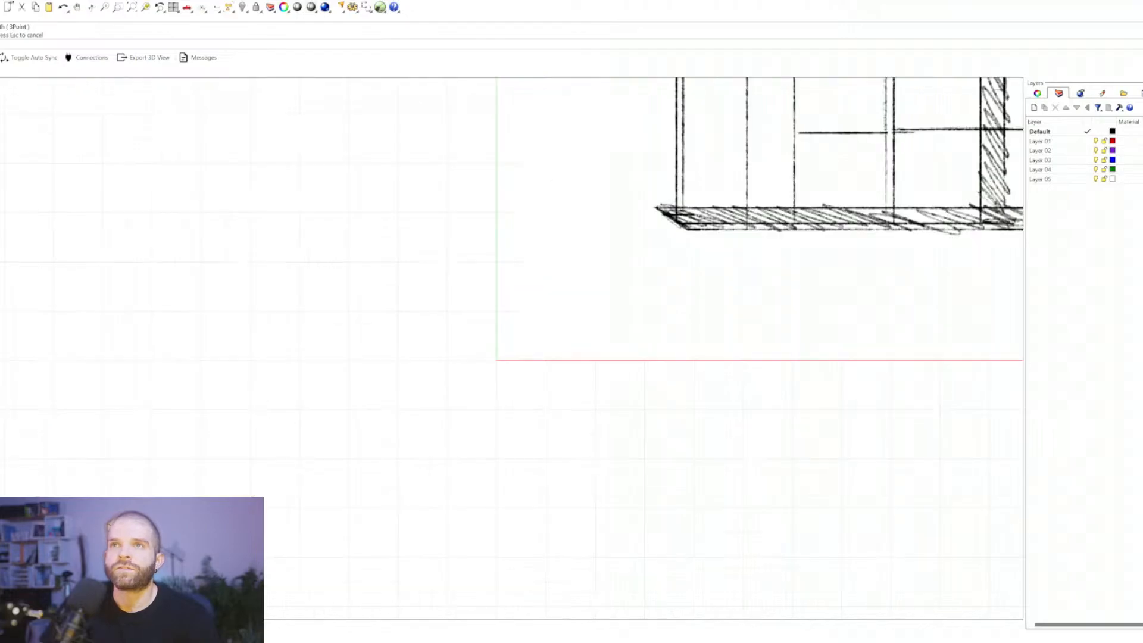
scroll(558, 469, down, 18)
scroll(595, 418, up, 9)
scroll(479, 420, up, 4)
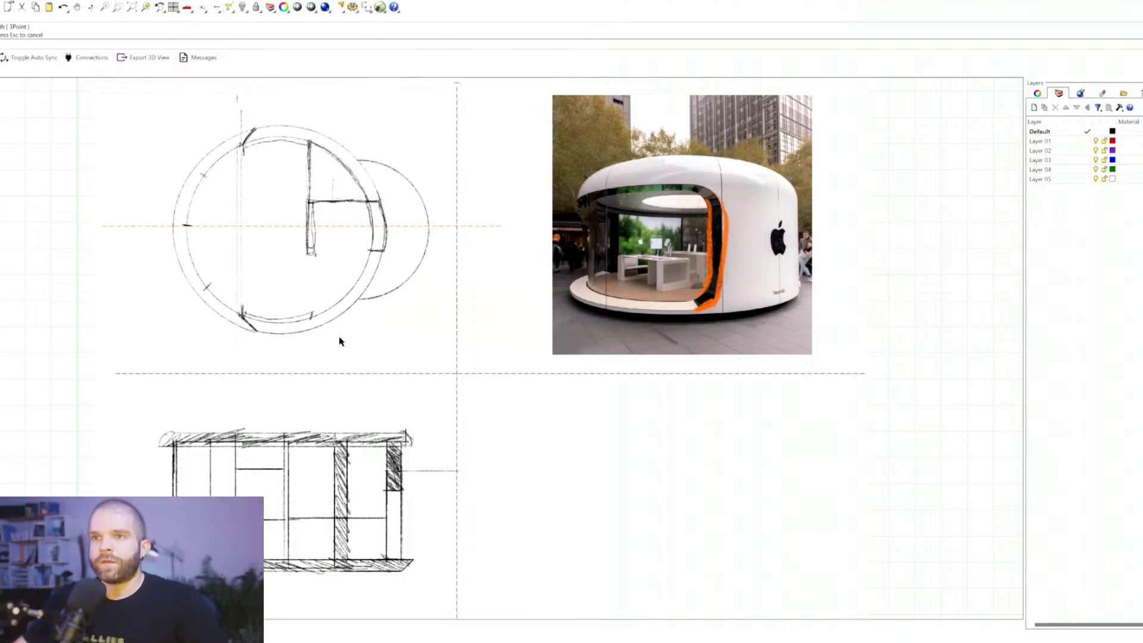
scroll(334, 288, down, 4)
scroll(265, 221, up, 6)
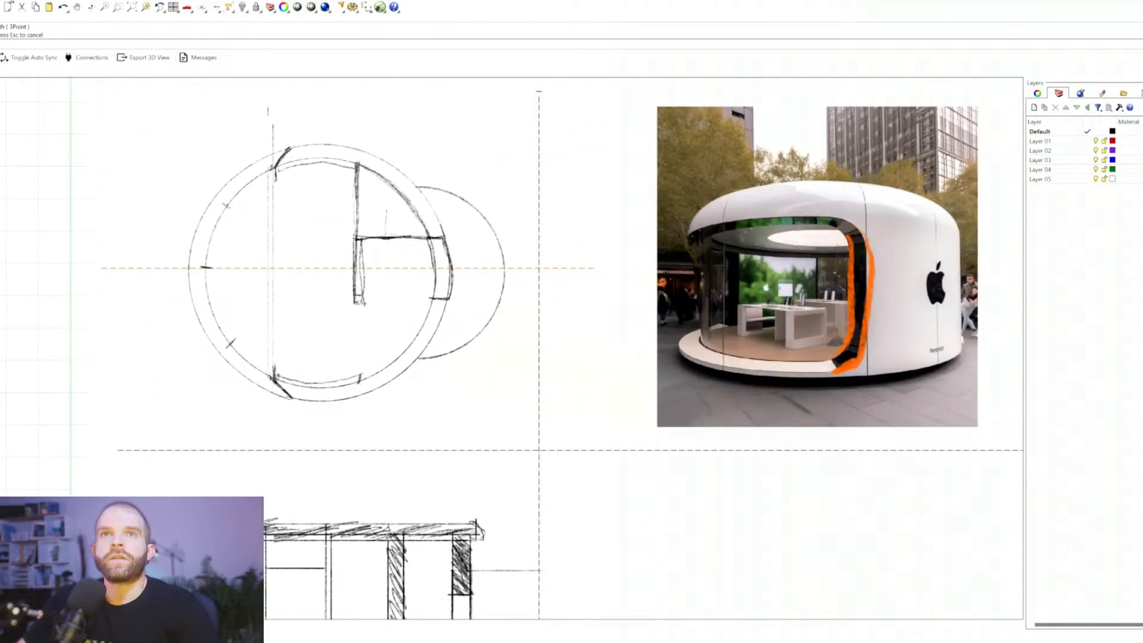
Step: Create a solid vertical cylinder centred on the sketched floor plan, with a 30' diameter and a 14' height
click(1, 176)
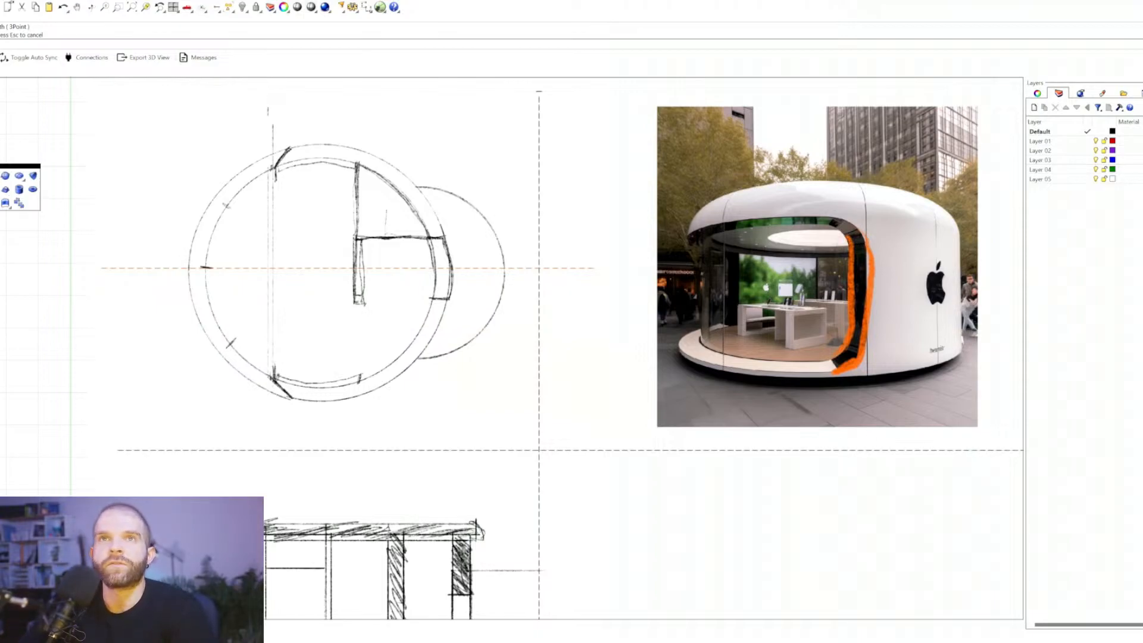
click(19, 189)
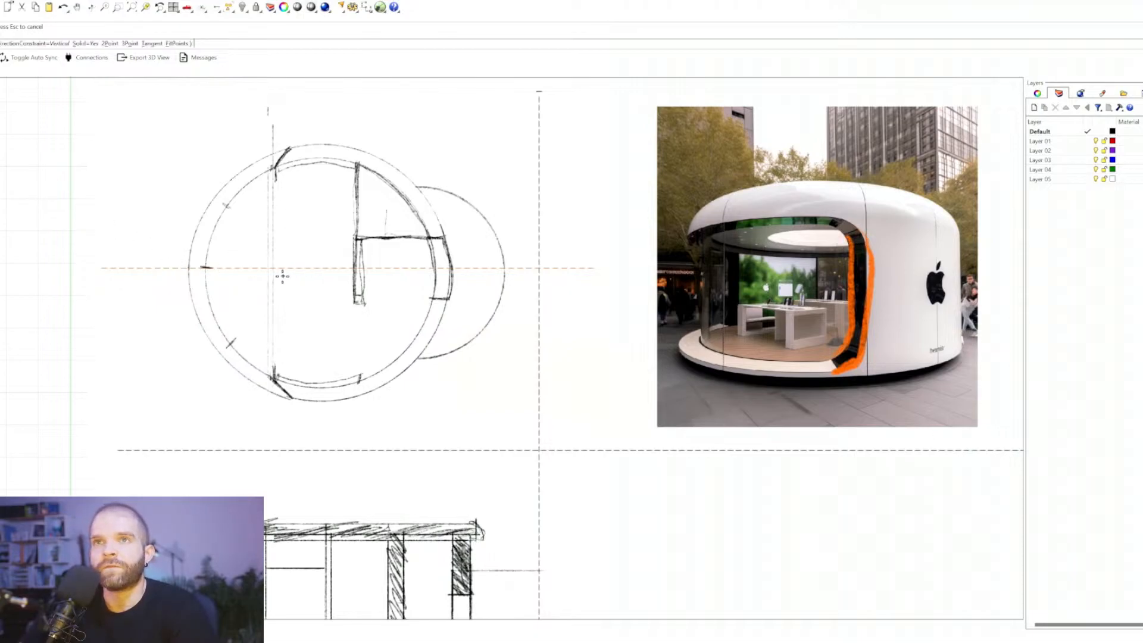
click(317, 274)
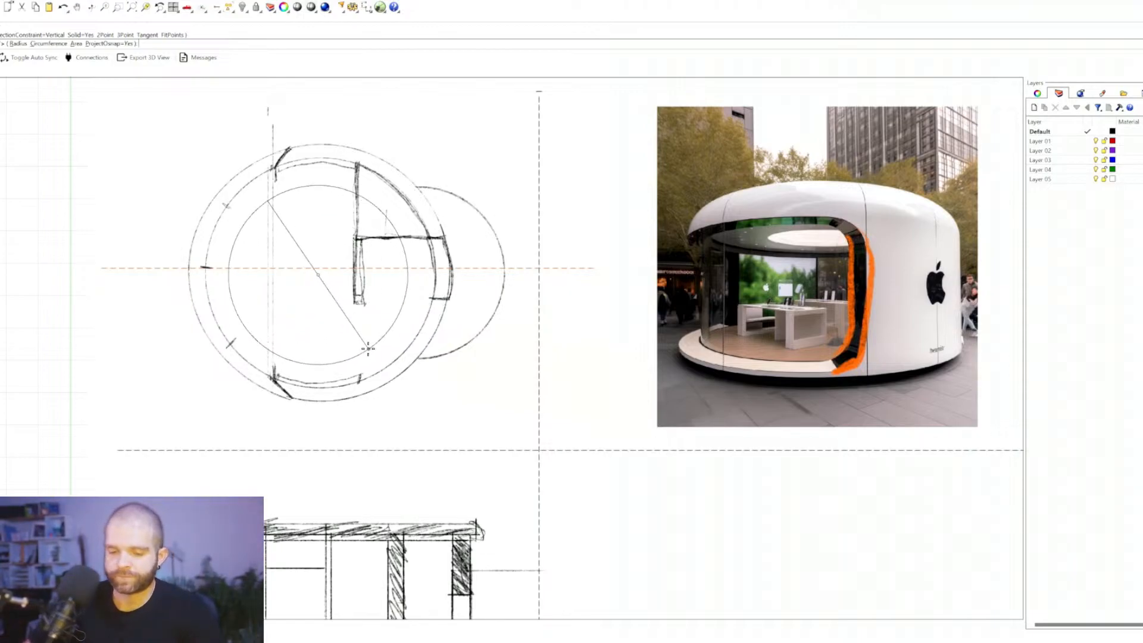
text(30)
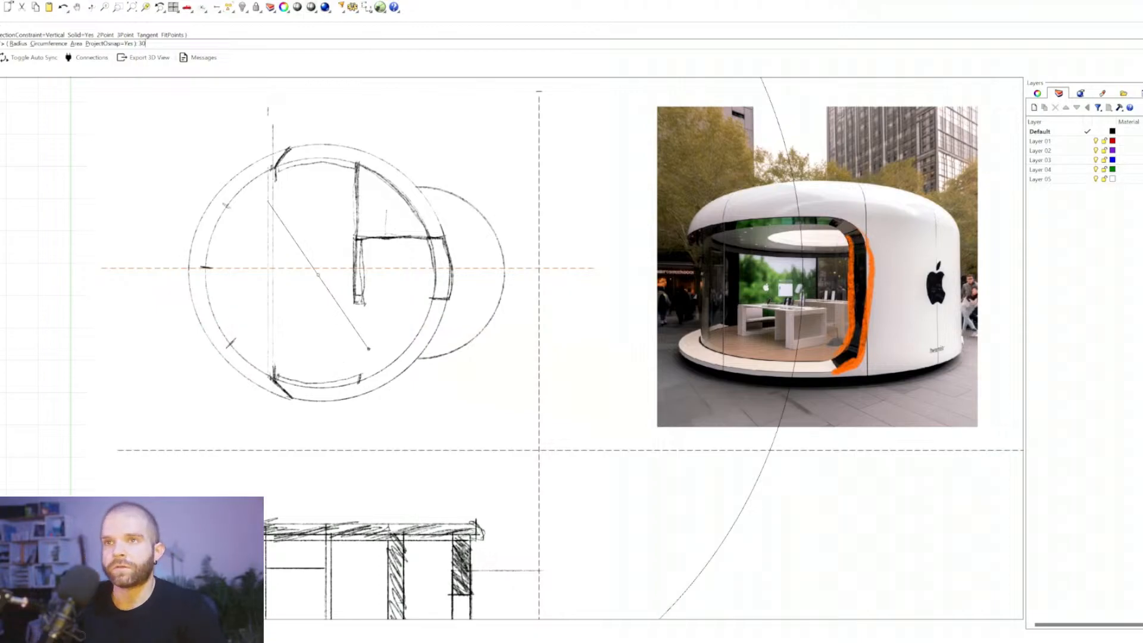
key(Return)
scroll(249, 296, down, 10)
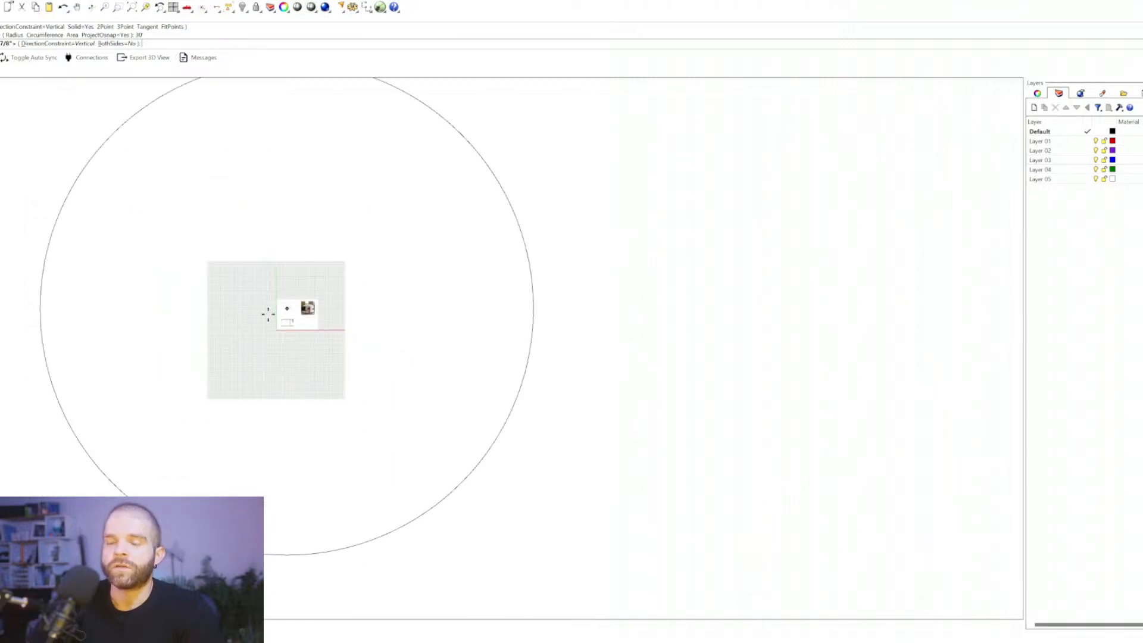
double_click(0, 85)
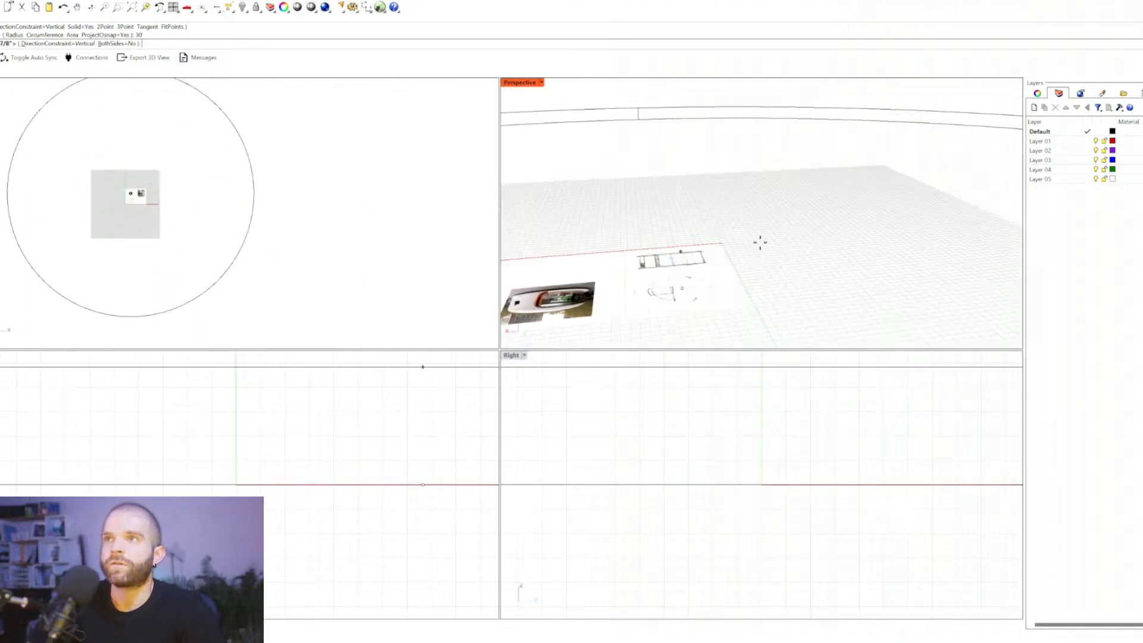
scroll(735, 232, down, 15)
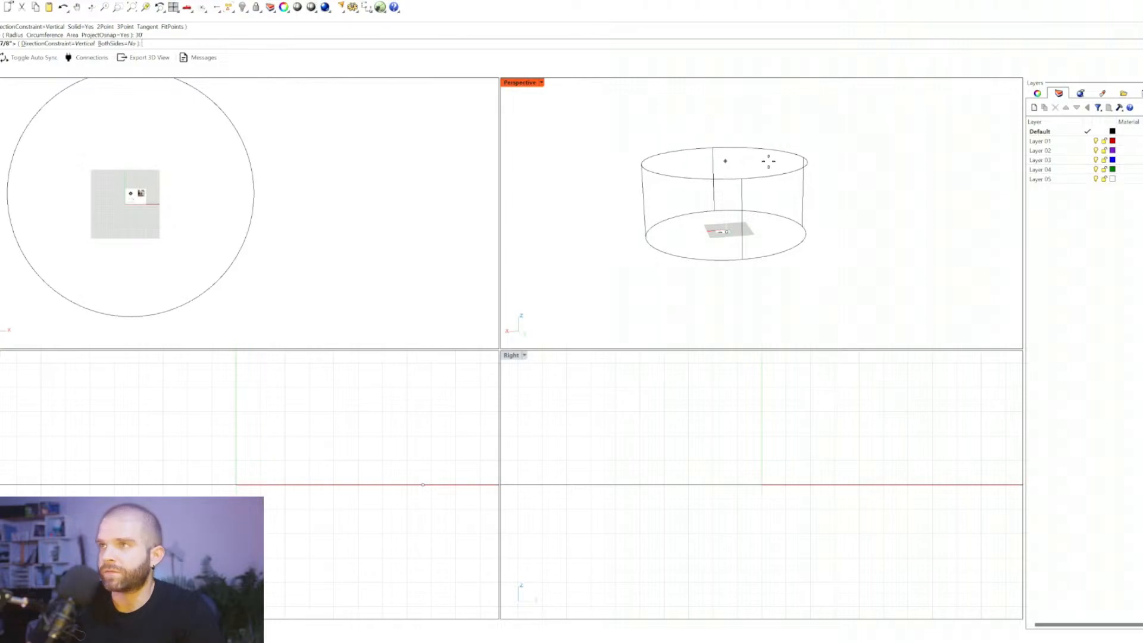
text(14)
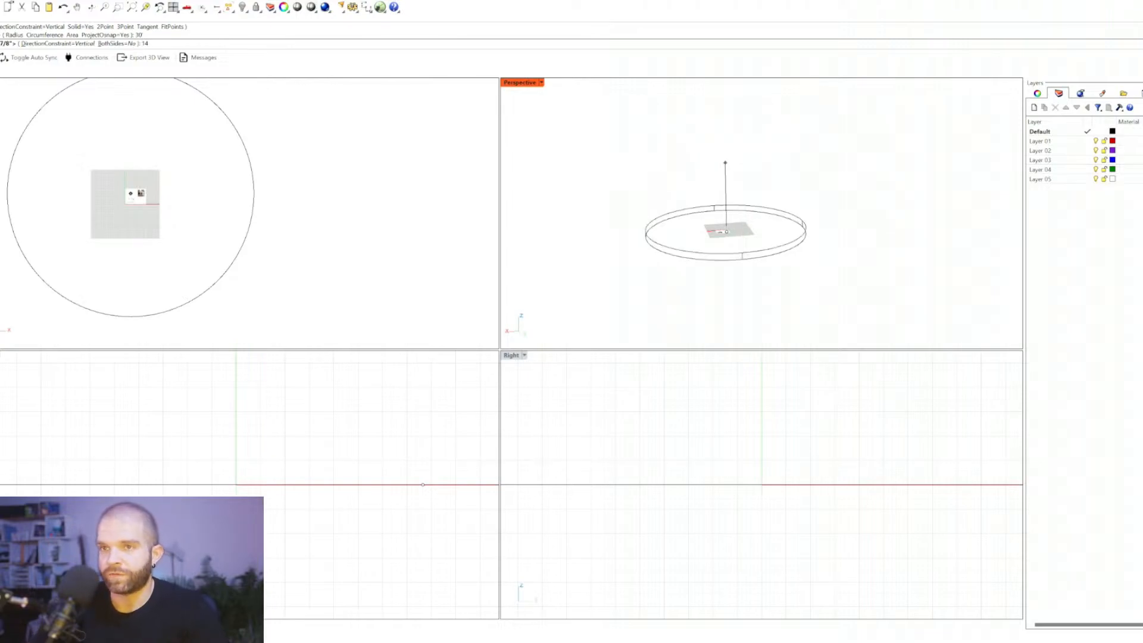
key(Return)
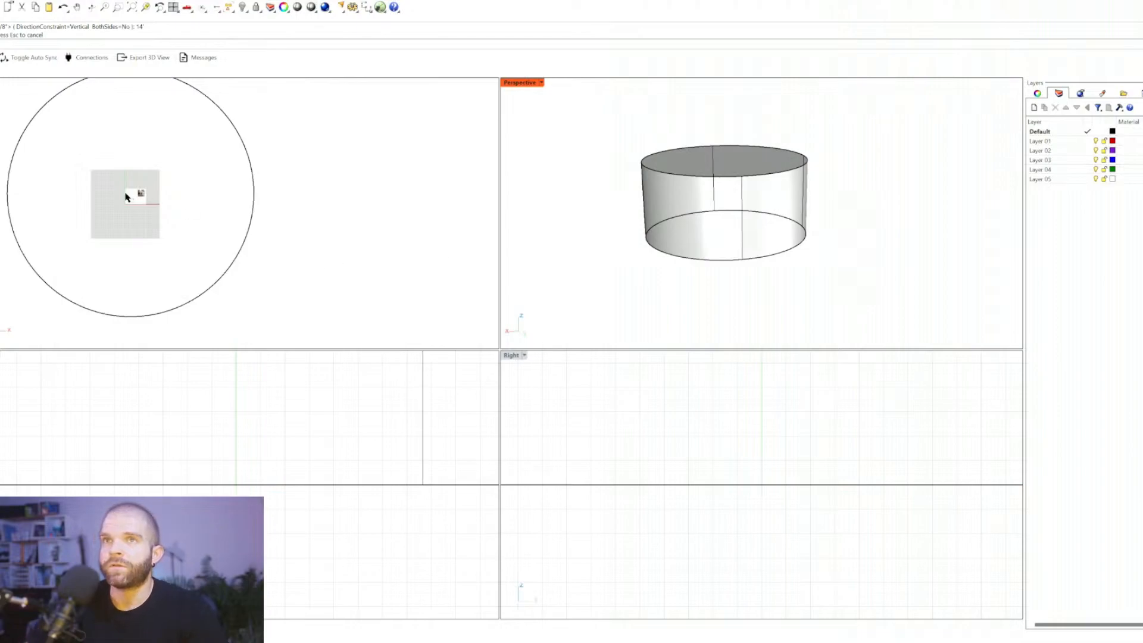
Step: Select the sketch picture and scale it up uniformly towards the size of the cylinder
scroll(135, 191, up, 3)
scroll(155, 191, down, 2)
scroll(140, 191, up, 6)
scroll(195, 214, down, 8)
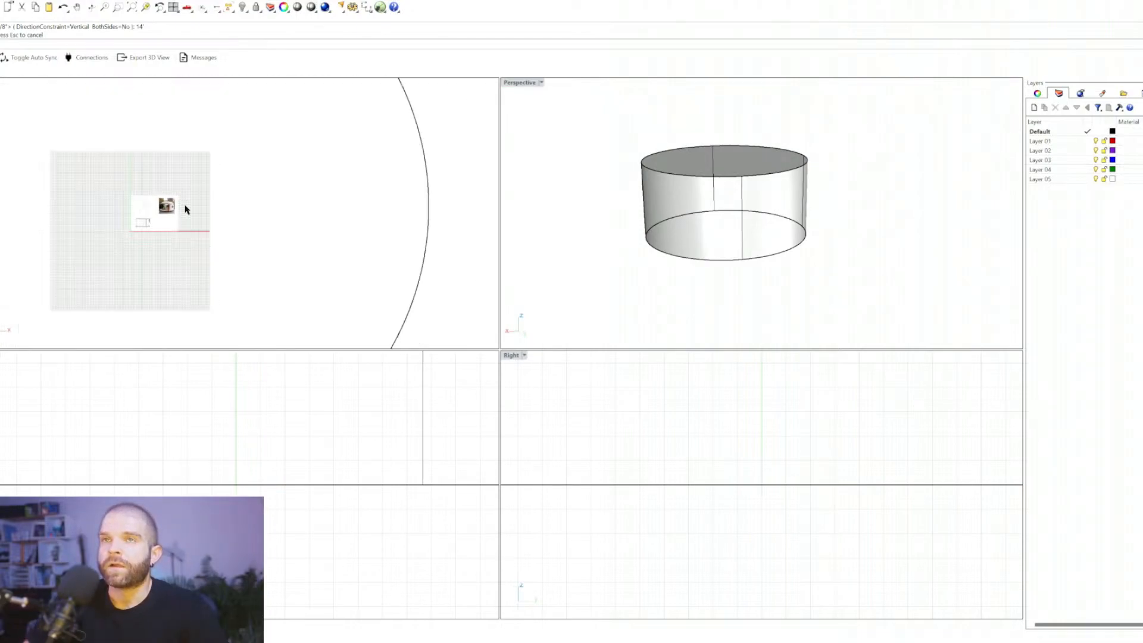
scroll(225, 218, up, 4)
click(225, 219)
scroll(189, 211, down, 2)
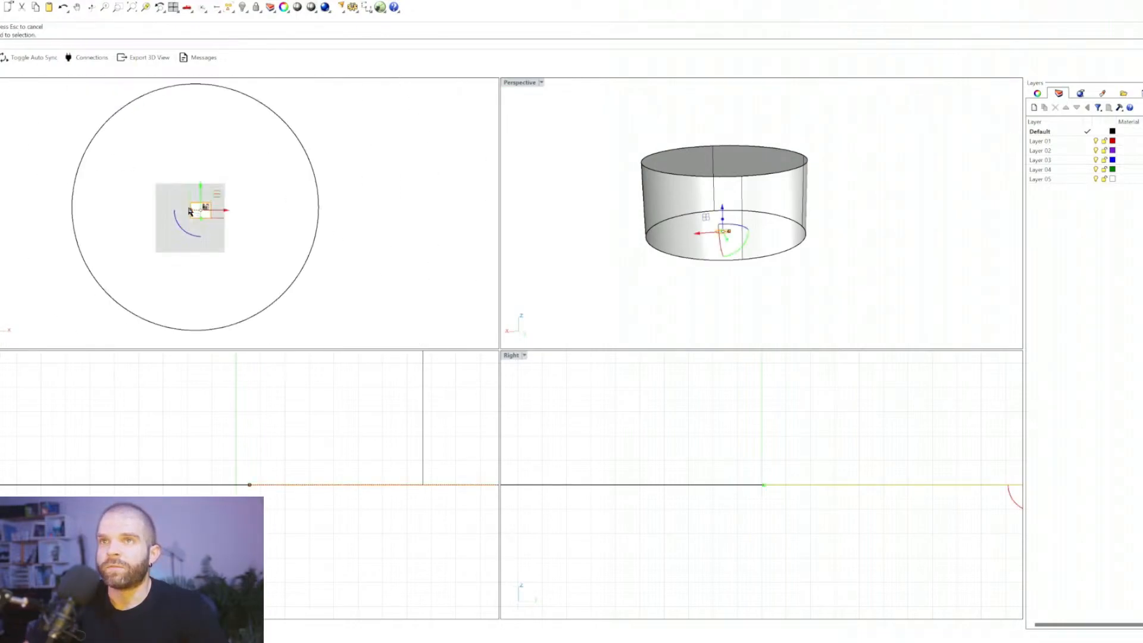
shift+drag(191, 210, 0, 212)
scroll(266, 203, down, 5)
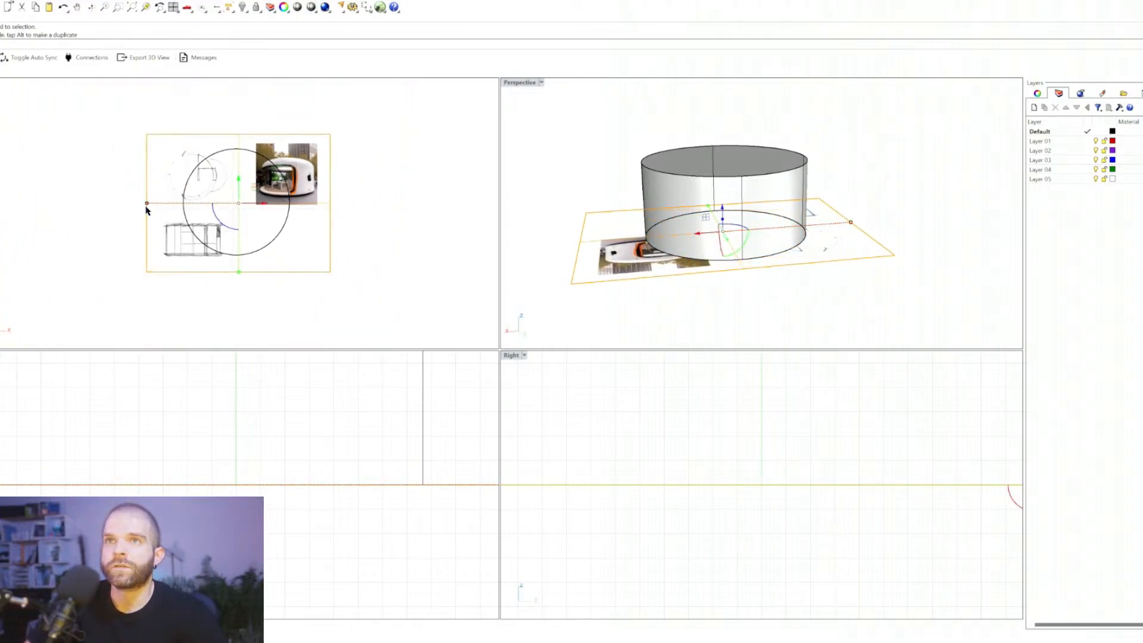
Step: Scale and move the sketch picture until the plan's outer circle lines up with the cylinder's outline
shift+drag(147, 207, 116, 248)
mouse_move(184, 275)
mouse_down()
mouse_move(215, 300)
mouse_move(204, 288)
mouse_up()
shift+drag(137, 261, 143, 261)
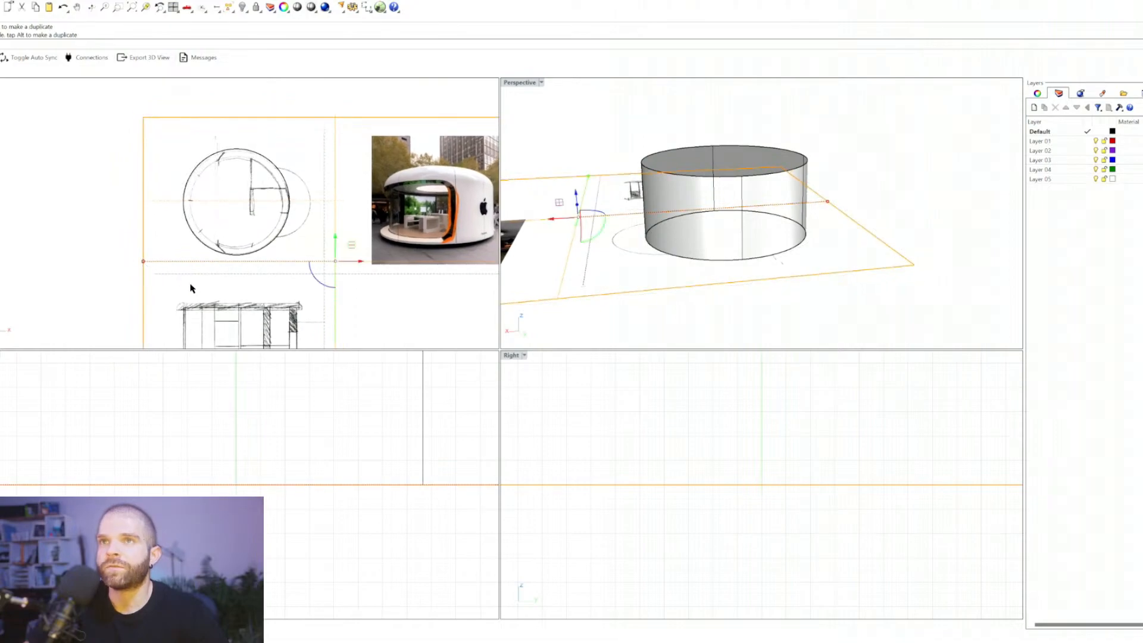
drag(336, 241, 336, 241)
shift+drag(142, 261, 143, 261)
key(Escape)
scroll(293, 183, up, 10)
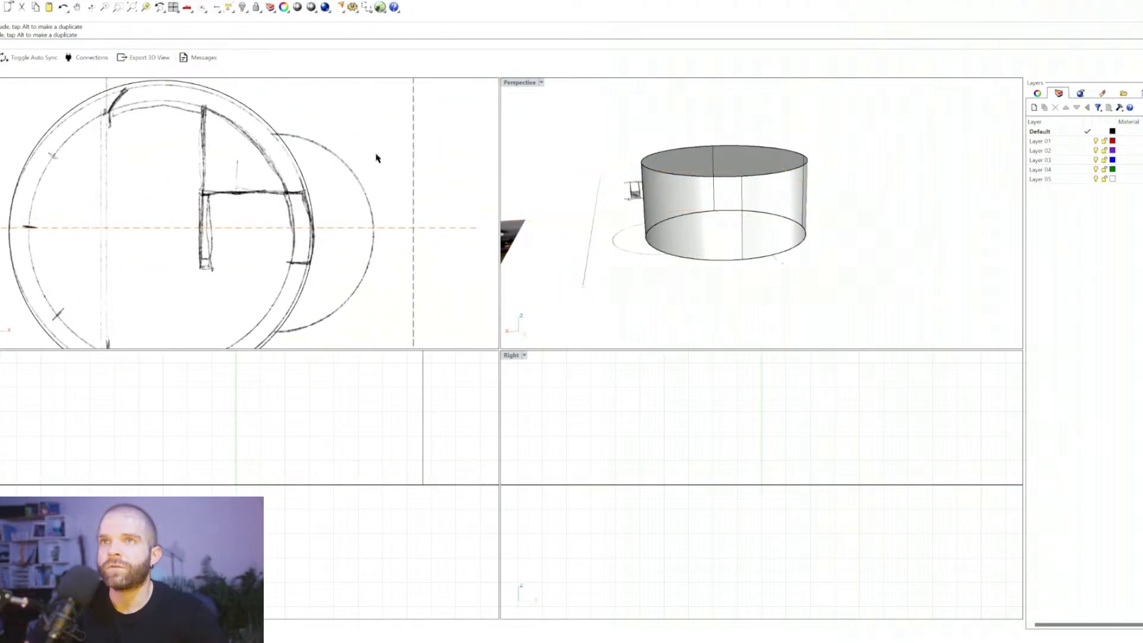
Step: Select the aligned sketch picture in the Perspective view and lock it
click(584, 224)
scroll(665, 225, up, 4)
right_drag(665, 225, 765, 227)
click(718, 237)
click(622, 280)
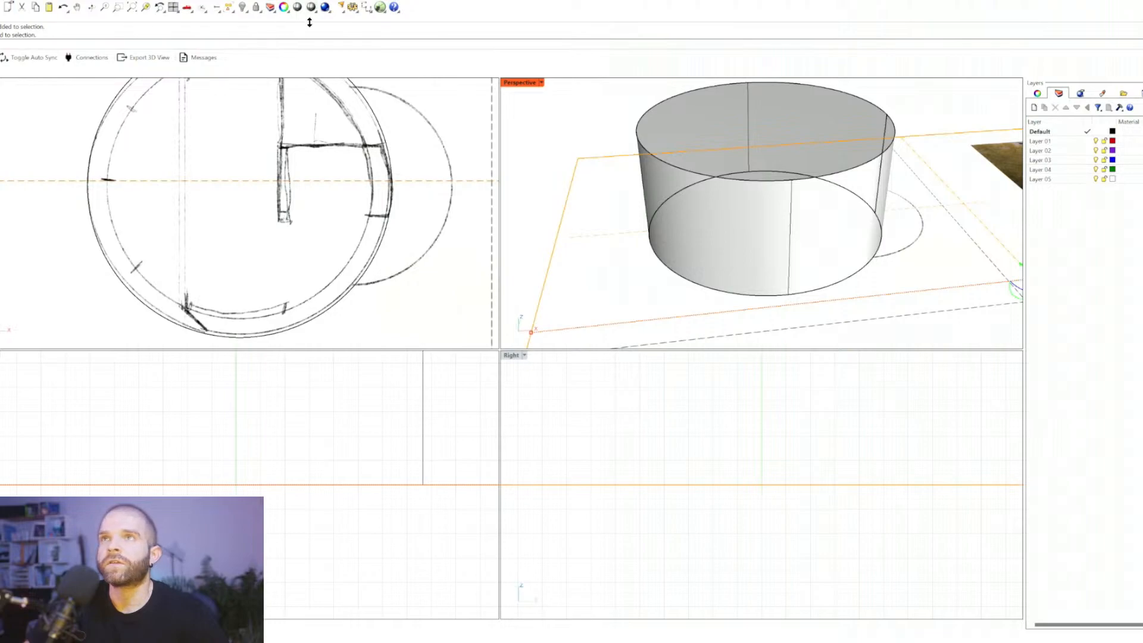
click(256, 8)
Step: Select the main 30' cylinder and assign it to Layer 01
scroll(659, 277, down, 5)
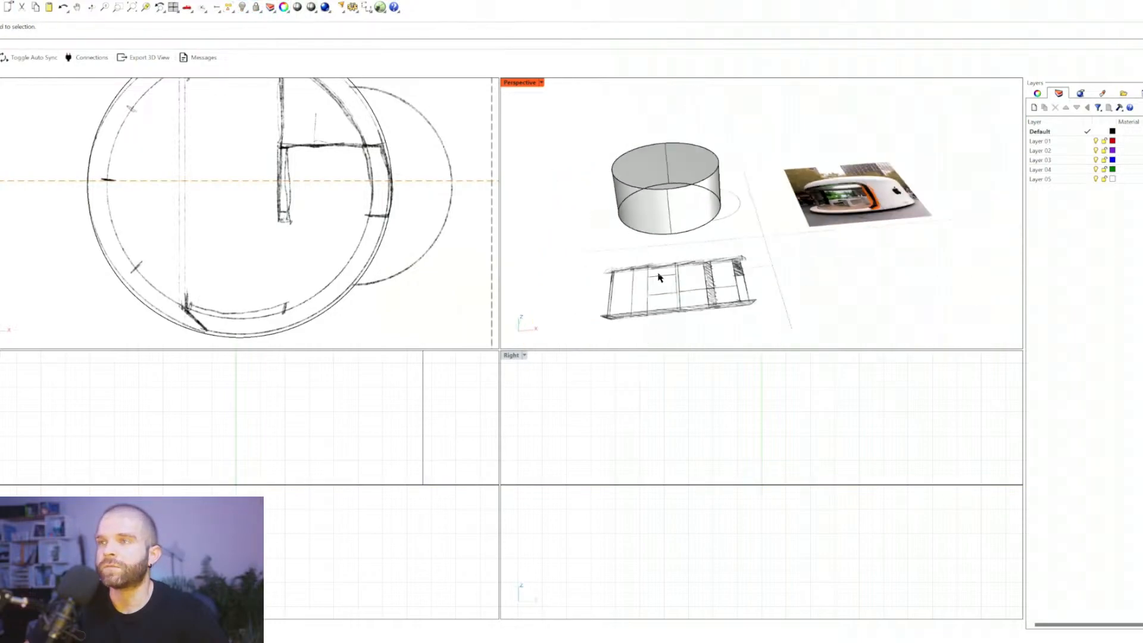
click(653, 186)
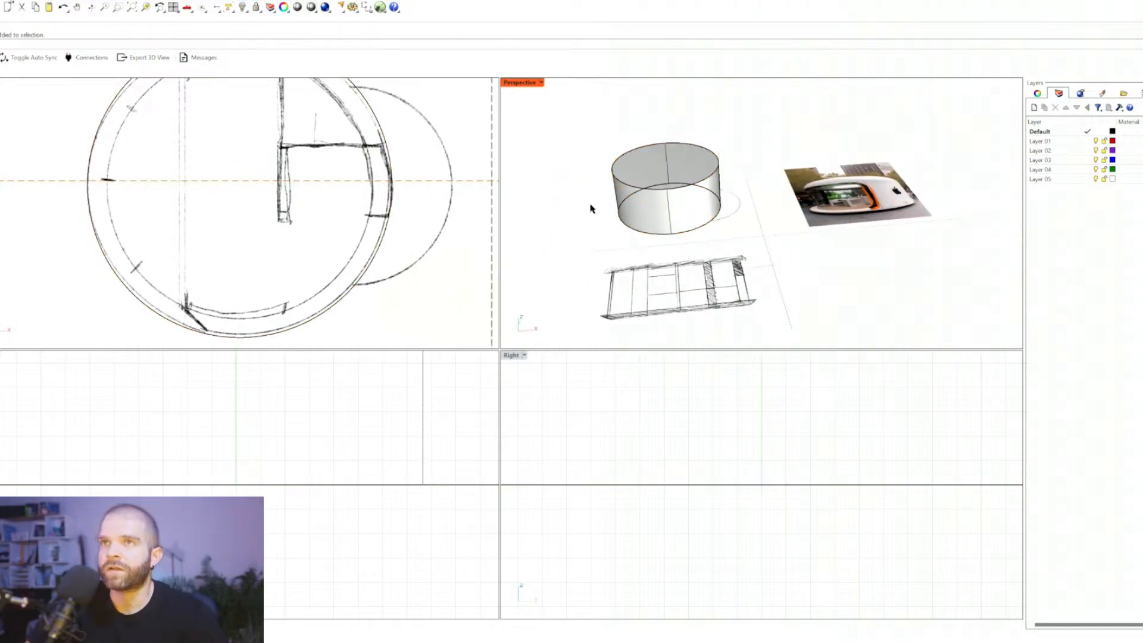
click(698, 192)
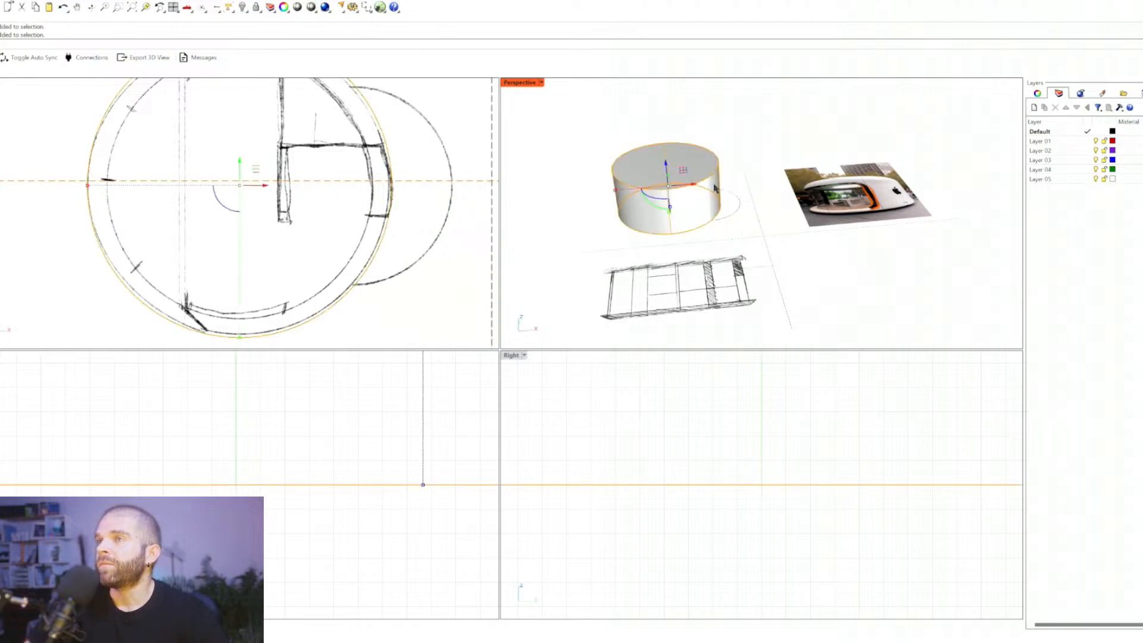
click(1036, 94)
click(1128, 158)
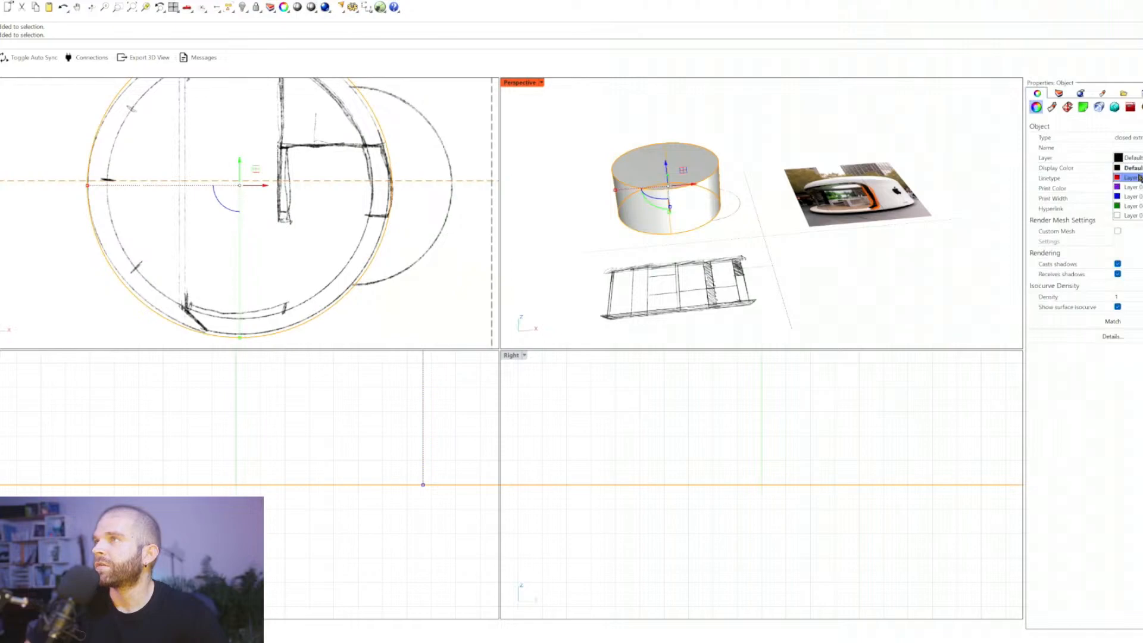
click(1127, 168)
Step: Rename Layer 01 as "01 - Volume" and make it the current layer
click(1058, 94)
click(1045, 143)
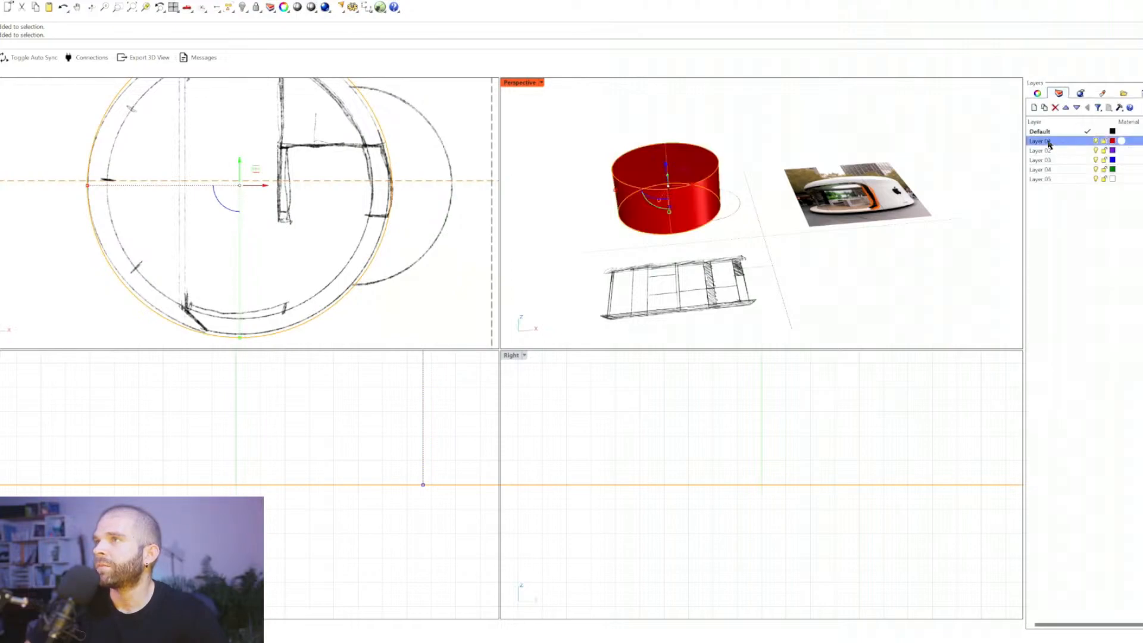
click(1044, 143)
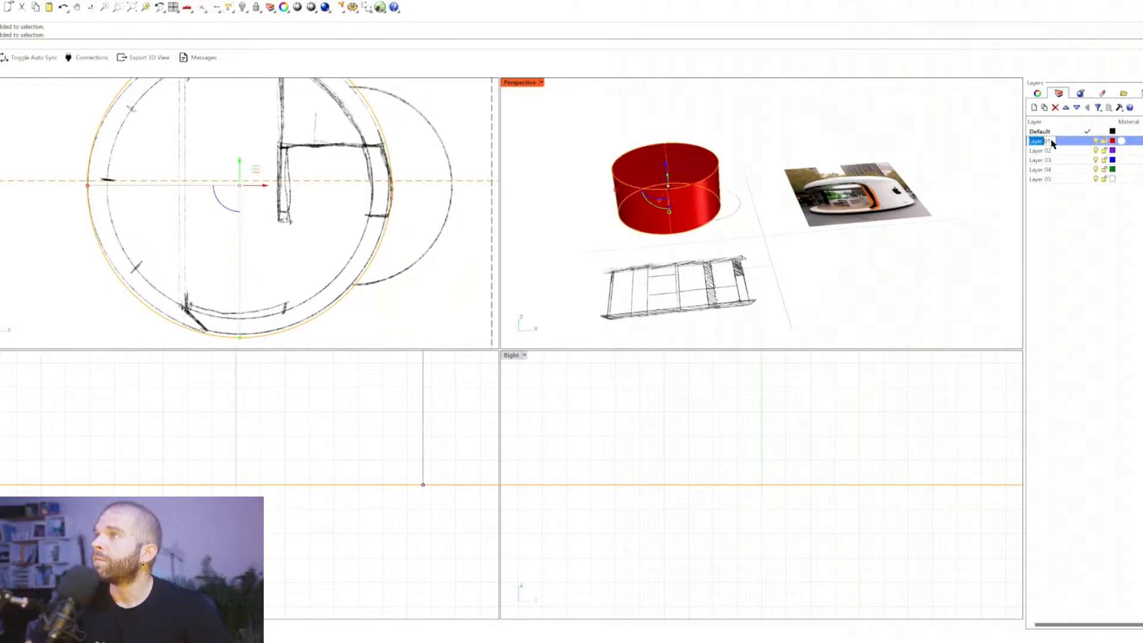
drag(1051, 143, 1023, 142)
text(012)
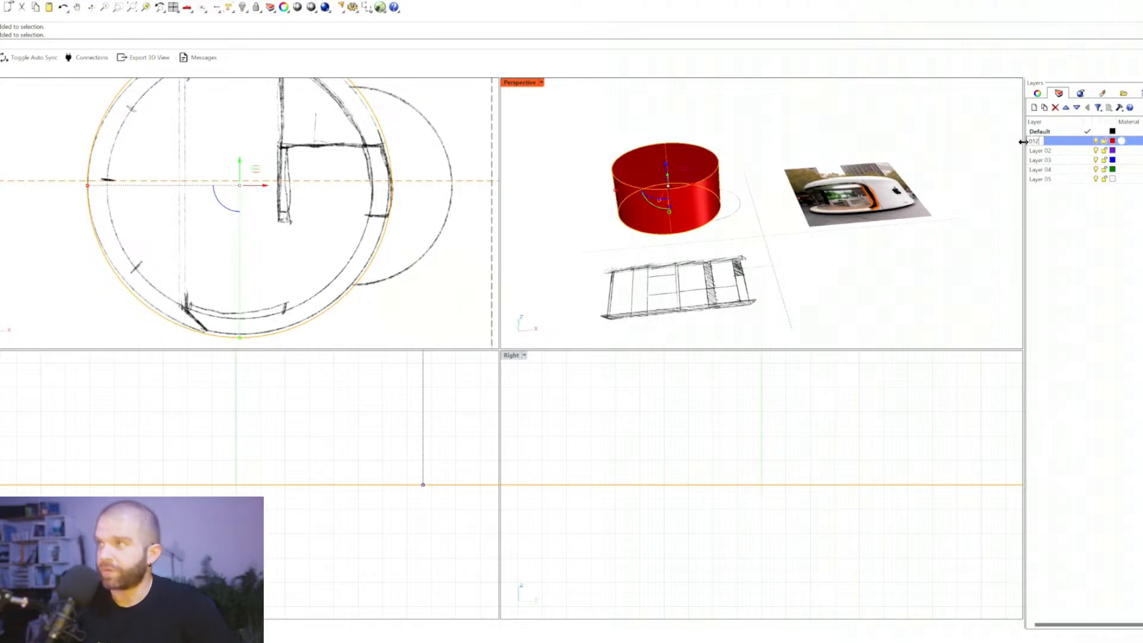
key(BackSpace)
text(1)
key(Caps_Lock)
text(- Volume)
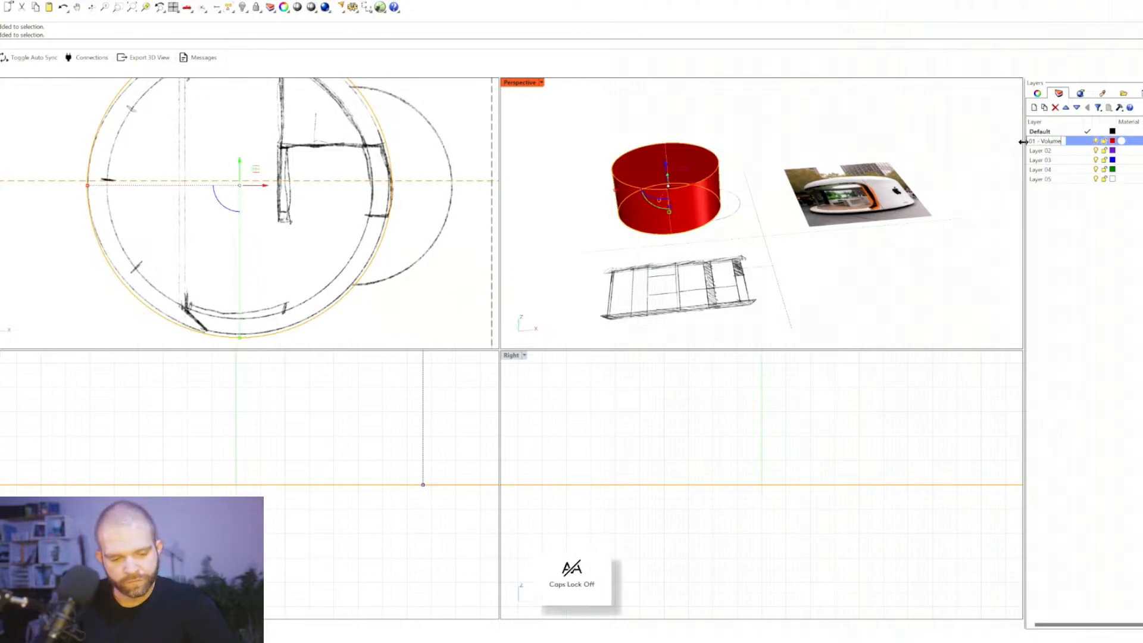
key(Return)
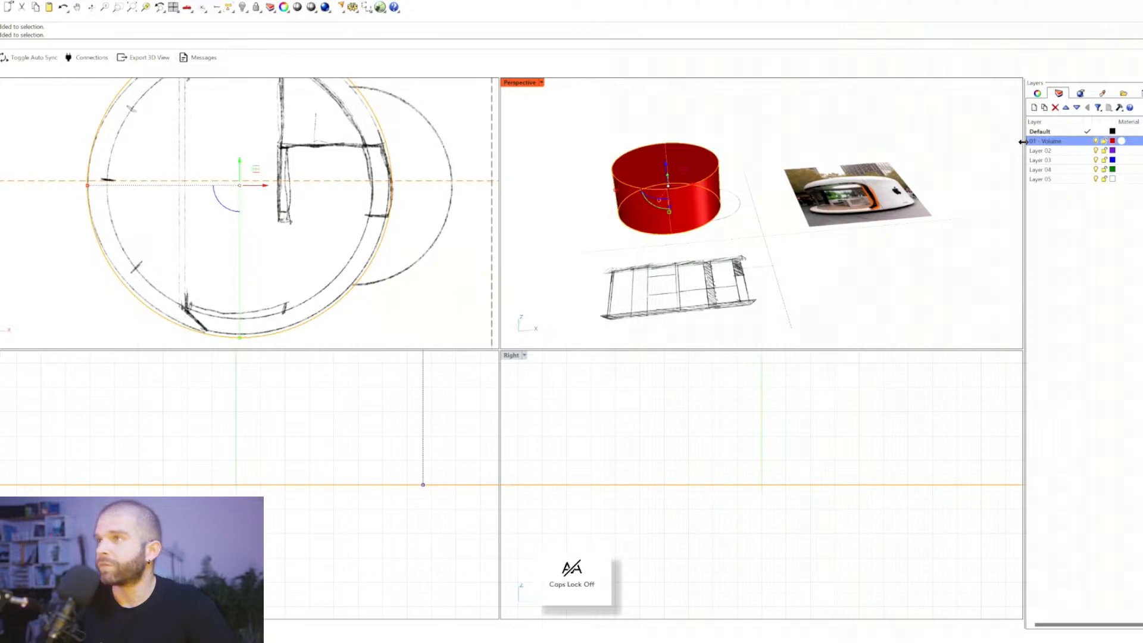
click(1087, 141)
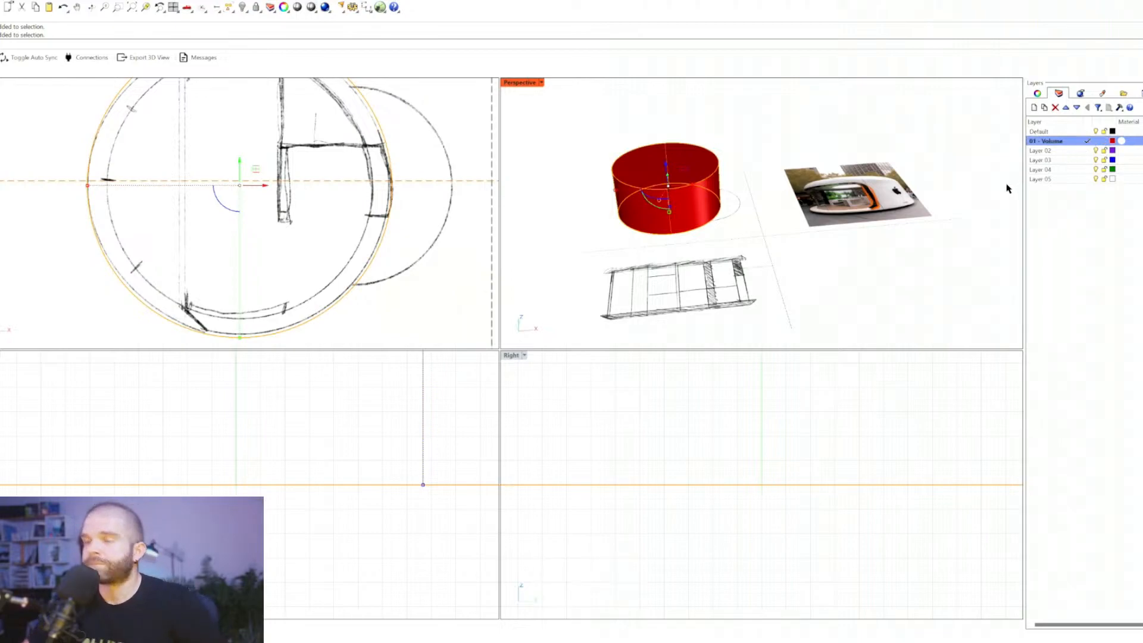
Step: Create a thin solid cylinder over the sketched smaller circle beside the main plan, with a height of 3
click(887, 230)
scroll(685, 211, up, 3)
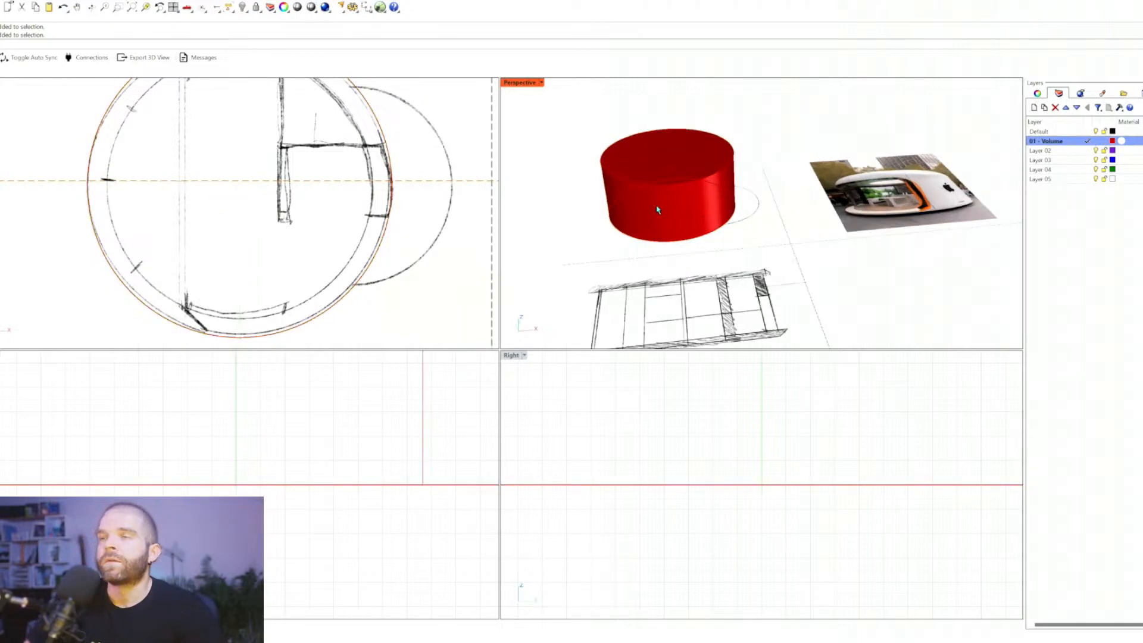
scroll(327, 266, down, 3)
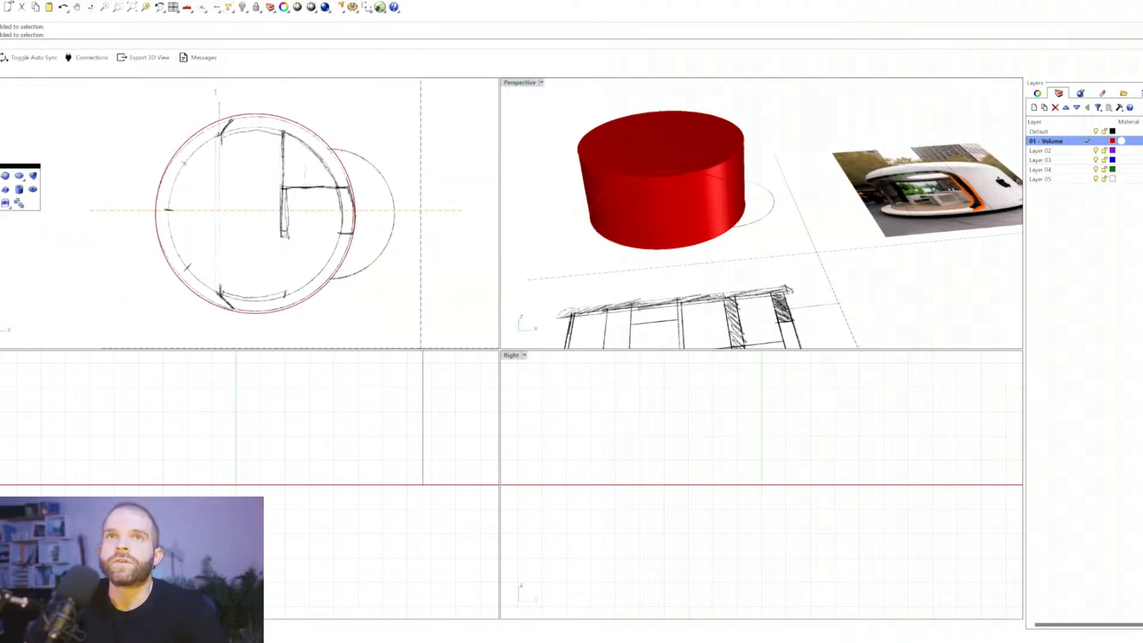
click(20, 189)
scroll(339, 211, up, 2)
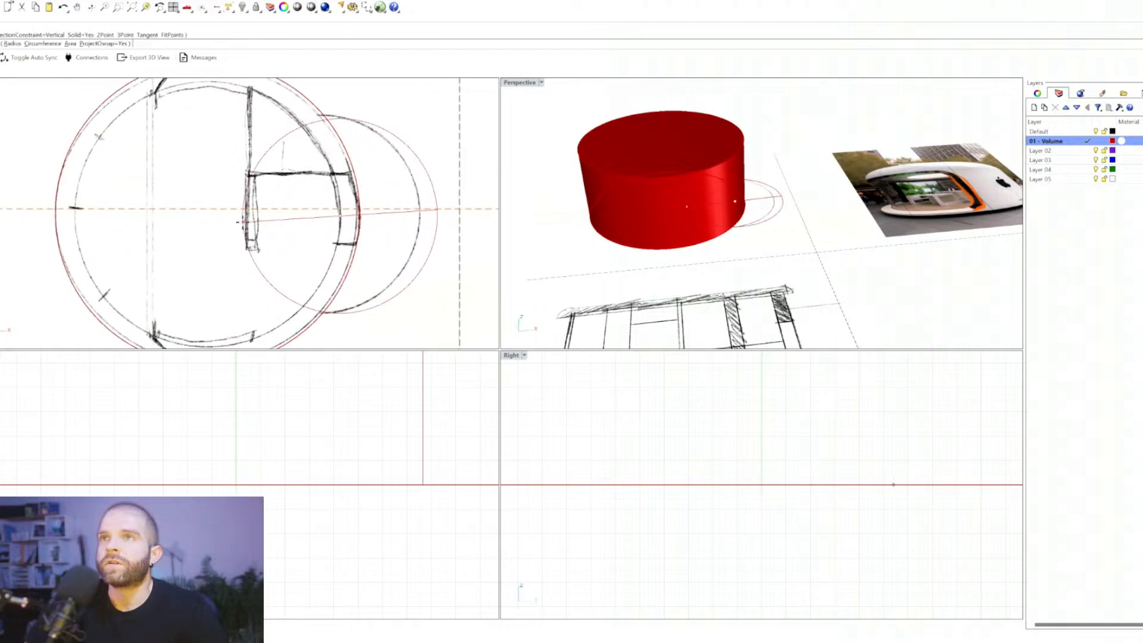
click(243, 215)
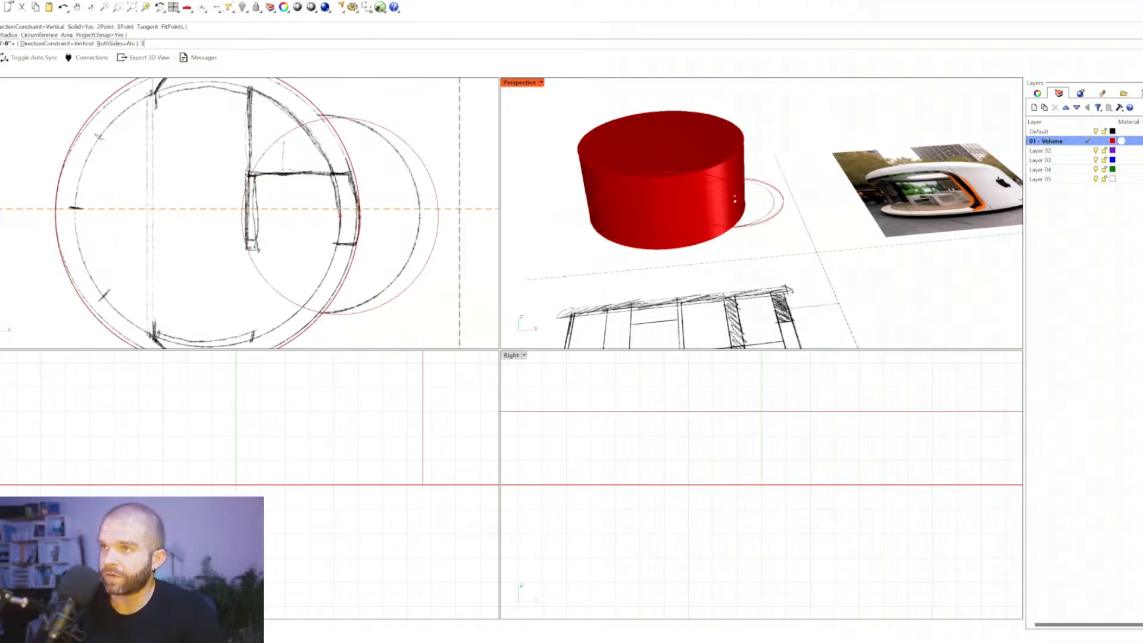
text(3)
key(Return)
Step: Move the thin disc along the X axis until its edge lines up with the sketched smaller circle
click(744, 222)
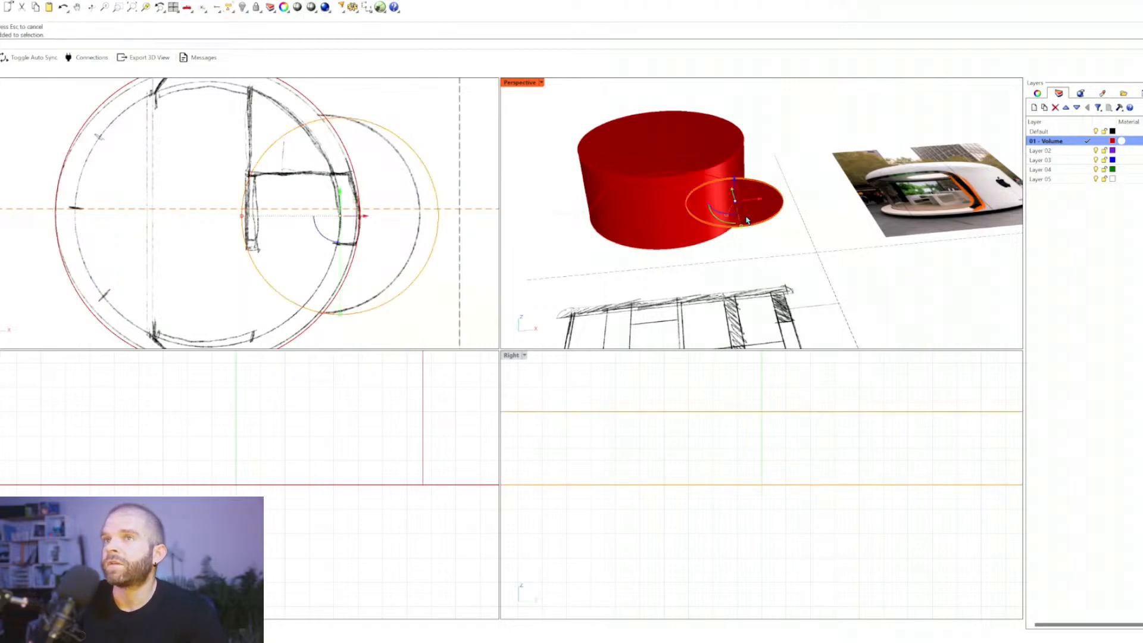
drag(364, 216, 345, 216)
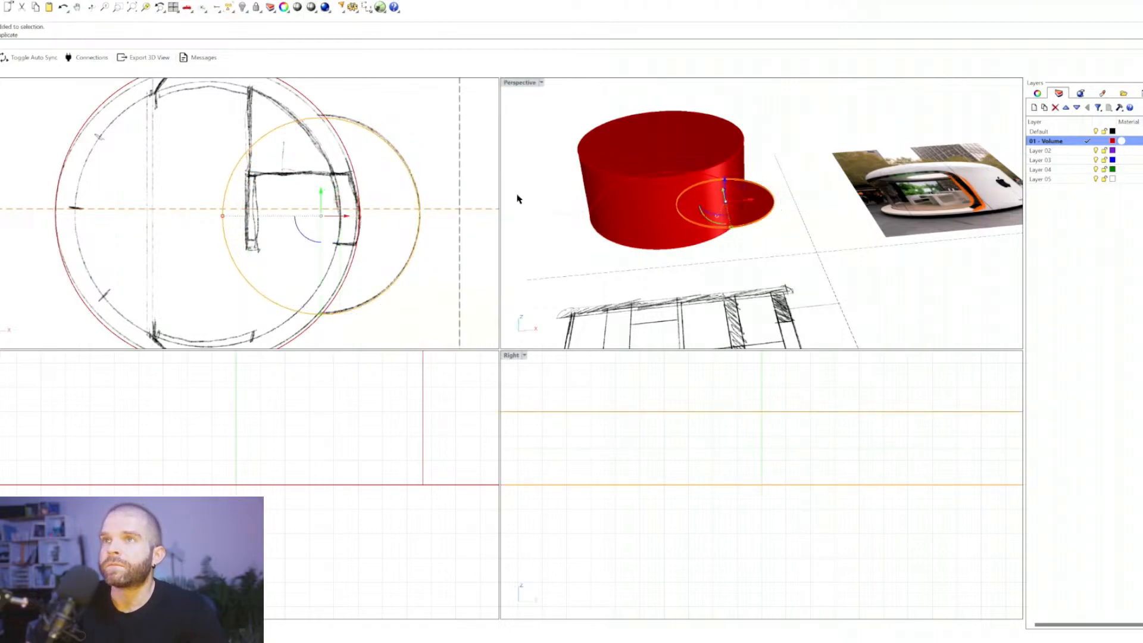
key(Escape)
Step: Create a thin solid base cylinder concentric with the main volume and with a slightly larger radius
mouse_move(712, 173)
right_down()
mouse_move(712, 160)
mouse_move(691, 184)
mouse_move(694, 204)
mouse_move(753, 209)
mouse_move(688, 219)
right_up()
right_drag(751, 191, 754, 199)
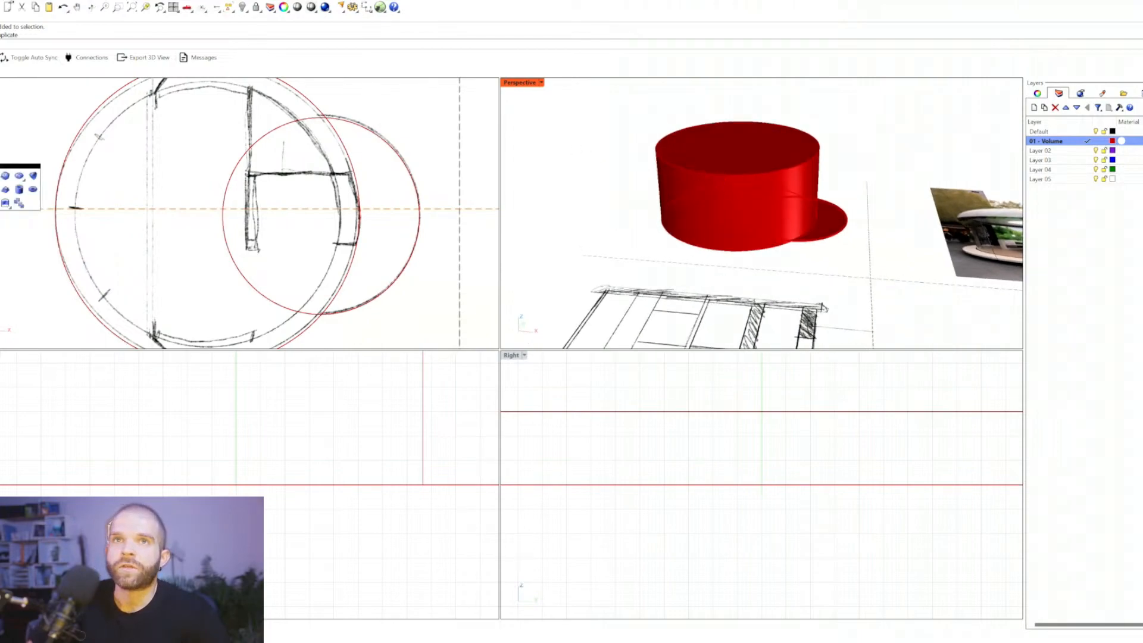
right_drag(694, 263, 664, 251)
click(705, 244)
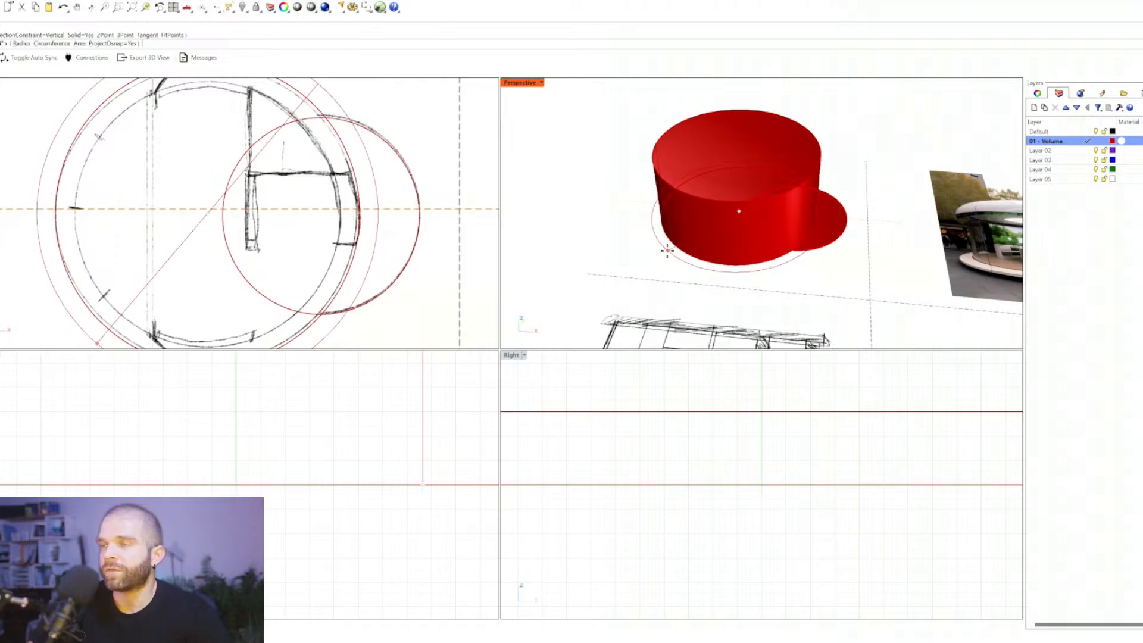
click(666, 248)
right_drag(611, 230, 617, 192)
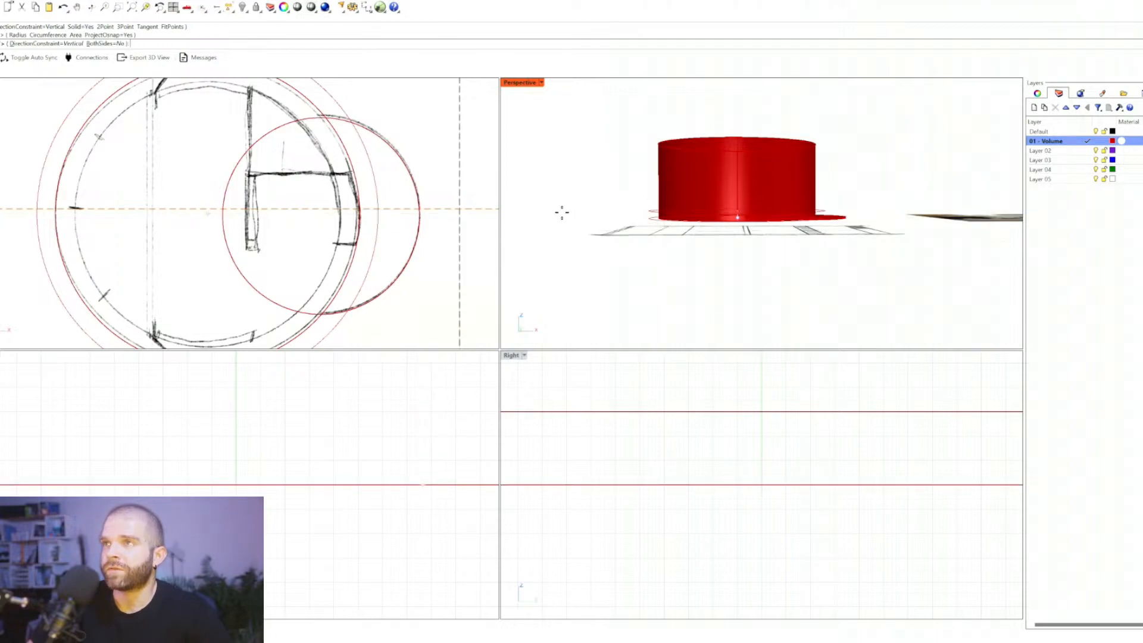
click(576, 221)
Step: Unlock the sketch picture, make a copy of it and rotate the copy 90° so it stands upright
right_drag(576, 220, 645, 273)
scroll(655, 216, down, 3)
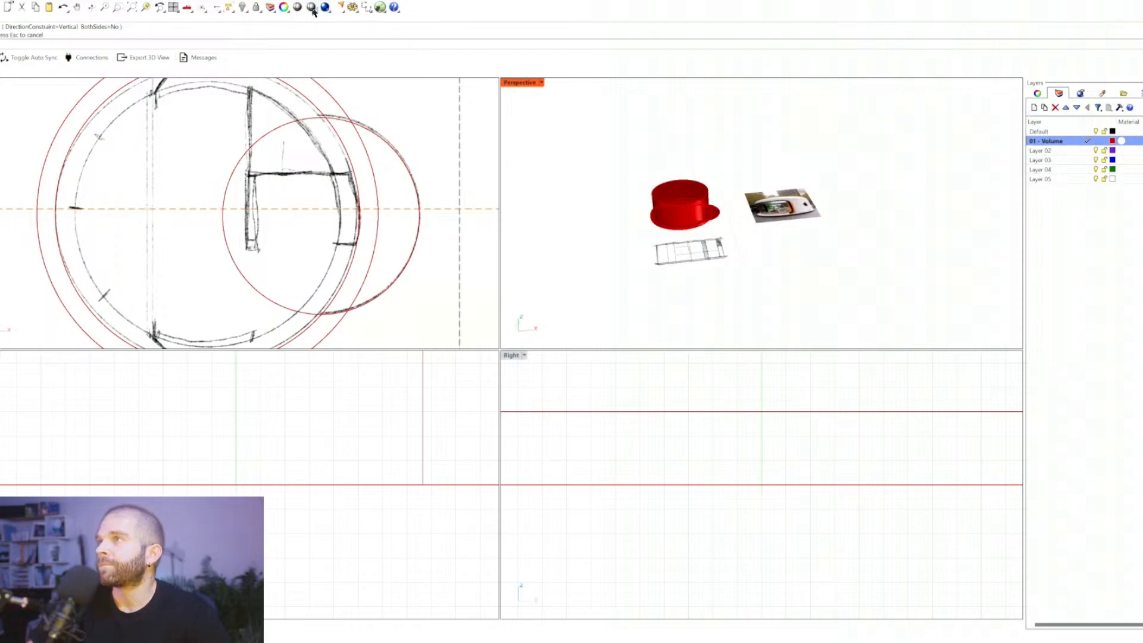
click(707, 264)
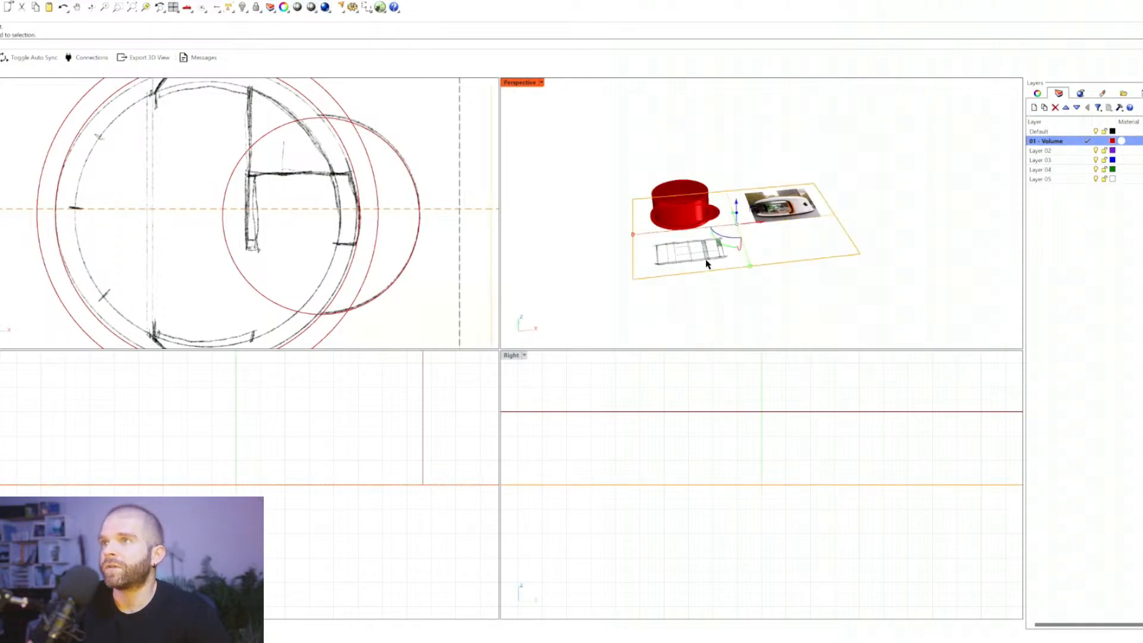
key(ctrl+c)
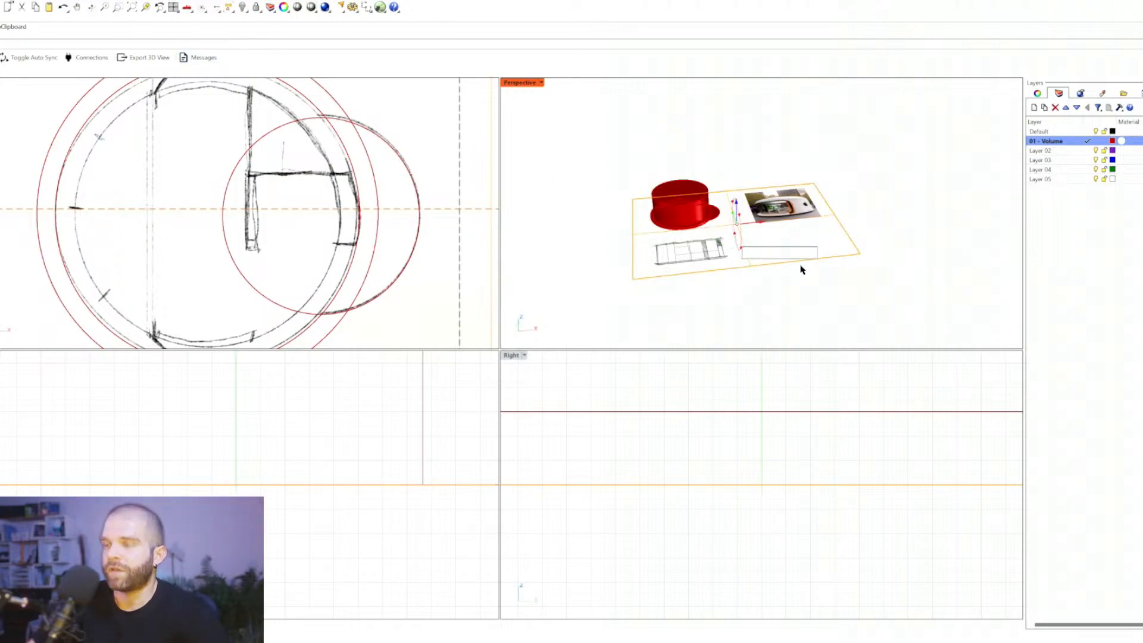
text(90)
key(Return)
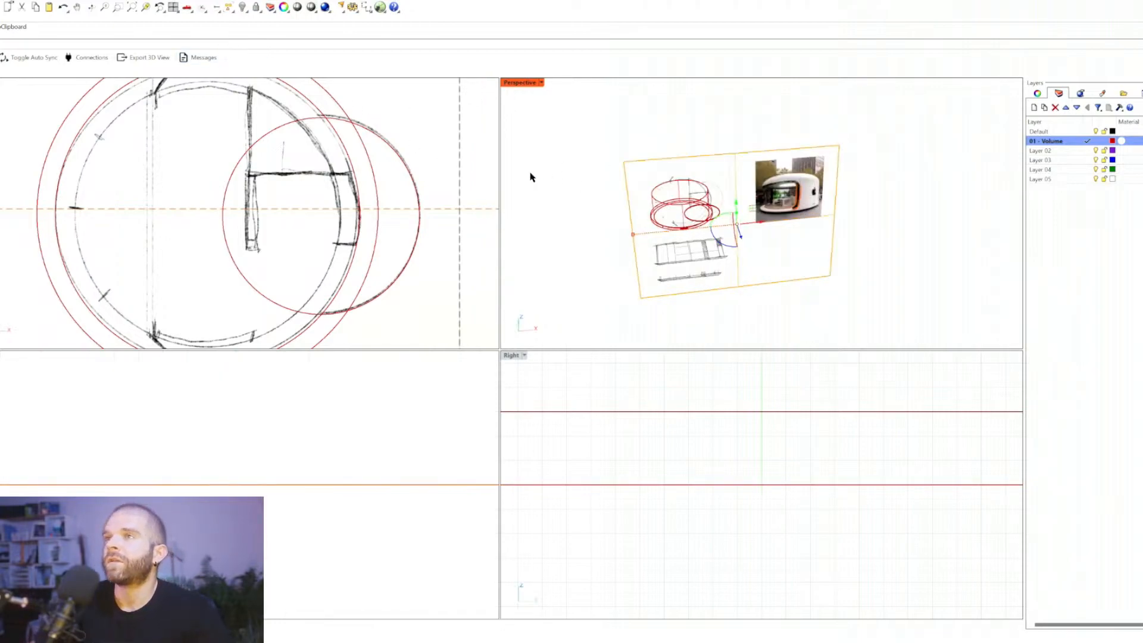
Step: Move the upright picture in the Front view until its section drawing lines up with the base of the volumes
scroll(670, 454, down, 18)
scroll(257, 463, down, 10)
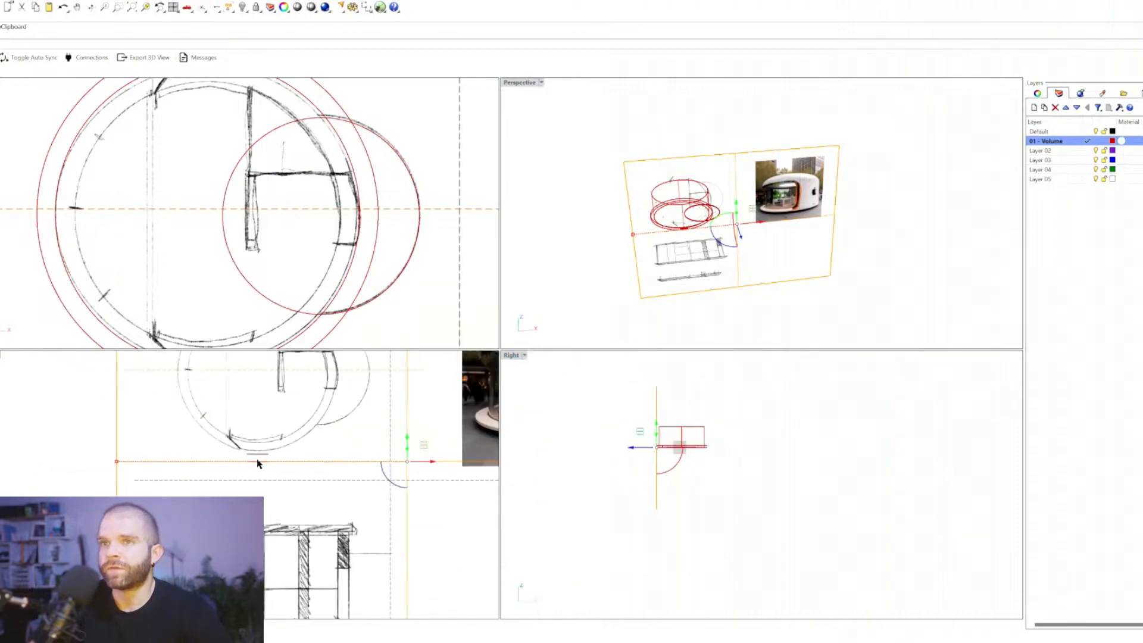
scroll(279, 461, up, 4)
scroll(274, 471, down, 2)
scroll(279, 467, up, 2)
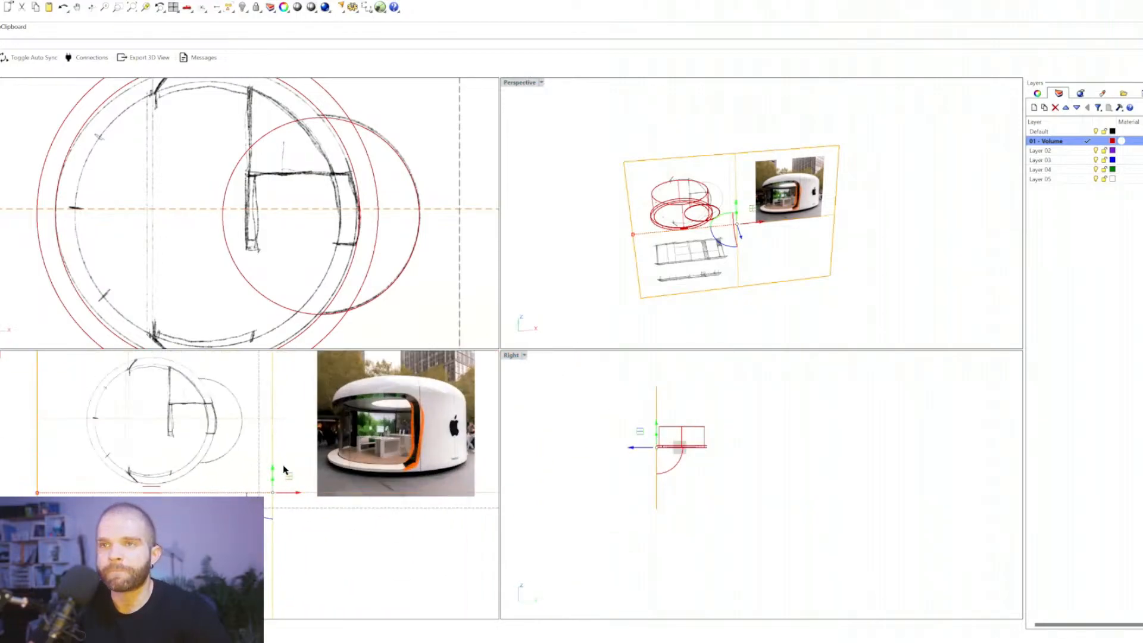
drag(367, 539, 359, 439)
drag(347, 495, 348, 476)
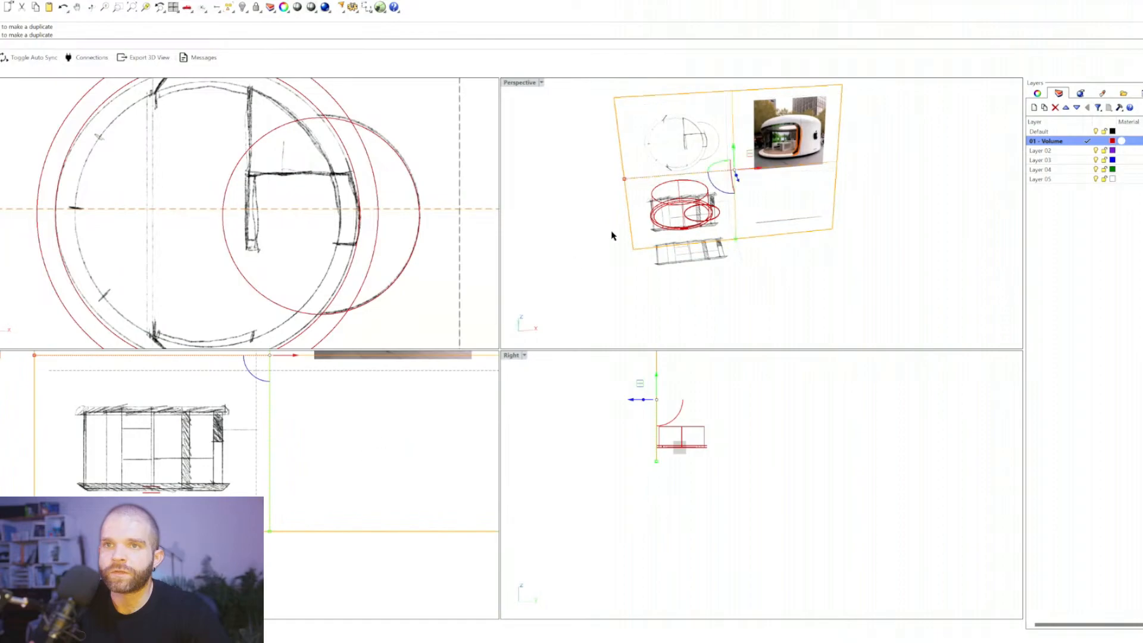
Step: Move the upright sketch picture back along the Y axis so it stands just behind the cylinders
drag(736, 177, 730, 162)
click(1, 357)
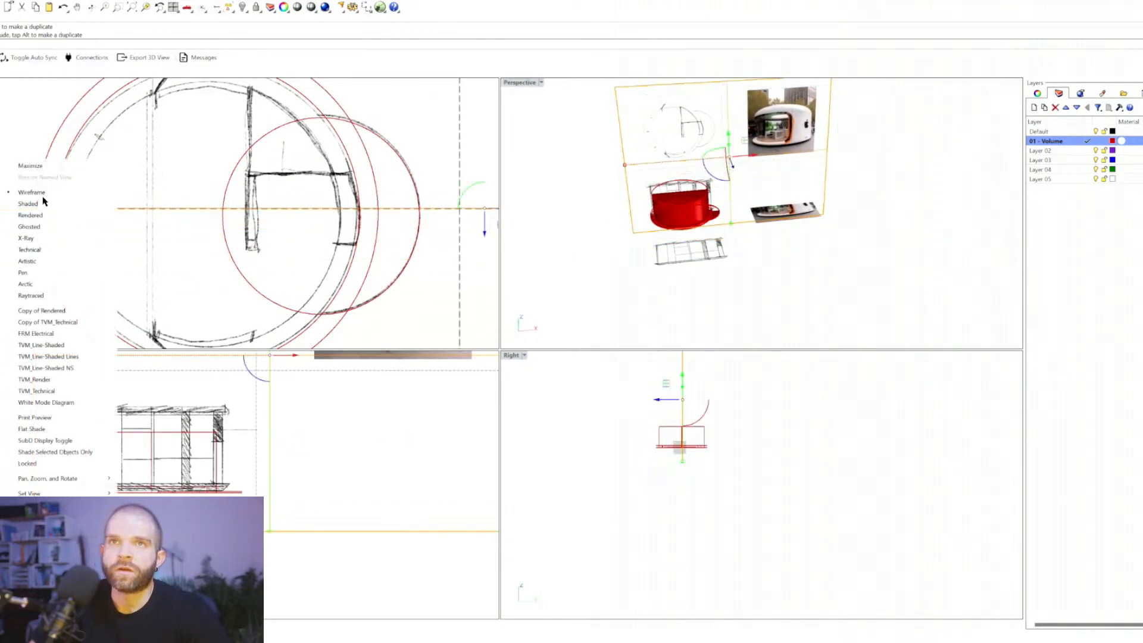
click(291, 489)
click(715, 125)
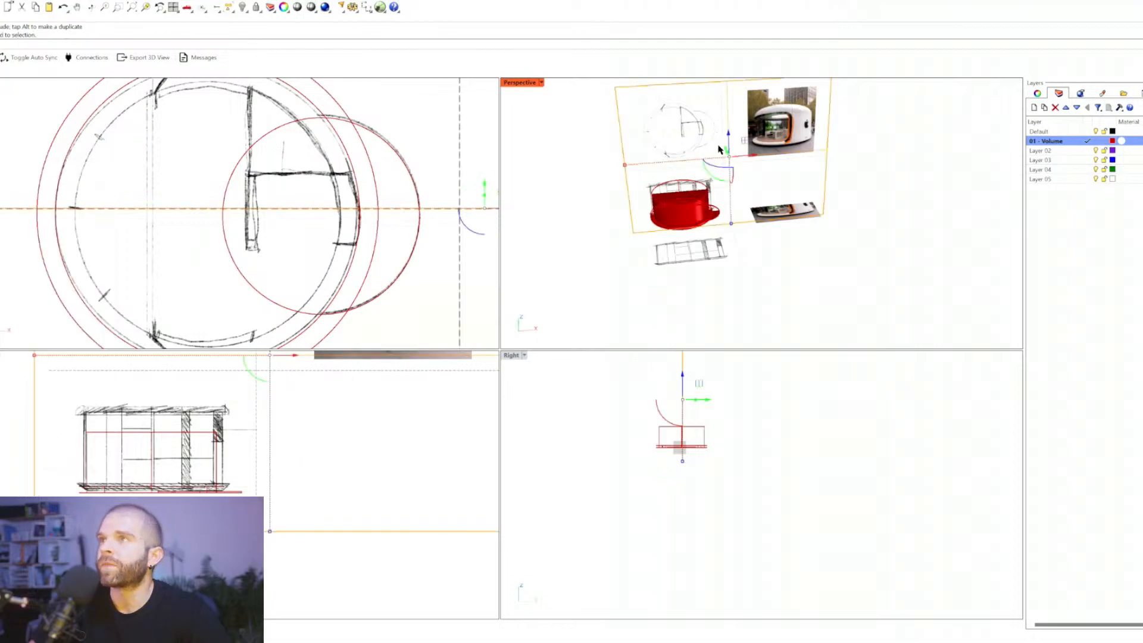
drag(725, 149, 713, 139)
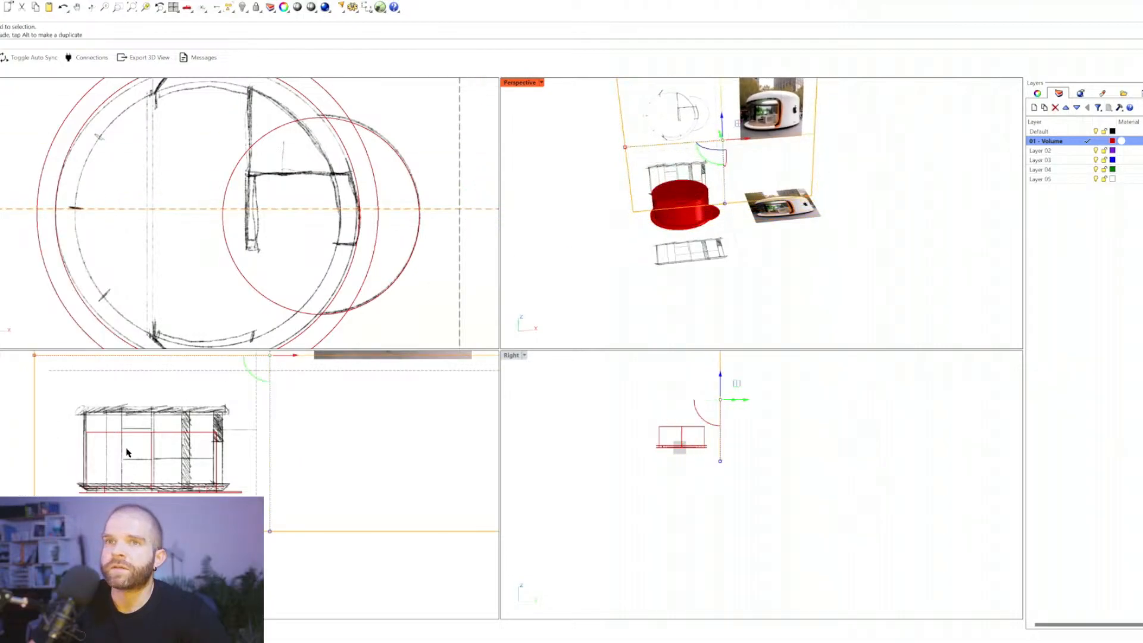
scroll(170, 454, up, 2)
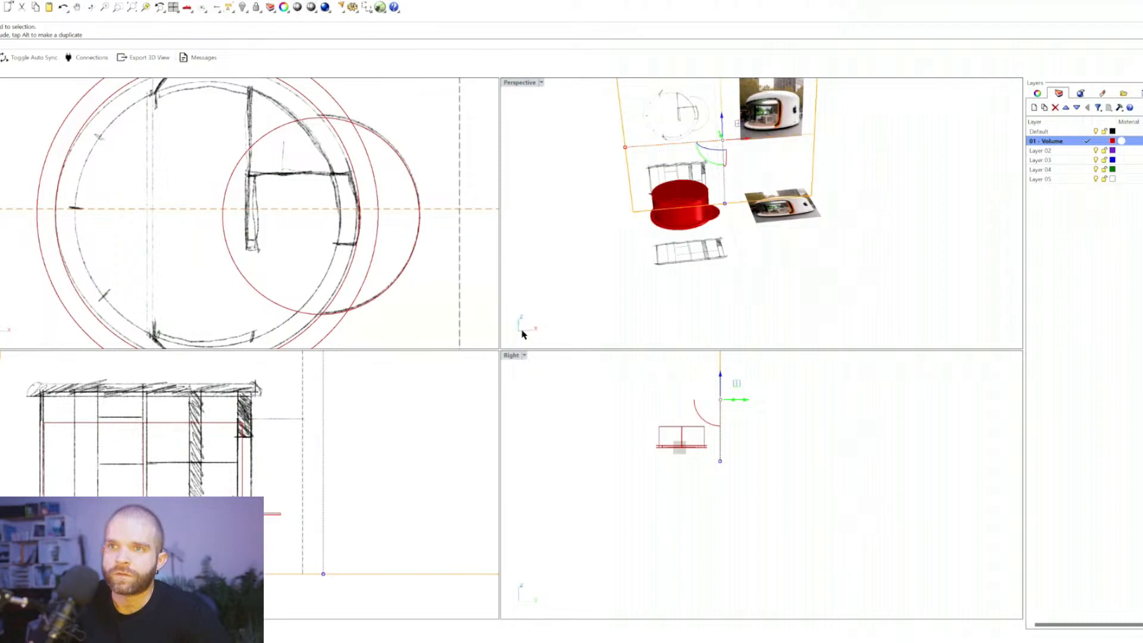
mouse_move(718, 137)
mouse_down()
mouse_move(730, 153)
mouse_move(722, 140)
mouse_up()
click(624, 204)
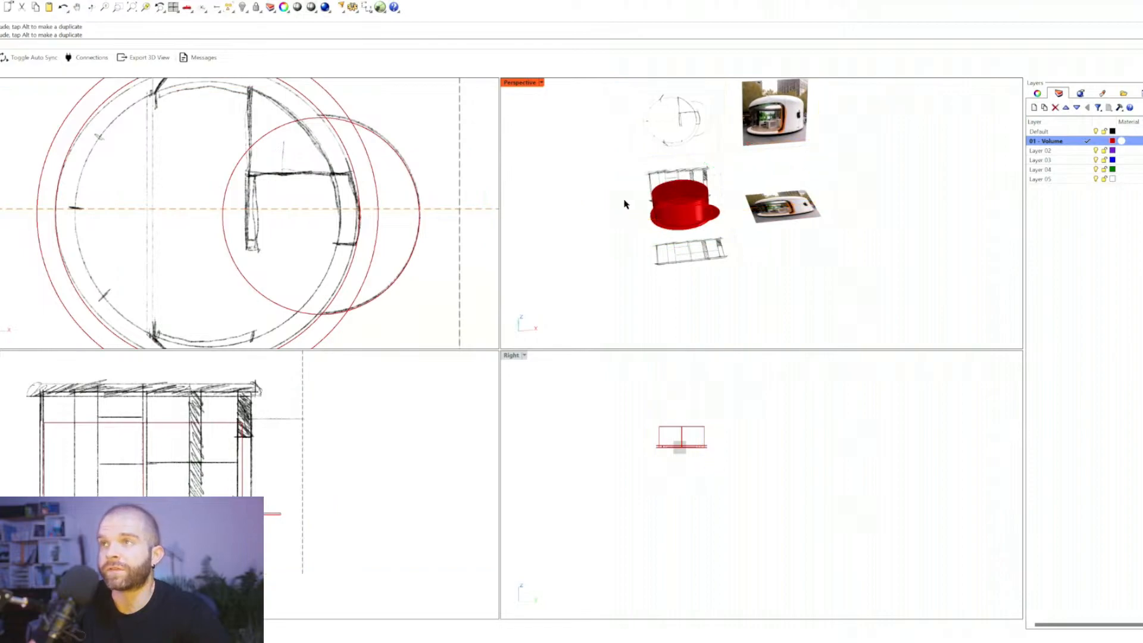
Step: Select the flat and upright sketch pictures together and lock them in place
click(725, 133)
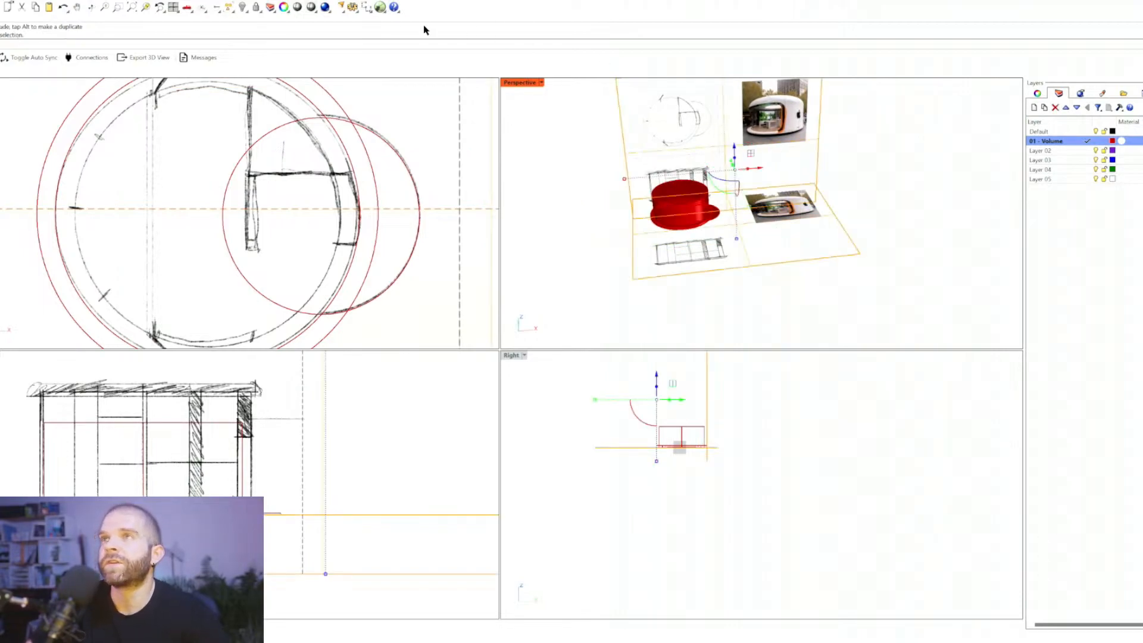
click(644, 116)
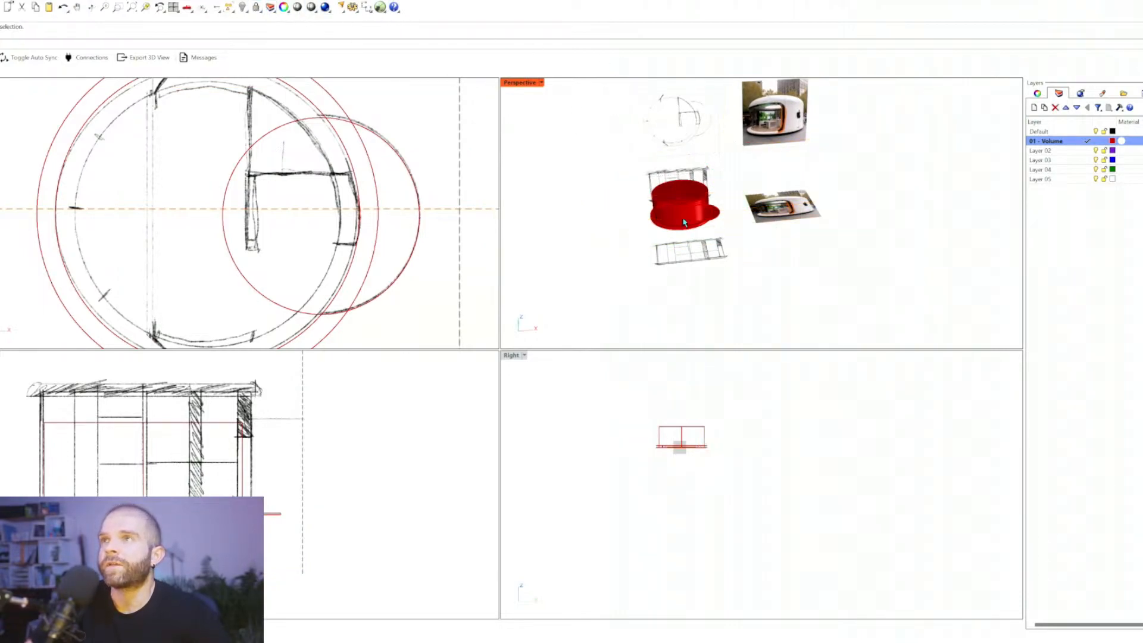
scroll(640, 252, up, 5)
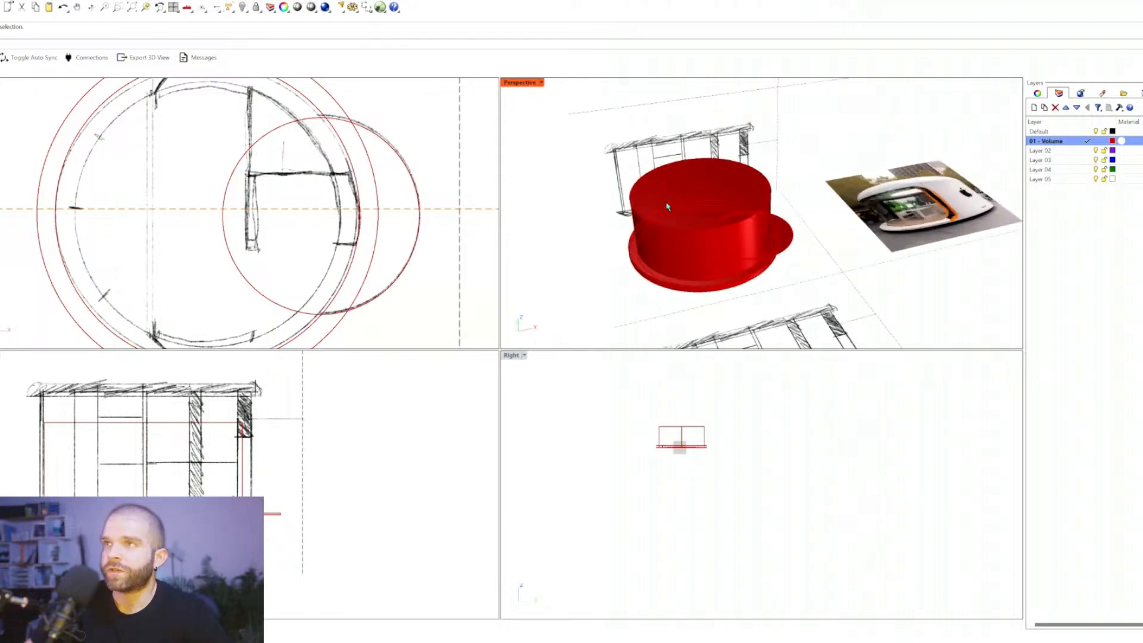
scroll(712, 236, up, 4)
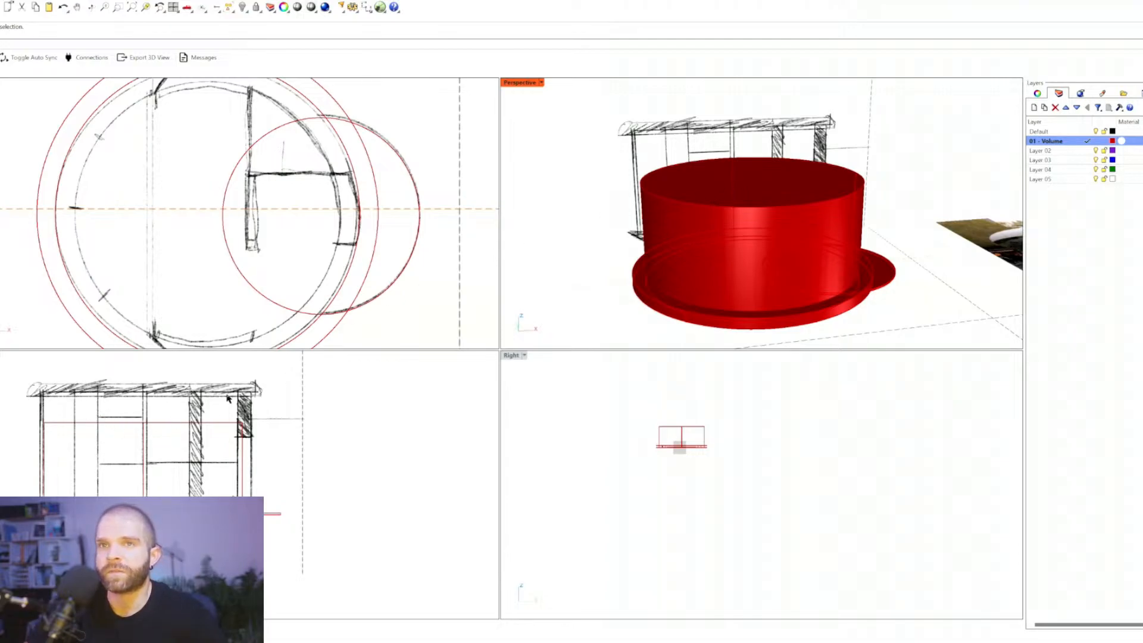
Step: Copy the base disc and raise the copy to the top of the main cylinder as a roof slab
click(669, 319)
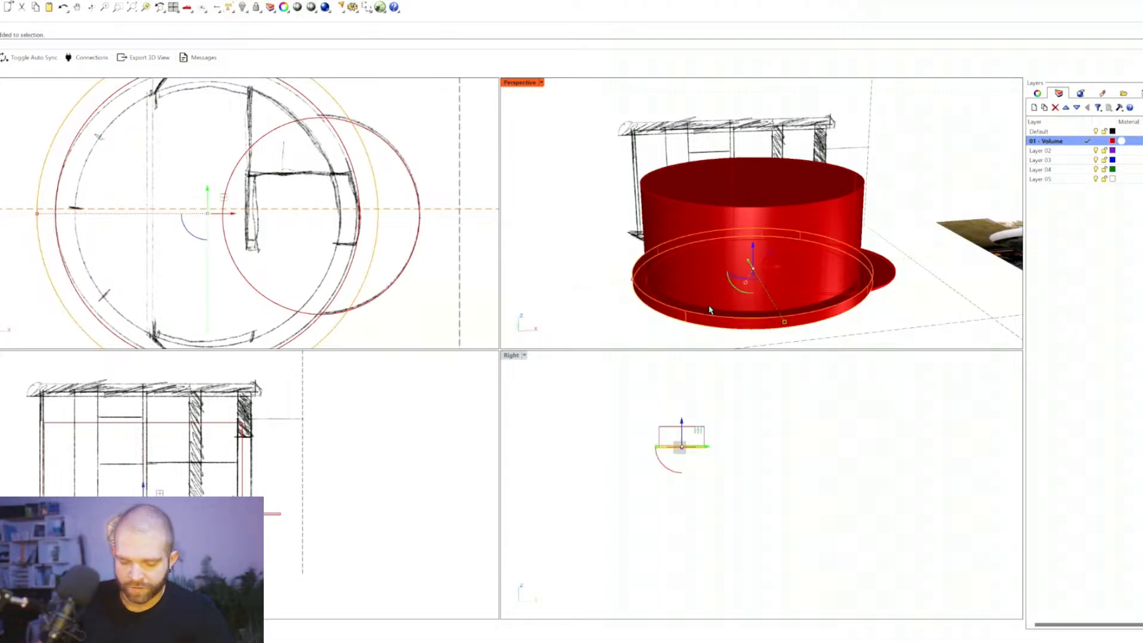
key(ctrl+c)
key(ctrl+v)
drag(753, 245, 799, 154)
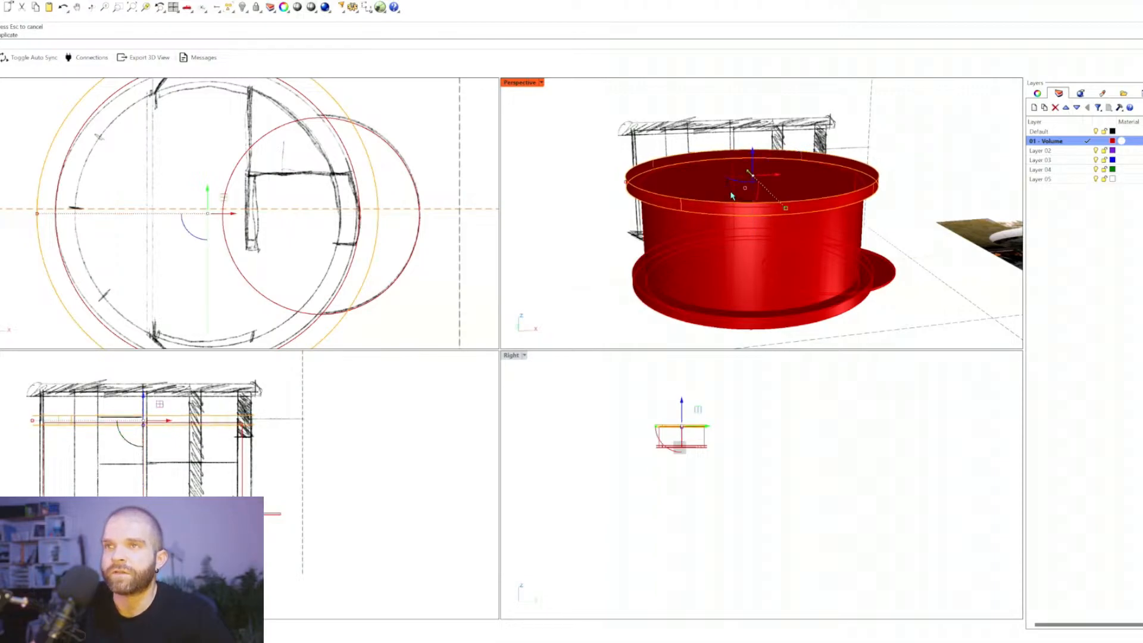
click(596, 285)
right_drag(625, 231, 649, 204)
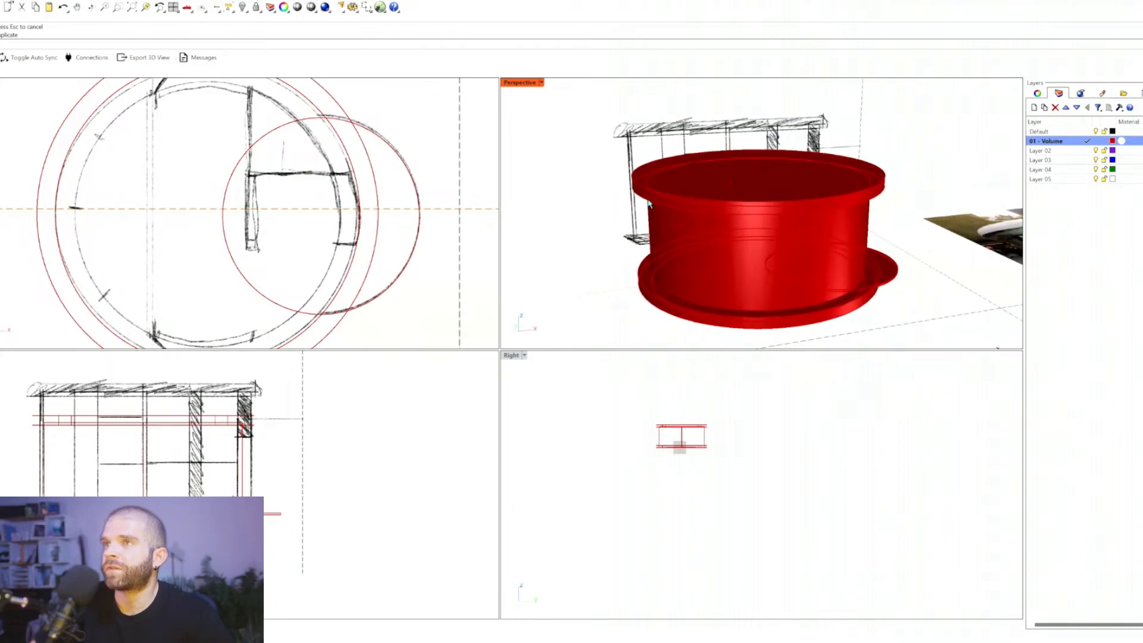
Step: Duplicate the roof slab in place on top of the main cylinder
click(708, 279)
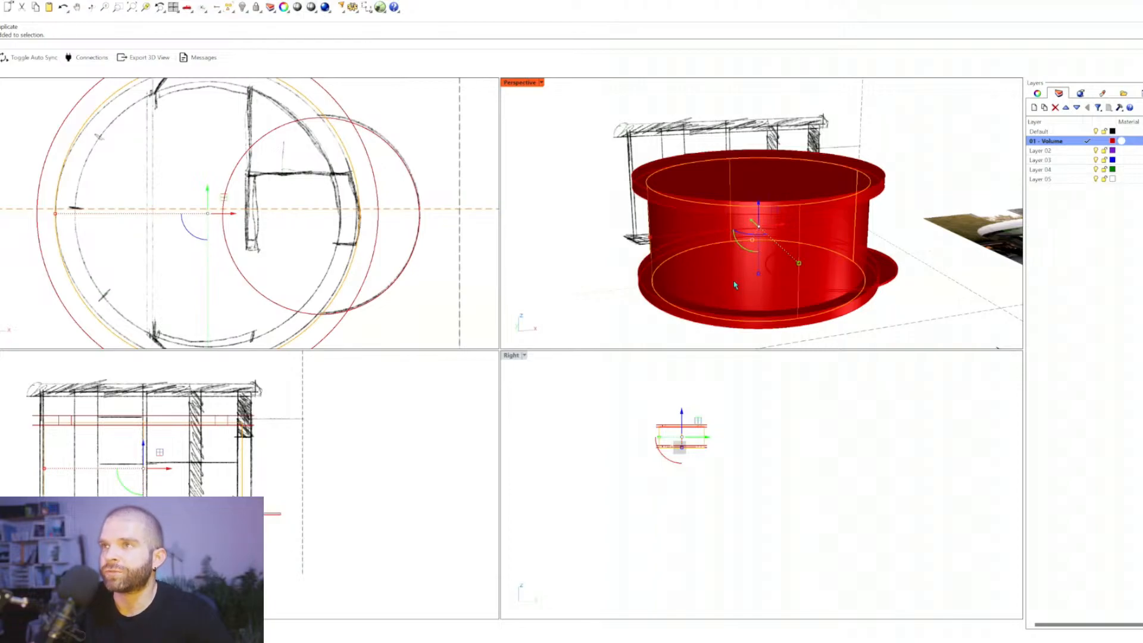
right_drag(735, 285, 655, 234)
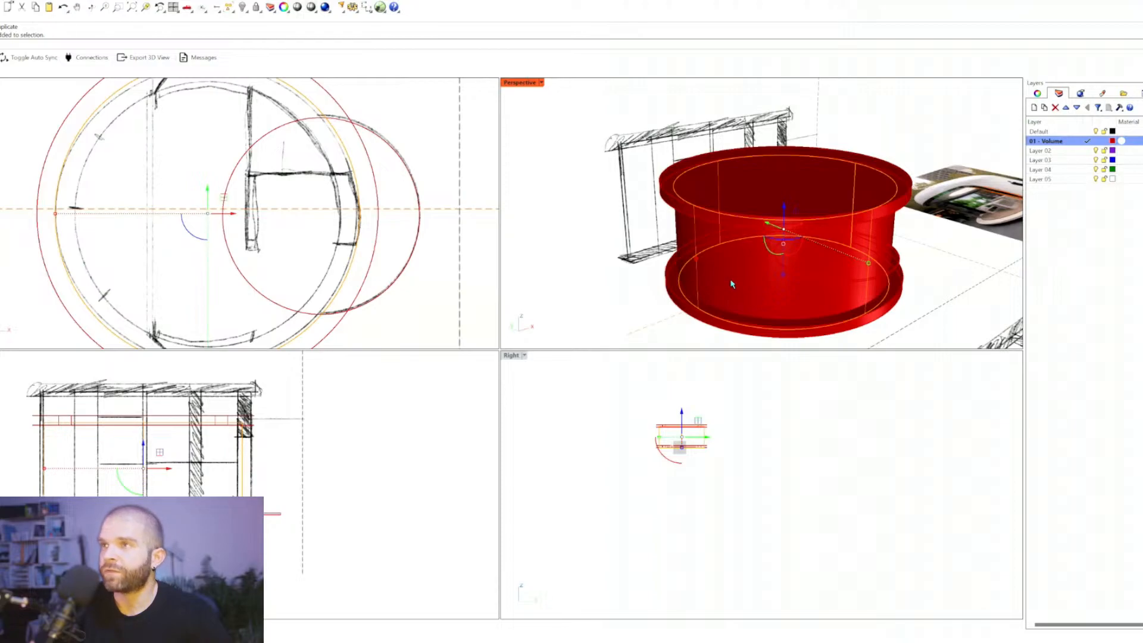
click(676, 204)
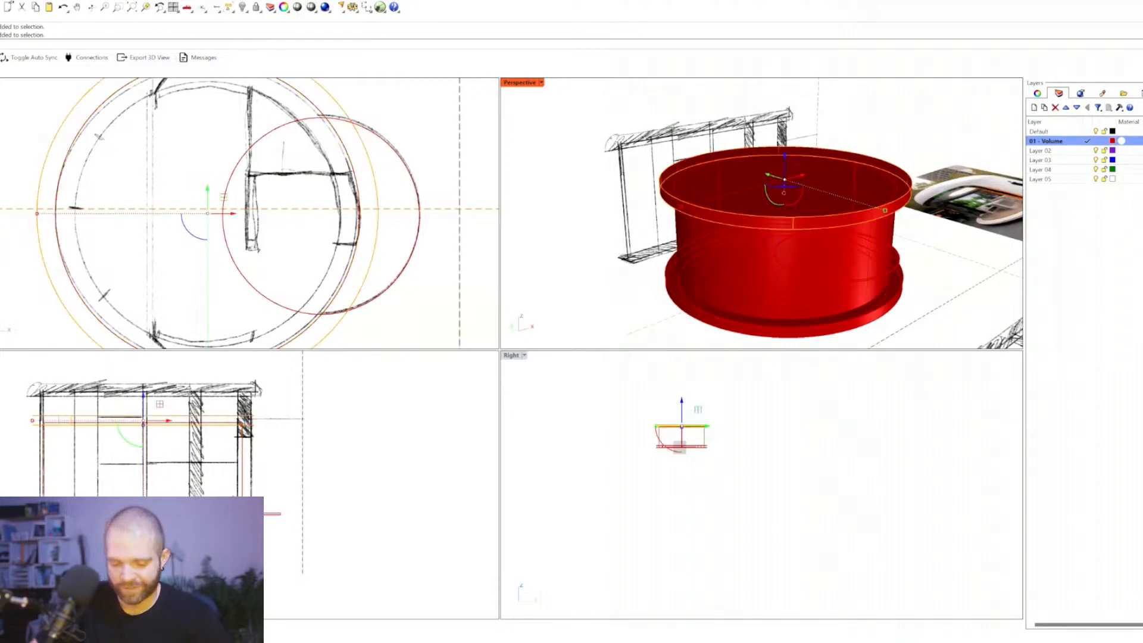
click(677, 203)
right_drag(697, 203, 675, 182)
click(538, 186)
scroll(655, 121, up, 5)
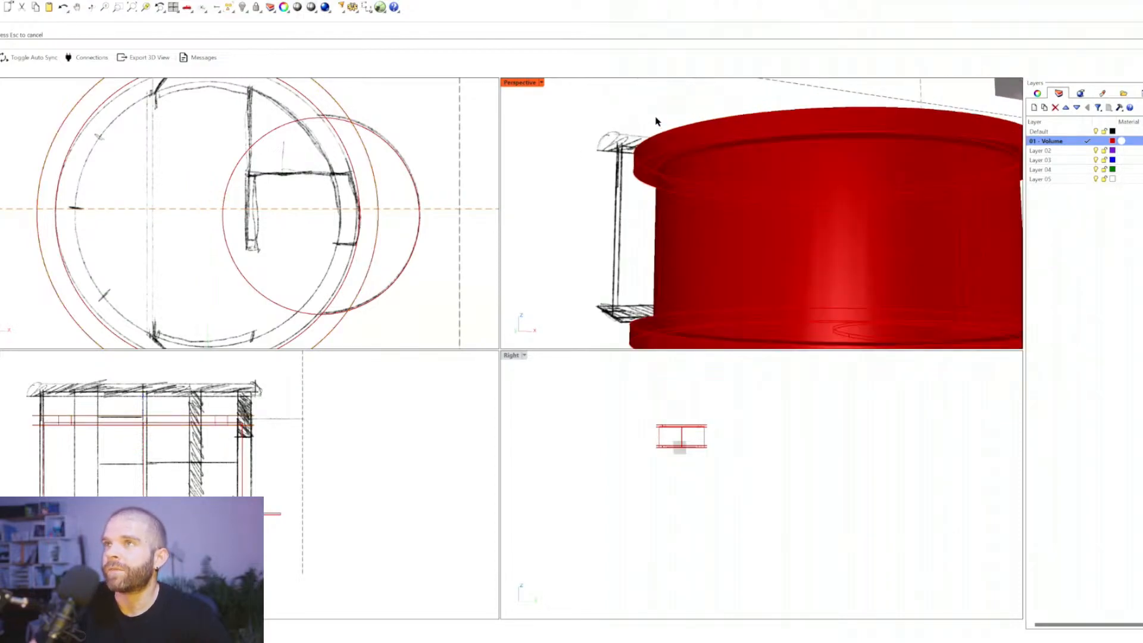
Step: Select the underside face of the duplicated roof slab, maximise the Perspective view and set its display to Shaded
click(646, 179)
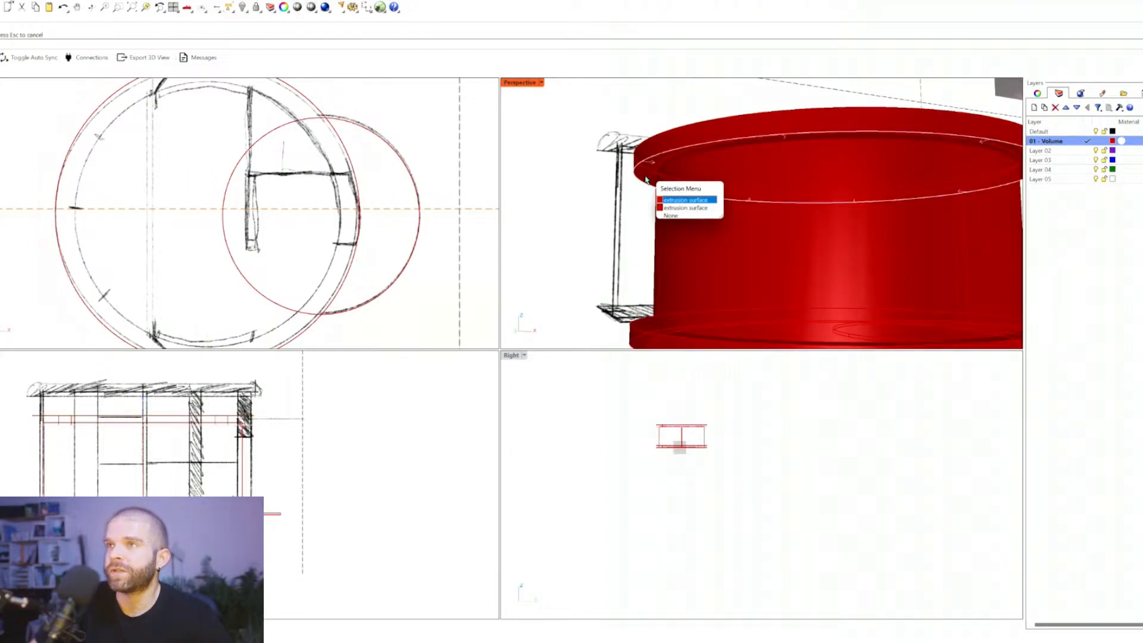
click(683, 201)
scroll(672, 188, down, 5)
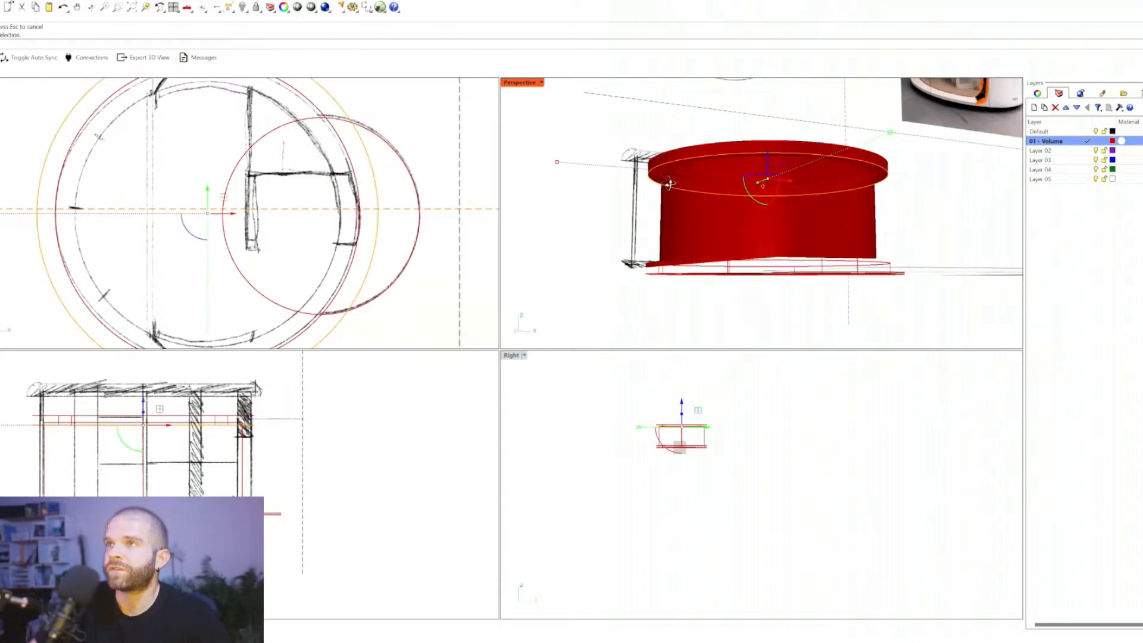
scroll(669, 183, up, 3)
double_click(525, 84)
shift+right_drag(498, 244, 638, 249)
click(13, 82)
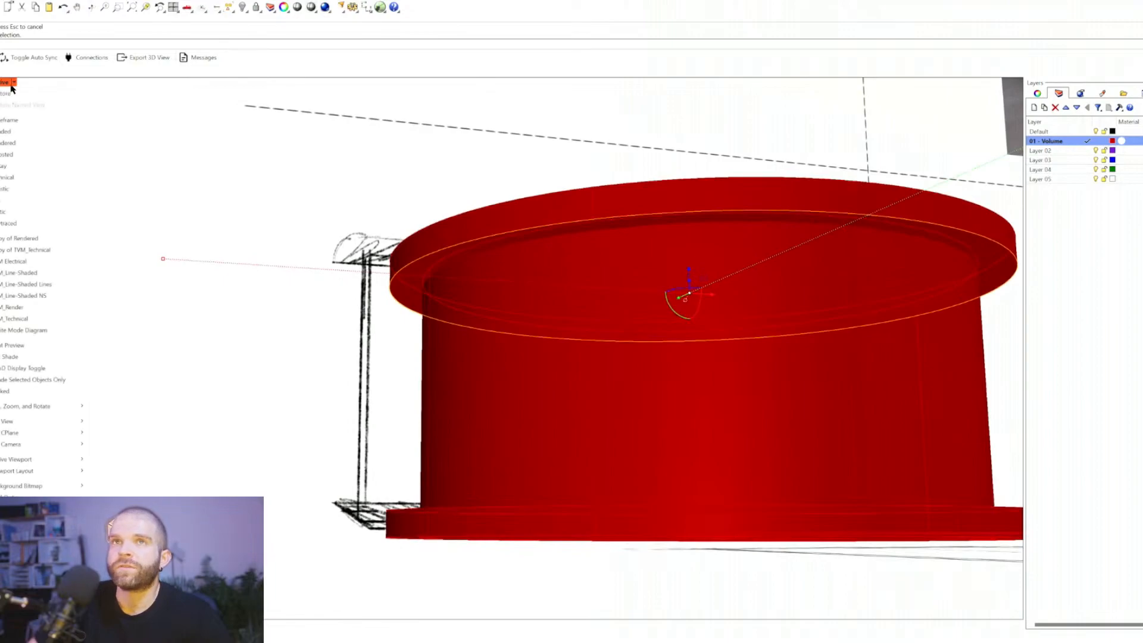
click(21, 130)
Step: Try to move the duplicate slab's underside face down to the rim of the base disc
key(Return)
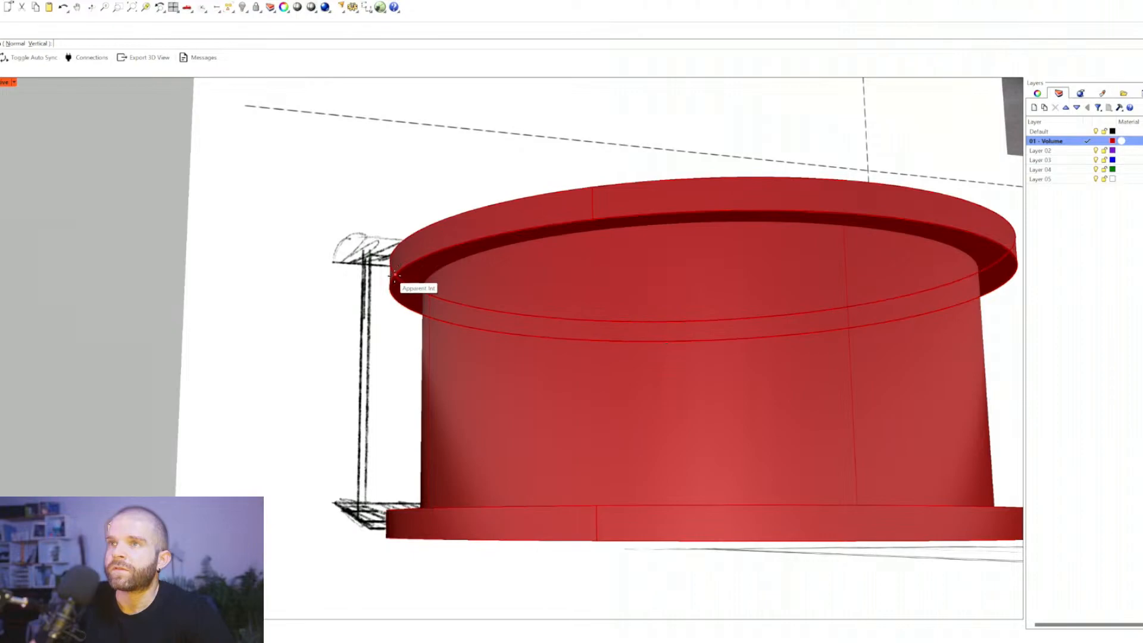
click(396, 274)
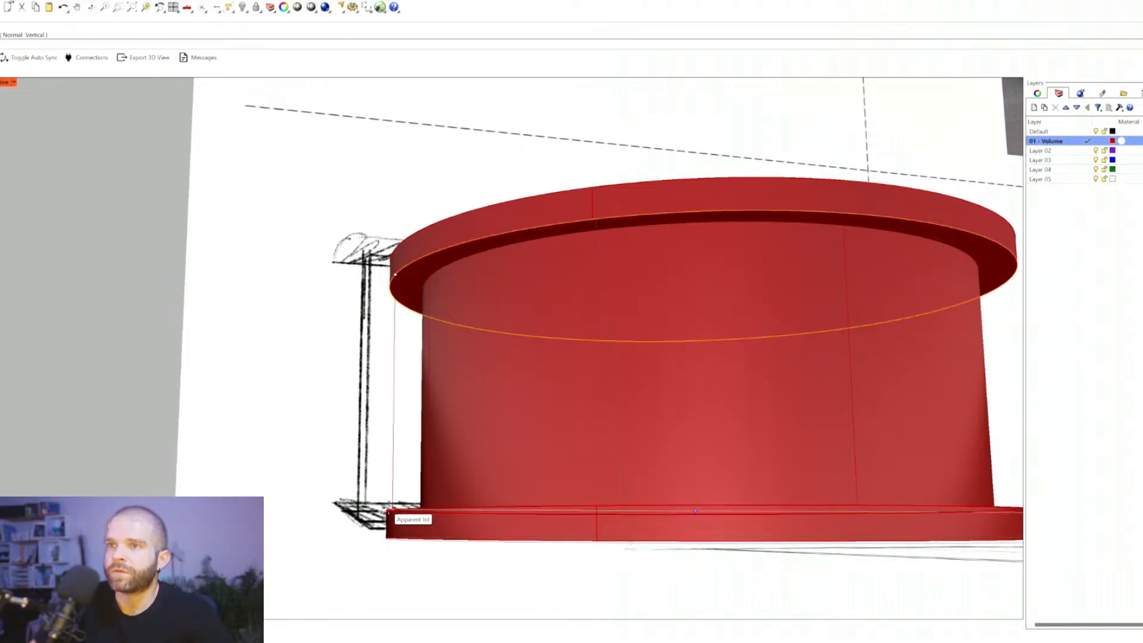
click(389, 508)
right_drag(359, 451, 395, 462)
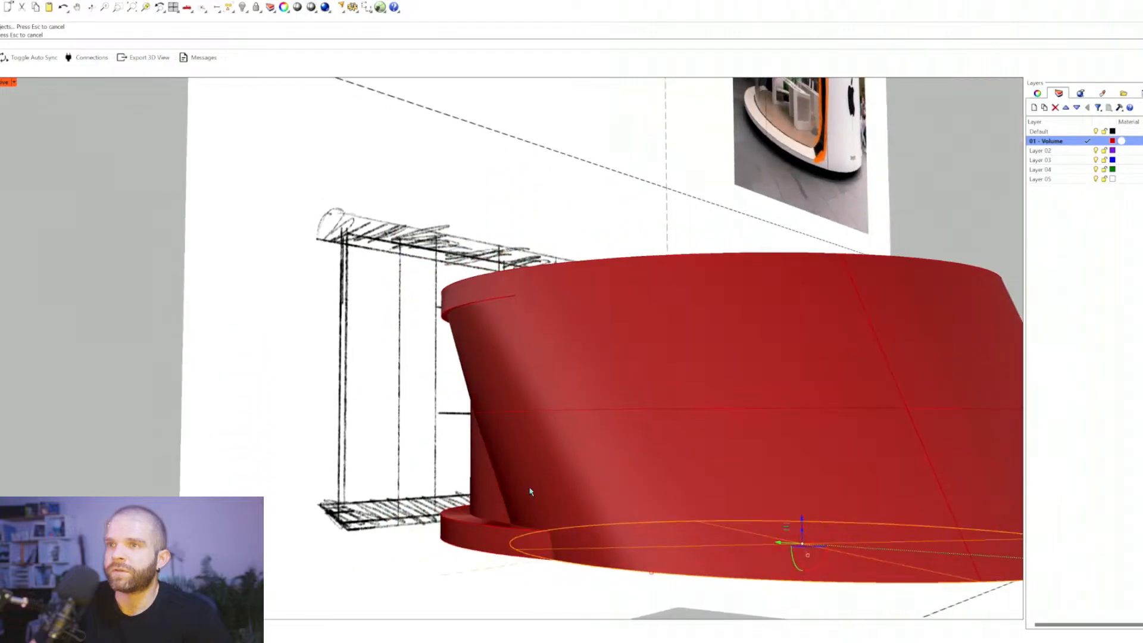
key(Escape)
right_drag(530, 492, 501, 353)
Step: Reselect the duplicate slab's underside face and move it from its seam endpoint straight down to the base disc, forming an outer cylinder
click(461, 319)
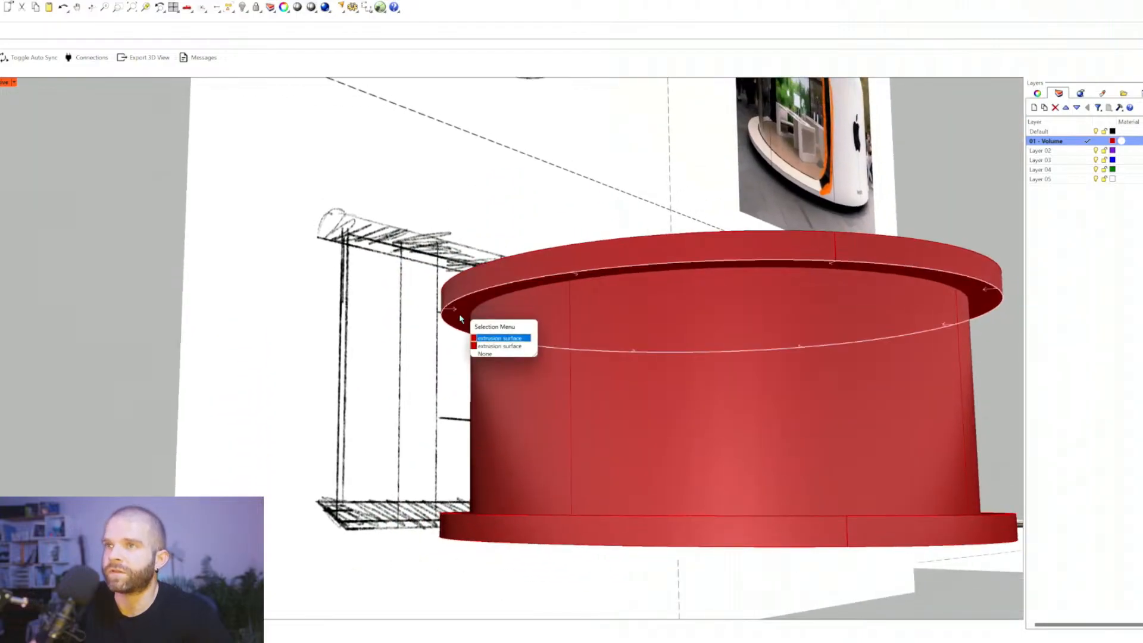
click(488, 338)
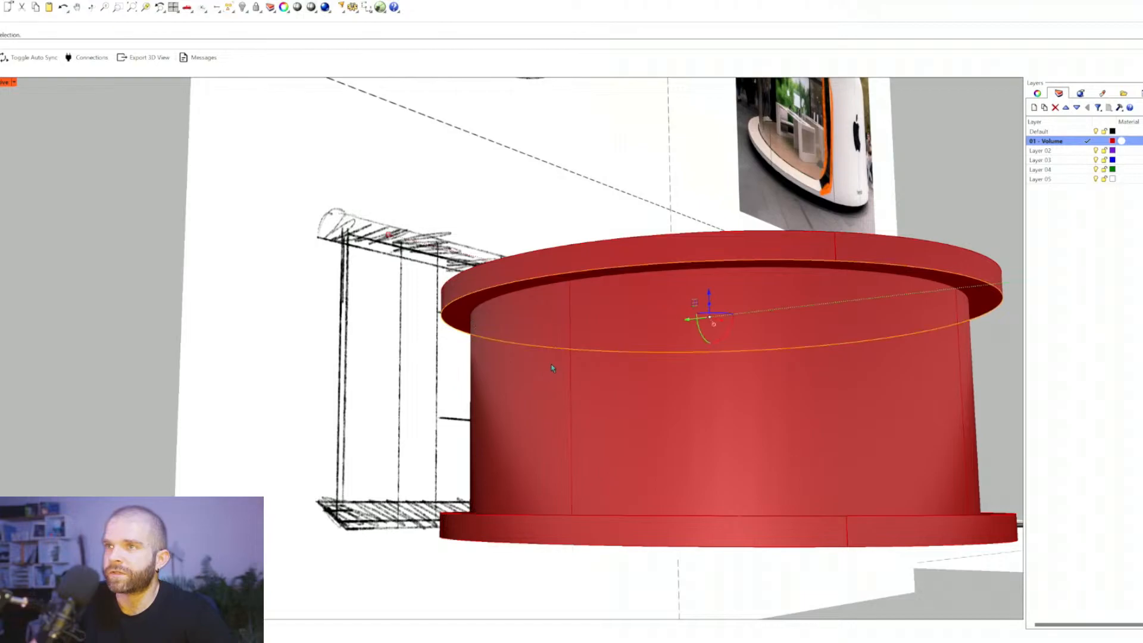
right_drag(542, 368, 581, 382)
text(m)
key(Return)
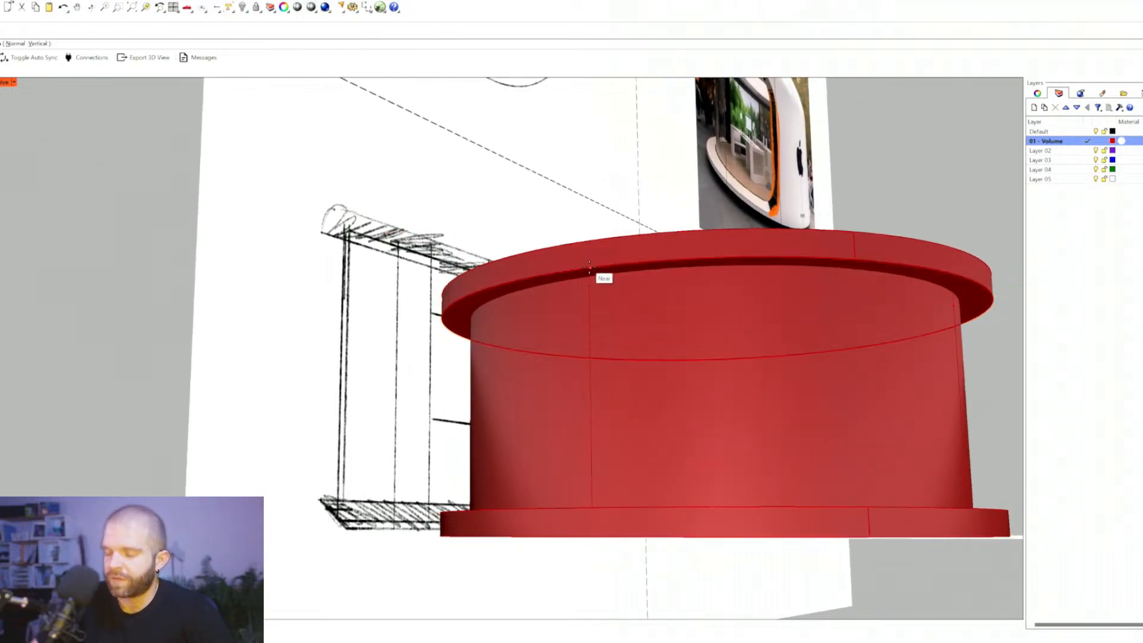
right_drag(964, 381, 668, 417)
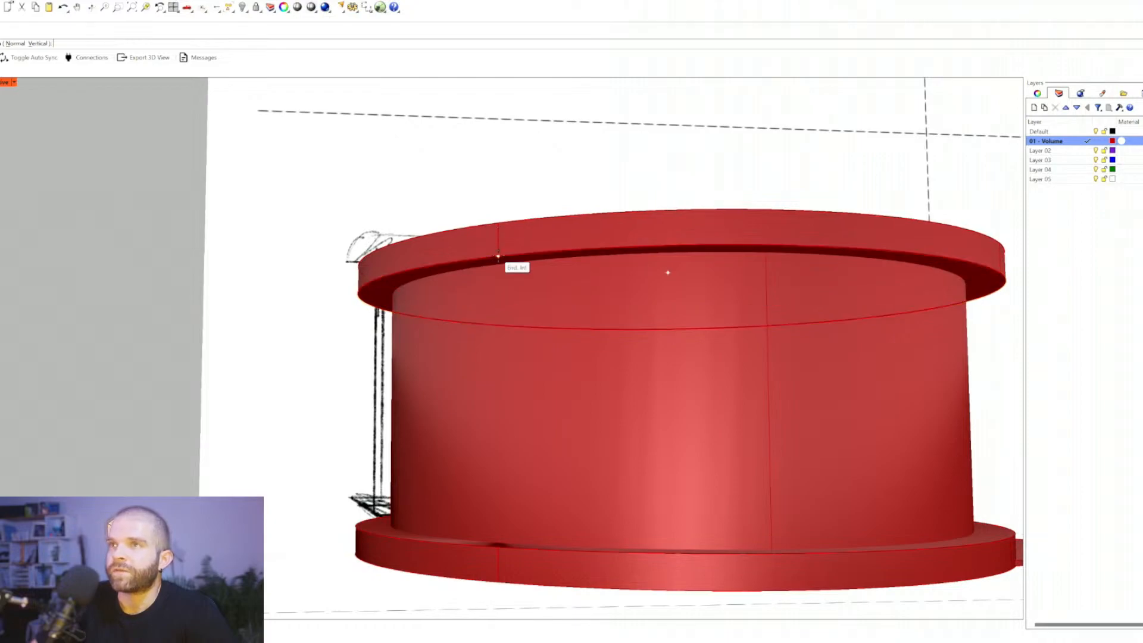
click(497, 255)
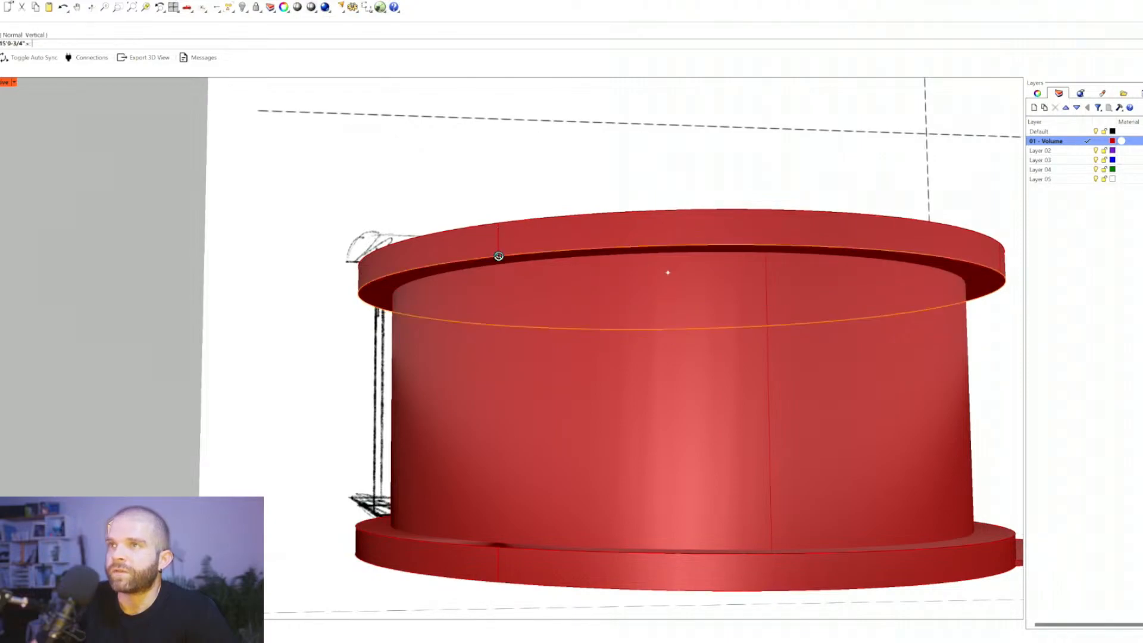
click(500, 552)
click(198, 403)
click(444, 364)
right_drag(444, 360, 449, 391)
key(Escape)
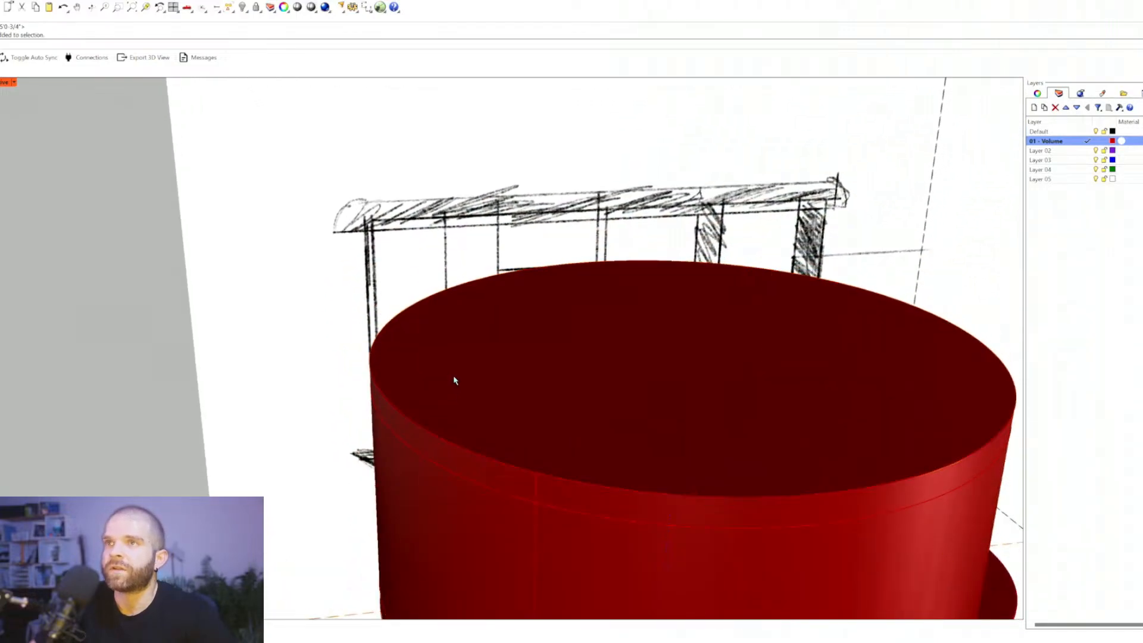
Step: Hide the roof slab, select the outer cylinder's top face, and show the slab again
click(460, 484)
click(497, 487)
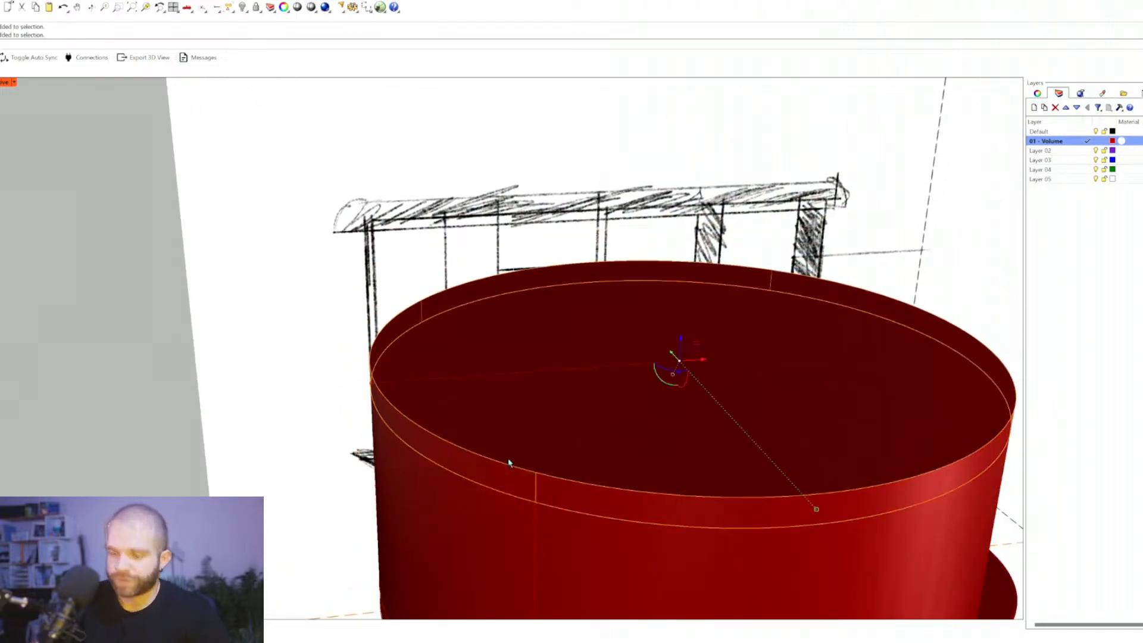
key(Delete)
click(532, 430)
right_drag(521, 475, 521, 456)
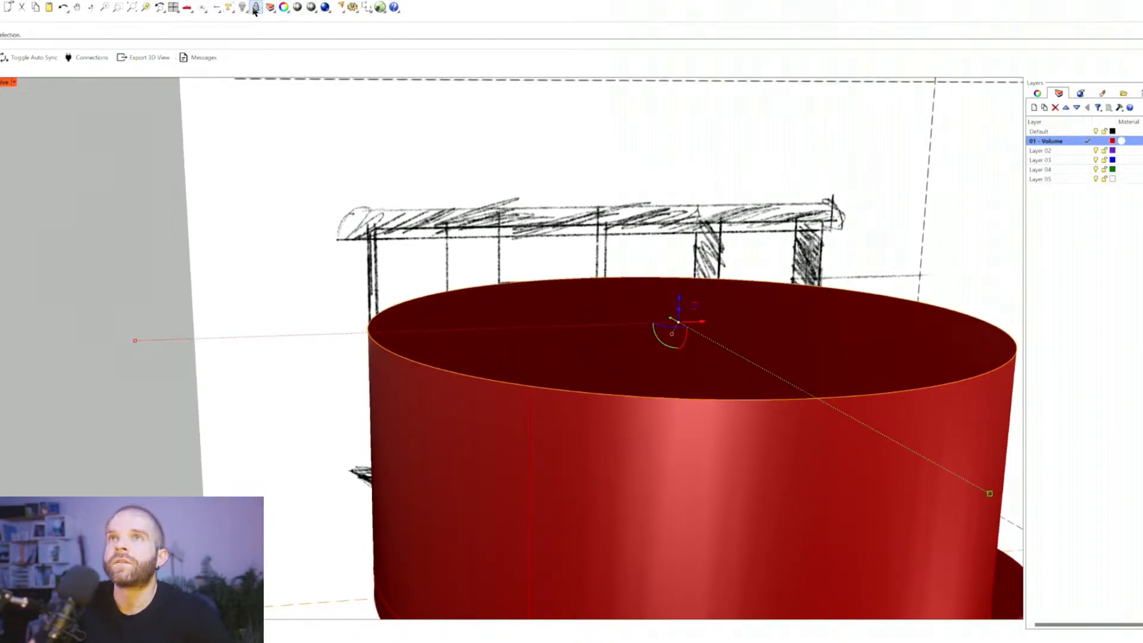
right_click(242, 8)
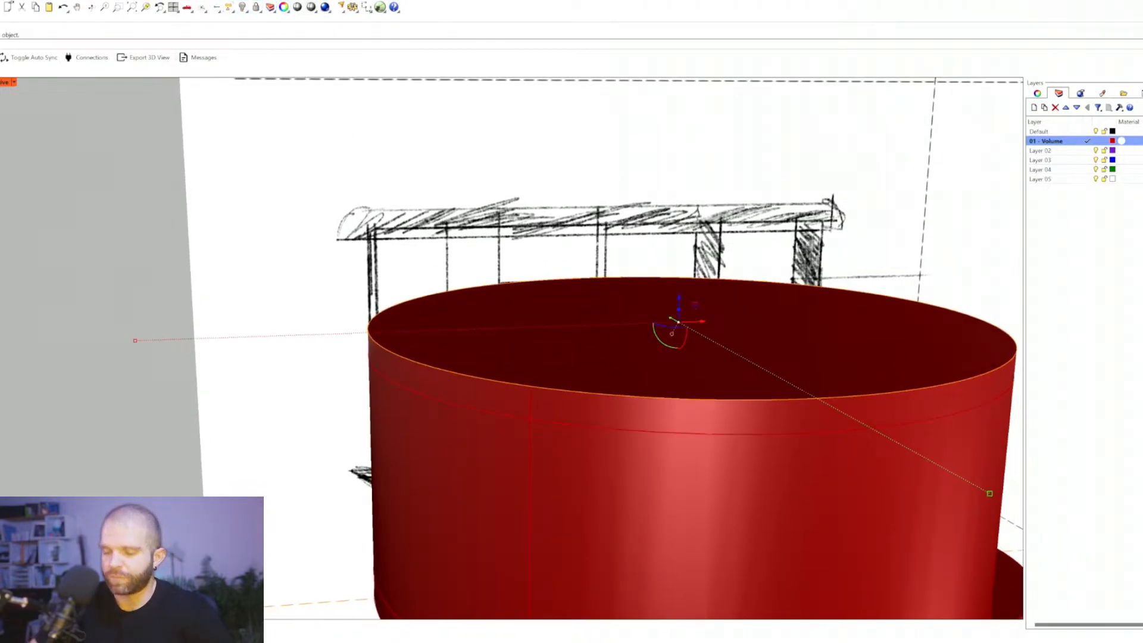
Step: Move the outer cylinder's top face down from the roof slab's upper edge to its lower edge
text(m)
key(Return)
click(530, 387)
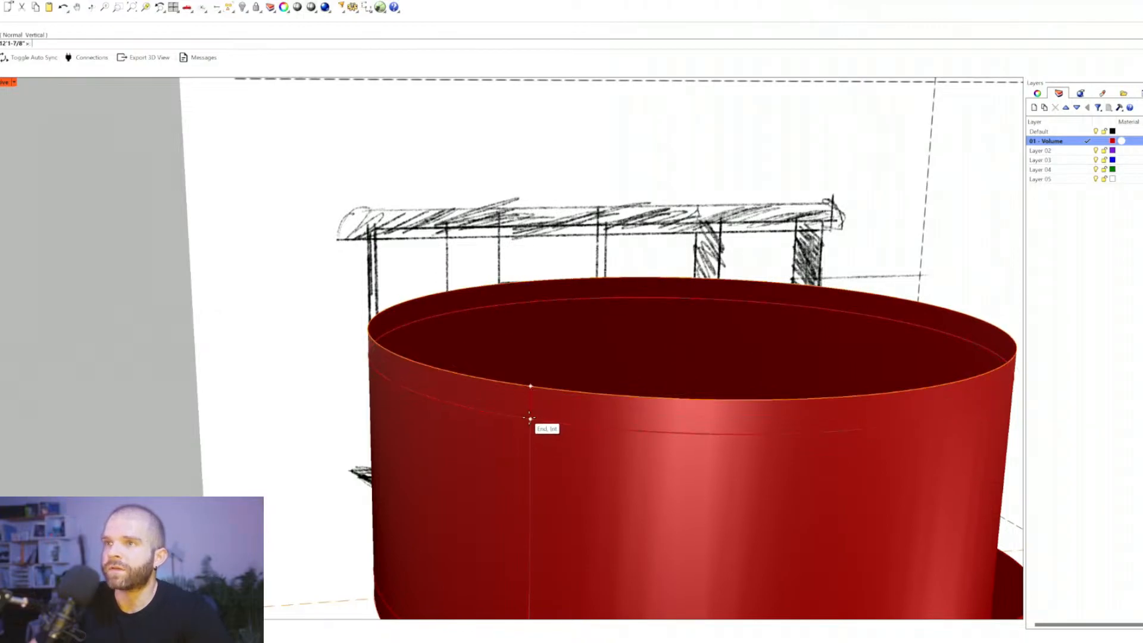
click(529, 419)
key(Escape)
Step: Check the roof slab, outer cylinder and base disc as separate volumes by selecting them in turn
right_drag(548, 461, 514, 458)
scroll(490, 408, down, 2)
click(581, 337)
right_drag(581, 372, 470, 384)
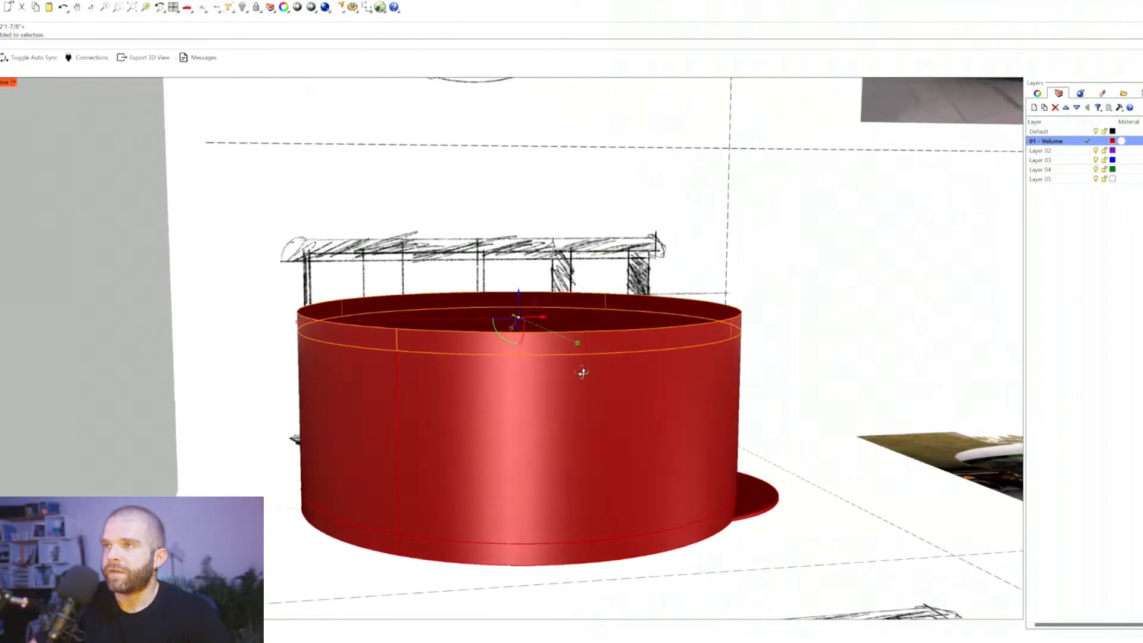
click(459, 554)
mouse_move(393, 466)
right_down()
mouse_move(488, 487)
mouse_move(439, 489)
right_up()
click(373, 446)
key(Escape)
right_drag(653, 419, 586, 441)
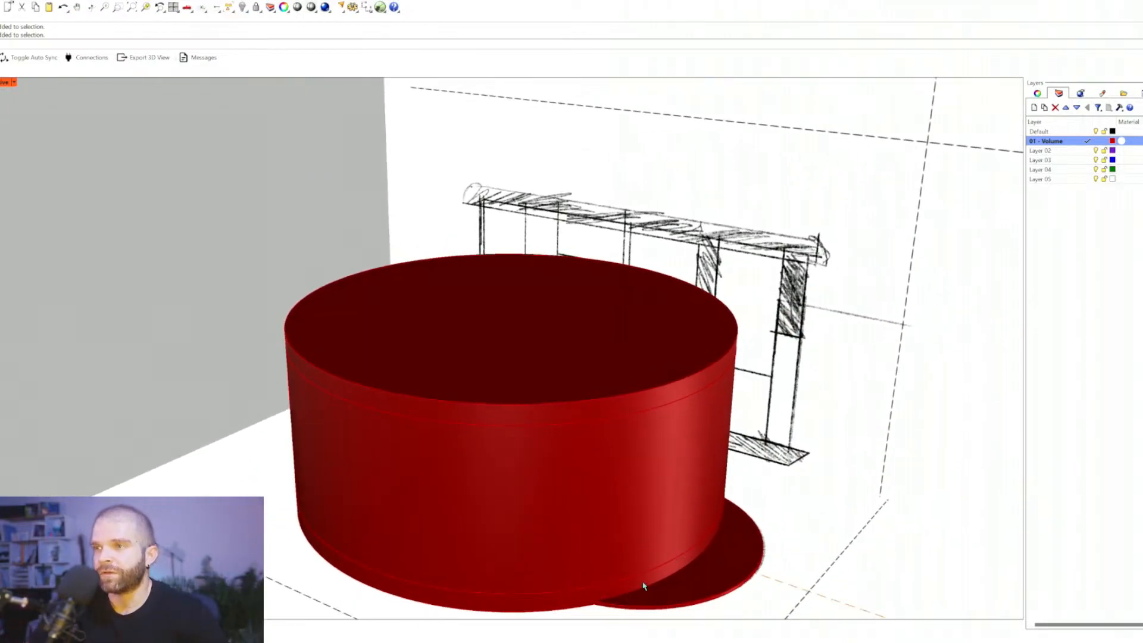
Step: Compare the stacked volumes with the sketched plan and section and the pavilion reference photo
mouse_move(643, 586)
right_down()
mouse_move(492, 477)
mouse_move(589, 457)
mouse_move(544, 458)
right_up()
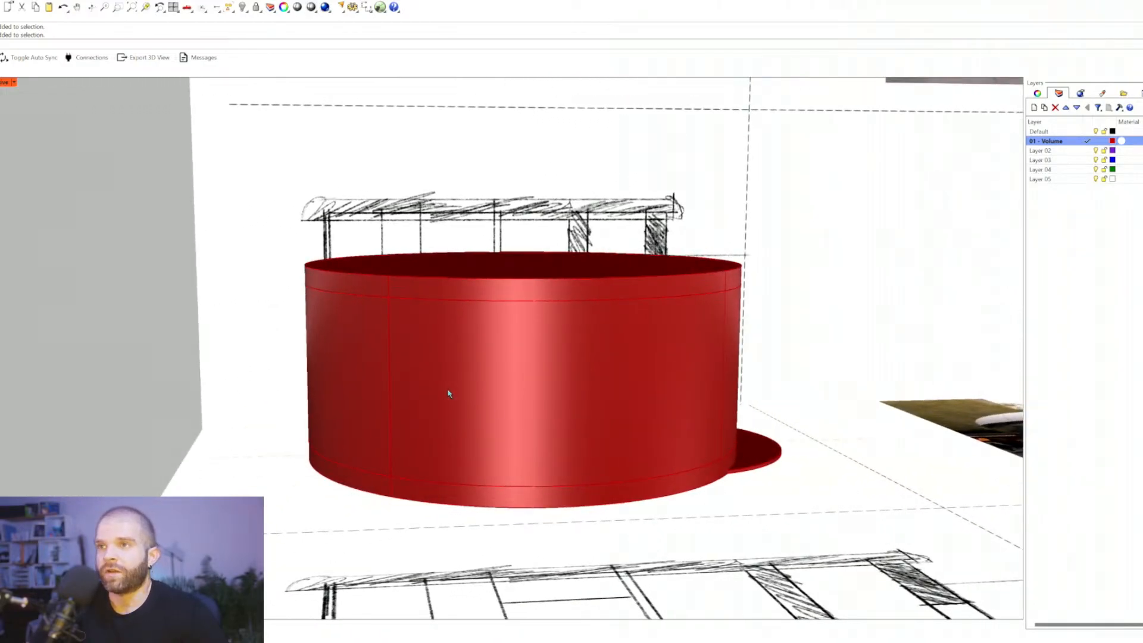
mouse_move(448, 394)
right_down()
mouse_move(522, 391)
mouse_move(447, 388)
mouse_move(465, 403)
right_up()
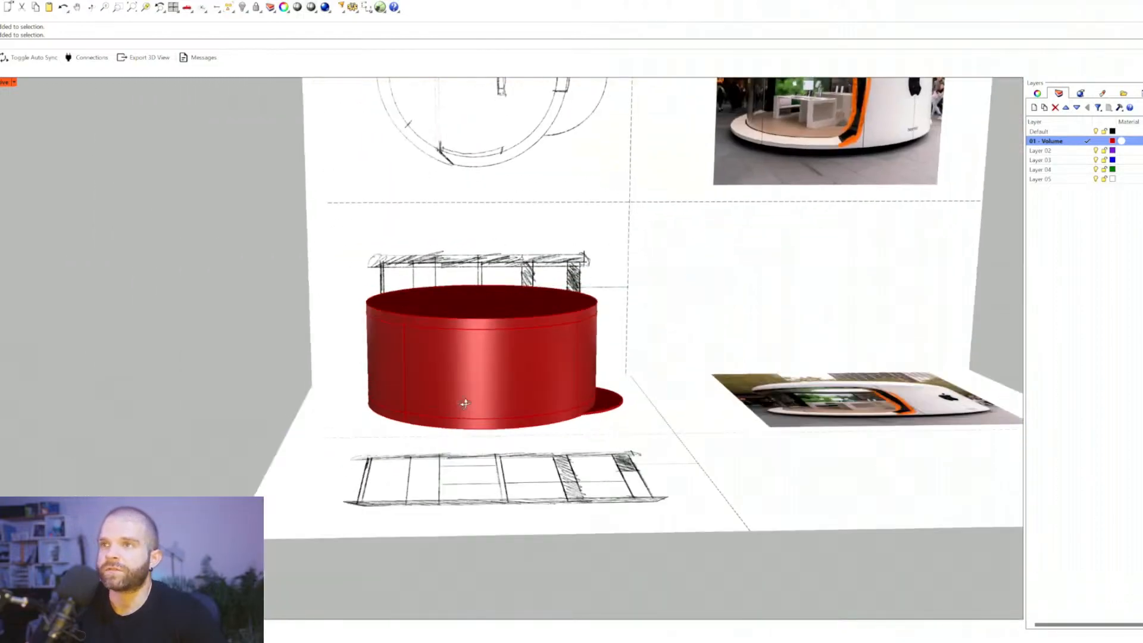
scroll(465, 404, down, 5)
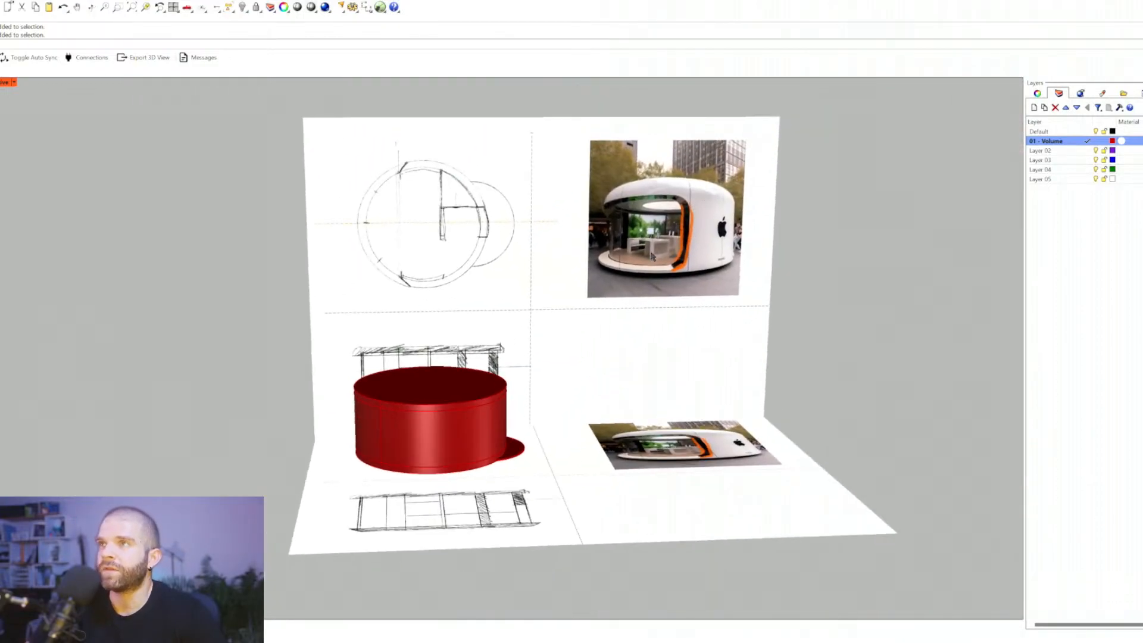
scroll(665, 225, up, 3)
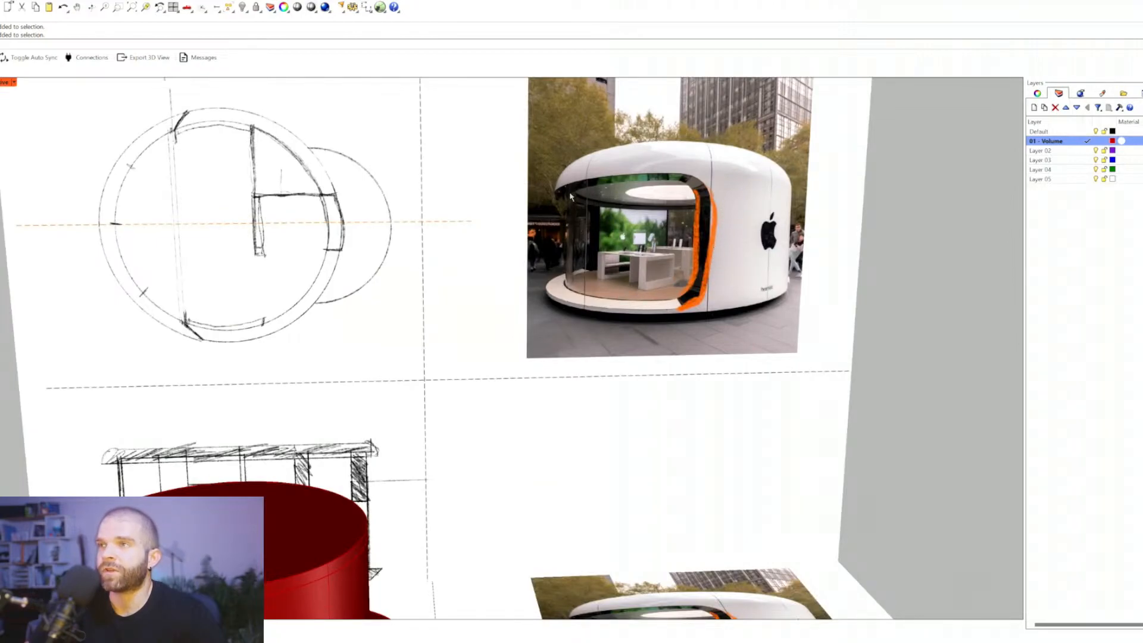
right_drag(600, 305, 603, 251)
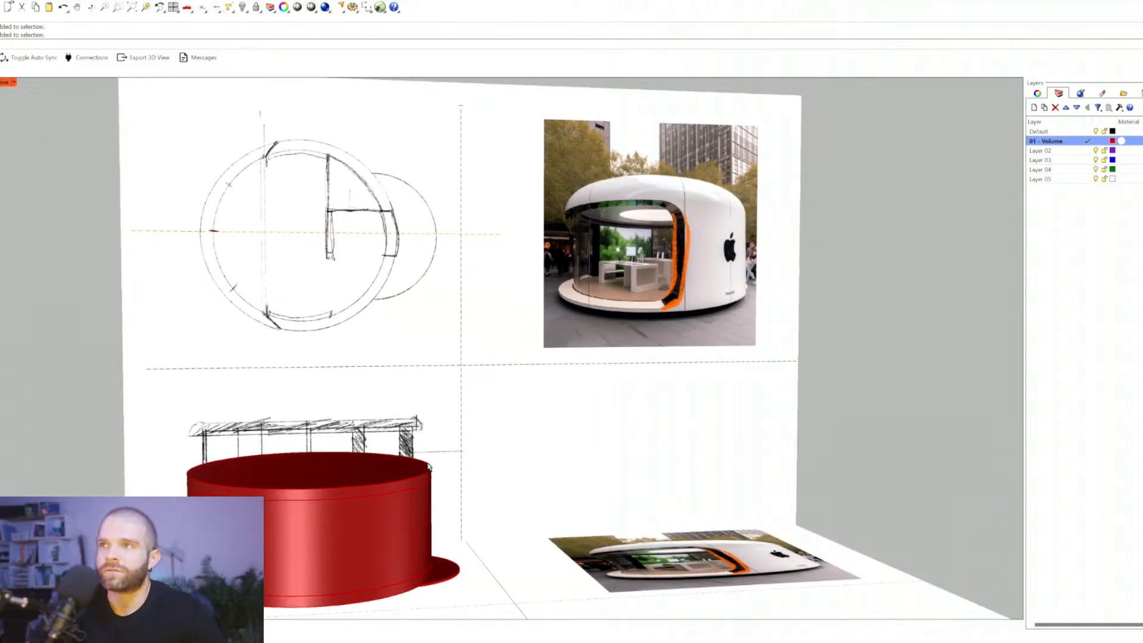
right_drag(527, 351, 357, 433)
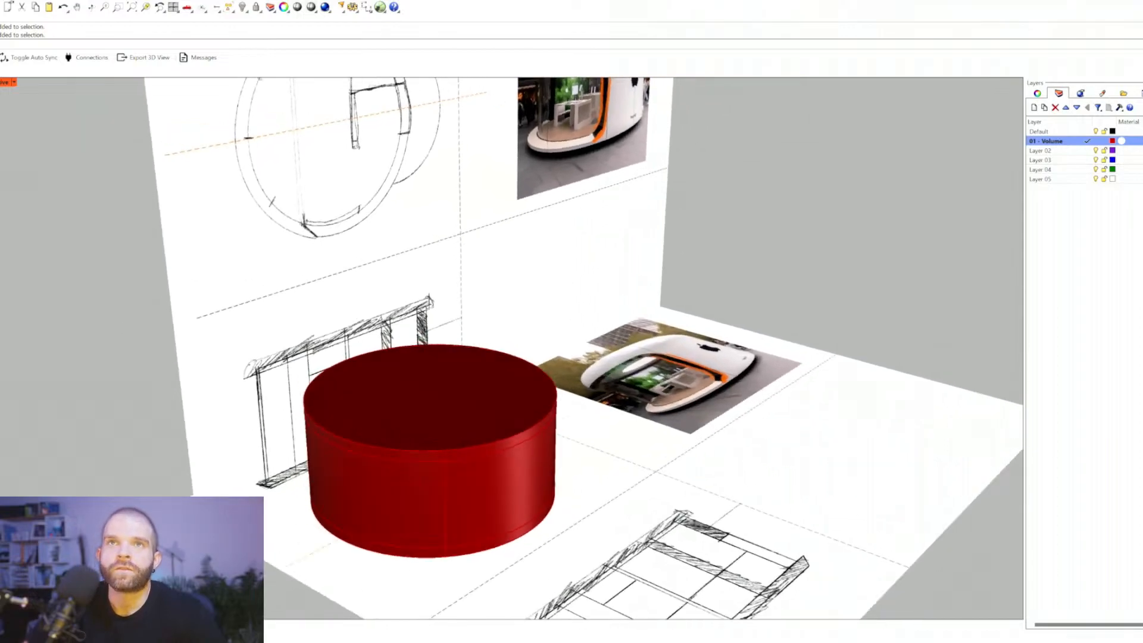
Step: Draw a box in plan from the sketch's upper wall tick to the small circle's edge at the centreline, rising to the roof slab's top
key(ctrl+m)
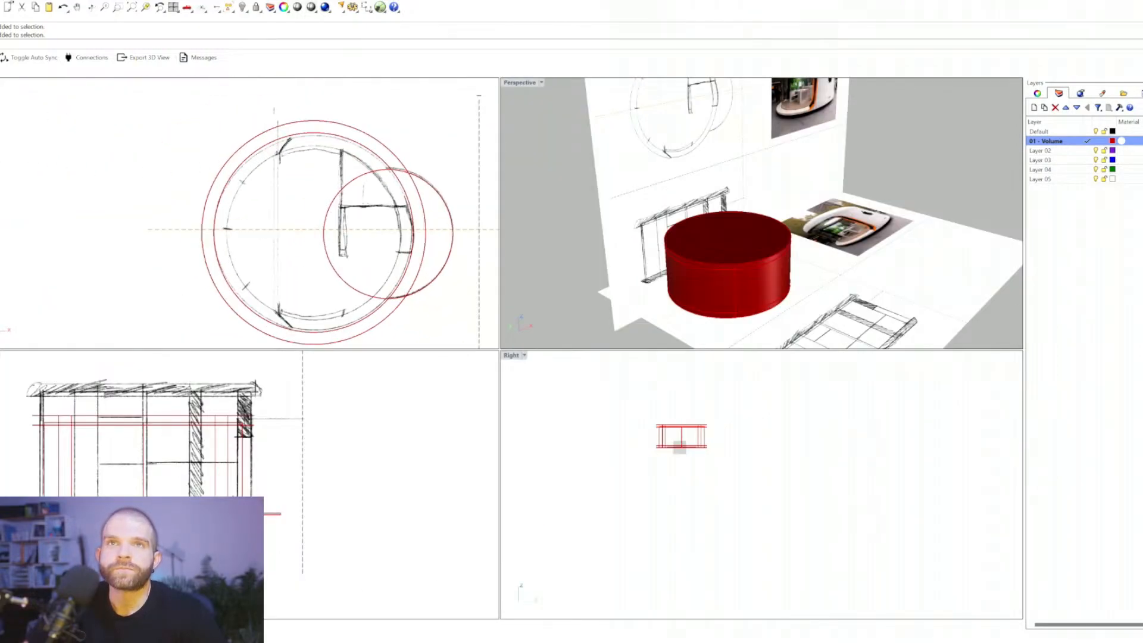
key(Return)
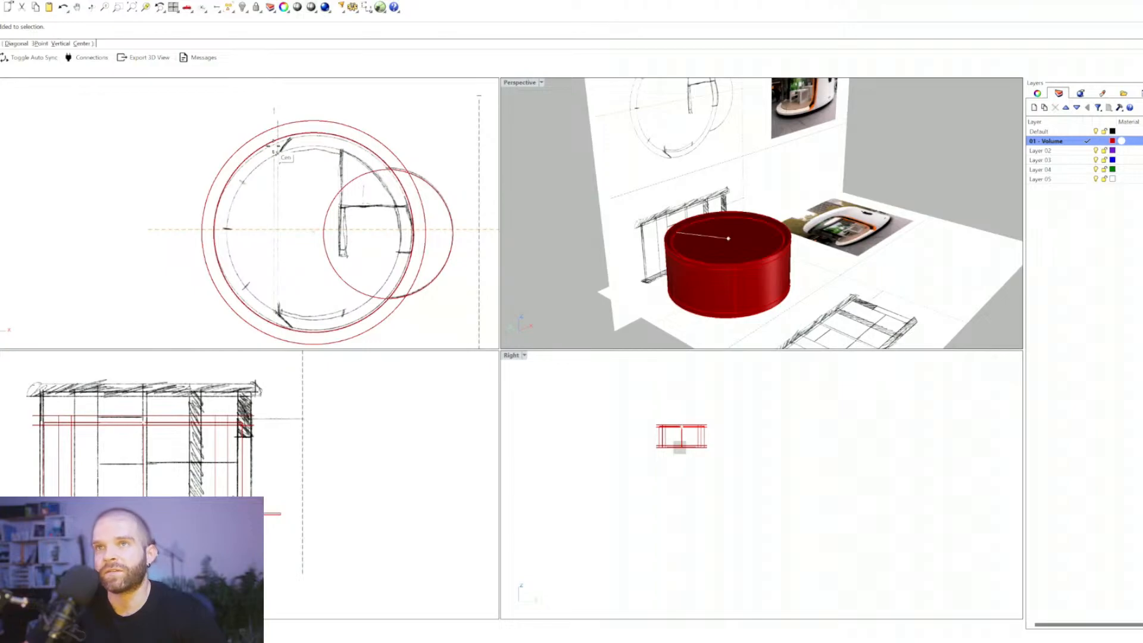
scroll(275, 152, up, 5)
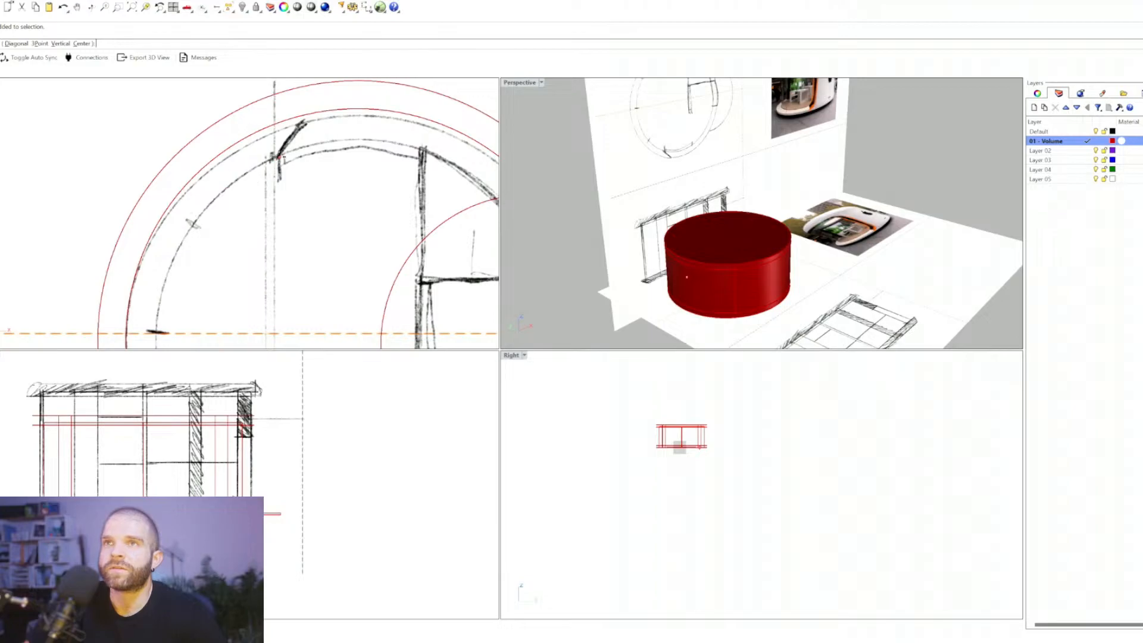
click(278, 156)
scroll(278, 157, down, 6)
scroll(232, 212, up, 3)
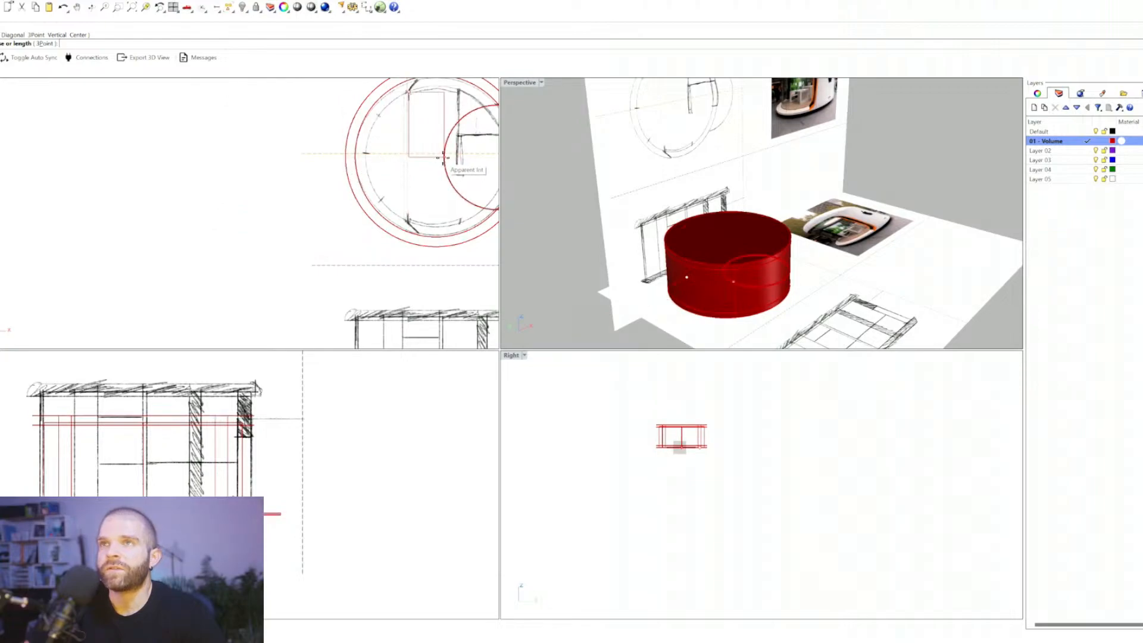
click(443, 157)
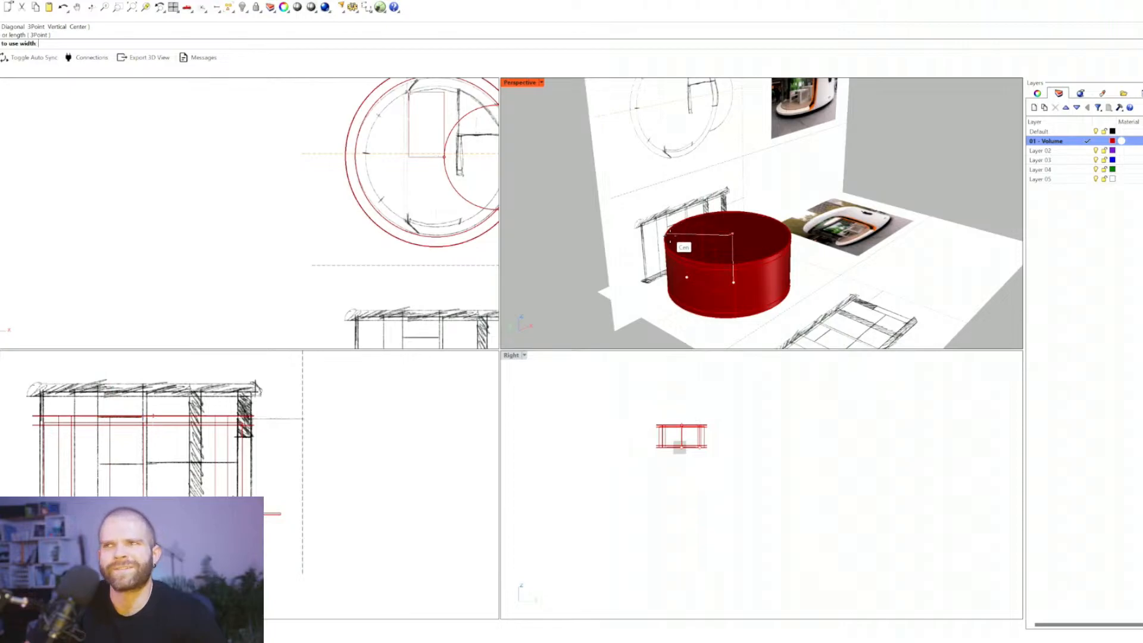
click(667, 237)
right_drag(437, 185, 396, 212)
scroll(663, 267, up, 2)
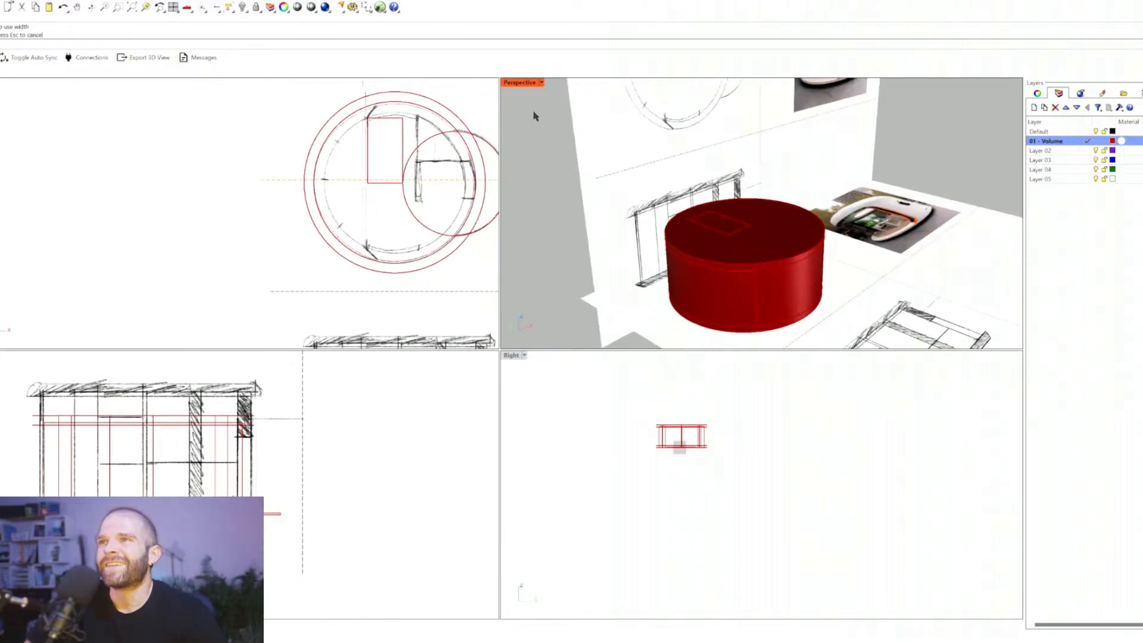
Step: Check the new box inside the cylinders in wireframe display and select it
click(541, 83)
click(552, 121)
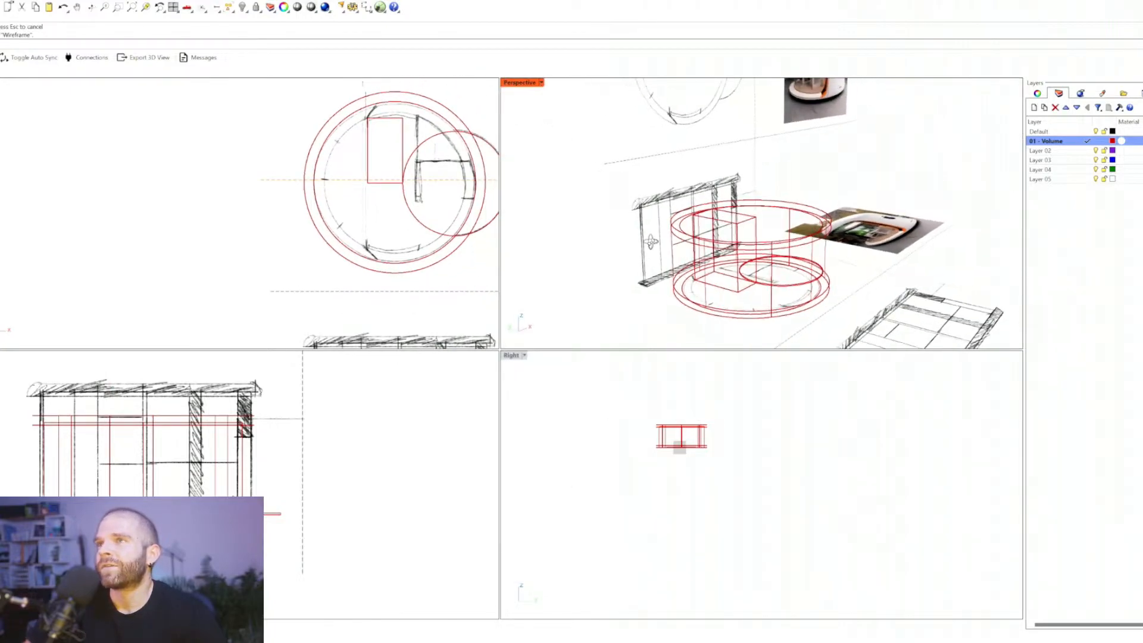
scroll(728, 273, up, 3)
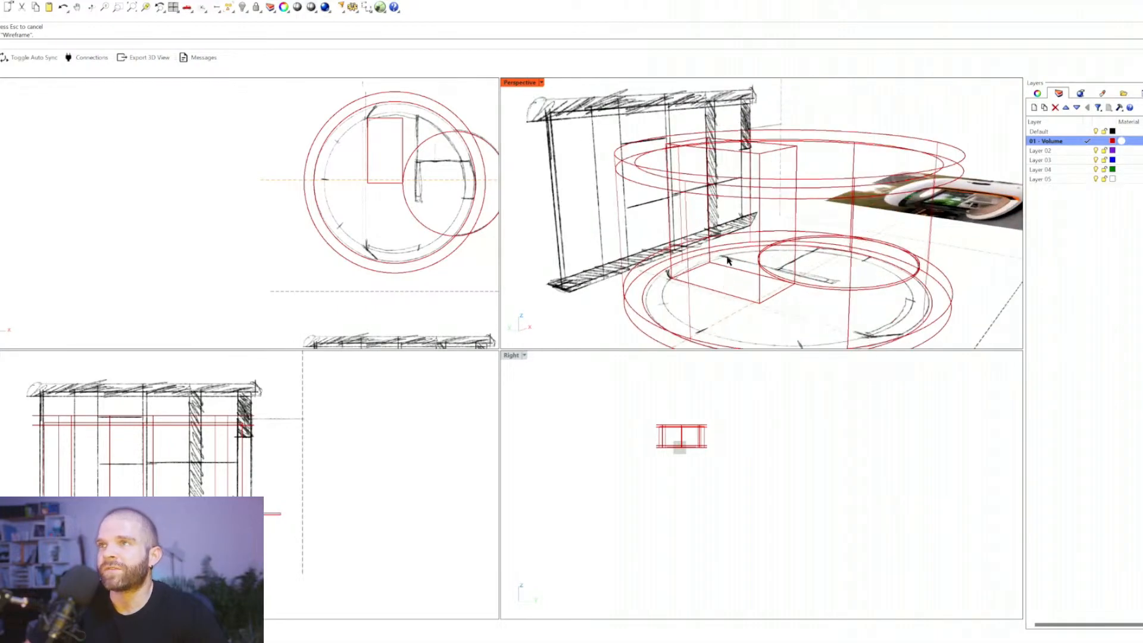
right_drag(728, 260, 756, 265)
click(758, 266)
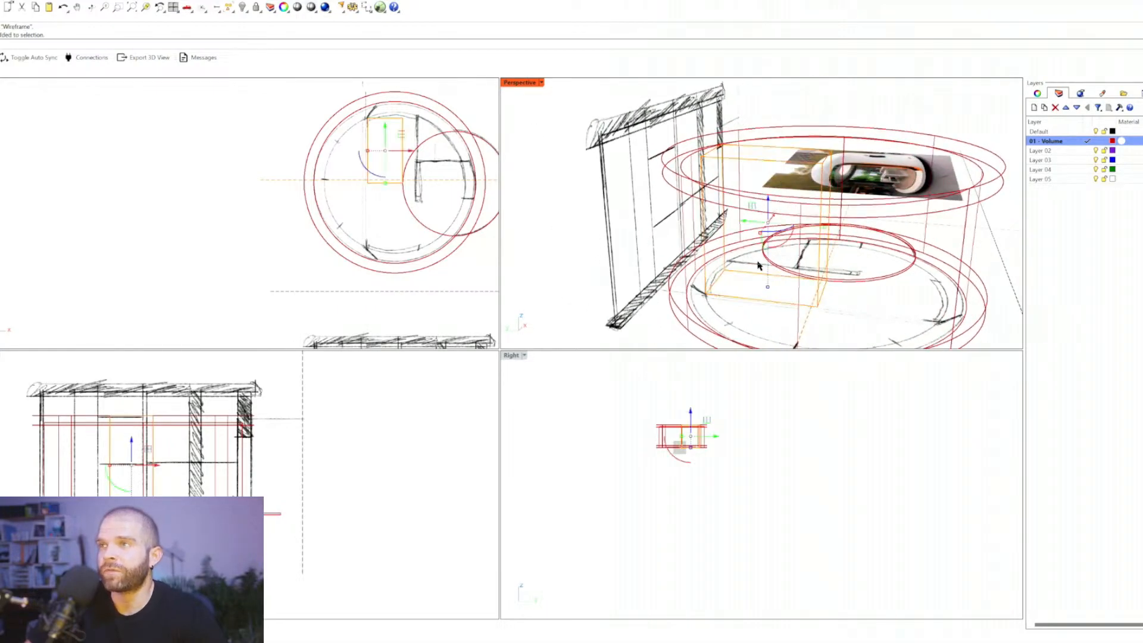
scroll(742, 292, up, 3)
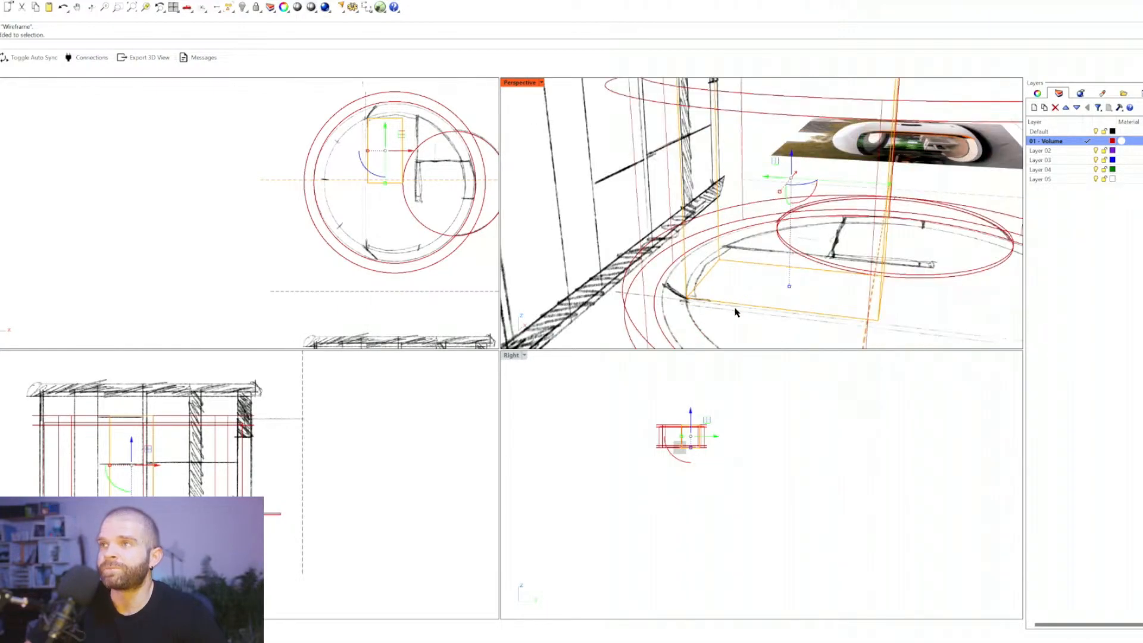
Step: Display the perspective view as Shaded and extend the box's front face outward past the cylinder
click(541, 84)
click(550, 132)
scroll(791, 237, up, 3)
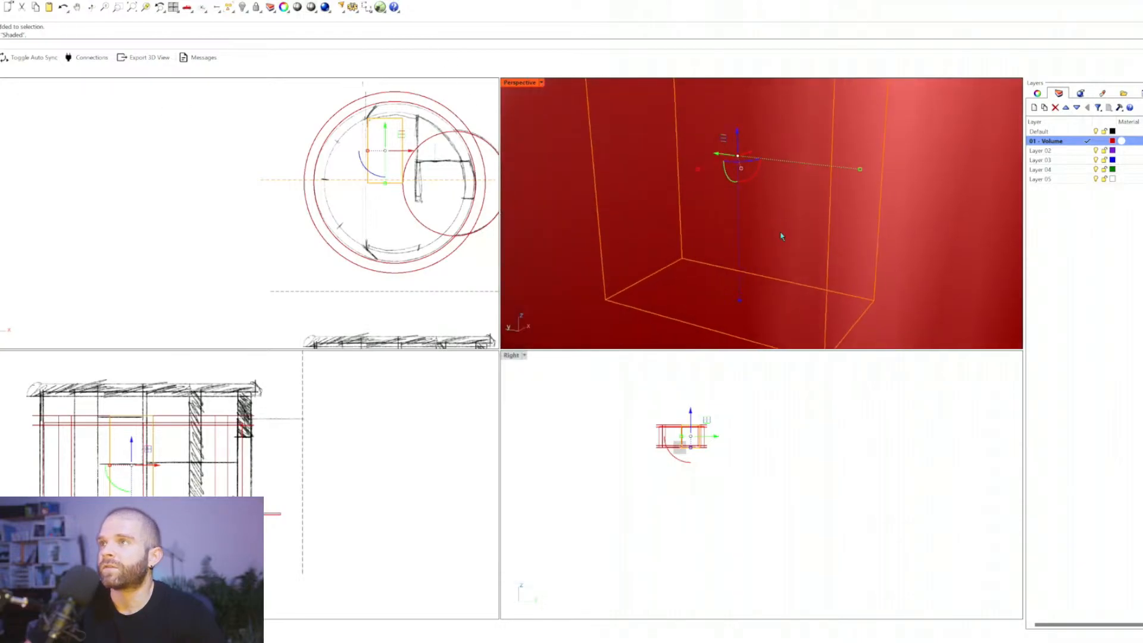
scroll(761, 222, up, 5)
scroll(794, 197, down, 1)
key(Escape)
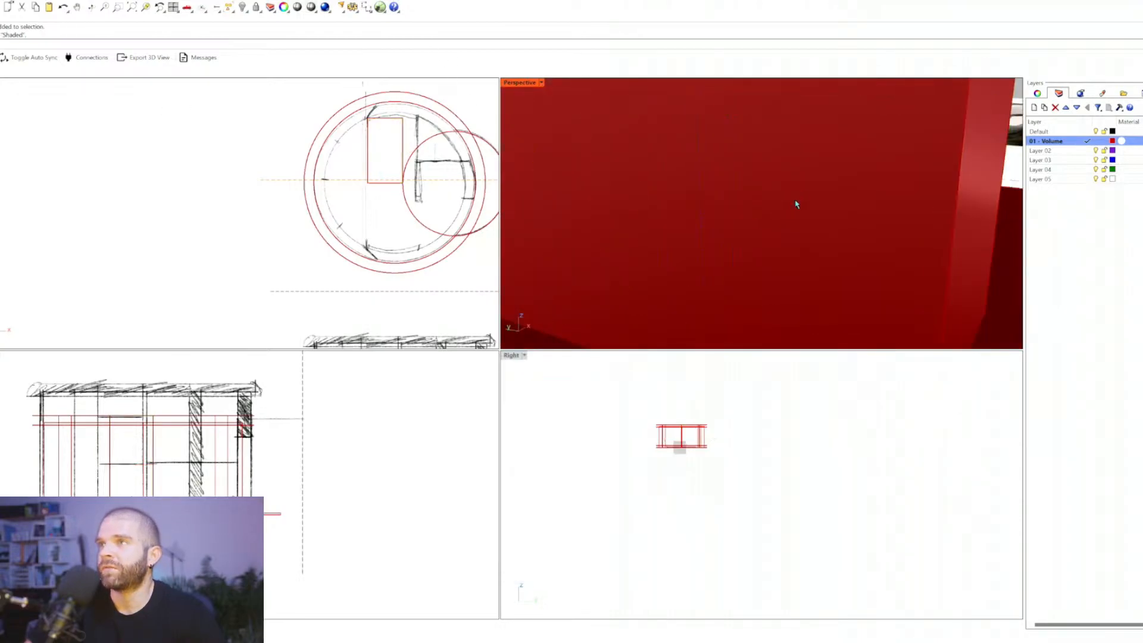
click(831, 191)
scroll(824, 182, down, 3)
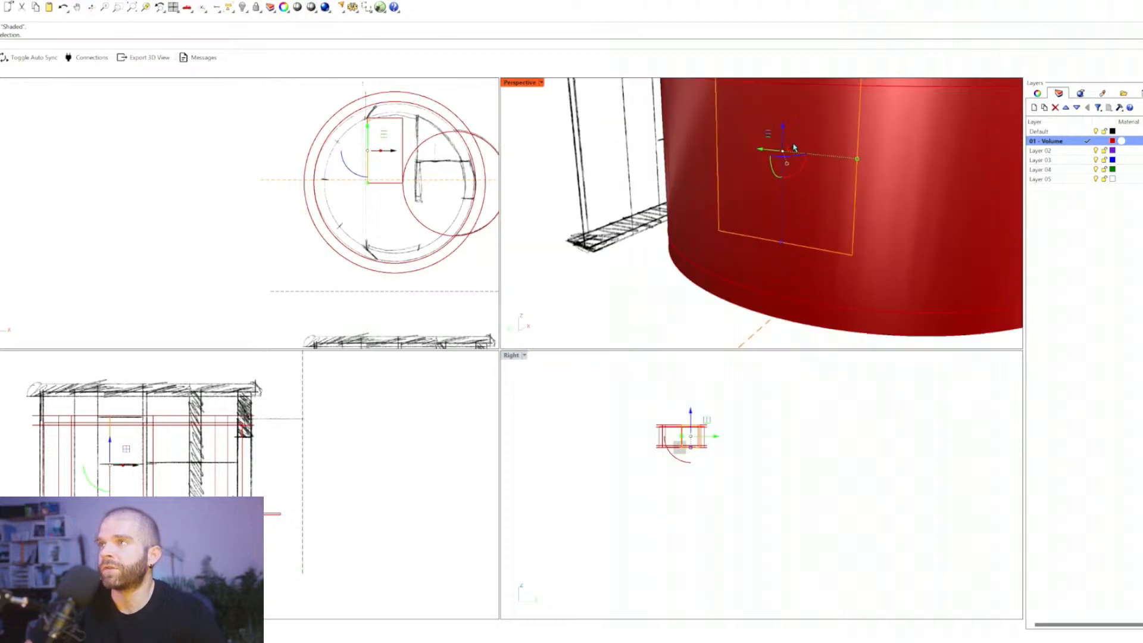
drag(792, 147, 684, 224)
scroll(682, 223, down, 8)
key(Escape)
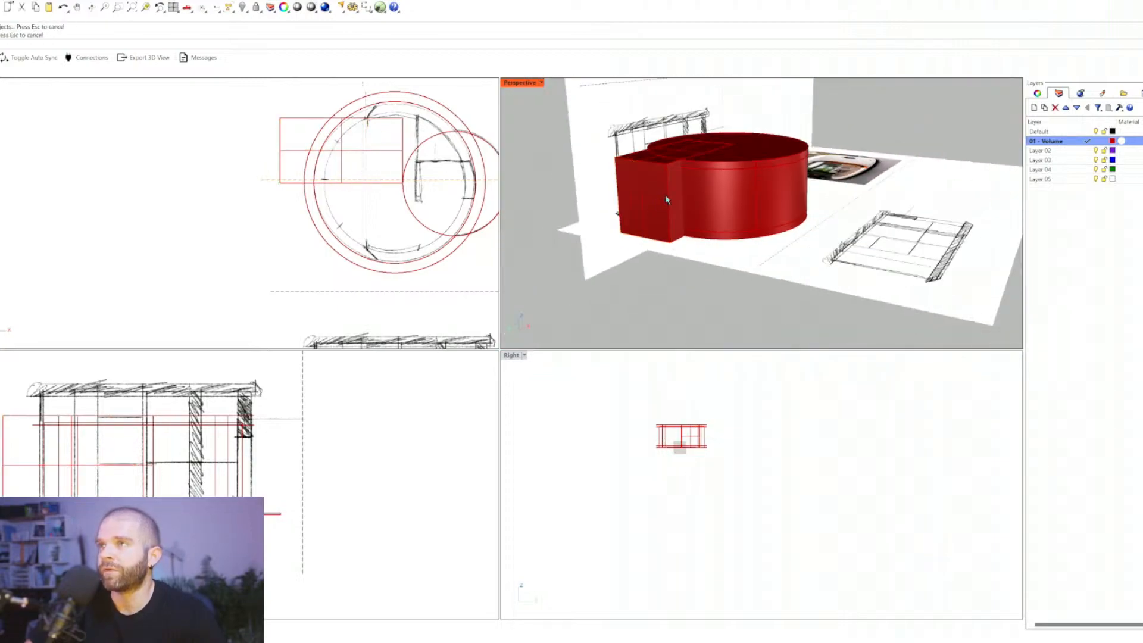
Step: Mirror a copy of the box across its long side at the plan's centreline
scroll(667, 200, up, 5)
click(665, 259)
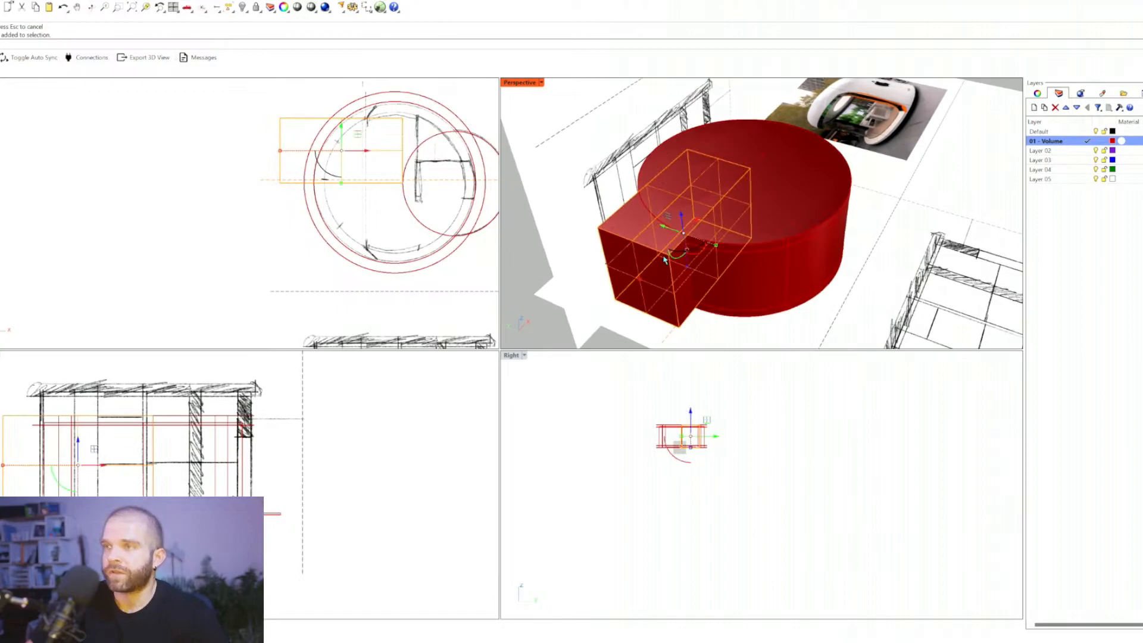
text(mi)
key(Return)
click(669, 251)
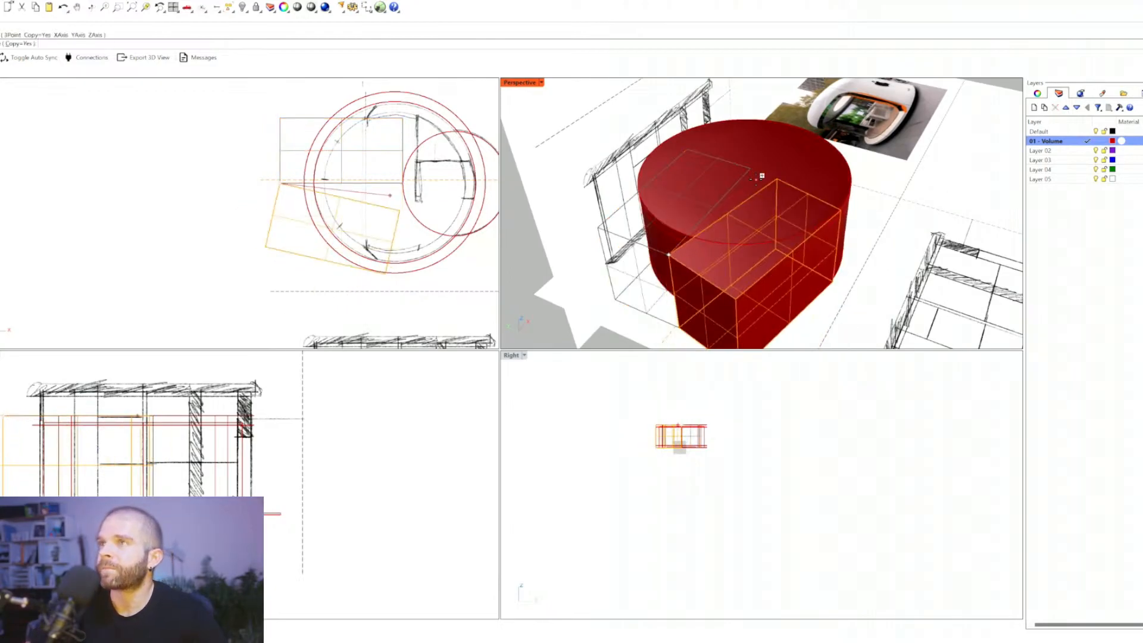
click(755, 173)
right_drag(716, 259, 734, 242)
key(Escape)
Step: Combine the original and mirrored boxes into one solid with a Boolean union
click(714, 258)
shift+click(650, 252)
scroll(692, 240, up, 2)
right_drag(735, 242, 718, 252)
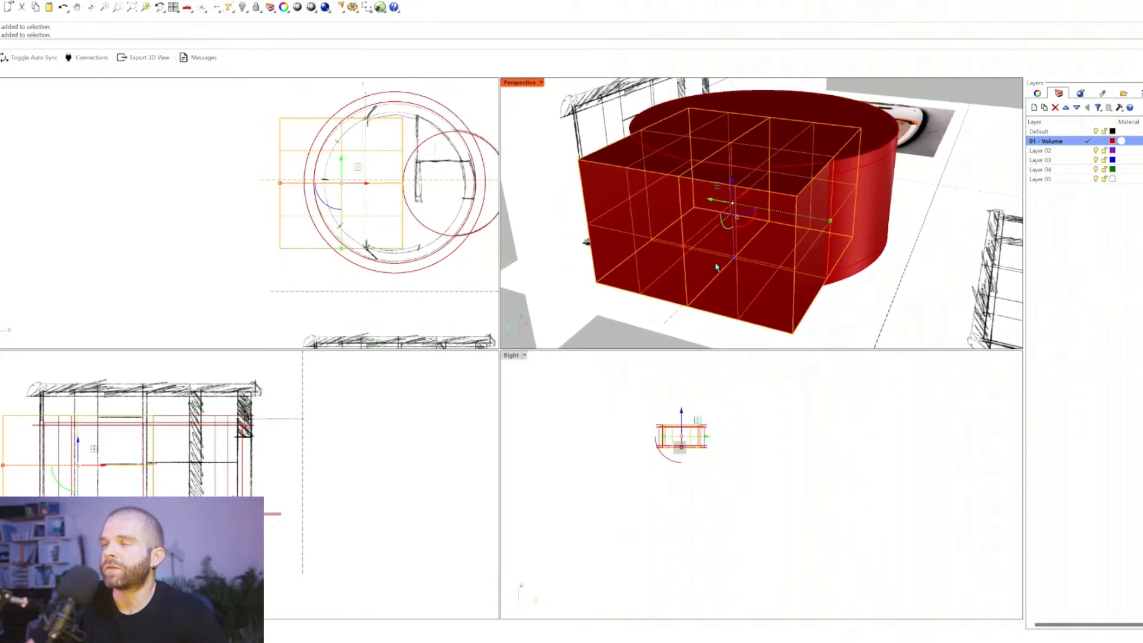
text(booleanin)
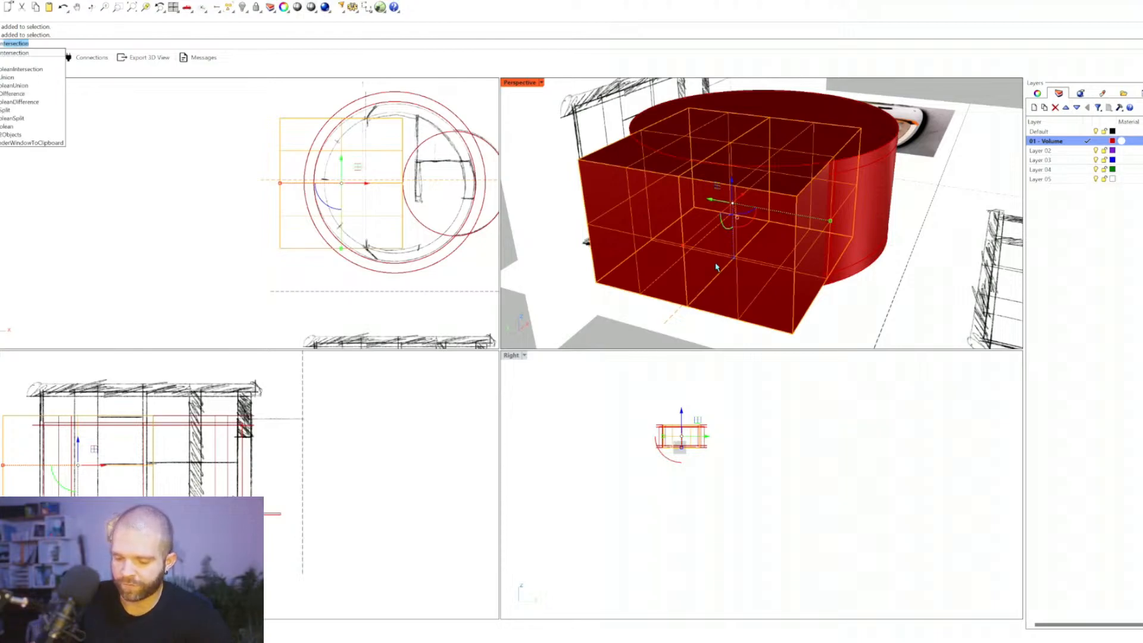
key(Return)
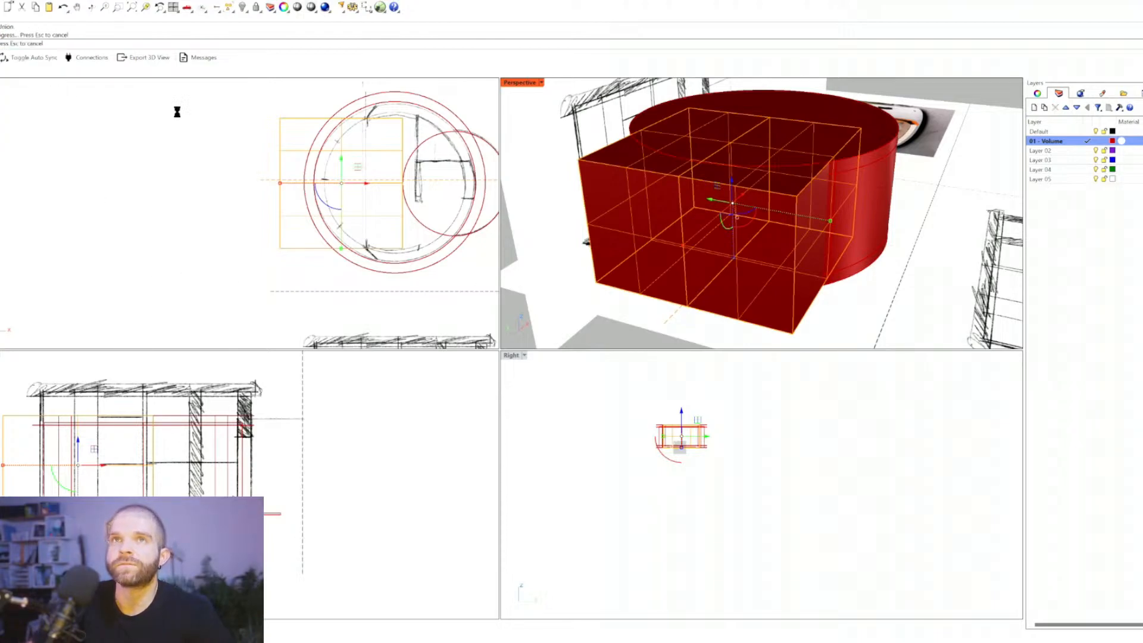
Step: Widen the combined box in one direction from its centreline, symmetrically out to the outer cylinder's full width
click(671, 283)
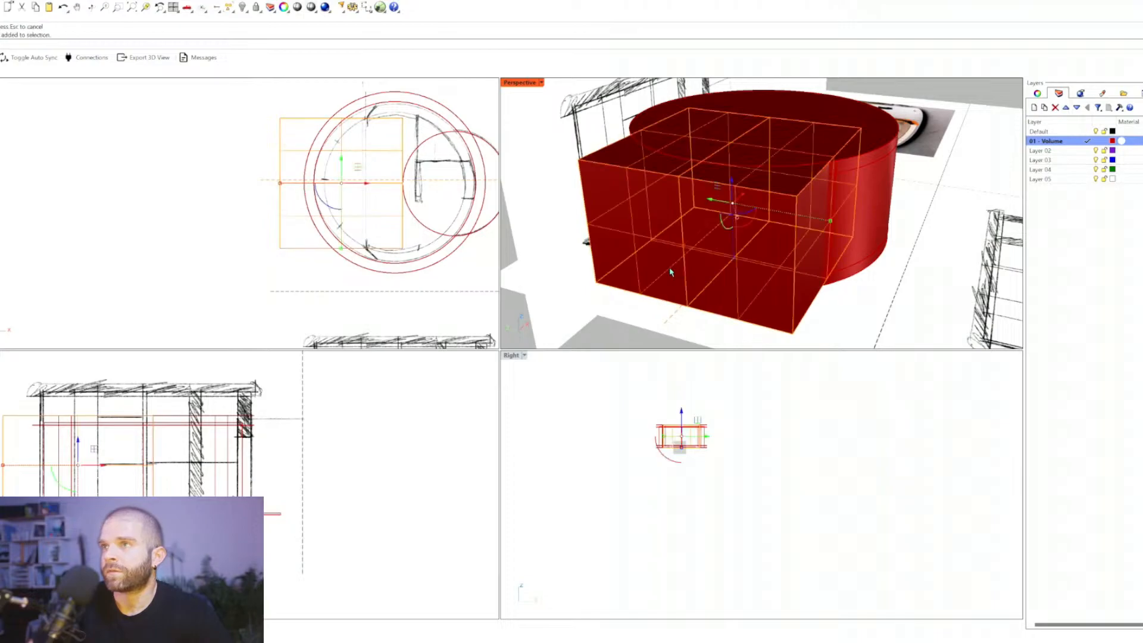
text(scale)
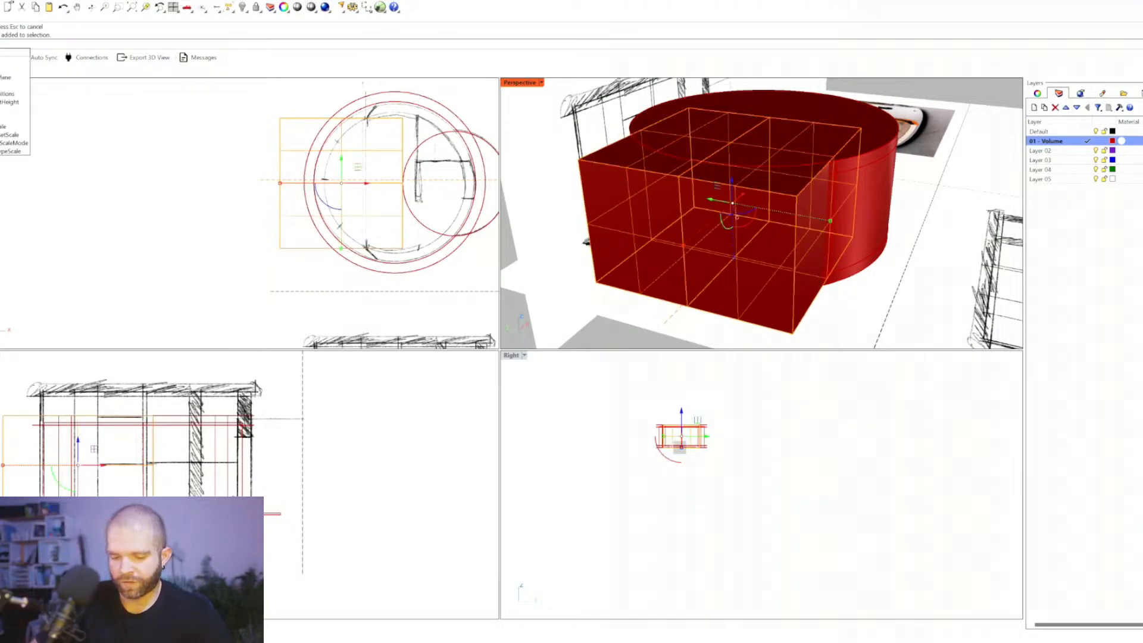
key(Return)
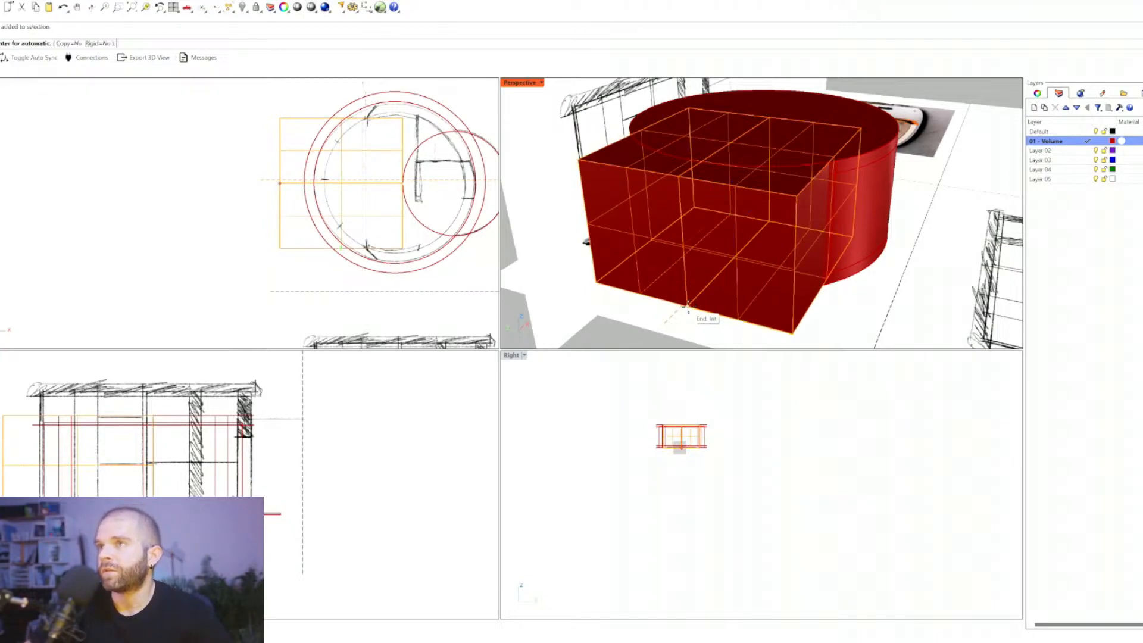
click(686, 303)
click(794, 337)
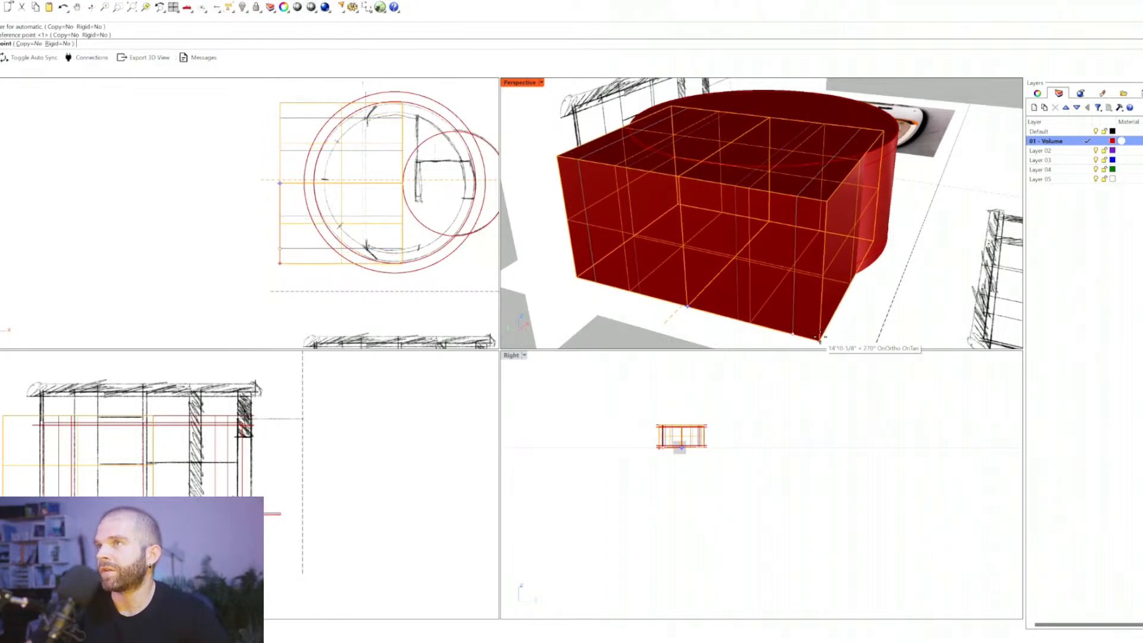
click(820, 338)
Step: Scale the combined box's height down in one direction so its top meets the roof slab's underside
mouse_move(804, 299)
right_down()
mouse_move(798, 321)
mouse_move(829, 311)
mouse_move(783, 289)
mouse_move(746, 244)
mouse_move(709, 236)
right_up()
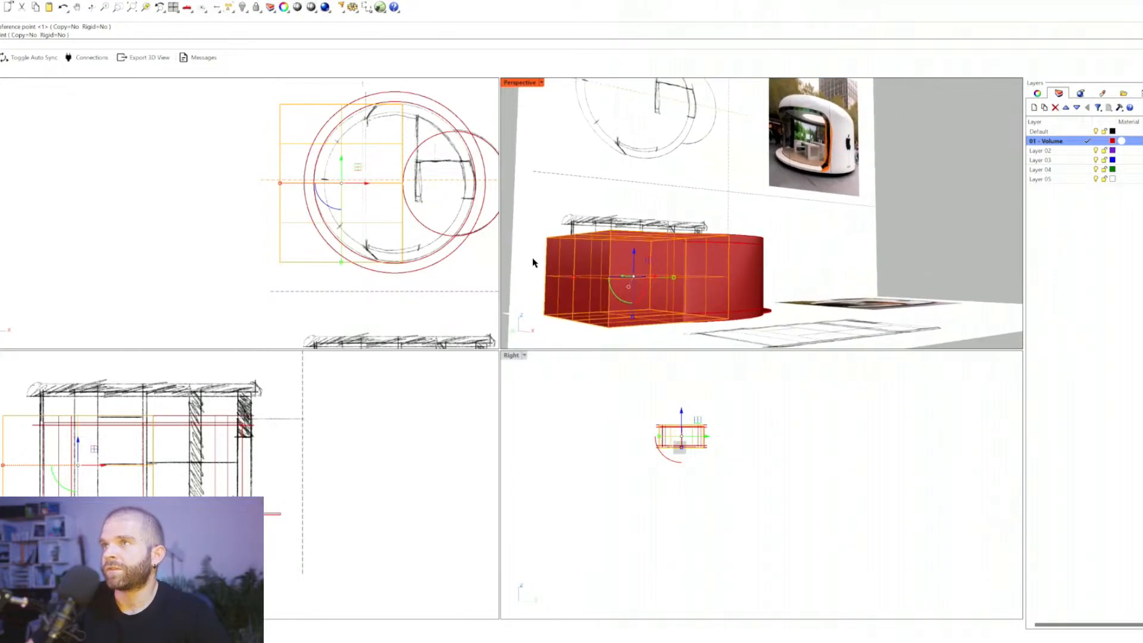
right_drag(533, 263, 699, 237)
key(Escape)
click(691, 267)
key(space)
click(640, 205)
click(660, 266)
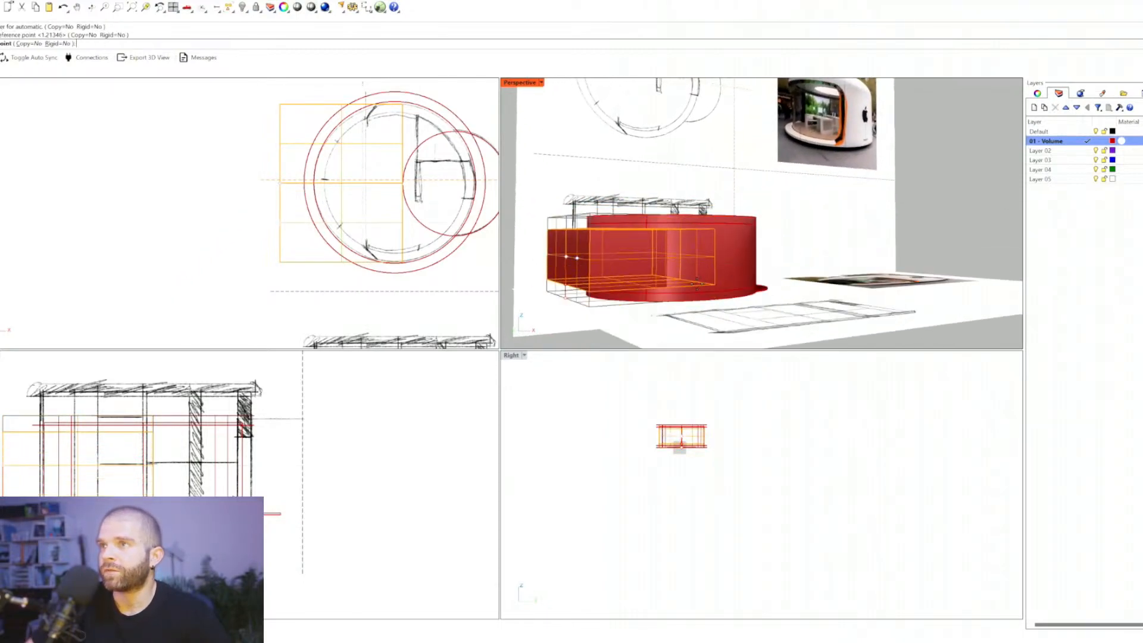
click(693, 290)
right_drag(592, 249, 640, 292)
key(space)
key(Escape)
key(Escape)
scroll(648, 256, up, 5)
scroll(646, 250, down, 3)
scroll(631, 257, down, 3)
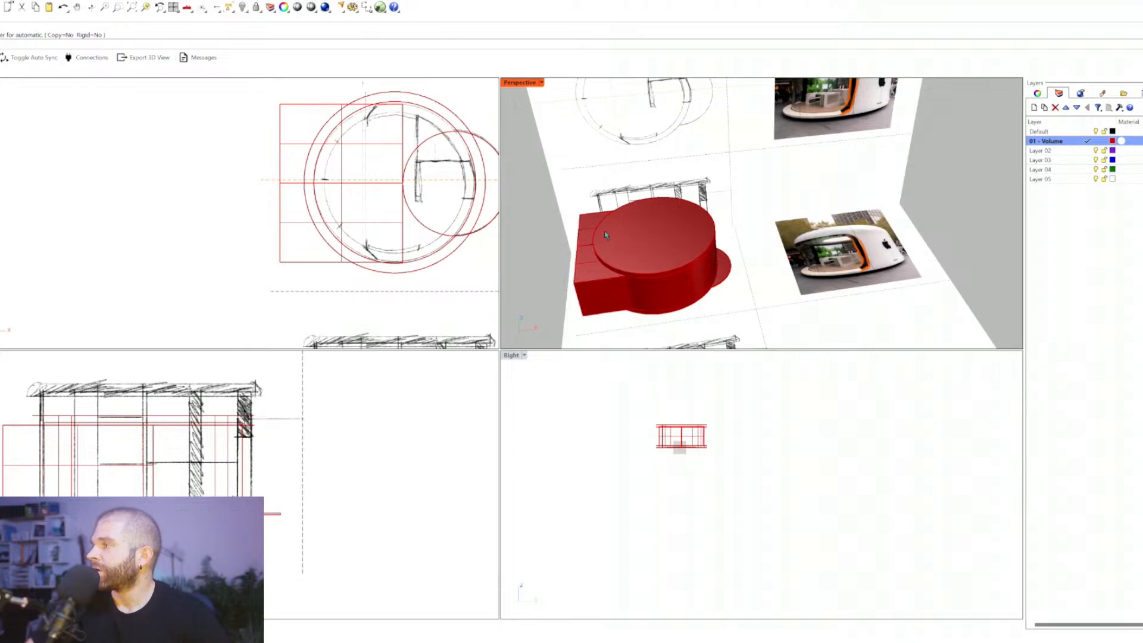
right_drag(424, 163, 318, 197)
scroll(305, 198, up, 4)
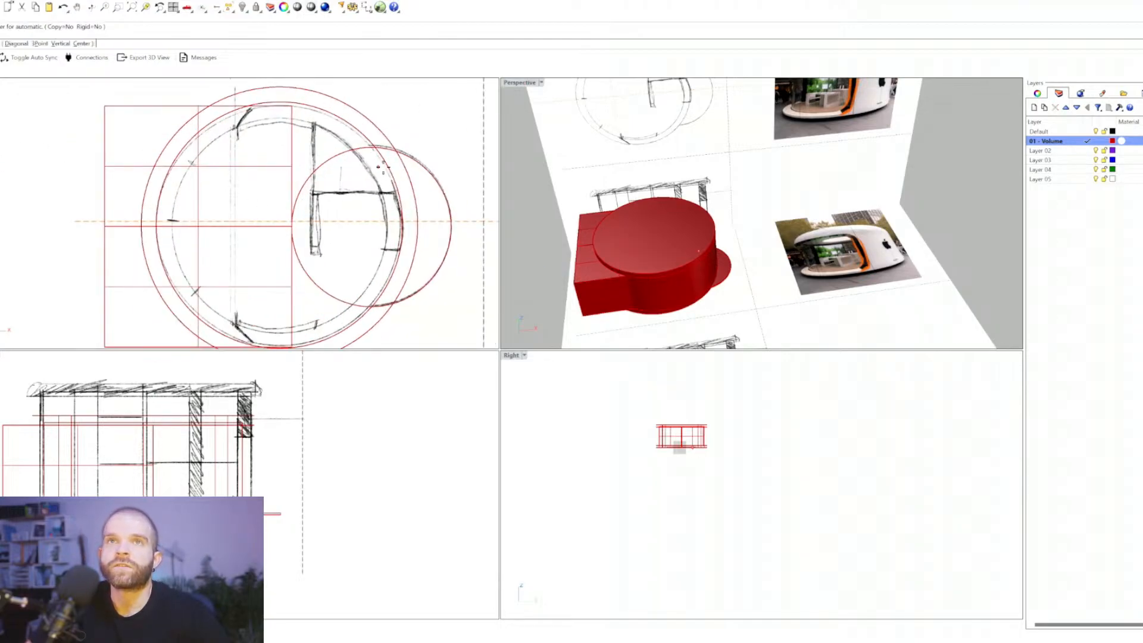
scroll(383, 171, up, 6)
scroll(256, 104, down, 4)
scroll(261, 126, up, 3)
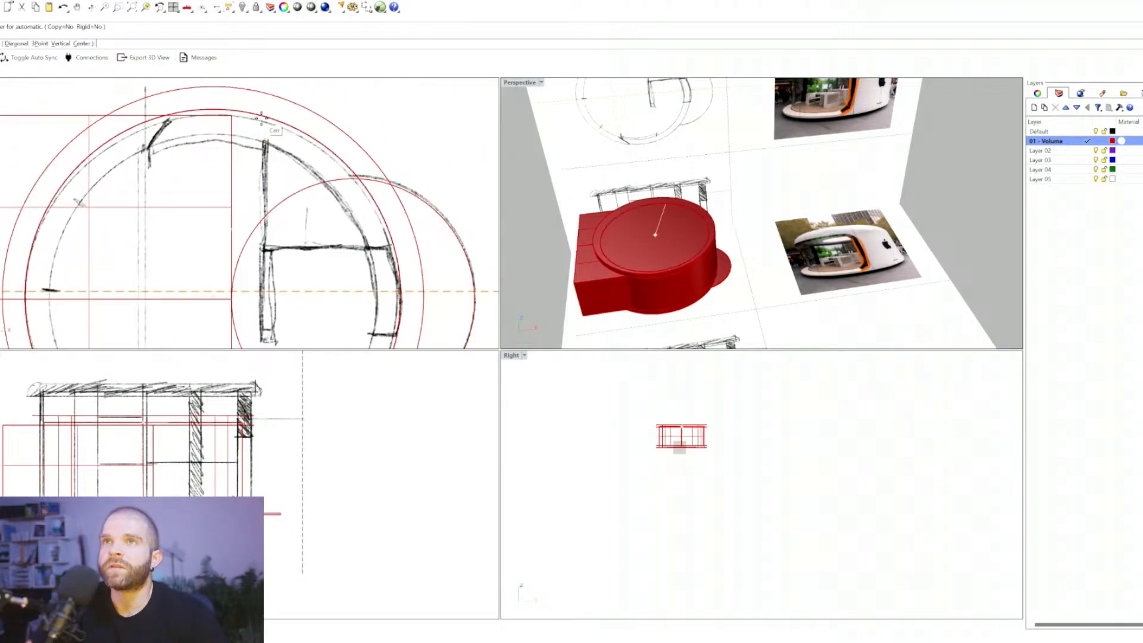
click(264, 117)
scroll(265, 117, down, 2)
key(Escape)
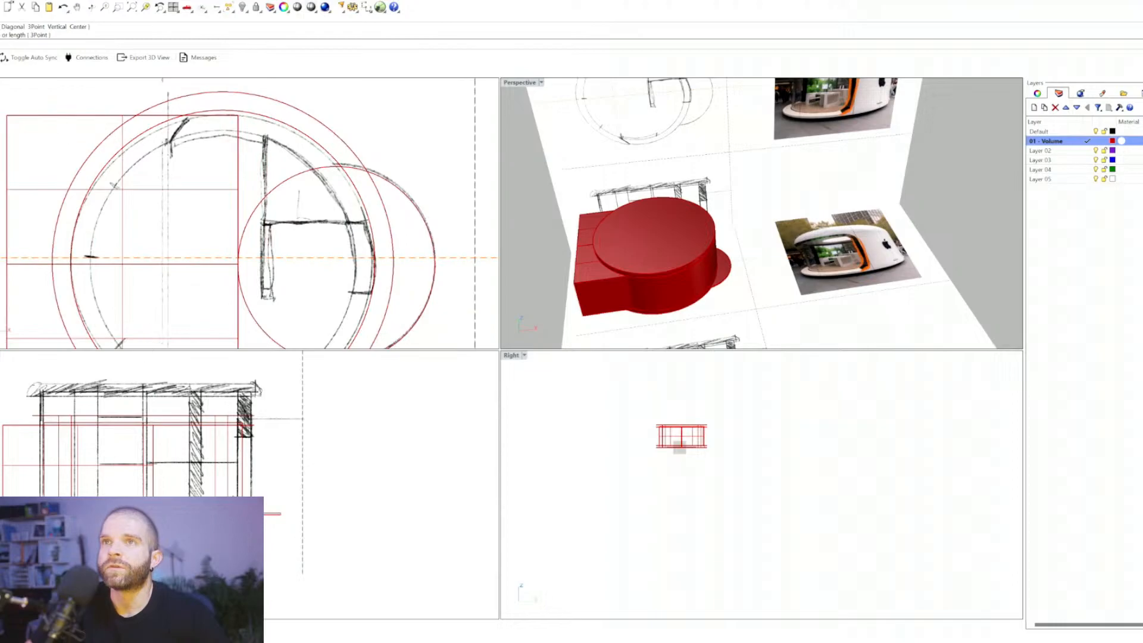
Step: Draw a thin box over the sketched vertical partition wall in plan, spanning from the roof slab's underside down to the base
right_click(303, 141)
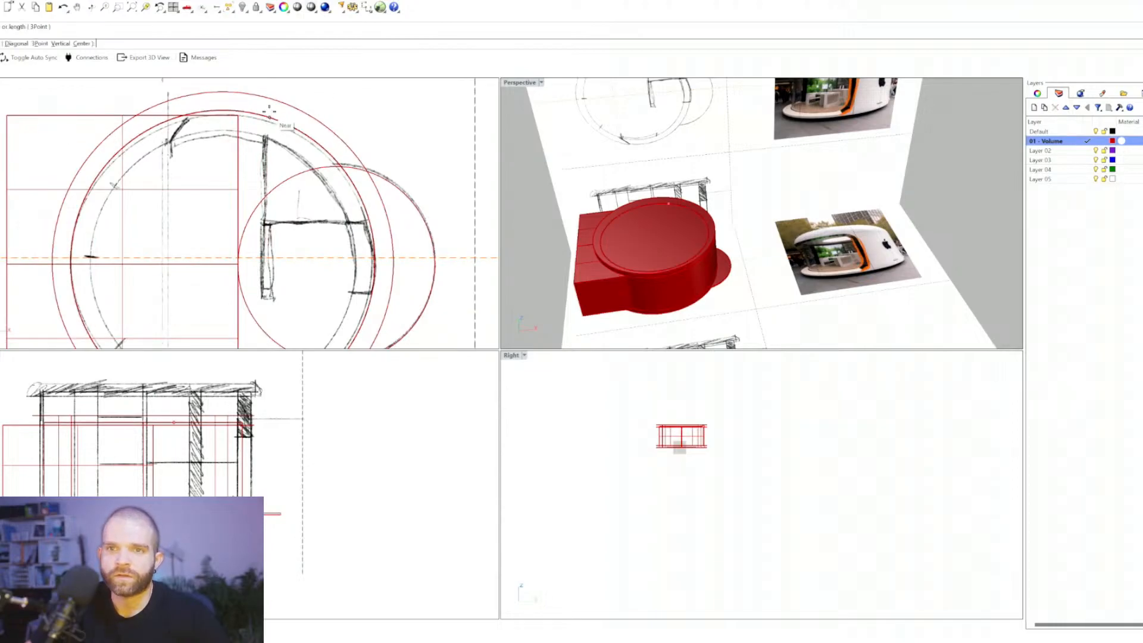
click(264, 116)
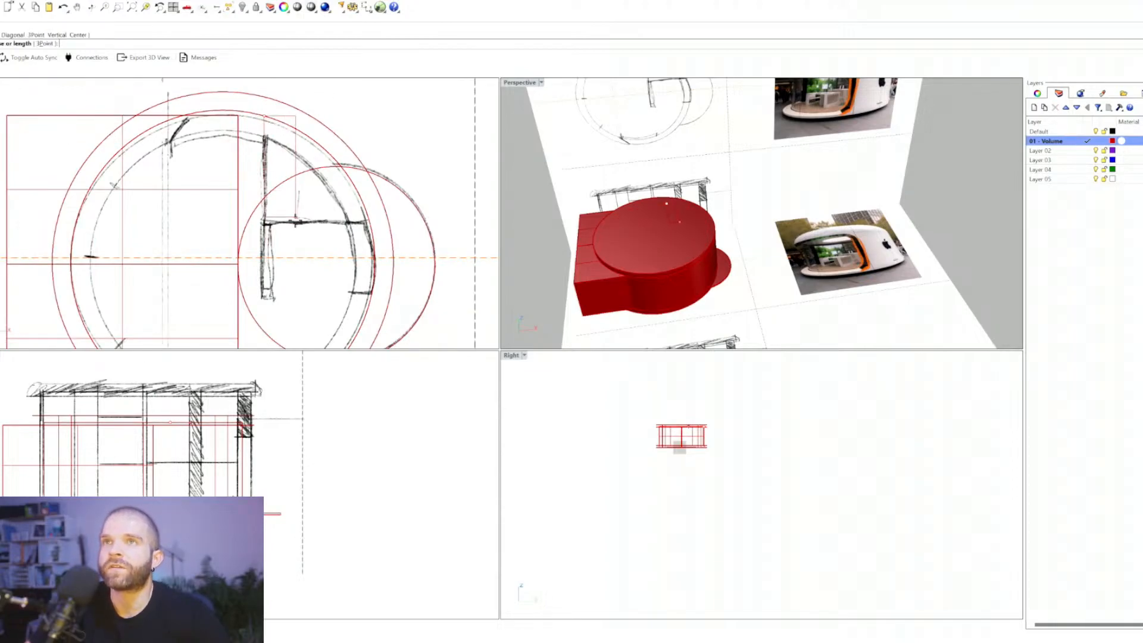
click(276, 297)
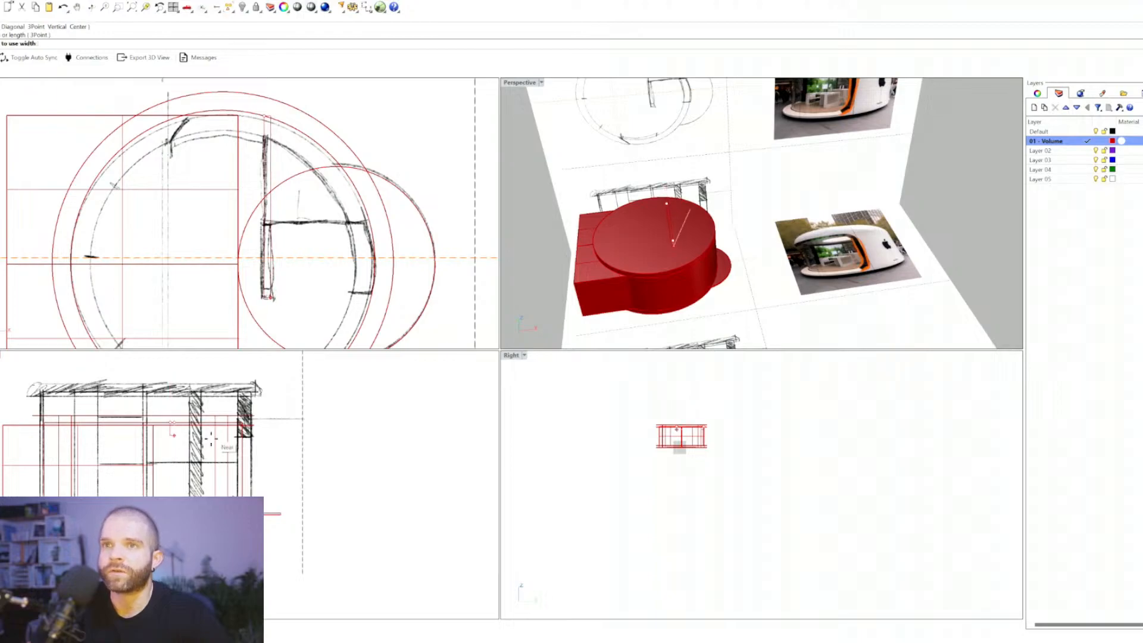
click(179, 512)
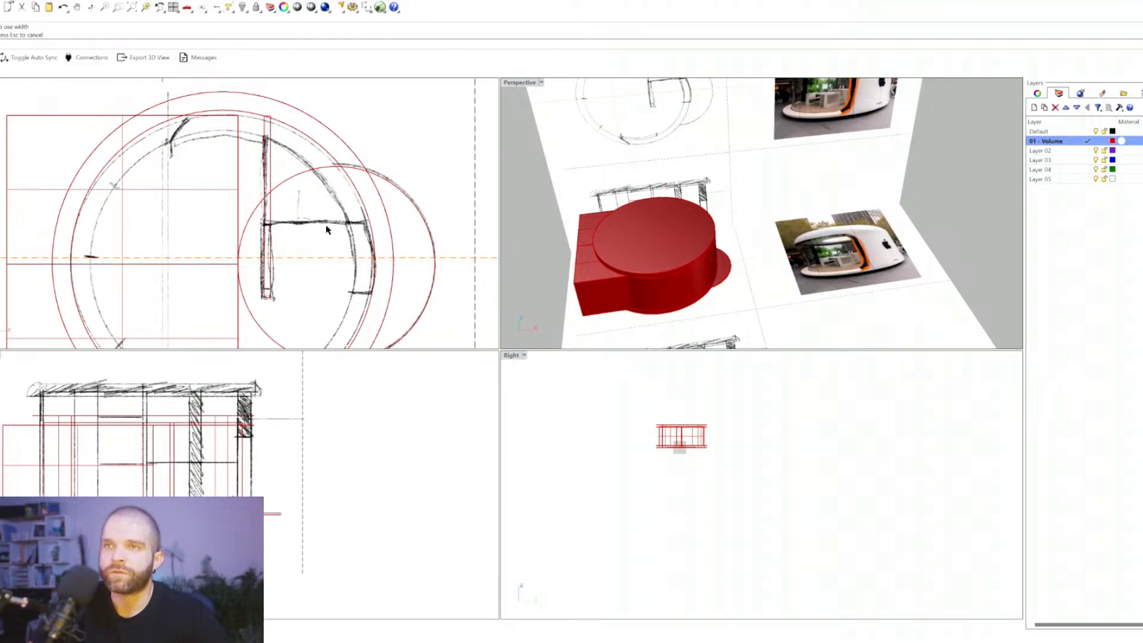
Step: Draw a box in plan from the partition's junction with the sketched cross line out past the outer wall, reaching up to the roof slab's underside
scroll(177, 449, up, 4)
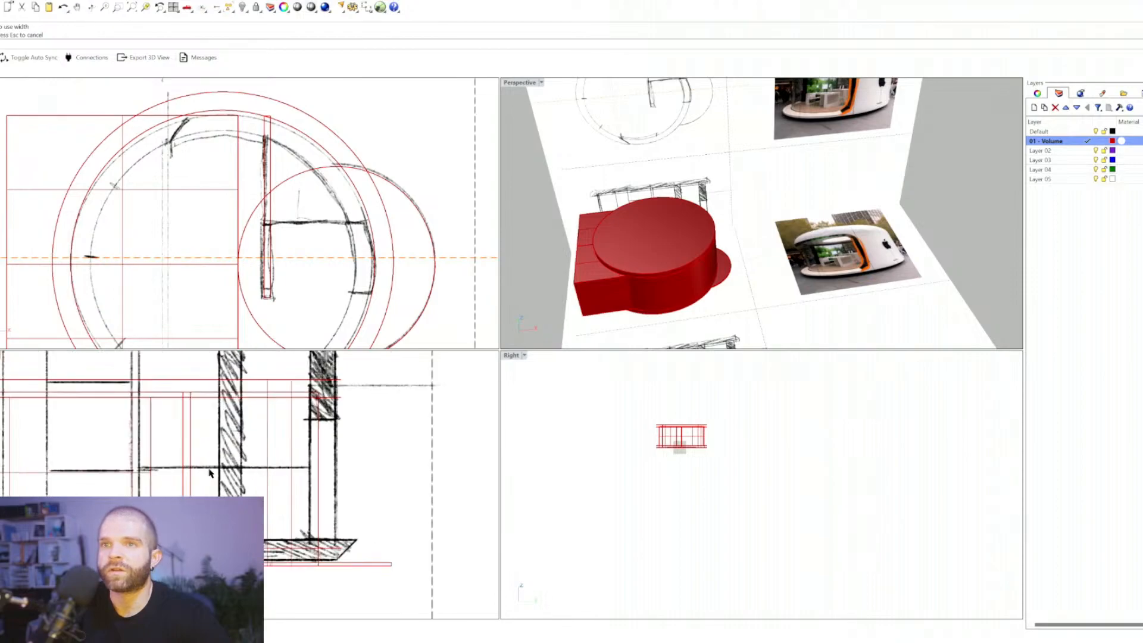
key(Return)
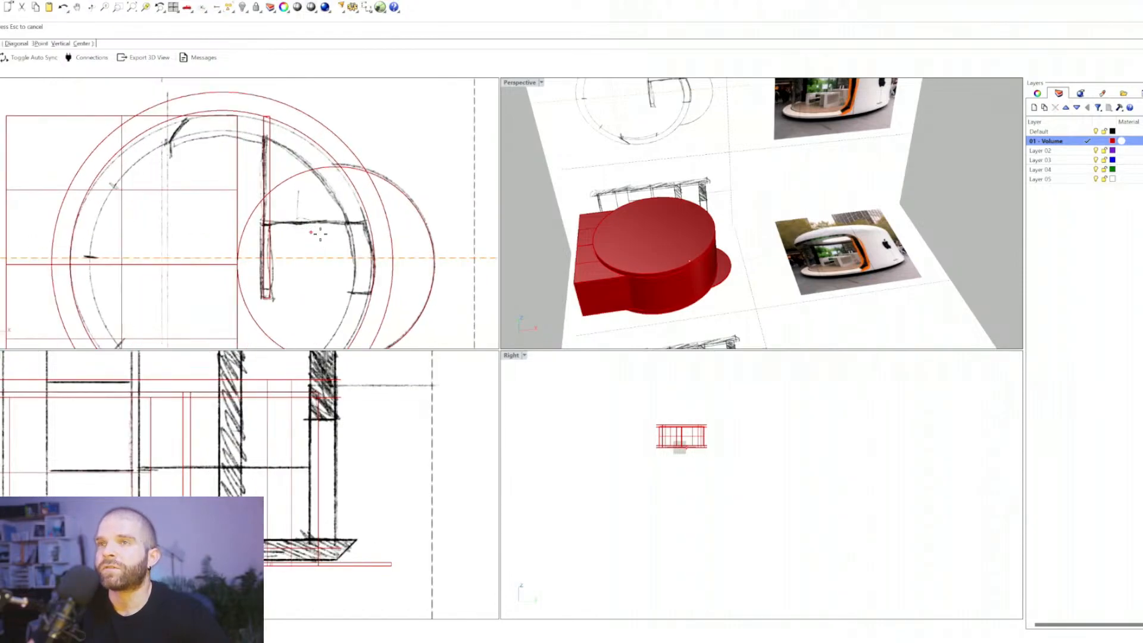
click(270, 223)
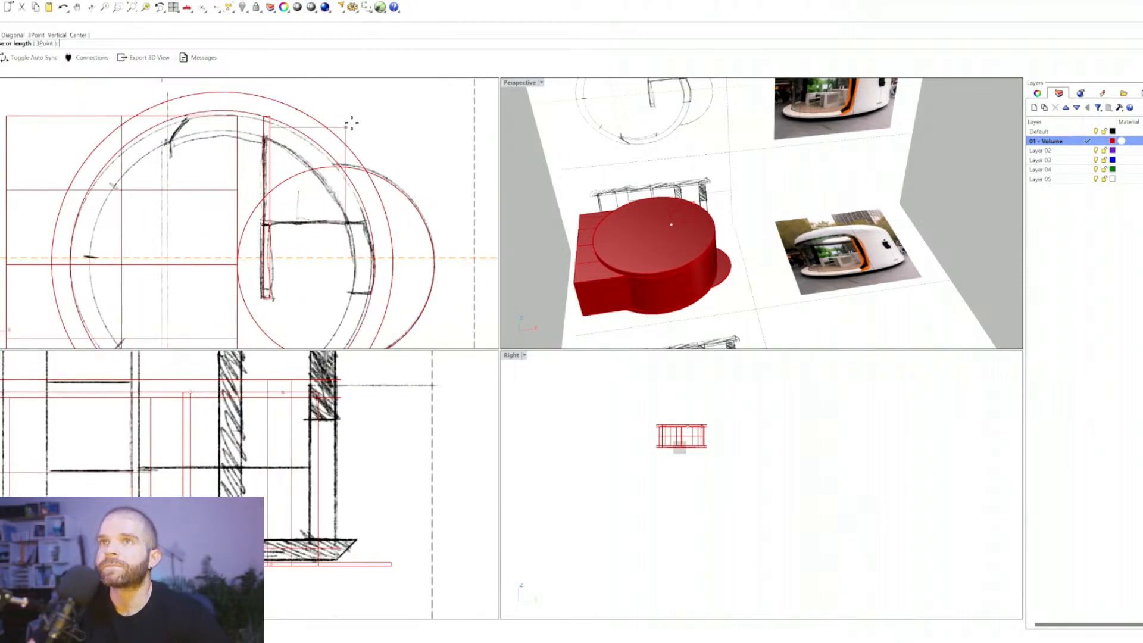
click(399, 100)
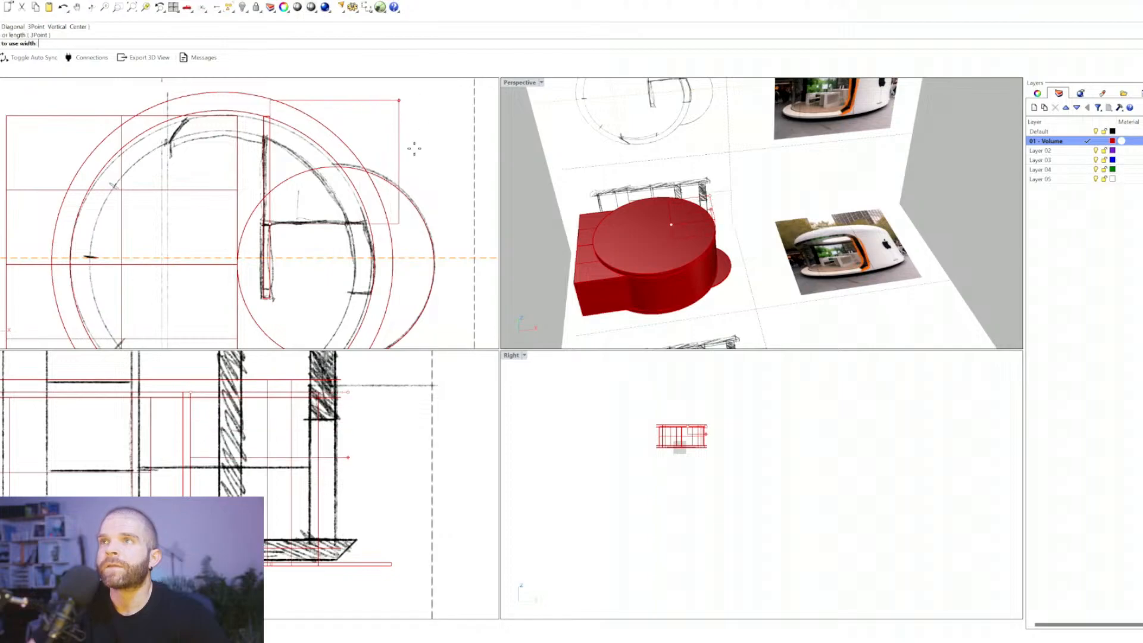
click(347, 392)
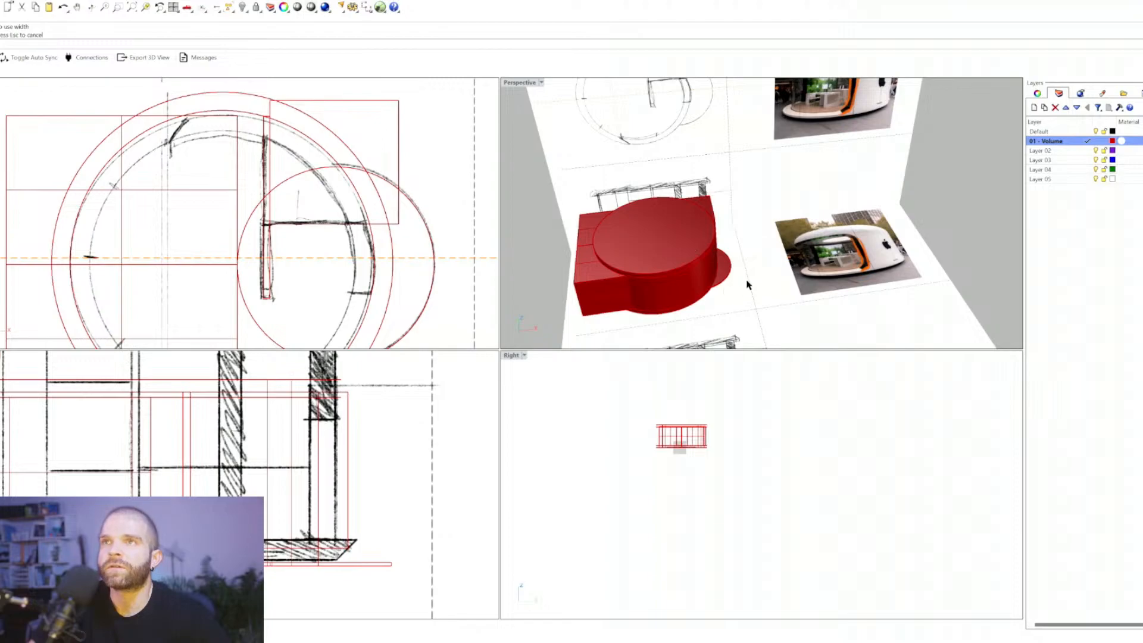
Step: Scale the new box down vertically in one direction from its bottom corner to half its height
right_drag(746, 285, 693, 229)
scroll(738, 199, up, 5)
click(762, 208)
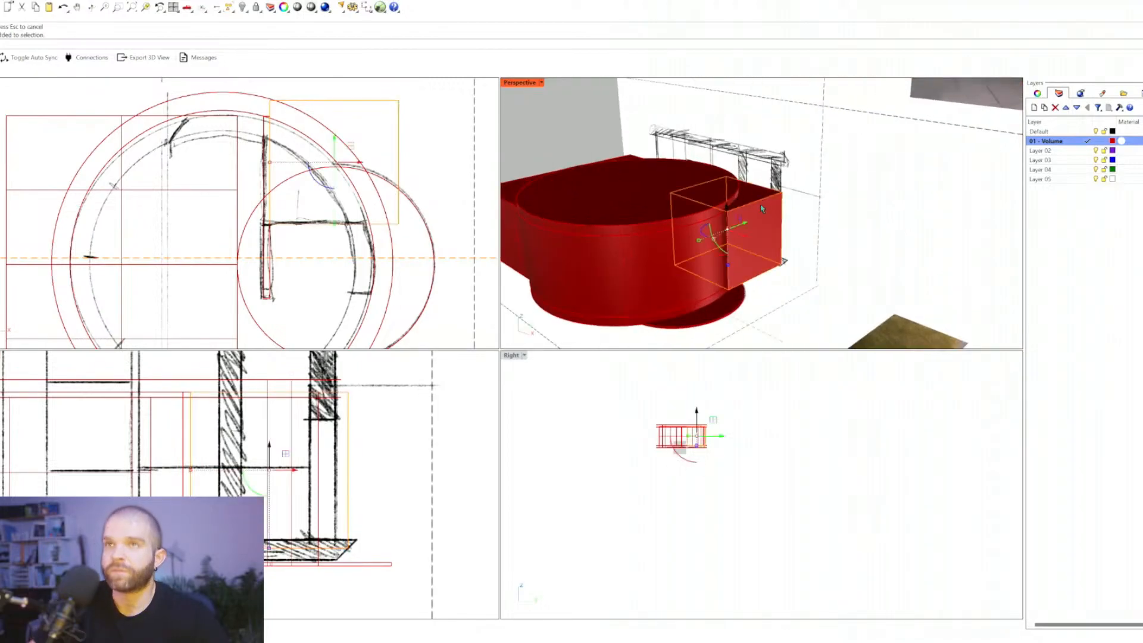
key(Return)
click(781, 265)
click(781, 193)
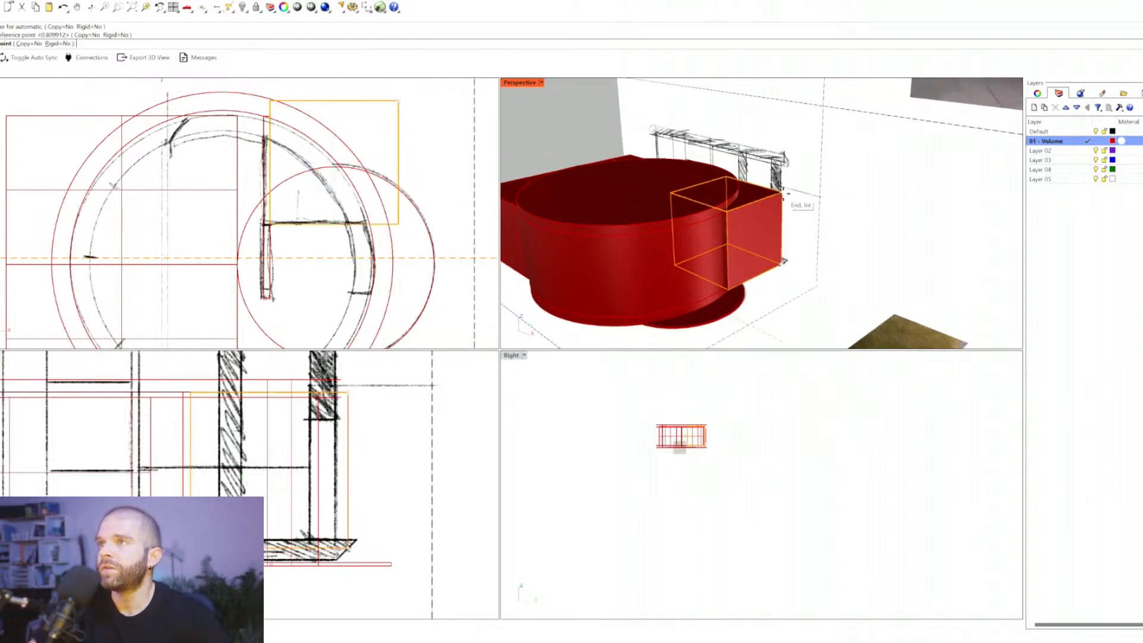
click(785, 232)
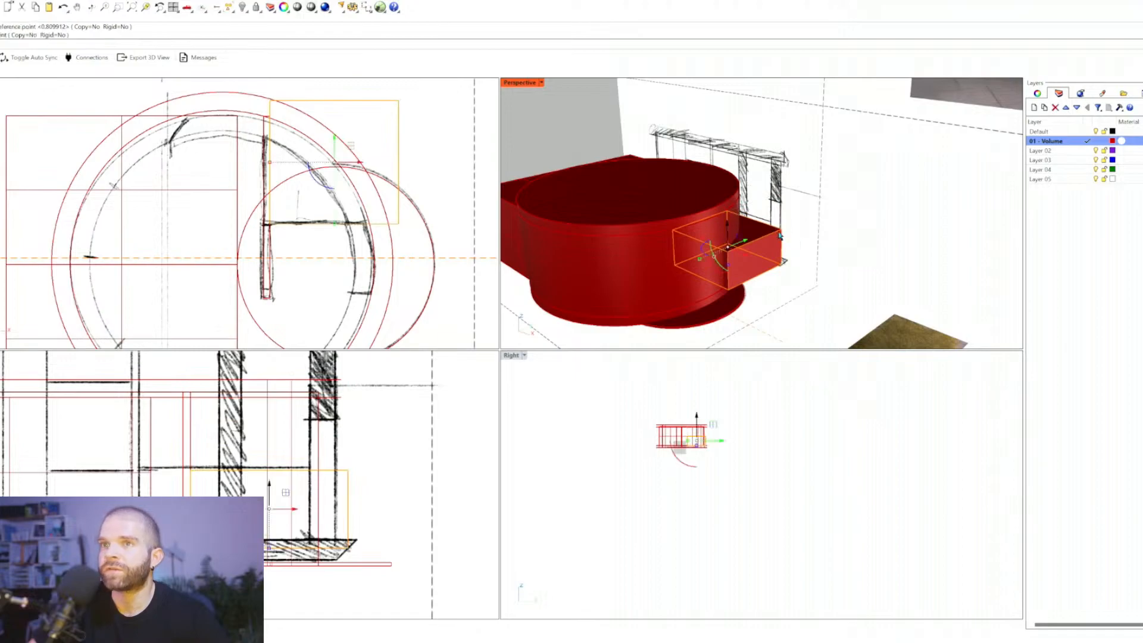
key(Escape)
Step: Scale the box vertically in one direction from its bottom corner to a height of 36"
right_drag(679, 263, 624, 250)
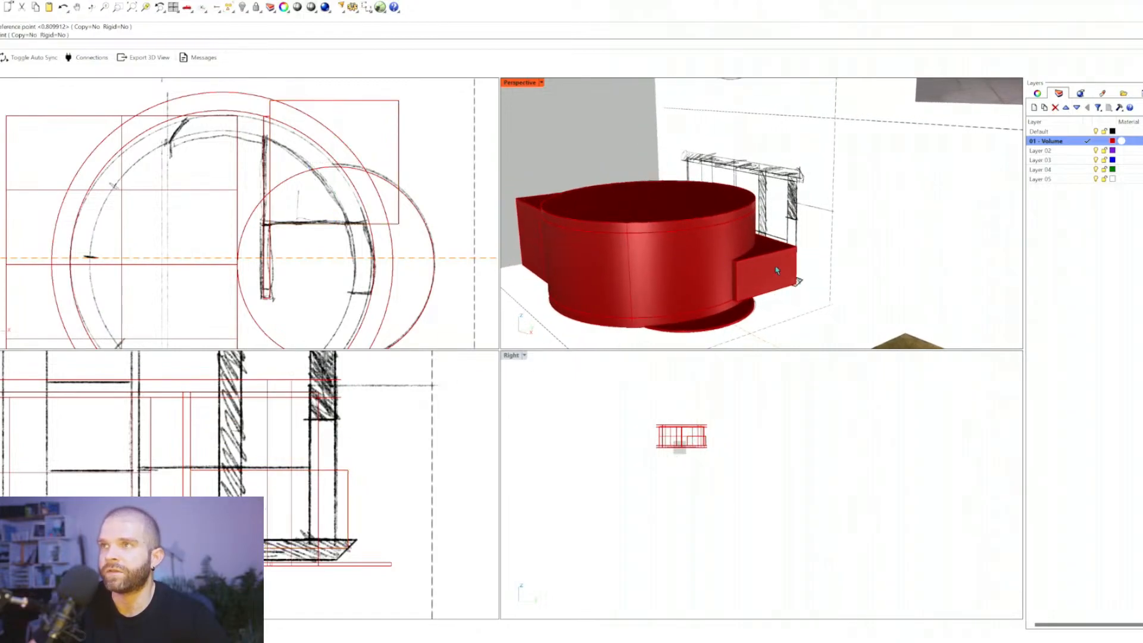
scroll(765, 253, up, 5)
click(765, 253)
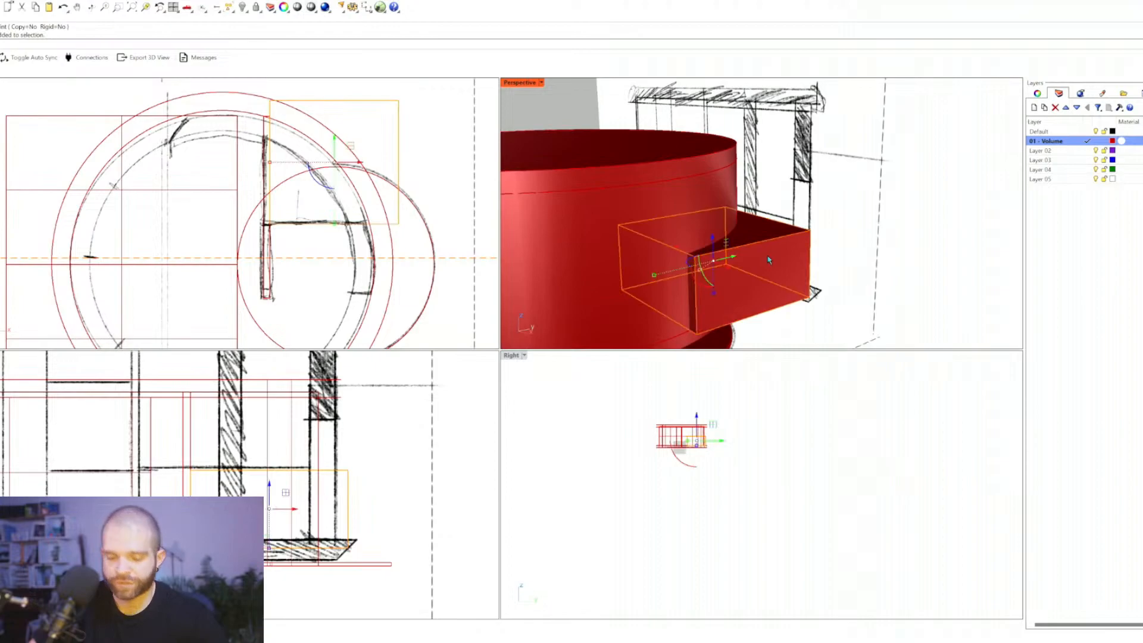
key(Return)
click(813, 296)
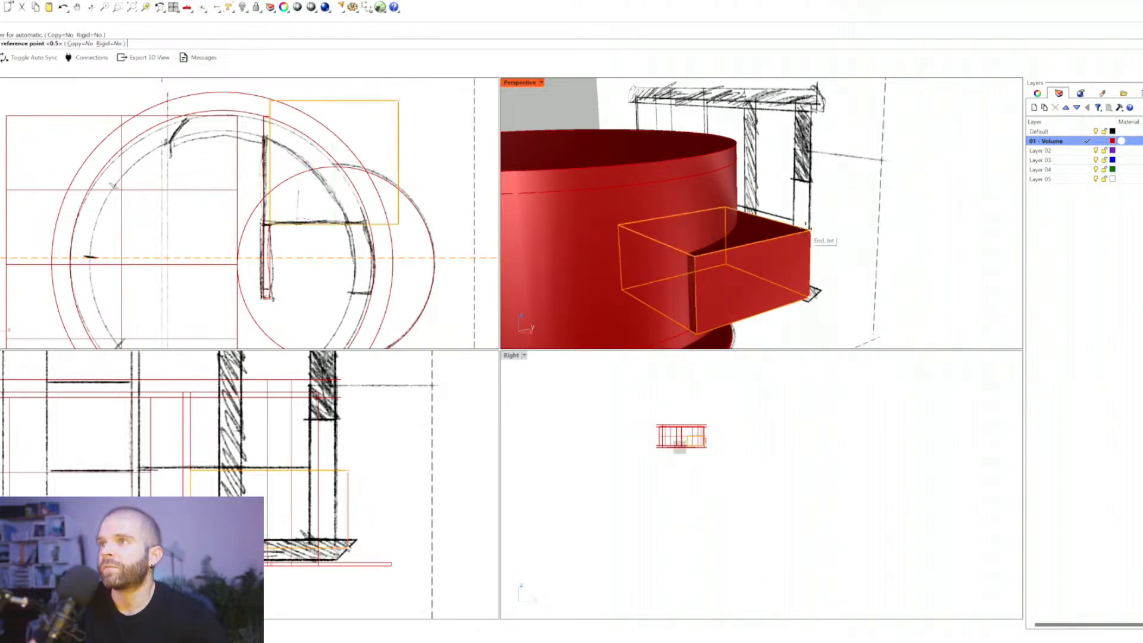
click(810, 231)
text(36)
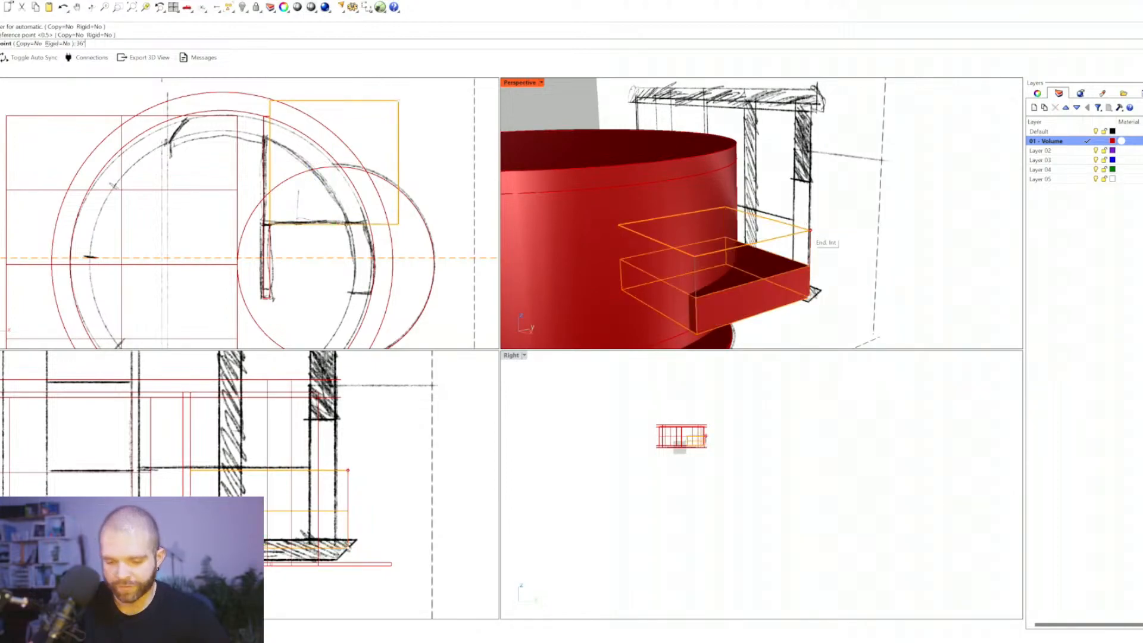
text(")
key(Return)
key(Escape)
Step: Raise only the top face of the low box by 6"
scroll(815, 239, down, 4)
right_drag(798, 249, 767, 217)
scroll(762, 282, up, 3)
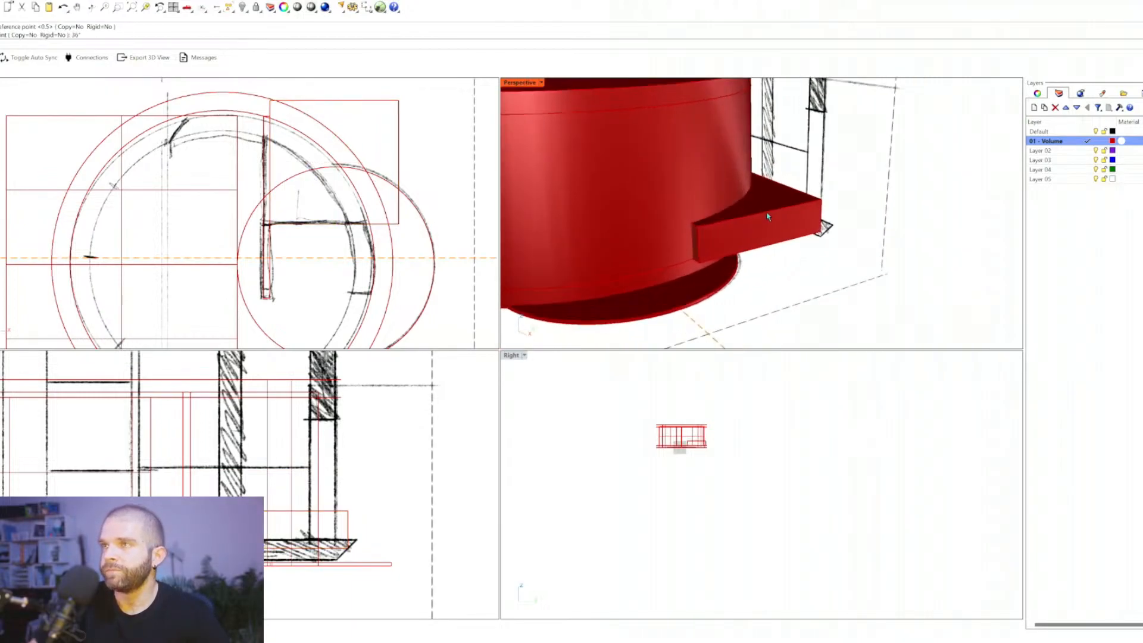
click(765, 199)
click(723, 171)
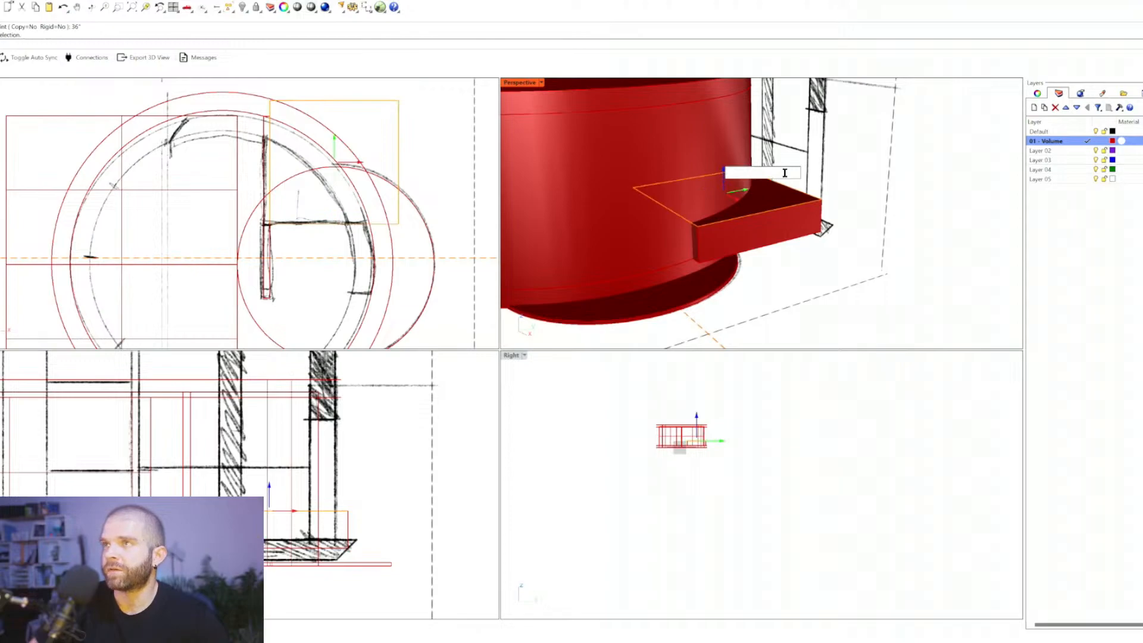
text(6")
key(Return)
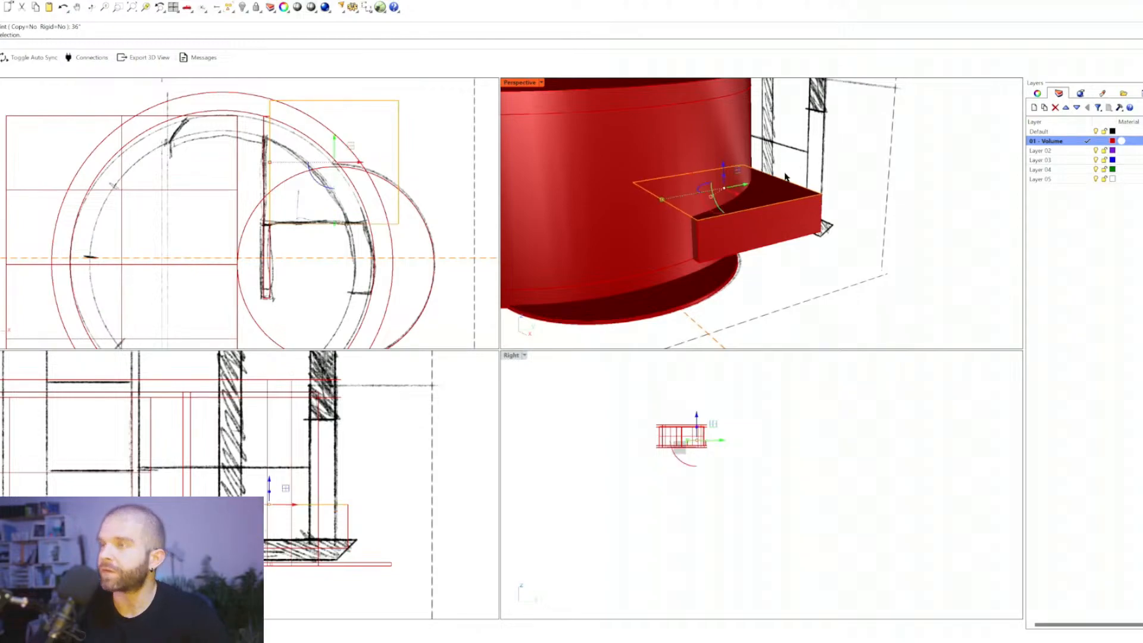
key(Escape)
scroll(756, 197, down, 3)
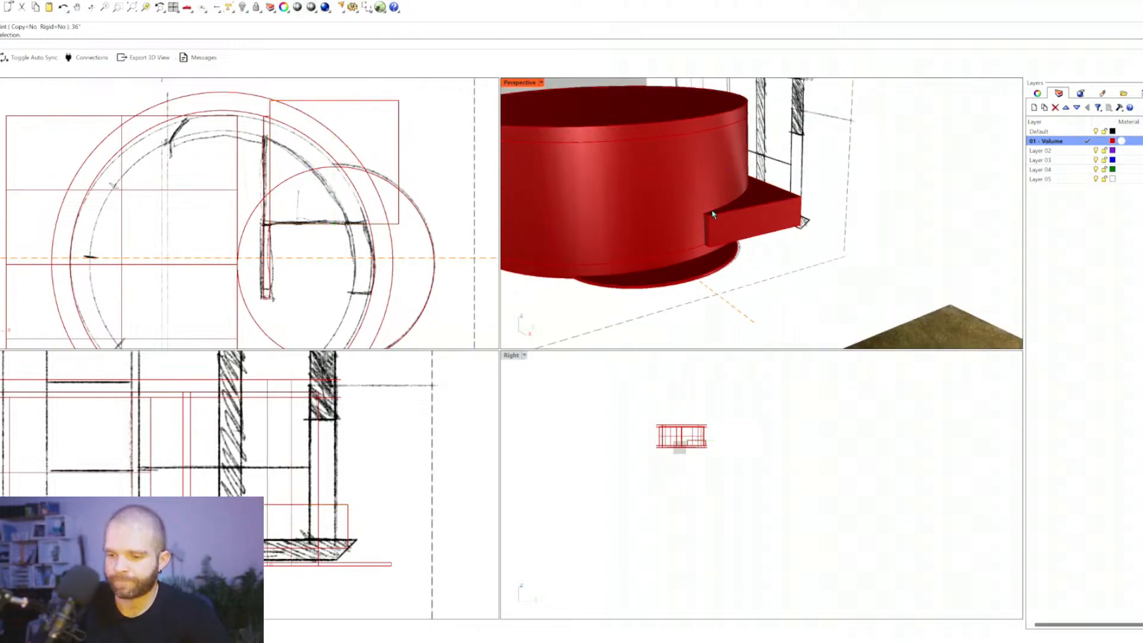
right_drag(737, 207, 769, 179)
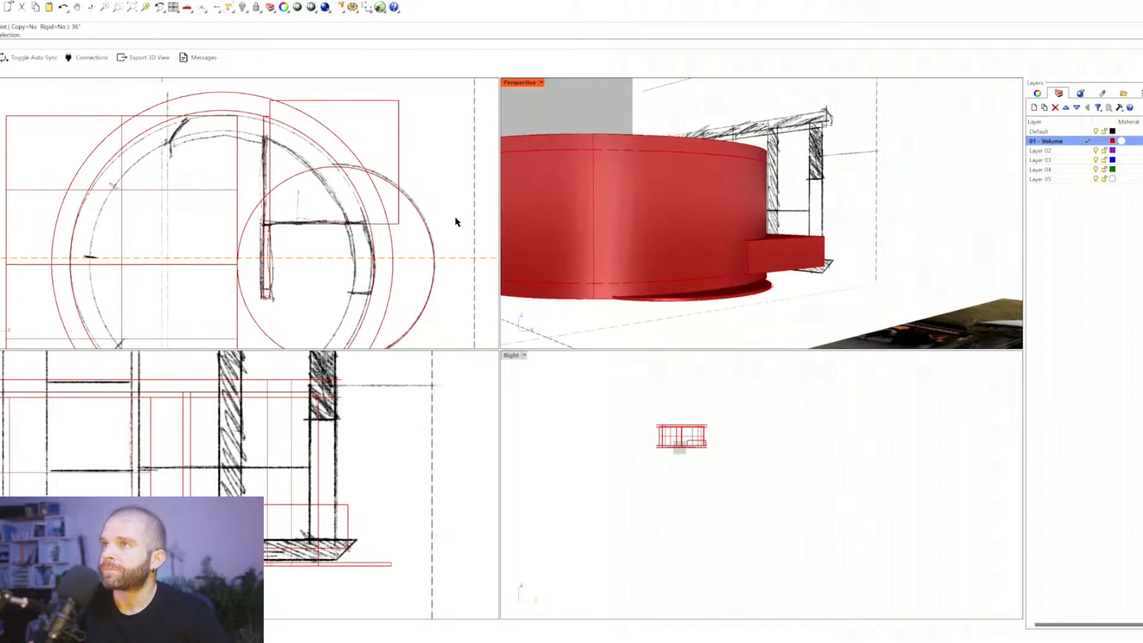
click(353, 190)
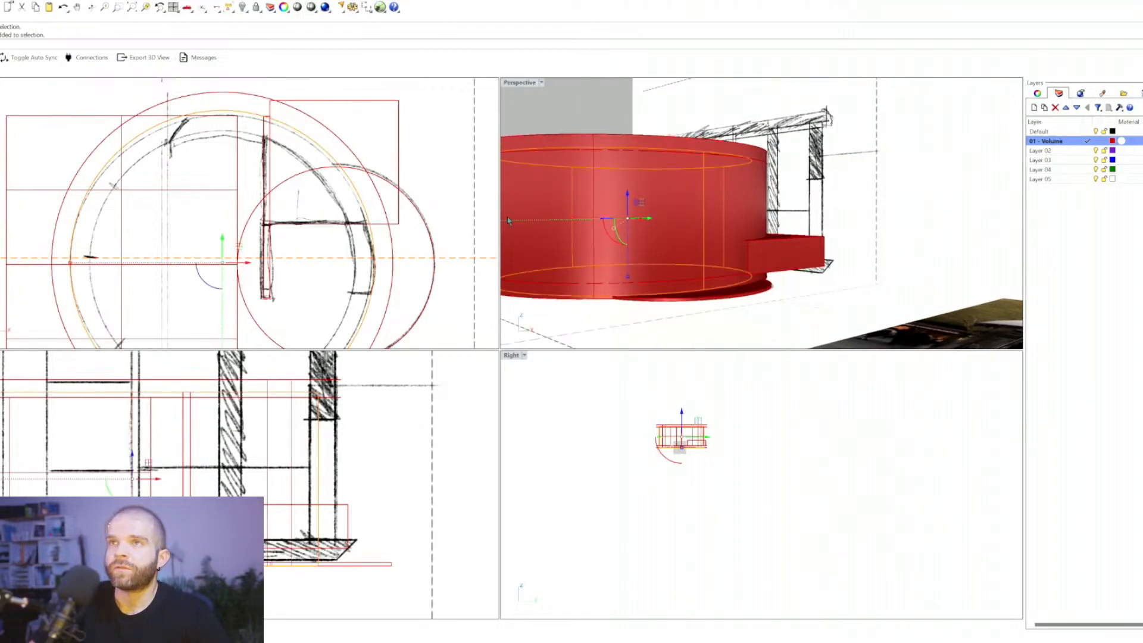
click(736, 223)
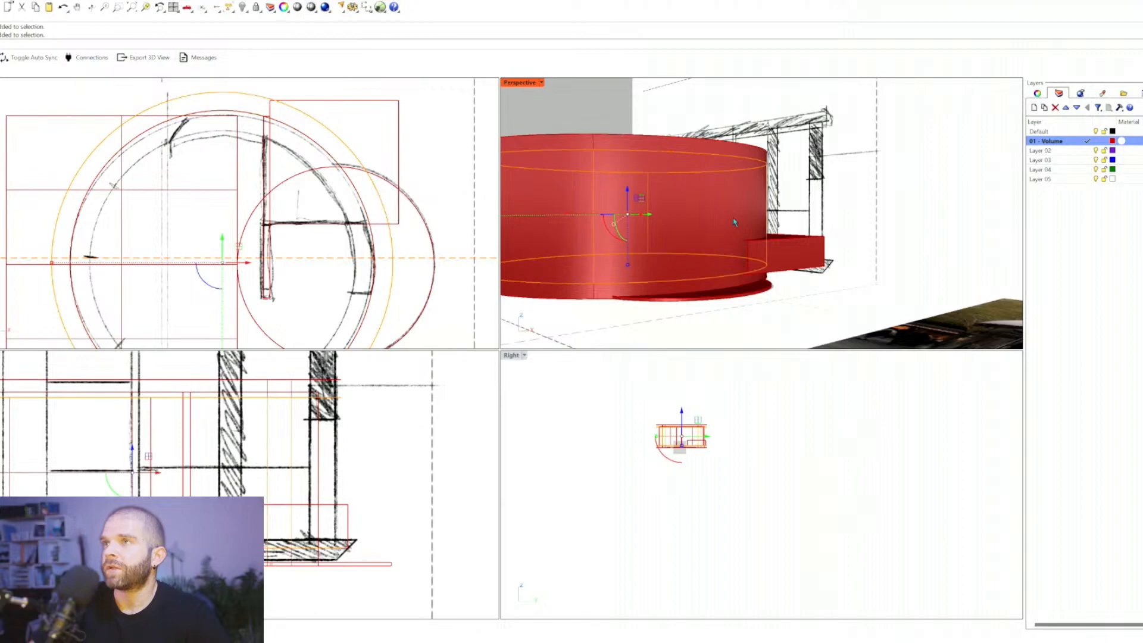
right_drag(733, 222, 738, 242)
key(Escape)
right_drag(711, 180, 711, 187)
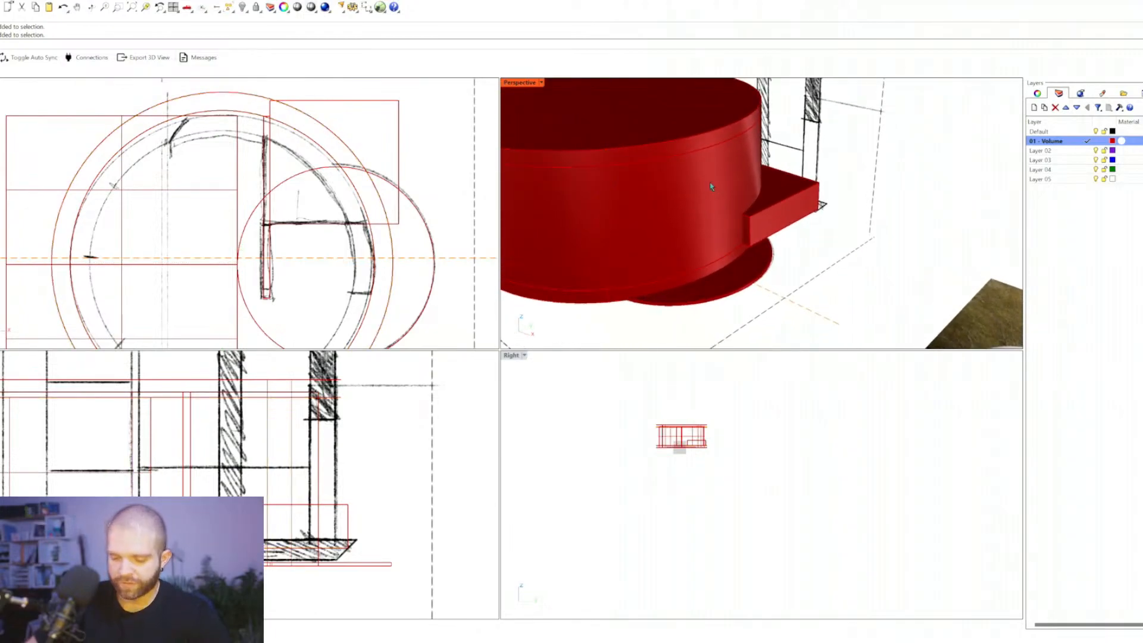
Step: Try to subtract the outer and inner cylinders from the low box with a Boolean difference, keeping the input solids
text(bool)
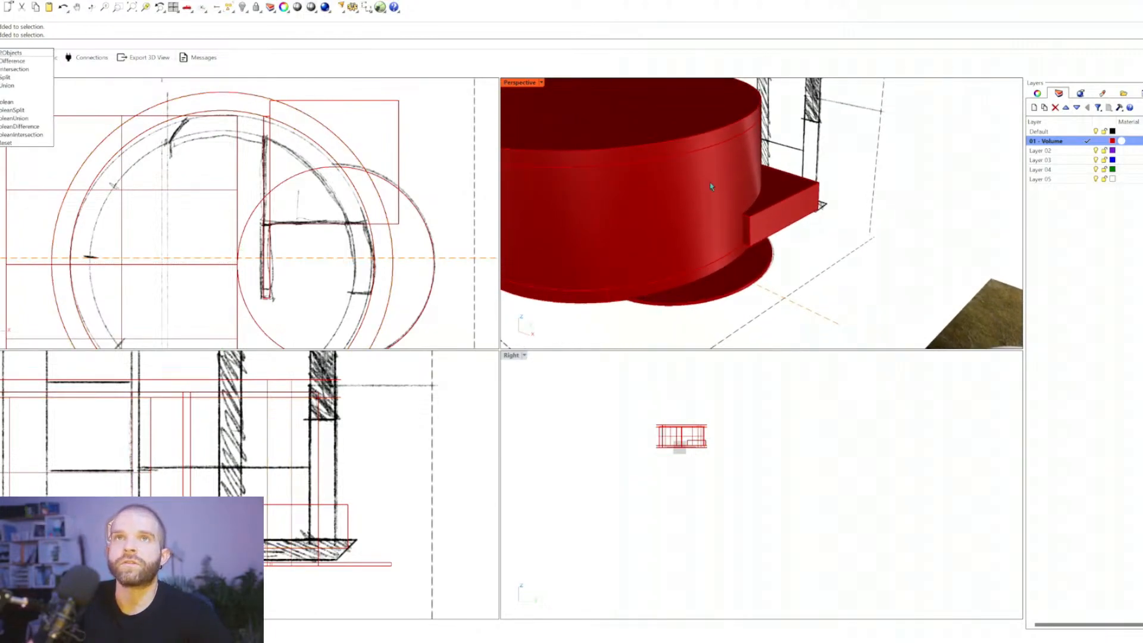
key(Return)
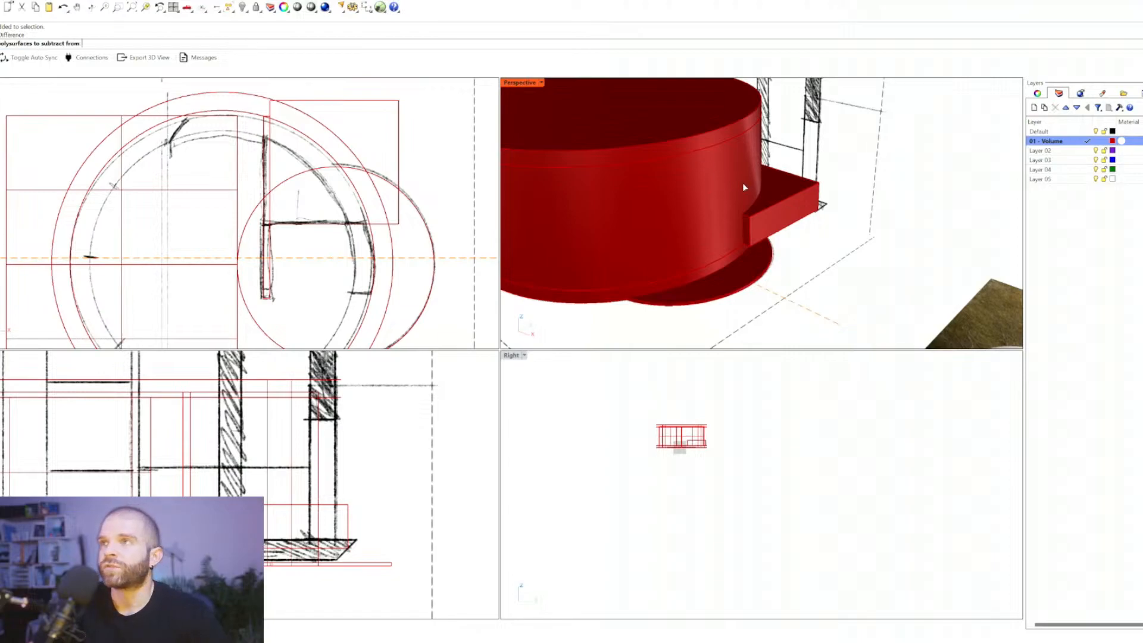
click(777, 199)
key(Return)
click(742, 169)
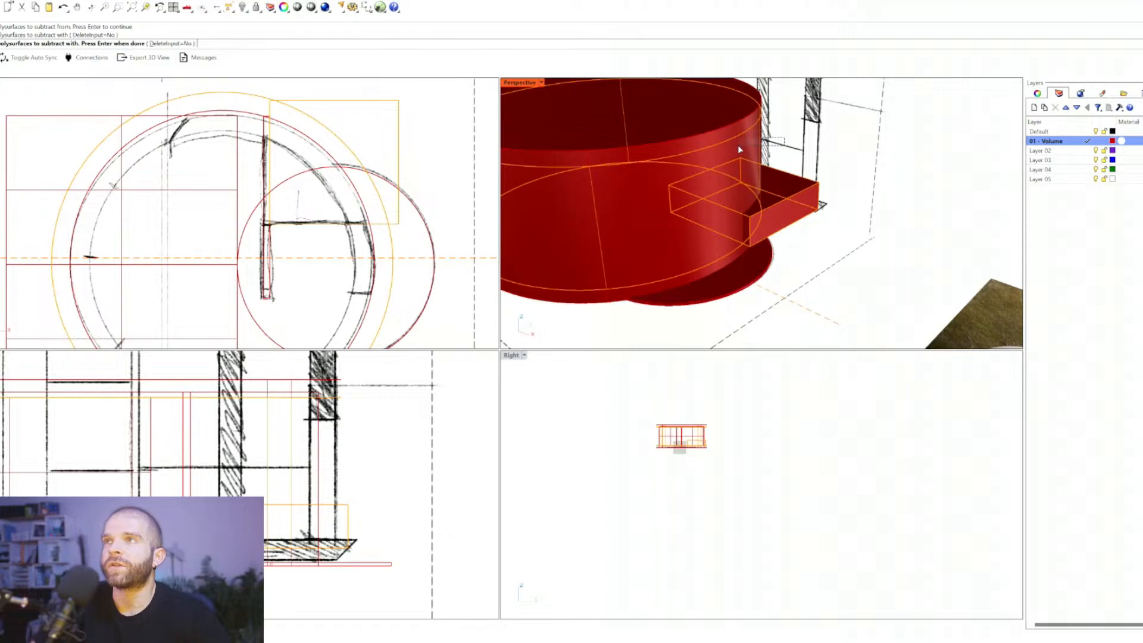
click(741, 147)
click(754, 104)
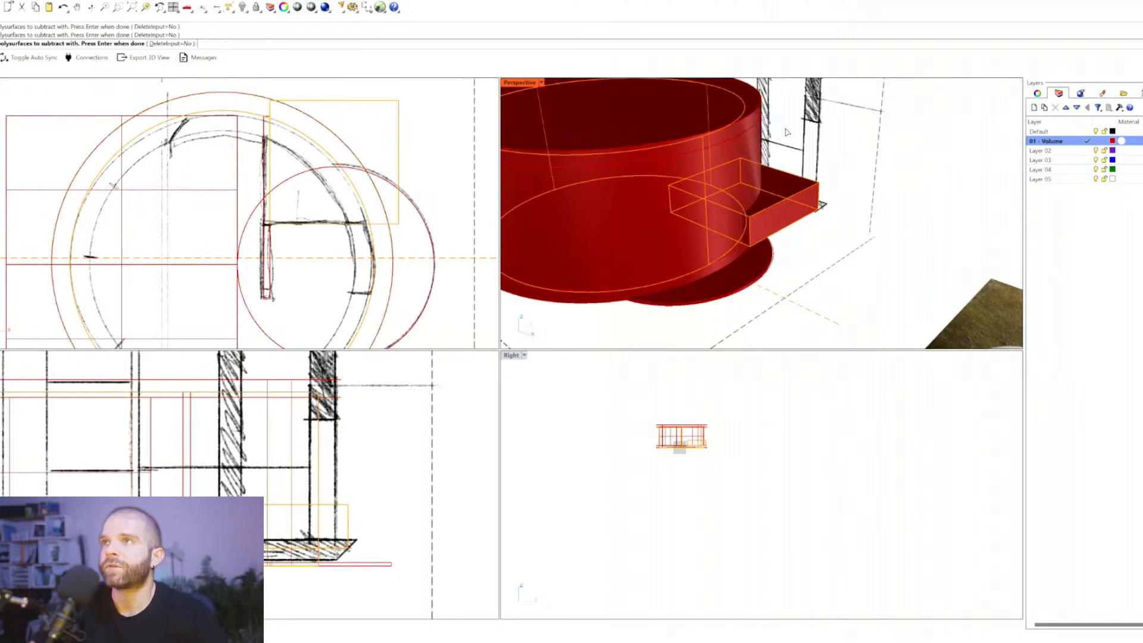
key(Return)
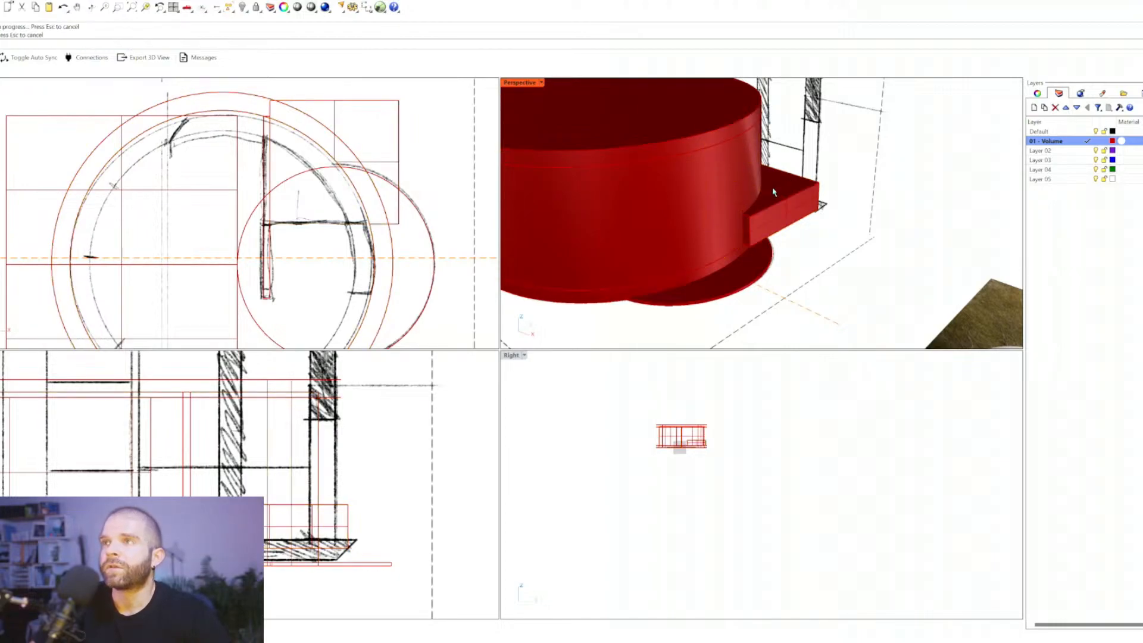
Step: Check the outer cylinder and low box, and undo the Boolean difference
click(699, 212)
scroll(687, 212, up, 8)
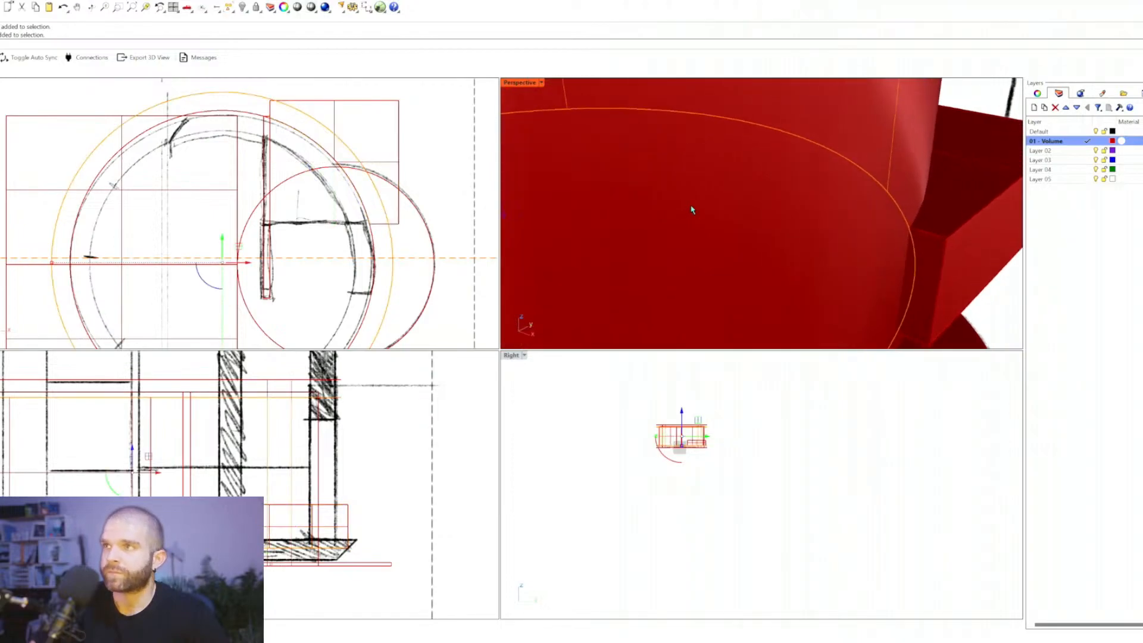
scroll(712, 216, down, 4)
scroll(779, 199, down, 6)
click(844, 201)
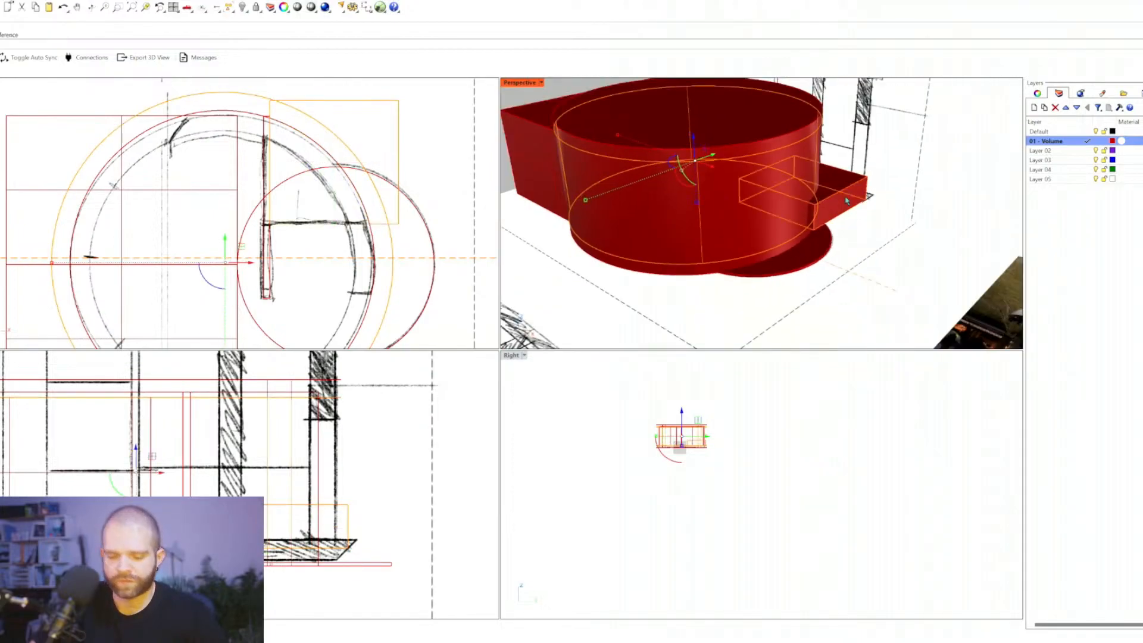
key(Escape)
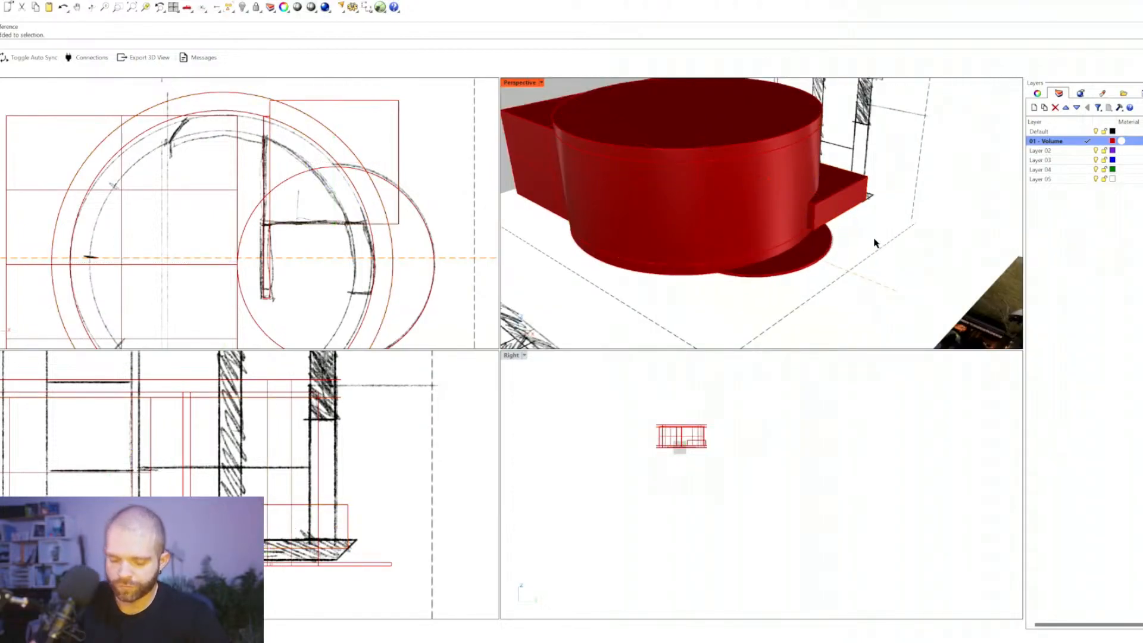
Step: Intersect the low box with the inner cylinder using a Boolean intersection, deleting the input solids
text(booleani)
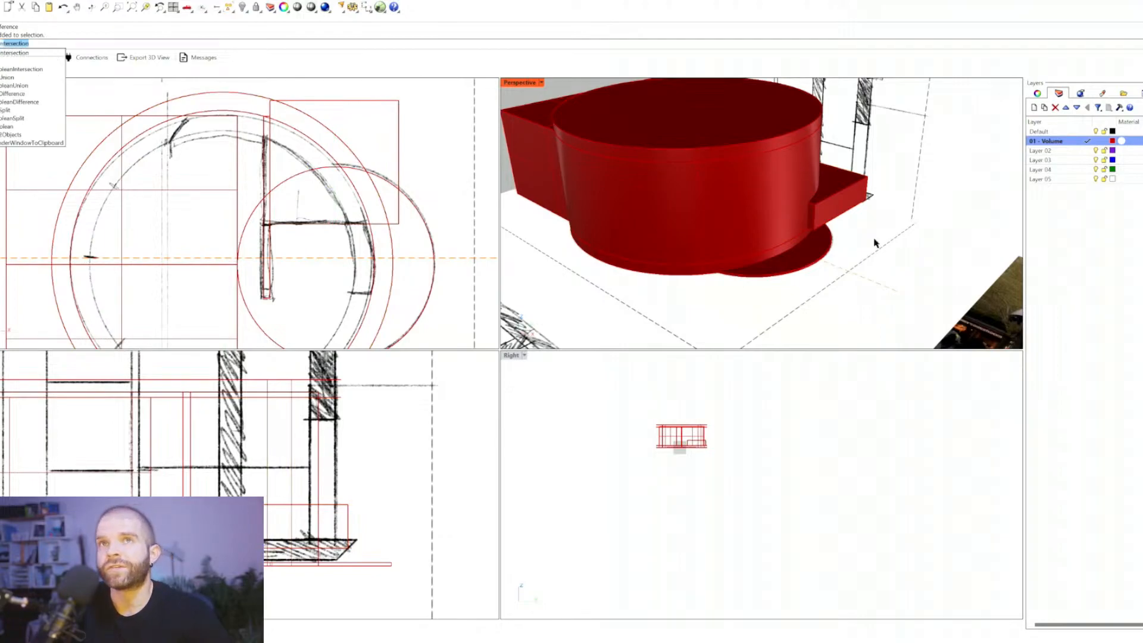
key(Return)
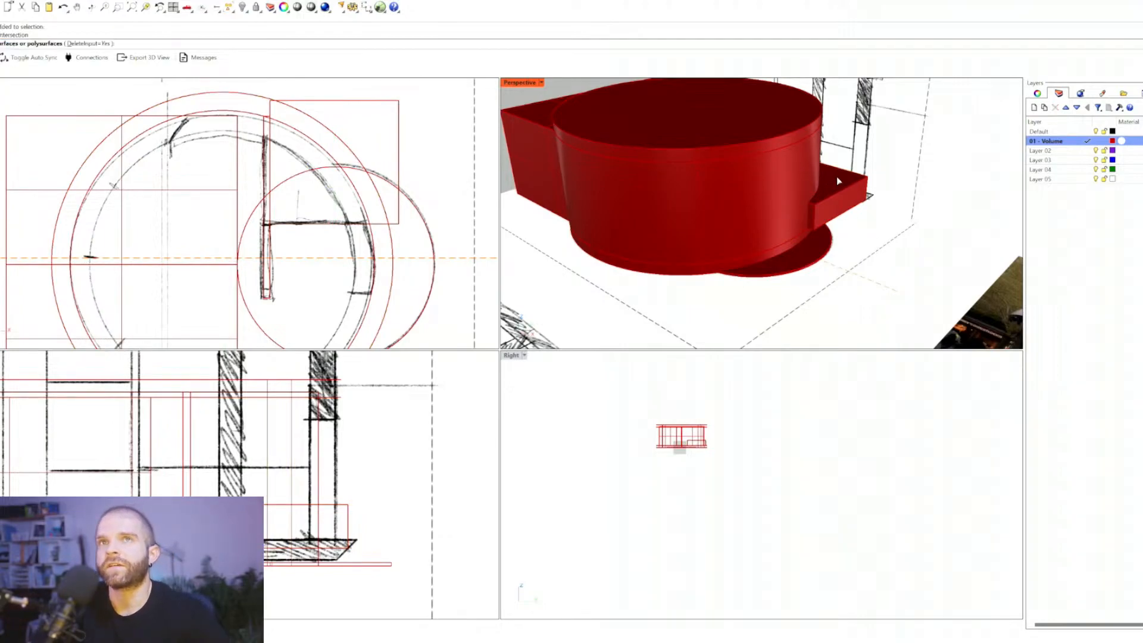
click(837, 176)
key(Return)
click(801, 163)
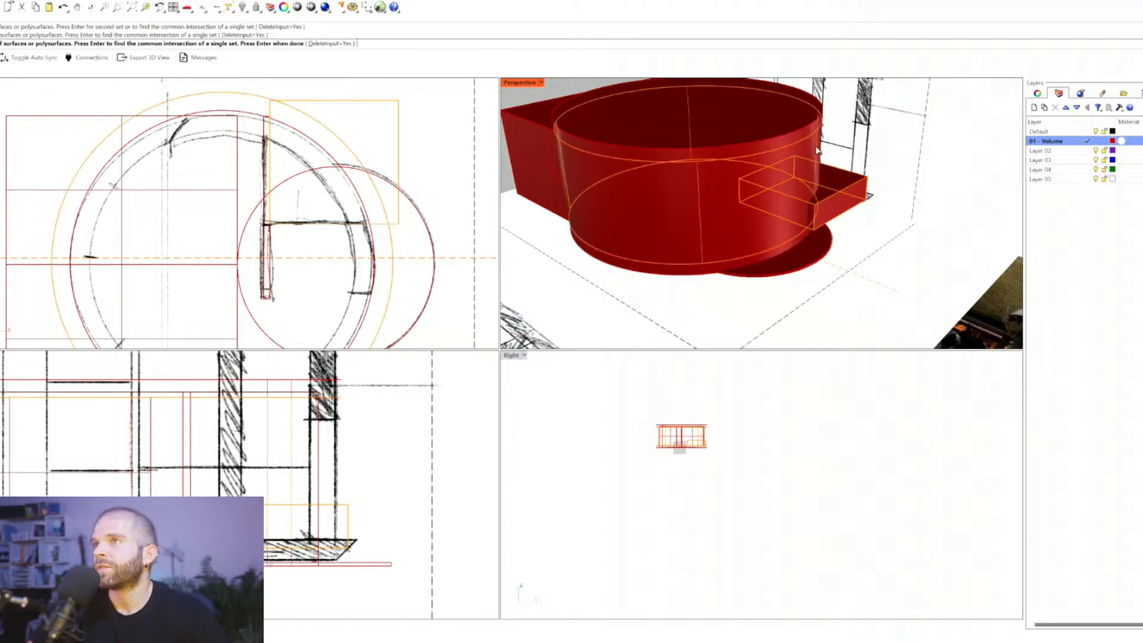
click(785, 147)
right_drag(752, 101, 762, 93)
click(723, 130)
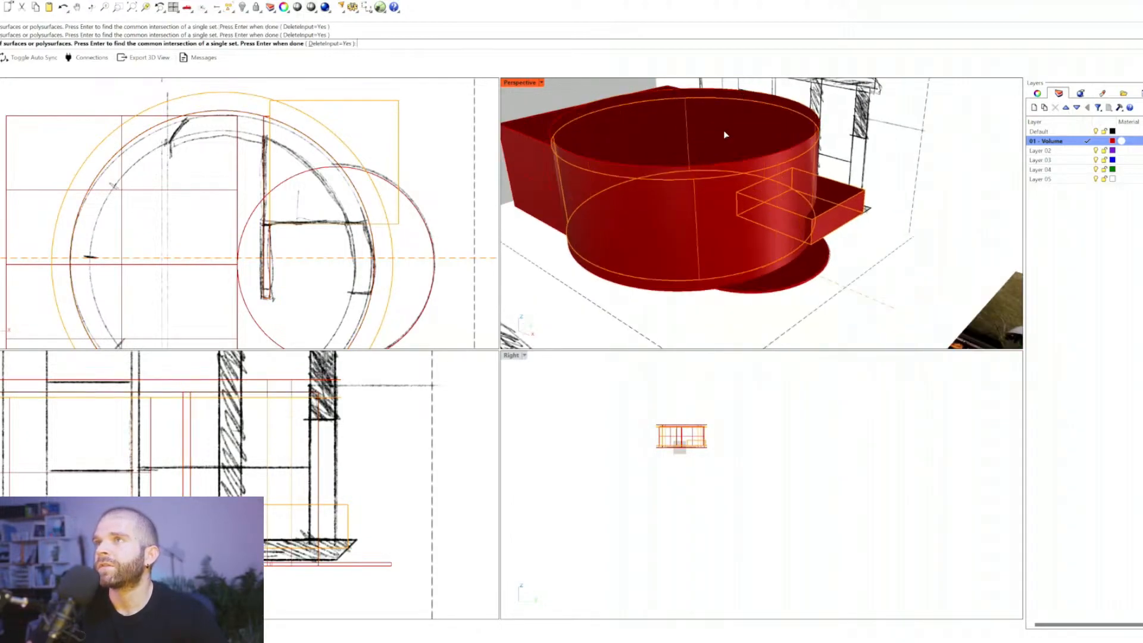
right_drag(805, 146, 747, 152)
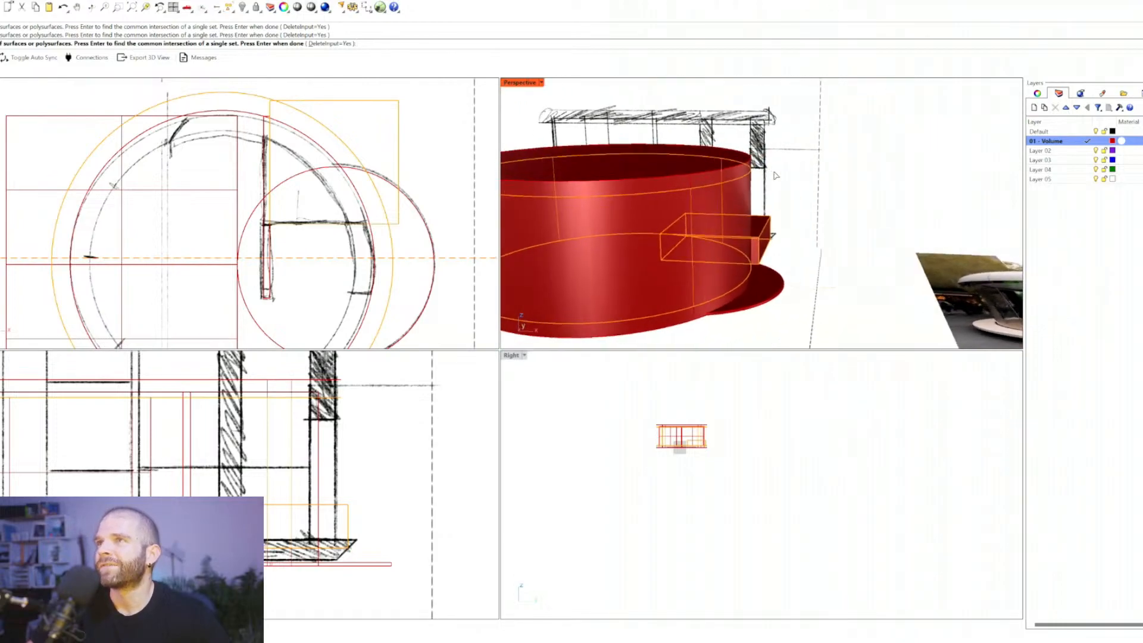
click(741, 147)
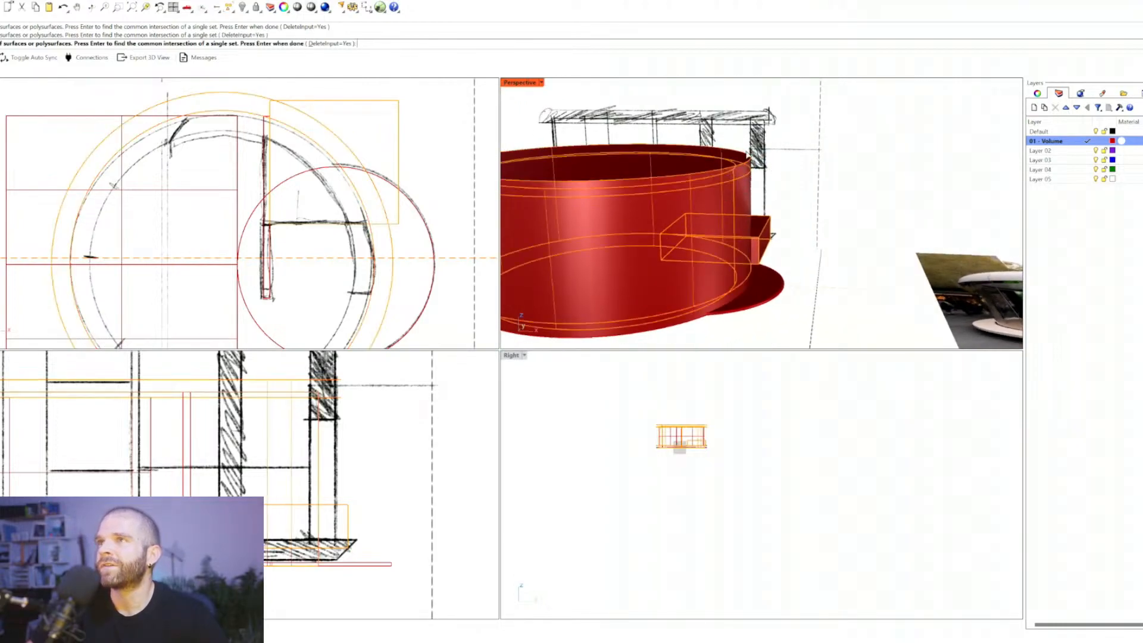
click(746, 154)
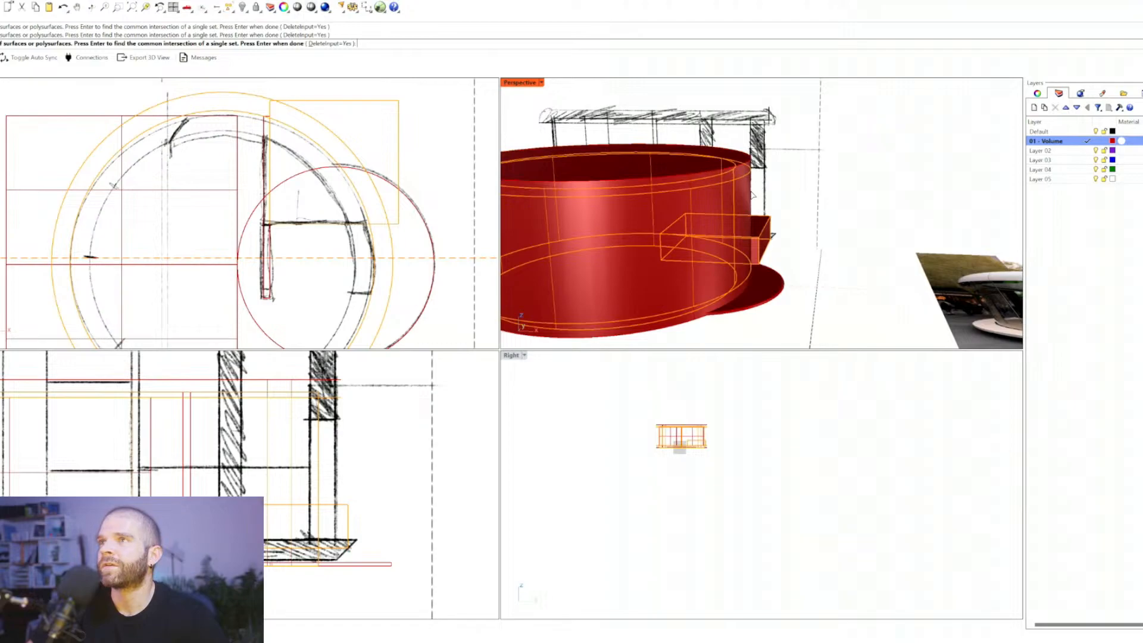
click(746, 192)
mouse_move(755, 218)
right_down()
mouse_move(726, 238)
mouse_move(770, 217)
right_up()
key(Return)
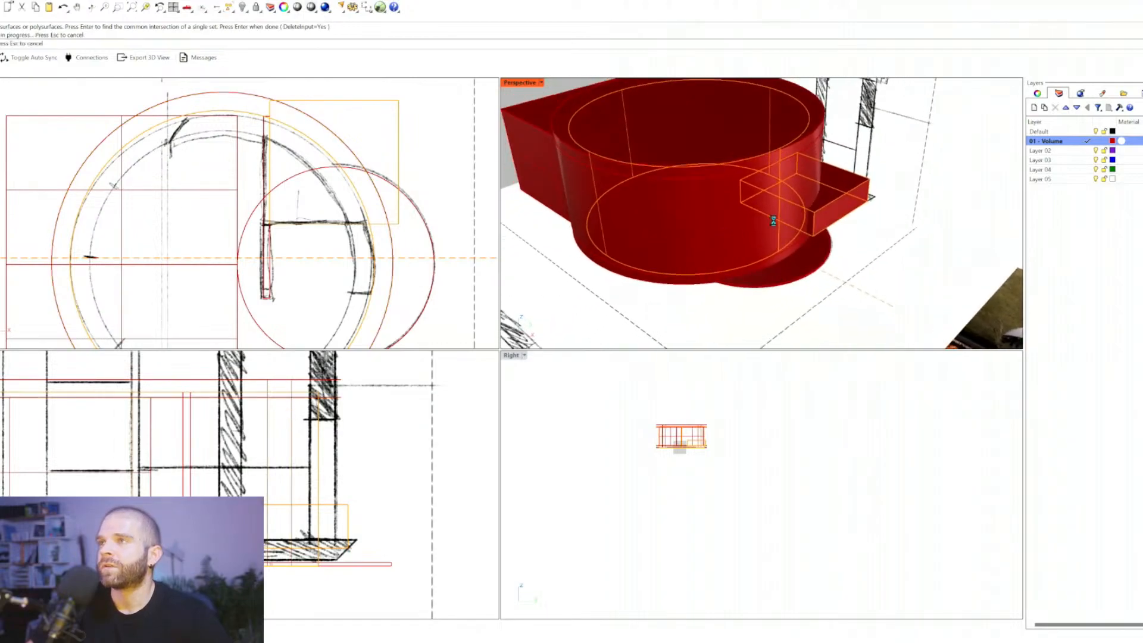
Step: Inspect the outer cylinder and the trimmed low box in the perspective view
click(782, 214)
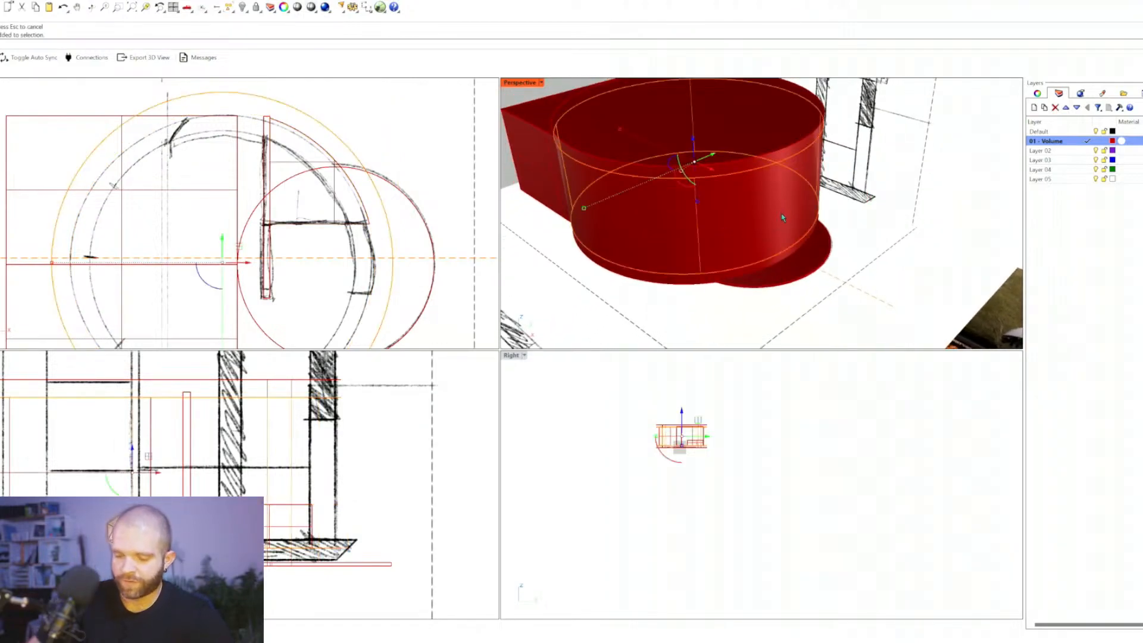
key(Return)
mouse_move(778, 218)
right_down()
mouse_move(755, 194)
mouse_move(770, 191)
mouse_move(729, 234)
mouse_move(740, 258)
mouse_move(768, 257)
mouse_move(704, 250)
mouse_move(691, 286)
mouse_move(703, 267)
right_up()
key(ctrl+z)
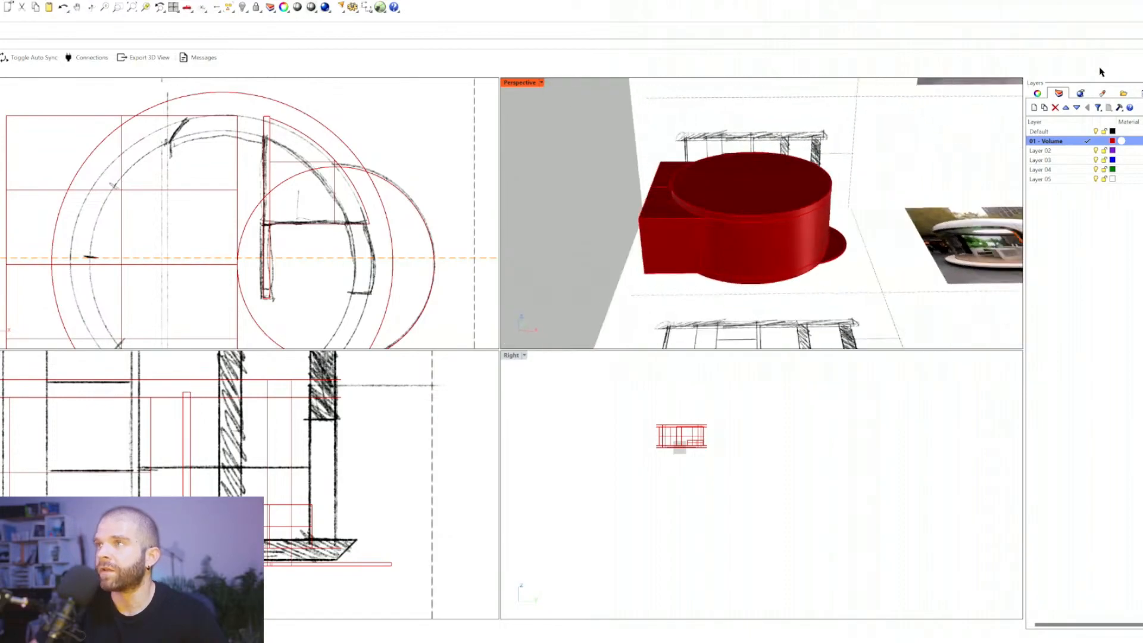
Step: Move all the pavilion volumes from the 01 - Volume layer to Layer 02
scroll(716, 195, down, 3)
drag(574, 139, 857, 278)
right_drag(857, 278, 813, 264)
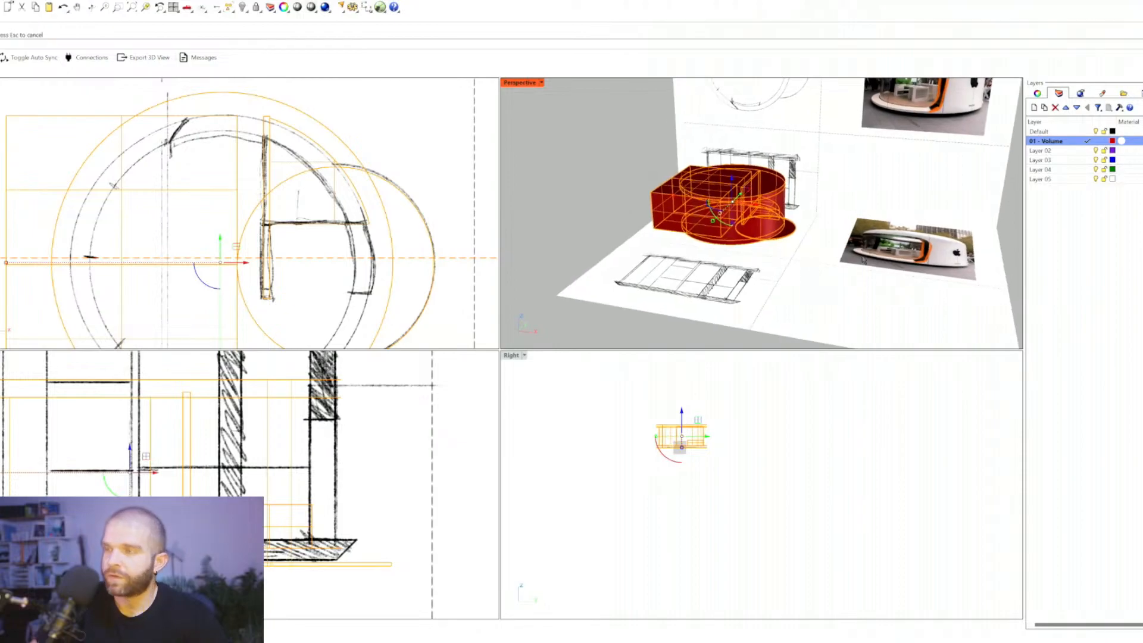
click(1037, 93)
click(1127, 158)
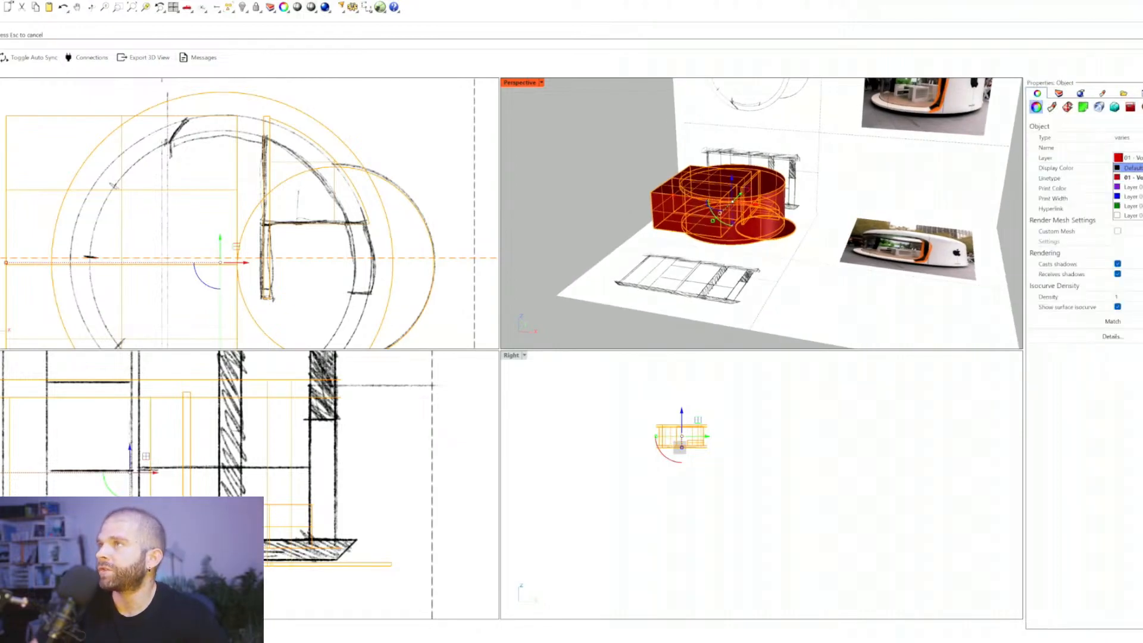
click(1128, 179)
Step: Make Layer 02 the current layer
click(1058, 93)
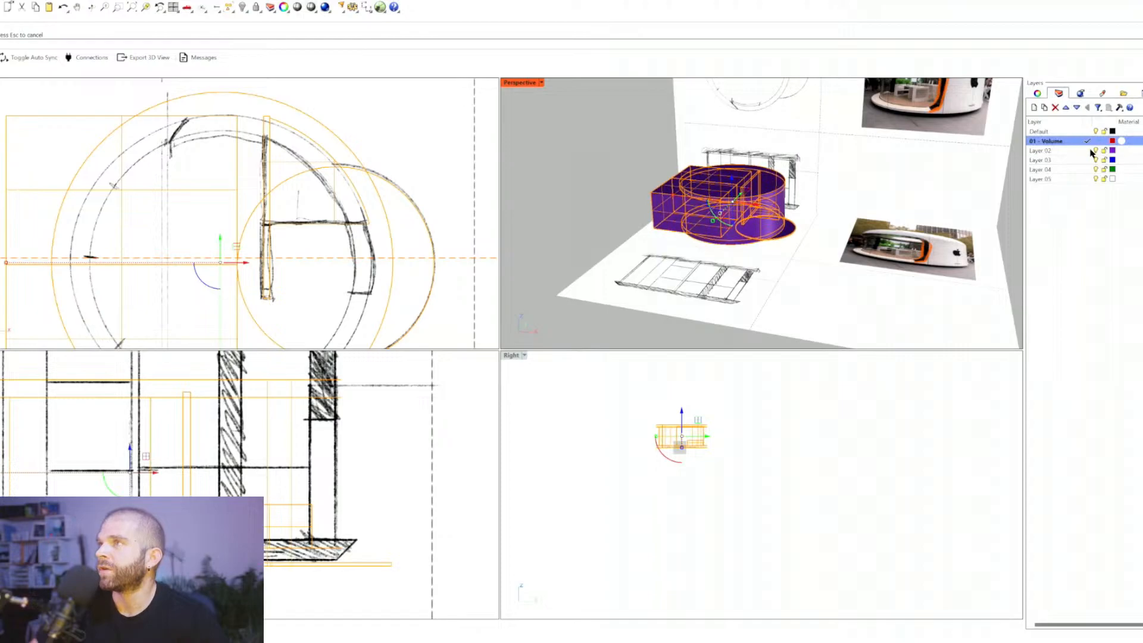
click(1088, 151)
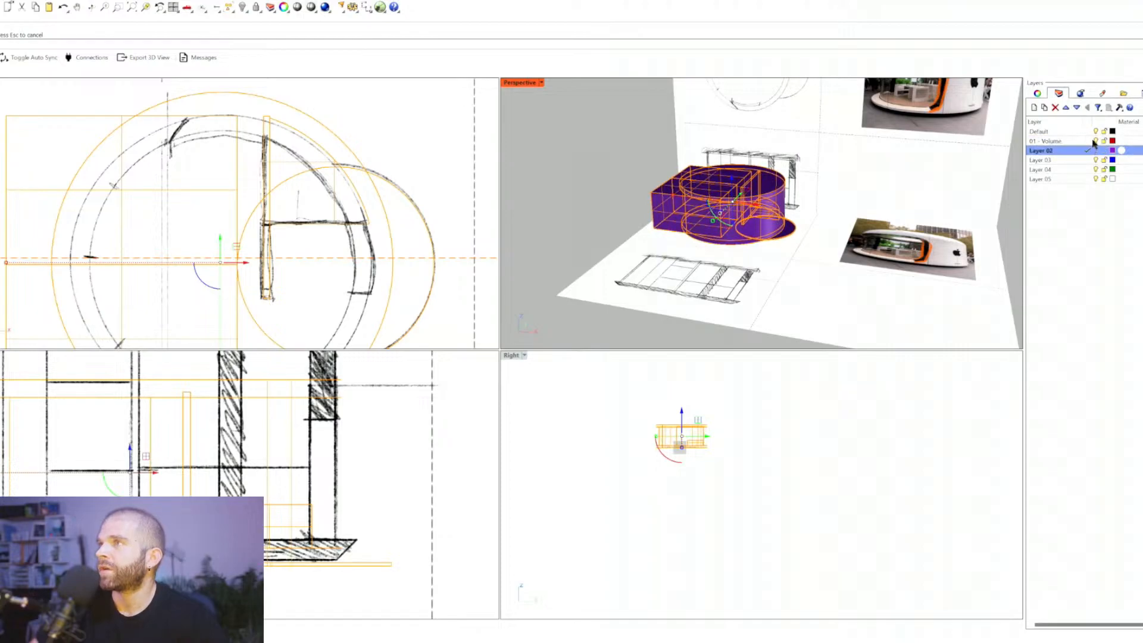
Step: Rename Layer 02 as "02 - Schematic"
click(1039, 150)
click(1040, 150)
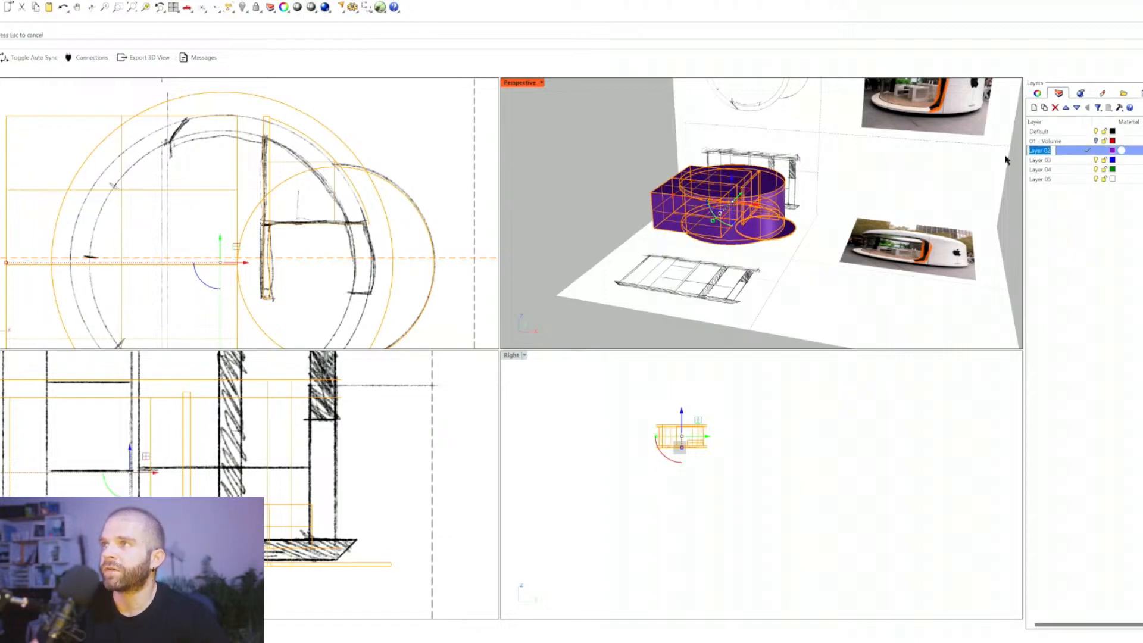
text(02 -)
key(Caps_Lock)
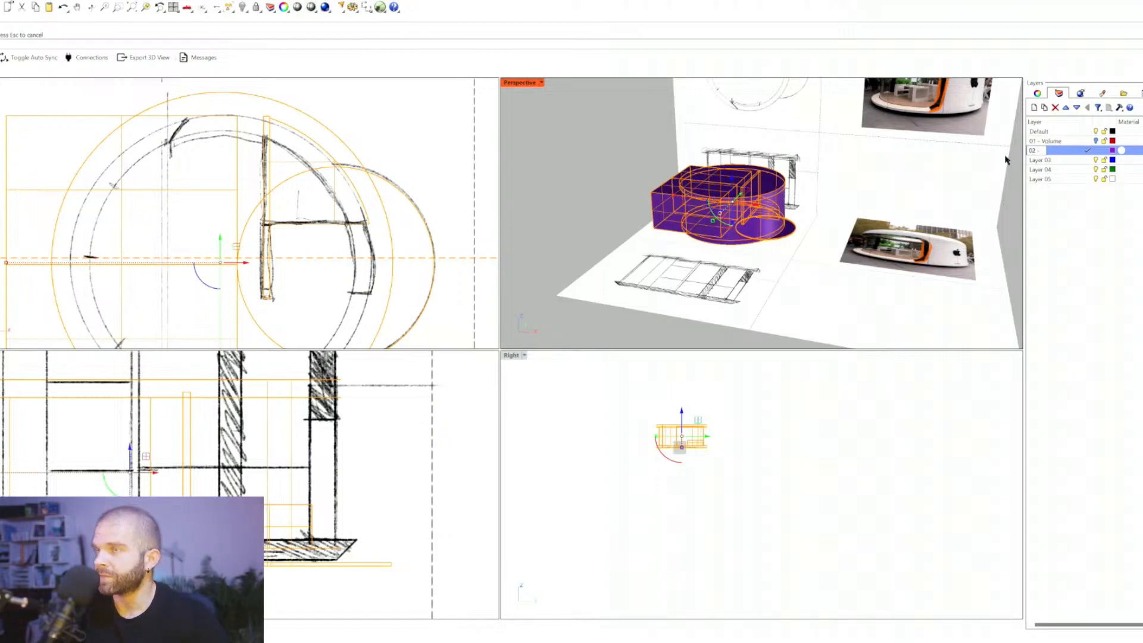
key(Caps_Lock)
text(Schematic)
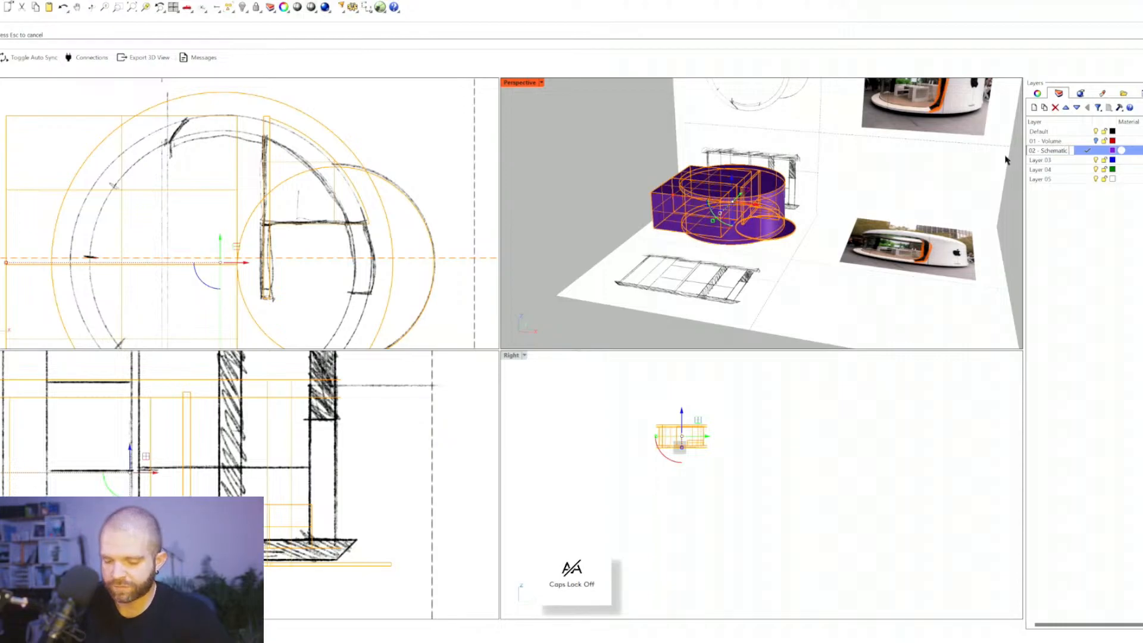
key(Return)
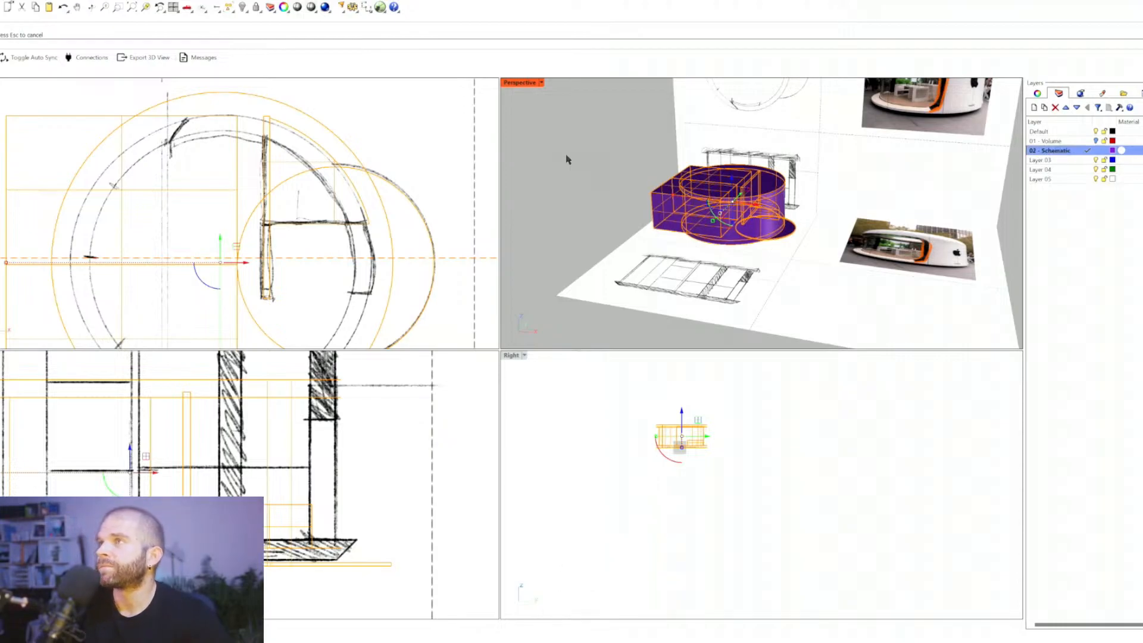
key(Escape)
scroll(633, 202, up, 5)
right_drag(633, 202, 710, 198)
text(bo)
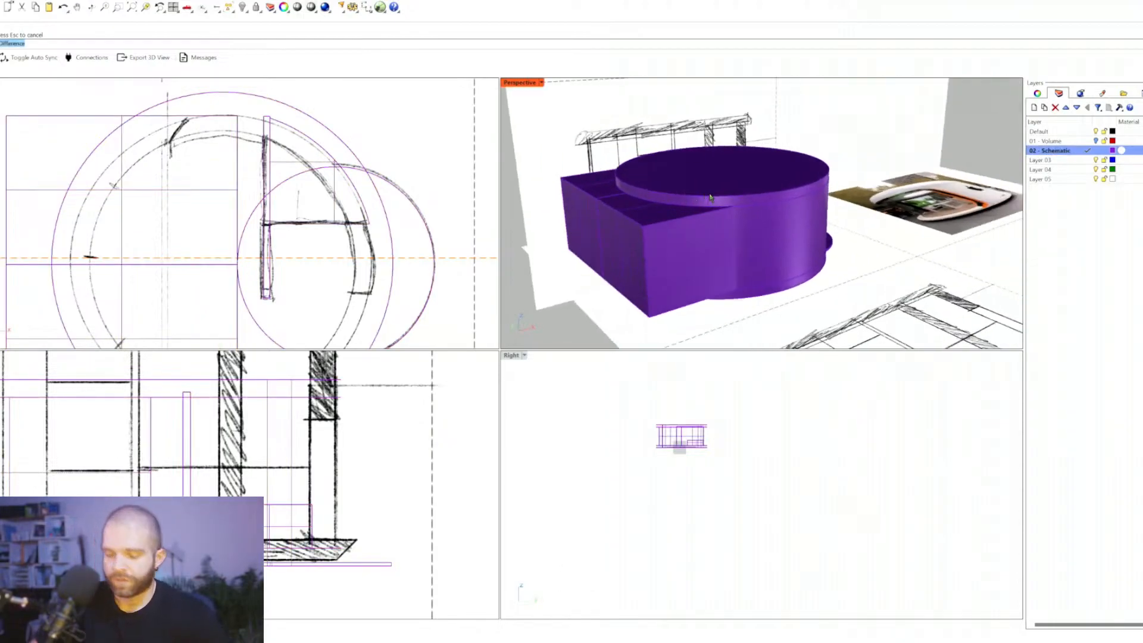
key(Return)
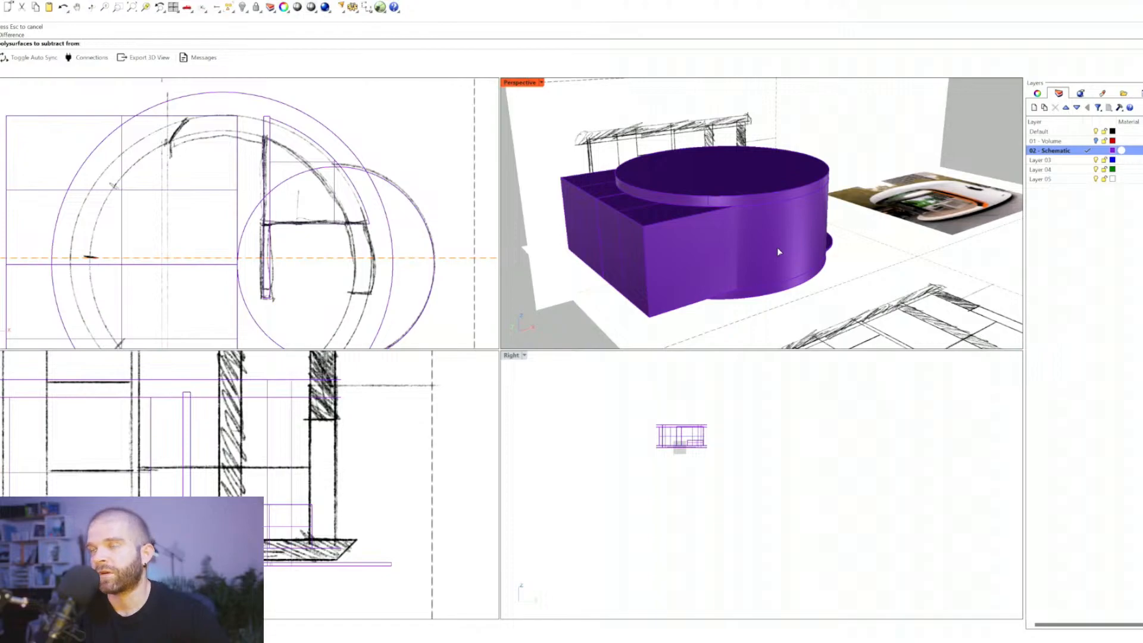
right_drag(836, 224, 832, 209)
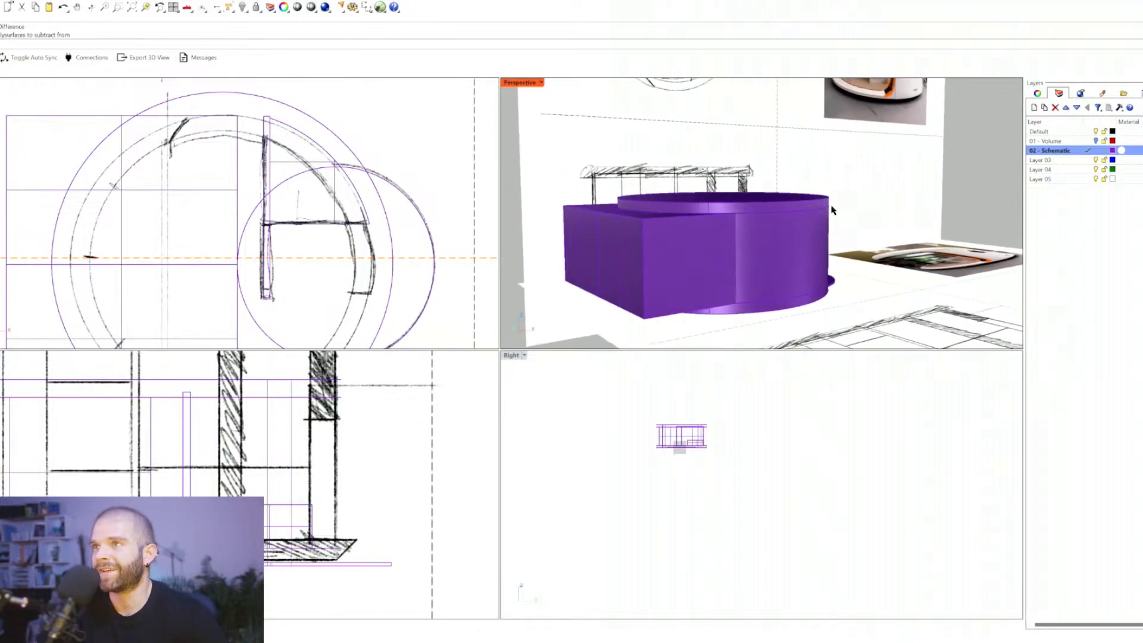
text(bo)
key(Down)
key(Return)
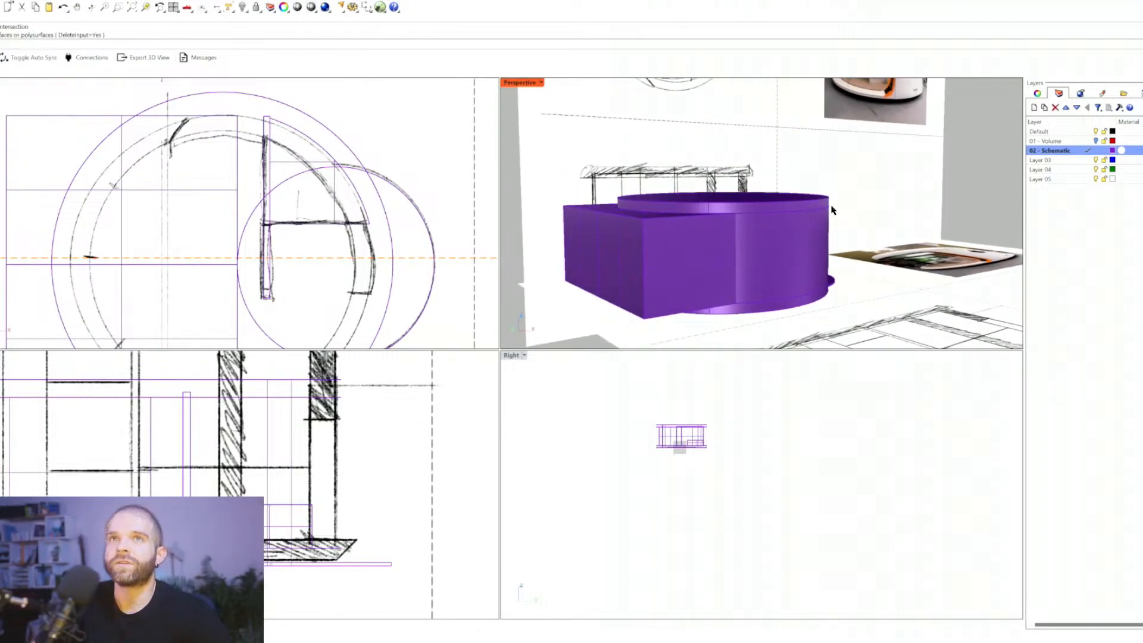
Step: Try a Boolean union starting from the outer cylinder, removing the large front-opening box from the selection
text(bo)
key(Down)
key(Down)
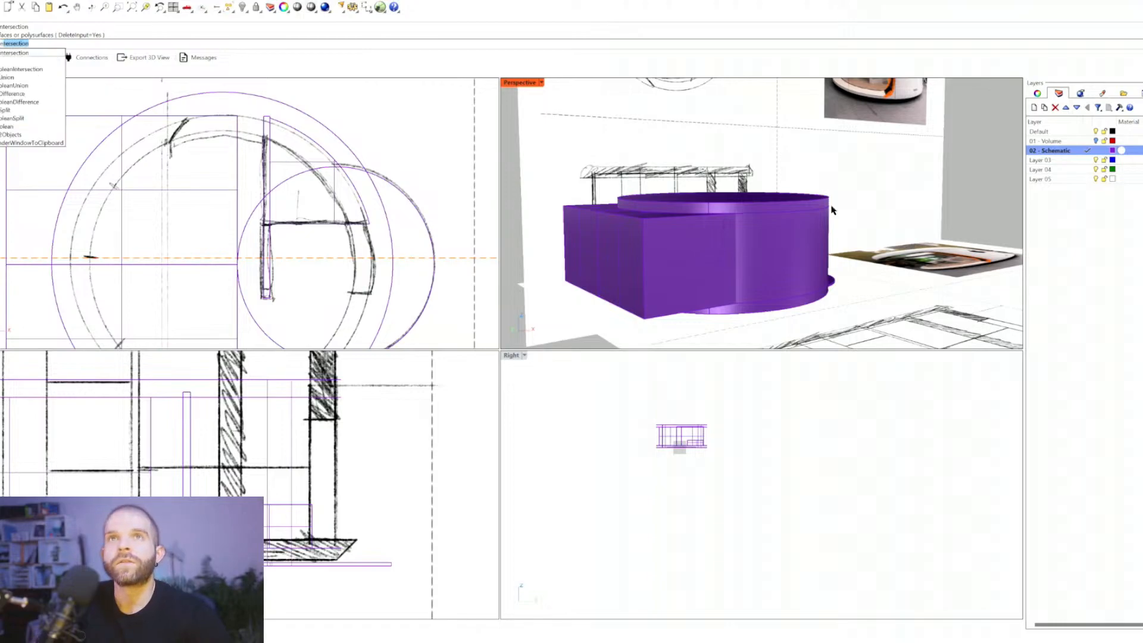
key(Return)
drag(856, 225, 794, 222)
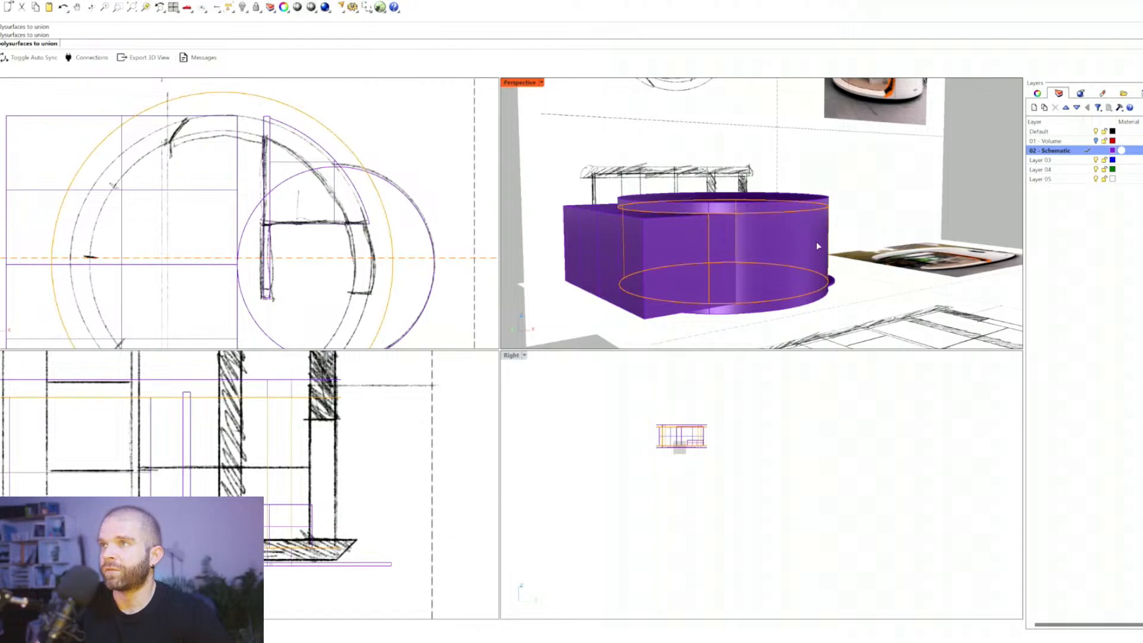
right_drag(815, 241, 810, 230)
click(795, 244)
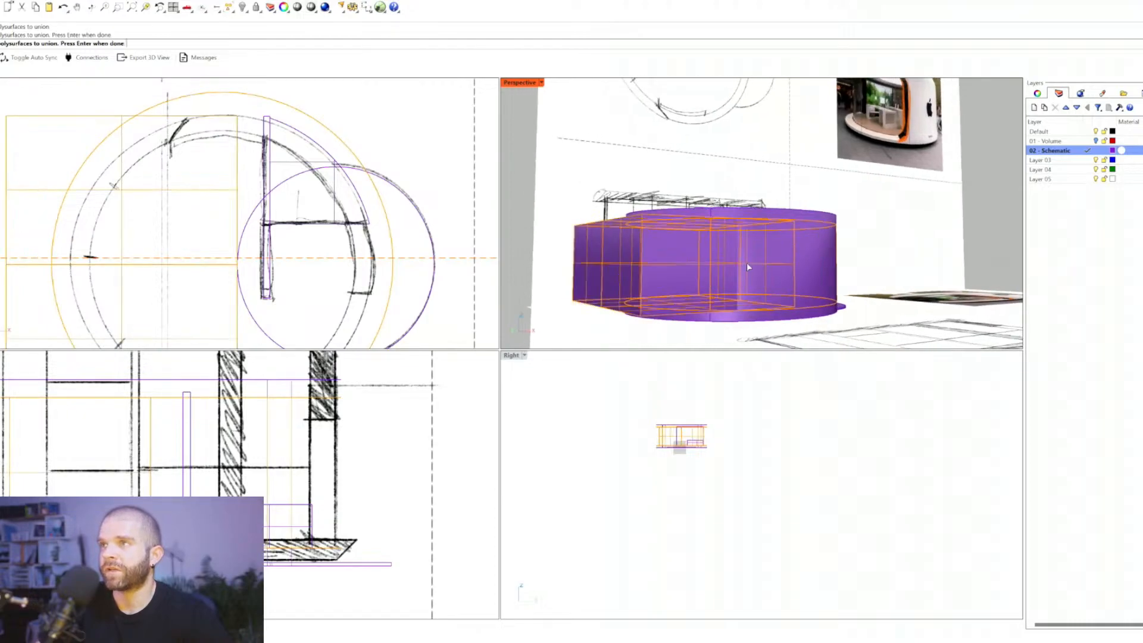
ctrl+click(615, 285)
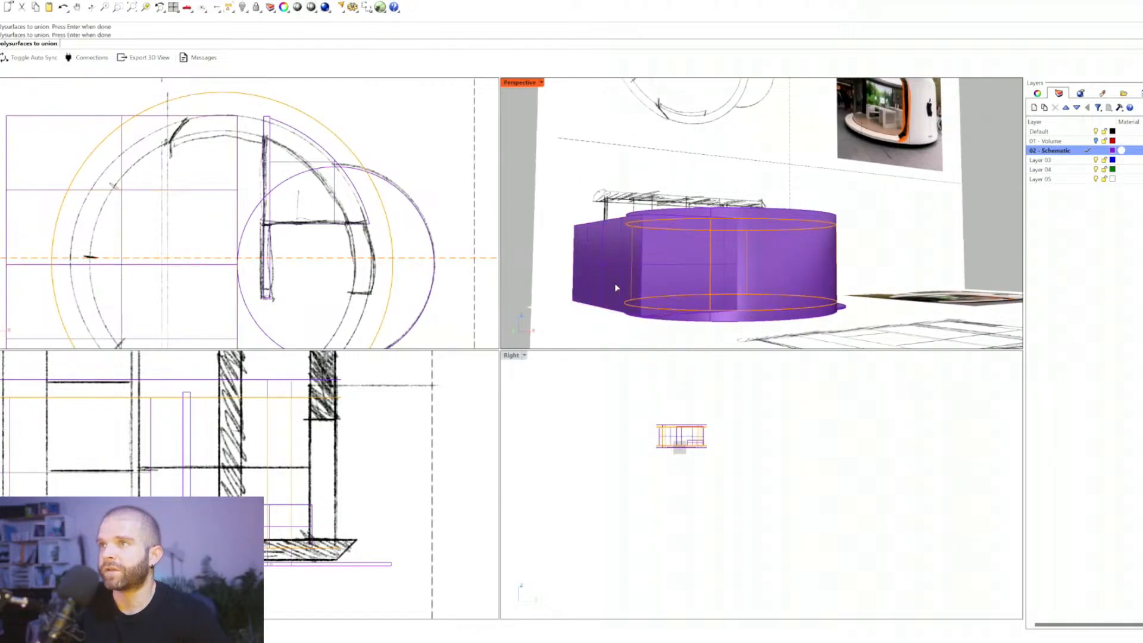
Step: Display the perspective view in wireframe, leave the union, and check which wall cylinders are present
click(541, 83)
click(545, 120)
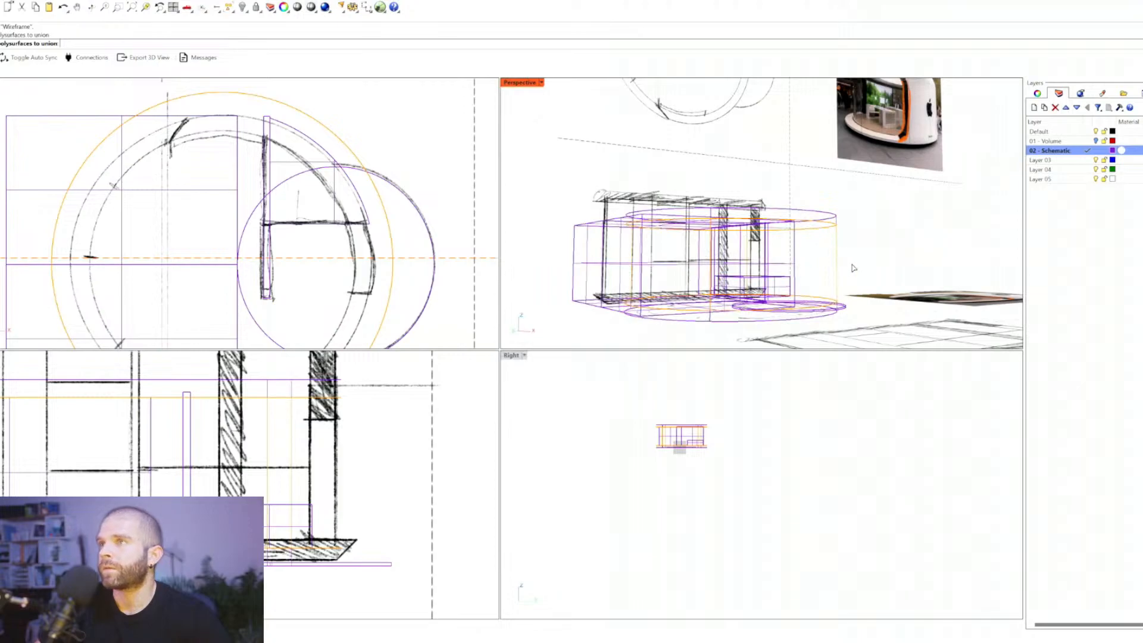
scroll(853, 268, up, 4)
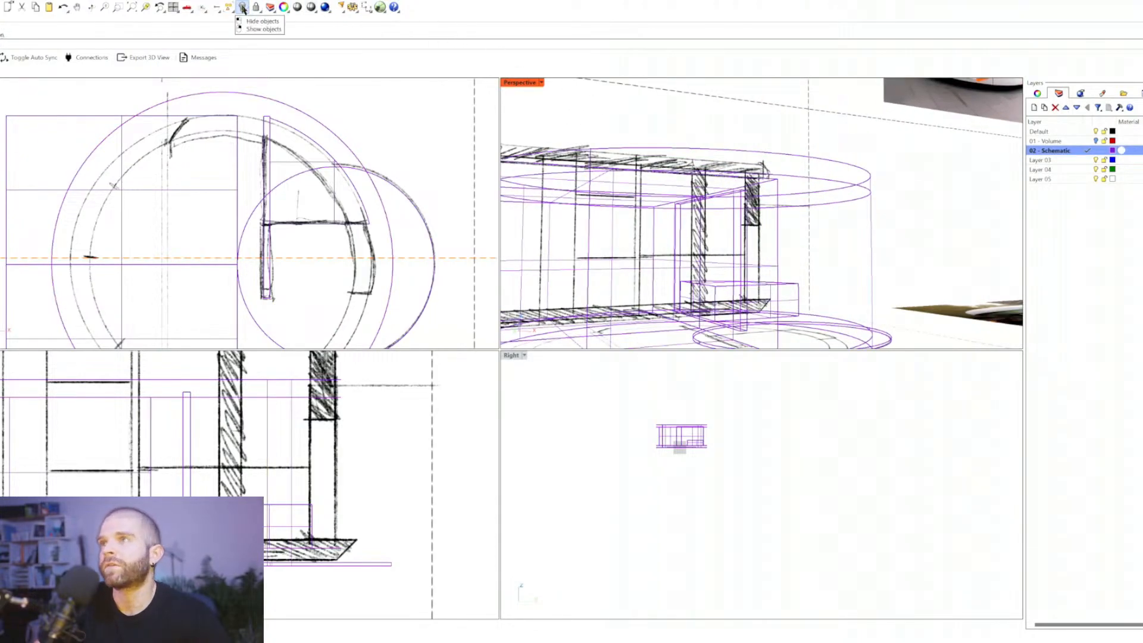
right_drag(928, 255, 898, 259)
drag(896, 255, 829, 229)
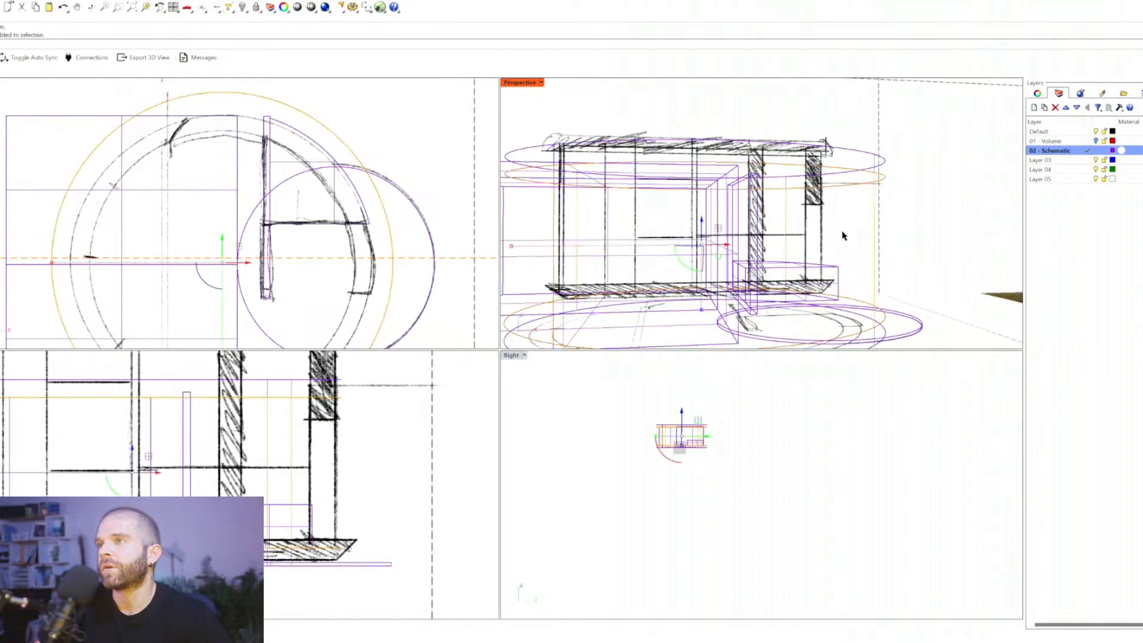
click(844, 236)
Step: Undo the layer rename, the volumes' move to Layer 02, and the Boolean intersection of the low box
key(ctrl+z)
key(ctrl+z)
key(ctrl+z)
key(ctrl+z)
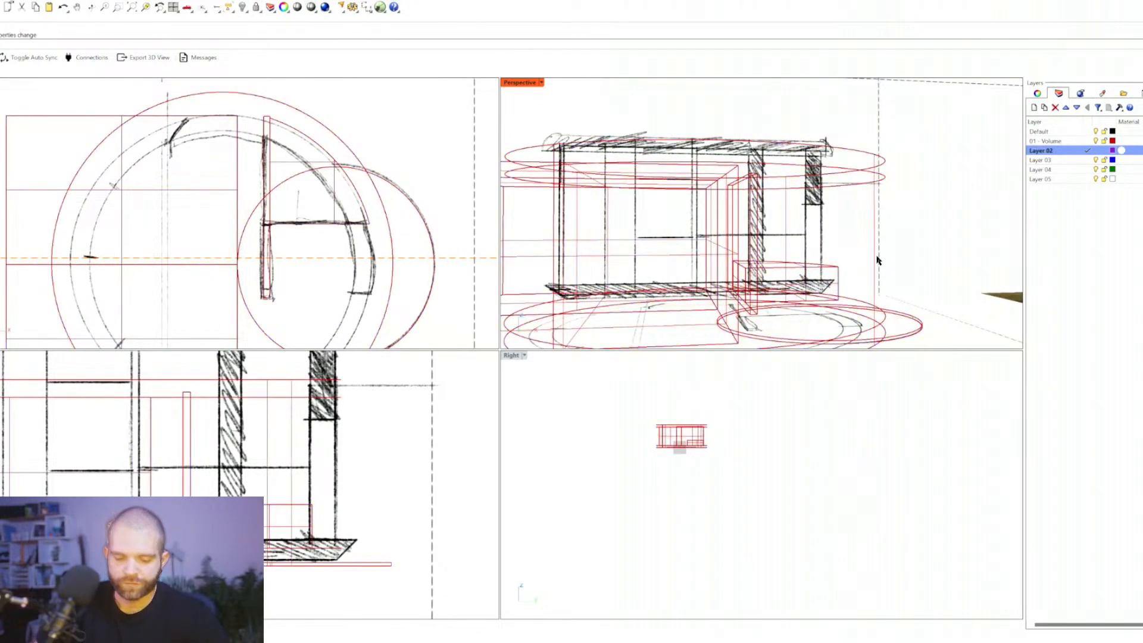
click(904, 262)
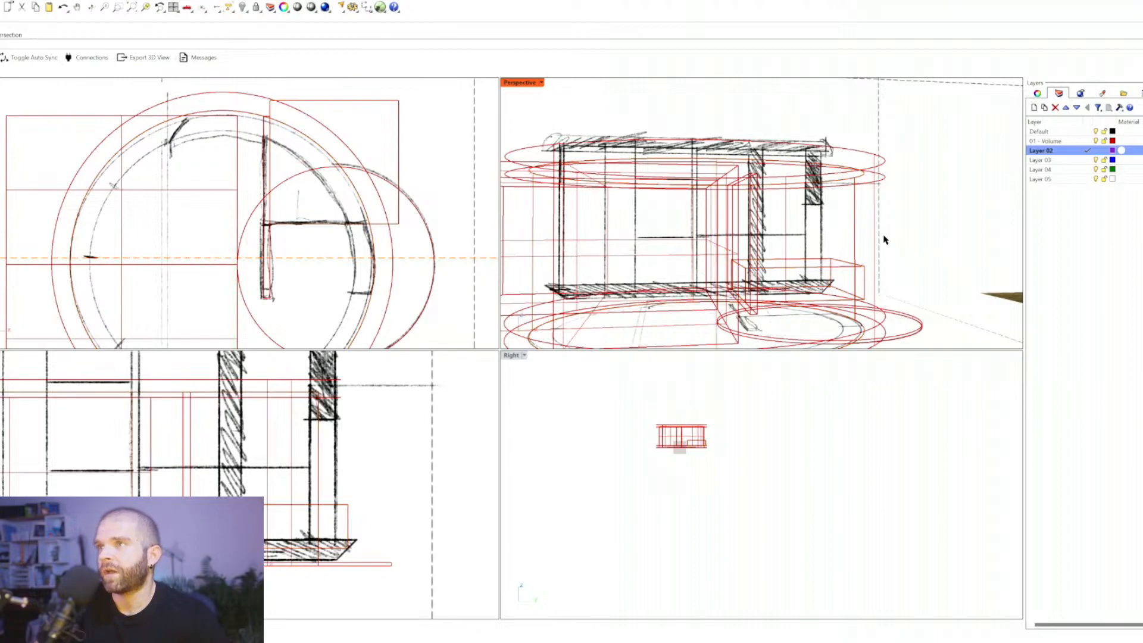
Step: Select the inner cylinder, maximize the perspective viewport around the low box, and switch it back to Shaded display
click(854, 216)
right_drag(900, 223, 833, 274)
scroll(875, 262, down, 4)
double_click(513, 82)
scroll(445, 460, up, 4)
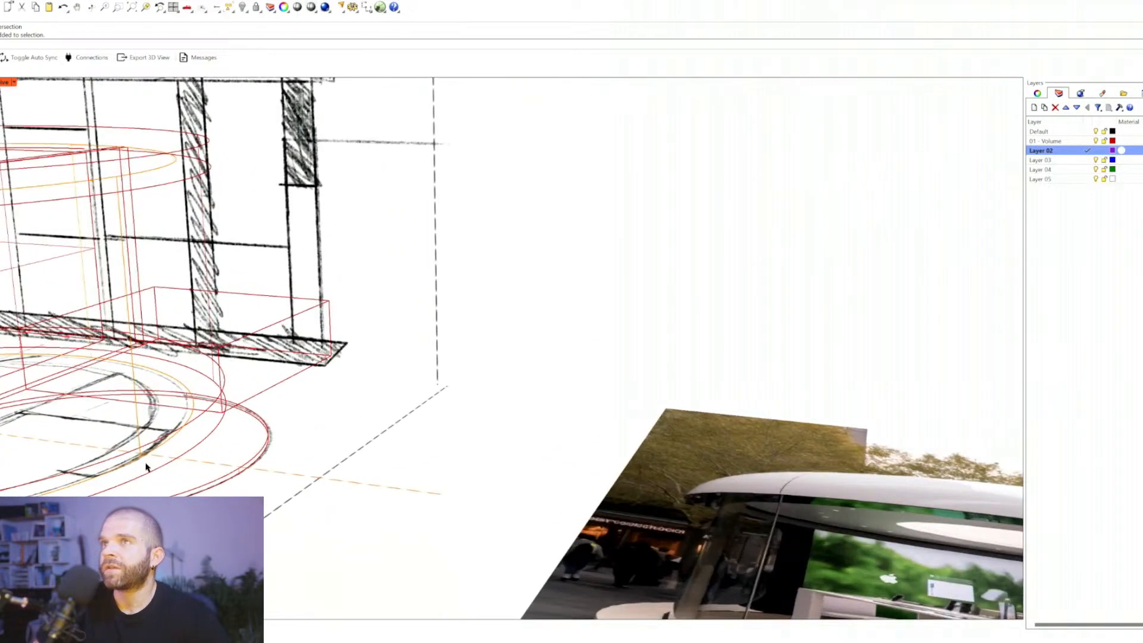
shift+right_drag(145, 465, 478, 534)
click(15, 82)
click(28, 126)
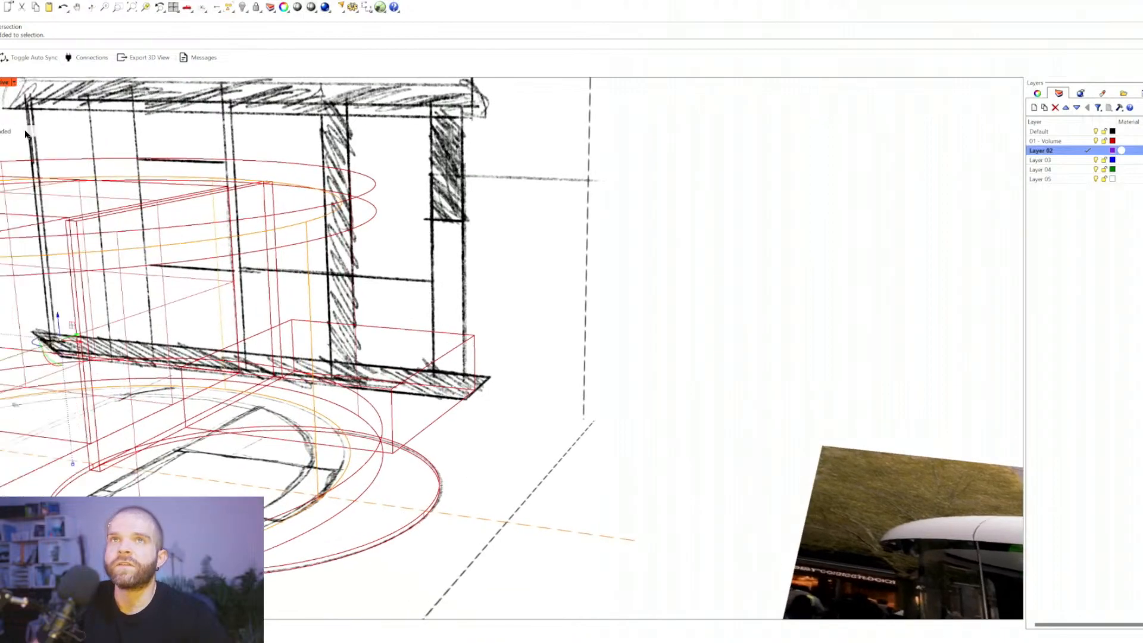
Step: Boolean-intersect the low box with the inner cylinder, keeping the input objects with DeleteInput=No
text(BooleanIntersection)
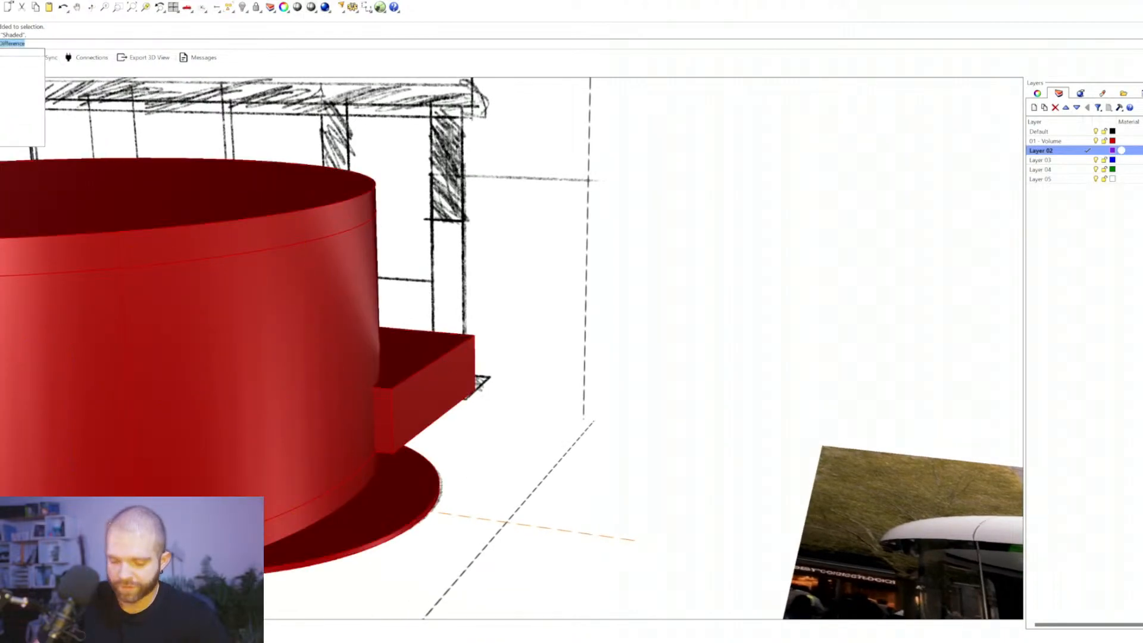
key(Return)
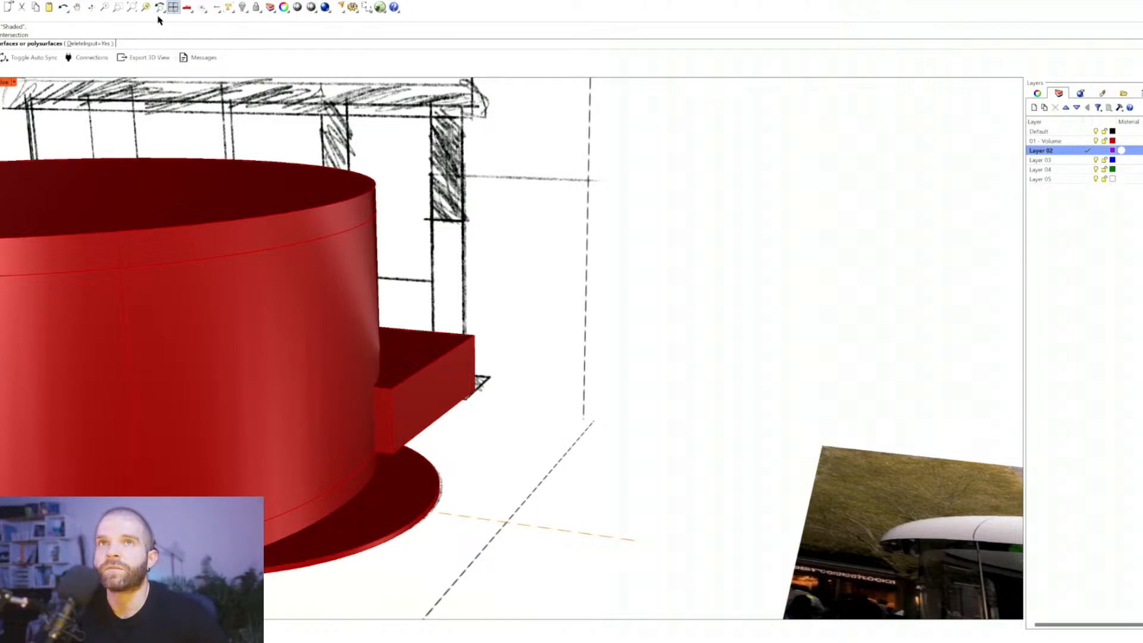
click(89, 44)
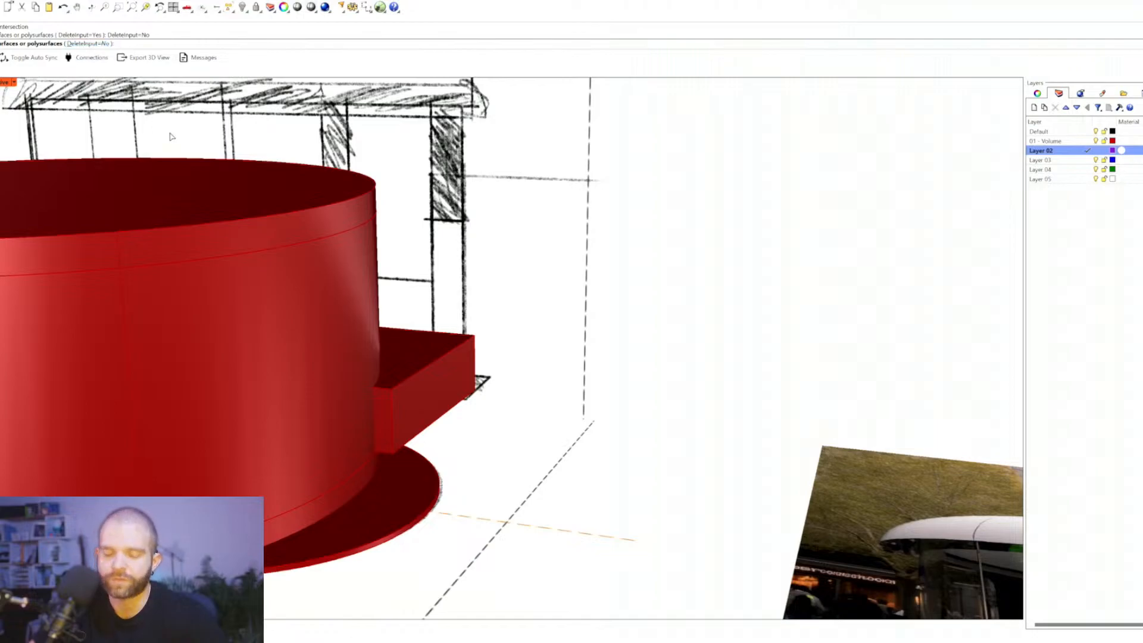
click(431, 376)
key(Return)
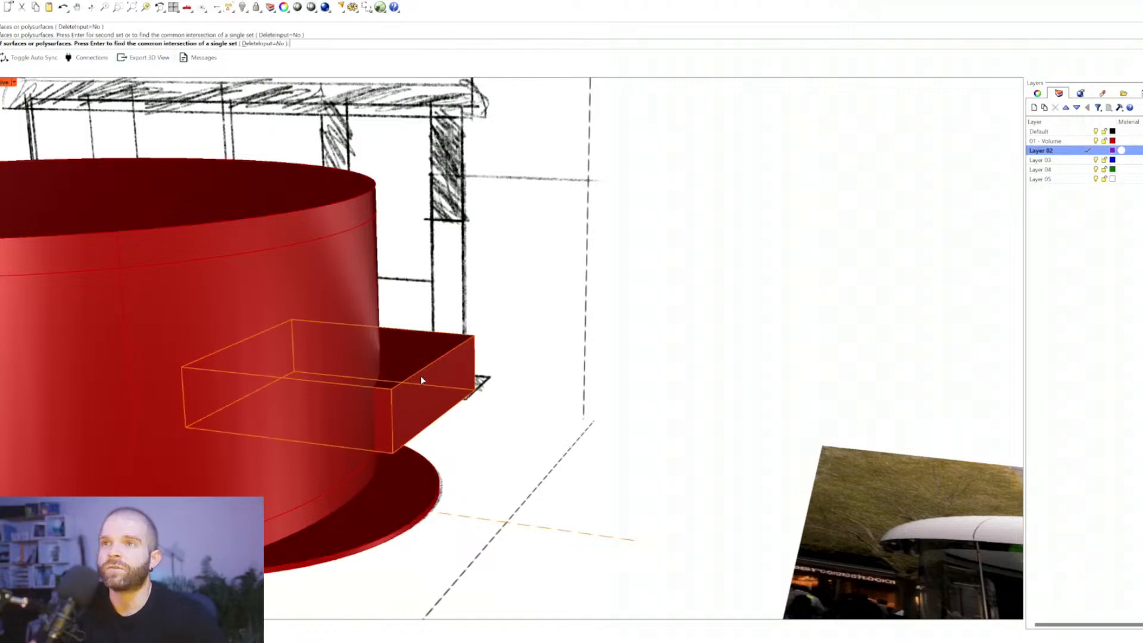
right_drag(420, 376, 519, 267)
drag(529, 274, 446, 267)
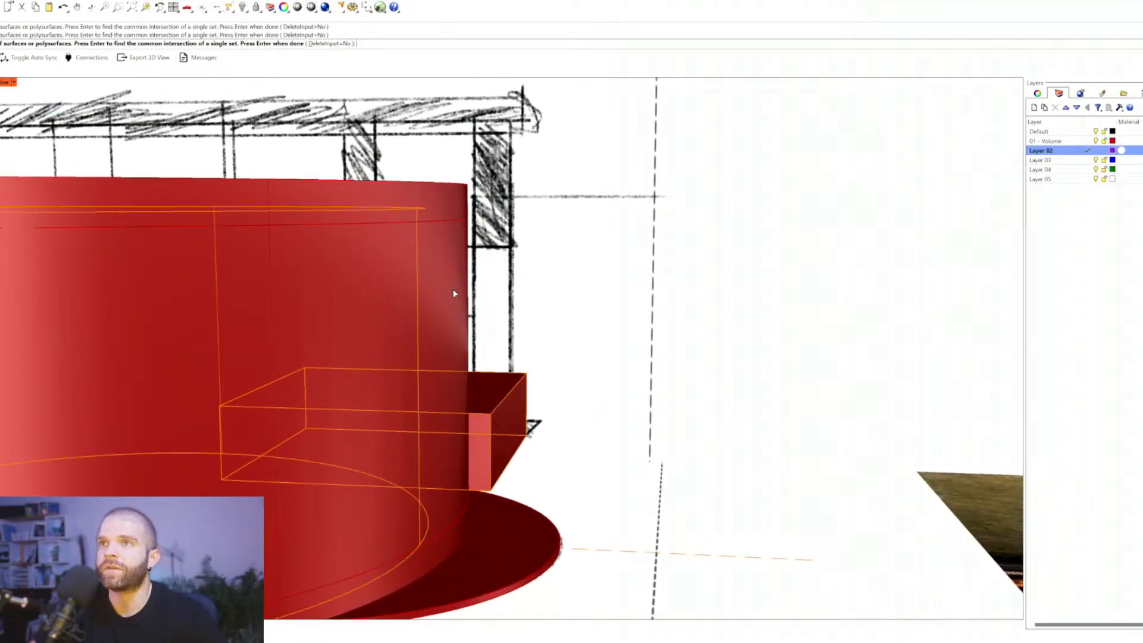
key(Return)
click(503, 428)
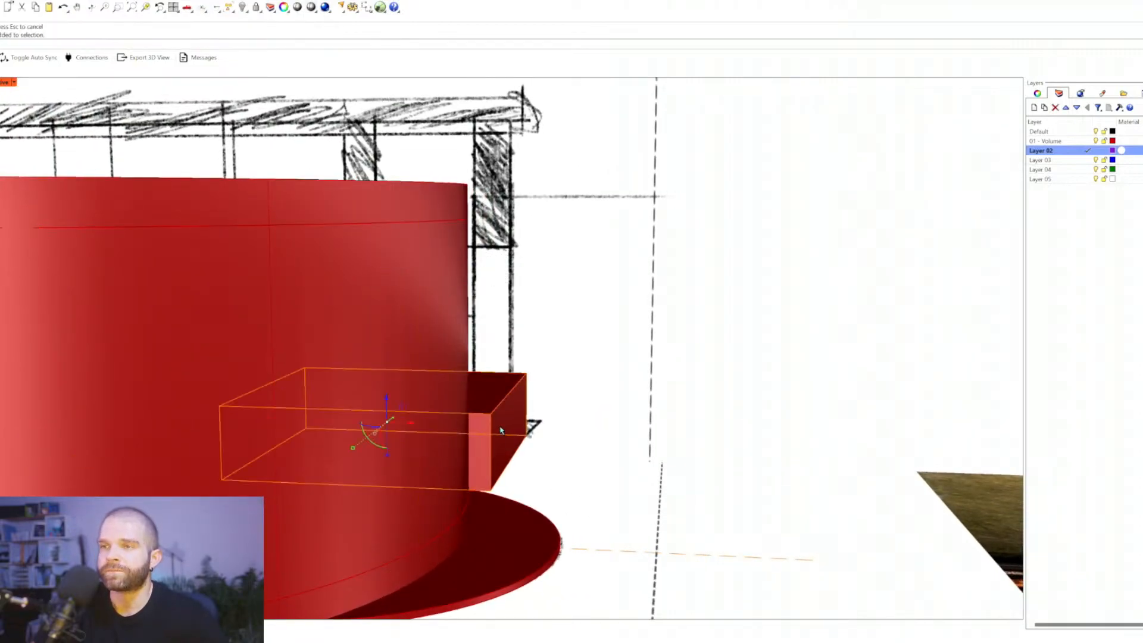
click(537, 288)
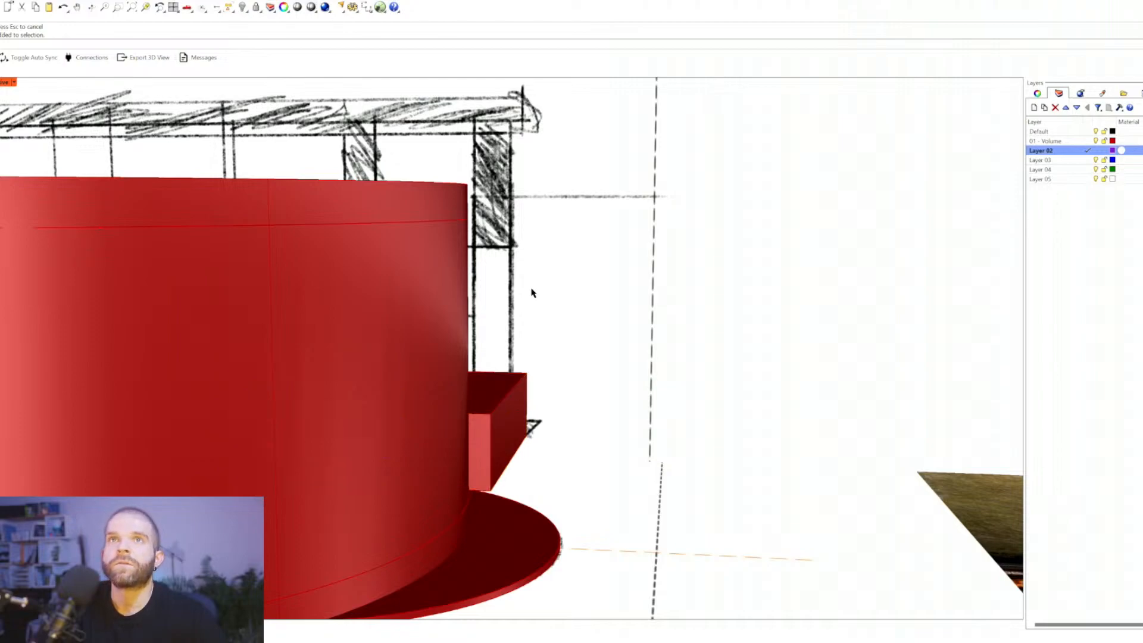
click(500, 388)
click(556, 344)
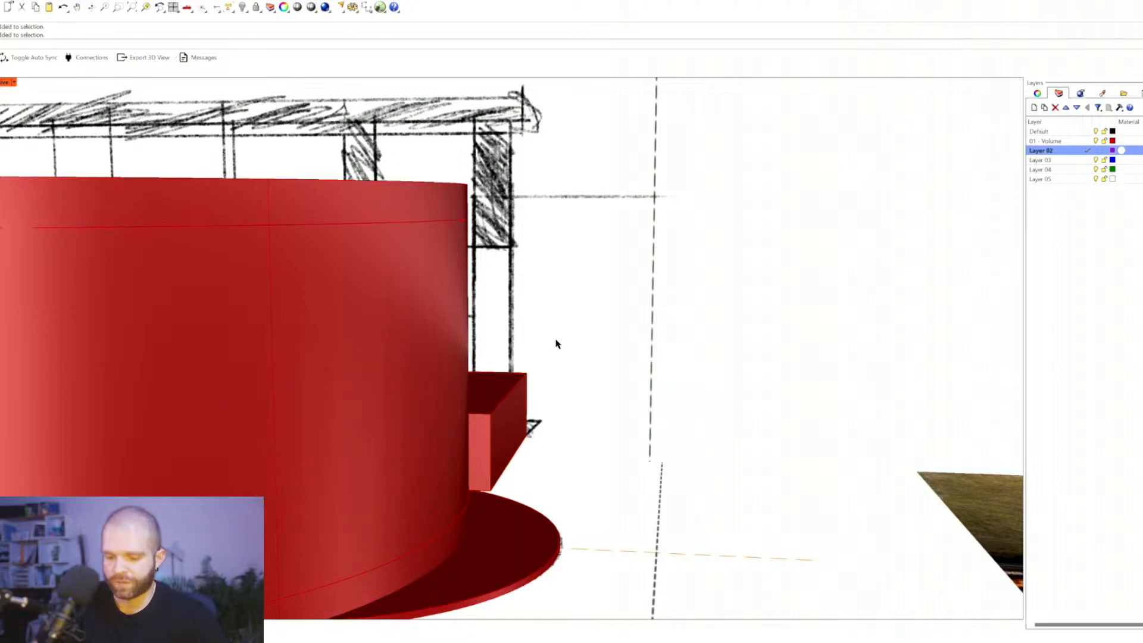
Step: Repeat the Boolean intersection of the low box with the inner cylinder, leaving the outer cylinder out of the second set
text(booleani)
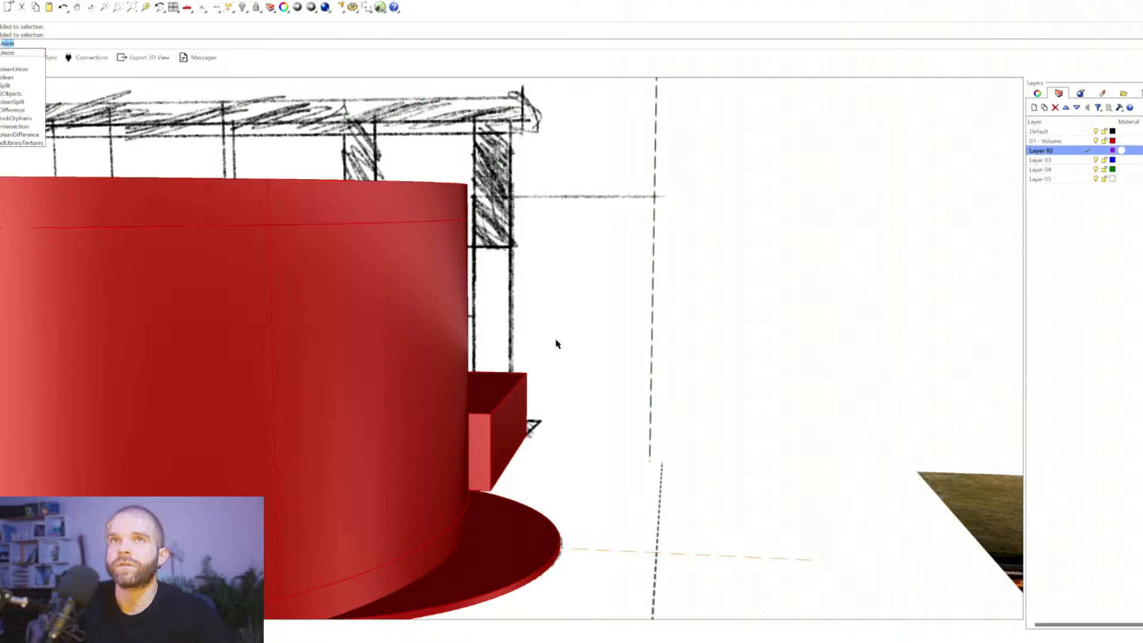
key(Return)
click(510, 400)
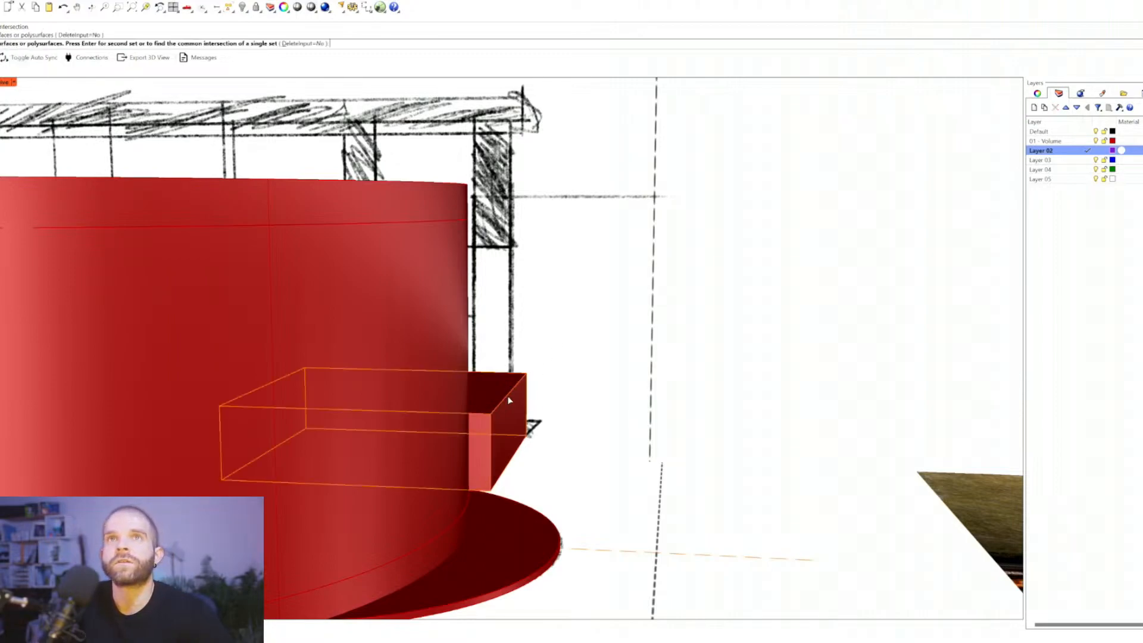
key(Return)
click(387, 289)
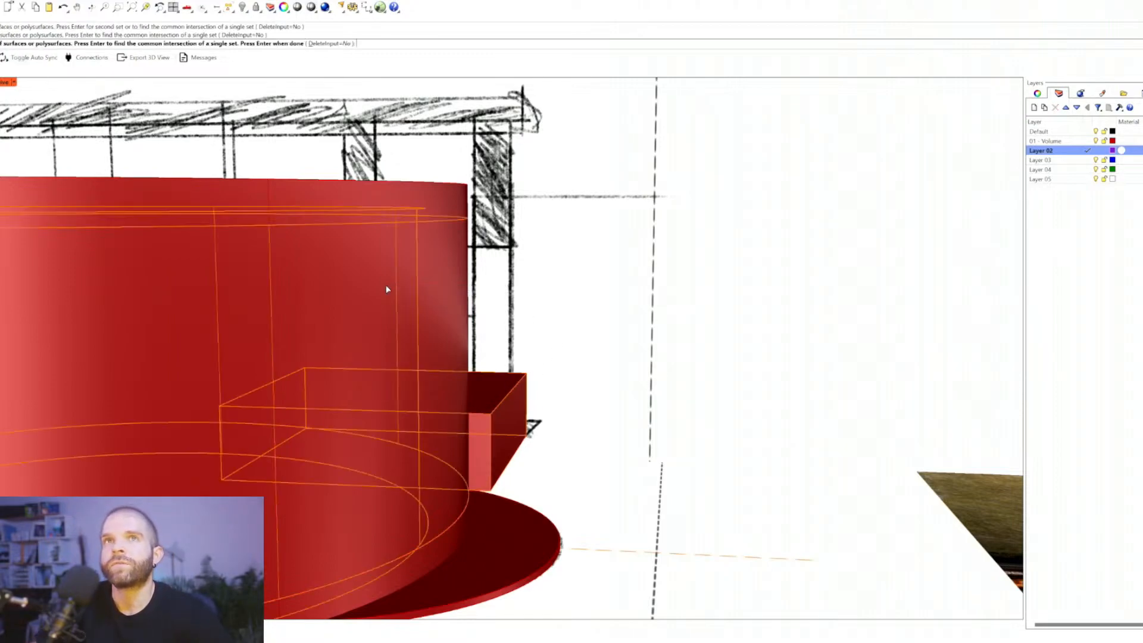
click(459, 249)
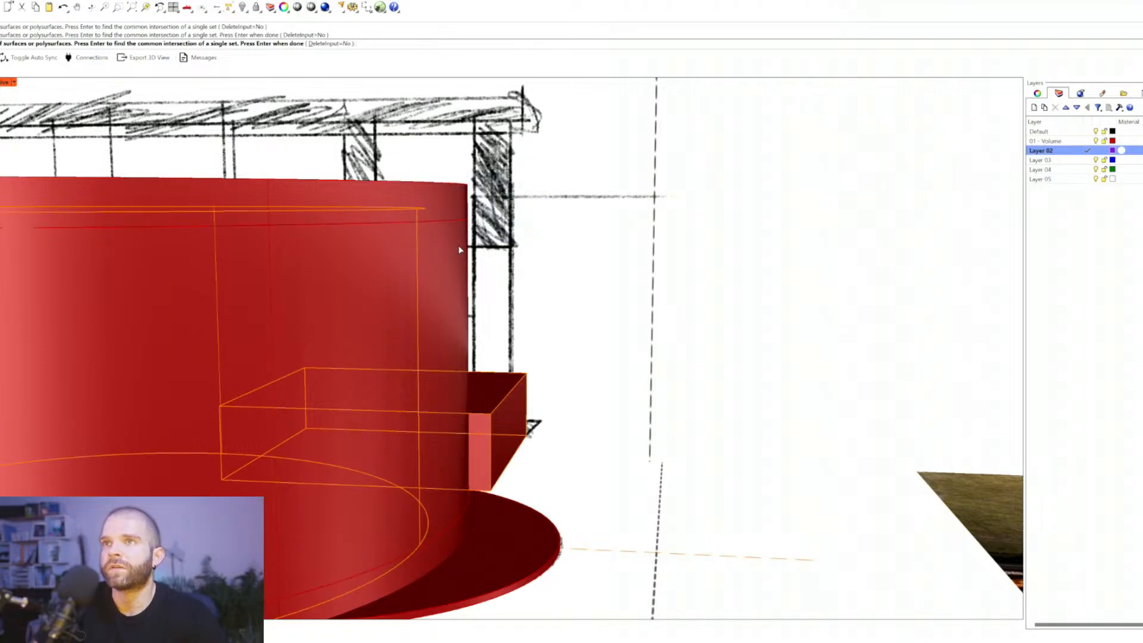
key(Return)
click(492, 405)
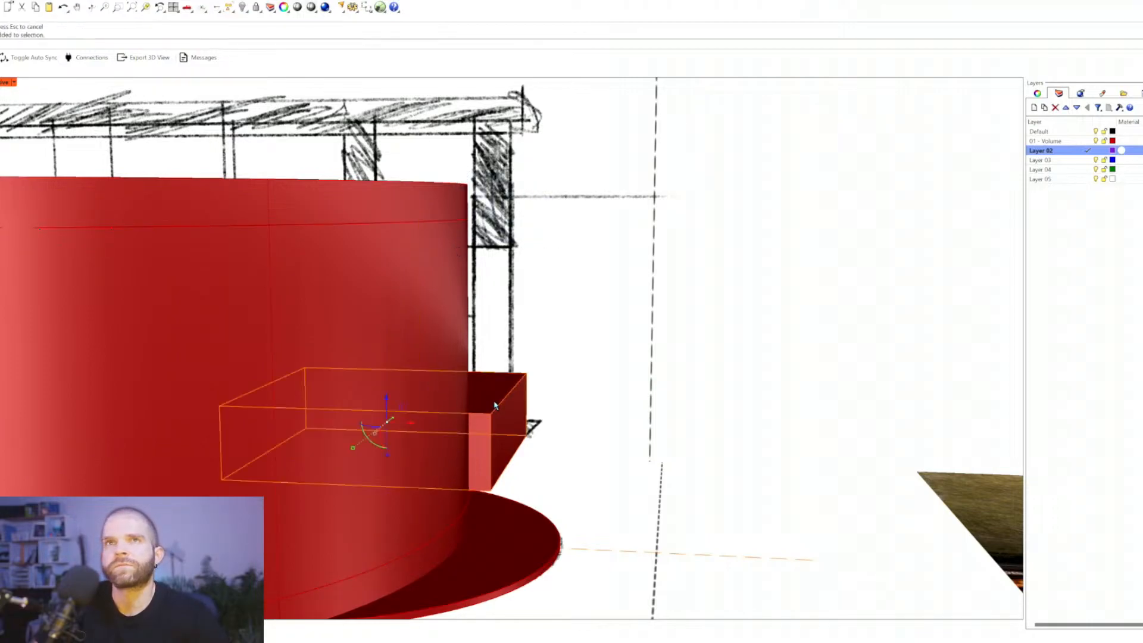
Step: Hide the outer and inner cylinders, and delete the original low box around its trimmed intersection piece
click(355, 410)
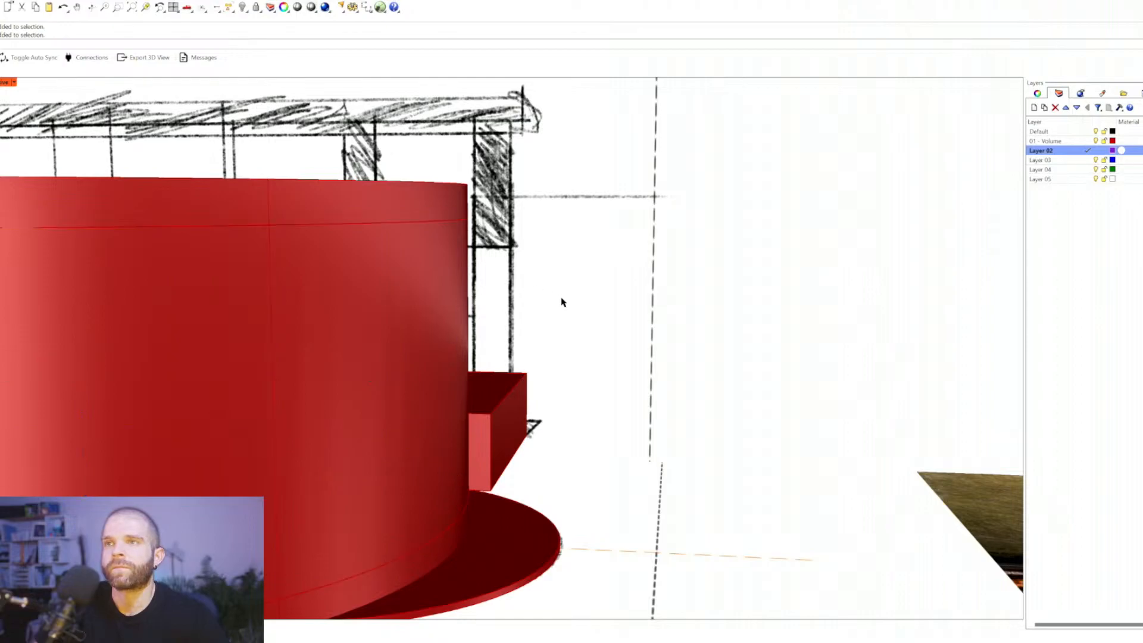
key(Delete)
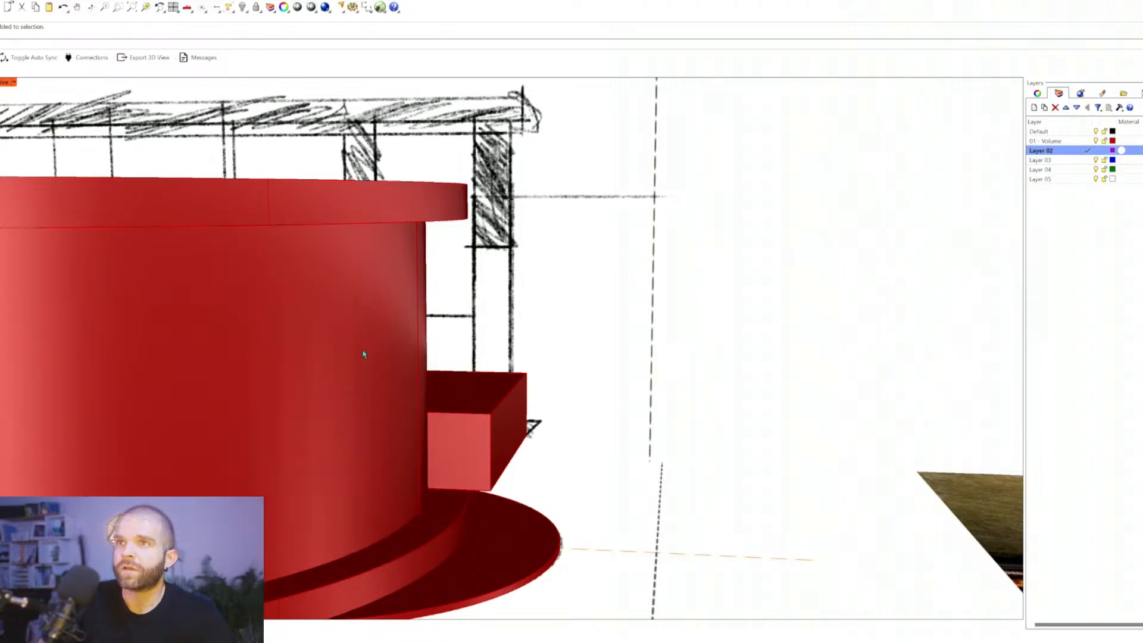
scroll(365, 354, up, 1)
click(364, 354)
key(Delete)
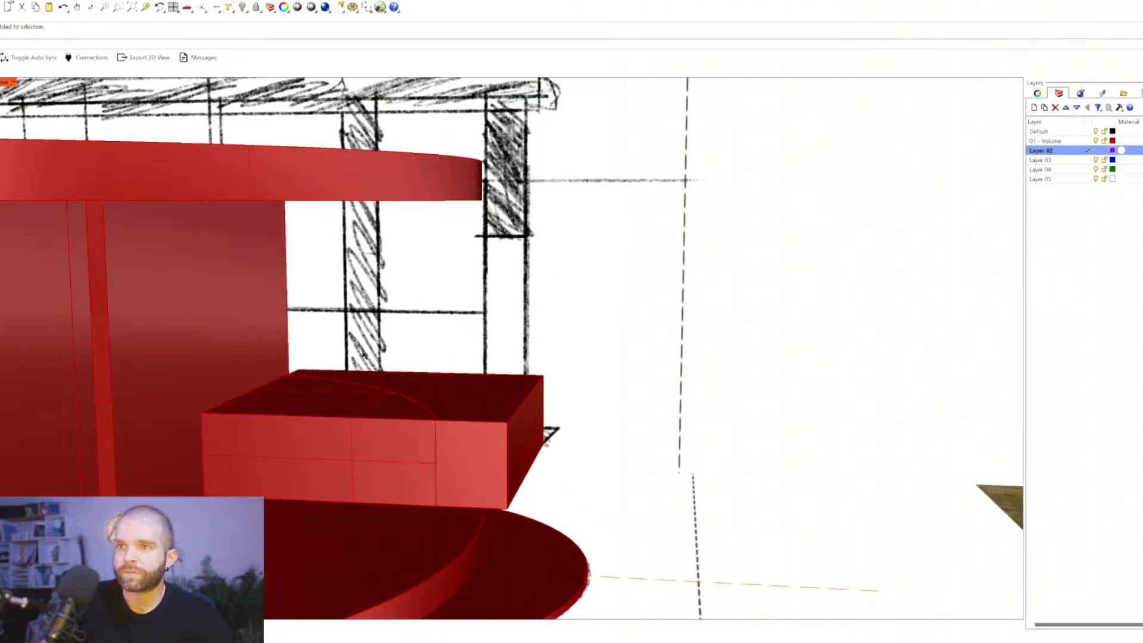
click(368, 470)
click(482, 426)
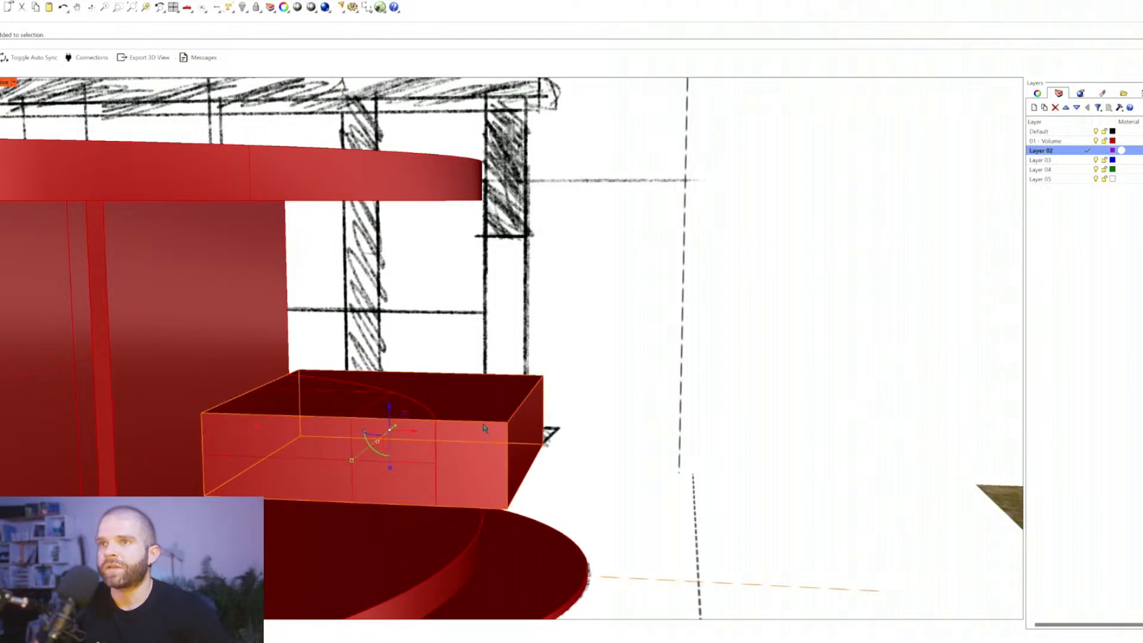
key(ctrl+z)
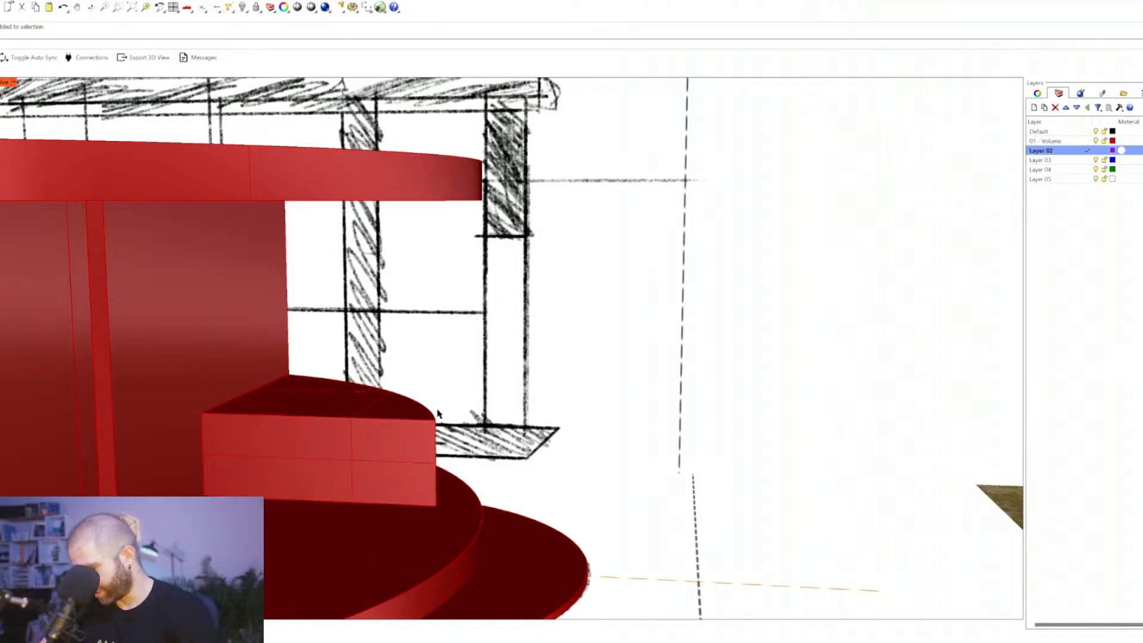
Step: Check the trimmed low piece with its curved outer side, and show all hidden objects again
click(424, 429)
click(454, 459)
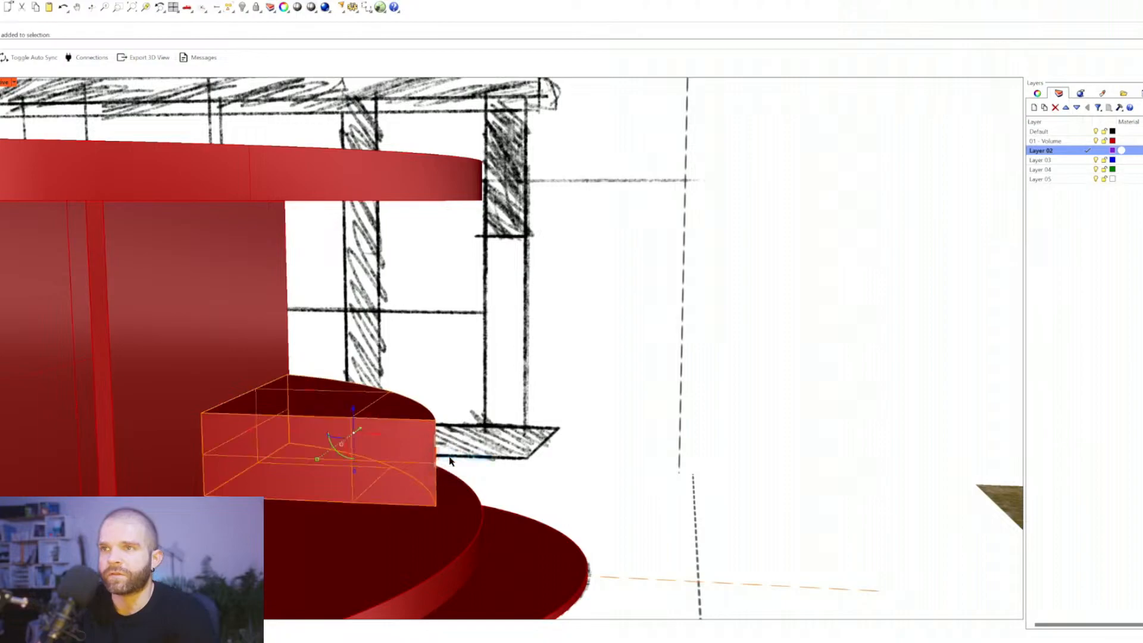
key(Escape)
scroll(385, 415, down, 4)
right_drag(381, 357, 90, 156)
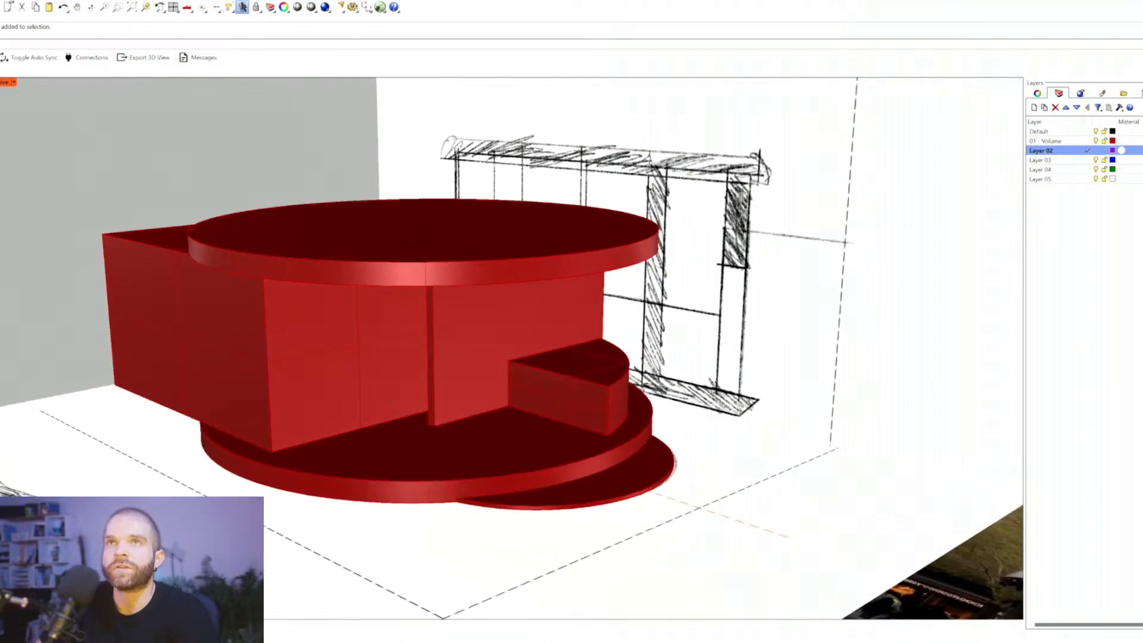
right_click(242, 7)
right_drag(204, 304, 831, 178)
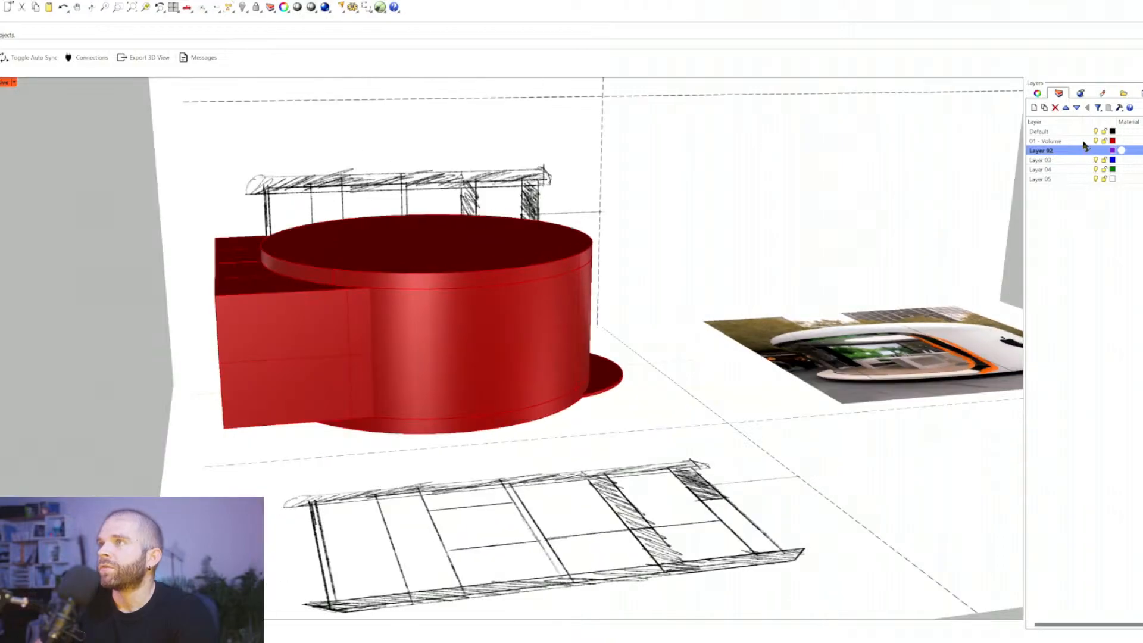
Step: Select all the pavilion's volumes and move them to Layer 02
right_drag(655, 274, 110, 239)
drag(102, 153, 826, 510)
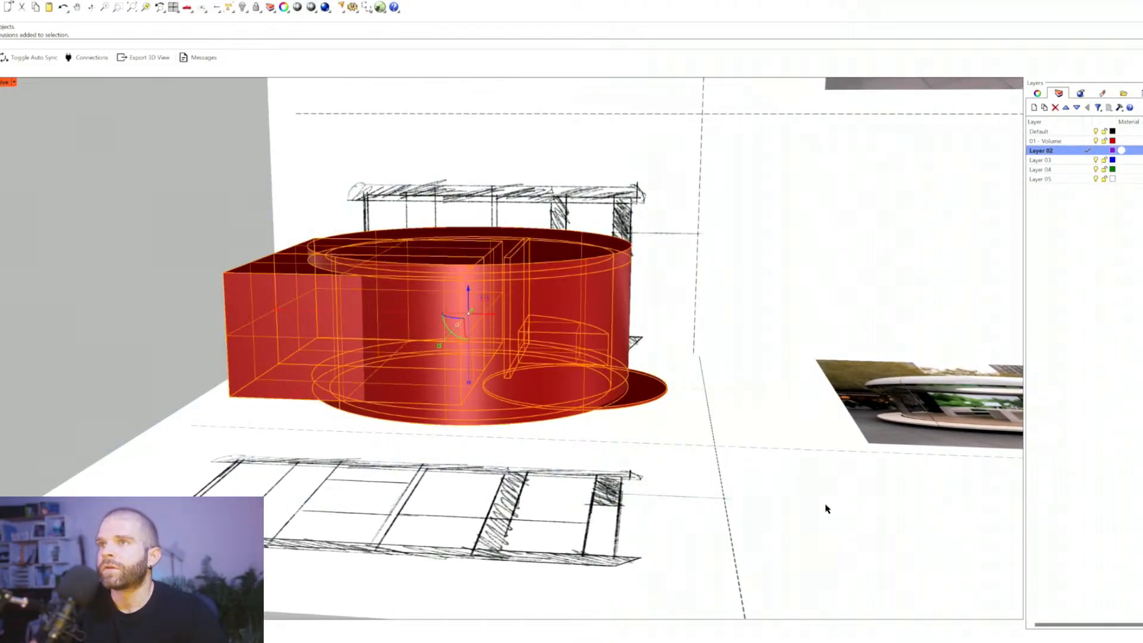
click(1037, 94)
click(1130, 161)
click(1128, 181)
click(1058, 94)
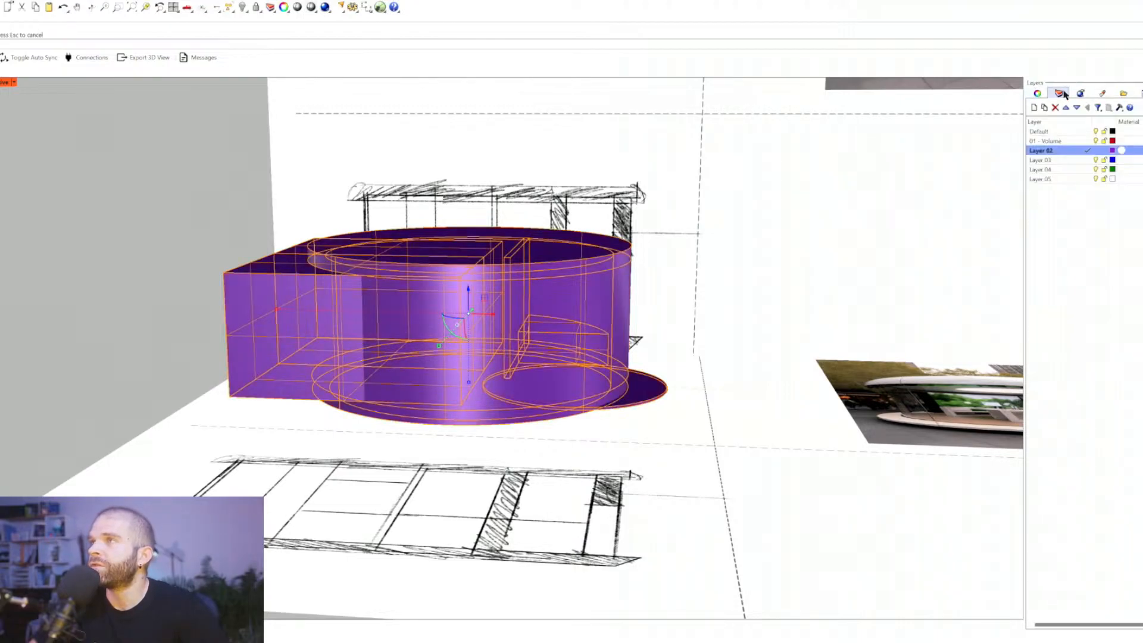
Step: Rename Layer 02 as "02 - Schematic" and turn off the 01 - Volume and Default layers
click(1041, 151)
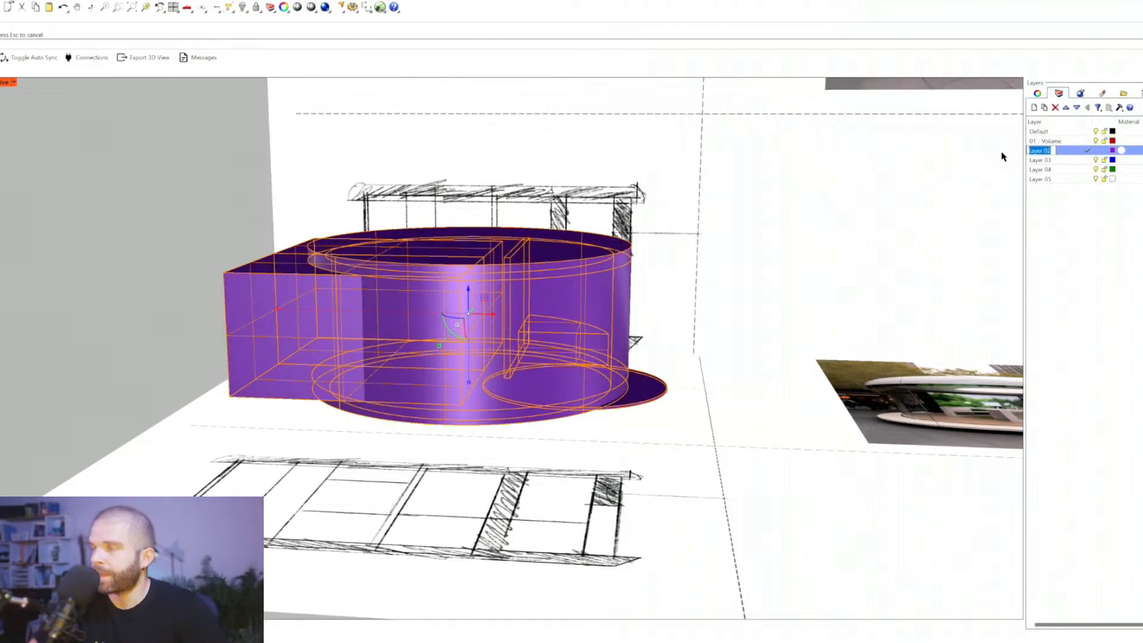
text(02 - D)
key(Caps_Lock)
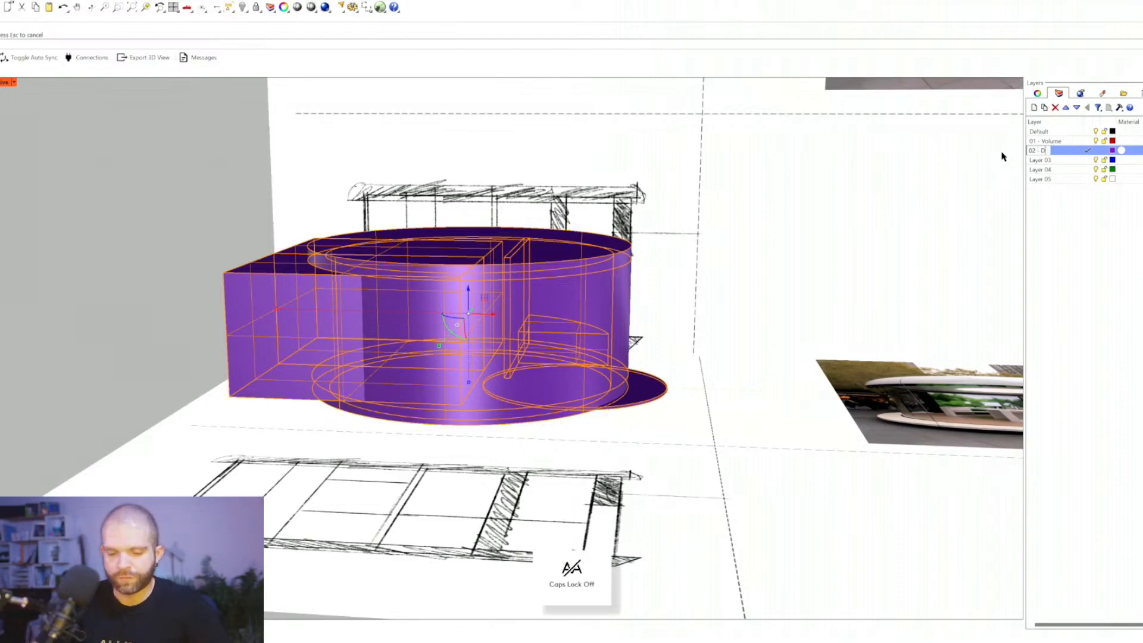
key(Return)
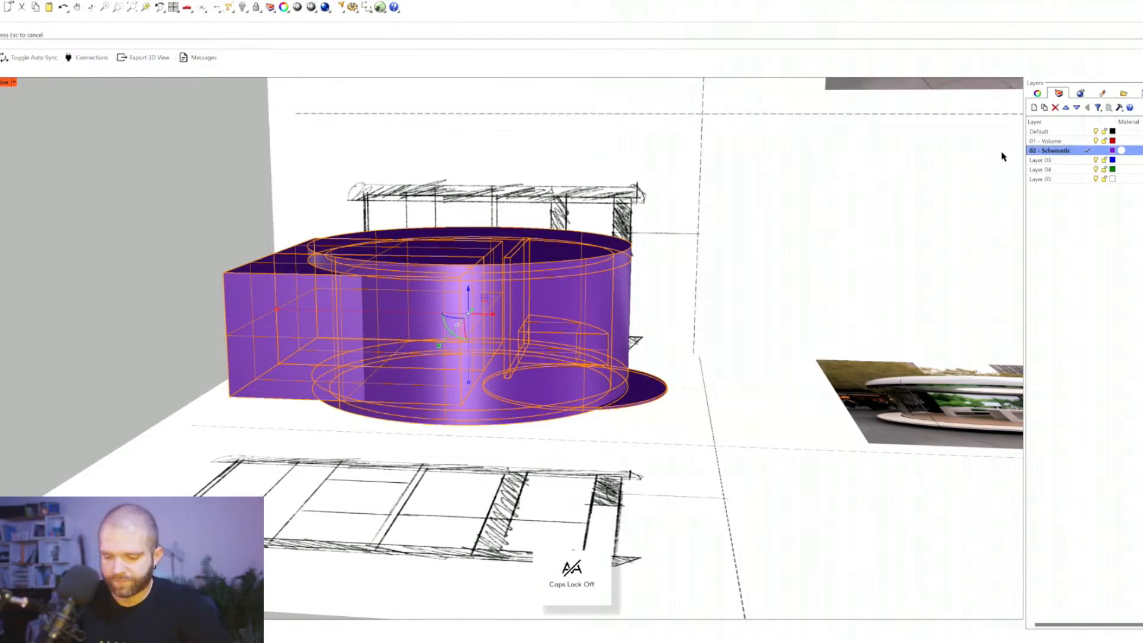
click(1097, 142)
click(1096, 141)
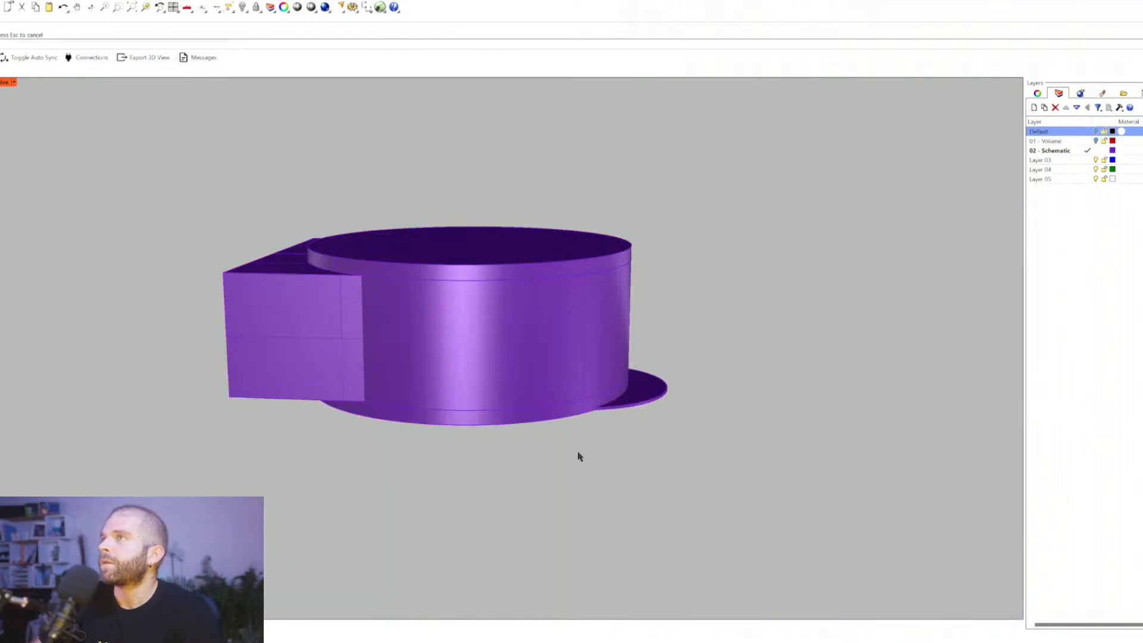
Step: Try a Boolean union of the outer and inner wall cylinders, removing the large front-opening box from the selection
right_drag(579, 456, 459, 405)
text(i)
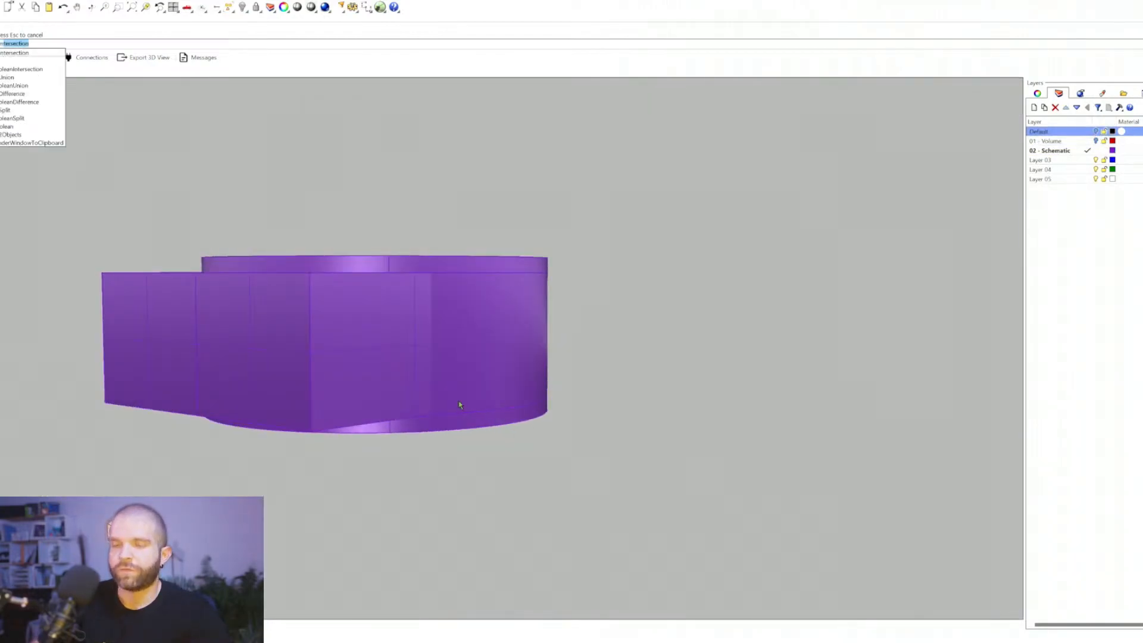
key(BackSpace)
key(BackSpace)
key(BackSpace)
text(u)
key(Return)
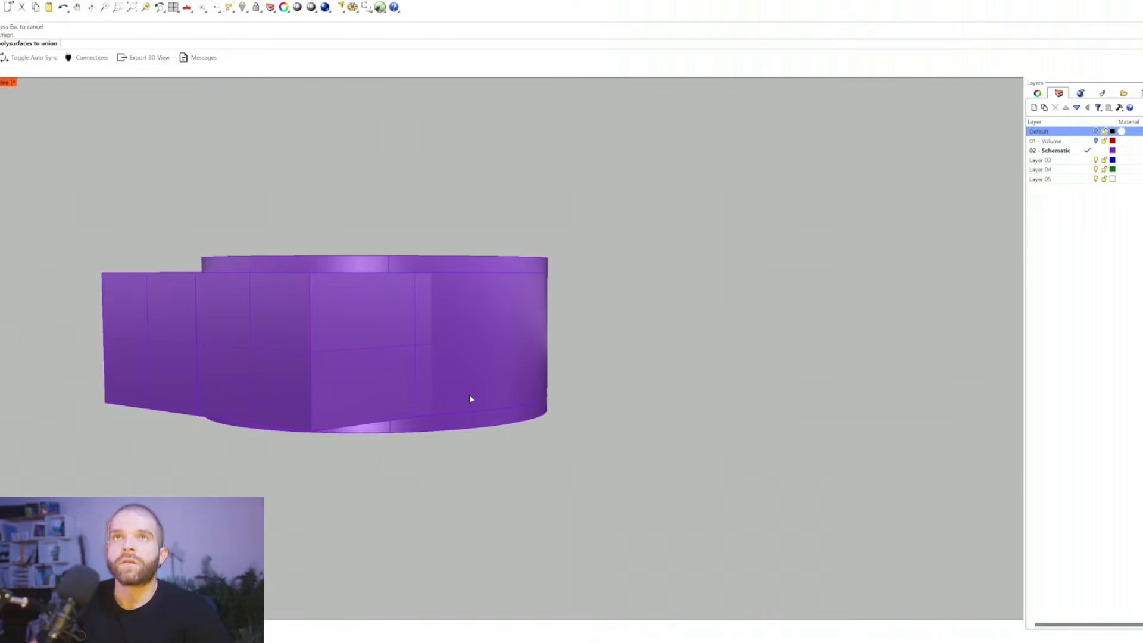
drag(578, 332, 496, 323)
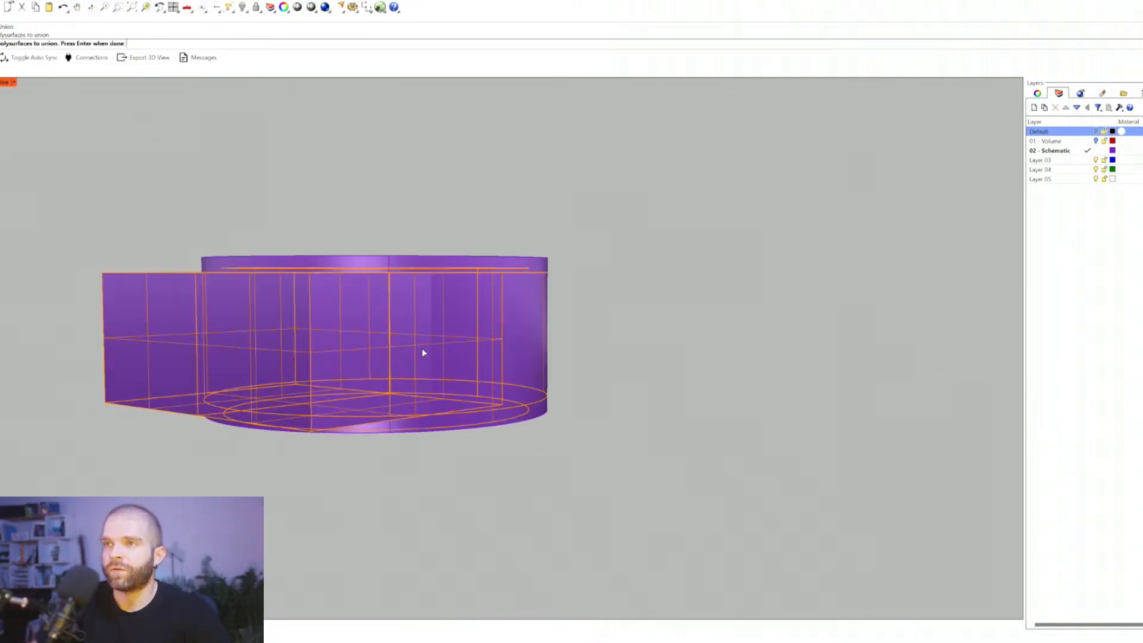
right_drag(421, 349, 406, 351)
ctrl+drag(123, 467, 56, 345)
right_drag(361, 400, 282, 352)
key(Return)
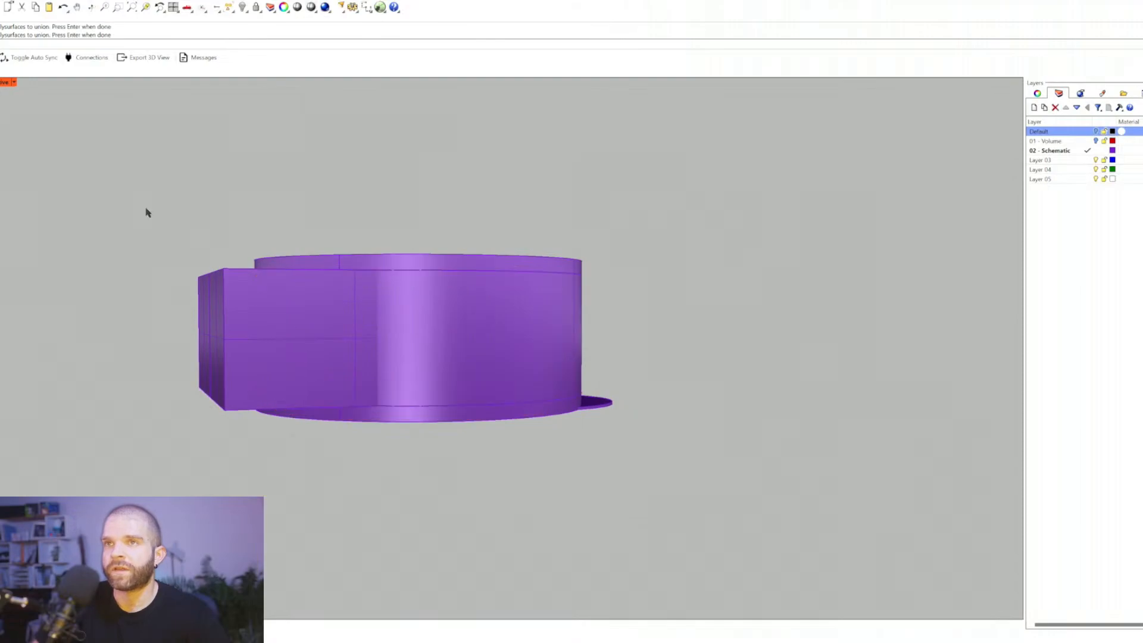
Step: Display the perspective view in wireframe and examine the wall cylinders between the floor and roof discs
click(13, 83)
click(19, 119)
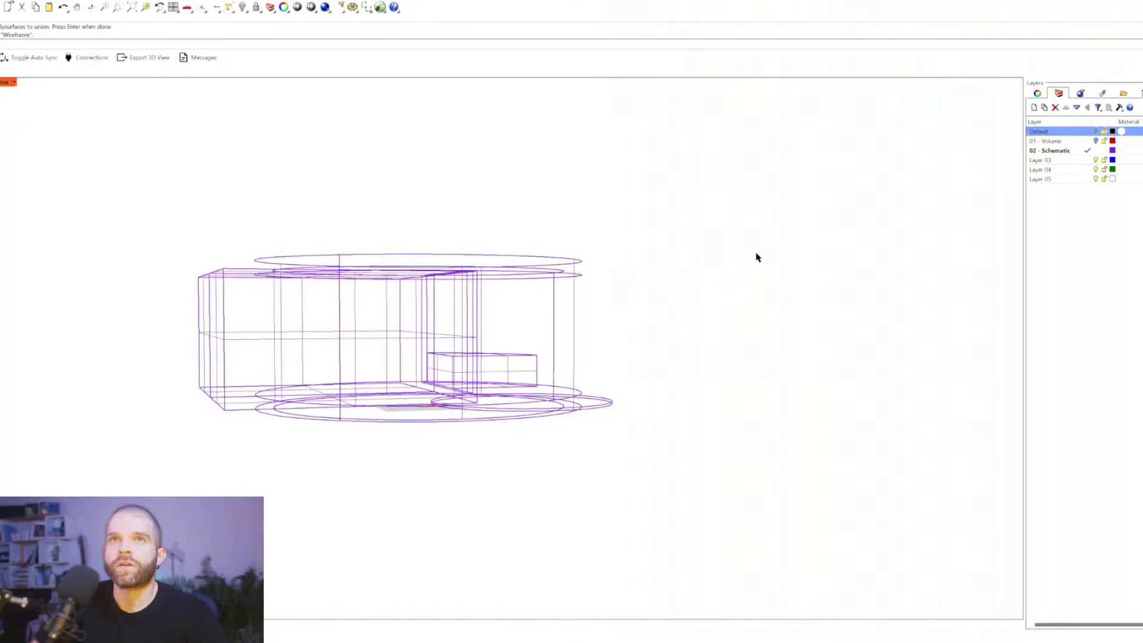
right_drag(413, 372, 486, 350)
right_drag(591, 333, 617, 327)
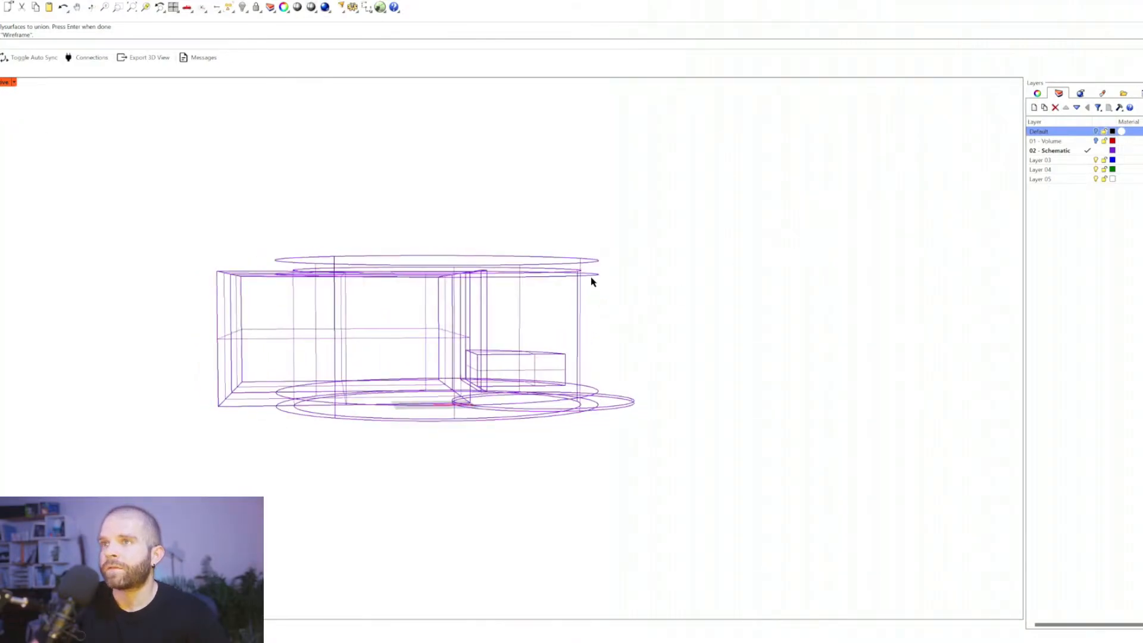
click(590, 280)
click(611, 309)
key(Escape)
Step: Scale the inner wall cylinder vertically so that its base meets the top face of the floor disc
right_drag(546, 316, 564, 332)
click(549, 313)
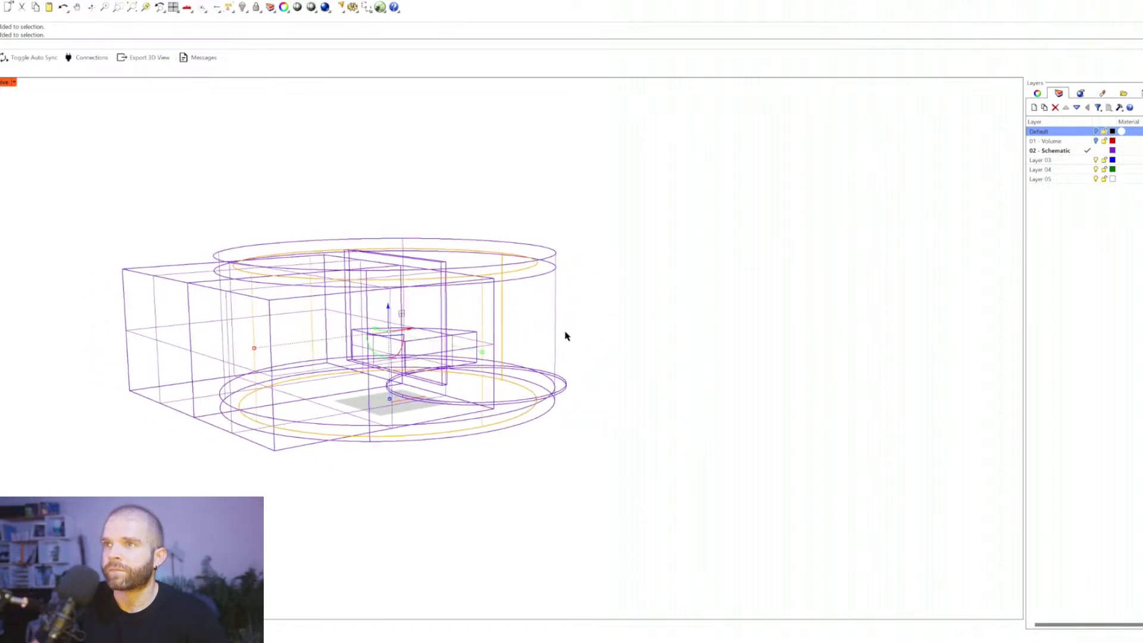
text(scale)
key(Return)
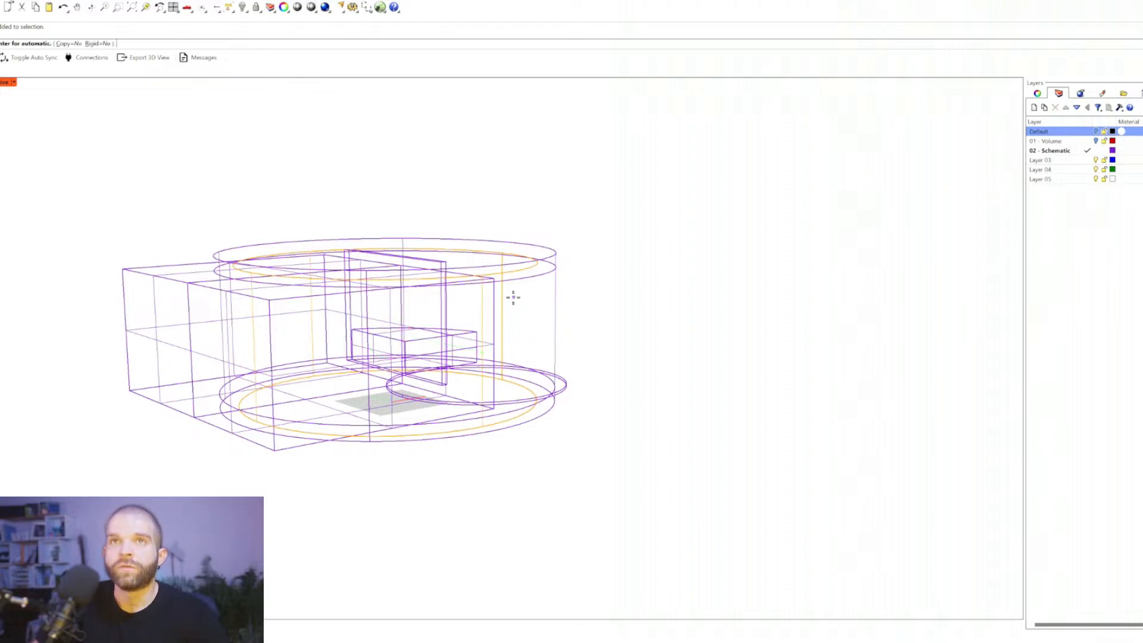
right_drag(513, 297, 505, 286)
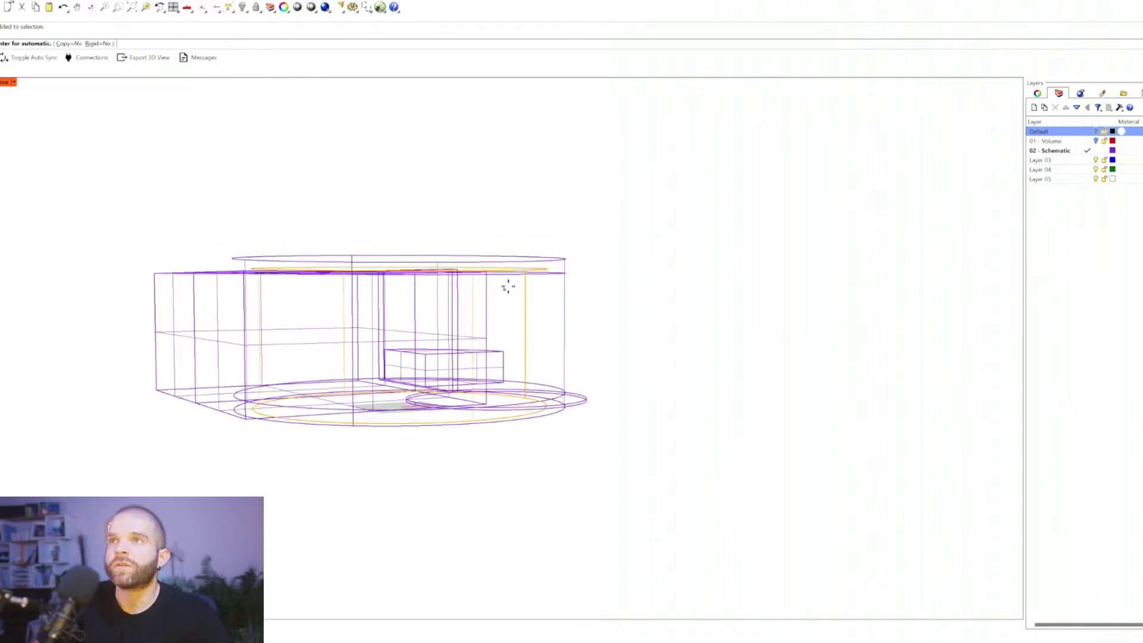
click(475, 266)
click(494, 426)
right_drag(493, 426, 539, 405)
click(539, 403)
Step: Scale the inner wall cylinder vertically from its base so that its top meets the underside of the roof disc
right_click(531, 391)
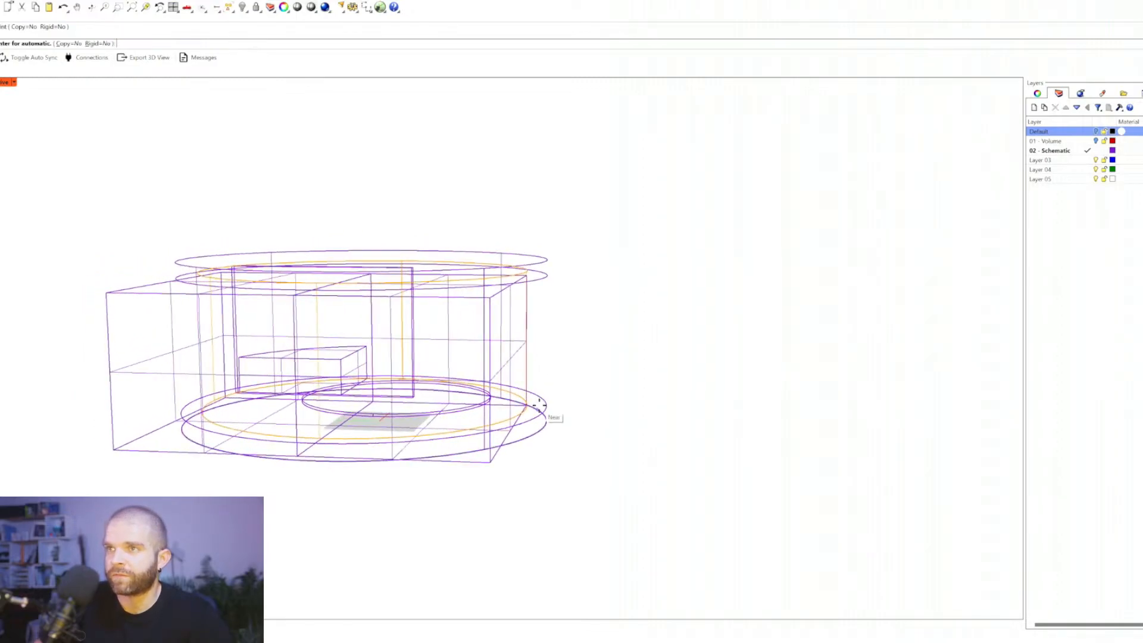
scroll(539, 405, up, 5)
click(510, 409)
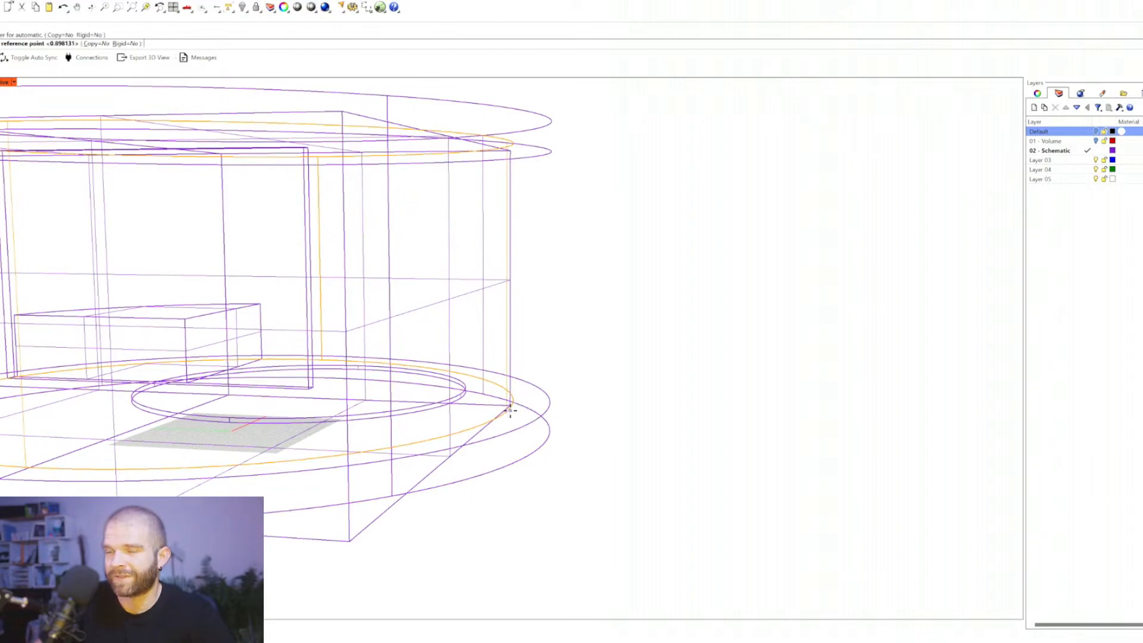
right_drag(490, 220, 534, 154)
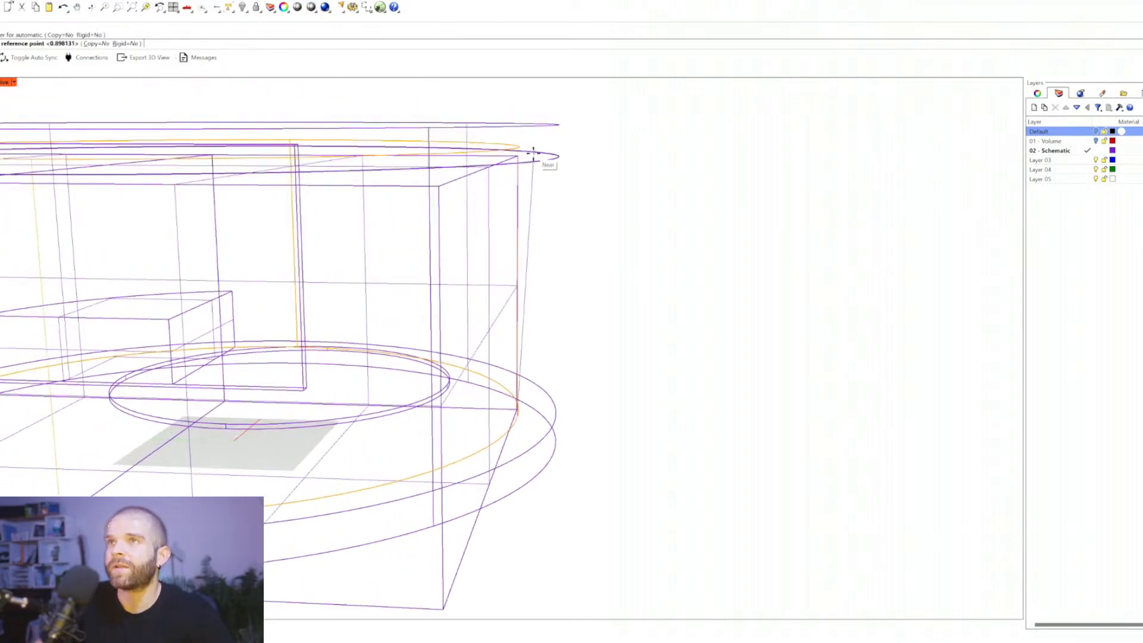
click(533, 153)
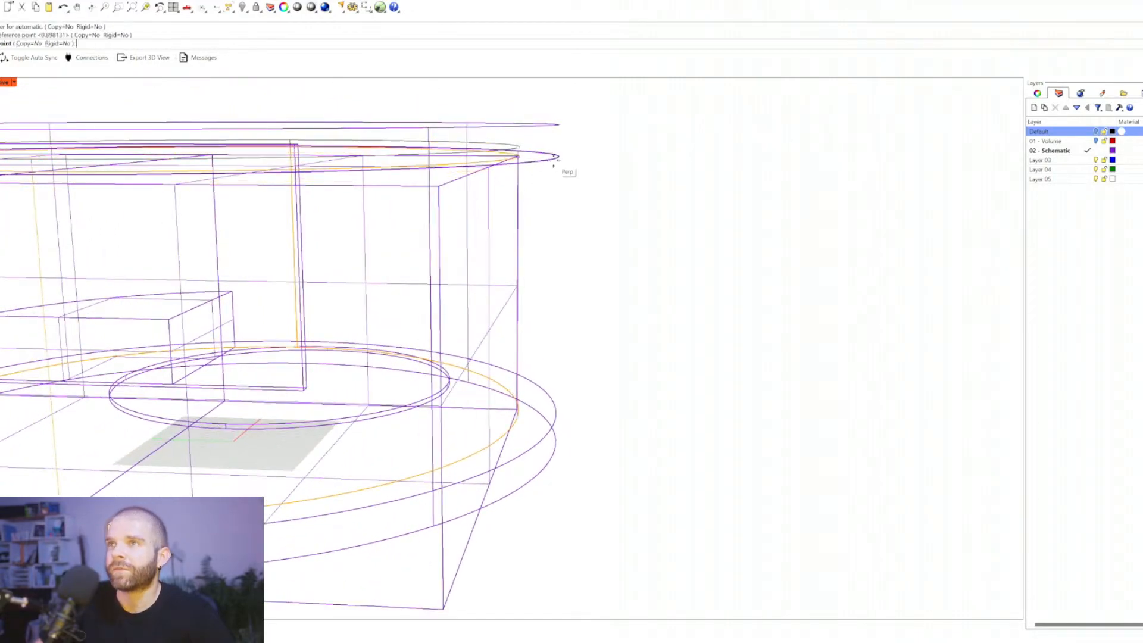
click(554, 160)
right_drag(565, 262, 547, 253)
click(570, 340)
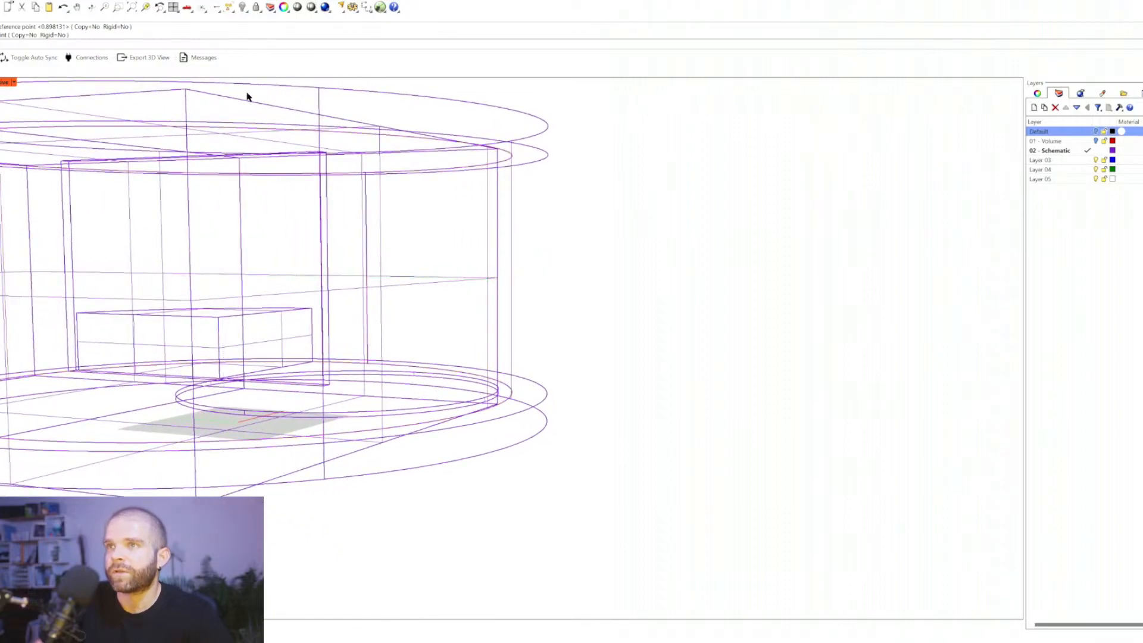
Step: Display the perspective view in Ghosted mode and select the outer and inner wall cylinders
click(13, 83)
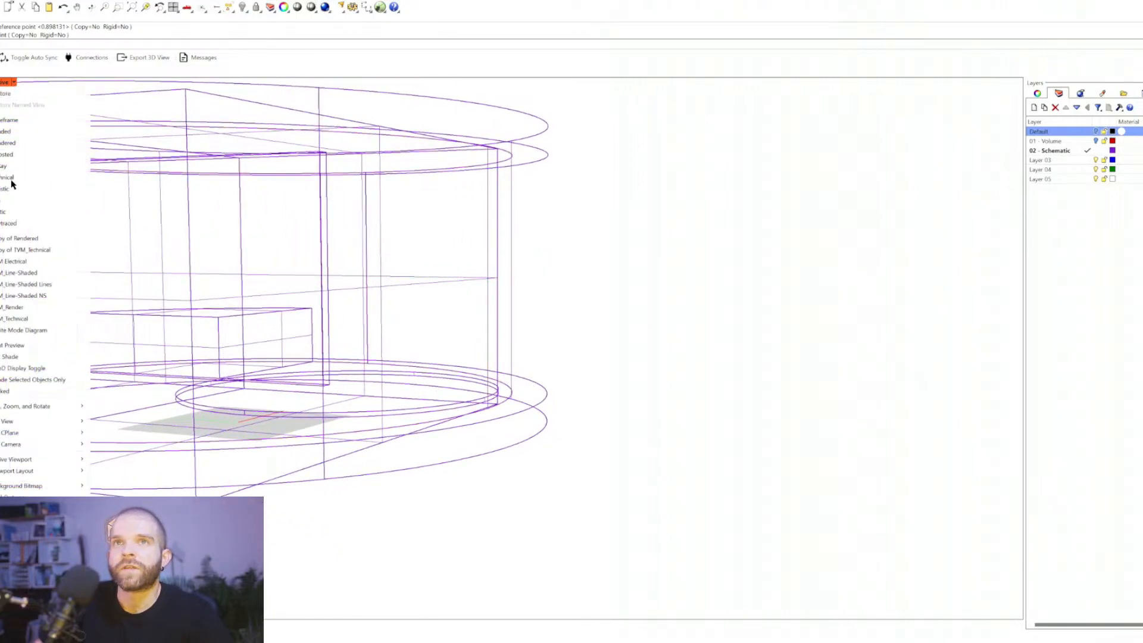
click(18, 155)
click(518, 285)
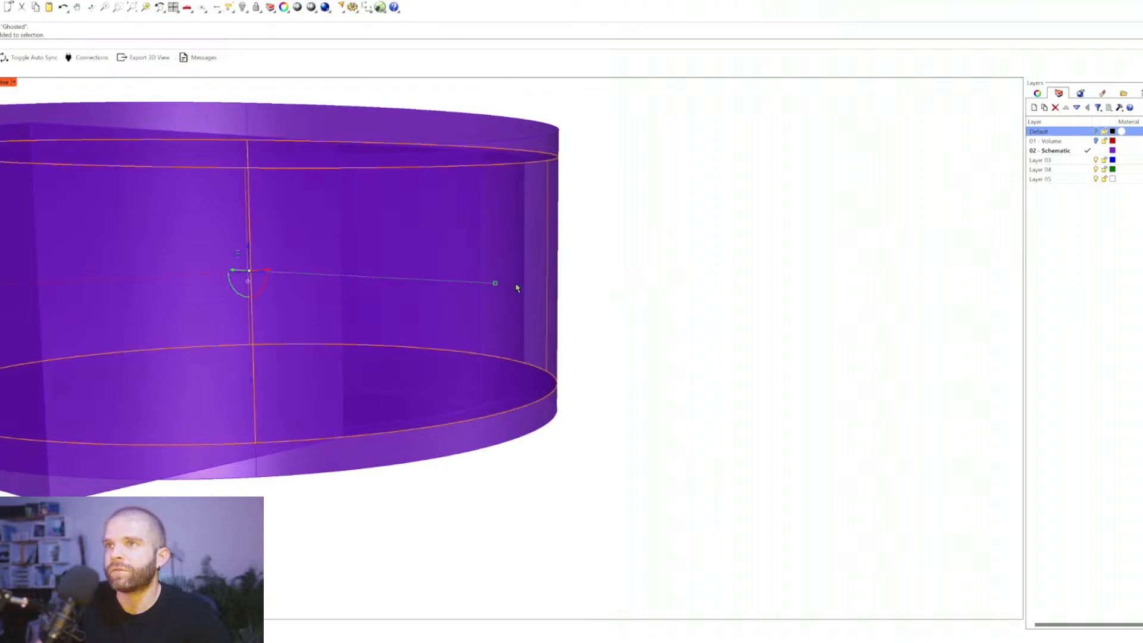
drag(587, 273, 515, 237)
right_drag(549, 254, 524, 253)
Step: Try a Boolean union of the two selected wall cylinders, check the resulting solid, and undo it
text(boolunion)
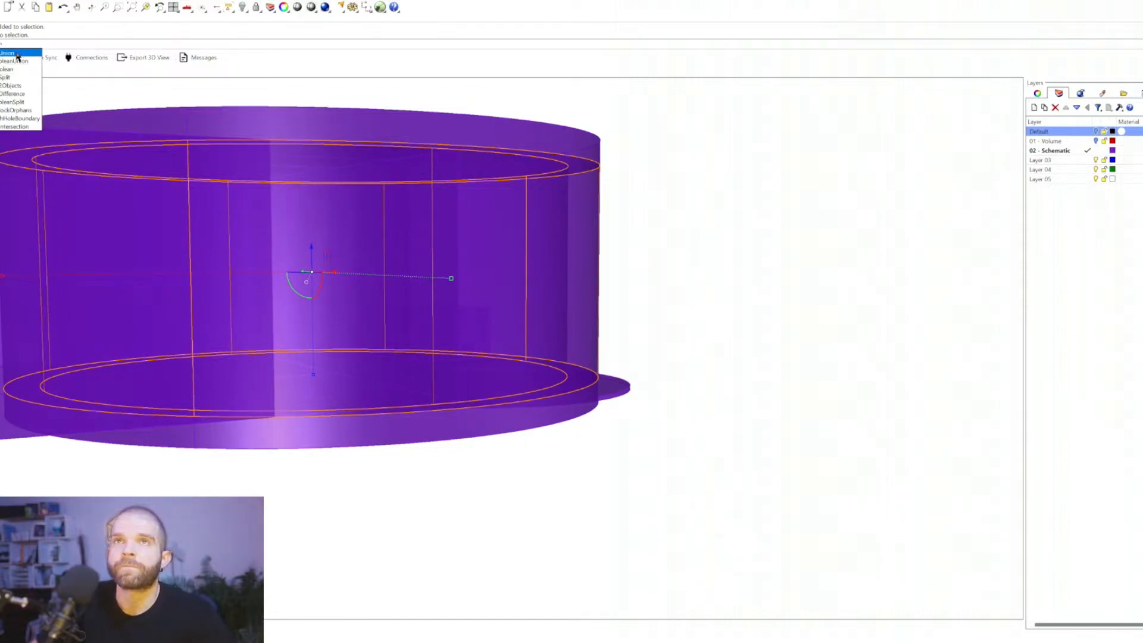
key(Return)
drag(741, 329, 558, 261)
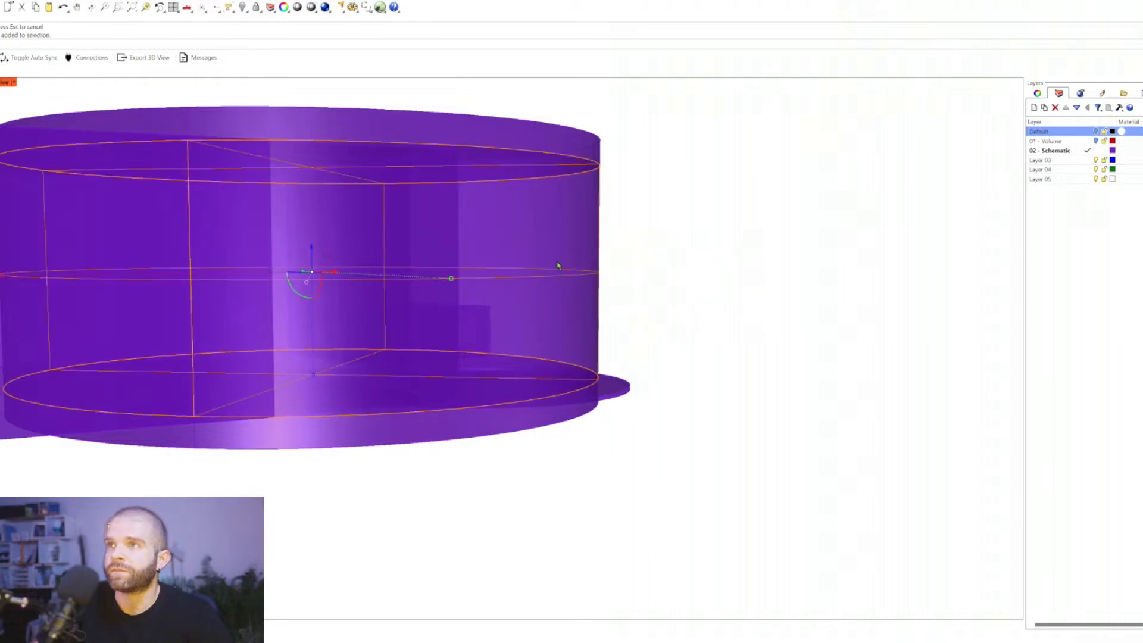
drag(673, 298, 560, 262)
click(607, 261)
key(ctrl+z)
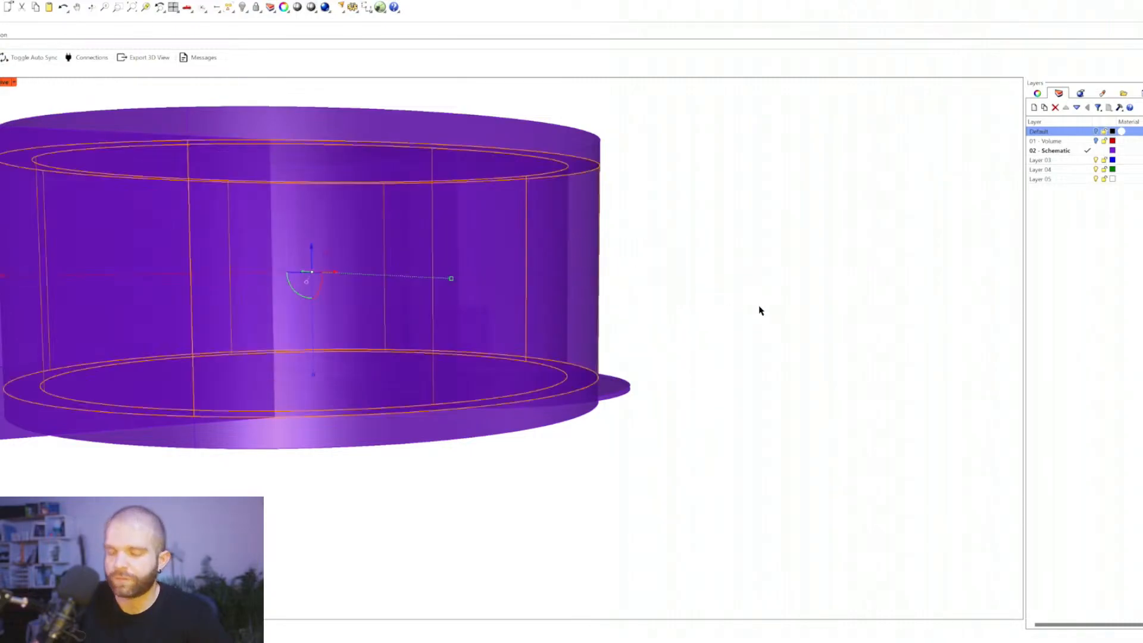
Step: Try to adjust the height of the inner wall cylinder slightly from its base
click(650, 322)
click(566, 384)
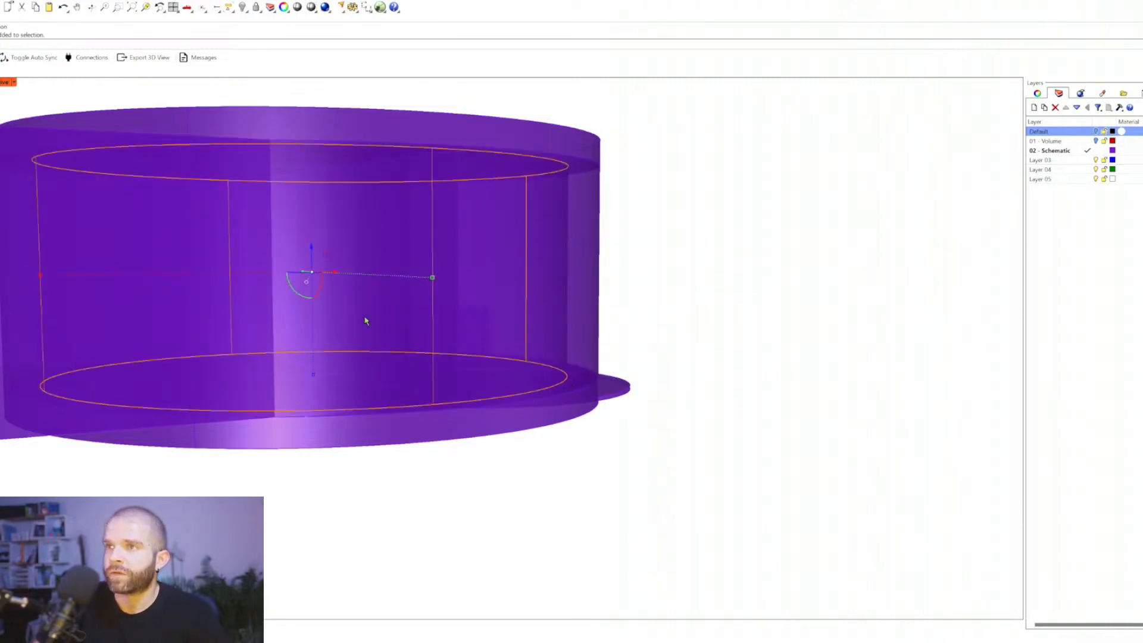
drag(308, 377, 312, 362)
click(925, 288)
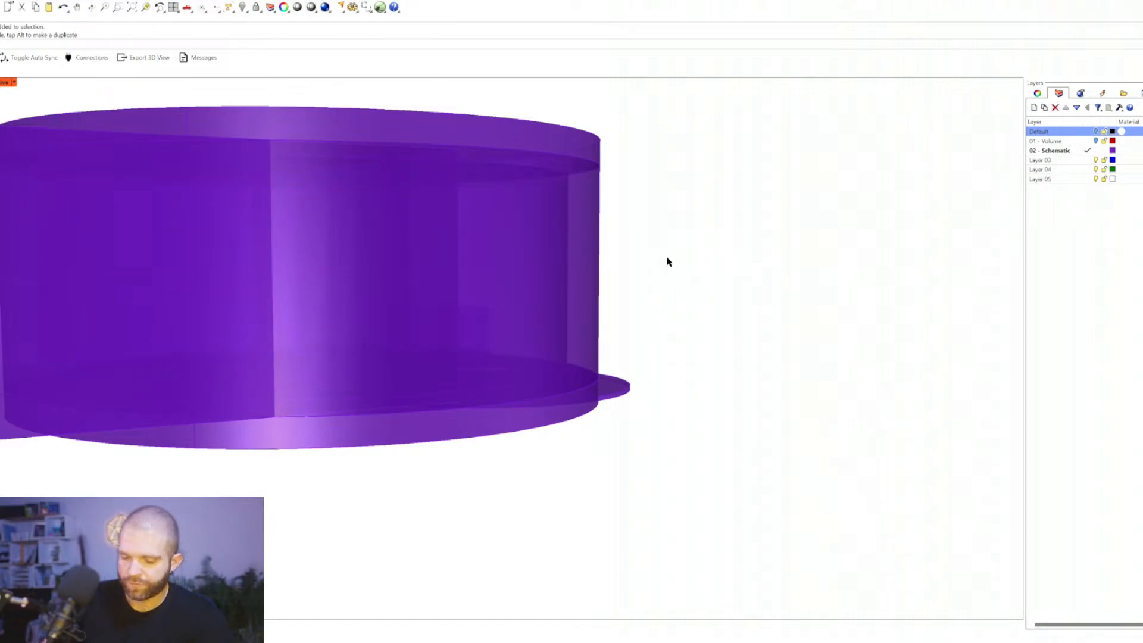
text(boo)
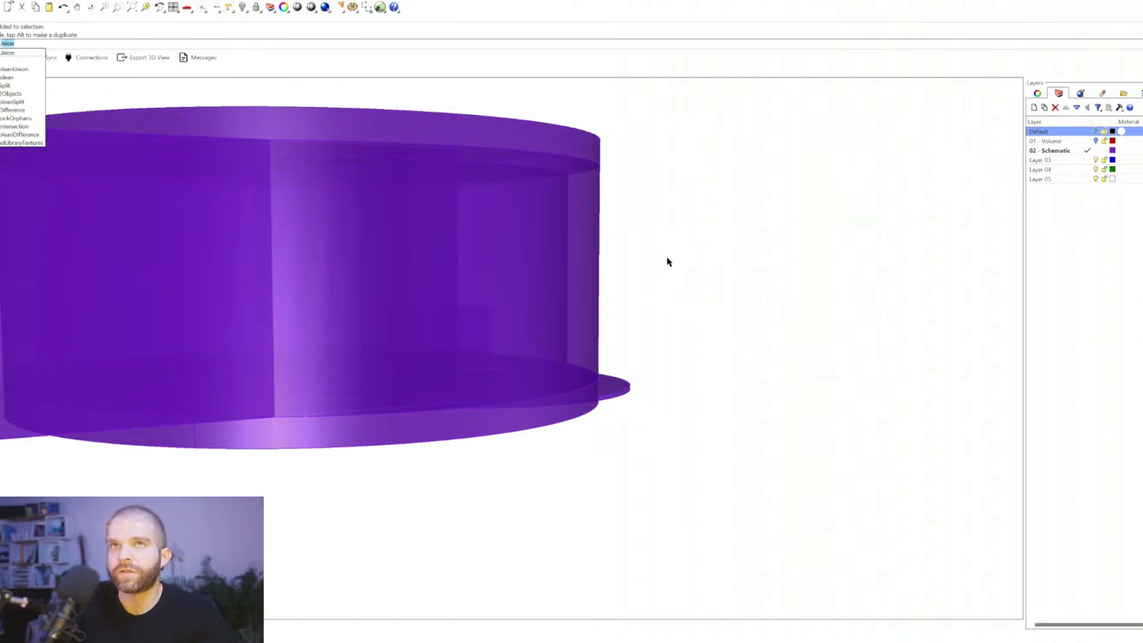
text(l)
key(Return)
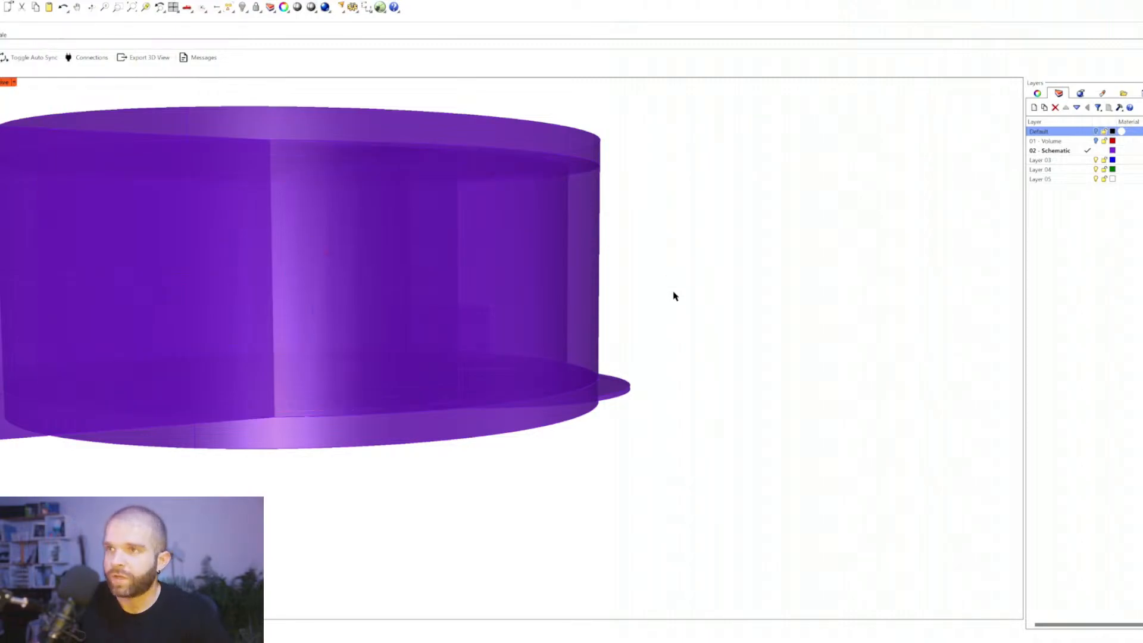
Step: Subtract the inner wall cylinder from the outer wall cylinder with a Boolean difference to form a hollow wall ring
text(boo)
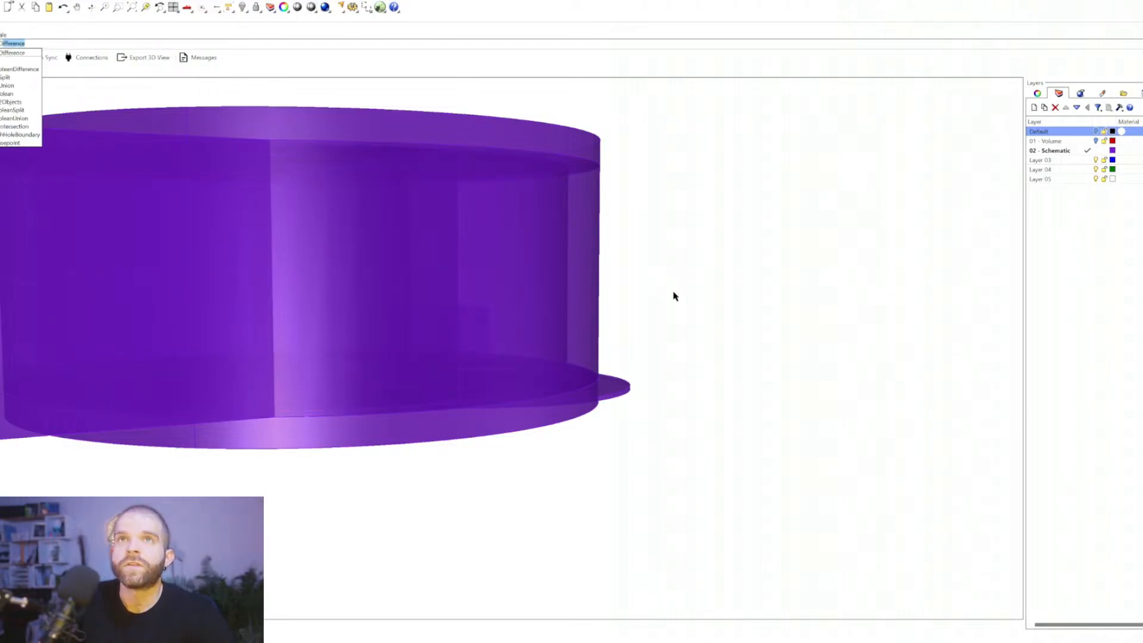
key(Return)
click(599, 265)
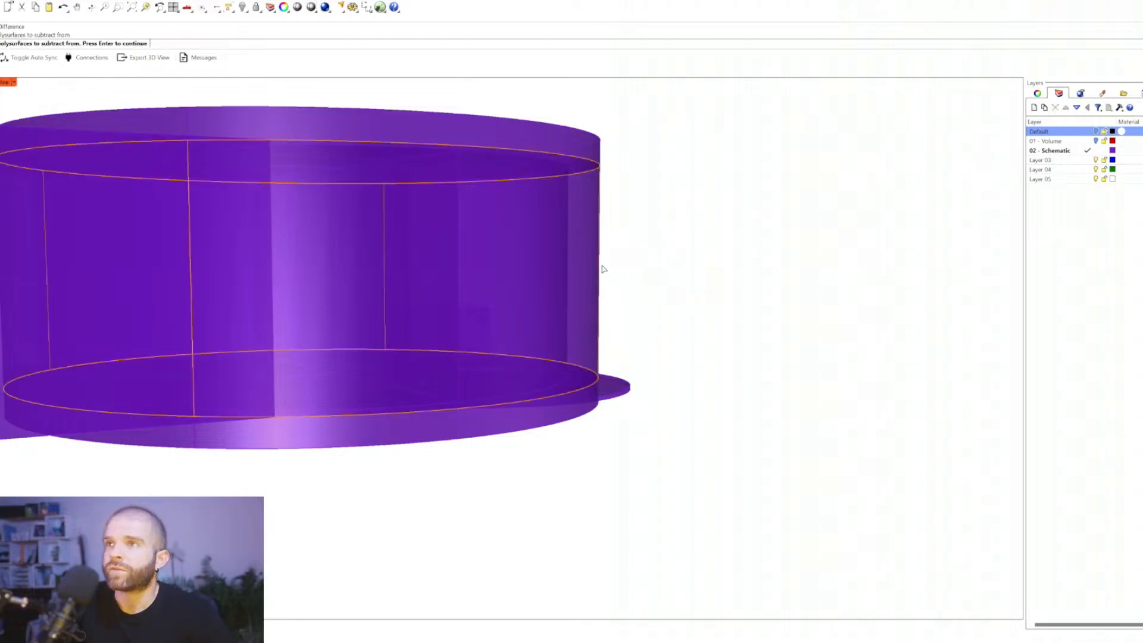
key(Return)
click(562, 283)
key(Return)
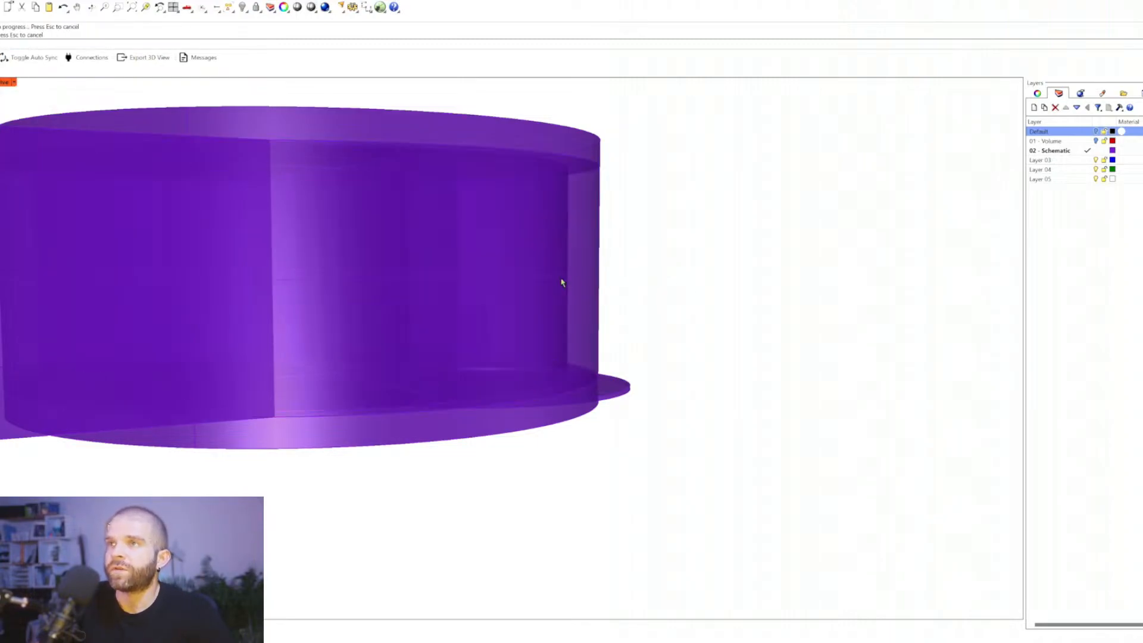
Step: Move the hollow wall ring aside to inspect it, and undo the move
click(562, 282)
right_drag(468, 292, 347, 309)
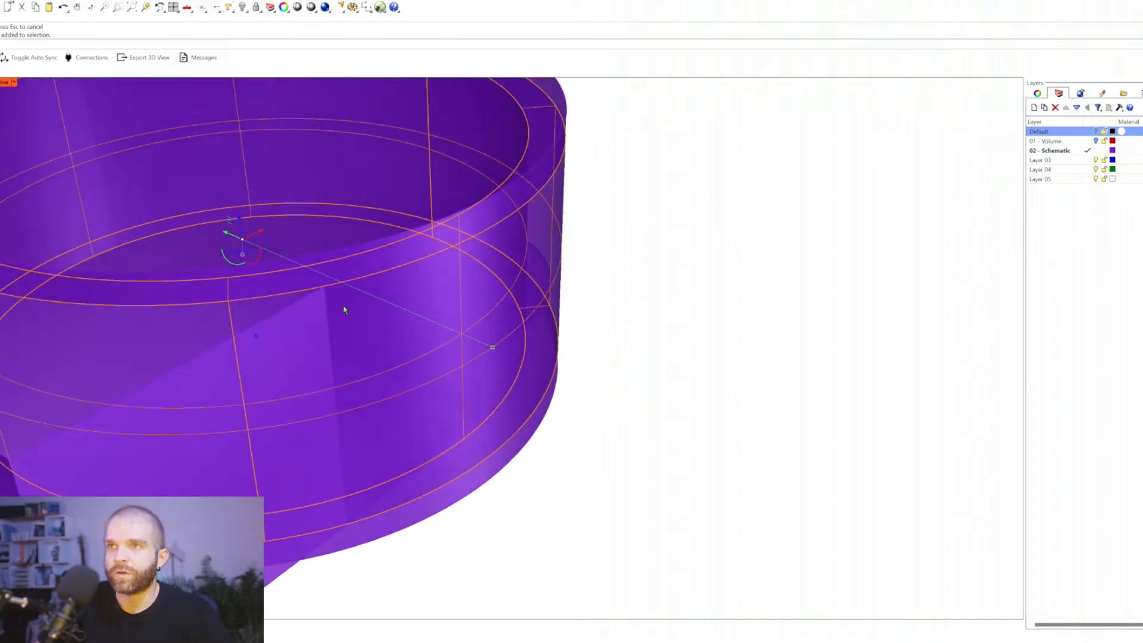
scroll(347, 309, down, 5)
drag(272, 260, 579, 412)
key(Escape)
right_drag(708, 345, 747, 344)
scroll(746, 344, down, 3)
right_drag(626, 346, 569, 342)
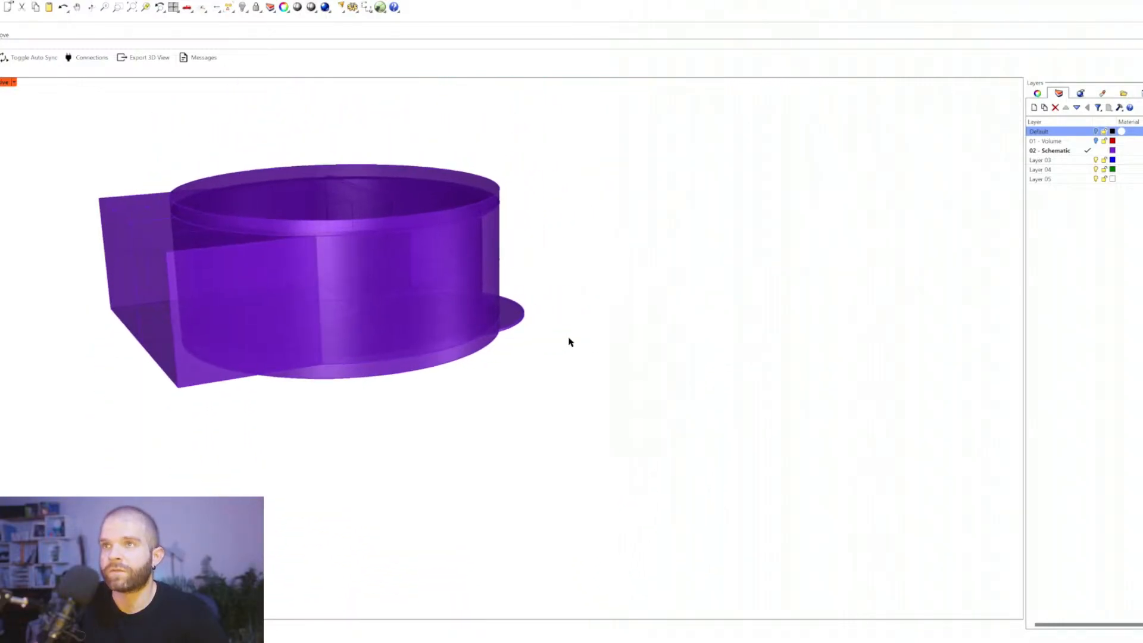
right_drag(414, 309, 596, 395)
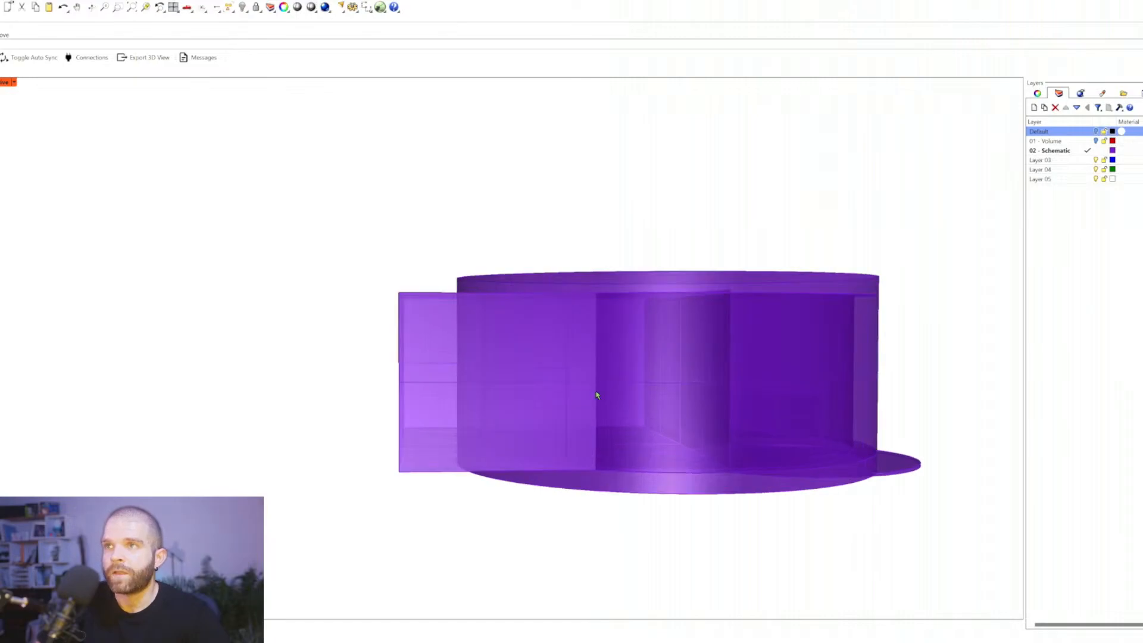
Step: Subtract the large front-opening box from the wall ring with a Boolean difference, using DeleteInput=No
text(boo)
key(Return)
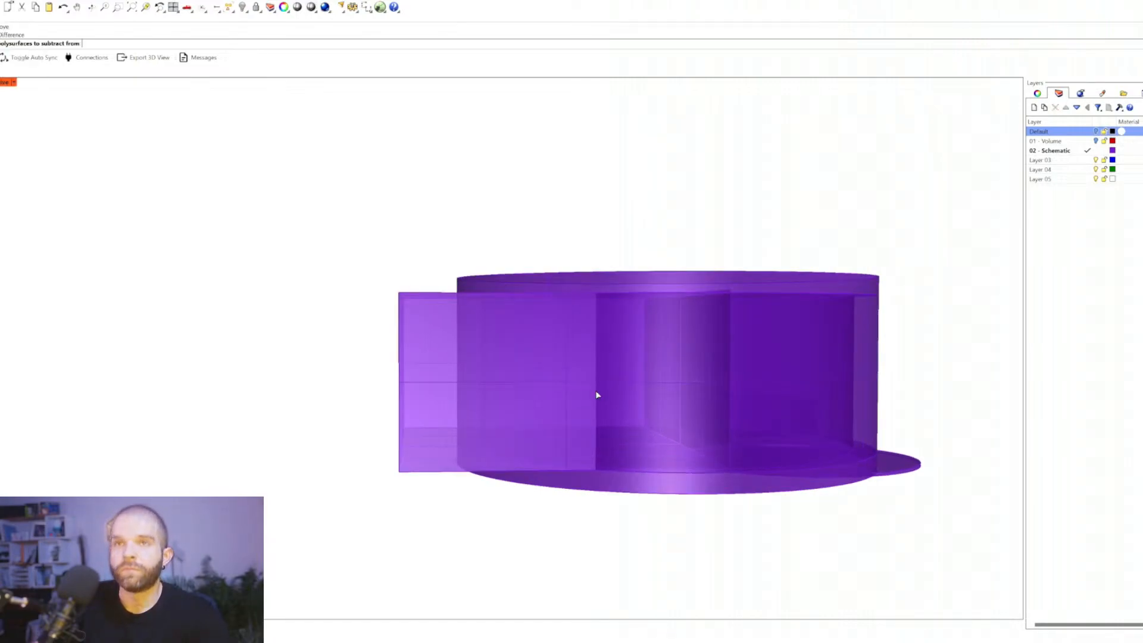
click(660, 377)
right_drag(732, 362, 773, 373)
key(Return)
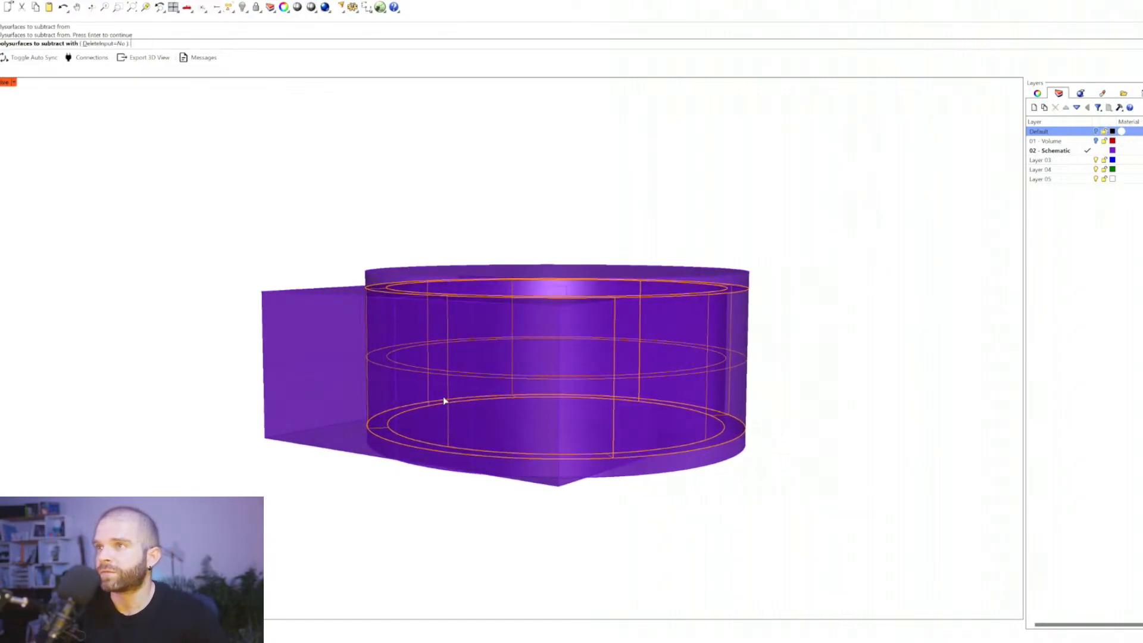
click(278, 330)
key(Escape)
Step: Delete the large front-opening box and the leftover uncut wall solid, keeping the wall with the opening
click(291, 396)
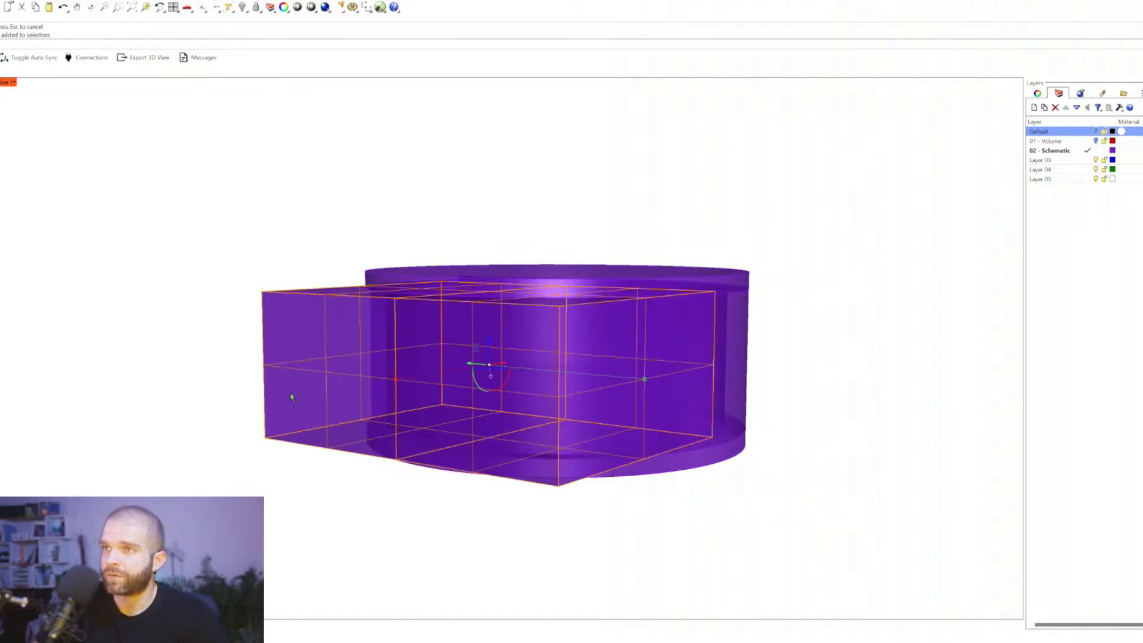
key(Delete)
right_drag(288, 396, 382, 408)
click(387, 405)
click(504, 434)
right_drag(505, 434, 518, 426)
key(Delete)
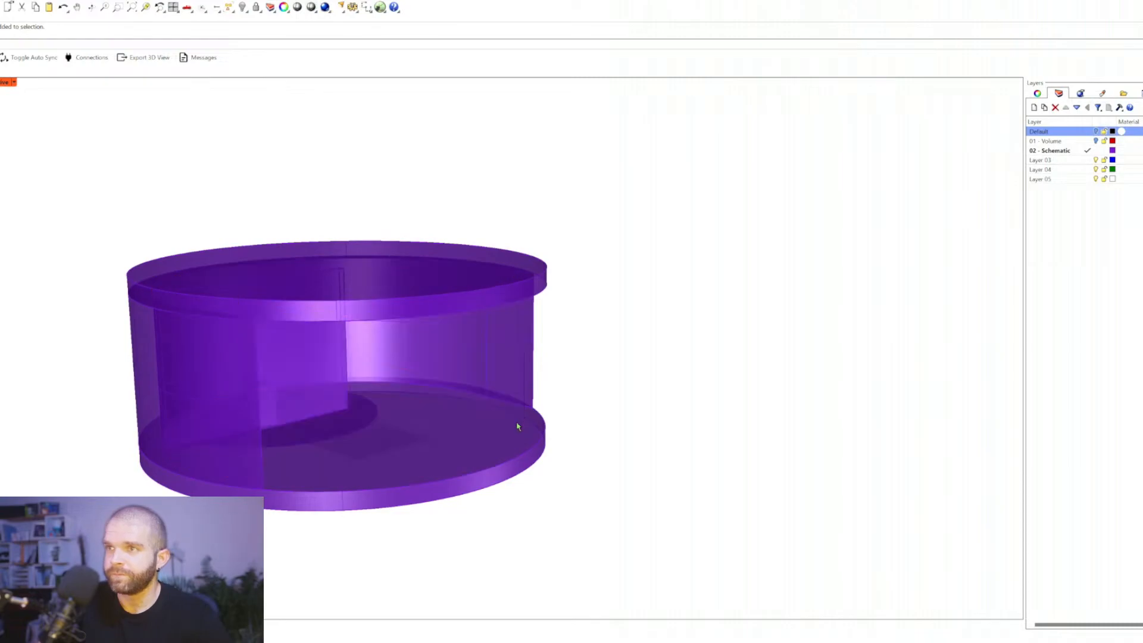
Step: Draw a solid box 2' long, 2' wide and 9' high with its base near the outer edge of the curved wall
right_drag(420, 411, 491, 409)
right_drag(584, 408, 539, 432)
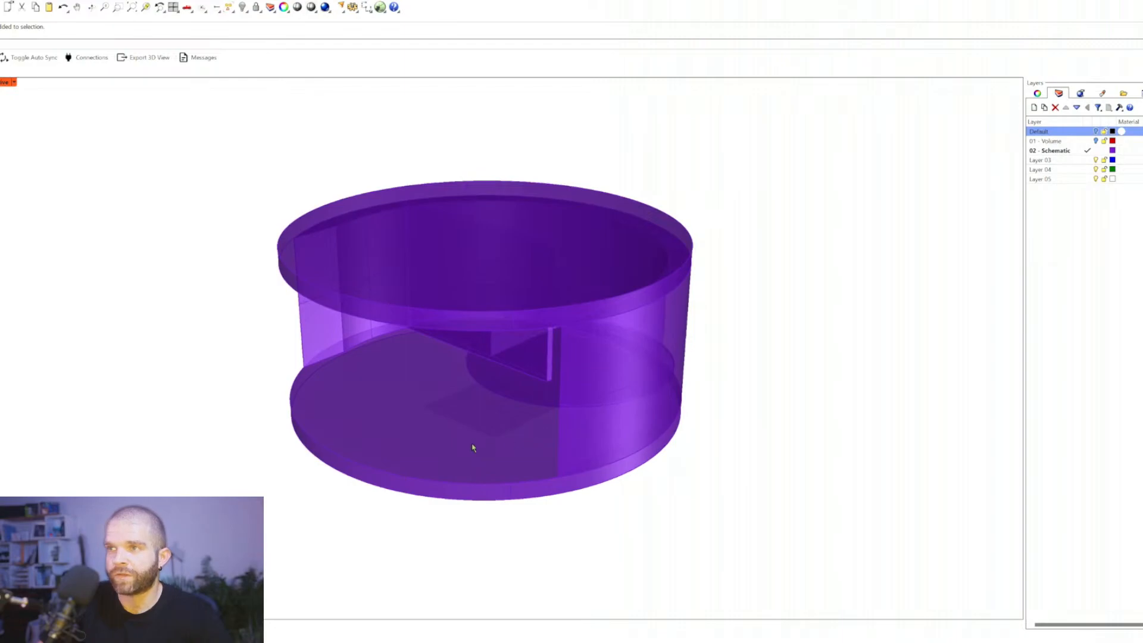
right_drag(472, 447, 405, 446)
right_drag(405, 446, 350, 418)
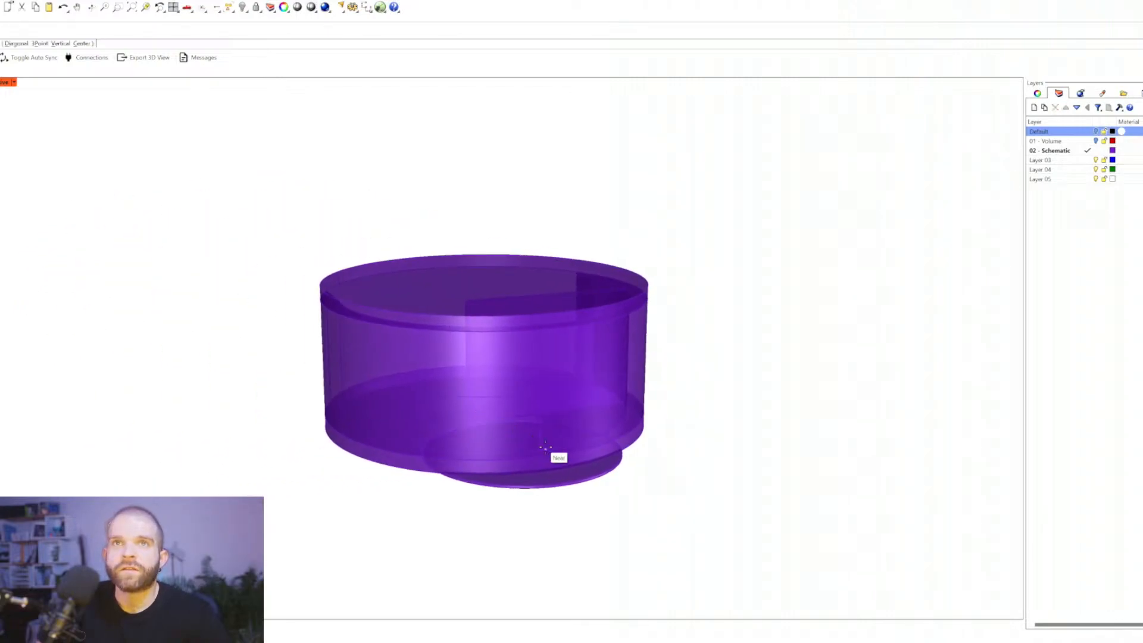
click(539, 449)
right_drag(598, 478, 609, 512)
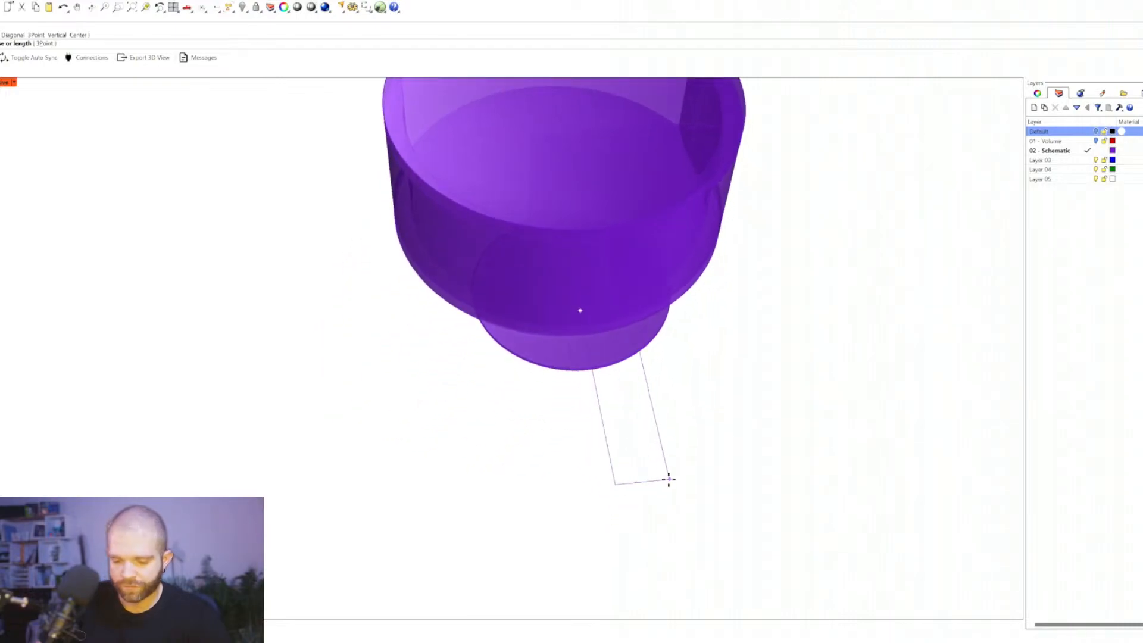
text(1.)
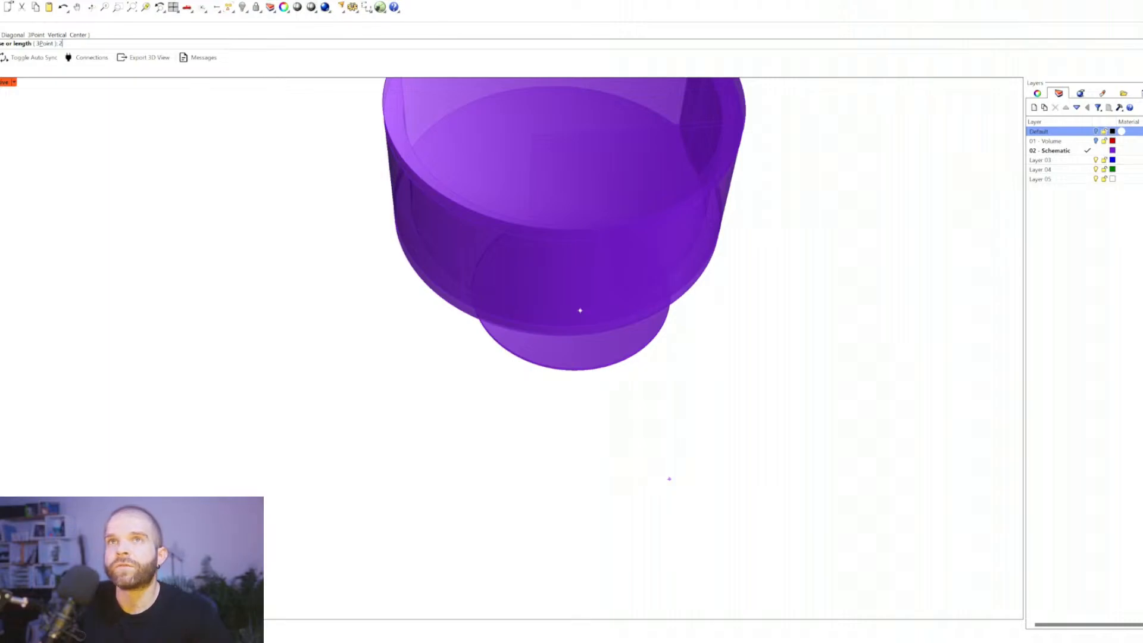
key(Return)
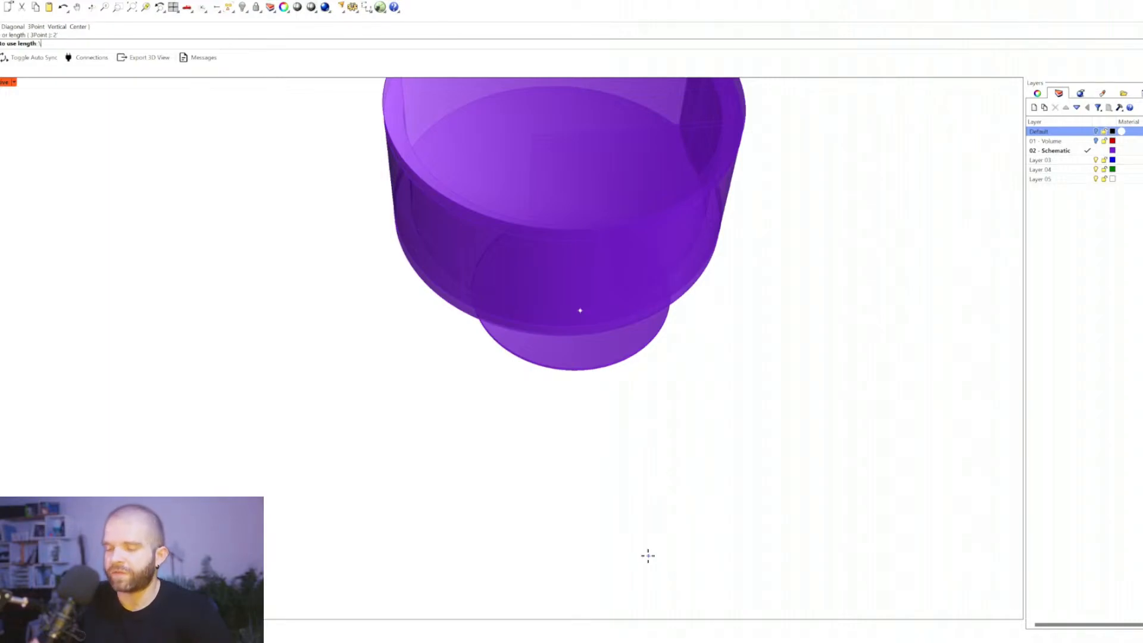
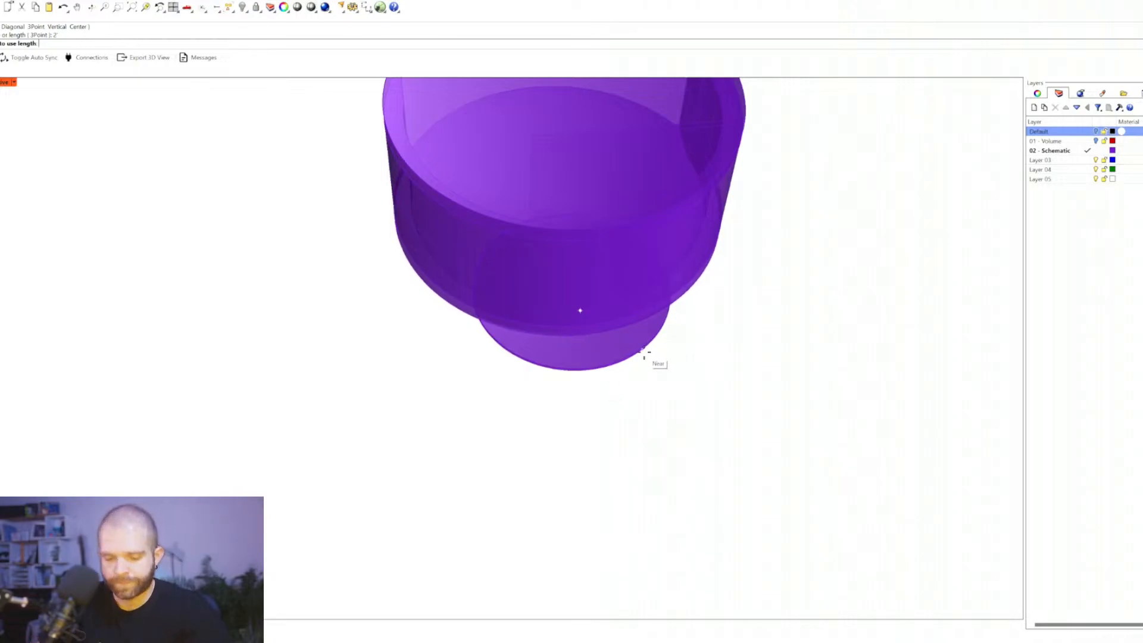
key(Return)
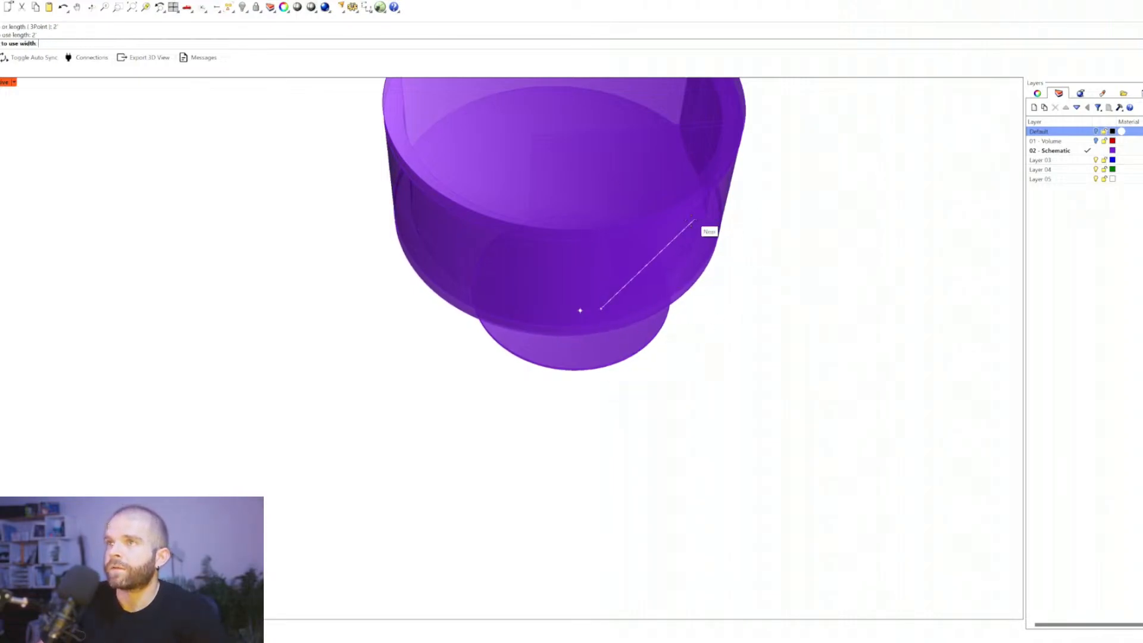
right_drag(633, 250, 643, 179)
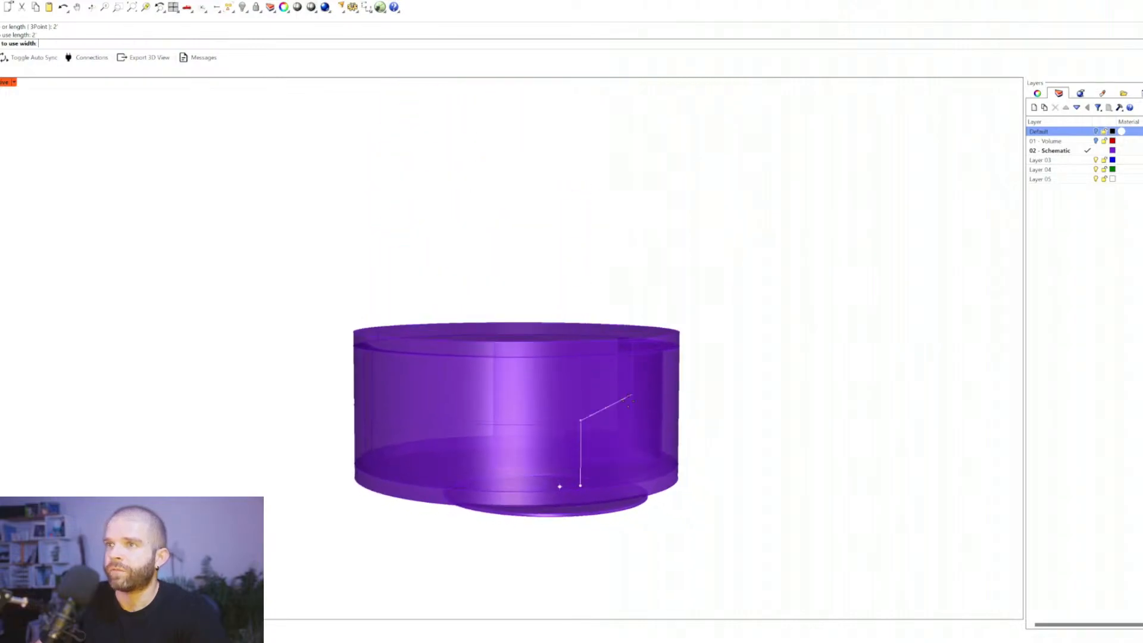
key(Return)
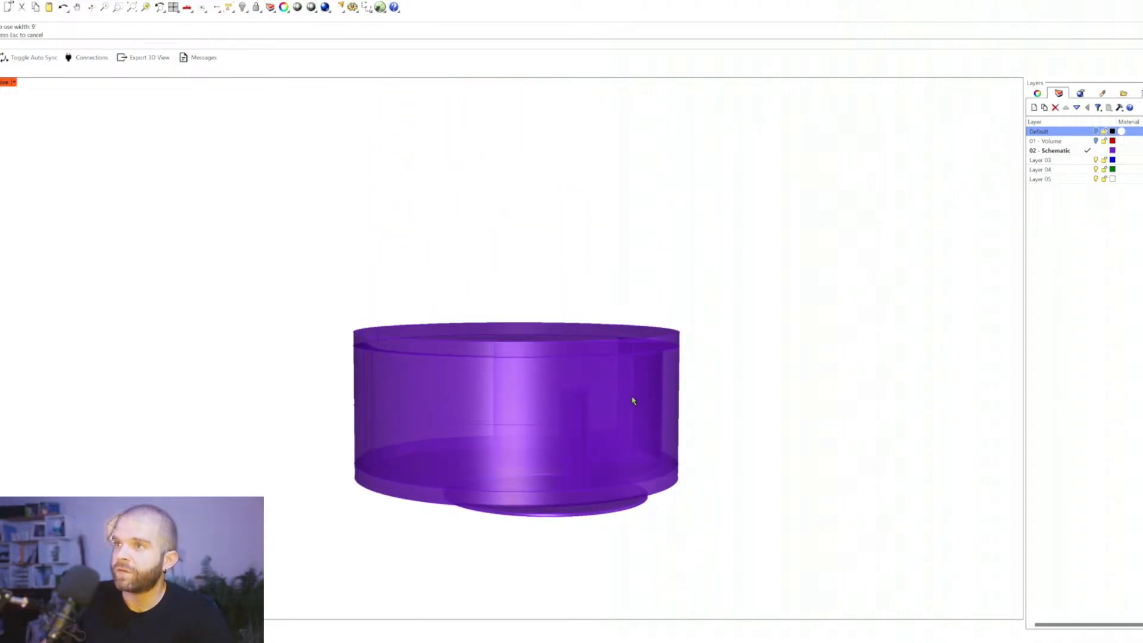
Step: Move the new tall box outward so it straddles the outer face of the curved wall
scroll(502, 520, up, 5)
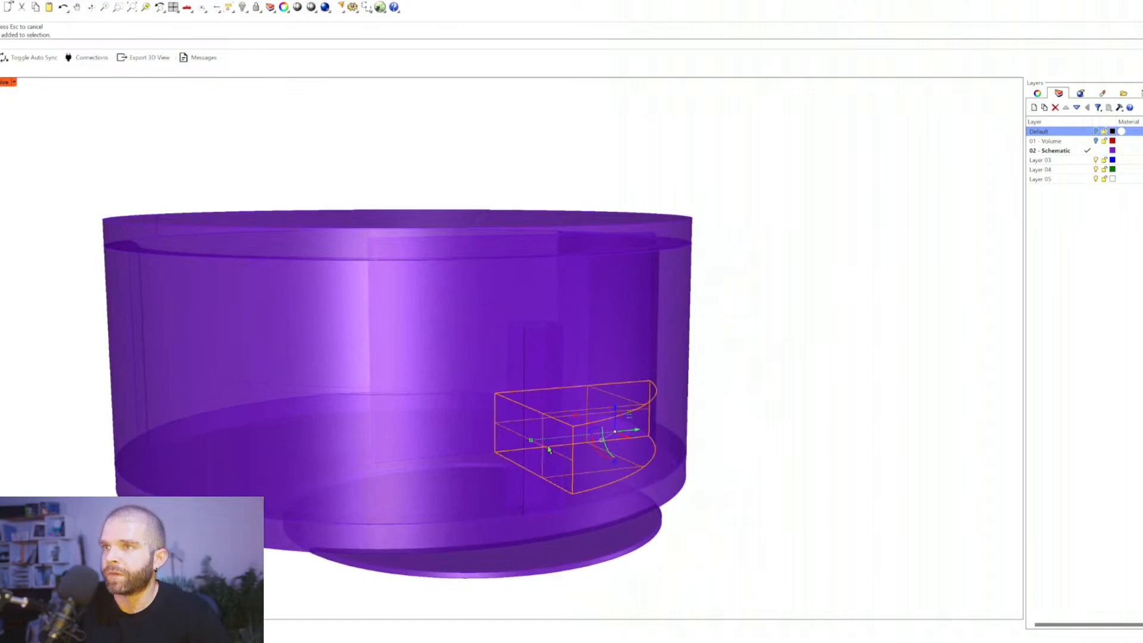
click(538, 506)
drag(542, 425, 552, 432)
key(Escape)
right_drag(589, 462, 596, 464)
scroll(689, 376, up, 5)
scroll(433, 334, down, 4)
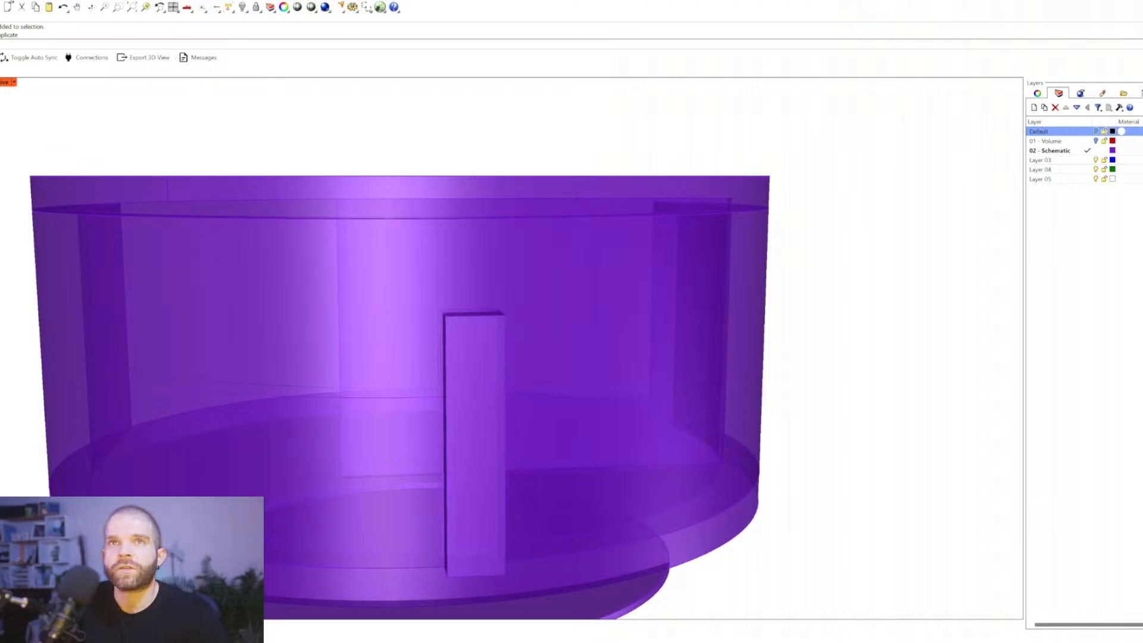
Step: Draw a horizontal solid cylinder centred on the tall box's top corner, with the box's width as radius, and slide it back through the wall
click(1, 173)
click(5, 178)
click(451, 317)
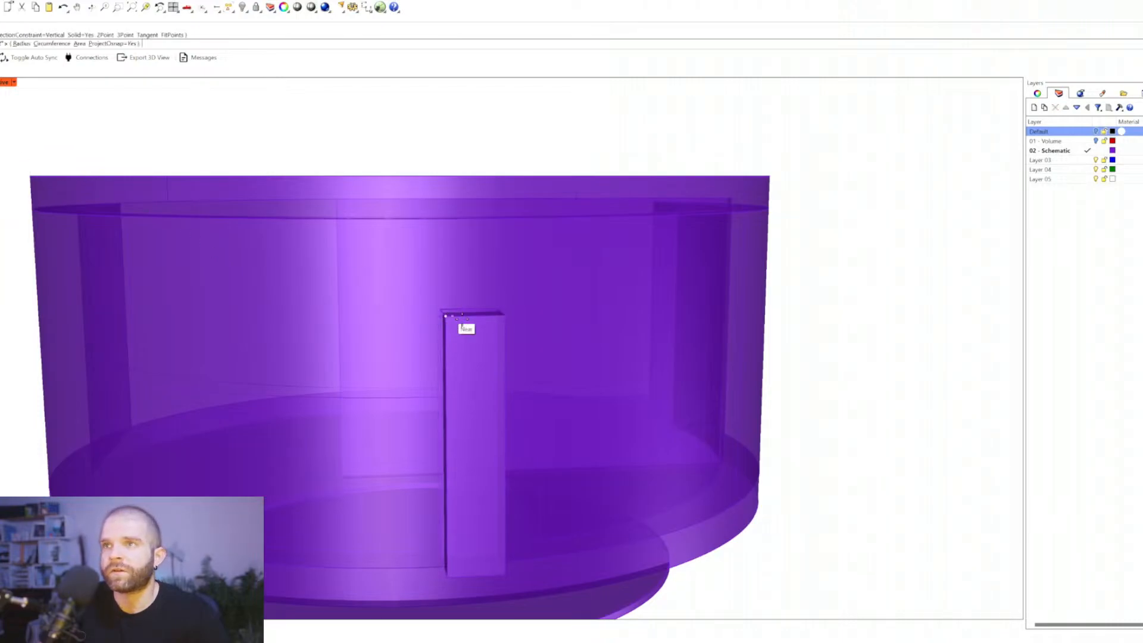
double_click(2, 83)
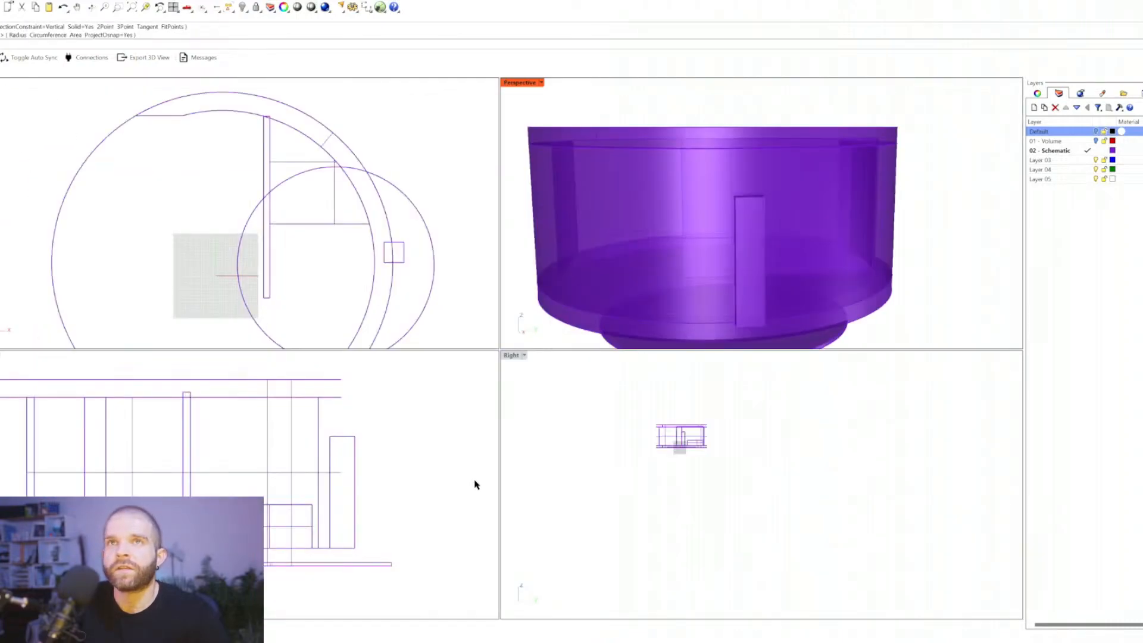
scroll(666, 432, up, 10)
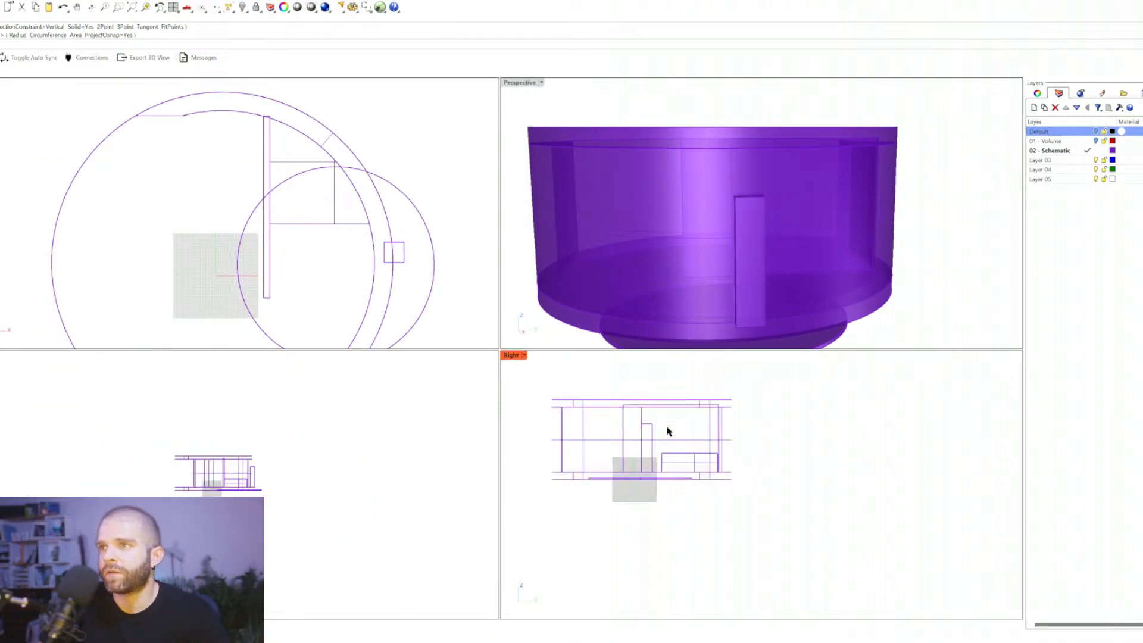
click(621, 400)
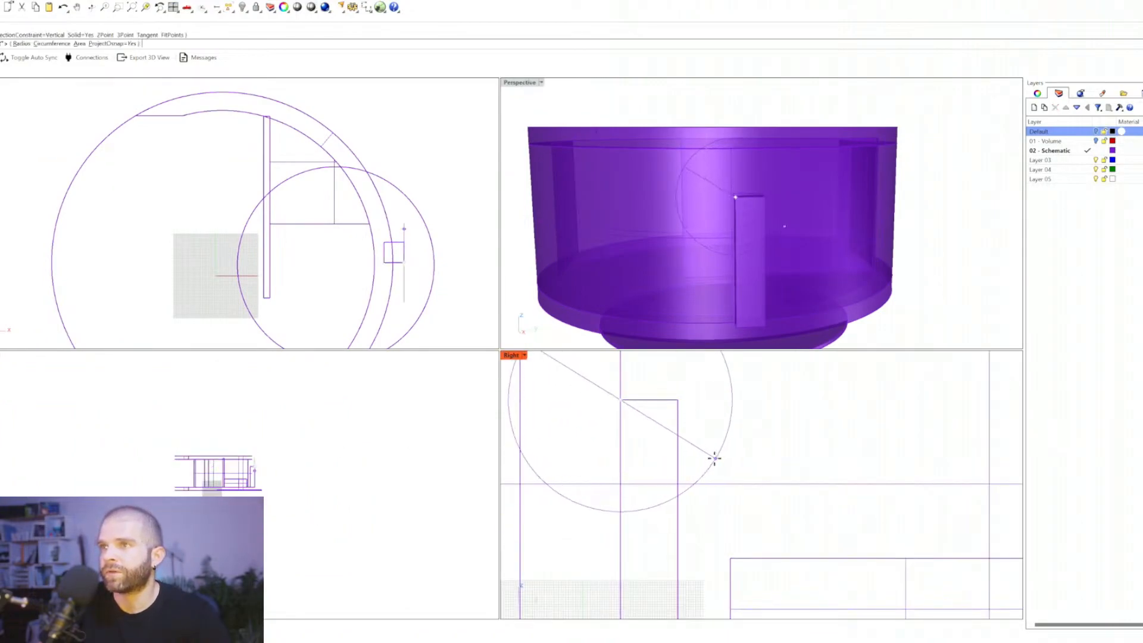
click(678, 400)
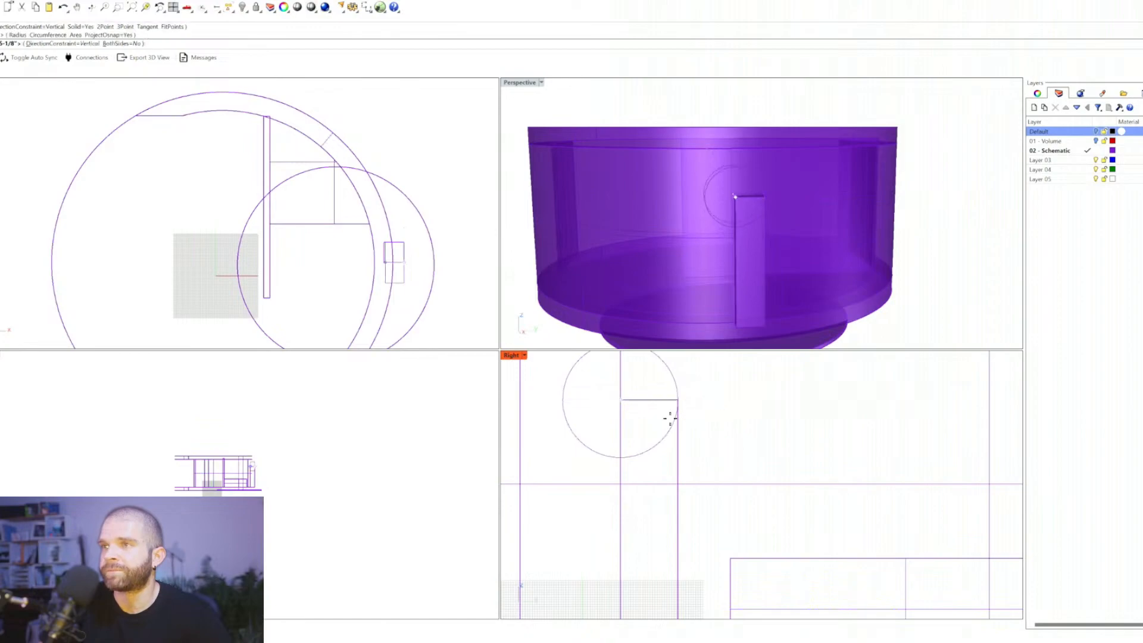
right_drag(782, 251, 725, 261)
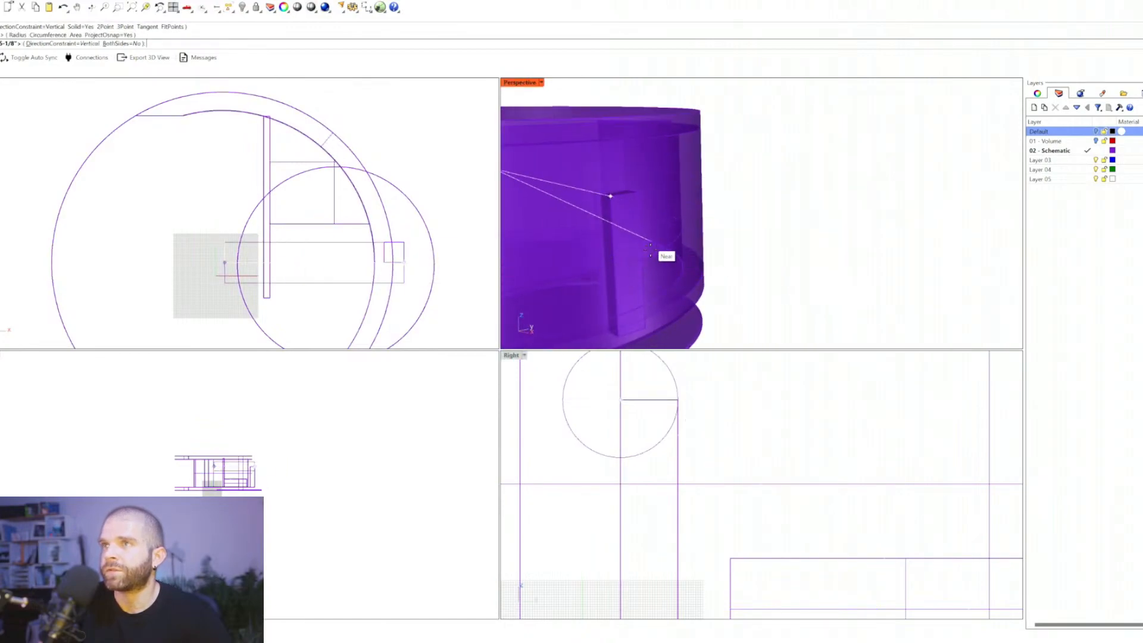
click(807, 300)
click(750, 253)
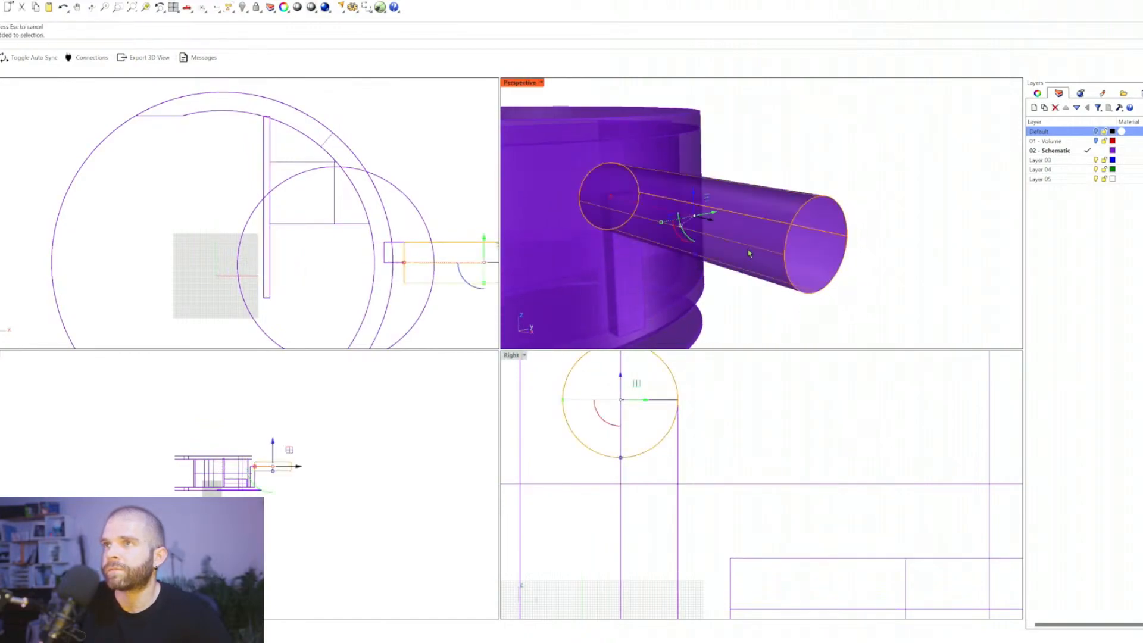
drag(713, 226, 625, 221)
click(628, 280)
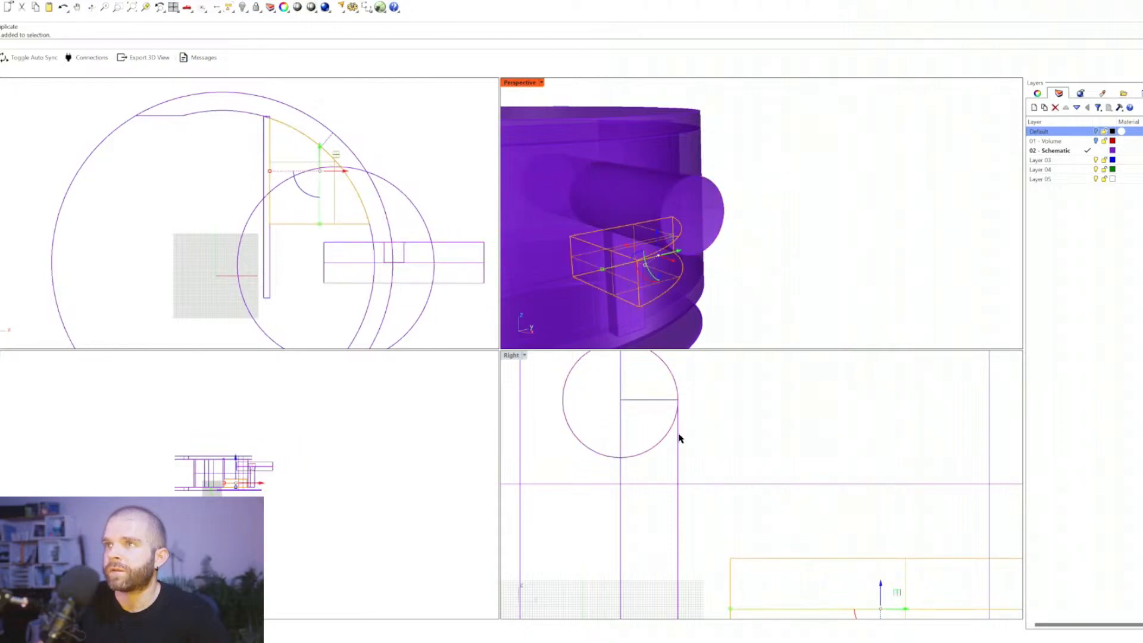
text(mirror)
key(Return)
scroll(734, 453, down, 10)
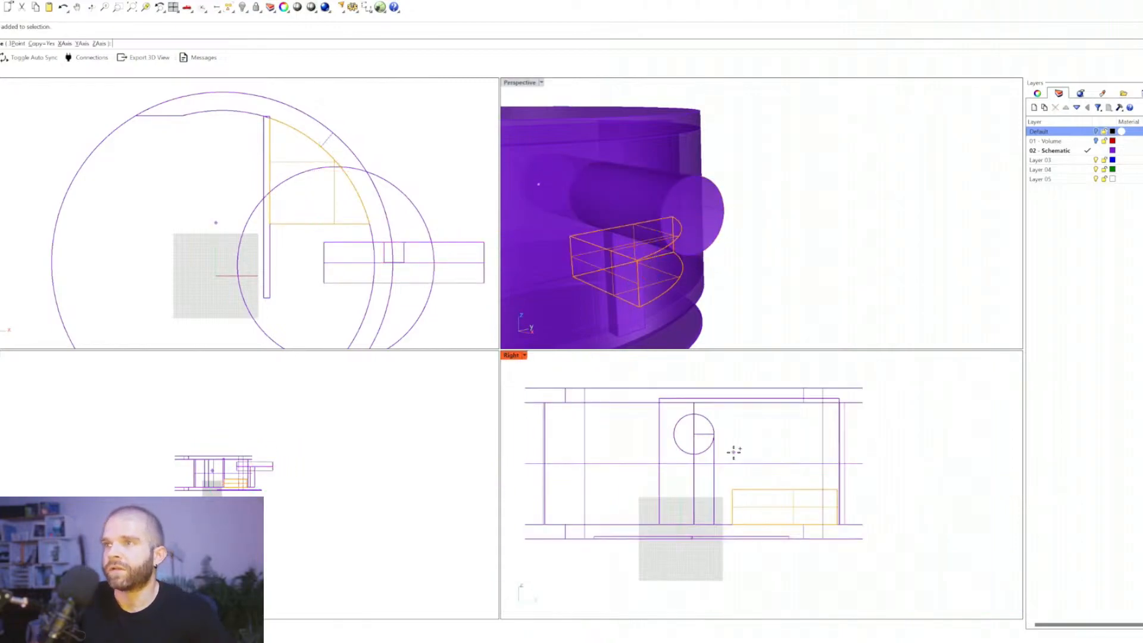
scroll(735, 469, up, 2)
key(Escape)
Step: Mirror a copy of the tall box across the vertical line through the cylinder's centre in the Right view
click(619, 314)
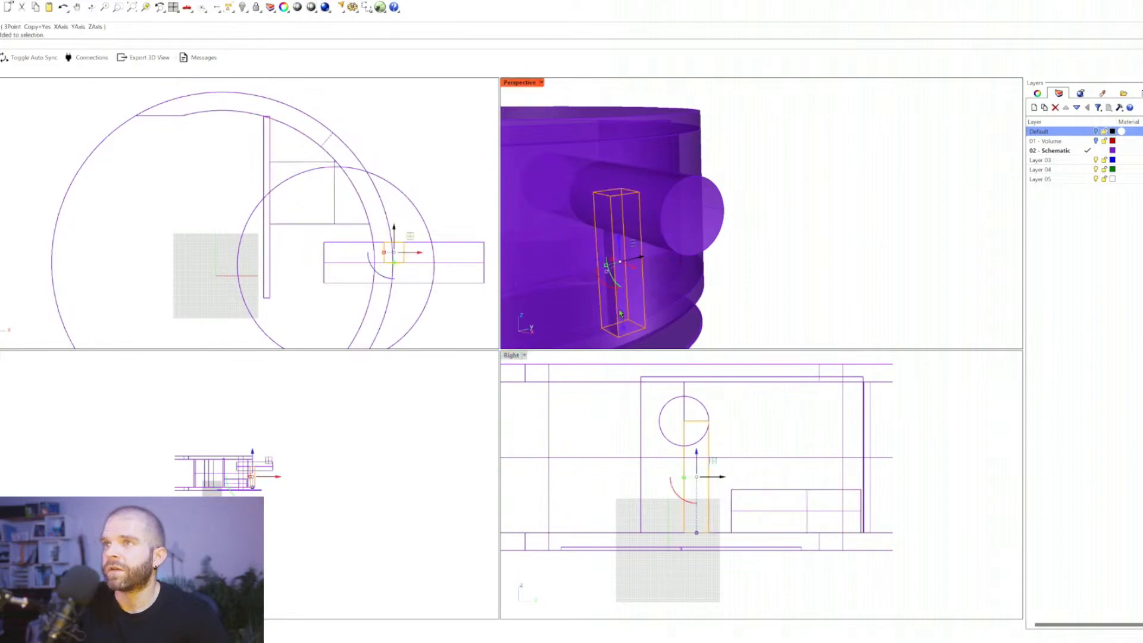
key(Return)
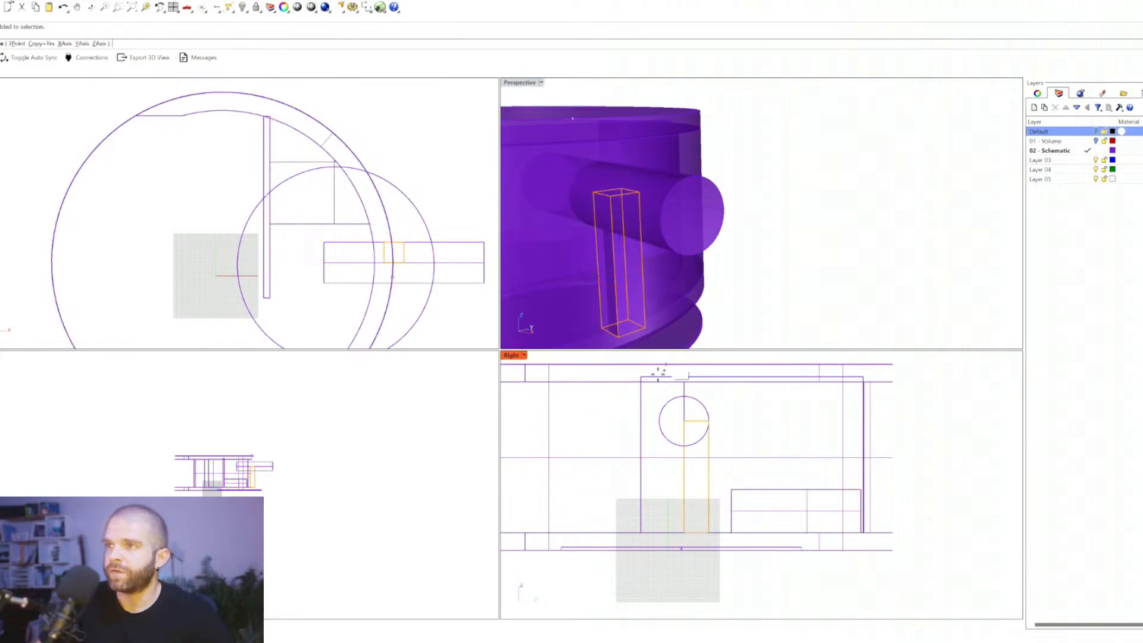
click(684, 422)
click(687, 489)
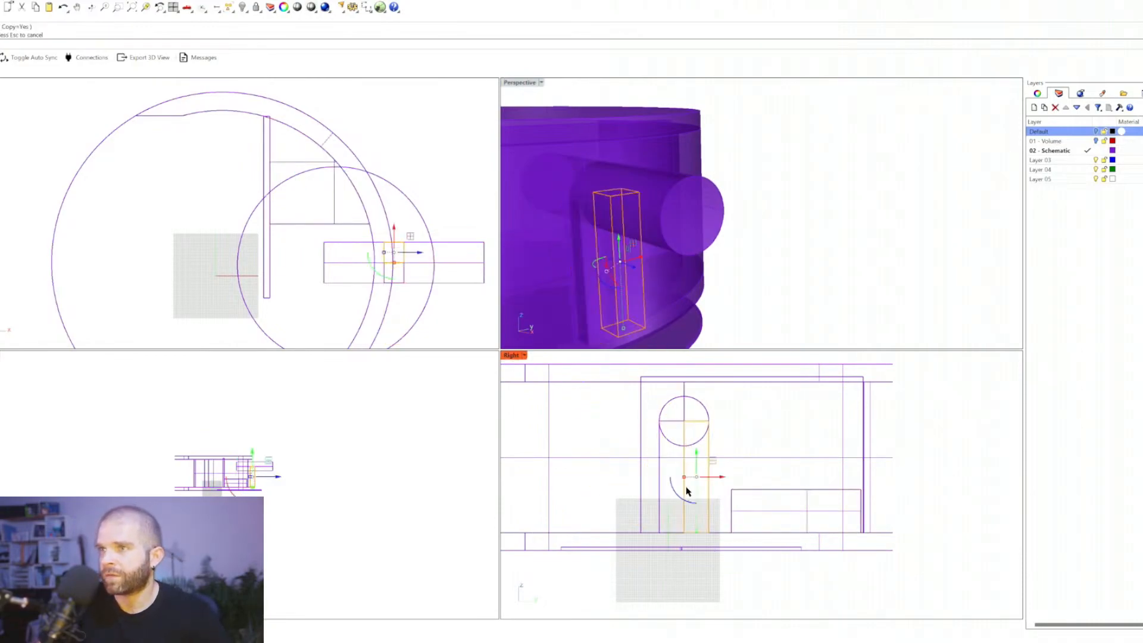
key(Escape)
Step: Lower the horizontal cylinder so its whole circle sits just below the tops of the two boxes
click(697, 401)
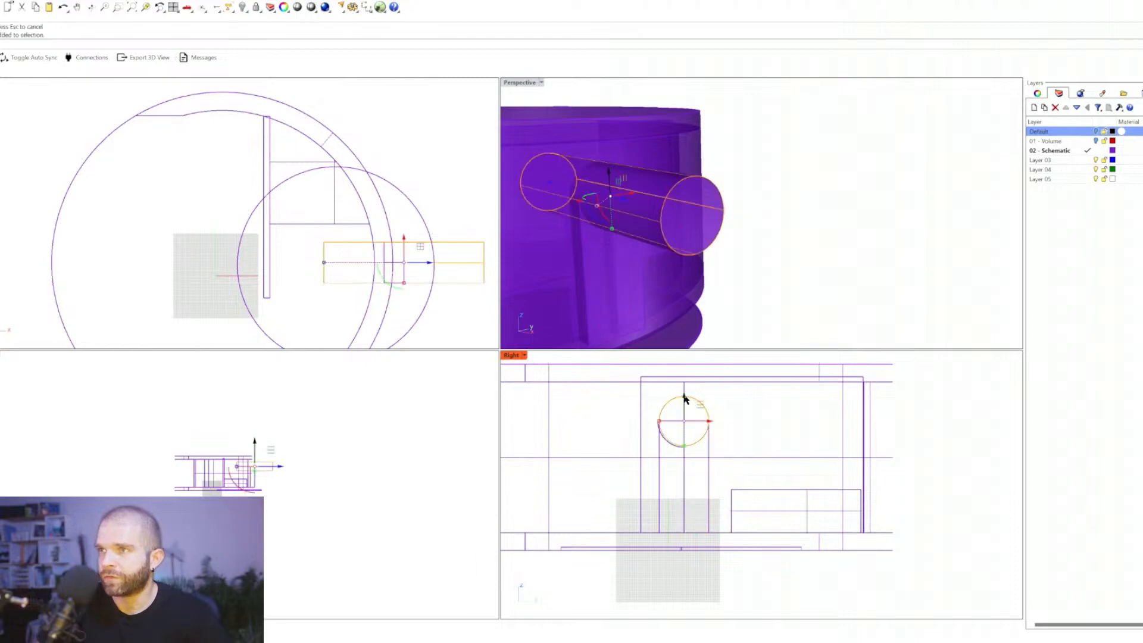
drag(684, 395, 699, 428)
key(Escape)
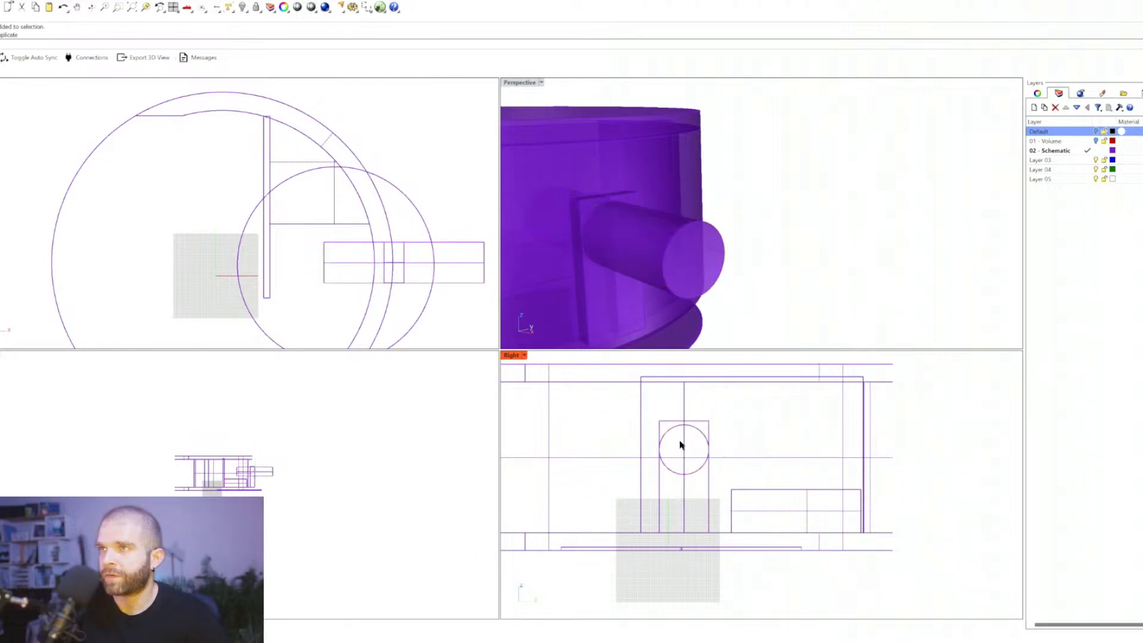
scroll(680, 444, up, 6)
scroll(597, 200, up, 5)
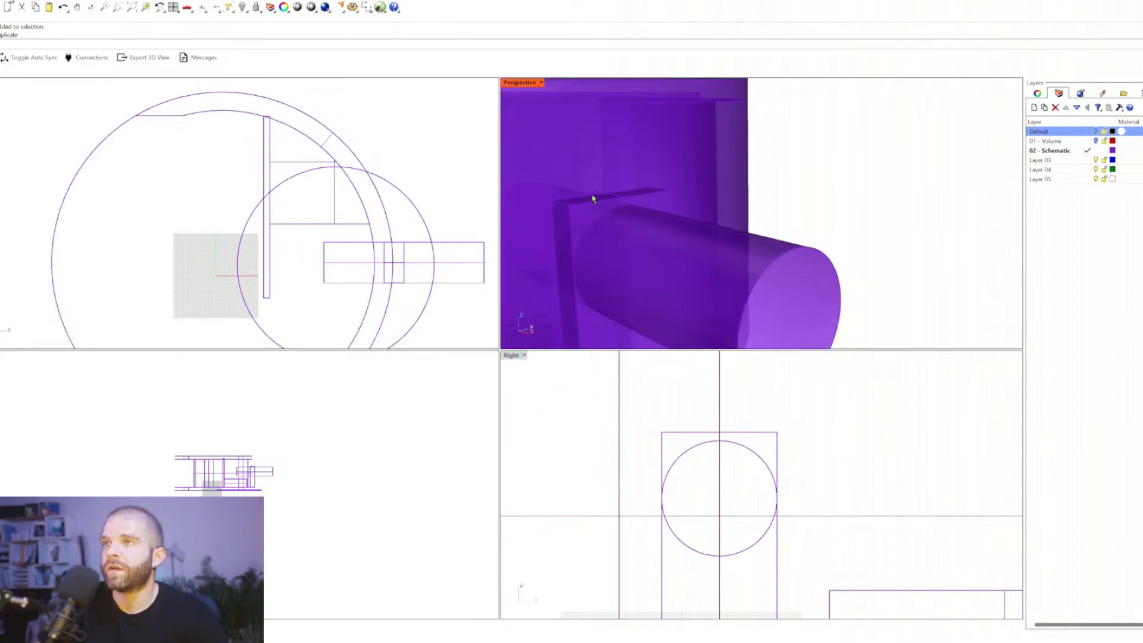
right_drag(593, 198, 613, 212)
click(575, 179)
key(Escape)
scroll(626, 173, down, 4)
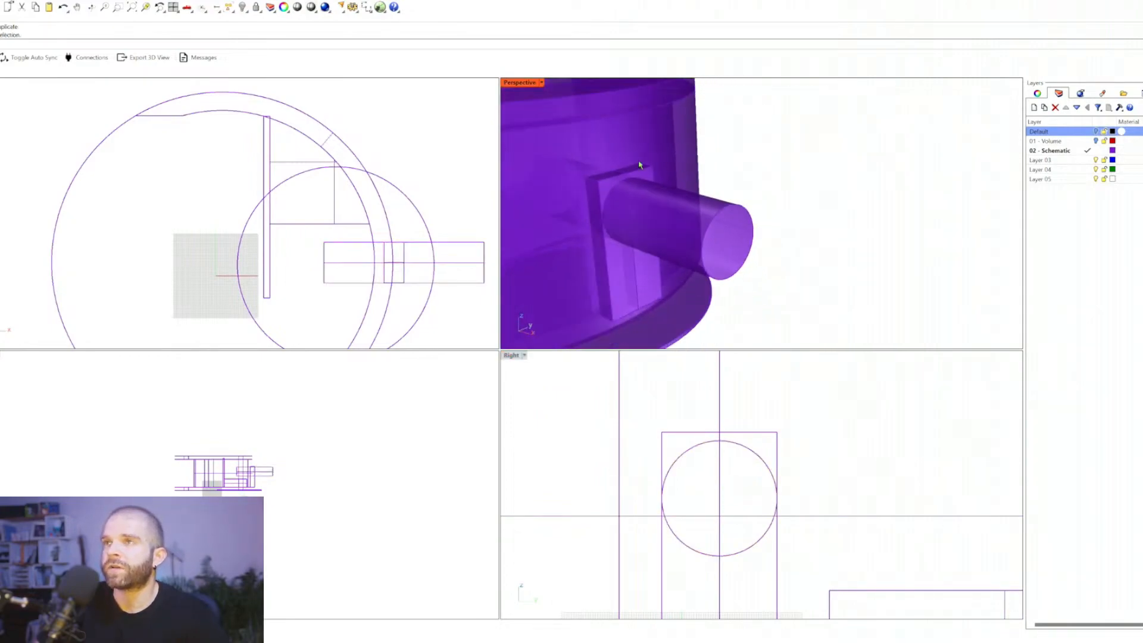
right_drag(634, 169, 725, 257)
scroll(727, 258, up, 6)
click(736, 258)
key(Escape)
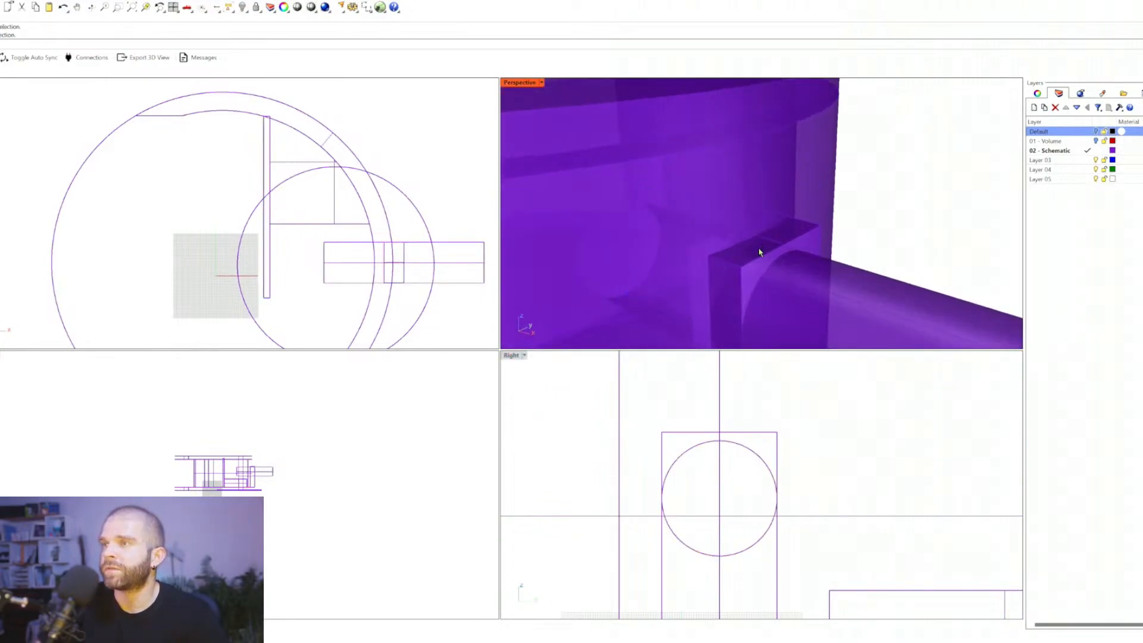
scroll(758, 252, up, 4)
click(751, 254)
key(Escape)
scroll(755, 254, down, 2)
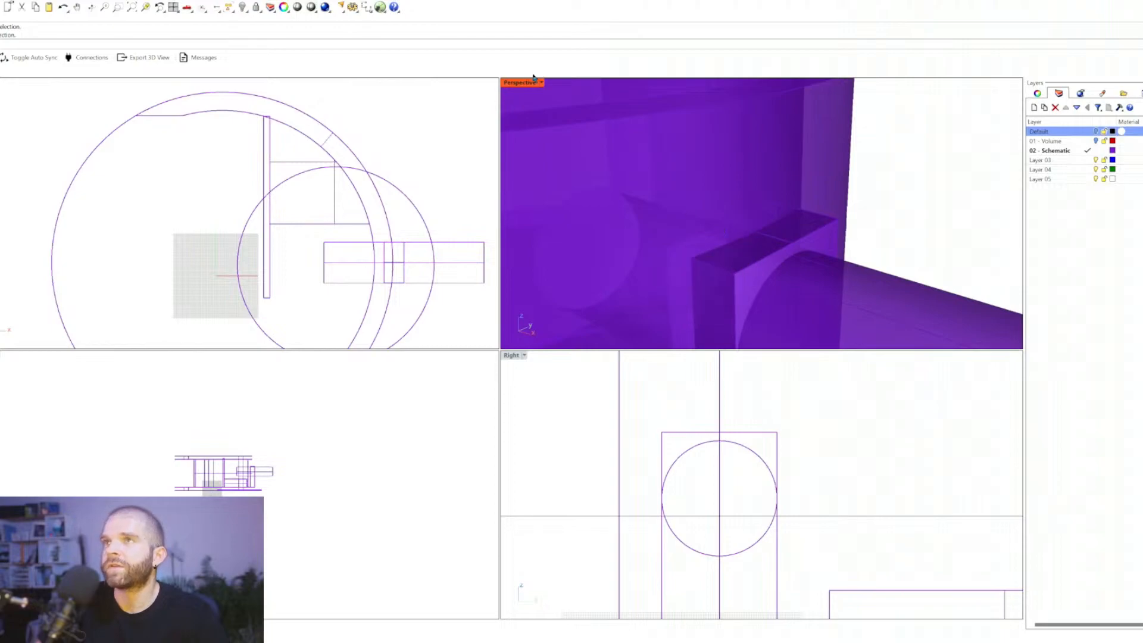
Step: Switch the Perspective viewport to Shaded display and raise the top faces of both tall boxes together
click(534, 80)
click(545, 128)
click(752, 261)
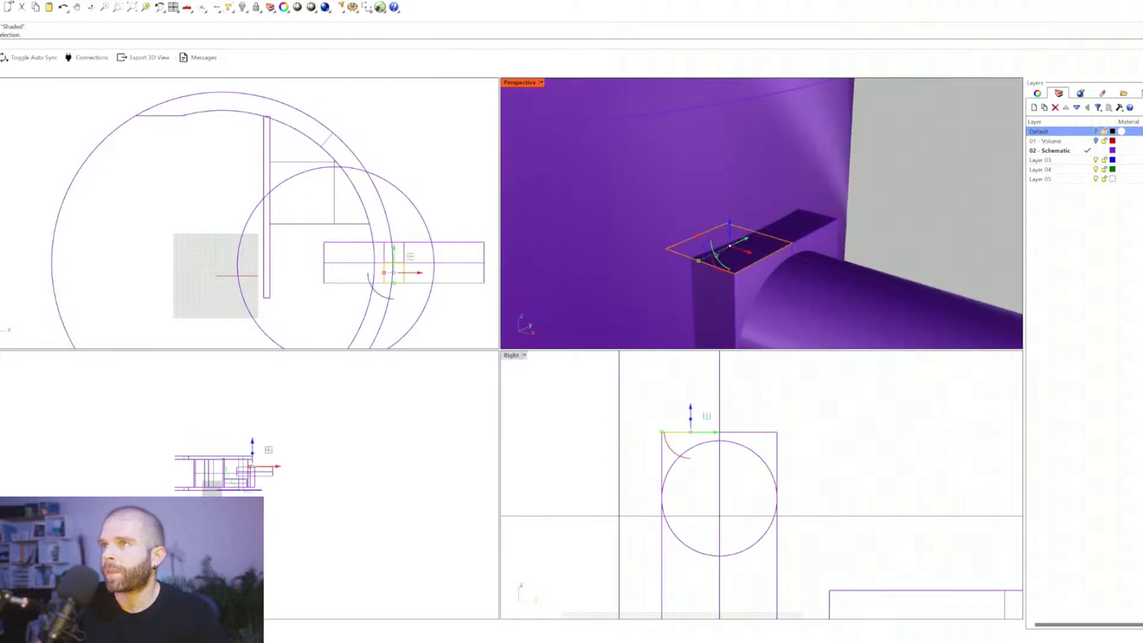
shift+click(799, 230)
drag(757, 210, 807, 172)
Step: Move the top faces of both tall boxes vertically down to the cylinder's centre height
text(m)
key(Return)
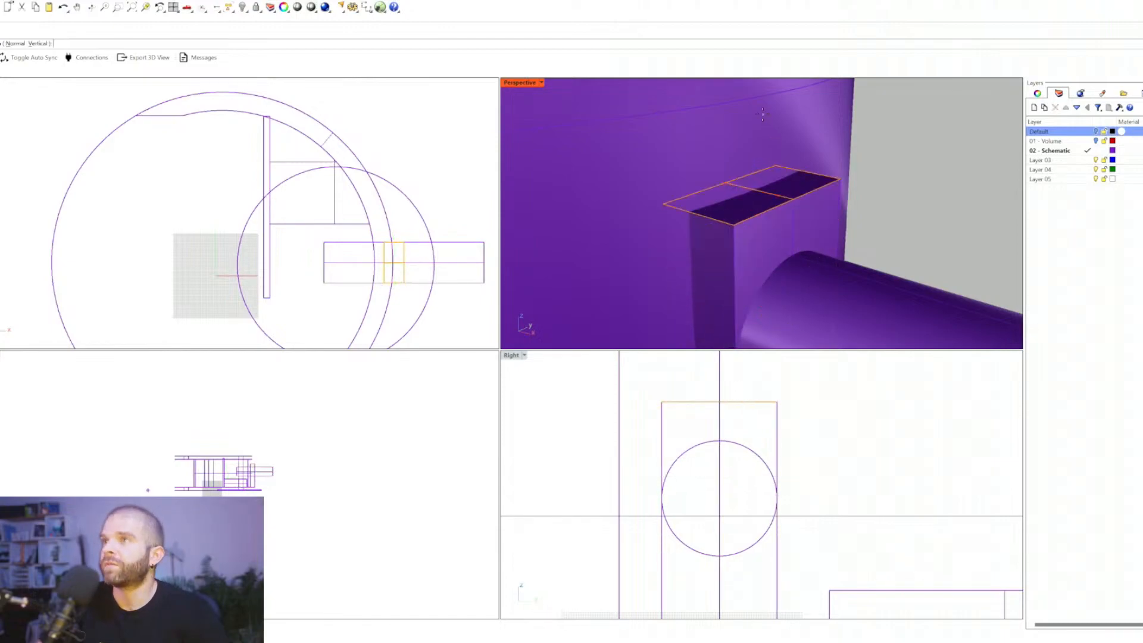
right_drag(780, 199, 747, 214)
click(738, 203)
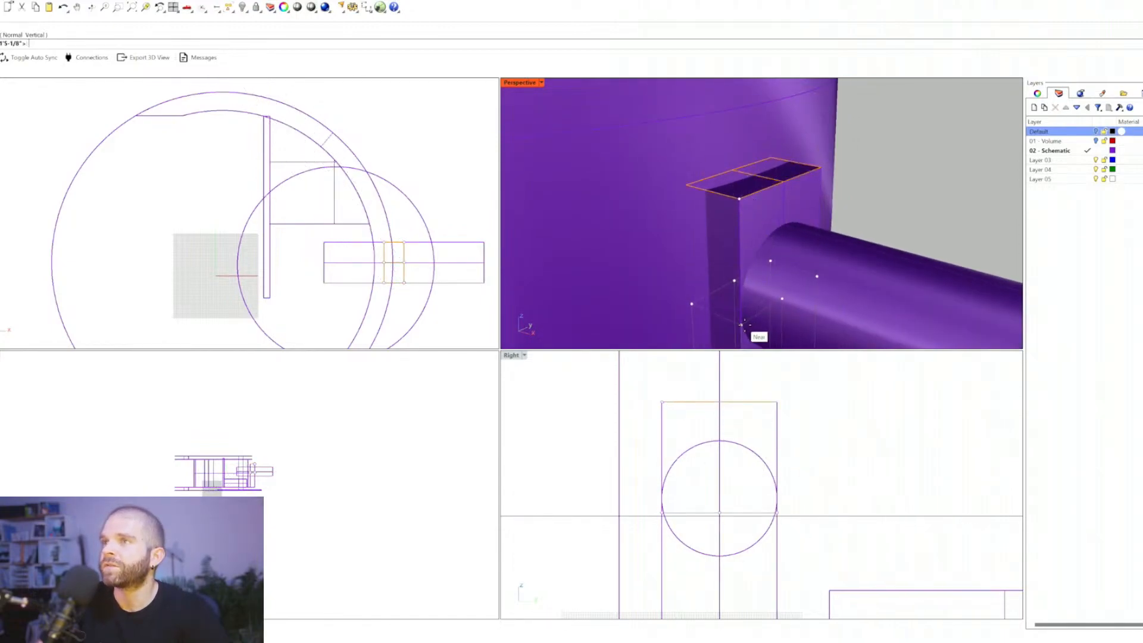
click(742, 310)
key(Escape)
Step: Boolean-union the horizontal cylinder with the two tall boxes beneath it into one arched volume
scroll(718, 461, down, 8)
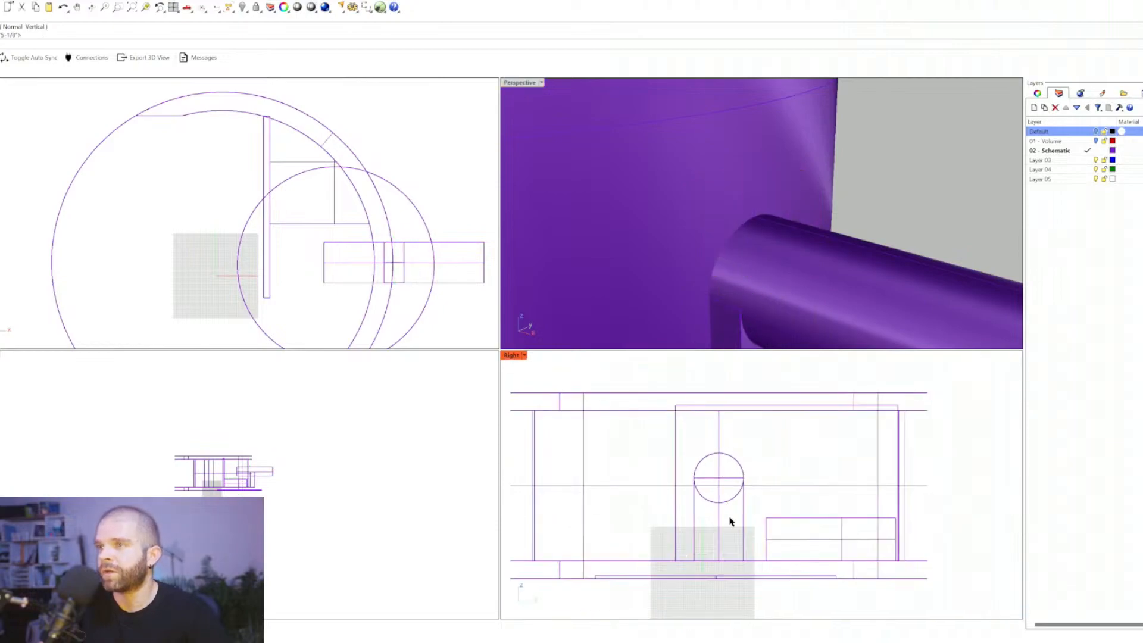
scroll(734, 538, up, 2)
scroll(770, 309, down, 3)
scroll(756, 286, down, 3)
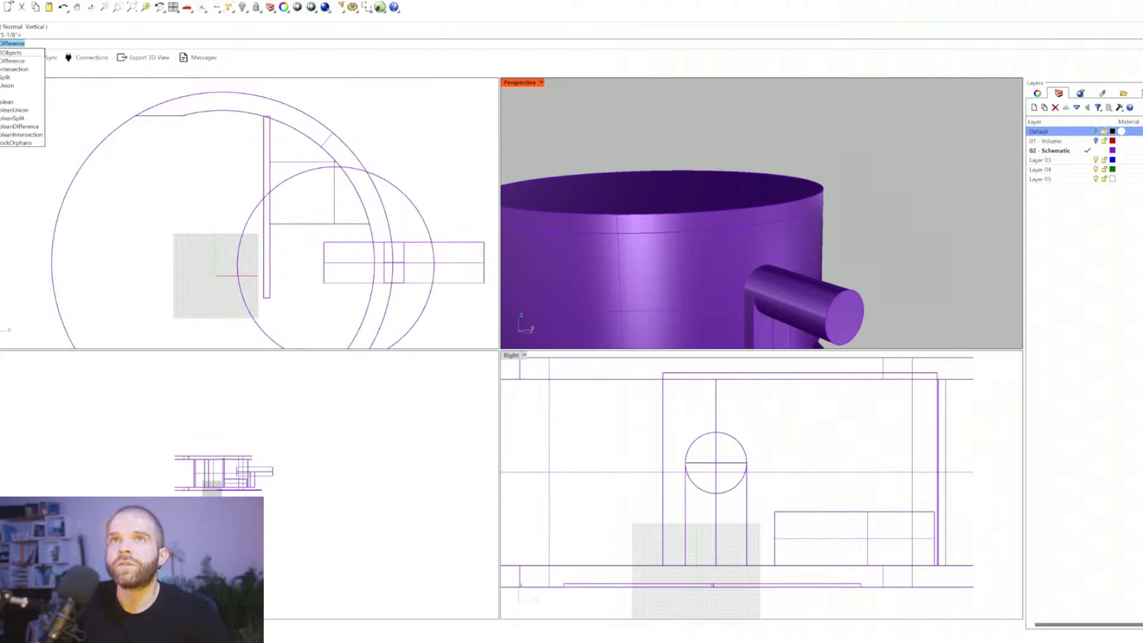
text(Union)
key(Return)
click(798, 301)
click(770, 331)
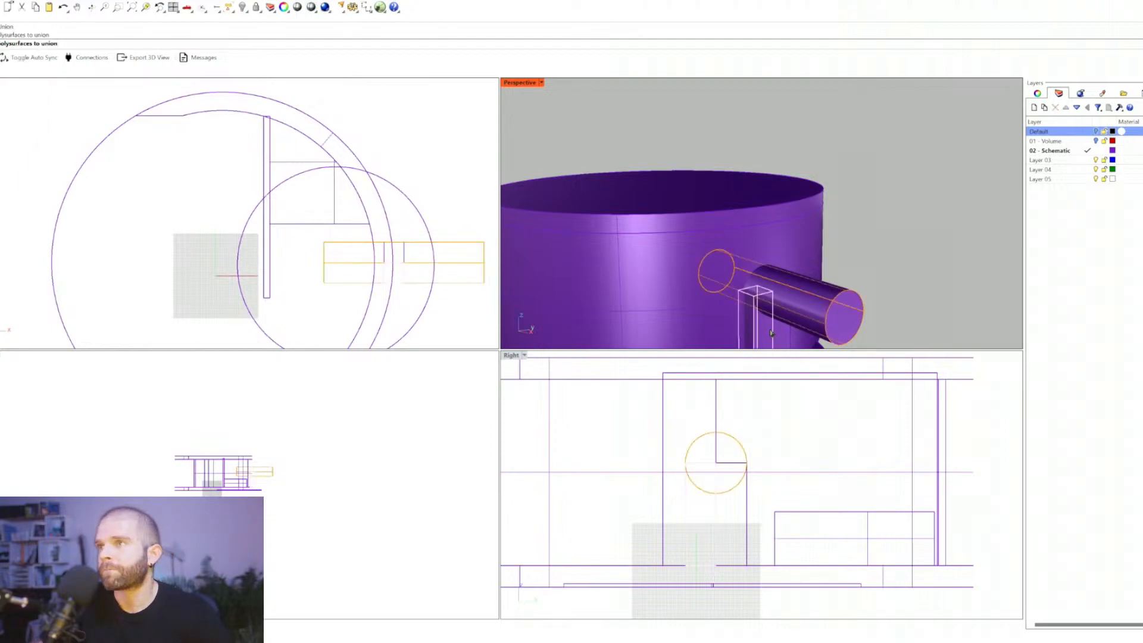
click(780, 331)
click(754, 324)
key(Return)
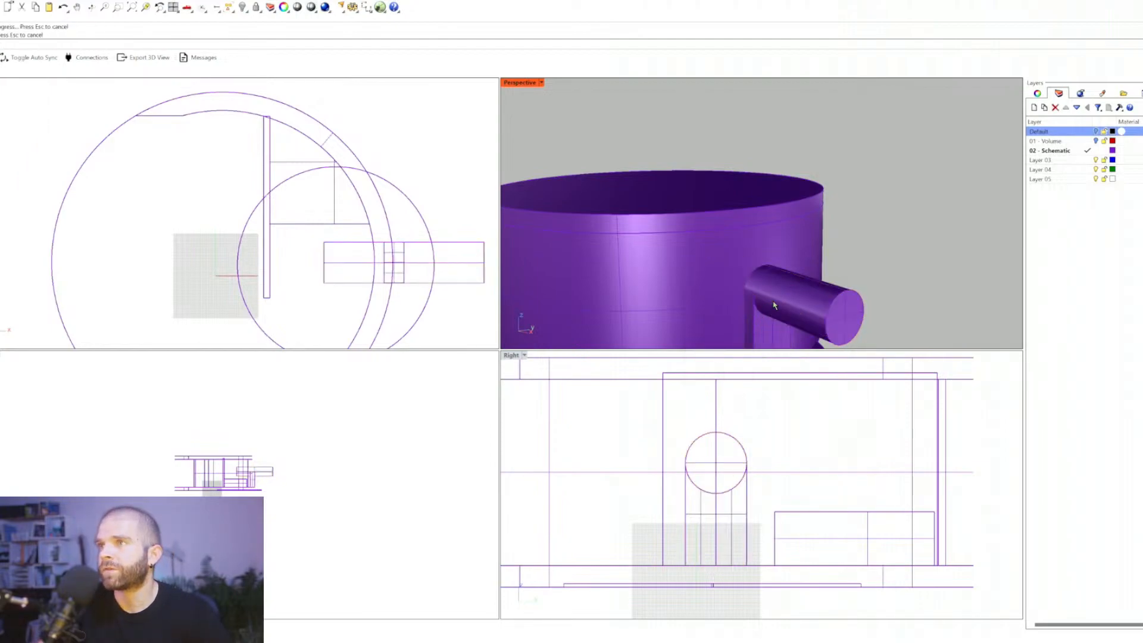
Step: Try to subtract the arched volume from the curved wall and delete the cutting volume
text(boo)
key(Return)
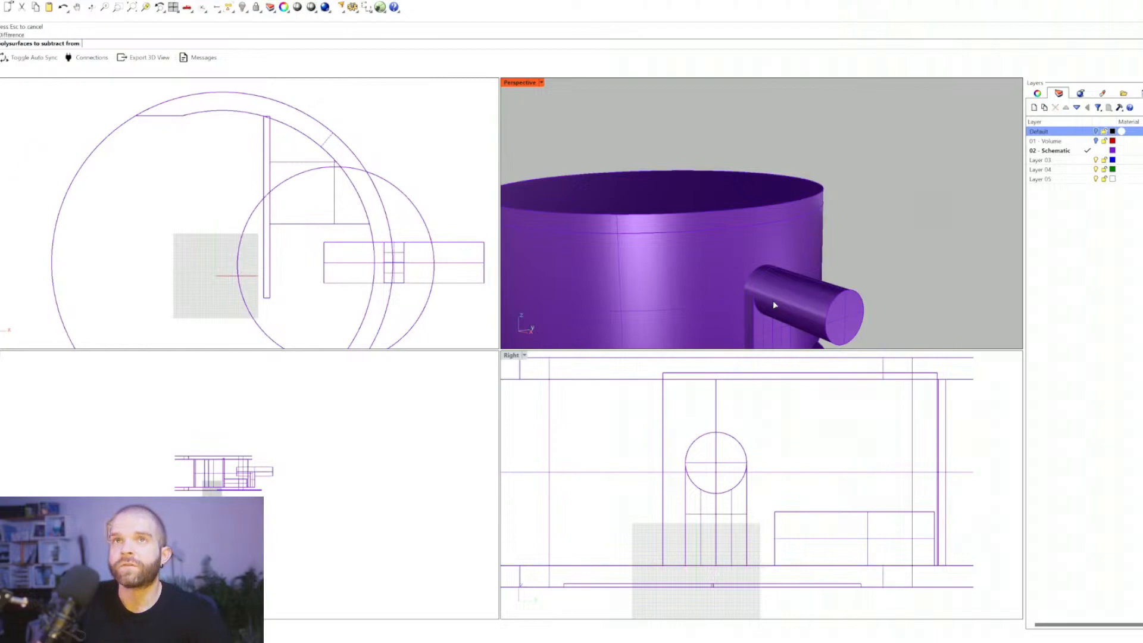
click(691, 248)
key(Return)
click(824, 308)
key(Return)
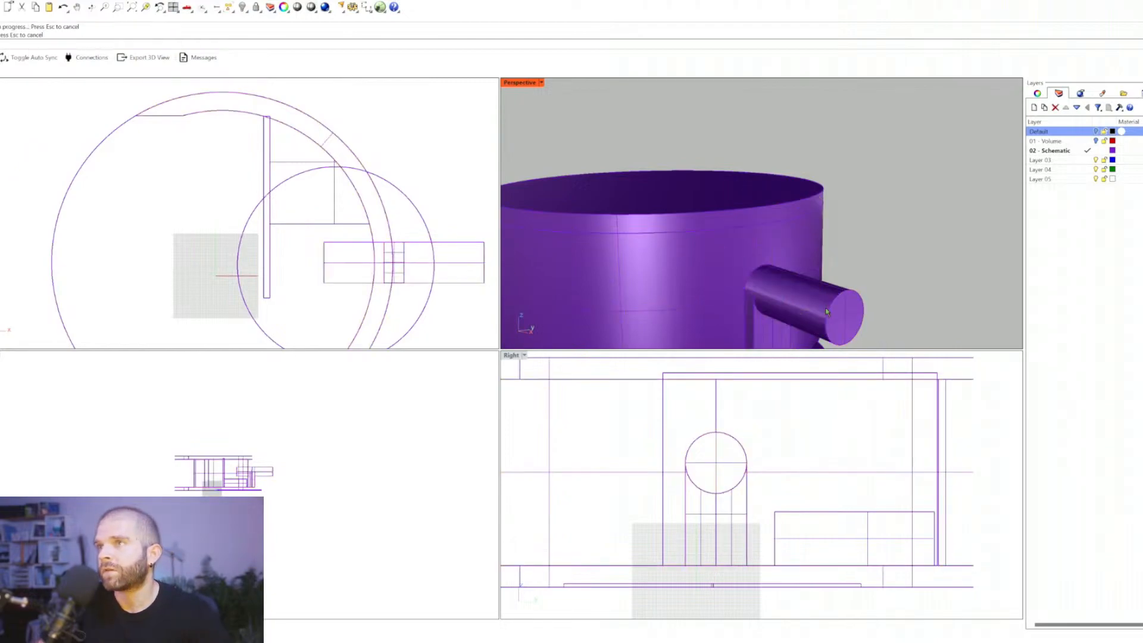
click(825, 308)
key(Delete)
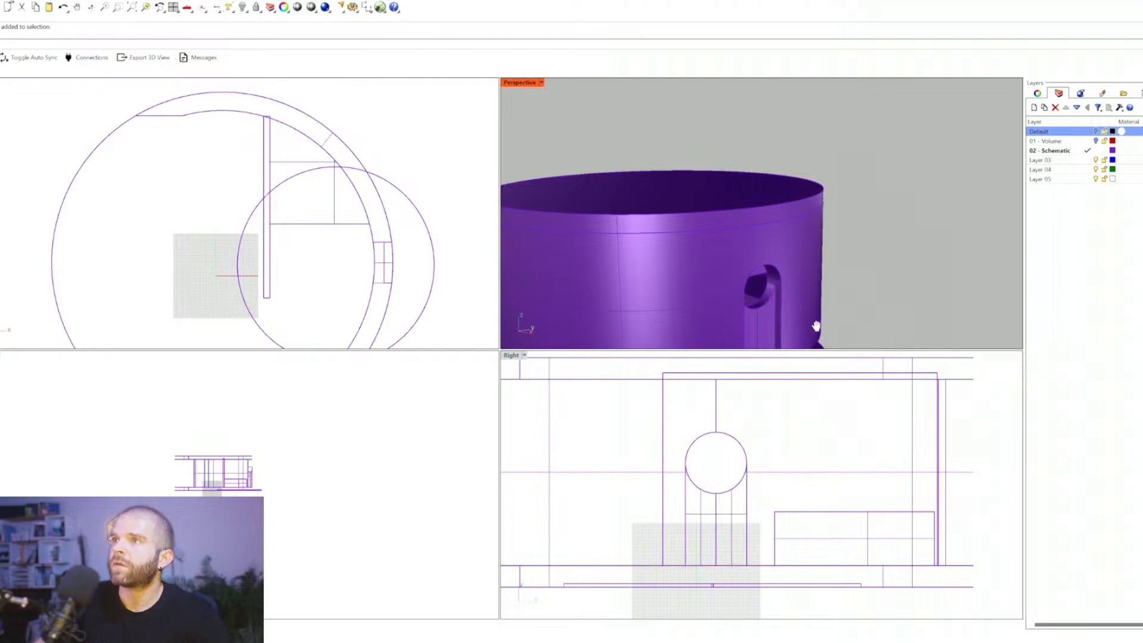
shift+right_drag(816, 326, 766, 298)
key(ctrl+z)
key(Escape)
Step: Stretch the arched volume along its length so that its lower part passes fully through the curved wall
scroll(721, 307, up, 4)
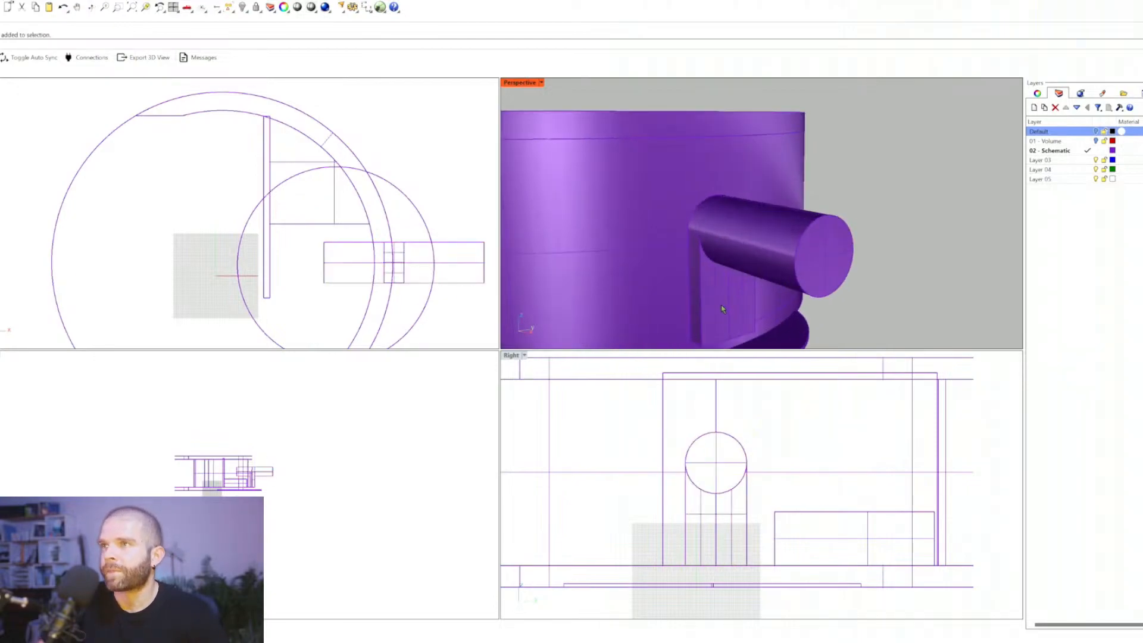
click(722, 307)
drag(669, 255, 774, 286)
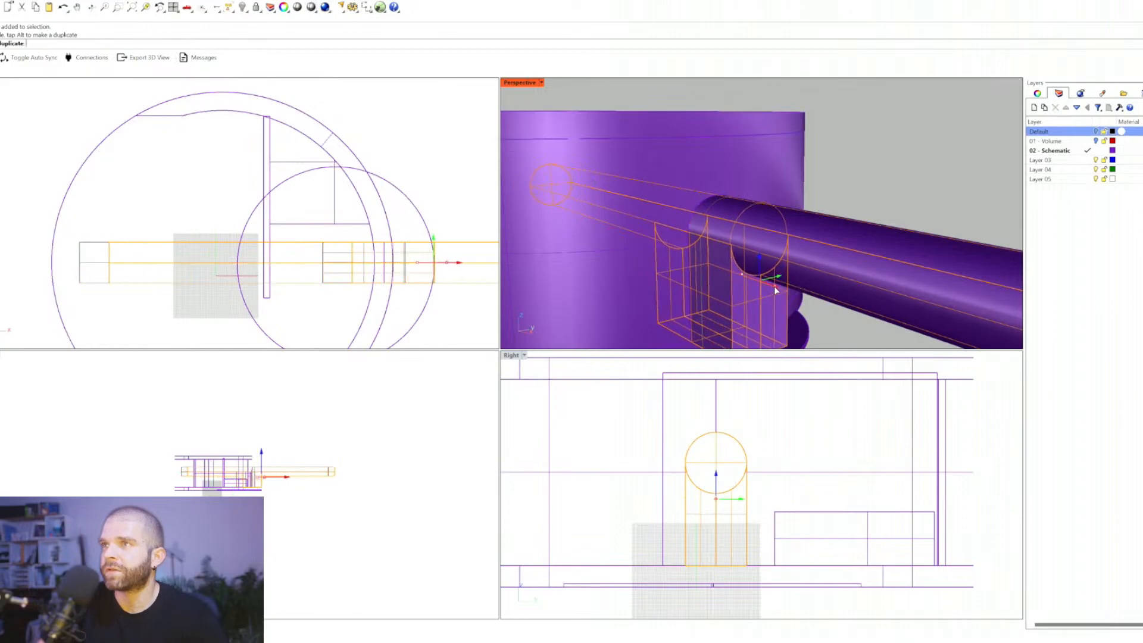
click(870, 159)
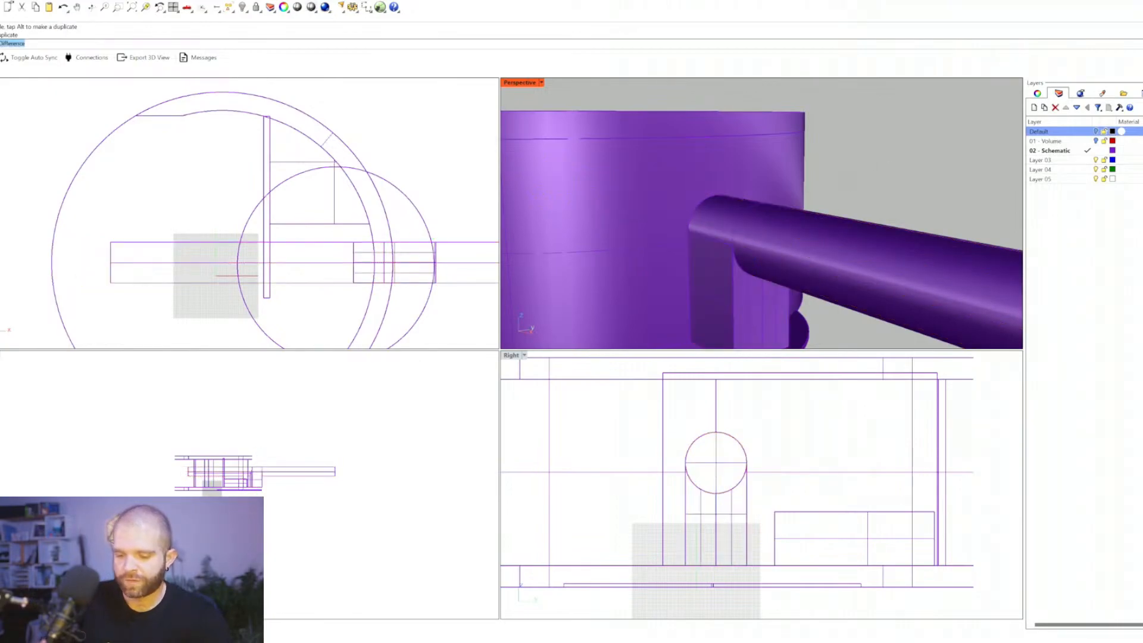
Step: Subtract the lengthened arched volume from the curved wall with BooleanDifference and delete the cutting volume
key(Return)
click(645, 169)
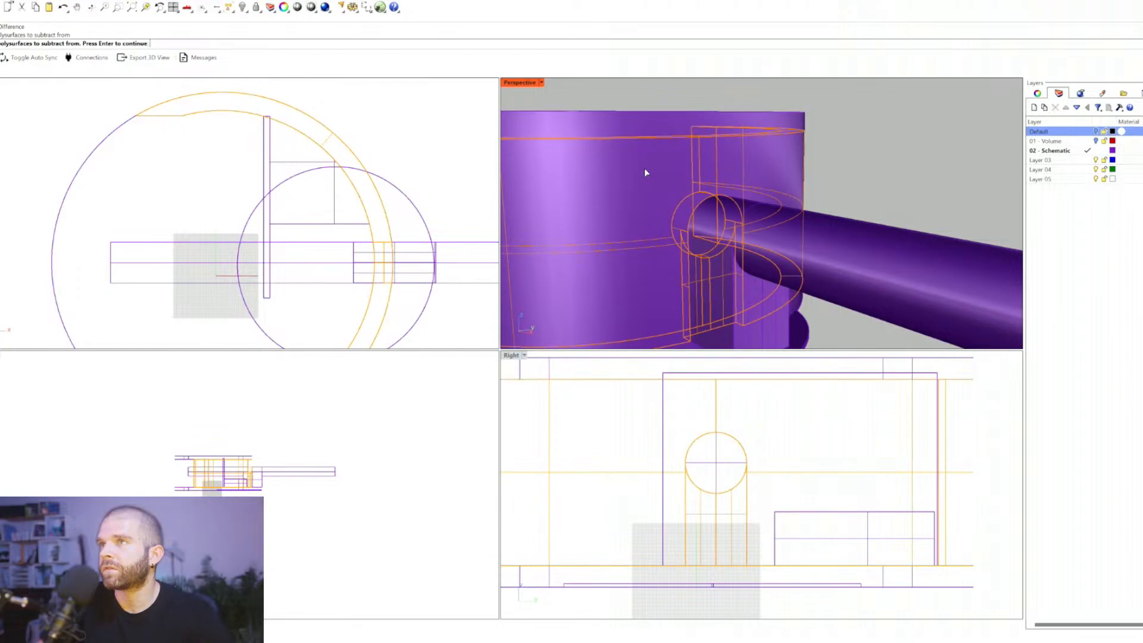
key(Return)
click(804, 243)
key(Return)
click(727, 301)
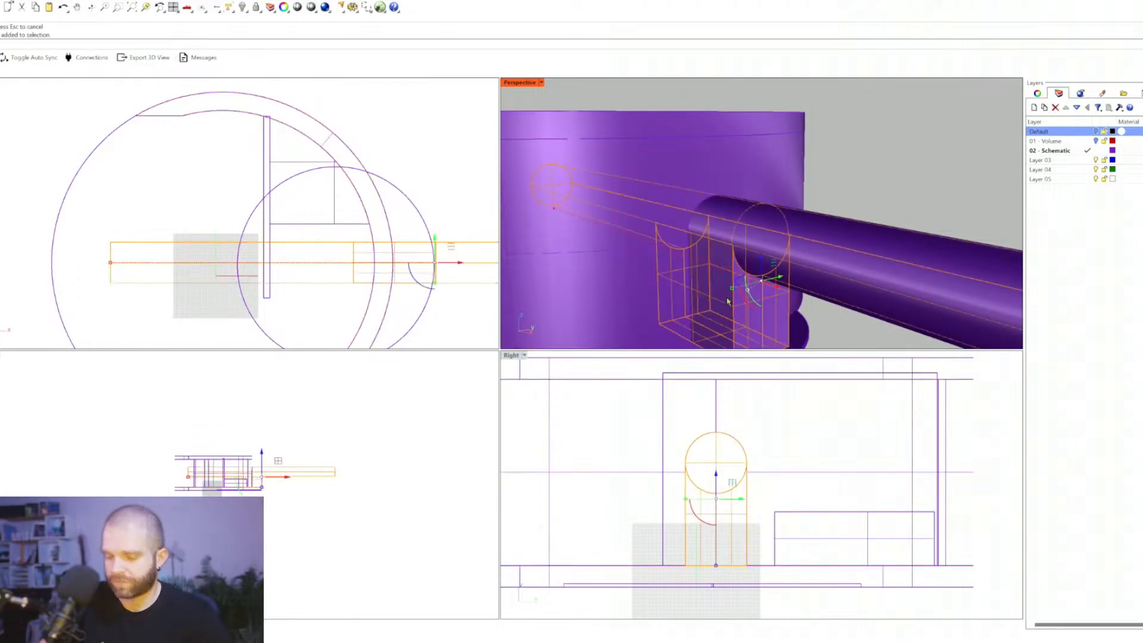
key(Delete)
Step: Turn on the Default layer with the reference images and examine the curved opening frame in the pavilion photo
scroll(723, 279, down, 8)
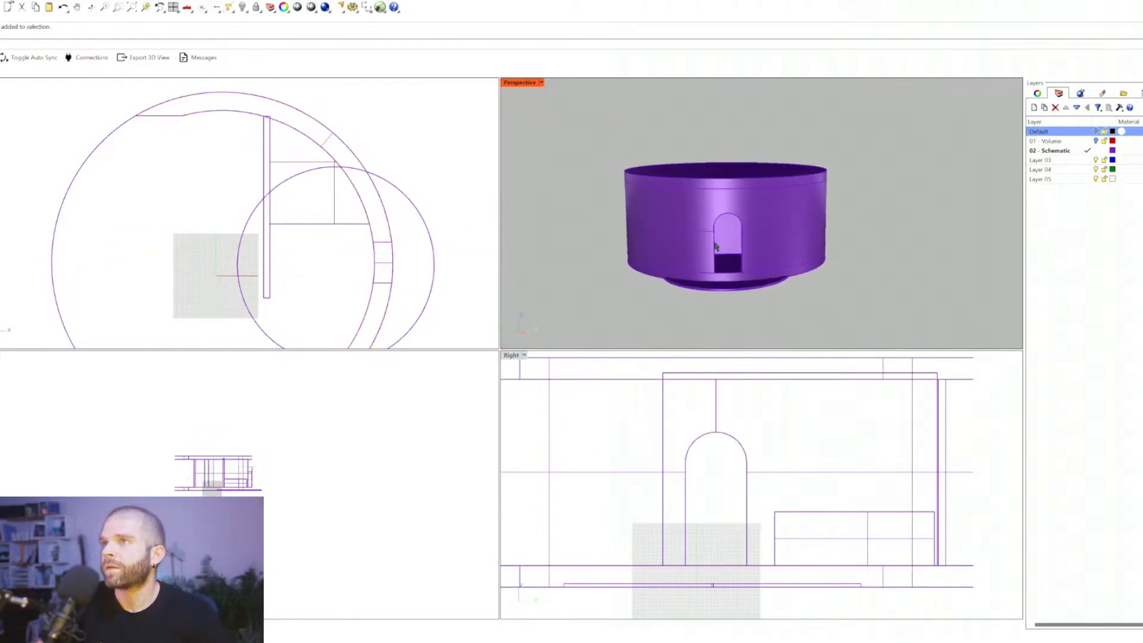
right_drag(716, 246, 787, 245)
scroll(680, 231, down, 4)
right_drag(608, 247, 624, 266)
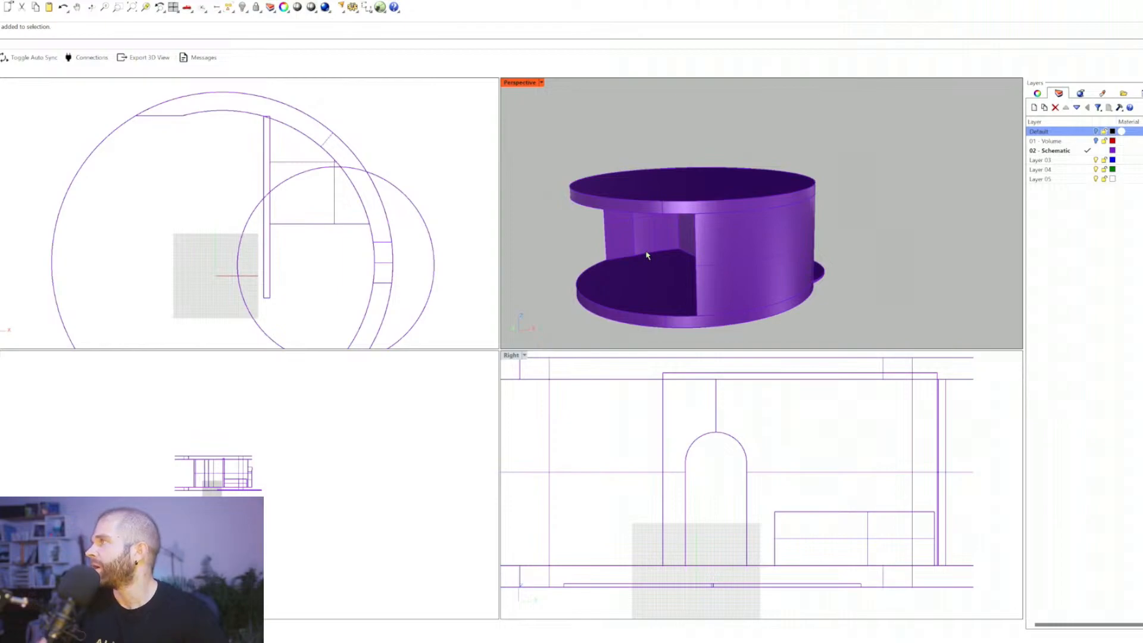
right_drag(647, 255, 688, 251)
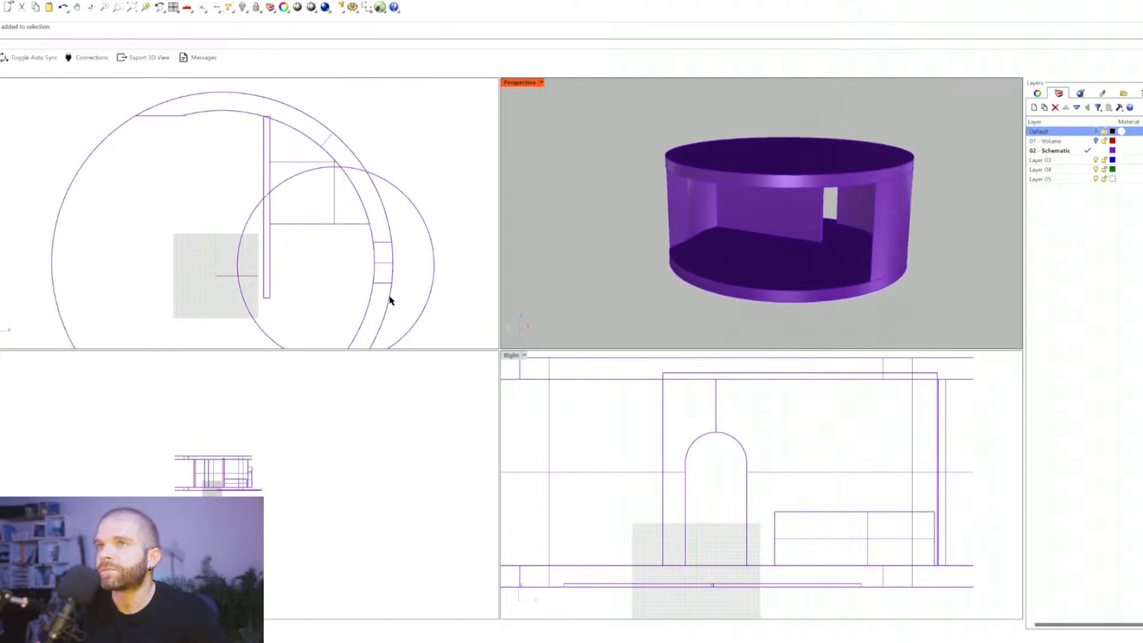
click(1094, 140)
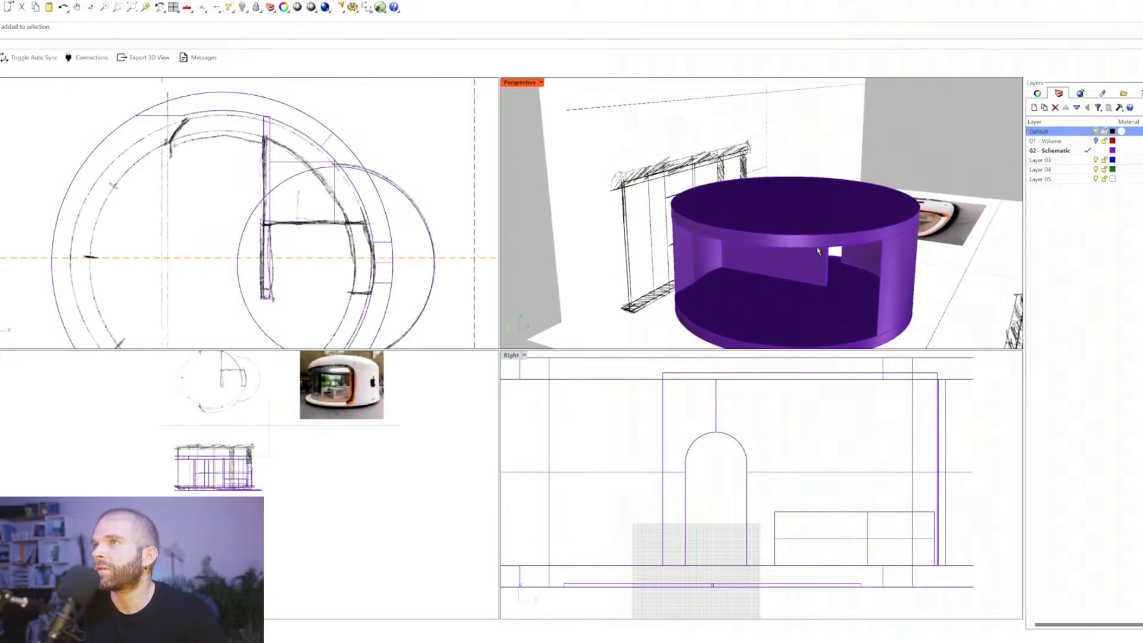
shift+right_drag(875, 154, 771, 256)
scroll(771, 238, up, 10)
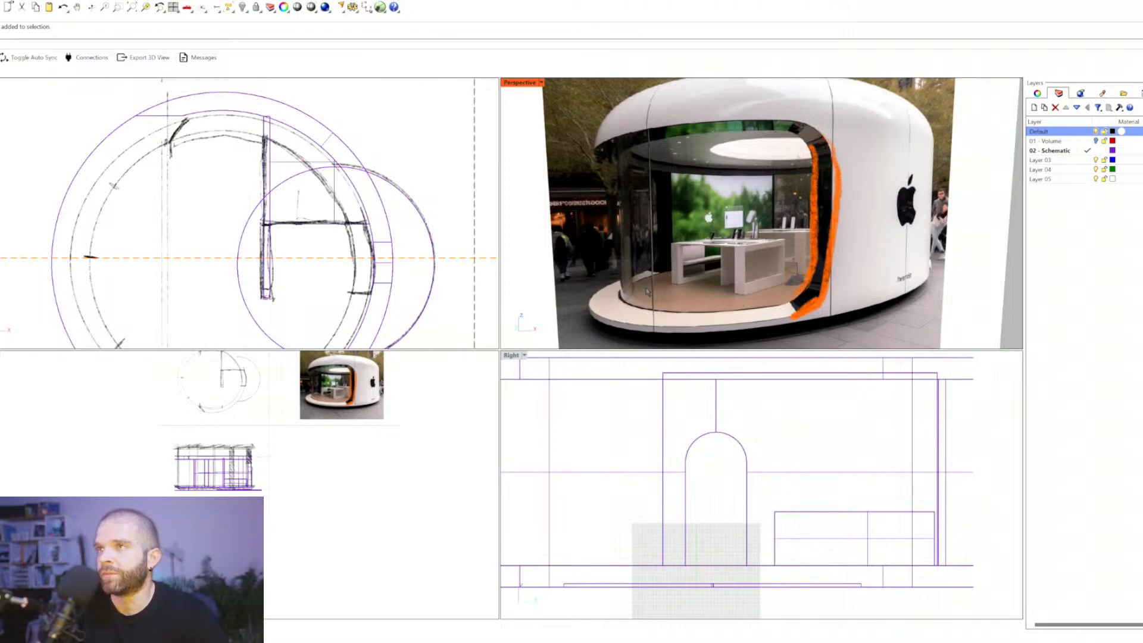
scroll(647, 291, down, 8)
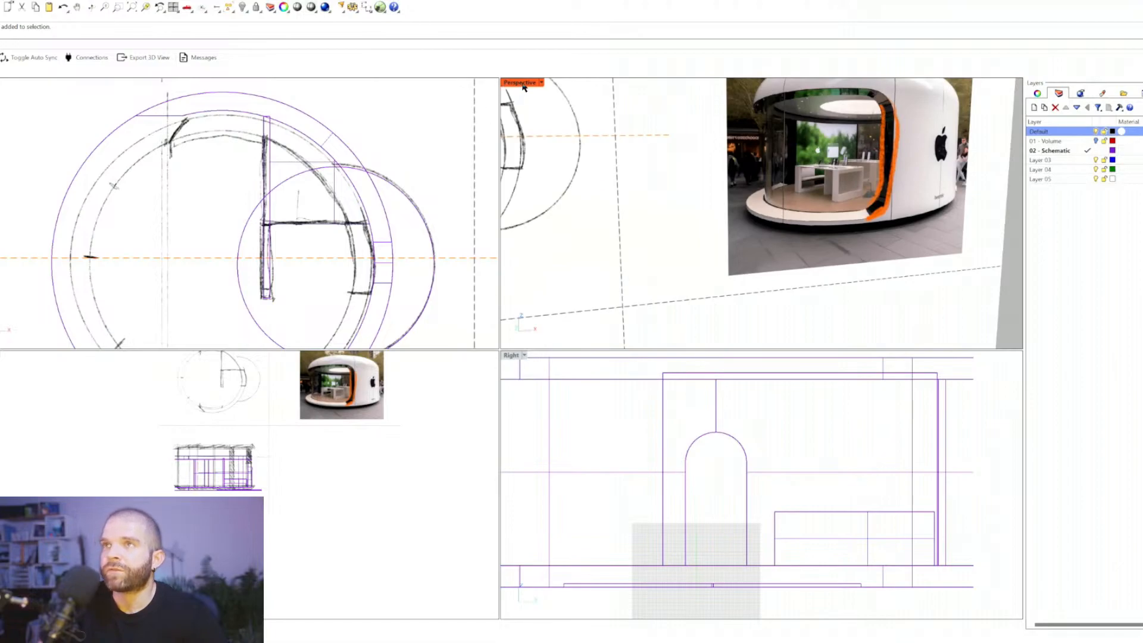
Step: Maximize the Perspective viewport and turn on the 01 - Volume layer
double_click(523, 85)
scroll(654, 238, down, 10)
right_drag(476, 381, 507, 347)
scroll(512, 357, up, 6)
scroll(487, 311, up, 6)
click(479, 311)
key(Escape)
click(414, 453)
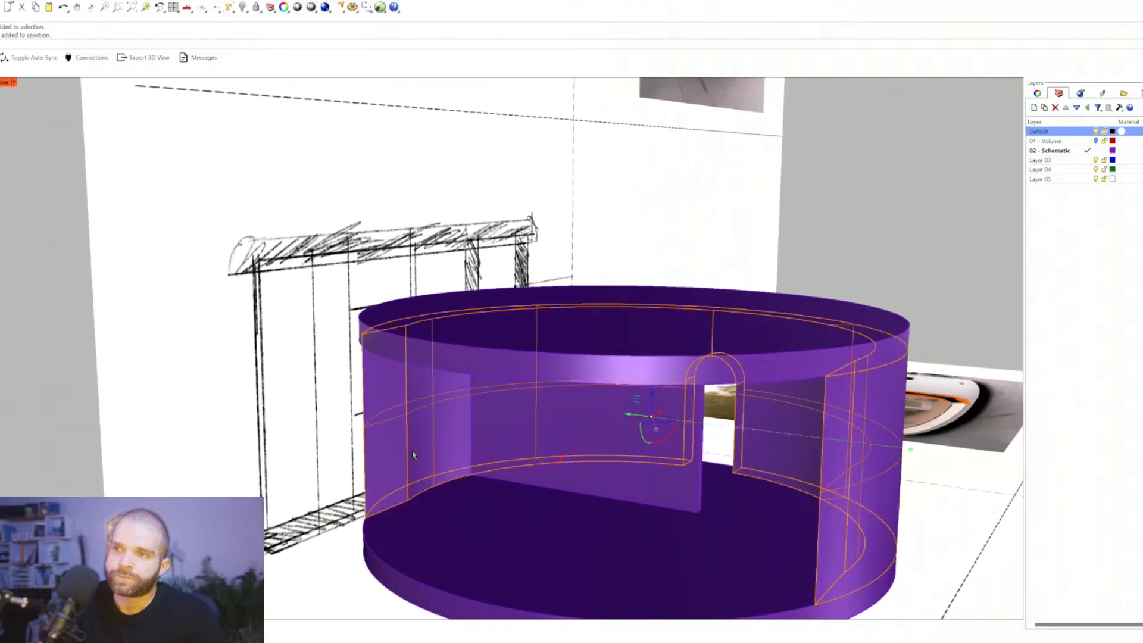
click(1096, 141)
key(Escape)
right_drag(333, 354, 327, 387)
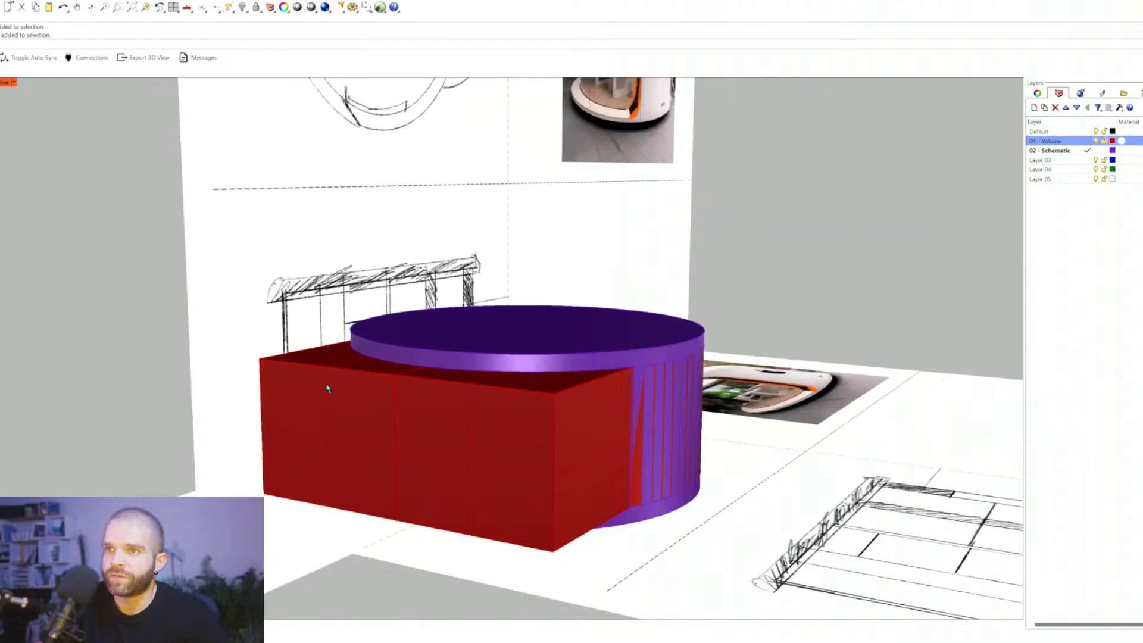
Step: Delete the large red box and the outer red cylinder, keeping the inner red cylinder
click(326, 394)
key(Delete)
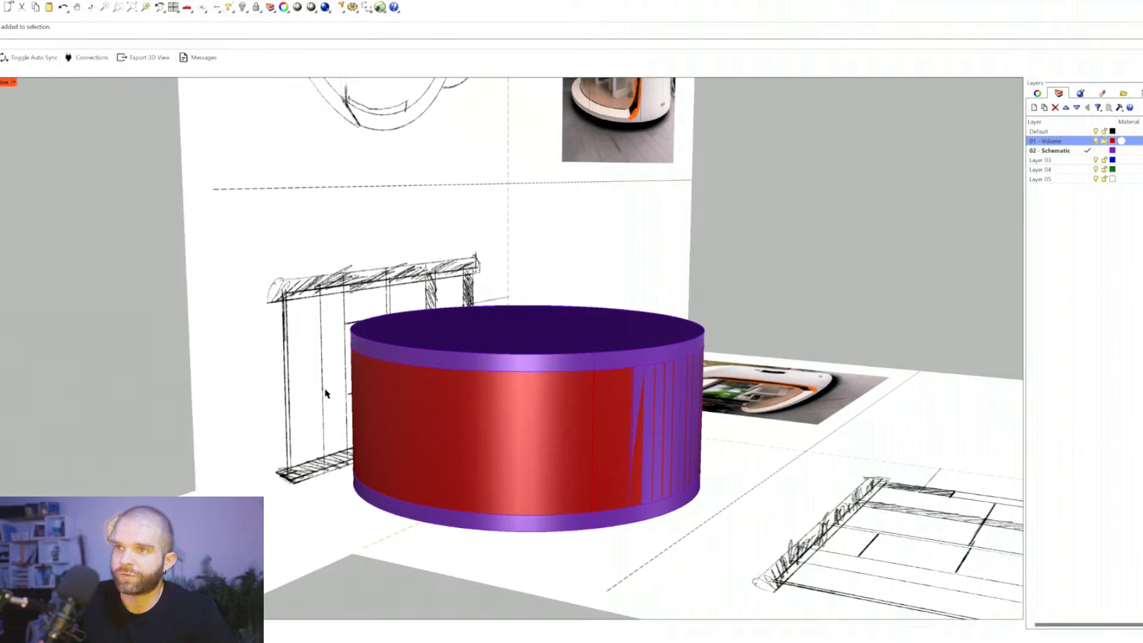
click(566, 439)
key(Delete)
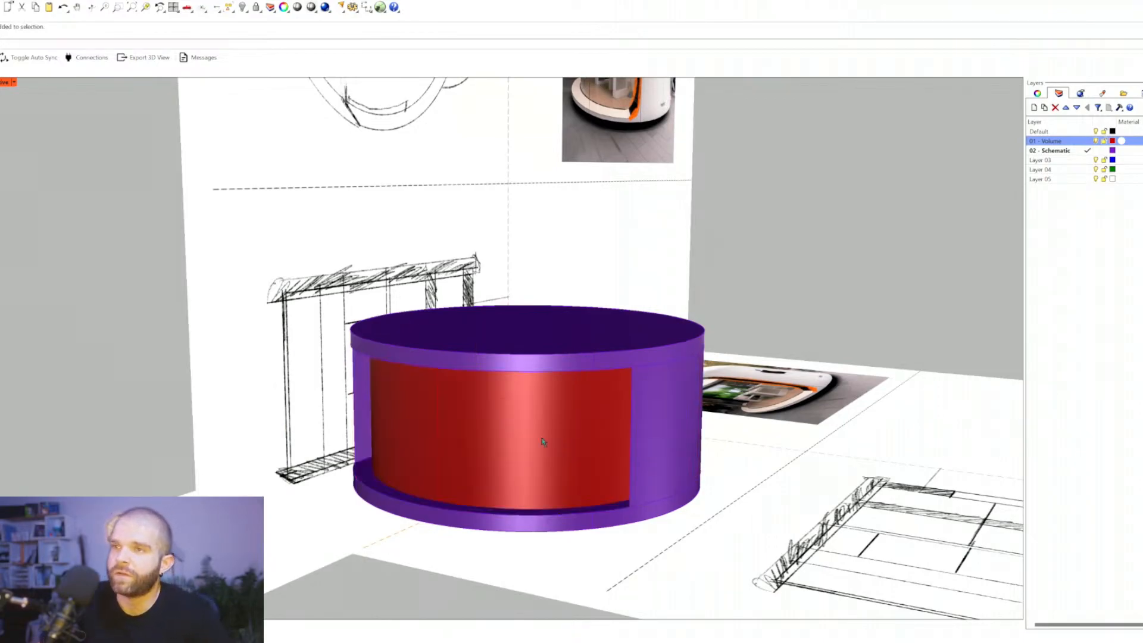
Step: Scale the inner red cylinder vertically with Scale1D from its top so its base meets the floor slab
click(543, 441)
right_drag(542, 442, 456, 458)
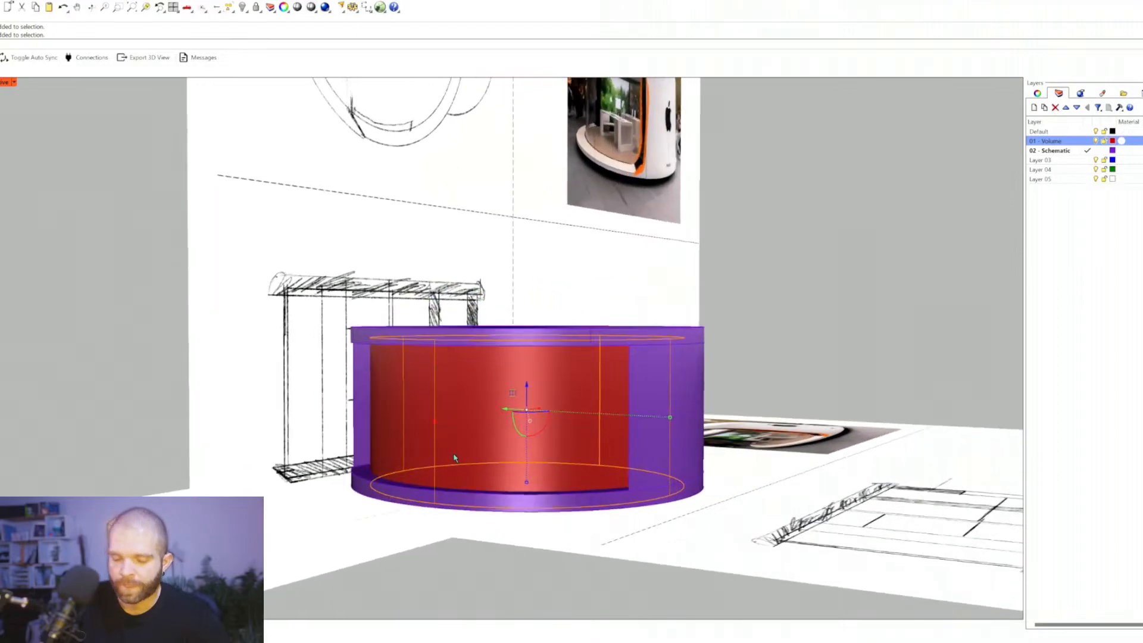
text(scale1d)
key(Return)
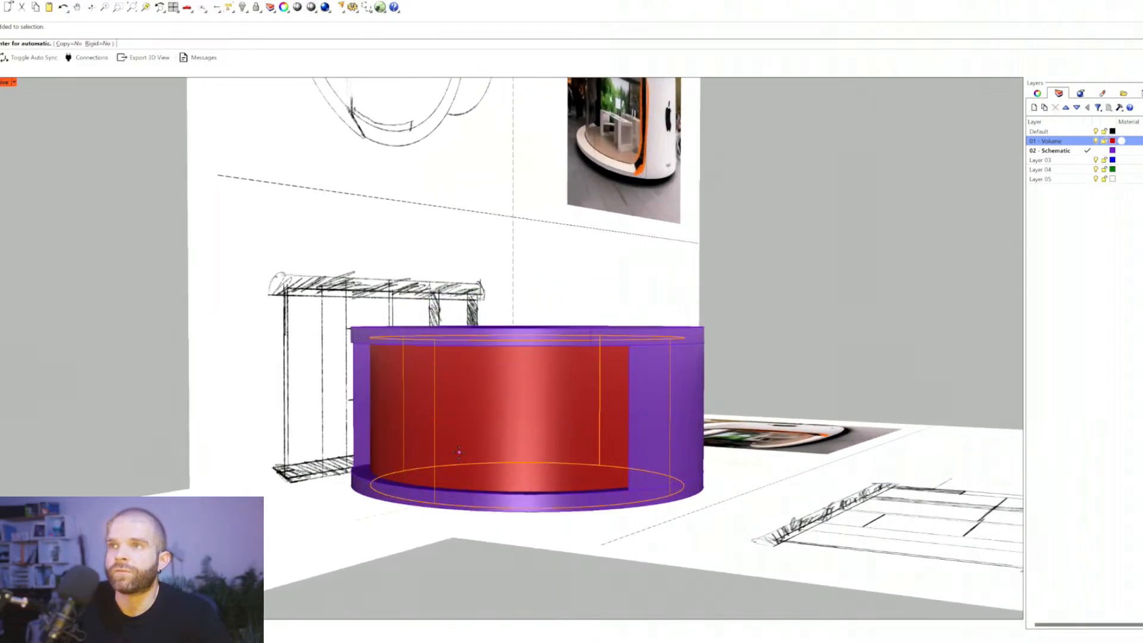
click(403, 336)
right_drag(417, 415, 391, 463)
click(391, 462)
click(387, 487)
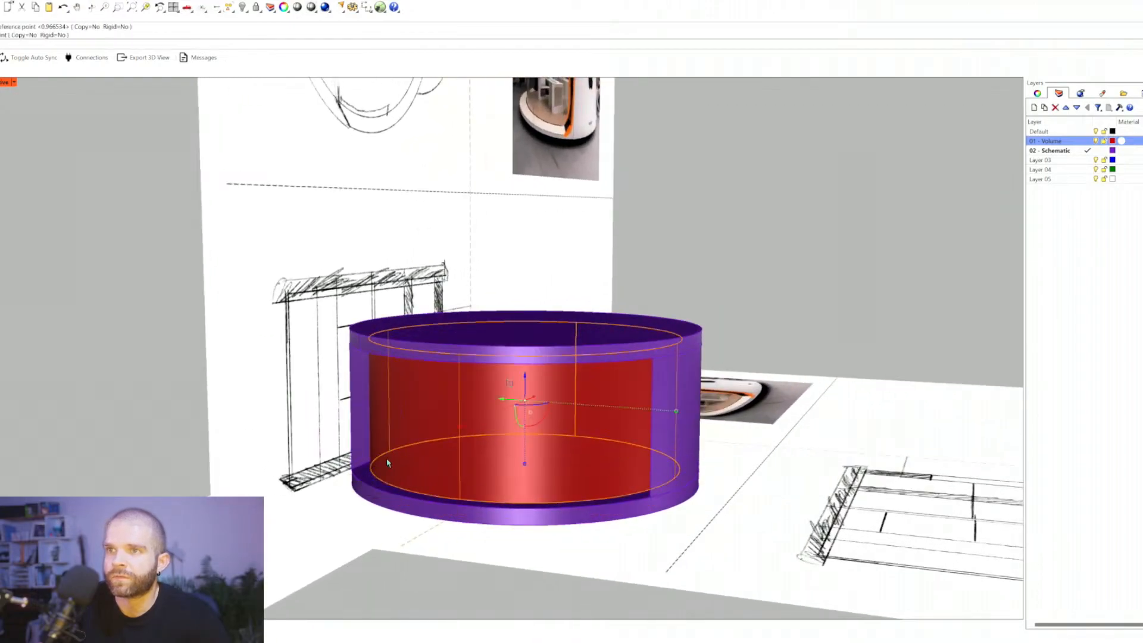
Step: Scale the inner red cylinder vertically from its base so its top meets the underside of the roof slab
key(Return)
right_drag(384, 409, 391, 356)
click(388, 467)
click(382, 337)
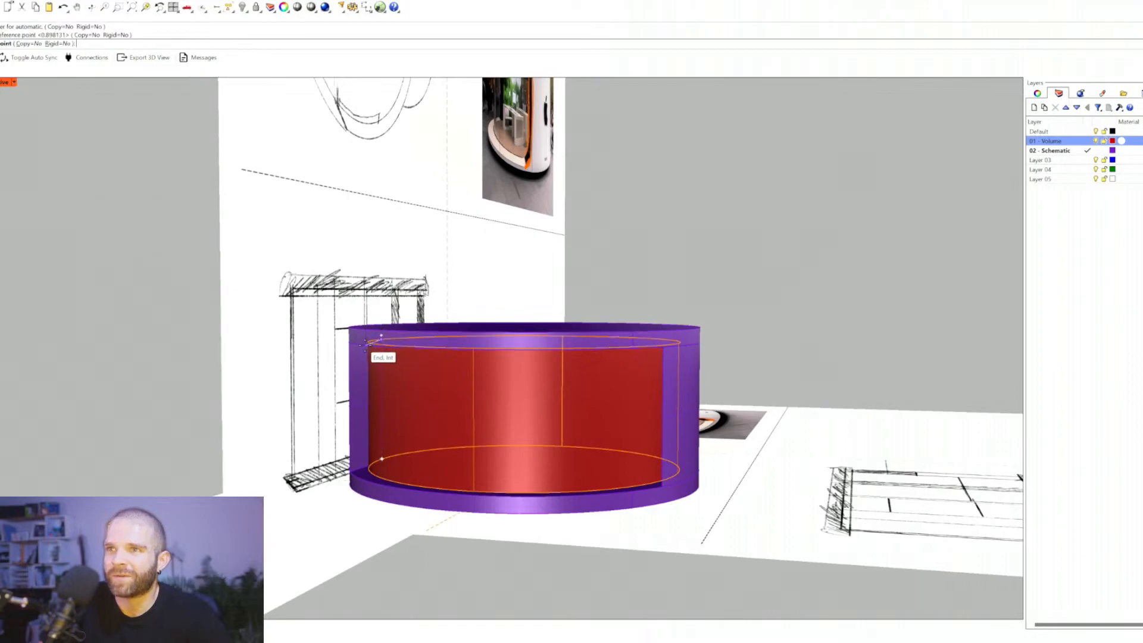
click(366, 347)
scroll(417, 399, down, 4)
right_drag(417, 398, 403, 370)
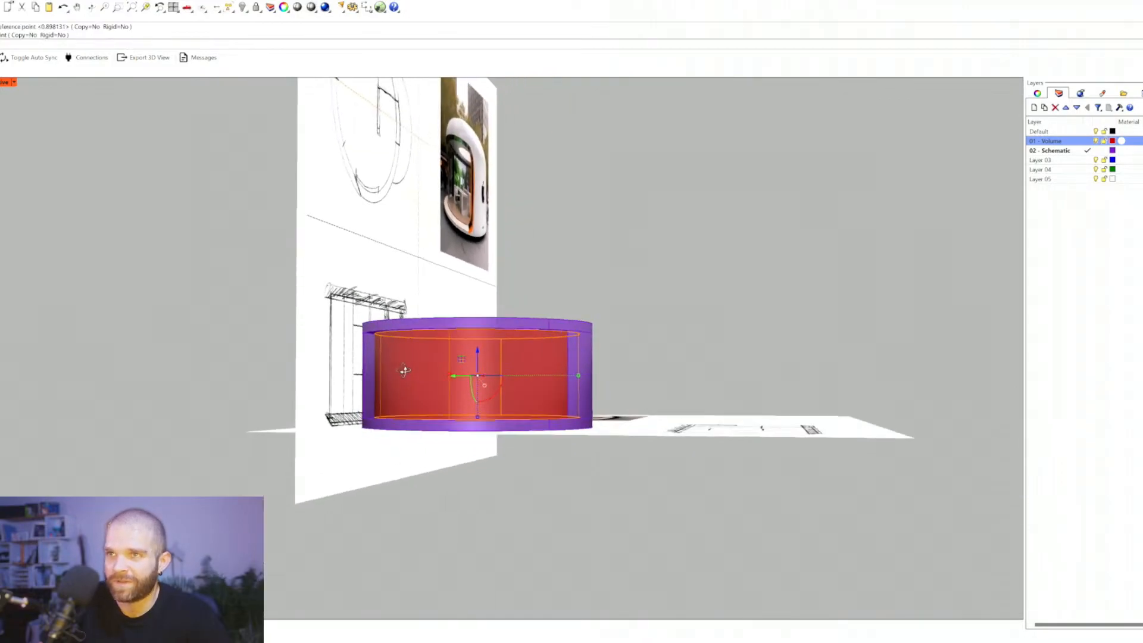
Step: Assign the inner red cylinder to the 02 - Schematic layer and deselect it
click(1037, 93)
click(1137, 160)
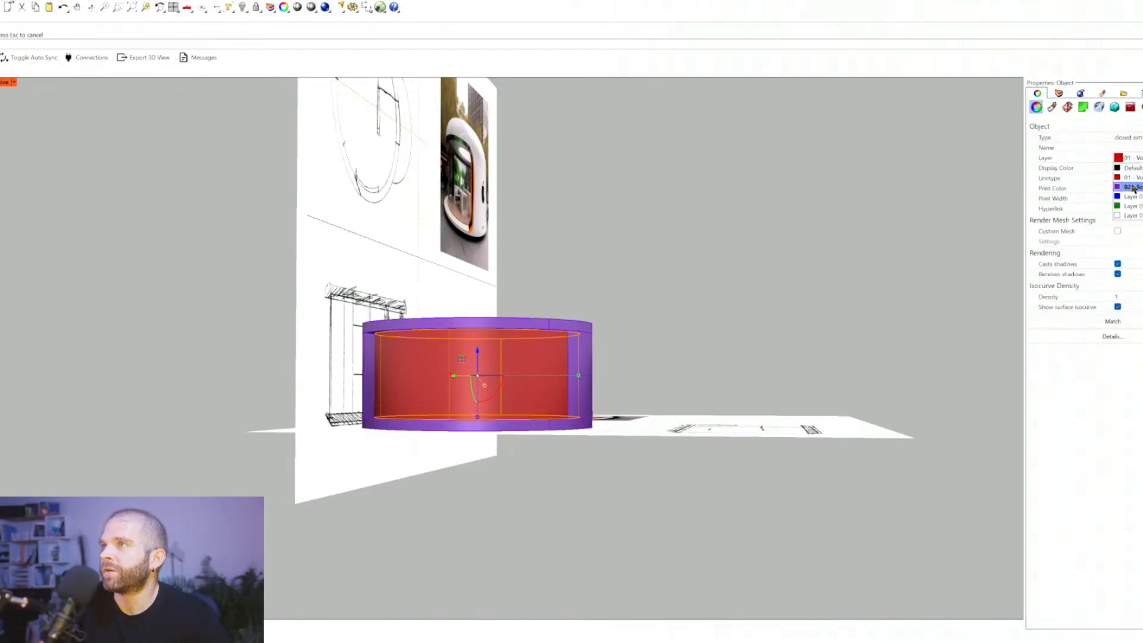
click(1130, 187)
click(1059, 93)
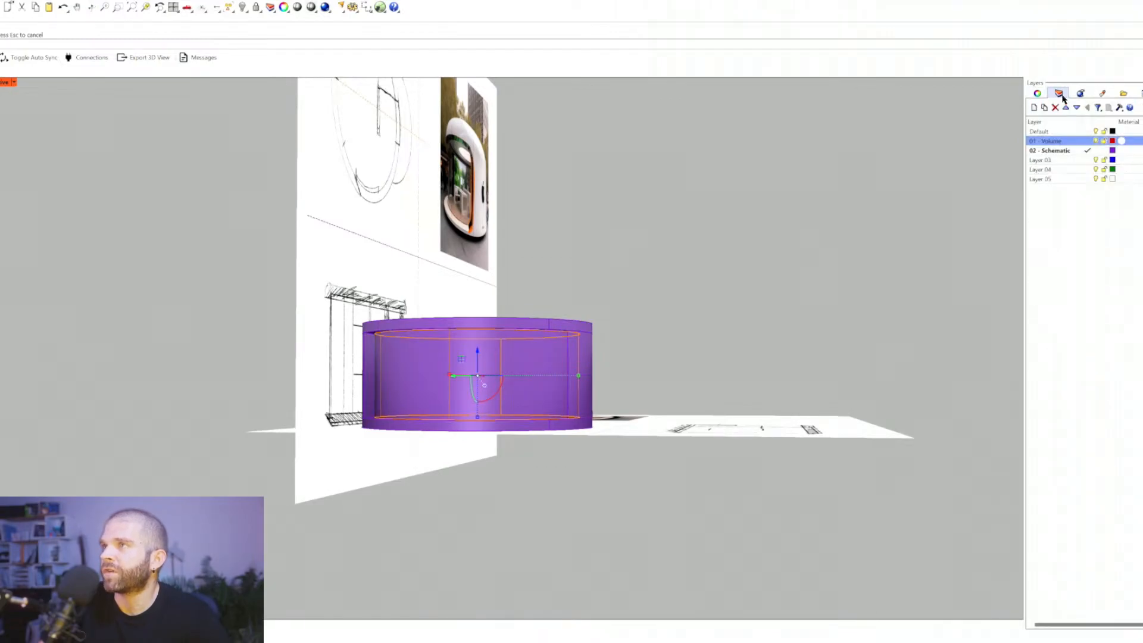
click(670, 248)
Step: Delete the inner cylinder standing between the floor and roof slabs
right_drag(671, 275, 554, 395)
scroll(554, 395, up, 4)
scroll(477, 404, up, 3)
mouse_move(462, 426)
right_down()
mouse_move(477, 405)
mouse_move(522, 403)
mouse_move(490, 408)
mouse_move(492, 434)
mouse_move(476, 439)
right_up()
click(490, 408)
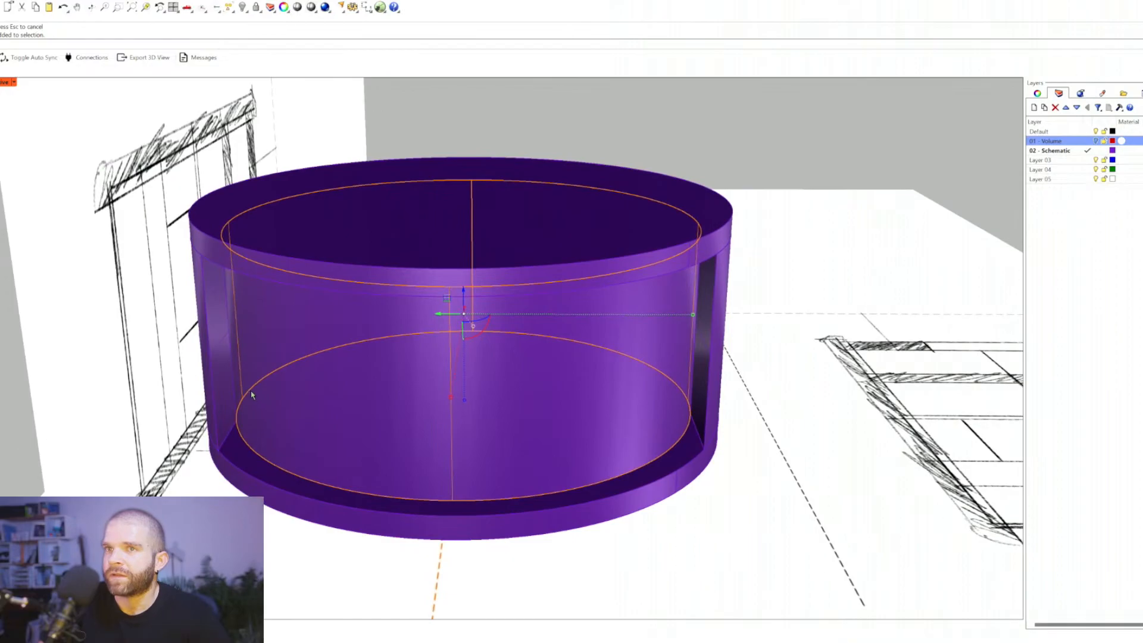
mouse_move(252, 394)
right_down()
mouse_move(230, 370)
mouse_move(258, 375)
mouse_move(237, 407)
right_up()
click(266, 378)
key(Delete)
Step: Try to move the inner vertical edge at the curved wall's end forward over the floor slab
scroll(304, 389, up, 5)
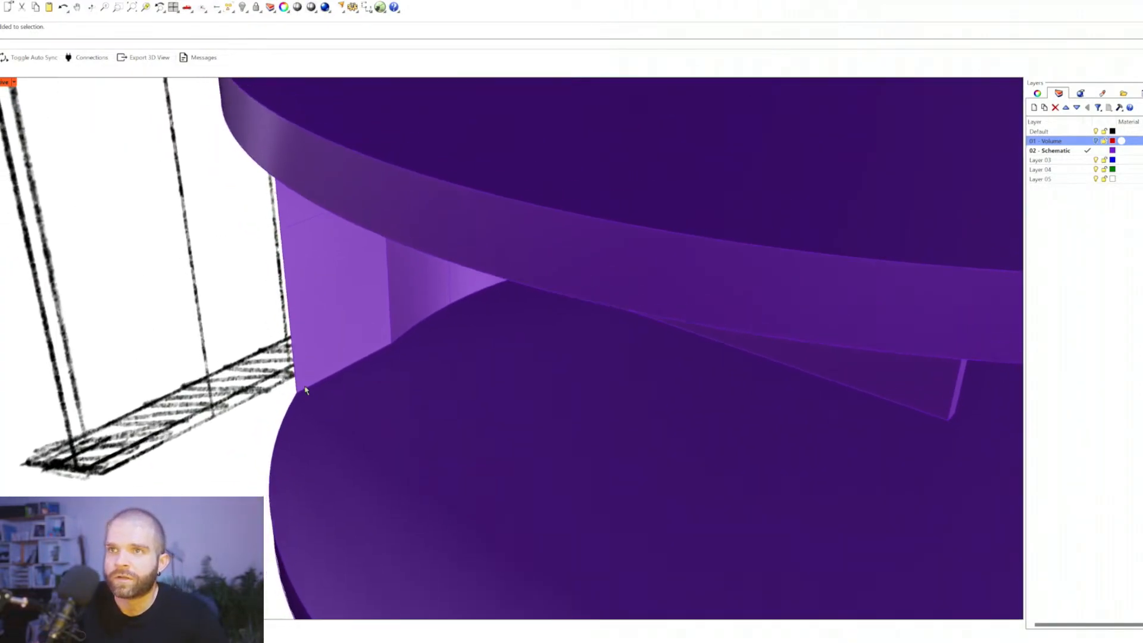
click(390, 323)
key(Escape)
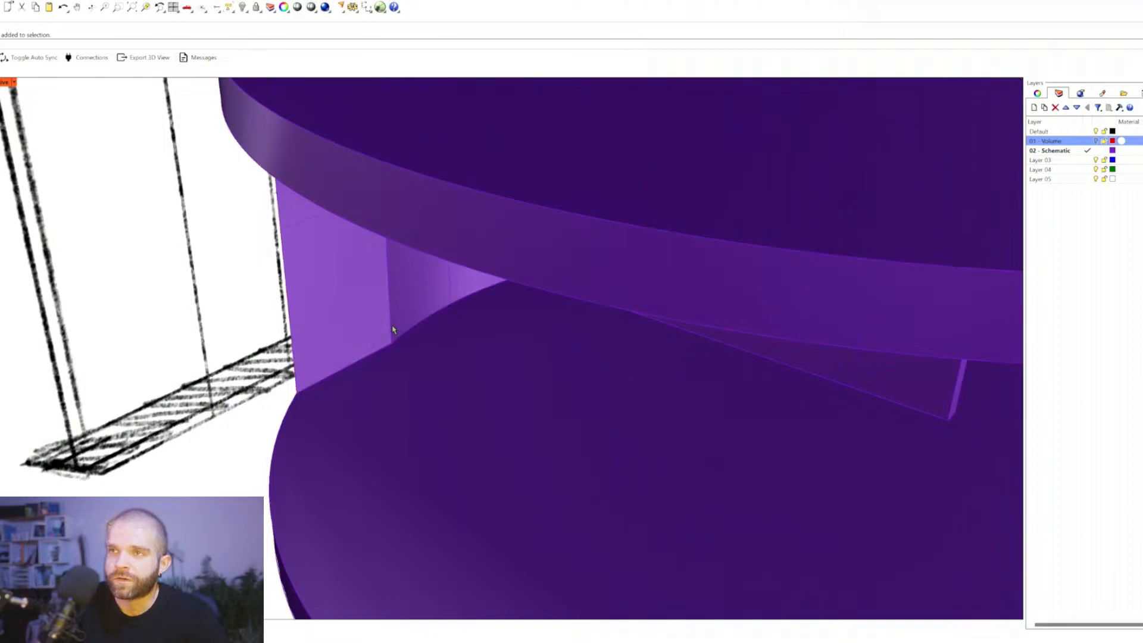
click(391, 330)
click(421, 354)
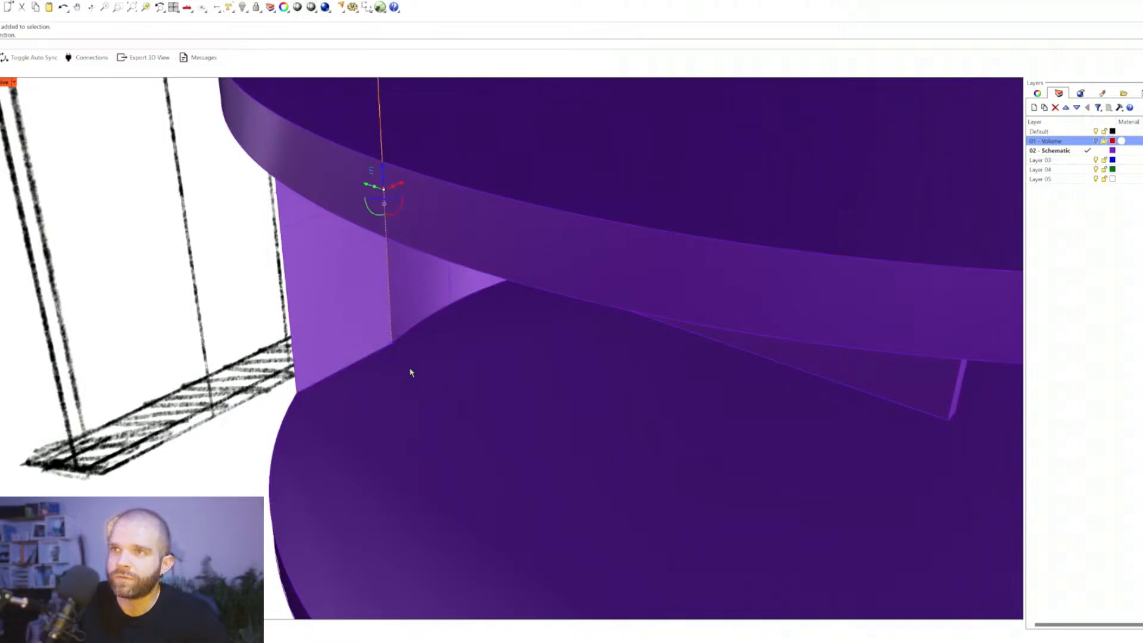
text(m)
key(Return)
click(391, 343)
click(363, 448)
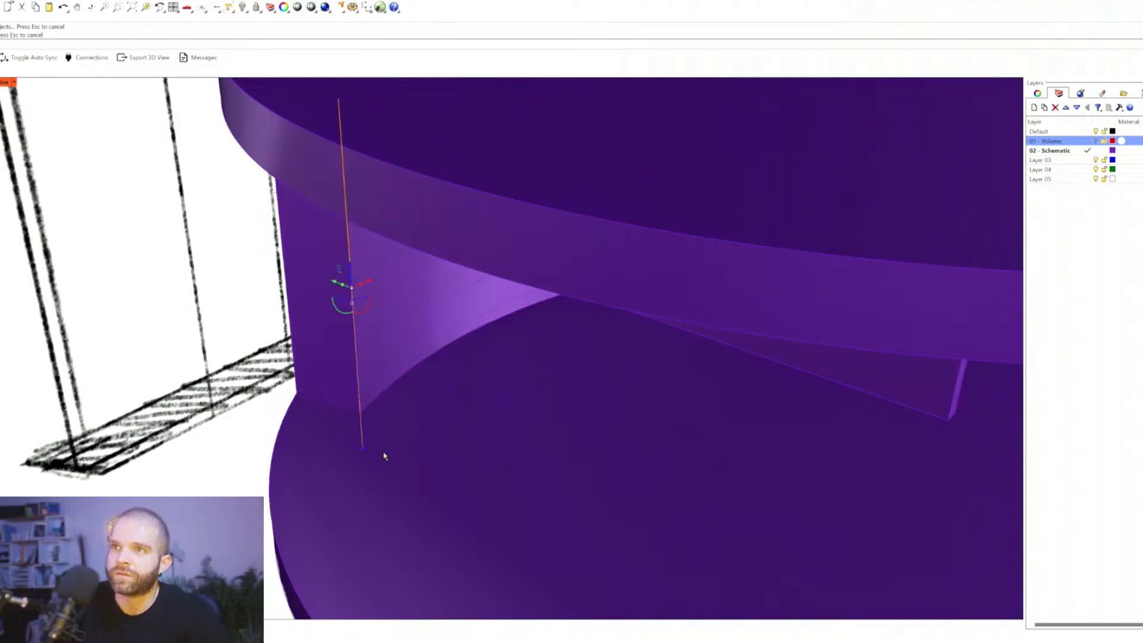
right_drag(384, 456, 375, 405)
key(ctrl+z)
shift+right_drag(308, 431, 329, 423)
scroll(296, 427, down, 3)
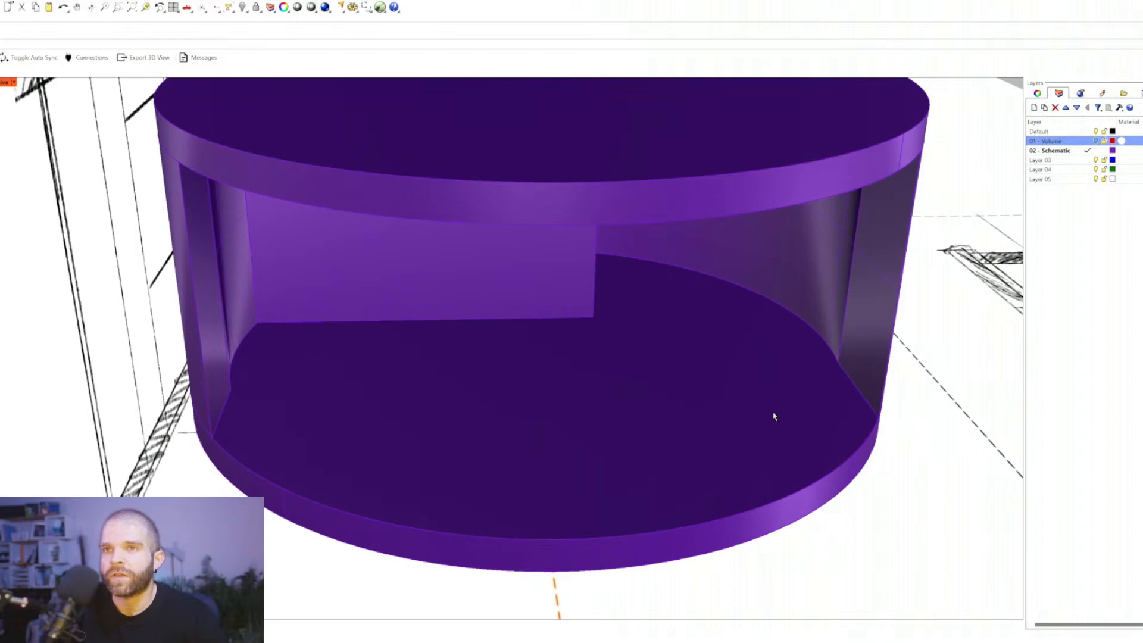
right_drag(774, 416, 770, 356)
click(735, 277)
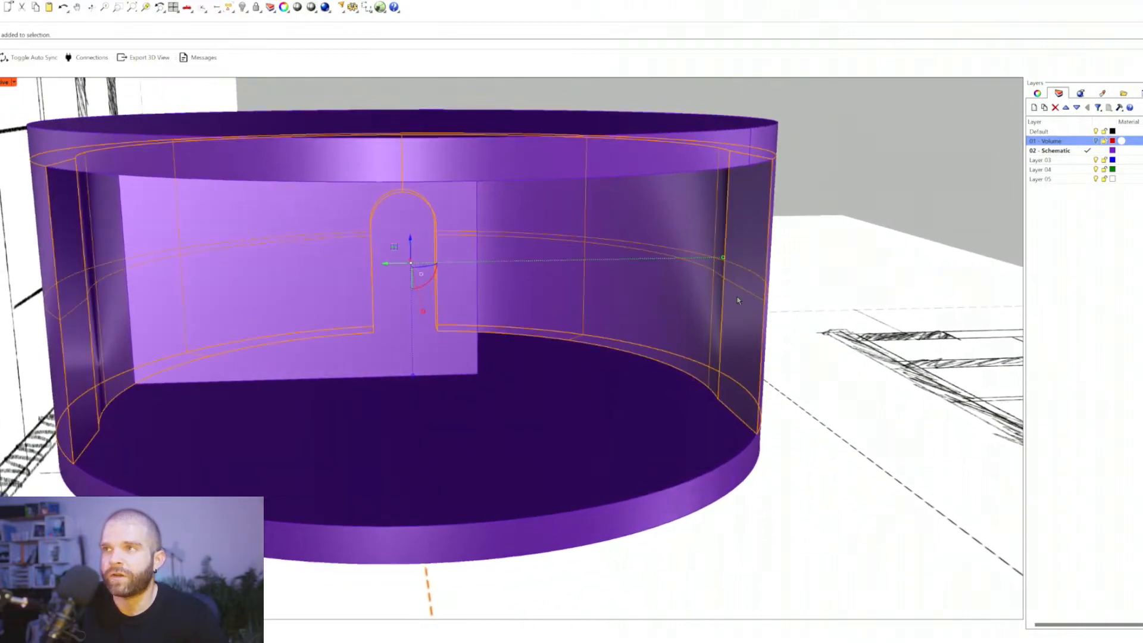
key(Escape)
click(722, 351)
key(Escape)
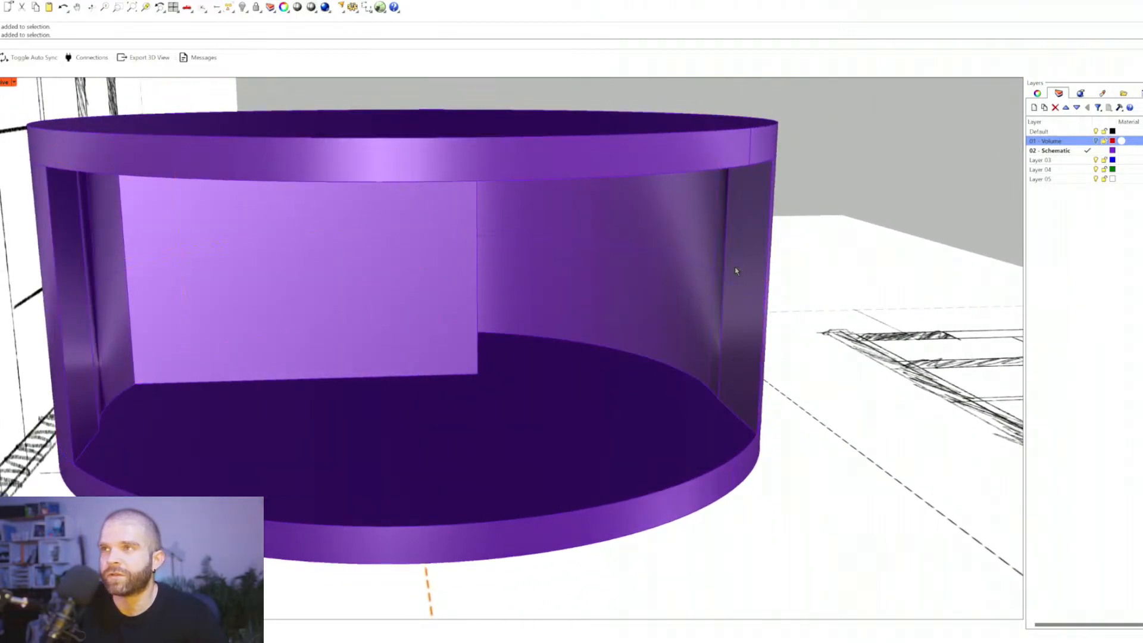
Step: Duplicate the face border of the roof slab's underside with DupFaceBorder, outputting the circle to the current layer
right_drag(741, 350, 460, 334)
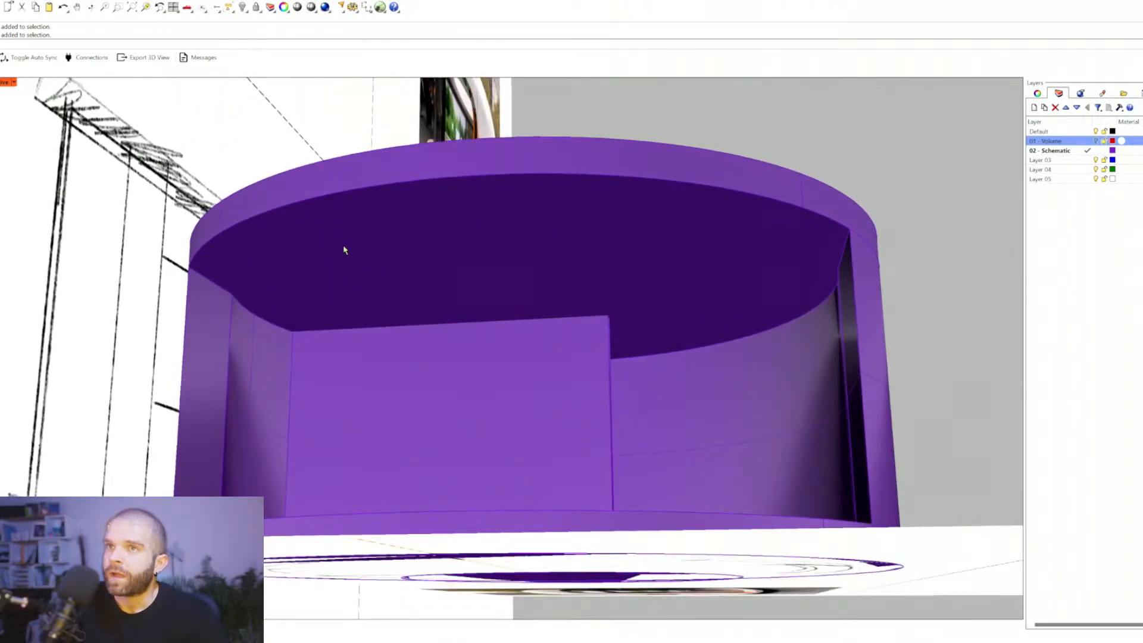
click(379, 227)
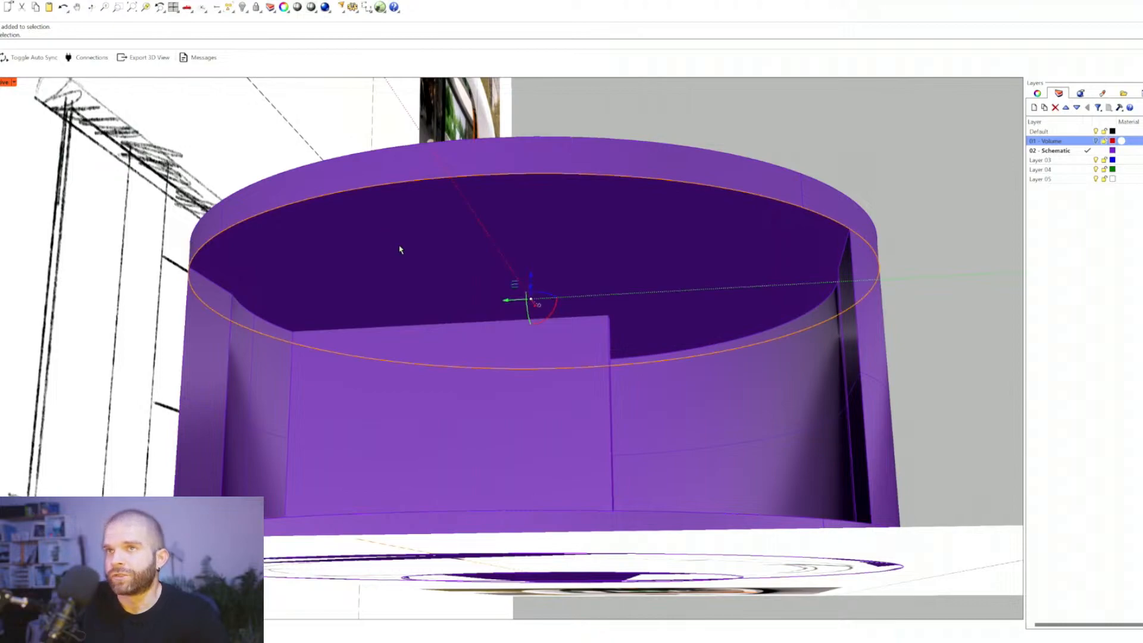
key(Escape)
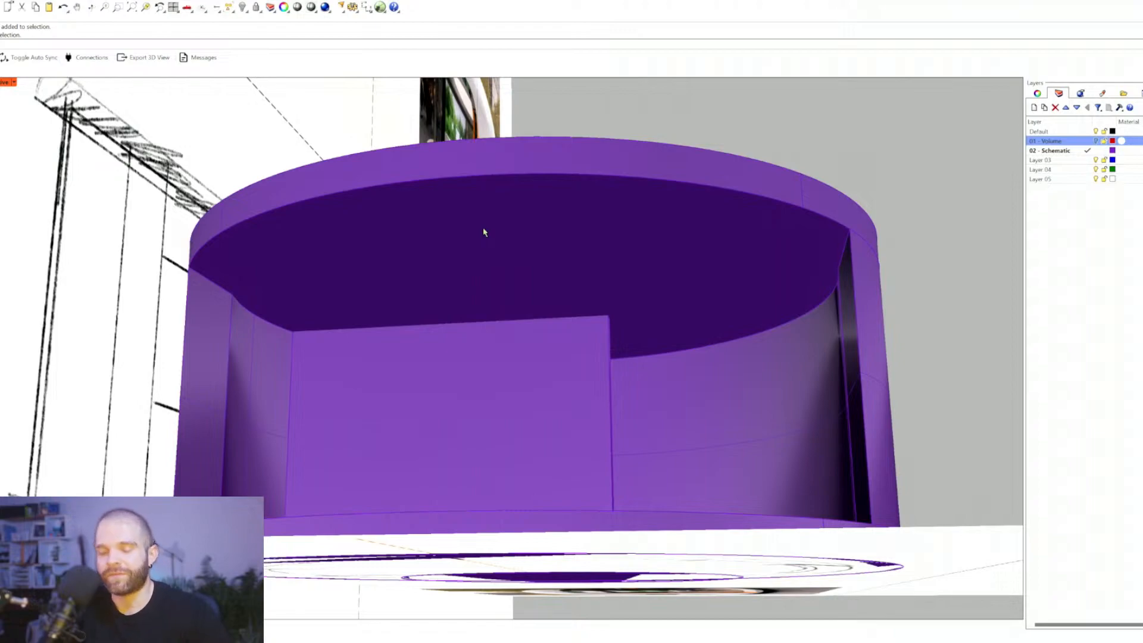
text(DupFaceBopr)
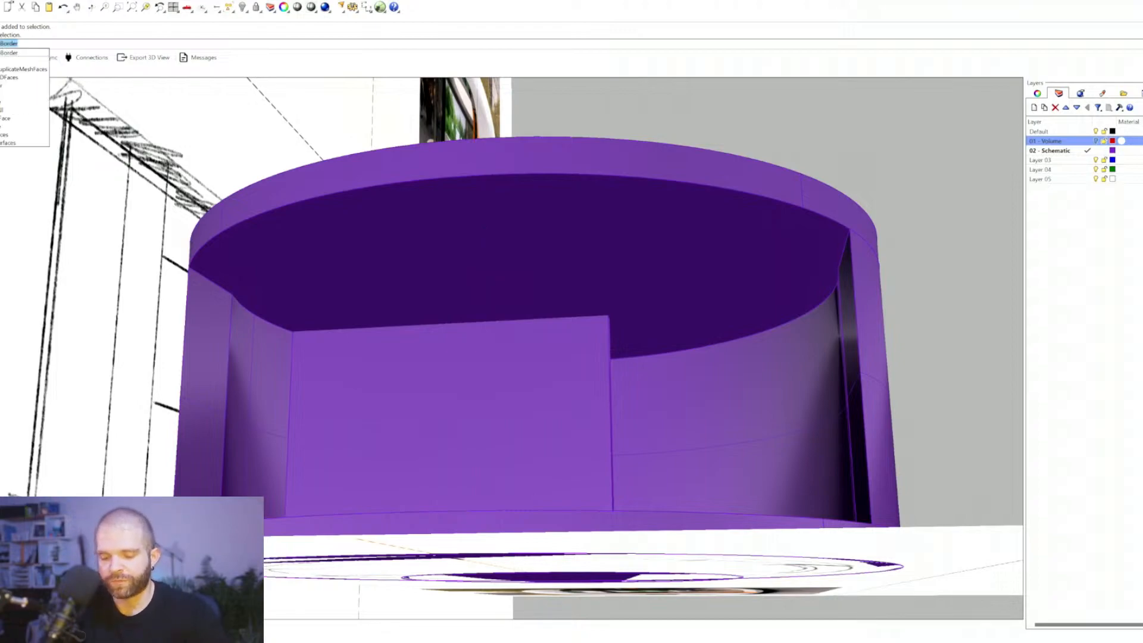
key(BackSpace)
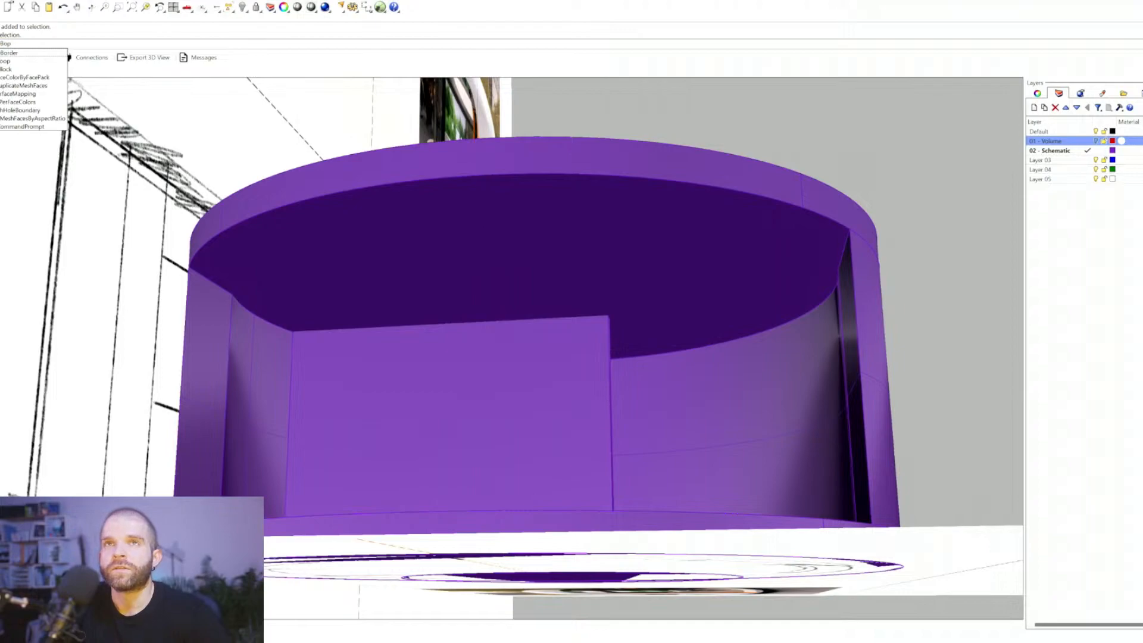
key(Return)
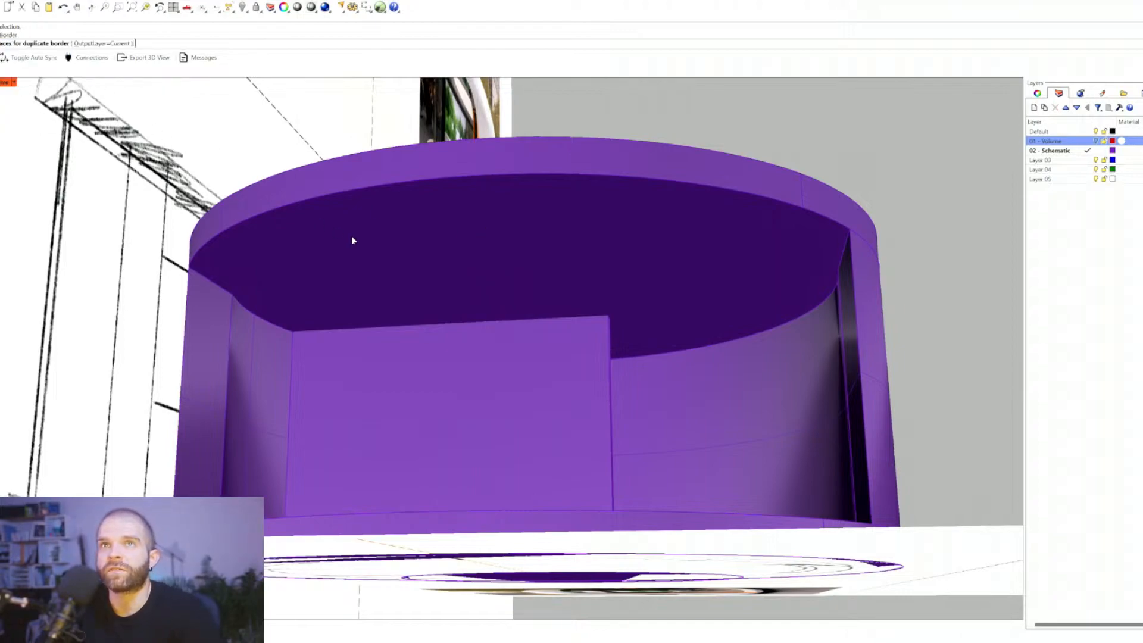
click(546, 232)
key(Return)
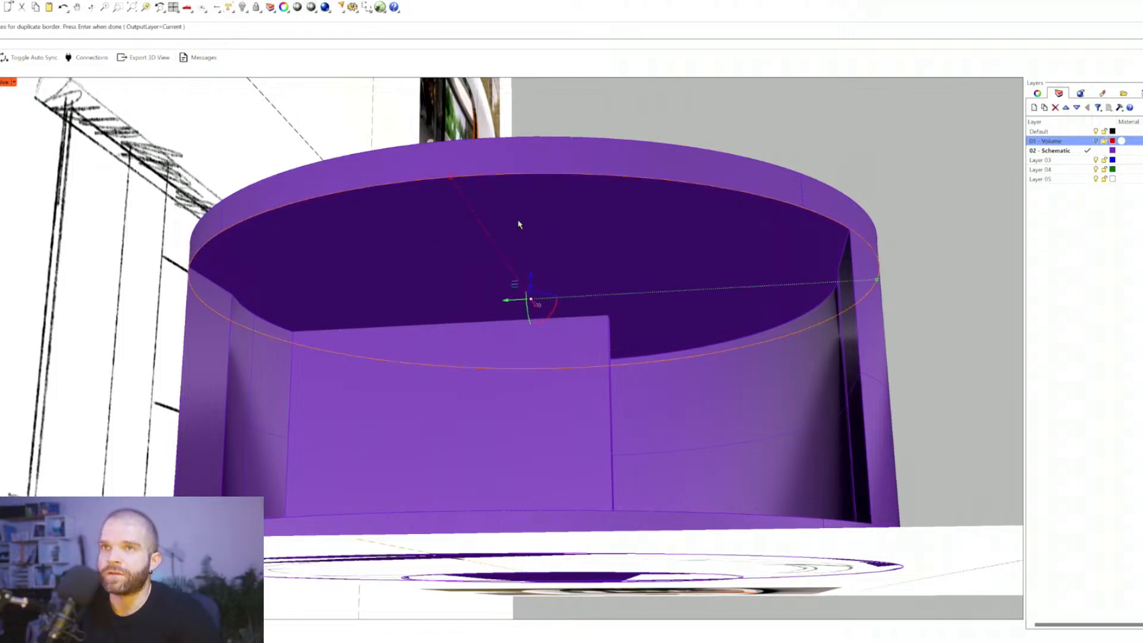
Step: Start offsetting the duplicated circle under the roof slab, open its Distance option and show all four viewports
right_drag(387, 197, 332, 250)
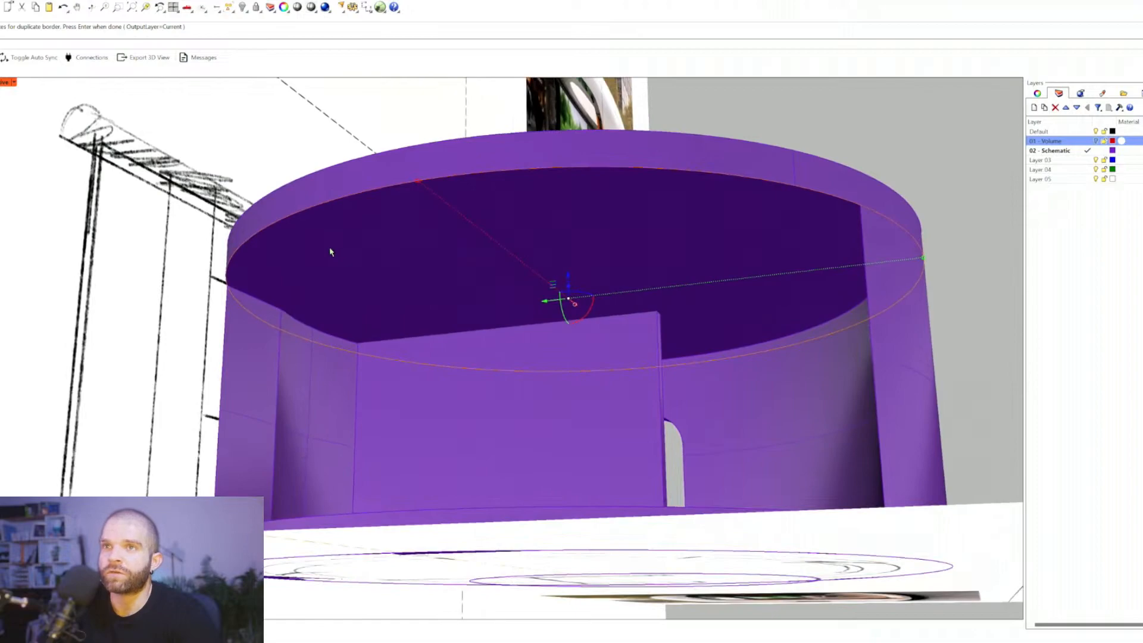
text(off)
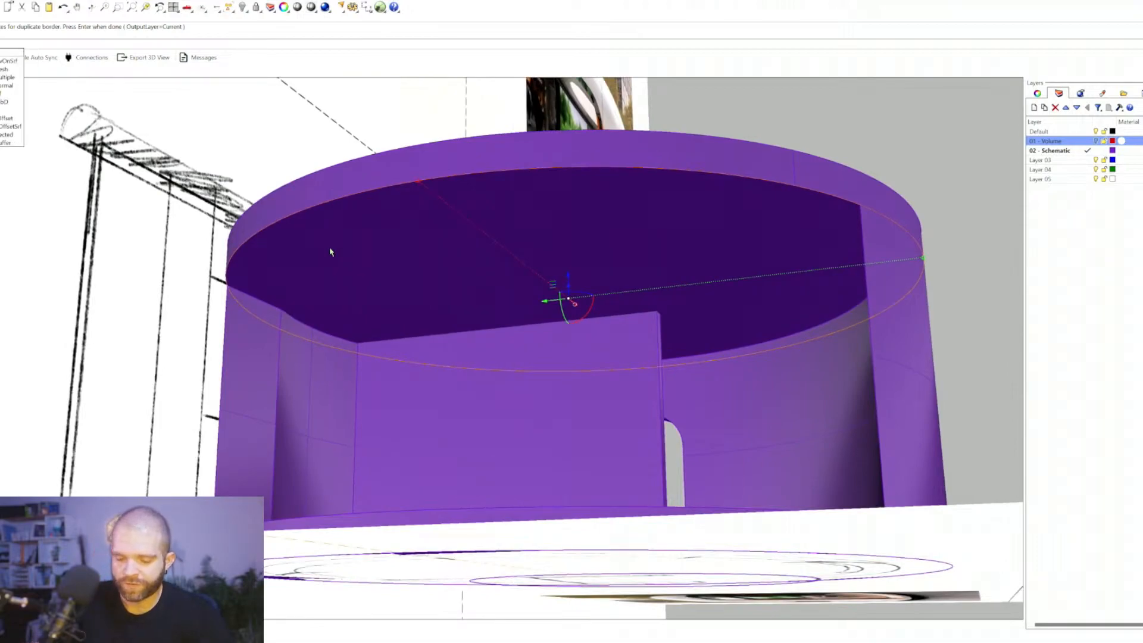
key(Return)
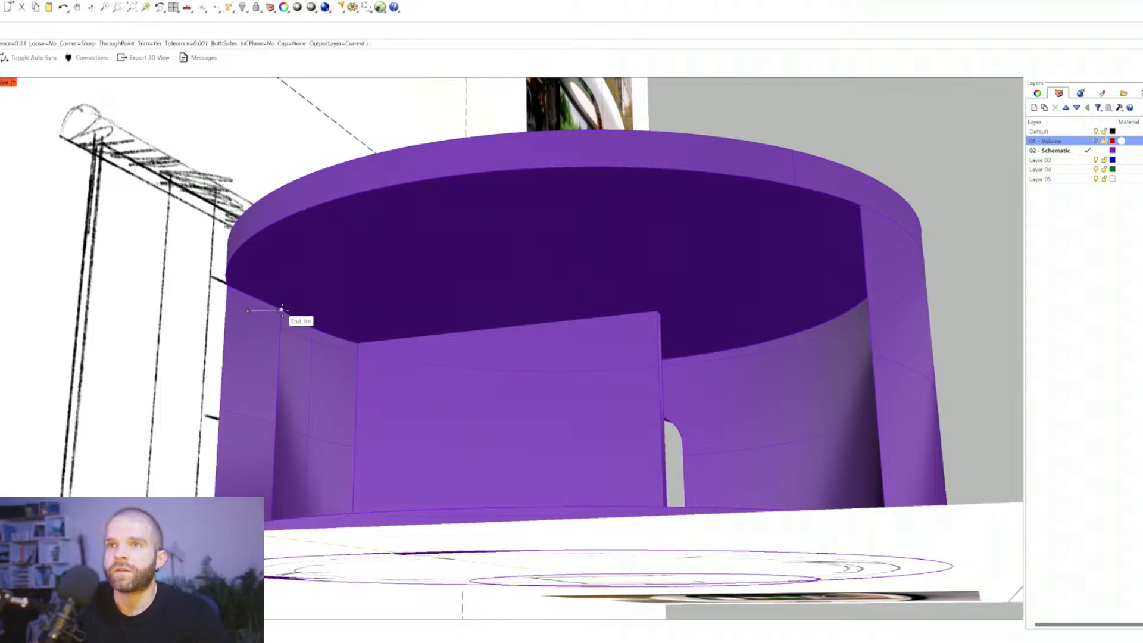
text(d)
key(Return)
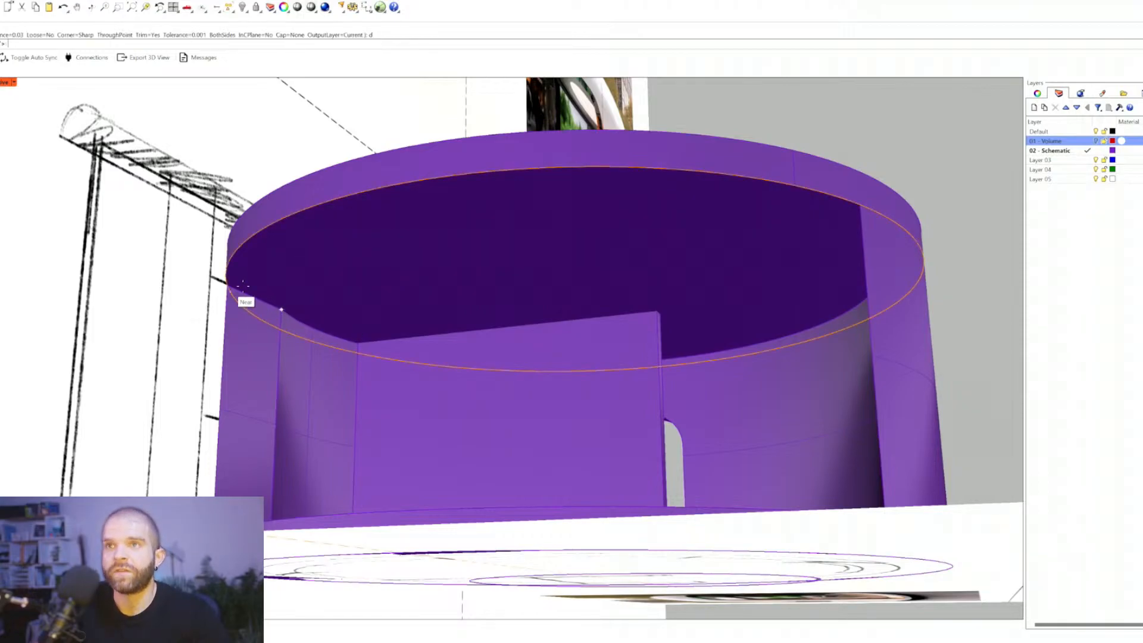
right_drag(740, 319, 377, 110)
double_click(5, 82)
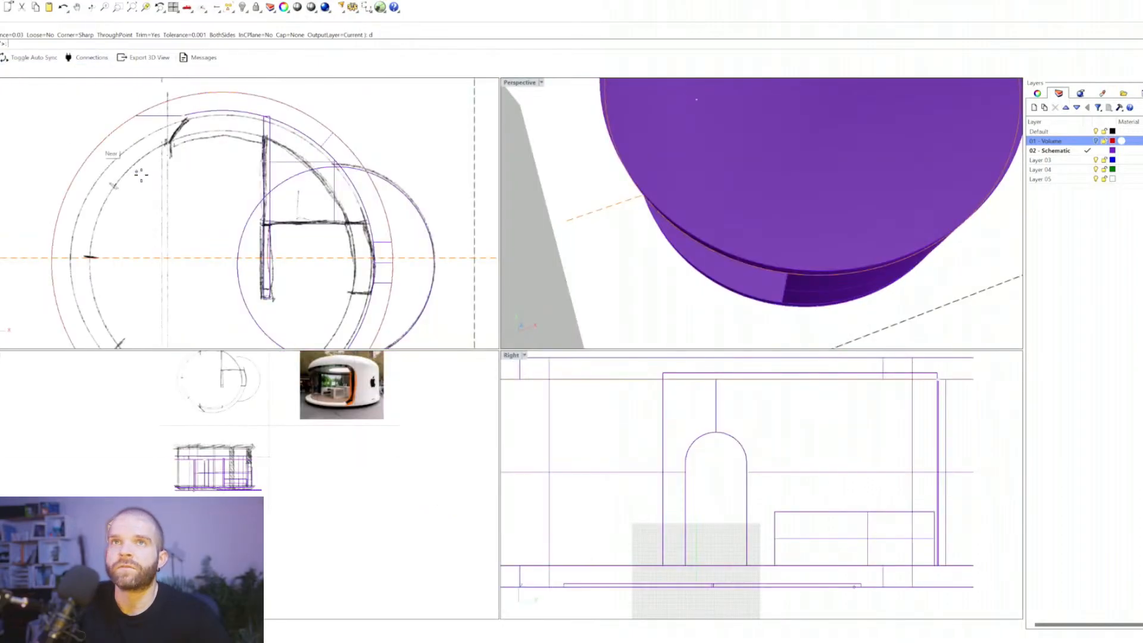
Step: Offset the outer circle at the roof's underside inward by about 21.8, picking the distance between the inner wall curve and outer circle in plan
scroll(178, 178, down, 3)
scroll(199, 127, up, 5)
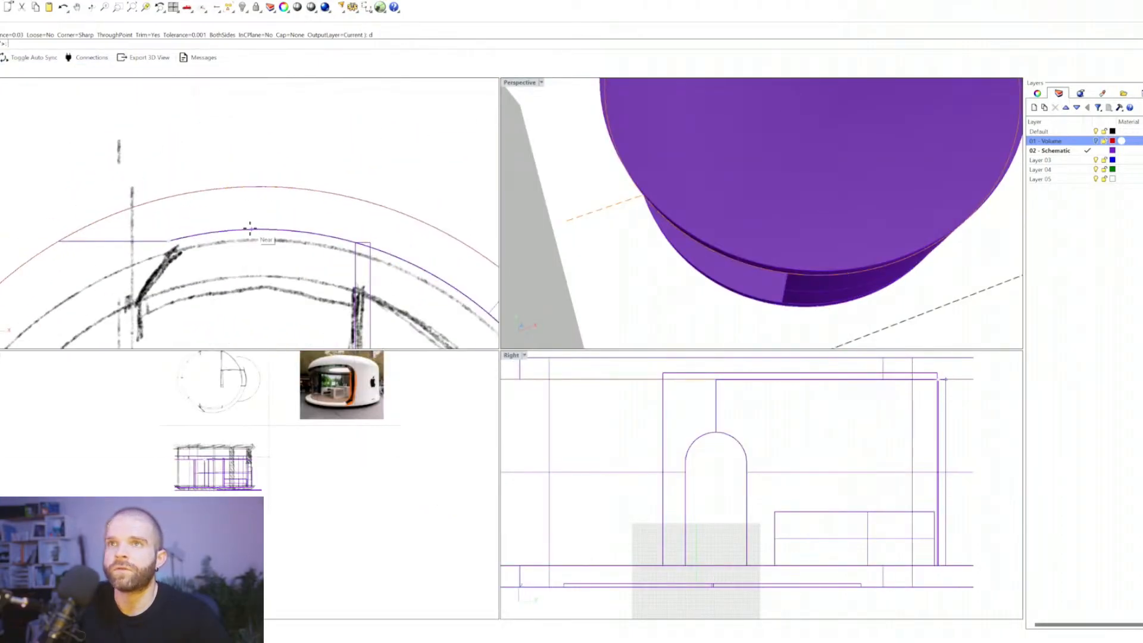
scroll(248, 238, down, 4)
scroll(248, 300, up, 4)
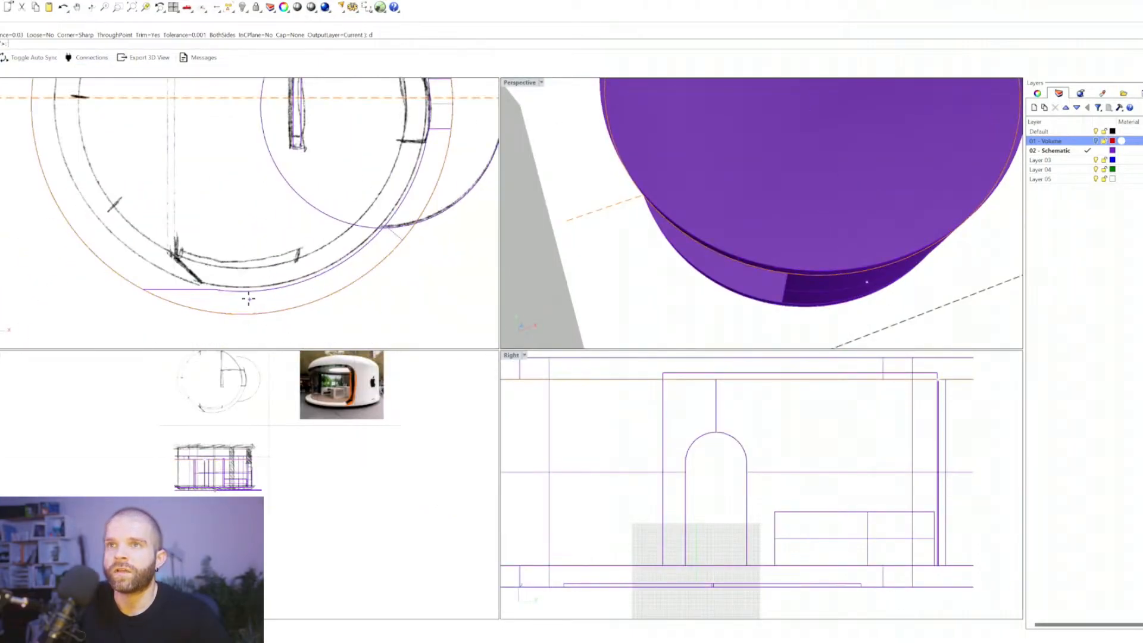
click(215, 290)
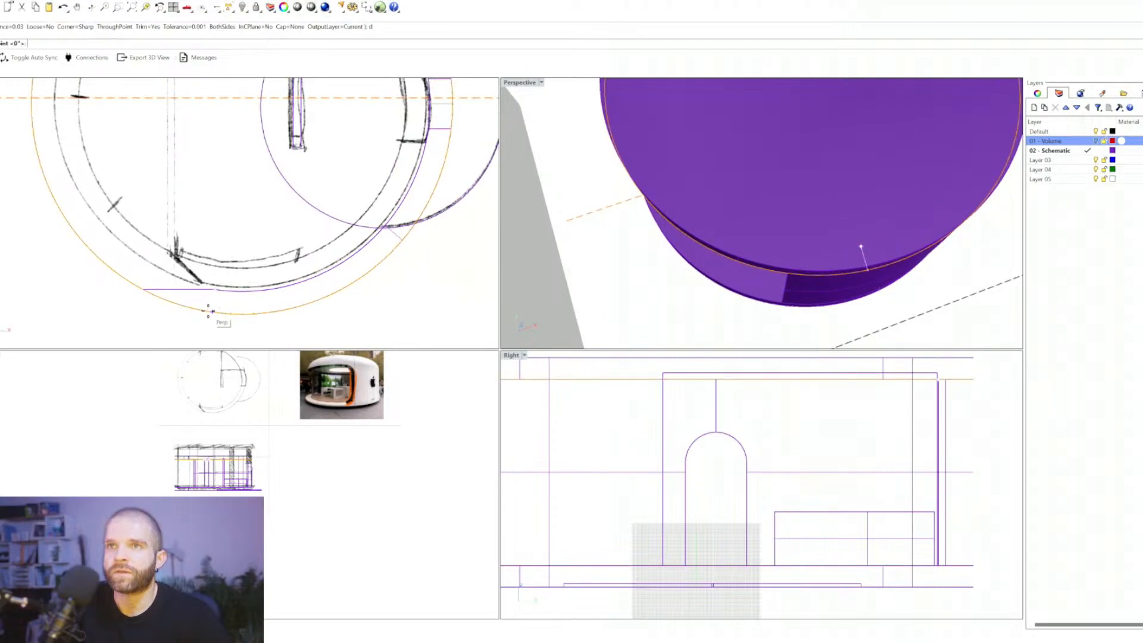
click(208, 311)
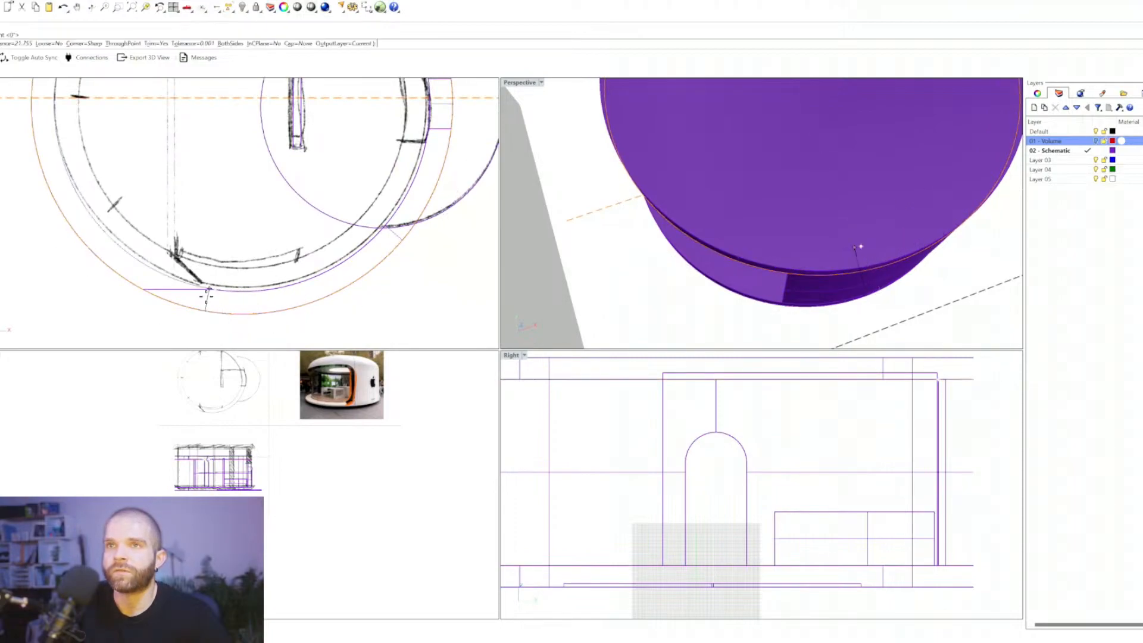
right_drag(766, 278, 692, 167)
scroll(601, 195, up, 5)
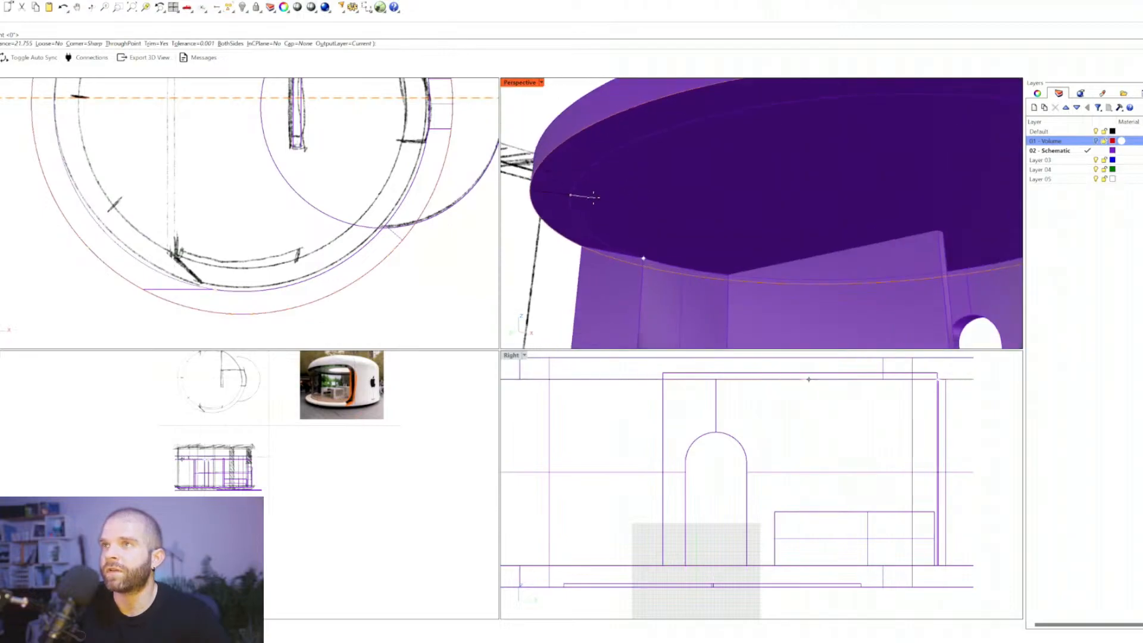
click(641, 203)
right_drag(632, 191, 661, 205)
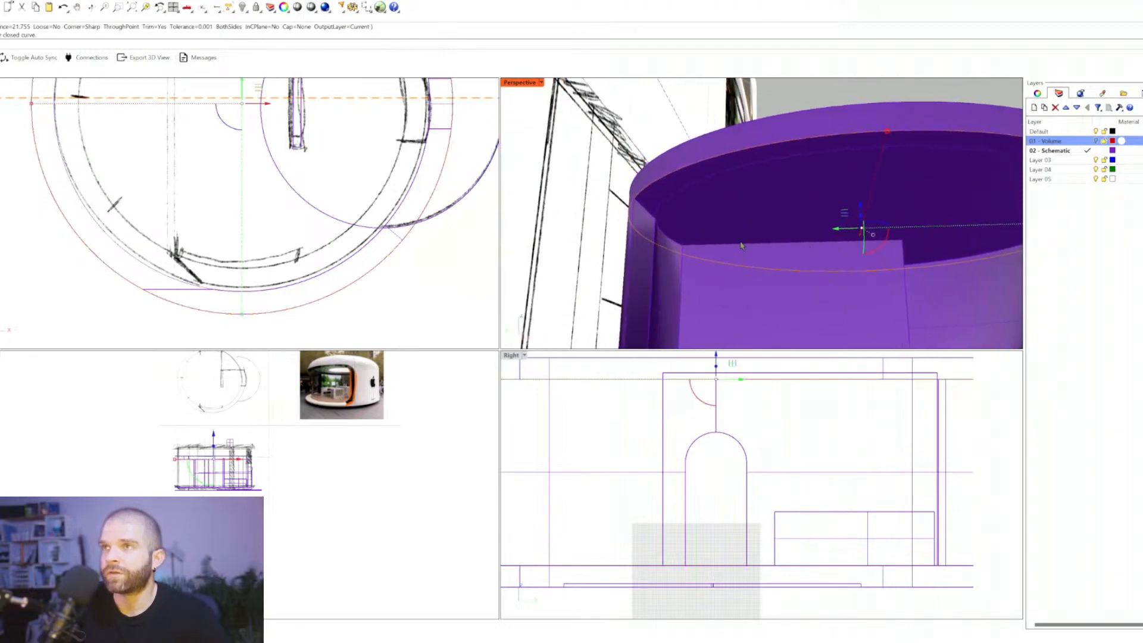
Step: Copy the outer and offset inner circles from the roof's underside down to floor level
scroll(571, 208, up, 4)
scroll(667, 239, down, 2)
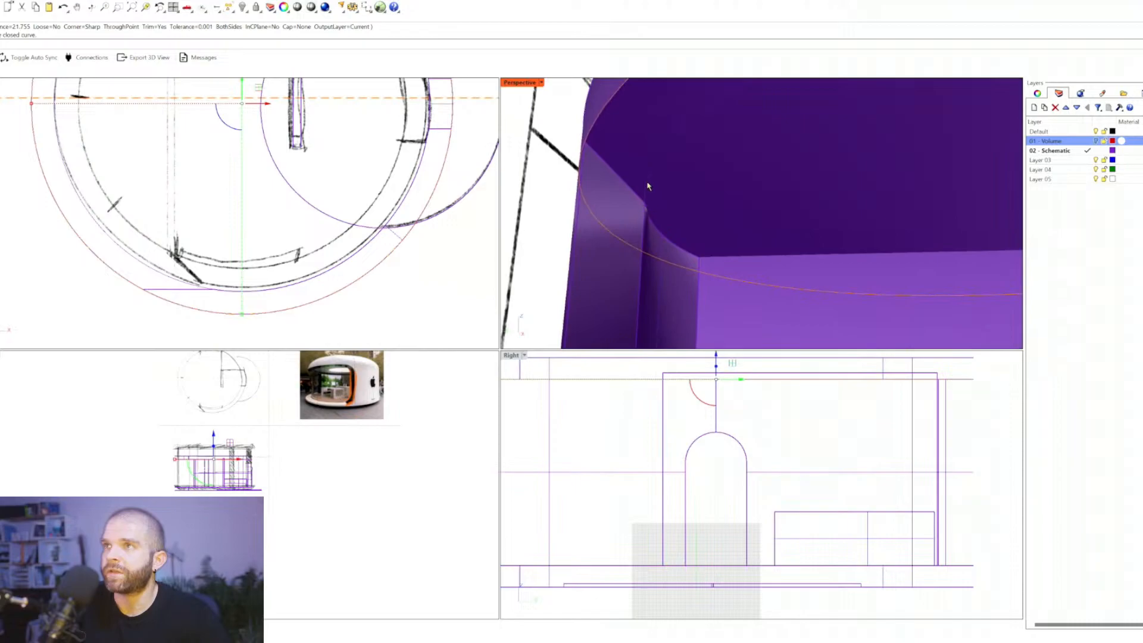
scroll(648, 185, down, 8)
shift+click(667, 149)
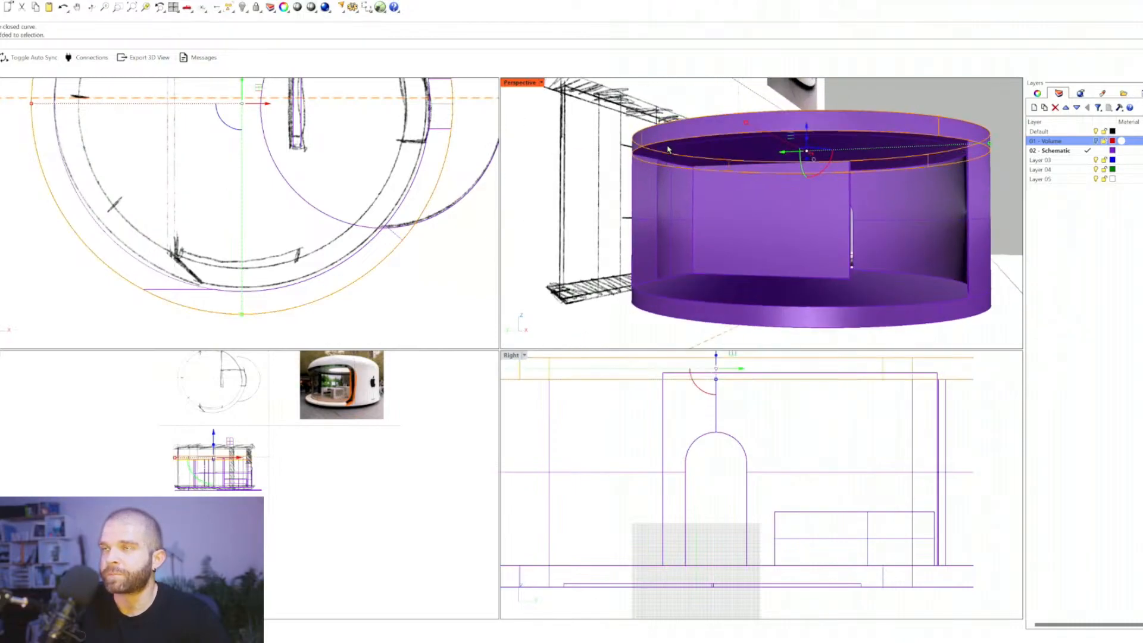
shift+click(667, 152)
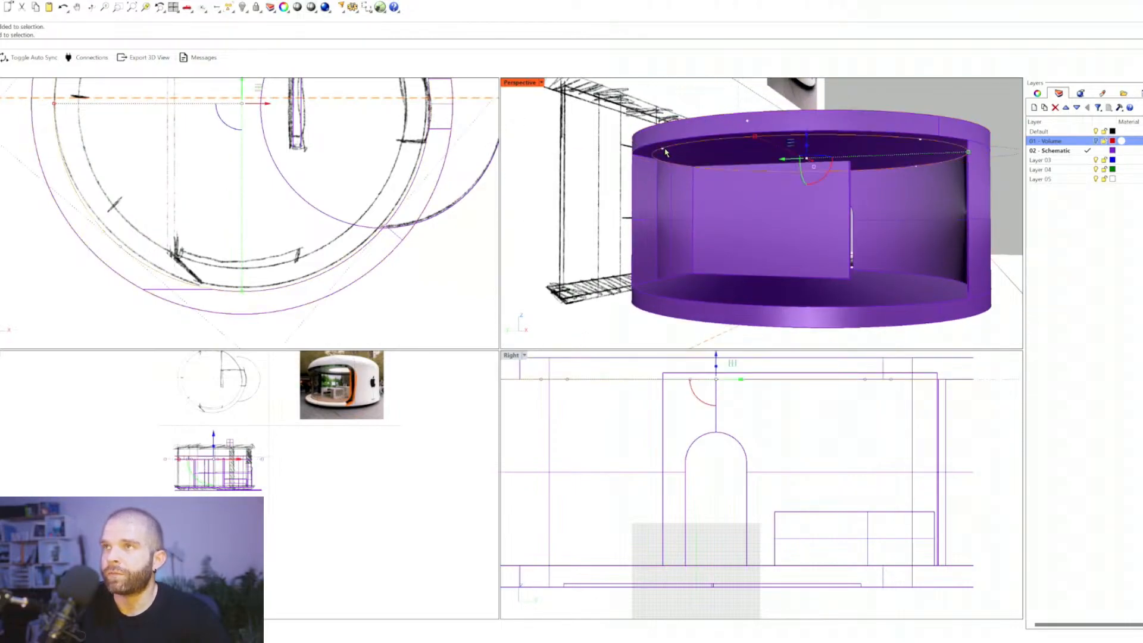
scroll(646, 146, up, 5)
shift+click(644, 144)
click(662, 169)
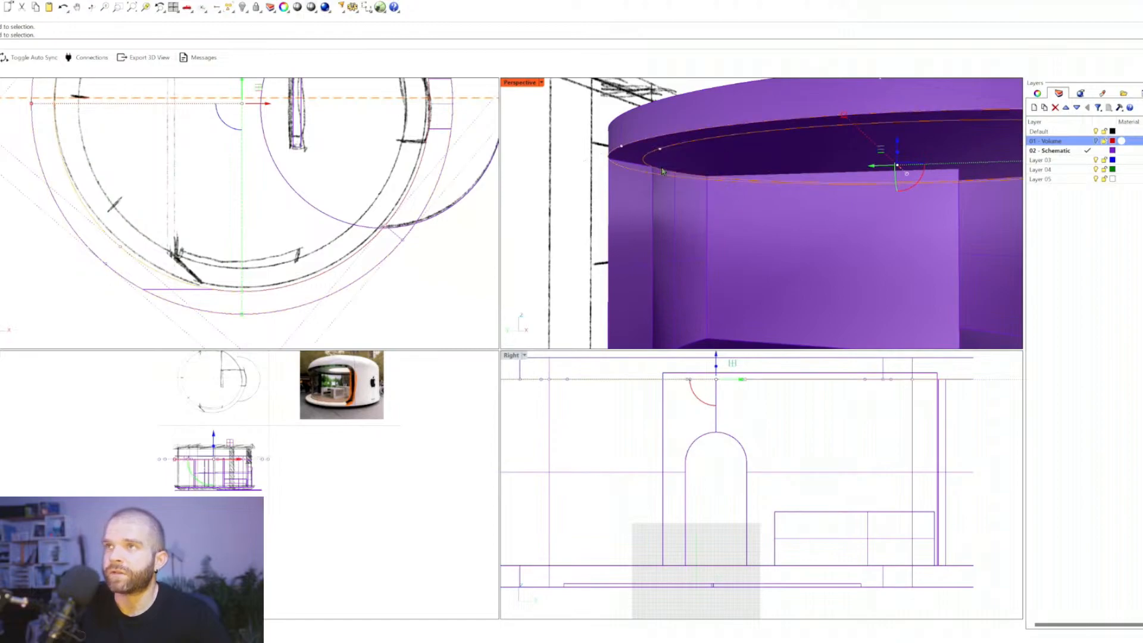
key(ctrl+c)
text(y)
key(Return)
scroll(672, 166, down, 6)
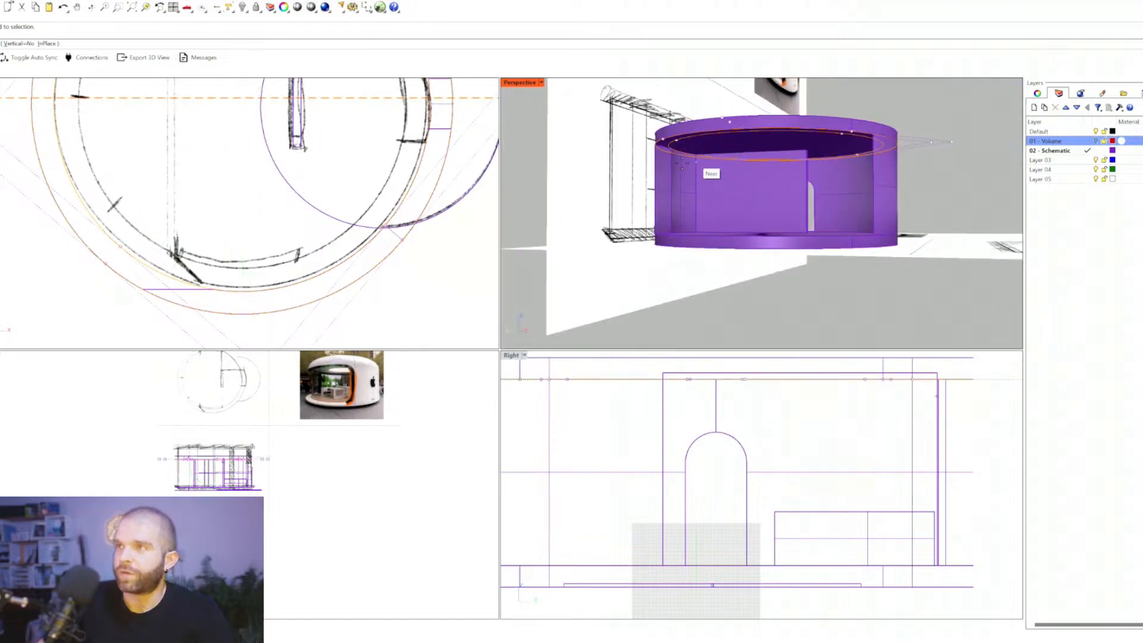
click(653, 141)
right_drag(661, 160, 663, 232)
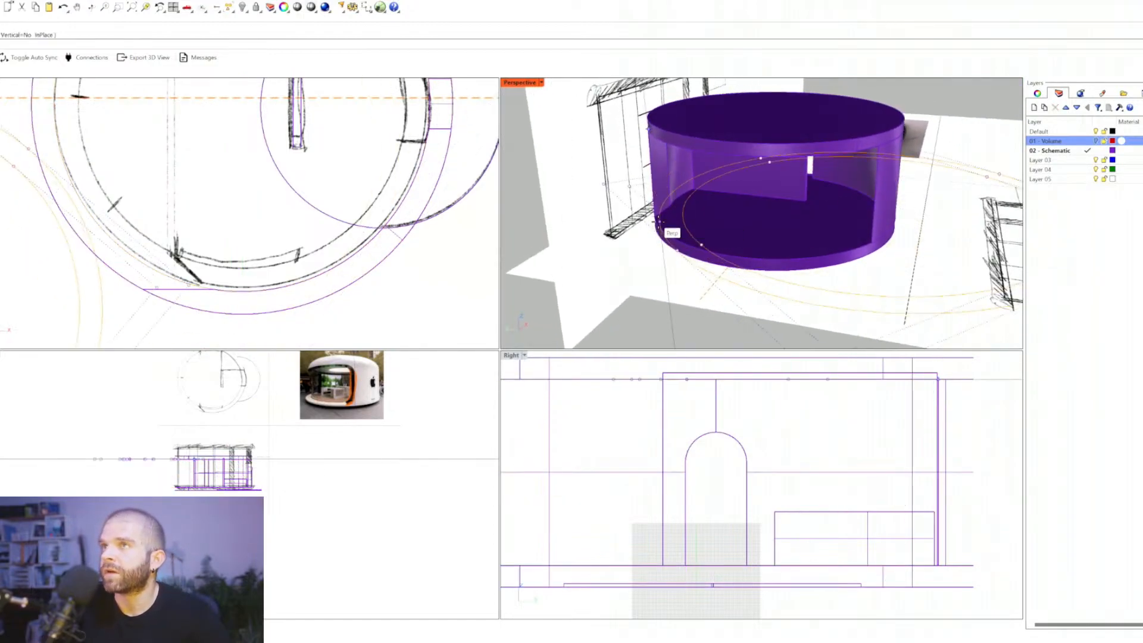
click(654, 218)
key(Return)
key(Escape)
Step: Draw a vertical line from floor to roof along one outer edge of the curved wall's front opening
right_drag(812, 245, 779, 246)
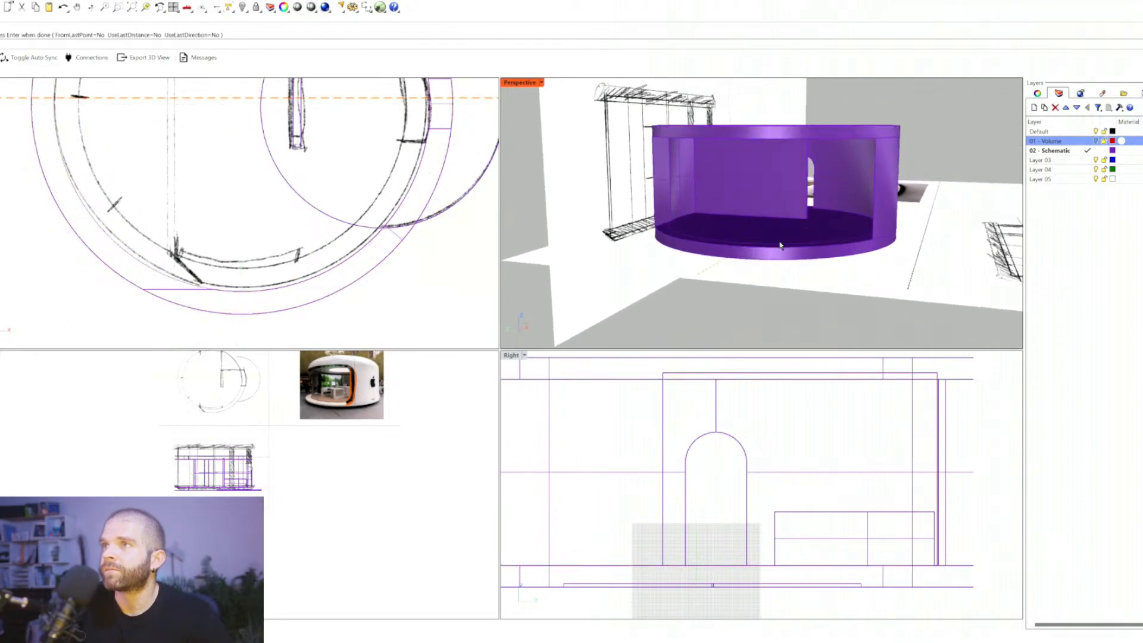
scroll(778, 247, up, 4)
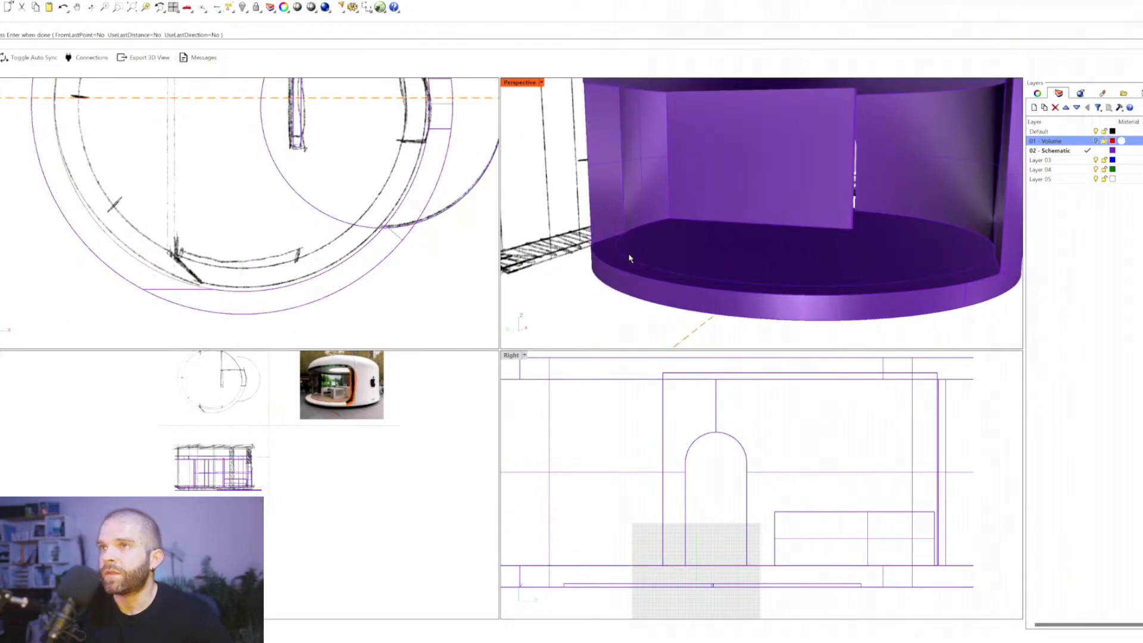
mouse_move(630, 258)
right_down()
mouse_move(887, 239)
mouse_move(725, 232)
right_up()
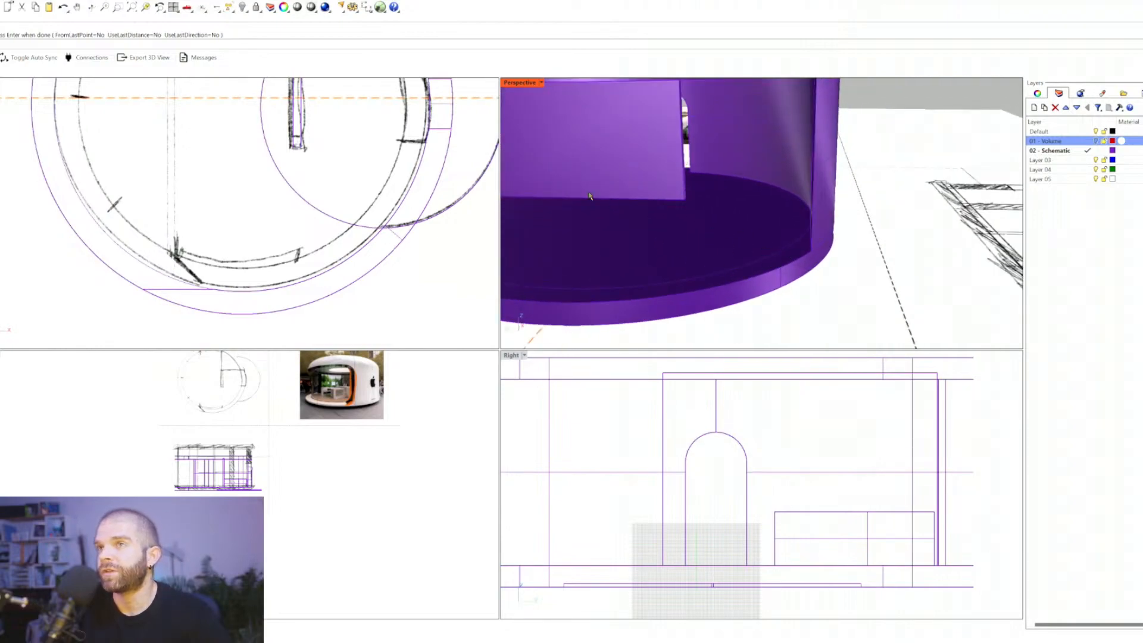
right_drag(708, 254, 829, 252)
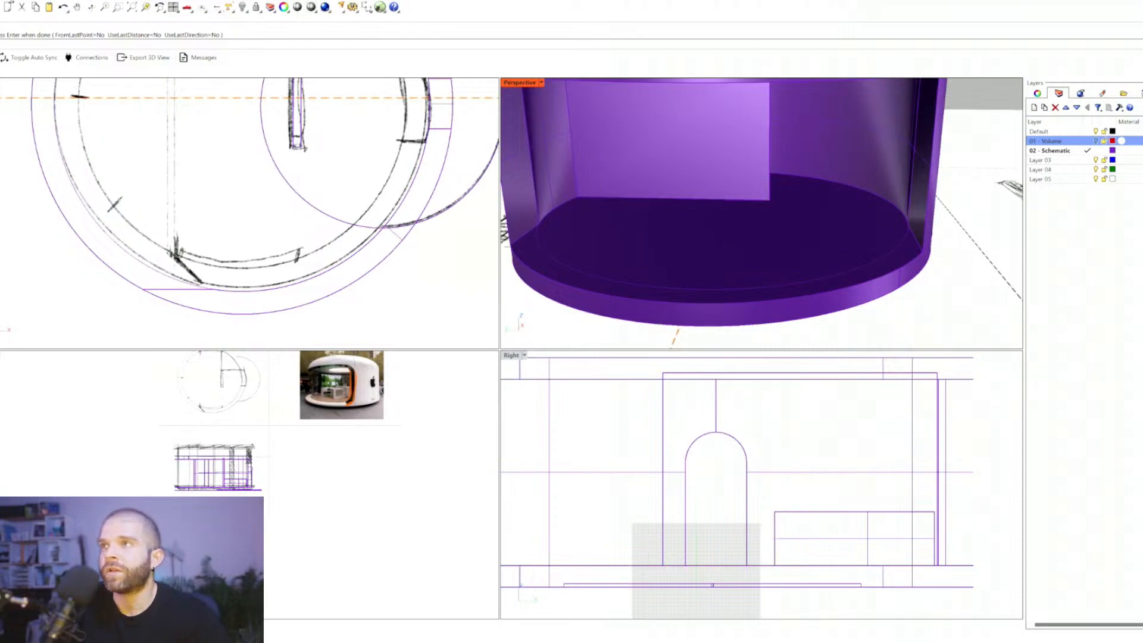
key(Return)
mouse_move(759, 215)
right_down()
mouse_move(607, 231)
mouse_move(774, 229)
right_up()
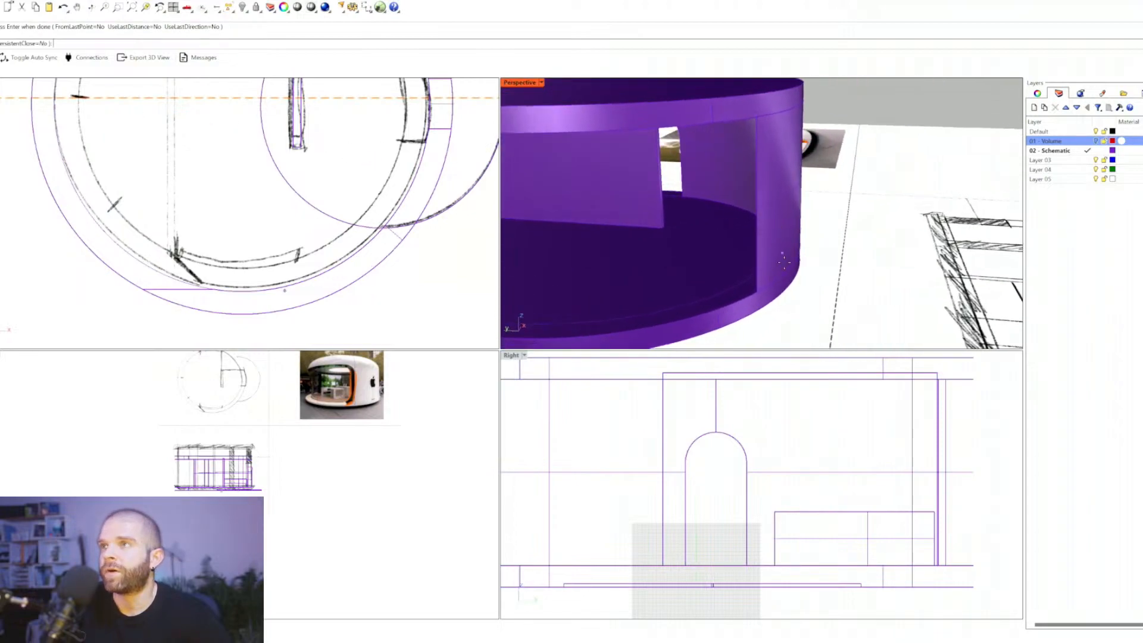
click(758, 292)
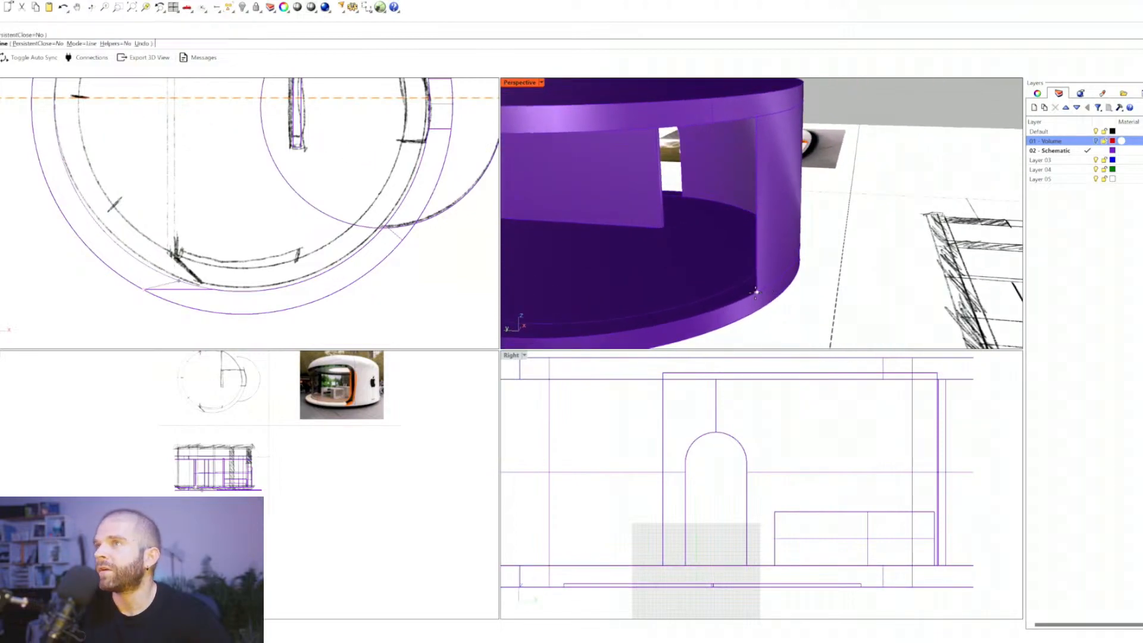
click(756, 117)
key(Return)
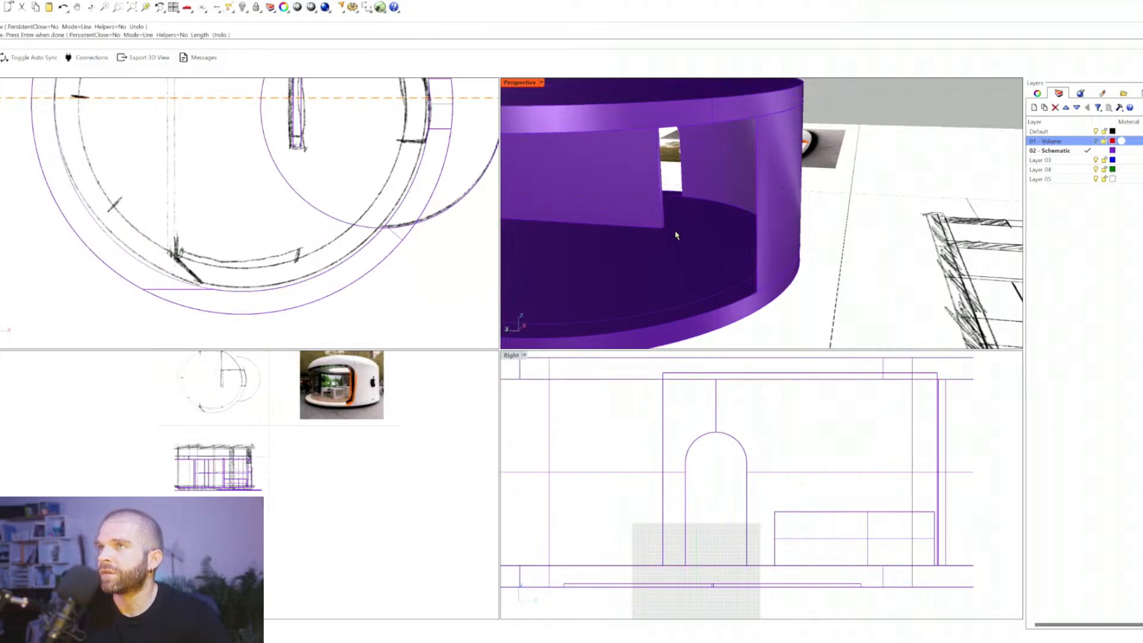
Step: Draw a second vertical line from floor to roof along the opposite outer edge of the front opening
right_drag(677, 235, 704, 239)
key(Return)
click(615, 259)
right_drag(617, 255, 679, 206)
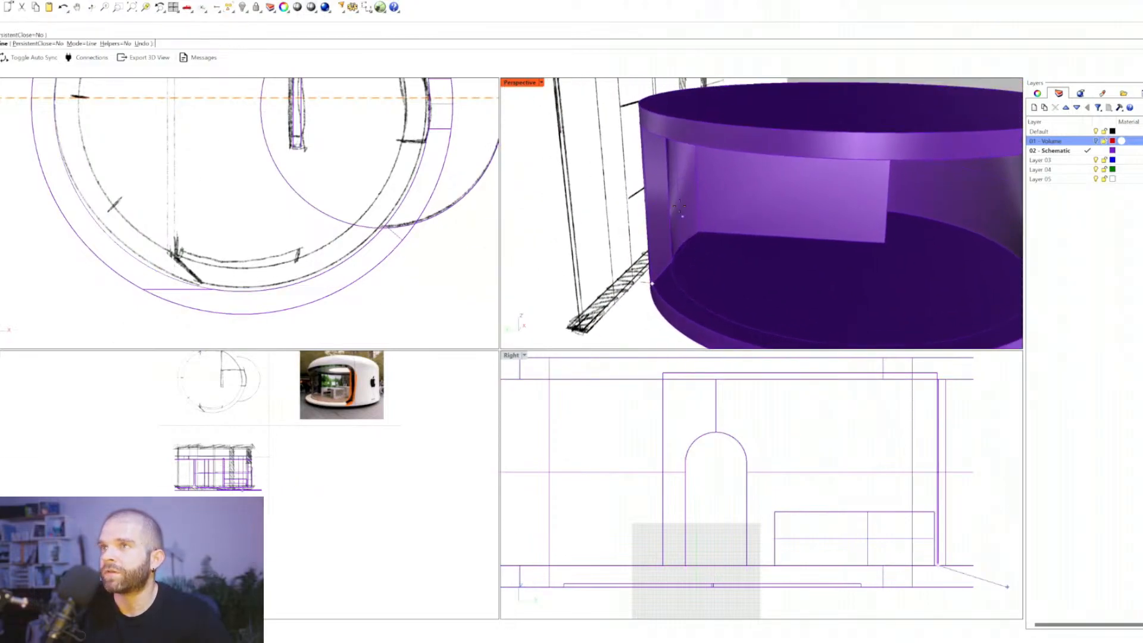
click(641, 126)
key(Return)
Step: Select the two vertical lines and the outer circles at roof and floor level to examine how they bound the front opening
click(643, 143)
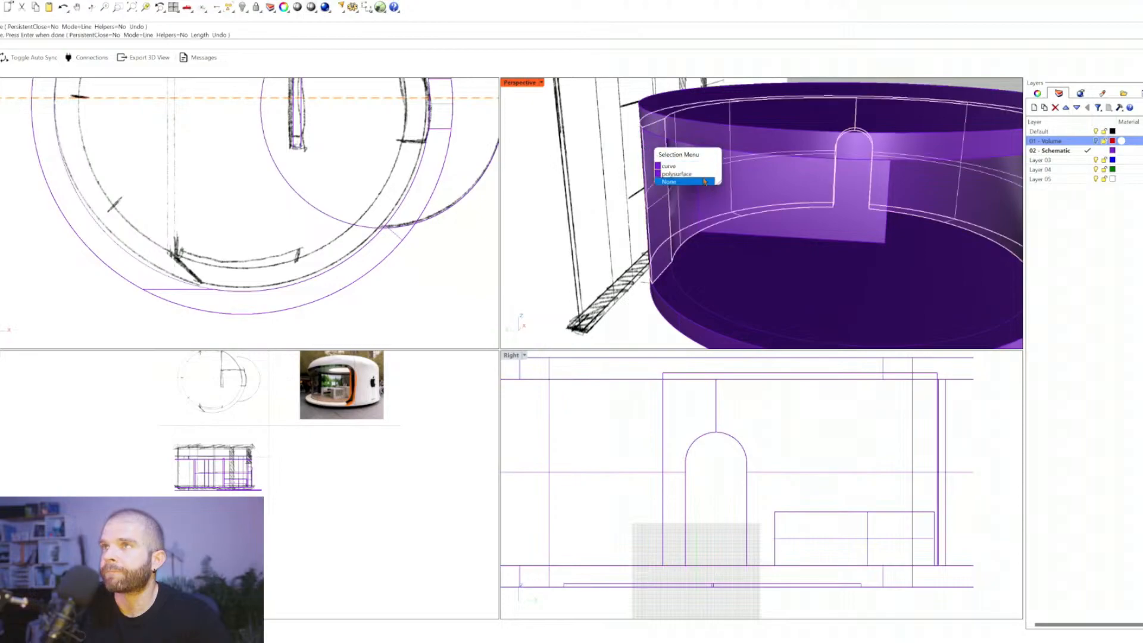
click(704, 181)
click(648, 146)
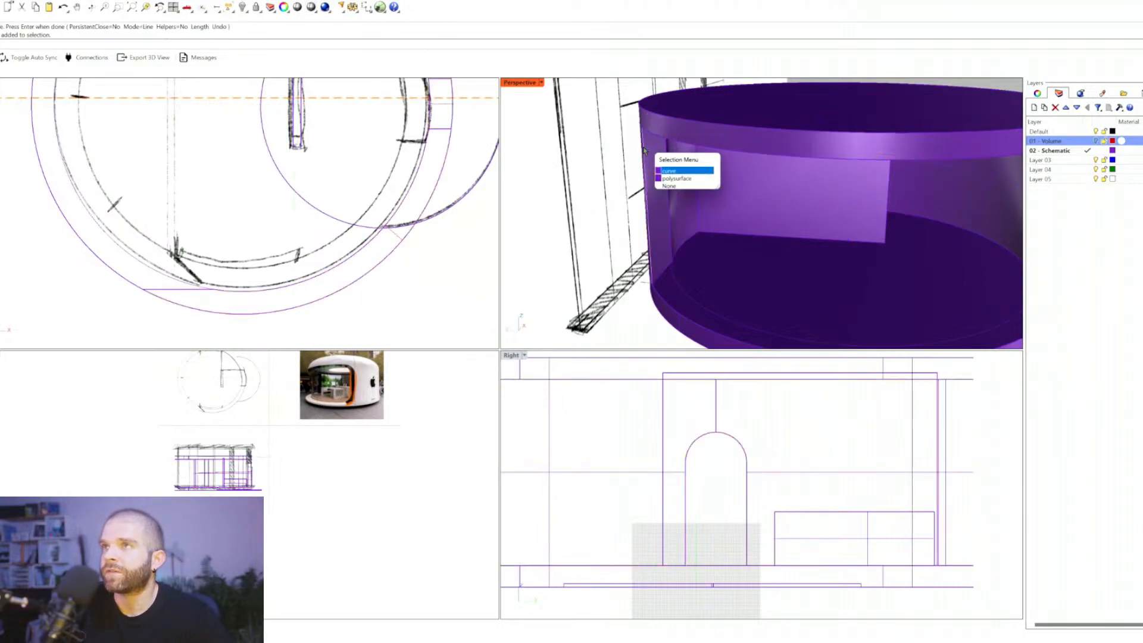
click(663, 172)
shift+right_drag(770, 227, 631, 196)
shift+click(889, 170)
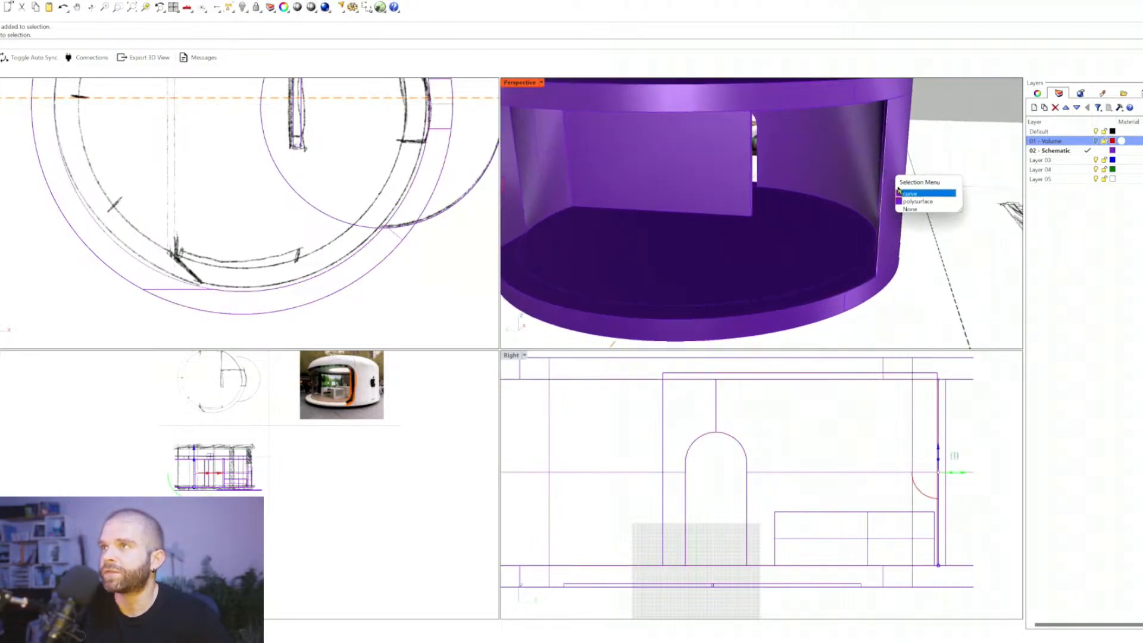
click(900, 193)
double_click(518, 86)
scroll(445, 242, down, 5)
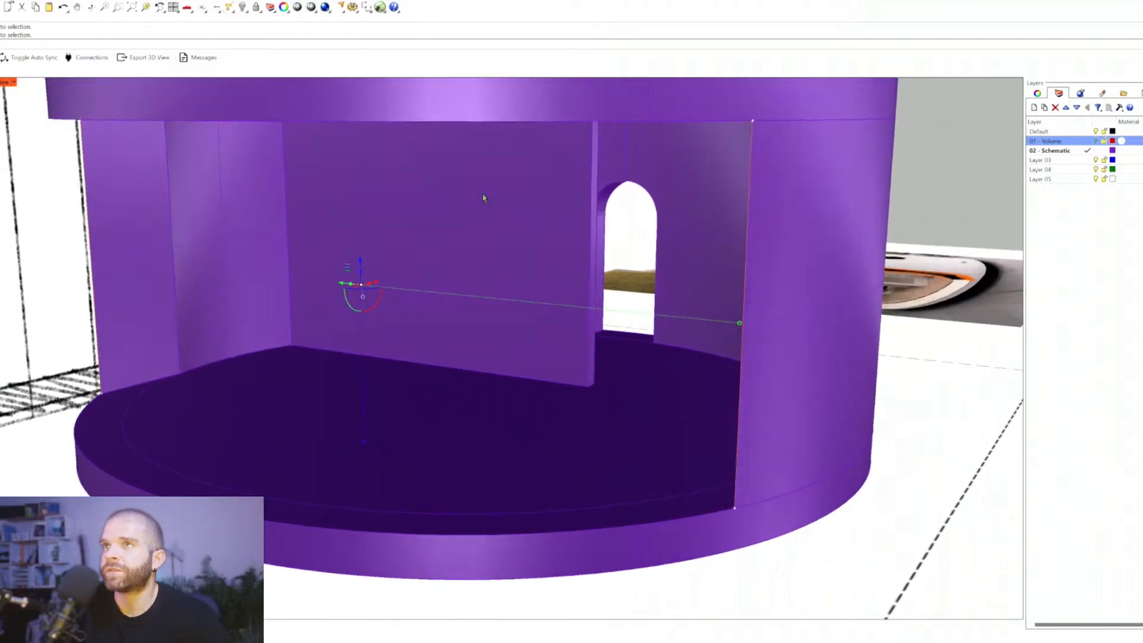
shift+click(397, 194)
click(419, 215)
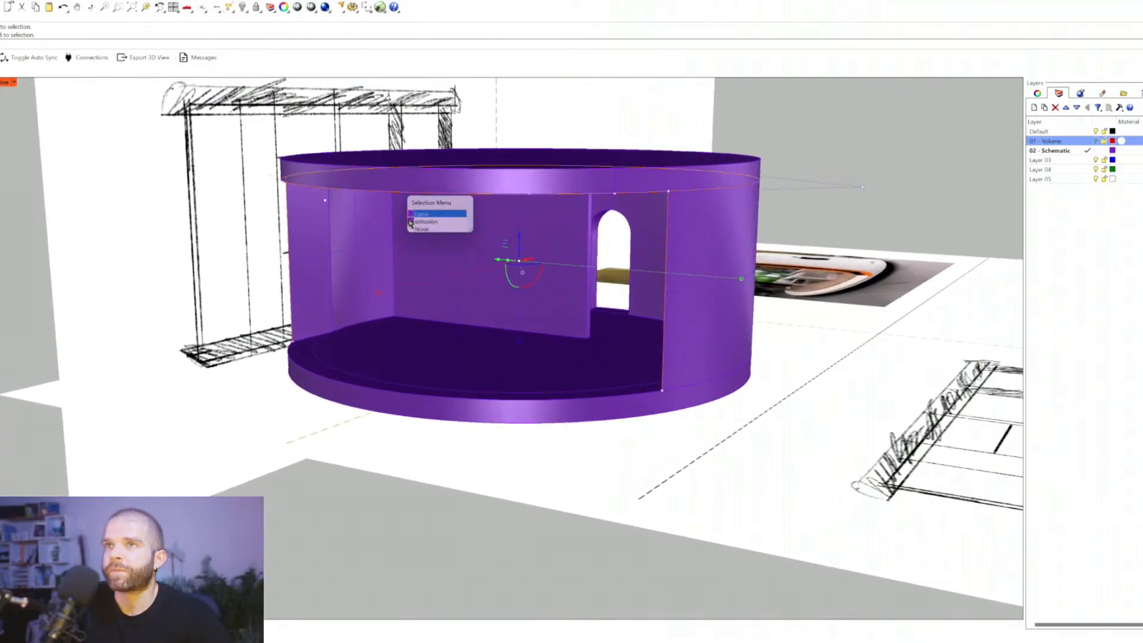
right_drag(409, 245, 368, 335)
shift+click(359, 383)
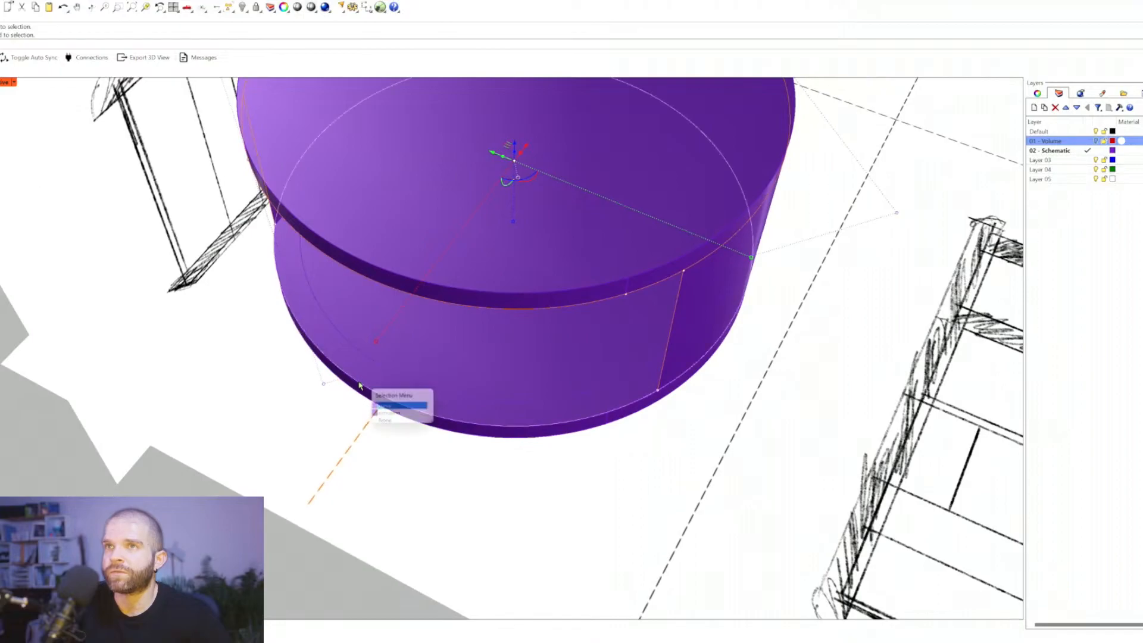
click(375, 407)
mouse_move(367, 373)
right_down()
mouse_move(378, 319)
mouse_move(416, 319)
mouse_move(411, 328)
mouse_move(442, 316)
mouse_move(428, 313)
right_up()
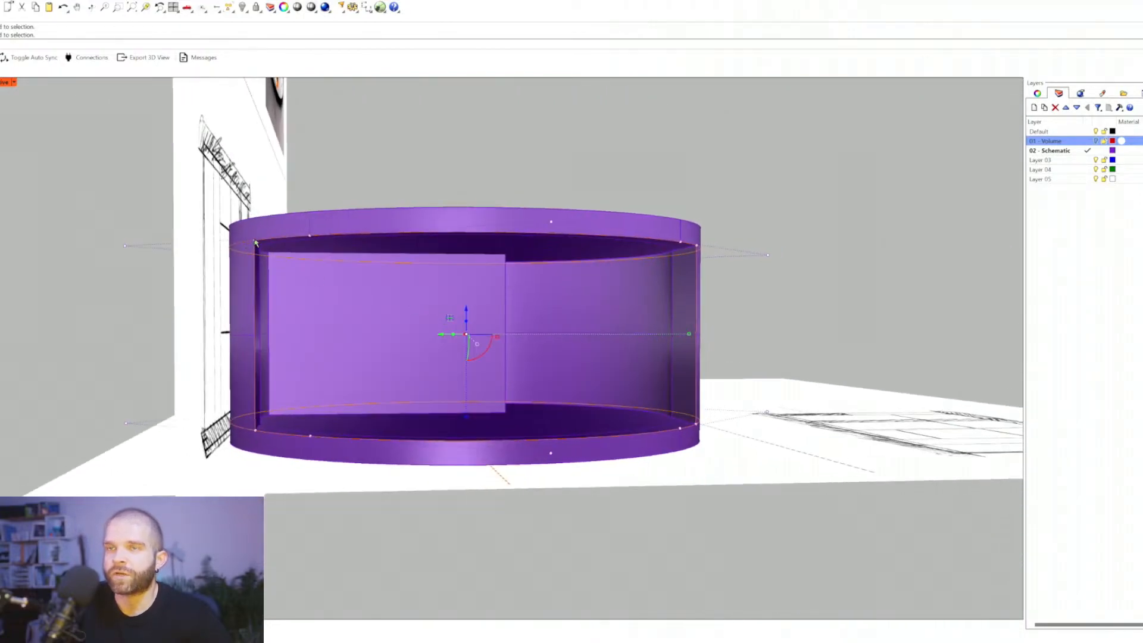
right_drag(702, 427, 688, 388)
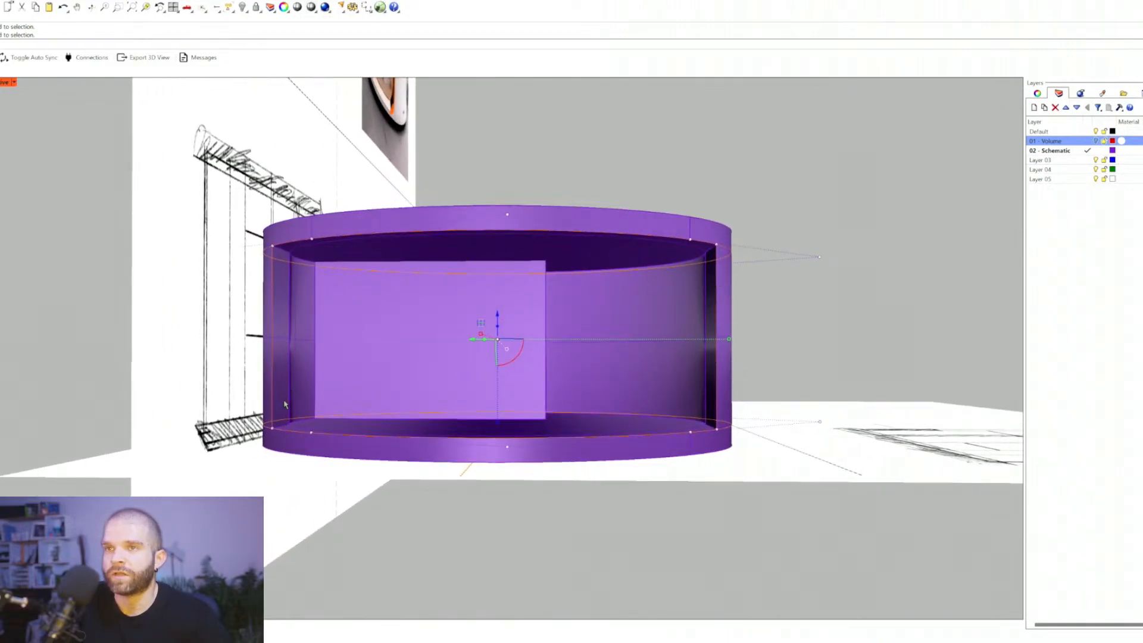
Step: Clear the selection and delete the roof, curved wall, floor, partition and wedge-shaped block solids
key(Escape)
right_drag(446, 352, 232, 149)
click(319, 204)
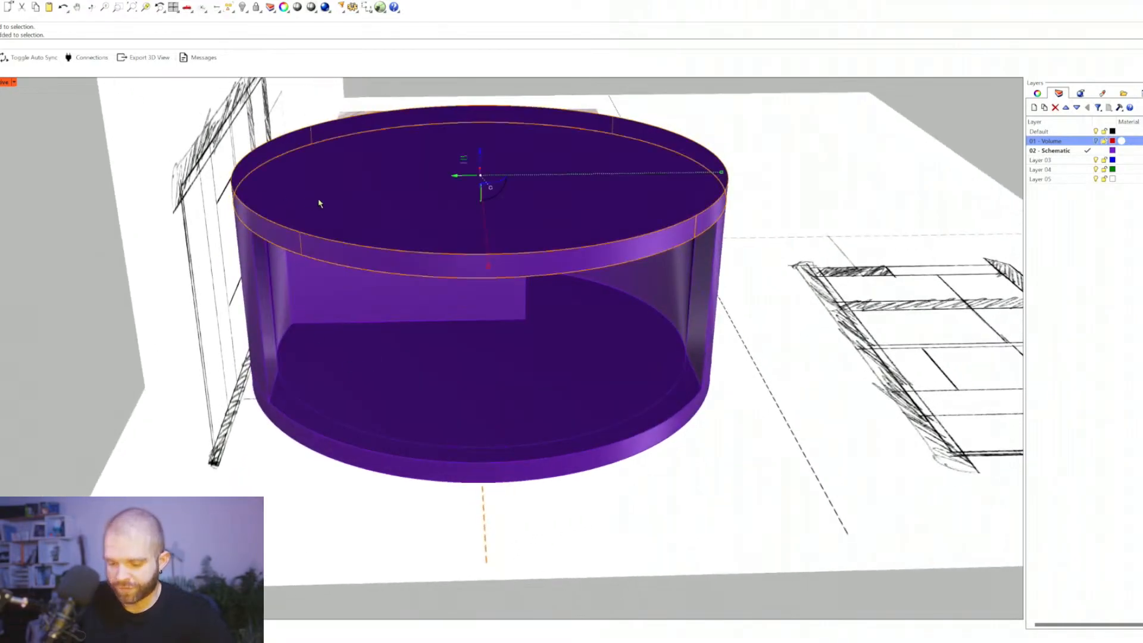
key(Delete)
click(247, 304)
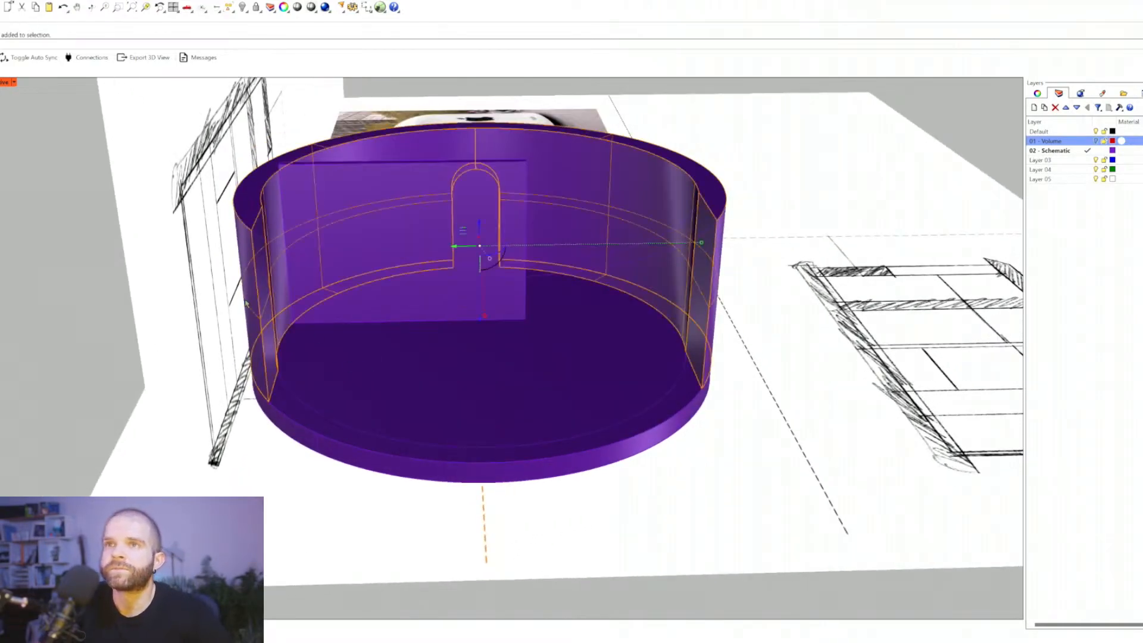
key(Delete)
click(421, 388)
key(Delete)
click(433, 298)
key(Delete)
click(463, 337)
key(Delete)
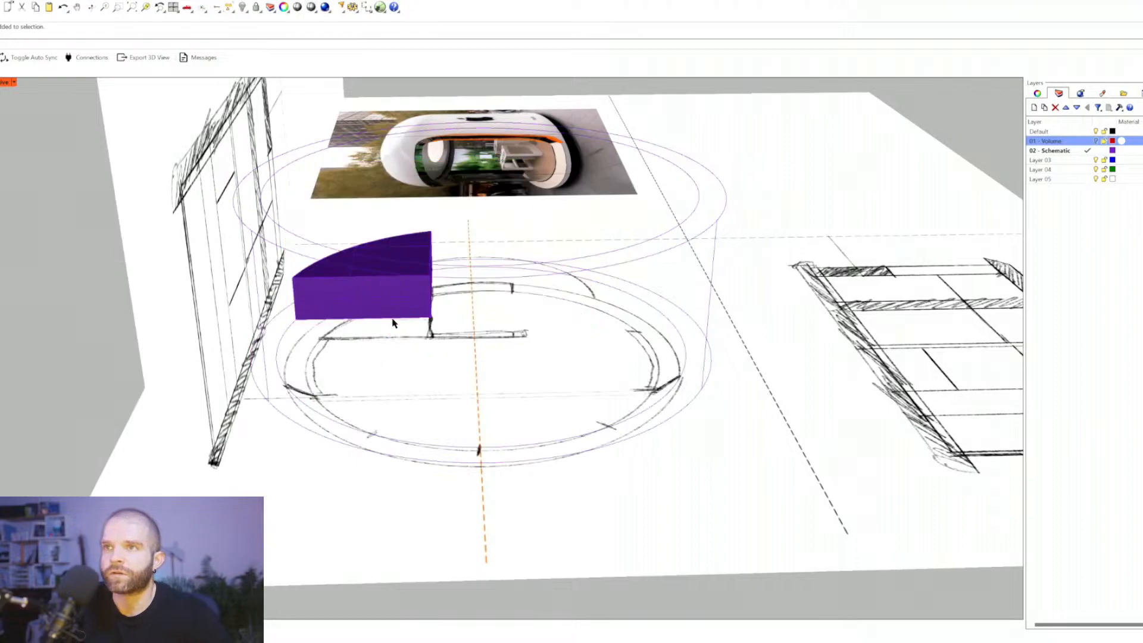
click(386, 305)
key(Delete)
Step: Hide the Default layer containing the reference sketches and photo
right_drag(381, 301, 183, 233)
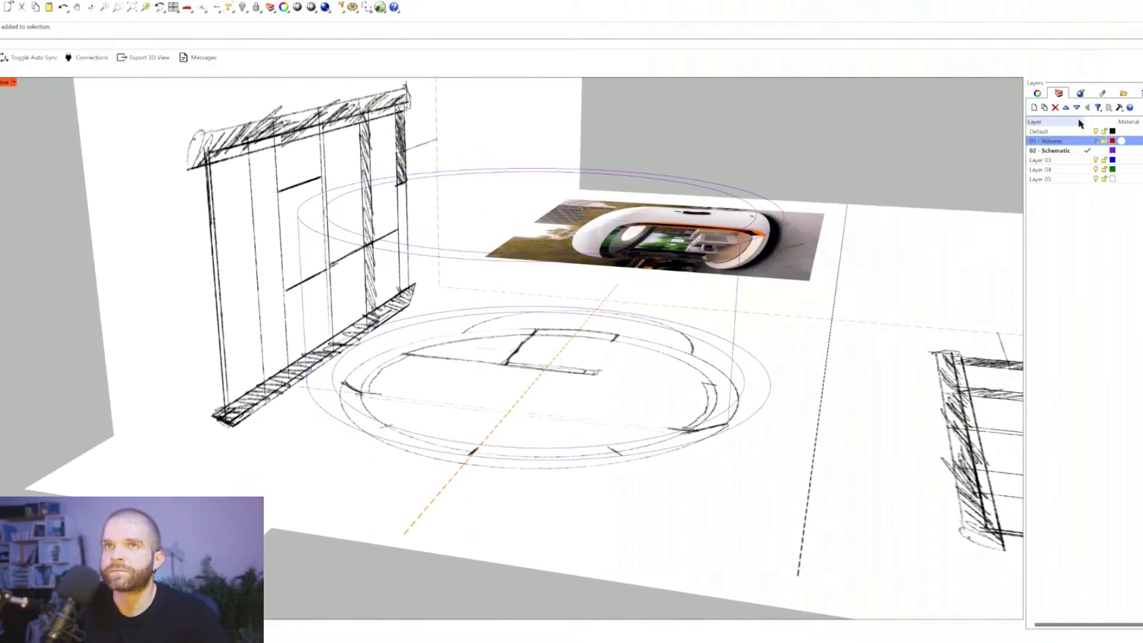
click(1096, 131)
mouse_move(657, 387)
right_down()
mouse_move(595, 380)
mouse_move(613, 390)
right_up()
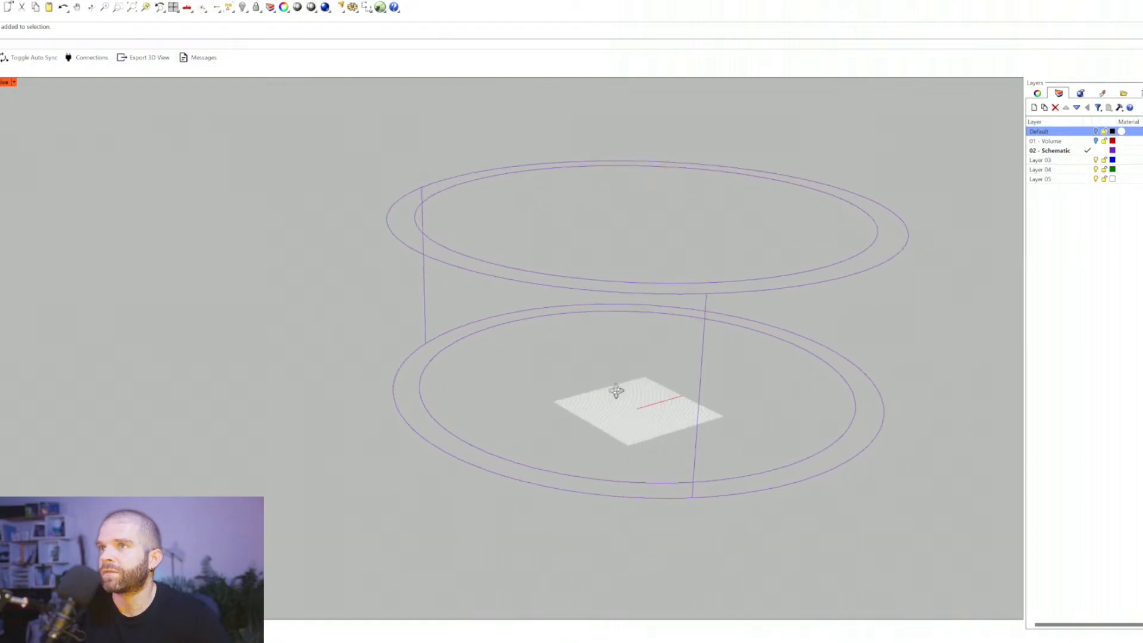
Step: Trim the outer roof and floor circles behind the front opening, using the two vertical lines as cutting objects
click(485, 263)
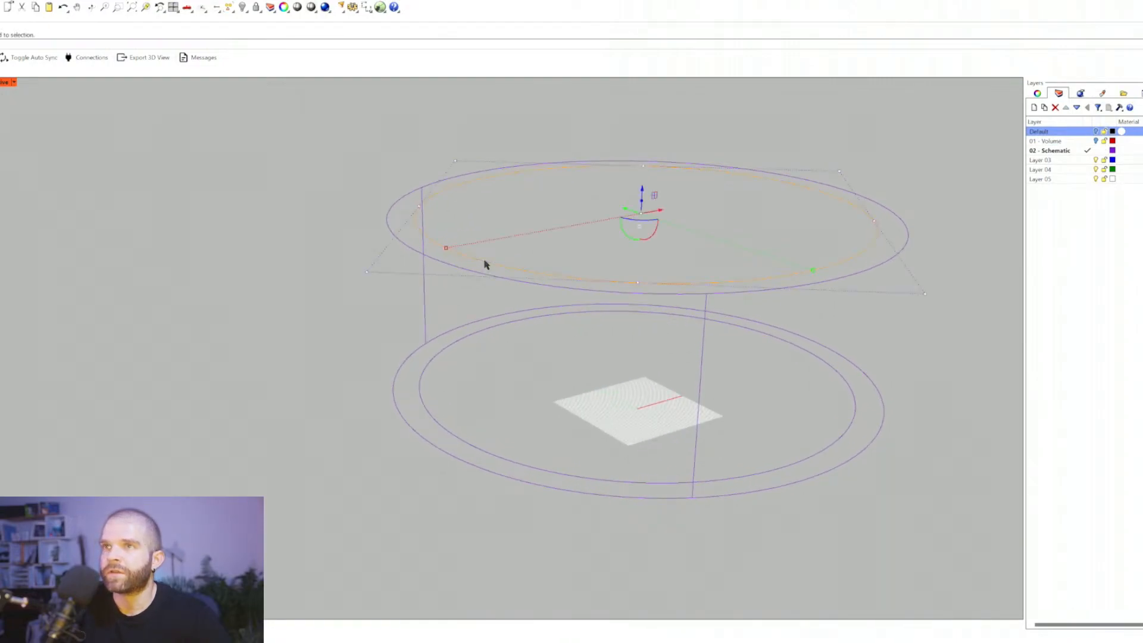
key(Escape)
right_drag(449, 365, 410, 314)
text(trim)
key(Return)
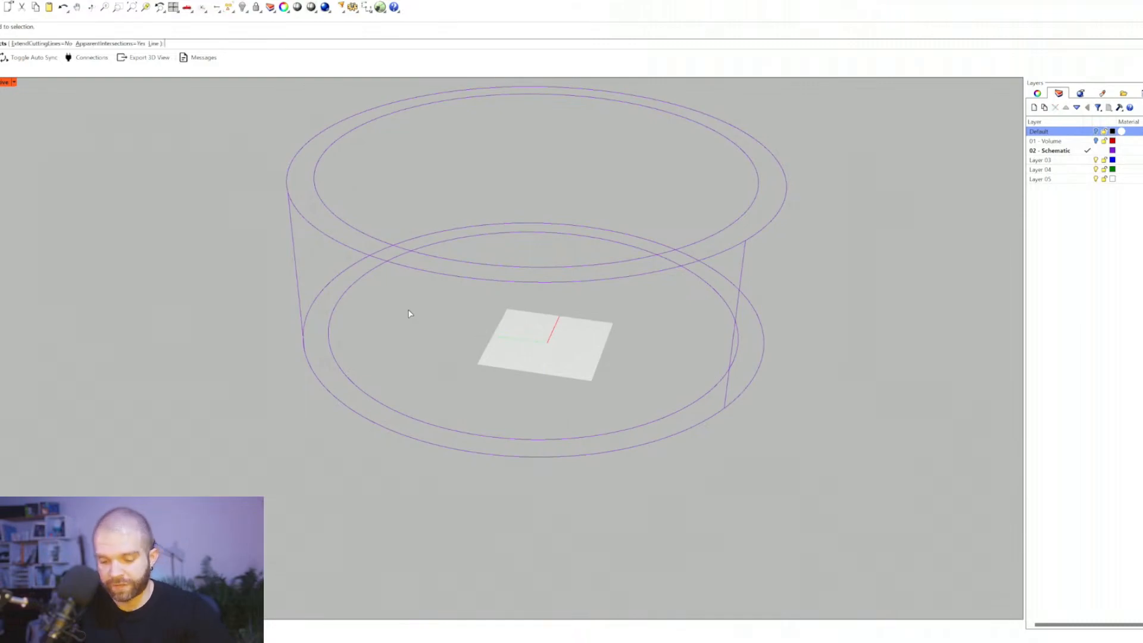
click(297, 285)
right_drag(755, 308, 717, 268)
click(711, 269)
key(Return)
click(727, 203)
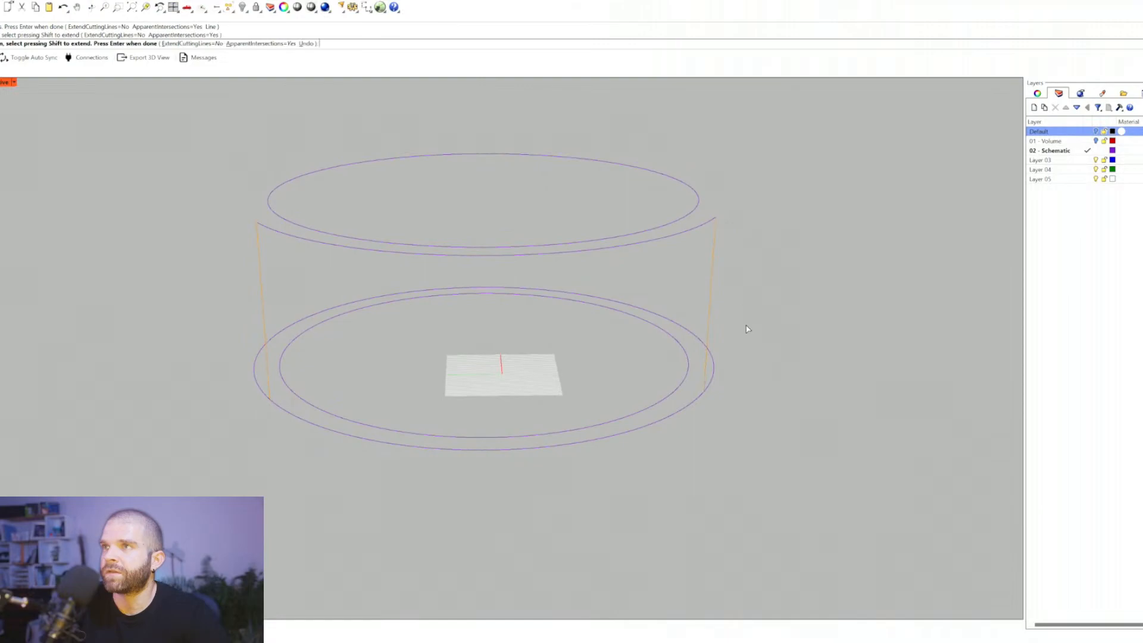
click(712, 369)
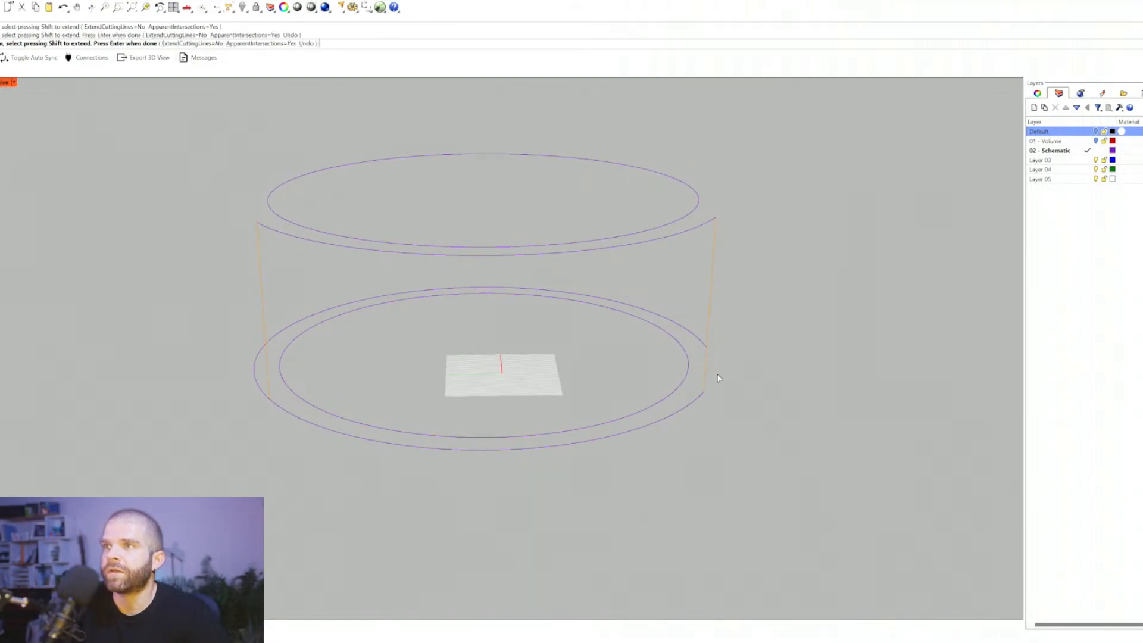
click(260, 372)
Step: Finish trimming and delete the leftover rear arc of the outer floor circle
right_drag(232, 318, 204, 222)
key(Return)
click(220, 351)
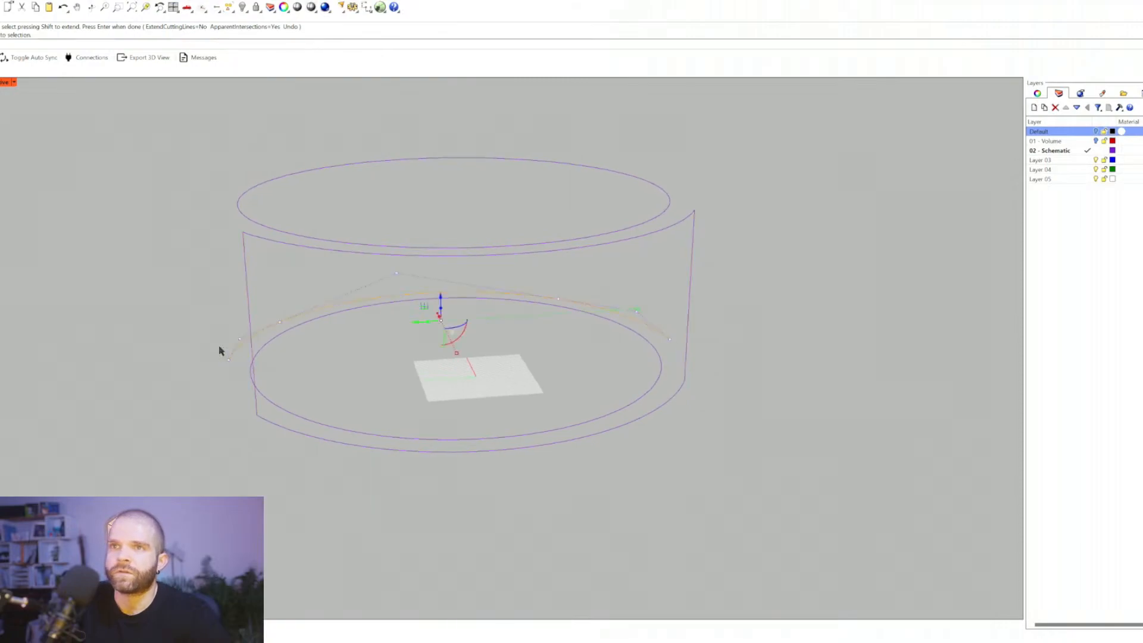
key(Delete)
Step: Join the two front arcs and the two vertical lines into one closed outline of the opening
right_drag(220, 347, 723, 206)
drag(749, 249, 721, 224)
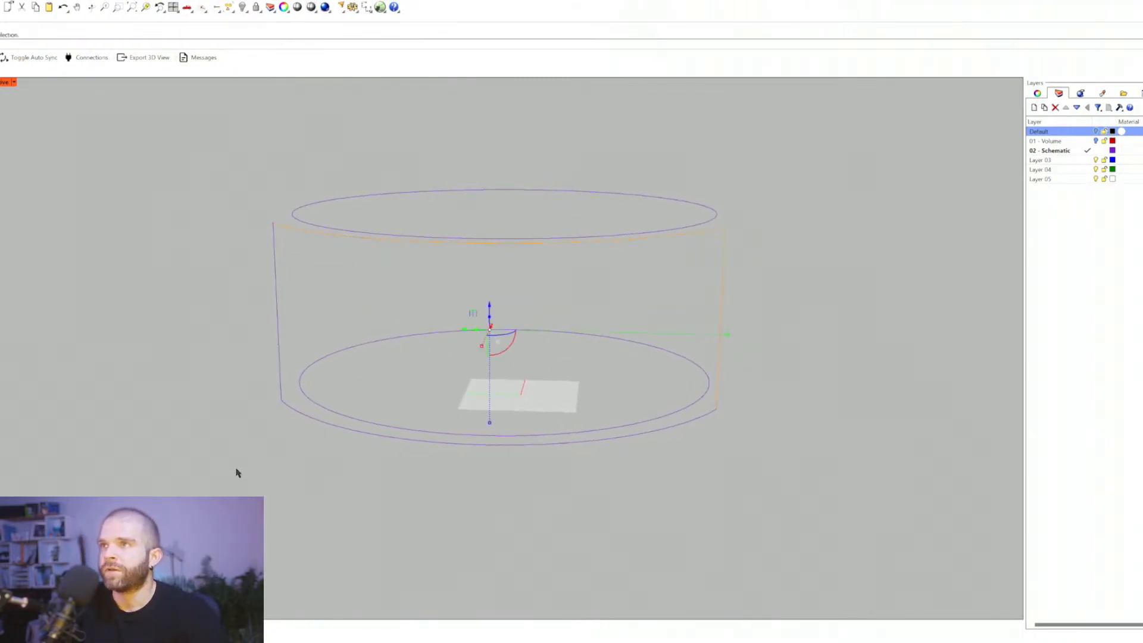
drag(284, 423, 267, 391)
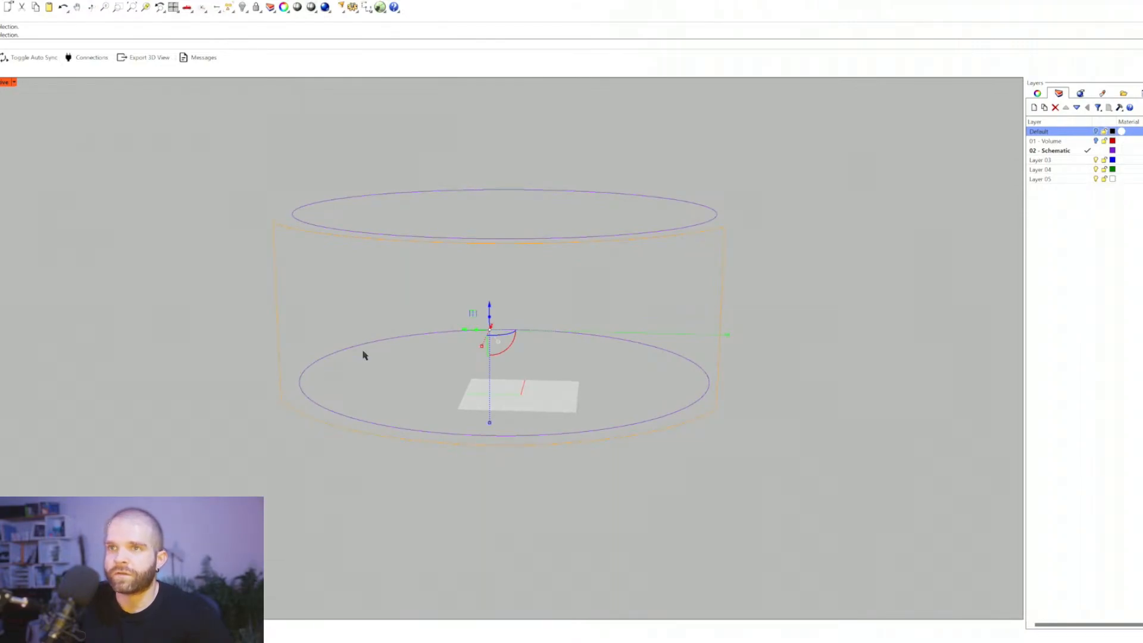
key(ctrl+j)
key(Escape)
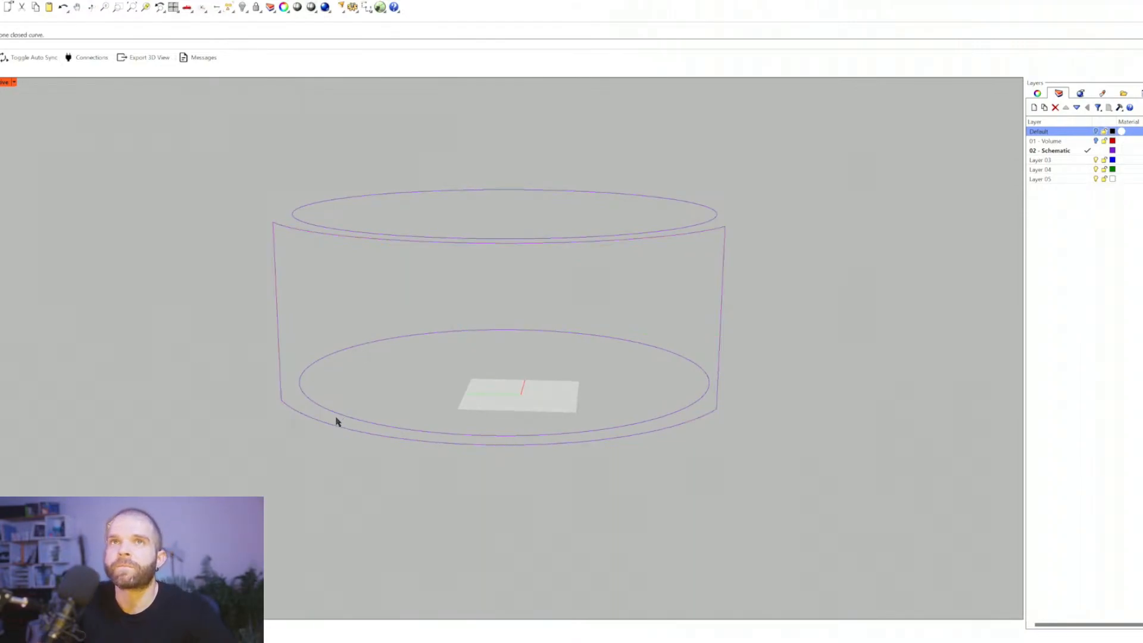
click(280, 408)
right_drag(617, 381, 449, 293)
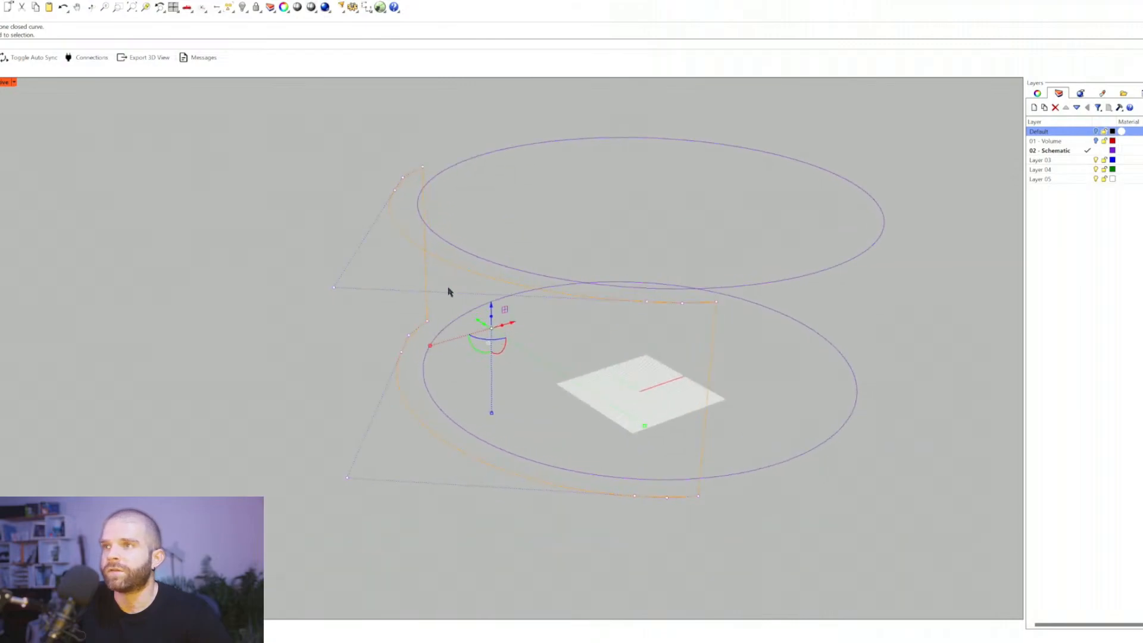
key(Escape)
Step: Show the hidden pavilion solids and the Default layer together with the selected opening outline
click(254, 12)
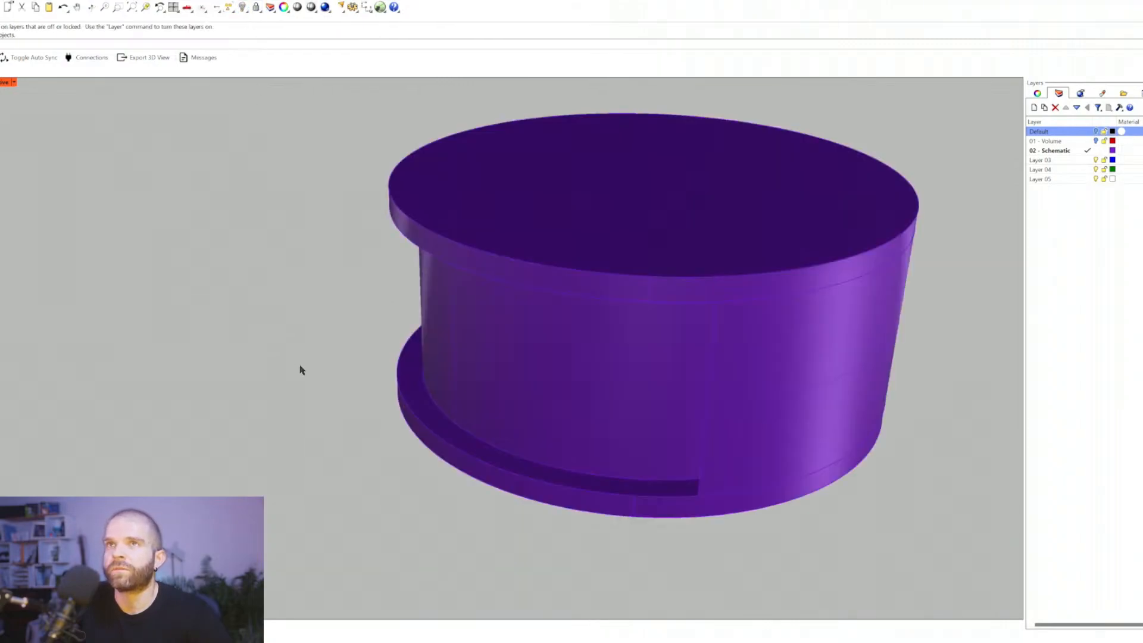
right_drag(299, 370, 408, 422)
click(423, 437)
click(447, 456)
click(1095, 131)
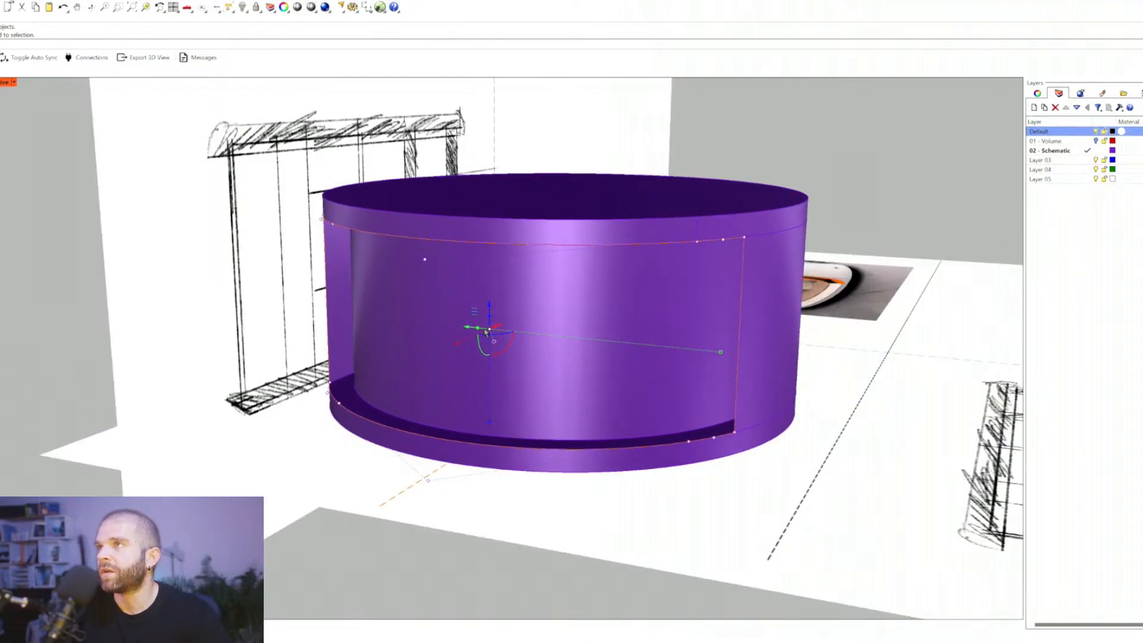
Step: Examine the opening's corner shape in the reference photo and compare it with the modelled outline
scroll(480, 397, down, 3)
scroll(479, 397, up, 3)
scroll(533, 357, up, 3)
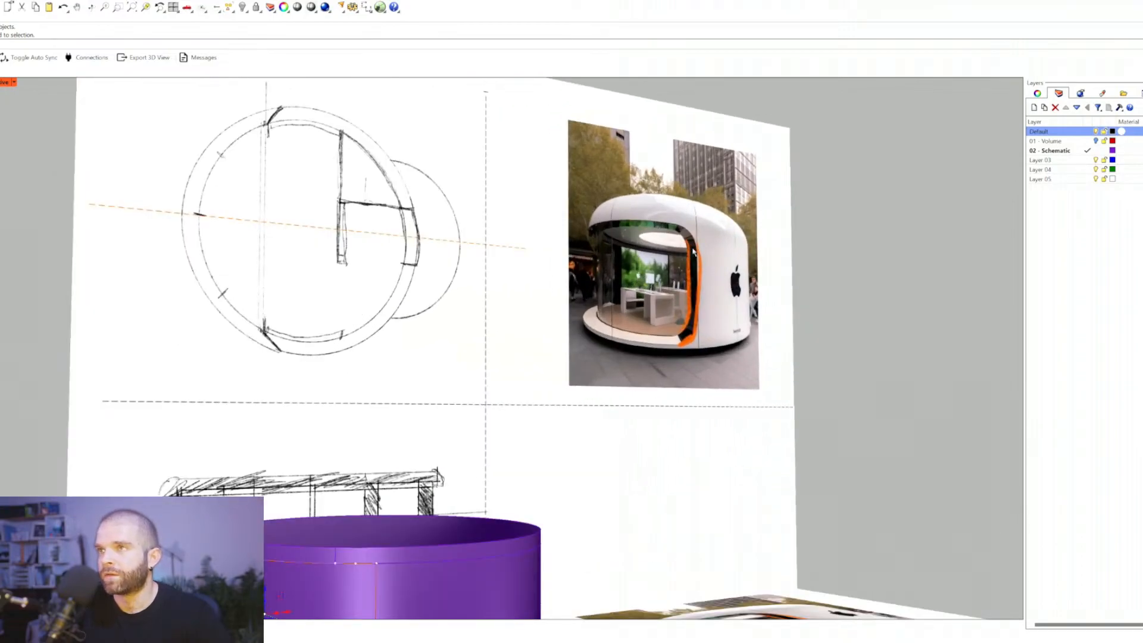
scroll(607, 233, down, 3)
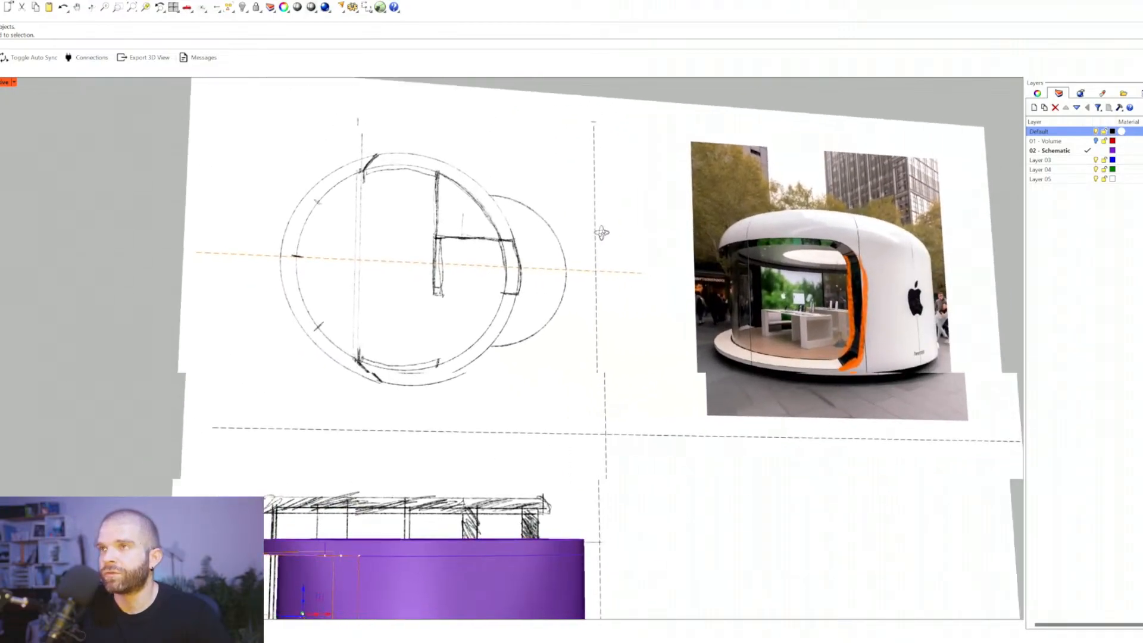
scroll(611, 237, up, 4)
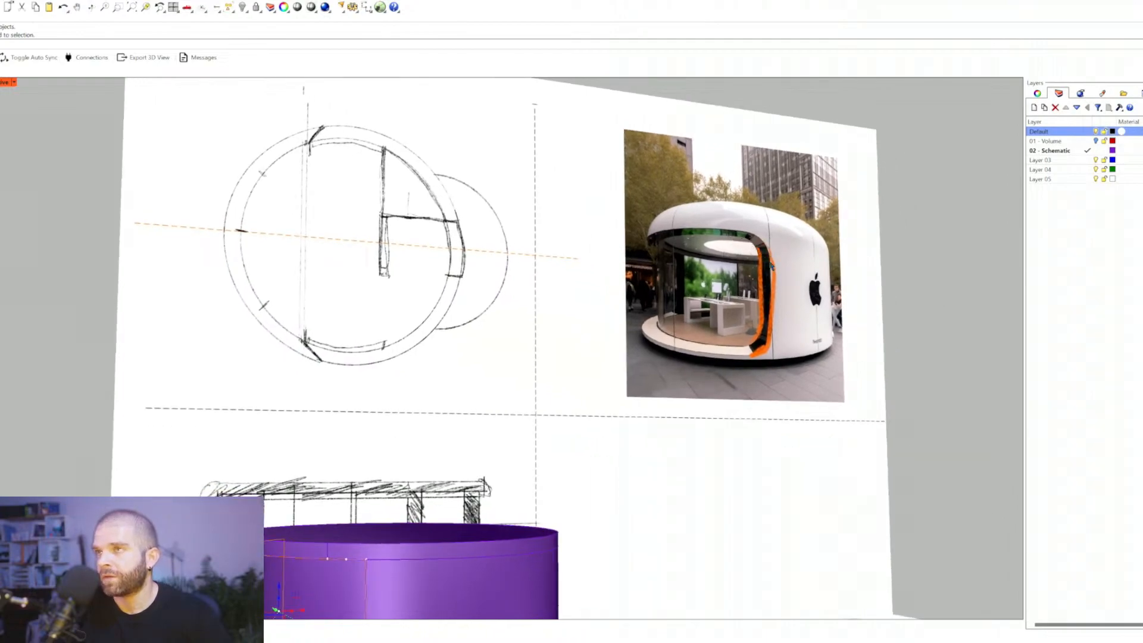
shift+right_drag(296, 580, 418, 456)
key(Escape)
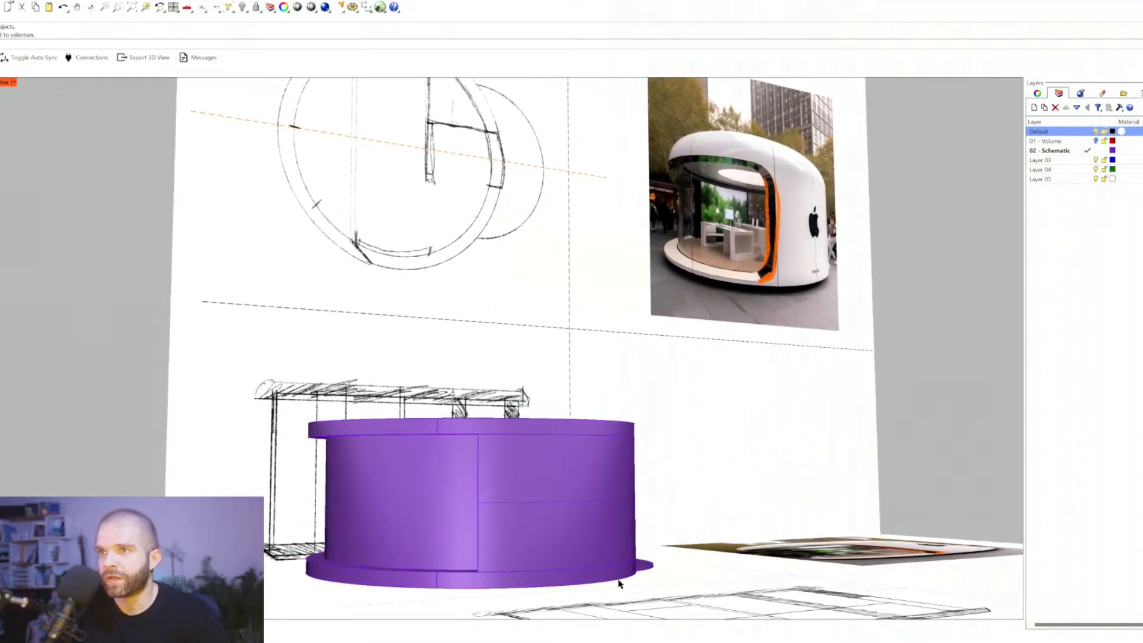
Step: Hide the curved wall, roof, partition and floor solids of the pavilion
click(577, 529)
key(ctrl+h)
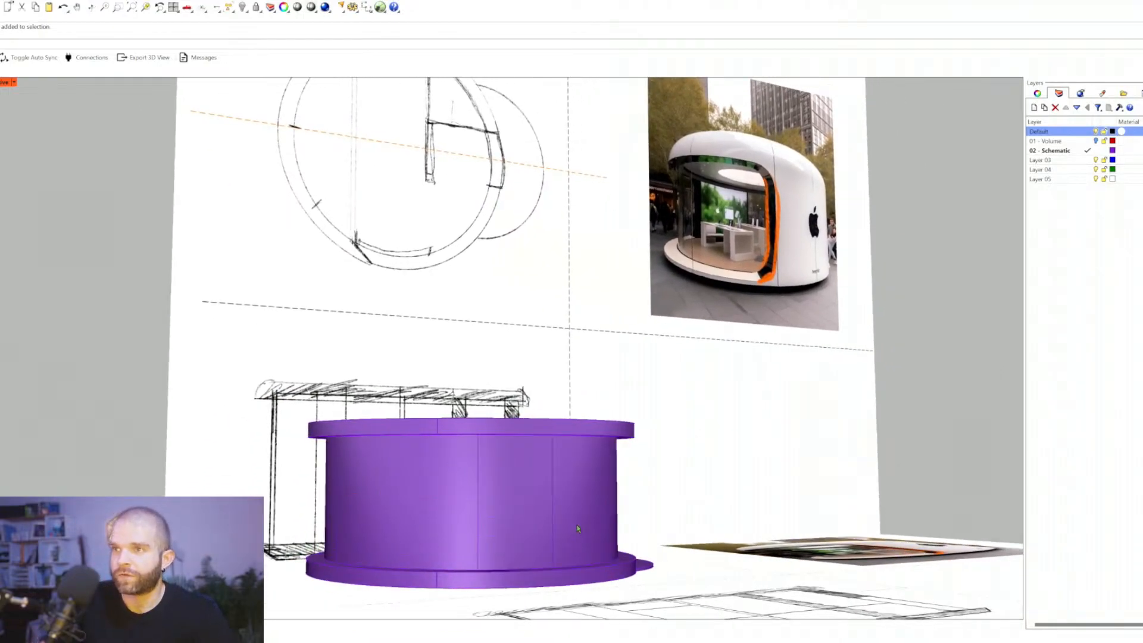
click(577, 529)
key(ctrl+h)
click(547, 436)
key(ctrl+h)
click(517, 504)
key(ctrl+h)
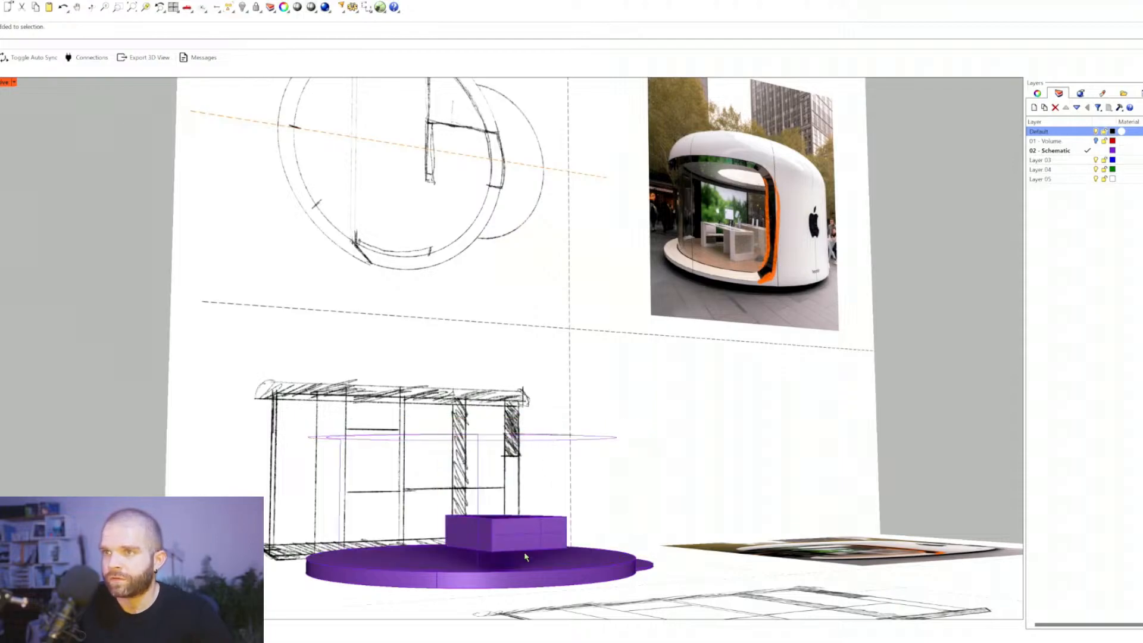
click(521, 564)
key(ctrl+h)
Step: Hide the remaining circles, box and disc, along with the Default layer, leaving only the opening outline
scroll(439, 456, up, 2)
drag(646, 470, 570, 360)
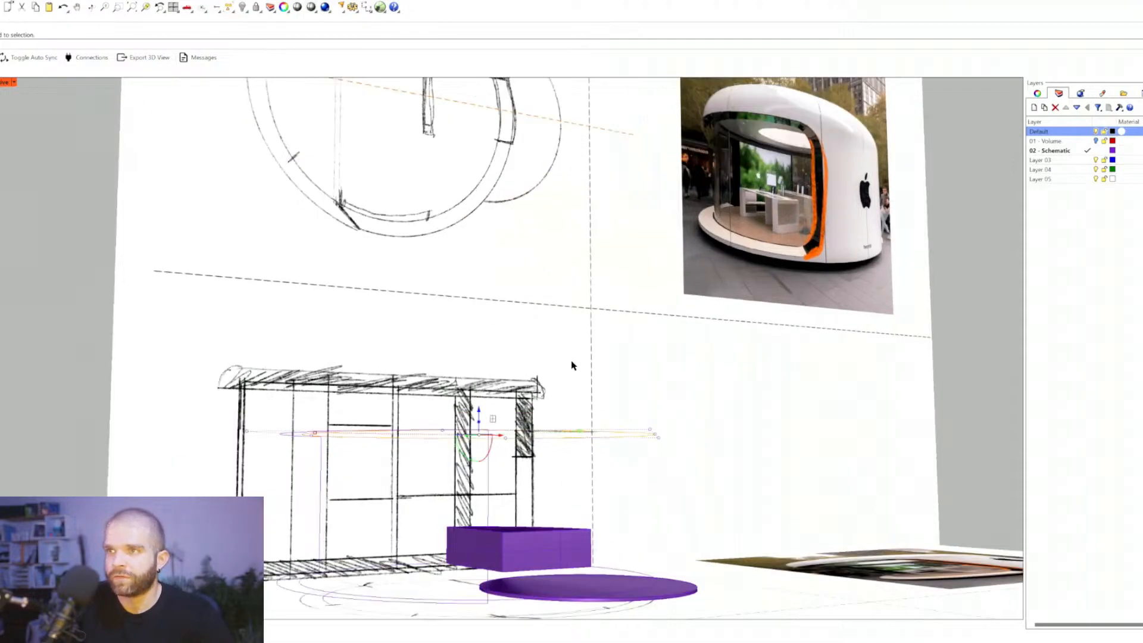
scroll(570, 359, down, 3)
key(ctrl+h)
drag(639, 583, 549, 463)
key(ctrl+h)
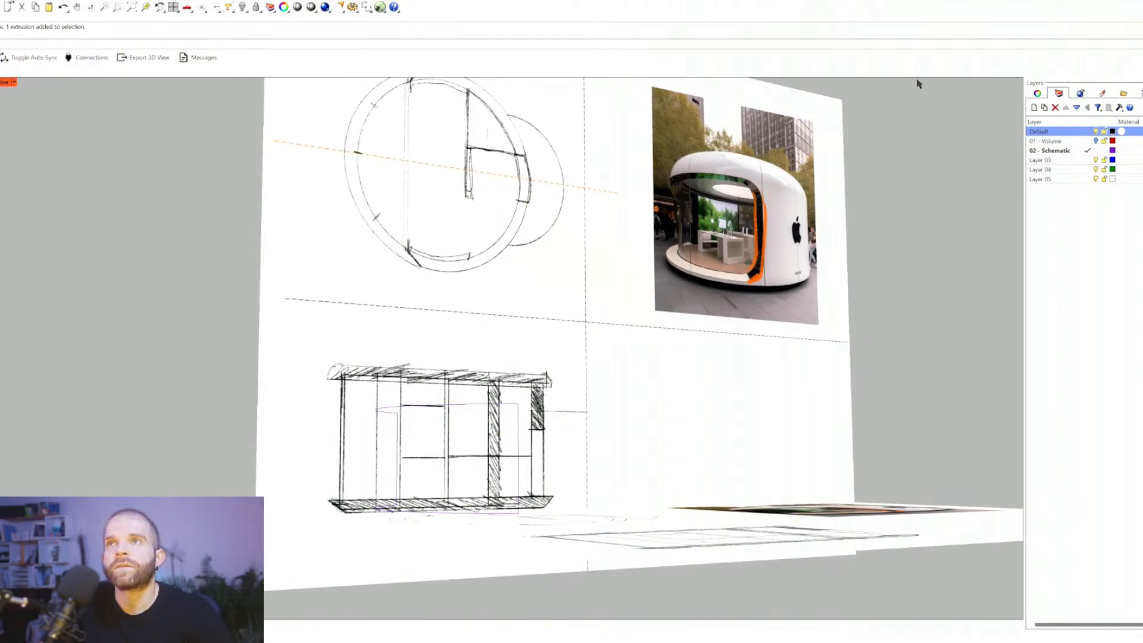
click(1096, 131)
scroll(539, 431, up, 2)
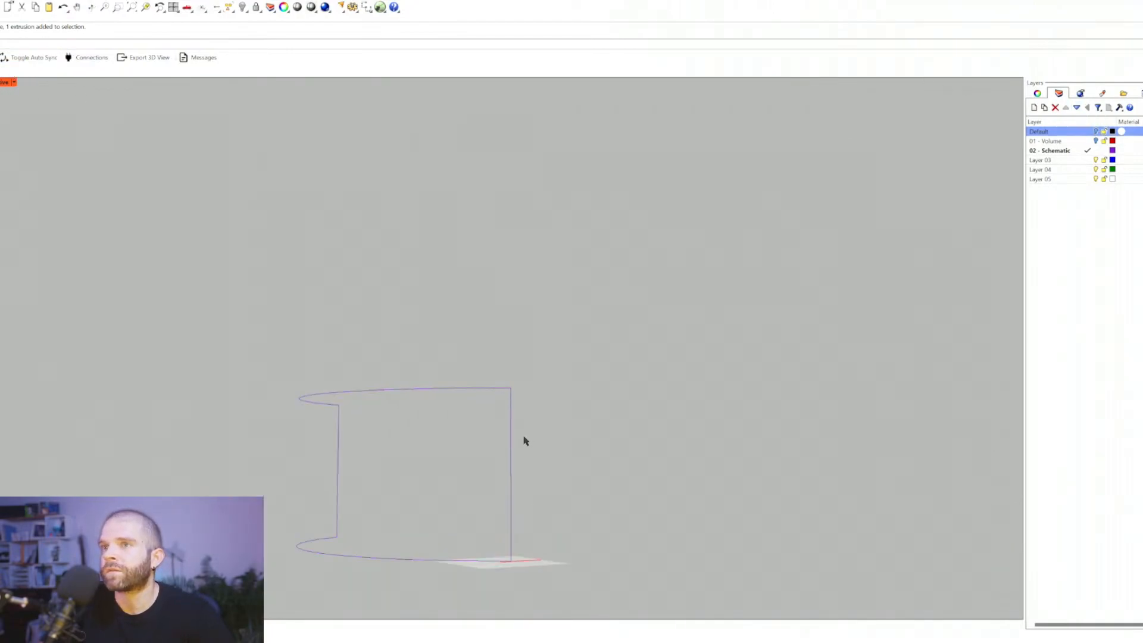
Step: Try to fillet the upper corner of the opening outline with a radius of 0.25
text(fillet)
key(Return)
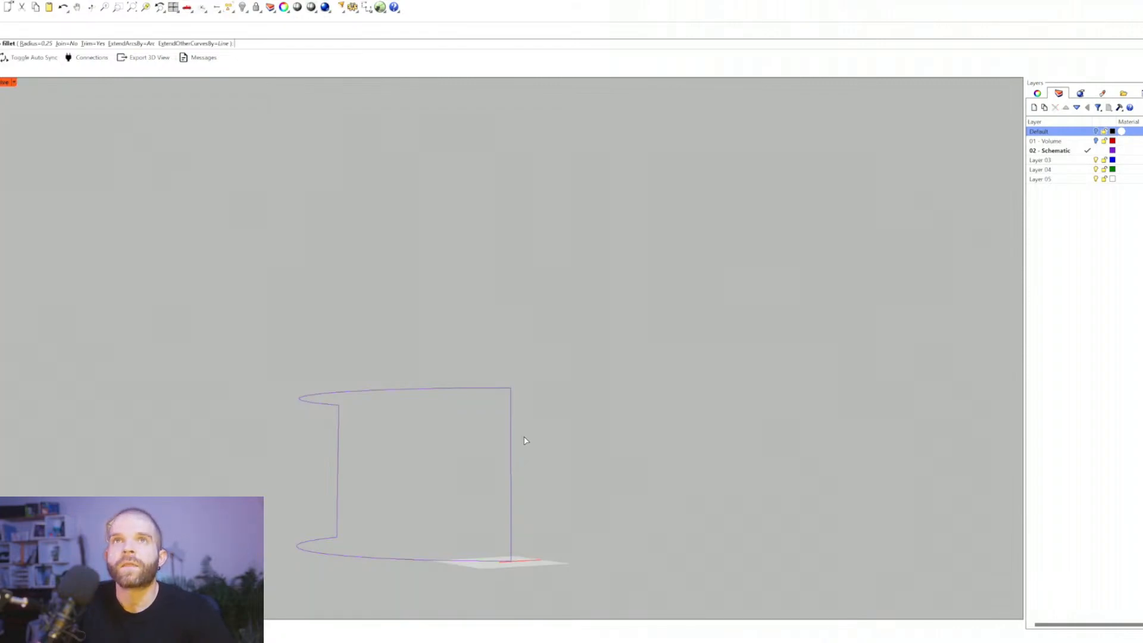
click(489, 390)
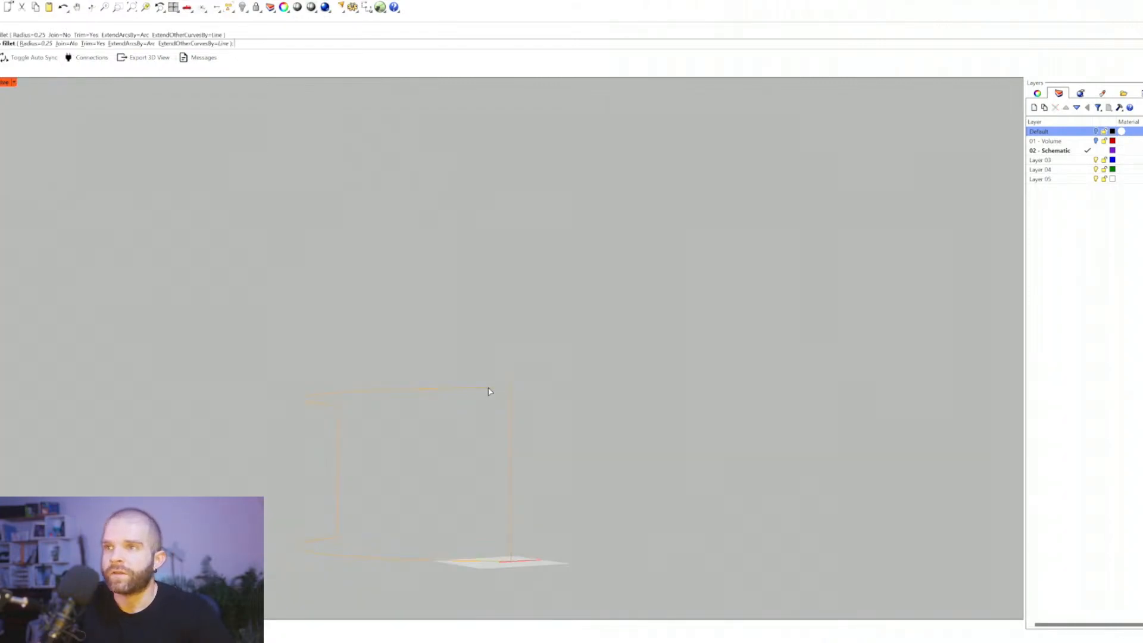
scroll(509, 394, up, 5)
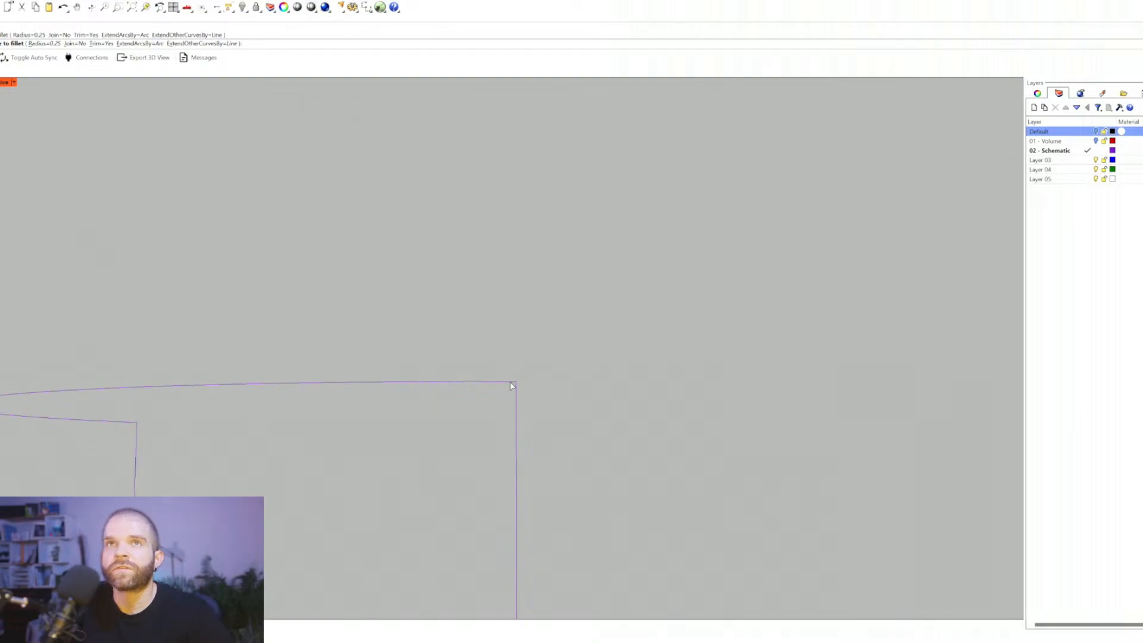
scroll(511, 386, up, 5)
click(522, 394)
shift+right_drag(523, 393, 530, 344)
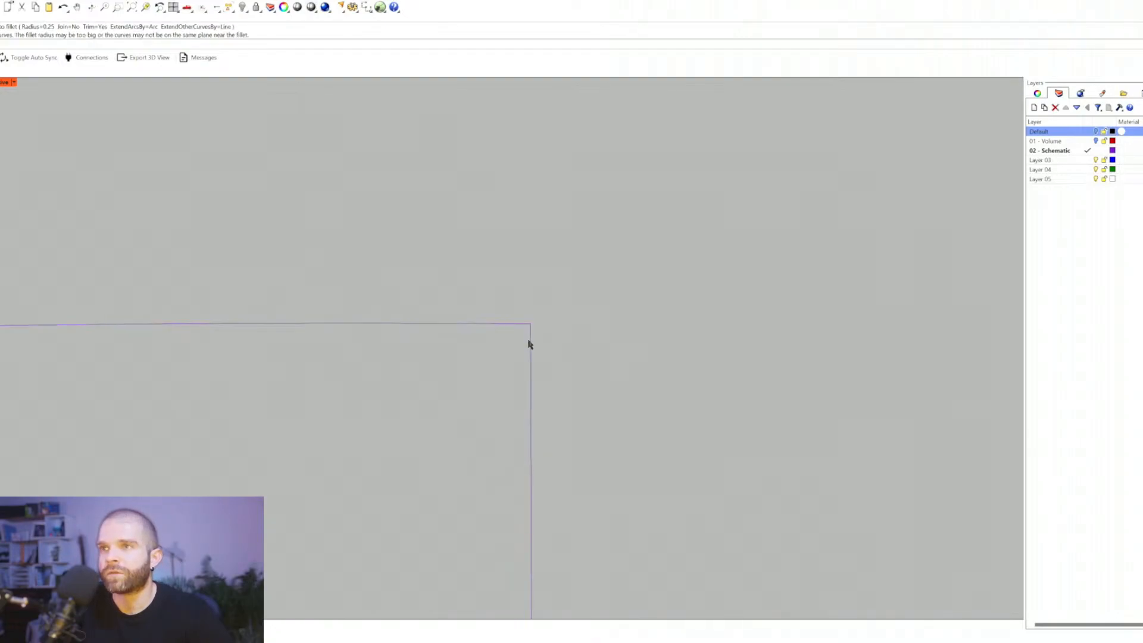
scroll(529, 342, down, 2)
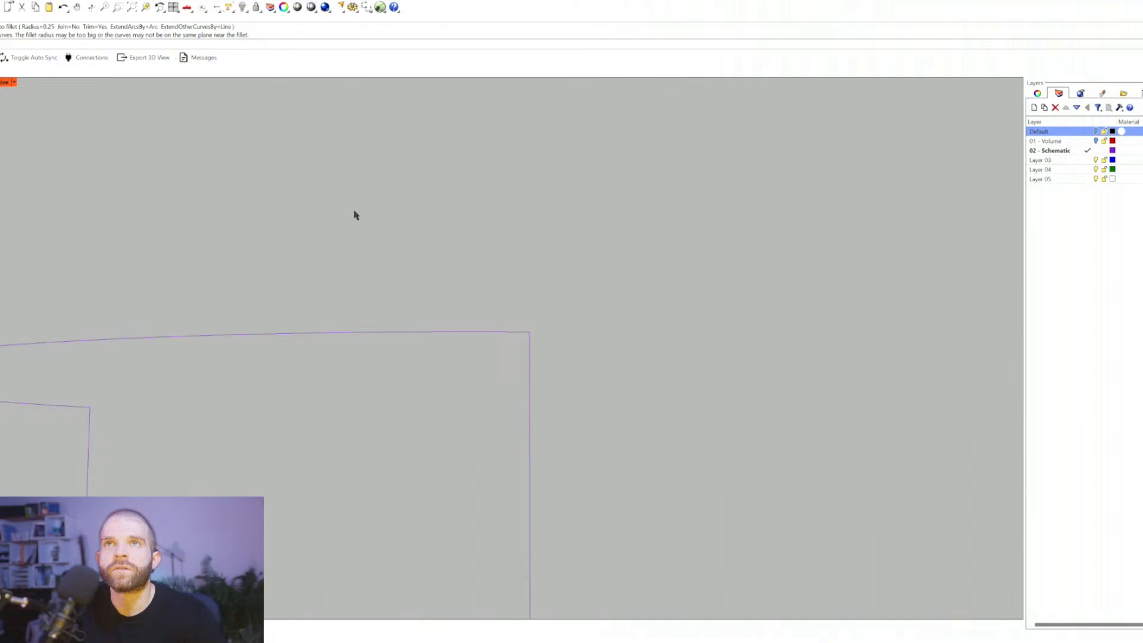
Step: Undo the last layer visibility change and hide the Default layer again
key(ctrl+z)
scroll(437, 278, down, 10)
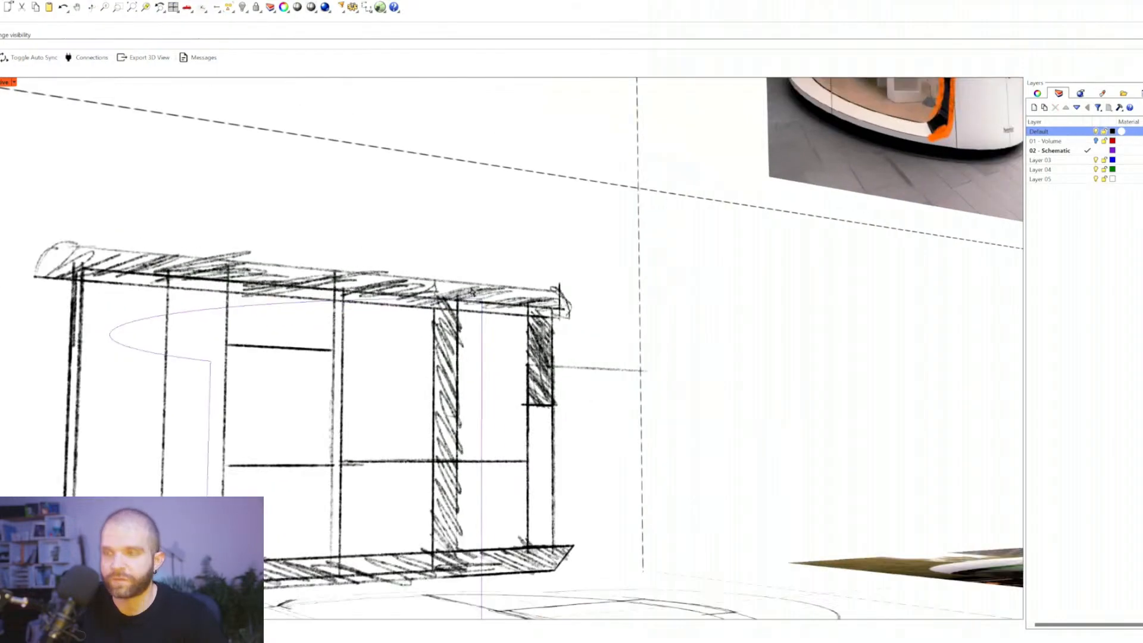
right_drag(594, 270, 479, 241)
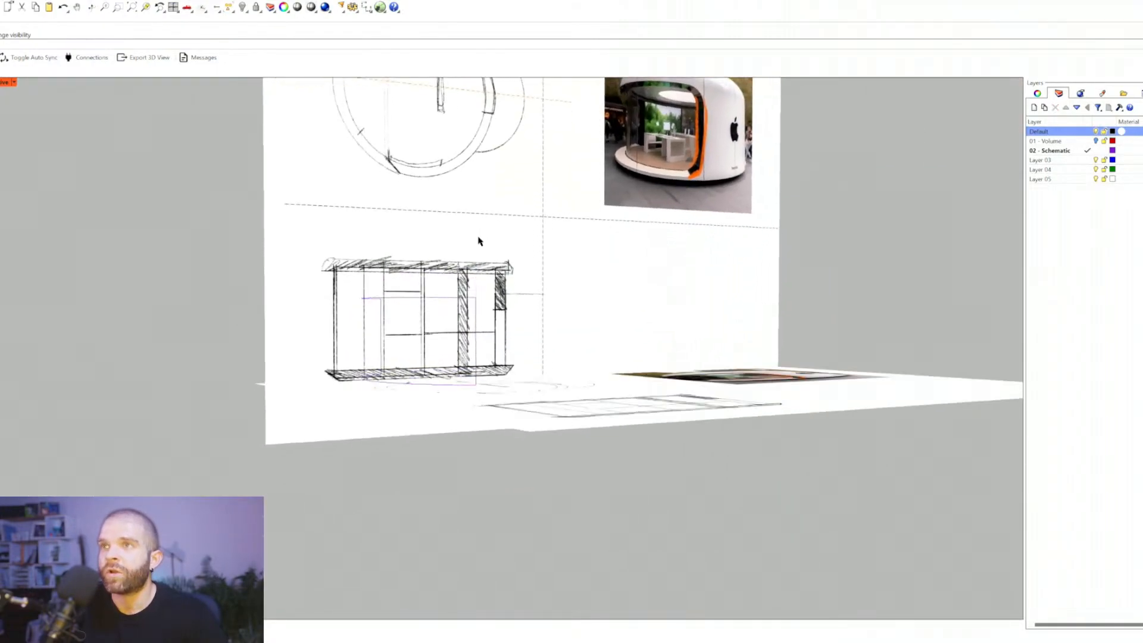
click(1095, 131)
scroll(453, 310, up, 4)
right_drag(454, 311, 515, 341)
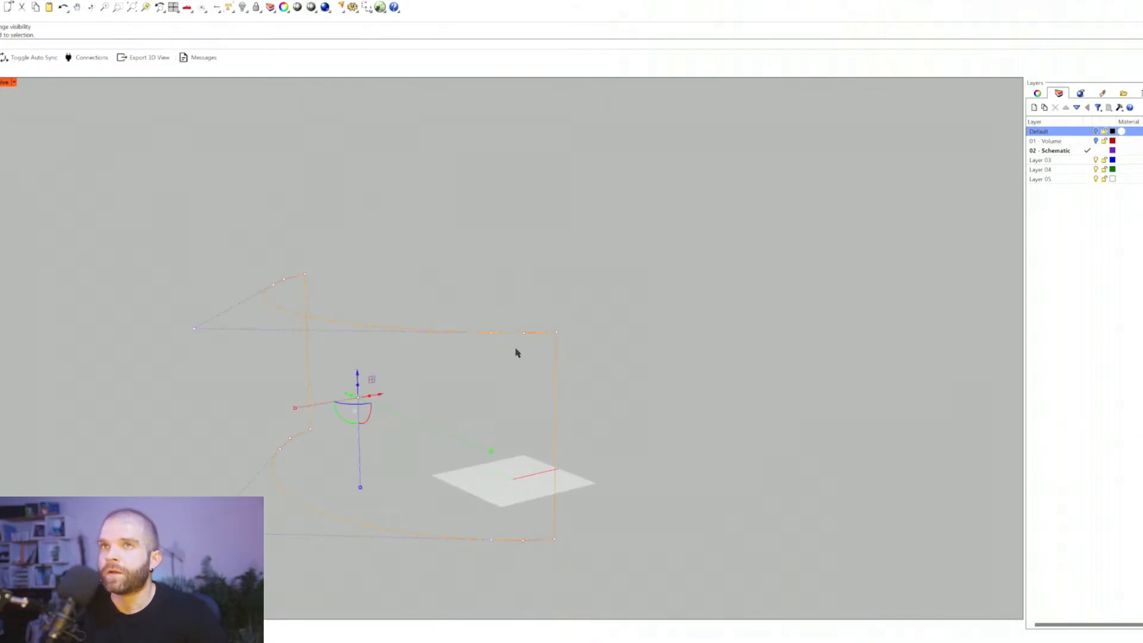
right_drag(555, 434, 541, 351)
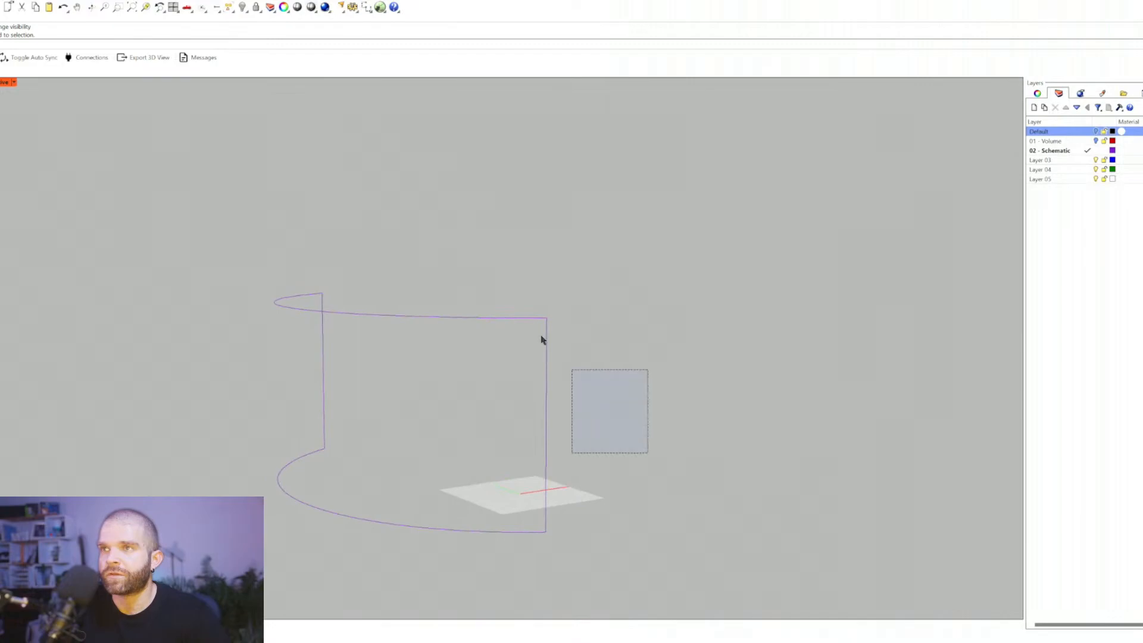
click(542, 351)
text(undarys)
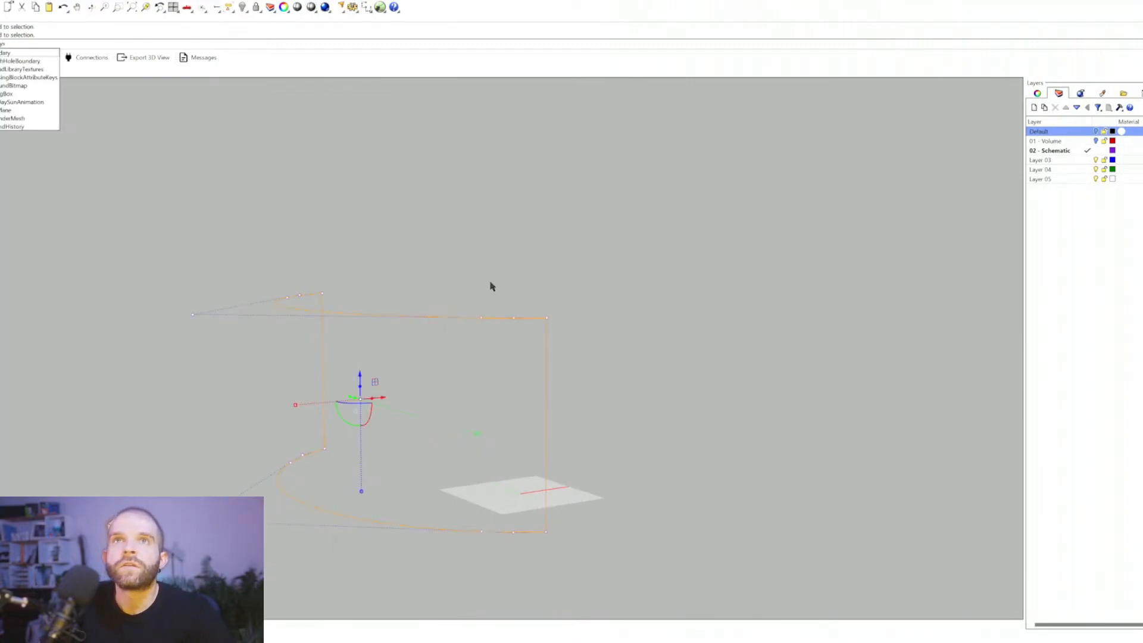
key(Return)
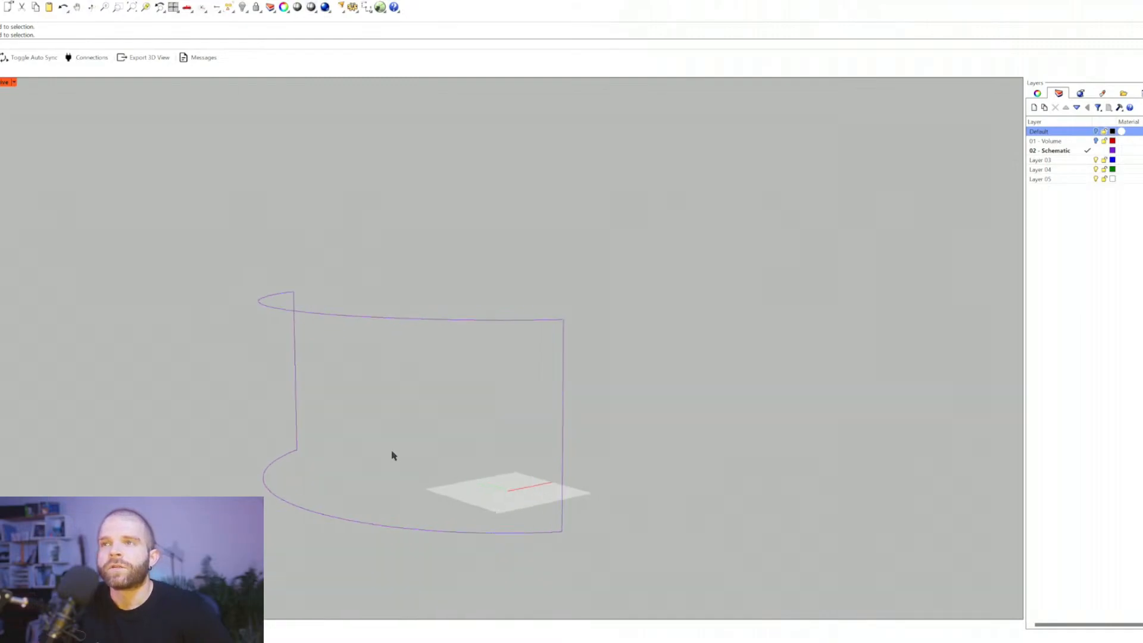
Step: Select the whole closed opening outline and explode it into separate segments
drag(642, 473, 383, 433)
key(Escape)
drag(699, 546, 379, 264)
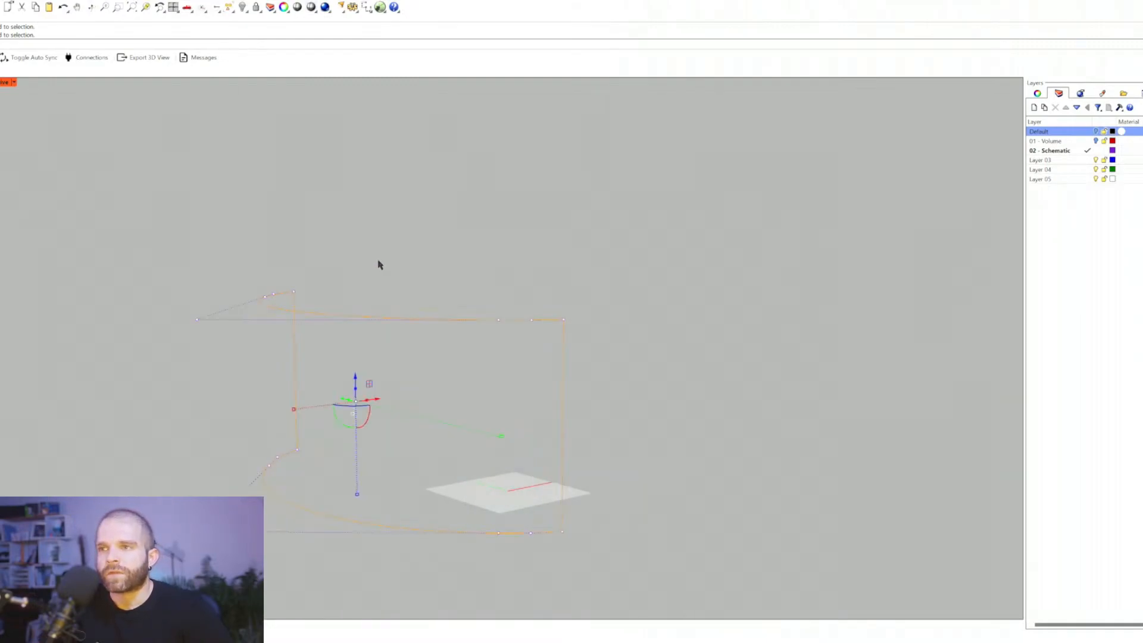
key(Escape)
drag(685, 547, 132, 233)
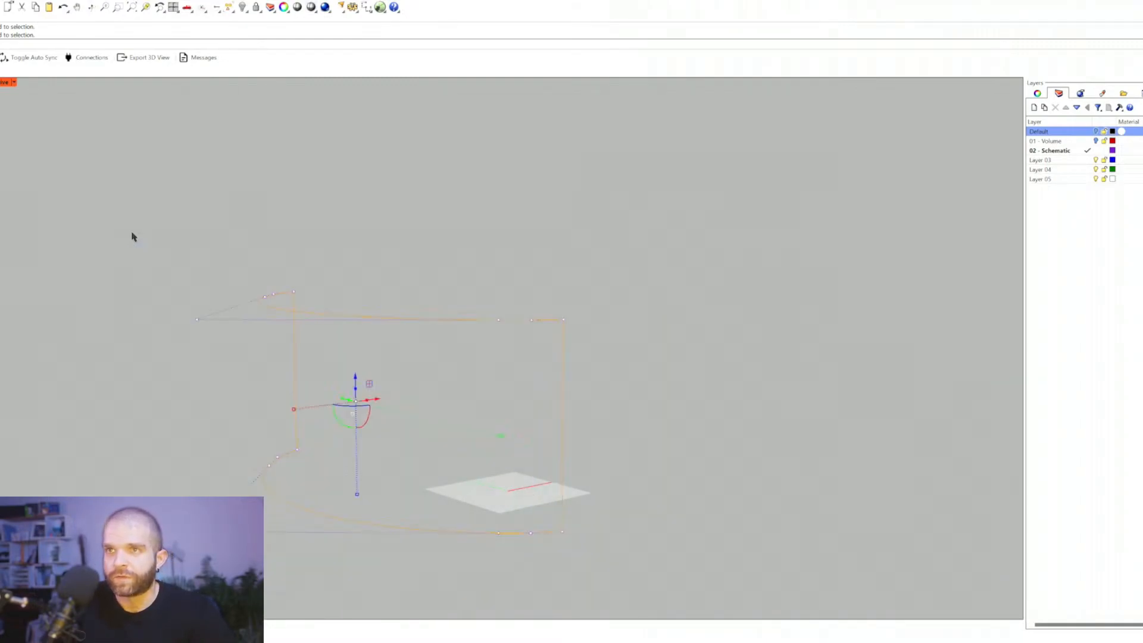
key(Return)
key(Escape)
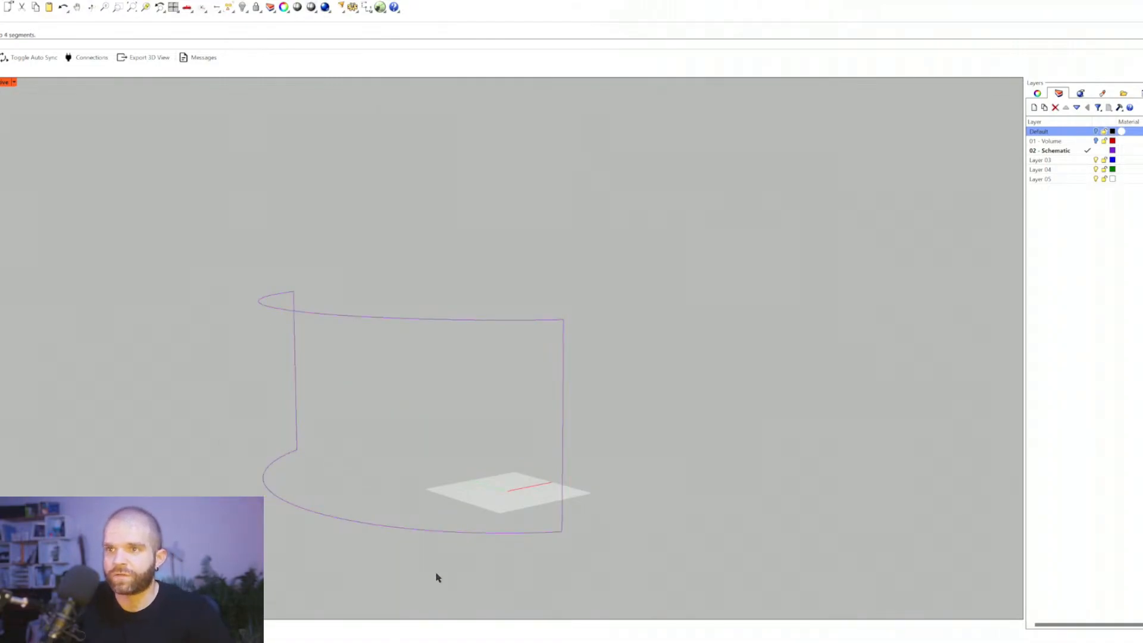
Step: Extrude the lower arc of the opening outline up to the height of its upper arc
drag(436, 573, 385, 482)
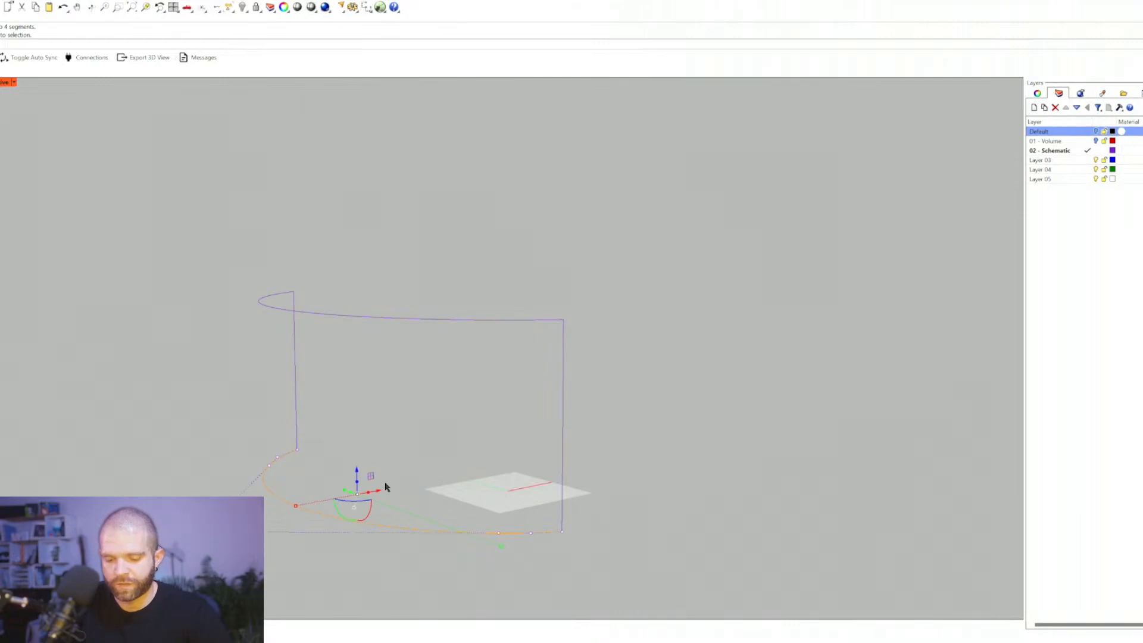
text(ExtrudeCrv)
key(Return)
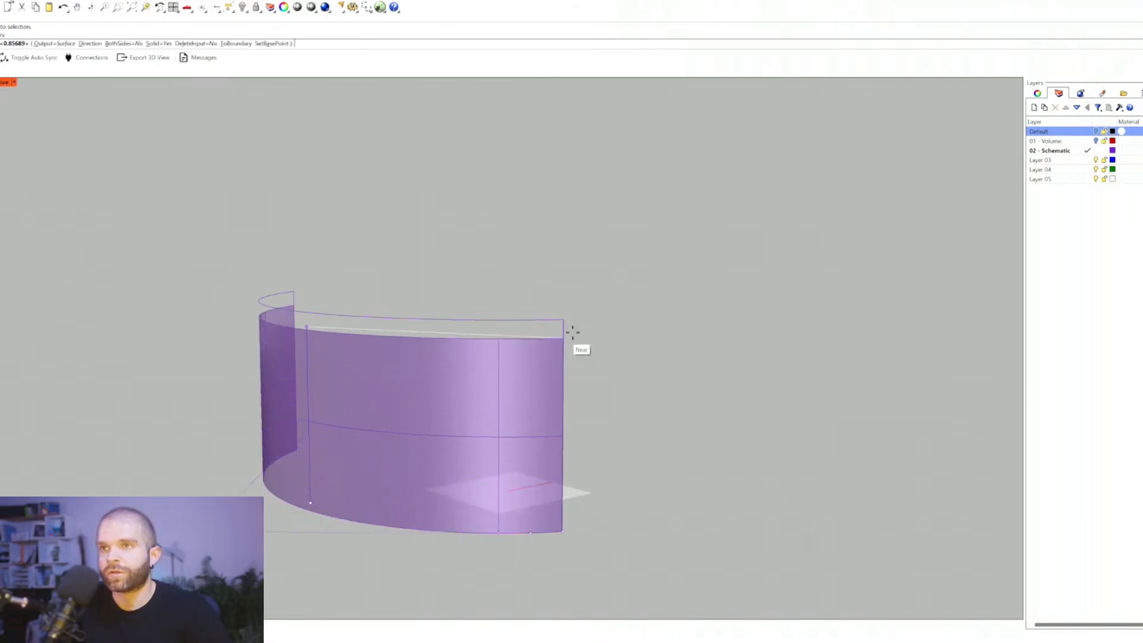
click(562, 320)
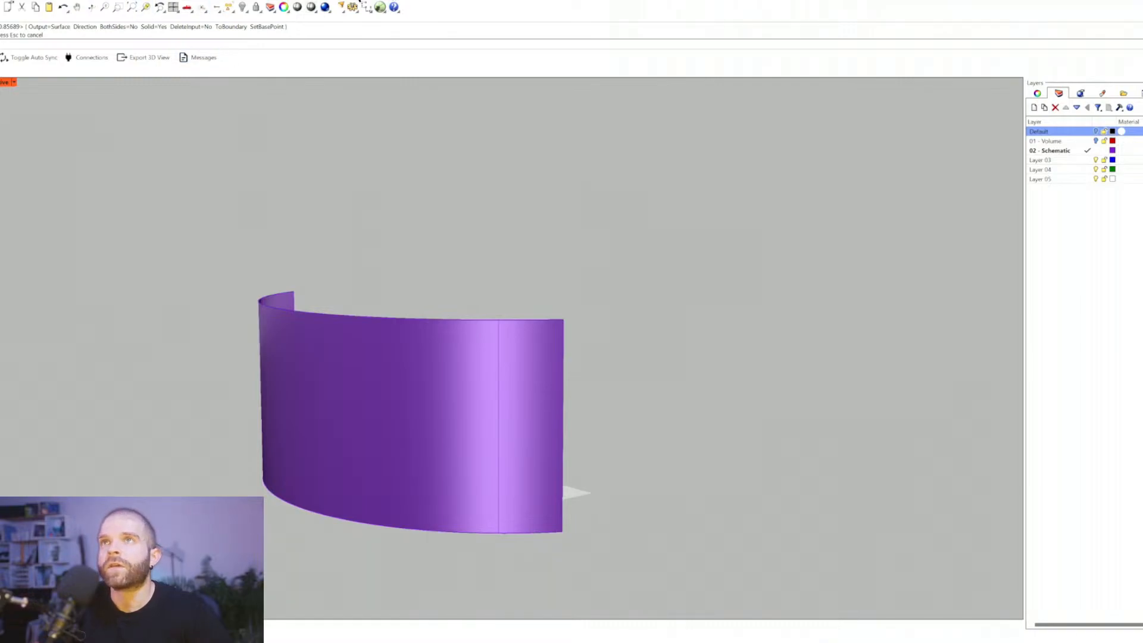
click(359, 0)
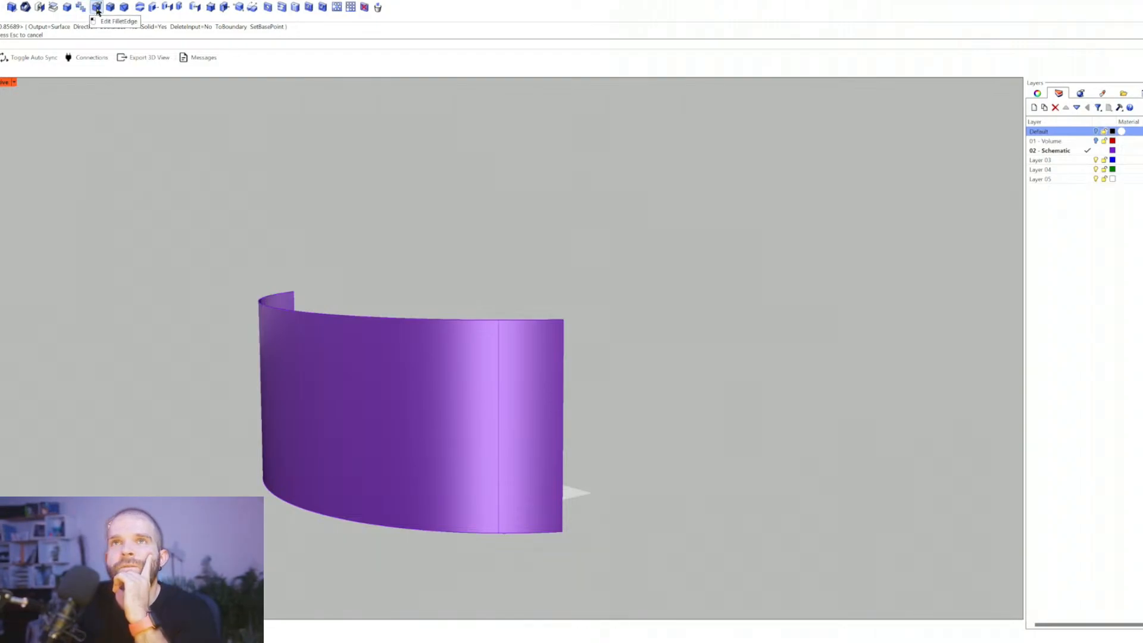
right_drag(524, 439, 380, 426)
click(360, 438)
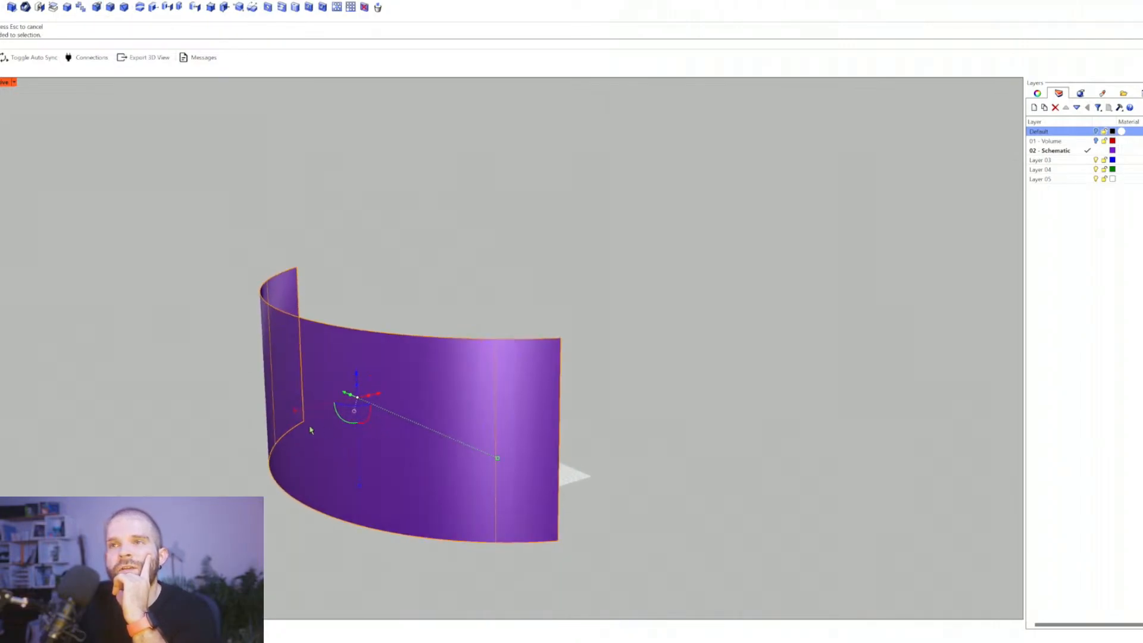
right_drag(310, 430, 331, 413)
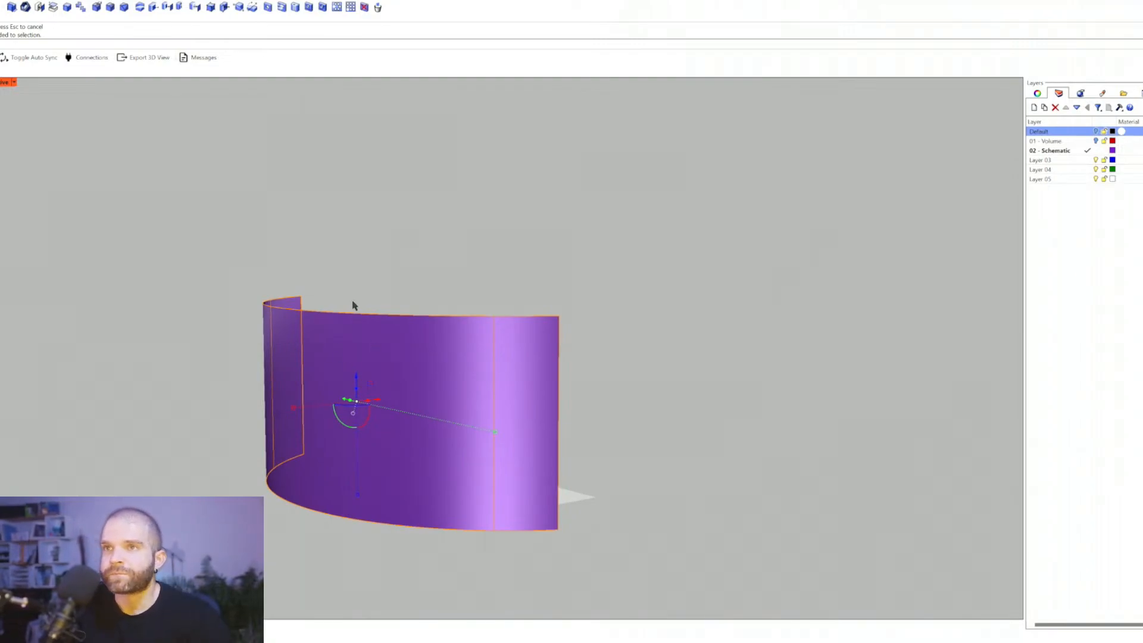
click(400, 271)
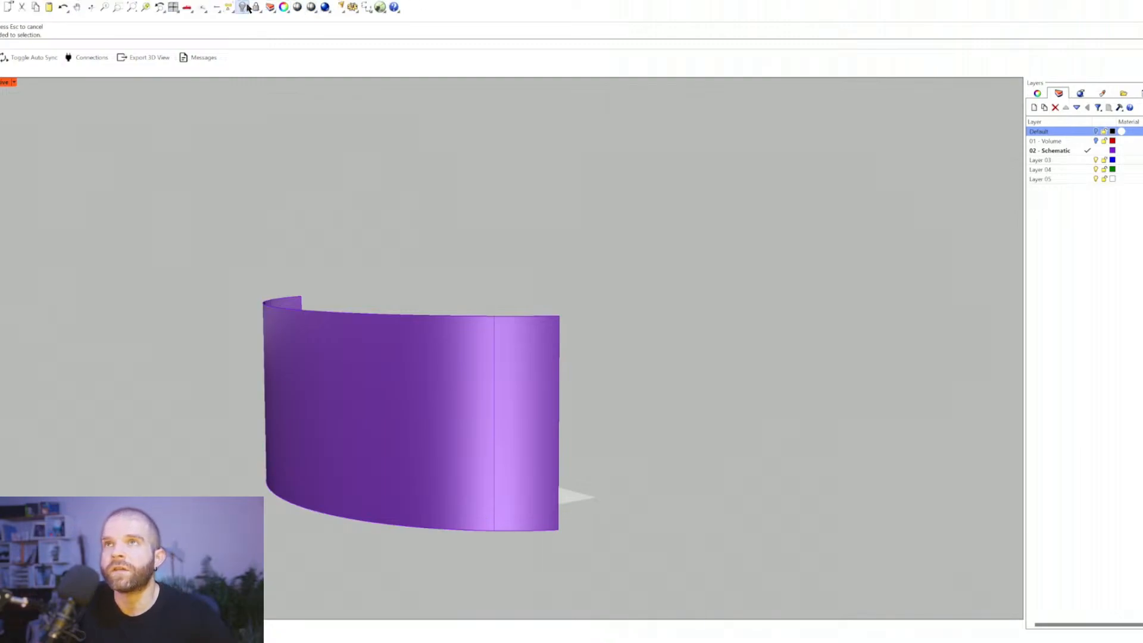
Step: Show all hidden objects with the Default layer, and select the curved opening surface
right_click(243, 8)
click(361, 406)
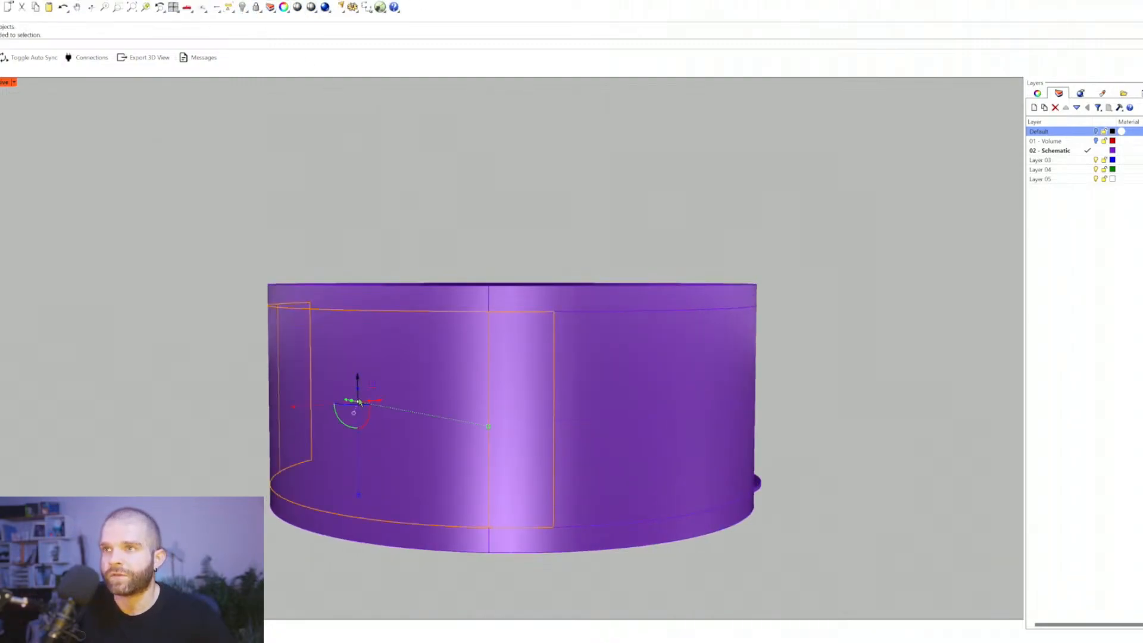
right_drag(401, 422, 412, 417)
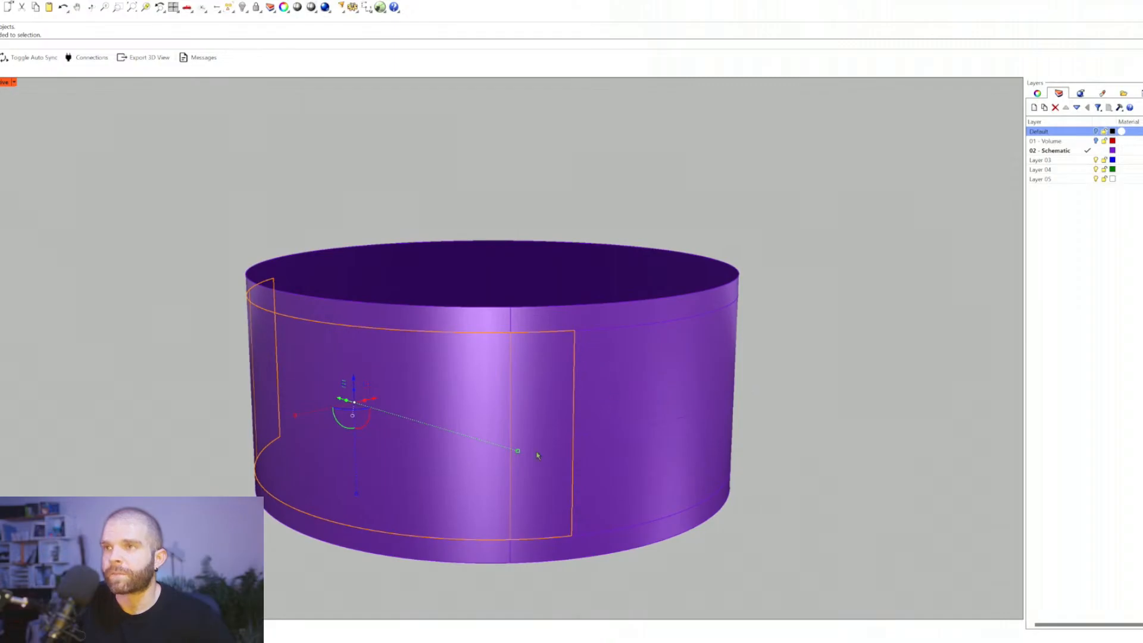
click(1095, 131)
scroll(664, 392, down, 5)
right_drag(670, 377, 727, 253)
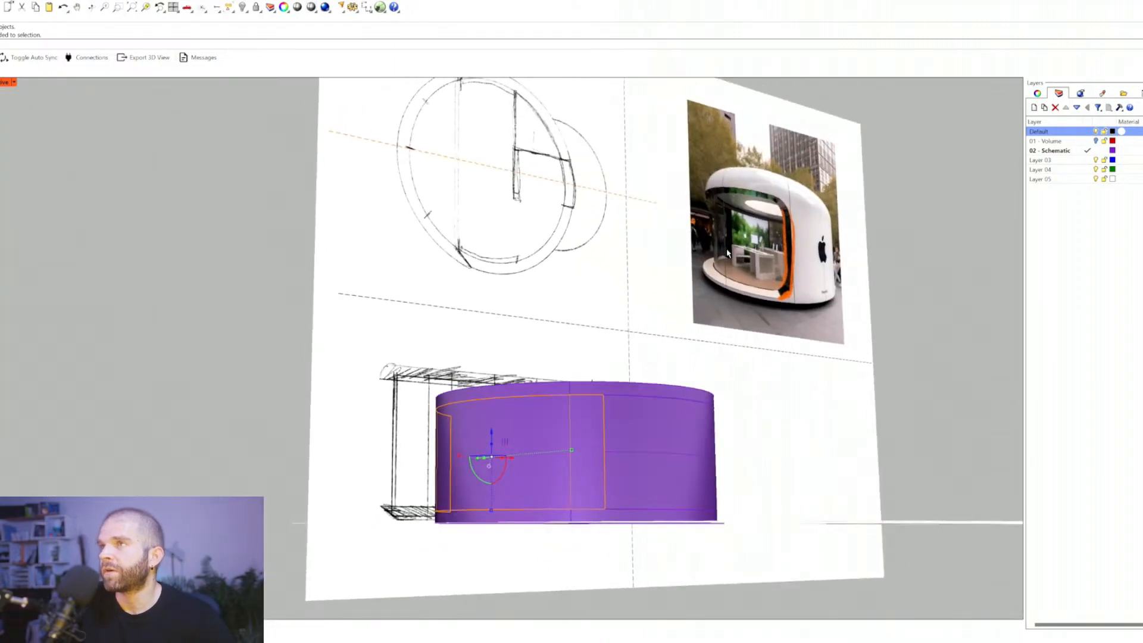
scroll(543, 457, up, 3)
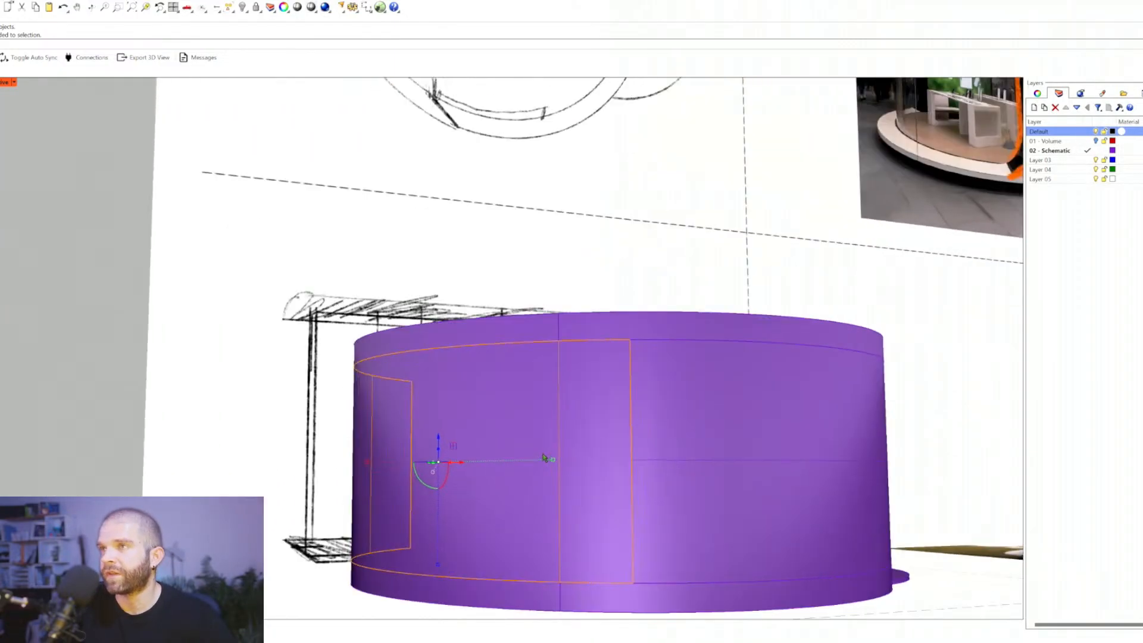
Step: Start a solid surface offset of the curved opening surface and flip its direction inward
text(offsetsrf)
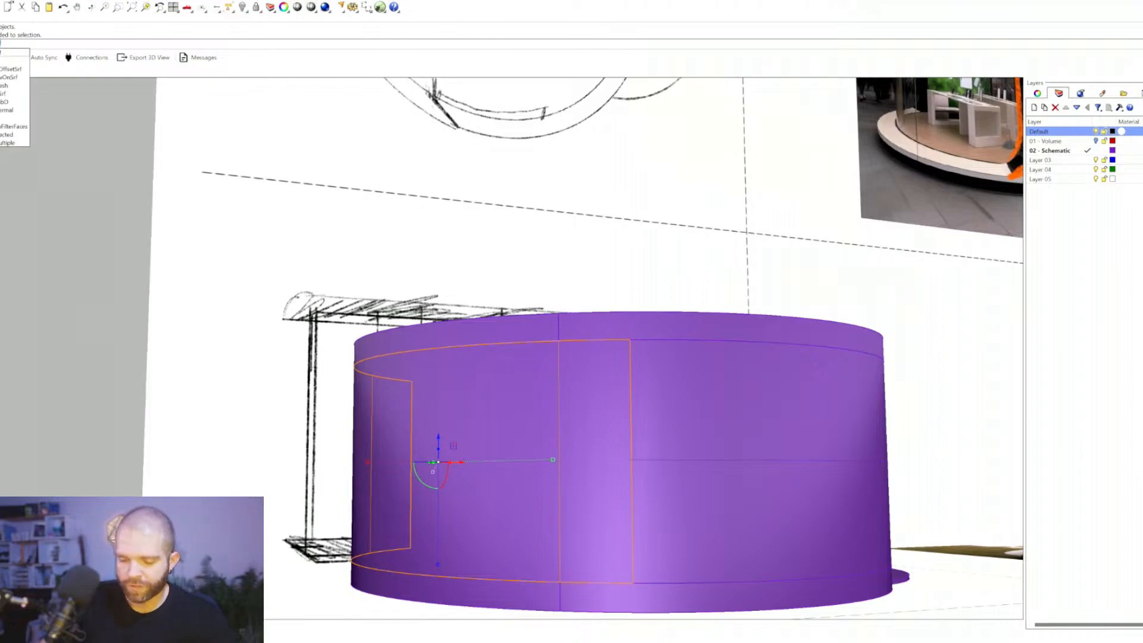
key(Return)
mouse_move(558, 469)
right_down()
mouse_move(523, 485)
mouse_move(566, 493)
mouse_move(540, 493)
right_up()
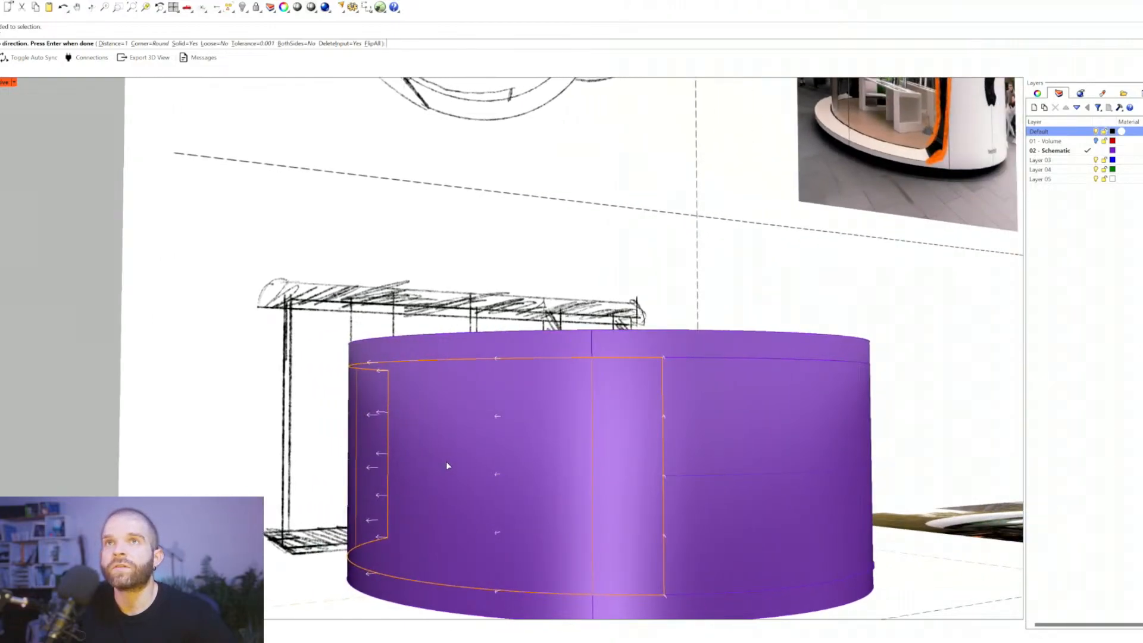
click(569, 477)
mouse_move(534, 494)
right_down()
mouse_move(509, 497)
mouse_move(535, 505)
mouse_move(535, 490)
right_up()
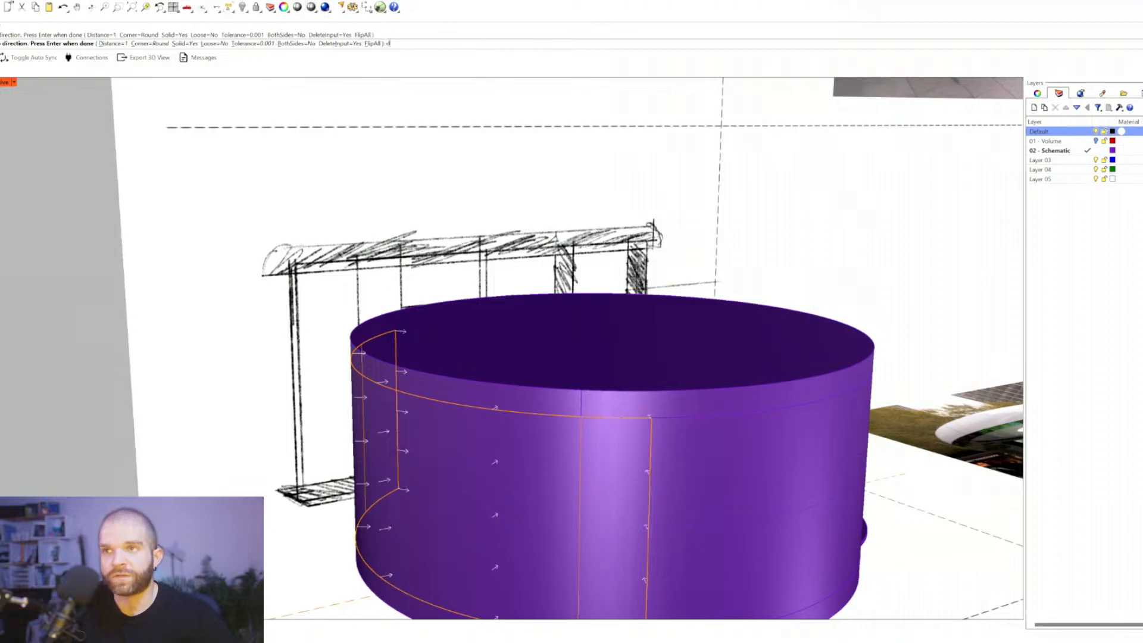
Step: Set the offset distance to 27.6798 by picking two points in plan between the inner and outer wall circles
key(Return)
right_drag(611, 427, 597, 446)
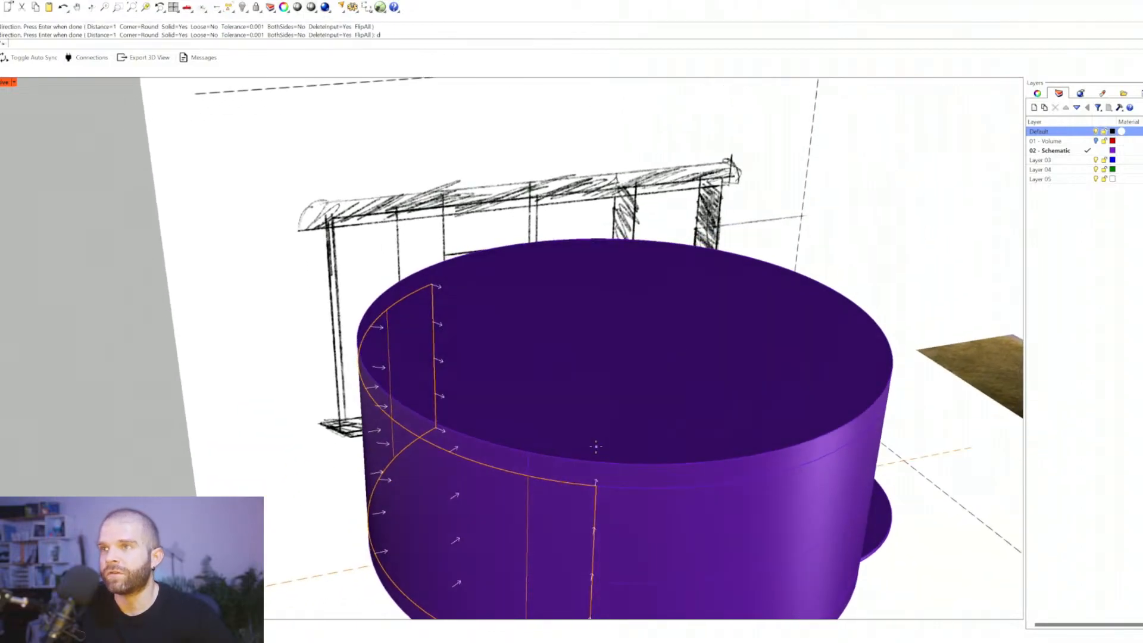
click(595, 484)
double_click(3, 82)
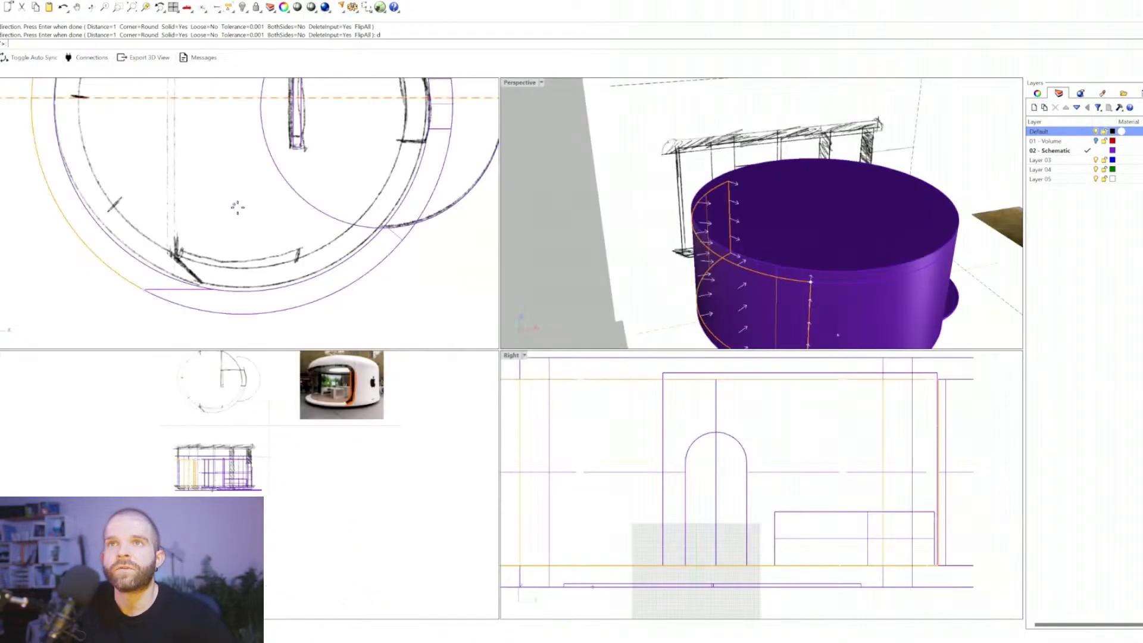
scroll(323, 250, up, 8)
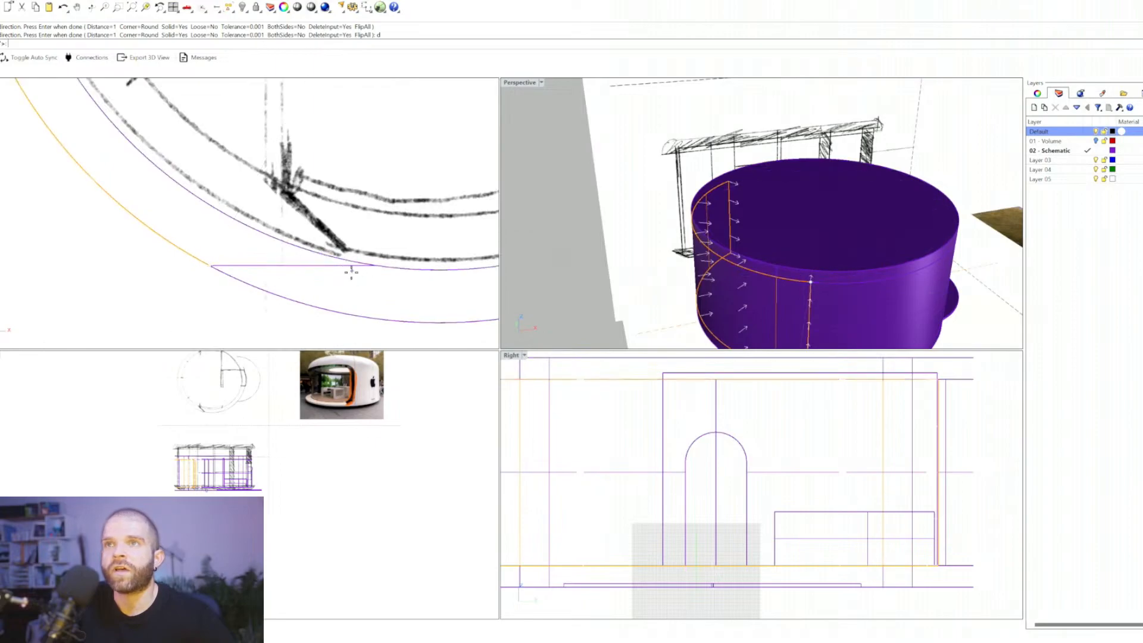
click(372, 265)
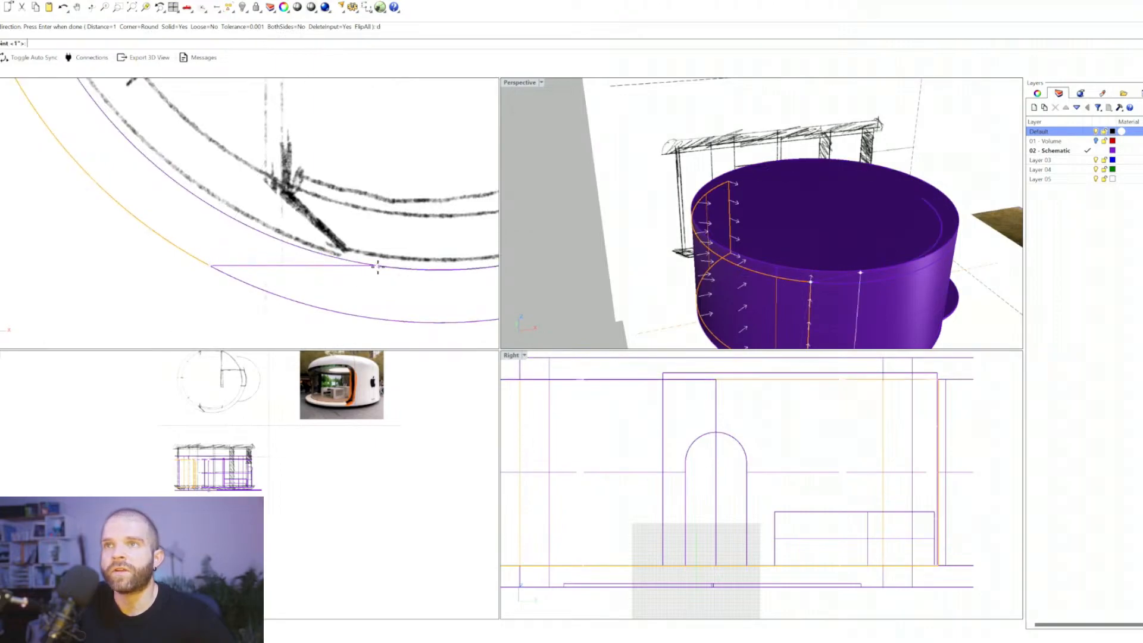
click(368, 314)
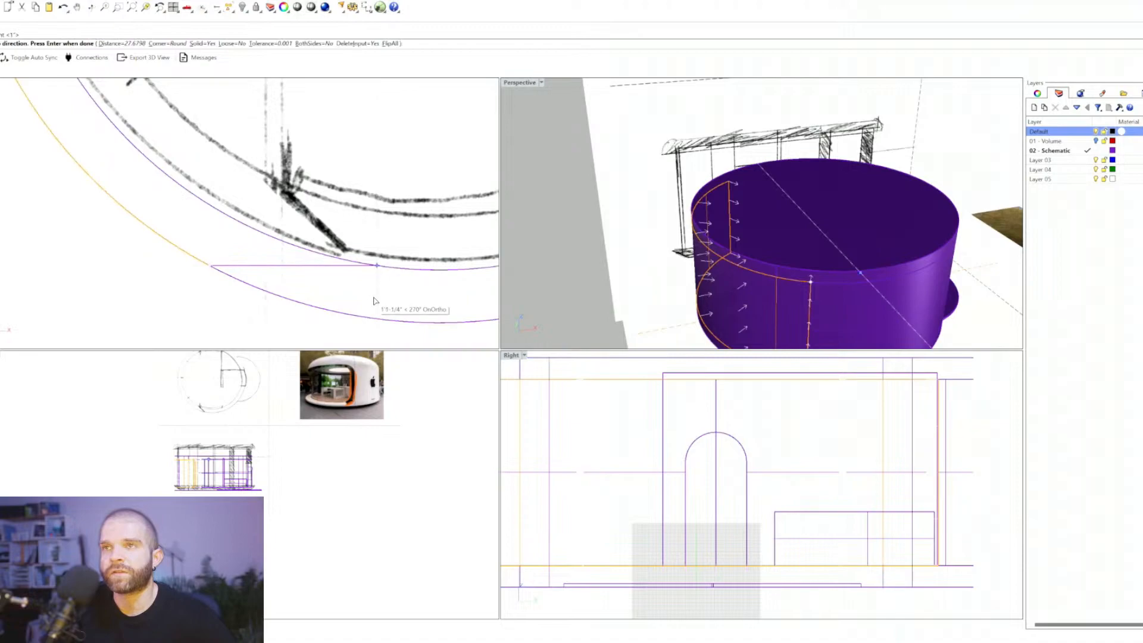
Step: Set the offset corners to Sharp and complete the solid offset
scroll(733, 238, down, 4)
scroll(740, 256, up, 4)
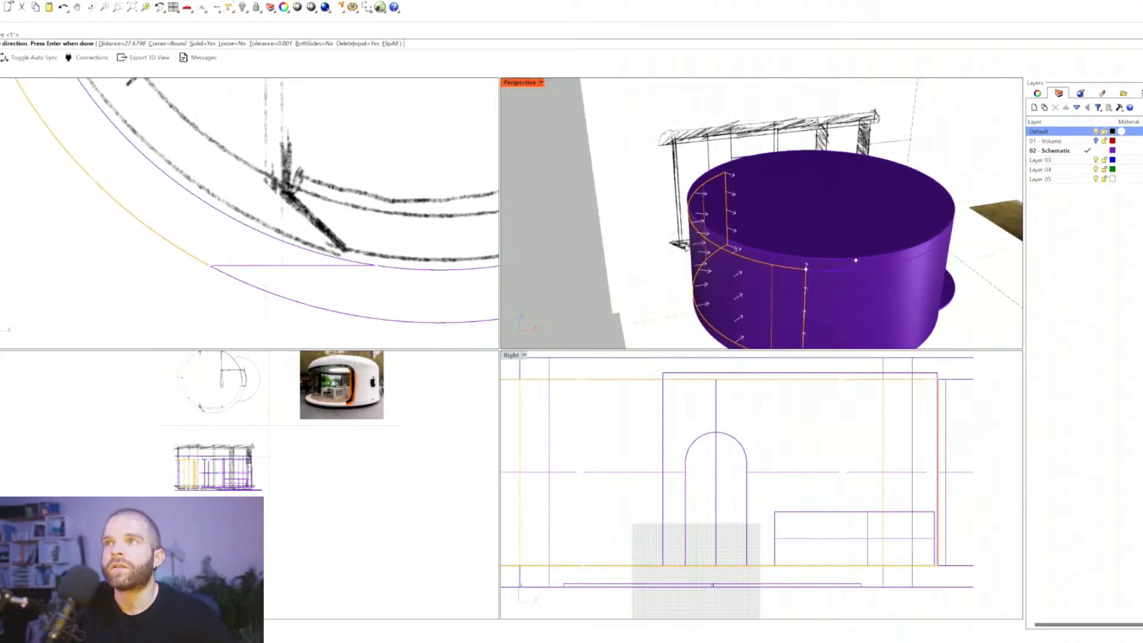
right_drag(723, 253, 722, 231)
scroll(319, 225, down, 4)
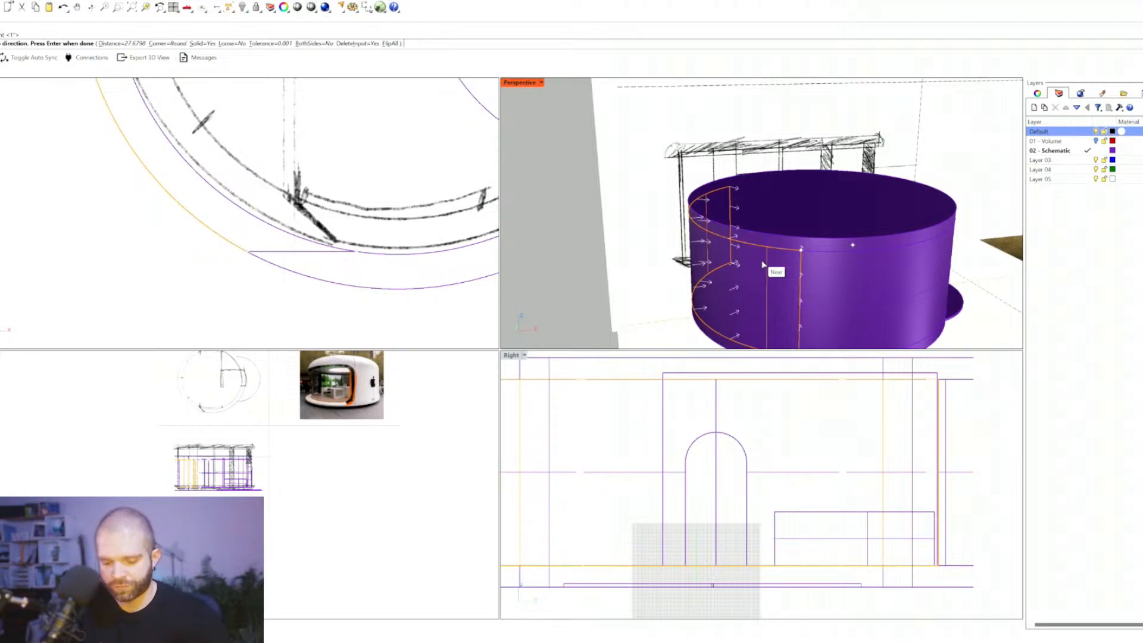
key(Return)
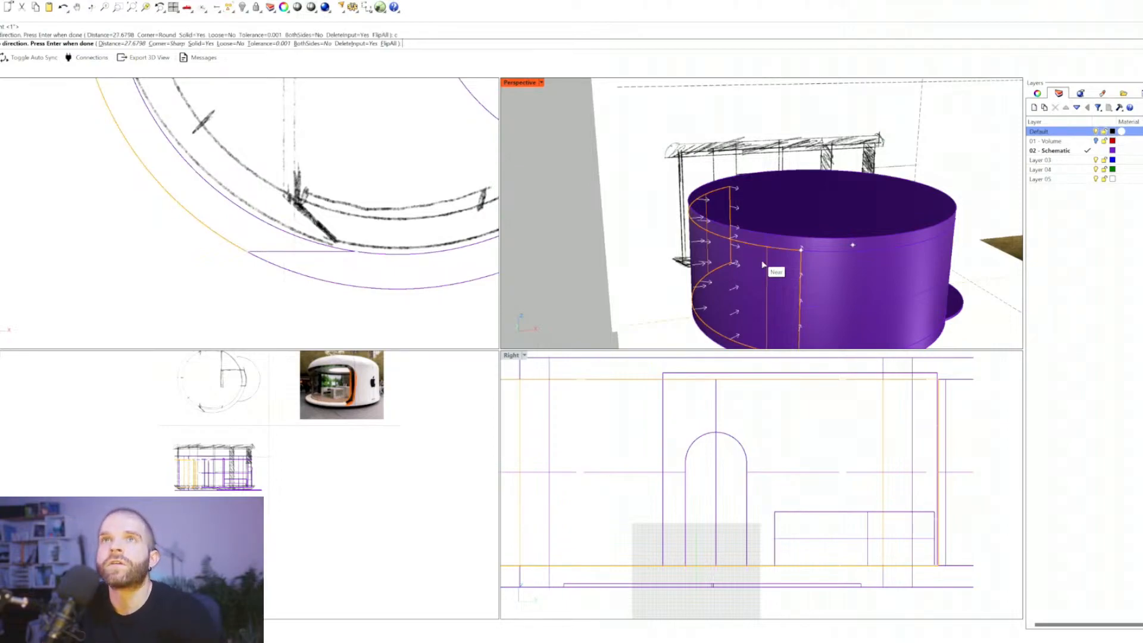
click(159, 44)
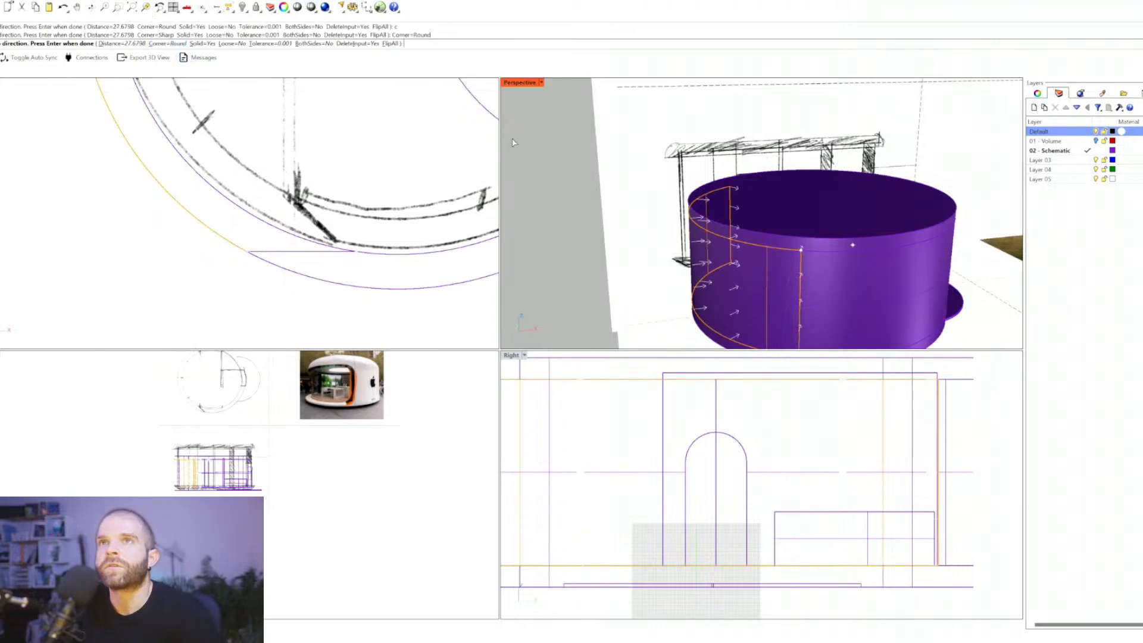
click(176, 43)
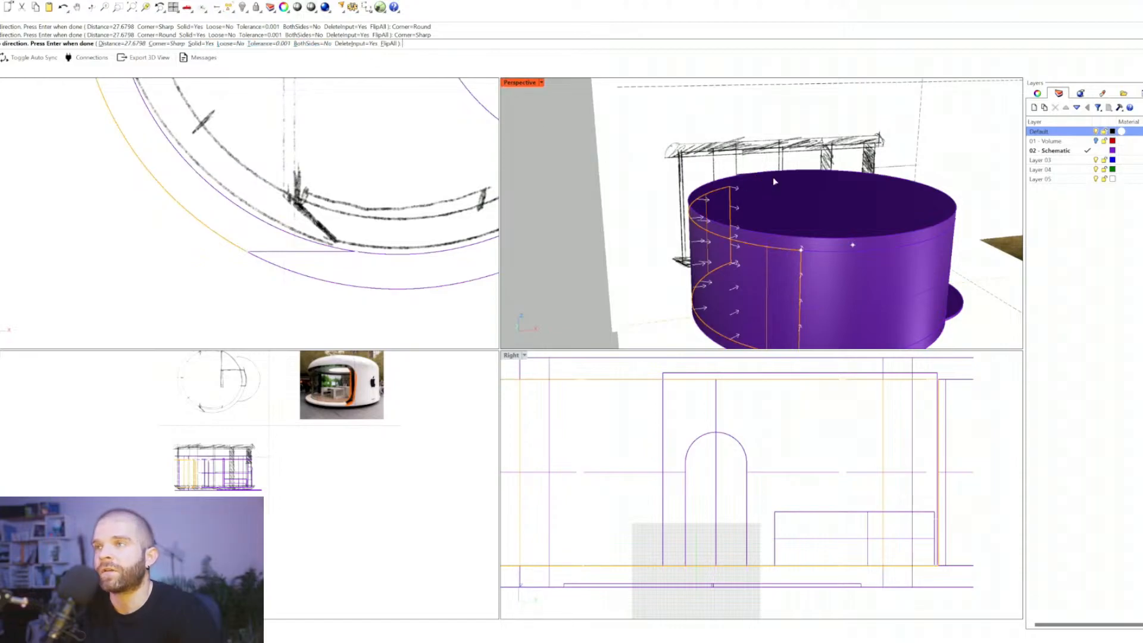
key(Return)
scroll(708, 270, down, 5)
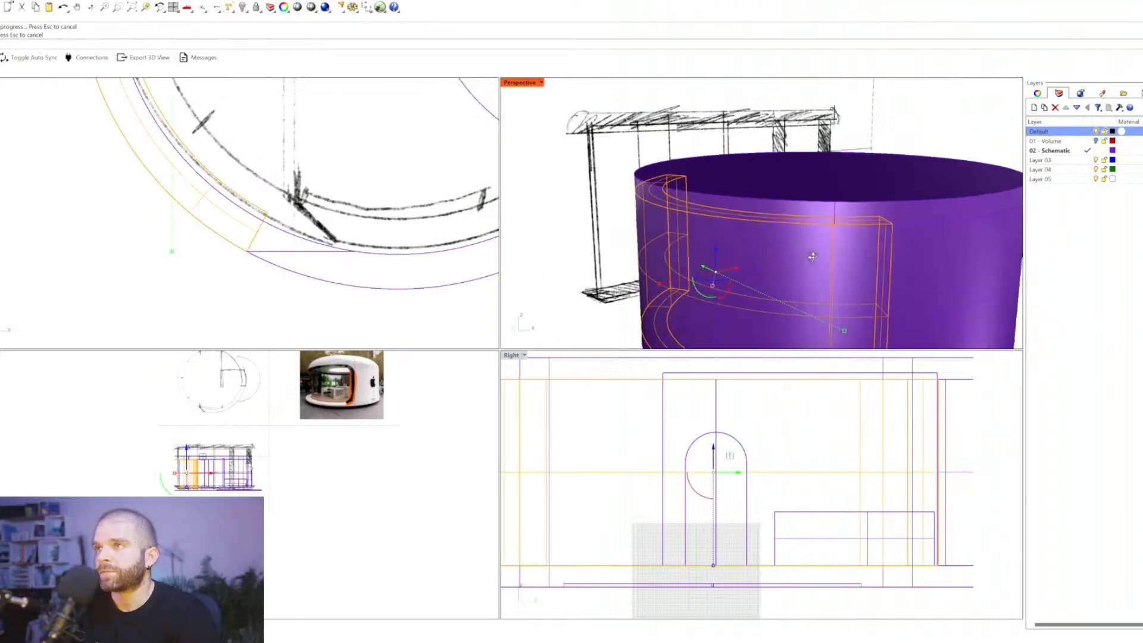
Step: Hide the cylindrical walls, base and roof ring around the offset solid so the curved opening block is exposed
mouse_move(874, 245)
shift+right_down()
mouse_move(832, 184)
mouse_move(852, 248)
shift+right_up()
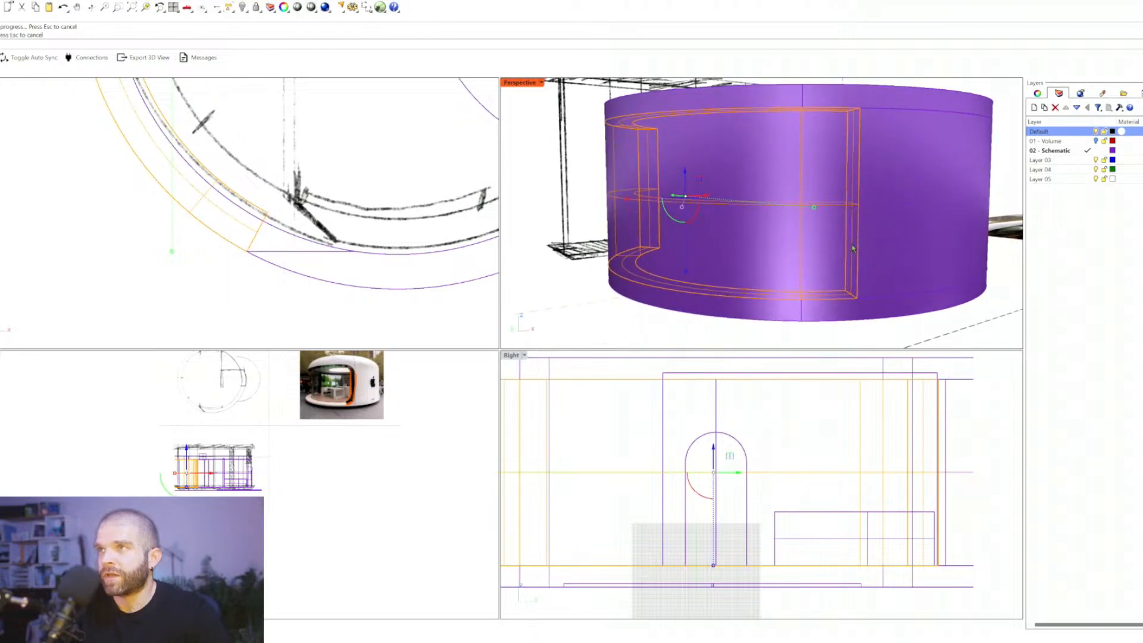
right_drag(735, 284, 621, 204)
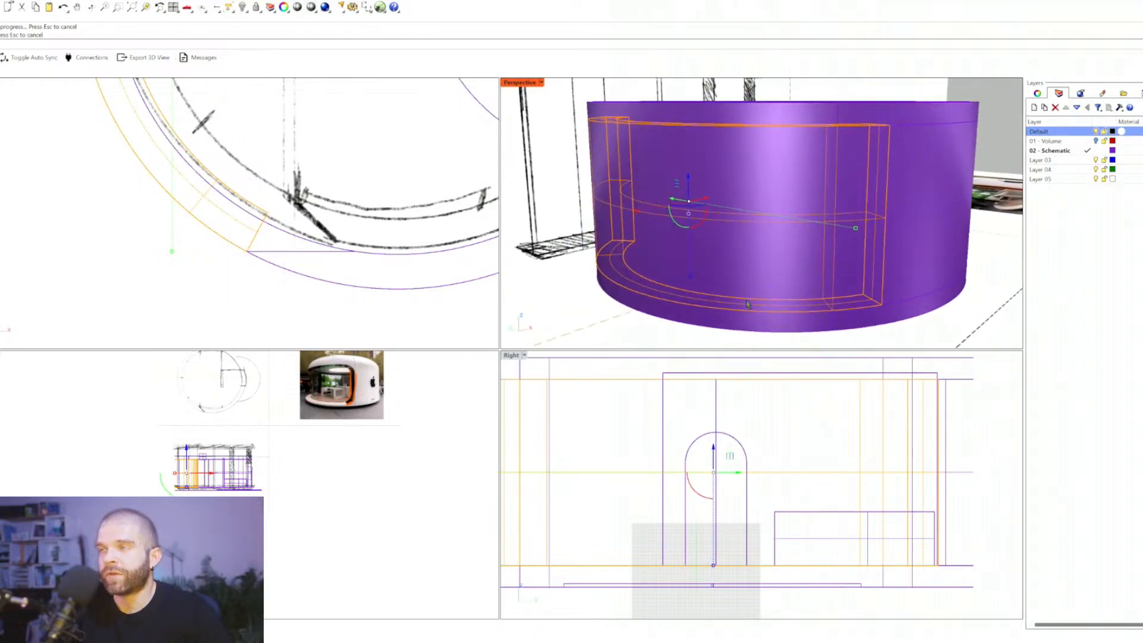
shift+right_drag(861, 275, 769, 261)
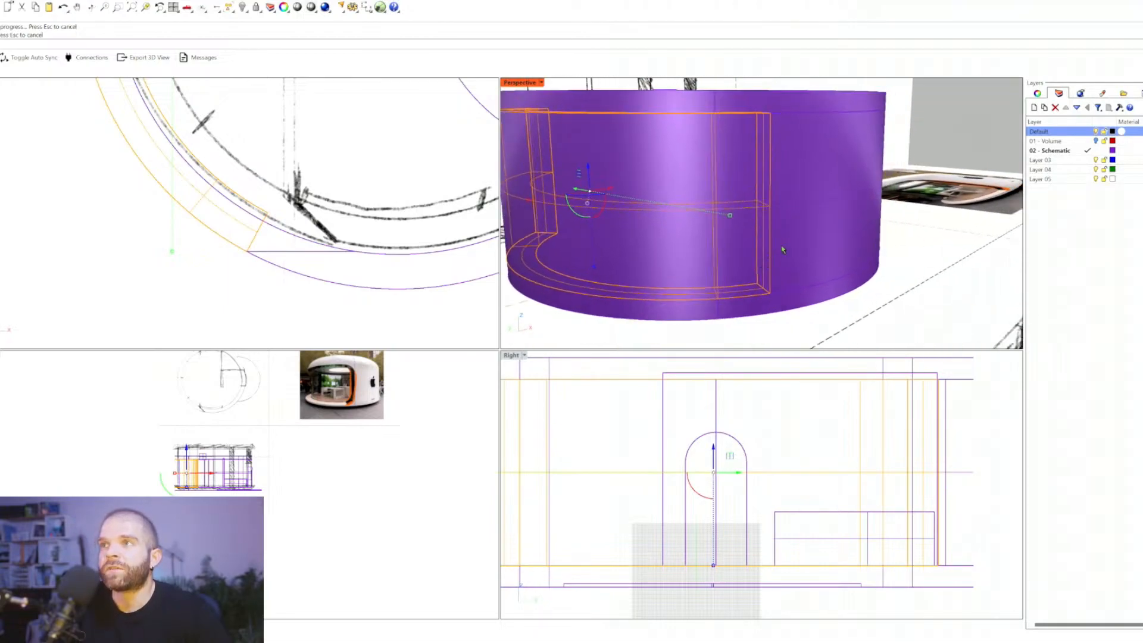
click(809, 235)
key(ctrl+h)
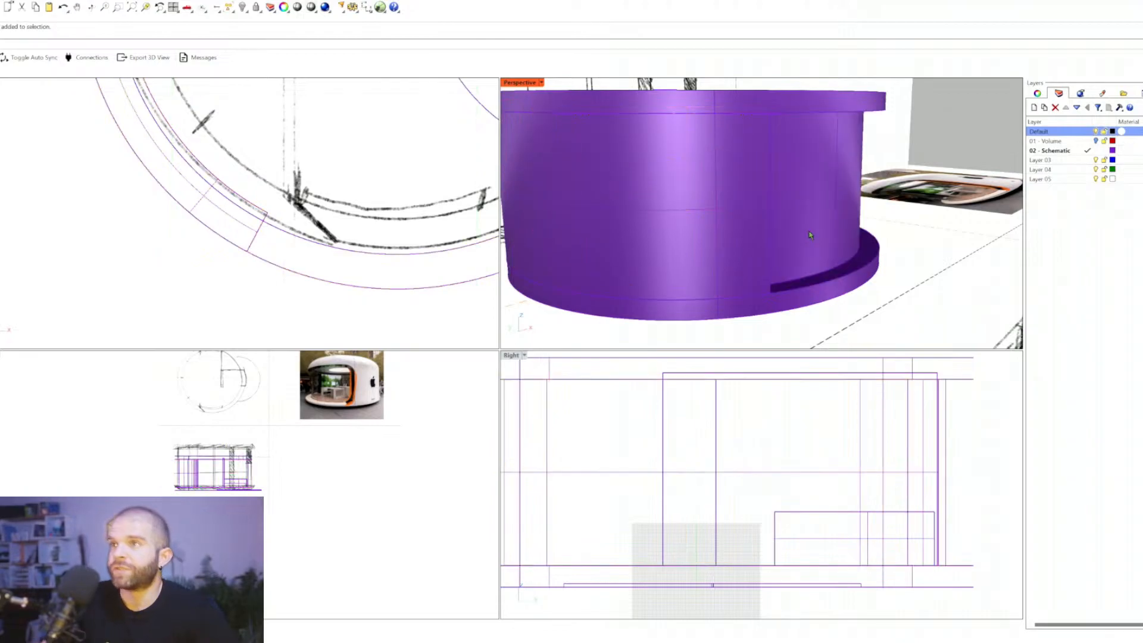
click(809, 270)
key(ctrl+h)
right_drag(809, 269, 756, 253)
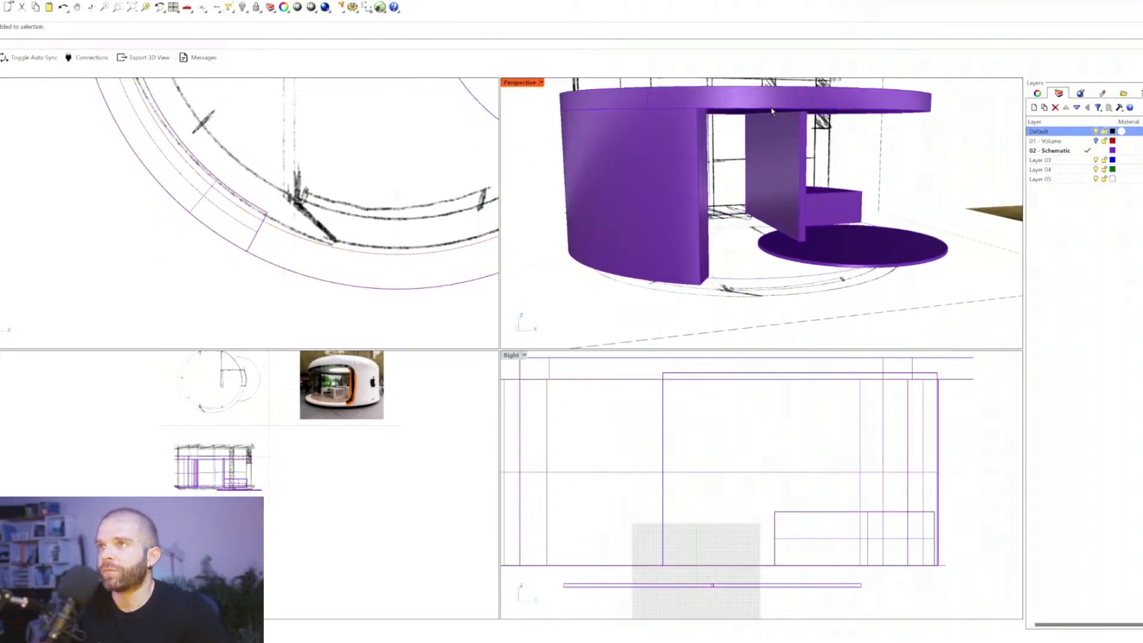
click(774, 110)
key(ctrl+h)
right_drag(779, 137, 723, 173)
right_drag(590, 130, 616, 158)
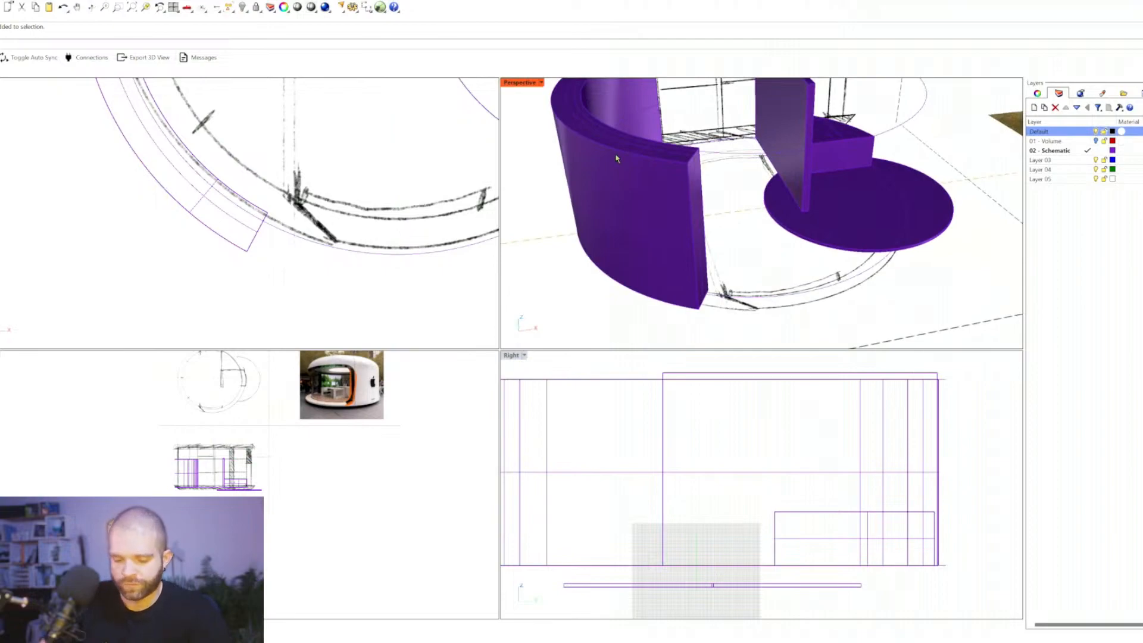
Step: Try a 1-inch edge fillet on the upper corner edge at the near end of the curved opening block
key(Return)
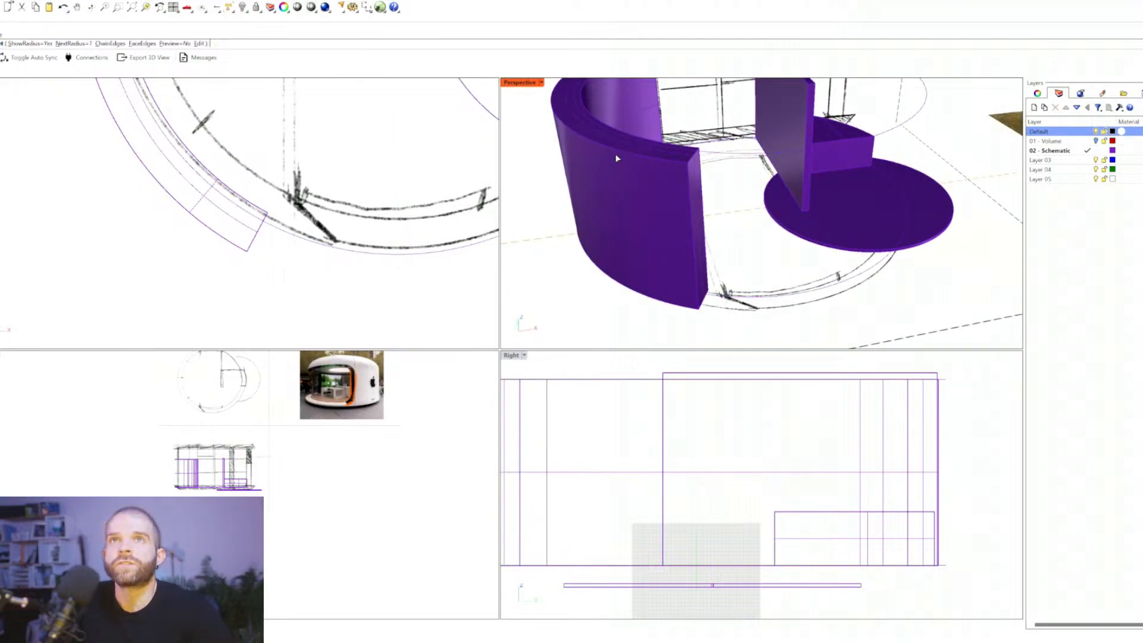
right_drag(580, 145, 651, 174)
scroll(651, 178, up, 2)
click(692, 179)
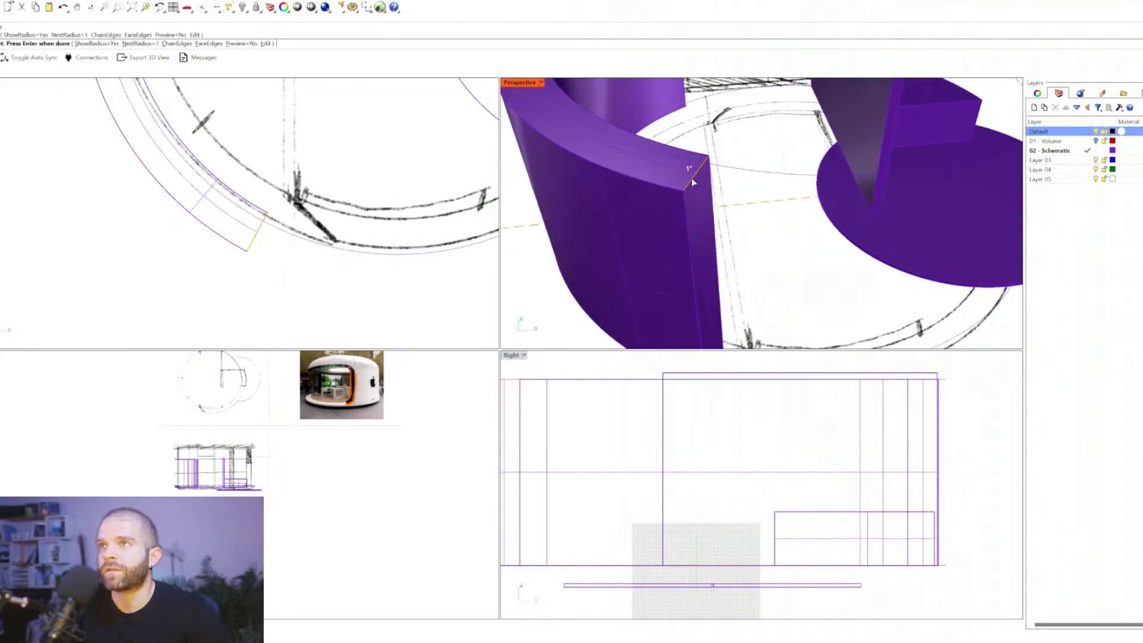
scroll(668, 220, up, 5)
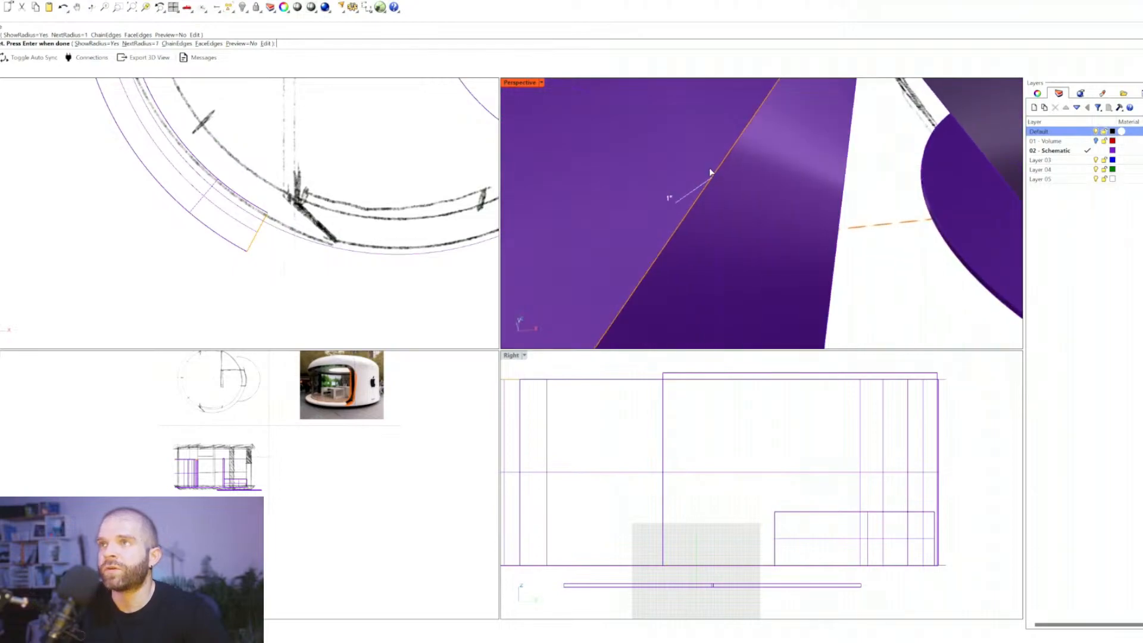
scroll(709, 172, down, 2)
key(Return)
right_drag(664, 257, 663, 245)
double_click(519, 82)
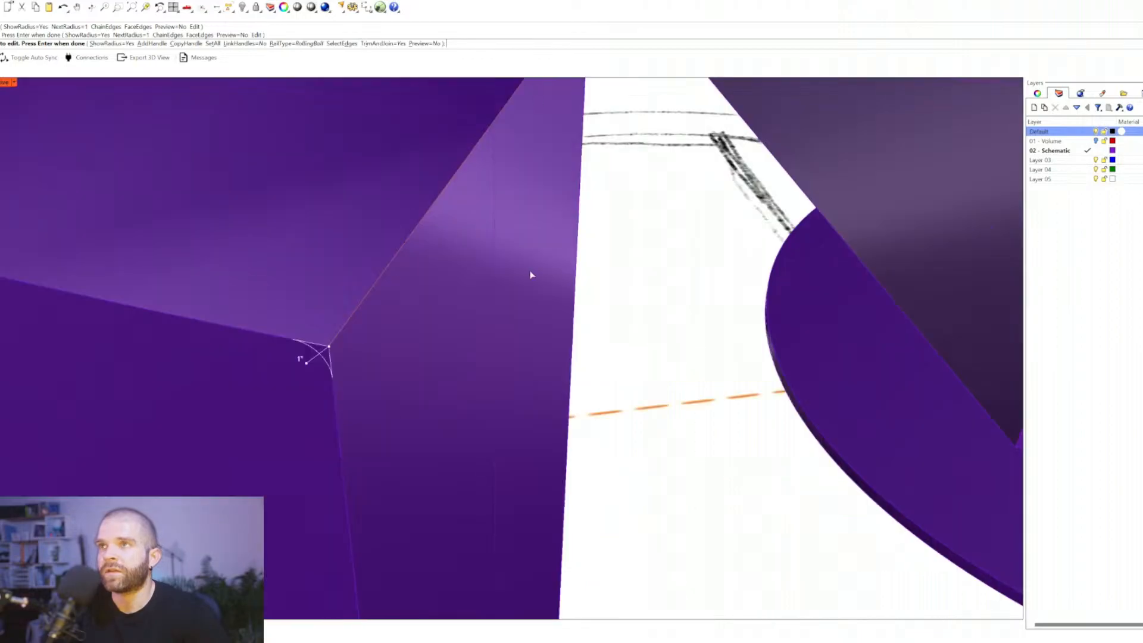
right_drag(532, 274, 441, 335)
key(ctrl+z)
scroll(524, 350, down, 6)
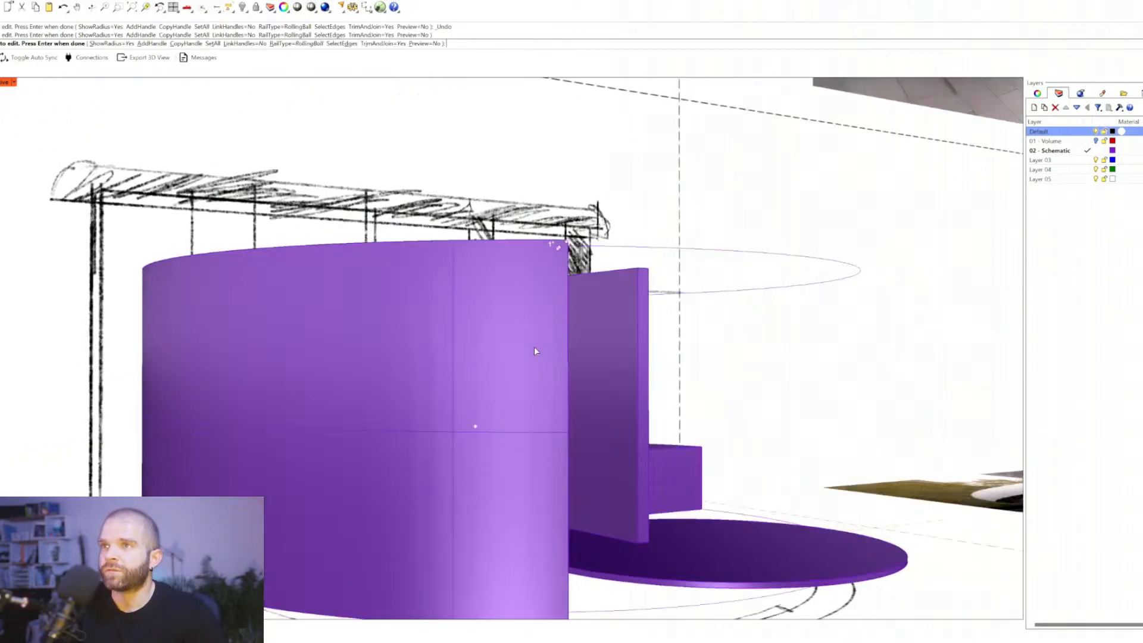
scroll(534, 347, down, 4)
mouse_move(534, 347)
shift+right_down()
mouse_move(492, 397)
mouse_move(484, 442)
shift+right_up()
key(Return)
scroll(450, 506, up, 4)
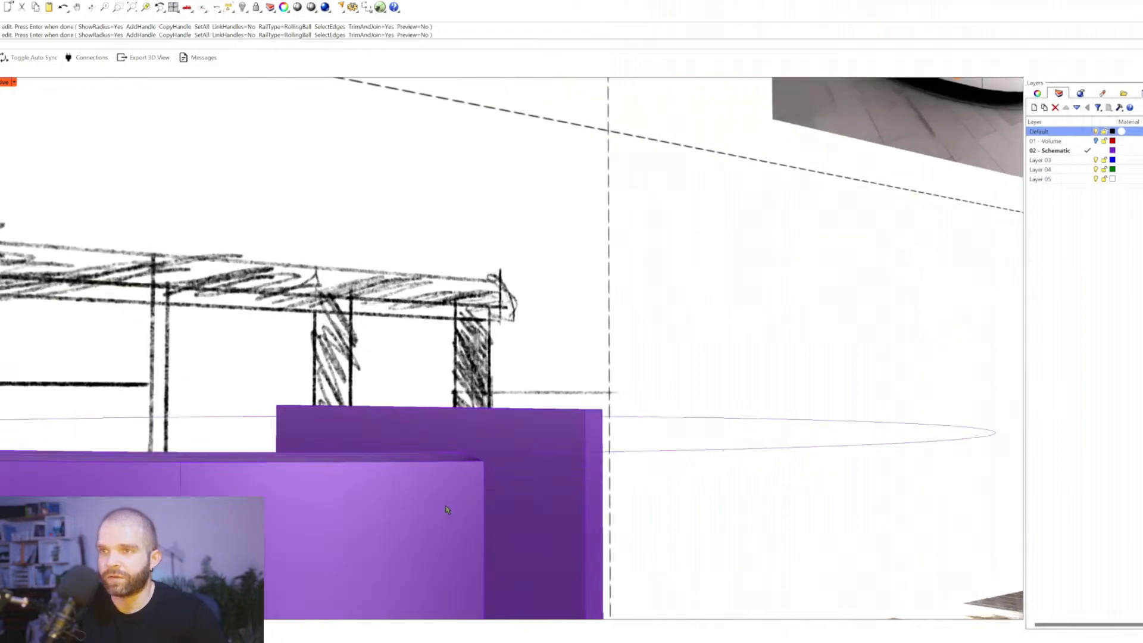
Step: Try a 12-inch edge fillet on the upper near-end corner edge of the curved block
key(Return)
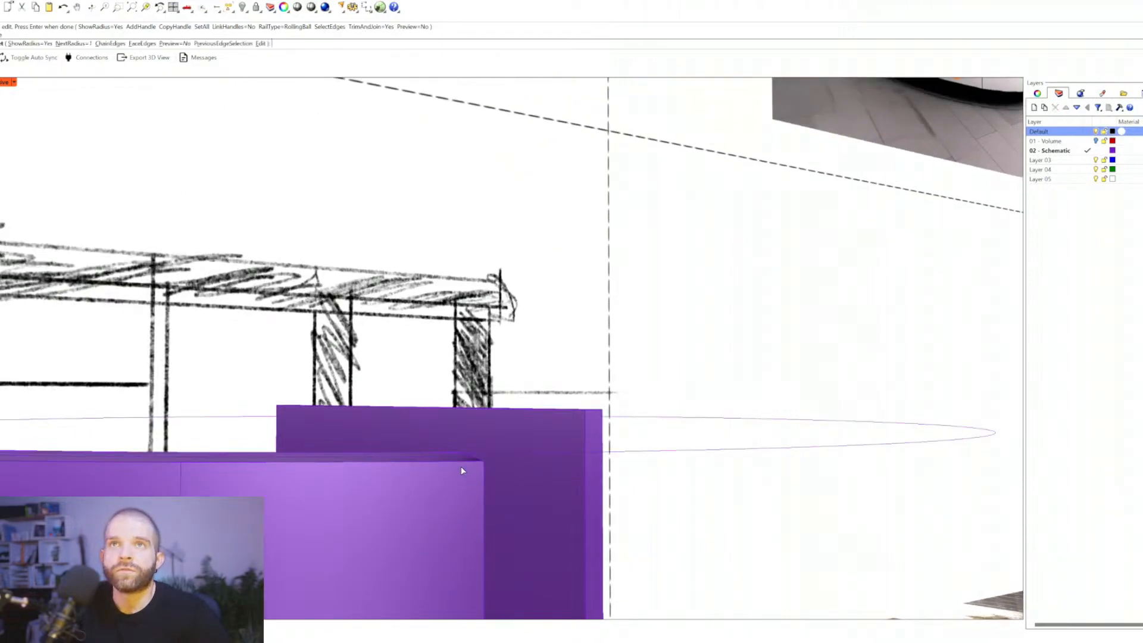
text(n)
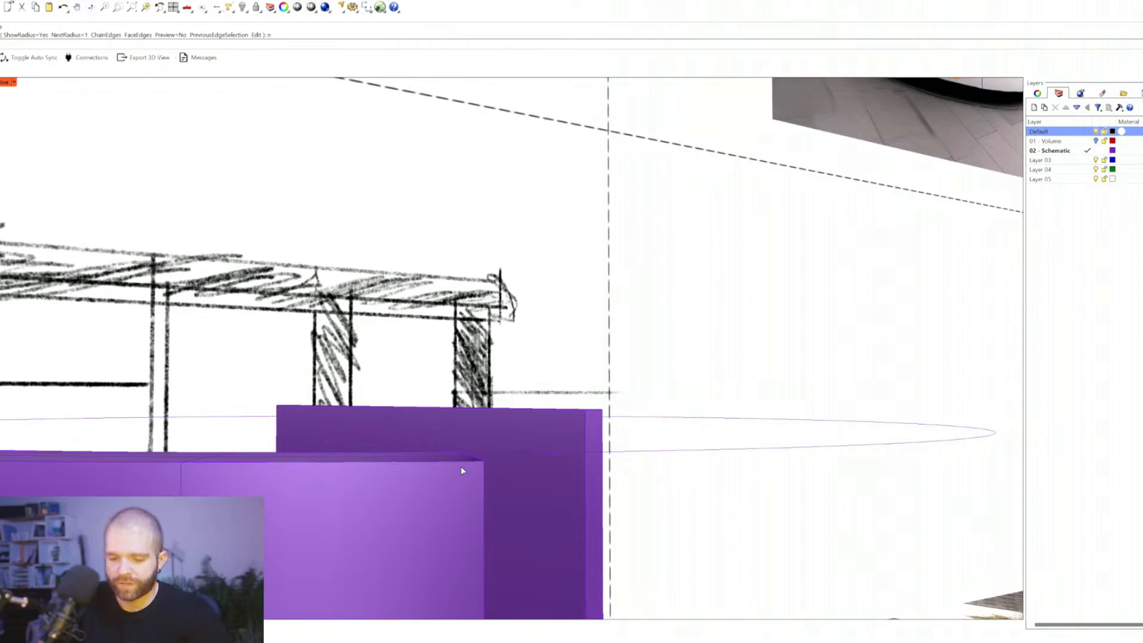
key(Return)
mouse_move(457, 471)
right_down()
mouse_move(302, 504)
mouse_move(410, 487)
right_up()
click(653, 476)
key(Return)
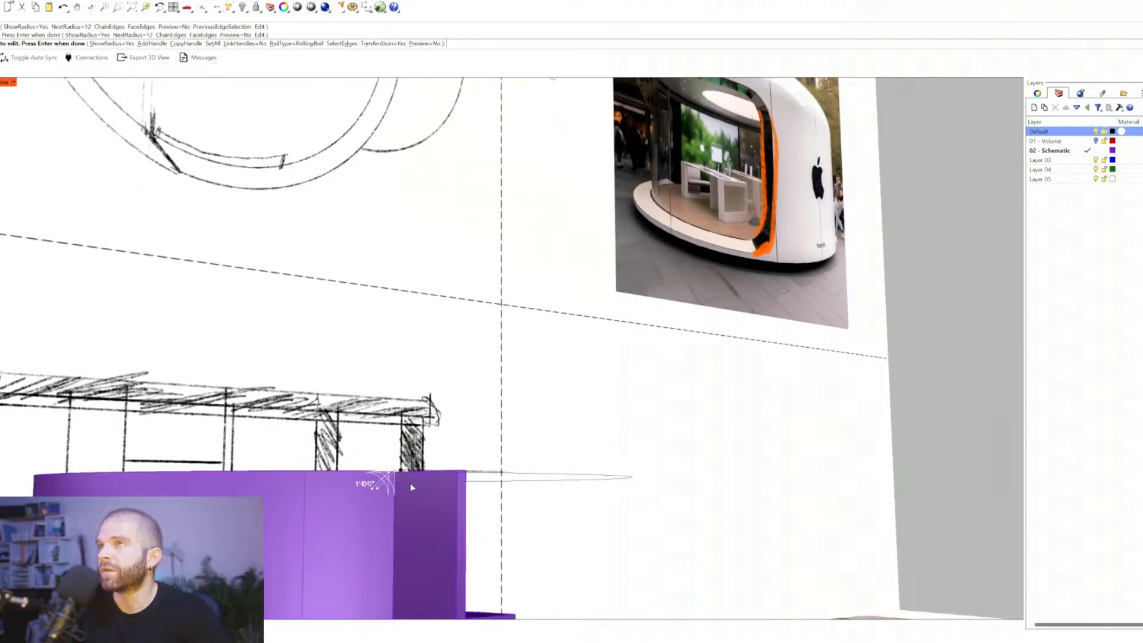
key(Return)
right_drag(409, 483, 333, 509)
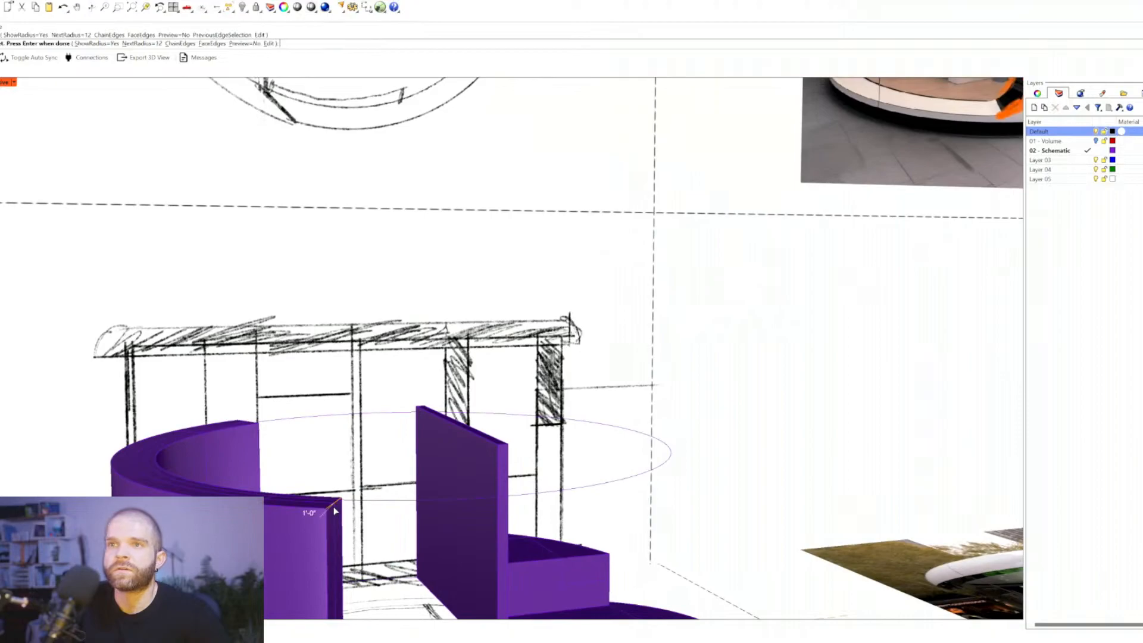
Step: Try a 24-inch edge fillet on the same upper near-end corner edge of the block
key(Return)
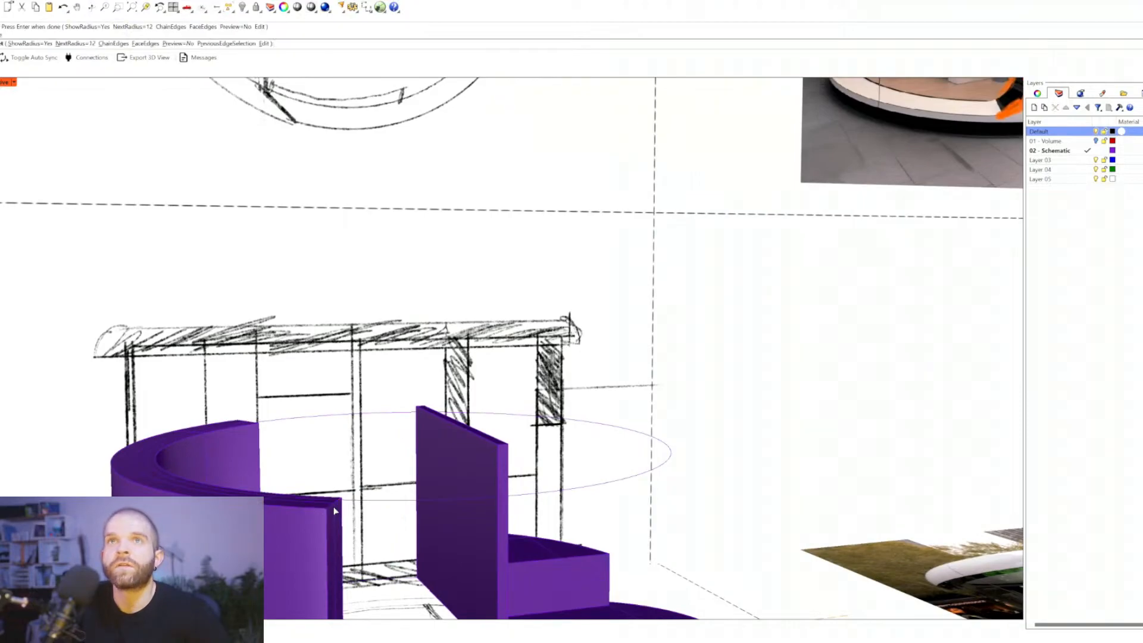
text(n)
text(24)
key(Return)
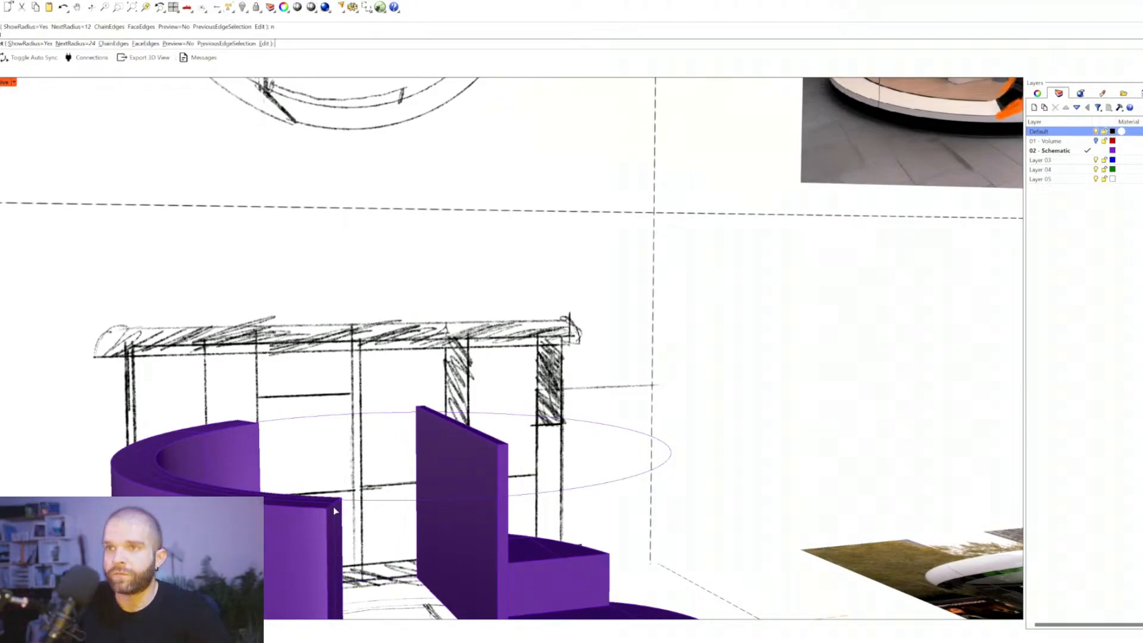
click(335, 505)
key(Return)
right_drag(334, 511, 384, 503)
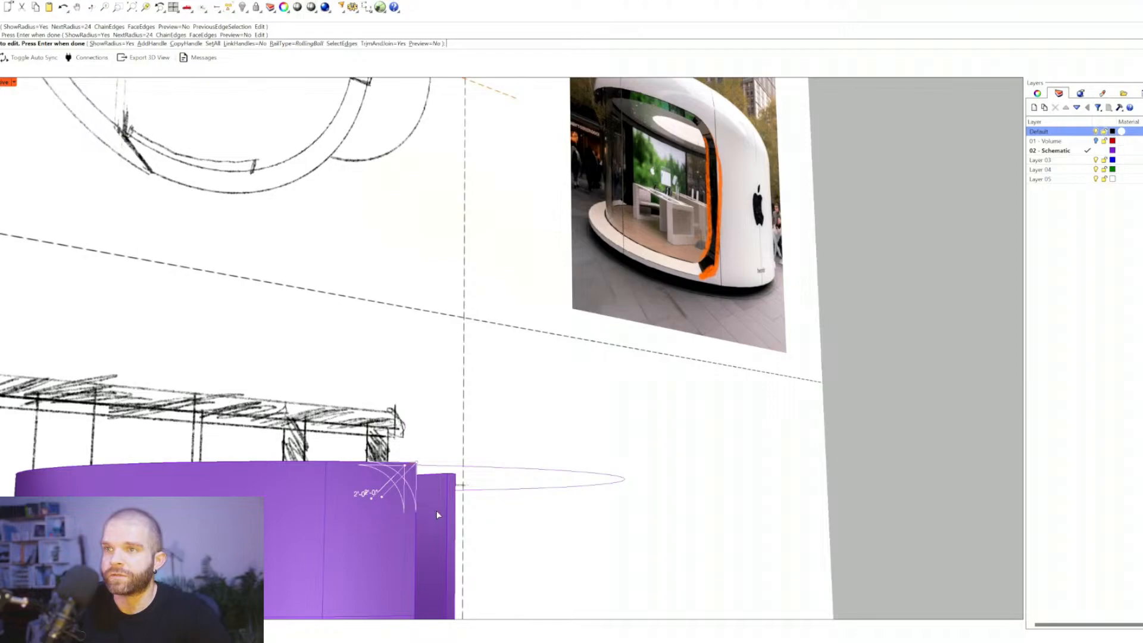
key(Return)
right_drag(437, 510, 402, 529)
Step: Fillet the upper near-end corner edge of the curved block with a radius of 32 inches
key(Return)
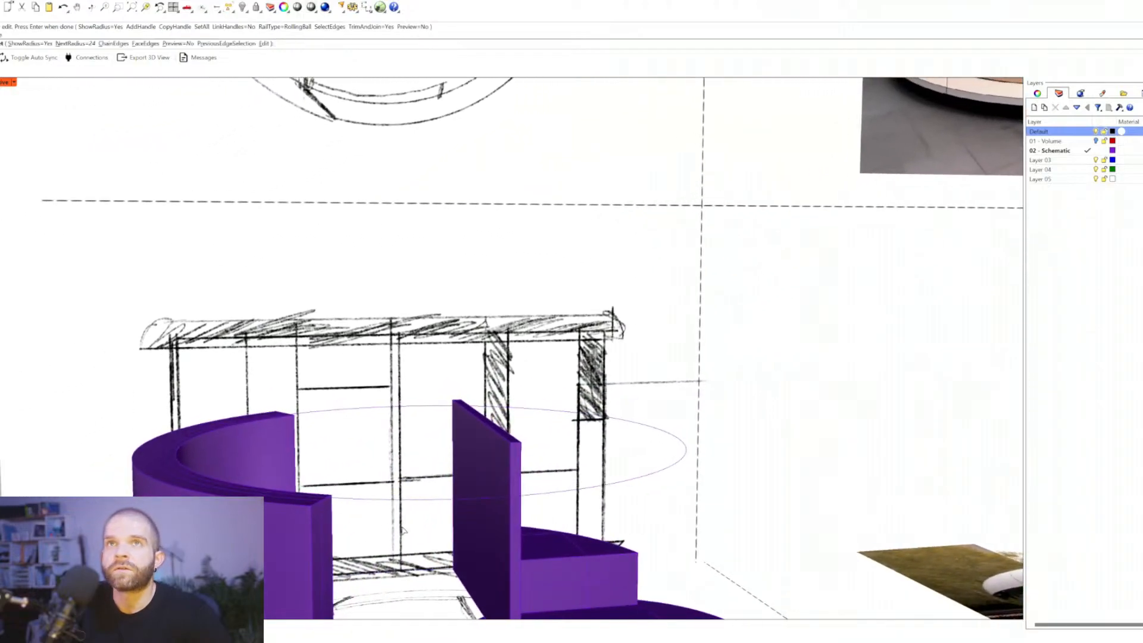
text(n)
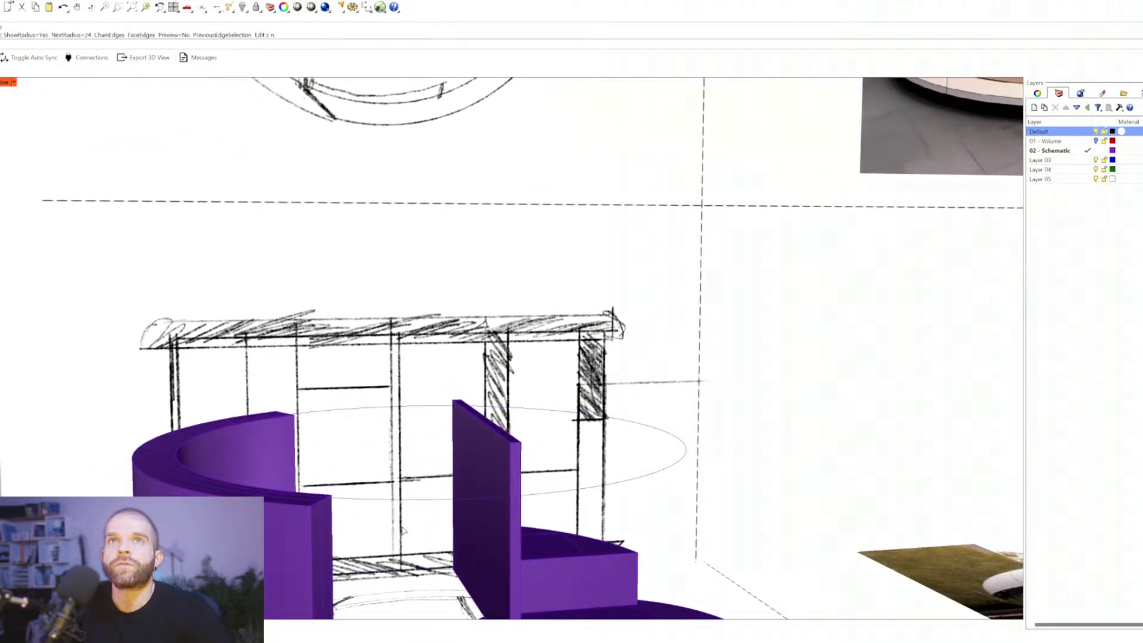
key(Return)
text(42)
key(Return)
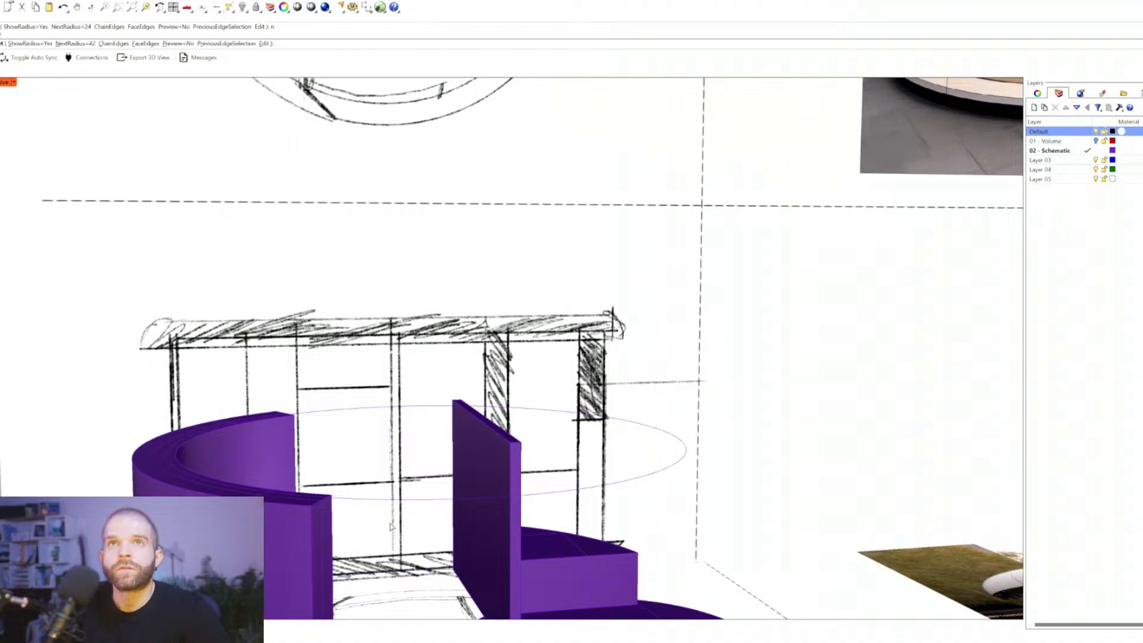
text(n)
key(Return)
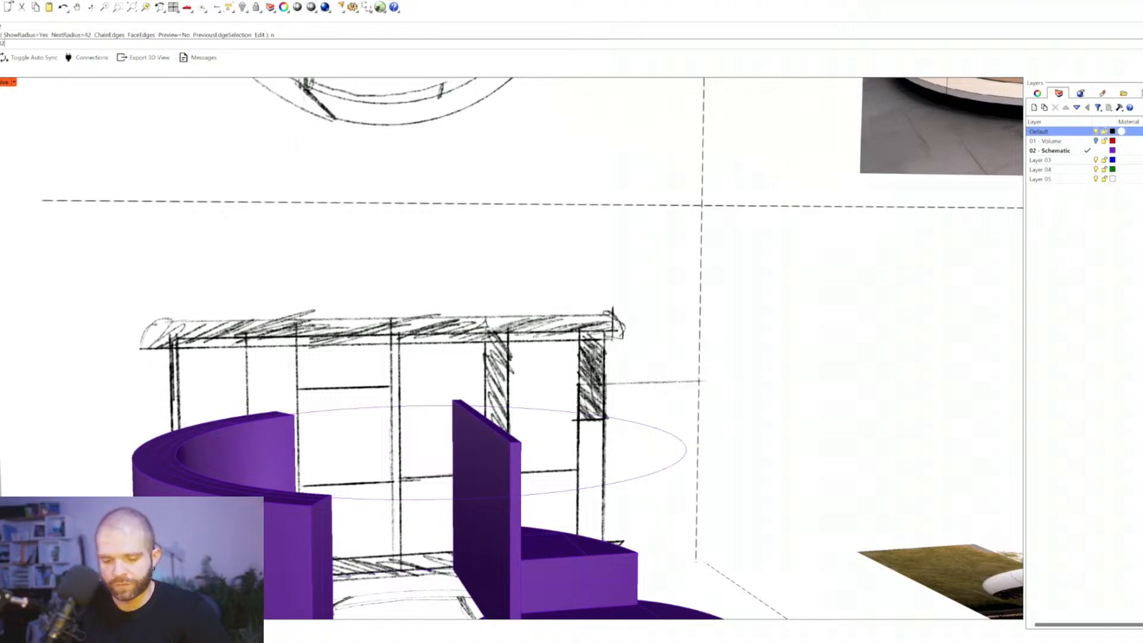
text(32)
key(Return)
click(316, 509)
key(Return)
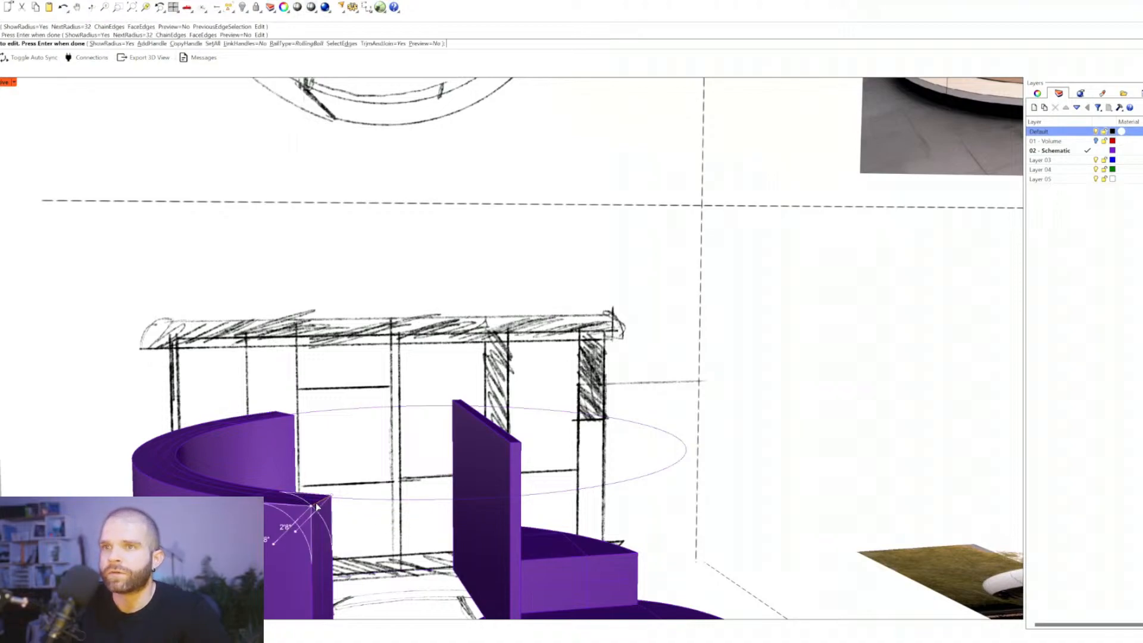
right_drag(322, 557, 447, 467)
key(Return)
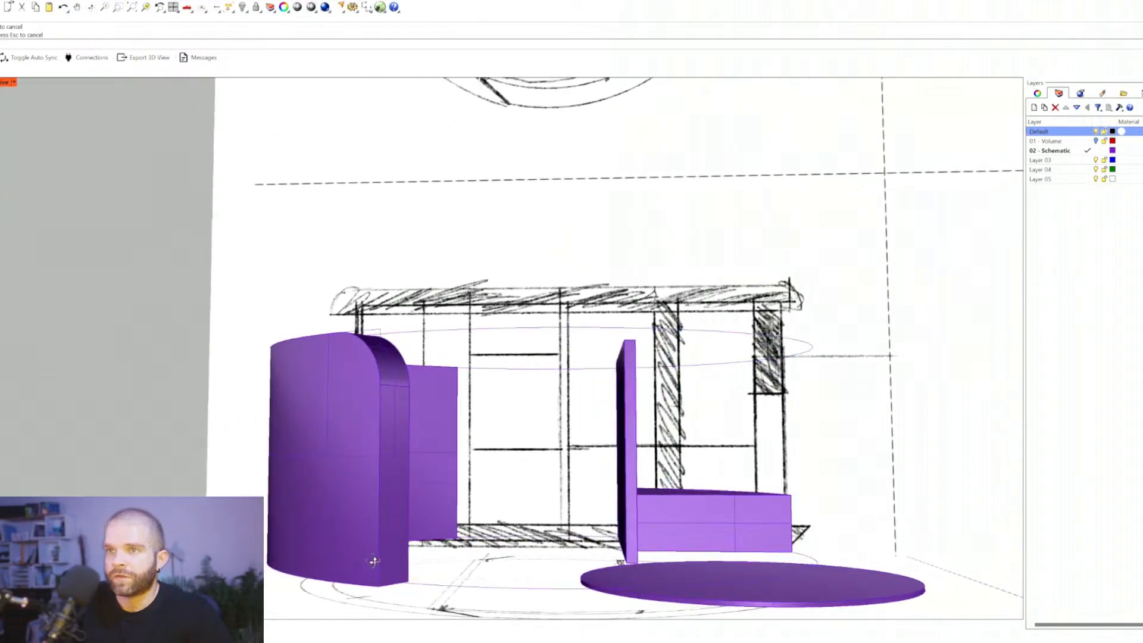
Step: Fillet the lower near-end corner edge and both far-end corner edges of the block with a 32-inch radius
key(Return)
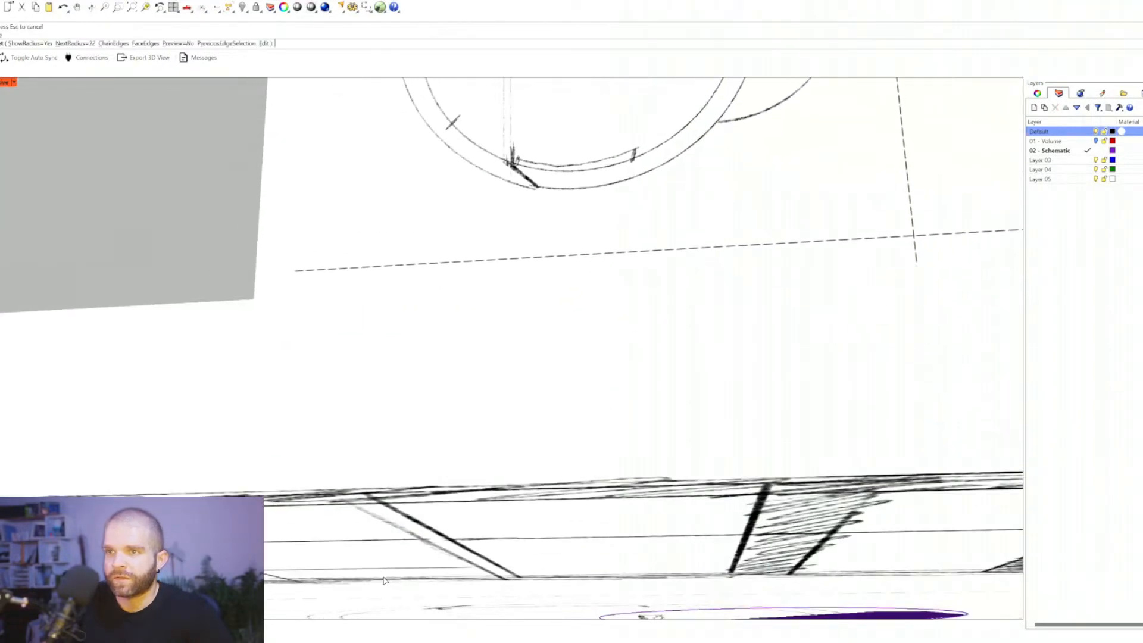
scroll(384, 580, up, 2)
click(384, 580)
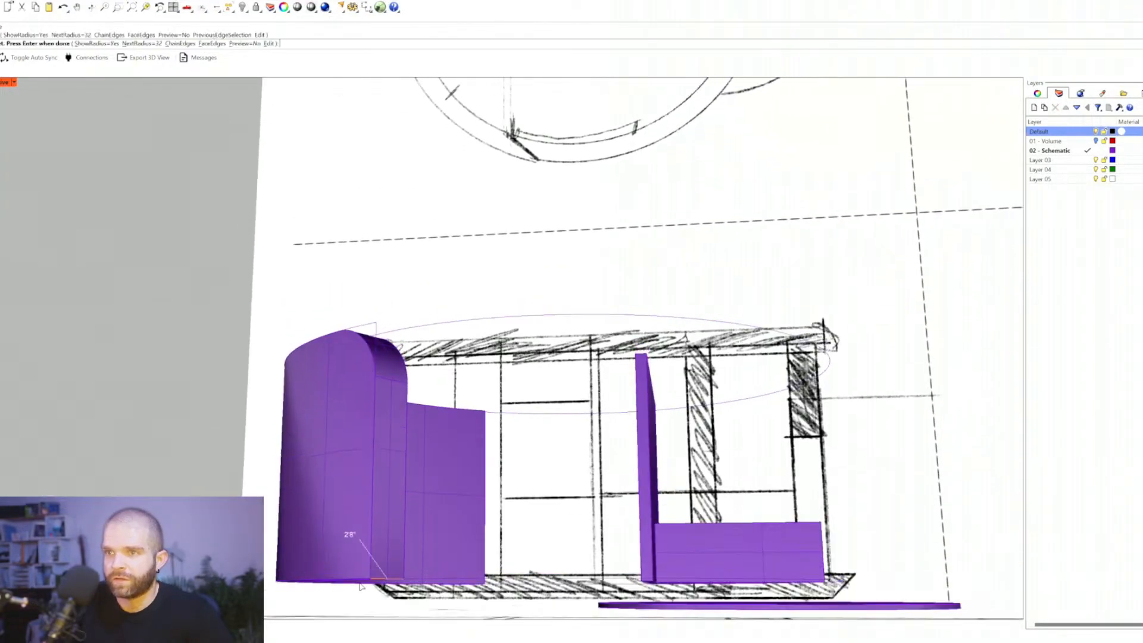
mouse_move(383, 581)
right_down()
mouse_move(358, 528)
mouse_move(436, 543)
right_up()
scroll(421, 539, down, 5)
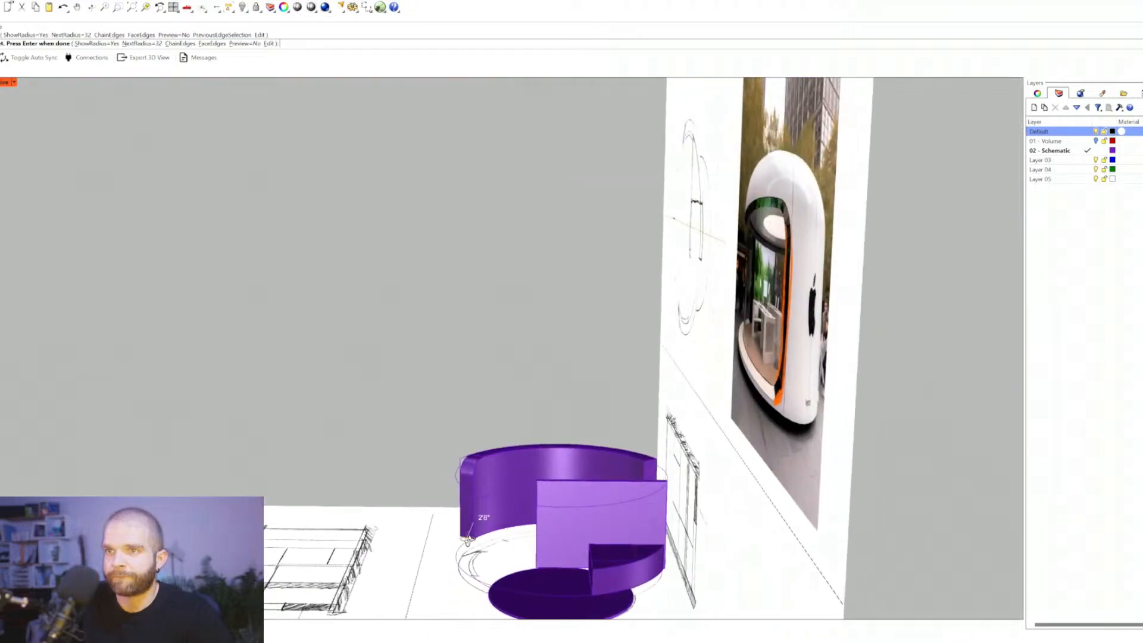
scroll(637, 523, up, 5)
click(628, 455)
right_drag(628, 455, 597, 517)
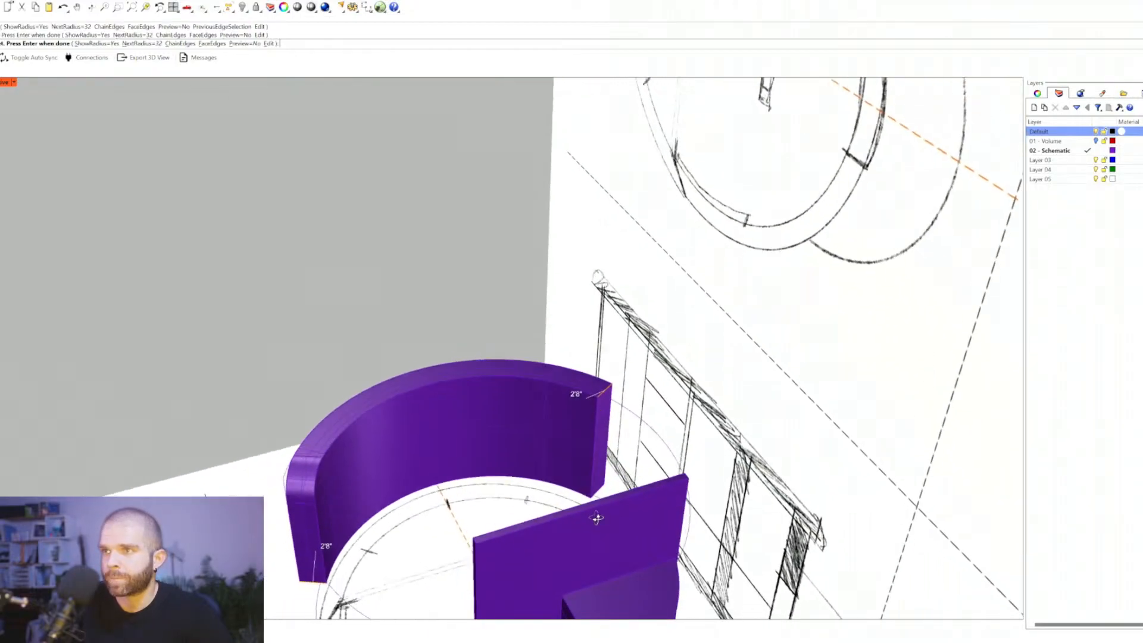
scroll(596, 518, up, 5)
click(600, 476)
key(Return)
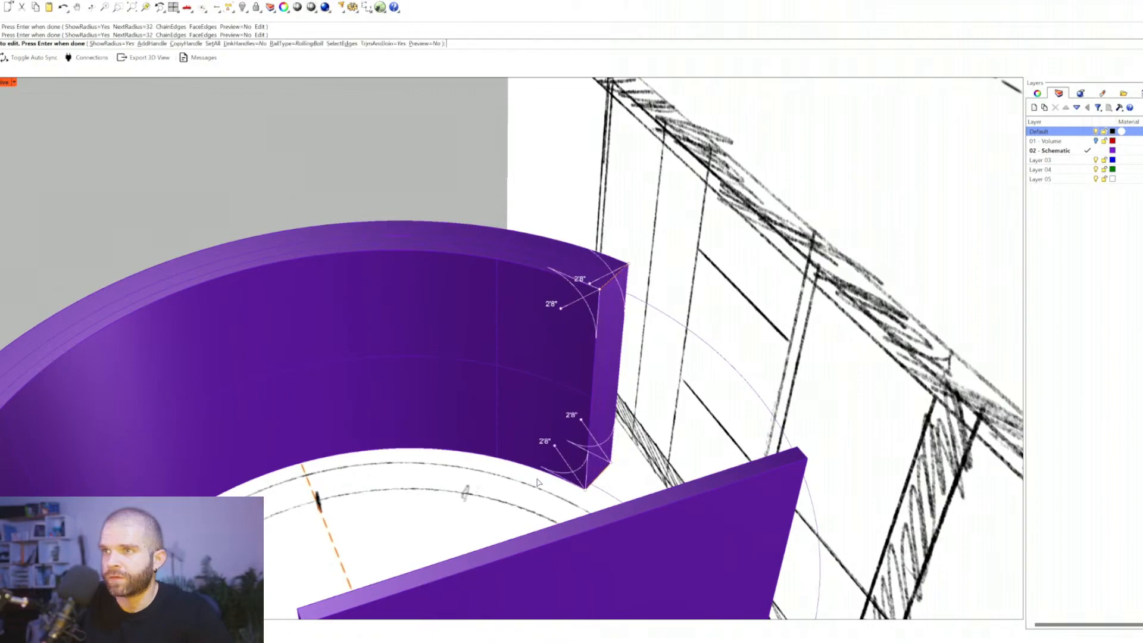
scroll(316, 482, down, 5)
right_drag(312, 483, 393, 408)
scroll(398, 407, down, 5)
key(Return)
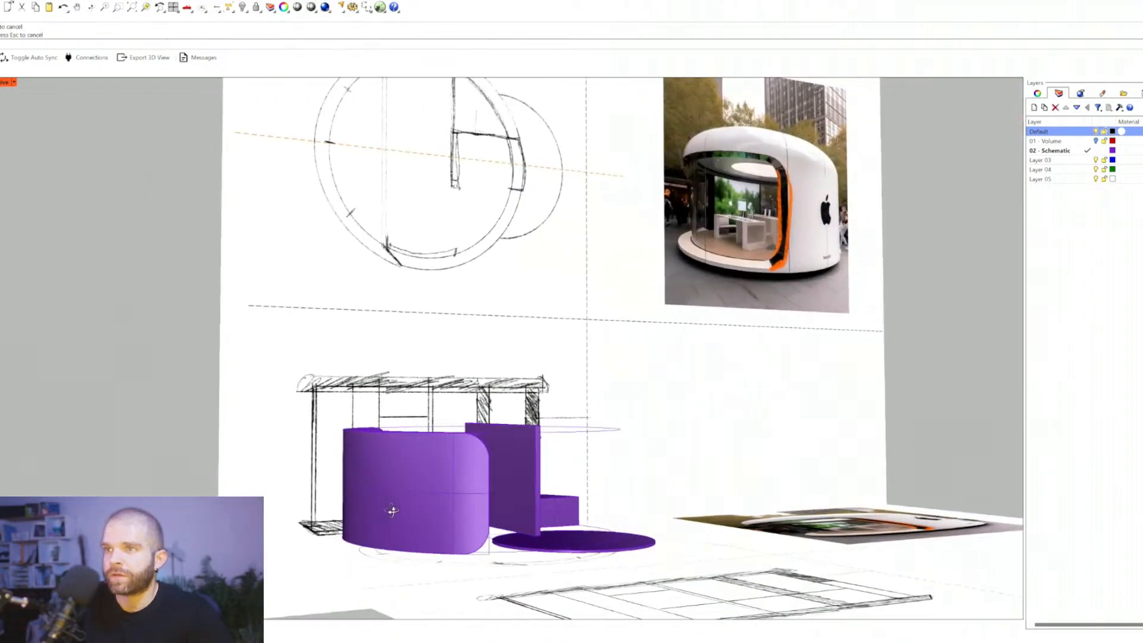
Step: Explode the rounded opening block into separate surfaces and delete its outer curved face
mouse_move(395, 502)
right_down()
mouse_move(449, 498)
mouse_move(377, 507)
mouse_move(416, 504)
right_up()
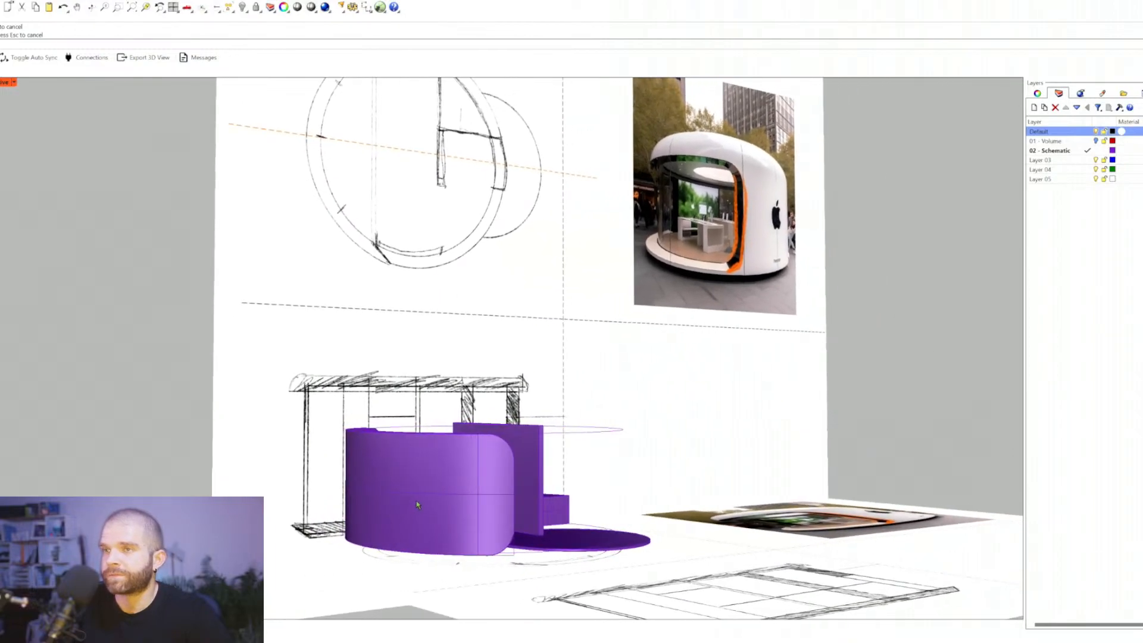
click(404, 505)
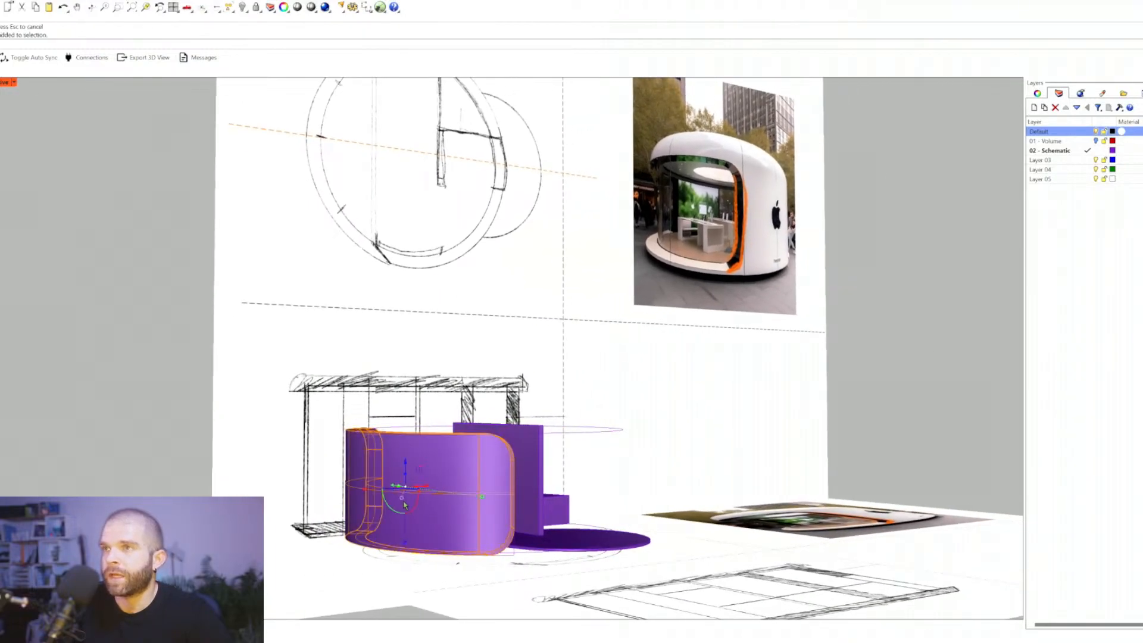
key(Return)
key(Escape)
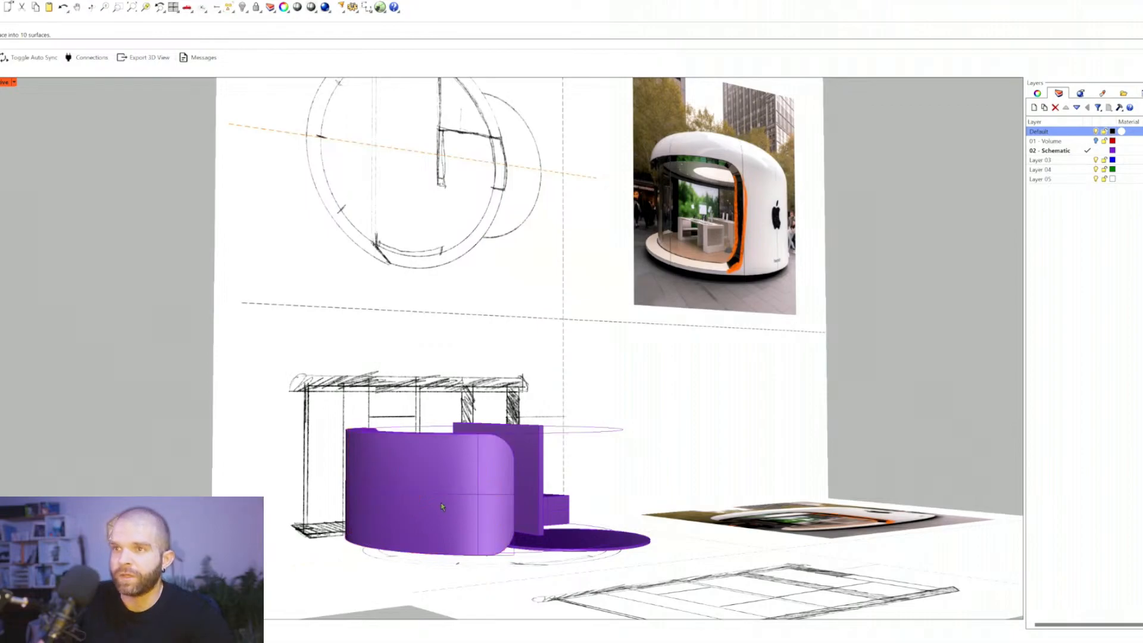
click(450, 504)
key(Delete)
Step: Show all hidden objects so the walls, base and roof ring surround the rounded opening again
mouse_move(394, 527)
right_down()
mouse_move(456, 530)
mouse_move(395, 527)
mouse_move(415, 518)
right_up()
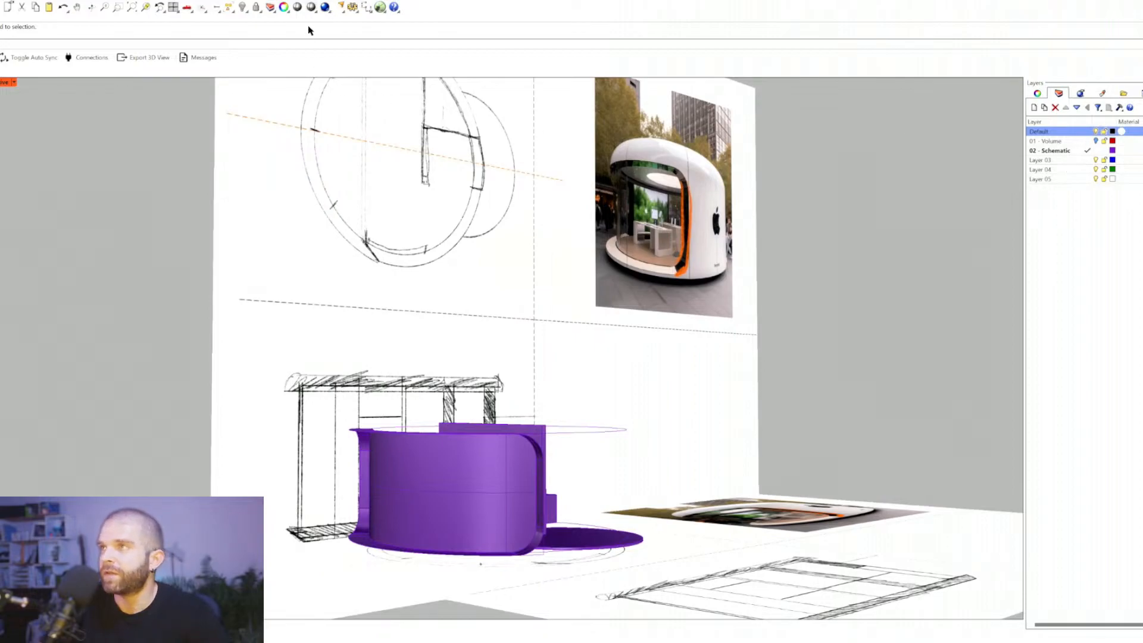
click(243, 7)
right_drag(189, 464, 405, 516)
scroll(535, 488, up, 5)
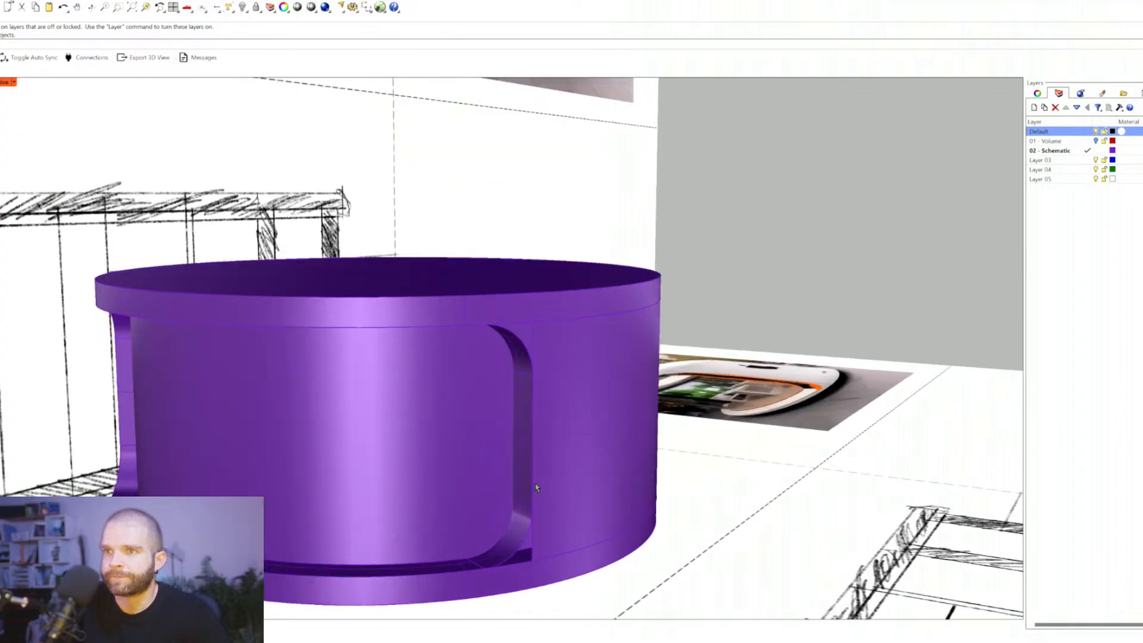
Step: Delete the outer cylindrical wall surface adjoining the rounded opening's vertical edge
click(532, 480)
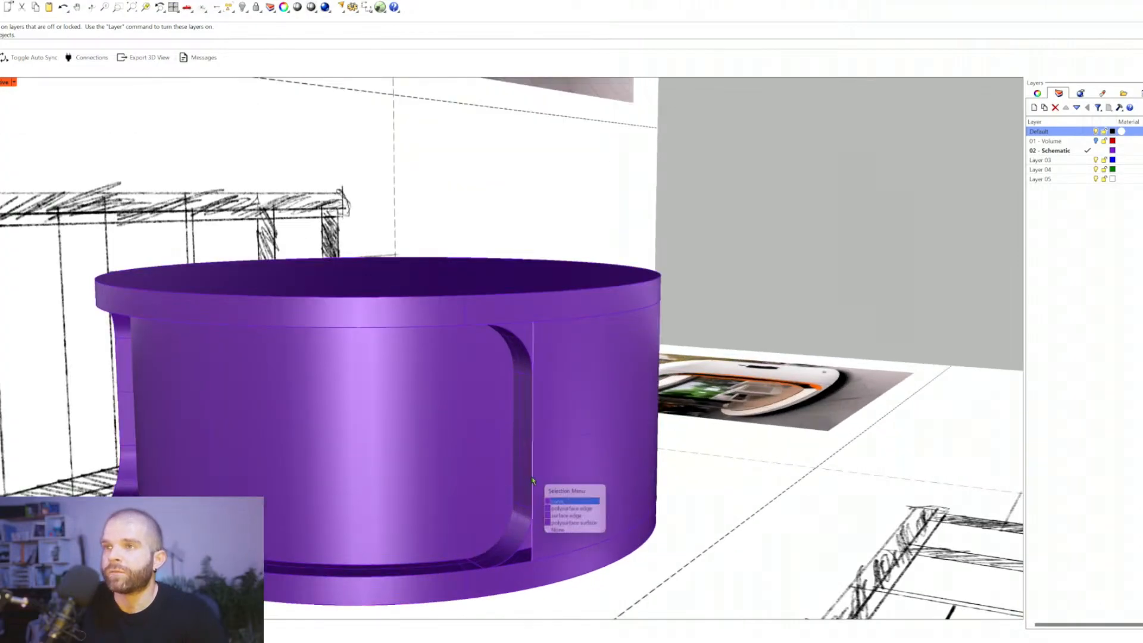
click(547, 499)
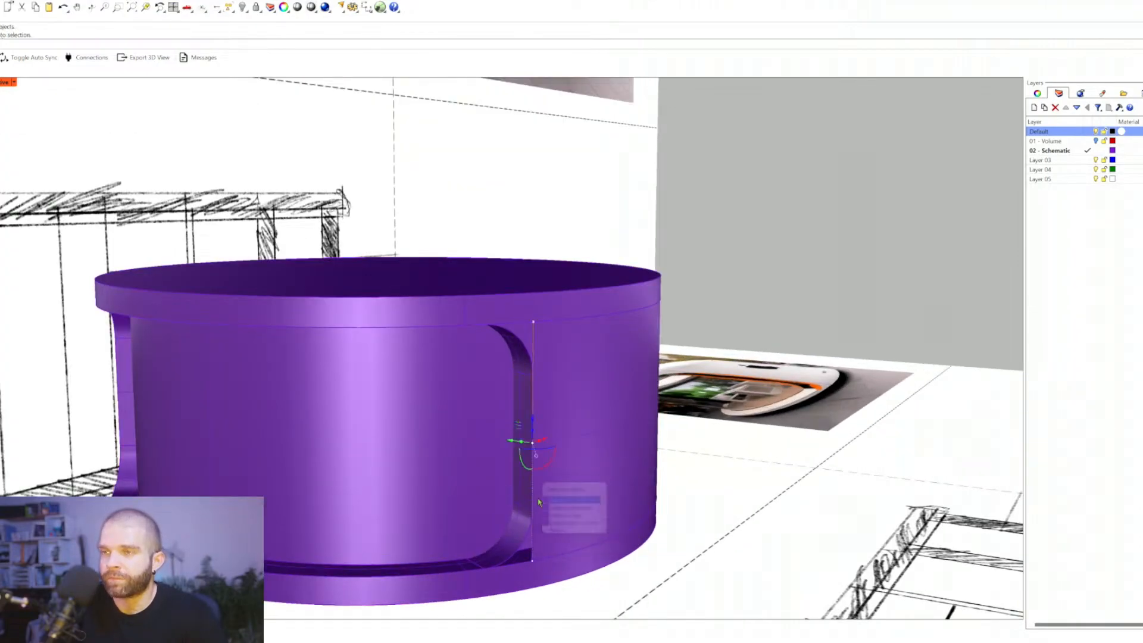
click(532, 543)
key(Escape)
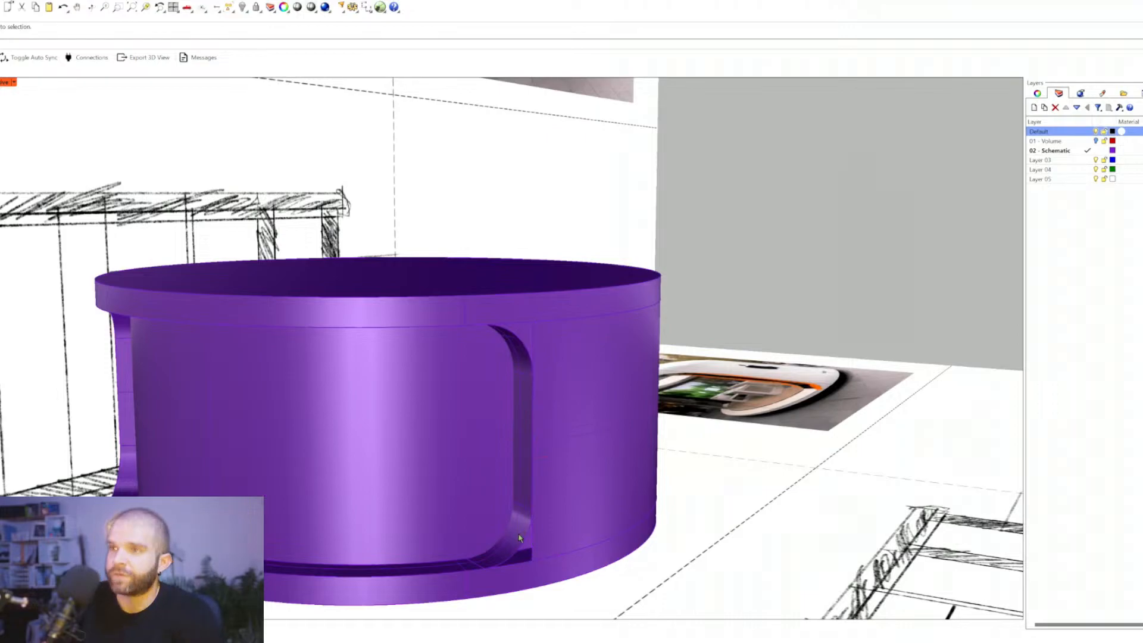
click(570, 509)
key(Delete)
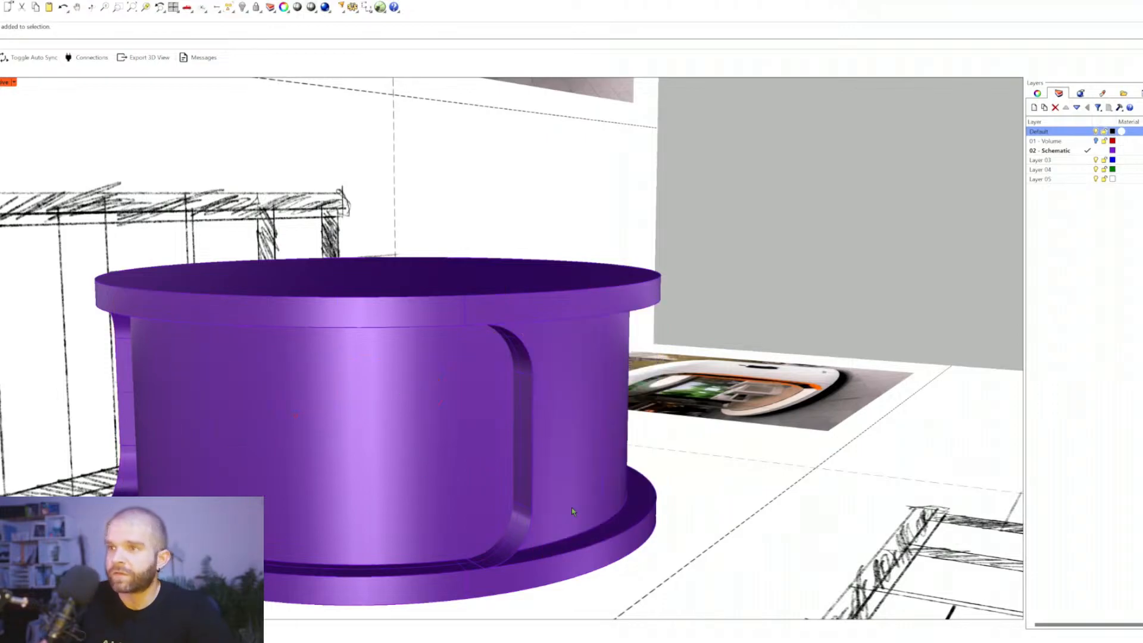
Step: Try to move the straight outer vertical edges at both ends of the rounded opening together
click(532, 499)
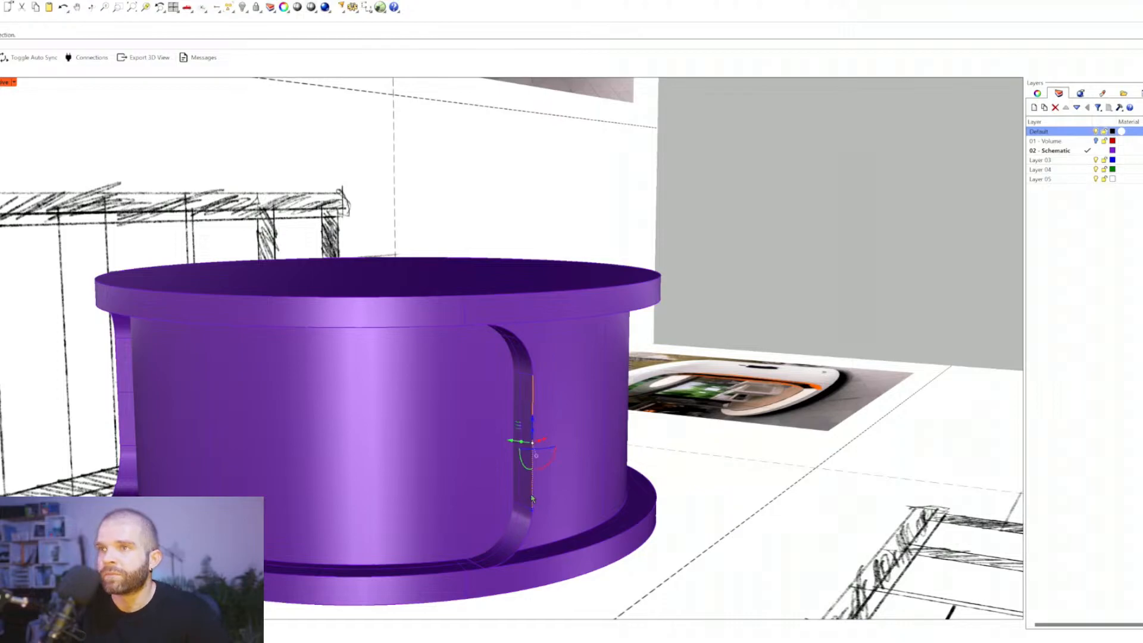
right_drag(275, 409, 320, 427)
click(320, 427)
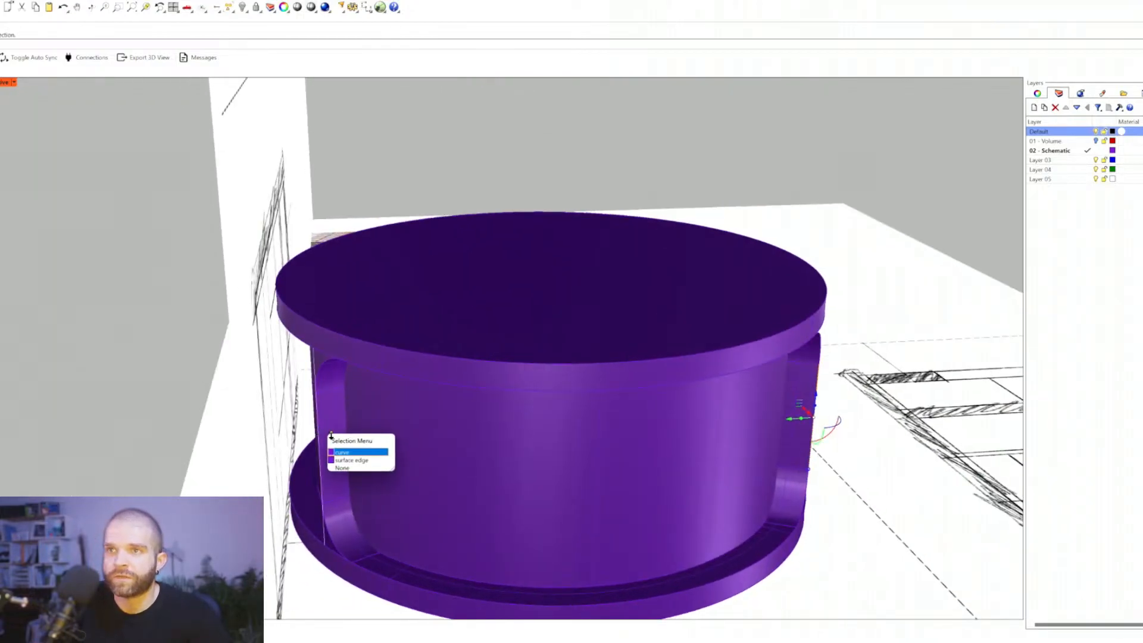
click(340, 469)
key(Escape)
ctrl+shift+click(324, 530)
click(323, 529)
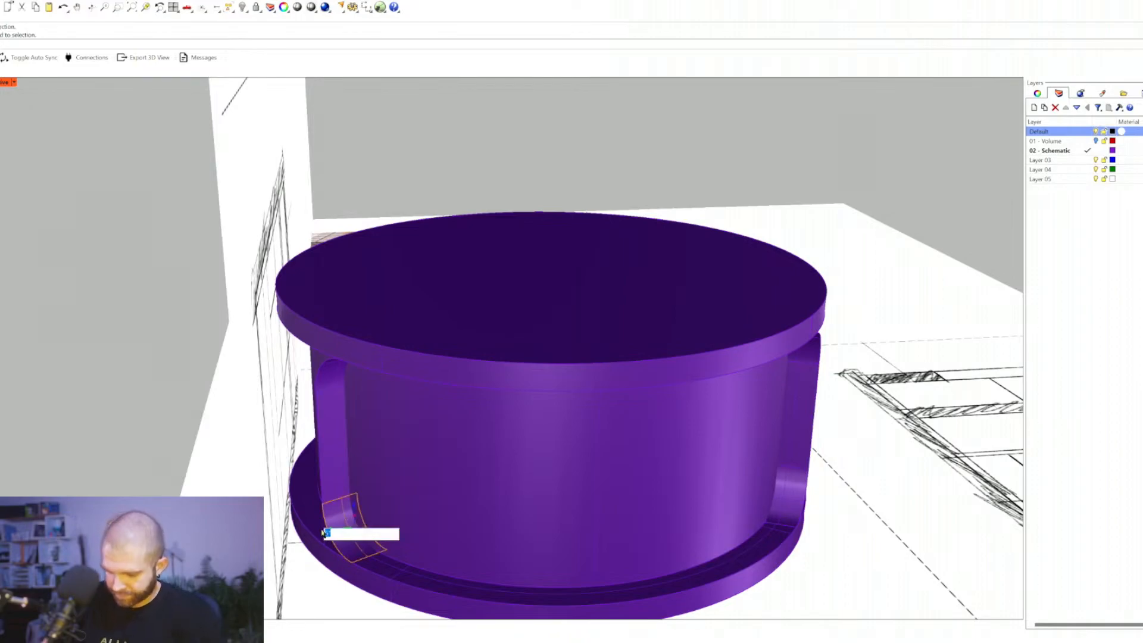
ctrl+shift+click(323, 556)
key(Escape)
ctrl+shift+click(324, 500)
key(Escape)
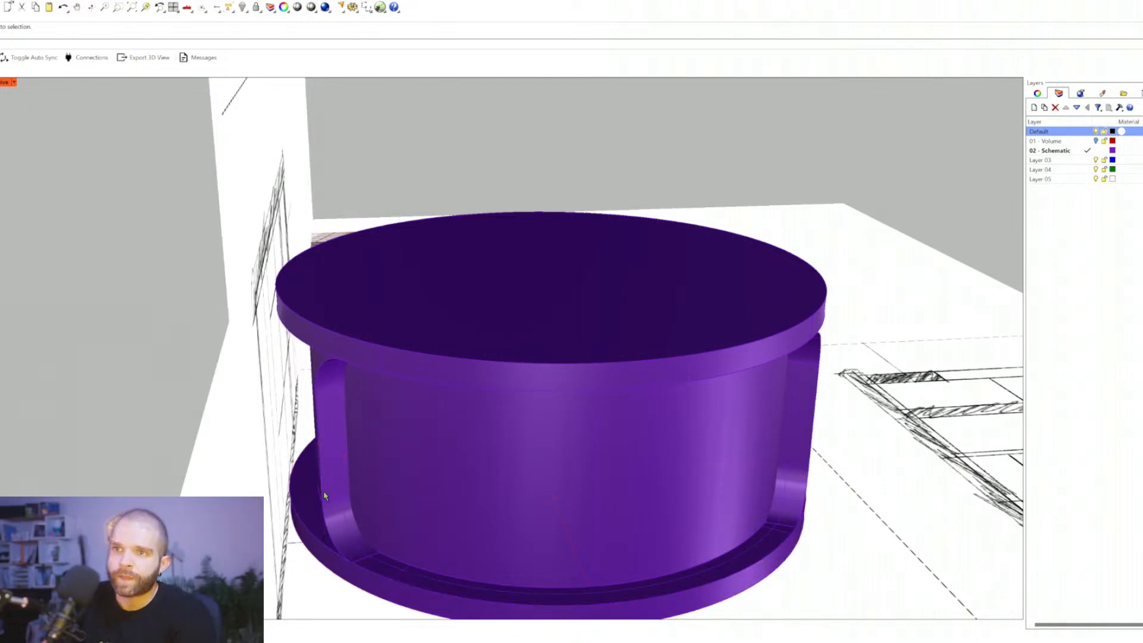
ctrl+shift+click(318, 469)
right_drag(691, 500, 738, 485)
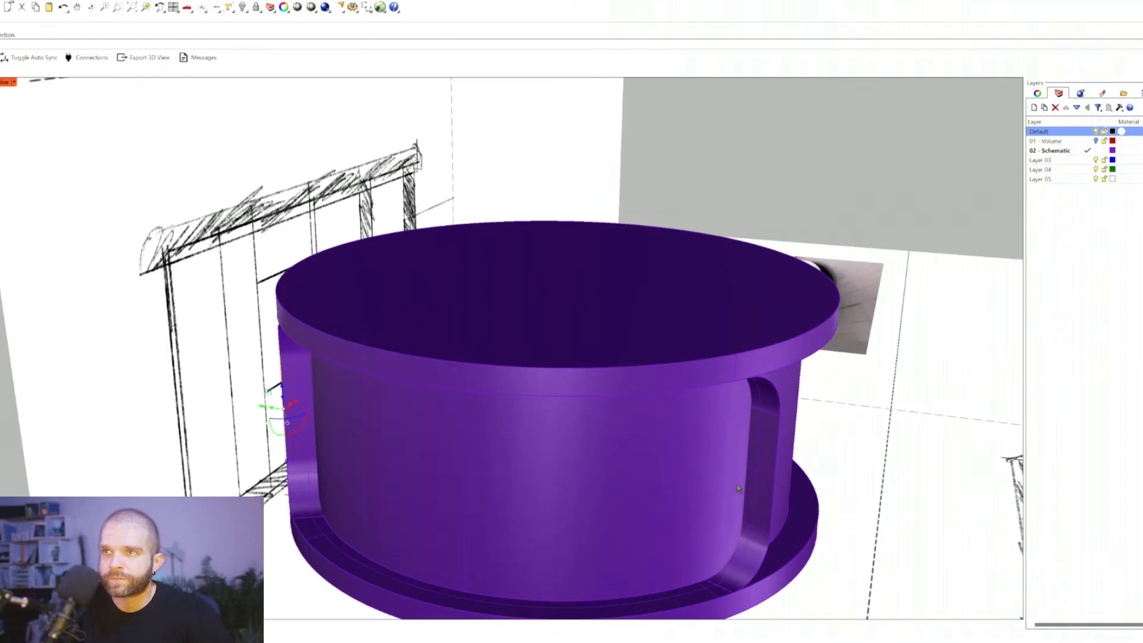
ctrl+shift+click(773, 494)
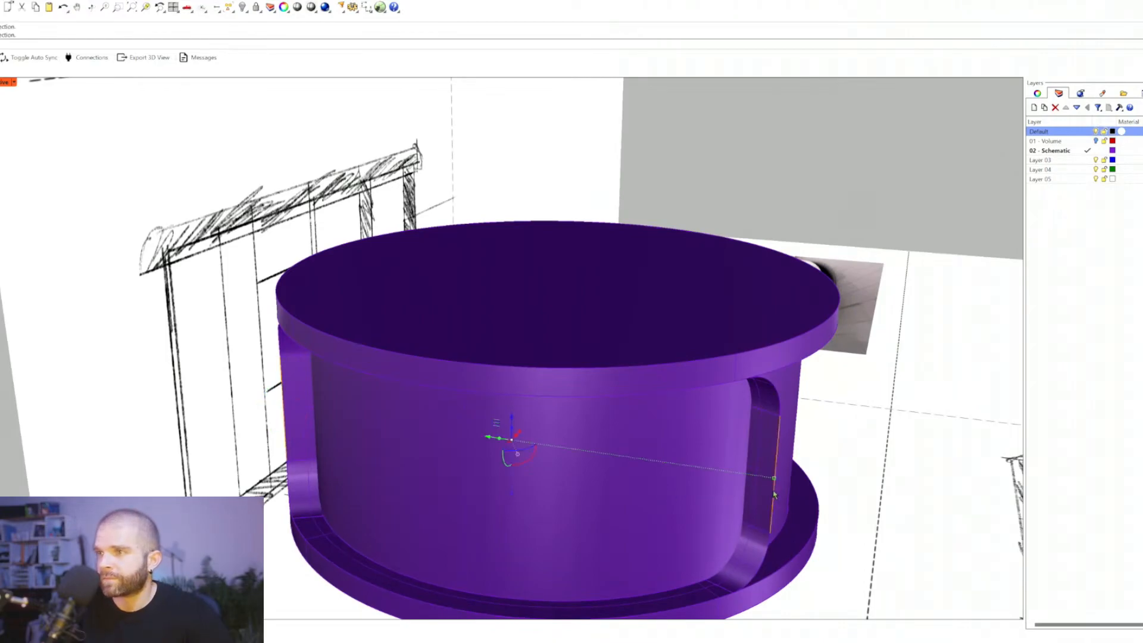
mouse_move(260, 439)
right_down()
mouse_move(292, 434)
mouse_move(267, 430)
right_up()
right_drag(528, 452, 509, 413)
drag(467, 416, 510, 421)
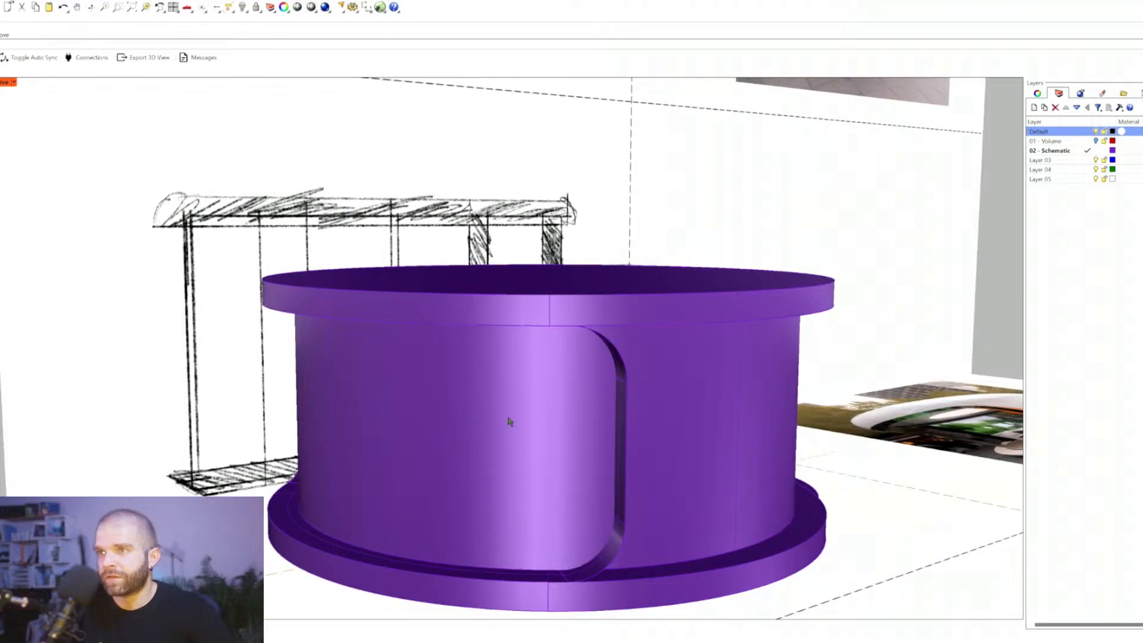
Step: Join the upper fillet, straight vertical face and lower fillet at each end of the rounded opening into side strips
ctrl+shift+click(623, 373)
ctrl+shift+click(623, 373)
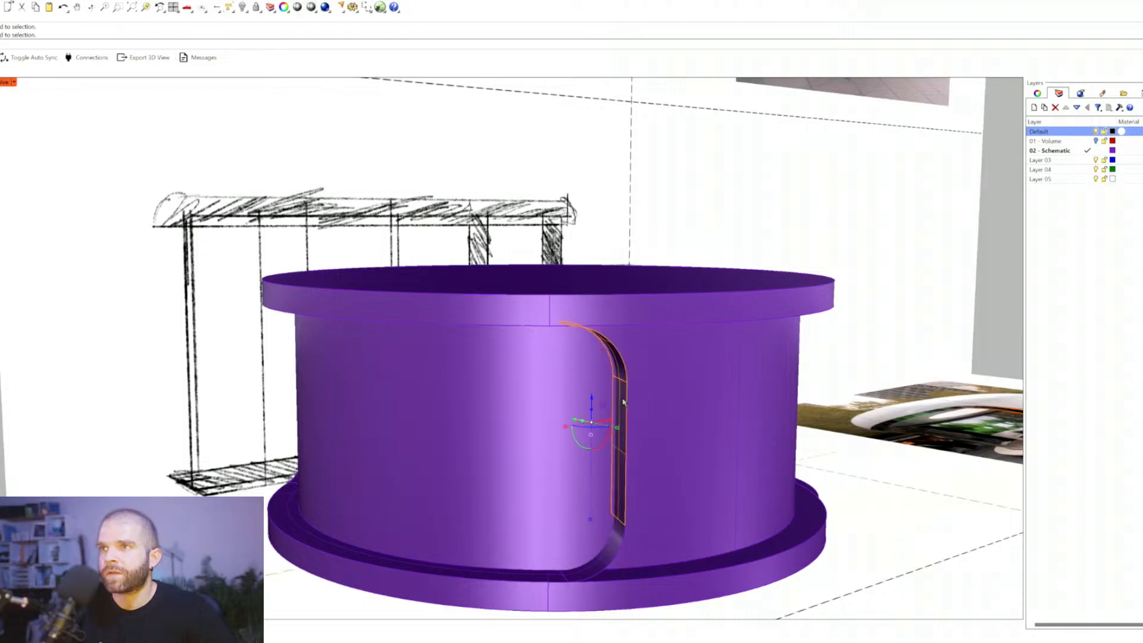
ctrl+shift+click(613, 550)
right_drag(454, 413, 331, 535)
ctrl+shift+click(348, 541)
ctrl+shift+click(329, 517)
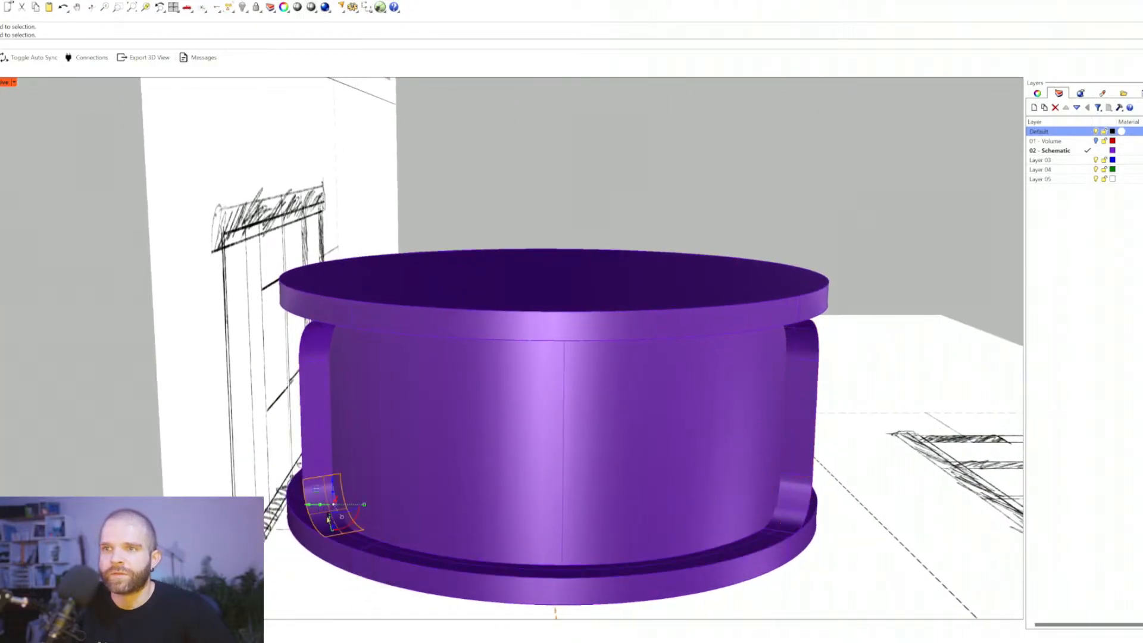
ctrl+shift+click(322, 456)
ctrl+shift+click(318, 342)
right_drag(390, 425, 373, 375)
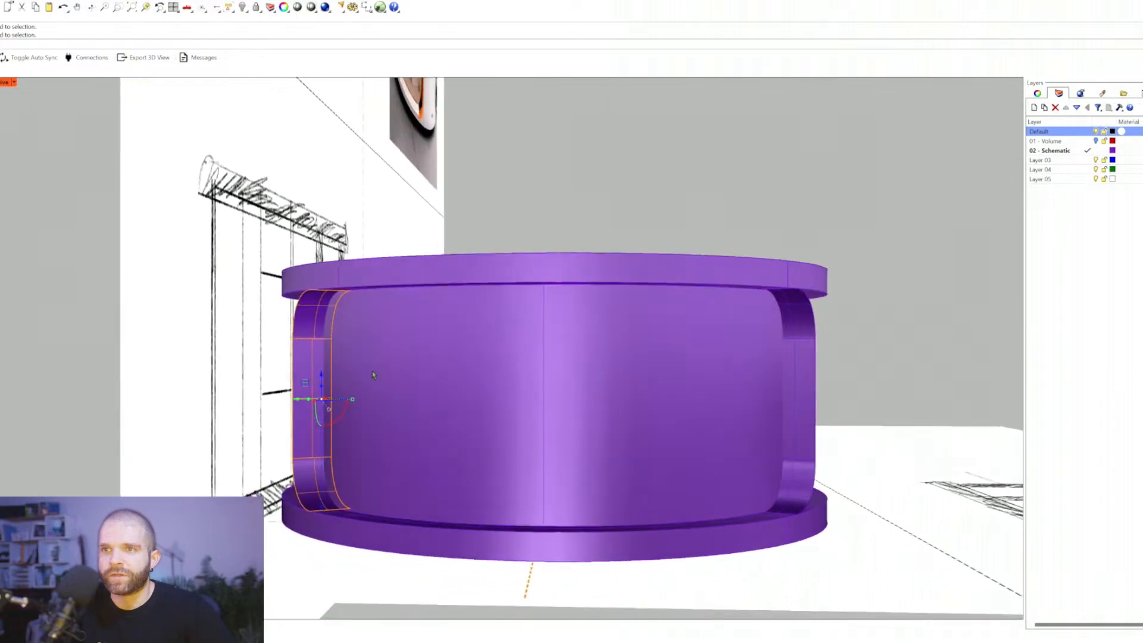
ctrl+shift+click(806, 419)
ctrl+shift+click(796, 489)
ctrl+shift+click(798, 323)
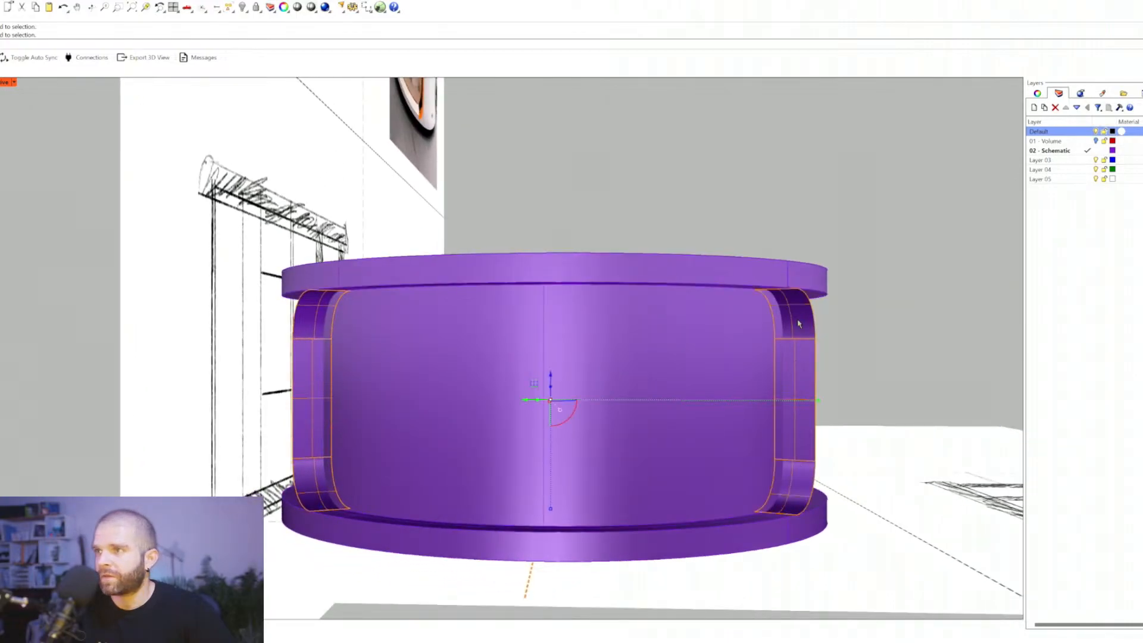
text(Joide)
key(Return)
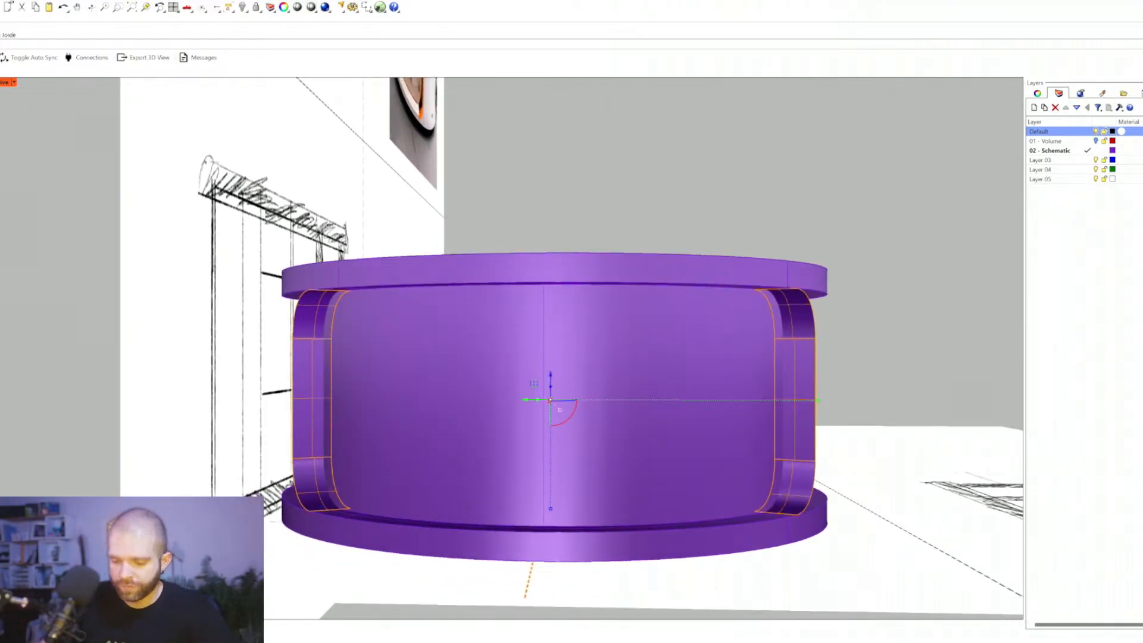
text(join)
key(Return)
Step: Try moving the straight outer vertical edge of one joined side strip, then undo the move
click(805, 358)
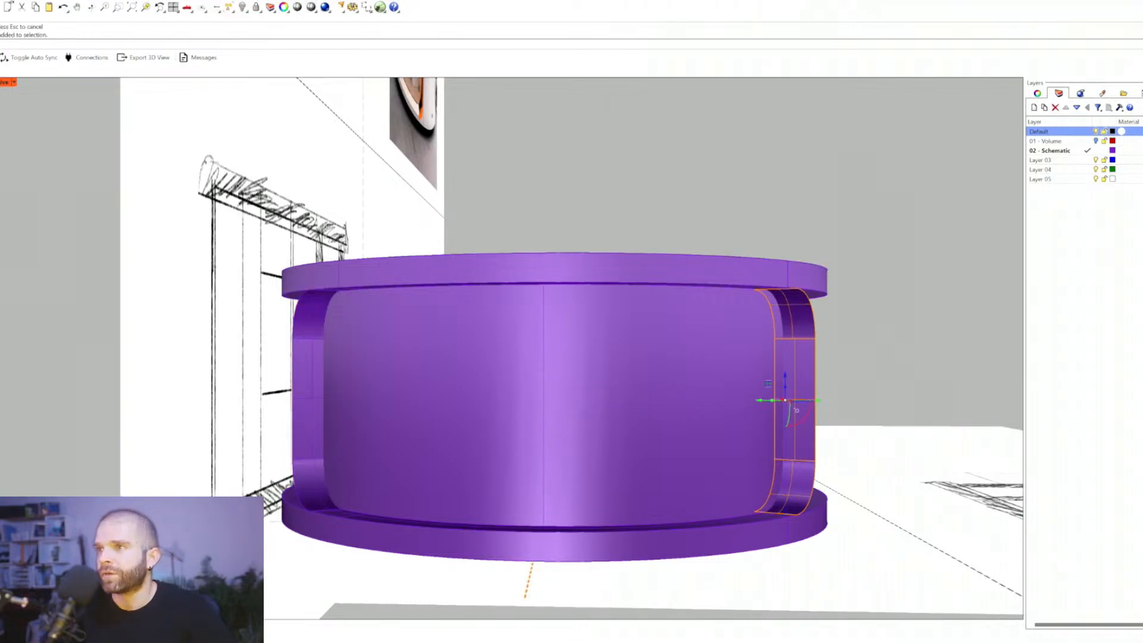
click(832, 381)
click(814, 374)
click(819, 371)
click(816, 371)
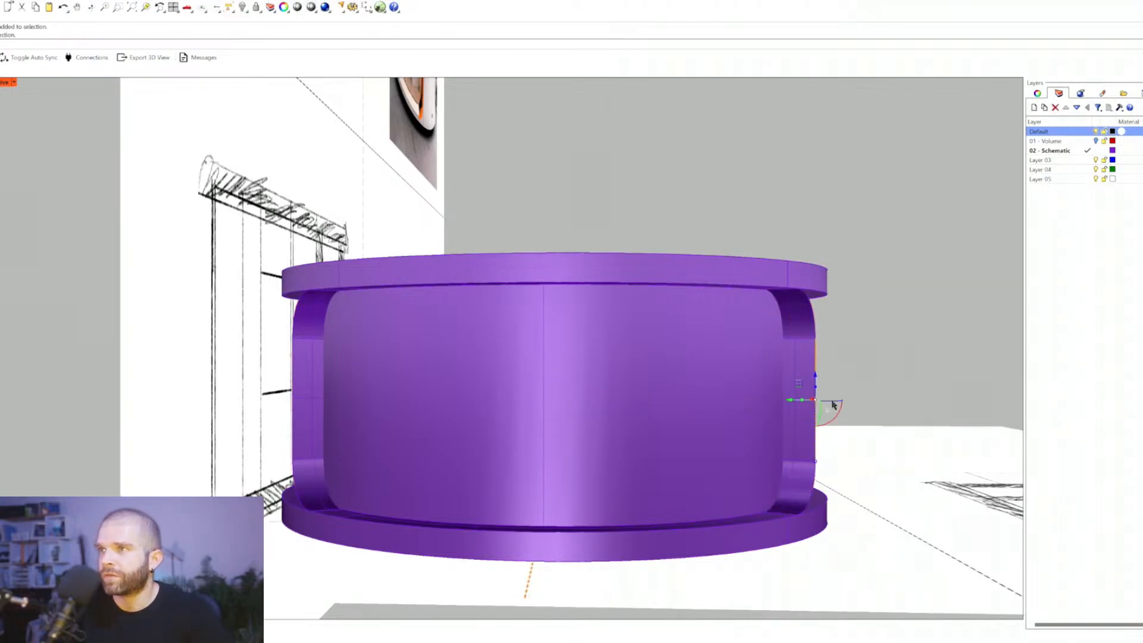
right_drag(833, 404, 786, 431)
drag(727, 456, 753, 446)
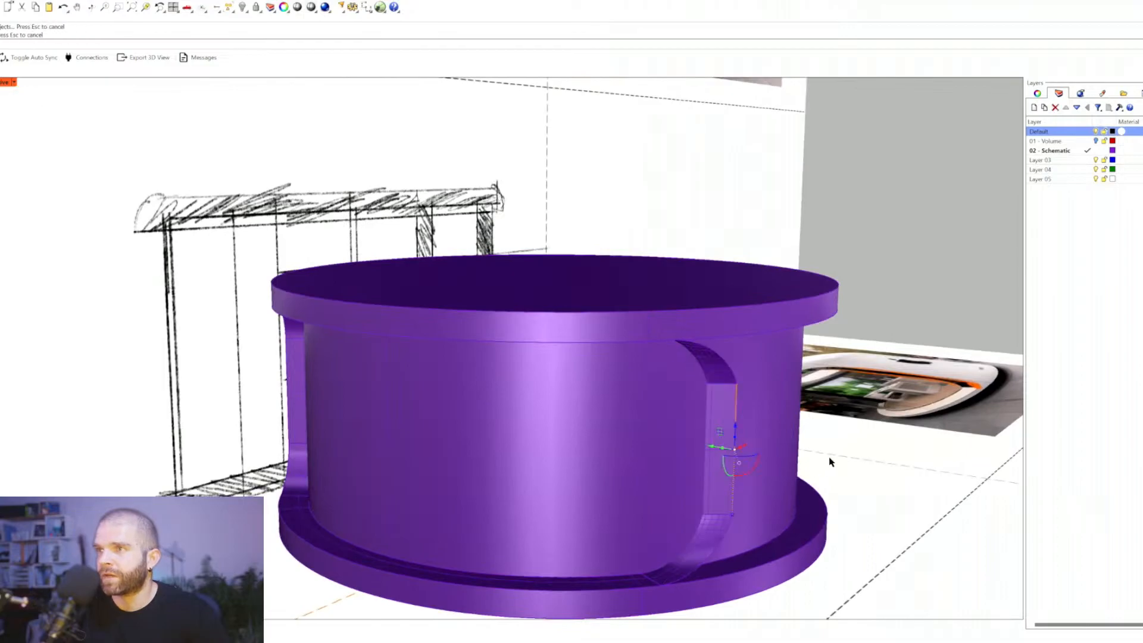
key(Escape)
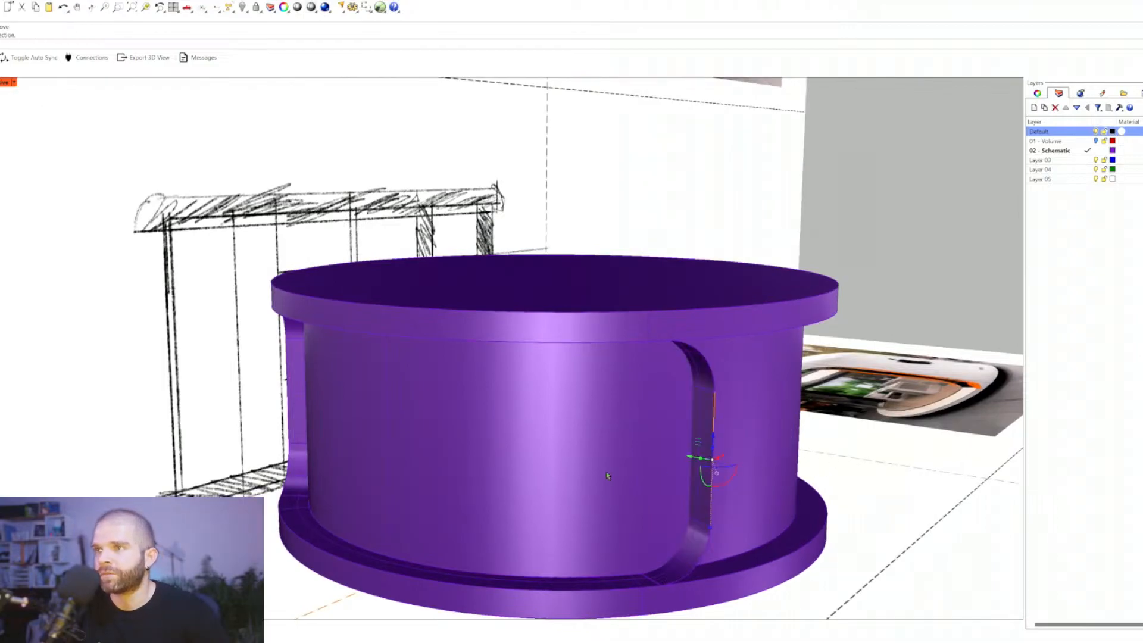
Step: Move the straight outer vertical edges of both side strips together along the X axis to widen the strips, using the reference photo as a guide
right_drag(694, 467, 513, 462)
click(300, 434)
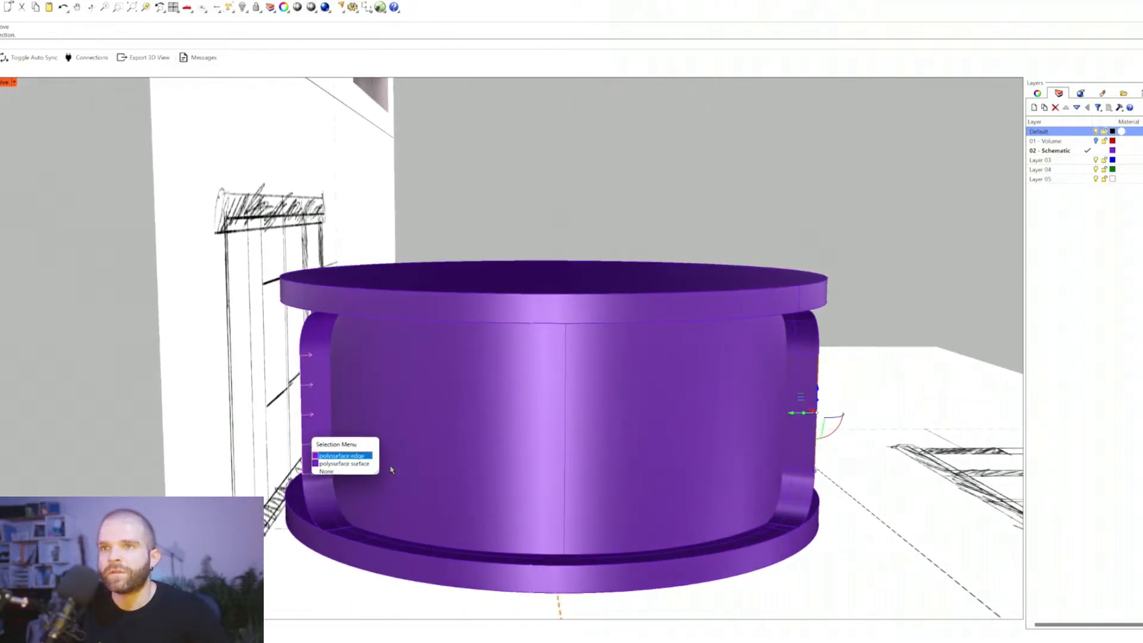
click(359, 457)
mouse_move(673, 506)
right_down()
mouse_move(585, 489)
mouse_move(611, 458)
right_up()
scroll(610, 459, up, 2)
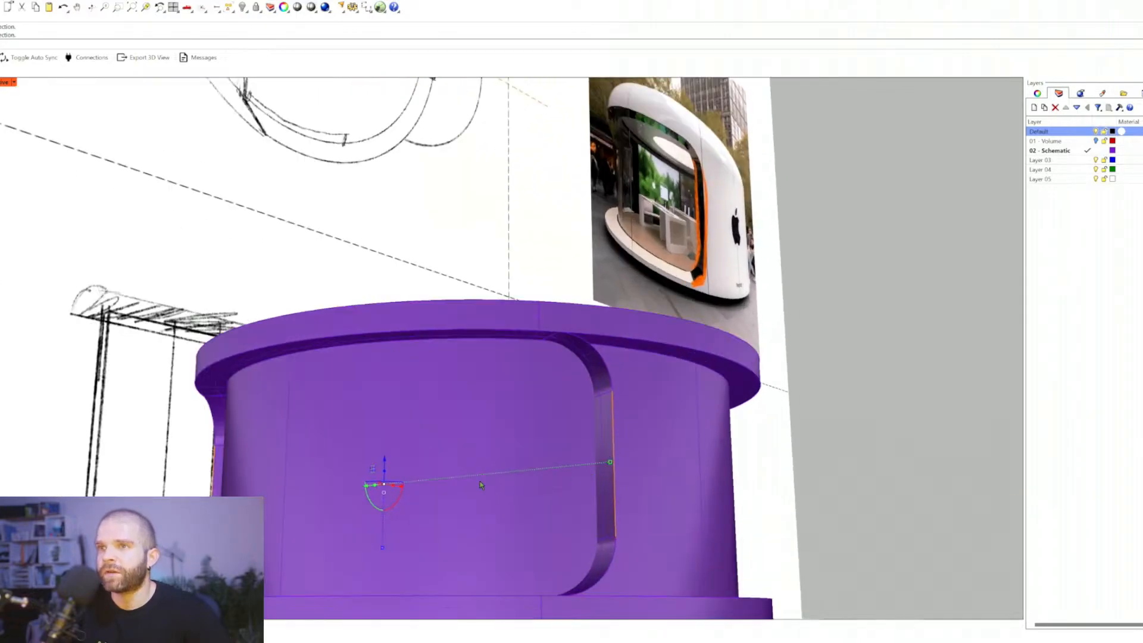
drag(403, 487, 635, 491)
scroll(783, 242, down, 10)
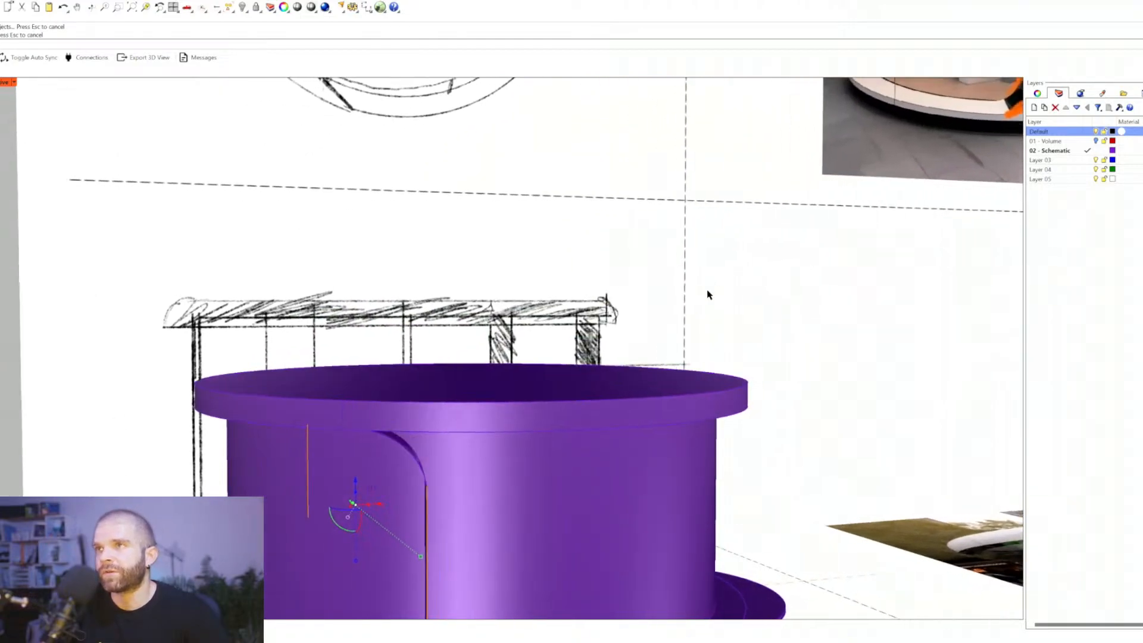
scroll(760, 235, up, 6)
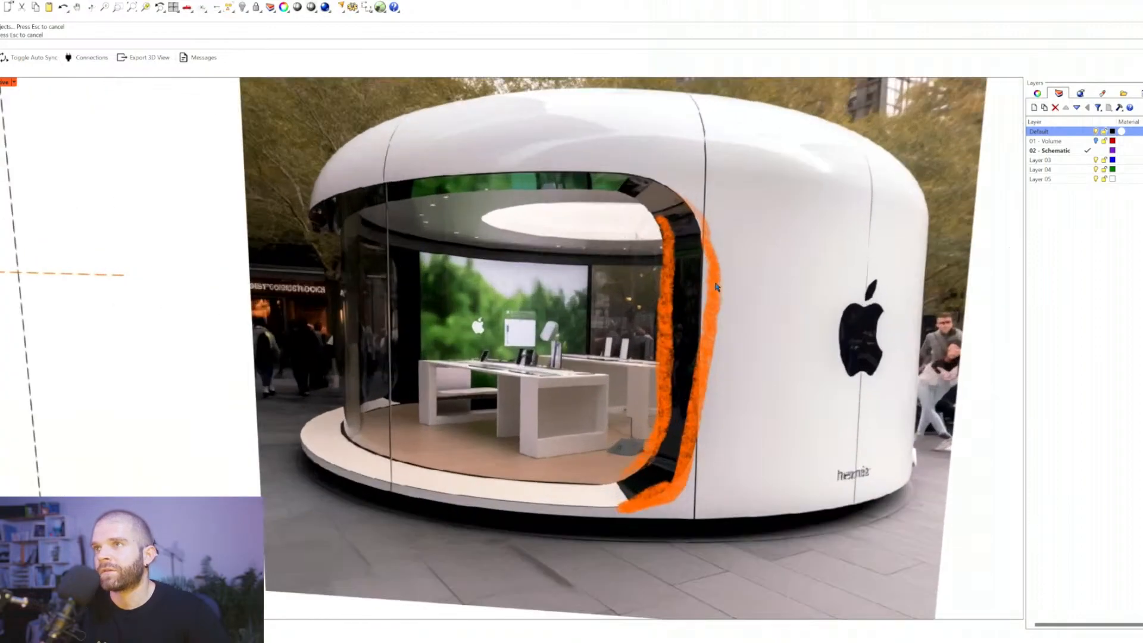
scroll(676, 256, down, 8)
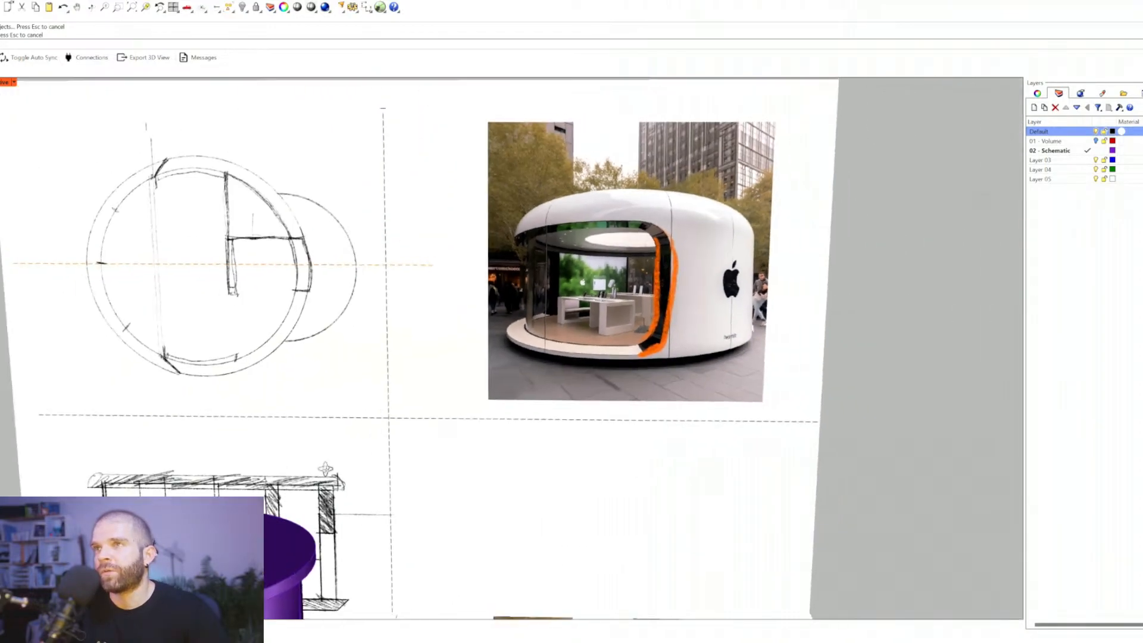
right_drag(655, 310, 553, 335)
scroll(380, 420, up, 4)
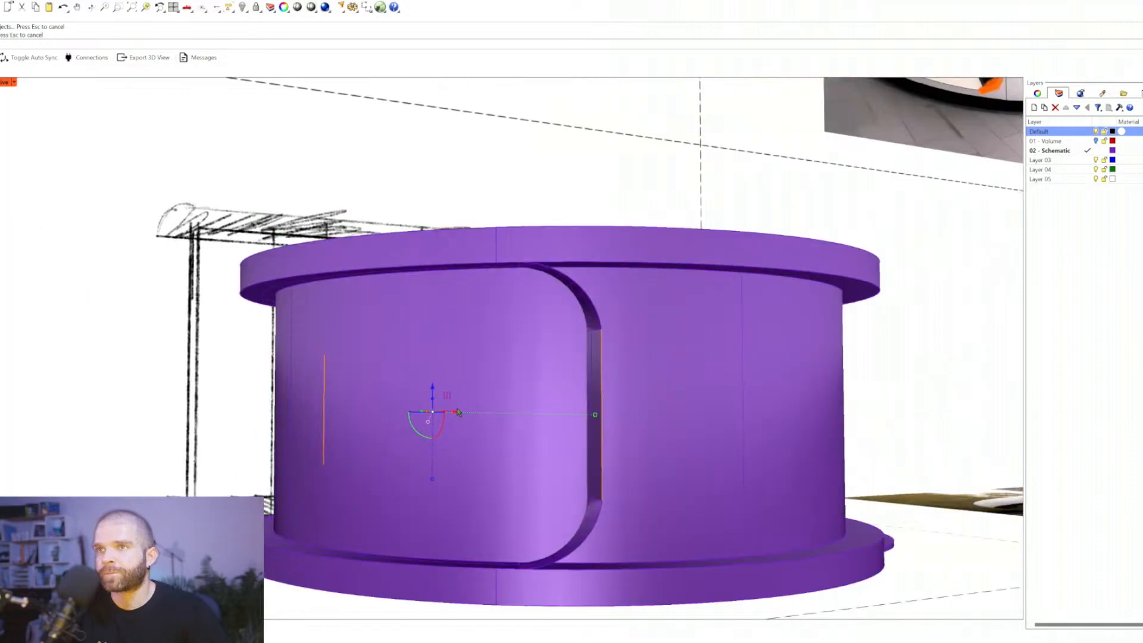
drag(456, 412, 463, 412)
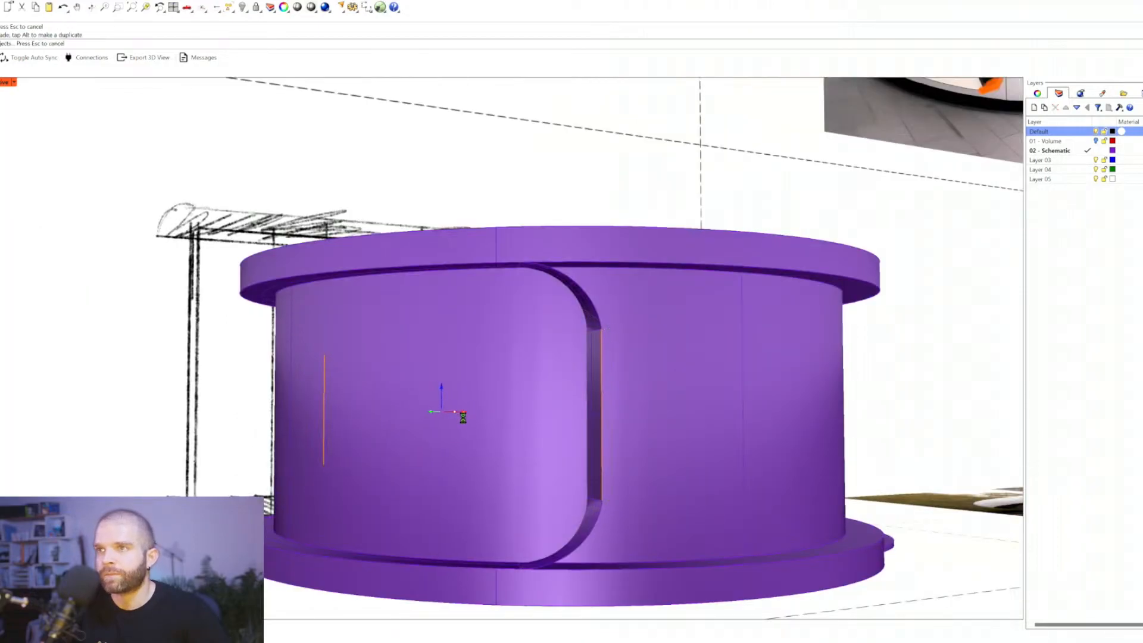
drag(464, 412, 475, 412)
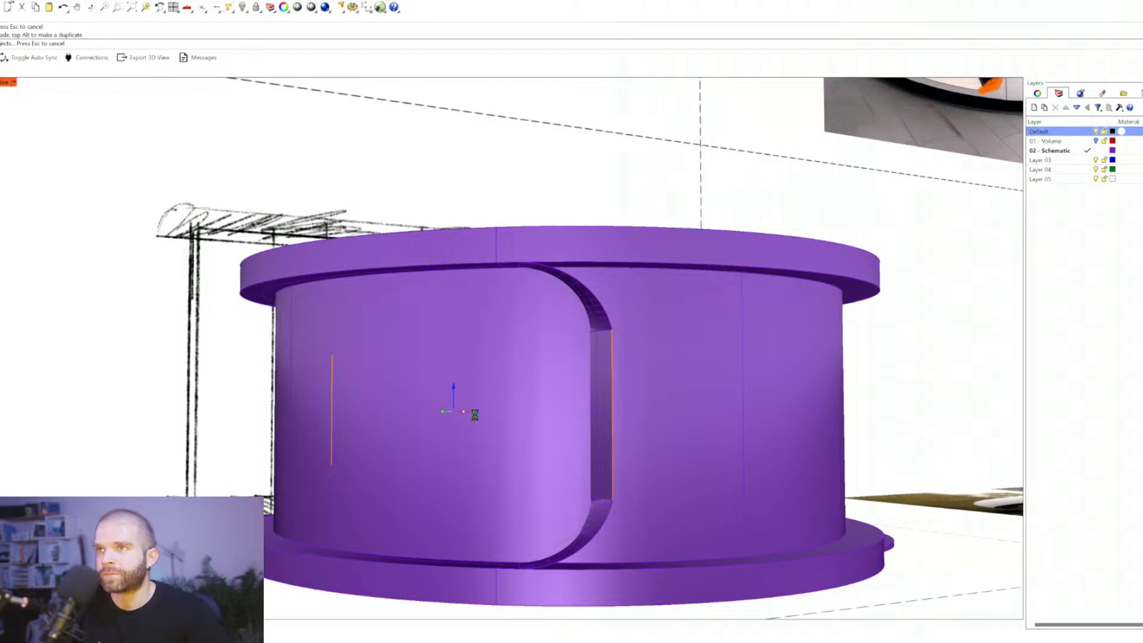
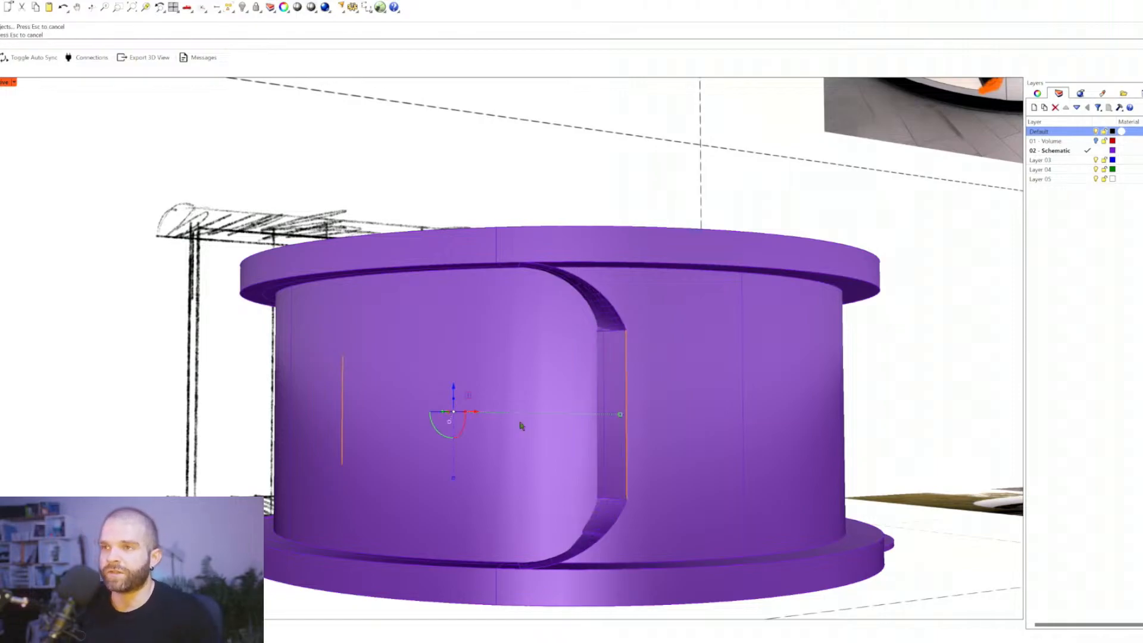
Step: Stretch the straight vertical faces of both side strips slightly taller along the vertical axis
scroll(519, 410, down, 3)
scroll(541, 396, up, 5)
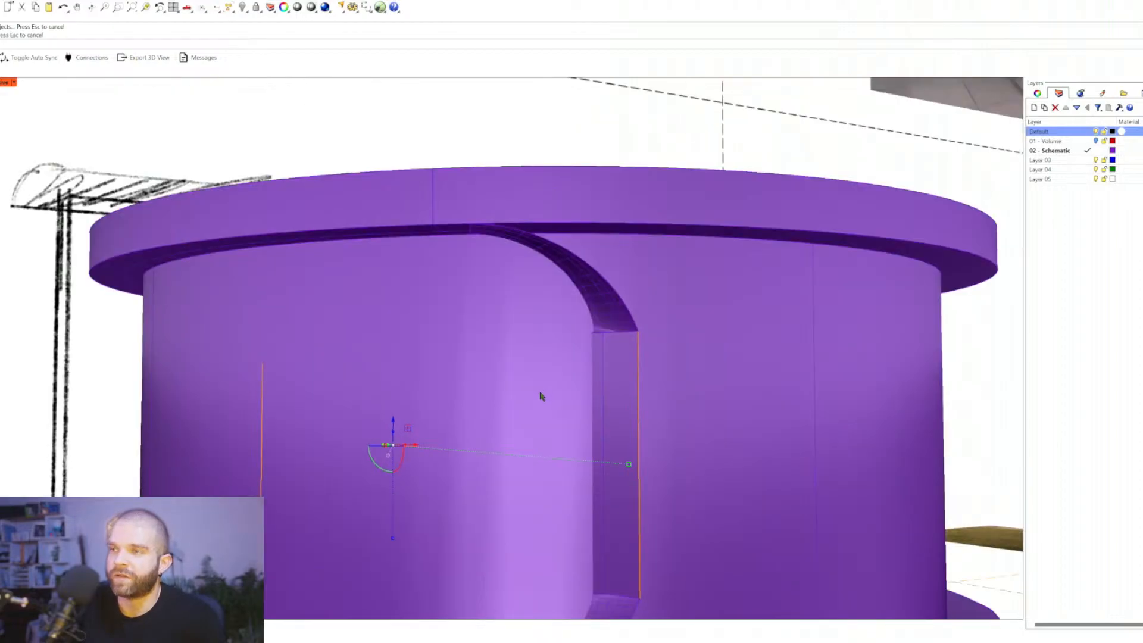
scroll(542, 397, down, 3)
scroll(542, 396, up, 2)
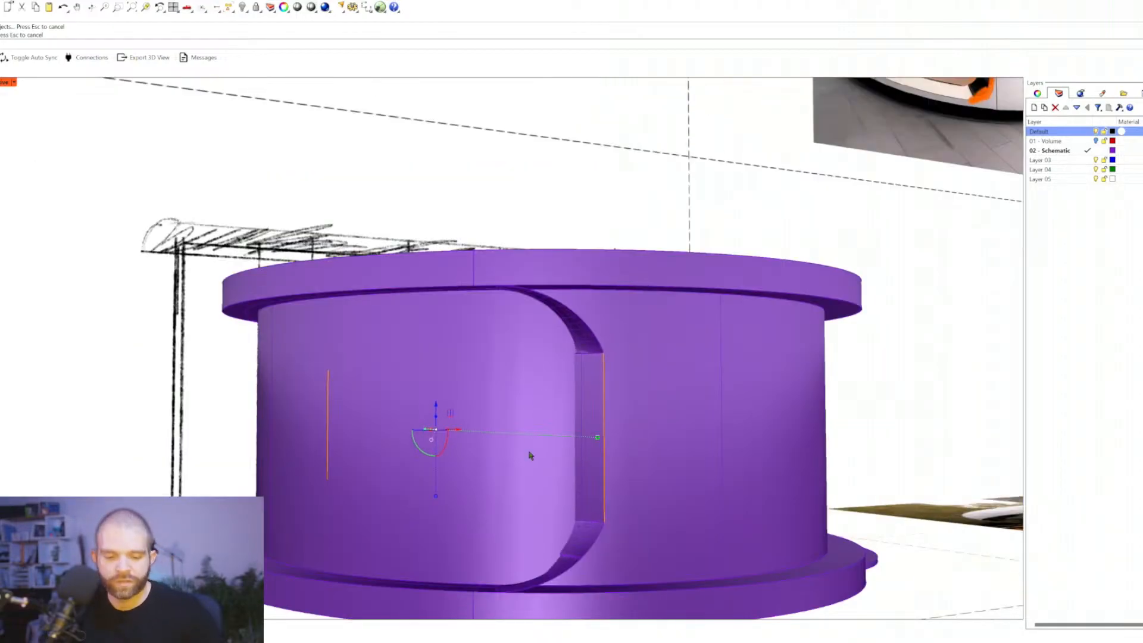
key(Escape)
right_drag(568, 437, 624, 473)
click(629, 468)
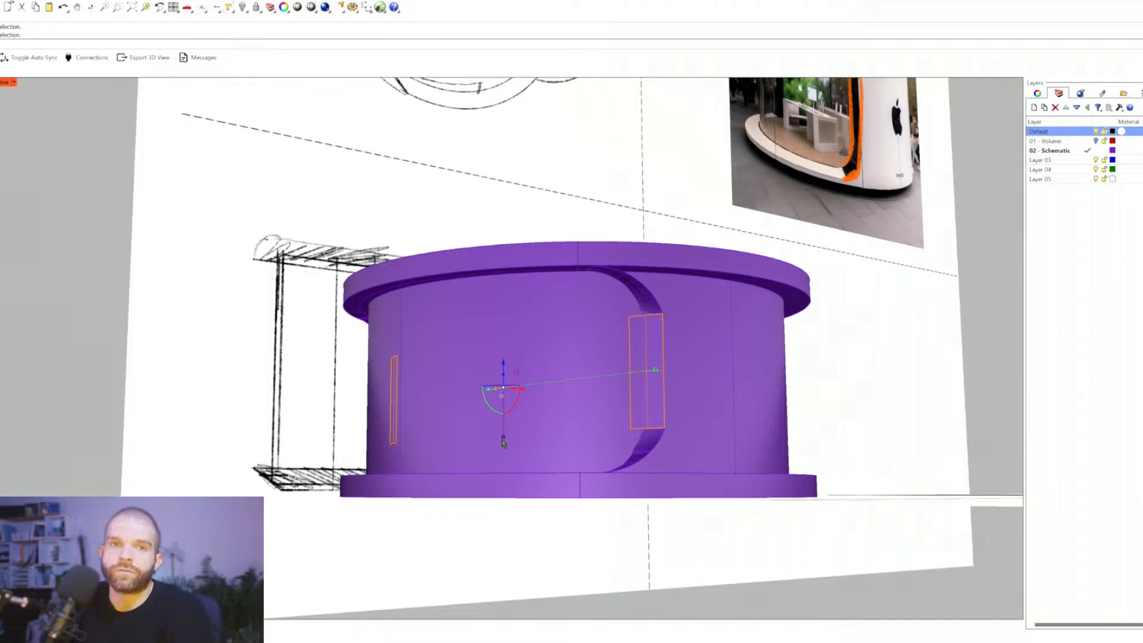
right_drag(502, 439, 507, 427)
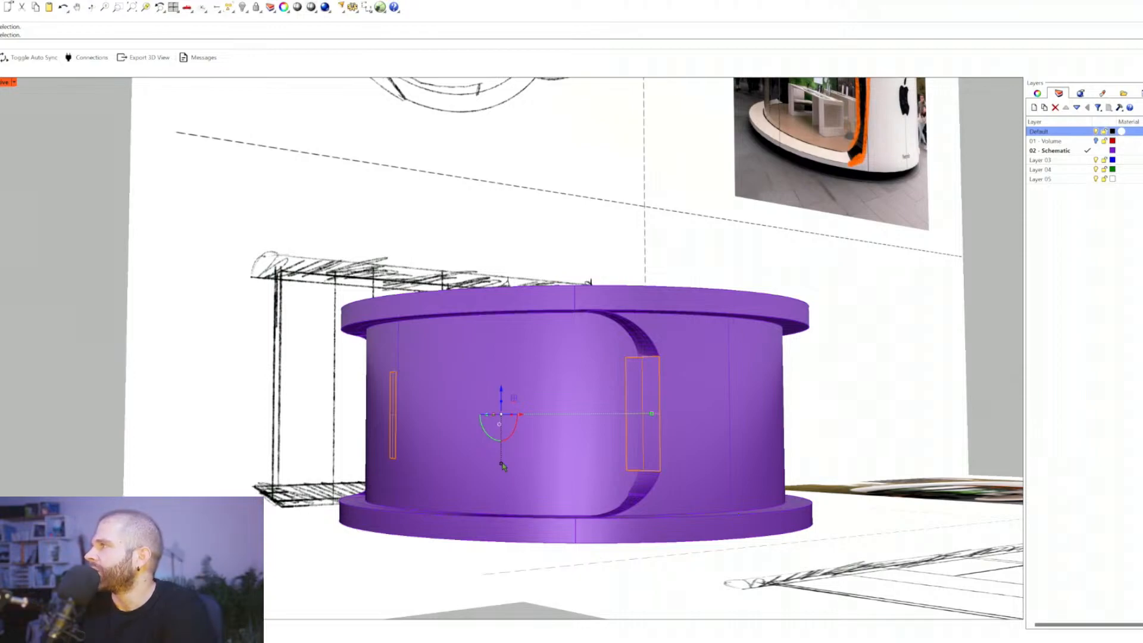
drag(502, 464, 507, 472)
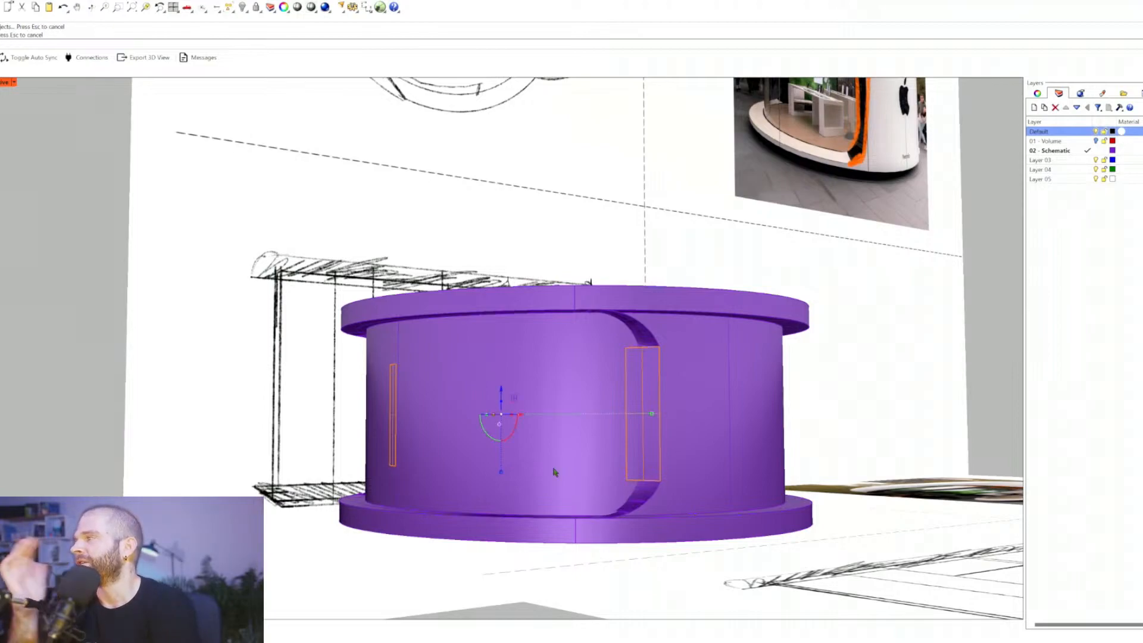
Step: Remove the full cylindrical wall between the base and the roof ring from view
click(71, 372)
right_drag(479, 387, 510, 391)
click(554, 420)
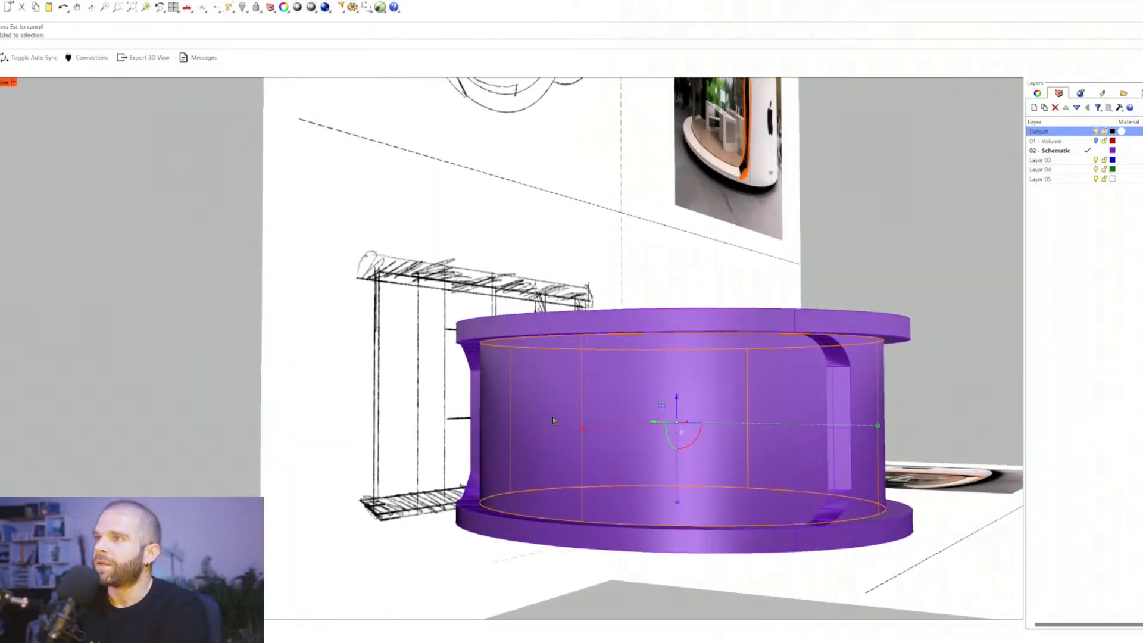
key(Escape)
Step: Examine the fit between the curved wall panel and the side strip around the opening's lower rounded corner
click(594, 420)
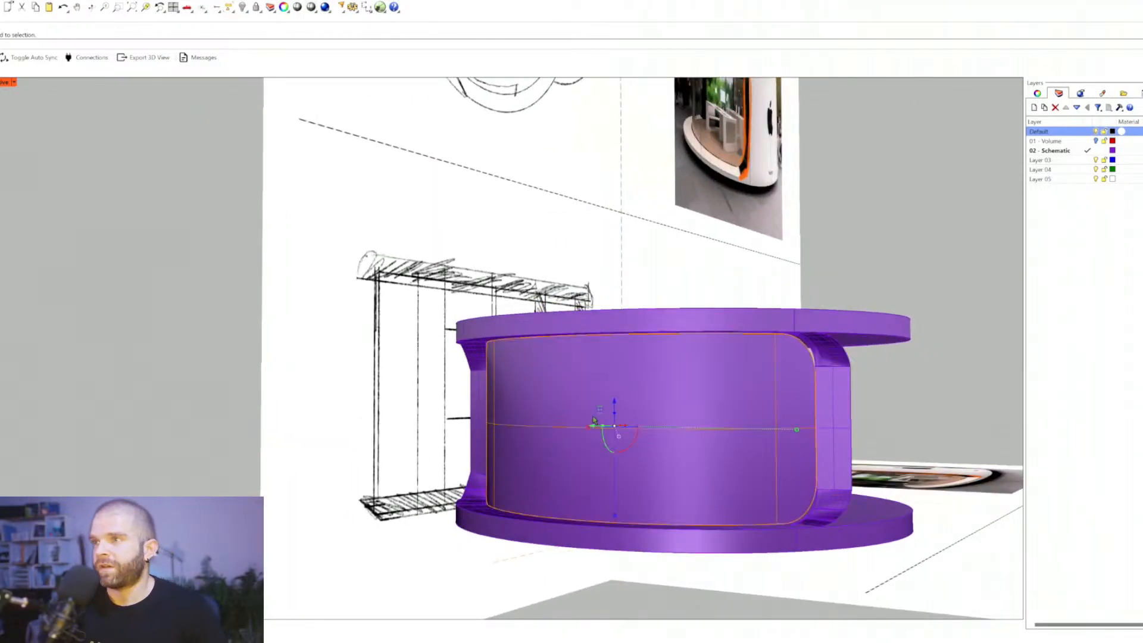
mouse_move(666, 445)
right_down()
mouse_move(655, 456)
mouse_move(669, 459)
right_up()
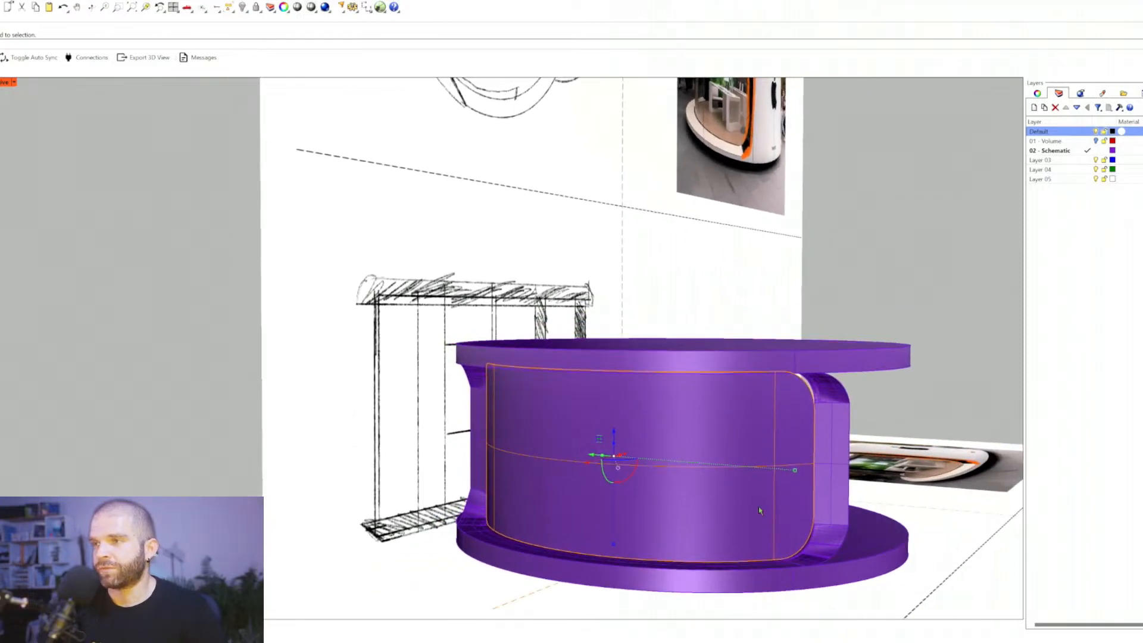
scroll(759, 510, up, 3)
right_drag(722, 485, 738, 432)
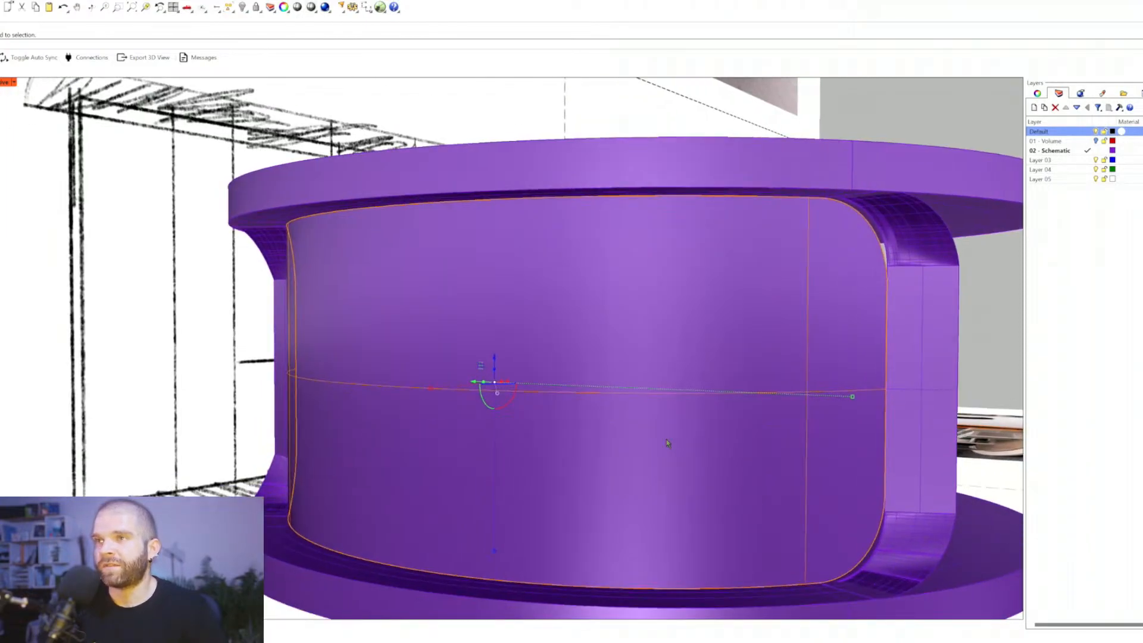
right_drag(666, 444, 650, 441)
scroll(572, 485, up, 6)
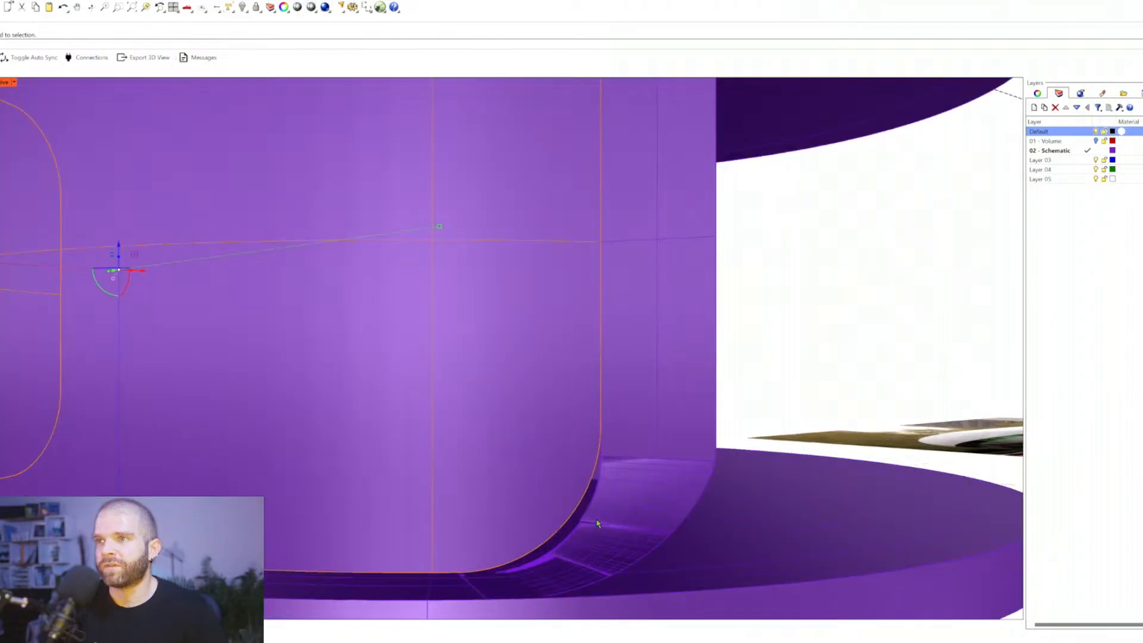
scroll(578, 531, down, 5)
click(500, 462)
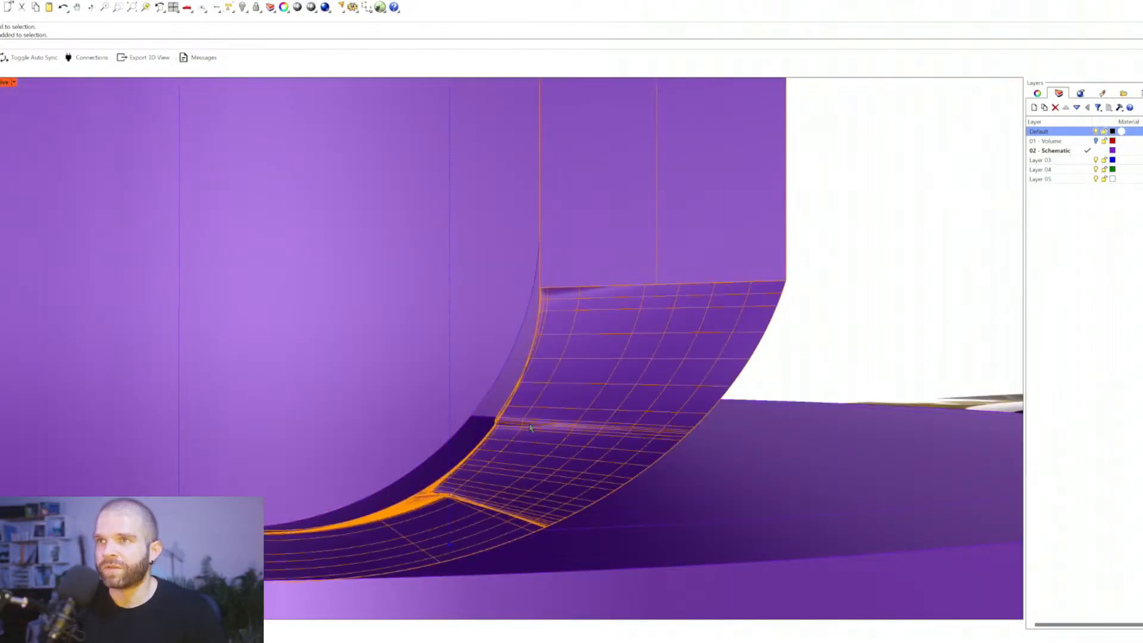
key(Escape)
right_drag(516, 438, 548, 407)
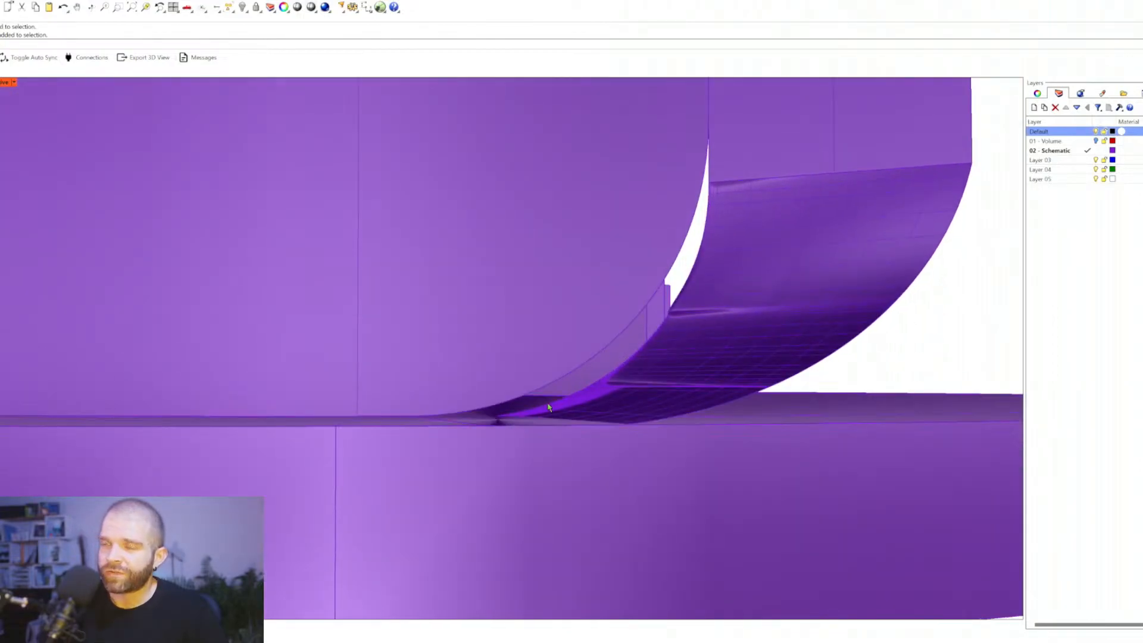
click(614, 388)
scroll(607, 390, up, 4)
scroll(607, 391, down, 5)
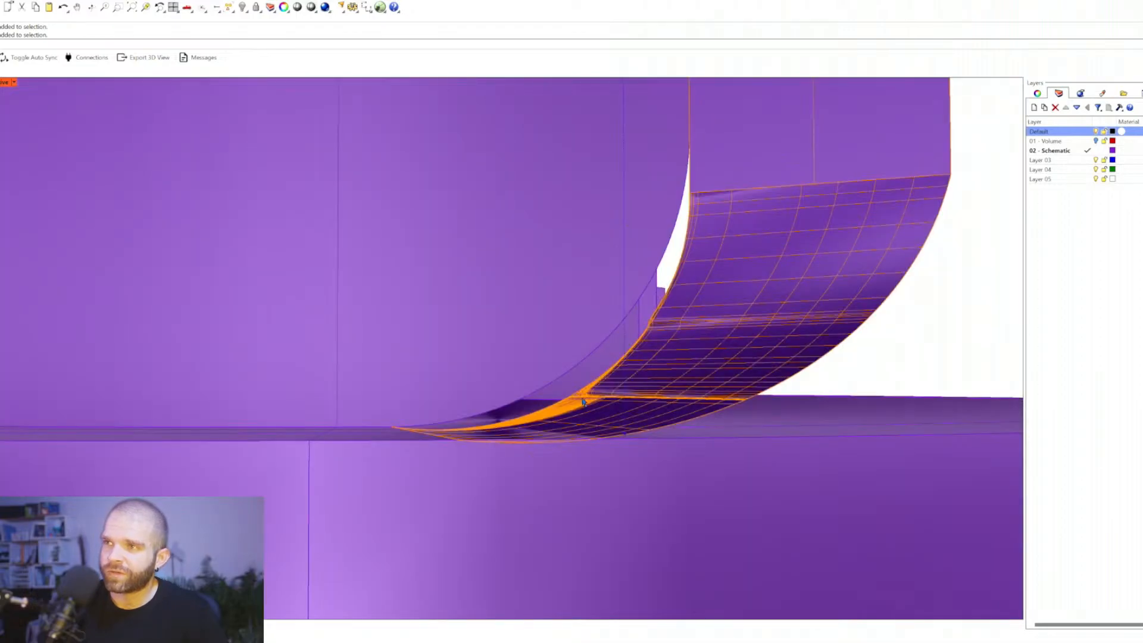
key(Escape)
scroll(595, 396, down, 4)
mouse_move(613, 392)
right_down()
mouse_move(628, 388)
mouse_move(622, 405)
right_up()
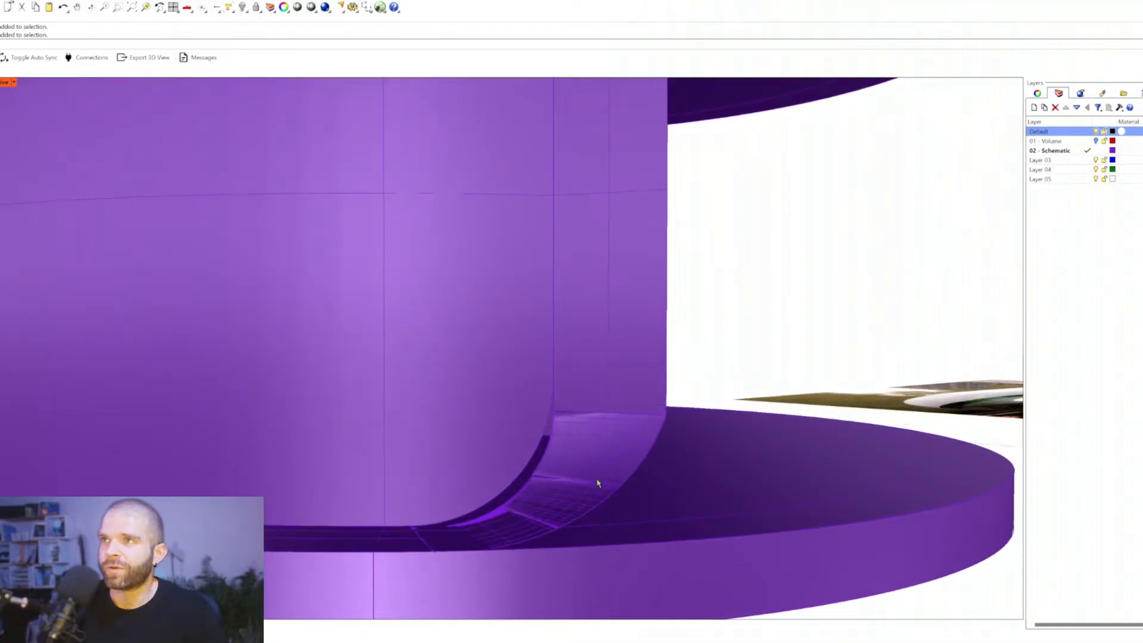
Step: Undo the latest wall and side-strip edits step by step and check the strip's curved lower corner in its earlier state
key(ctrl+z)
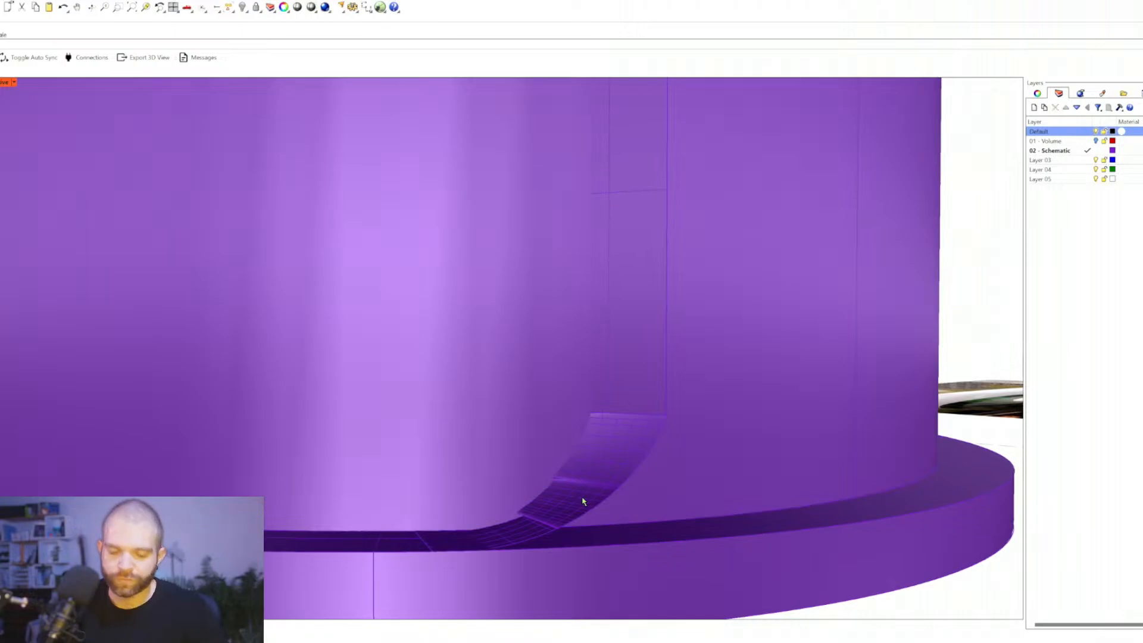
key(ctrl+z)
click(562, 454)
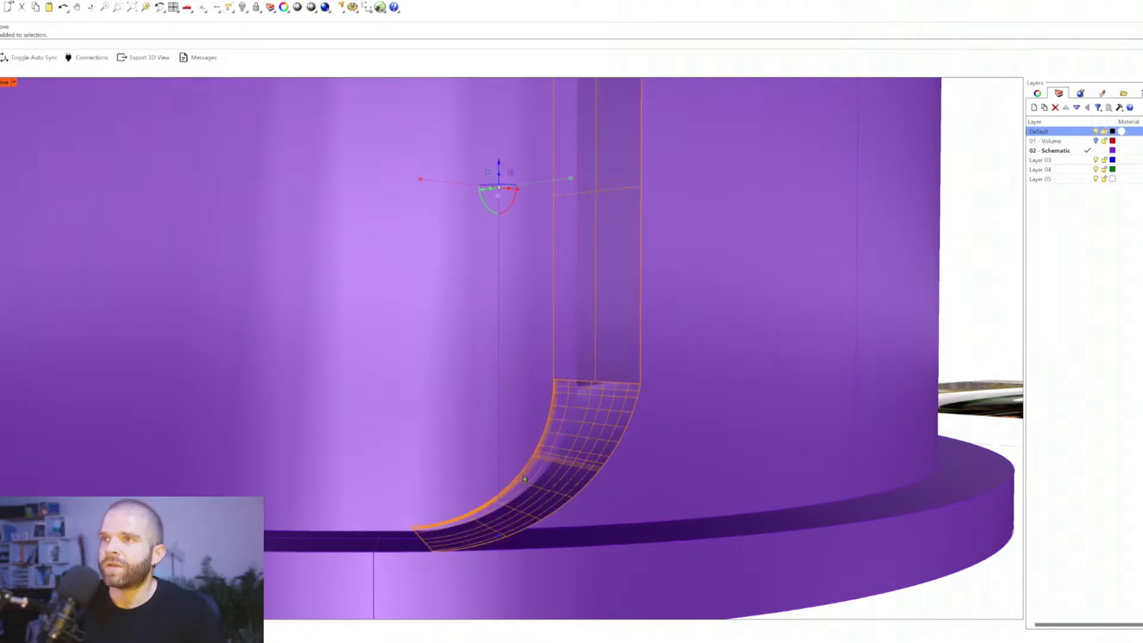
key(ctrl+z)
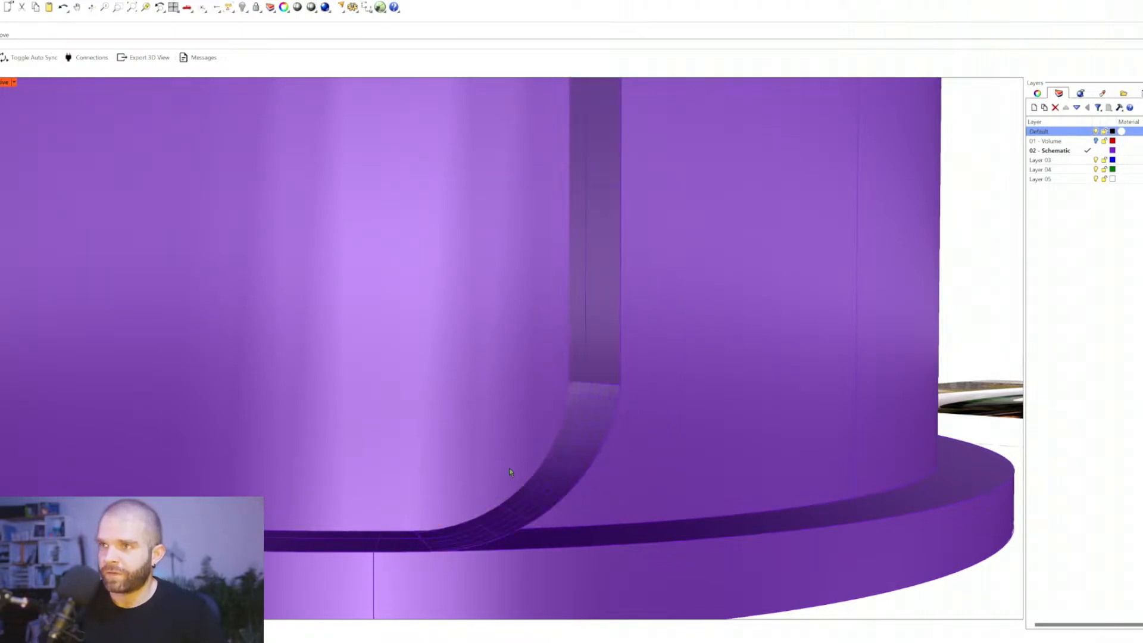
scroll(528, 444, down, 5)
click(546, 463)
scroll(547, 467, up, 5)
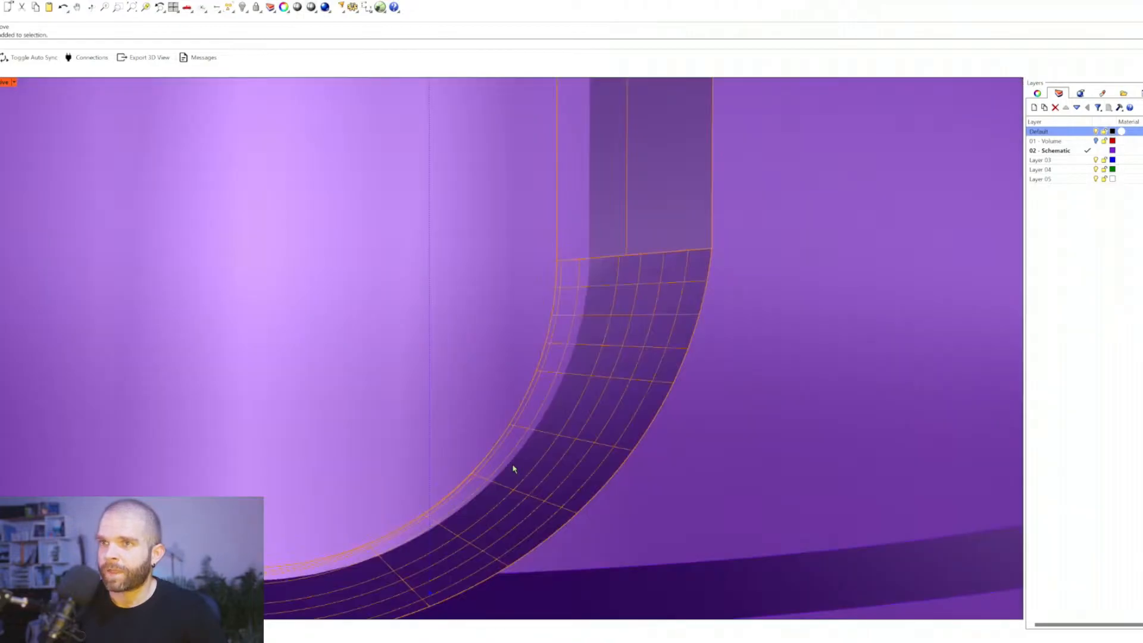
scroll(512, 466, down, 5)
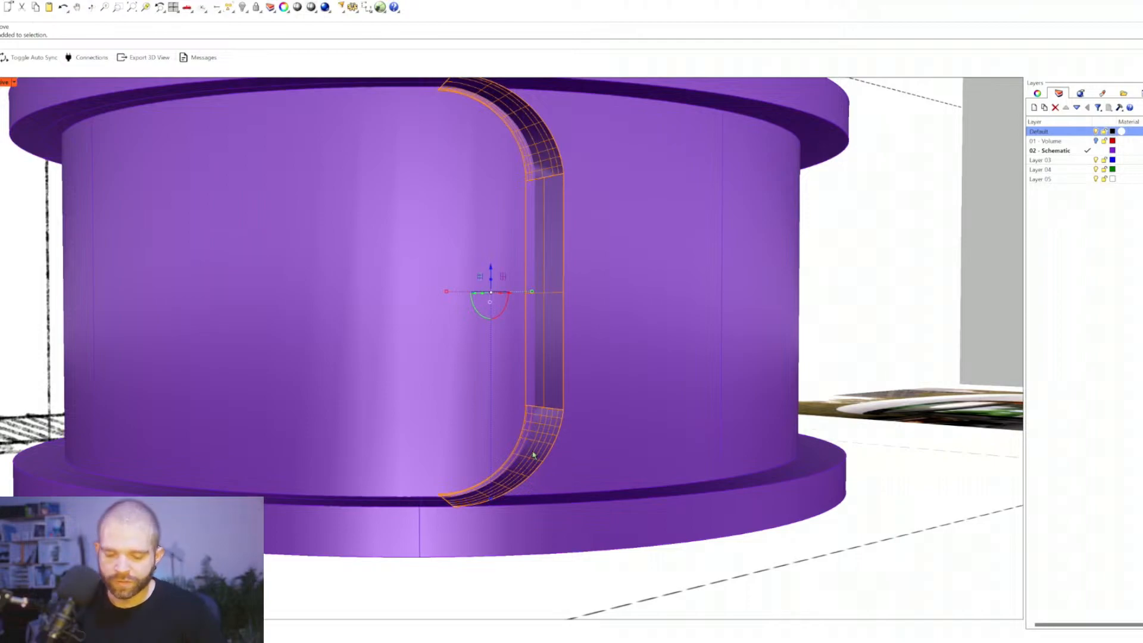
Step: Redo the undone edits to the full wall and the side strip
key(ctrl+z)
key(ctrl+z)
key(ctrl+z)
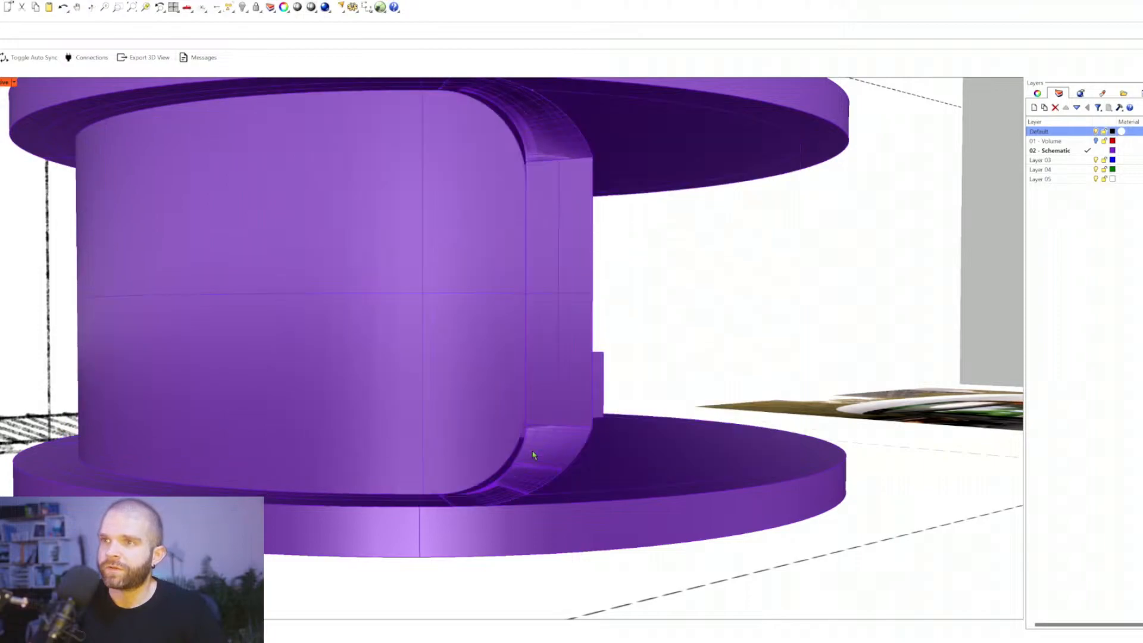
click(534, 455)
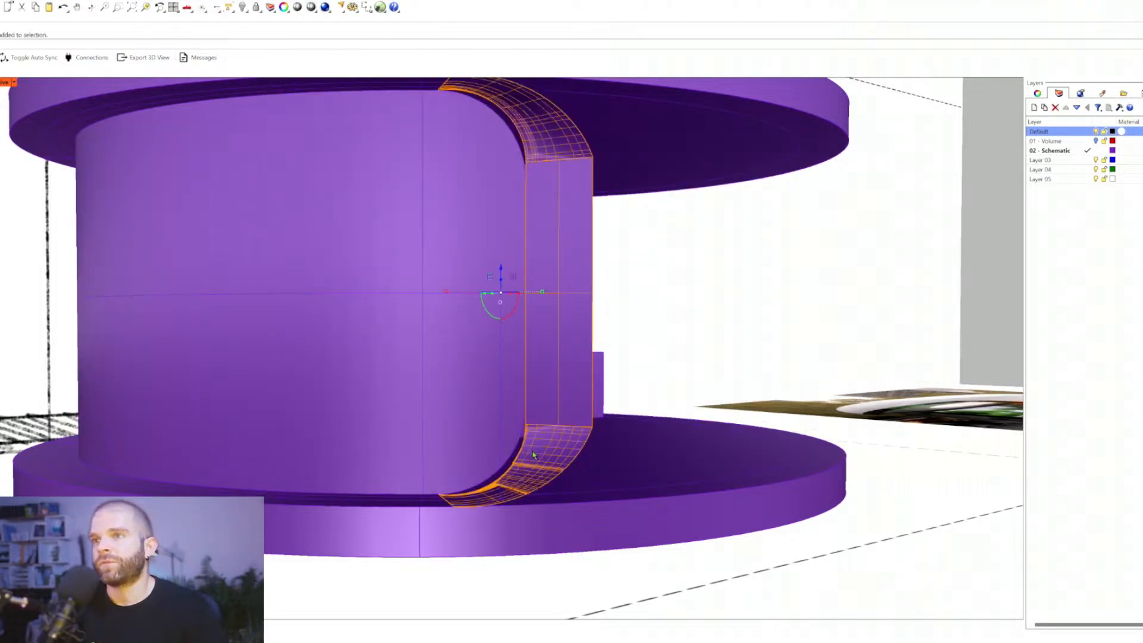
key(Escape)
Step: Duplicate the borders of the side strip's straight vertical face and its upper and lower rounded faces with DupBorder
text(dup)
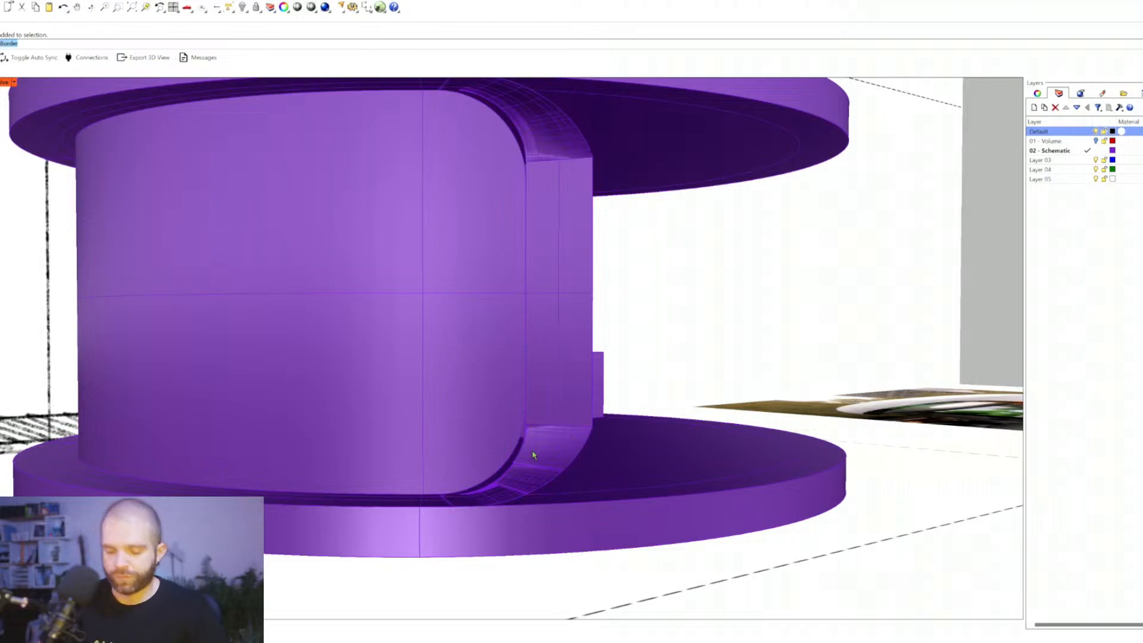
key(Return)
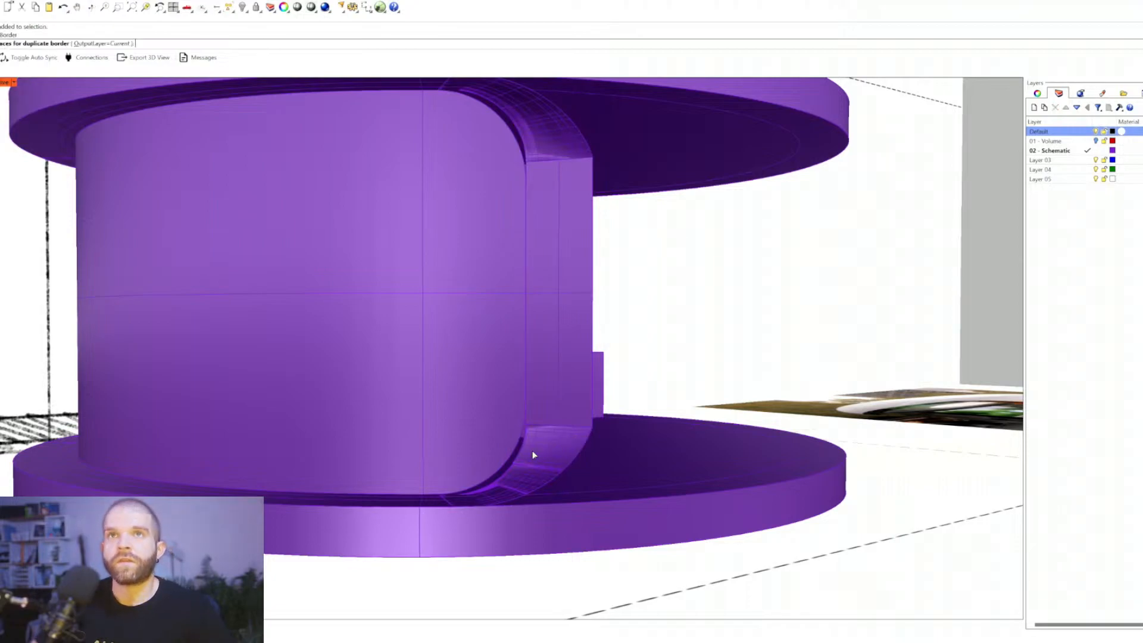
click(534, 457)
click(553, 388)
click(548, 144)
key(Return)
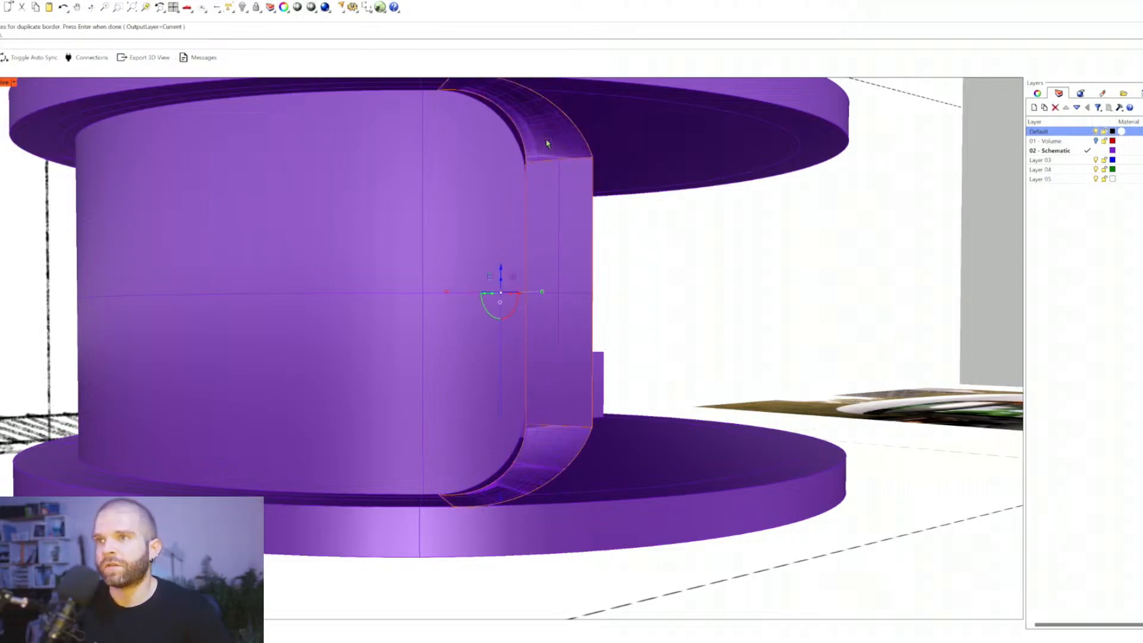
right_drag(566, 308, 580, 381)
scroll(529, 588, up, 6)
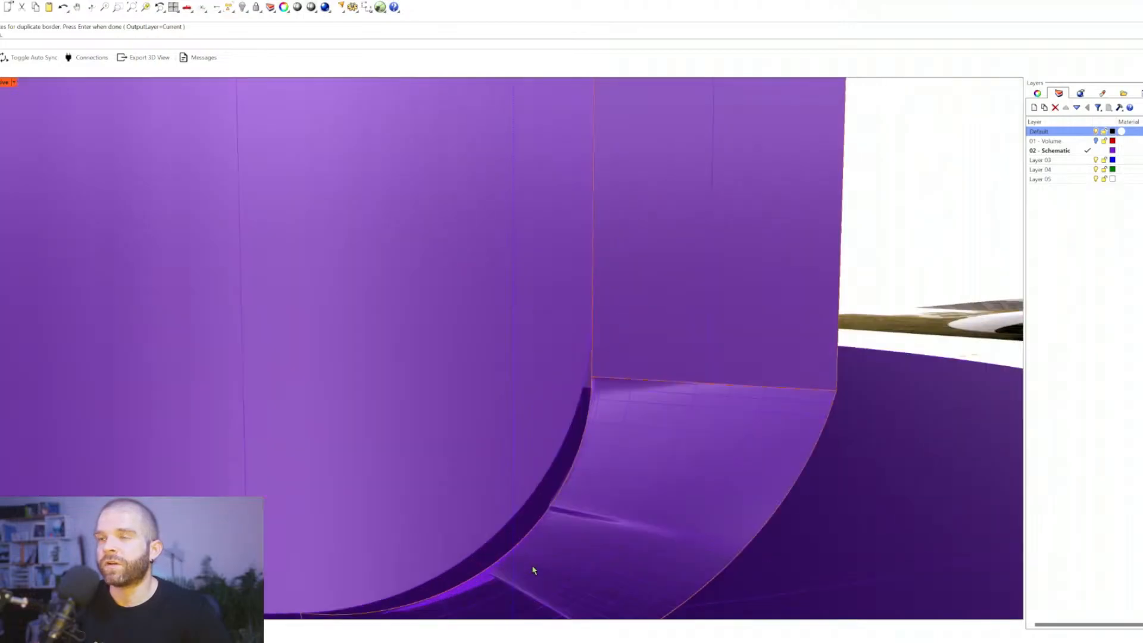
right_drag(532, 567, 533, 551)
right_drag(460, 547, 435, 524)
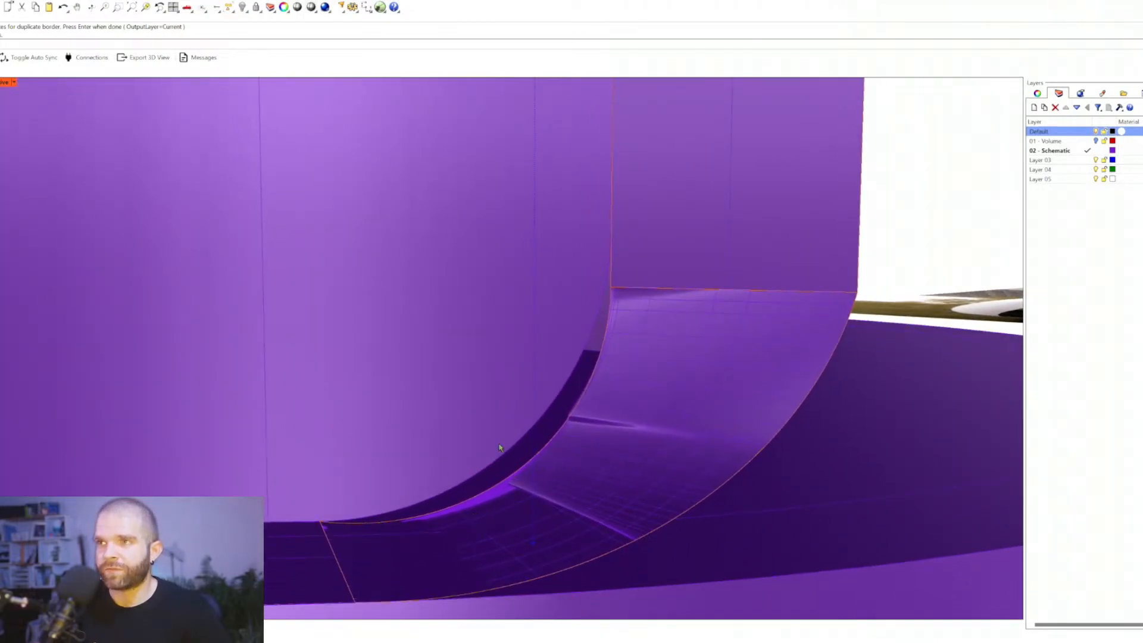
scroll(499, 447, down, 10)
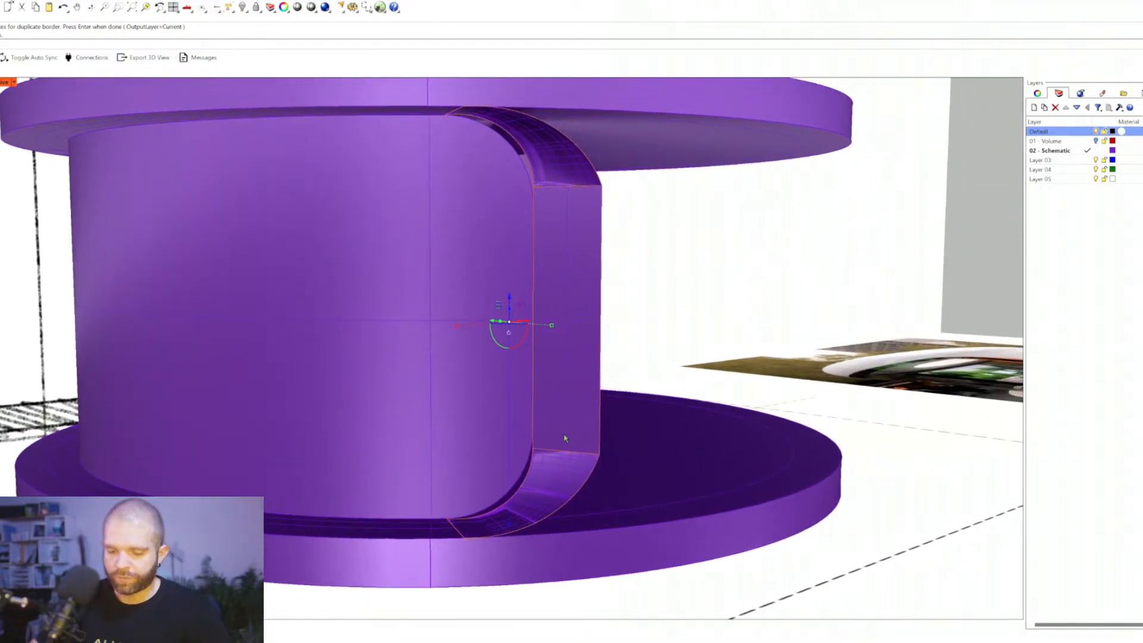
Step: Explode the duplicated borders into separate segments and move these curves along the Y axis, well clear of the pavilion
key(Return)
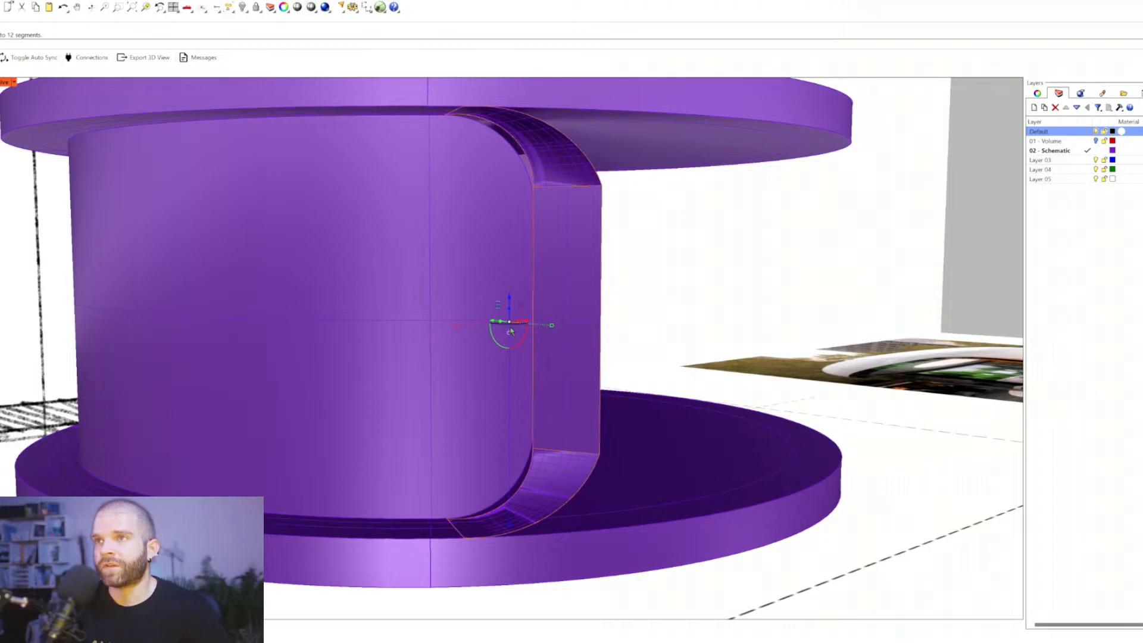
scroll(496, 321, down, 5)
drag(494, 323, 887, 484)
shift+right_drag(952, 351, 772, 345)
scroll(773, 345, up, 5)
click(692, 537)
right_drag(693, 537, 686, 508)
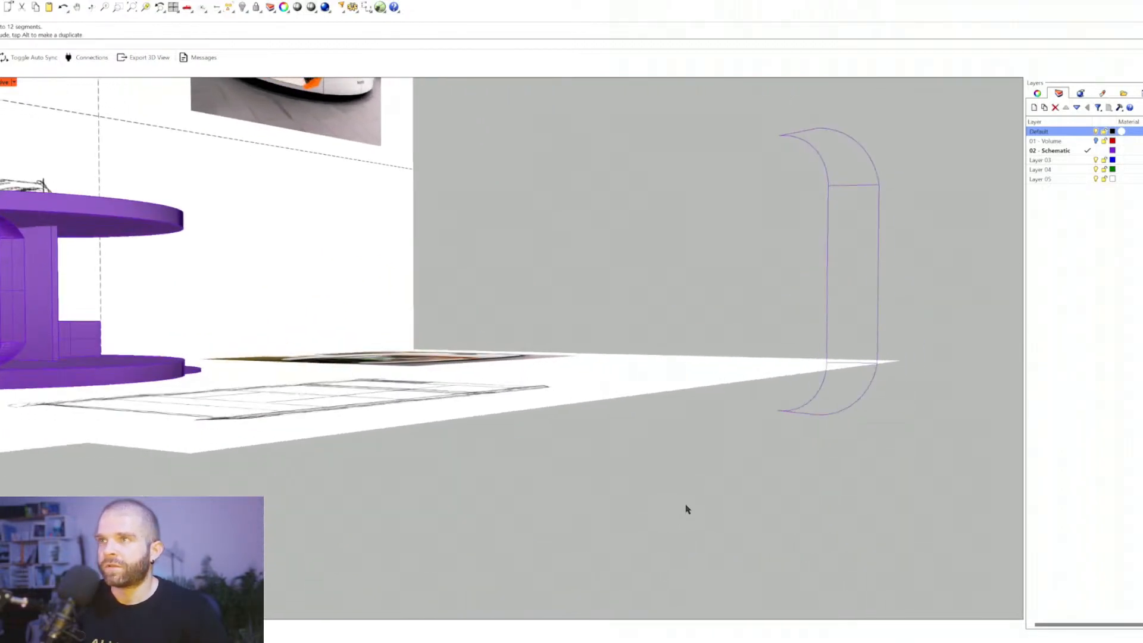
scroll(767, 362, up, 3)
shift+right_drag(851, 327, 750, 384)
scroll(750, 384, down, 3)
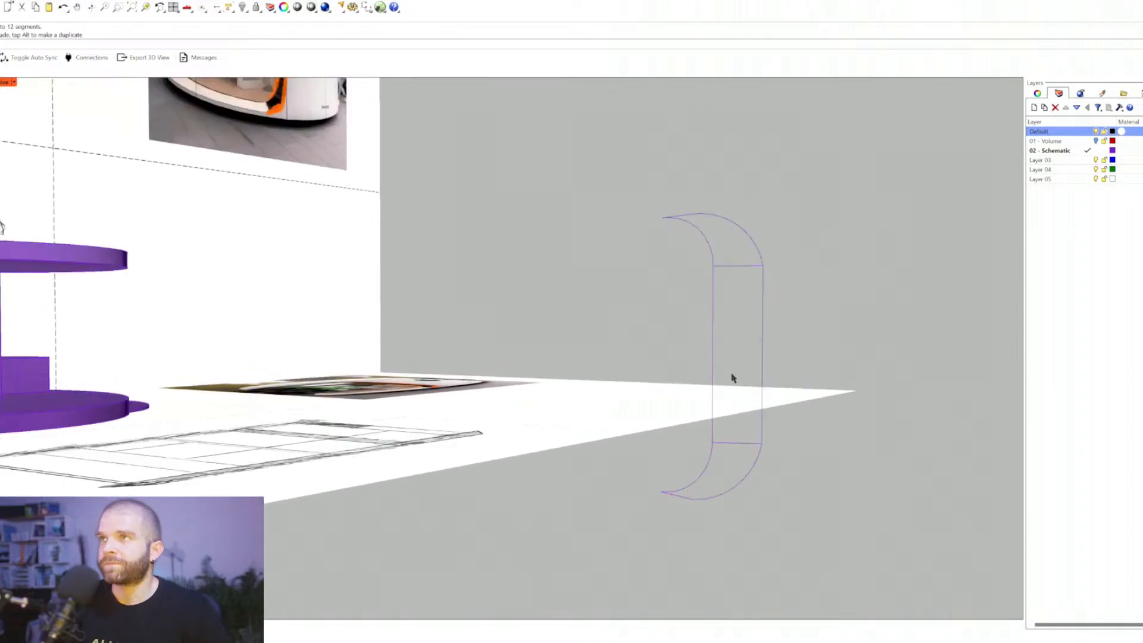
Step: Join the inner straight line with its two arcs into one open curve, and join the outer line and arcs the same way
click(713, 357)
shift+click(705, 474)
shift+click(709, 253)
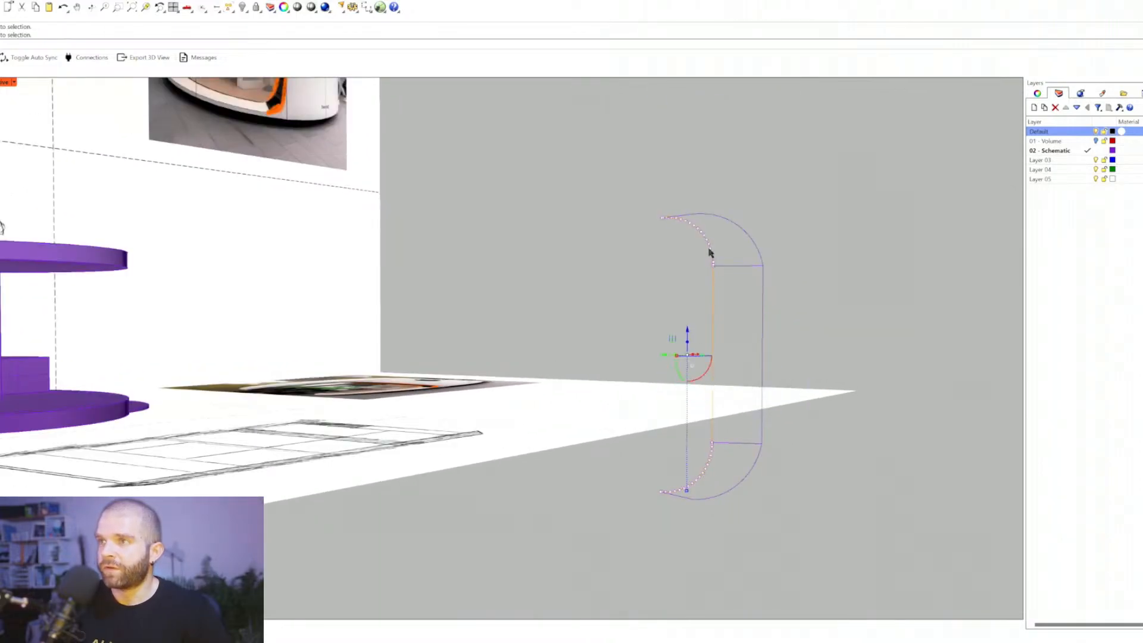
click(742, 232)
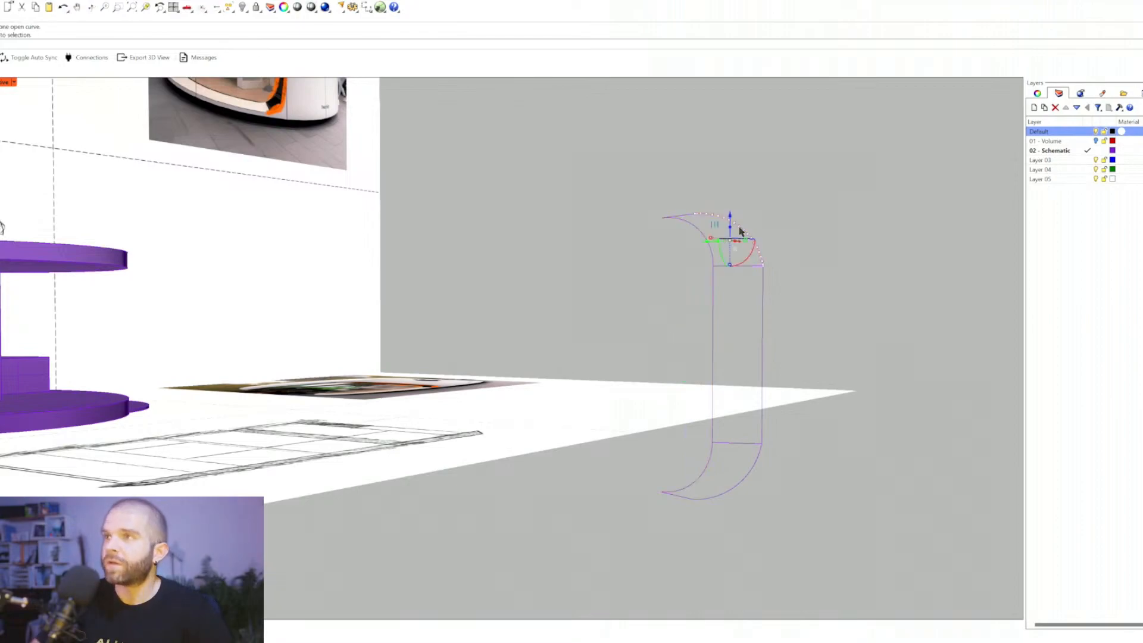
shift+click(763, 357)
key(ctrl+j)
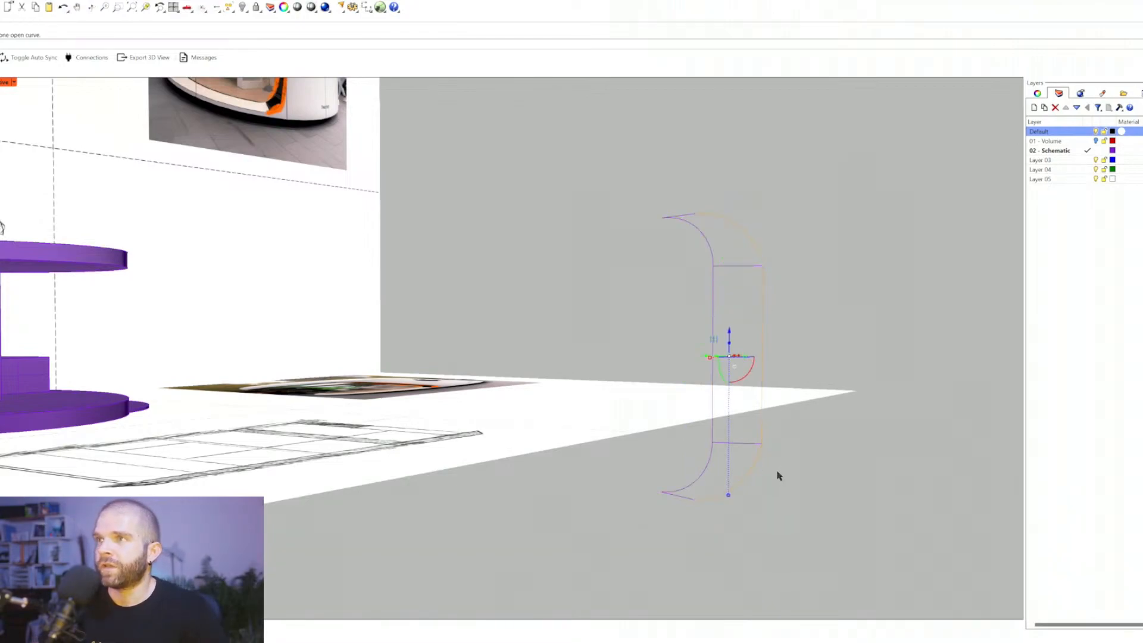
Step: Loft a surface between the joined inner and outer curves with the Normal style and Do not simplify
text(loft)
key(Return)
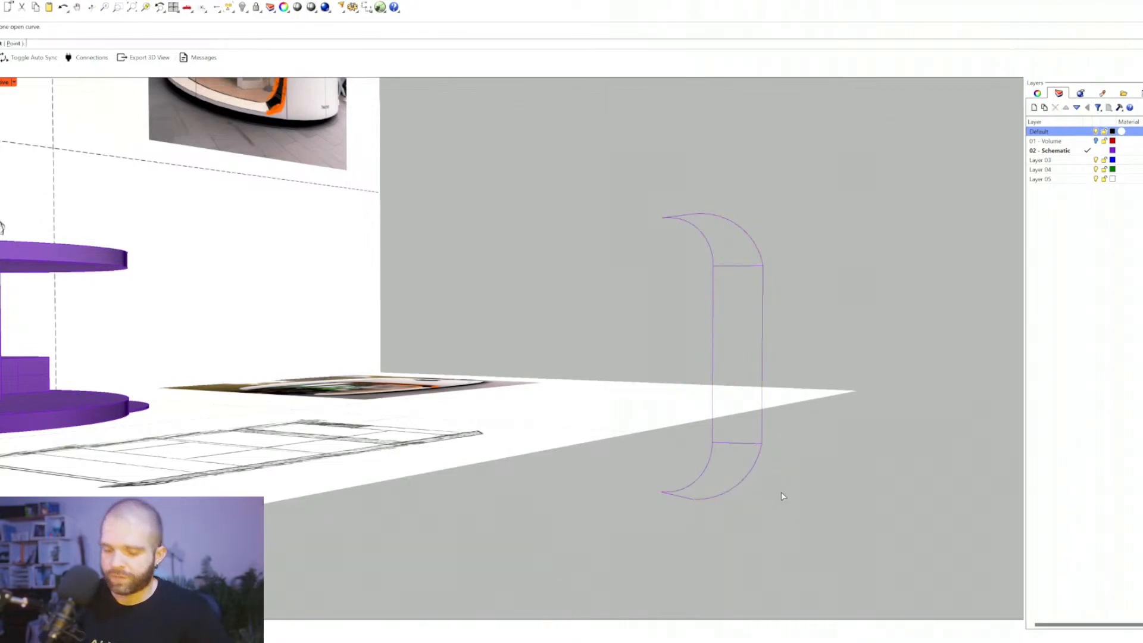
click(747, 482)
click(707, 476)
key(Return)
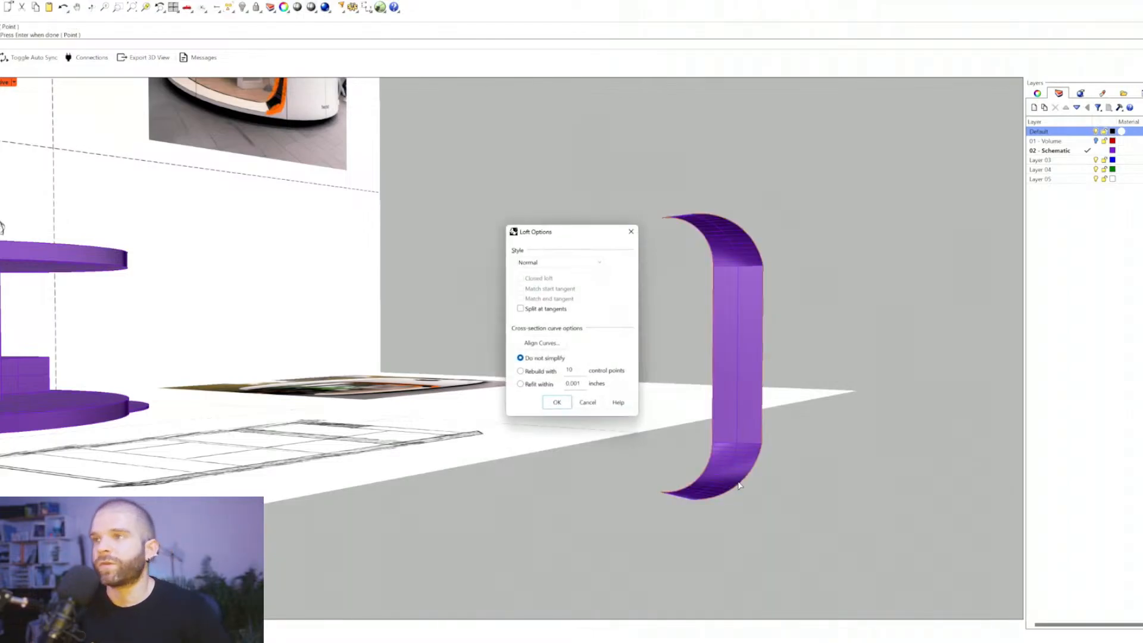
click(553, 406)
right_drag(817, 513, 722, 445)
shift+right_drag(480, 542, 520, 456)
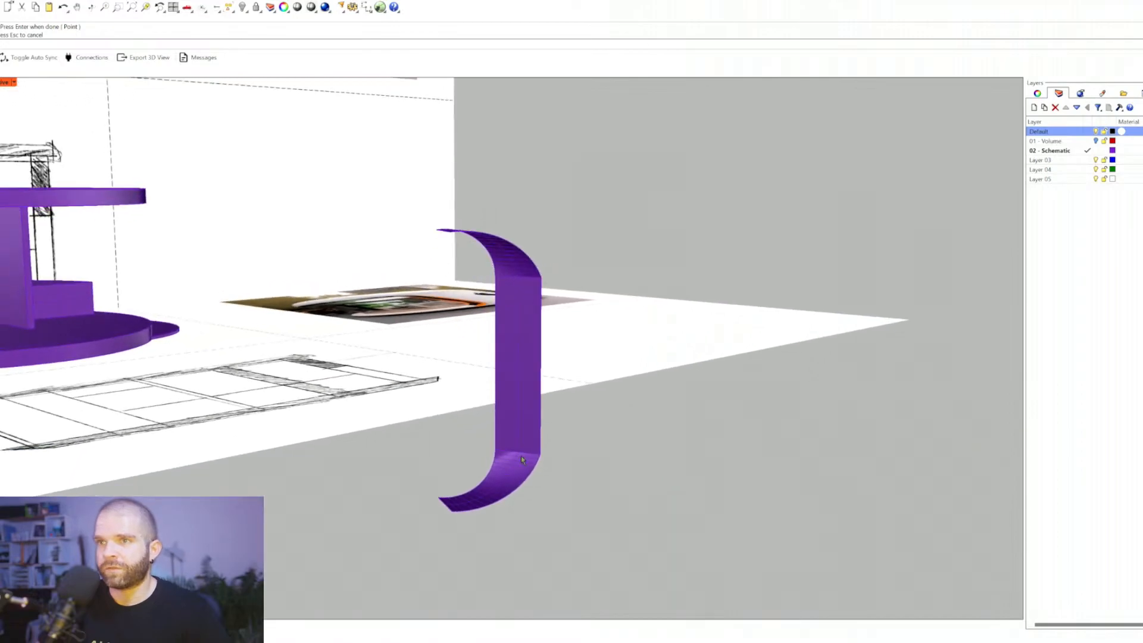
Step: Move the lofted strip back to the pavilion, from its lower inner end point to the matching end point at the opening's lower corner
scroll(520, 456, up, 4)
click(560, 442)
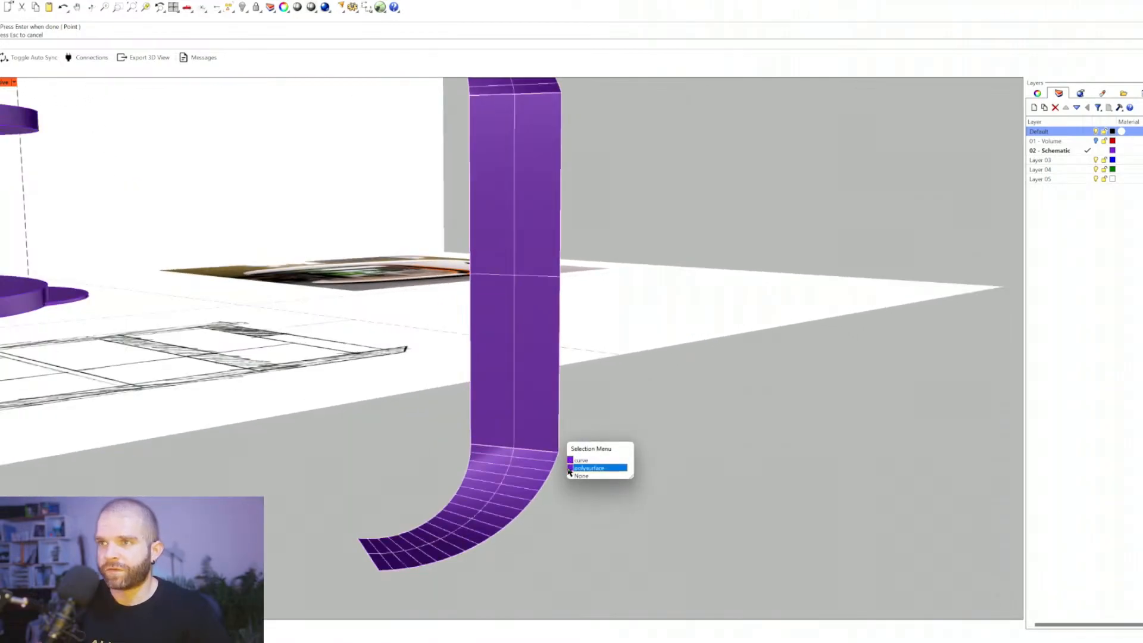
click(590, 475)
click(472, 433)
click(515, 450)
right_drag(476, 463, 514, 458)
click(718, 435)
click(797, 463)
text(m)
key(Return)
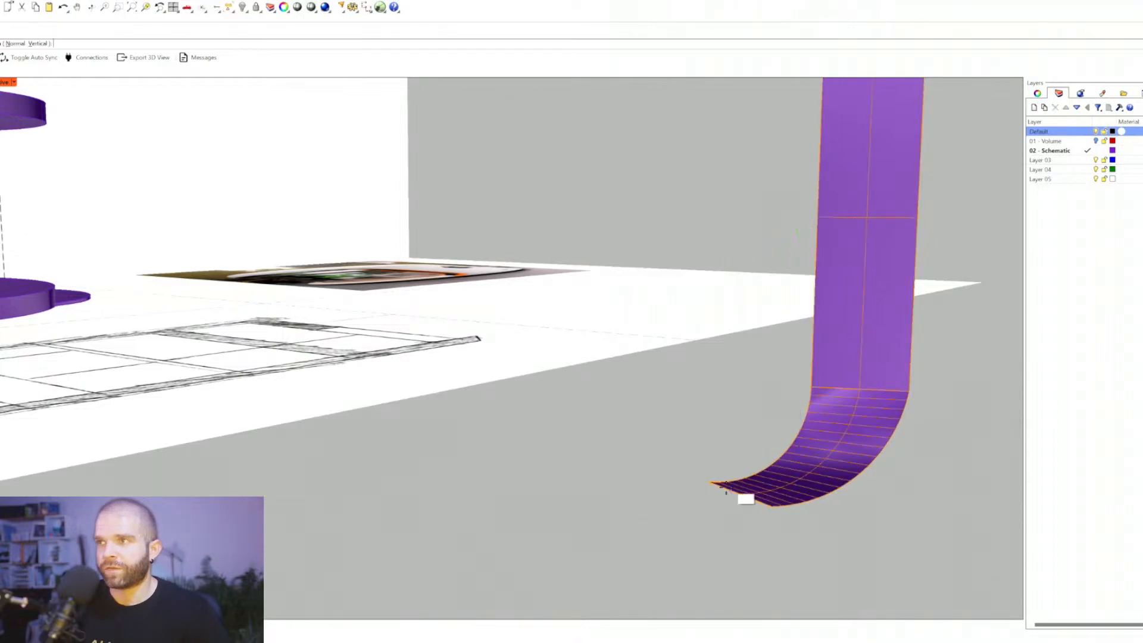
click(709, 482)
scroll(755, 469, down, 12)
scroll(595, 464, up, 15)
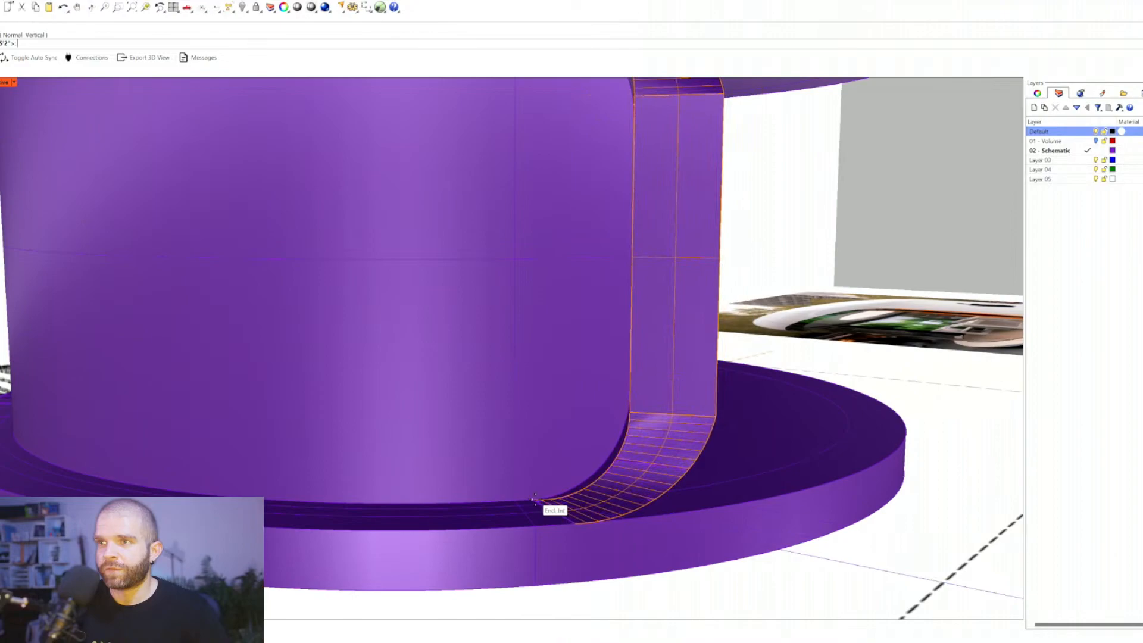
click(534, 499)
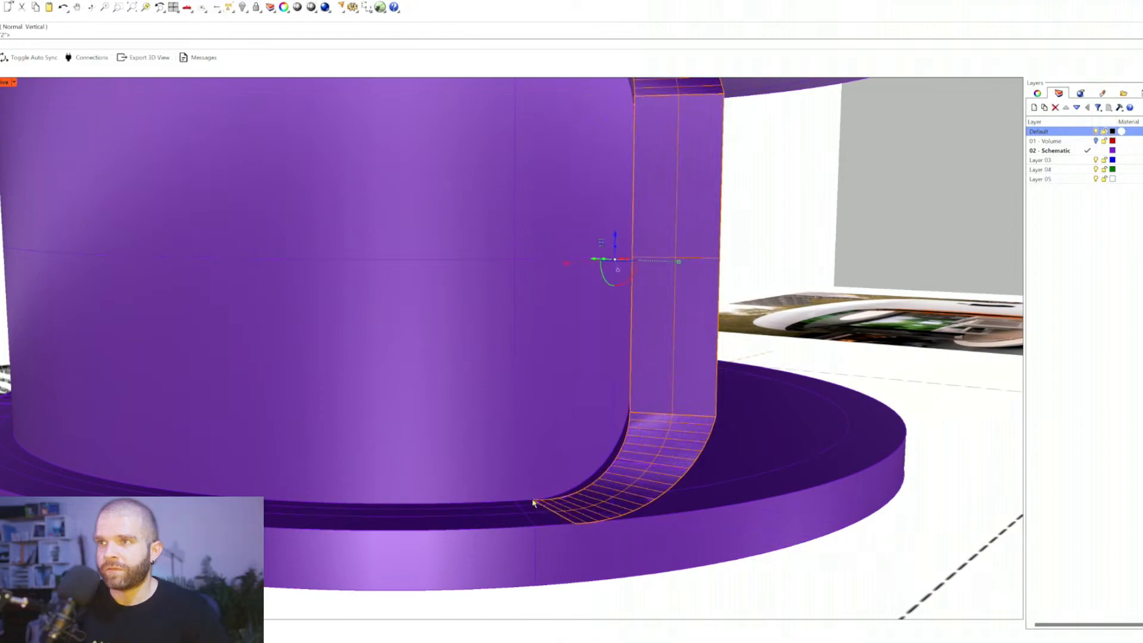
Step: Delete the old side strip overlapping the new lofted one, and the old strip on the opening's opposite side
key(Escape)
click(652, 447)
click(662, 473)
click(637, 471)
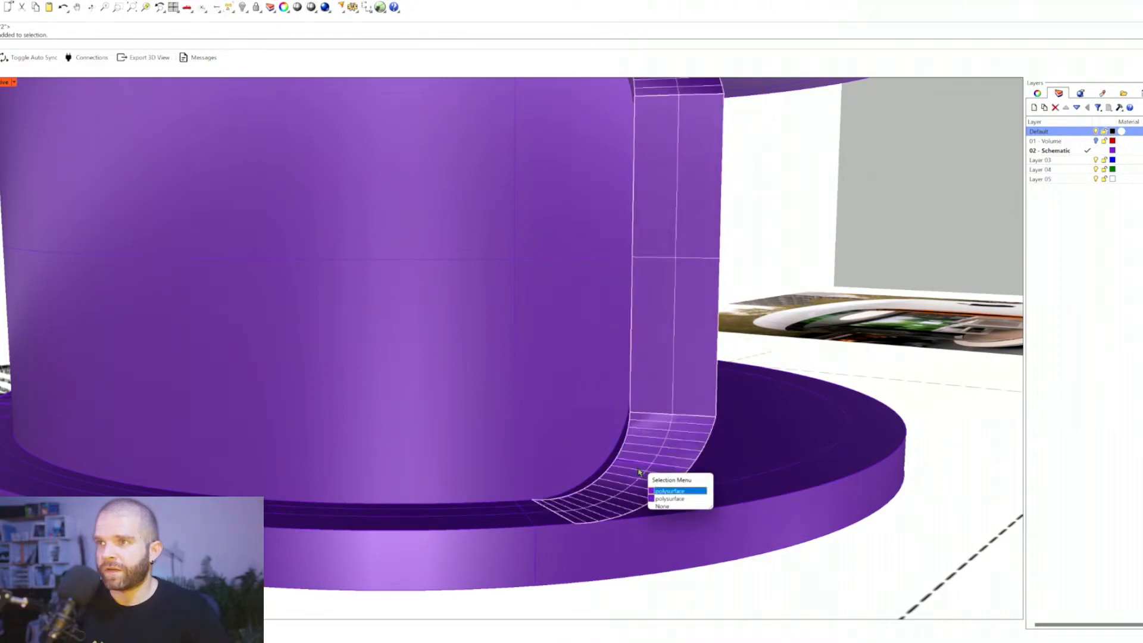
click(672, 491)
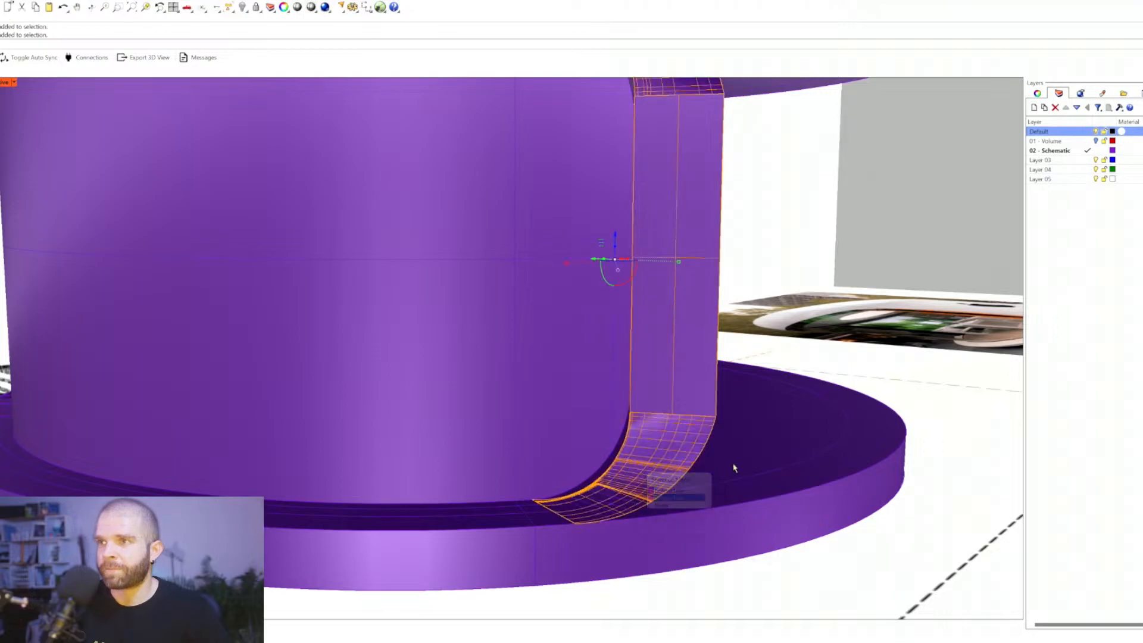
key(Escape)
click(681, 431)
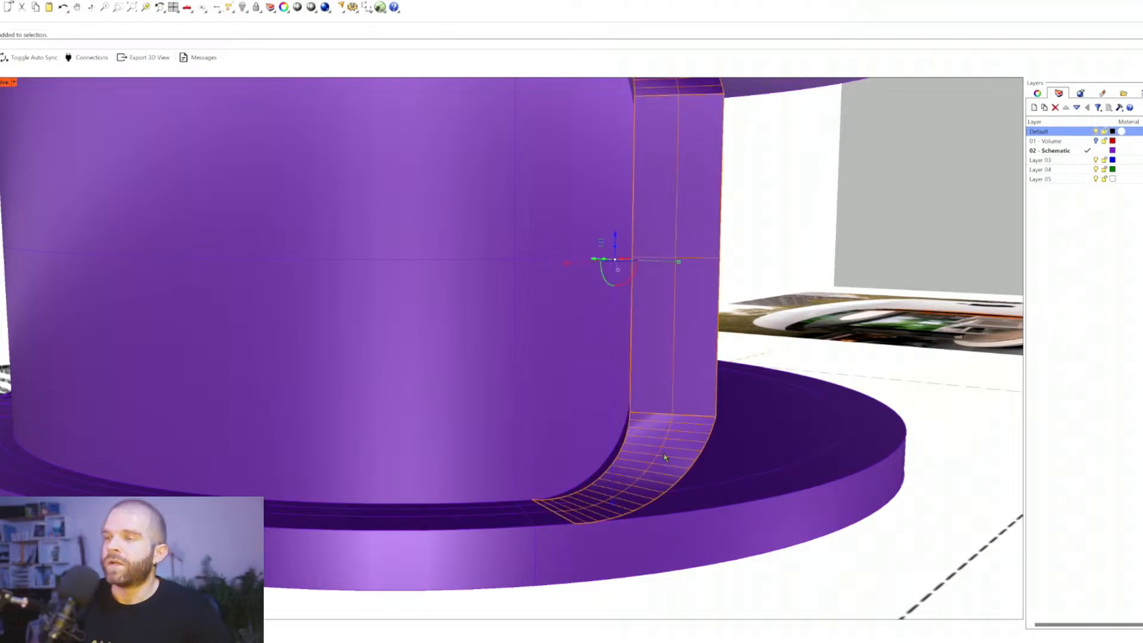
scroll(673, 425, down, 6)
right_drag(674, 424, 687, 419)
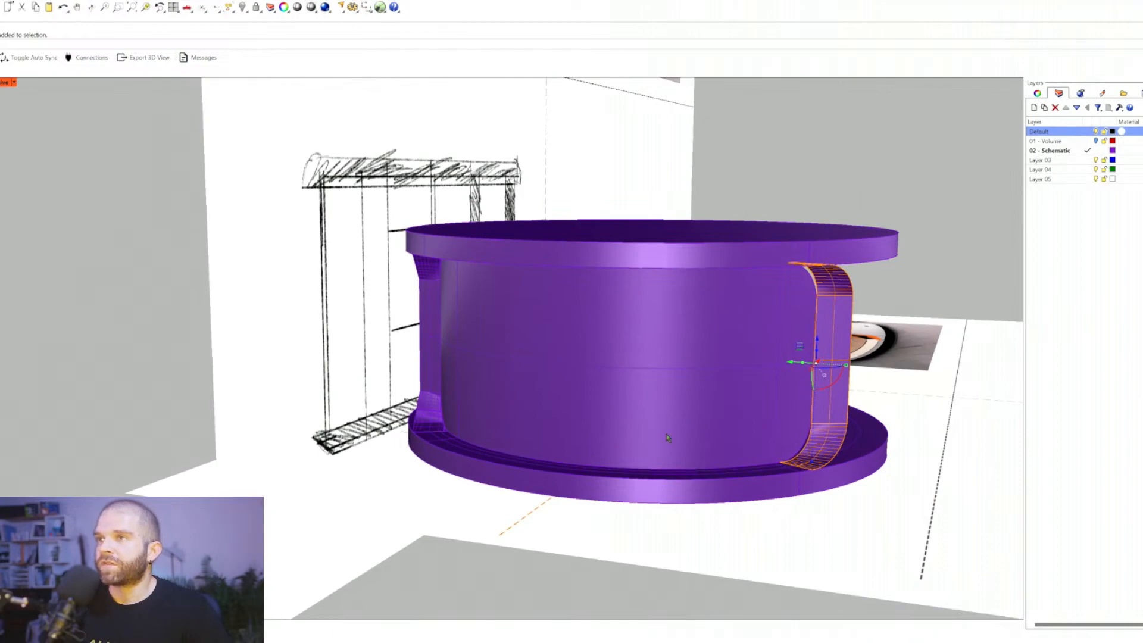
key(Escape)
click(428, 369)
key(Delete)
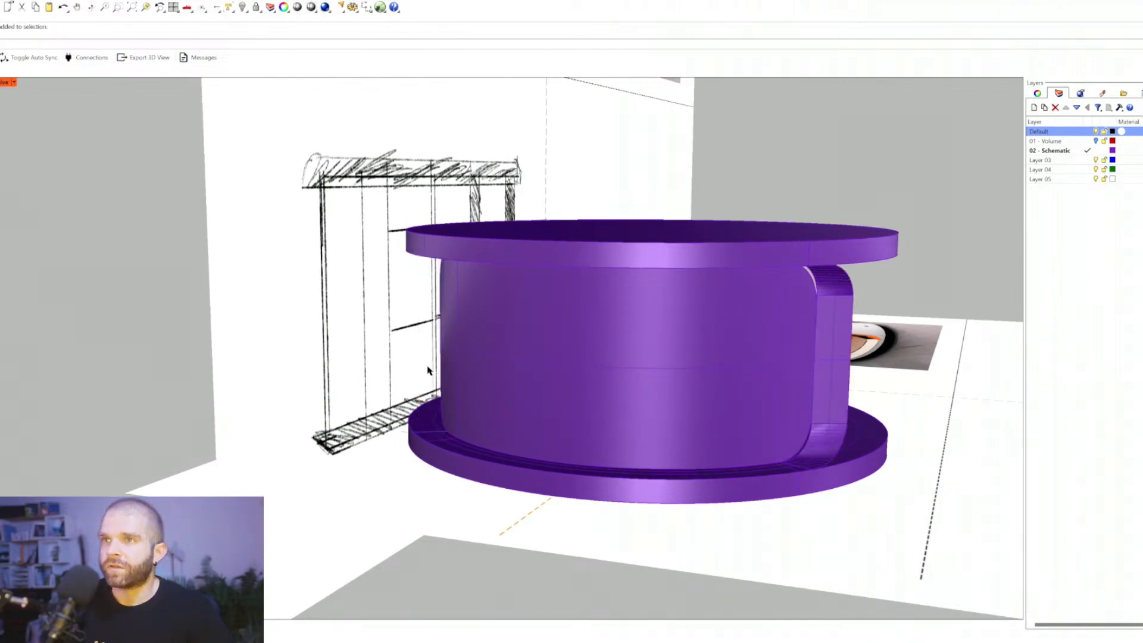
Step: Mirror a copy of the lofted side strip to the opposite side of the opening, across the pavilion's dashed centre line
click(833, 390)
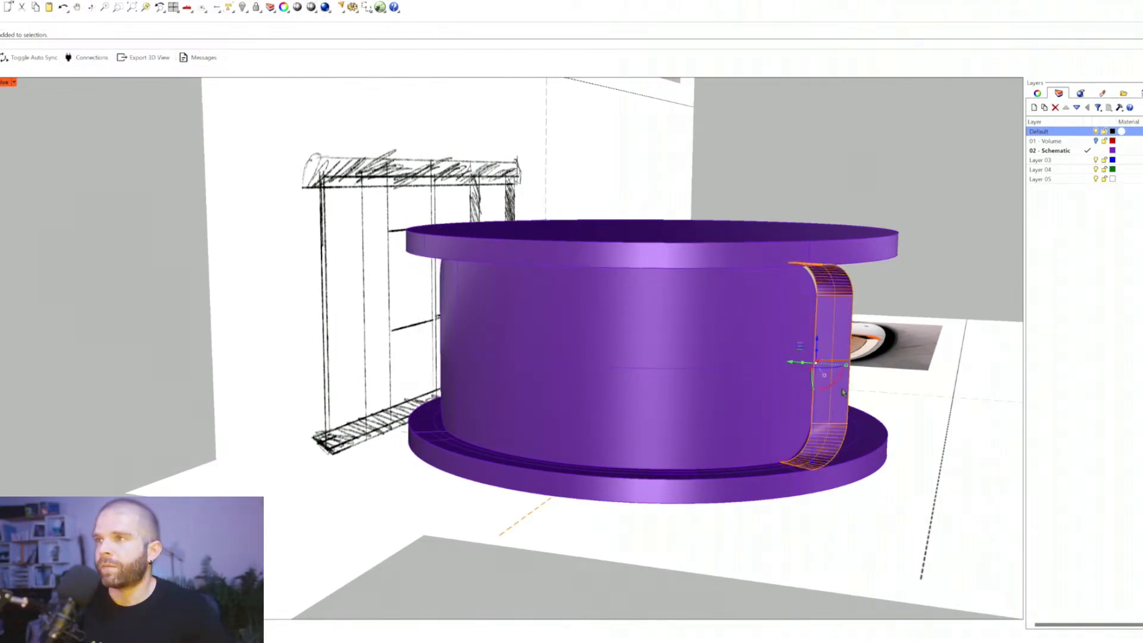
text(mirror)
key(Return)
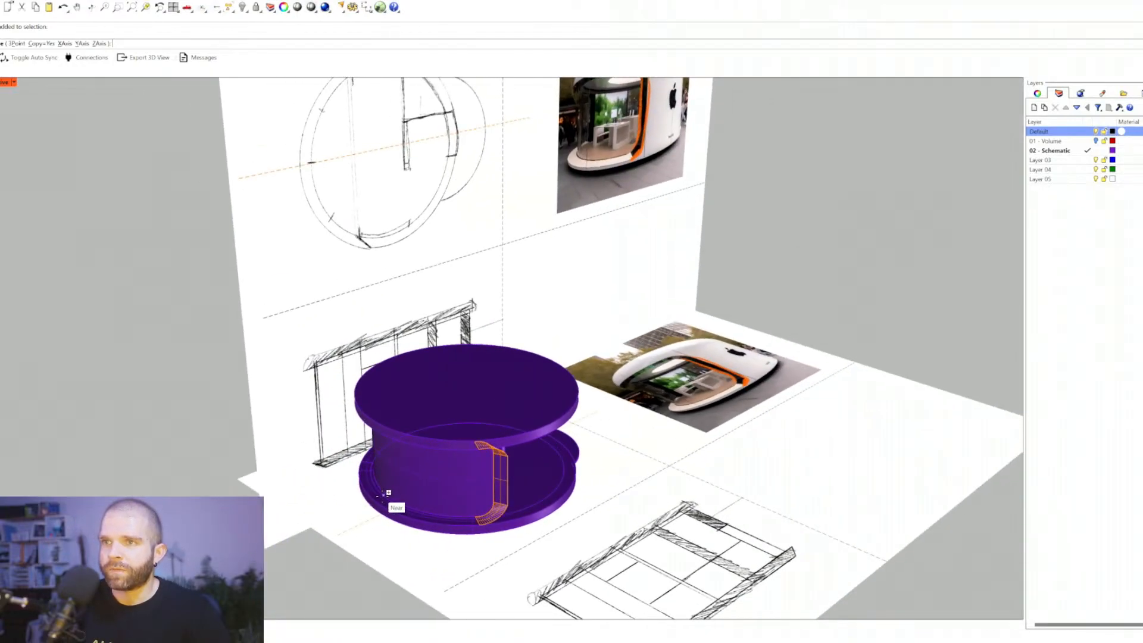
click(396, 502)
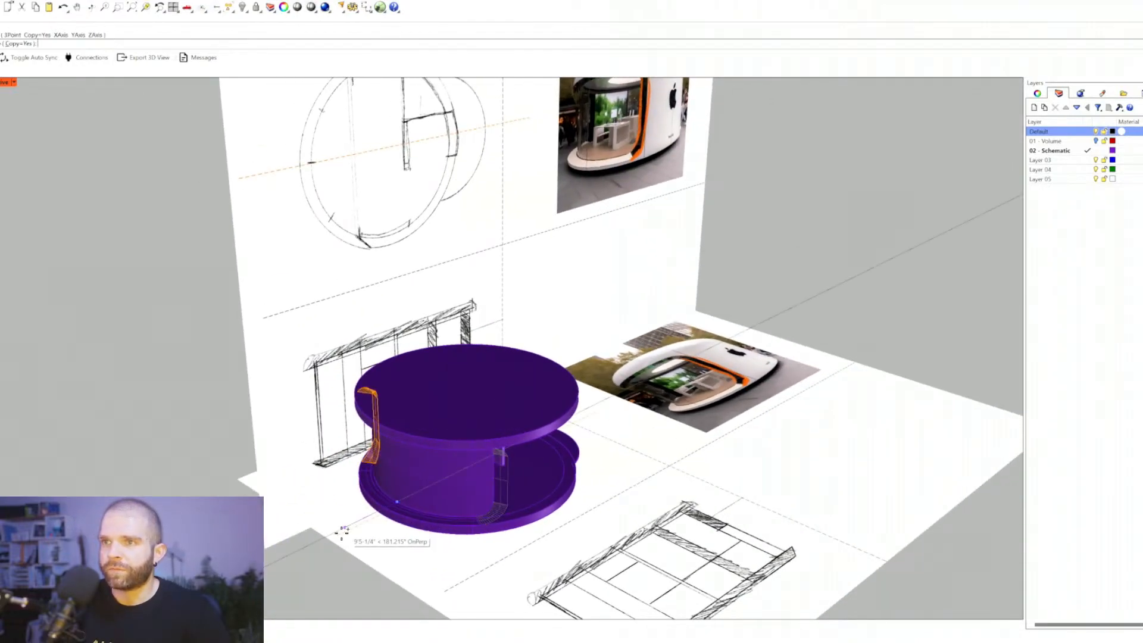
click(294, 580)
click(376, 528)
right_drag(426, 497, 562, 394)
scroll(632, 444, up, 3)
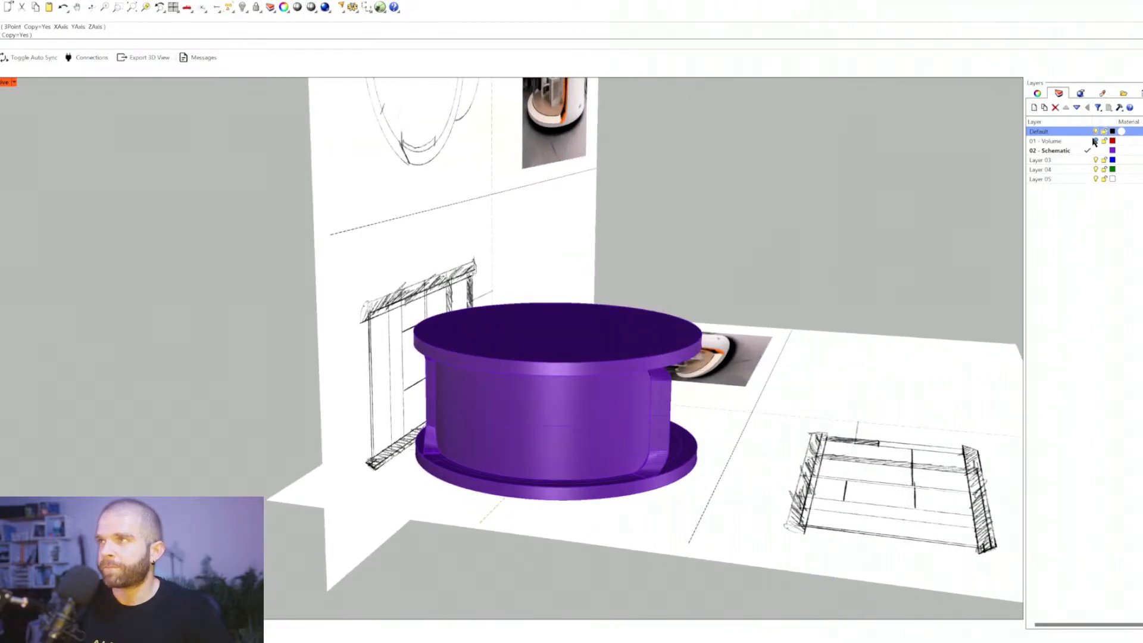
scroll(587, 434, up, 3)
ctrl+shift+click(576, 438)
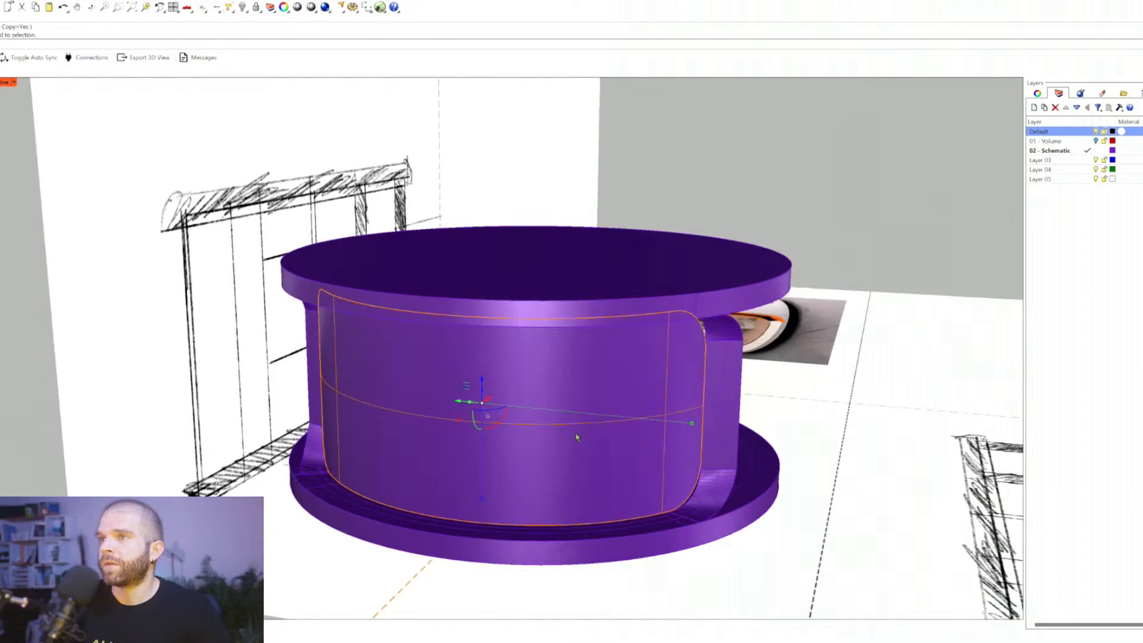
key(Delete)
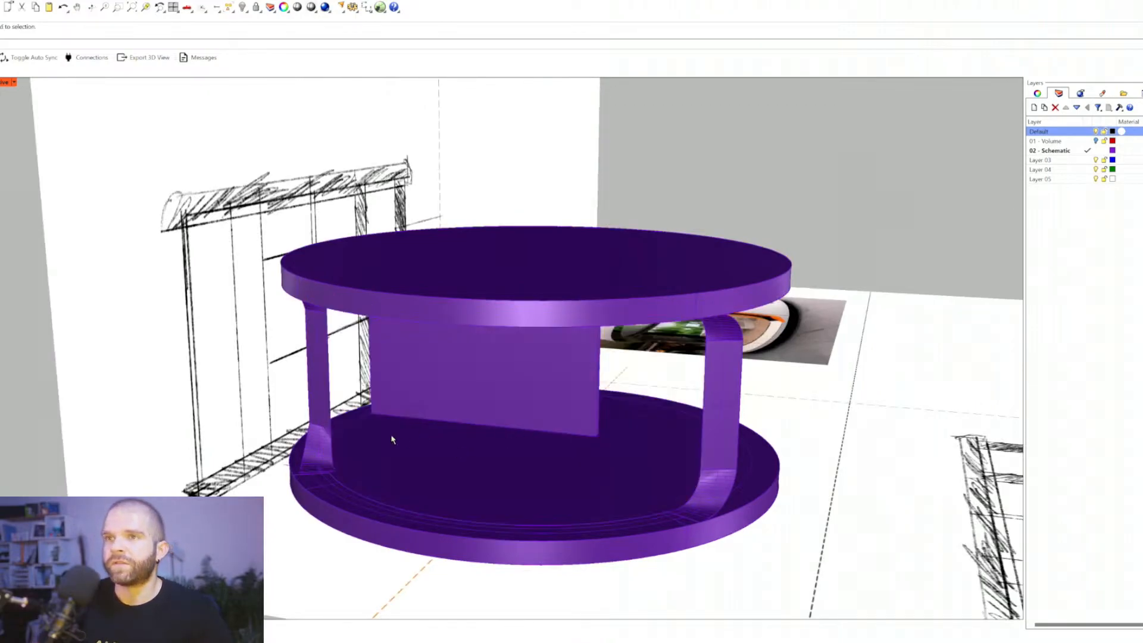
ctrl+shift+click(331, 416)
key(Escape)
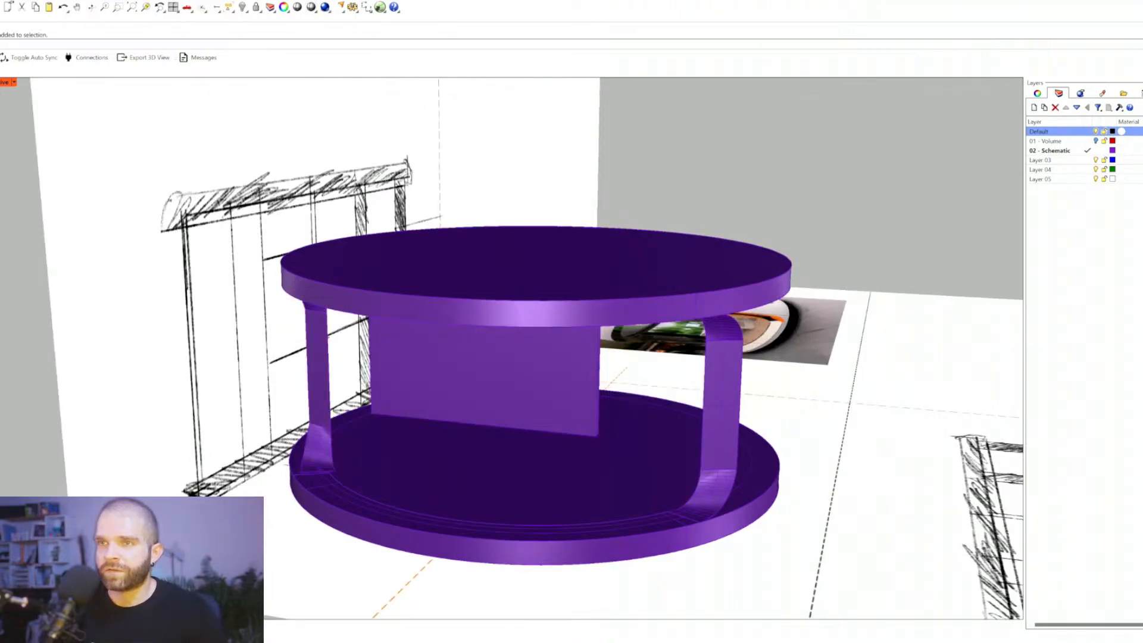
key(ctrl+z)
scroll(572, 488, up, 1)
key(Escape)
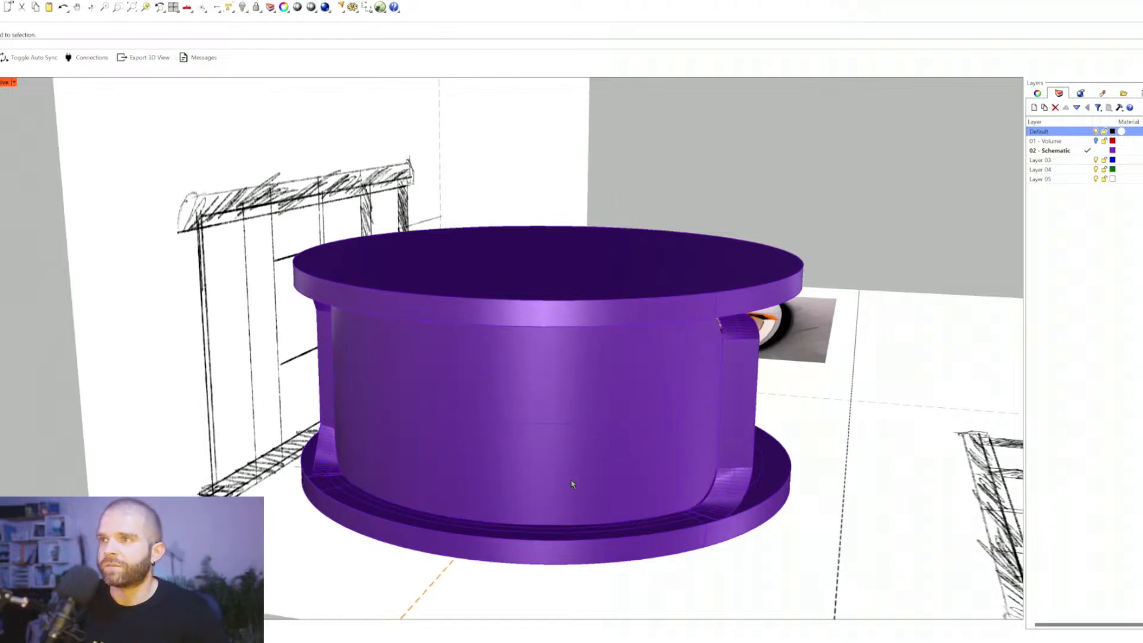
Step: Delete the curved wall panel with rounded corners that closes the front opening between the two side strips
ctrl+shift+click(523, 466)
mouse_move(523, 466)
right_down()
mouse_move(548, 464)
mouse_move(461, 463)
mouse_move(533, 464)
mouse_move(530, 438)
mouse_move(507, 445)
right_up()
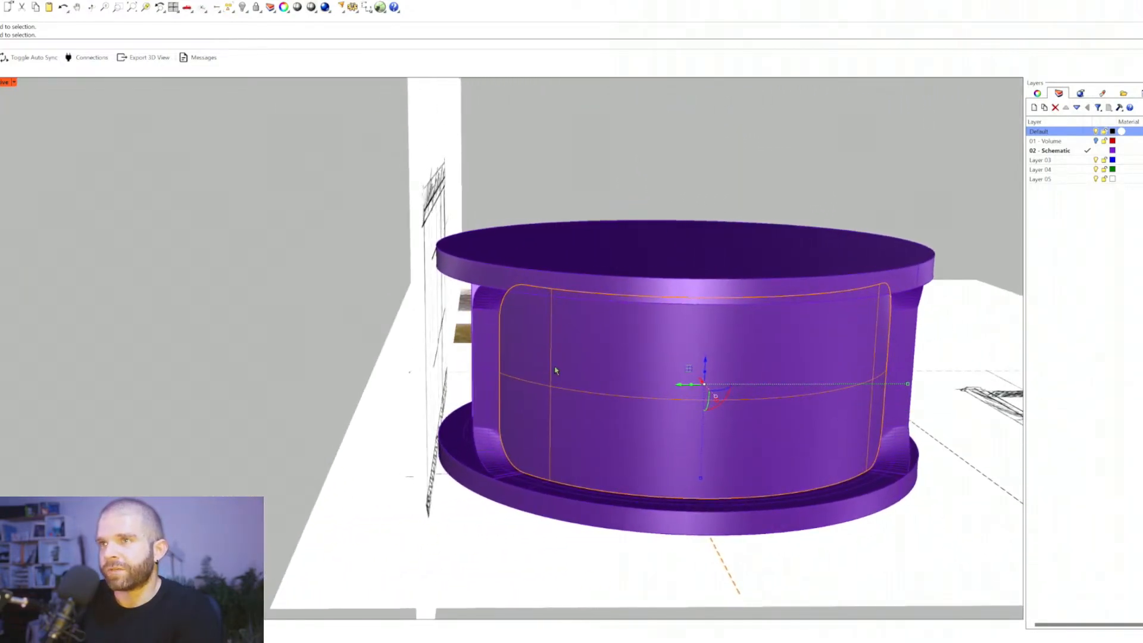
key(Delete)
right_drag(604, 425, 253, 412)
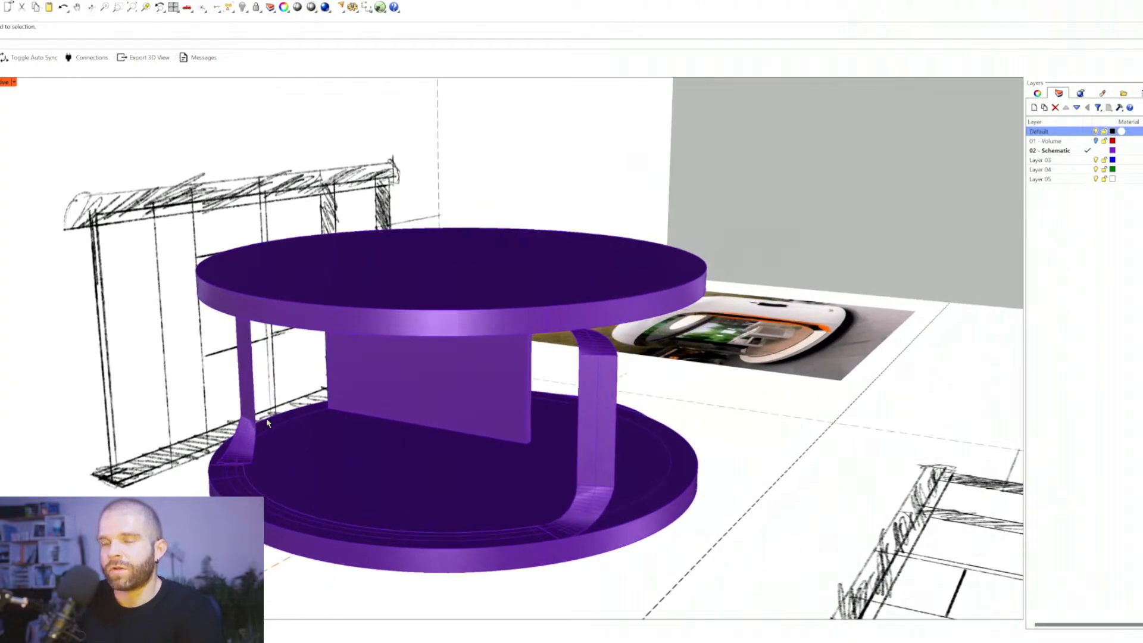
click(305, 519)
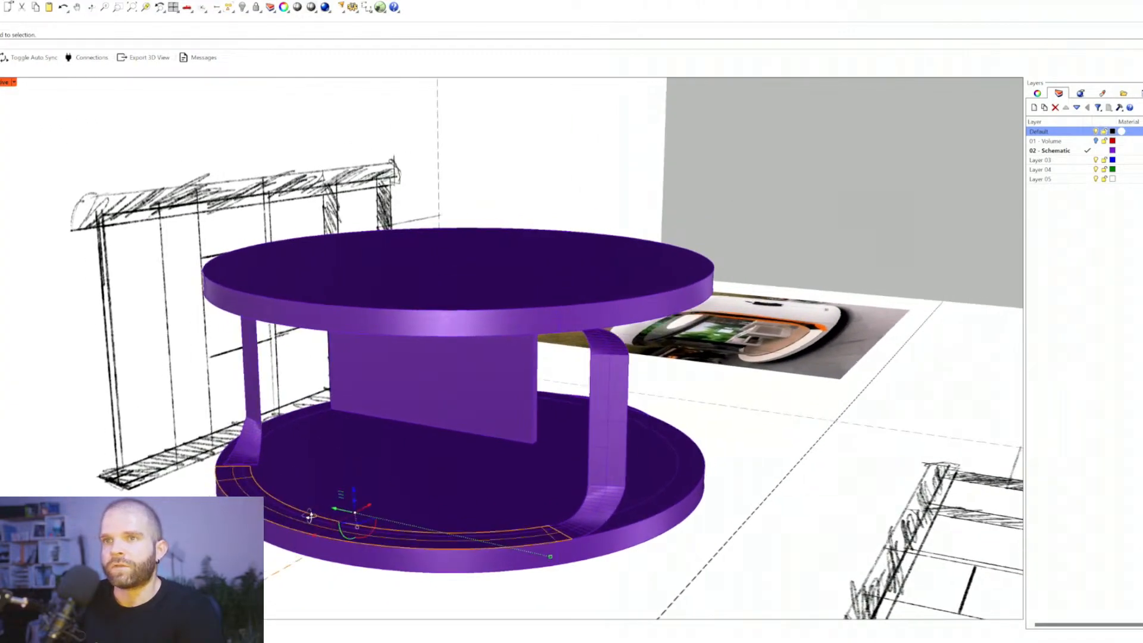
right_drag(306, 519, 351, 524)
click(353, 523)
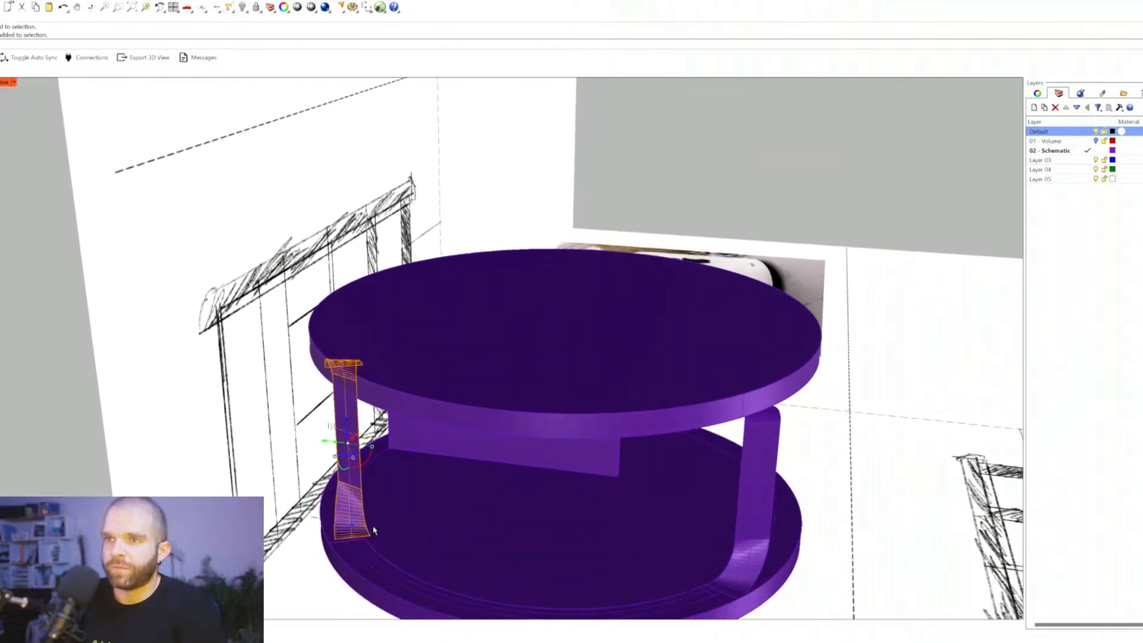
key(Delete)
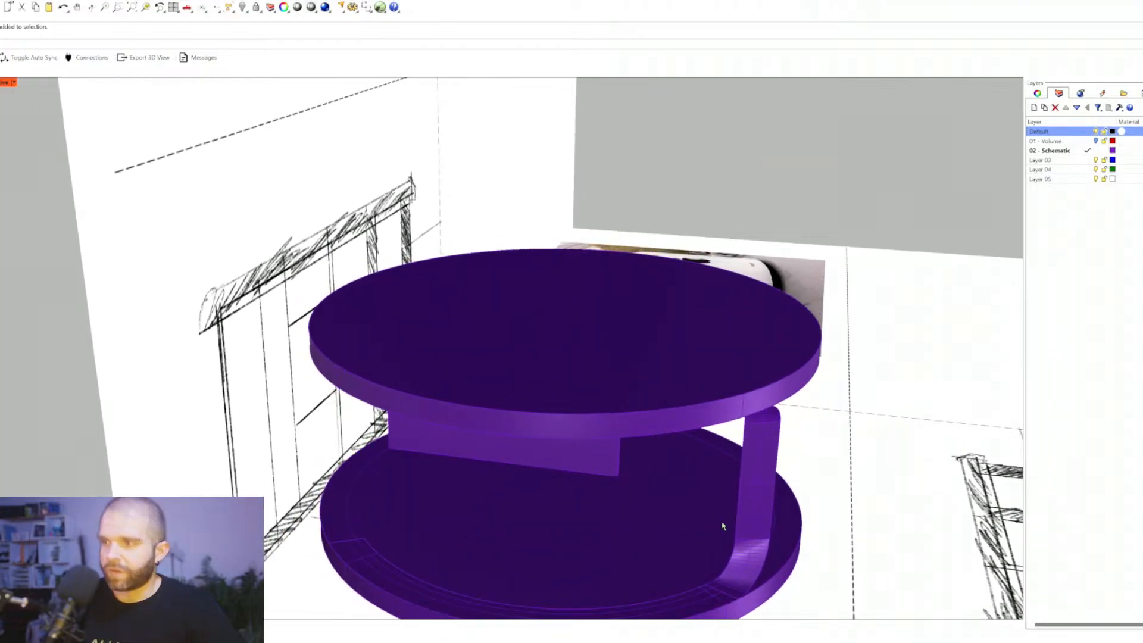
click(747, 523)
key(ctrl+z)
Step: Move the mirrored strip from its lower inner end point to the adjoining inner corner of the curved floor strip
click(356, 522)
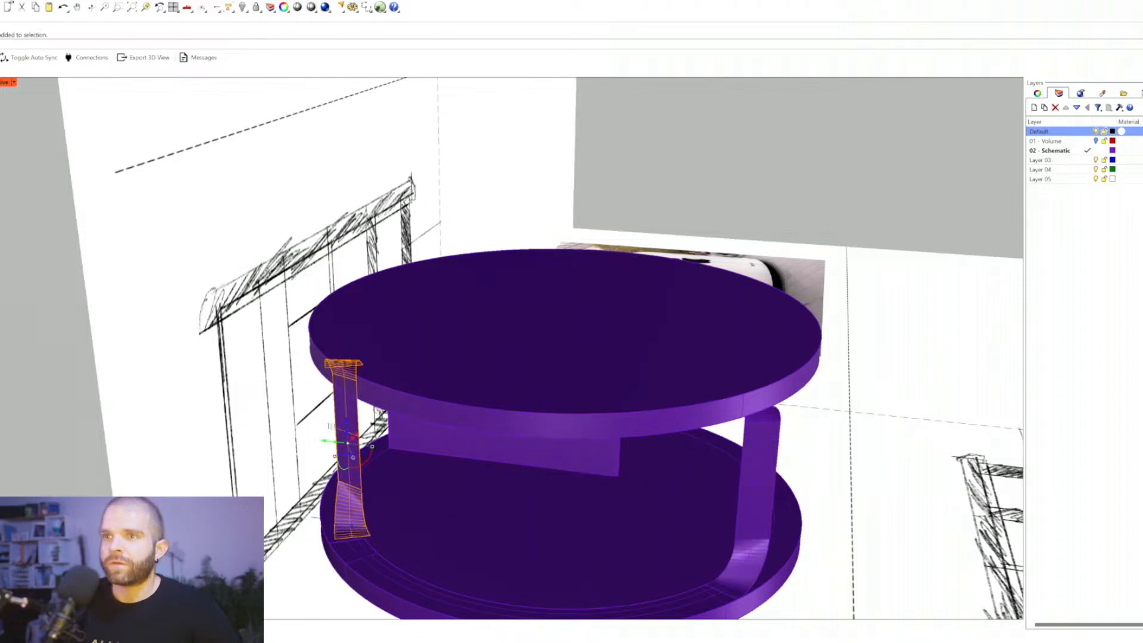
text(m)
key(Return)
click(369, 535)
click(364, 538)
click(361, 567)
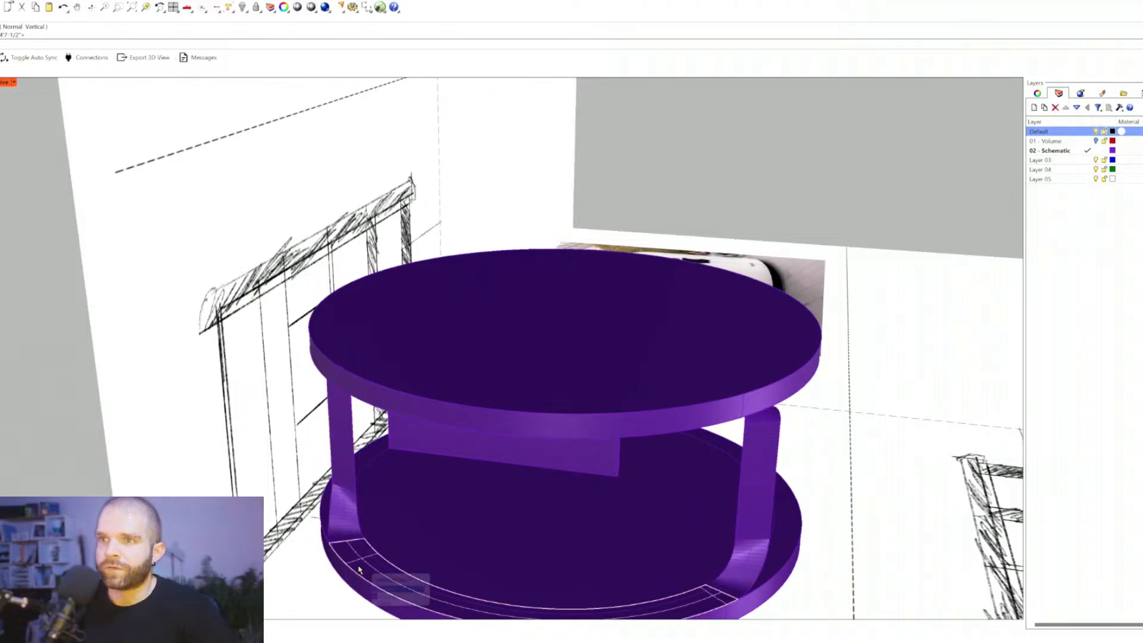
click(390, 593)
right_drag(368, 538, 405, 523)
key(Escape)
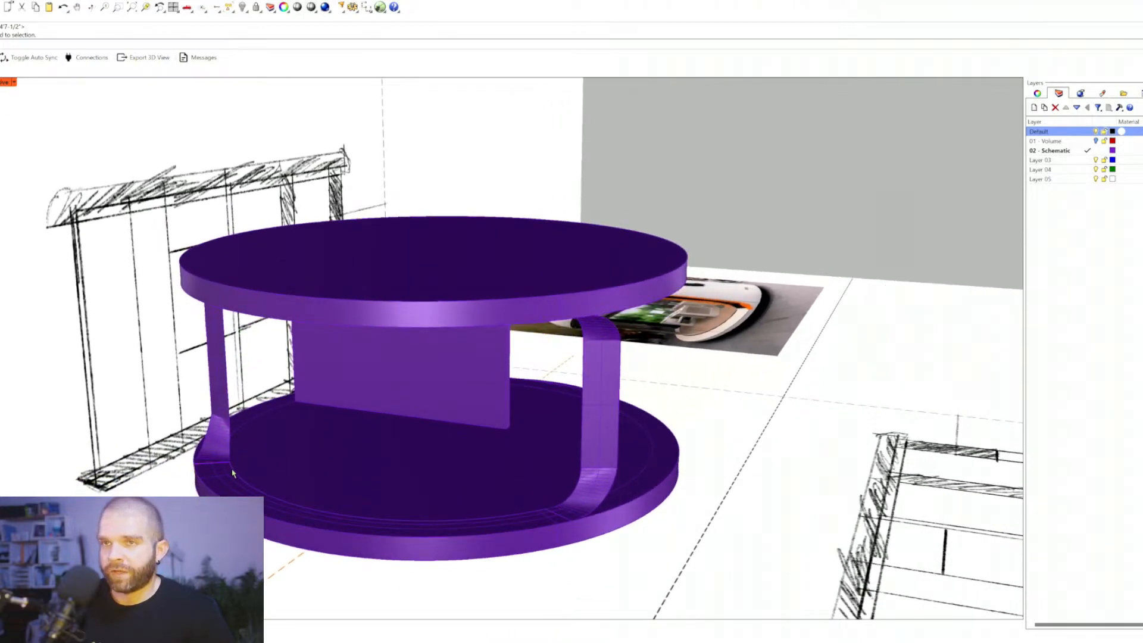
Step: Duplicate the borders of both lower rounded corner faces and the floor strip between them, and explode them into segments
click(241, 474)
key(Escape)
right_drag(229, 458, 331, 457)
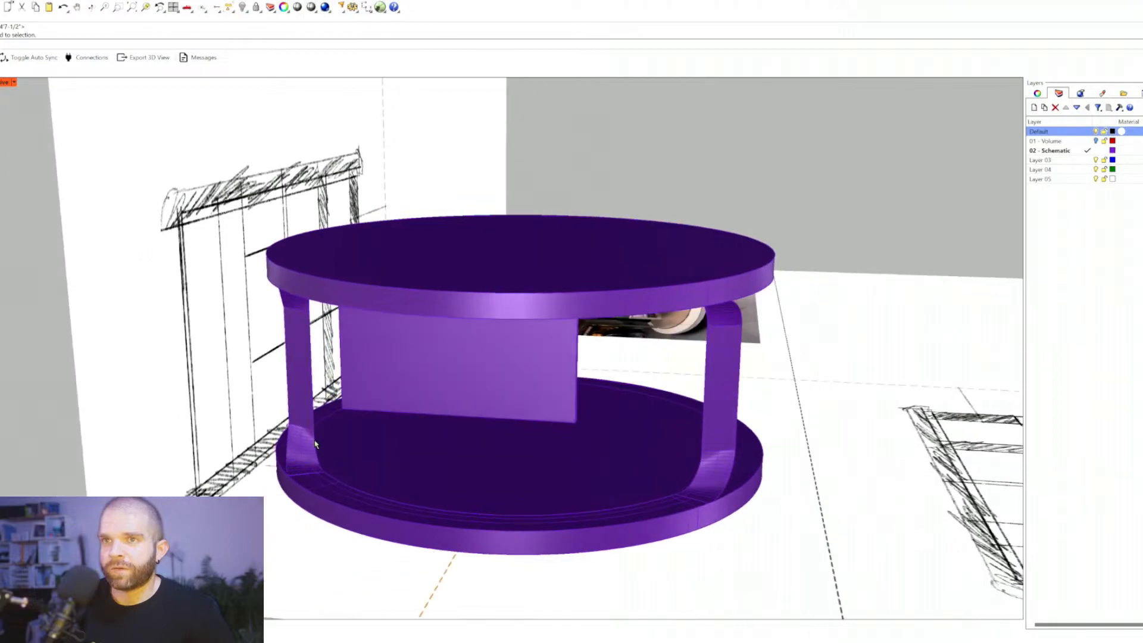
right_drag(415, 477, 397, 484)
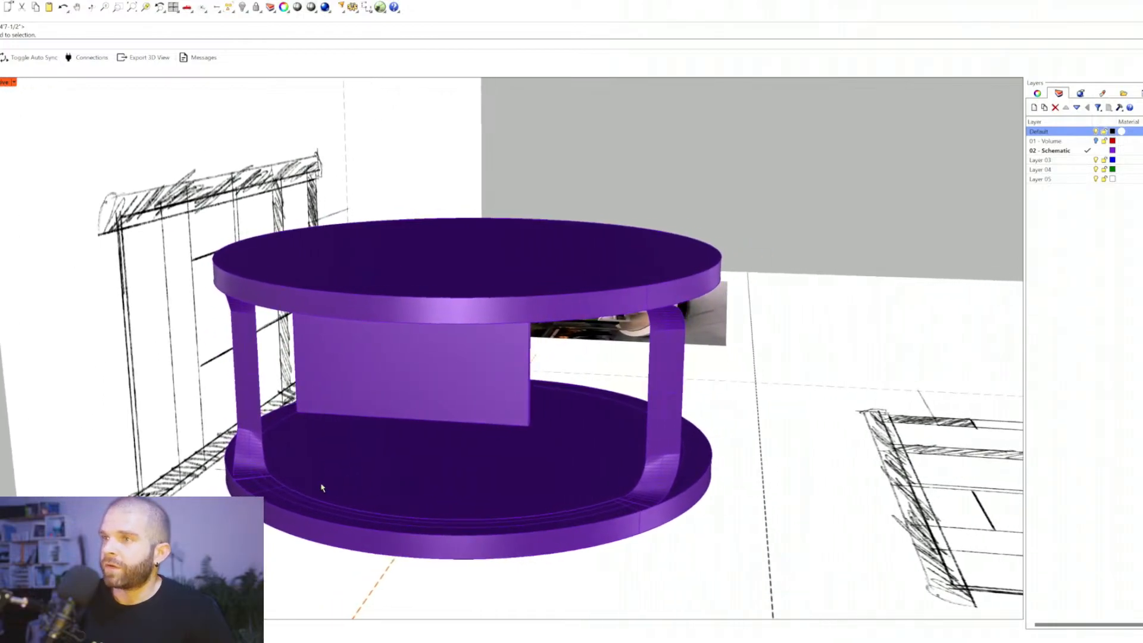
click(267, 455)
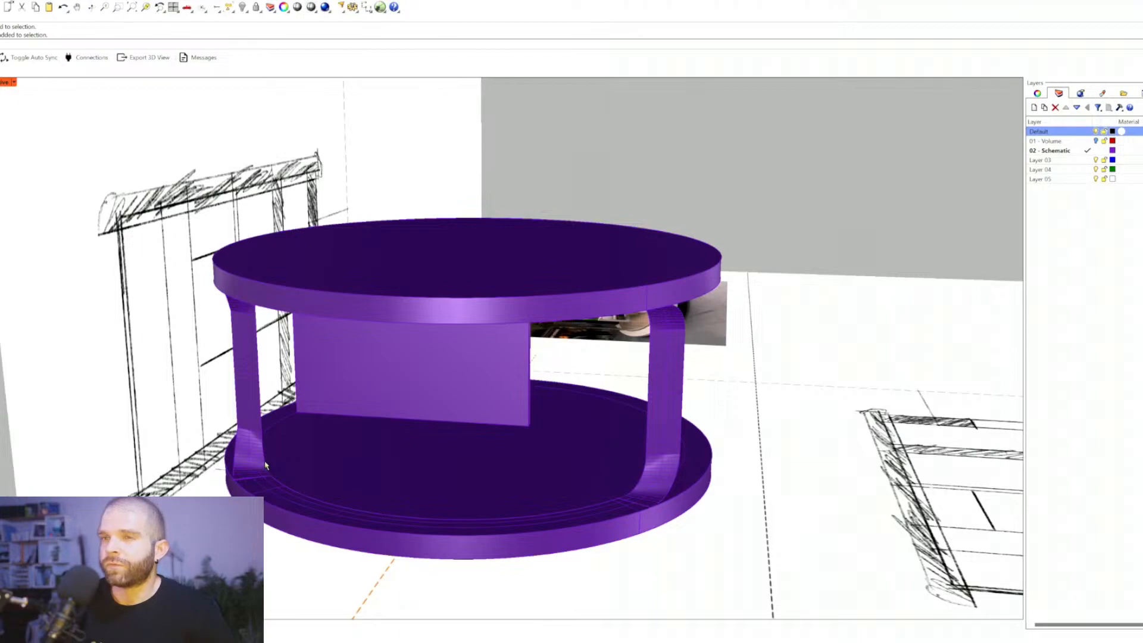
text(dup)
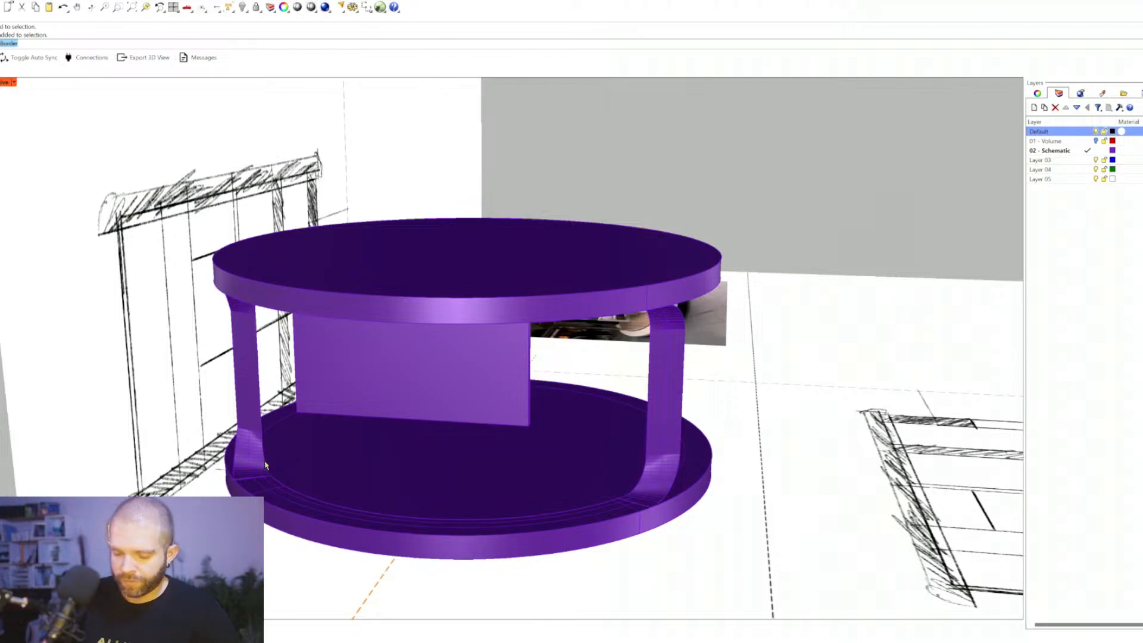
key(Return)
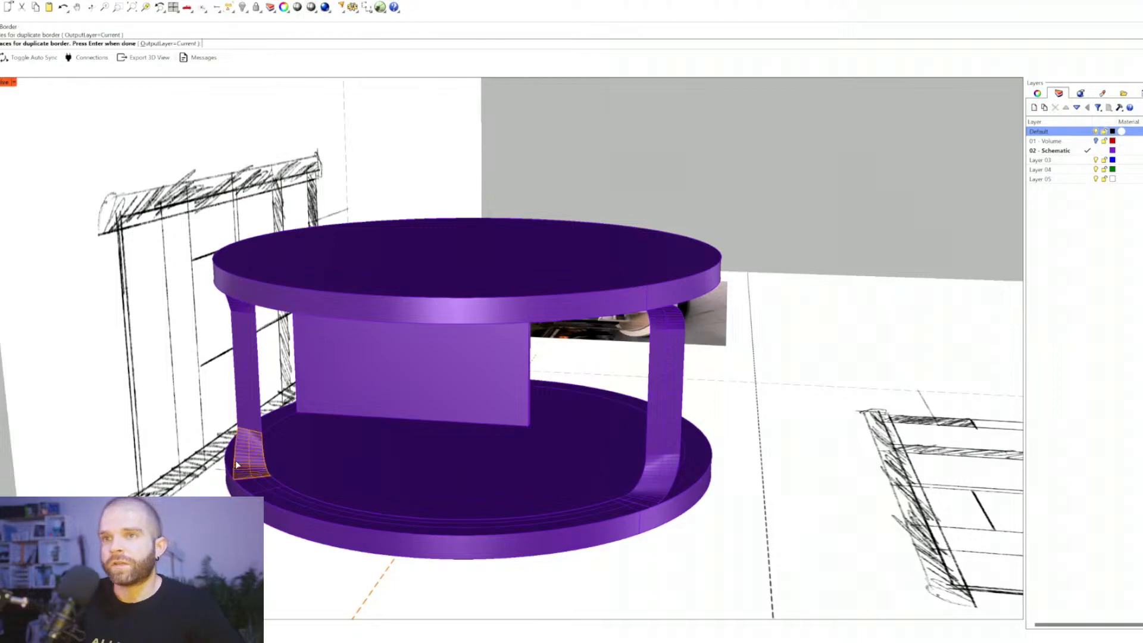
click(645, 495)
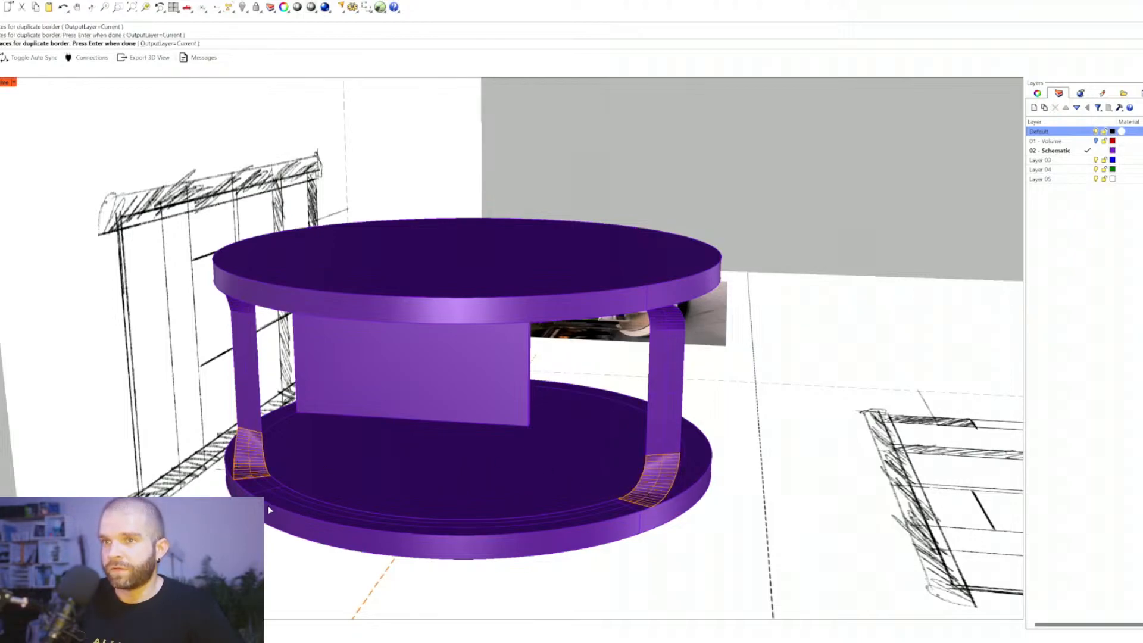
key(Return)
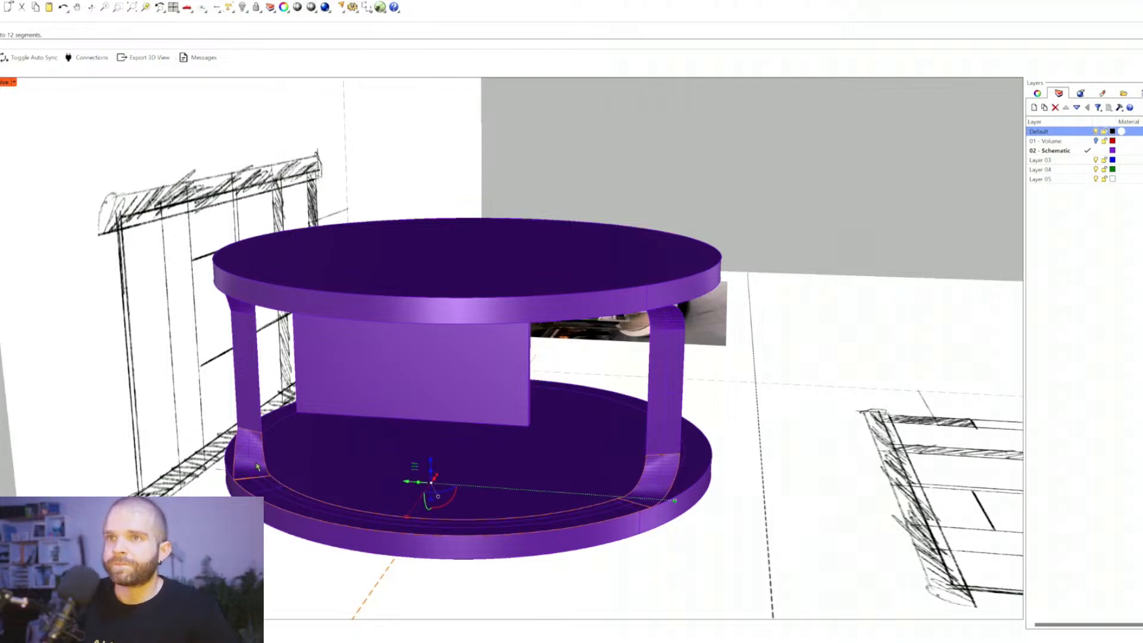
Step: Extrude the inner arcs of both lower corners and the inner floor-strip curve straight up as a surface
click(266, 464)
click(287, 487)
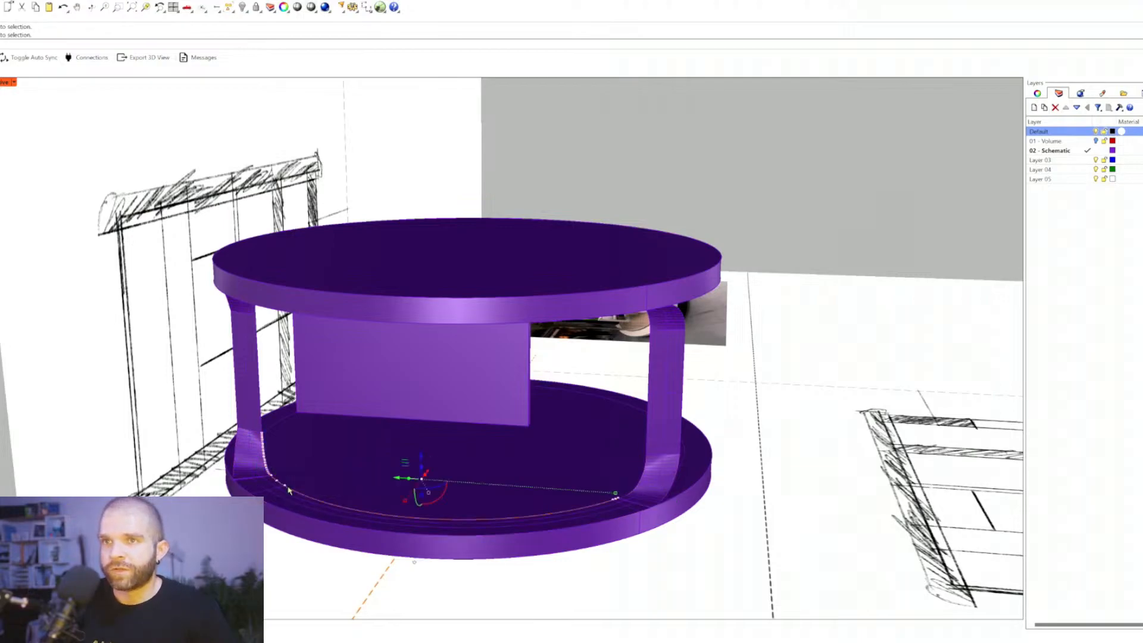
shift+click(645, 481)
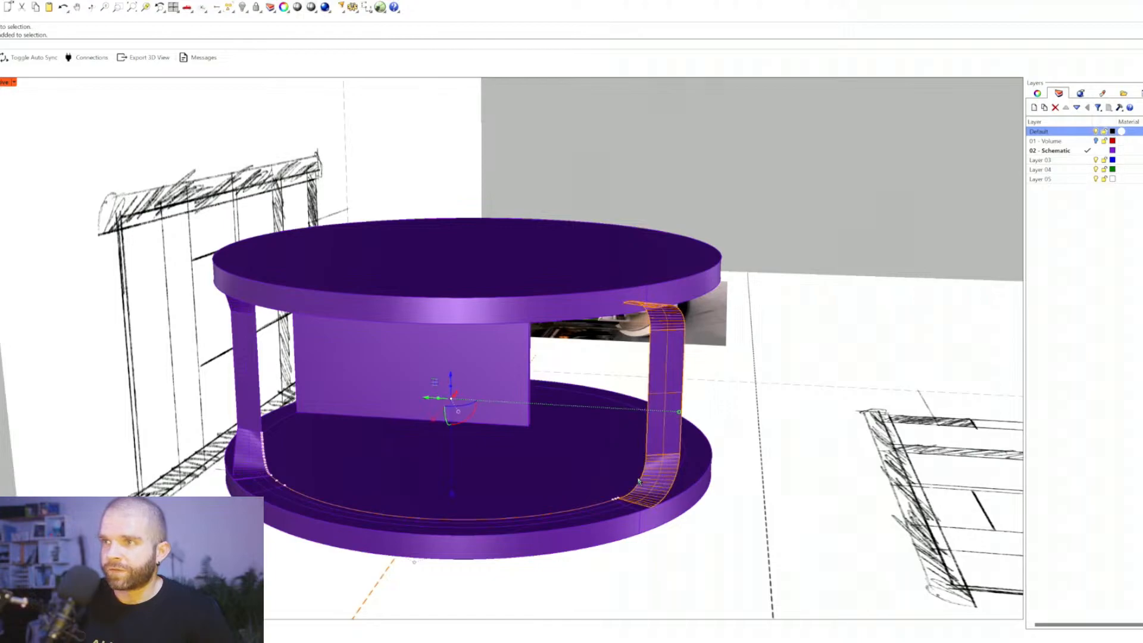
click(638, 480)
click(663, 503)
click(604, 504)
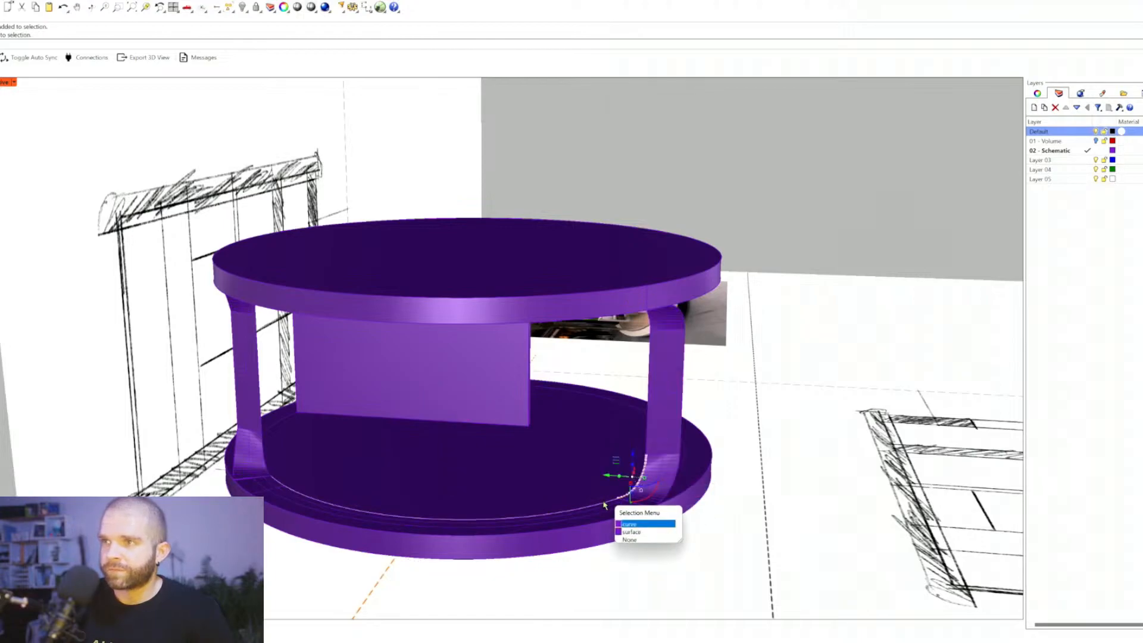
click(631, 525)
click(266, 455)
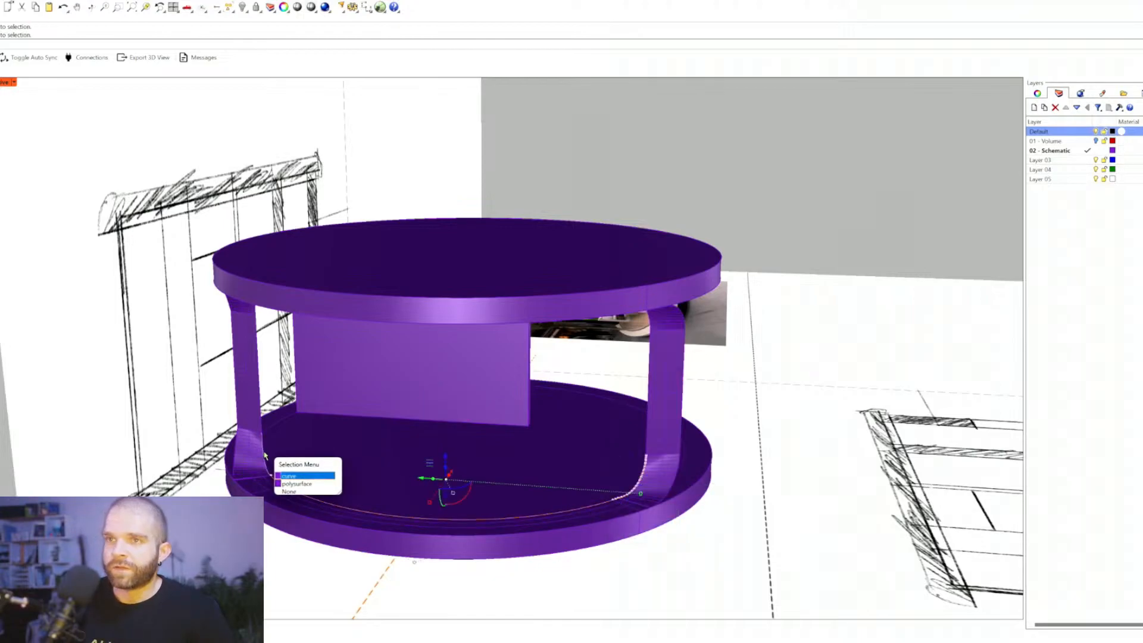
click(287, 476)
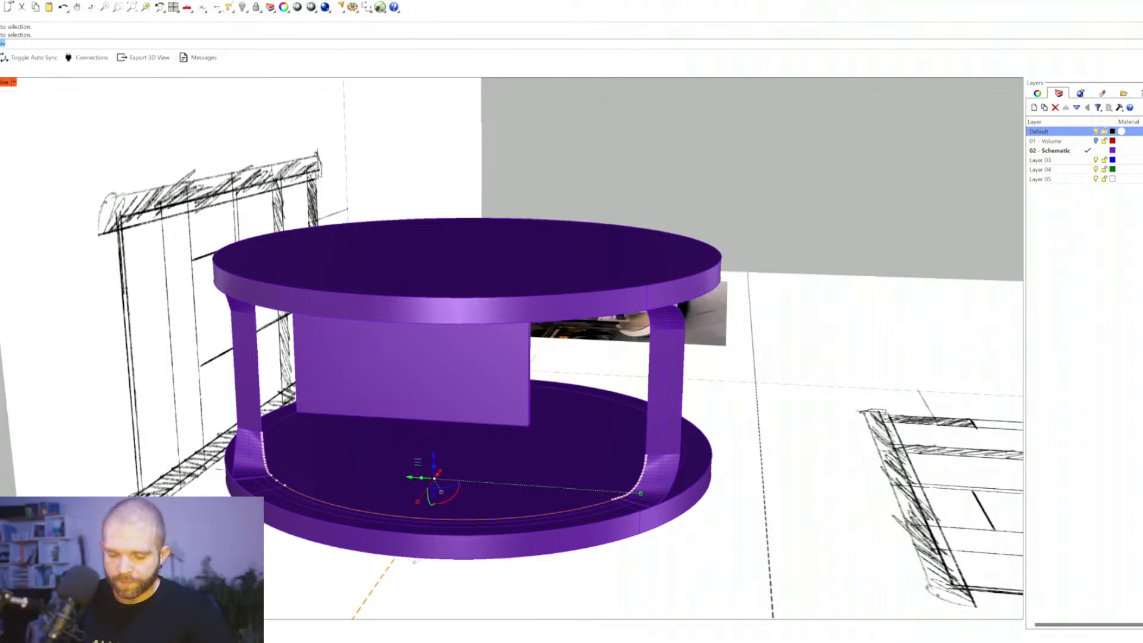
key(Return)
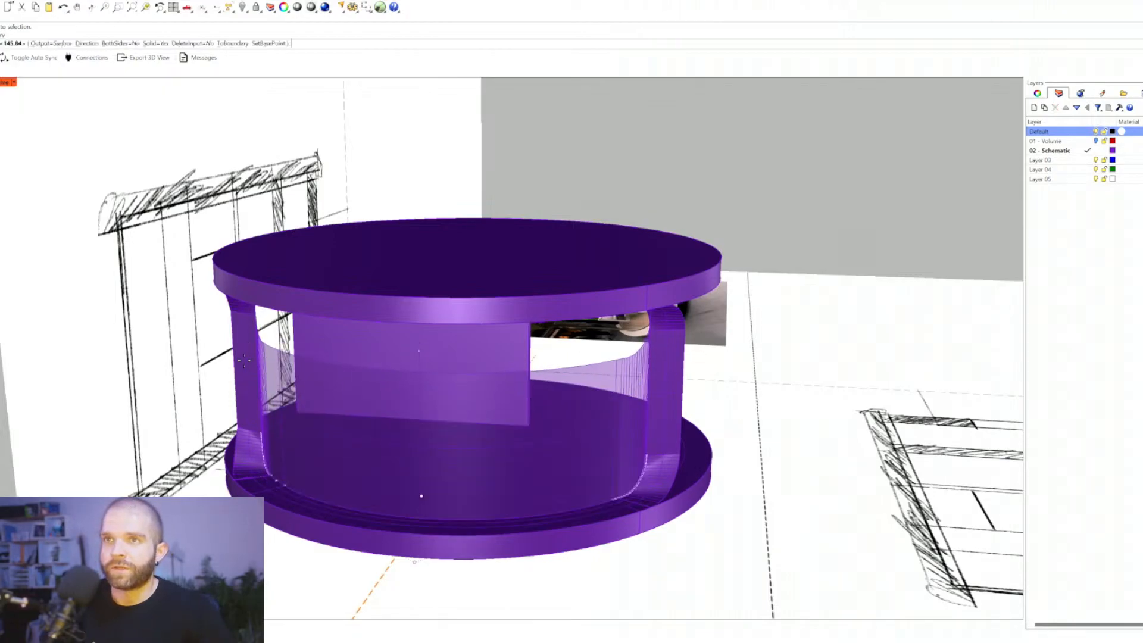
click(245, 362)
right_drag(393, 428, 425, 429)
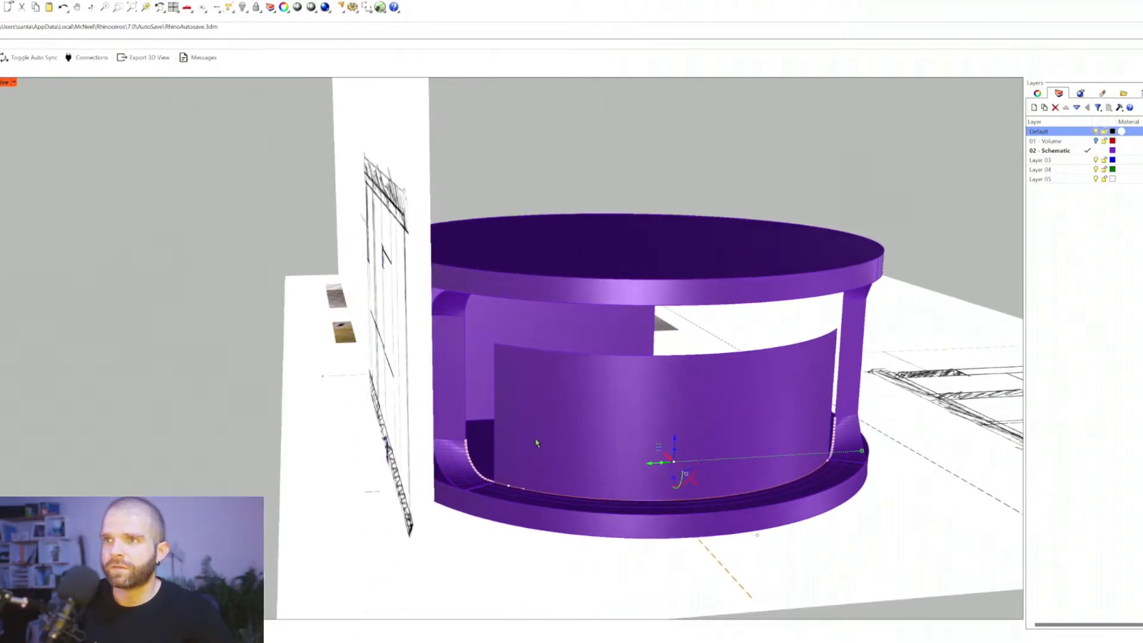
Step: Undo the upward extrusion and join both lower corner arcs with the inner floor-strip curve into one curve
key(ctrl+z)
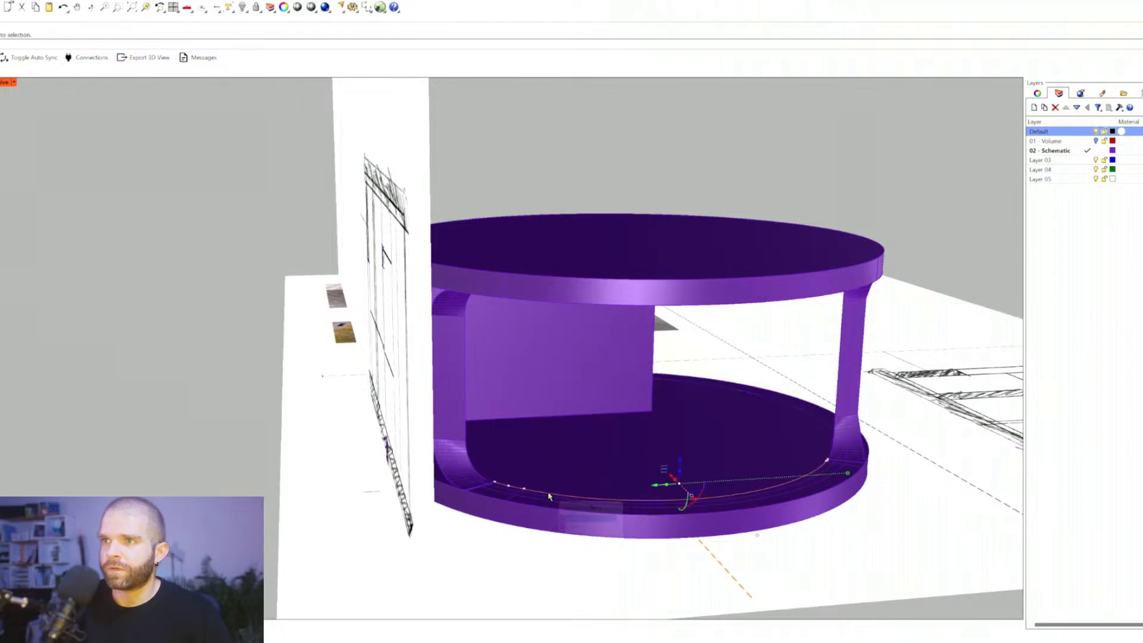
click(483, 478)
click(512, 501)
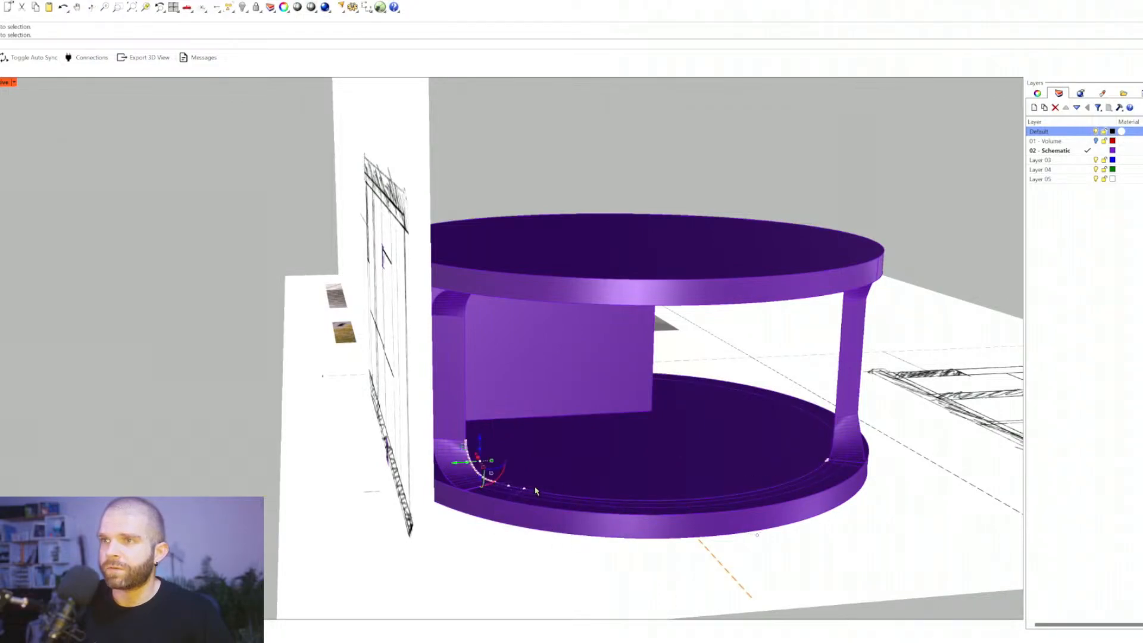
shift+click(537, 492)
click(580, 514)
right_drag(722, 476, 693, 481)
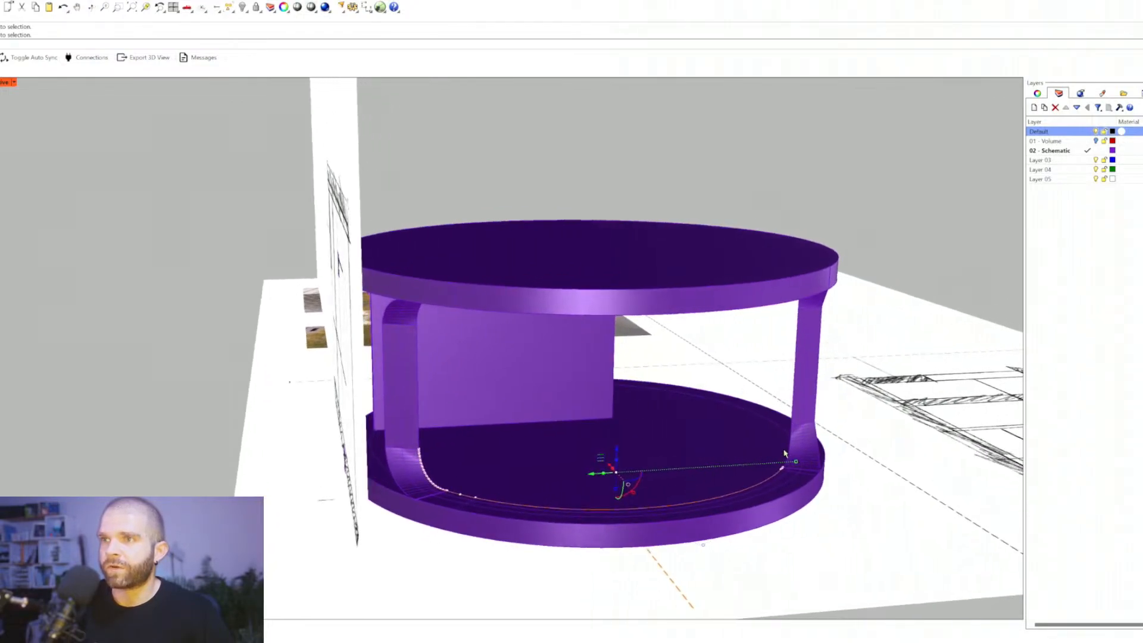
shift+click(792, 446)
click(819, 465)
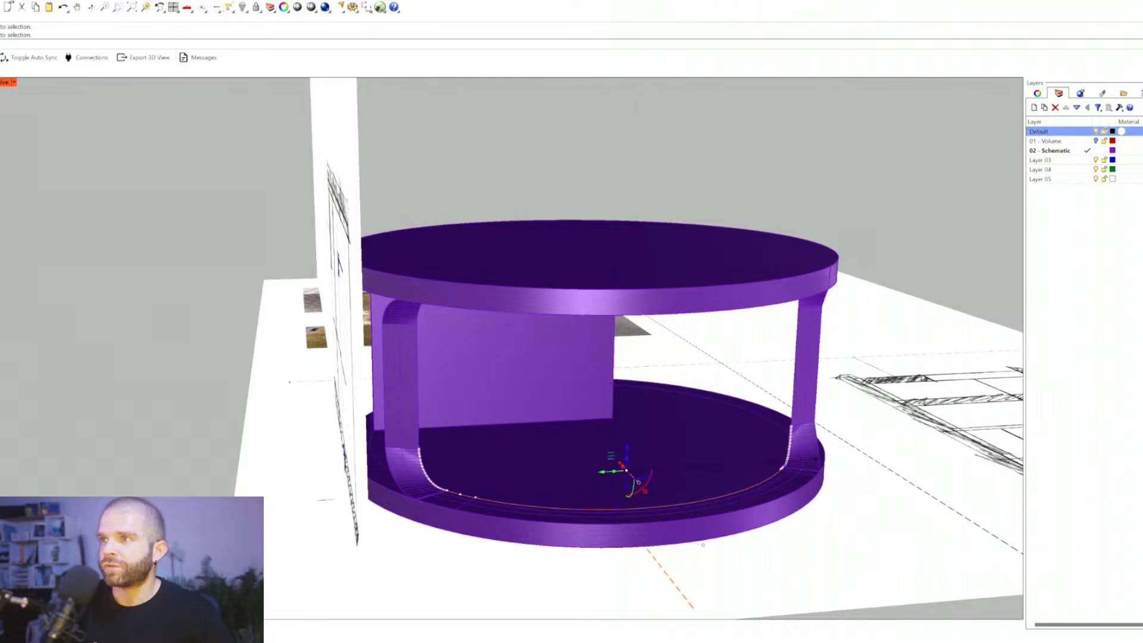
key(ctrl+j)
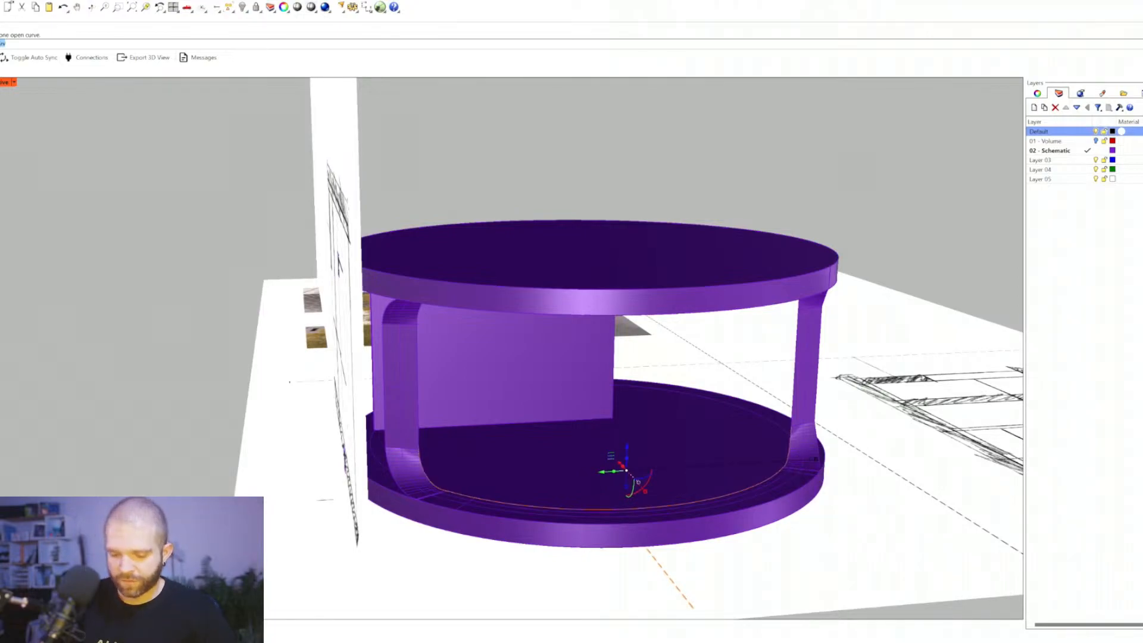
Step: Try to extrude the joined curve straight up as a surface to just below the roof slab
key(Return)
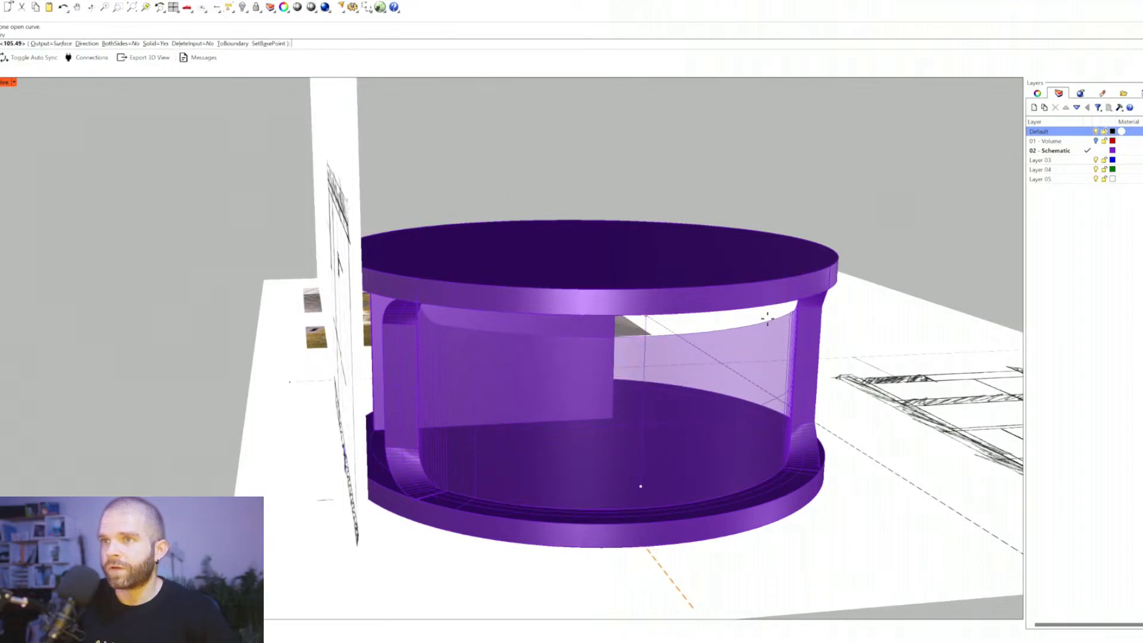
click(754, 298)
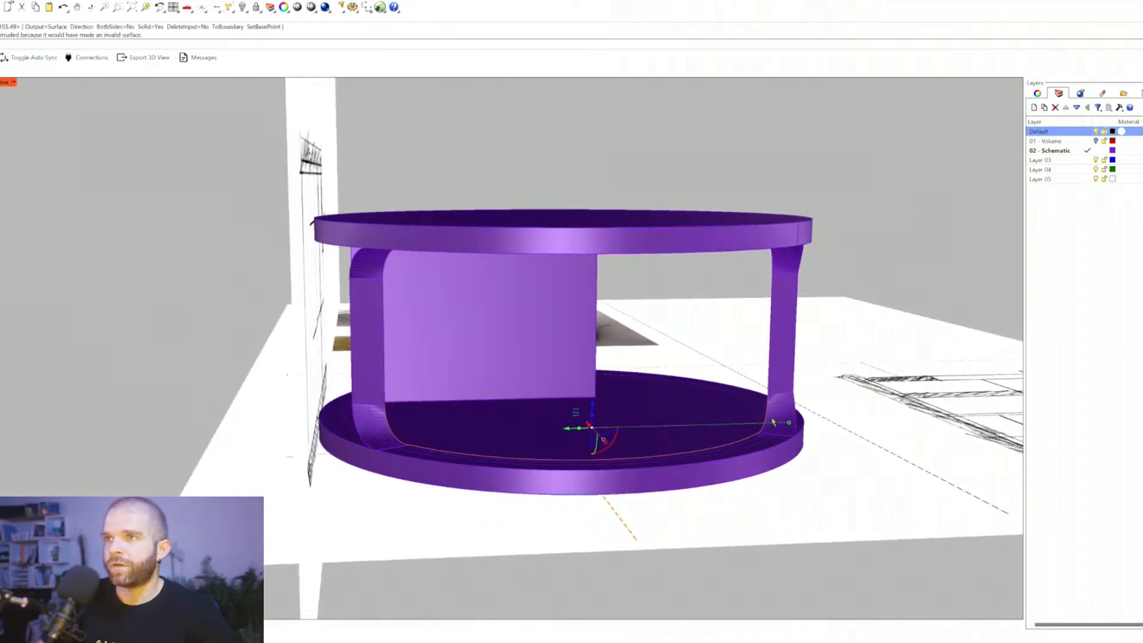
key(Return)
click(905, 234)
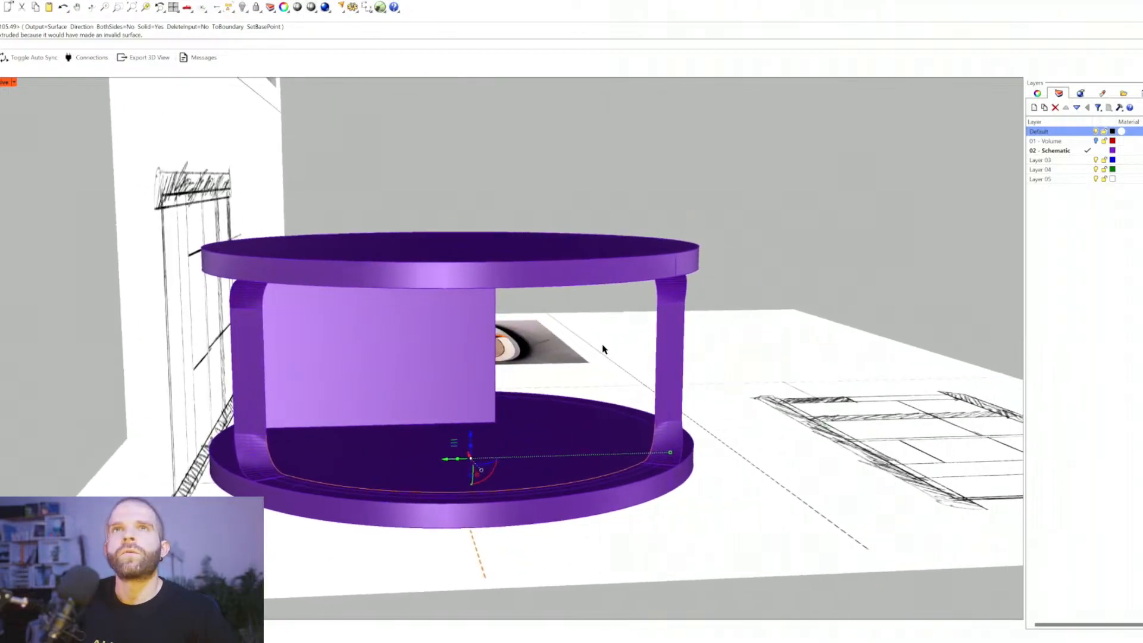
scroll(534, 379, up, 3)
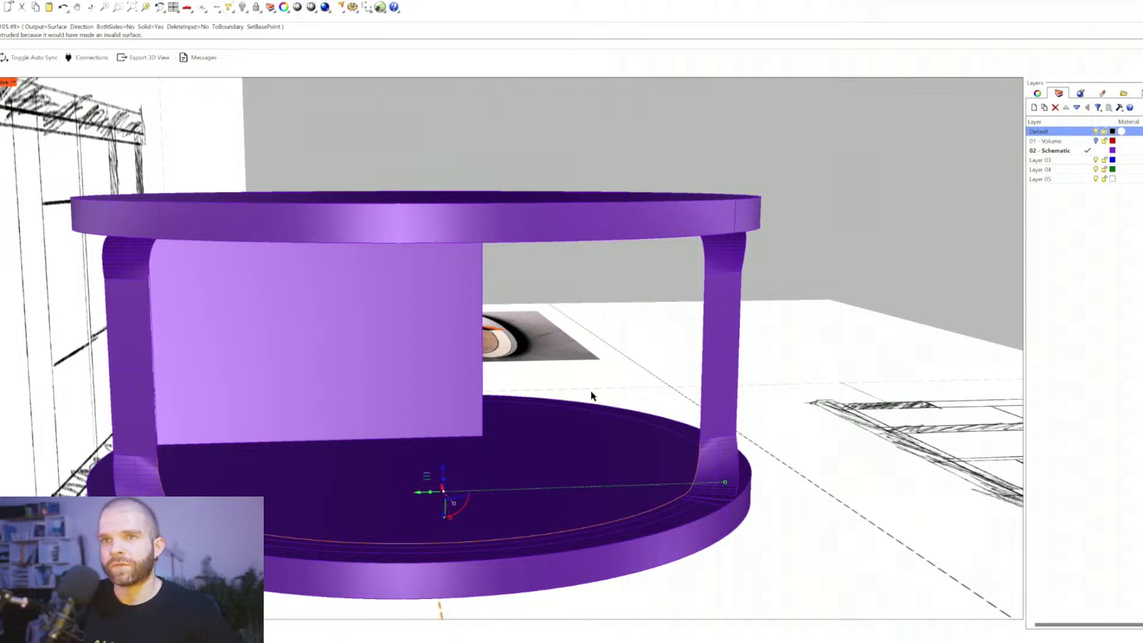
Step: Rebuild the joined curve with a point count of 50 and degree 3, deleting the input
text(reb)
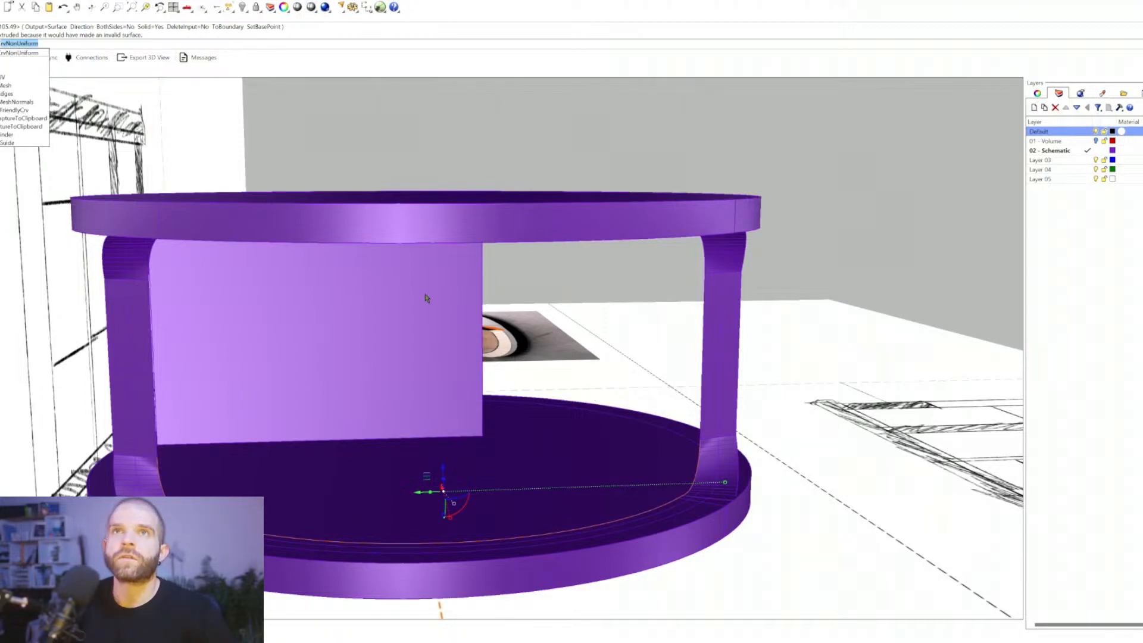
key(BackSpace)
key(BackSpace)
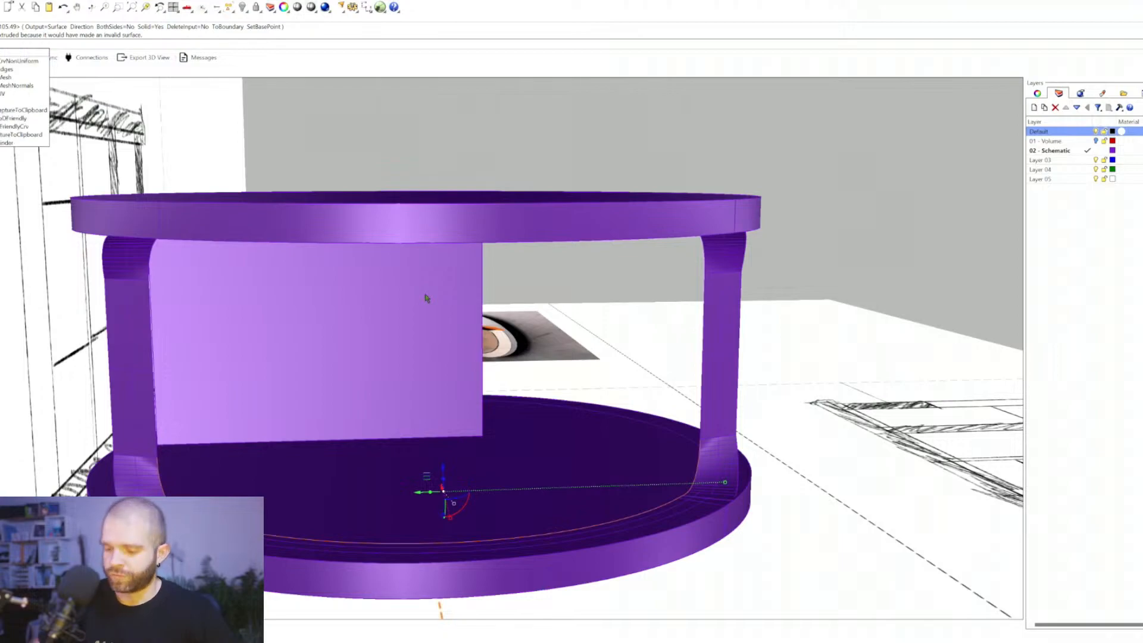
key(Return)
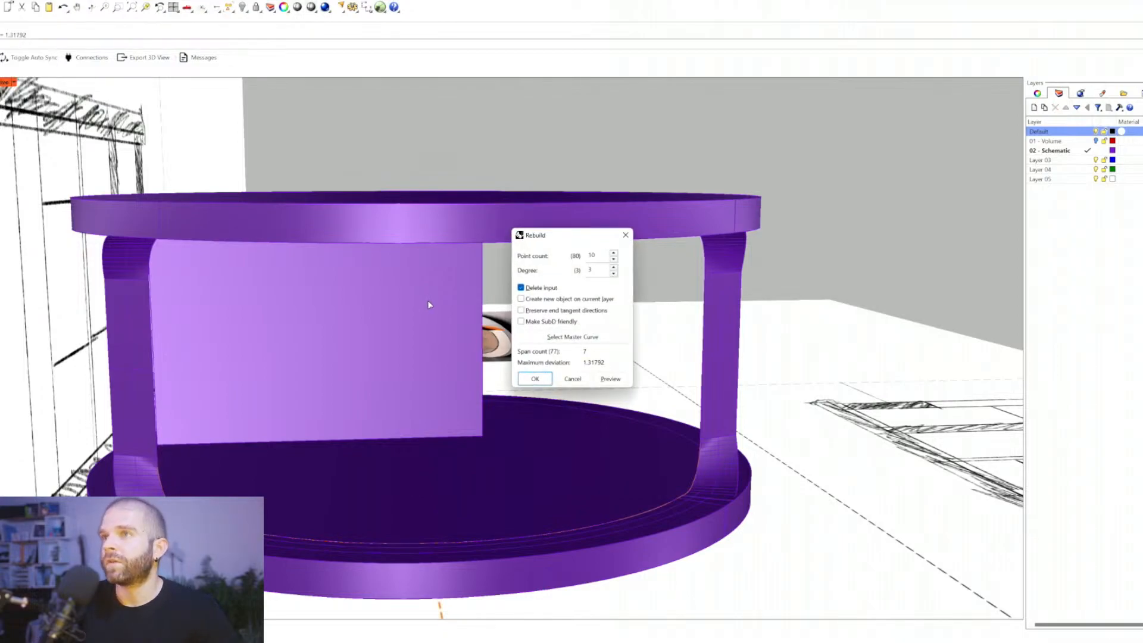
double_click(593, 255)
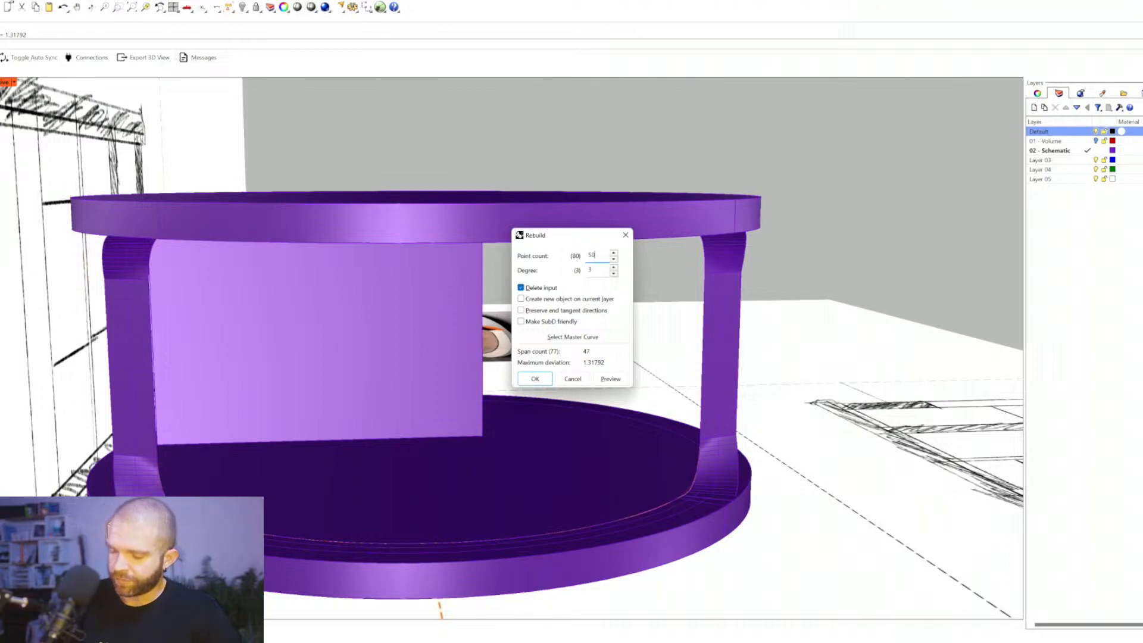
key(Return)
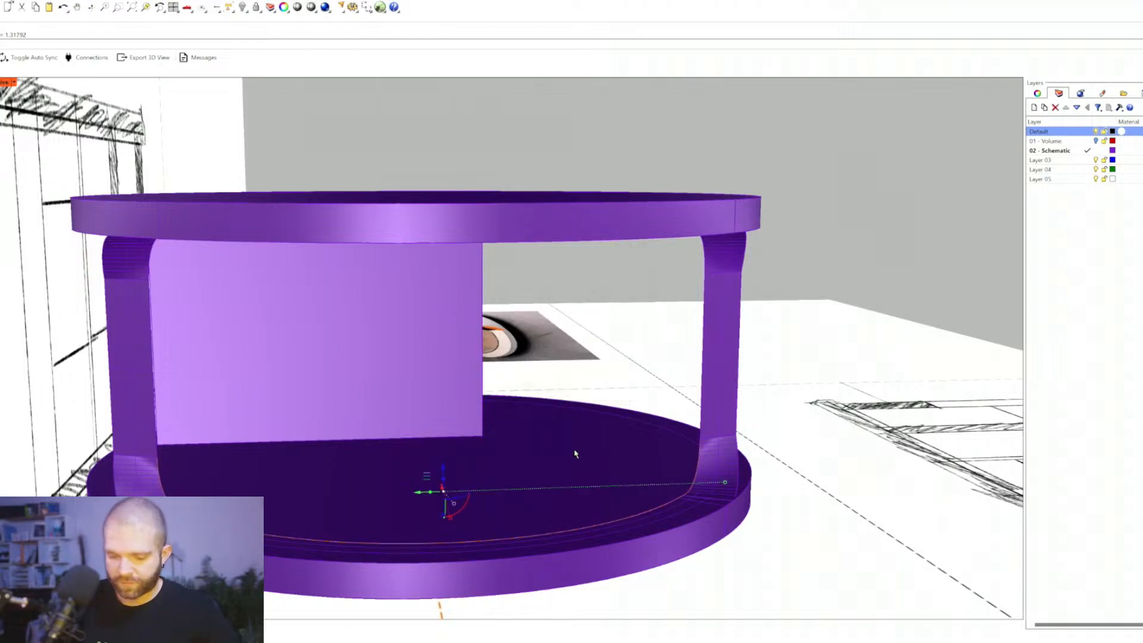
Step: Try to extrude the rebuilt curve straight up past the roof slab, first as a surface and again with SubD output
key(Return)
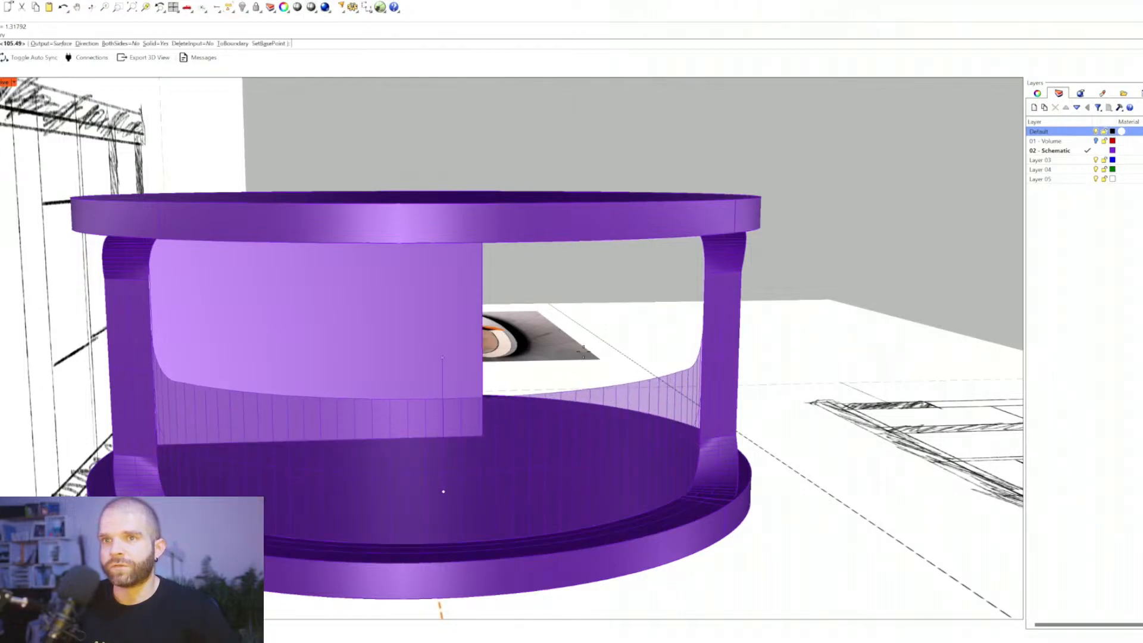
click(848, 229)
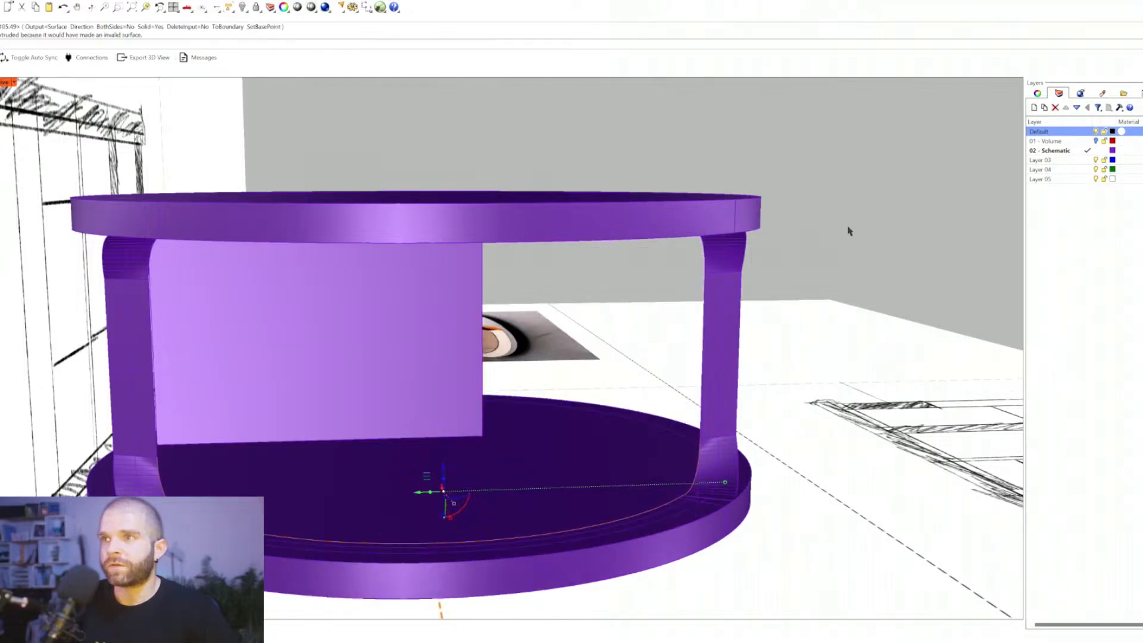
key(Return)
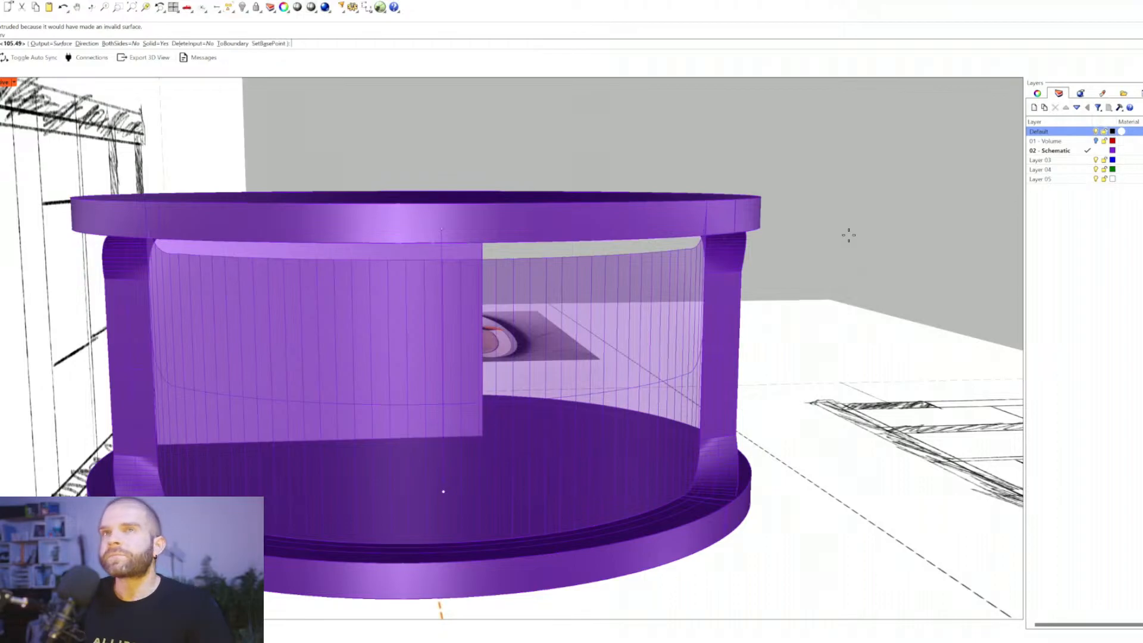
text(o)
key(Return)
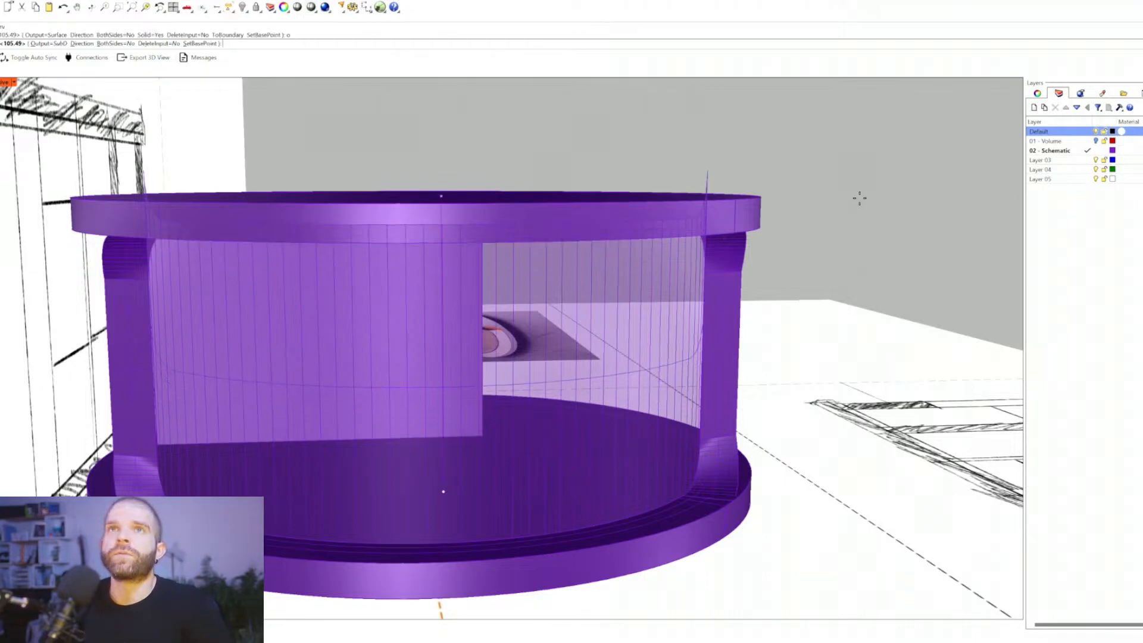
key(Escape)
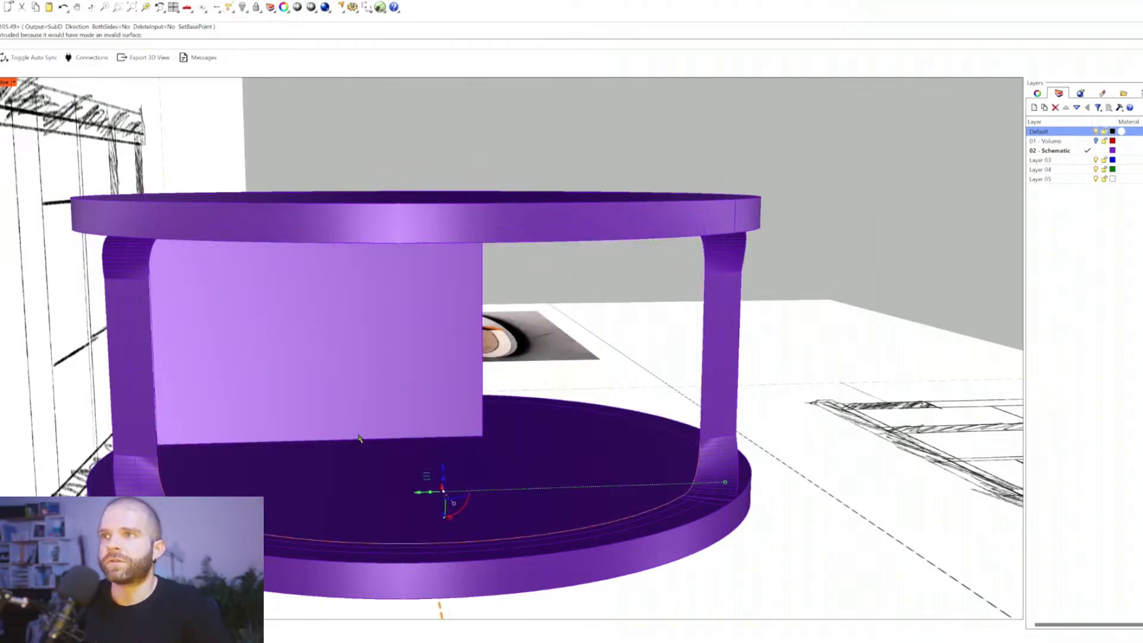
key(Escape)
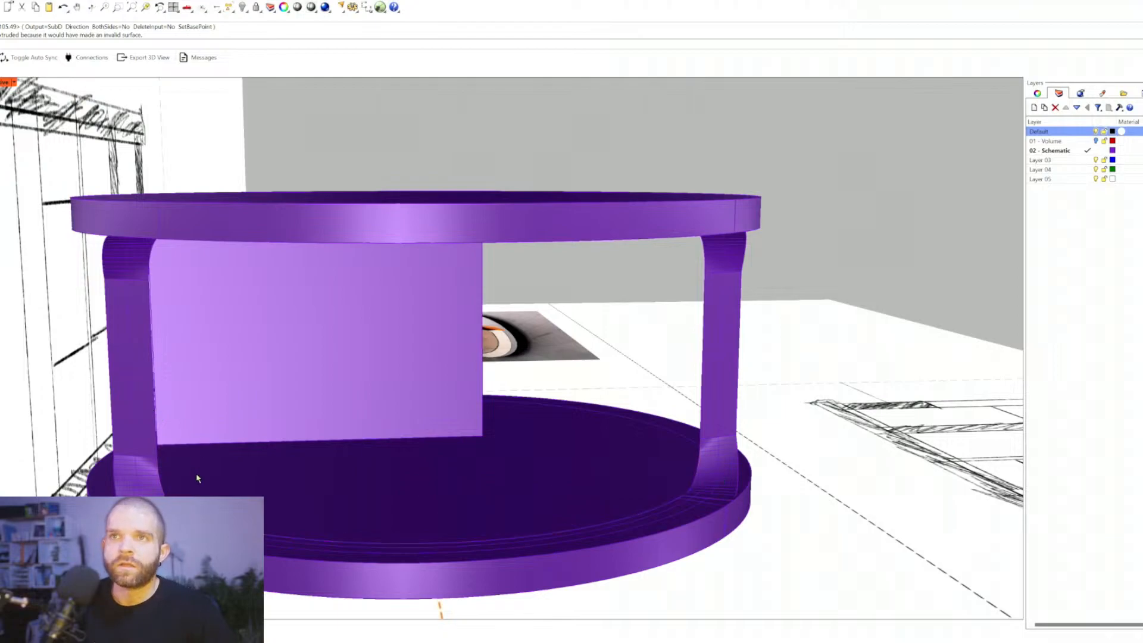
Step: Copy the rebuilt curve to the clipboard and project it to the construction plane without deleting the input
click(194, 517)
click(266, 544)
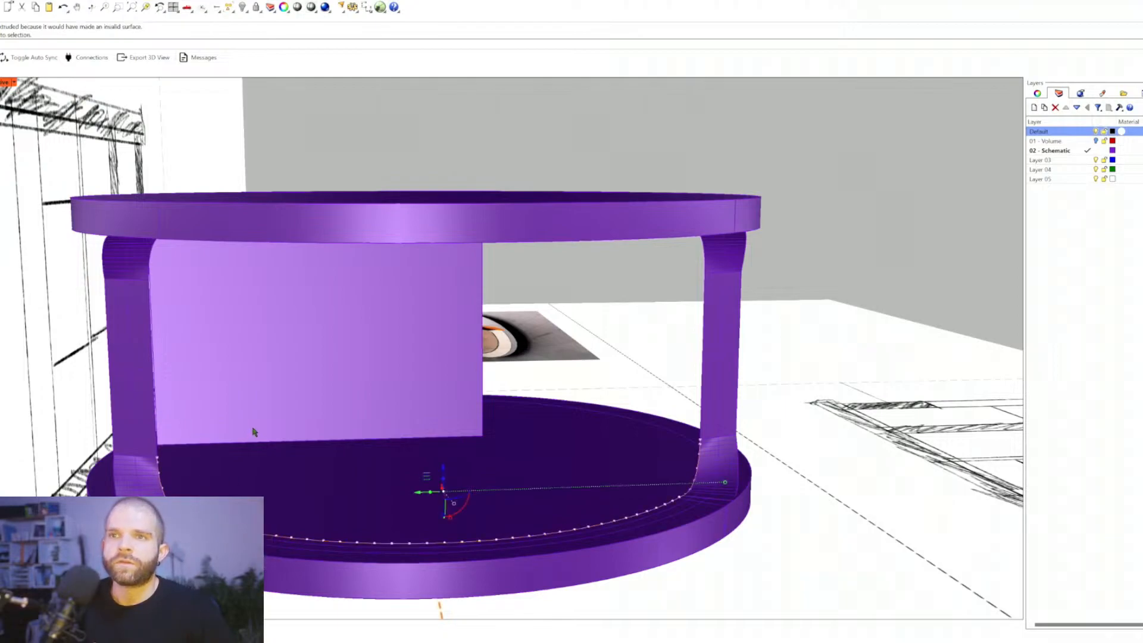
key(ctrl+c)
scroll(215, 293, down, 3)
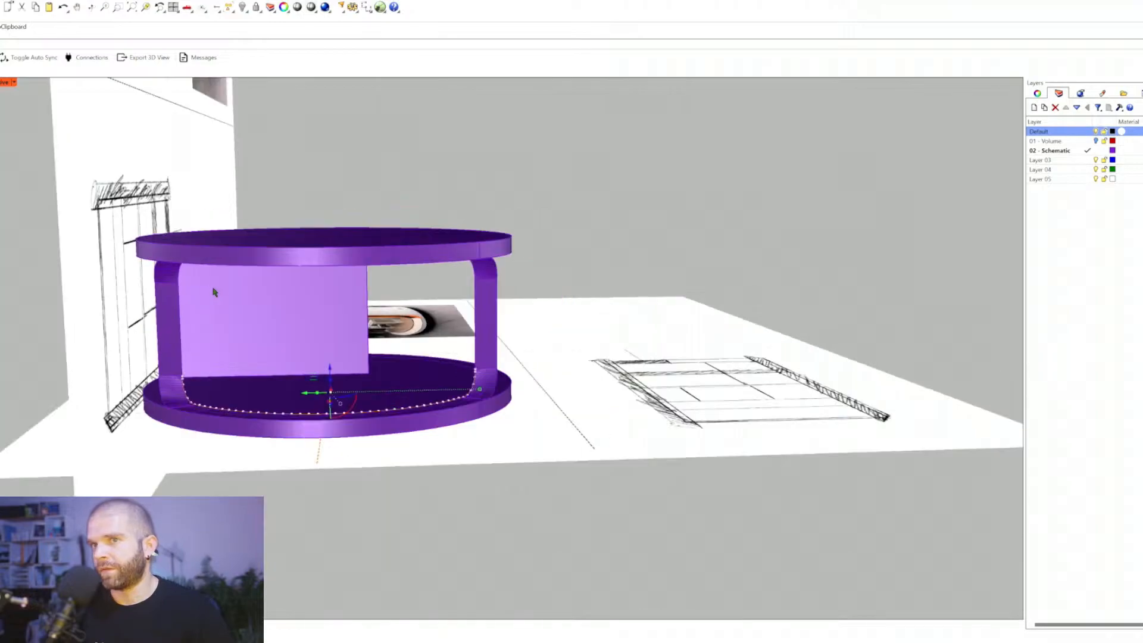
scroll(320, 321, up, 2)
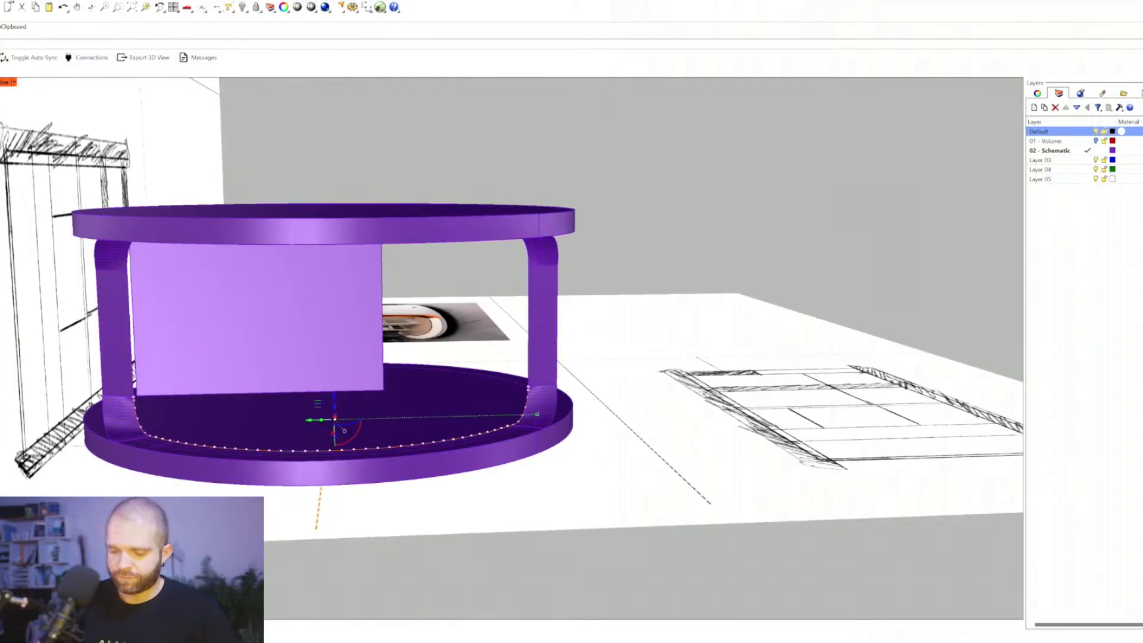
text(proj)
key(Down)
key(Down)
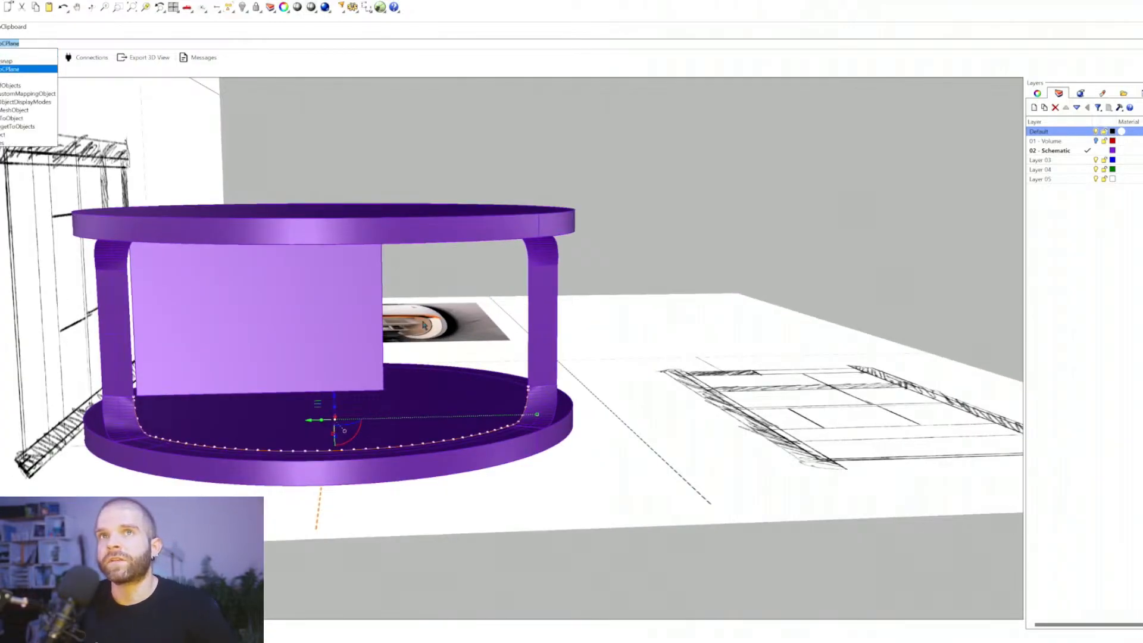
key(Return)
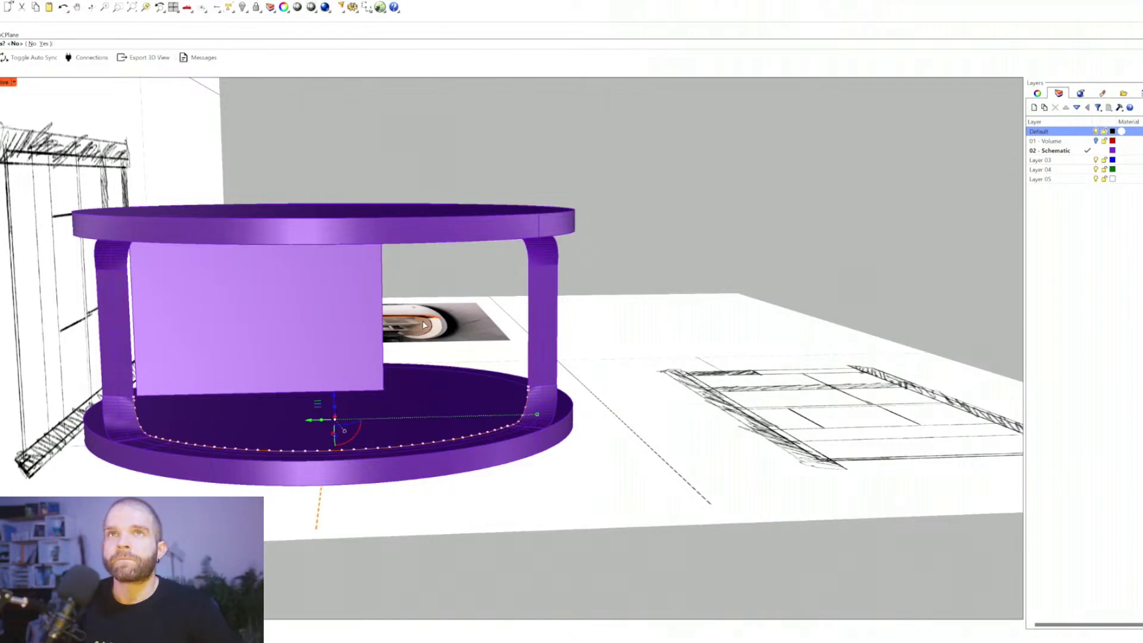
text(n)
key(Return)
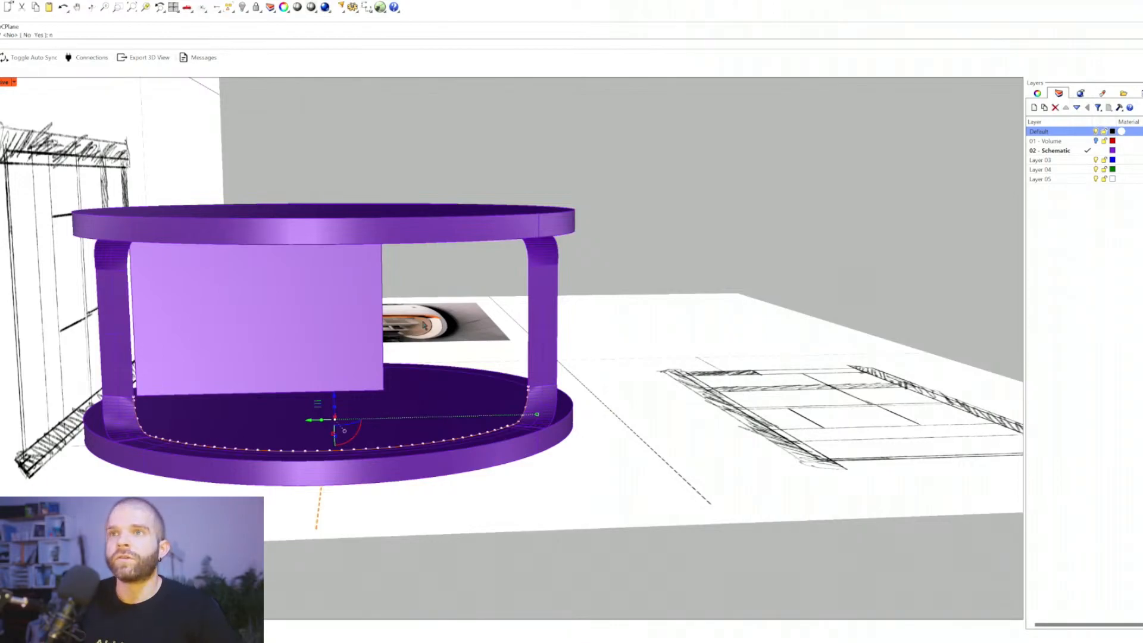
right_drag(393, 372, 428, 334)
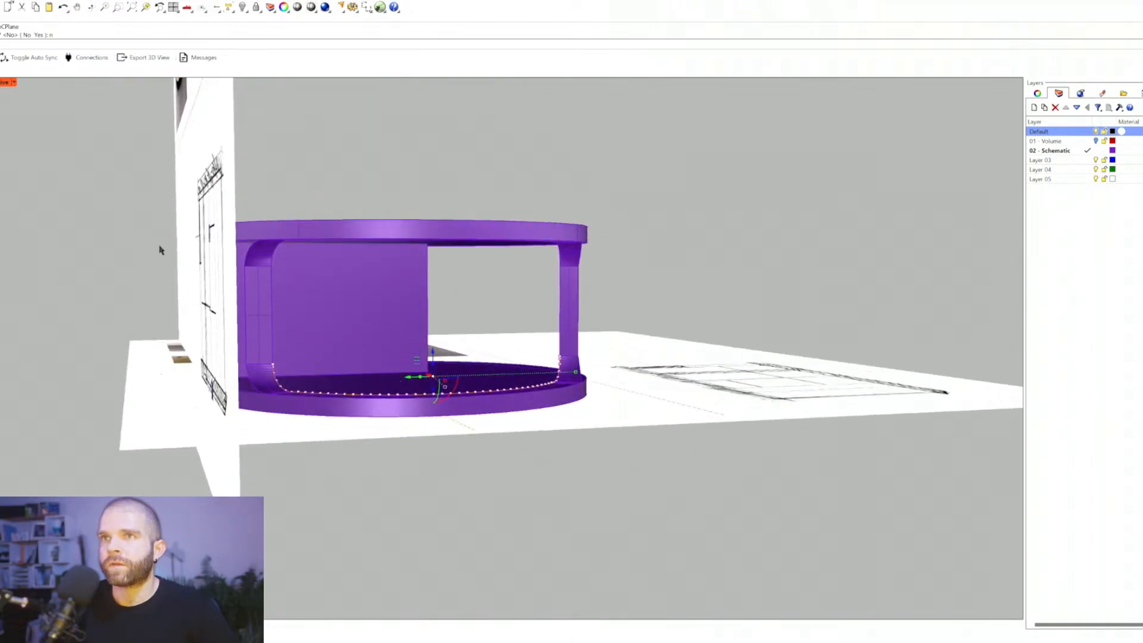
Step: Delete the outer round floor slab around the projected curve and turn off the Default layer
click(542, 402)
key(Delete)
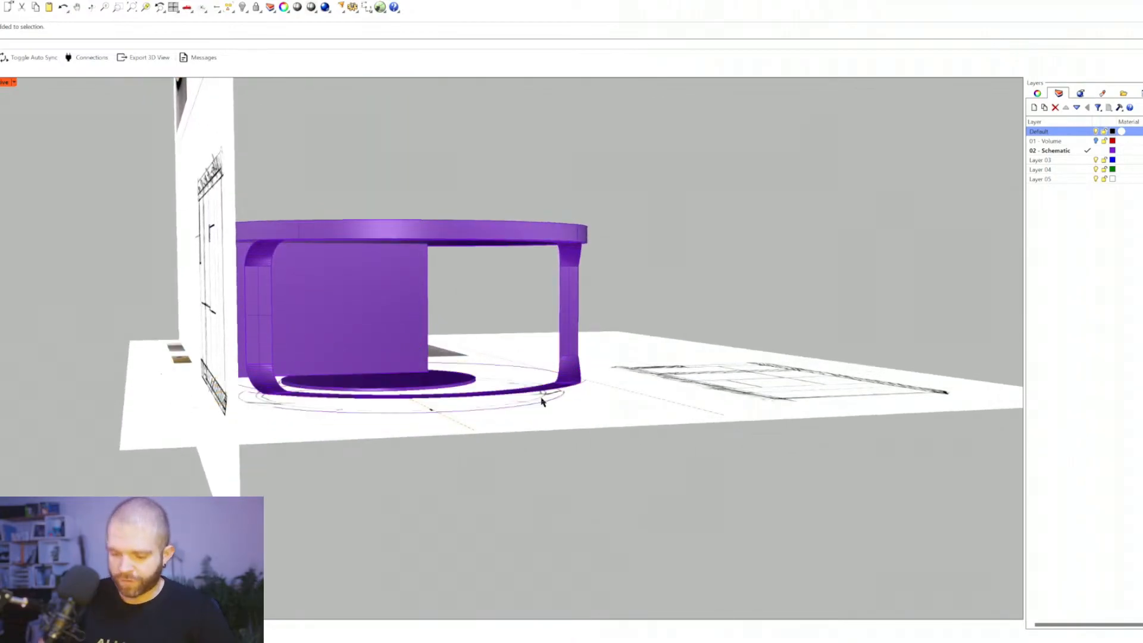
right_drag(515, 404, 486, 453)
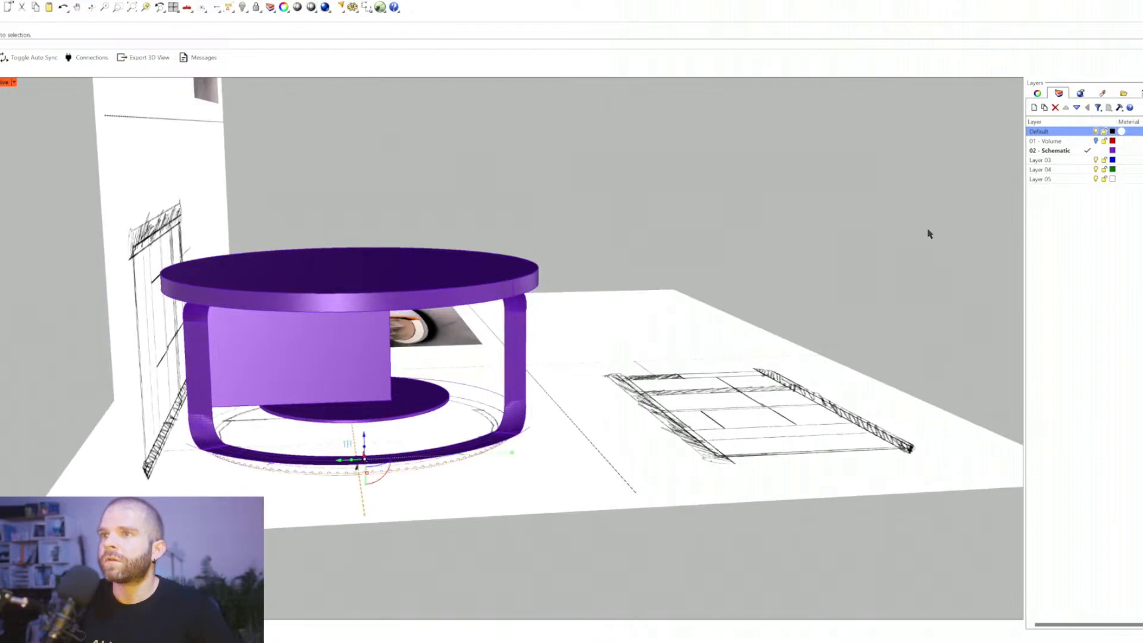
click(1095, 140)
scroll(291, 529, up, 2)
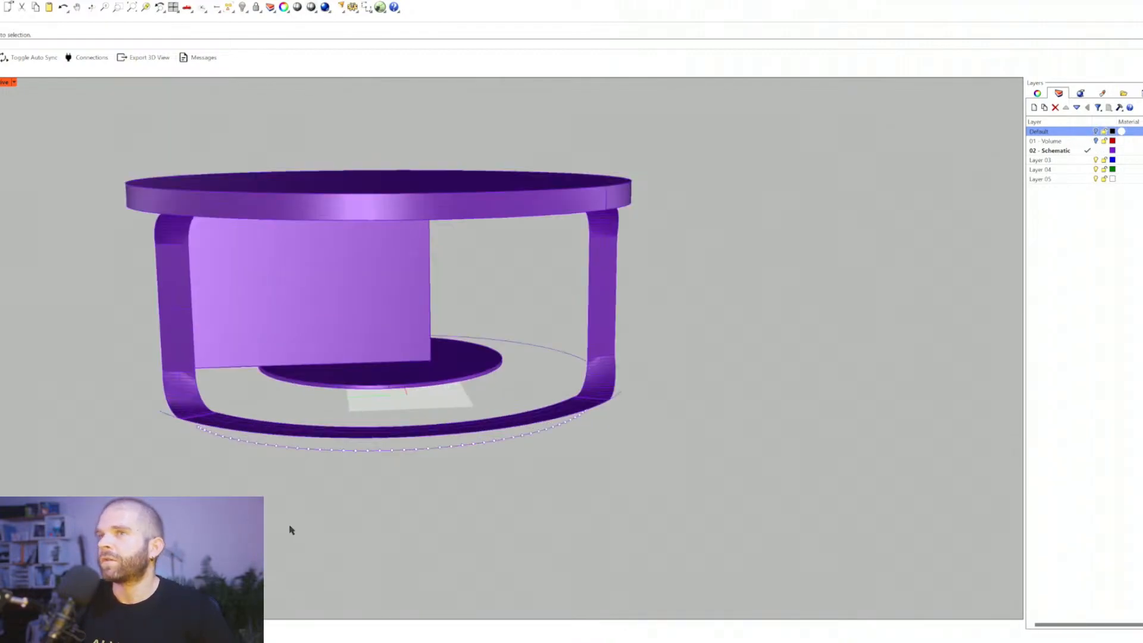
Step: Raise the projected flat curve to about mid-height of the opening and move its end point onto the side strip's inner edge
click(278, 447)
drag(401, 410, 402, 318)
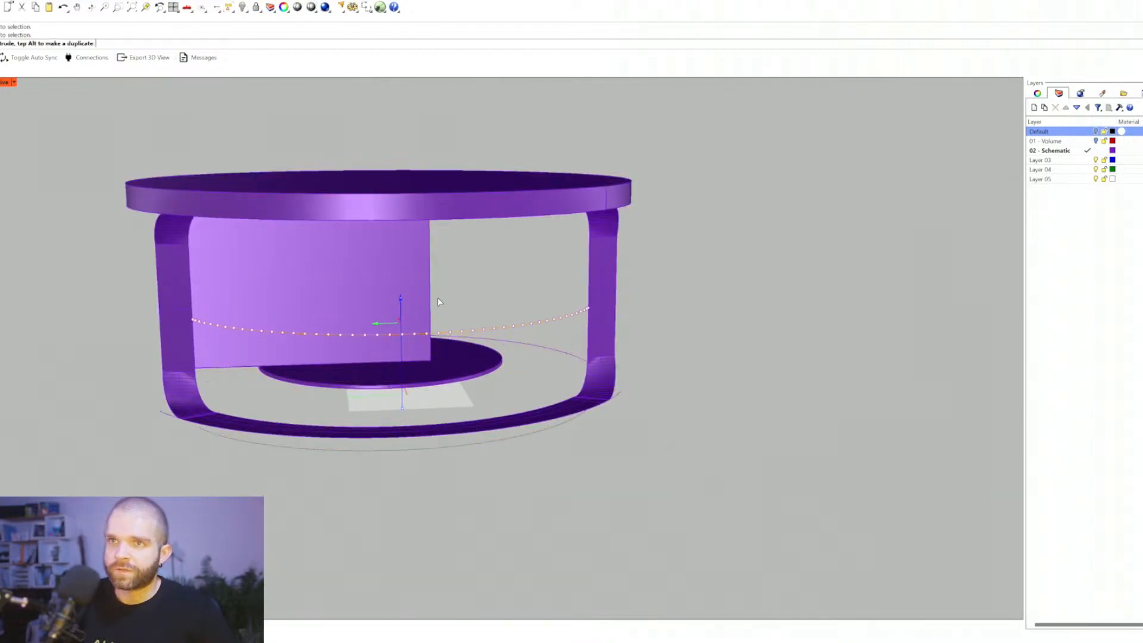
text(m)
key(Return)
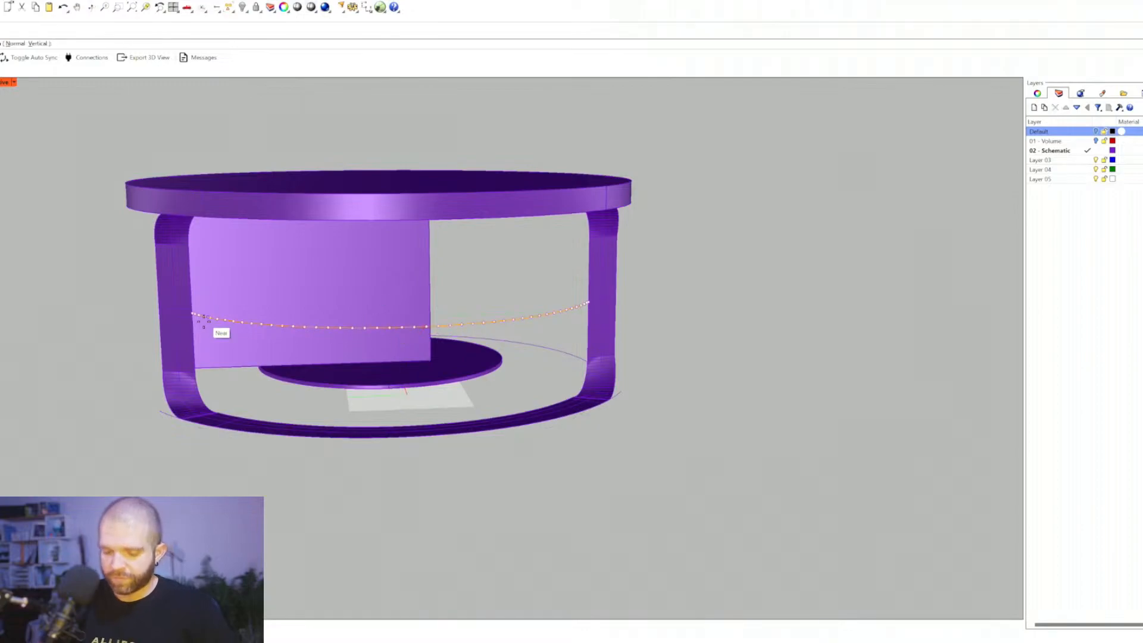
click(192, 313)
click(193, 308)
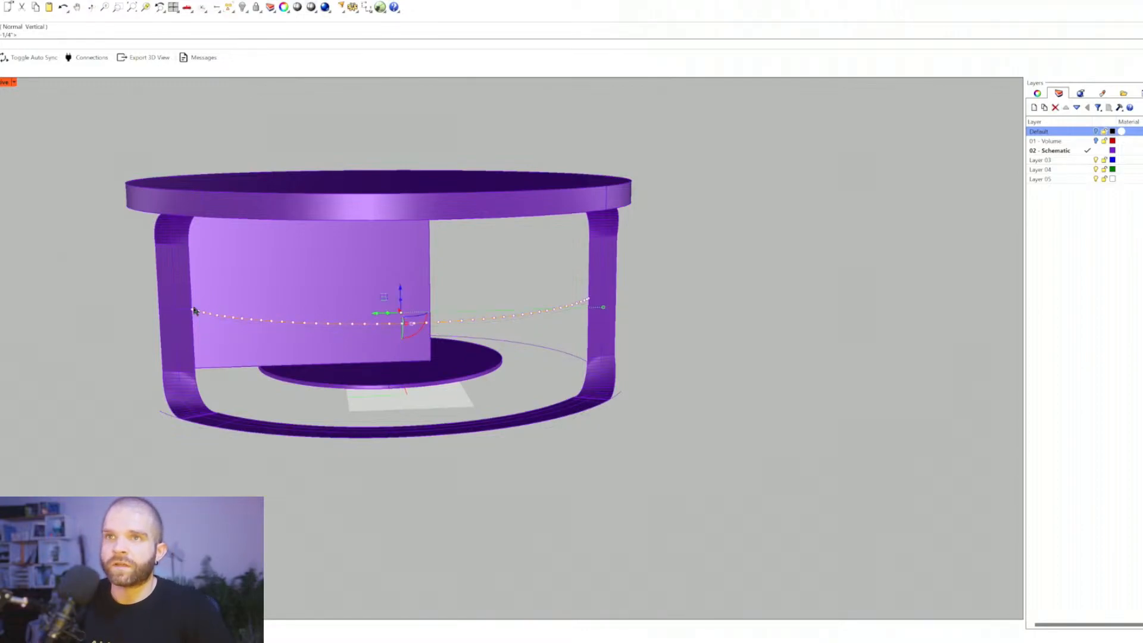
Step: Loft between the raised flat curve and the lower inner edge curve with Normal style and no curve simplification
click(531, 417)
click(549, 440)
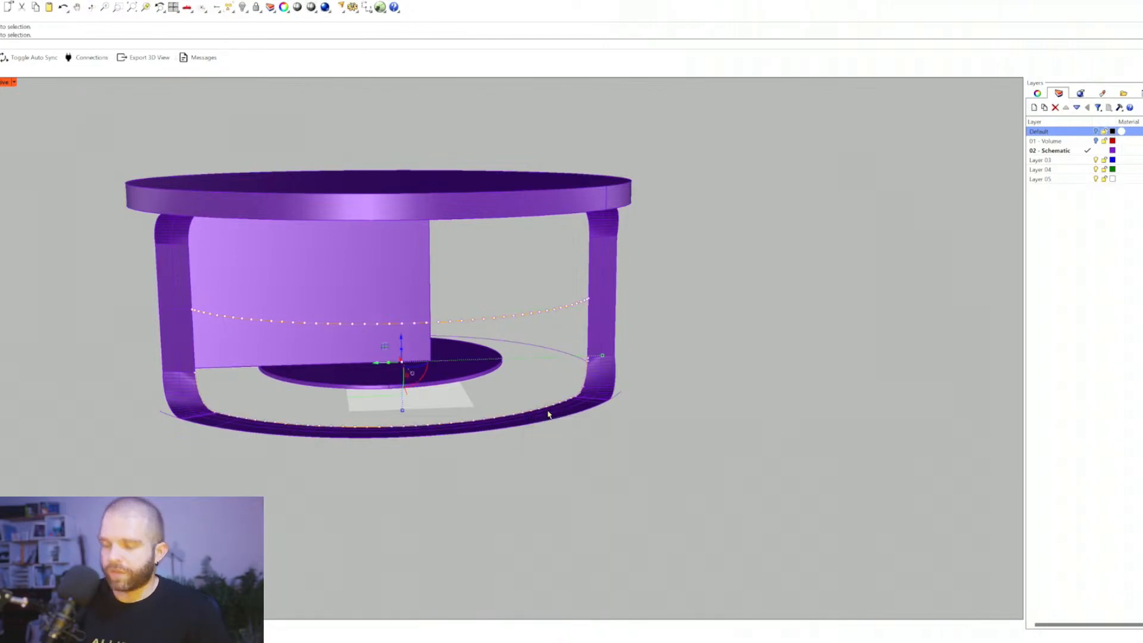
text(loft)
key(Return)
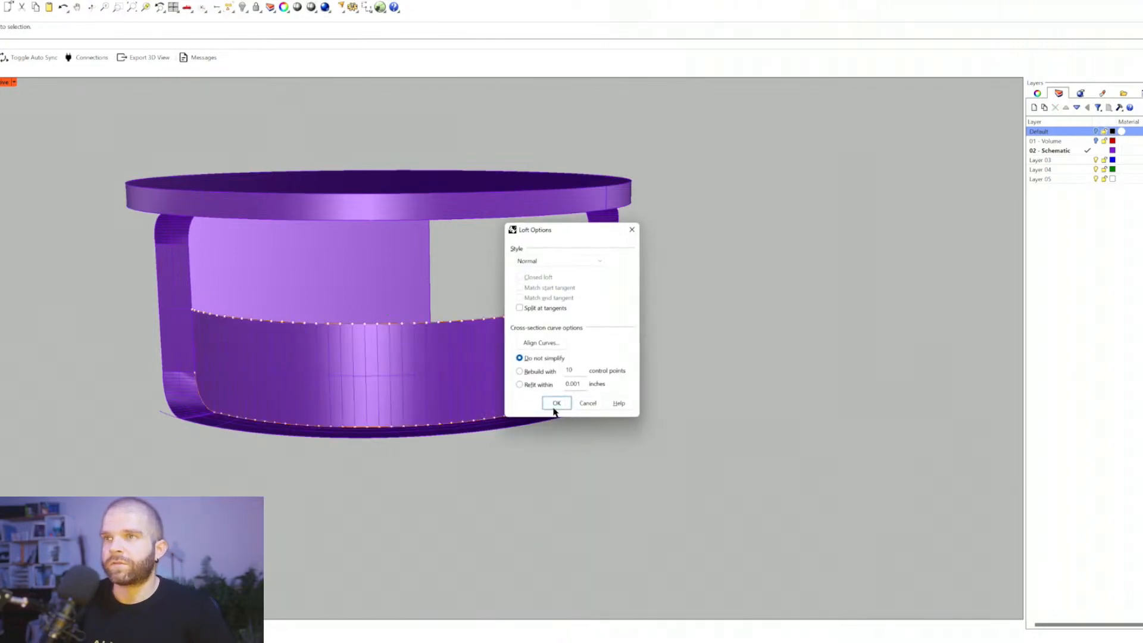
click(554, 403)
Step: Mirror a copy of the lofted front panel upward about its straight upper edge, using the Right view
right_drag(706, 303, 601, 307)
click(617, 335)
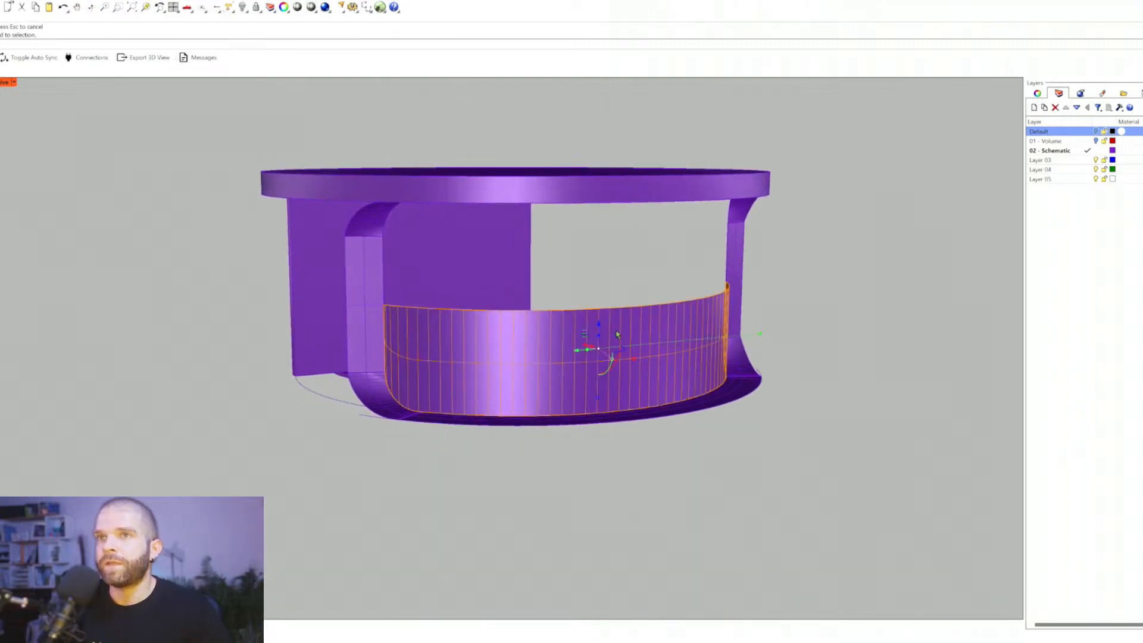
text(mirror)
key(Return)
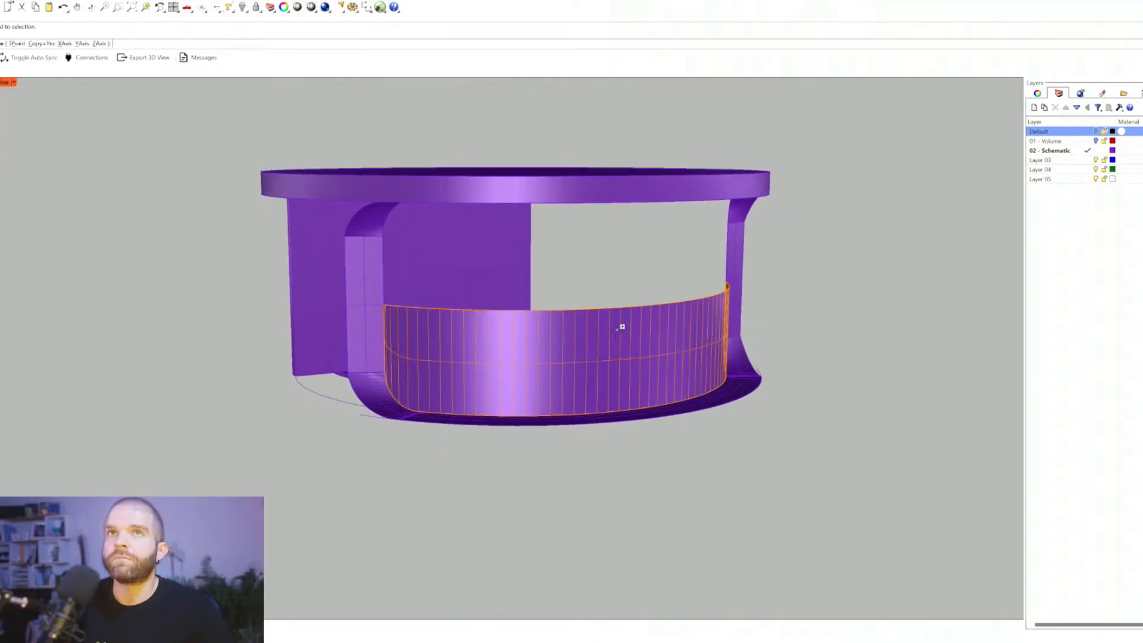
click(385, 305)
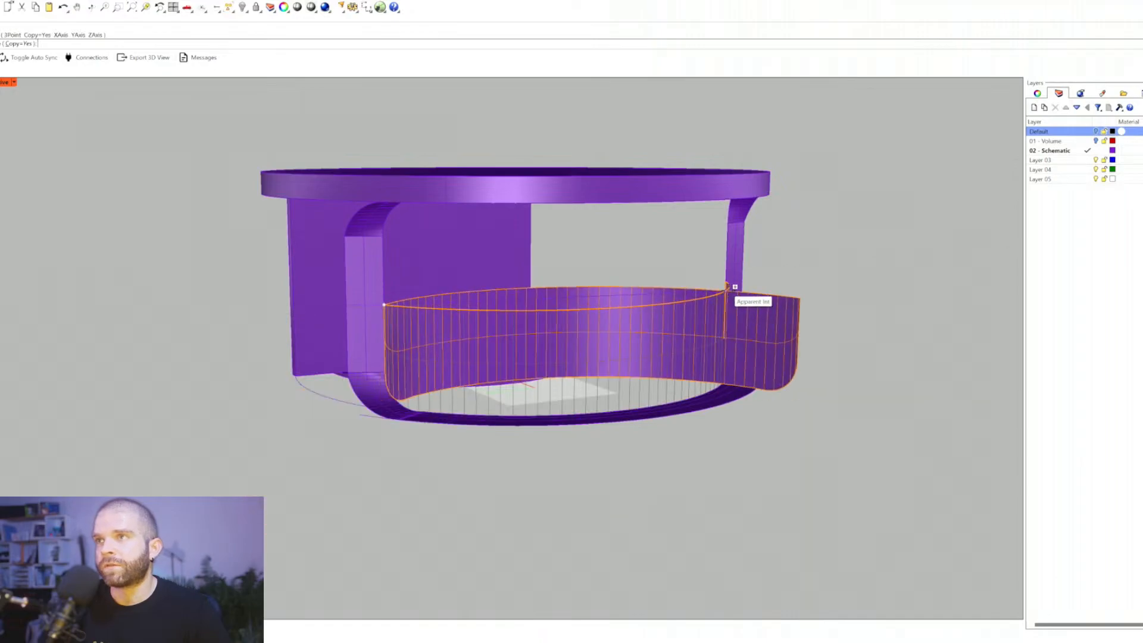
click(548, 296)
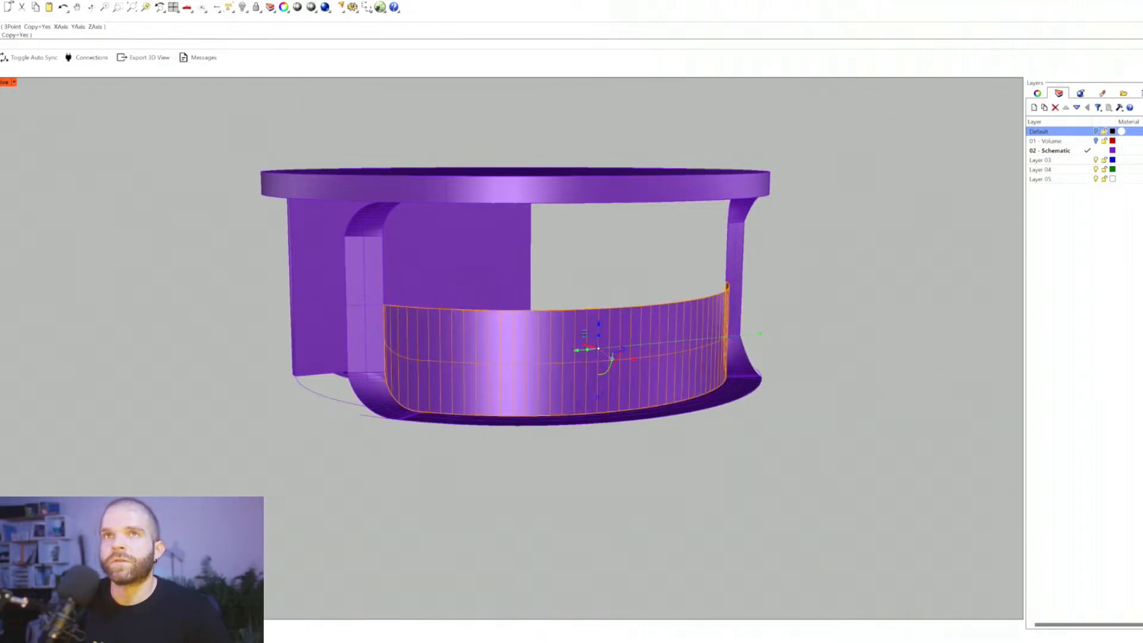
double_click(4, 82)
scroll(655, 488, down, 6)
key(Return)
click(580, 477)
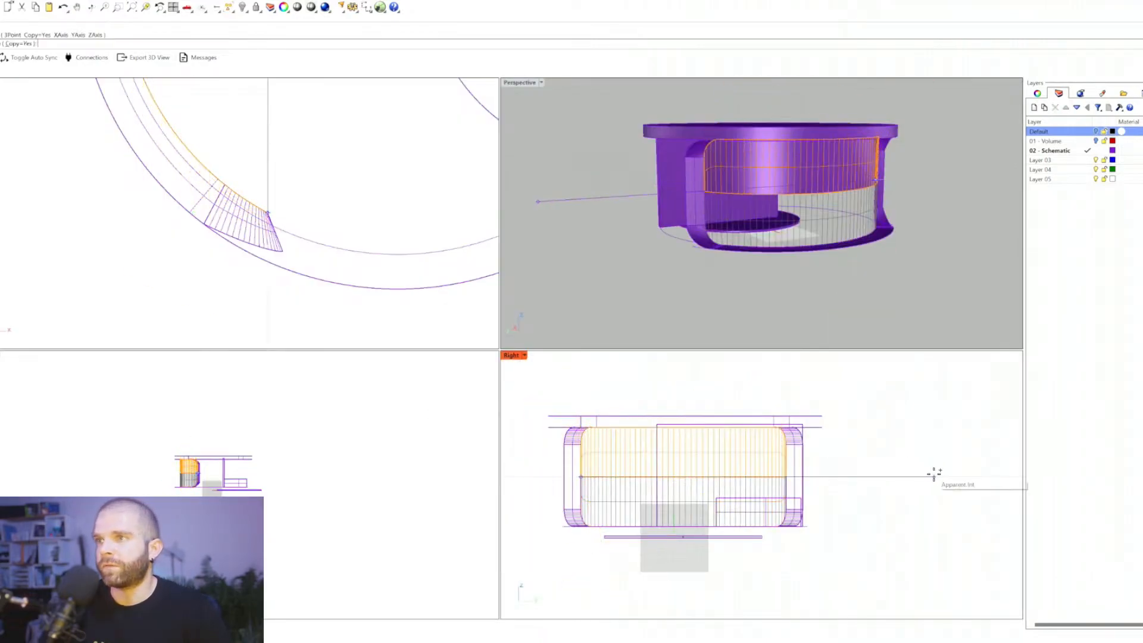
click(934, 475)
click(936, 478)
Step: Join the lower and mirrored upper halves of the front panel into one polysurface
right_drag(776, 238, 826, 222)
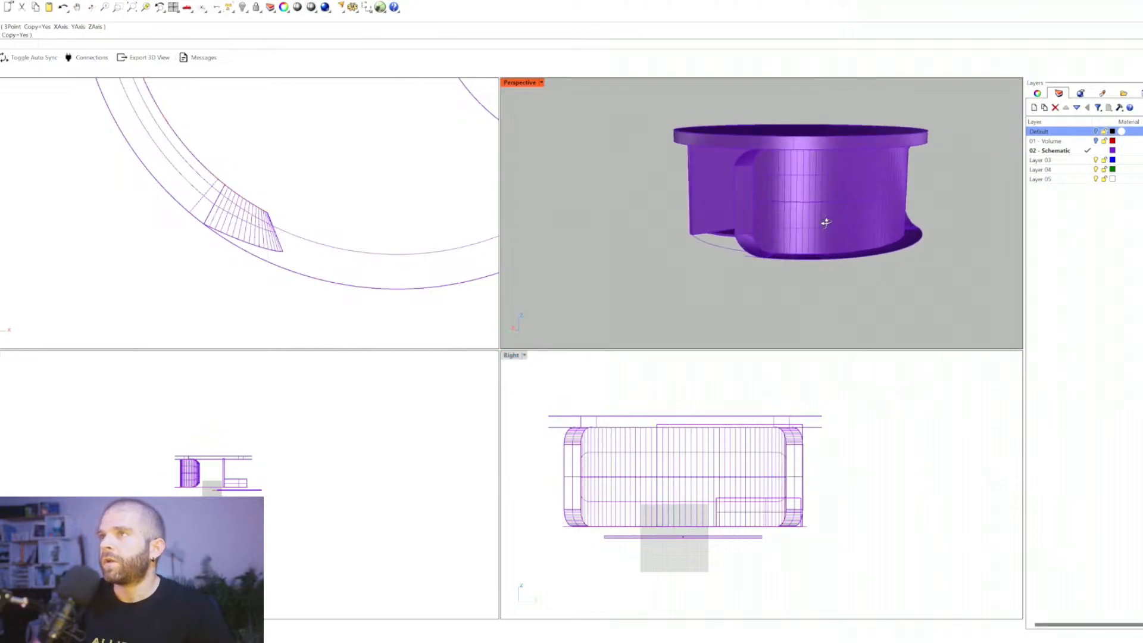
scroll(825, 222, up, 3)
click(837, 159)
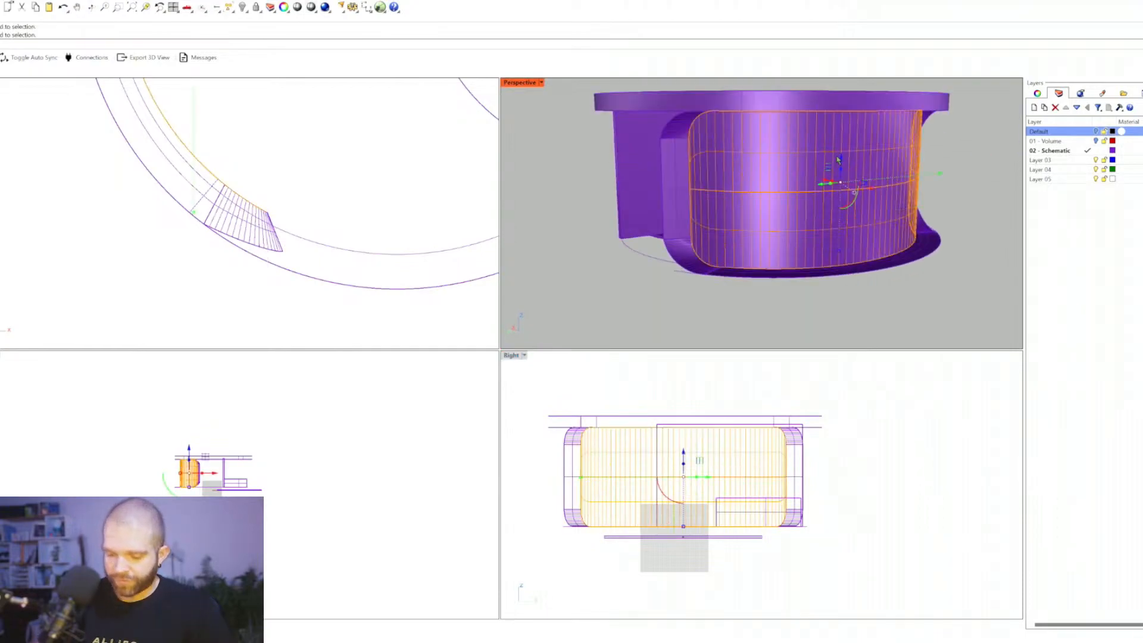
key(ctrl+j)
Step: Show all hidden objects again and maximize the Perspective view
shift+right_drag(850, 148, 696, 229)
key(Caps_Lock)
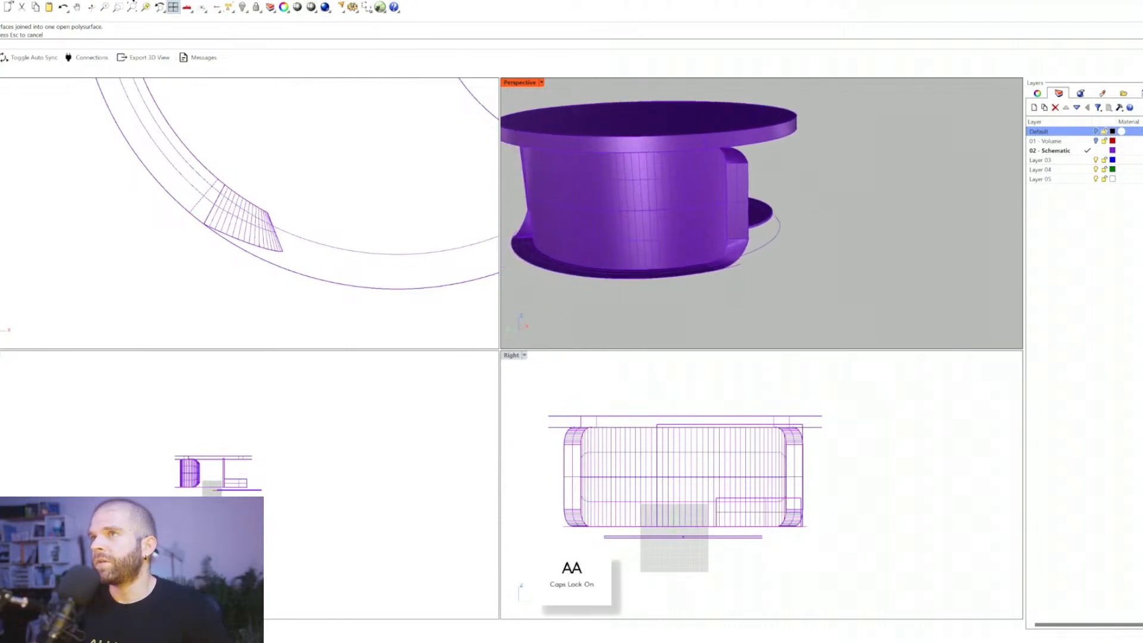
click(244, 7)
double_click(508, 85)
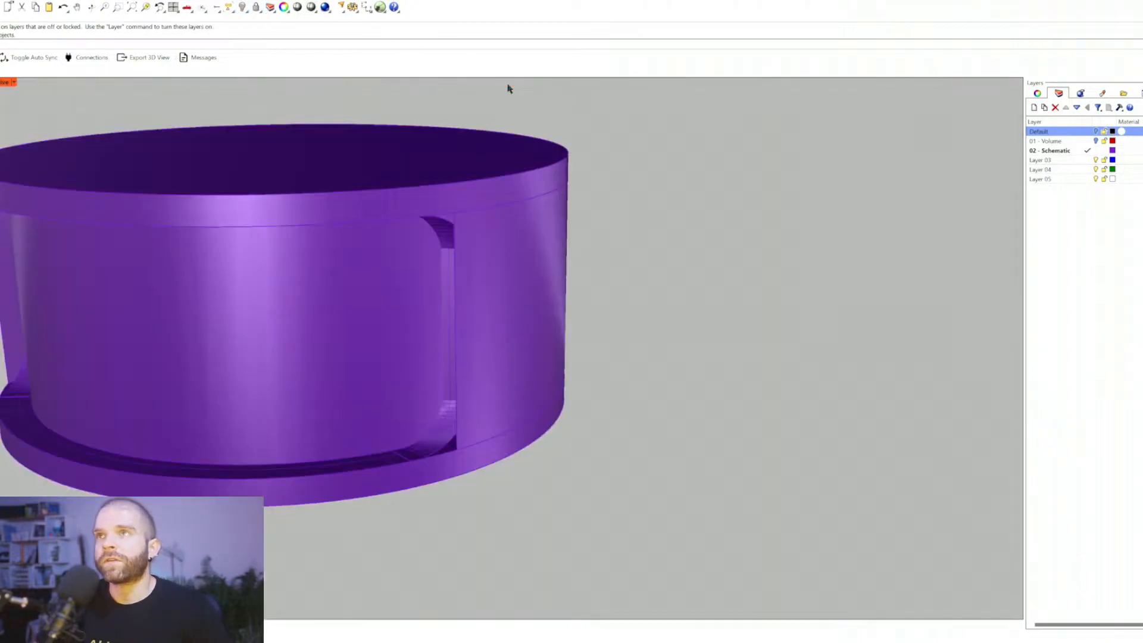
Step: Try deleting the outer wall with the arched doorway, the side strip and the full inner cylinder, and undo the deletions
click(555, 322)
right_drag(511, 361, 588, 414)
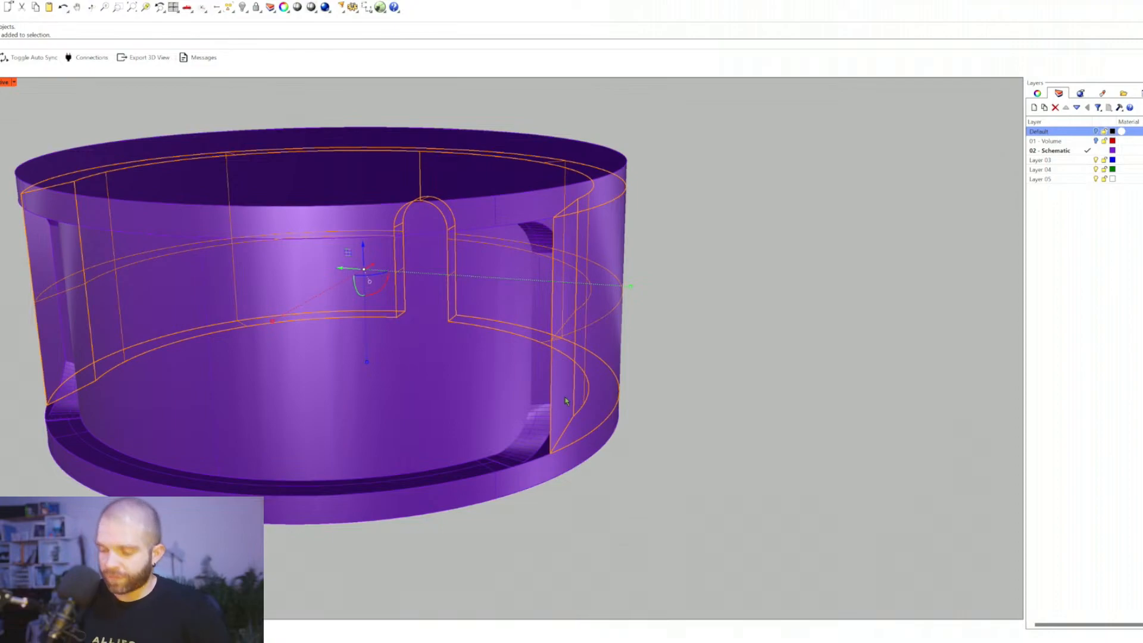
key(Delete)
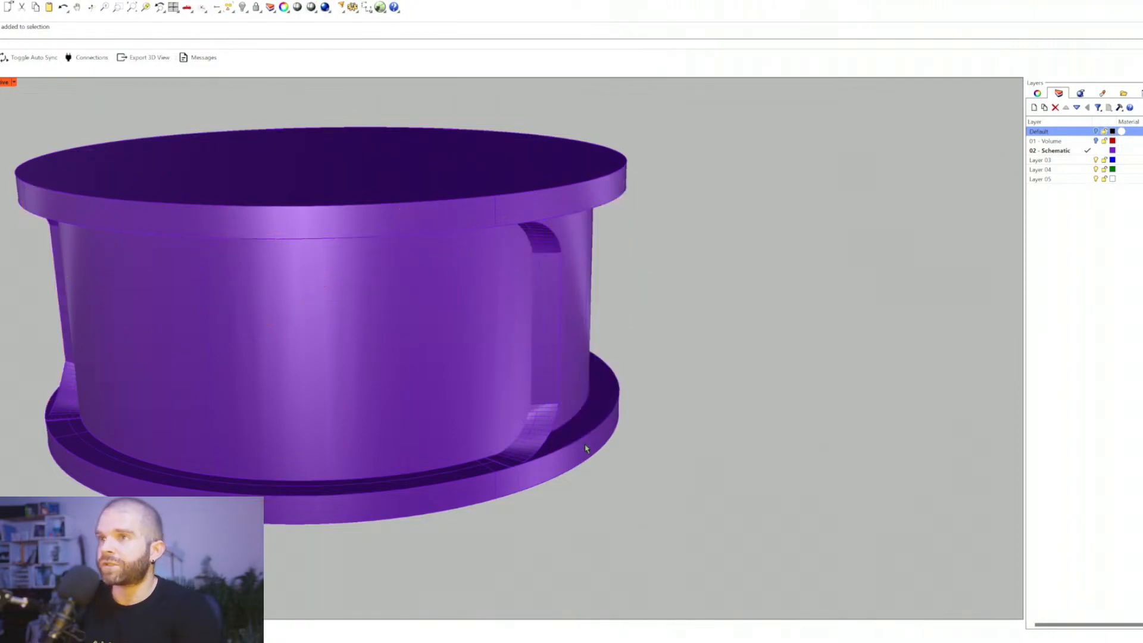
click(558, 387)
key(Delete)
click(588, 387)
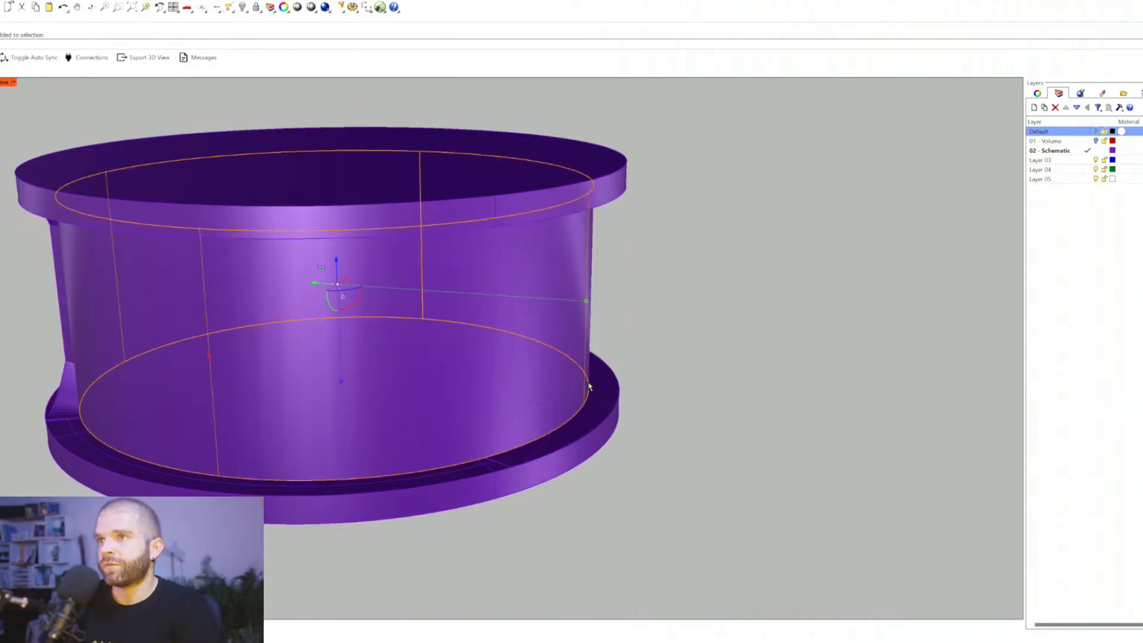
key(Delete)
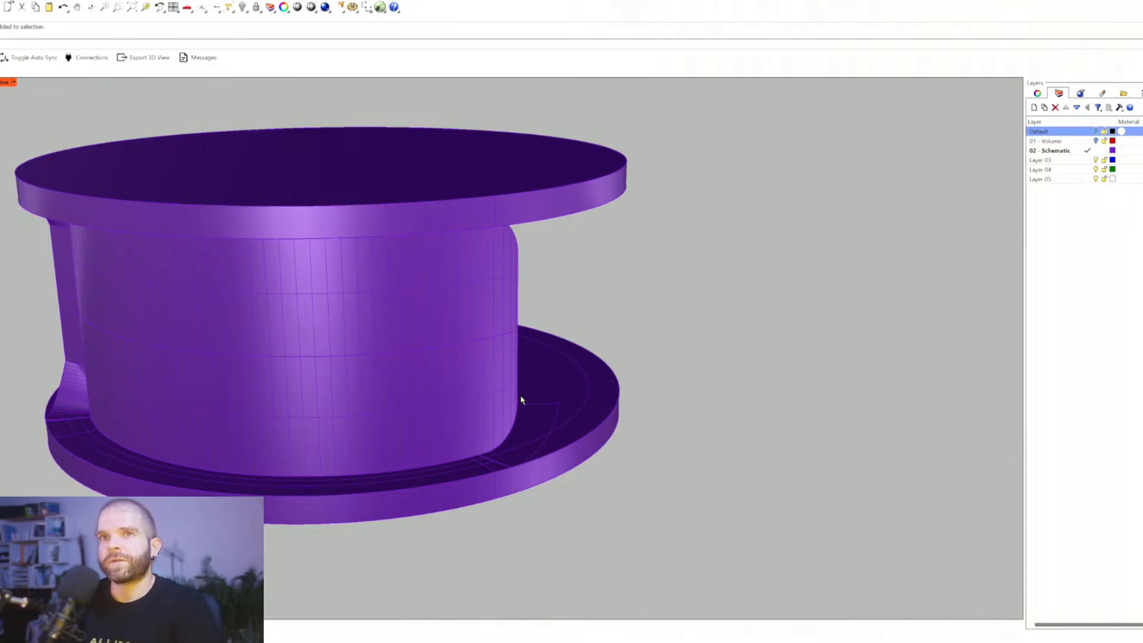
key(ctrl+z)
key(ctrl+z)
Step: Delete the outer wall with the arched doorway and the full inner cylinder, keeping the side strips
click(668, 393)
click(602, 364)
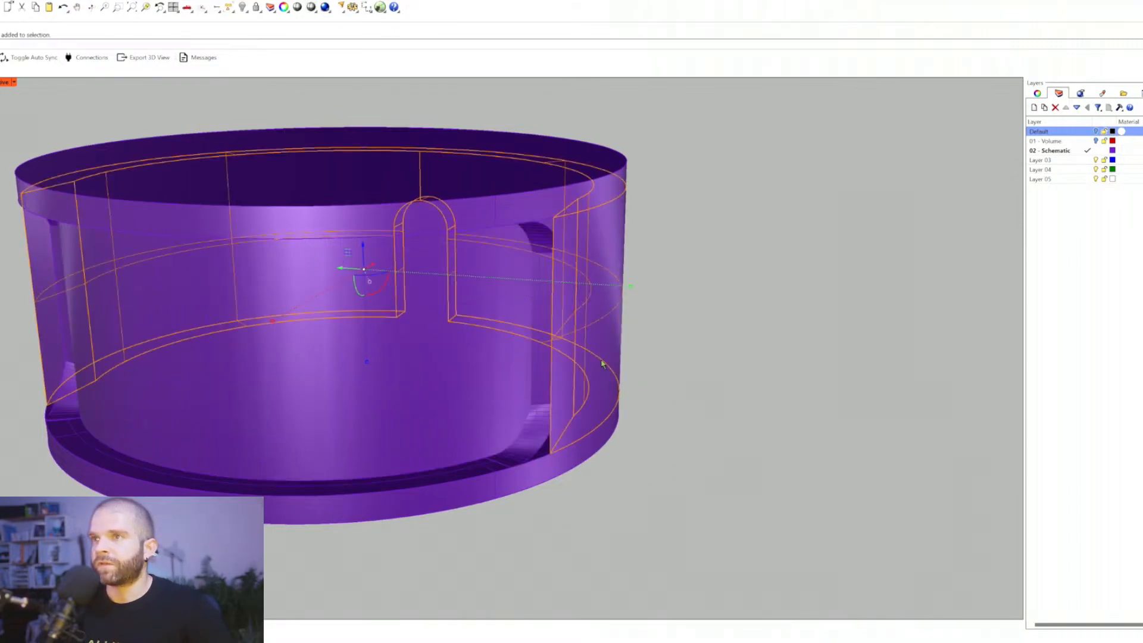
key(Delete)
key(ctrl+z)
key(Delete)
right_drag(602, 364, 501, 350)
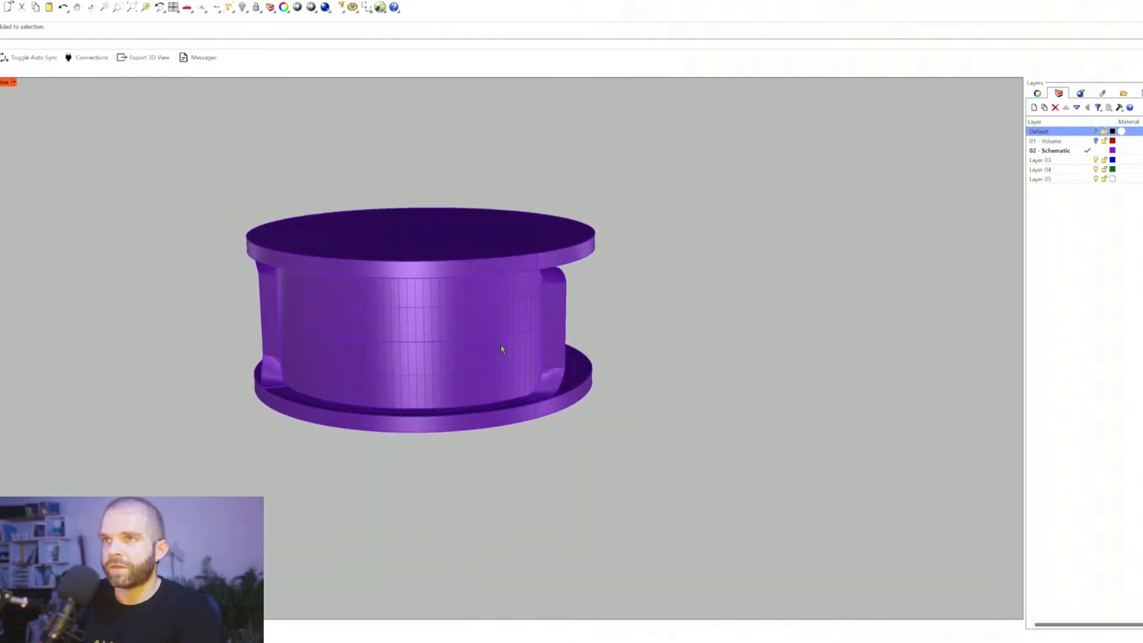
Step: Examine the side strips and the roof slab's underside around the front panel, comparing them with the 01 - Volume layer
click(561, 334)
shift+click(269, 344)
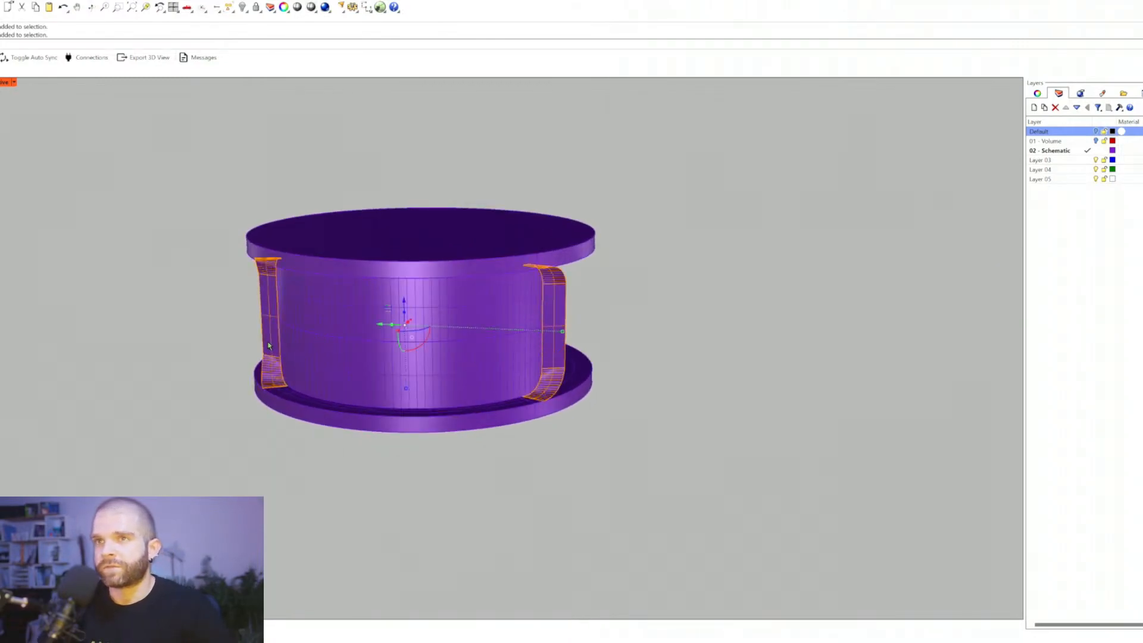
mouse_move(339, 369)
right_down()
mouse_move(341, 392)
mouse_move(337, 363)
right_up()
click(257, 261)
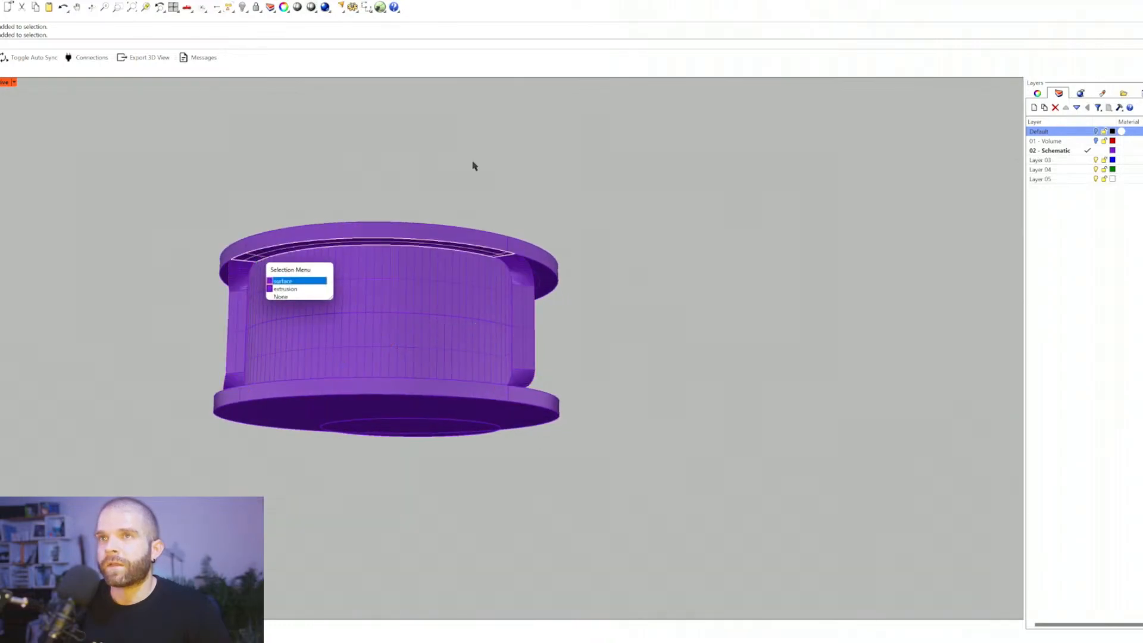
click(713, 182)
click(1095, 141)
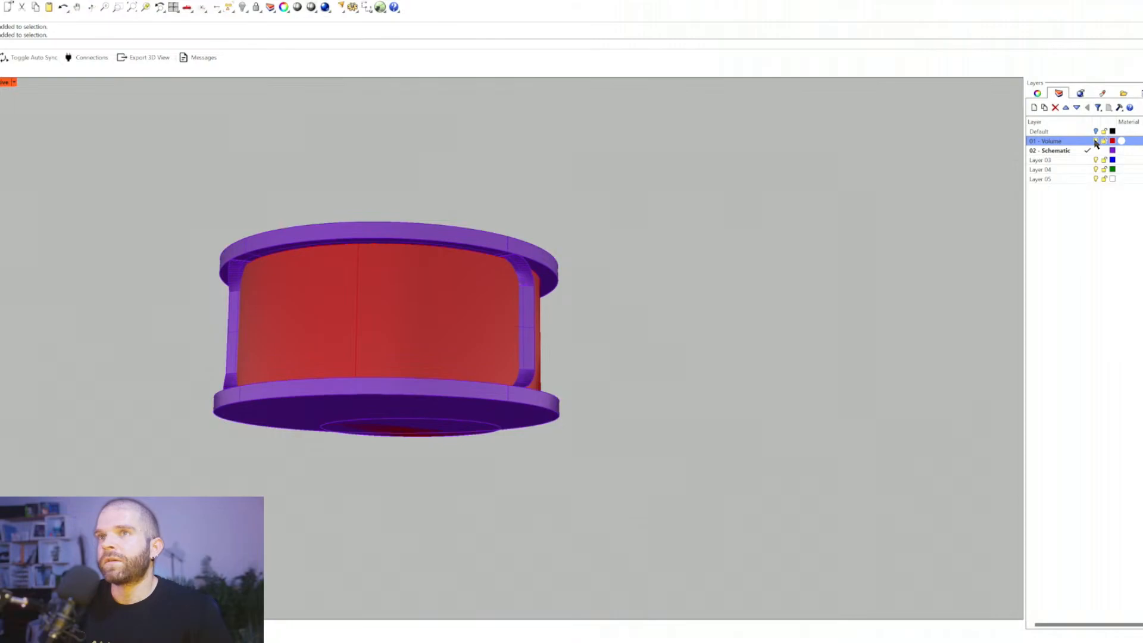
click(1096, 142)
scroll(342, 312, up, 5)
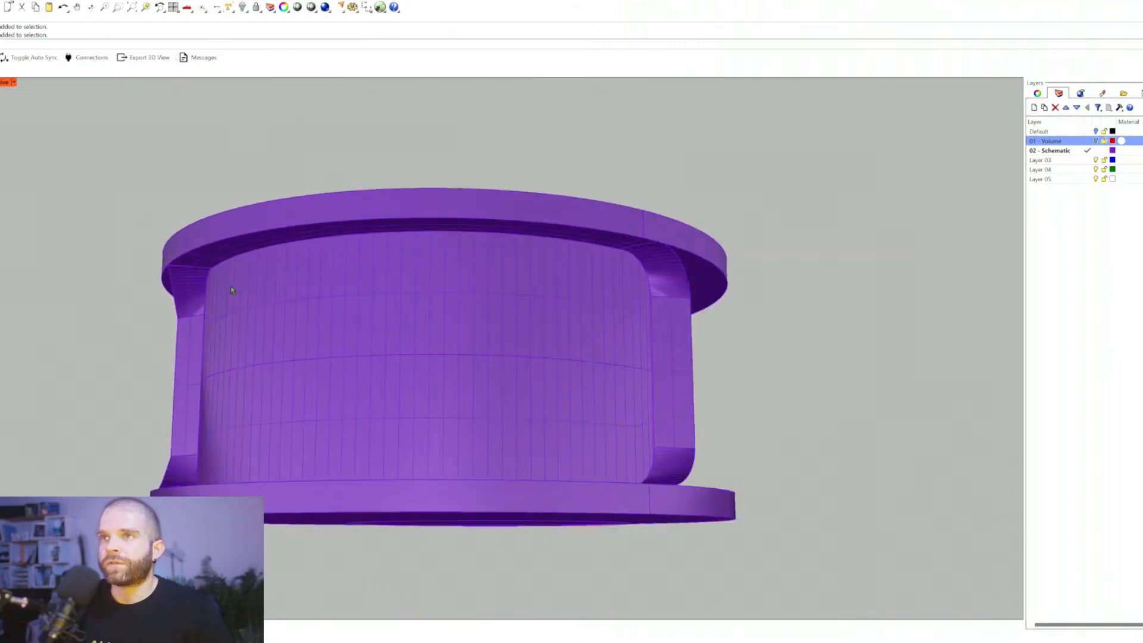
click(274, 299)
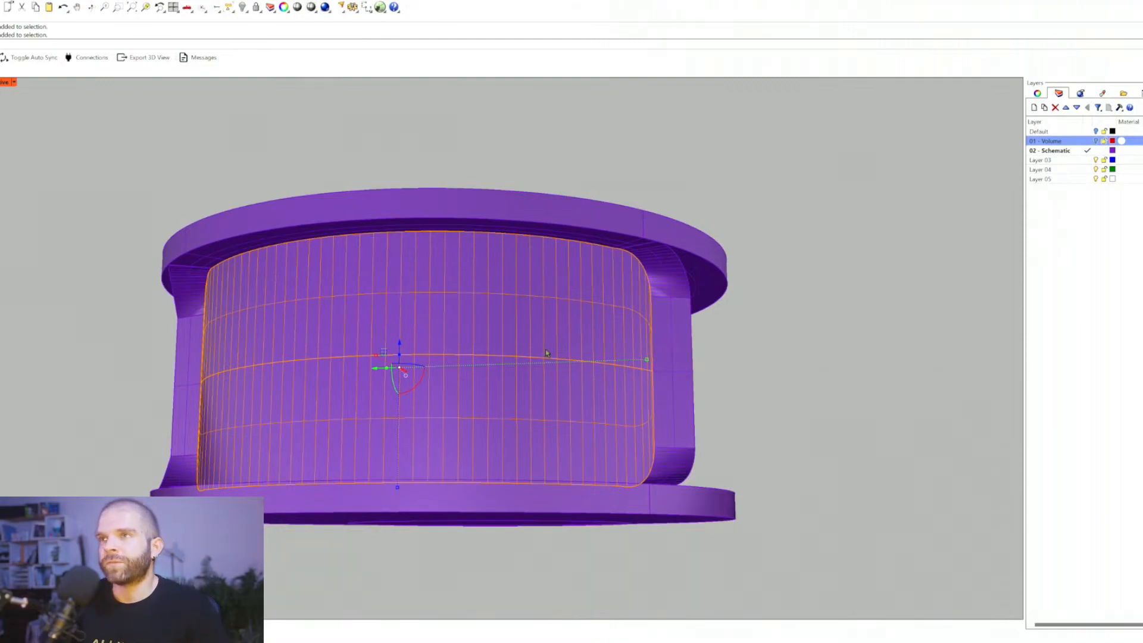
text(offs)
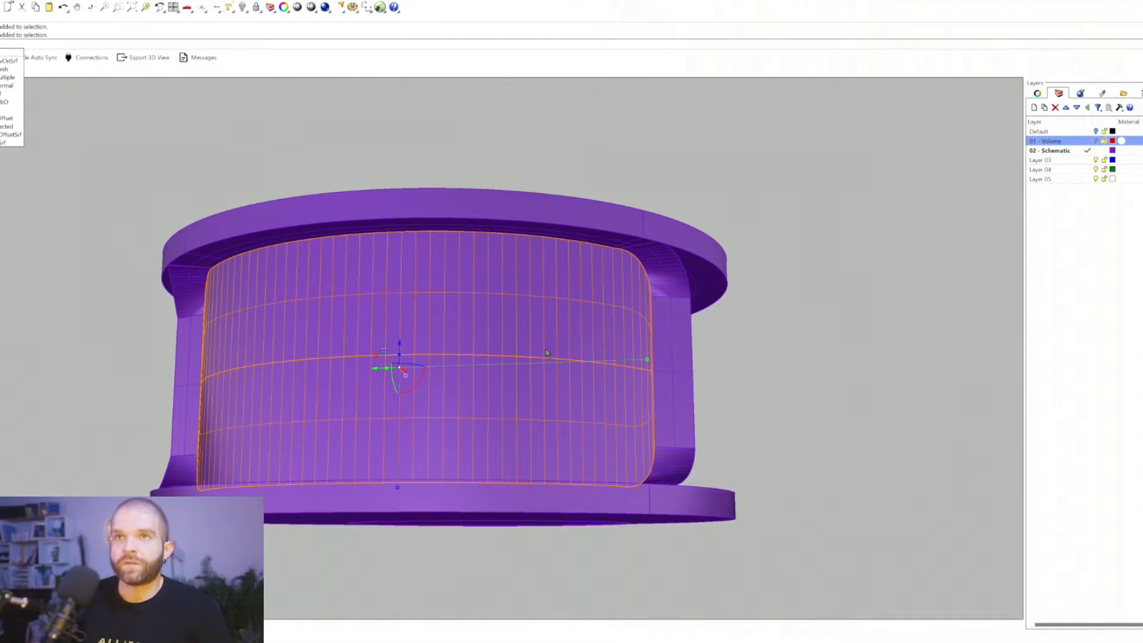
key(Return)
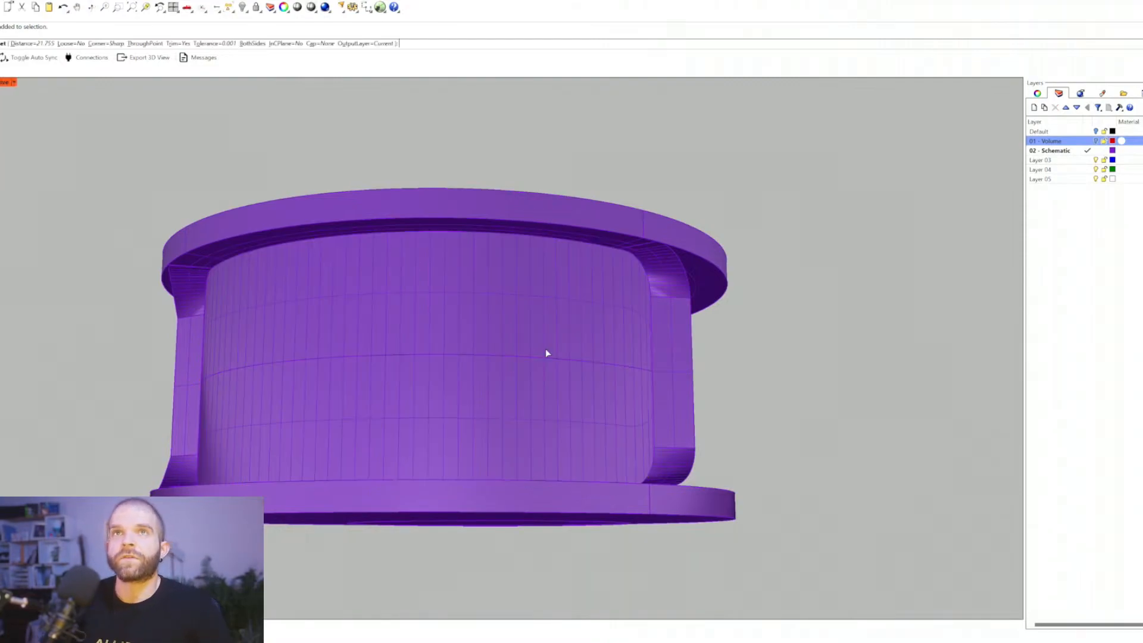
click(581, 377)
click(619, 386)
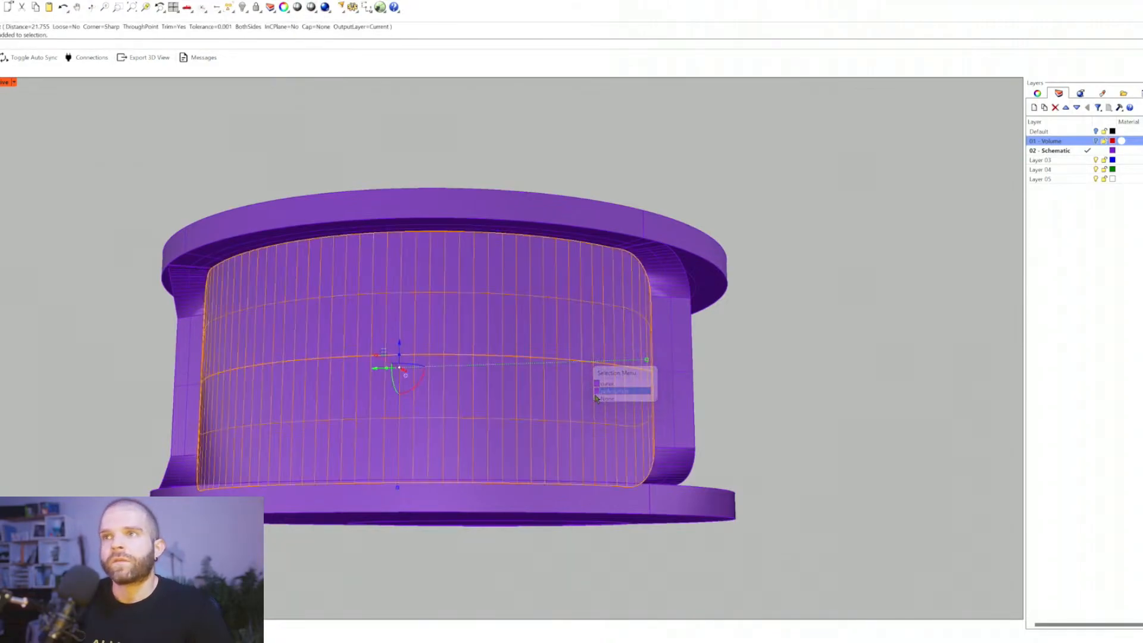
key(Escape)
click(570, 401)
click(669, 411)
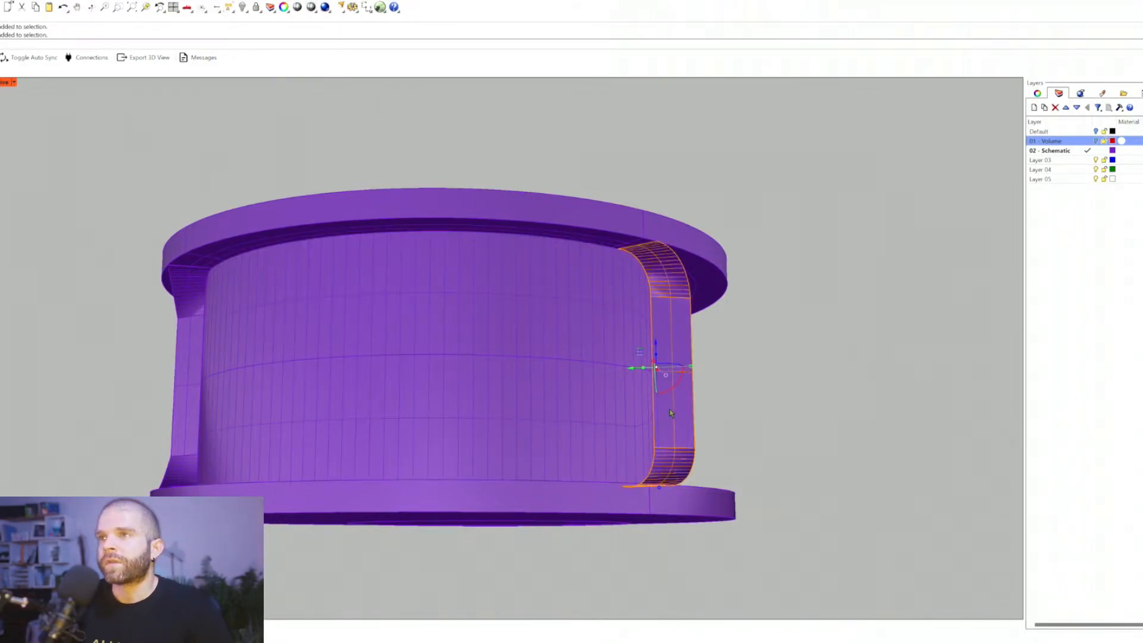
Step: Turn the Default layer back on to show the reference sketches and photo behind the model
right_drag(717, 431, 664, 444)
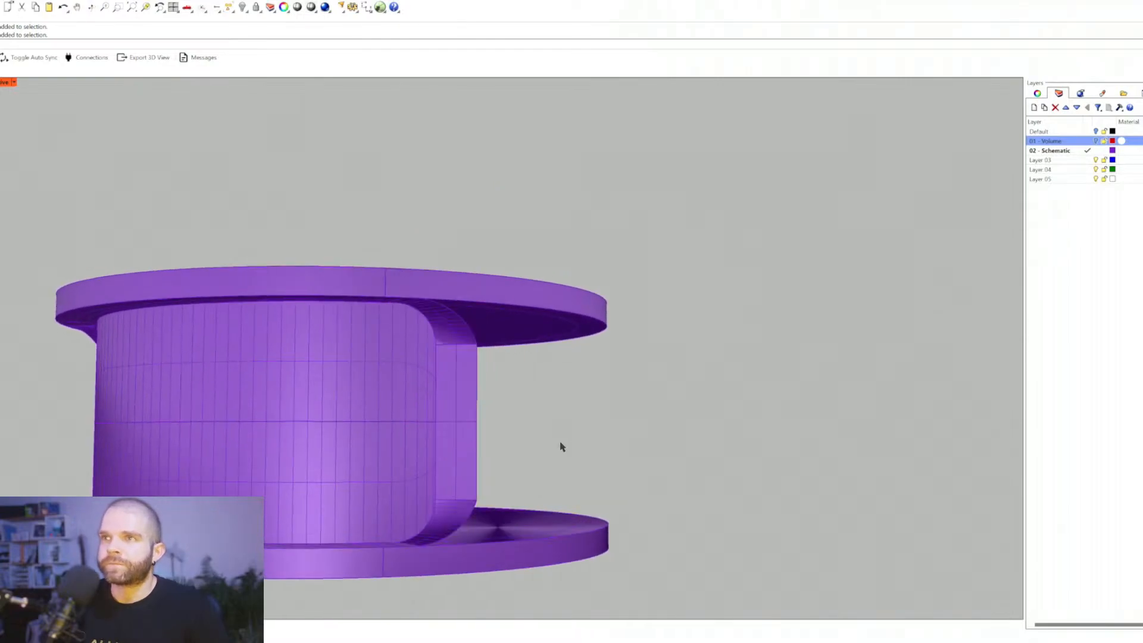
right_drag(526, 451, 490, 455)
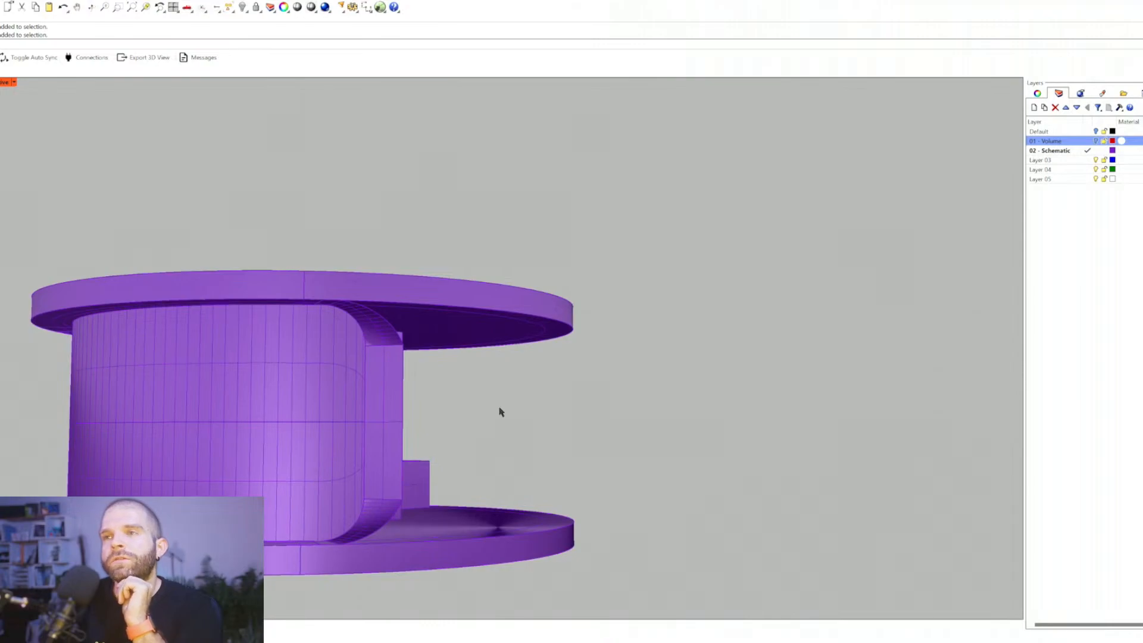
scroll(500, 410, down, 2)
click(1095, 131)
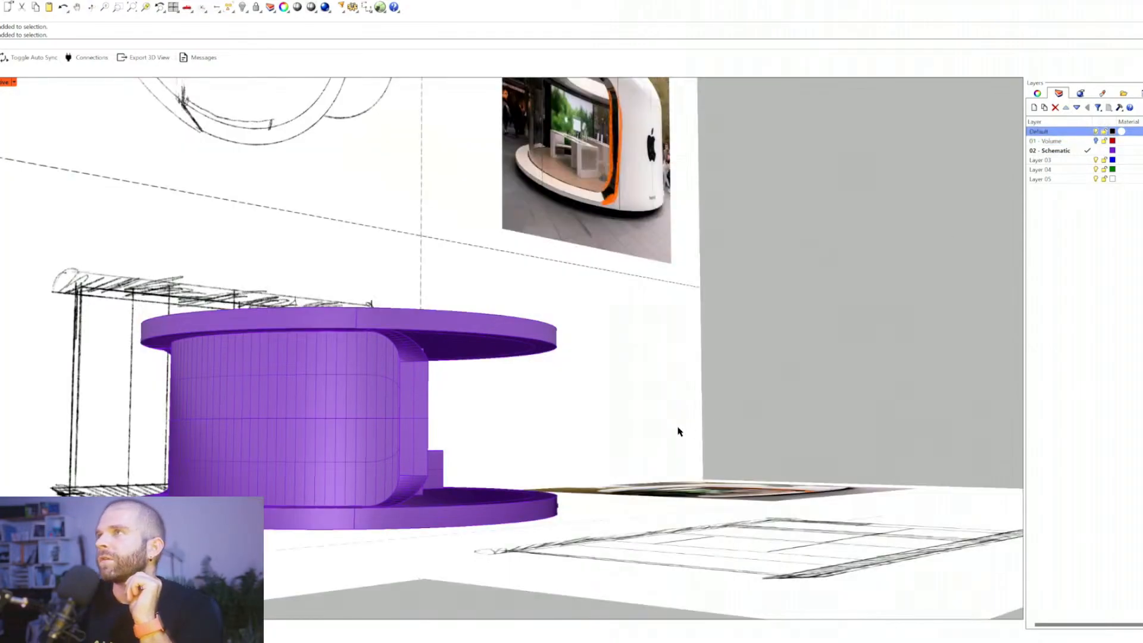
Step: Examine the reference photo's rounded roof, front opening and base, and compare them with the model
scroll(672, 429, down, 5)
scroll(648, 403, up, 5)
scroll(637, 322, up, 2)
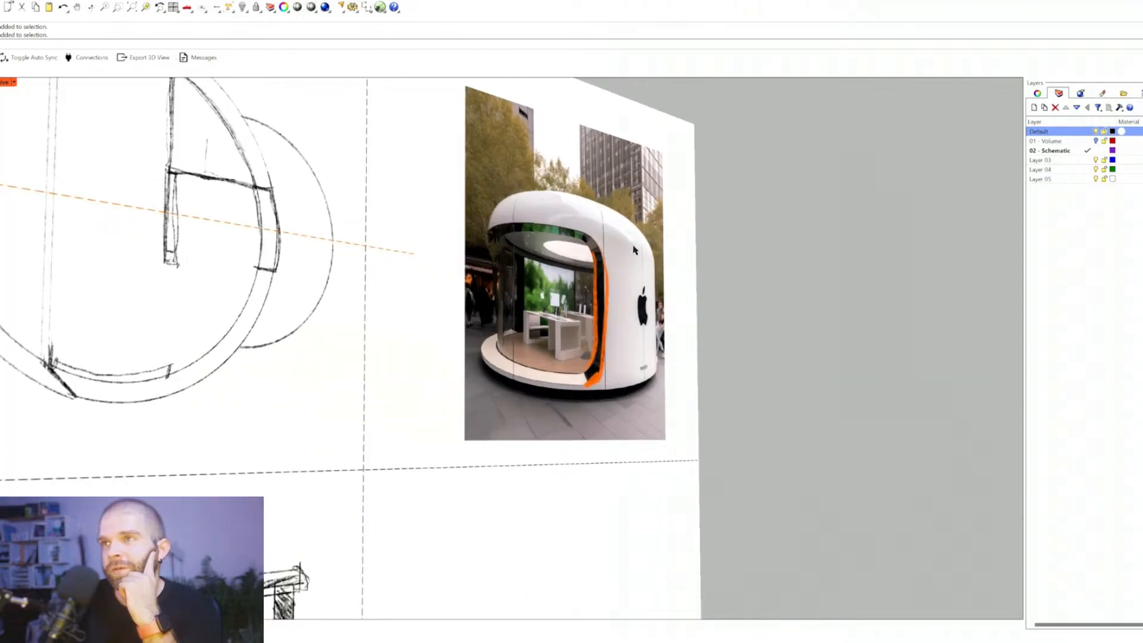
scroll(351, 416, down, 6)
scroll(369, 403, up, 3)
scroll(375, 403, down, 5)
scroll(346, 503, up, 3)
scroll(342, 482, up, 3)
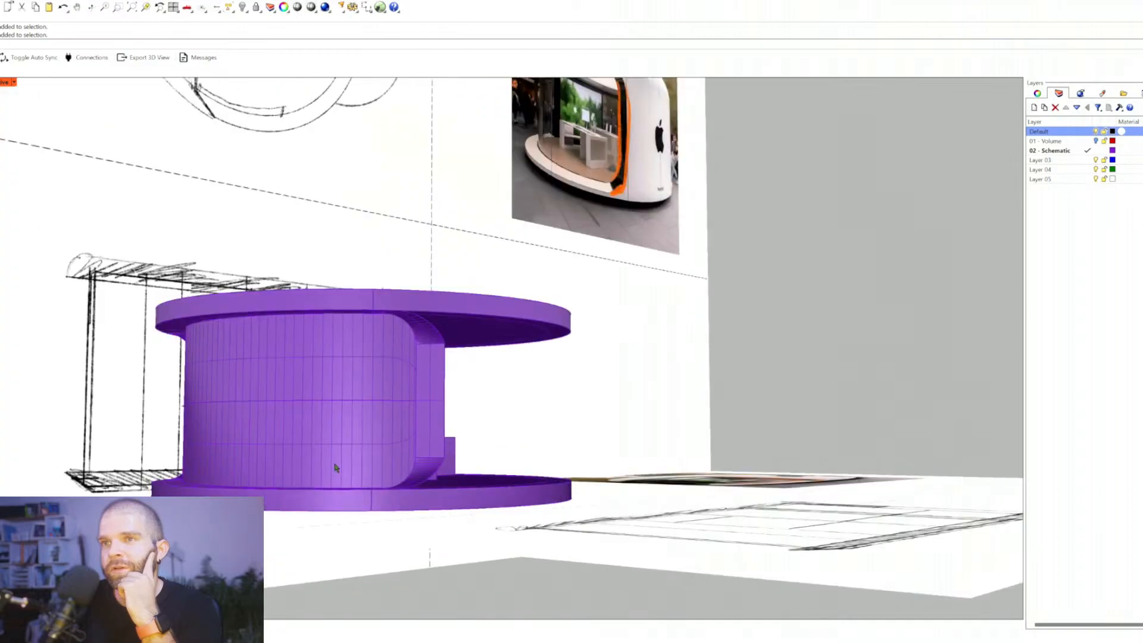
scroll(342, 466, up, 5)
right_drag(350, 470, 335, 468)
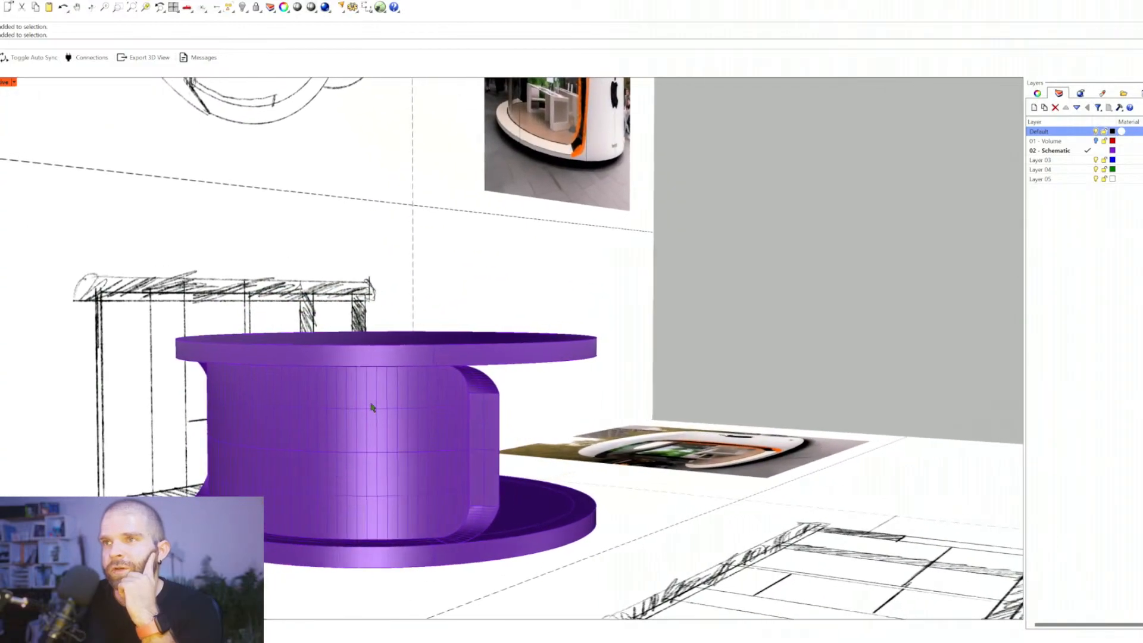
Step: Rotate the roof and floor slabs together about the roof's centre to bring their seam in line with the front panel's edge
click(393, 375)
click(407, 351)
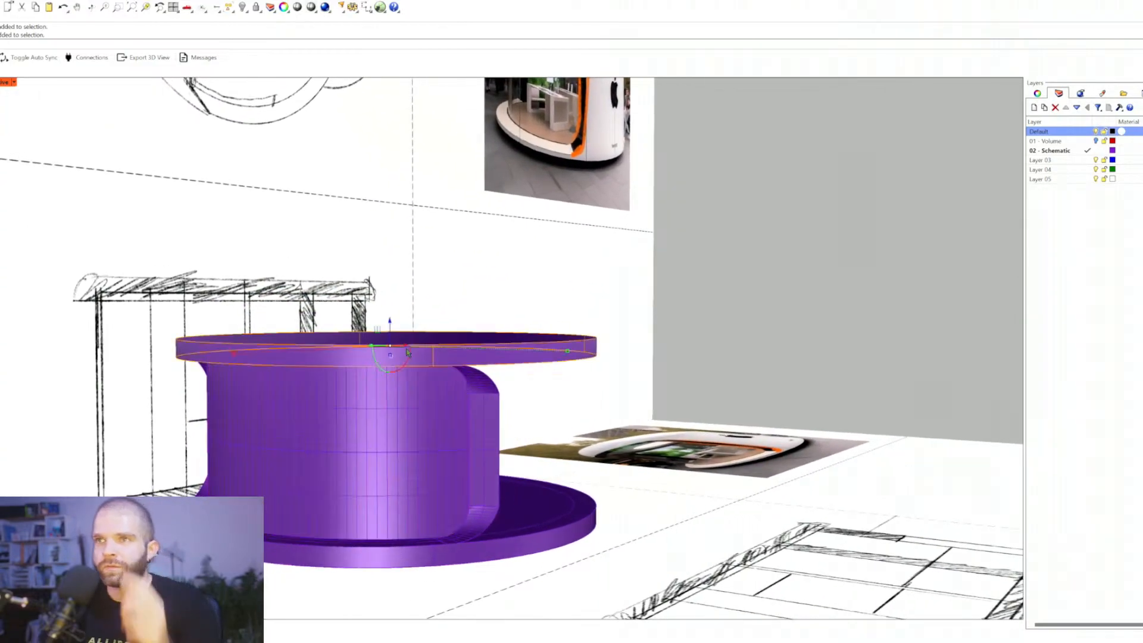
shift+click(407, 561)
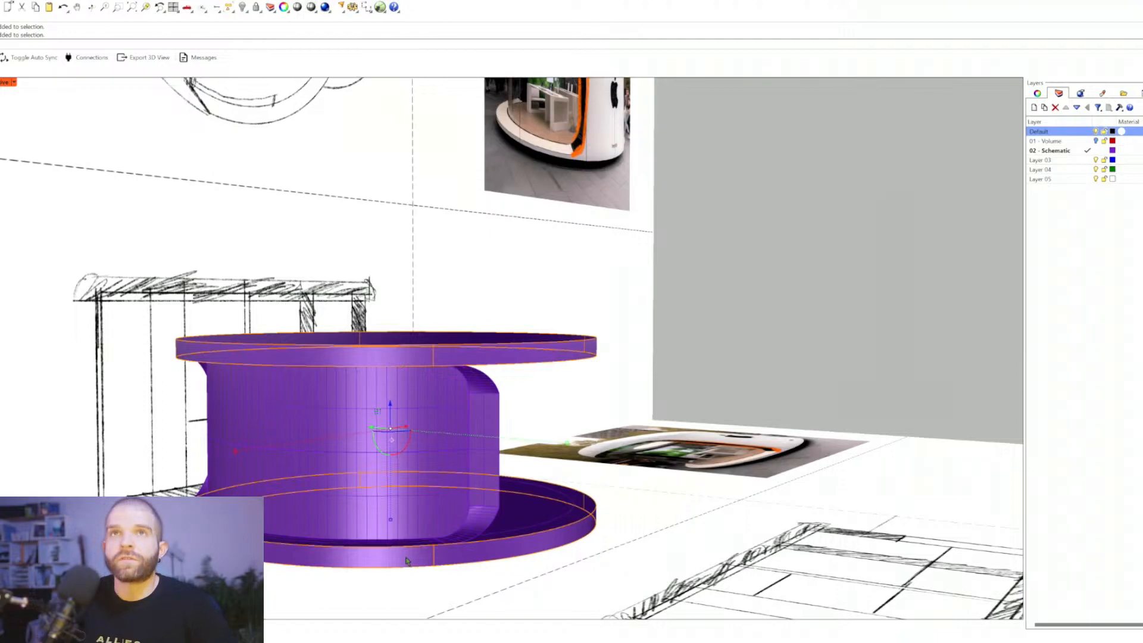
text(ro)
key(Return)
right_drag(407, 557, 409, 586)
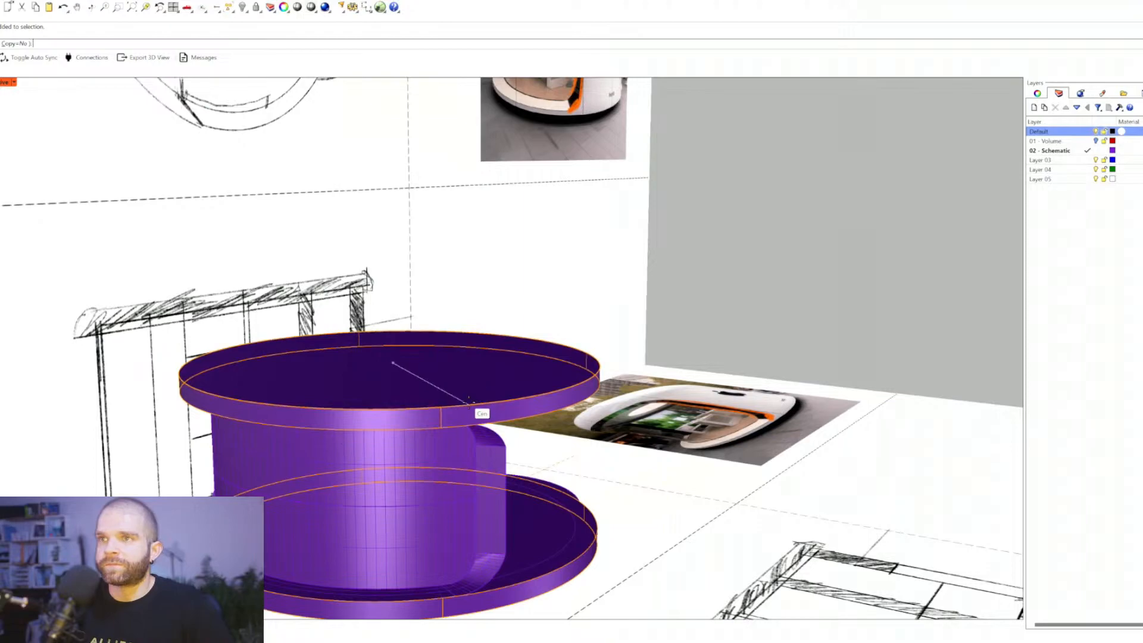
click(393, 361)
click(441, 408)
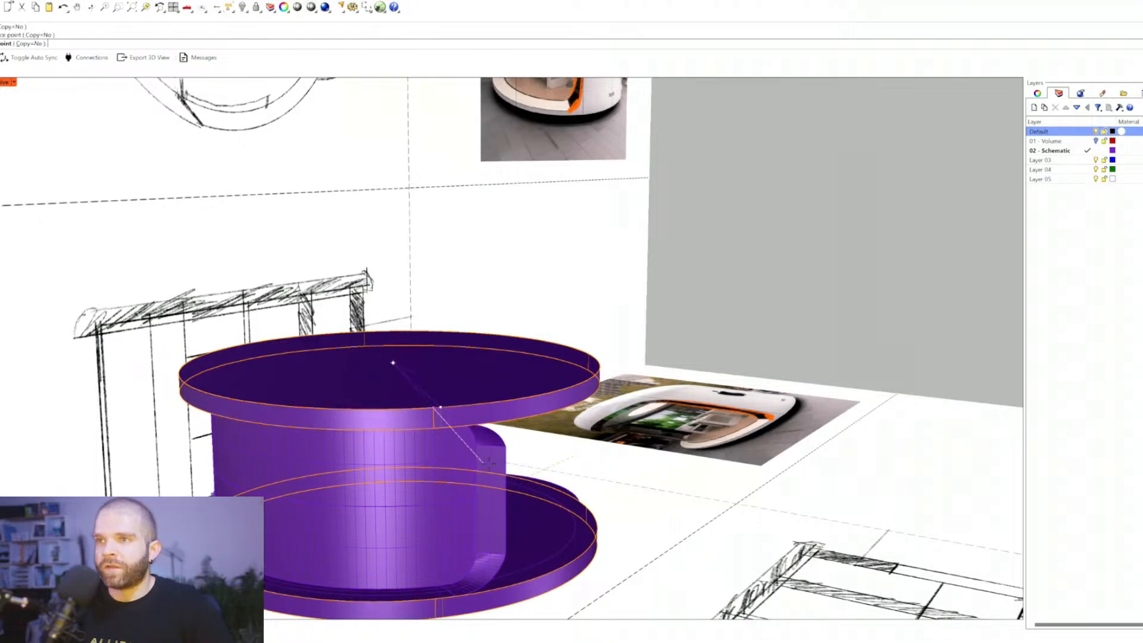
click(503, 445)
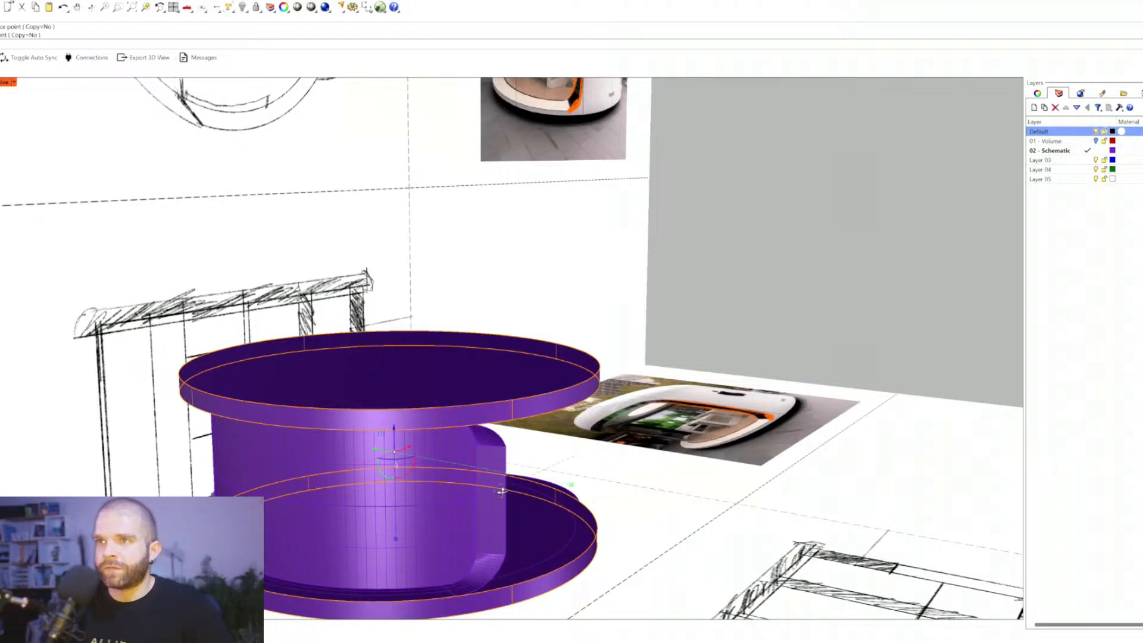
right_drag(499, 490, 466, 458)
key(Escape)
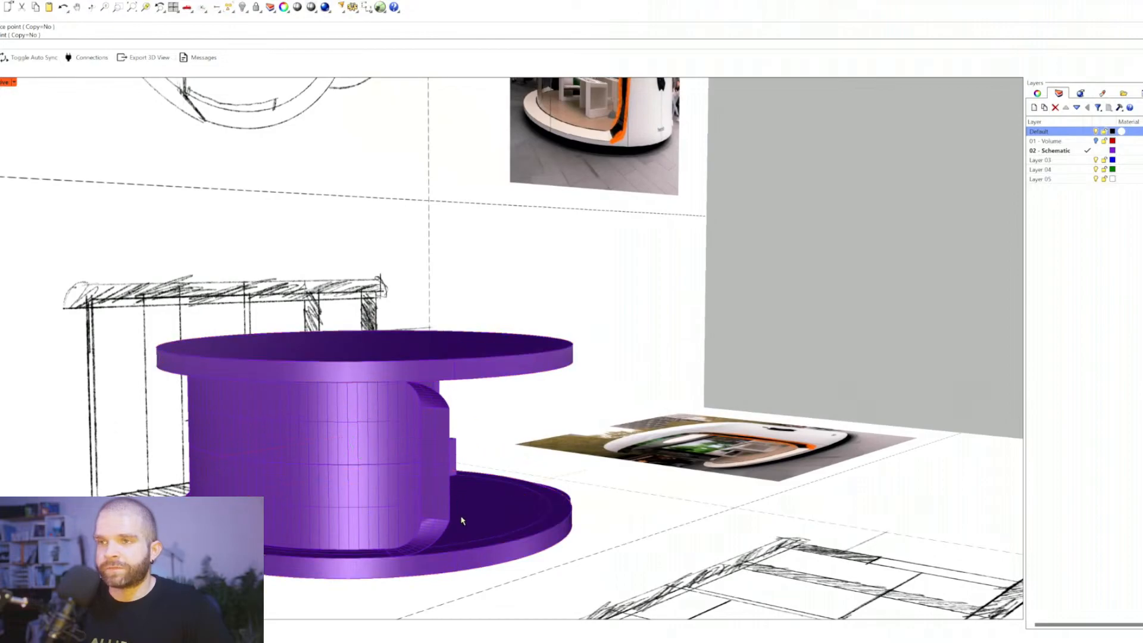
Step: Raise the roof slab's top face to make the roof thicker
scroll(437, 545, up, 2)
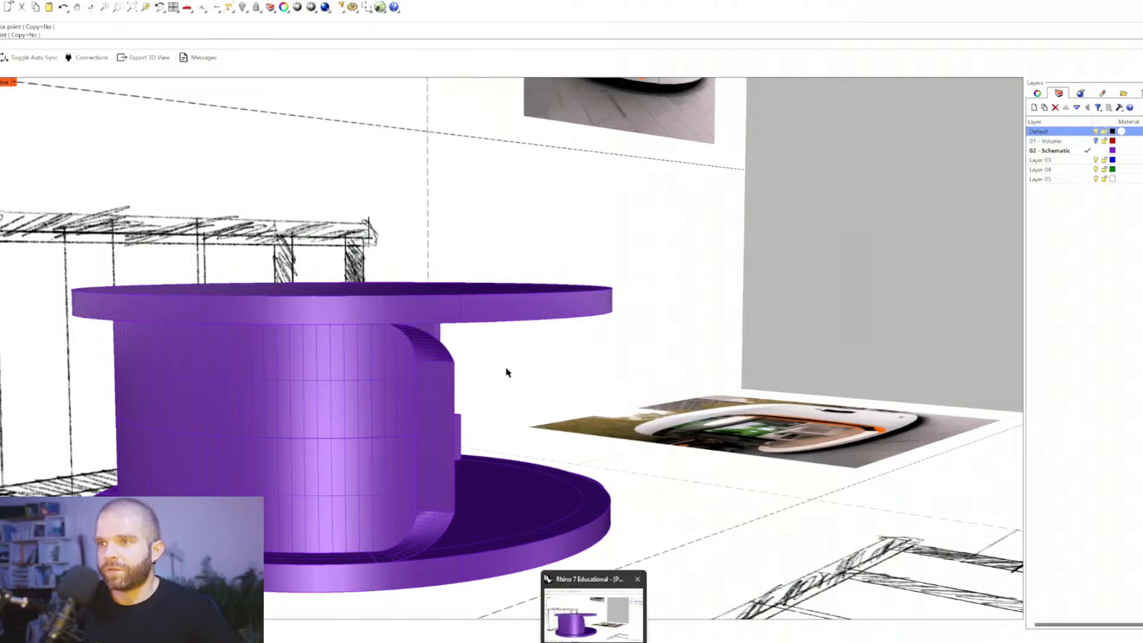
scroll(521, 363, down, 4)
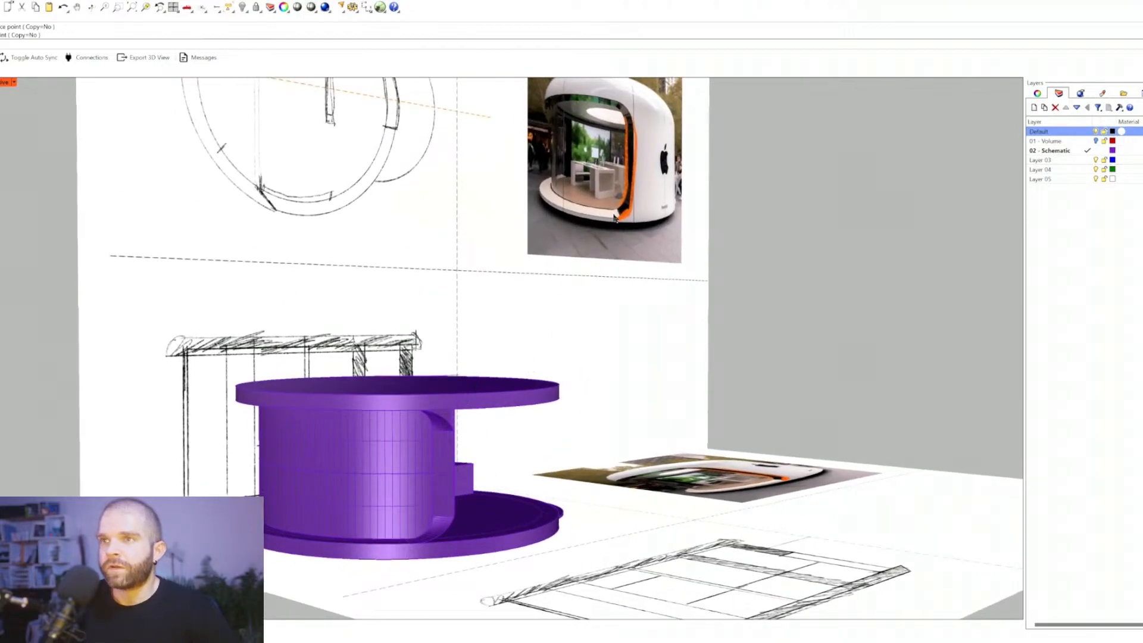
scroll(407, 400, down, 3)
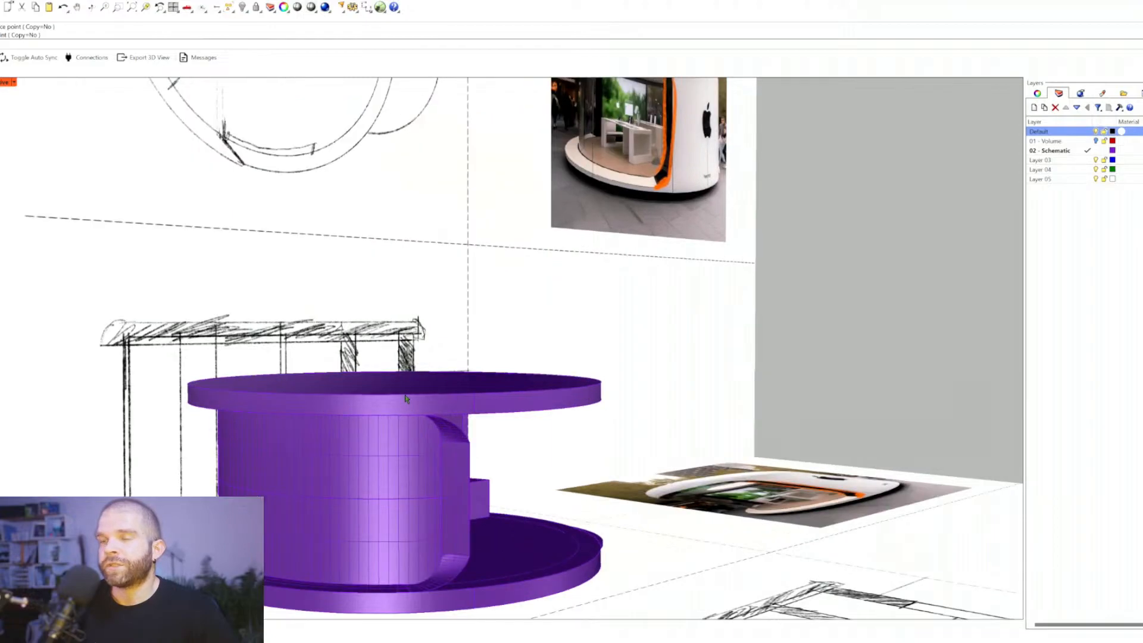
scroll(414, 333, up, 3)
ctrl+shift+click(408, 387)
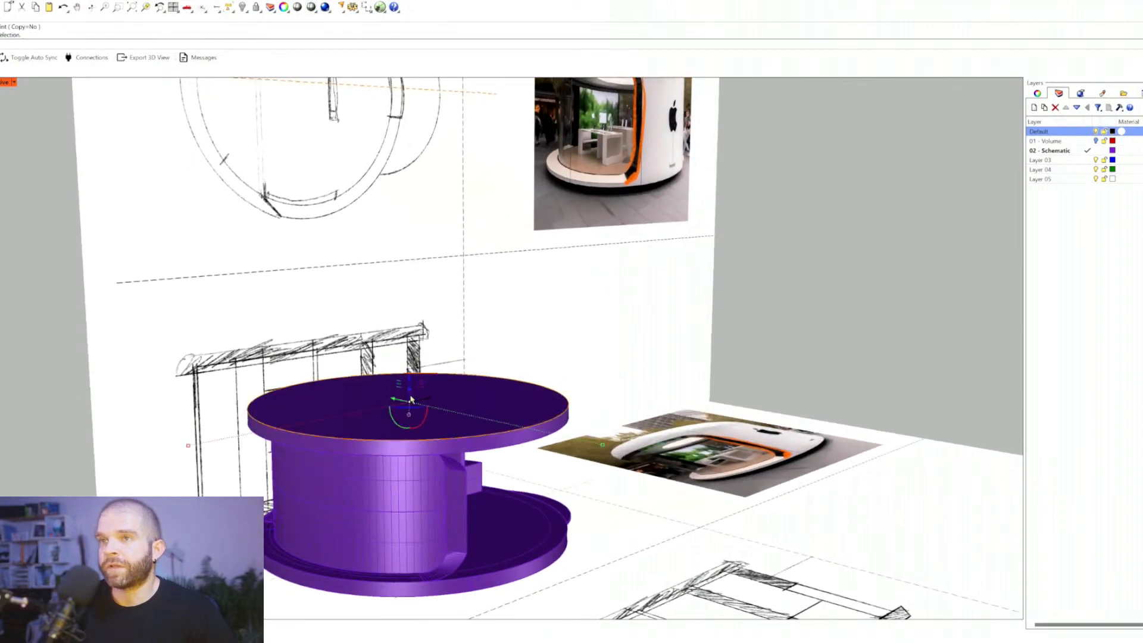
drag(426, 363, 426, 359)
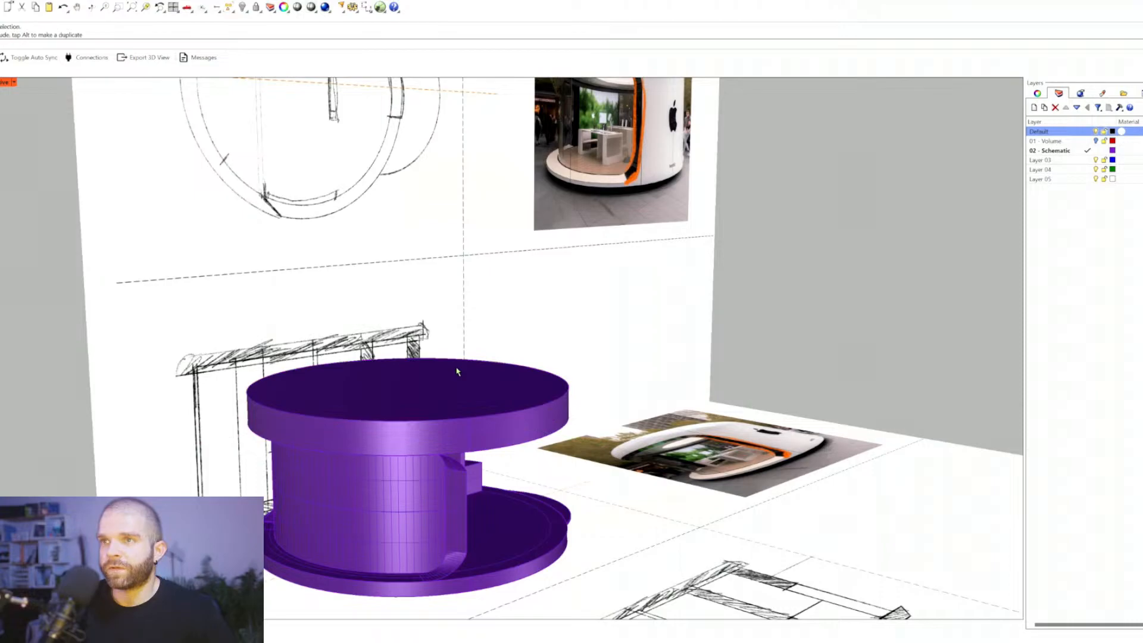
Step: Fillet the roof slab's upper outer edge with a radius of 32 (2'8")
text(FilletEdge)
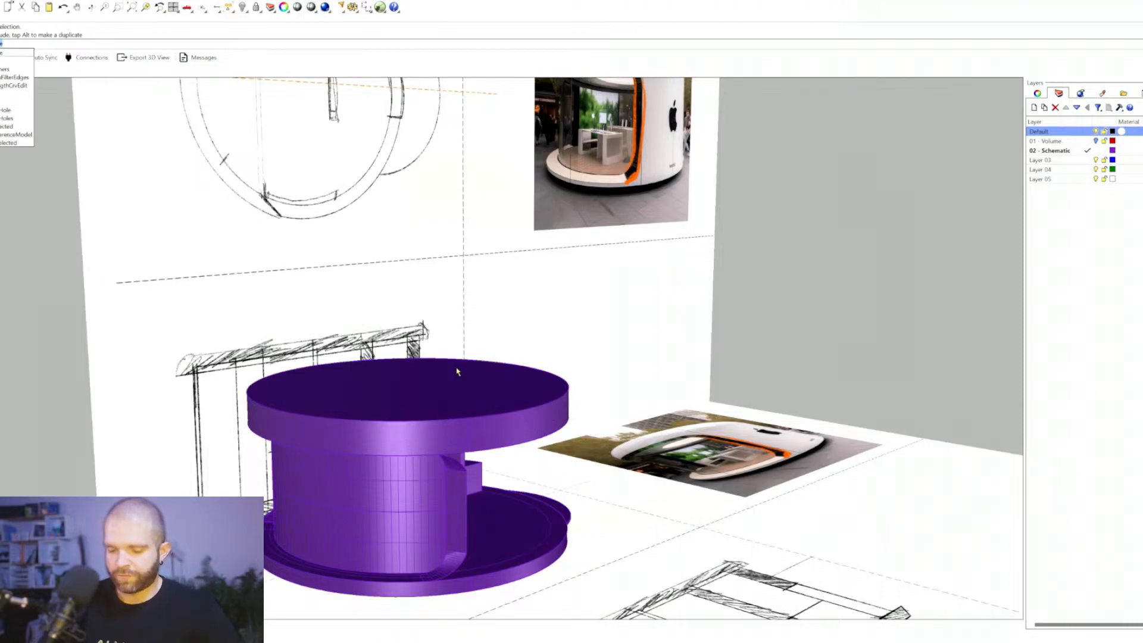
key(Return)
click(475, 415)
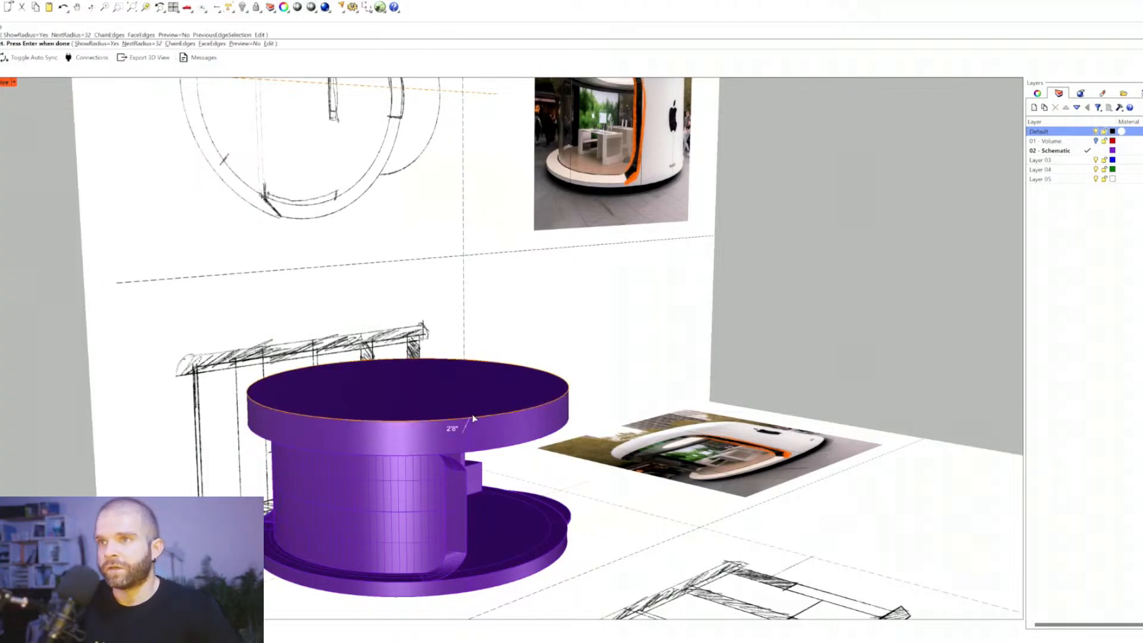
key(Return)
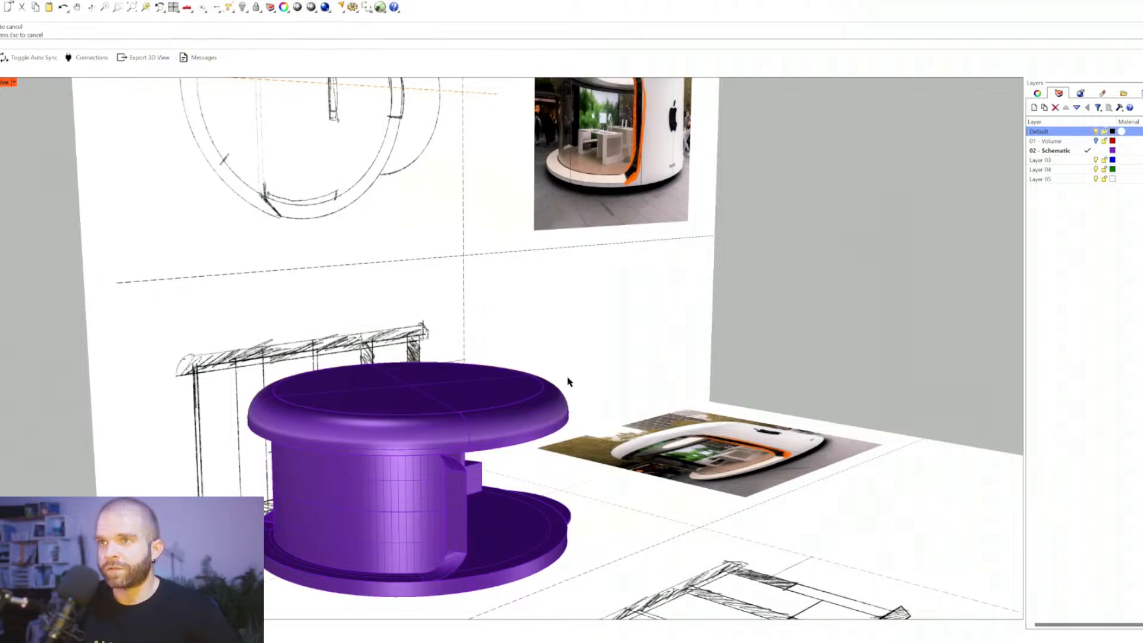
Step: Compare the pavilion's rounded roof, front opening and base with the reference photo from several angles
scroll(594, 323, down, 4)
shift+right_drag(594, 324, 436, 388)
scroll(577, 342, up, 2)
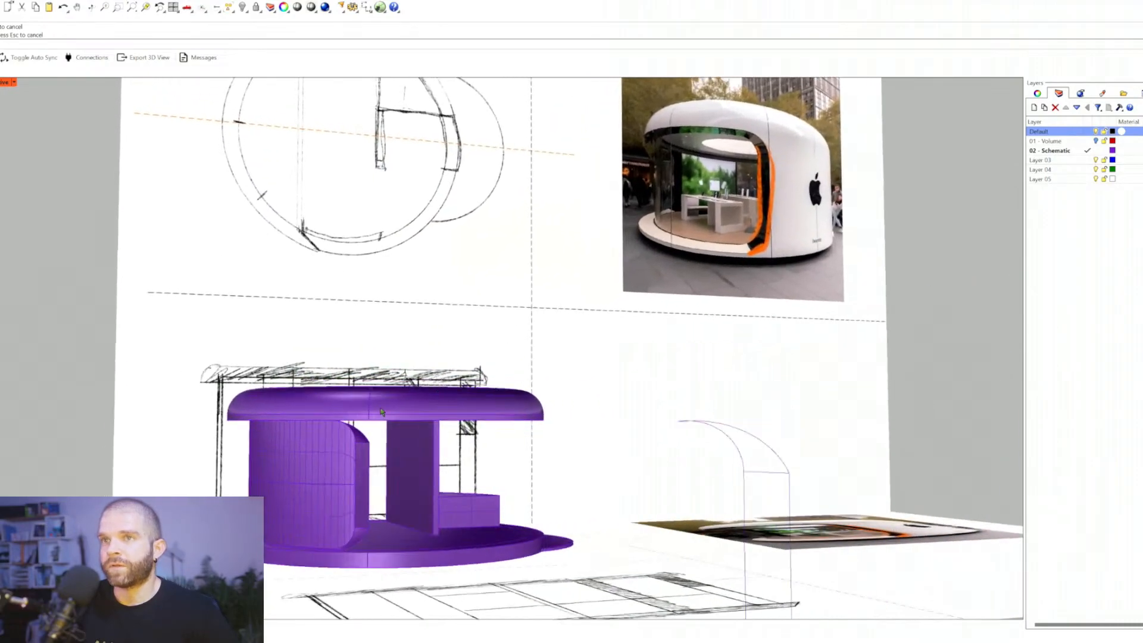
right_drag(381, 412, 394, 409)
scroll(383, 420, up, 2)
scroll(491, 391, down, 2)
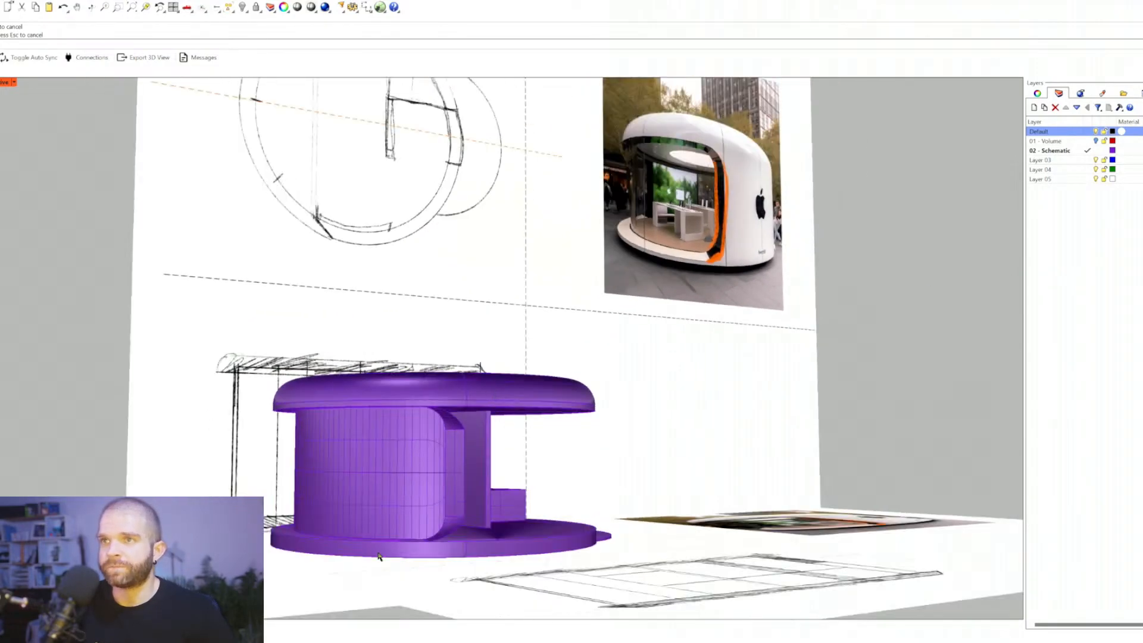
right_drag(373, 560, 304, 547)
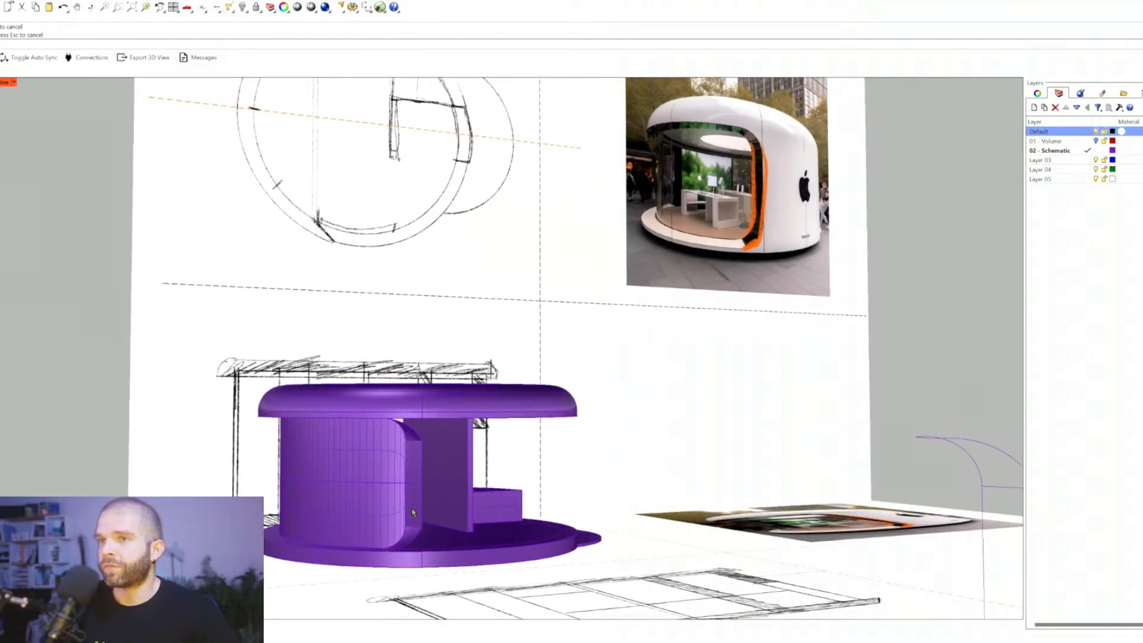
right_drag(756, 269, 726, 295)
right_drag(447, 498, 445, 454)
right_drag(392, 426, 384, 464)
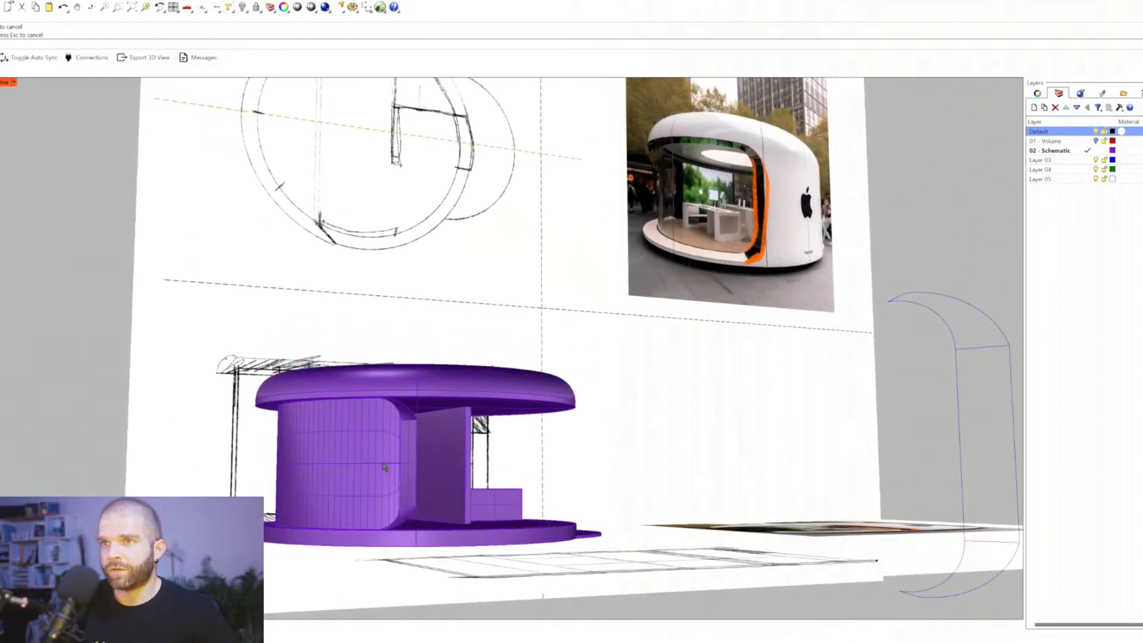
Step: Hide the Default layer's reference images and view the floor slab from below
click(1096, 131)
mouse_move(556, 417)
right_down()
mouse_move(555, 397)
mouse_move(332, 454)
right_up()
click(331, 469)
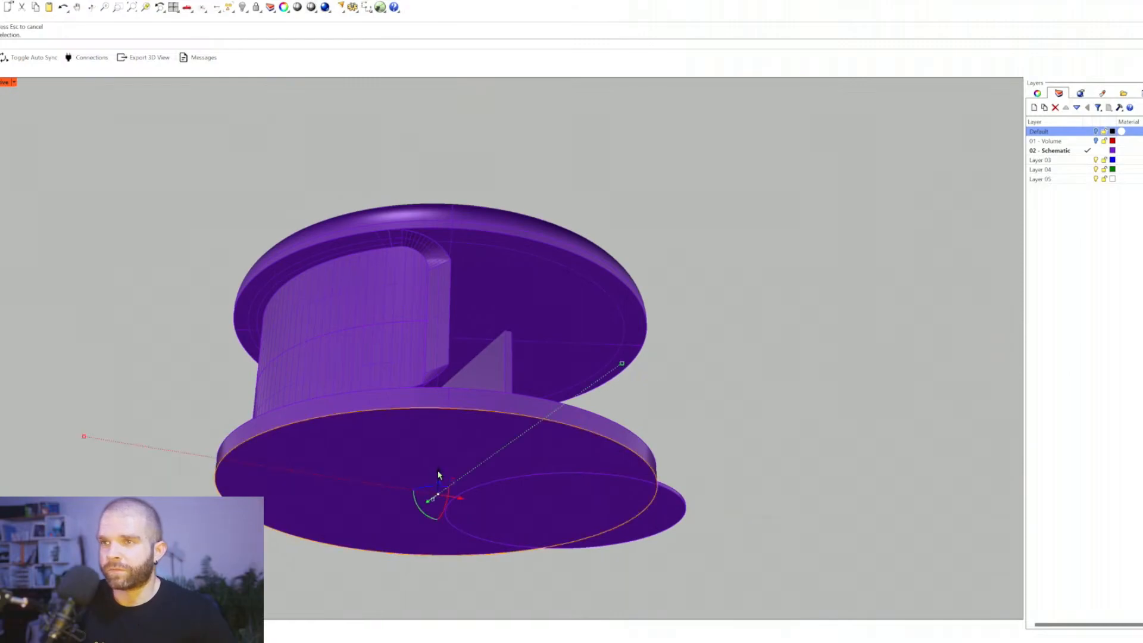
drag(439, 474, 454, 466)
click(829, 331)
key(ctrl+z)
click(354, 441)
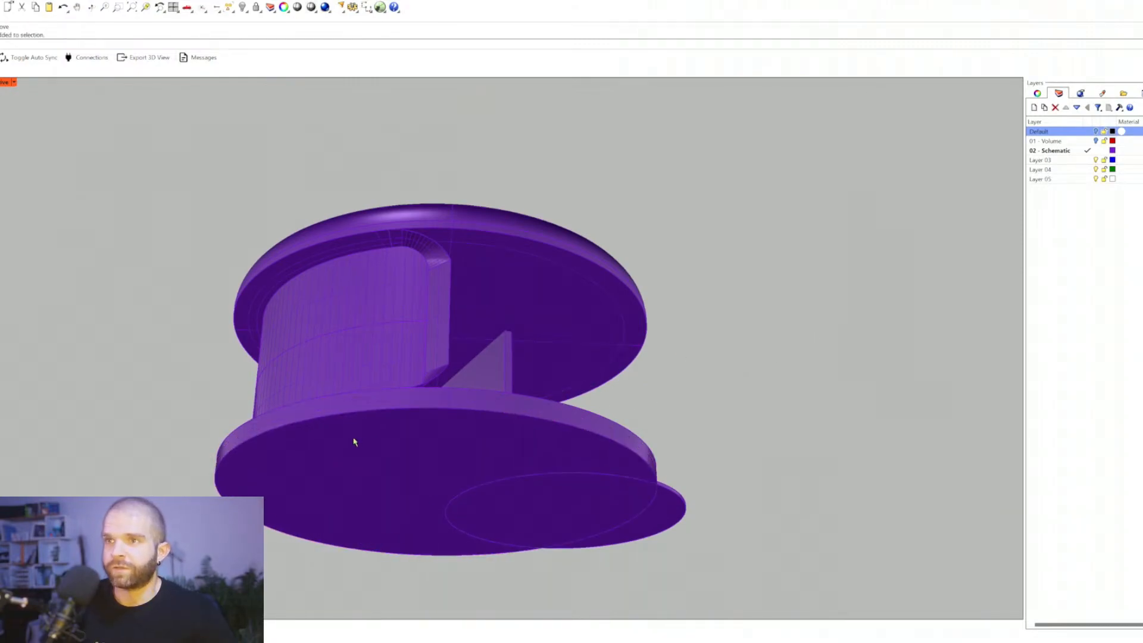
key(Escape)
Step: Raise the underside face of one of the two coincident floor slabs slightly and scale it inward to taper the rim
click(438, 460)
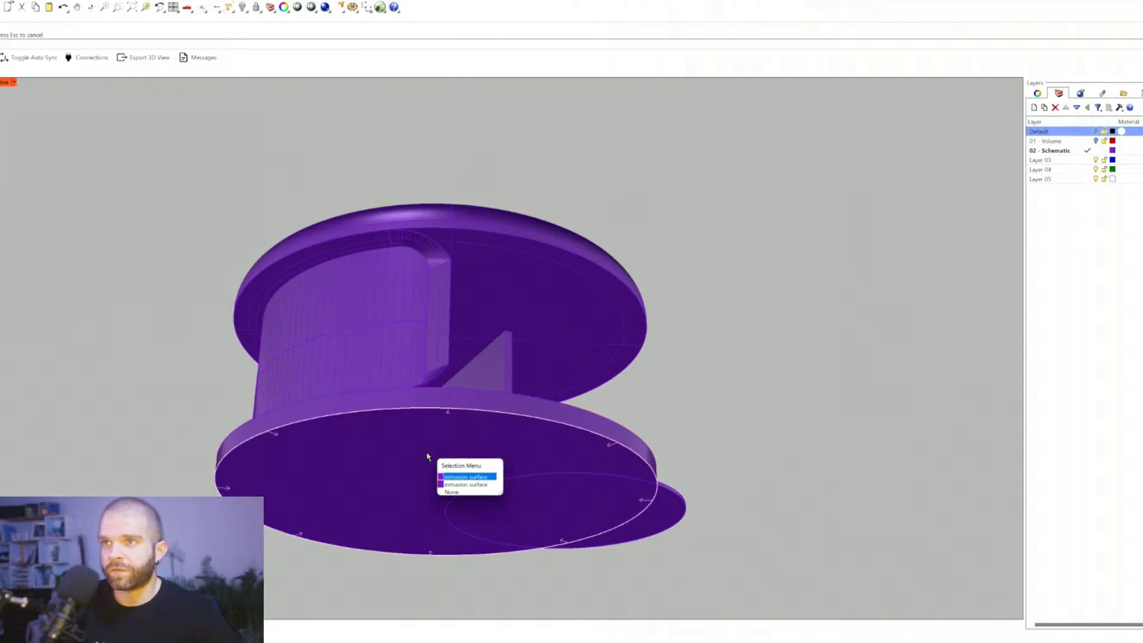
click(476, 477)
drag(439, 475, 453, 467)
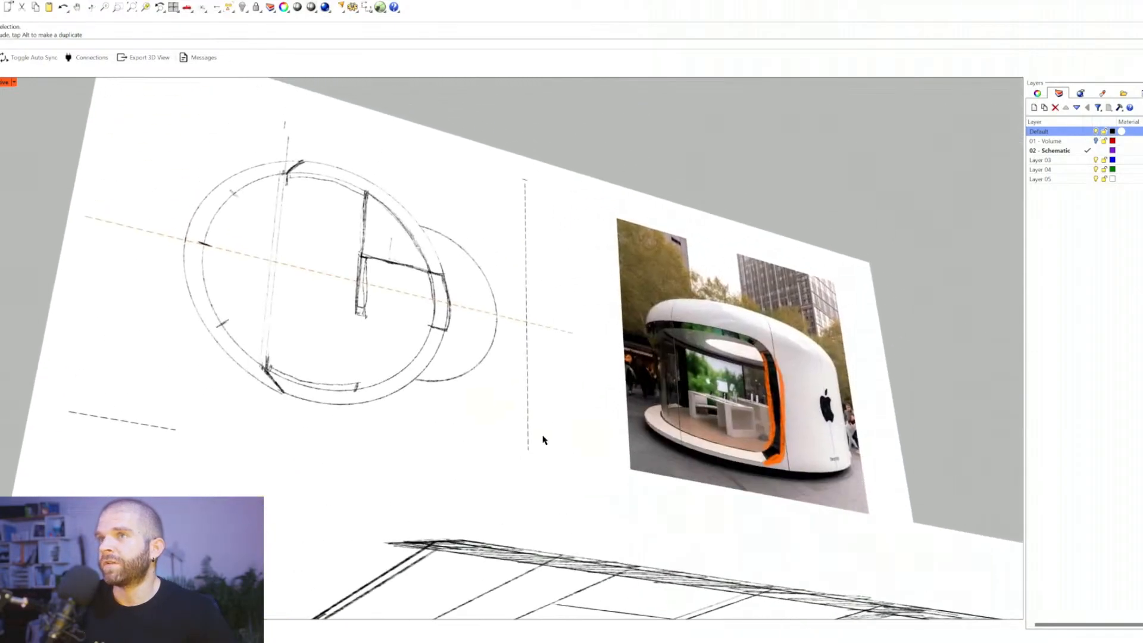
right_drag(542, 436, 549, 421)
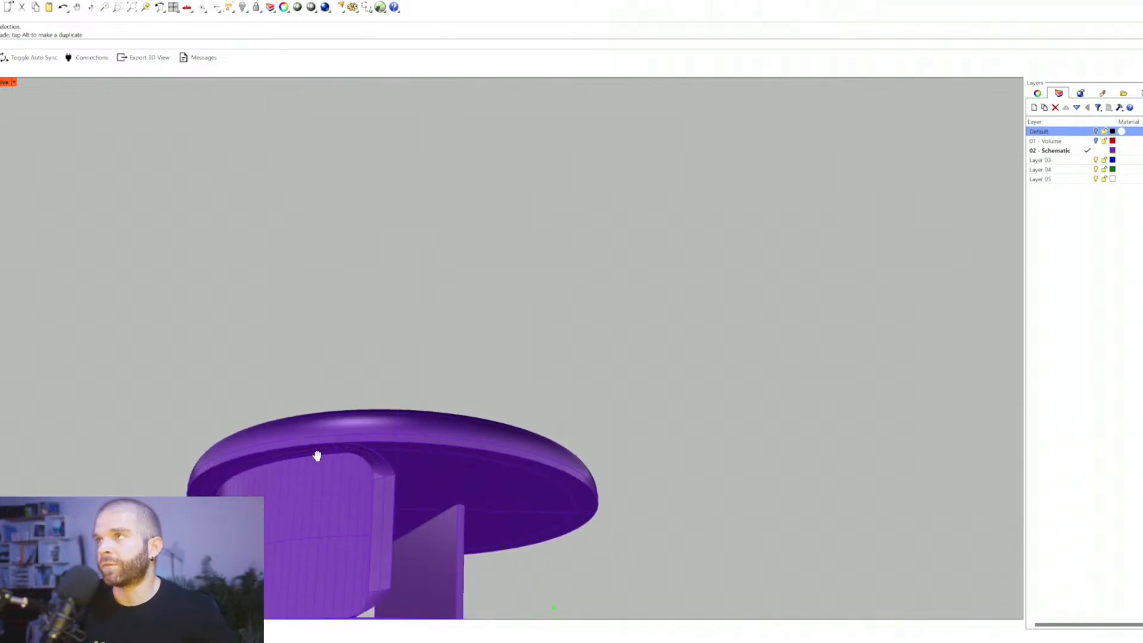
shift+right_drag(316, 455, 367, 256)
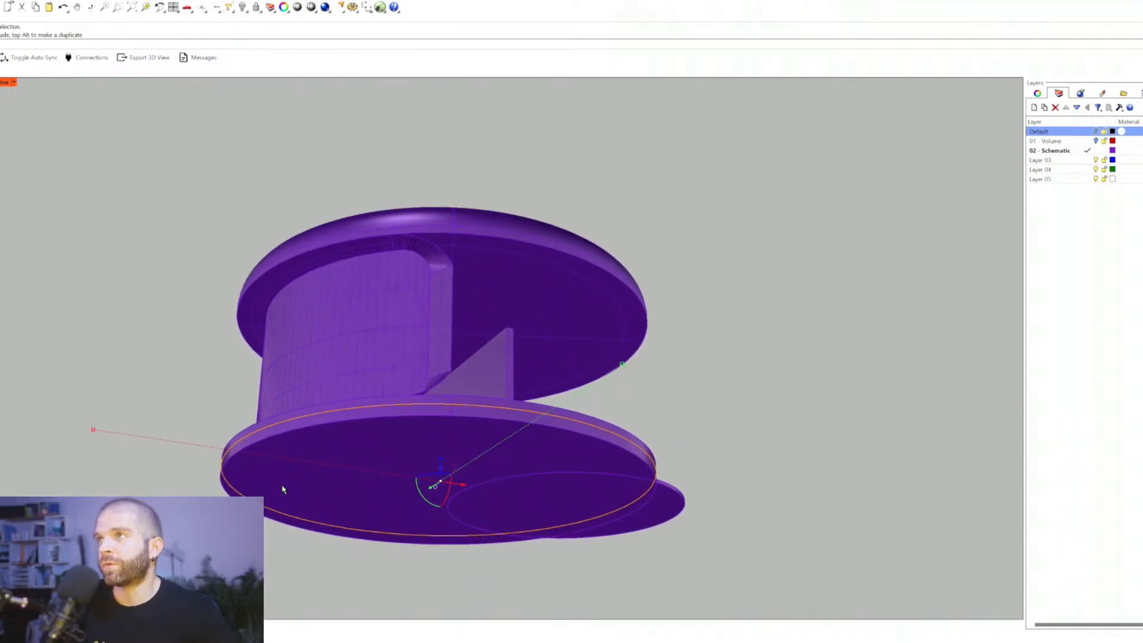
scroll(284, 490, up, 3)
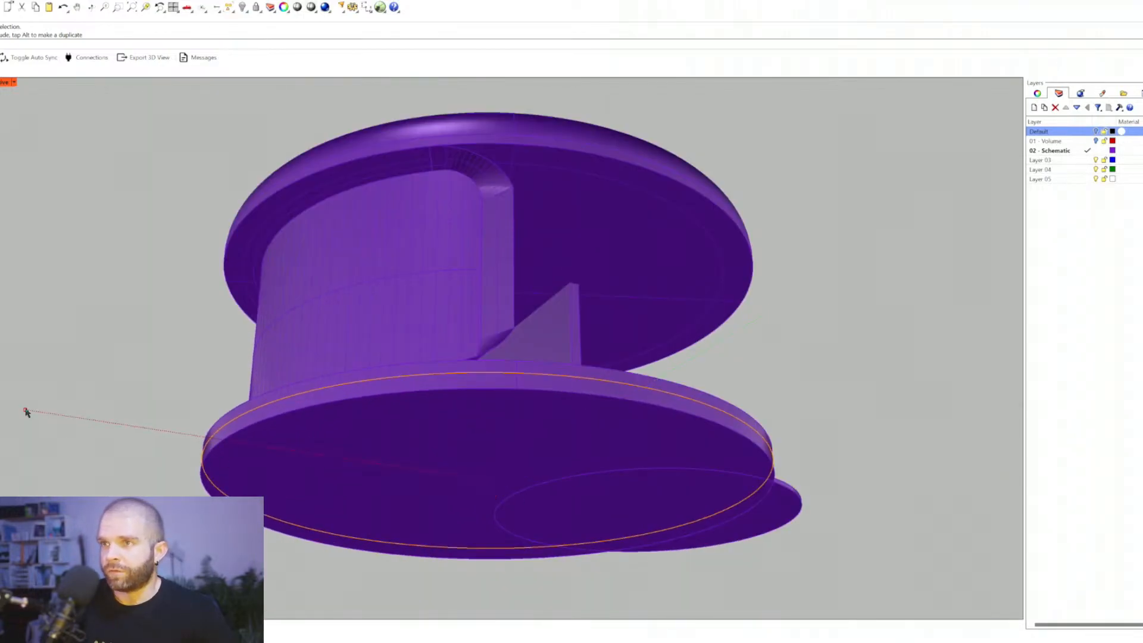
drag(26, 409, 44, 415)
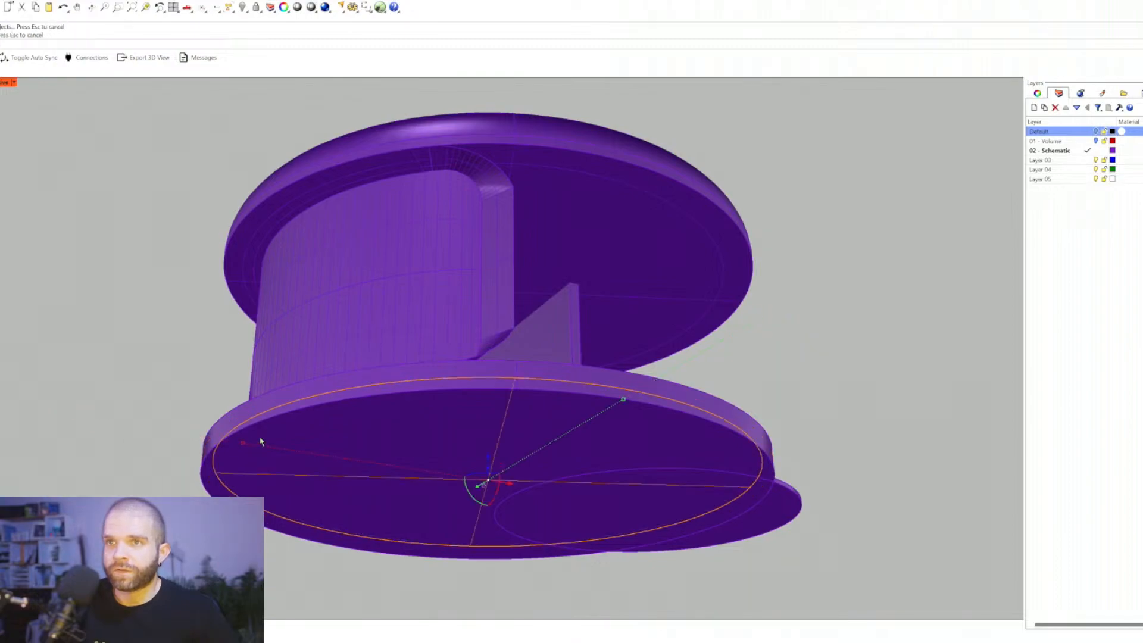
Step: Try deleting the full-height floor slab that encloses the tapered one
click(260, 441)
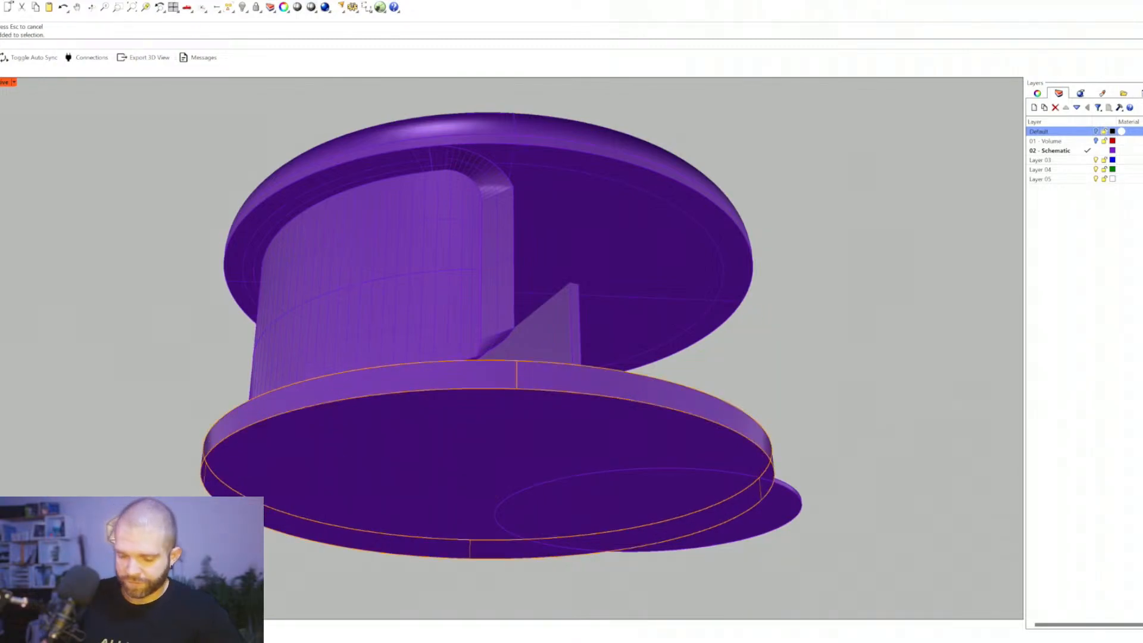
key(Delete)
mouse_move(290, 439)
right_down()
mouse_move(263, 441)
mouse_move(276, 455)
right_up()
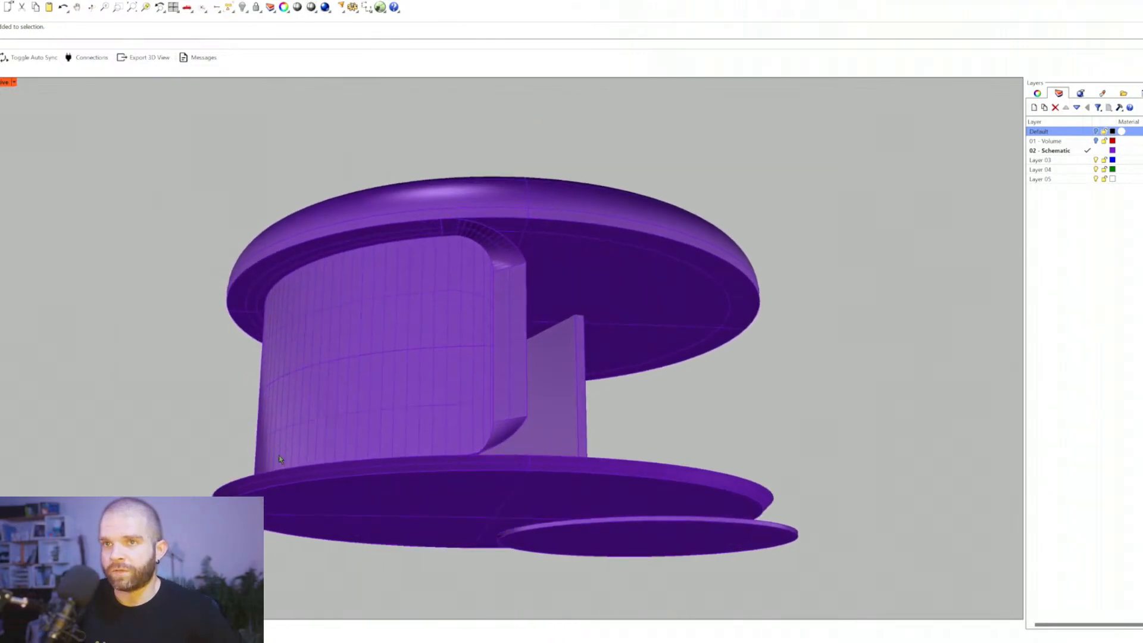
Step: Flatten the full-height floor slab vertically toward its lower edge and shrink it horizontally into a recessed plinth under the tapered slab
click(285, 479)
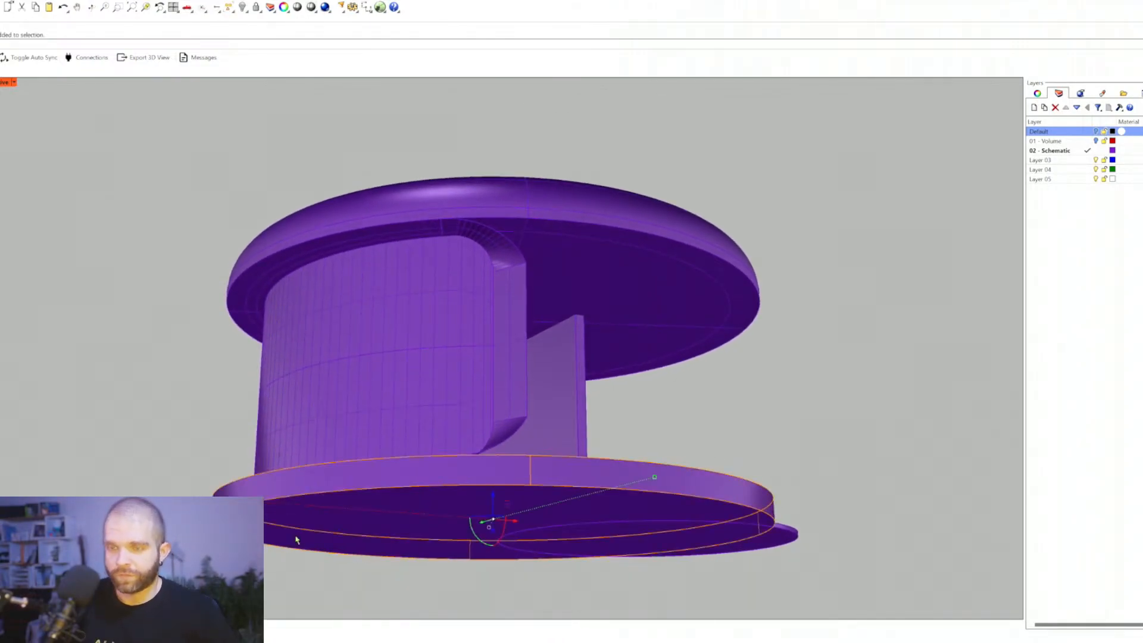
text(scale)
key(Return)
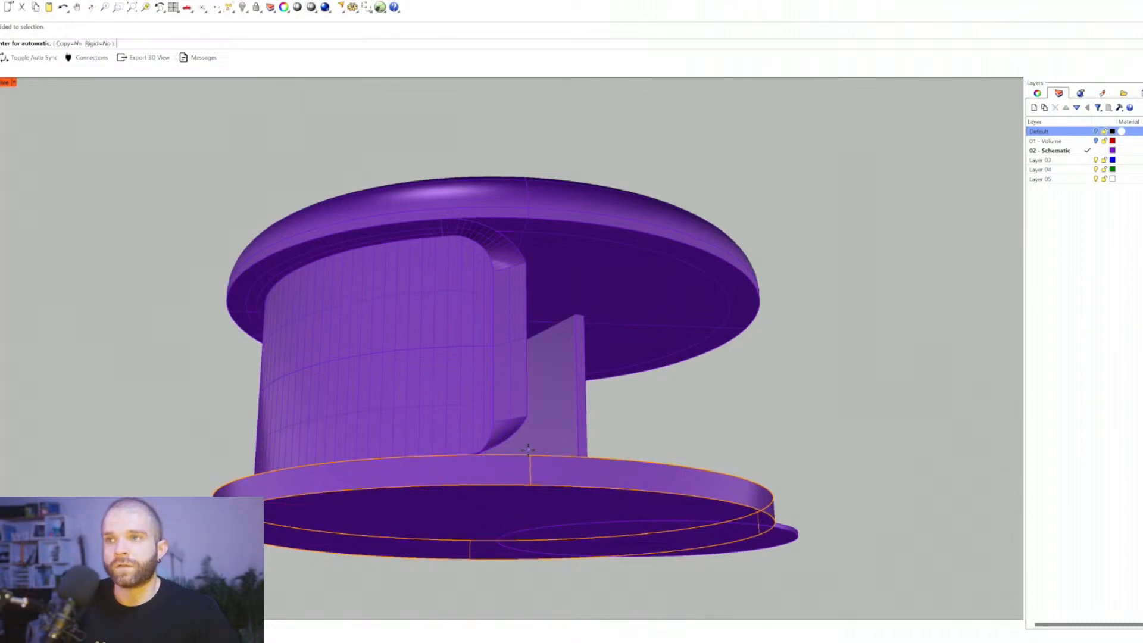
click(529, 484)
click(530, 456)
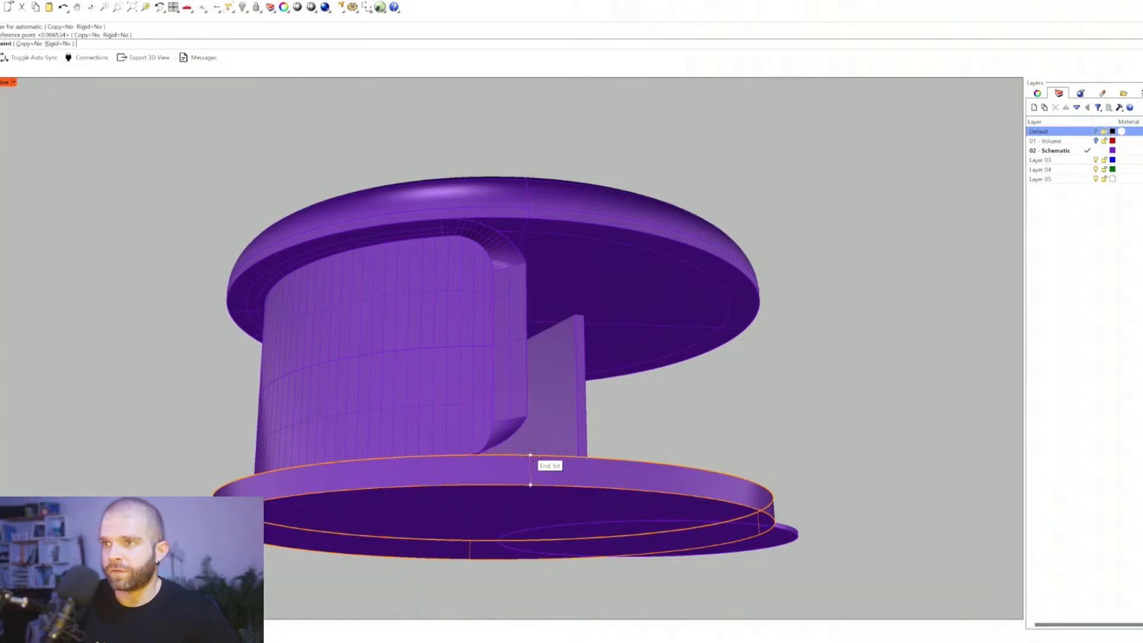
click(531, 468)
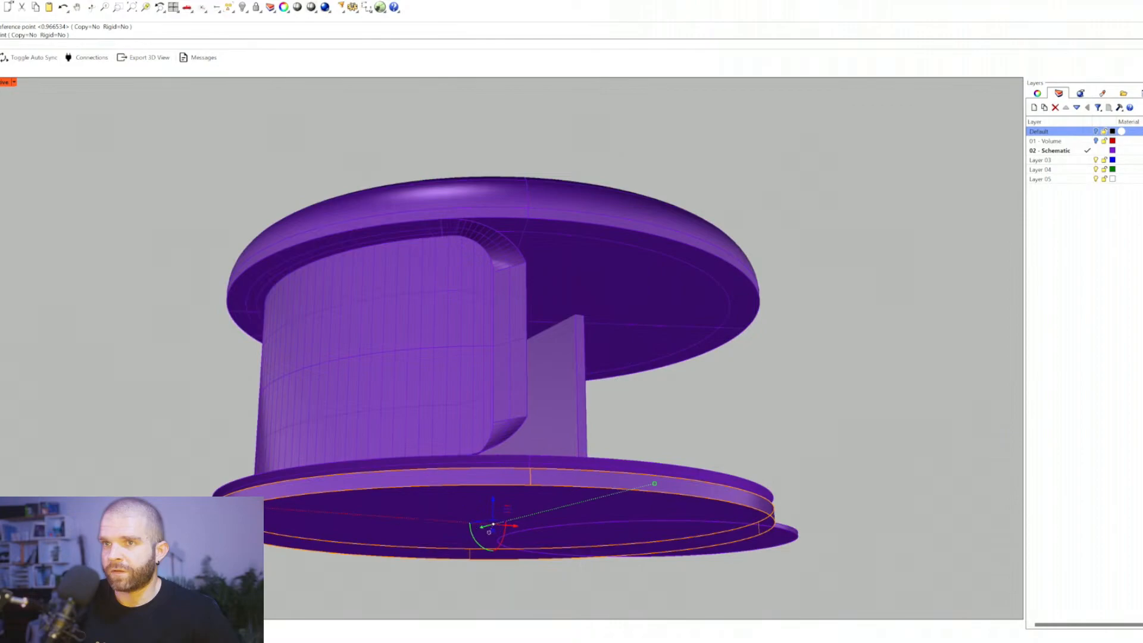
shift+drag(654, 484, 634, 489)
key(Escape)
right_drag(634, 488, 659, 496)
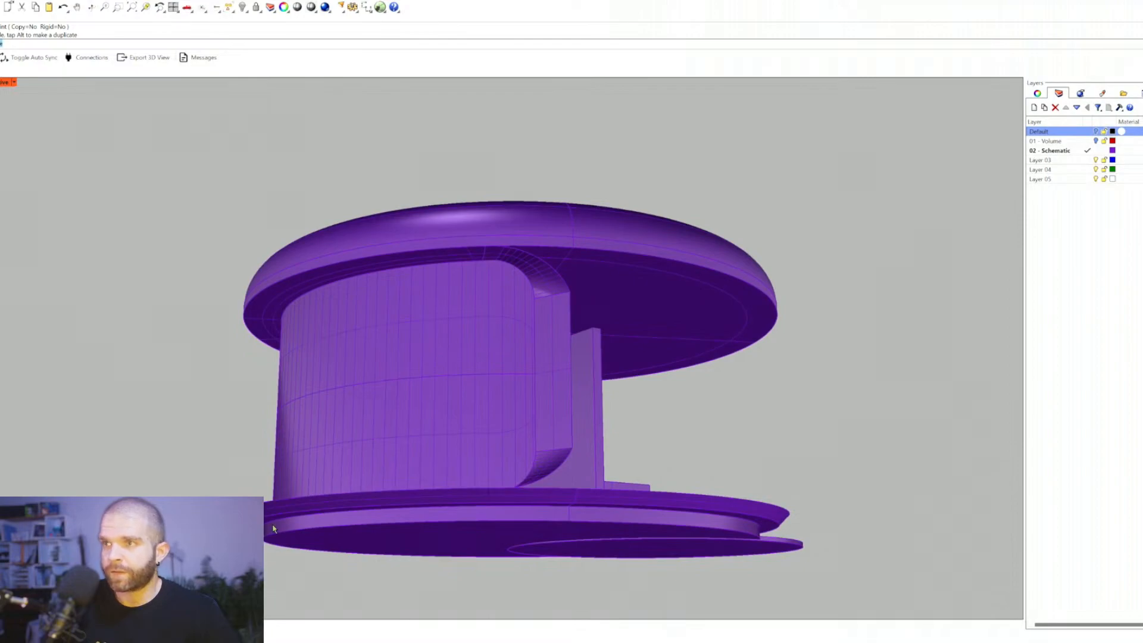
Step: Start an edge fillet on the recessed plinth's lower outer edge and open its next-radius value for editing
text(FilletEdge)
key(Return)
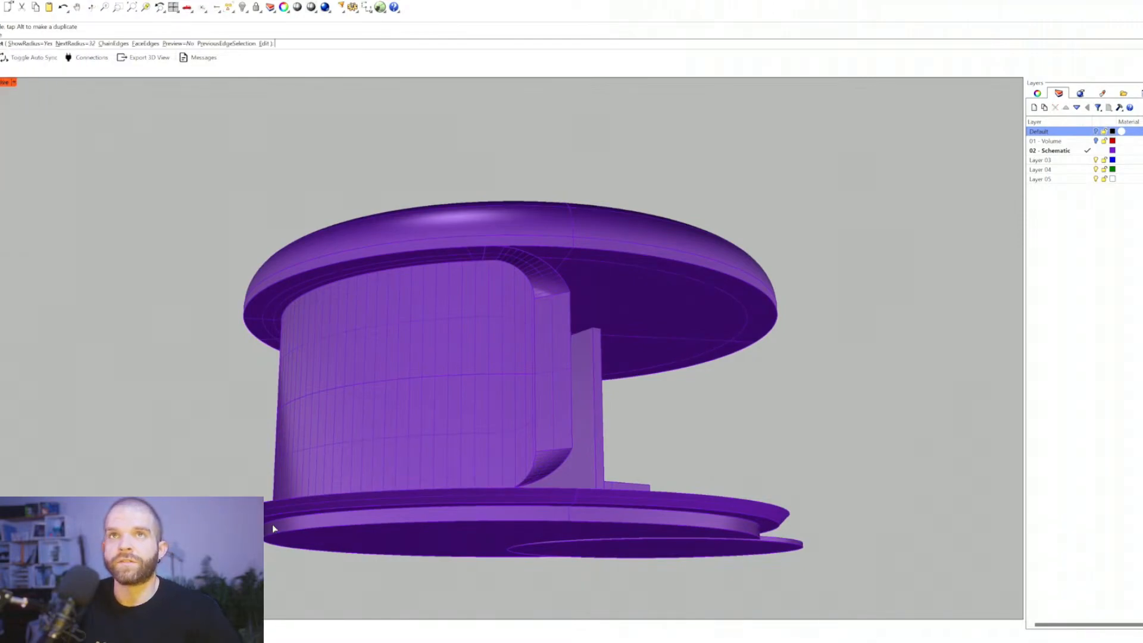
click(283, 530)
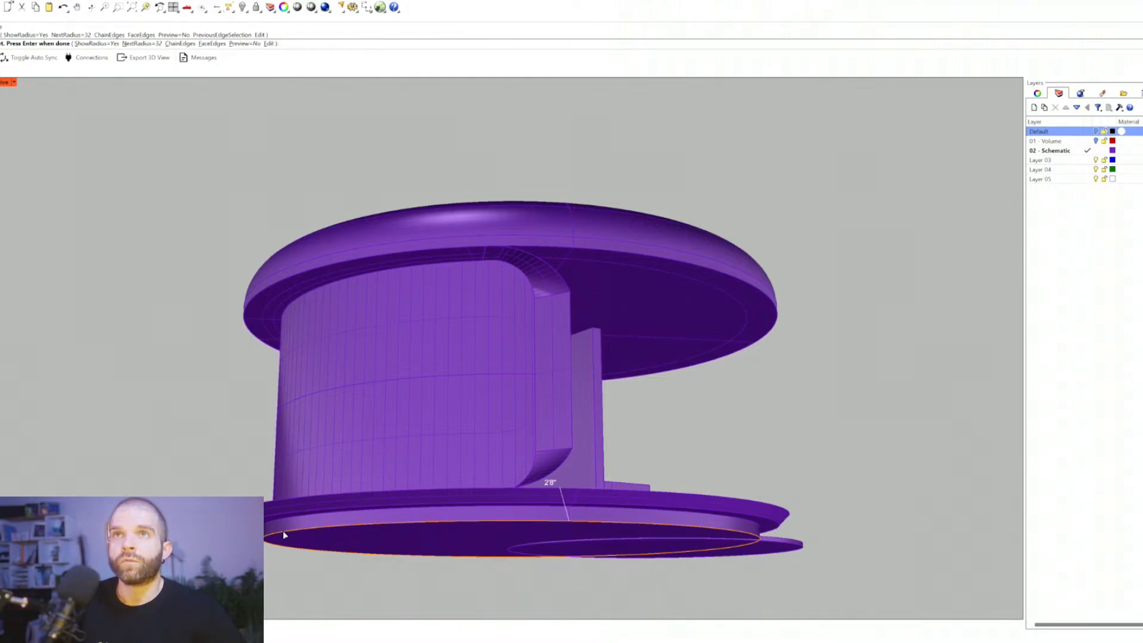
text(N)
key(Return)
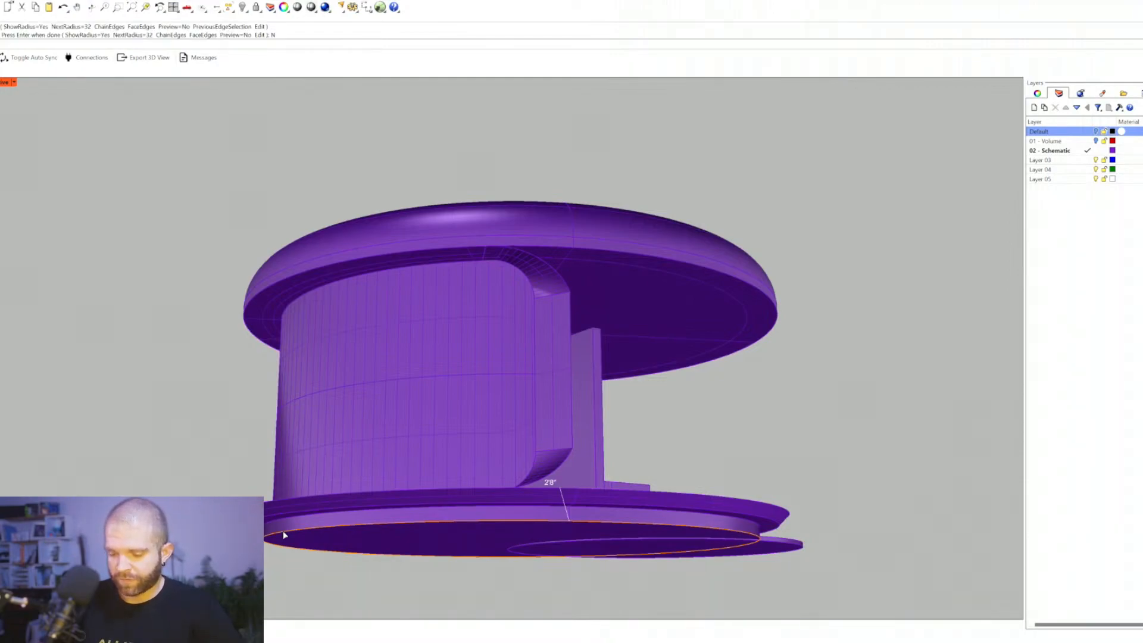
Step: Fillet the lower circular edge of the recessed base plinth with a 6-inch radius
key(Return)
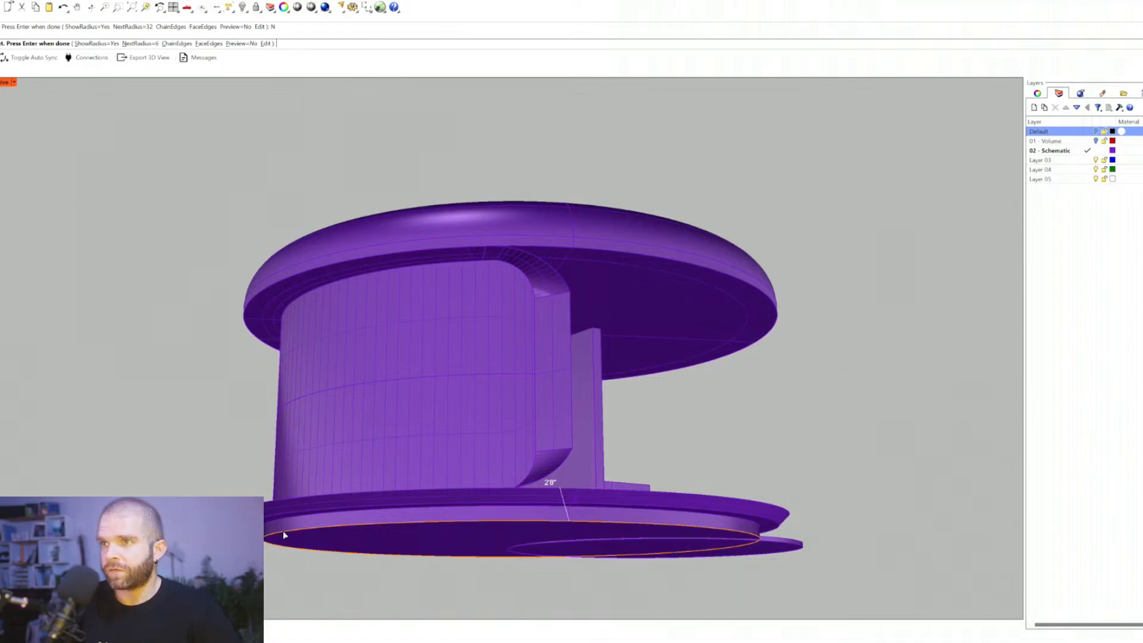
key(Return)
key(Return)
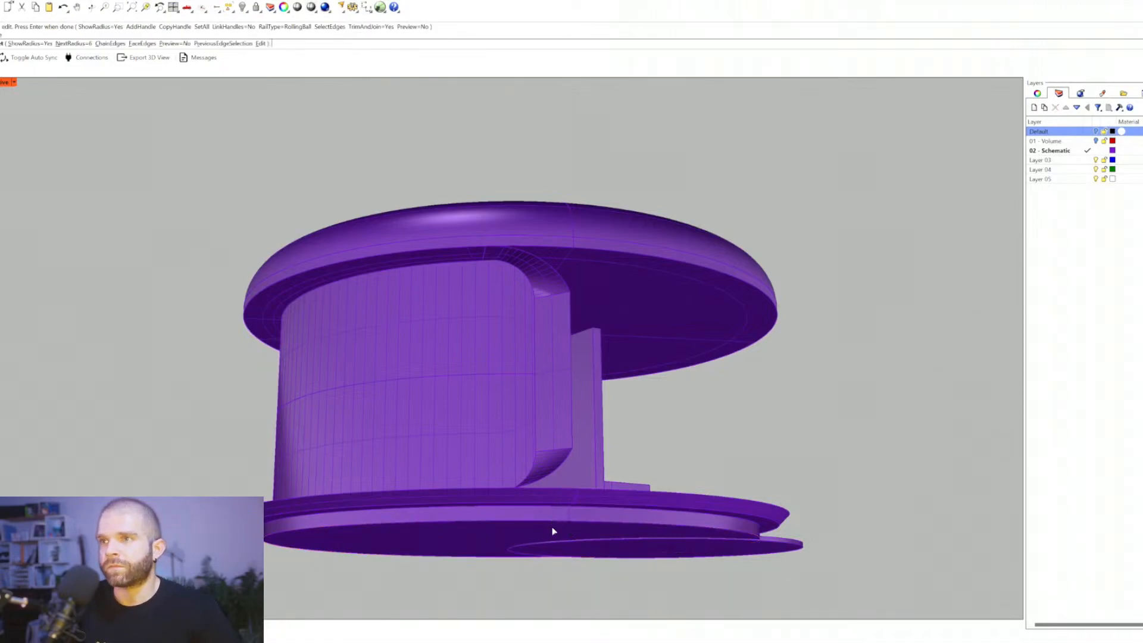
text(N)
key(Return)
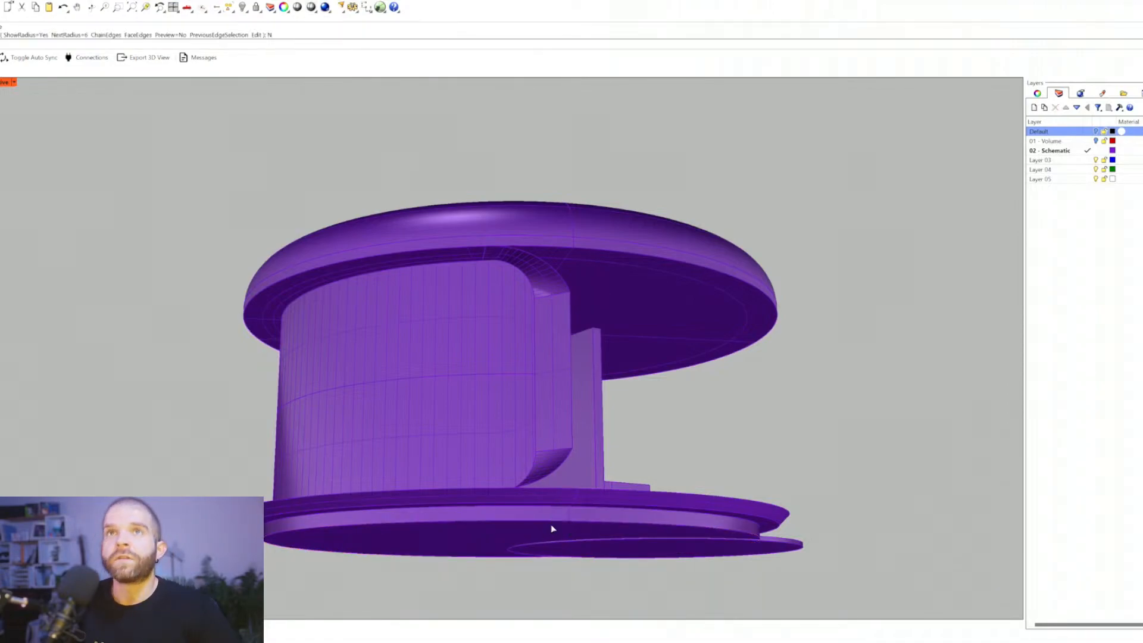
click(559, 521)
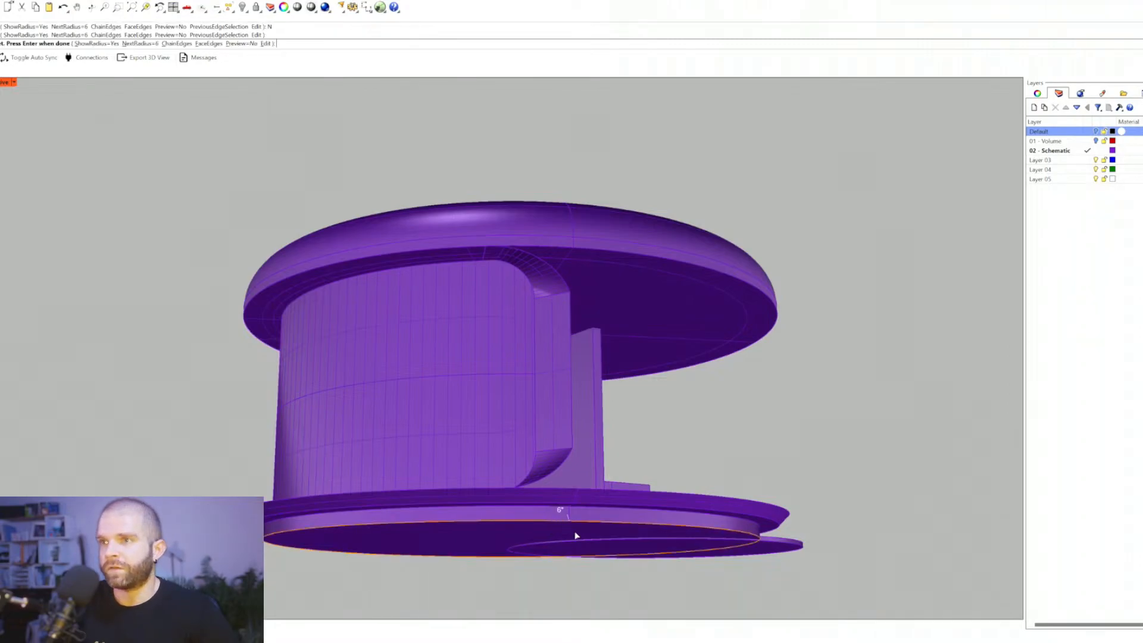
key(Return)
scroll(559, 527, up, 3)
key(Return)
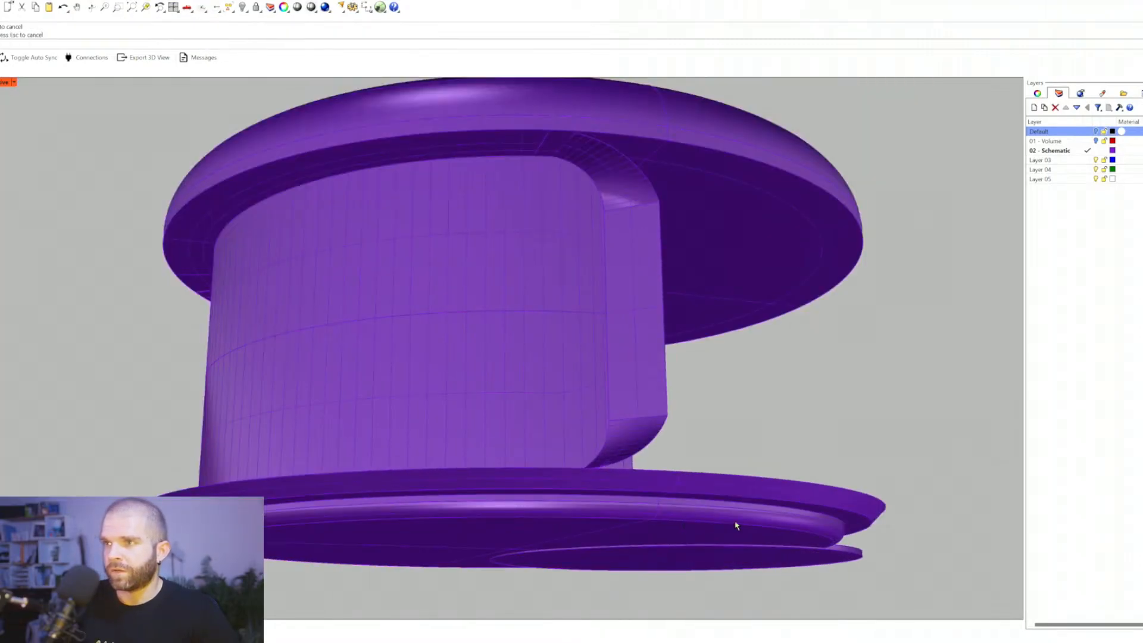
Step: Show the Default layer's reference sketches and photo and examine the kiosk model against them, including from below
scroll(370, 517, down, 5)
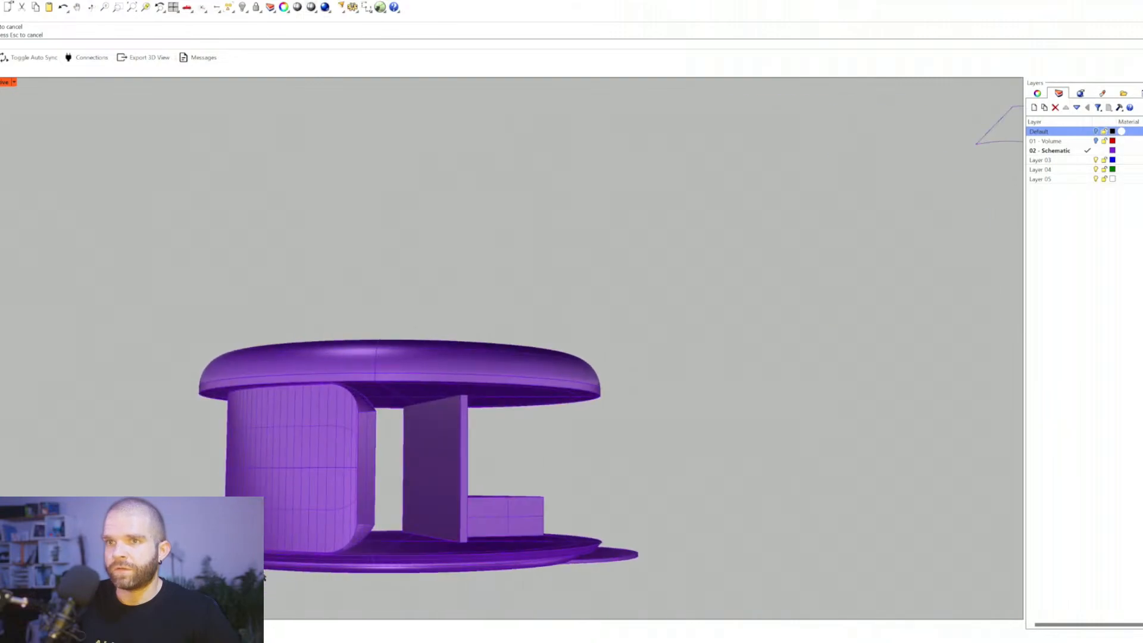
click(1095, 132)
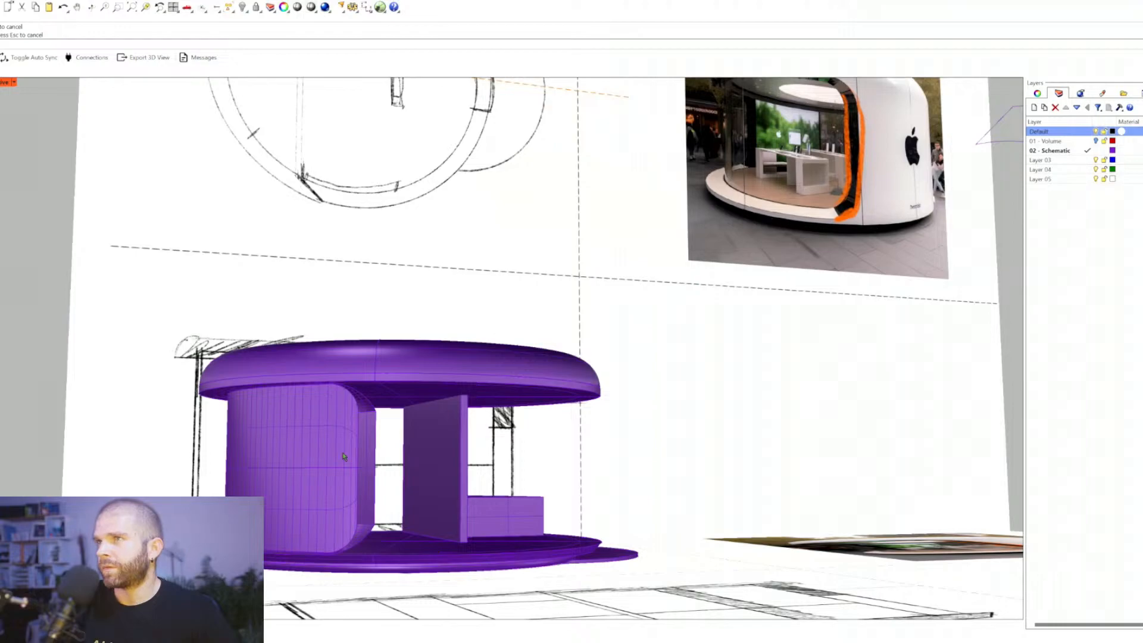
right_drag(342, 452, 335, 438)
scroll(238, 499, up, 10)
scroll(235, 499, down, 3)
scroll(231, 498, up, 3)
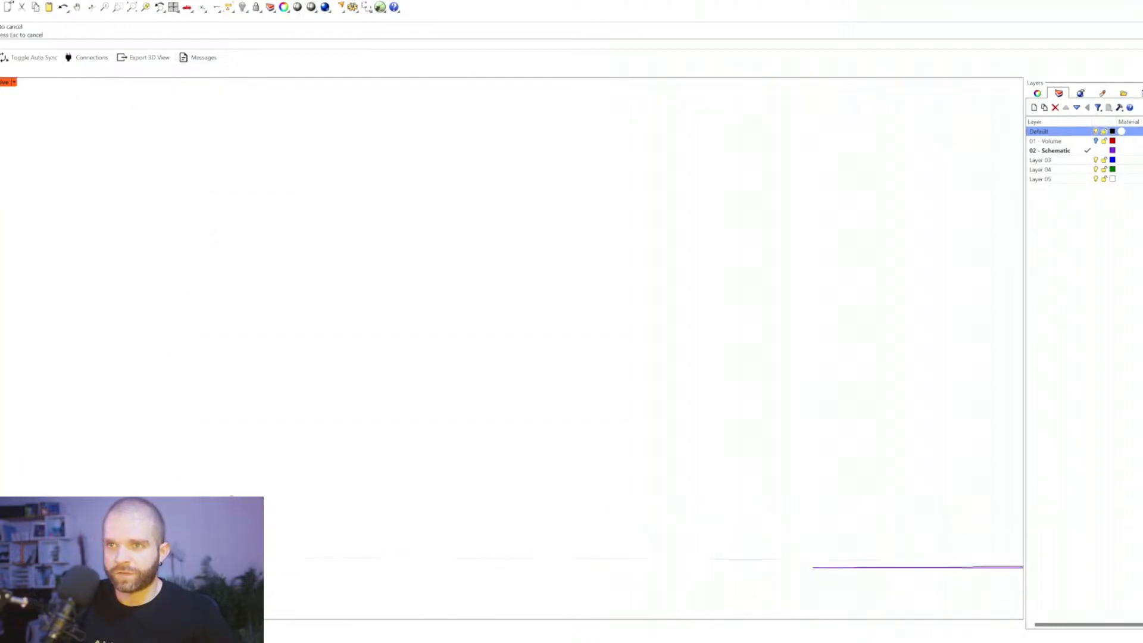
scroll(287, 564, down, 5)
scroll(309, 509, down, 5)
right_drag(311, 477, 391, 435)
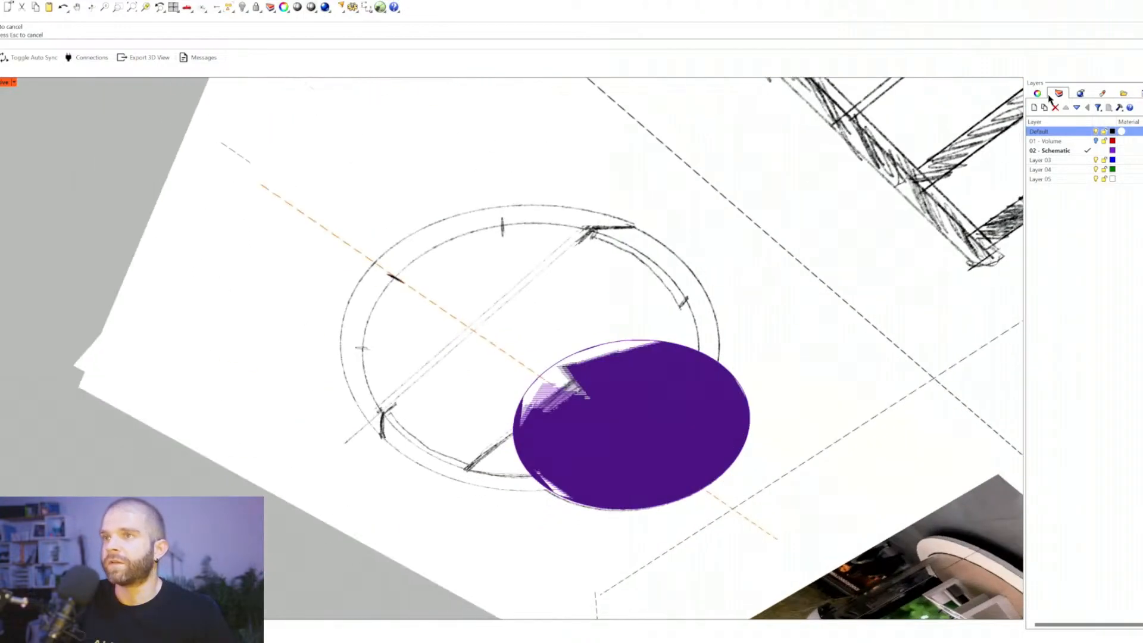
Step: Hide the Default layer and scale the floor disc's lower rim edge slightly outward to reduce its taper
click(1094, 131)
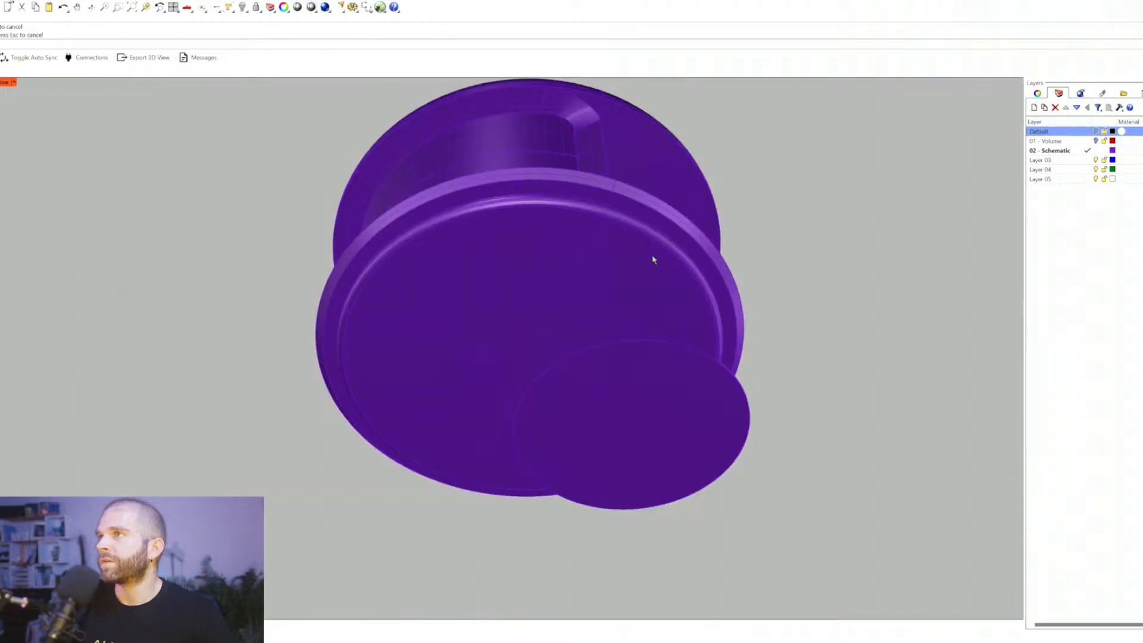
scroll(653, 260, up, 2)
click(335, 259)
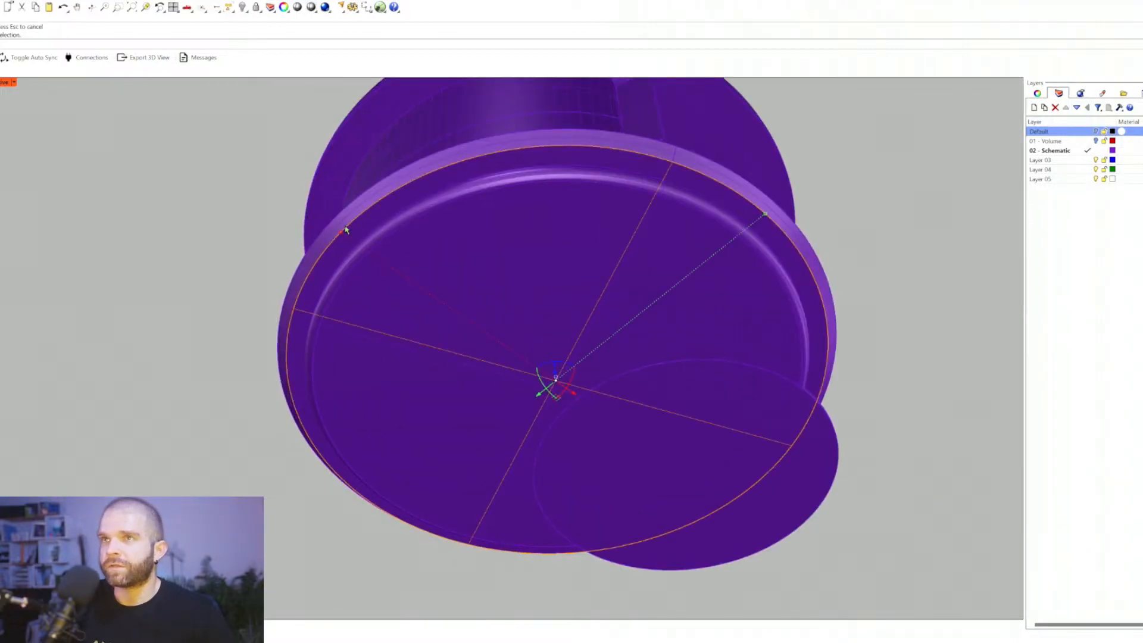
click(335, 231)
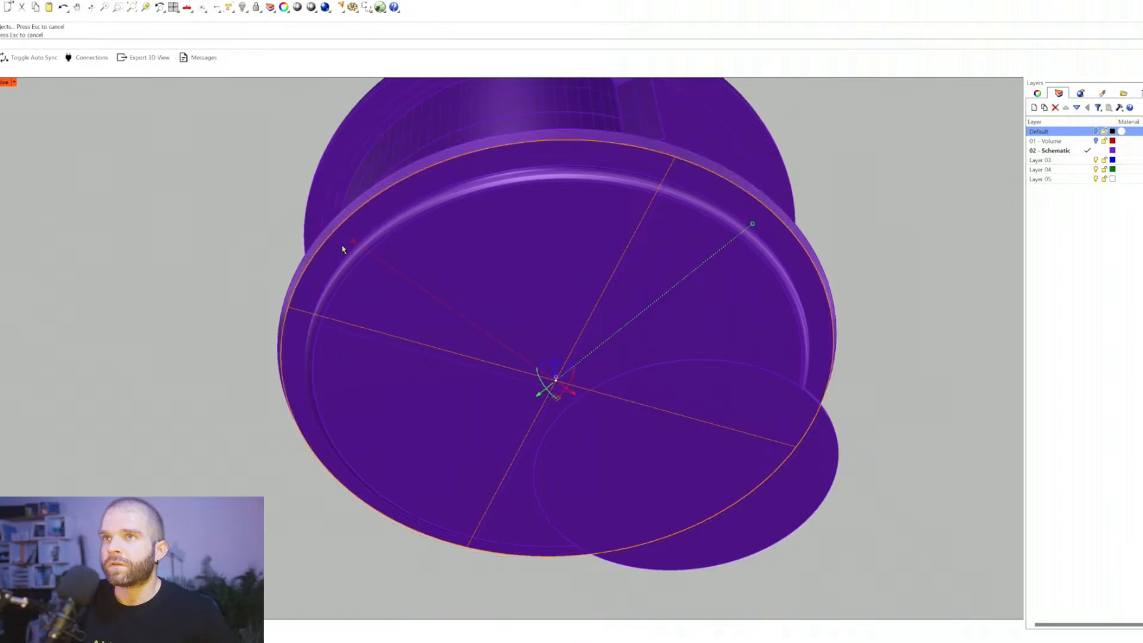
right_drag(343, 249, 311, 296)
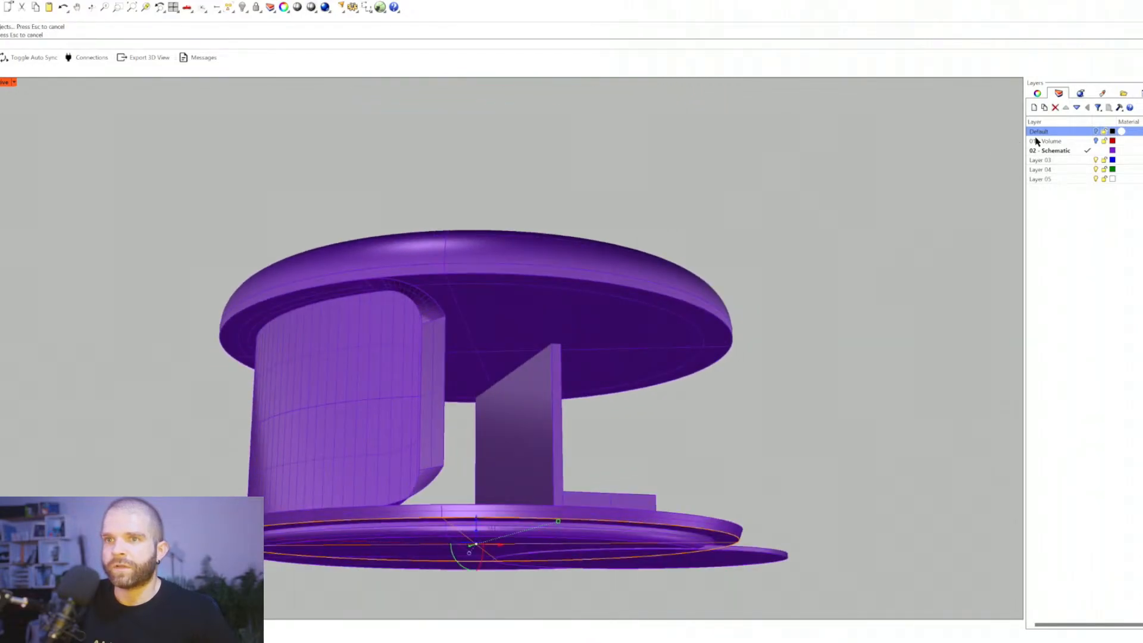
Step: Turn the Default layer's reference images back on and clear the selection of the floor disc's edge
click(1094, 131)
scroll(740, 248, down, 5)
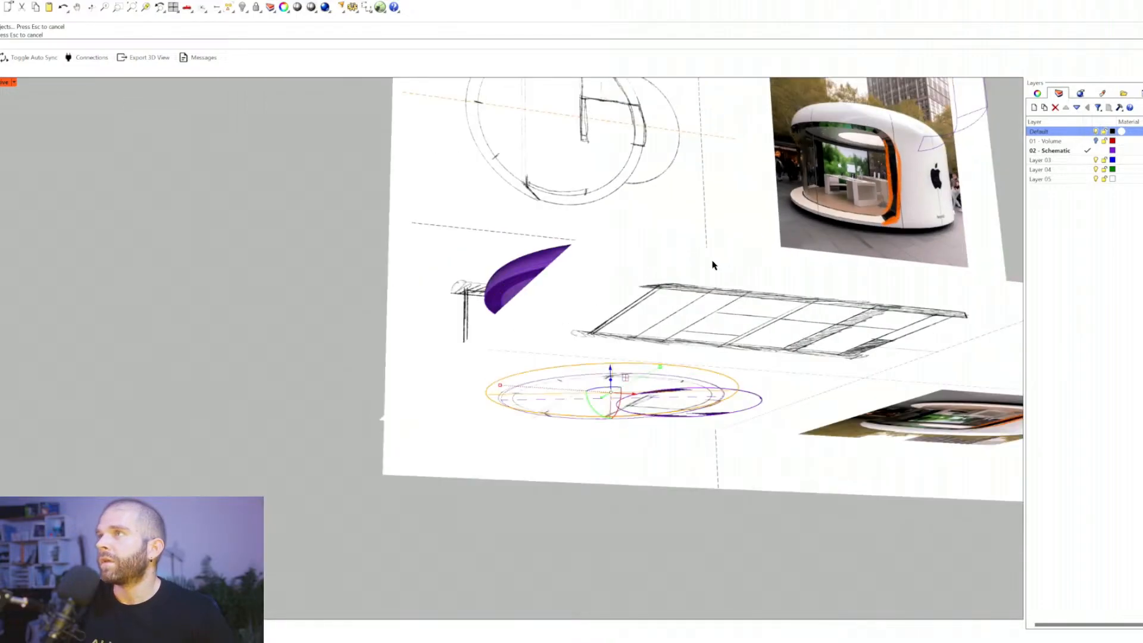
right_drag(612, 305, 599, 467)
scroll(598, 468, up, 4)
scroll(559, 413, down, 2)
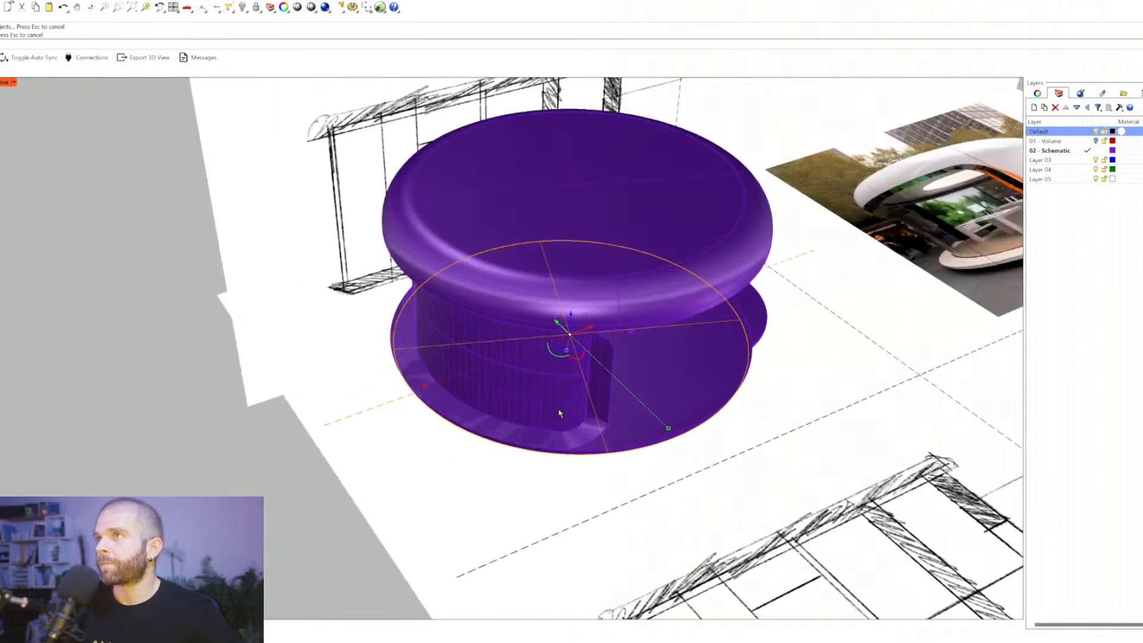
shift+right_drag(599, 404, 495, 421)
click(394, 451)
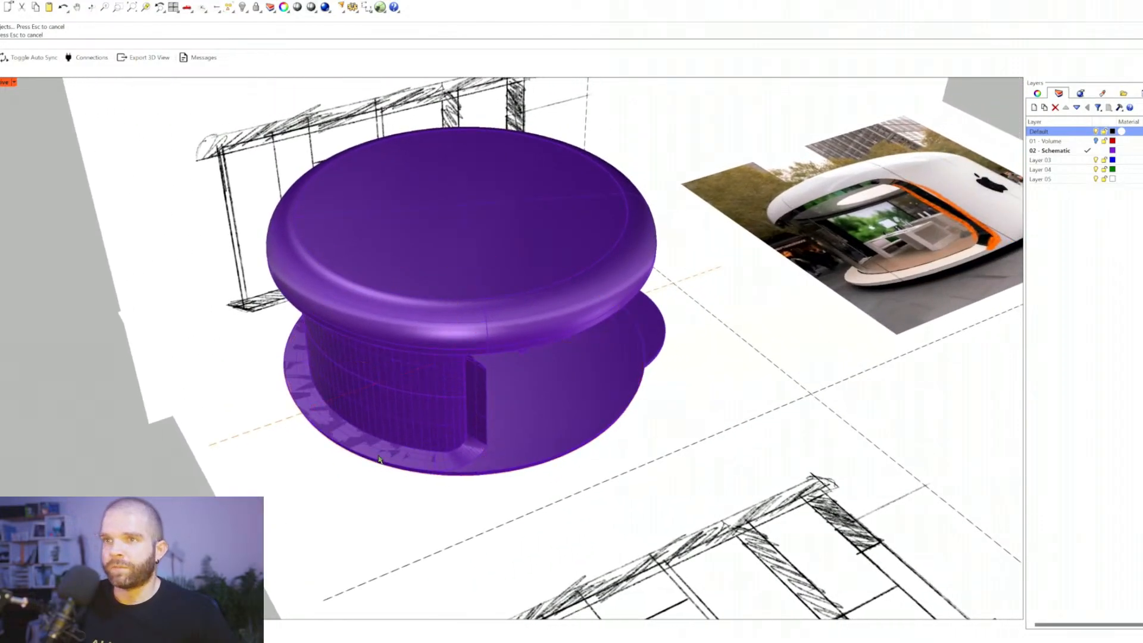
click(252, 471)
right_drag(190, 565, 173, 484)
scroll(507, 384, up, 4)
scroll(506, 384, down, 5)
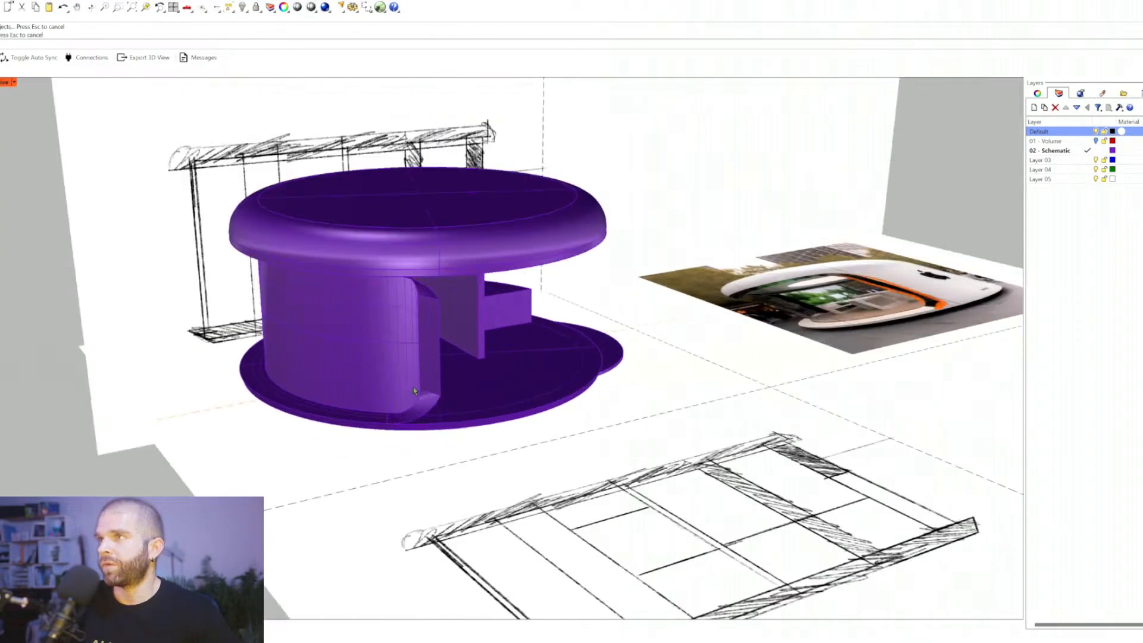
right_drag(370, 362, 527, 397)
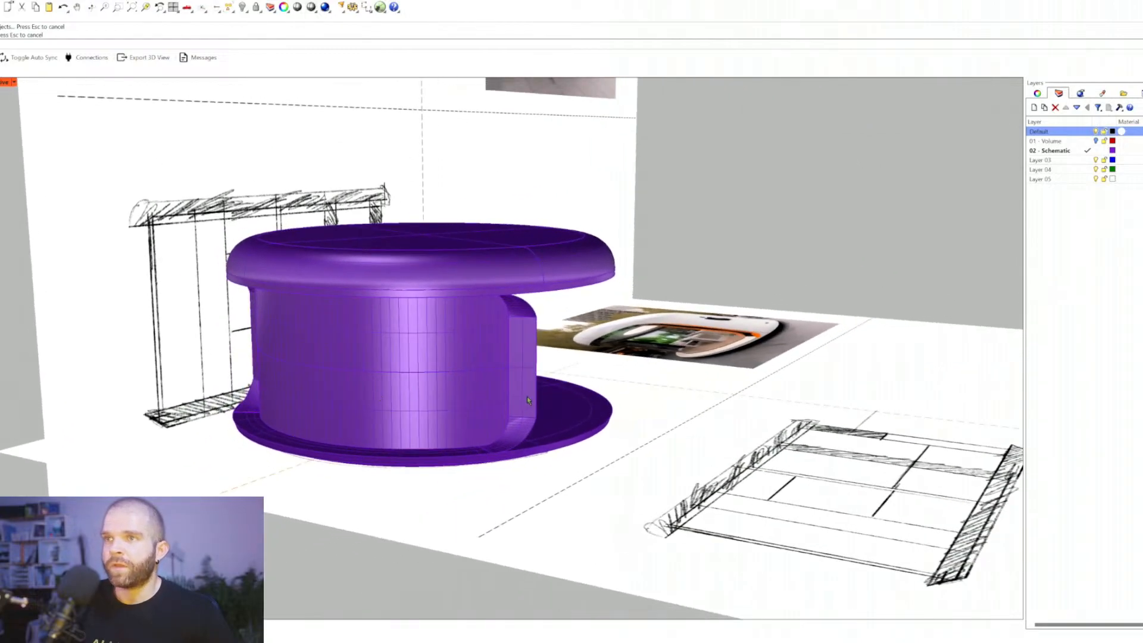
Step: Join the end, top and bottom surfaces that frame the curved wall
click(498, 424)
shift+click(453, 451)
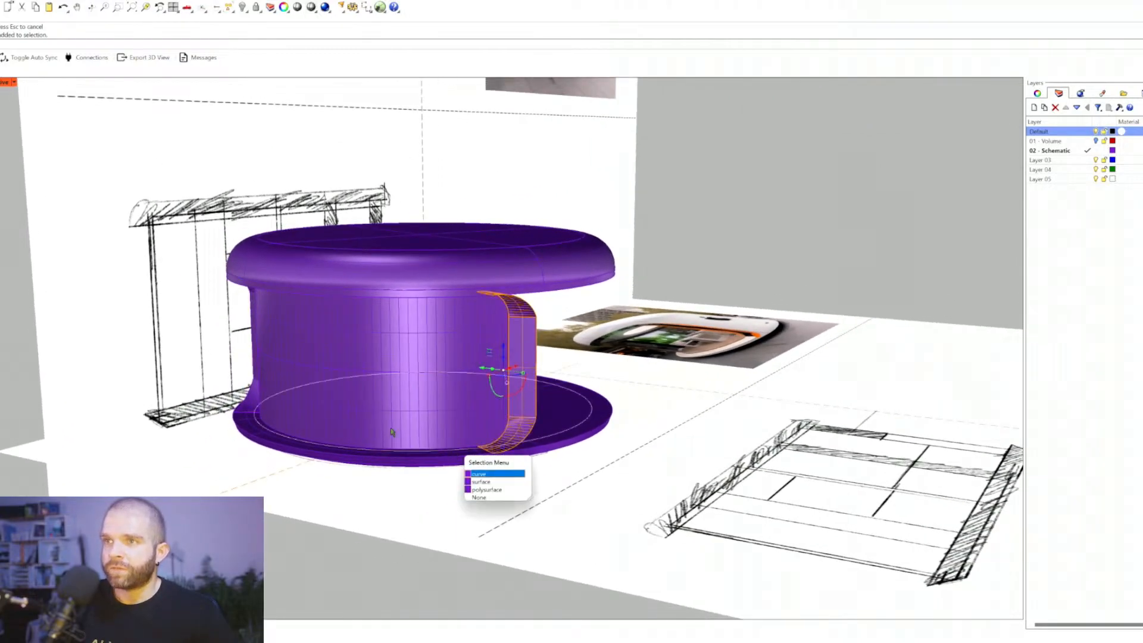
click(483, 480)
right_drag(241, 388, 329, 398)
shift+click(310, 431)
shift+click(295, 293)
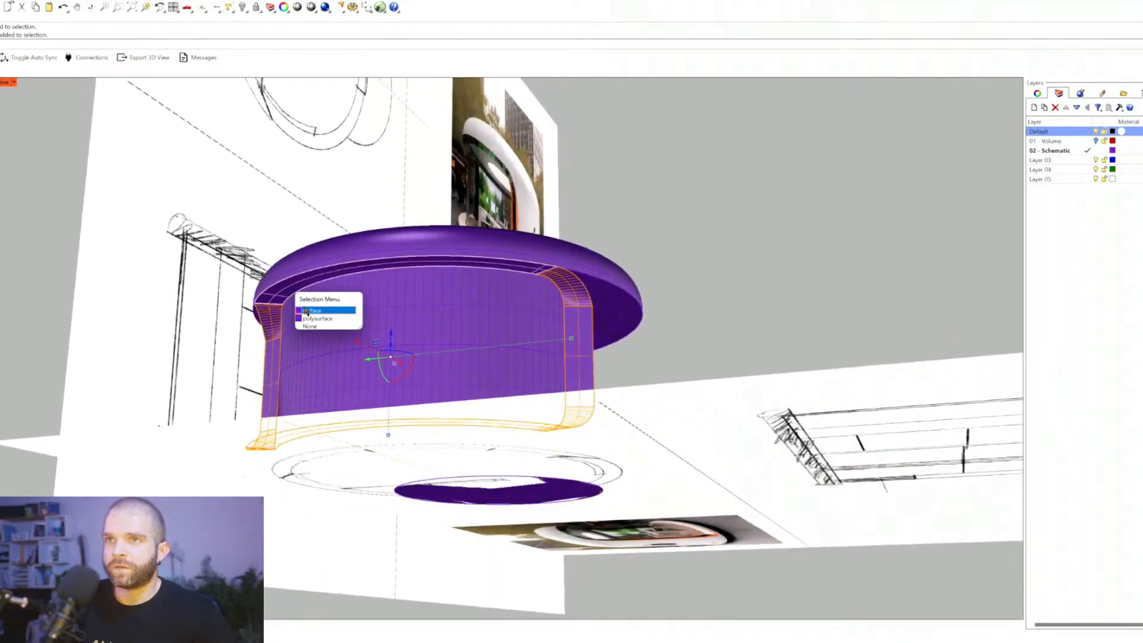
click(307, 311)
key(ctrl+j)
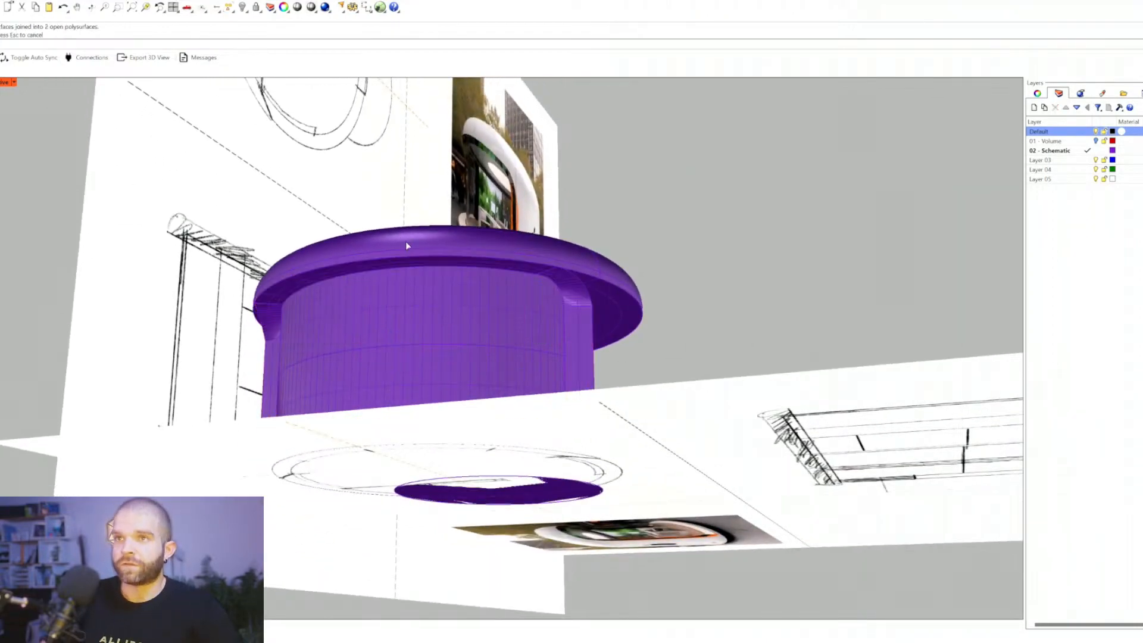
click(414, 261)
click(636, 166)
right_drag(636, 166, 563, 189)
right_drag(560, 440, 517, 438)
click(310, 474)
key(Escape)
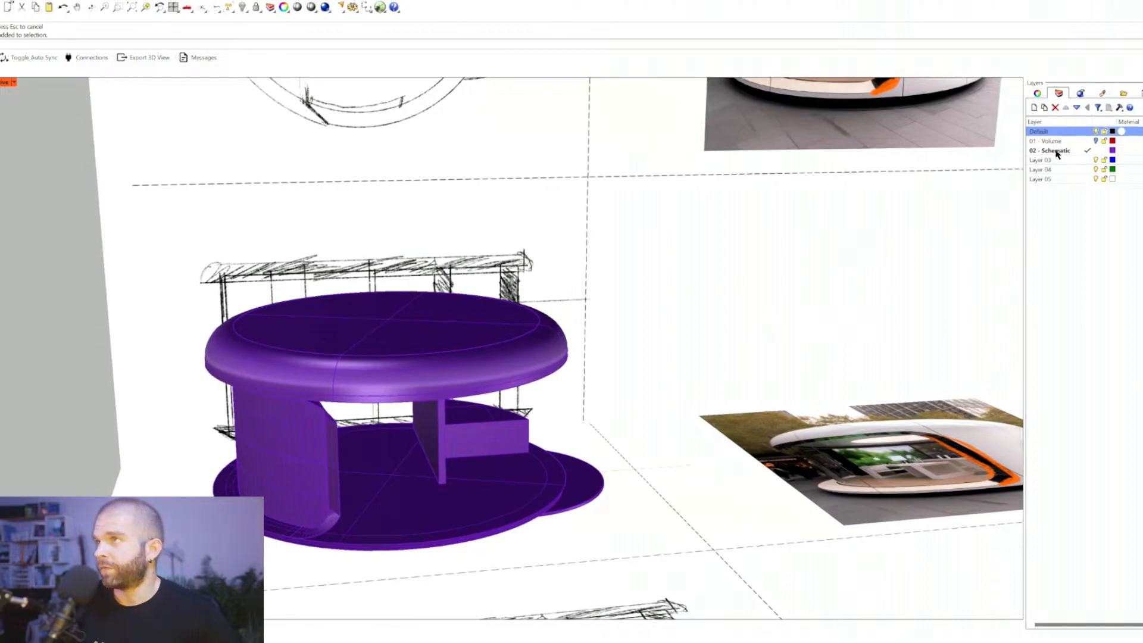
Step: Turn on the 01 - Volume layer and show the hidden objects
click(242, 7)
click(1096, 142)
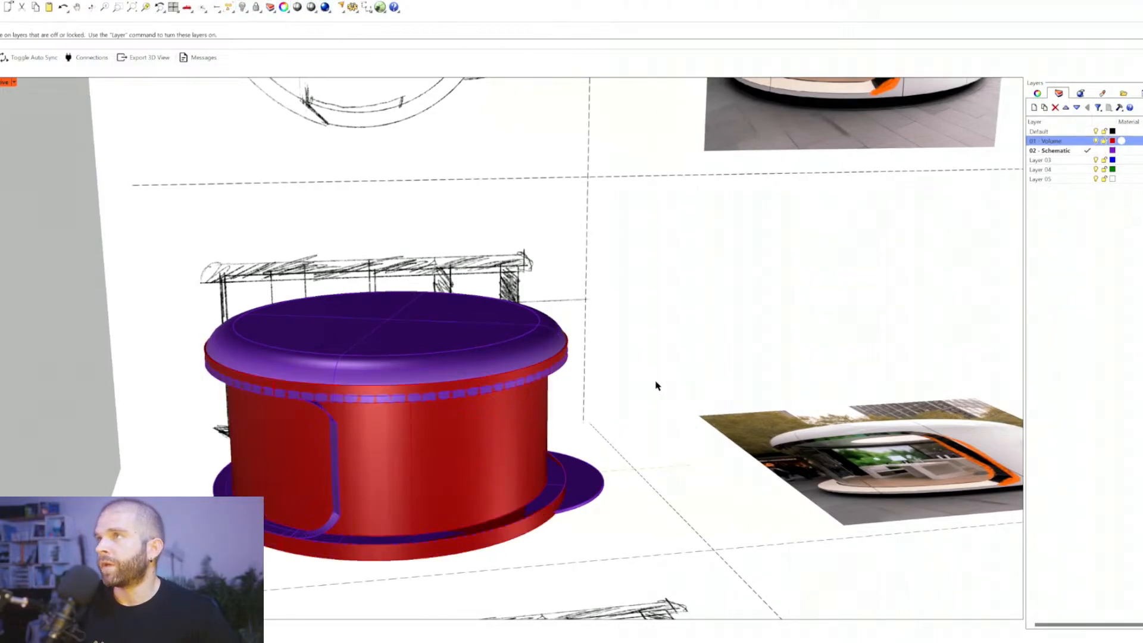
right_drag(463, 454, 504, 461)
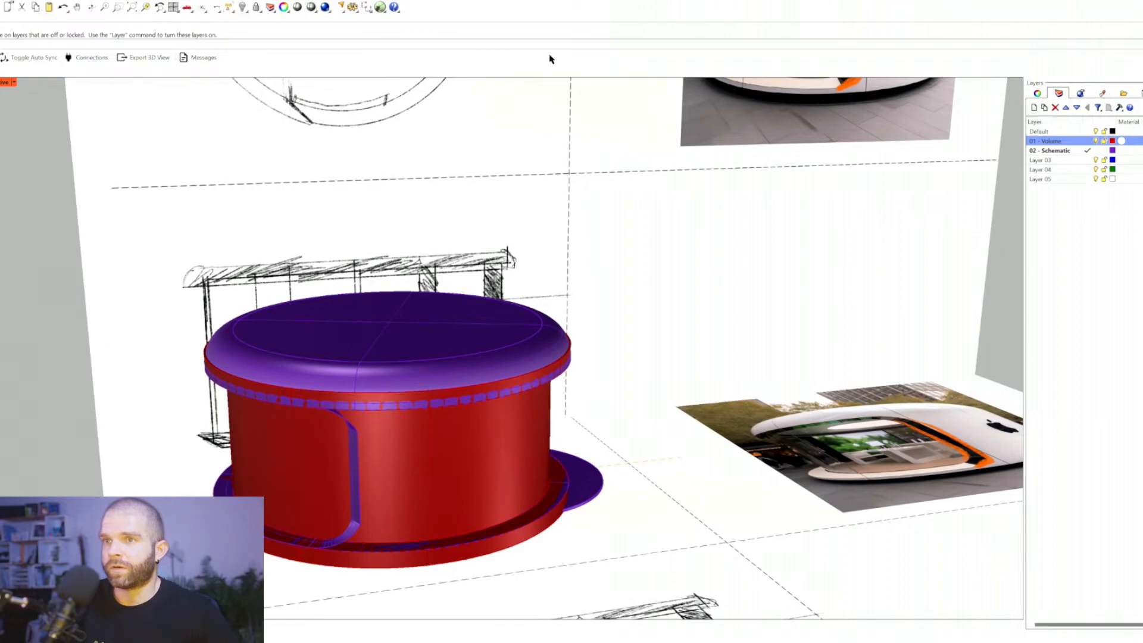
click(242, 7)
Step: Hide the large rectangular box and put the cylinder enclosing the kiosk on the 02 - Schematic layer
click(225, 441)
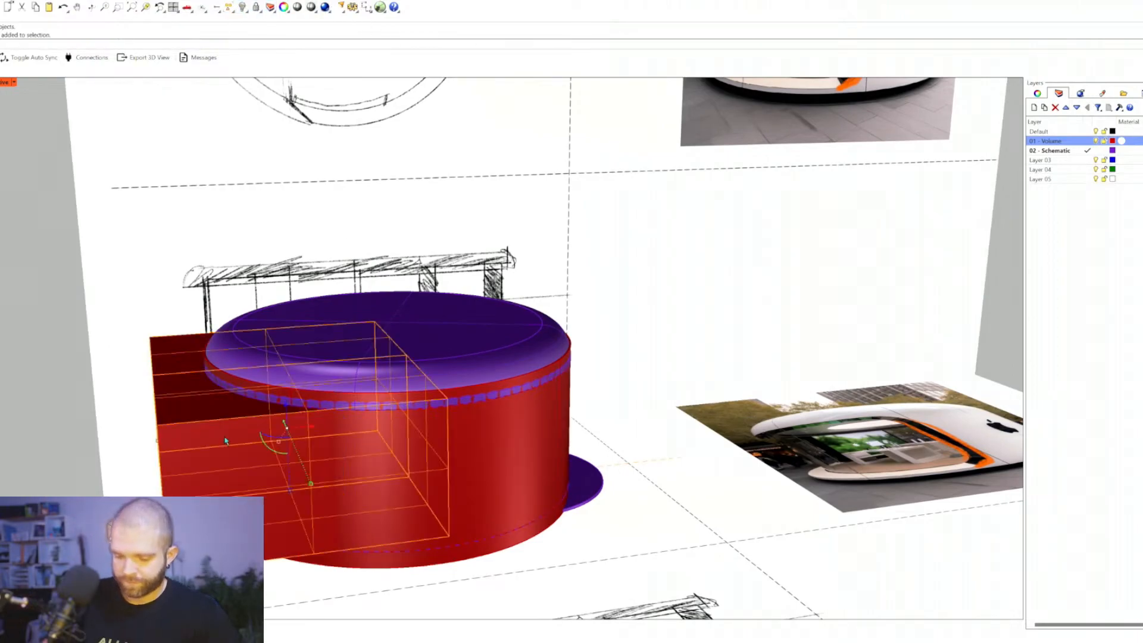
key(ctrl+h)
click(350, 460)
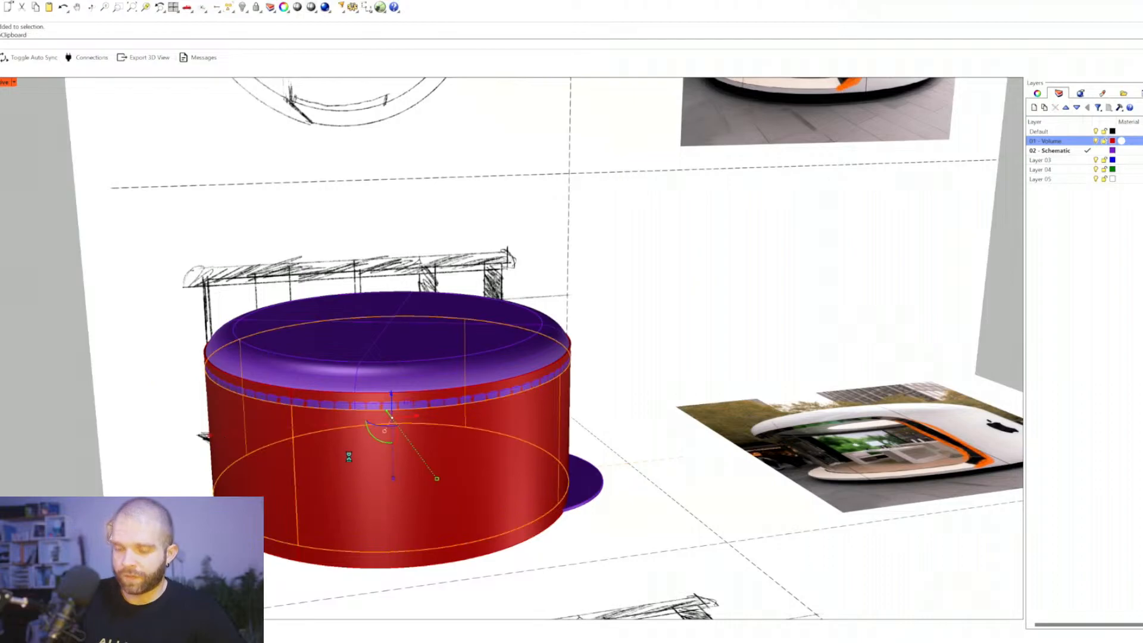
click(1037, 93)
click(1128, 158)
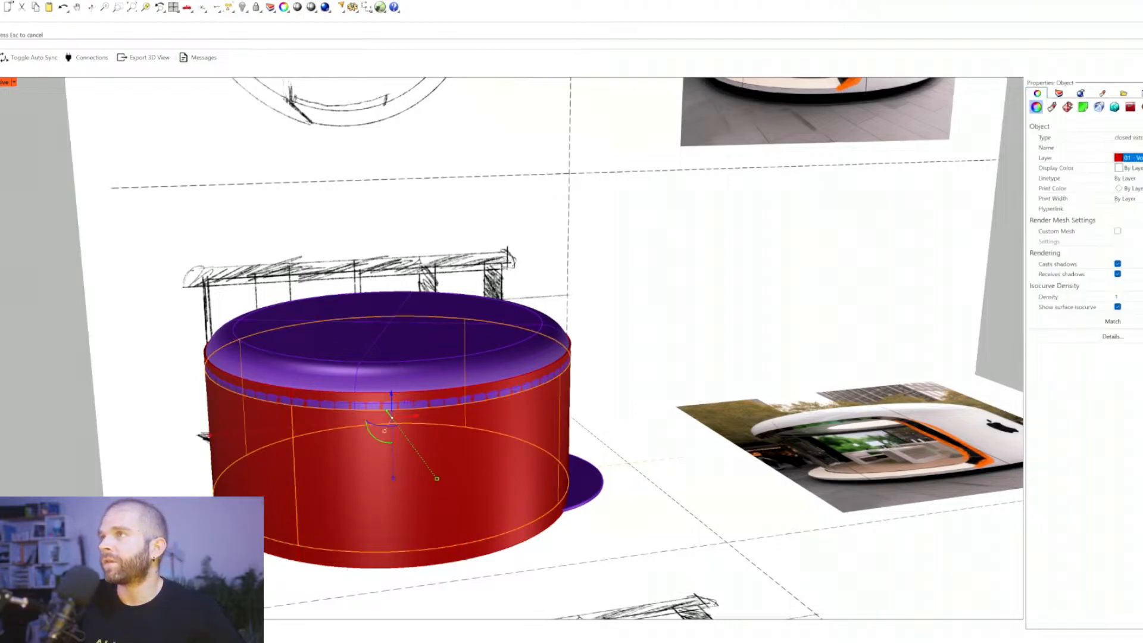
click(1138, 188)
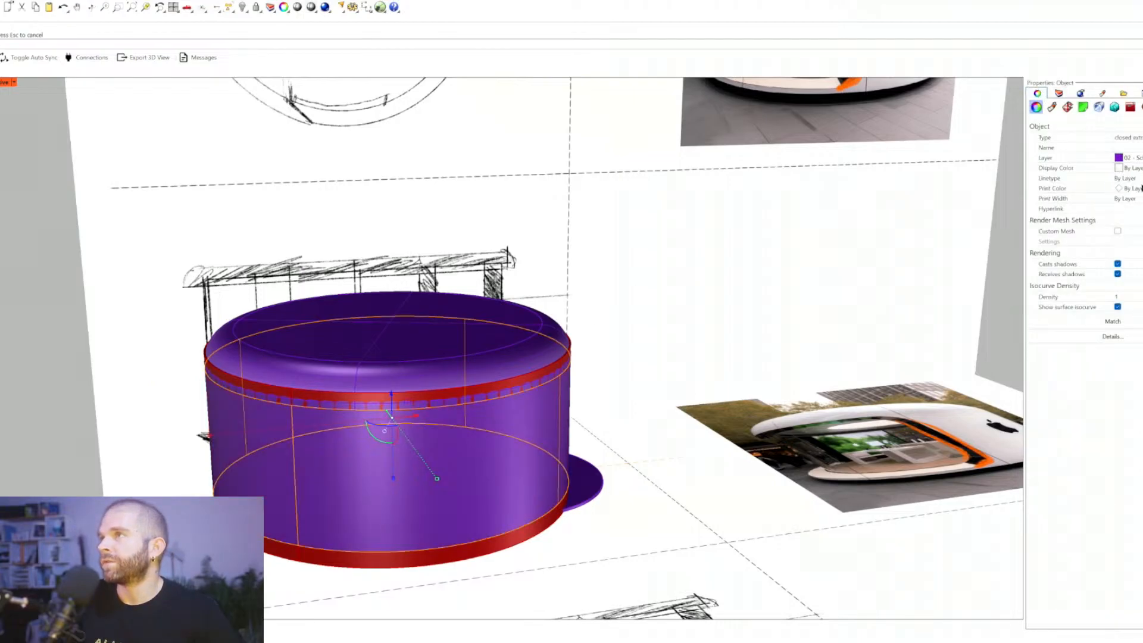
Step: Turn off the 01 - Volume layer and delete the cylinder enclosing the kiosk
click(1058, 93)
click(1095, 141)
click(38, 447)
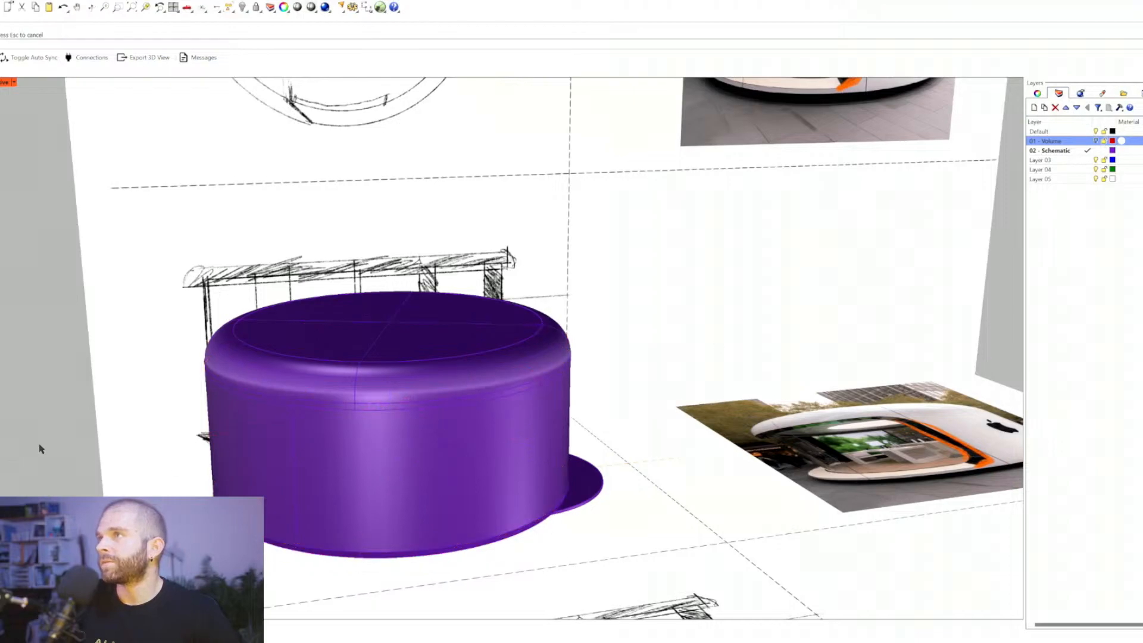
right_drag(40, 448, 242, 441)
click(331, 448)
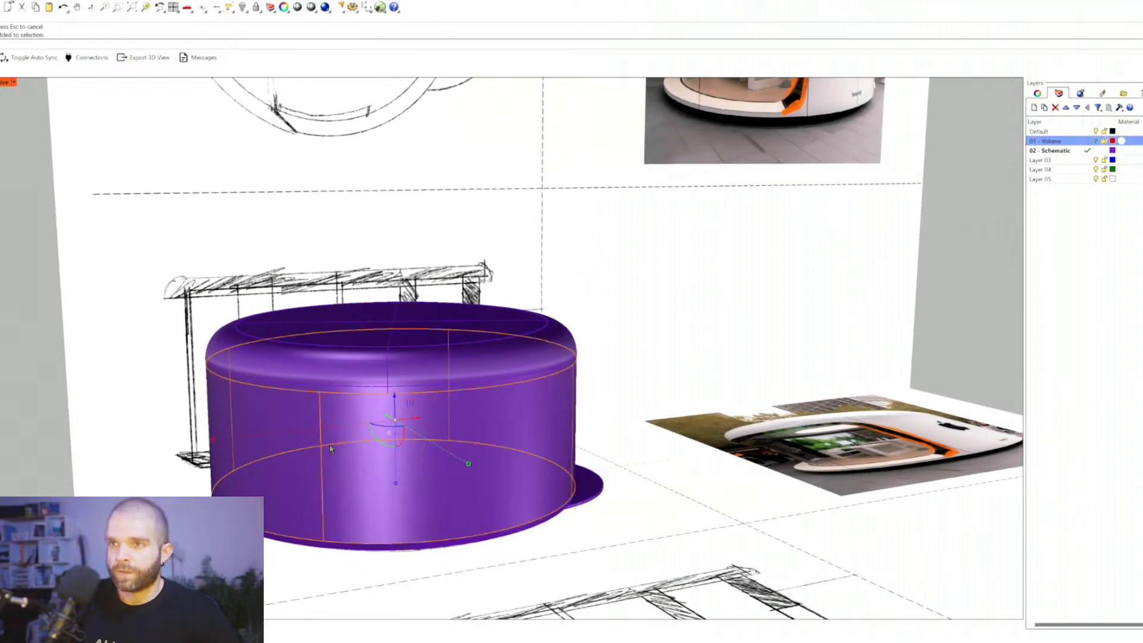
right_drag(743, 408, 825, 438)
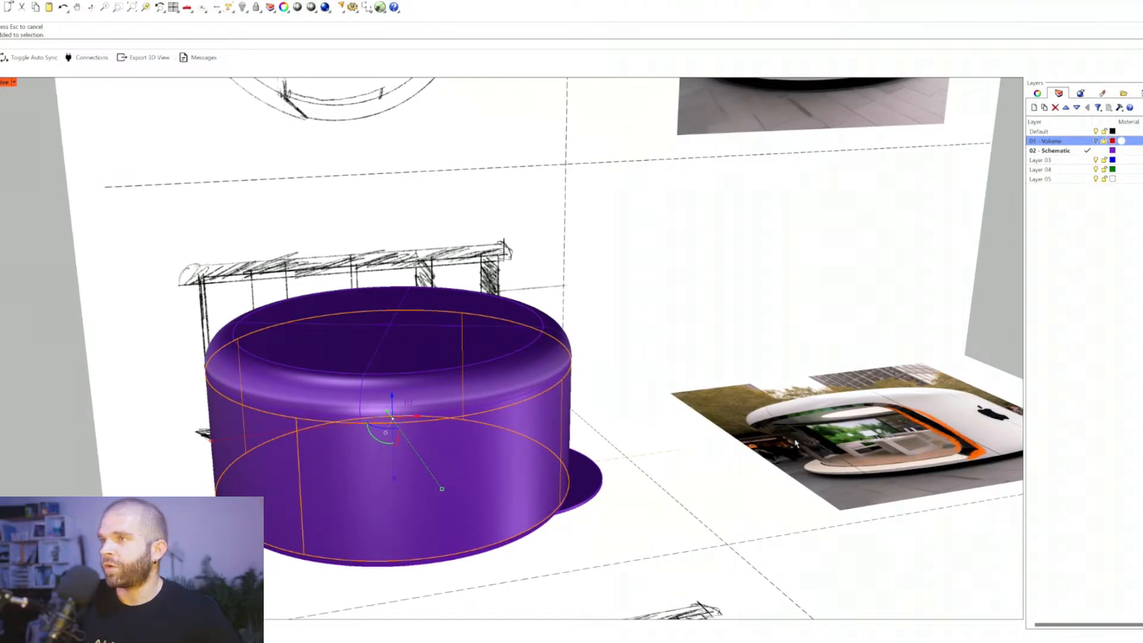
key(Delete)
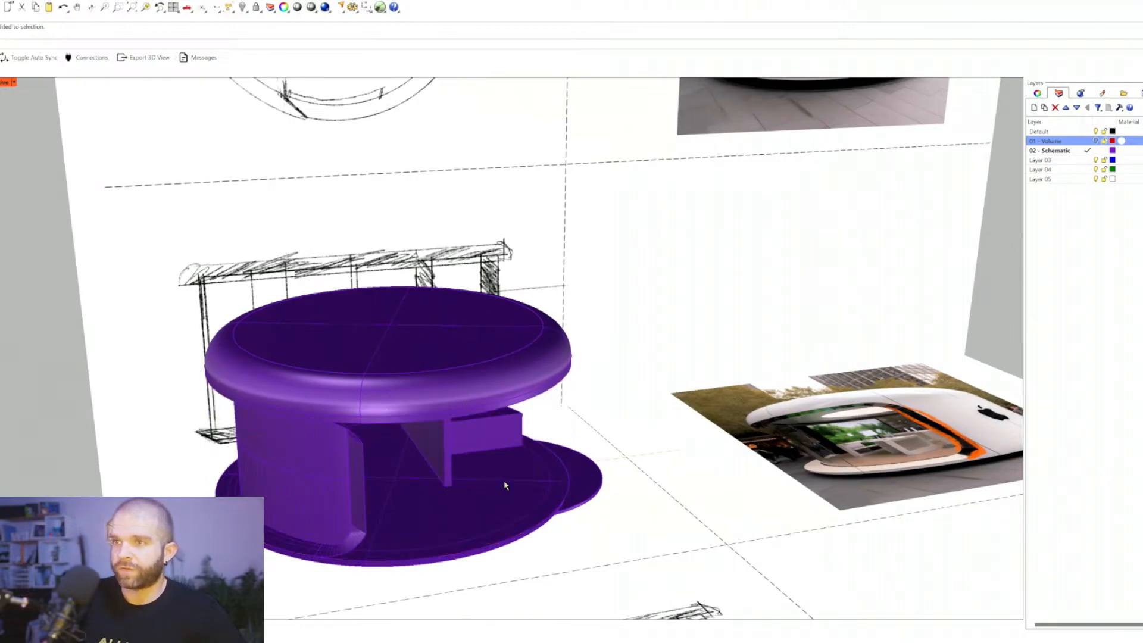
Step: Copy the frame surfaces around the curved wall to the clipboard and clear the selection
right_drag(475, 494, 442, 505)
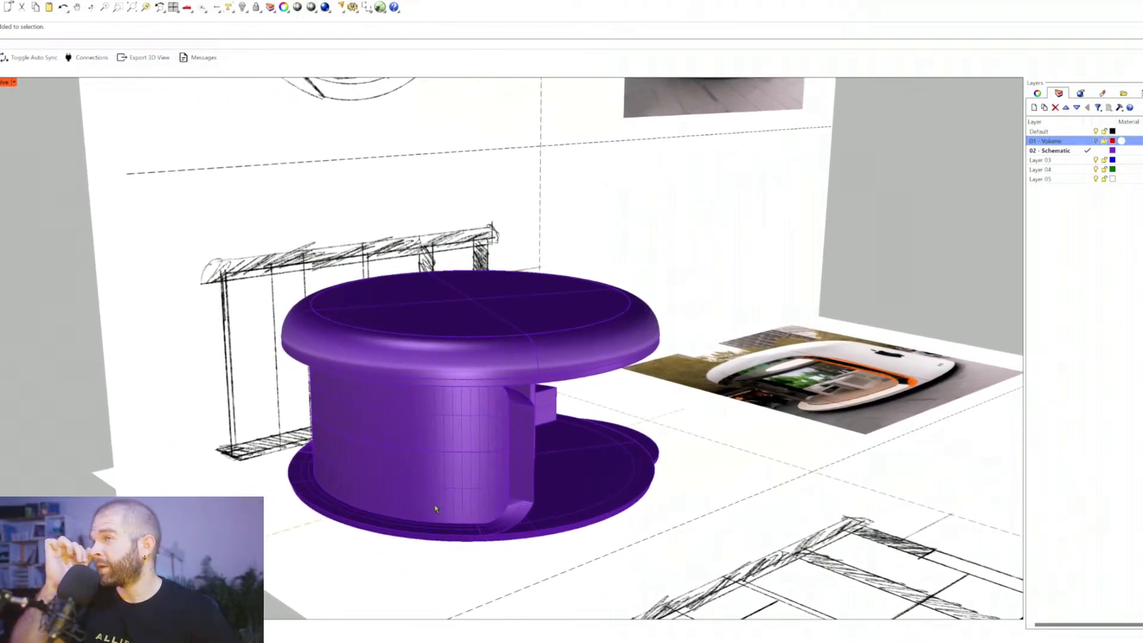
click(515, 496)
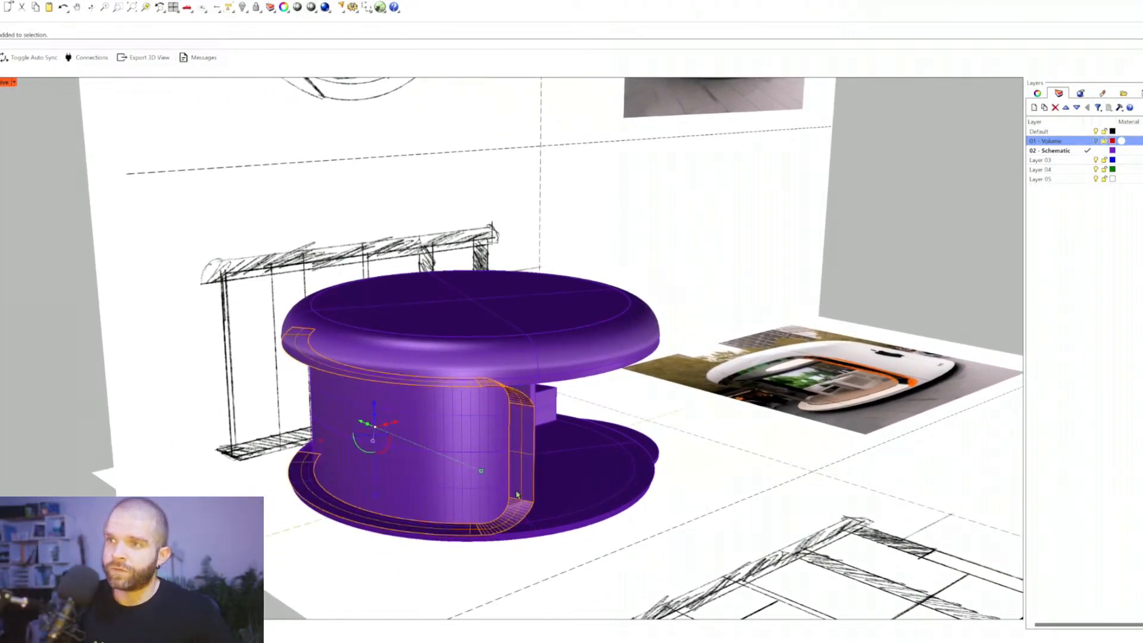
key(ctrl+c)
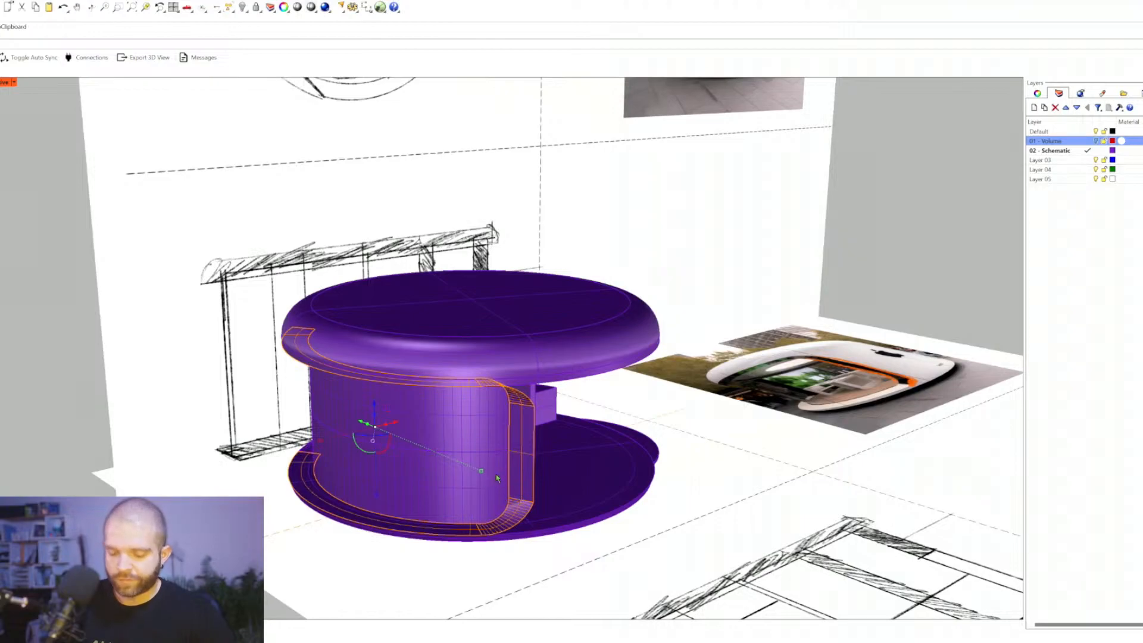
key(Escape)
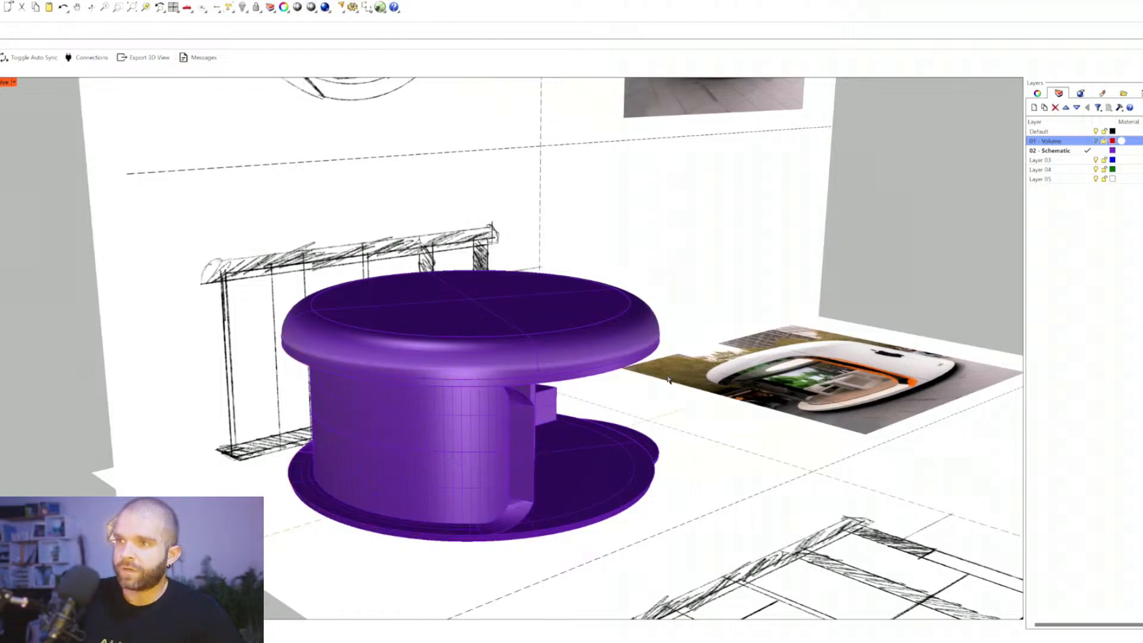
Step: Display the perspective view in Wireframe and turn off the Default layer with the reference images
click(13, 82)
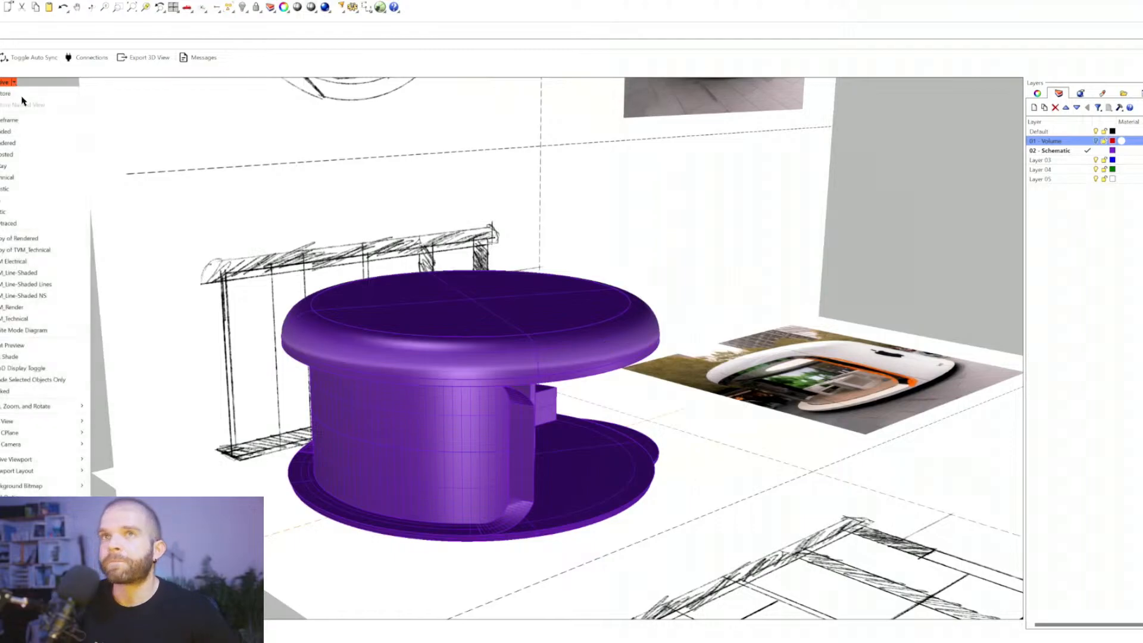
click(17, 121)
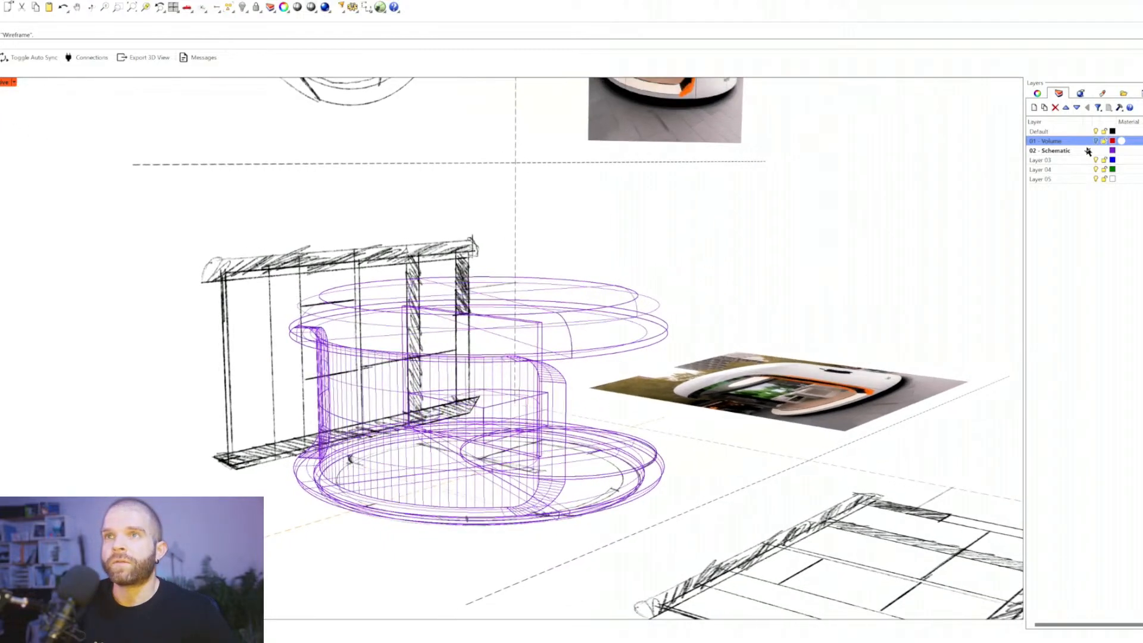
right_drag(748, 313, 786, 285)
click(1096, 131)
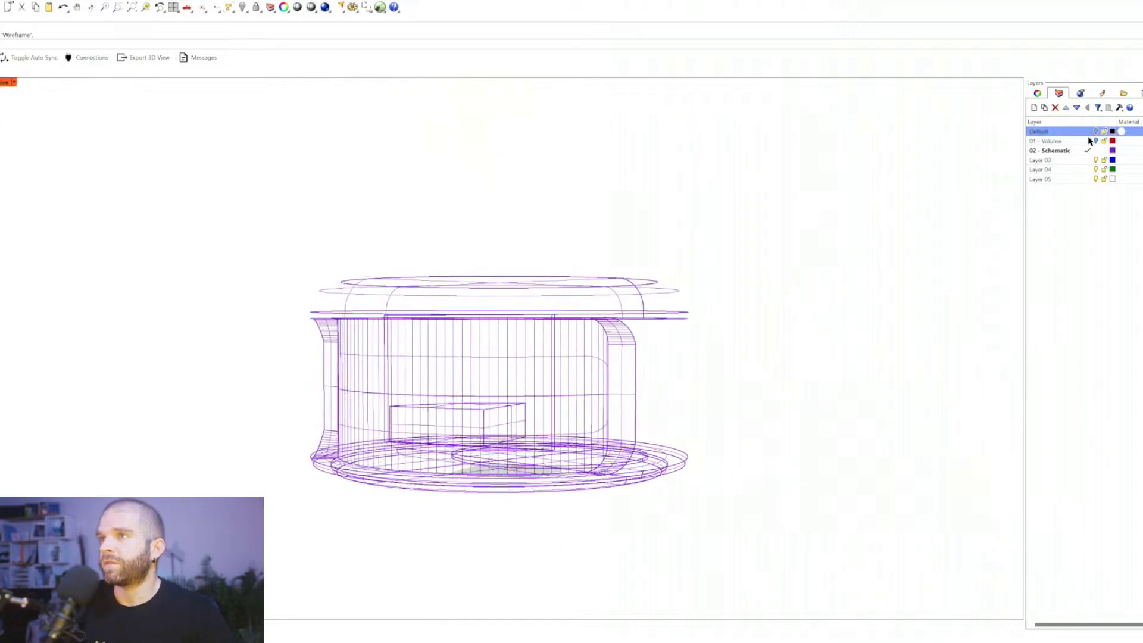
Step: Show all hidden objects and hide only the rounded roof of the kiosk
drag(834, 332, 665, 236)
key(Delete)
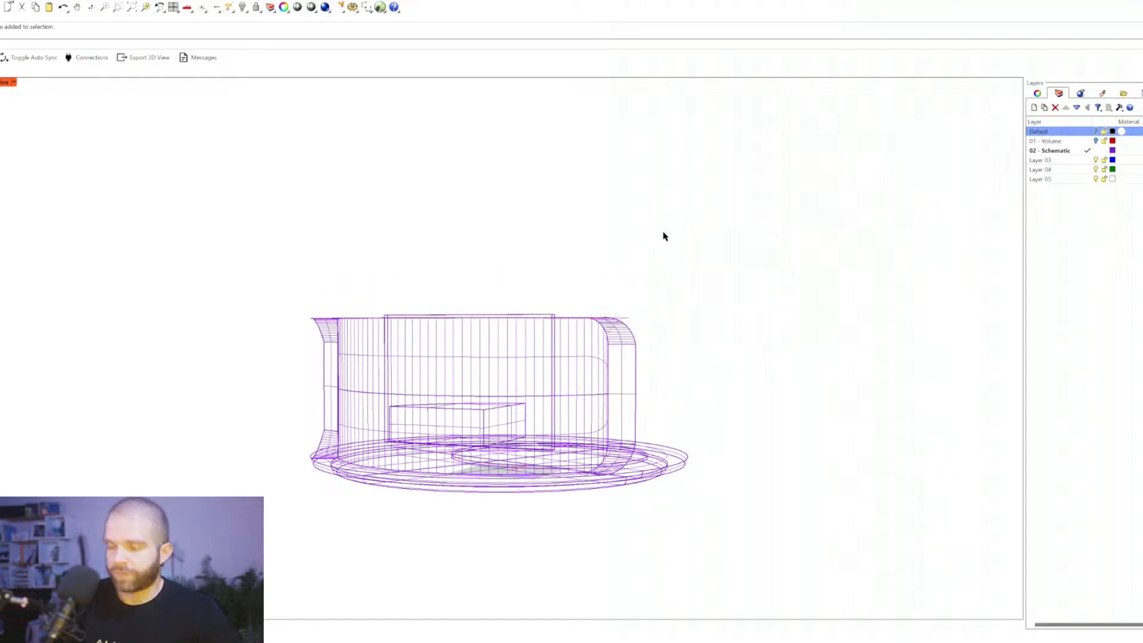
click(242, 7)
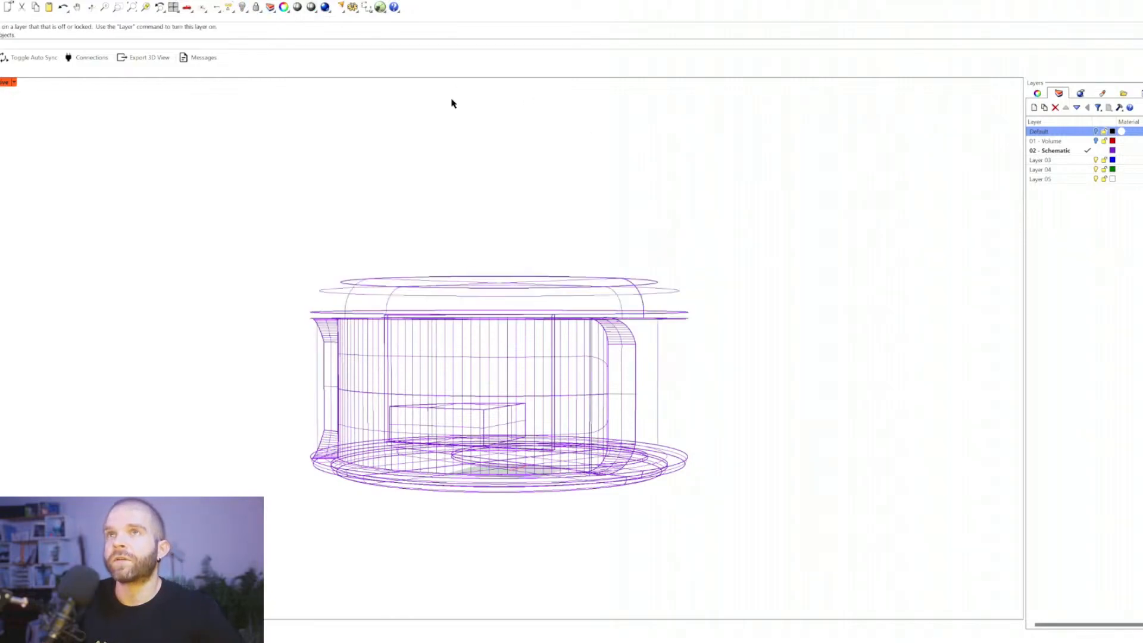
drag(762, 217, 292, 294)
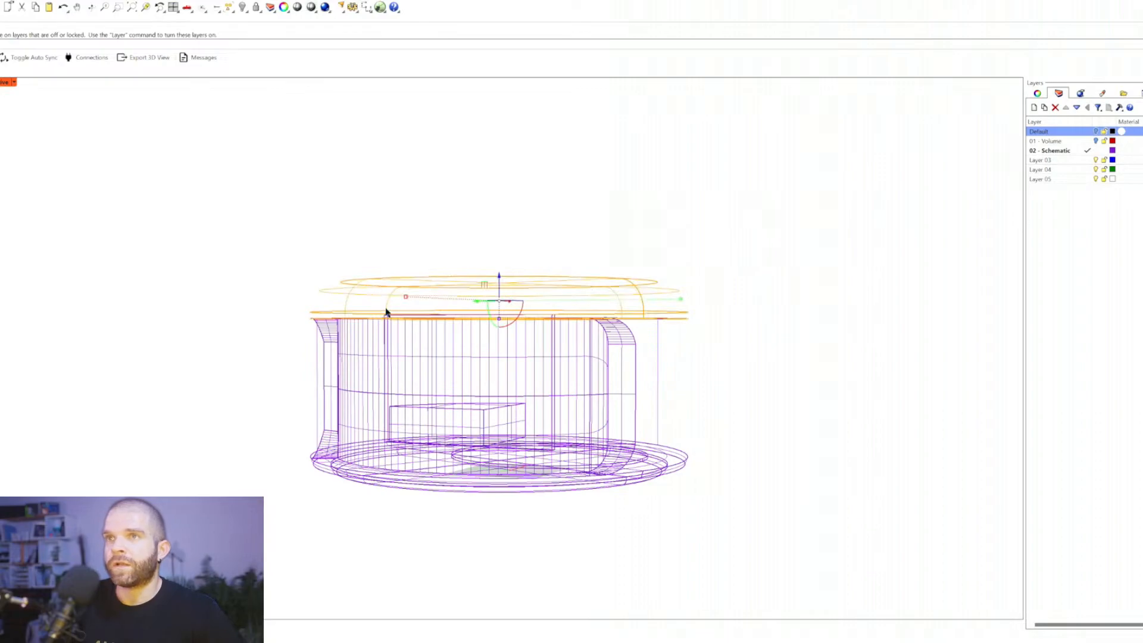
key(Delete)
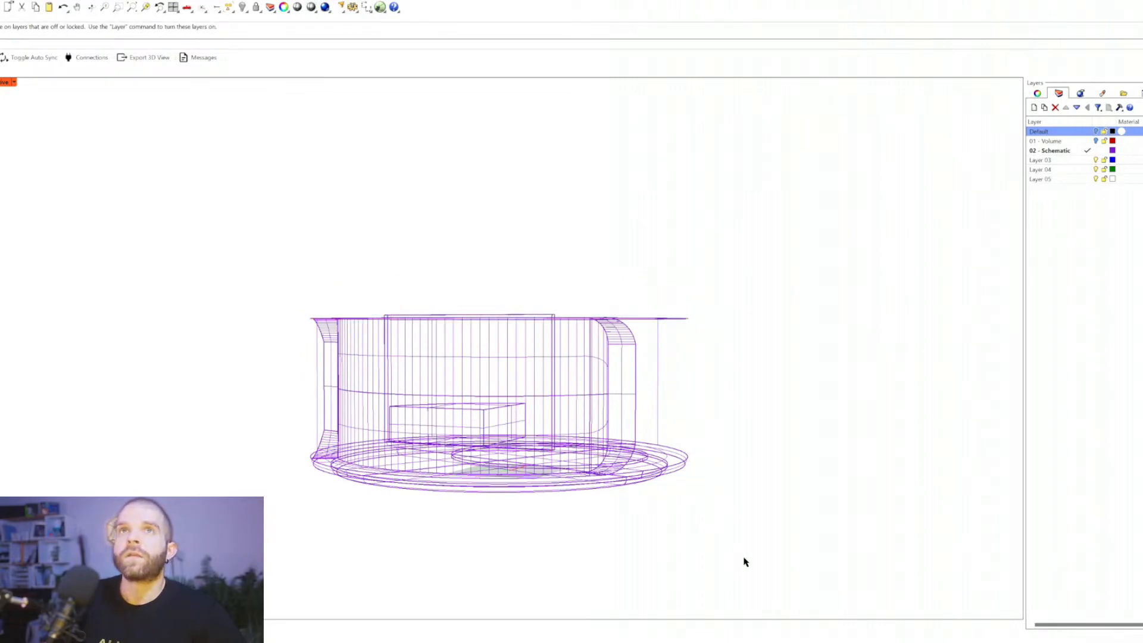
Step: Hide the stacked round base plates beneath the kiosk
right_drag(744, 562, 682, 483)
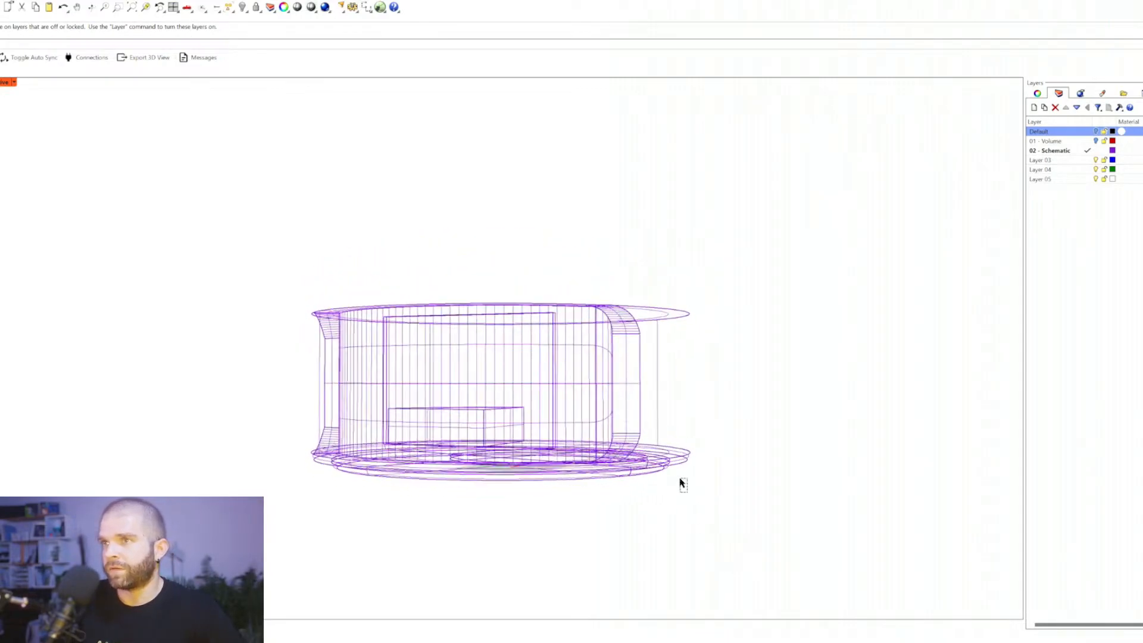
drag(680, 479, 637, 475)
key(Delete)
mouse_move(637, 475)
right_down()
mouse_move(650, 472)
mouse_move(625, 467)
right_up()
click(657, 459)
key(Delete)
click(625, 467)
key(Delete)
Step: Hide the counter box, the interior partition and the curved wall, leaving the frame inside the outer cylinder
right_drag(548, 462, 537, 421)
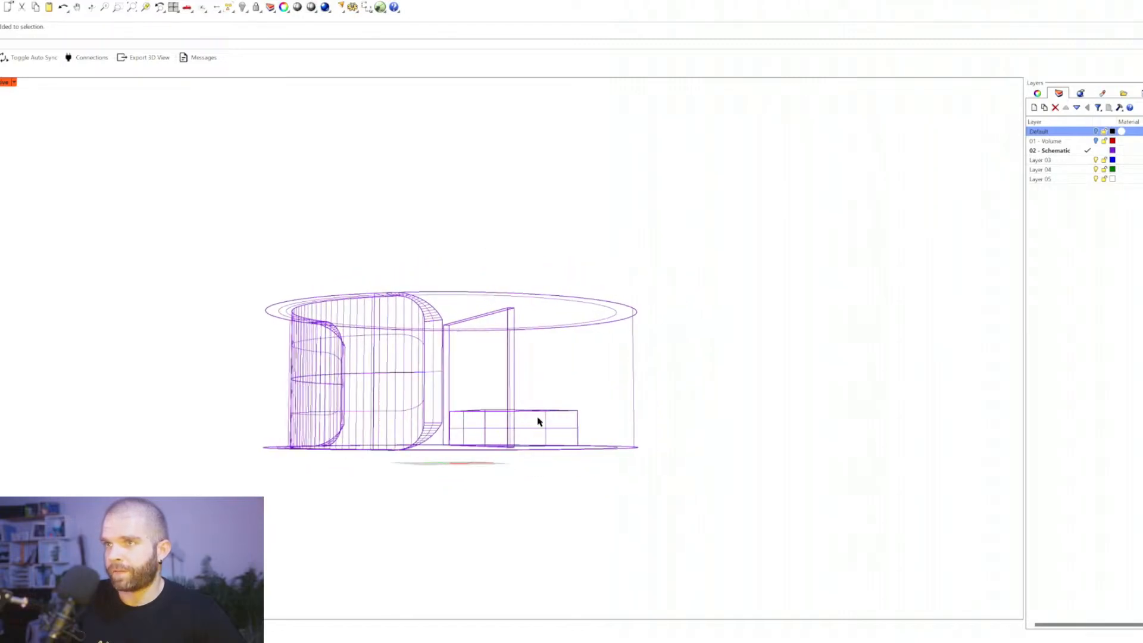
click(538, 419)
key(Delete)
click(509, 384)
key(Delete)
right_drag(509, 383, 632, 396)
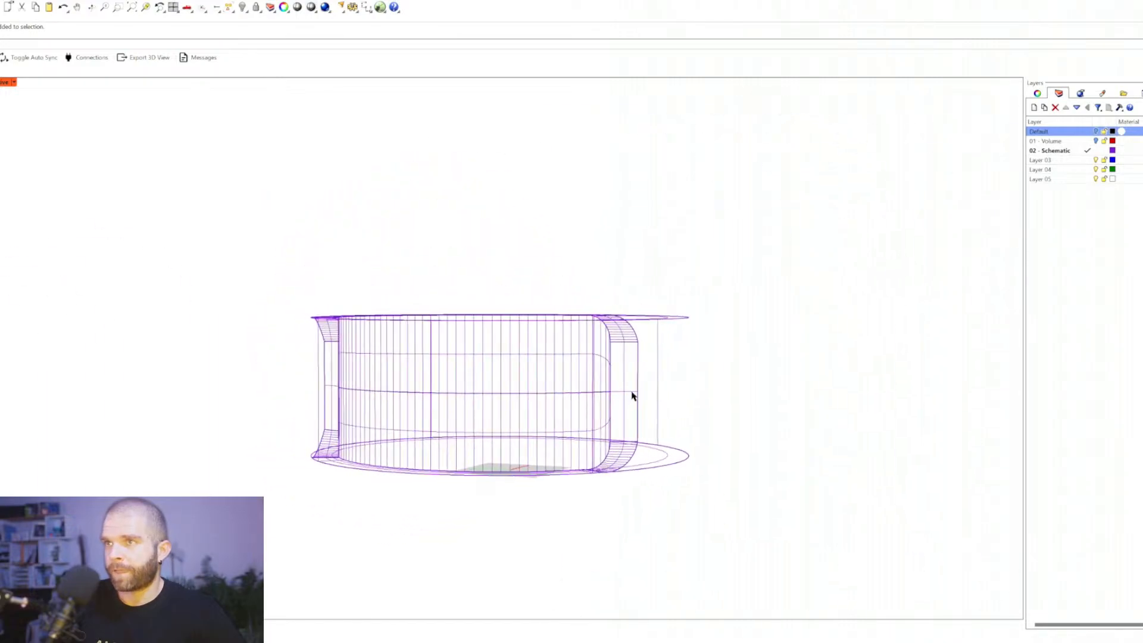
click(632, 395)
click(629, 415)
key(Delete)
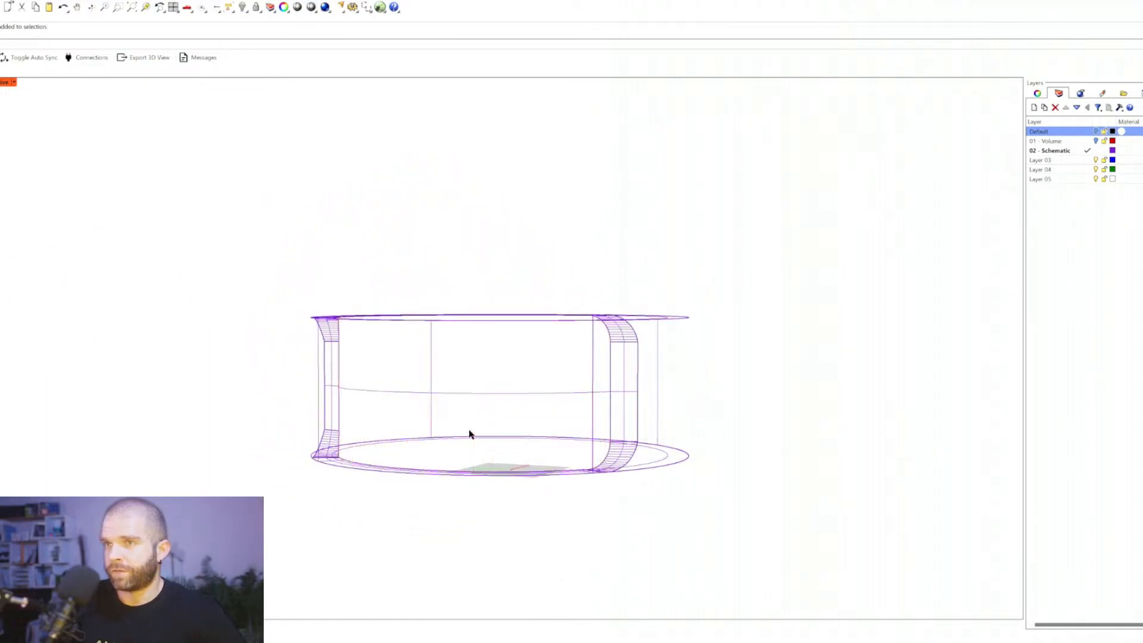
Step: Start Trim with the end surfaces and the connecting surfaces of the wall frame as cutting objects
mouse_move(469, 433)
right_down()
mouse_move(464, 444)
mouse_move(502, 448)
mouse_move(493, 434)
right_up()
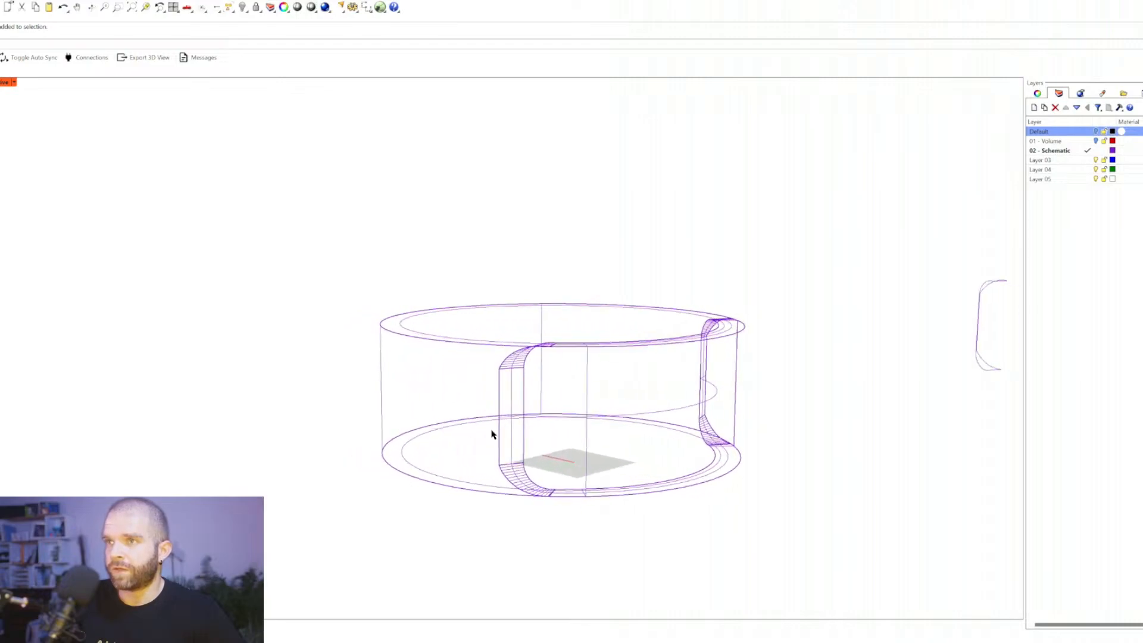
right_drag(697, 395, 591, 474)
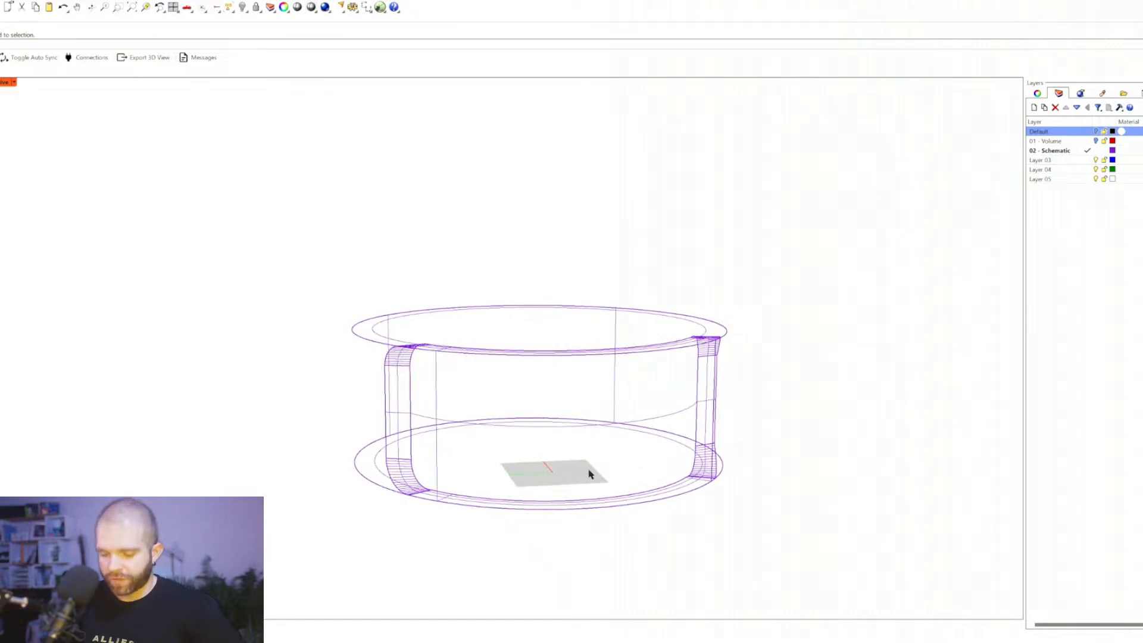
text(trim)
key(Return)
right_drag(493, 477, 465, 436)
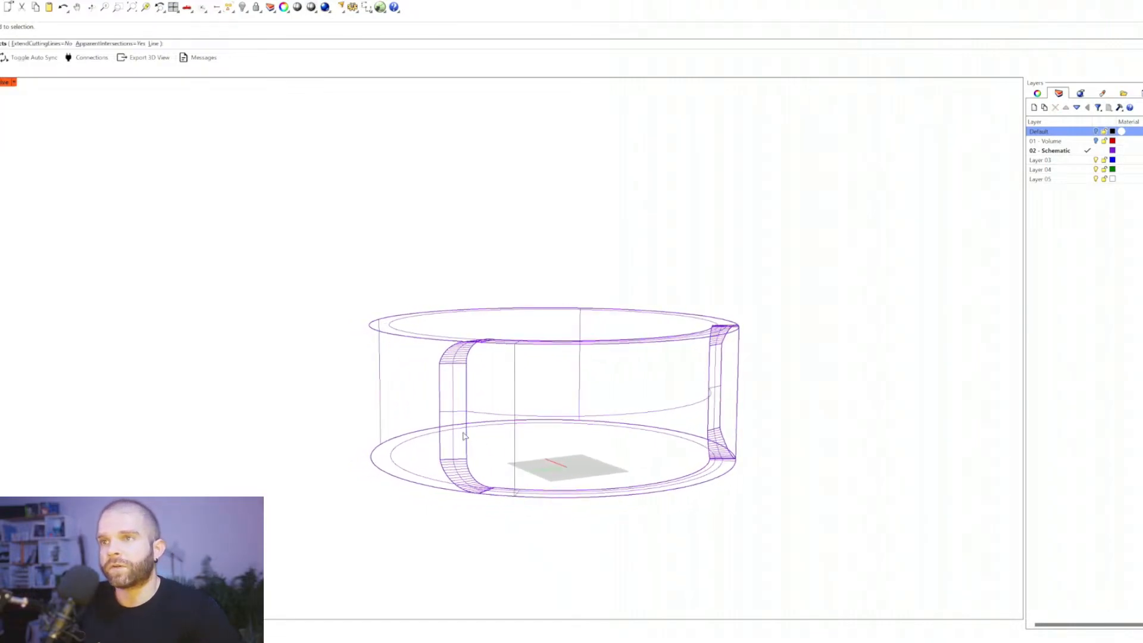
click(453, 433)
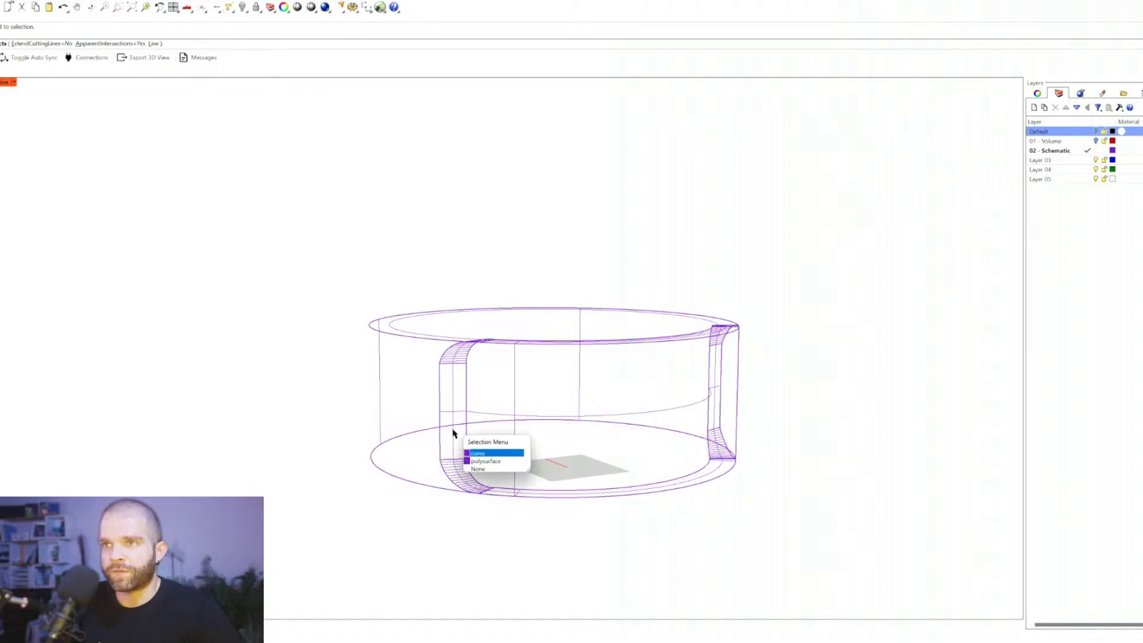
click(482, 461)
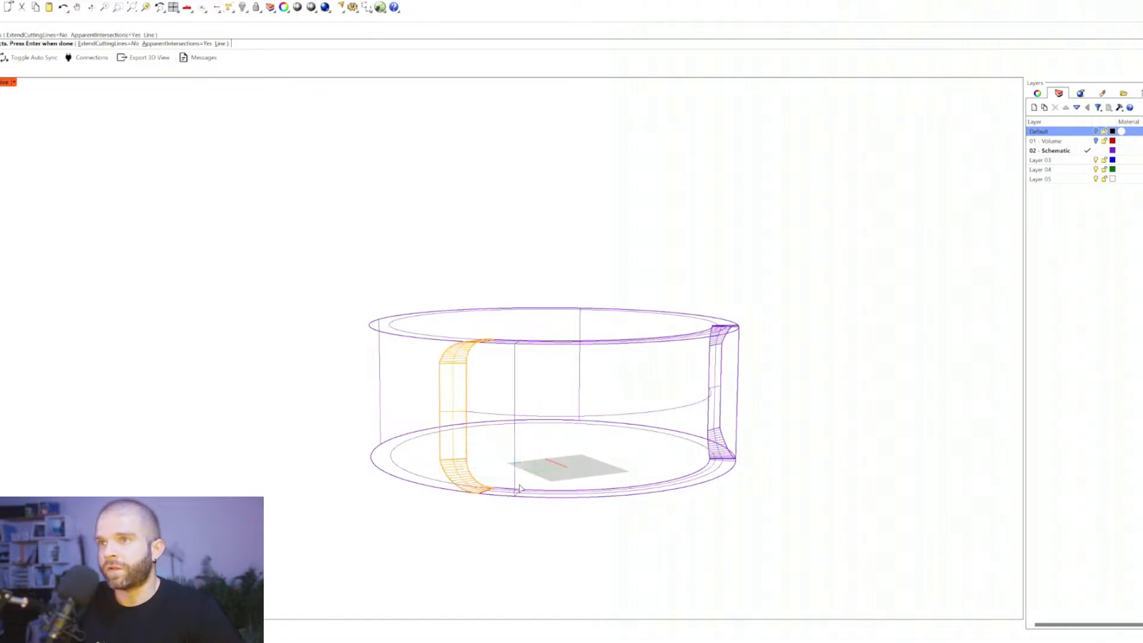
click(563, 500)
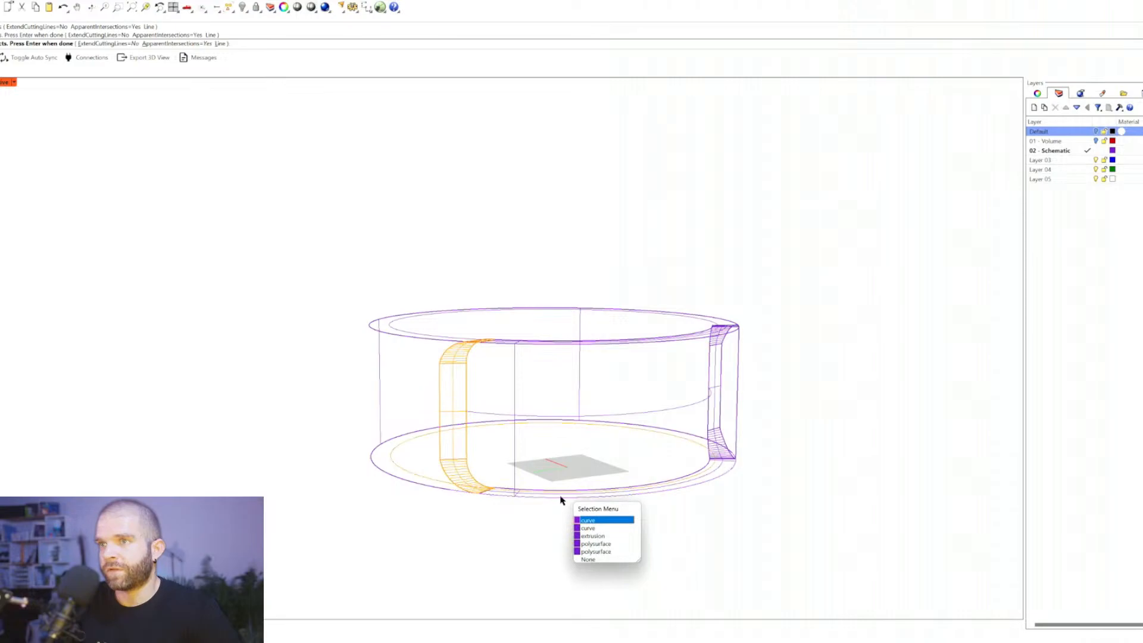
drag(356, 459, 426, 470)
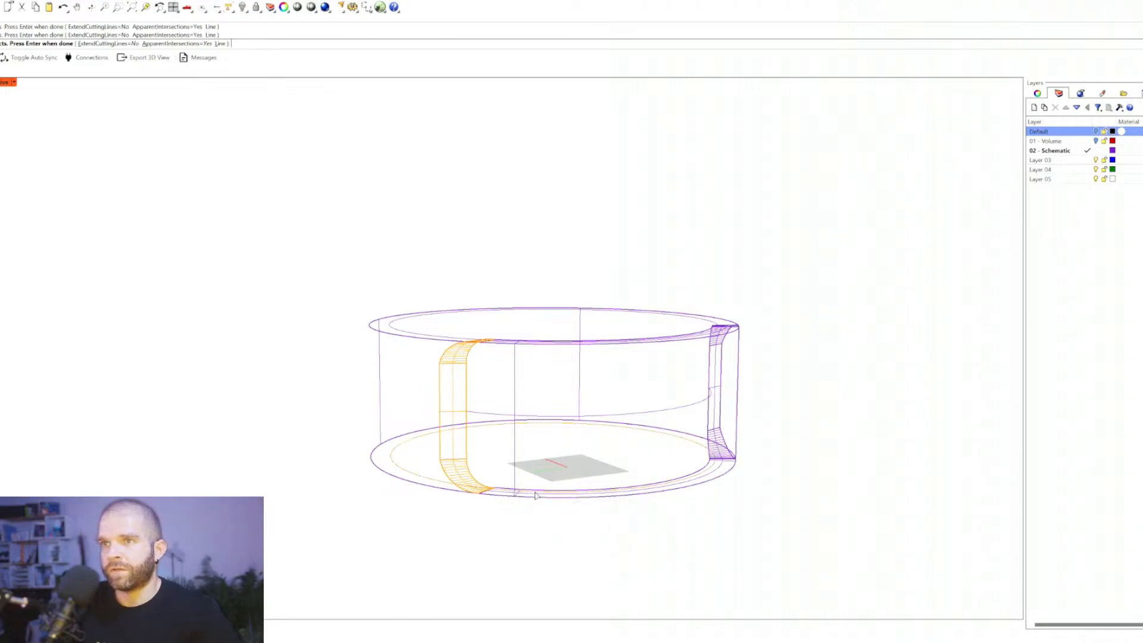
scroll(533, 503, up, 5)
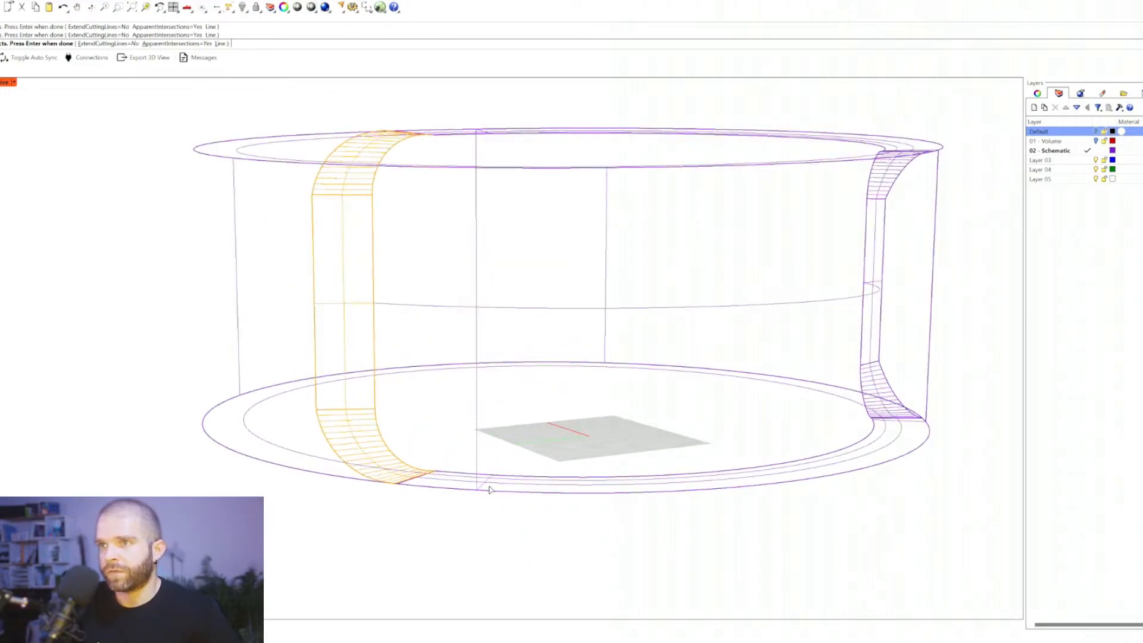
click(489, 489)
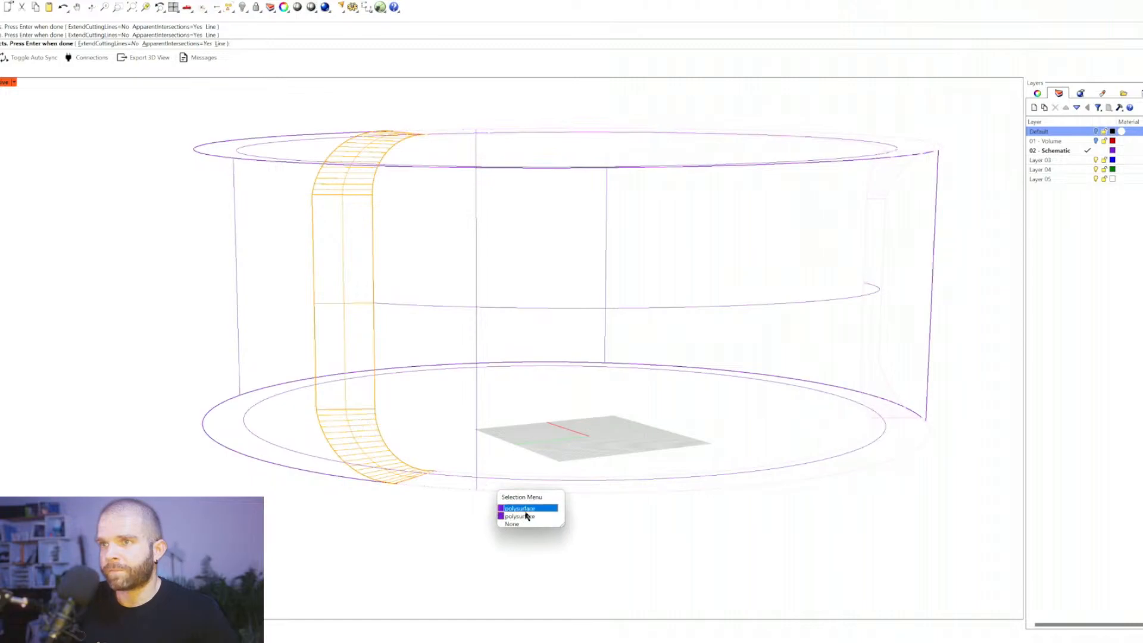
click(526, 513)
scroll(504, 402, down, 6)
mouse_move(505, 394)
right_down()
mouse_move(500, 449)
mouse_move(502, 387)
mouse_move(533, 389)
mouse_move(499, 392)
right_up()
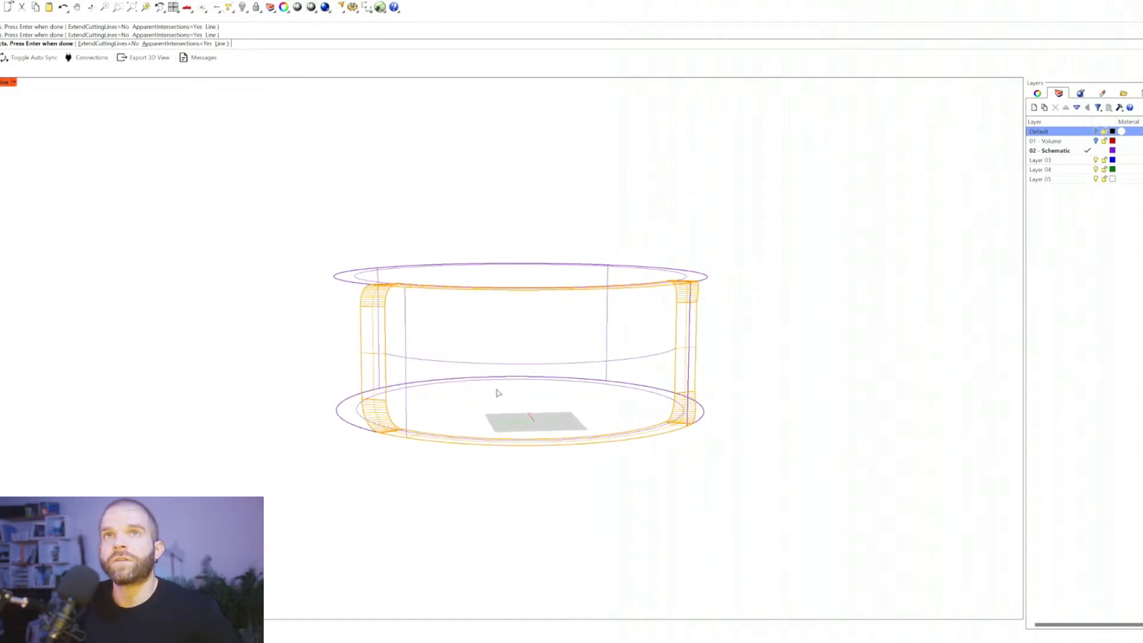
key(Return)
Step: Display the perspective view in Shaded mode
click(13, 83)
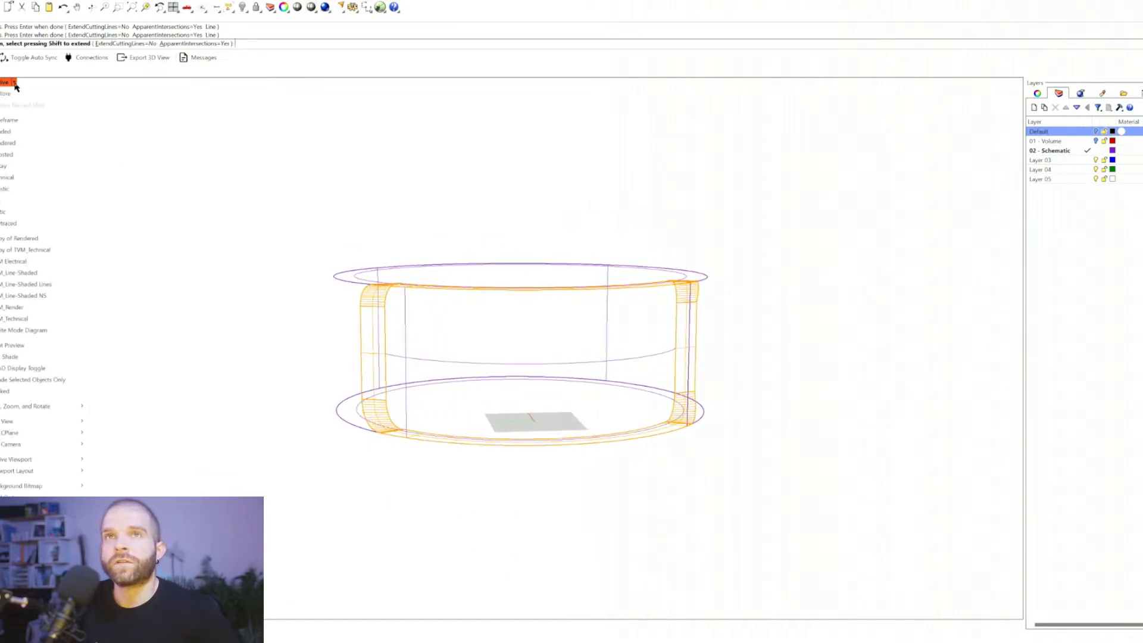
click(22, 131)
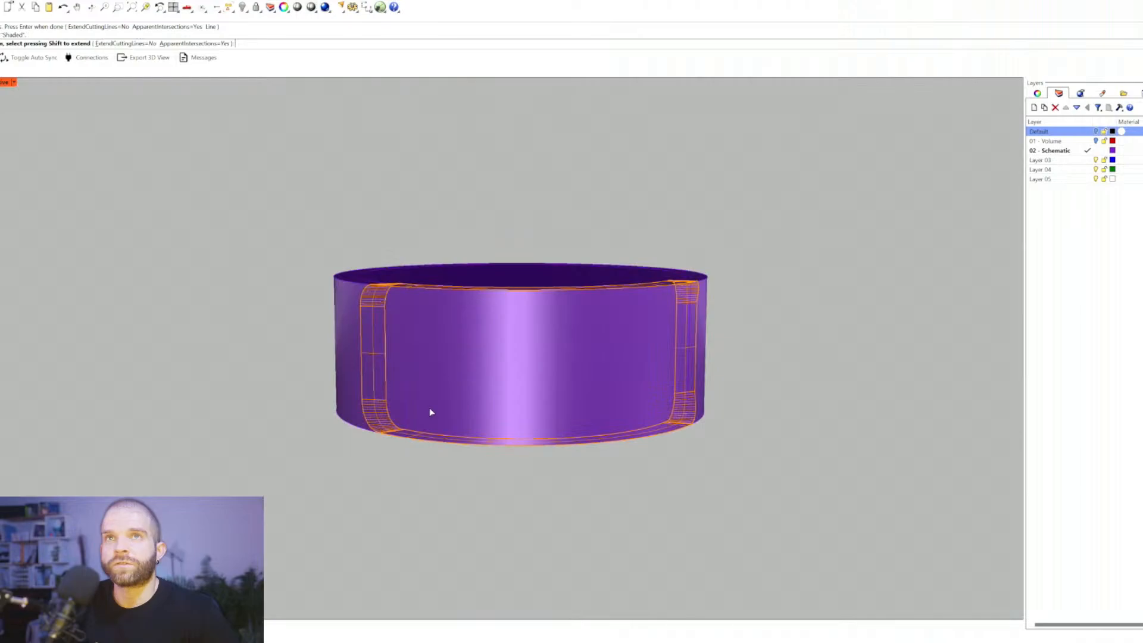
Step: Try to trim the outer cylinder with the frame surfaces, undo each cut and cancel the command
click(566, 385)
key(ctrl+z)
right_drag(505, 408, 553, 488)
click(643, 380)
key(ctrl+z)
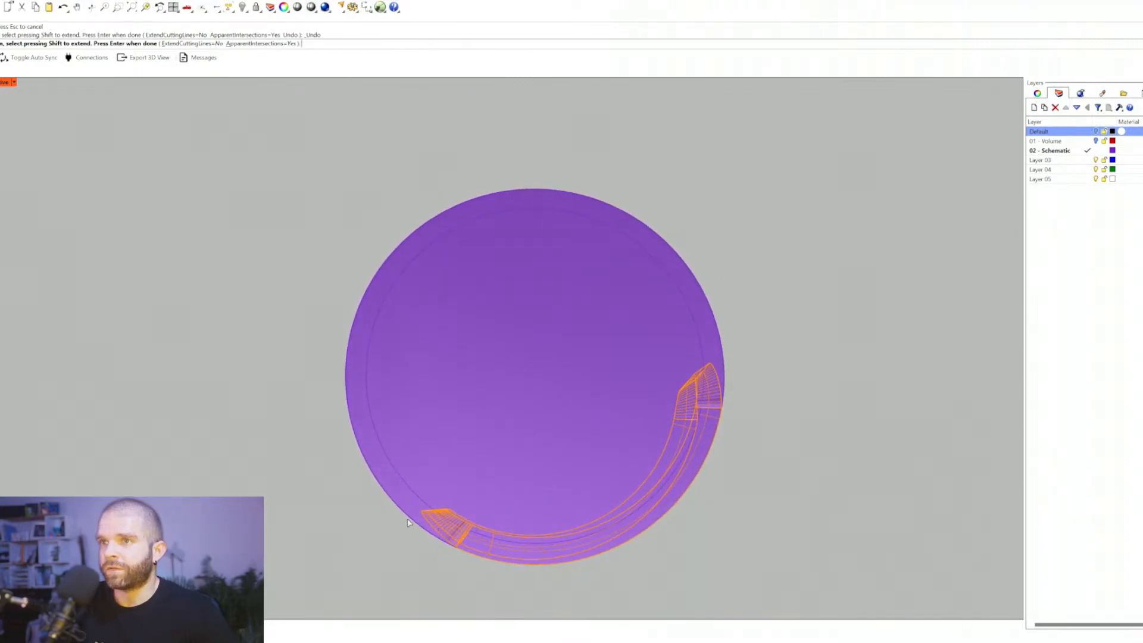
right_drag(408, 521, 404, 461)
key(Escape)
Step: Hide the outer cylinder enclosing the frame
click(356, 420)
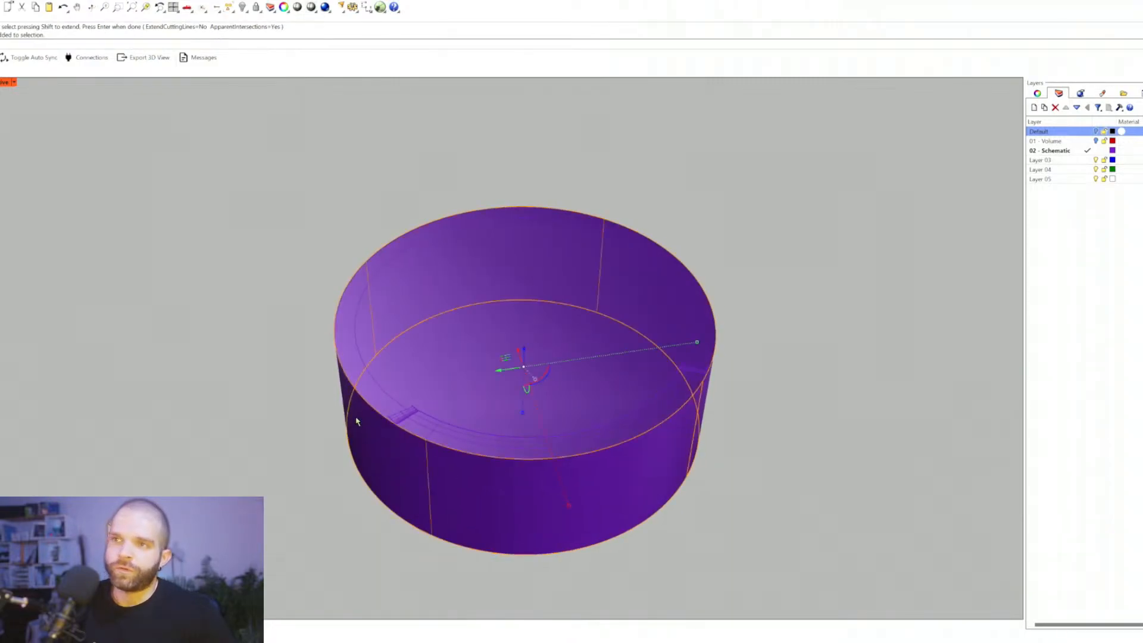
key(Delete)
mouse_move(358, 414)
right_down()
mouse_move(366, 381)
mouse_move(374, 416)
right_up()
Step: Select the frame's vertical end face on one side, show all hidden objects and move the face outward to the outer cylinder's lower edge
click(377, 420)
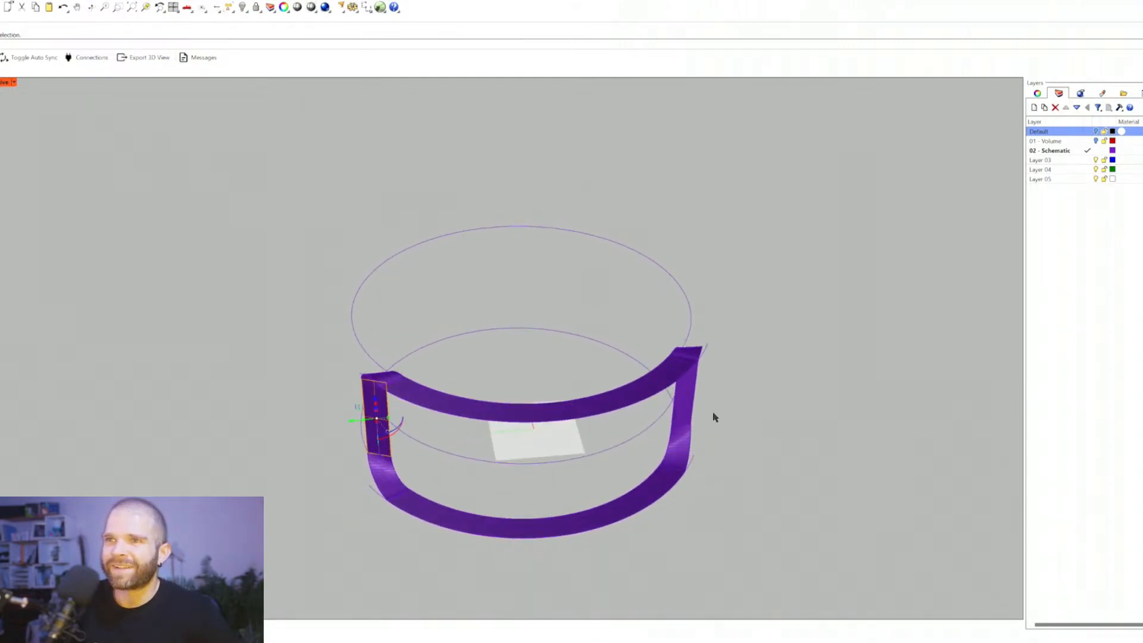
shift+click(687, 410)
click(721, 431)
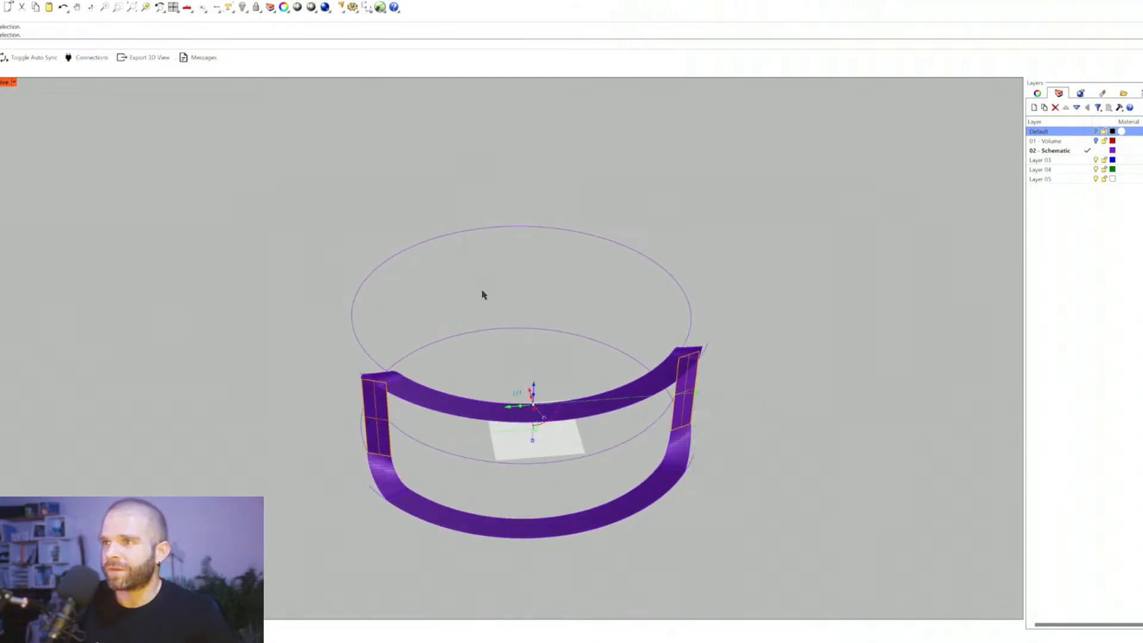
click(314, 301)
click(376, 412)
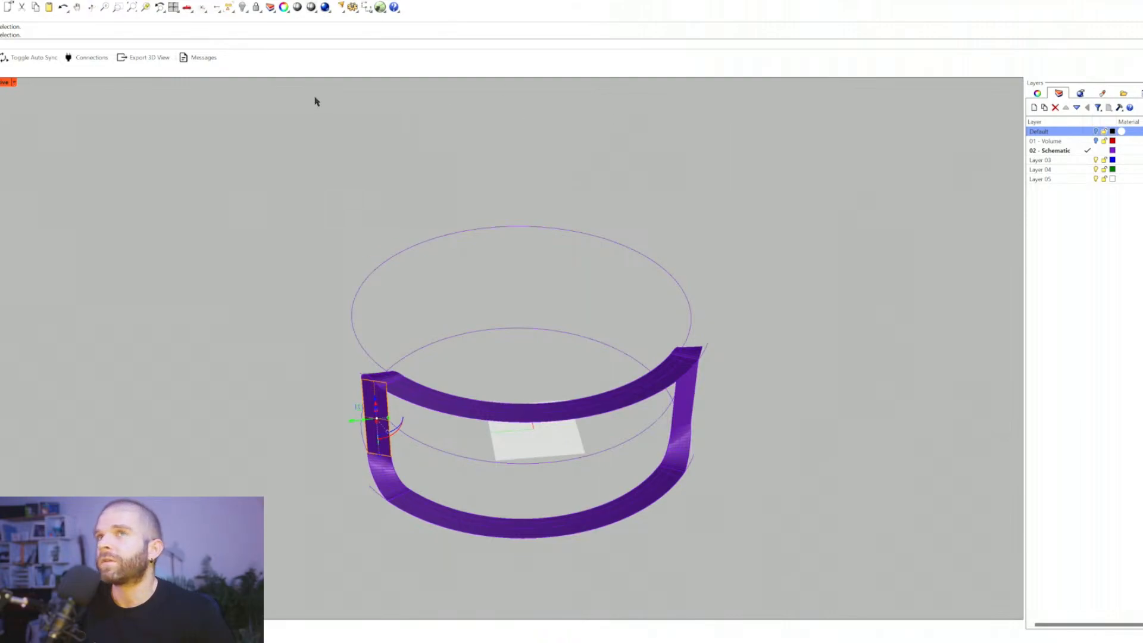
right_click(243, 7)
right_drag(348, 458, 358, 430)
scroll(359, 431, up, 5)
text(m)
key(Return)
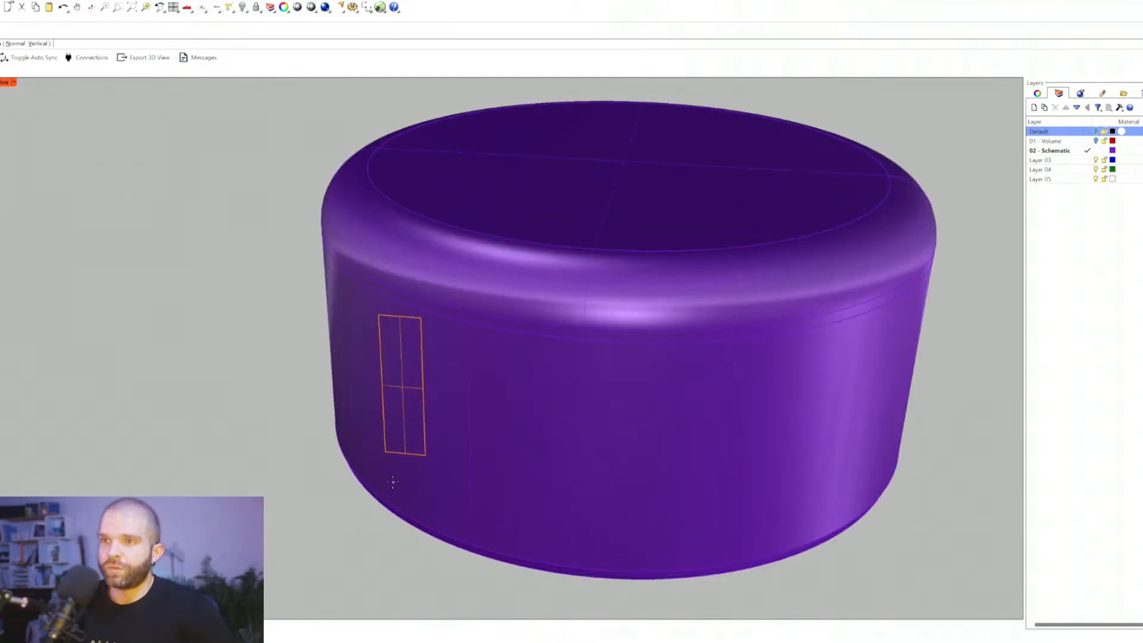
click(385, 451)
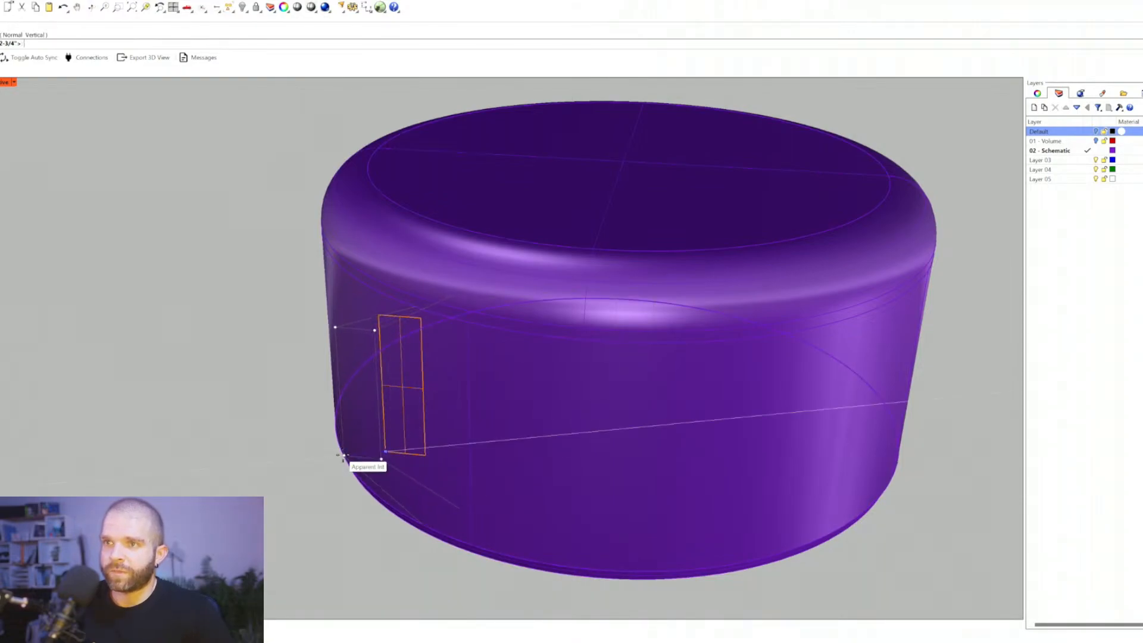
click(343, 458)
Step: Try deleting the outer cylinder to inspect the moved frame face, then undo the deletion and the face move
click(531, 410)
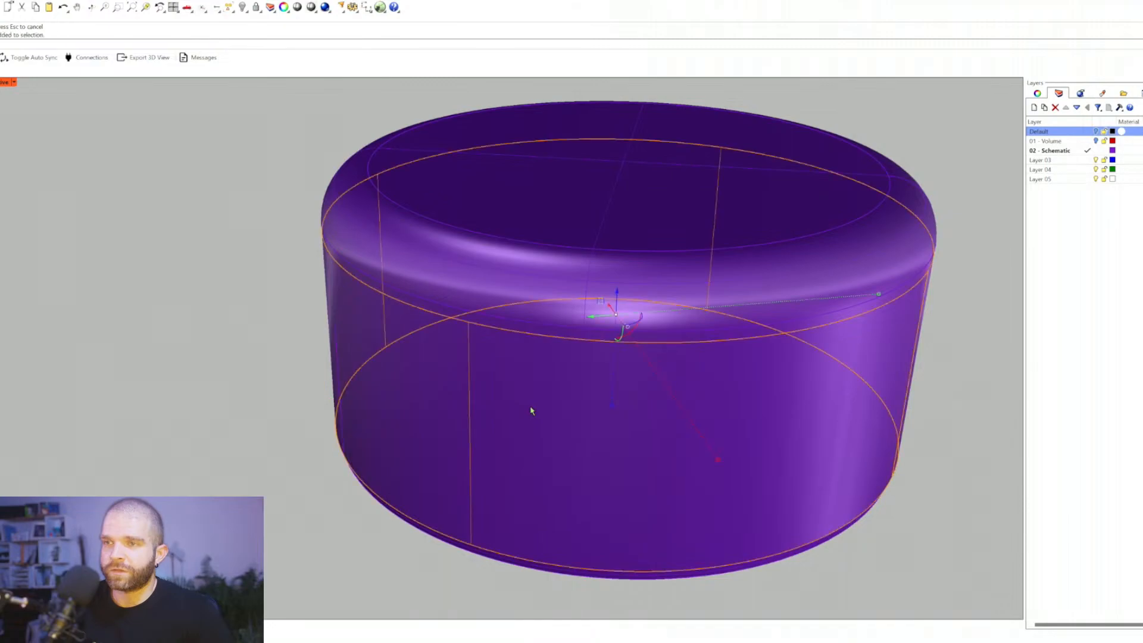
key(Delete)
right_drag(489, 444, 566, 436)
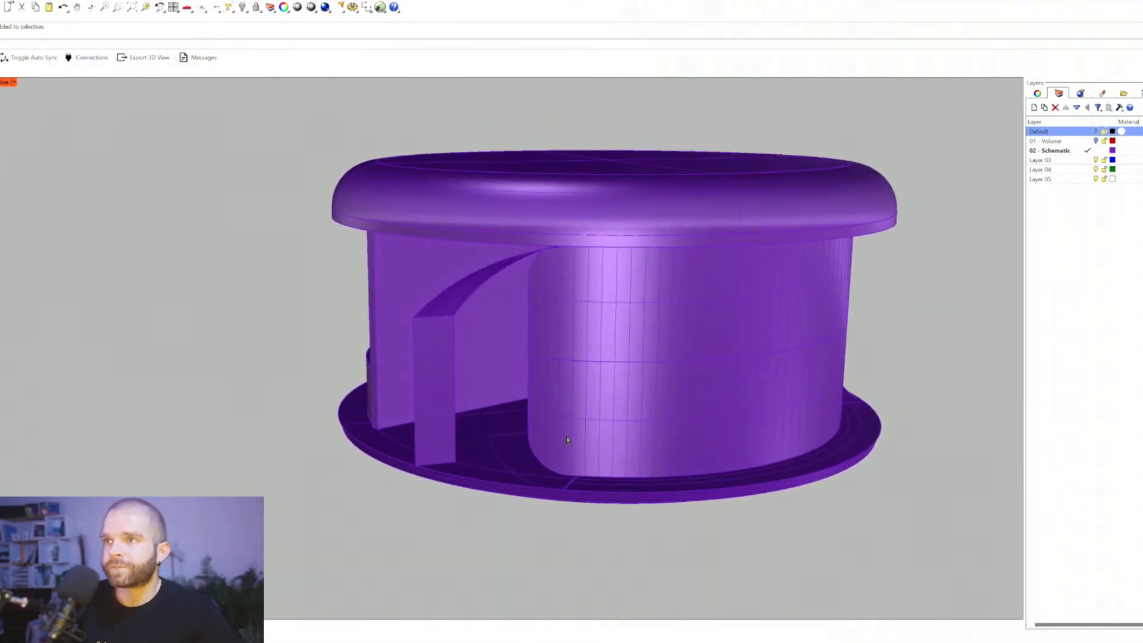
key(ctrl+z)
Step: Delete the outer cylinder that encloses the curved wall's frame and clear the selection
click(662, 397)
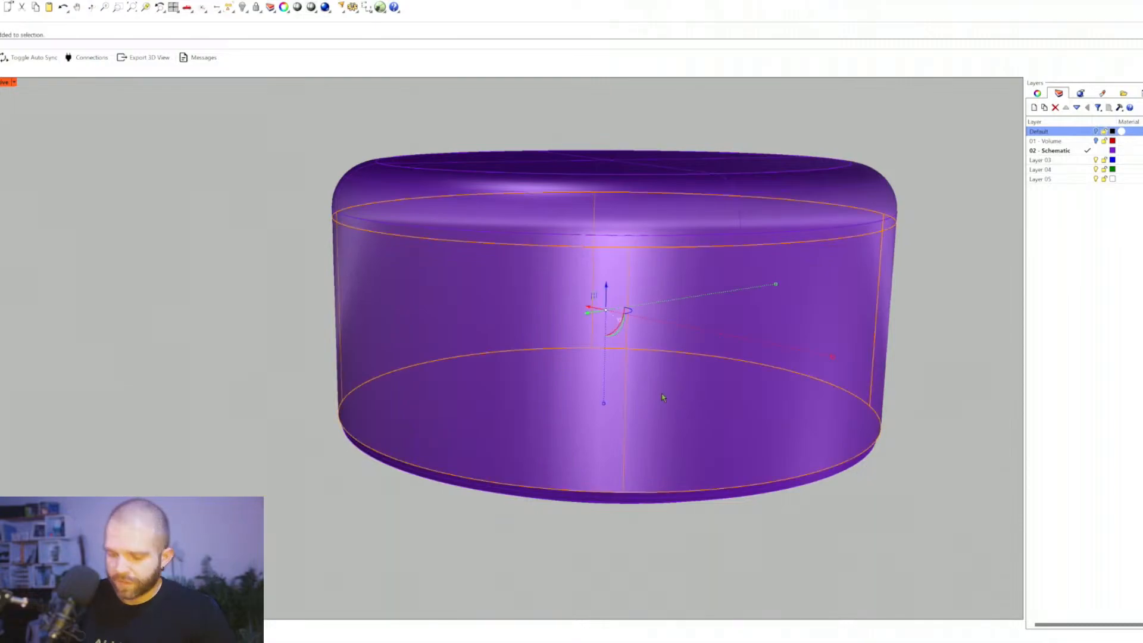
key(Delete)
right_drag(663, 397, 654, 419)
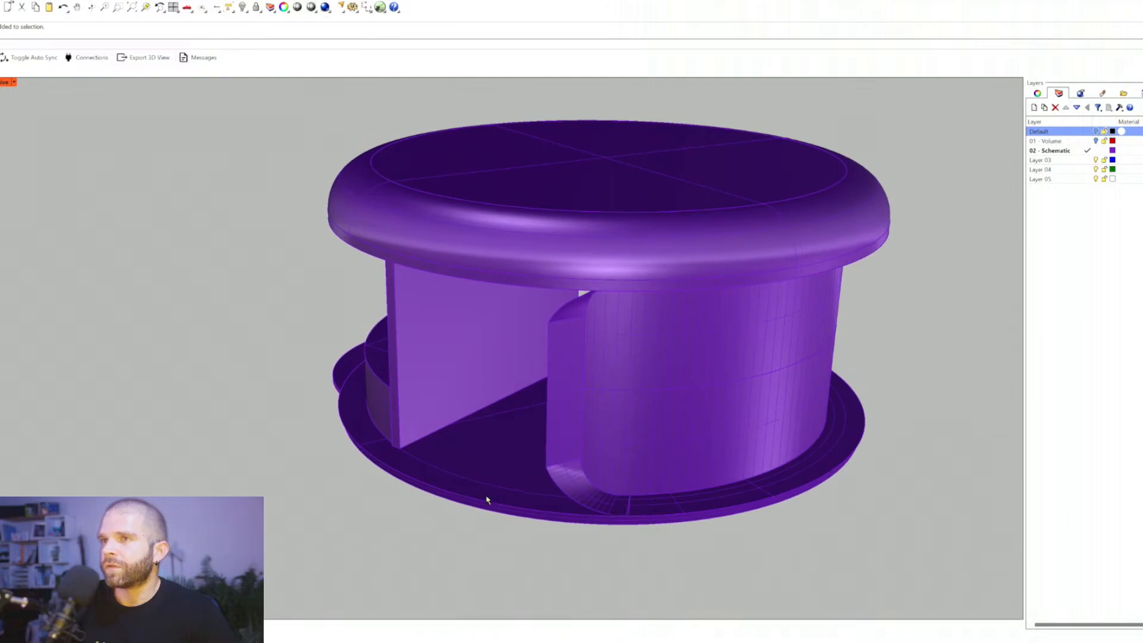
click(526, 490)
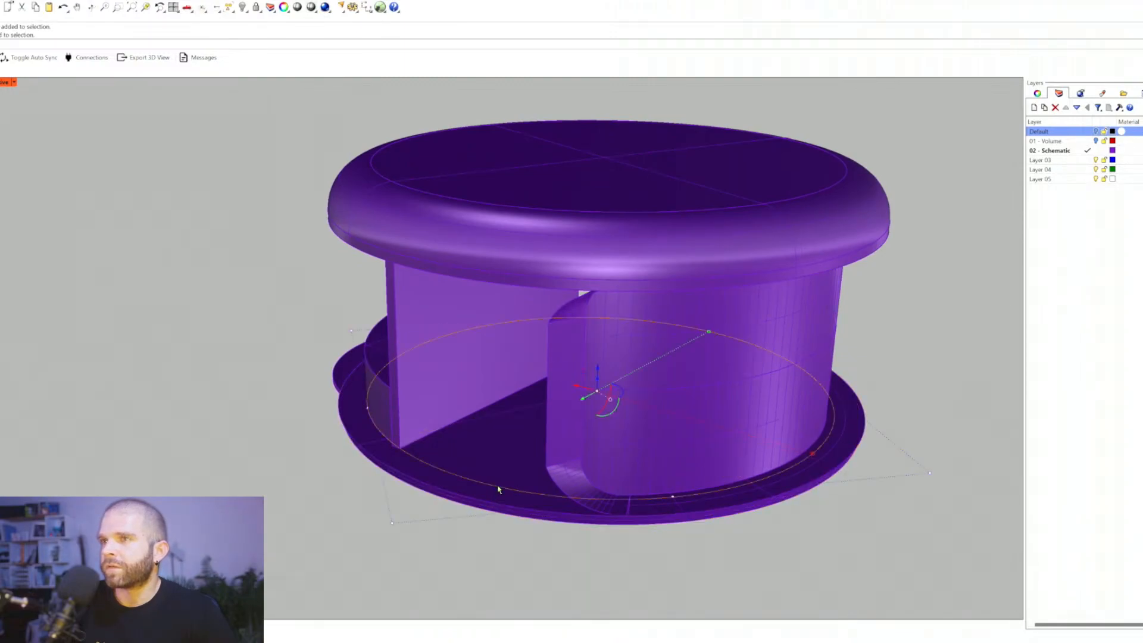
key(Escape)
click(441, 372)
key(Escape)
Step: Try to move the frame's outer vertical edge onto the outer circle in plan, then undo it in the four-view layout
shift+right_drag(649, 451, 565, 471)
right_drag(566, 472, 635, 476)
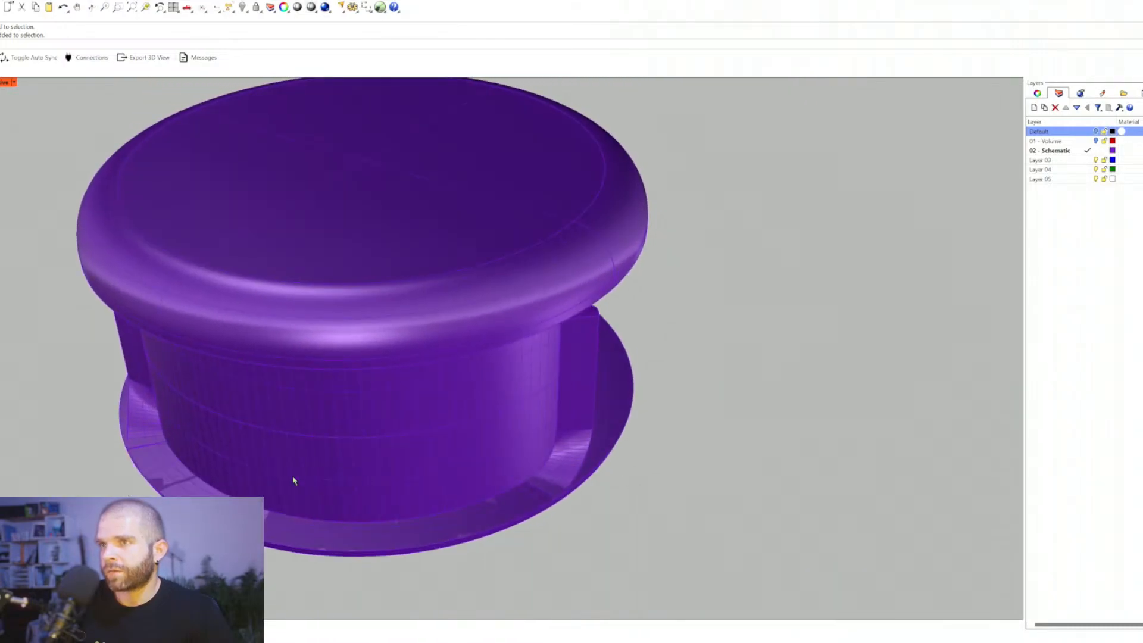
right_drag(294, 481, 309, 265)
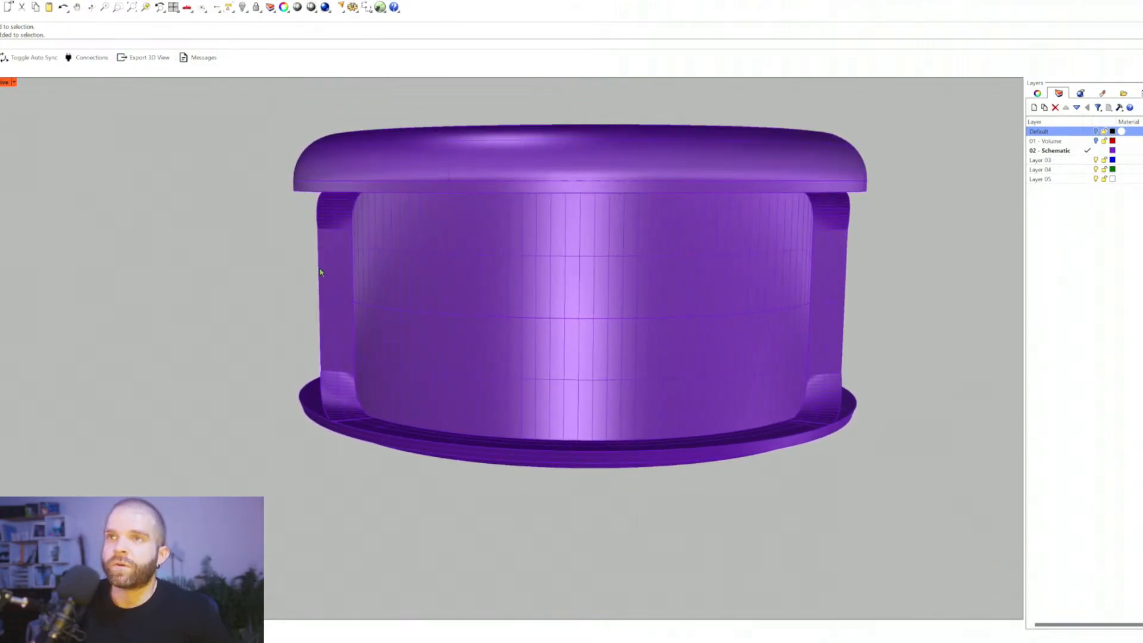
click(325, 287)
click(337, 293)
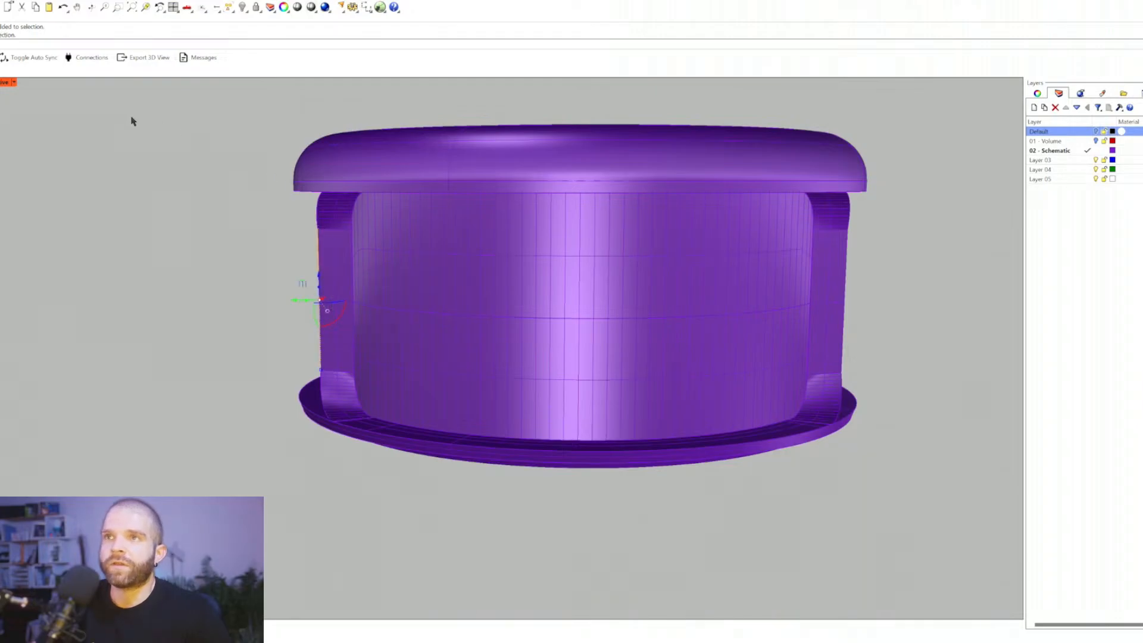
double_click(3, 82)
double_click(3, 82)
scroll(273, 380, down, 10)
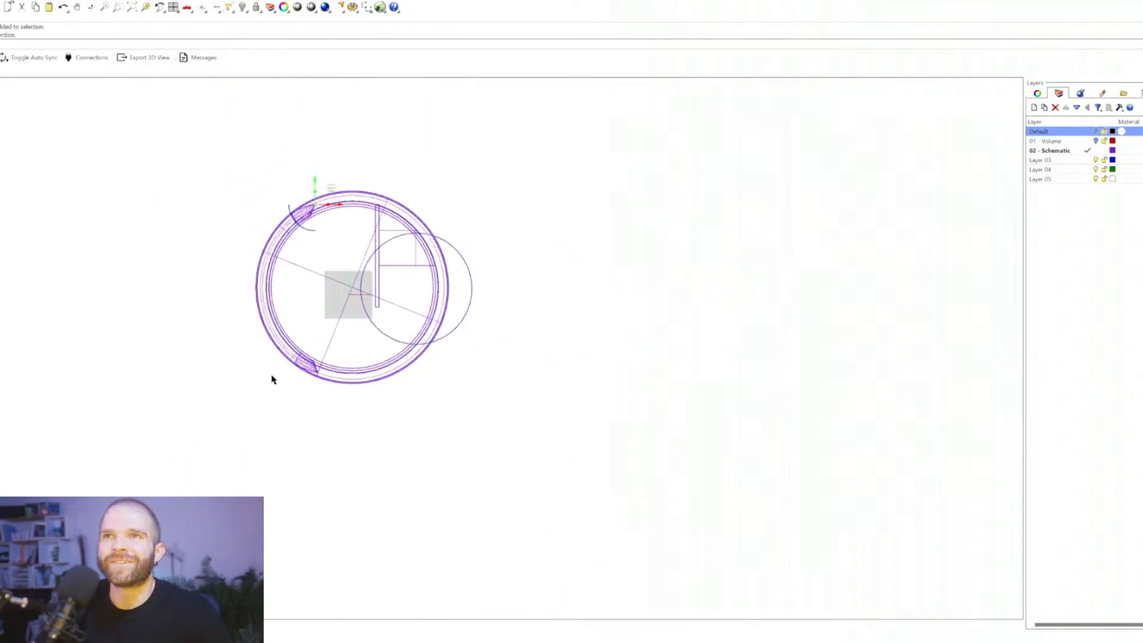
scroll(291, 293, up, 10)
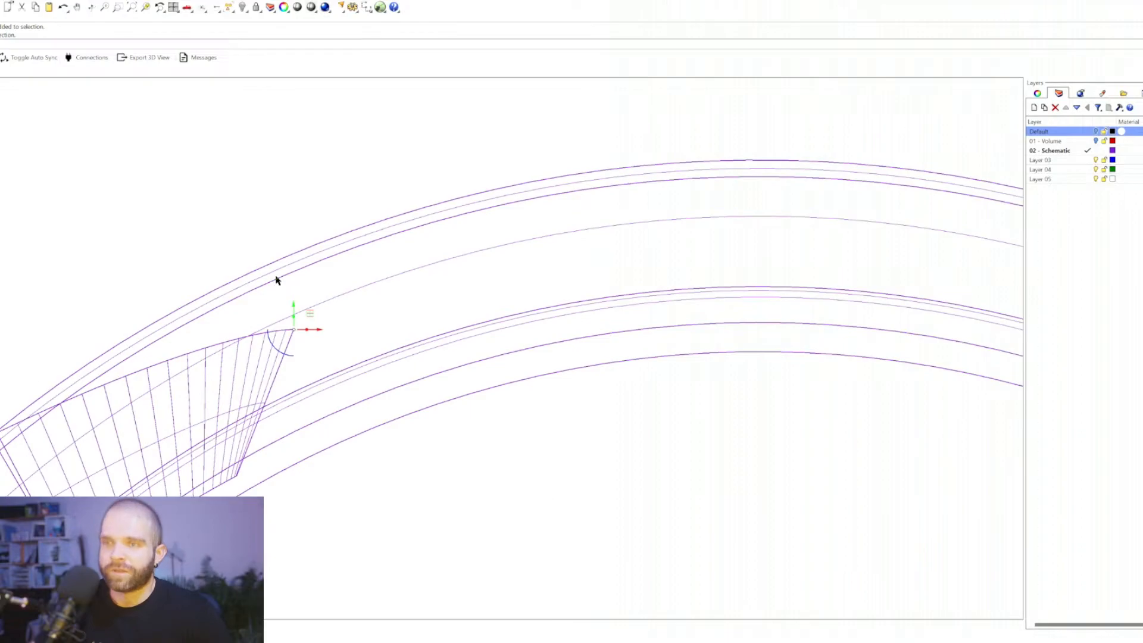
key(Return)
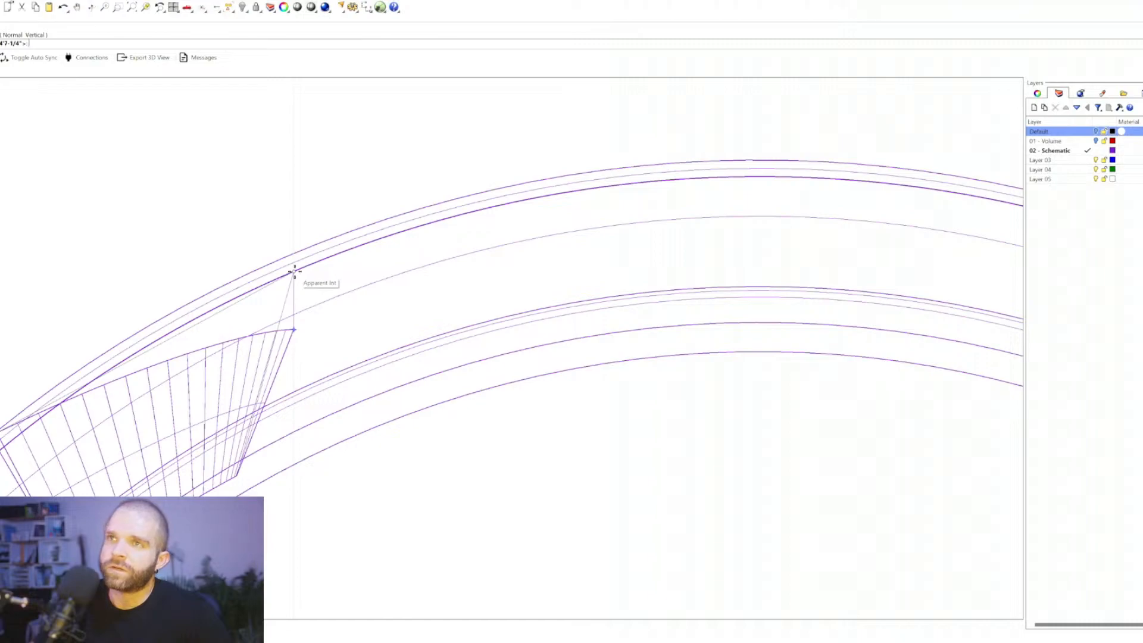
click(295, 255)
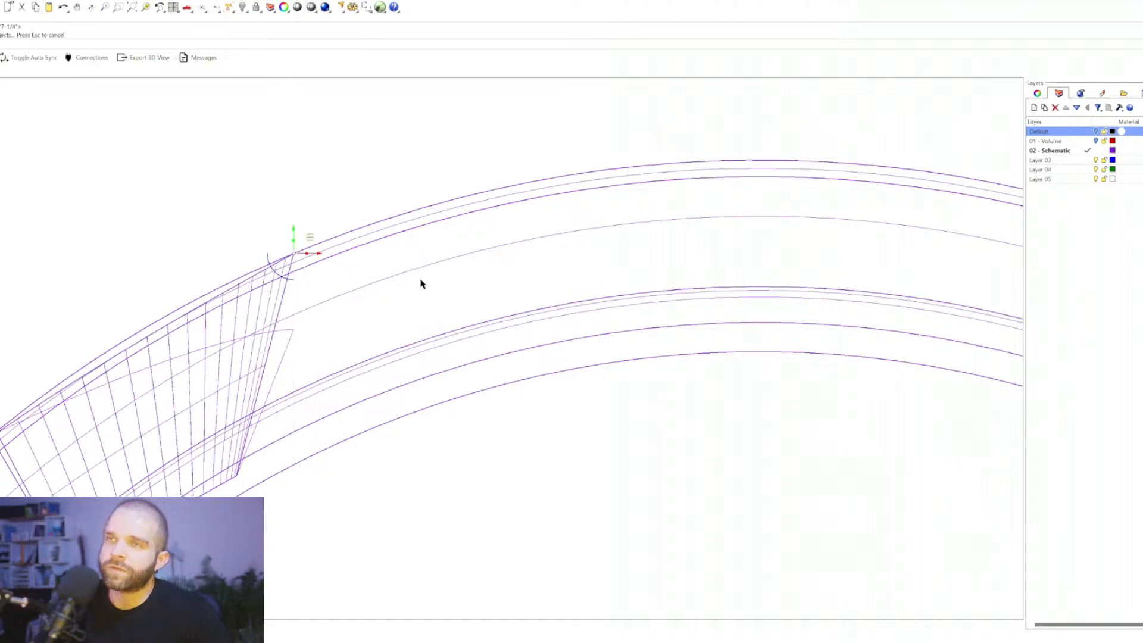
key(ctrl+m)
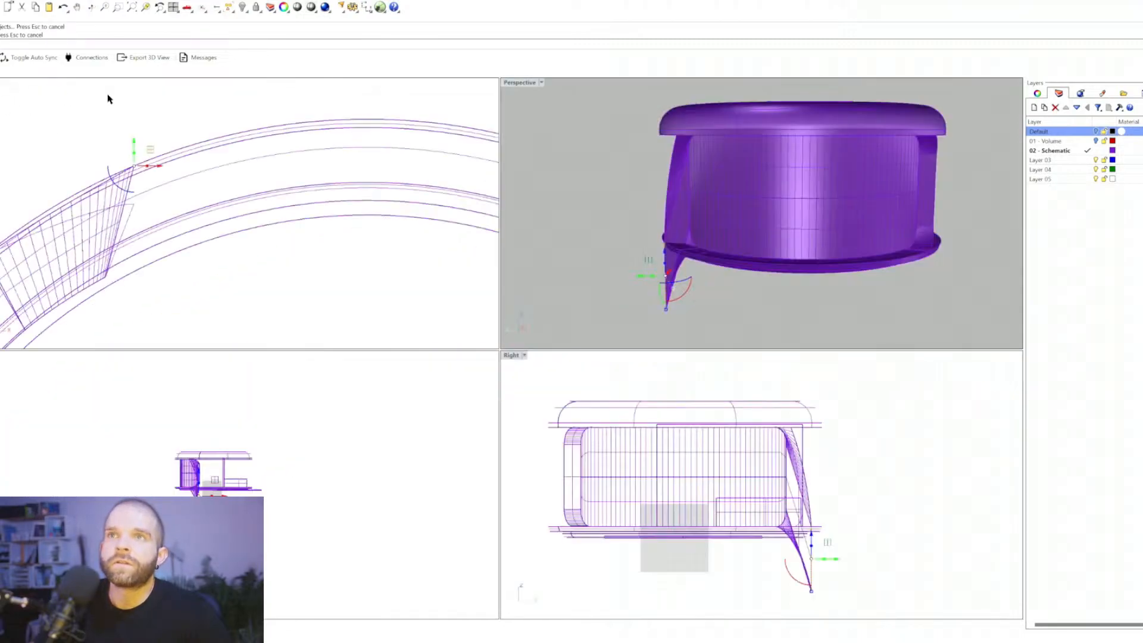
key(Escape)
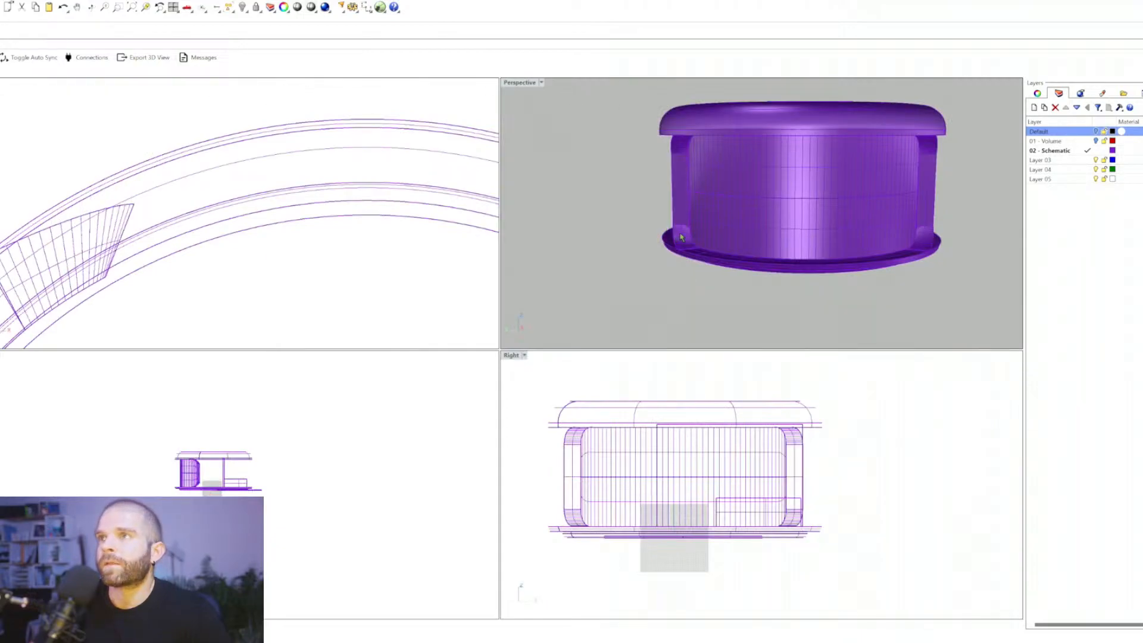
Step: Try to pull the lower outer corner vertex of the frame's end outward, then undo the move
click(670, 177)
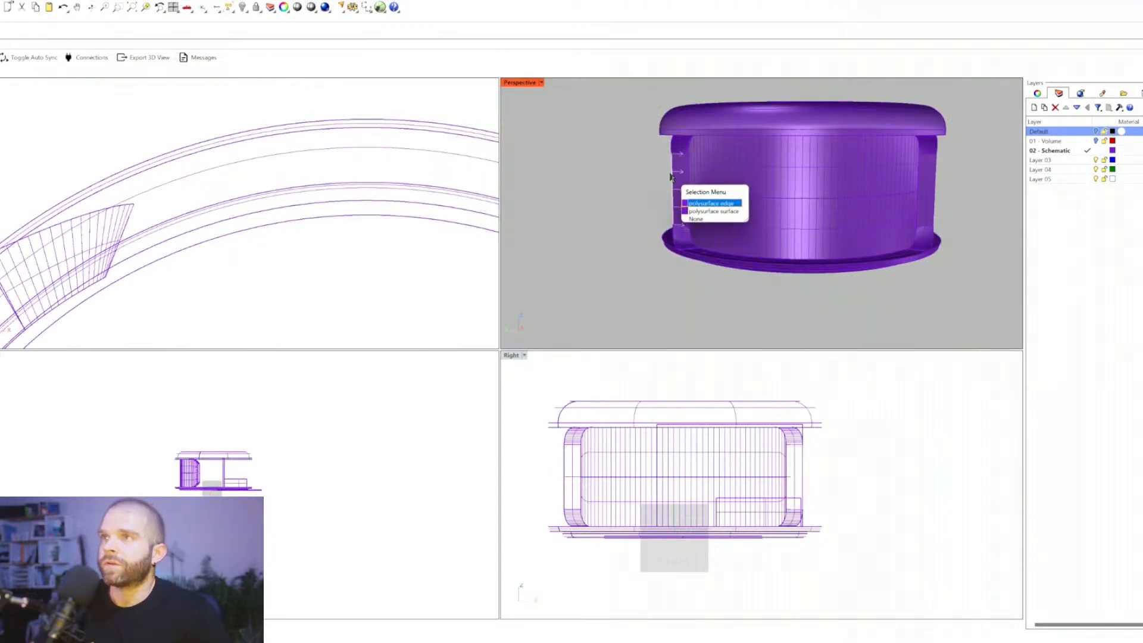
click(693, 203)
scroll(657, 238, up, 5)
scroll(661, 226, up, 5)
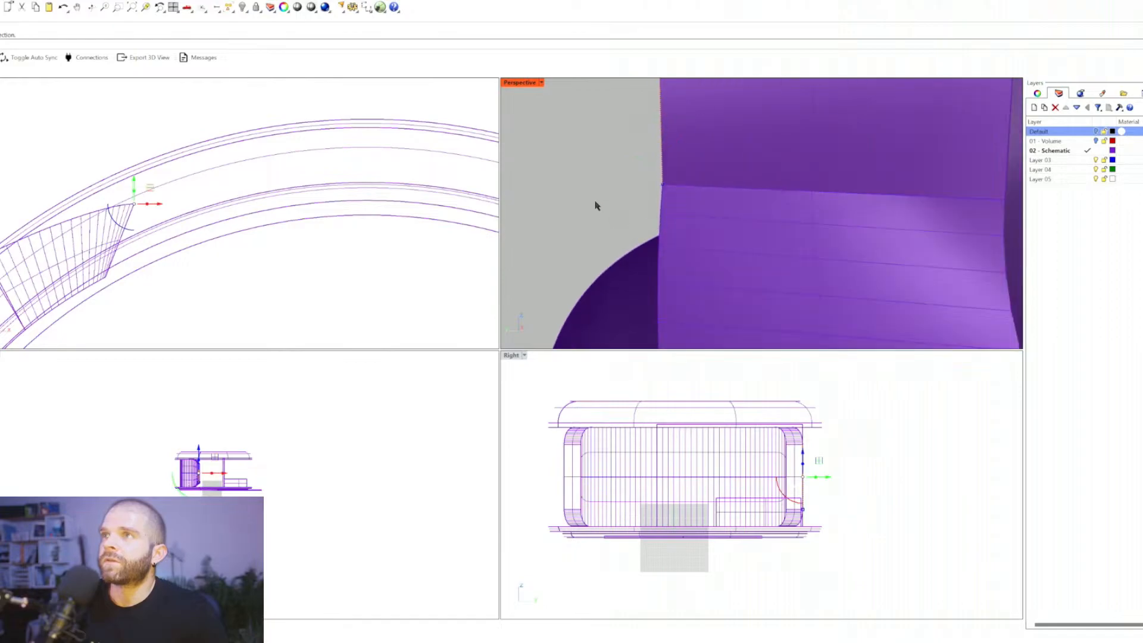
click(595, 203)
click(661, 188)
click(591, 198)
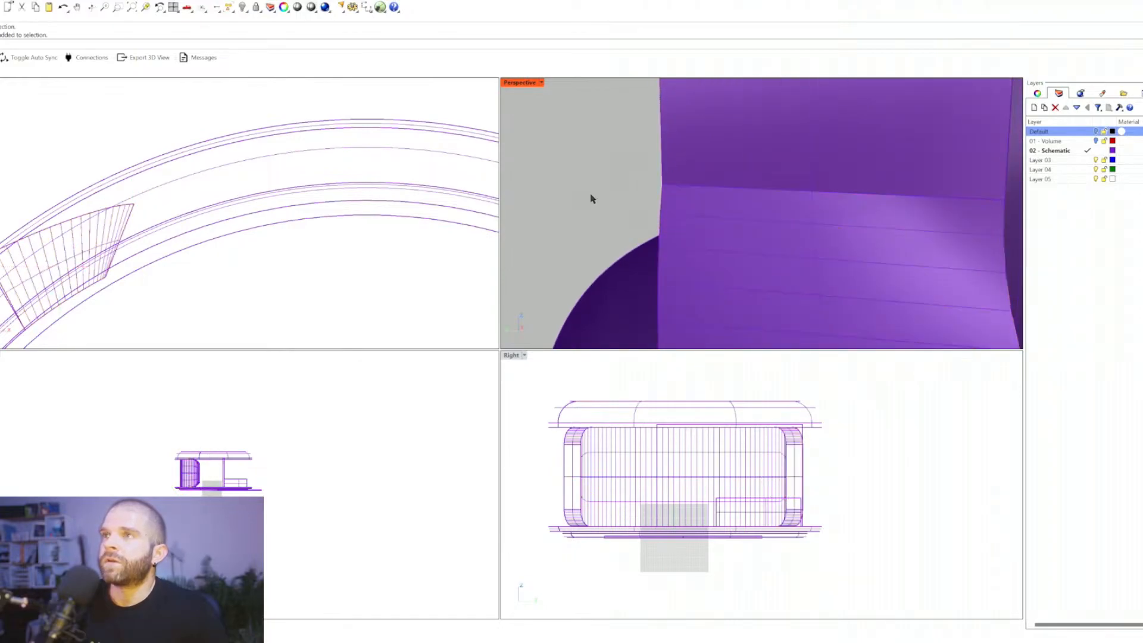
click(663, 186)
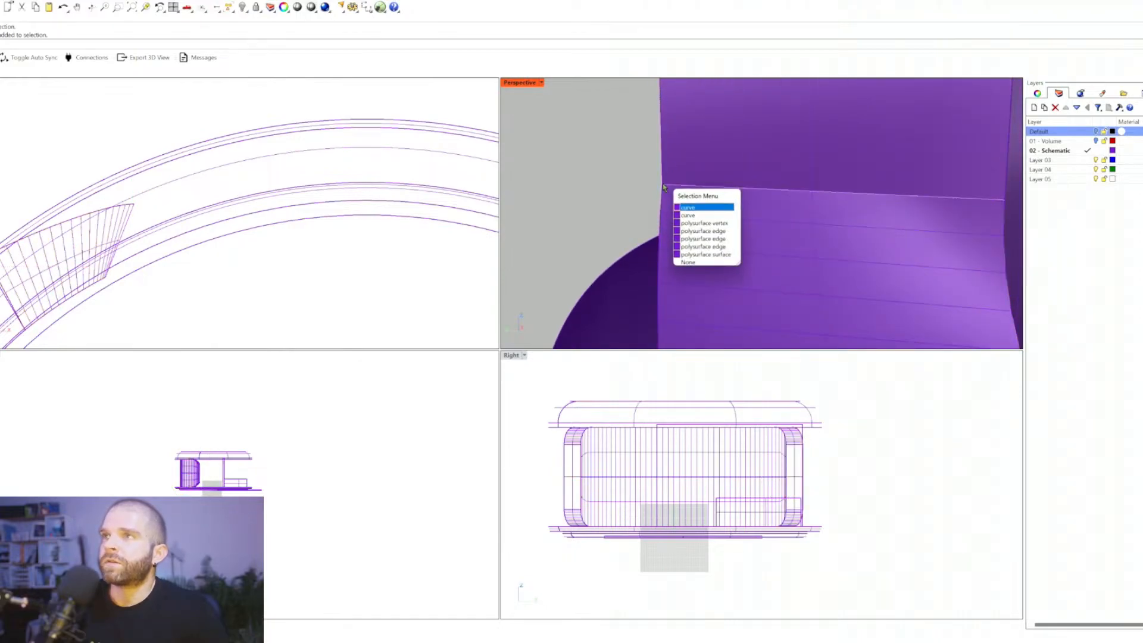
click(699, 224)
drag(637, 184, 607, 247)
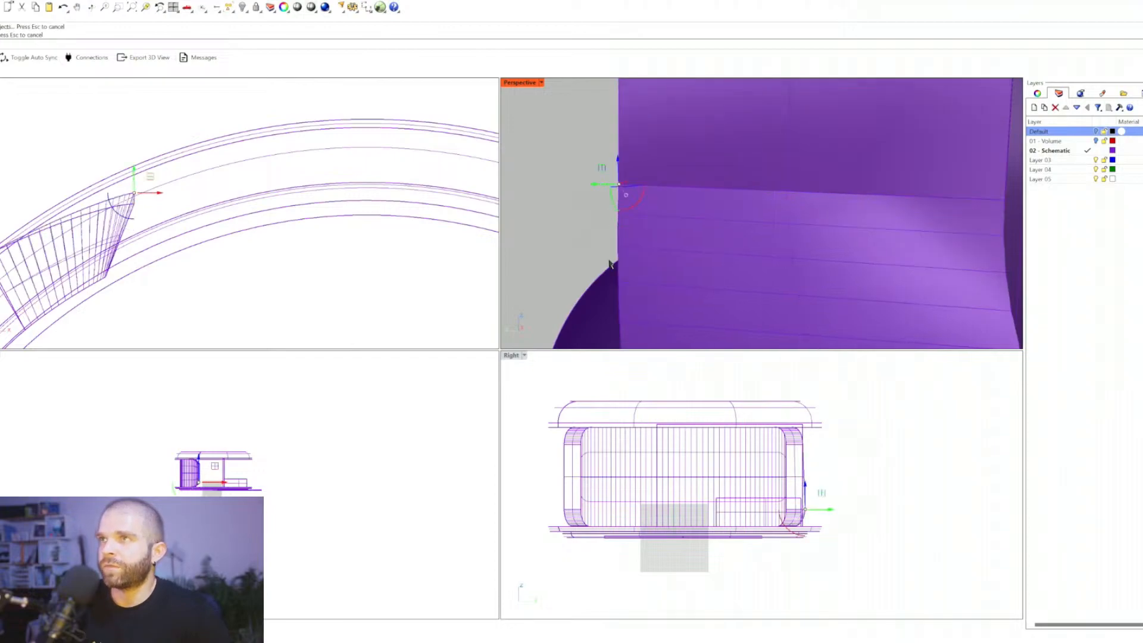
key(ctrl+z)
Step: Move the lower and upper outer corner vertices at one end of the frame straight outward in plan onto the outer circle, then deselect them
scroll(646, 233, down, 5)
scroll(649, 220, up, 7)
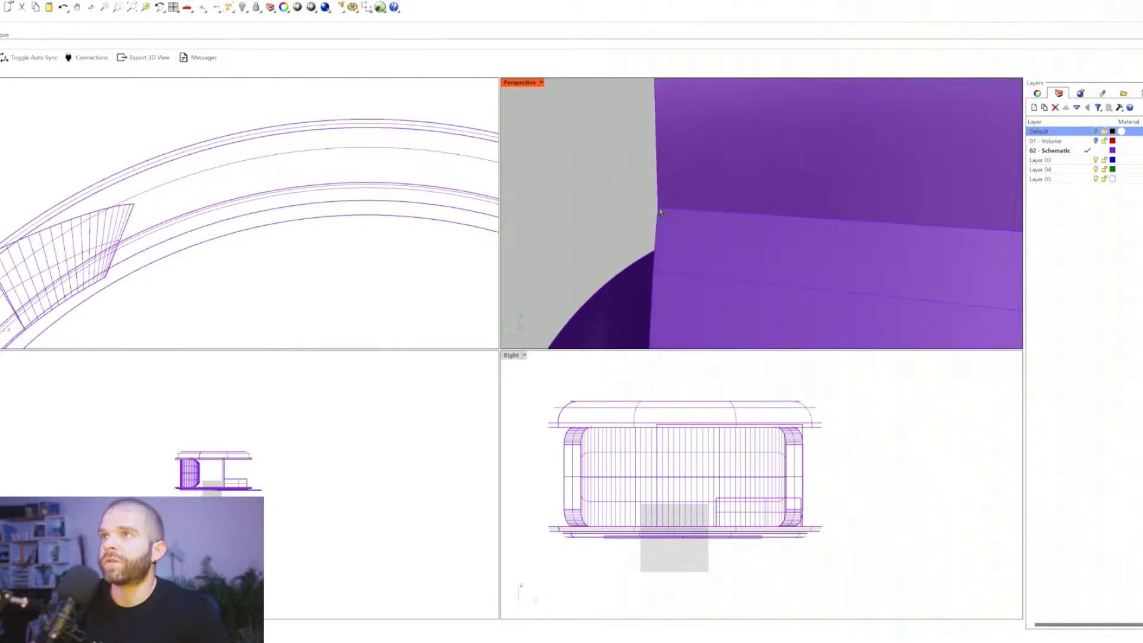
click(660, 212)
click(704, 249)
shift+right_drag(653, 142, 678, 276)
scroll(676, 232, up, 10)
click(764, 184)
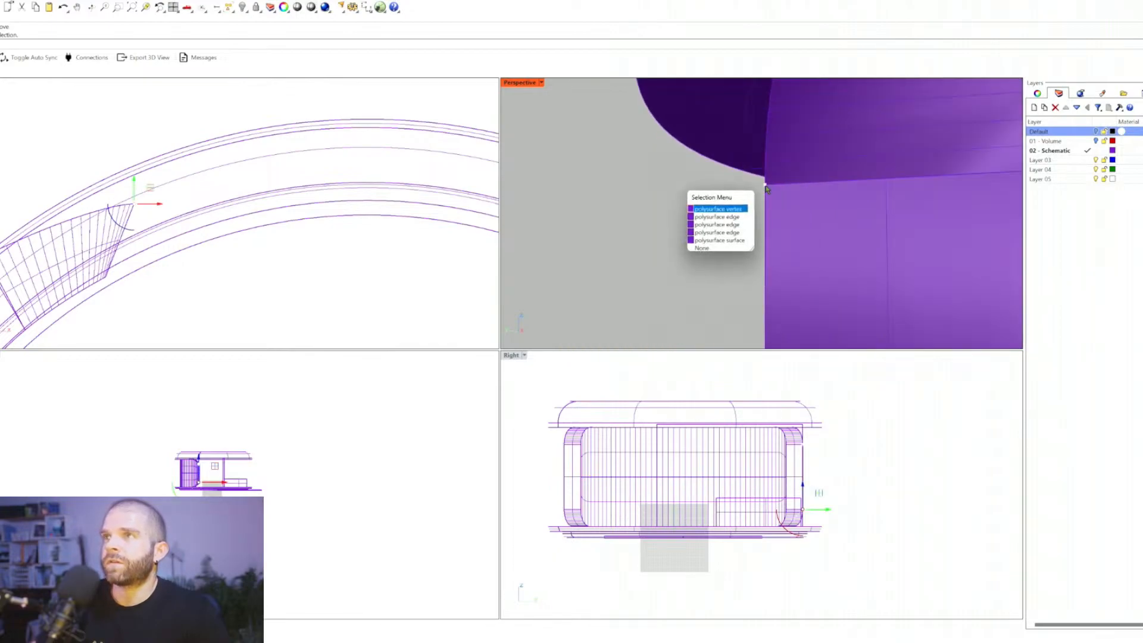
click(729, 209)
right_drag(752, 222, 703, 169)
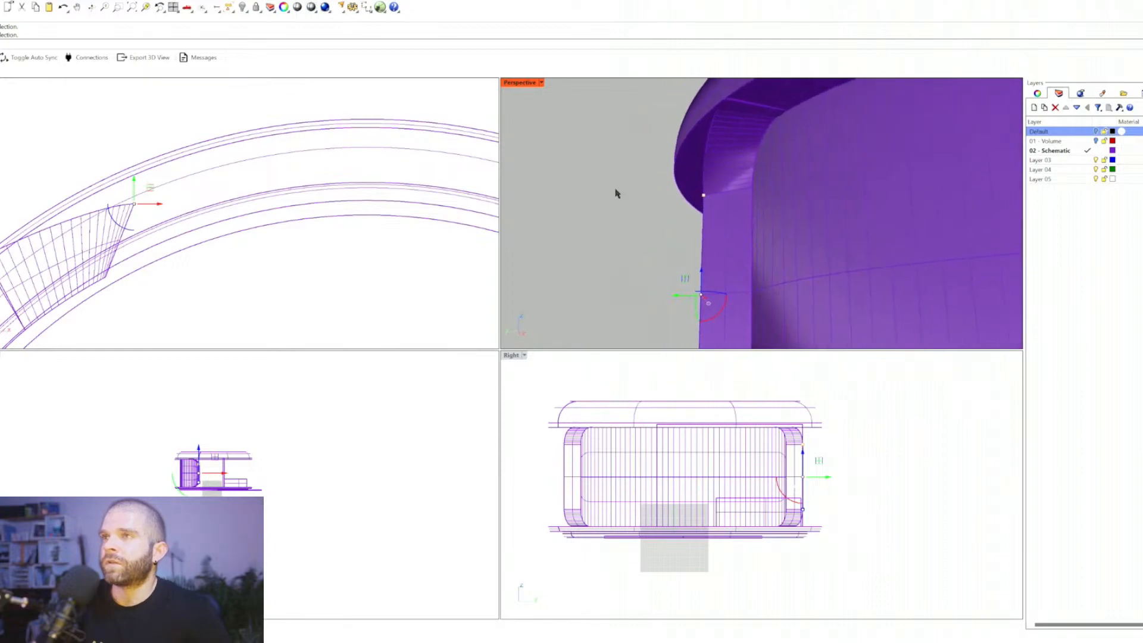
text(m)
key(Return)
scroll(128, 185, up, 2)
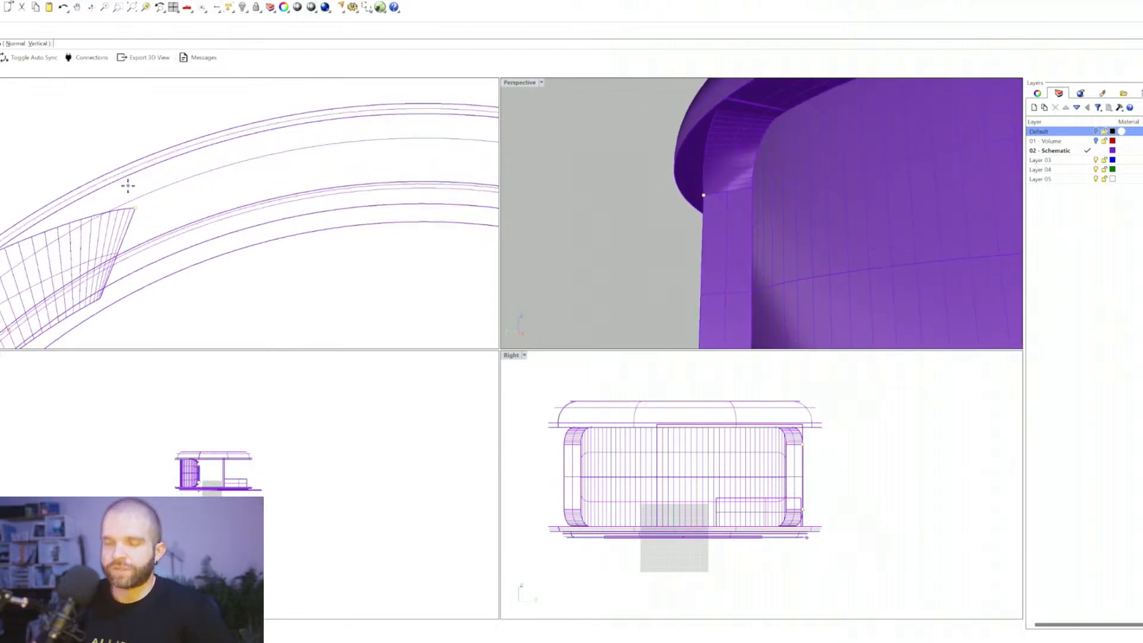
scroll(72, 125, up, 1)
click(150, 227)
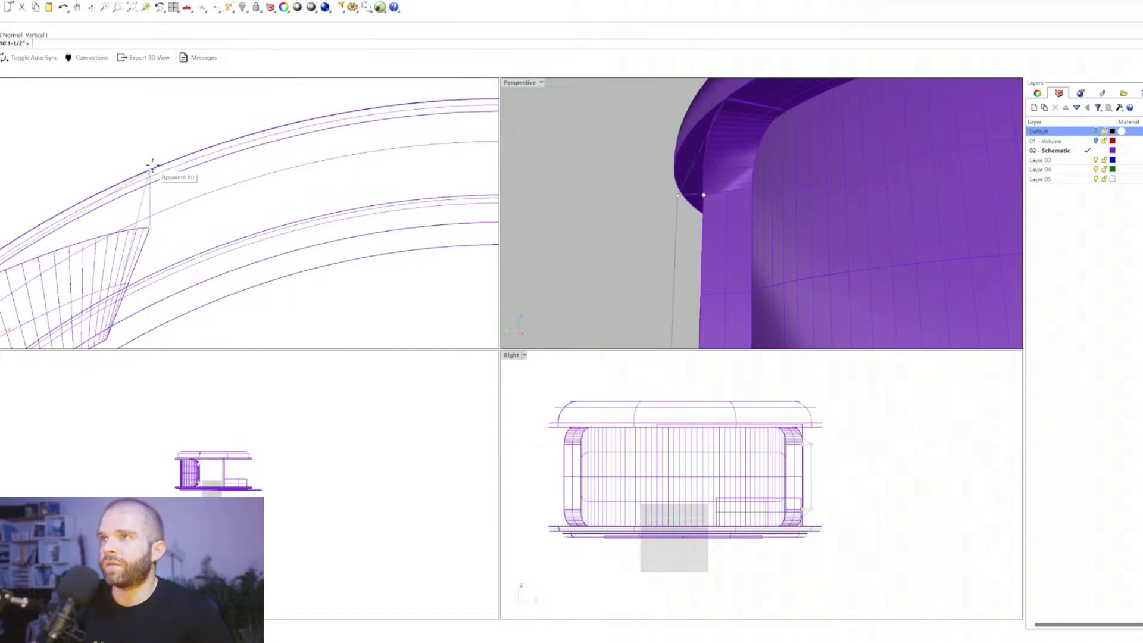
click(149, 169)
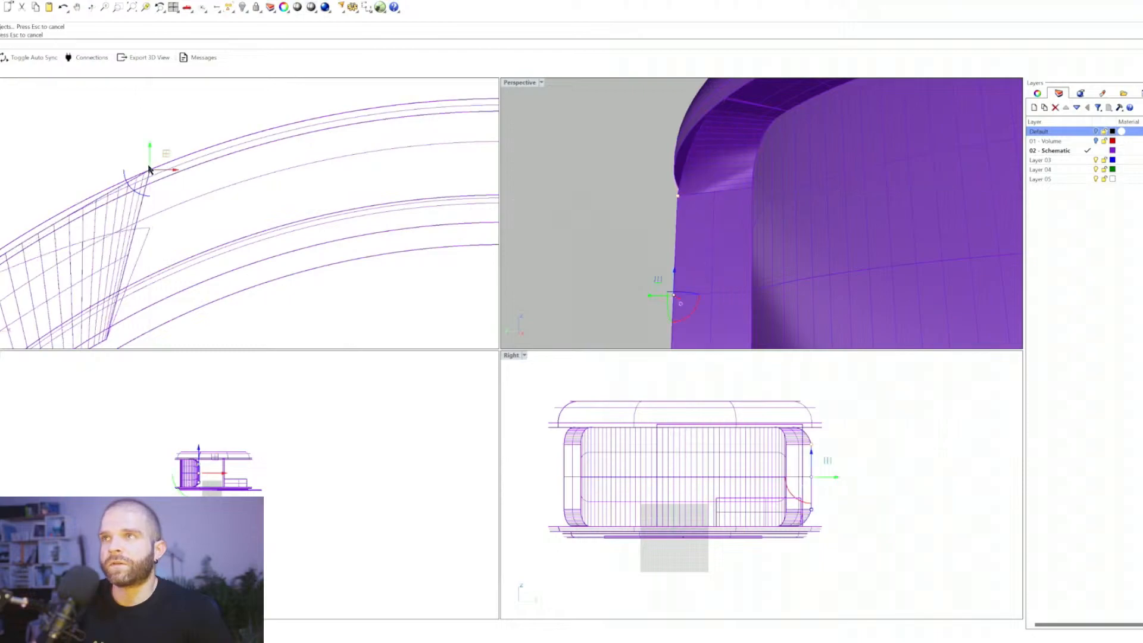
scroll(676, 171, down, 8)
right_drag(702, 184, 761, 230)
scroll(676, 250, up, 8)
scroll(629, 243, down, 3)
click(632, 238)
Step: Move the lower and upper outer corner vertices at the frame's opposite end straight outward in plan onto the outer circle
scroll(720, 232, down, 5)
scroll(857, 242, up, 10)
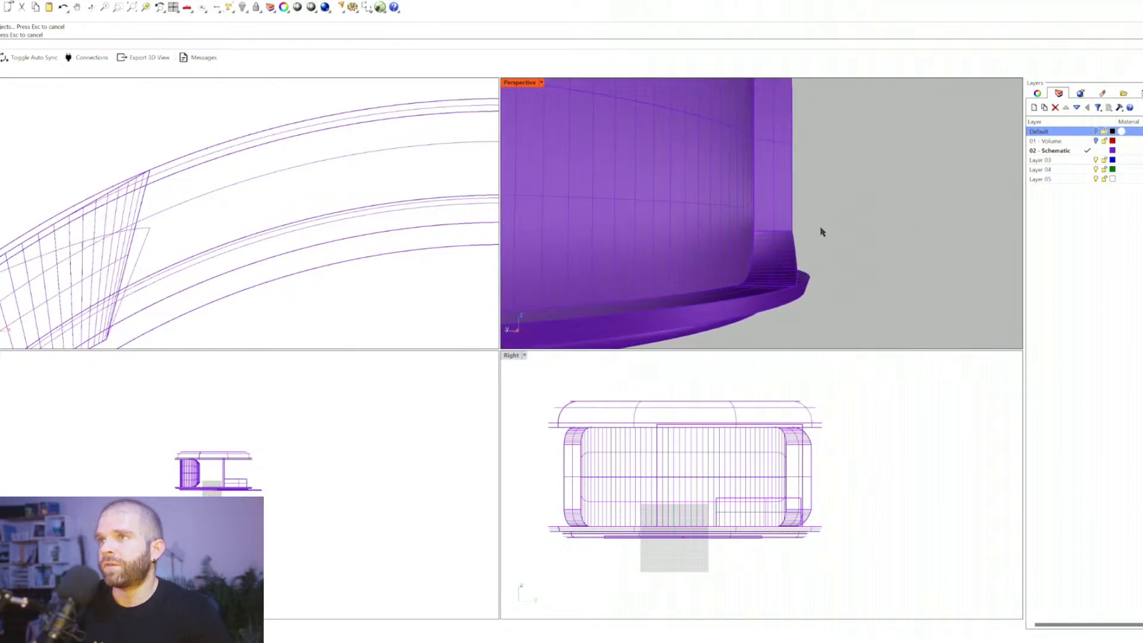
ctrl+shift+click(781, 233)
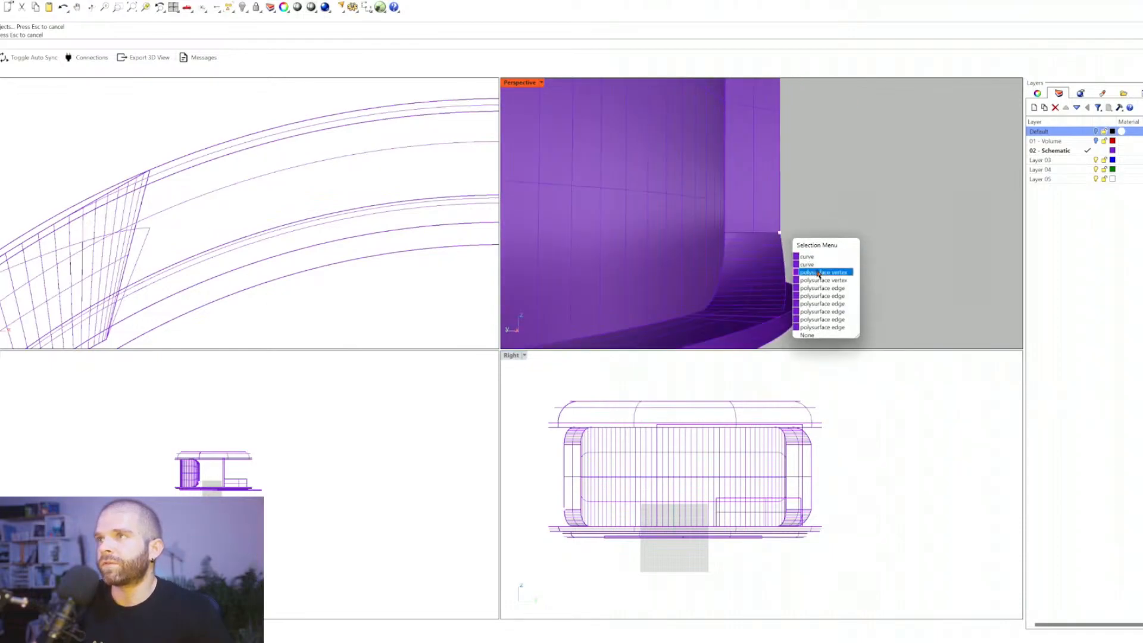
click(818, 272)
shift+right_drag(808, 173, 792, 272)
ctrl+shift+click(753, 152)
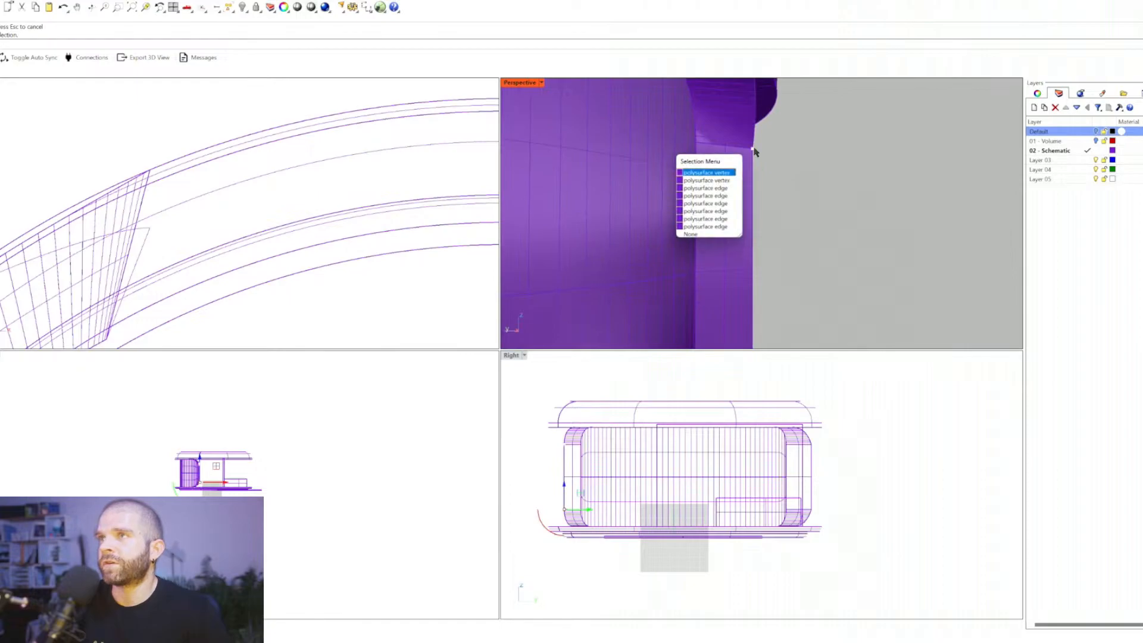
click(738, 173)
scroll(273, 180, down, 5)
scroll(262, 226, down, 3)
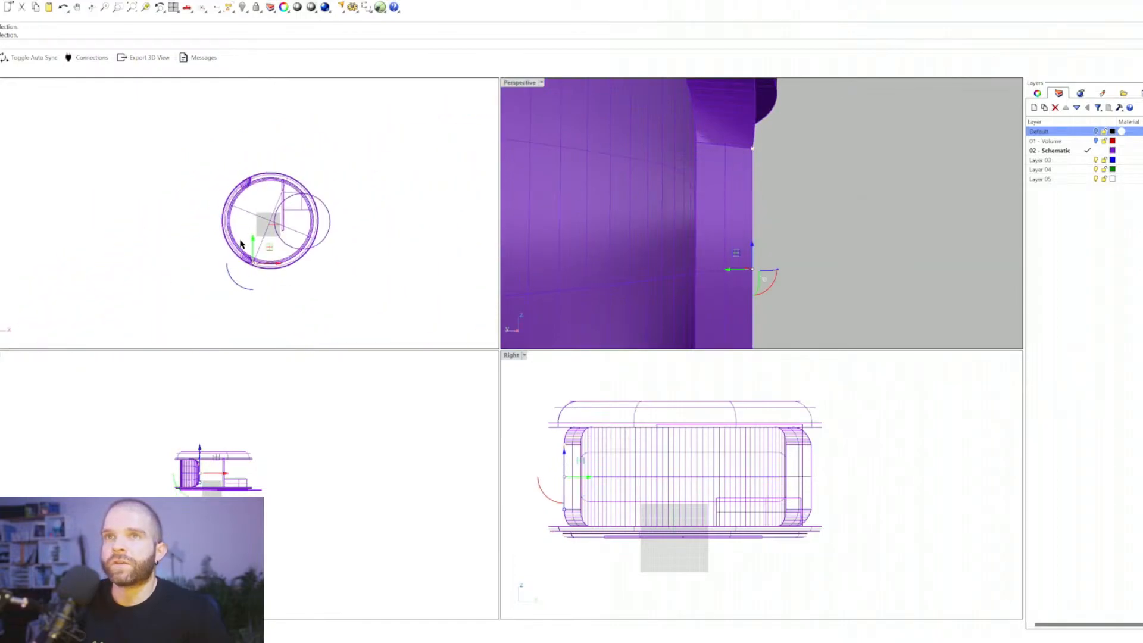
scroll(256, 241, up, 10)
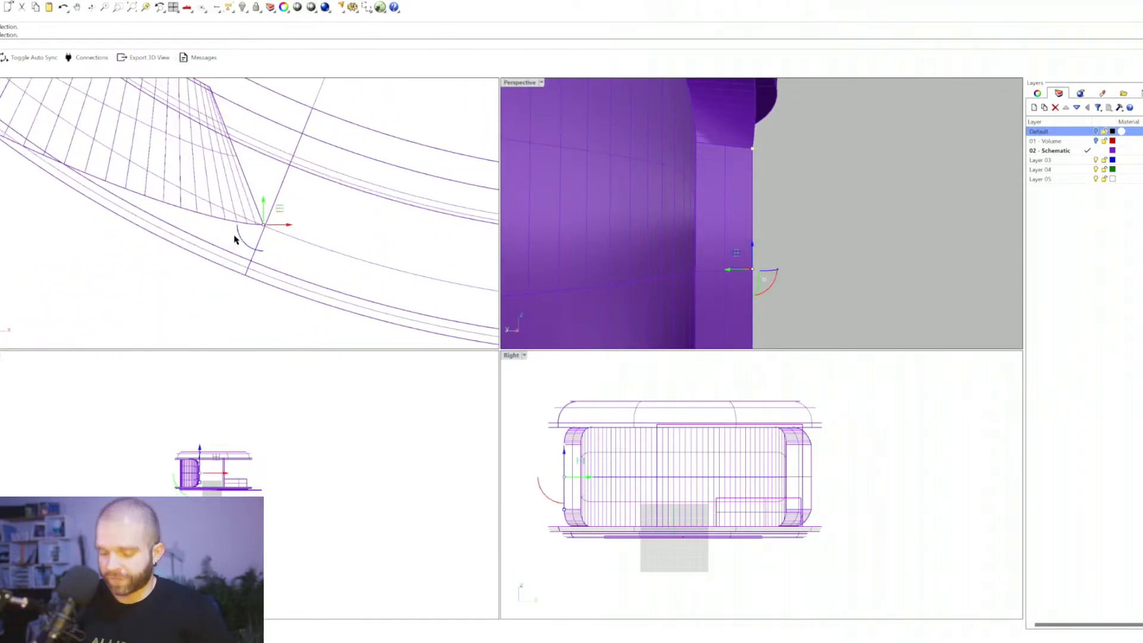
text(m)
key(Return)
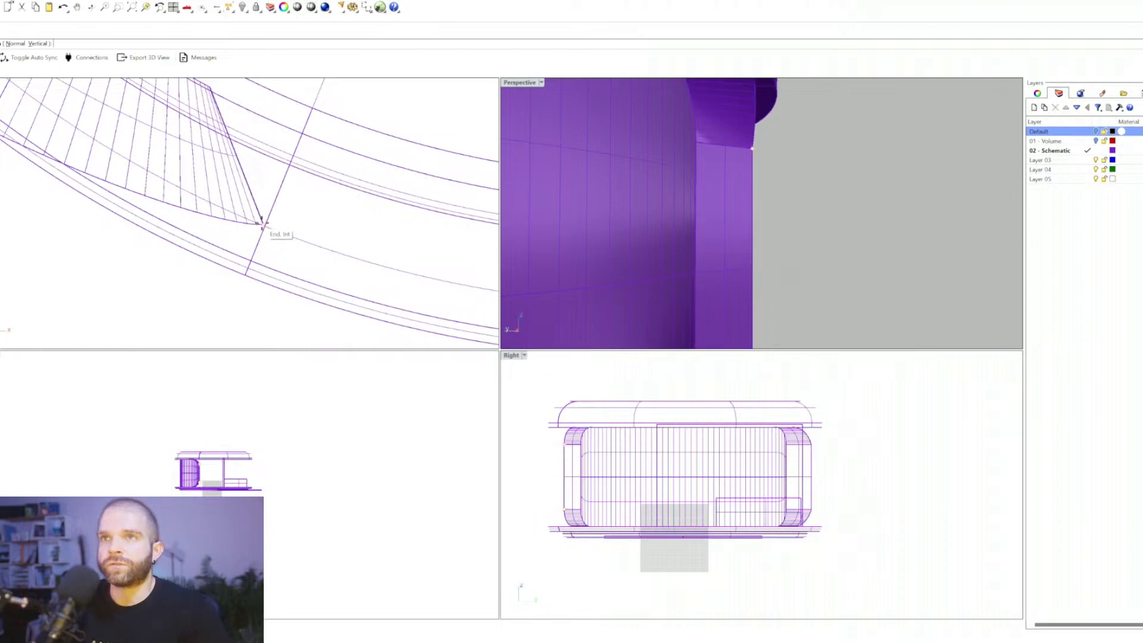
click(261, 225)
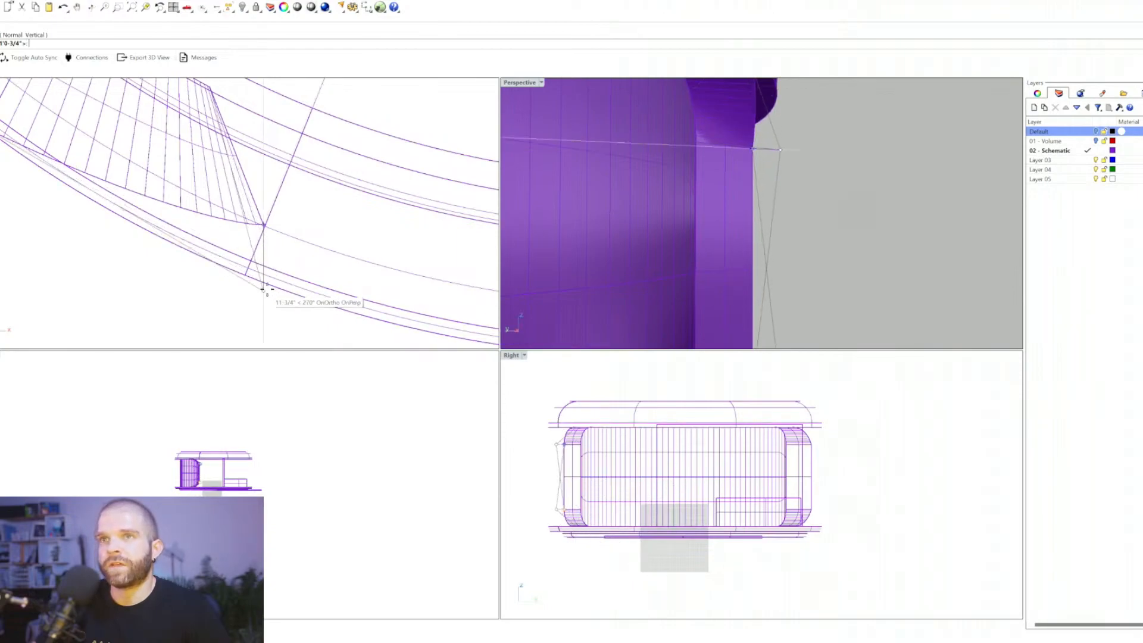
click(267, 284)
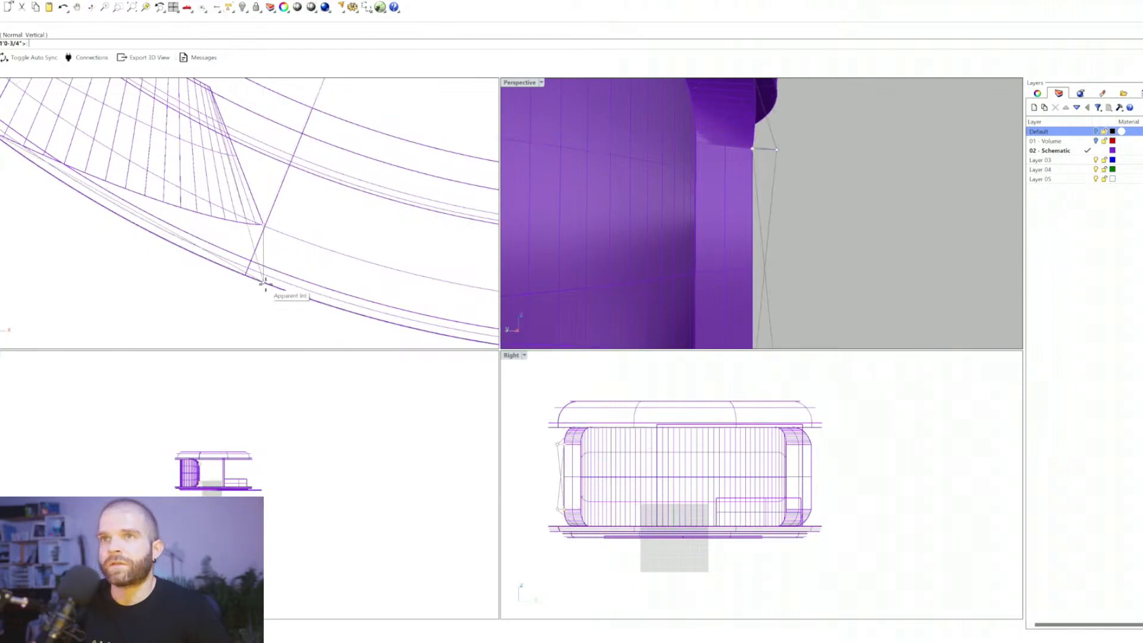
scroll(799, 252, down, 5)
scroll(811, 204, up, 6)
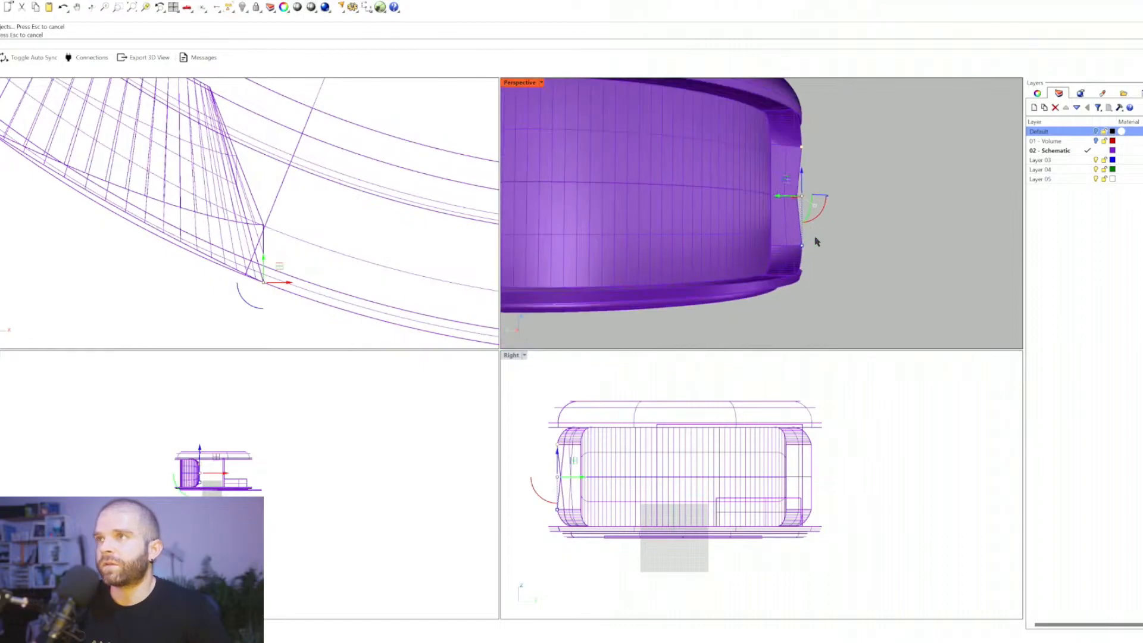
scroll(818, 214, down, 5)
scroll(707, 206, up, 8)
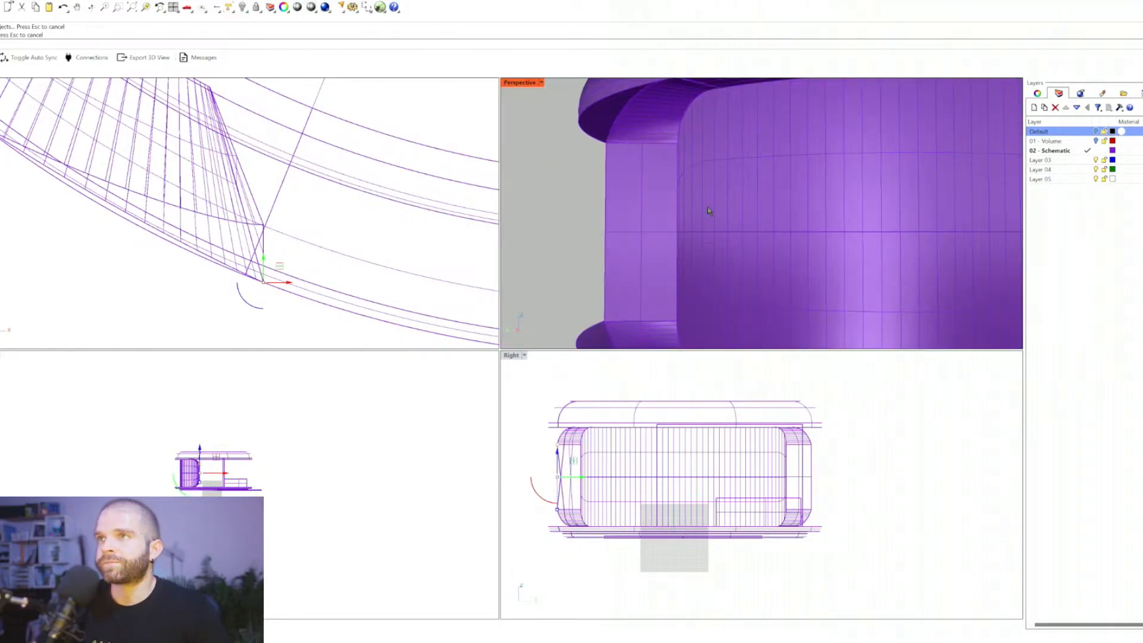
Step: Delete the duplicate frame surface that overlaps the frame at the end of the curved wall
click(817, 225)
scroll(777, 232, up, 4)
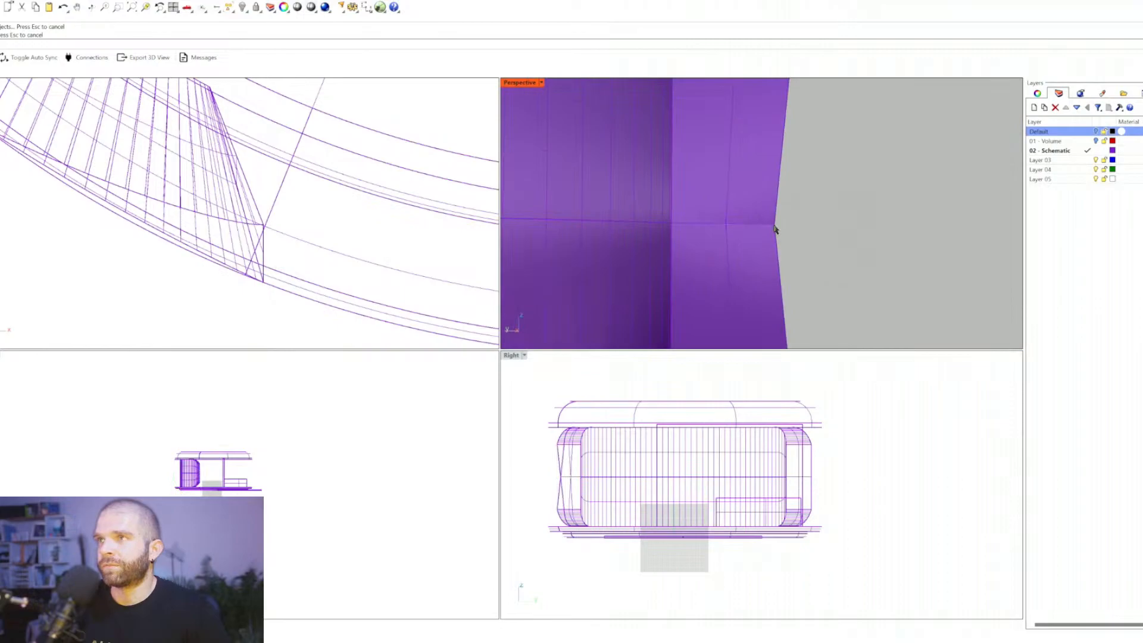
click(774, 229)
scroll(792, 247, down, 6)
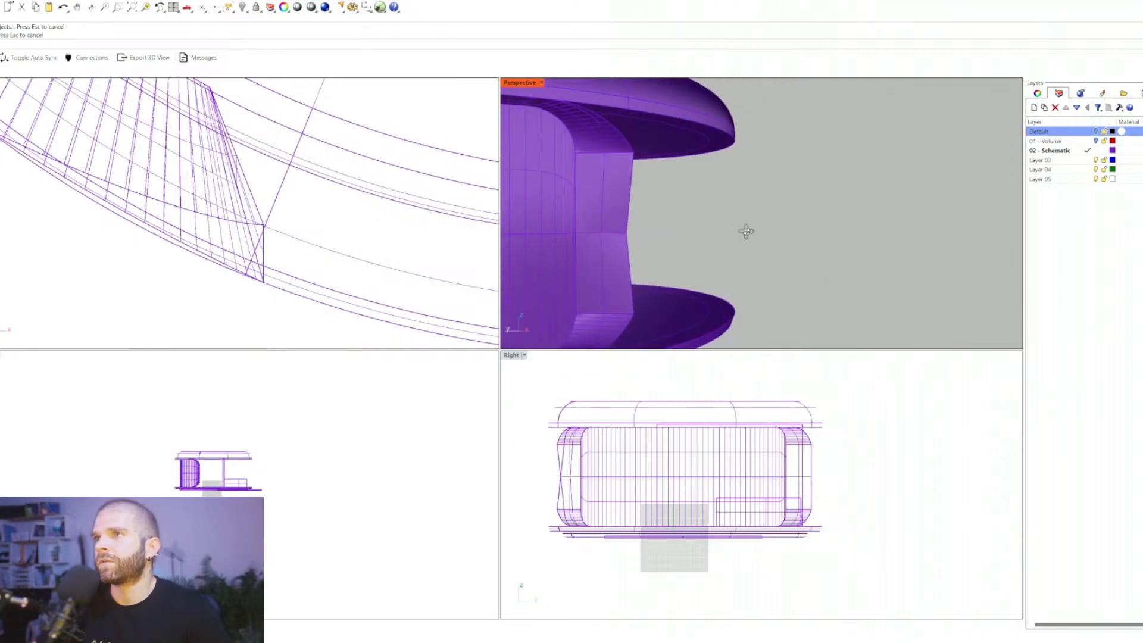
click(623, 278)
click(626, 175)
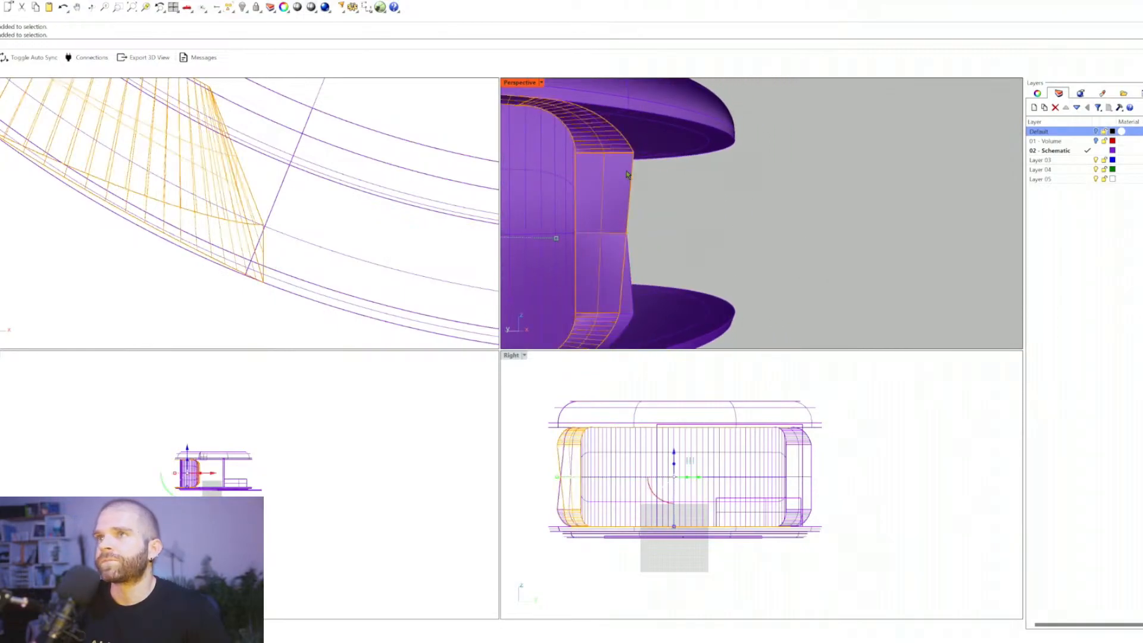
click(629, 266)
click(632, 171)
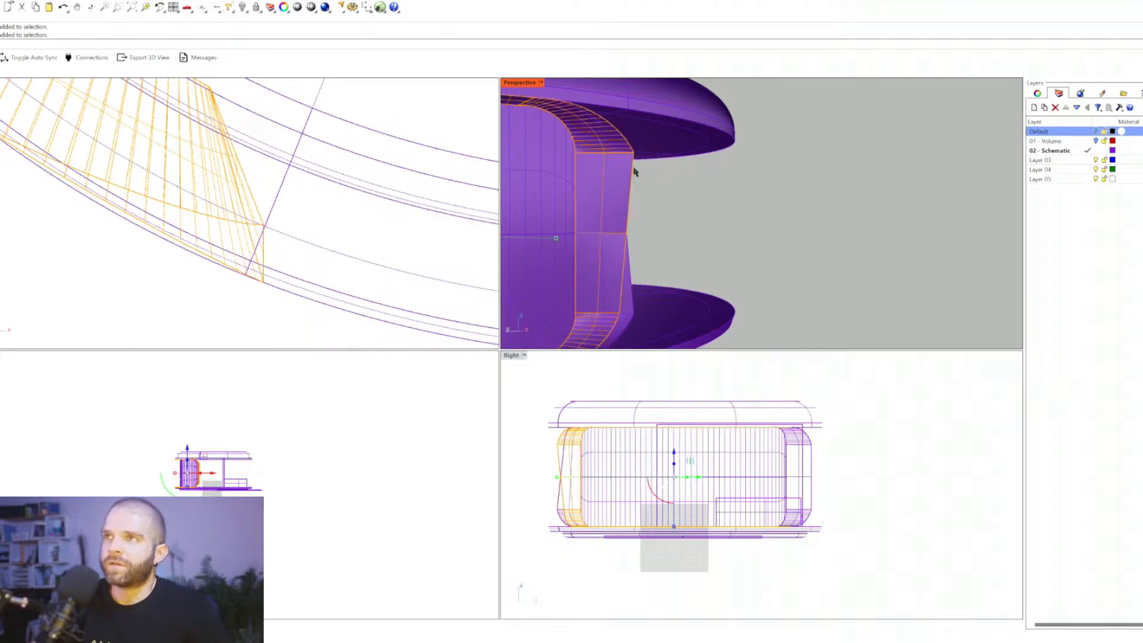
scroll(740, 218, down, 10)
right_drag(740, 218, 662, 235)
scroll(662, 236, up, 7)
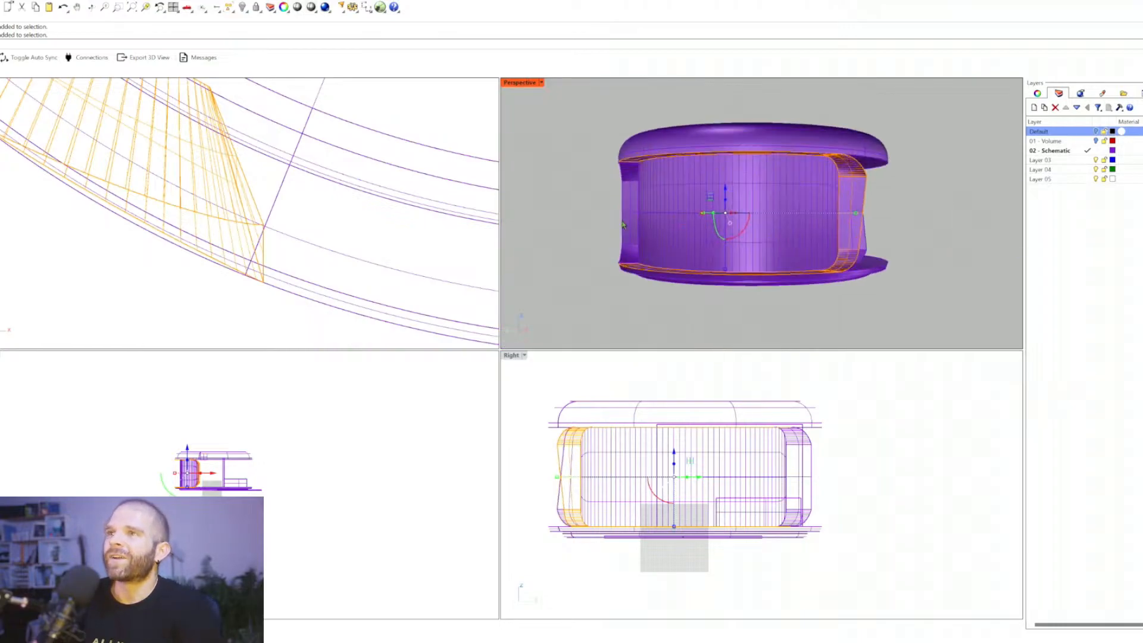
key(Delete)
Step: Try to move the upper outer corner vertex of the remaining frame end onto the outer circle in plan, then undo it
scroll(851, 205, up, 4)
click(866, 156)
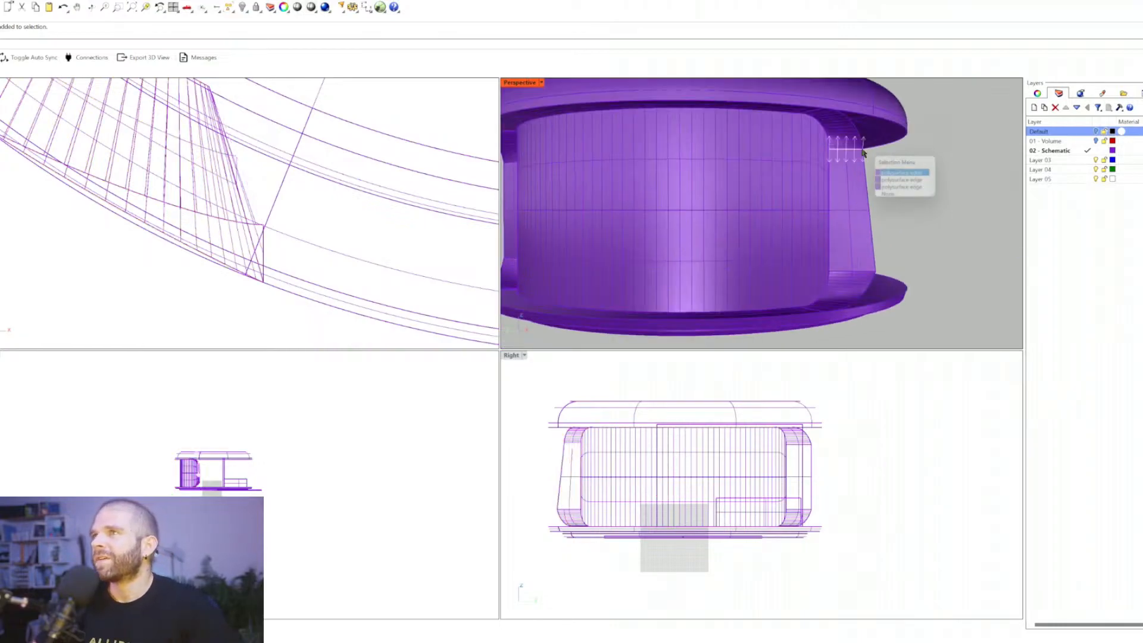
click(900, 179)
scroll(842, 140, up, 5)
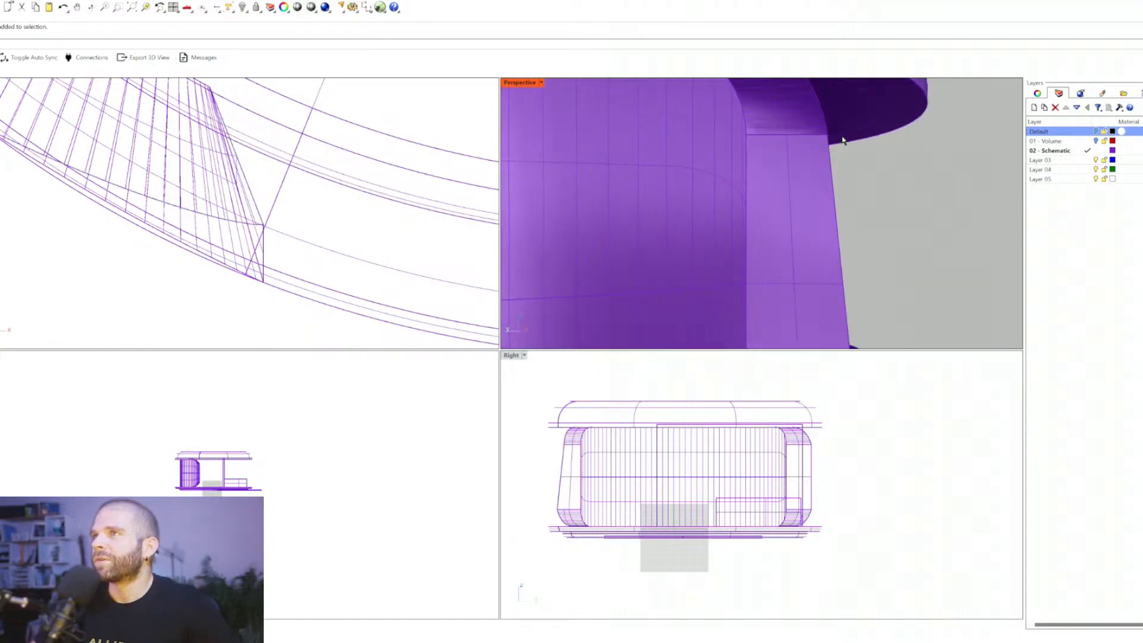
click(827, 139)
click(857, 172)
scroll(306, 252, down, 2)
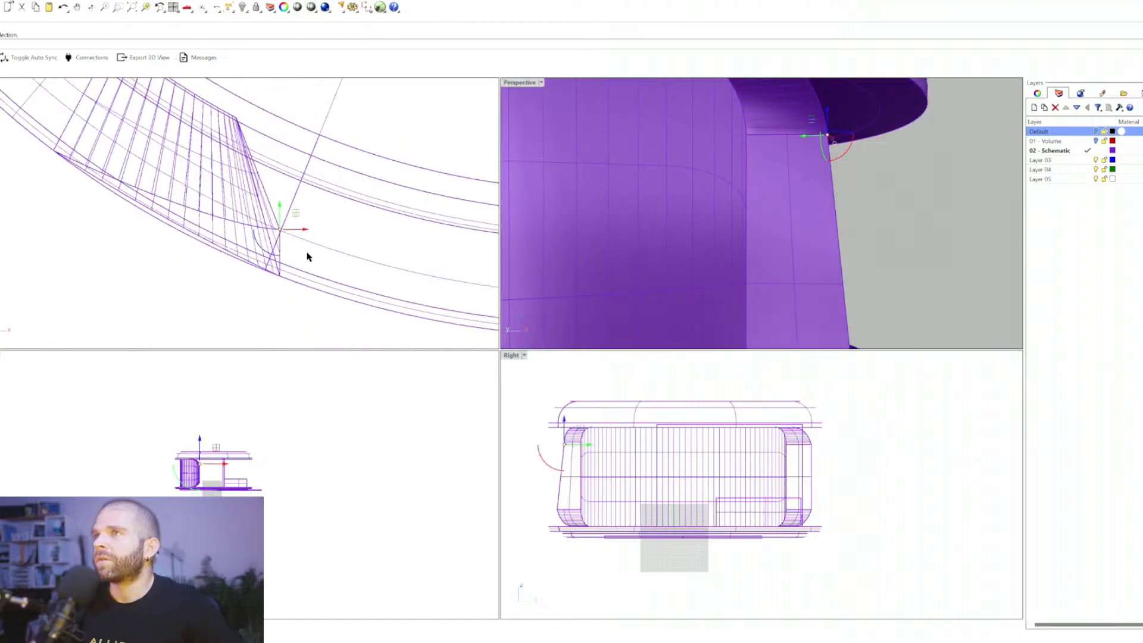
text(m)
key(Return)
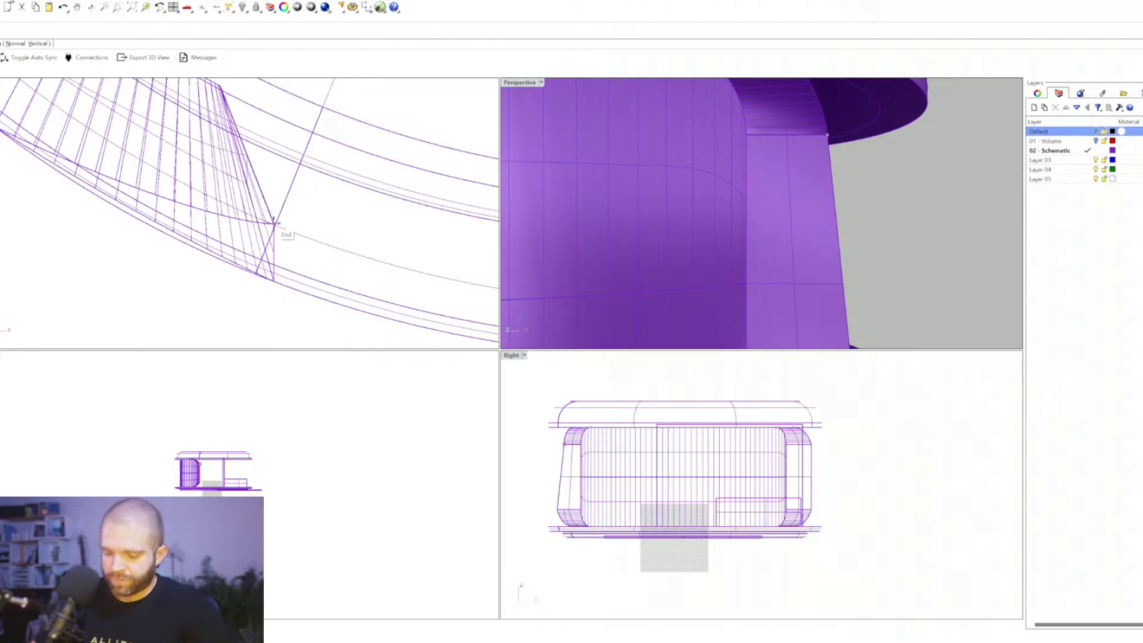
click(275, 224)
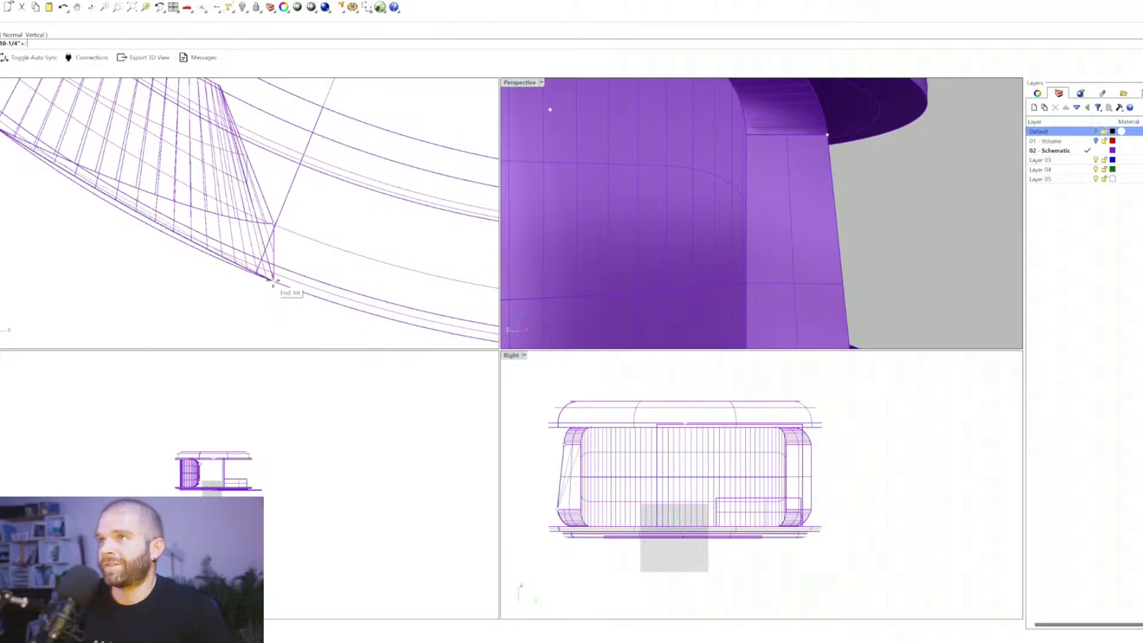
click(271, 280)
key(ctrl+z)
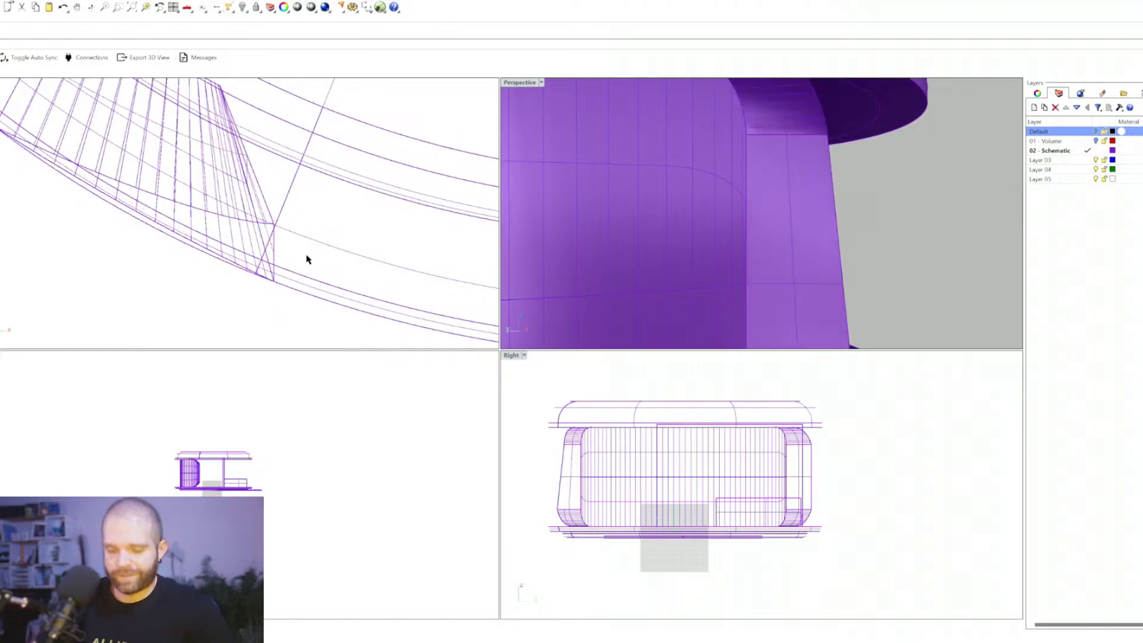
Step: Move the upper outer corner vertex of the frame's end straight outward in plan to the outer circle, in line with the lower corner
right_drag(782, 205, 875, 170)
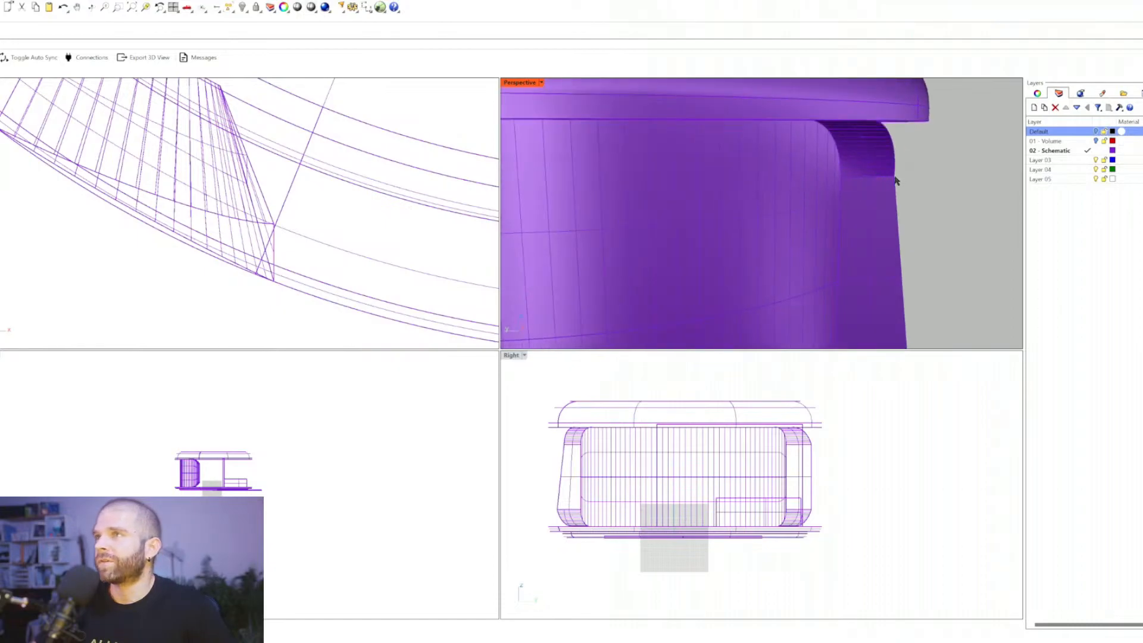
click(895, 181)
click(929, 198)
text(m)
key(Return)
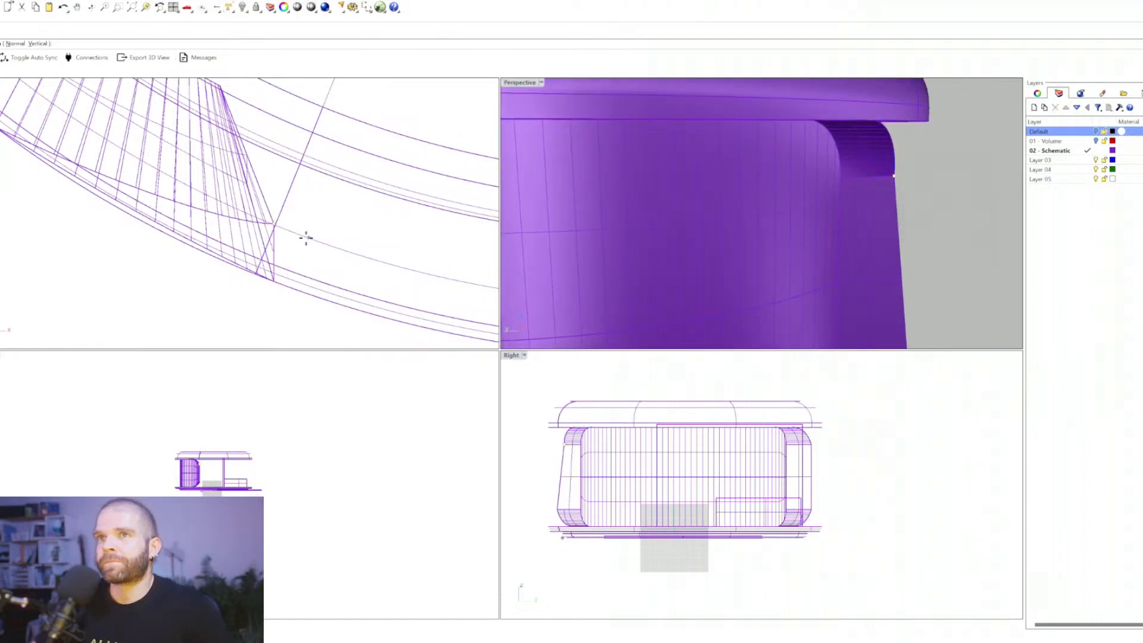
click(274, 223)
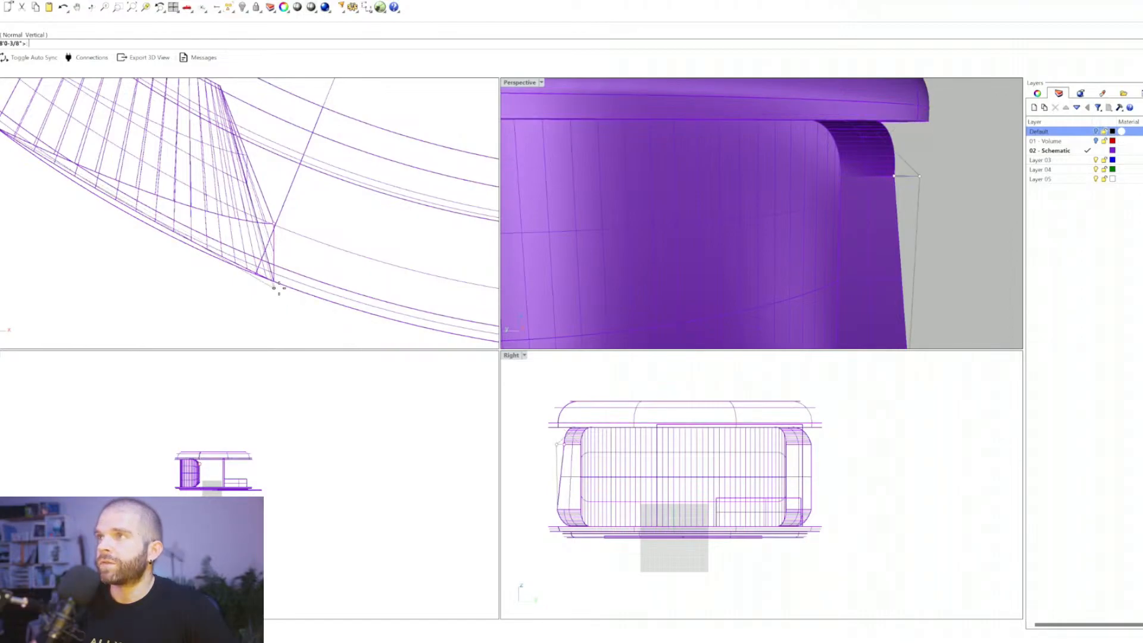
click(278, 288)
scroll(832, 228, down, 7)
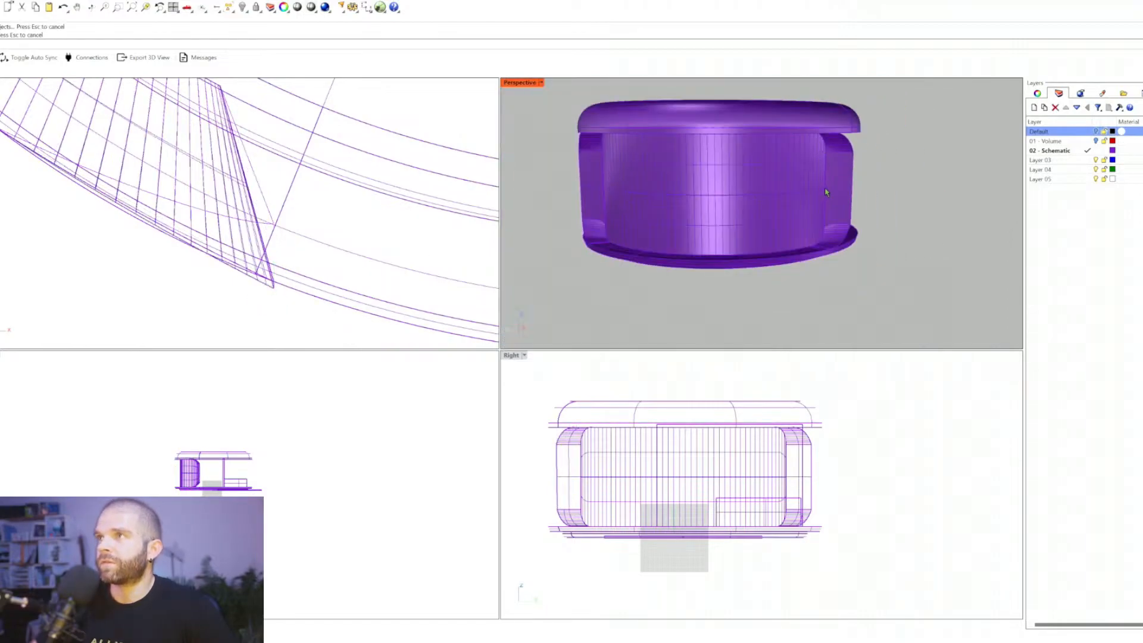
right_drag(827, 190, 784, 191)
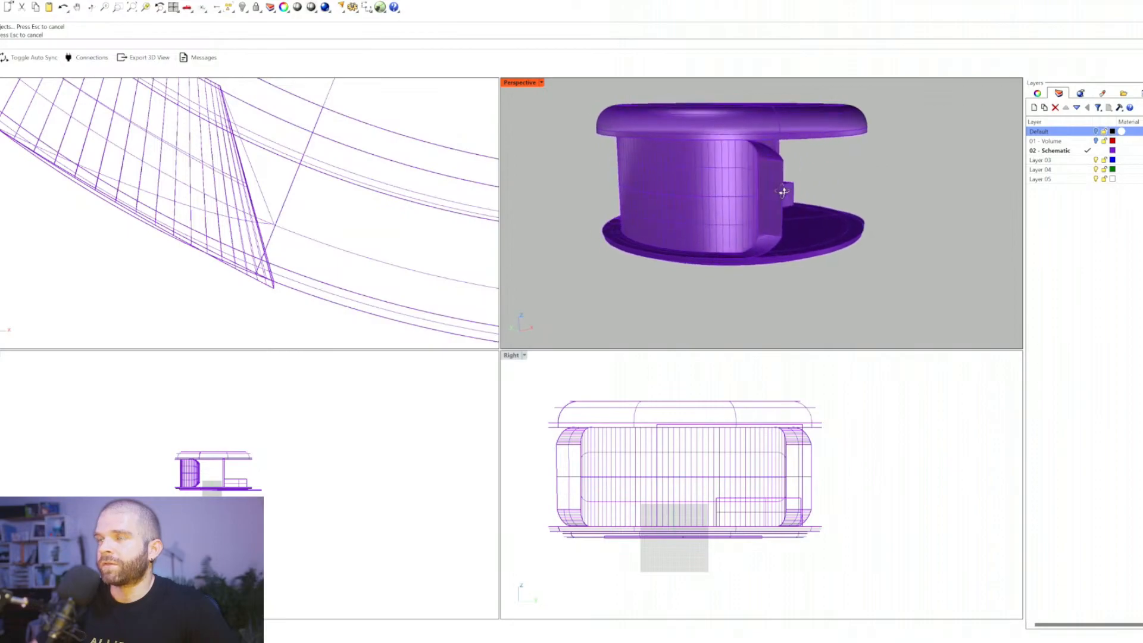
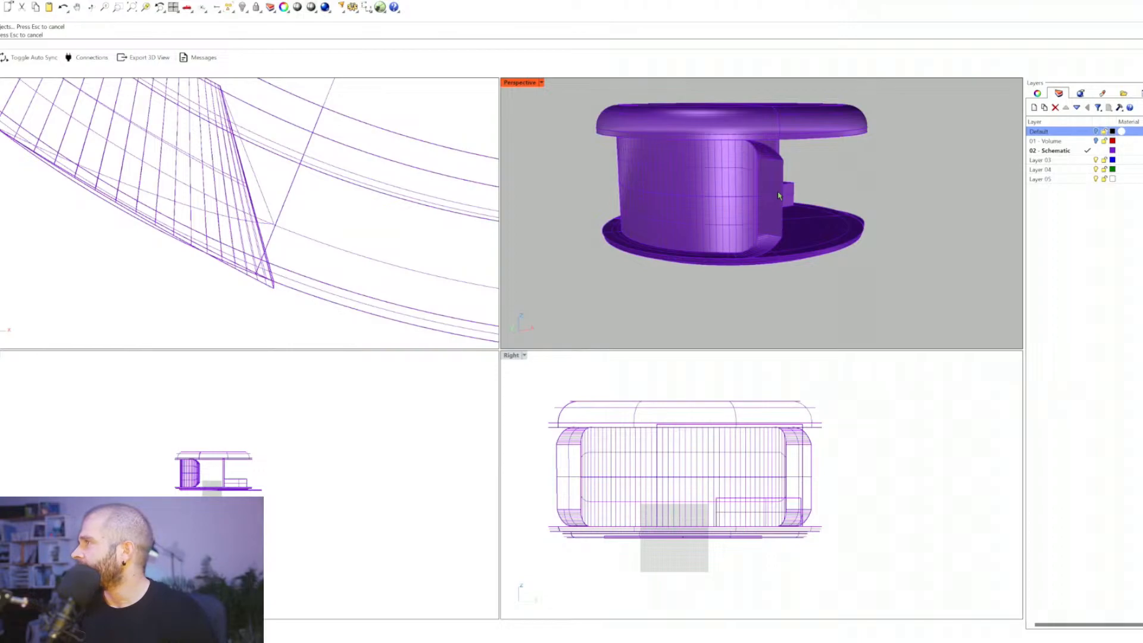
scroll(792, 201, down, 3)
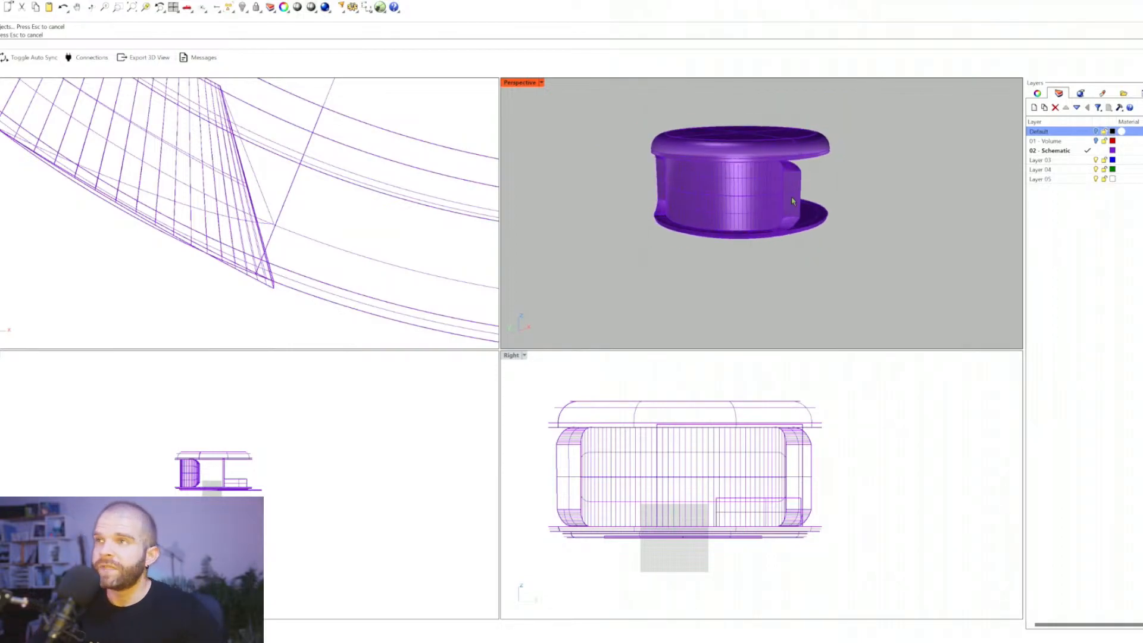
Step: Start saving the model and browse to the 23-06-13 Apple VR Case Study 1 folder under 01 - Content, 01 - Live
key(ctrl+s)
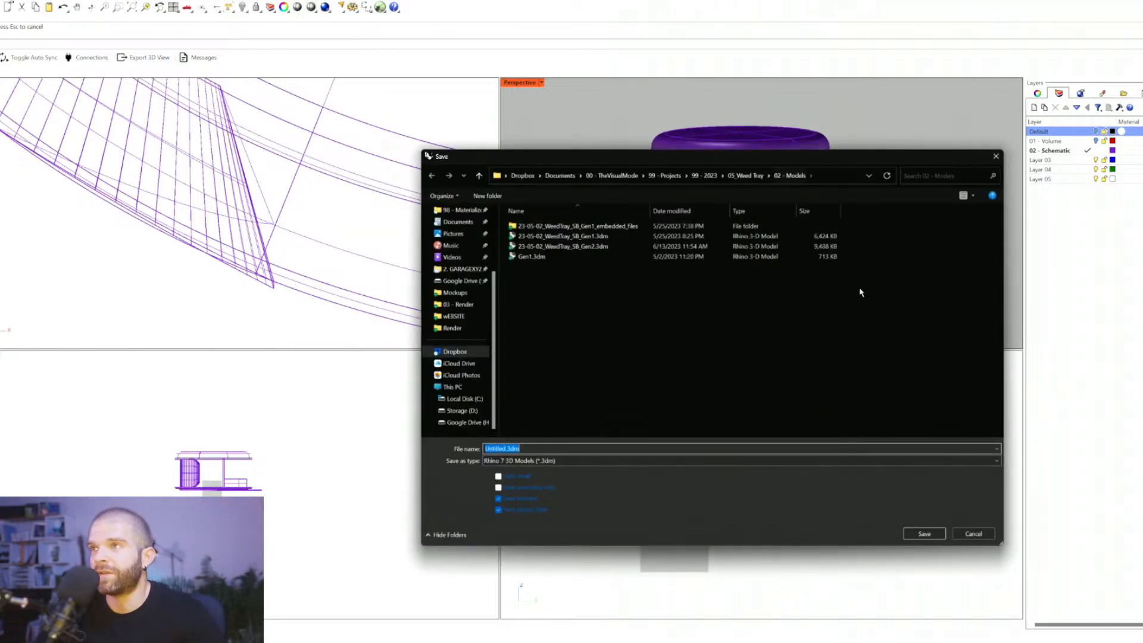
click(709, 175)
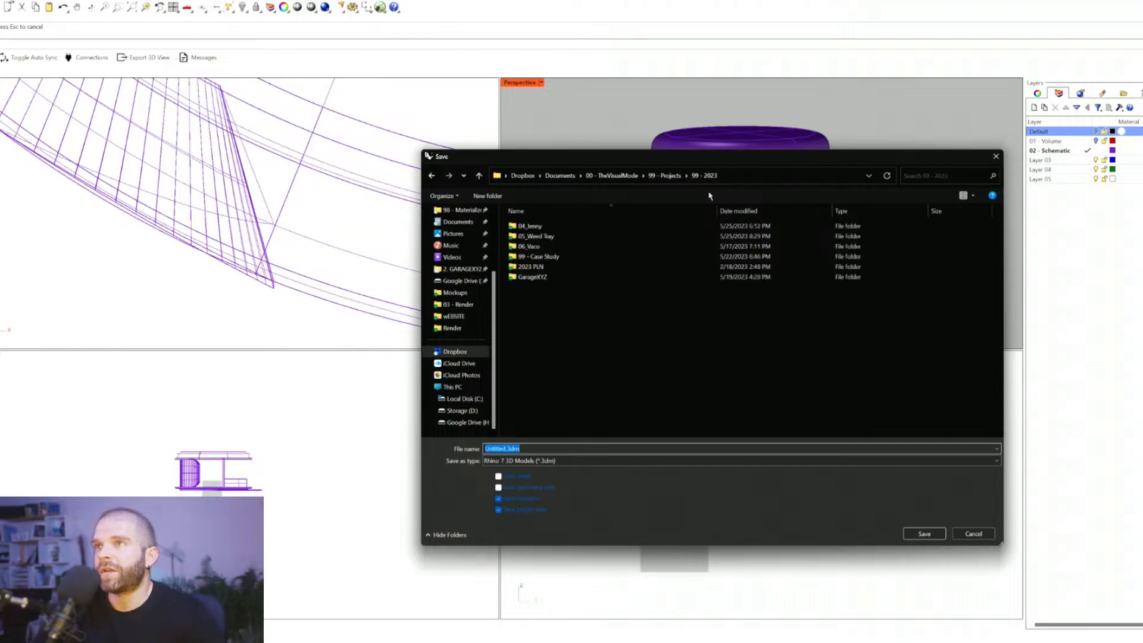
click(670, 176)
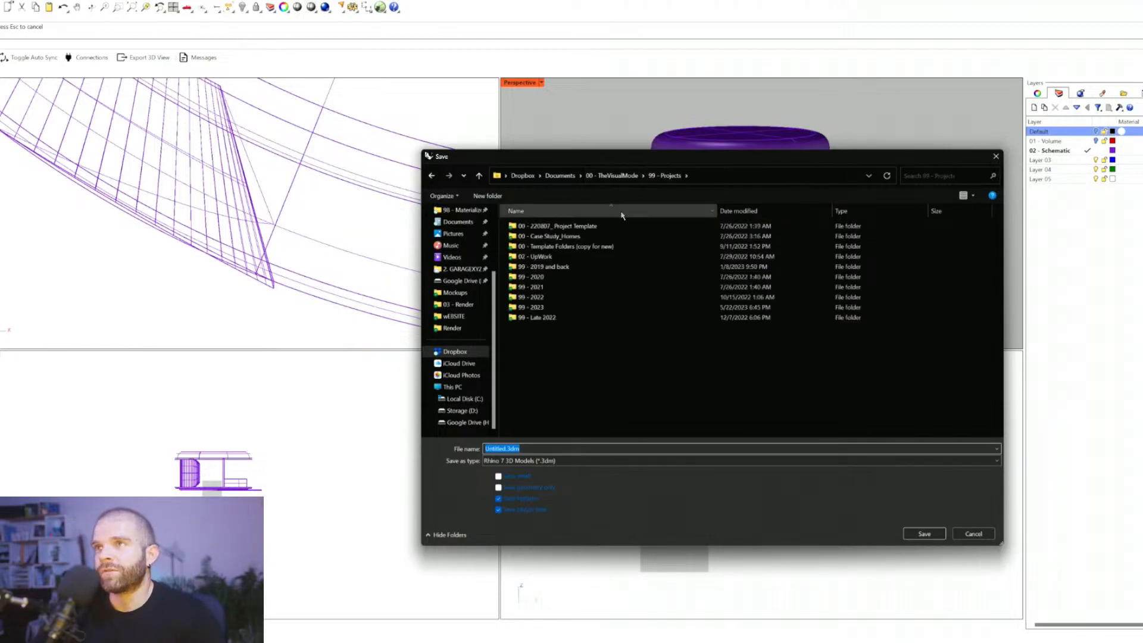
click(612, 176)
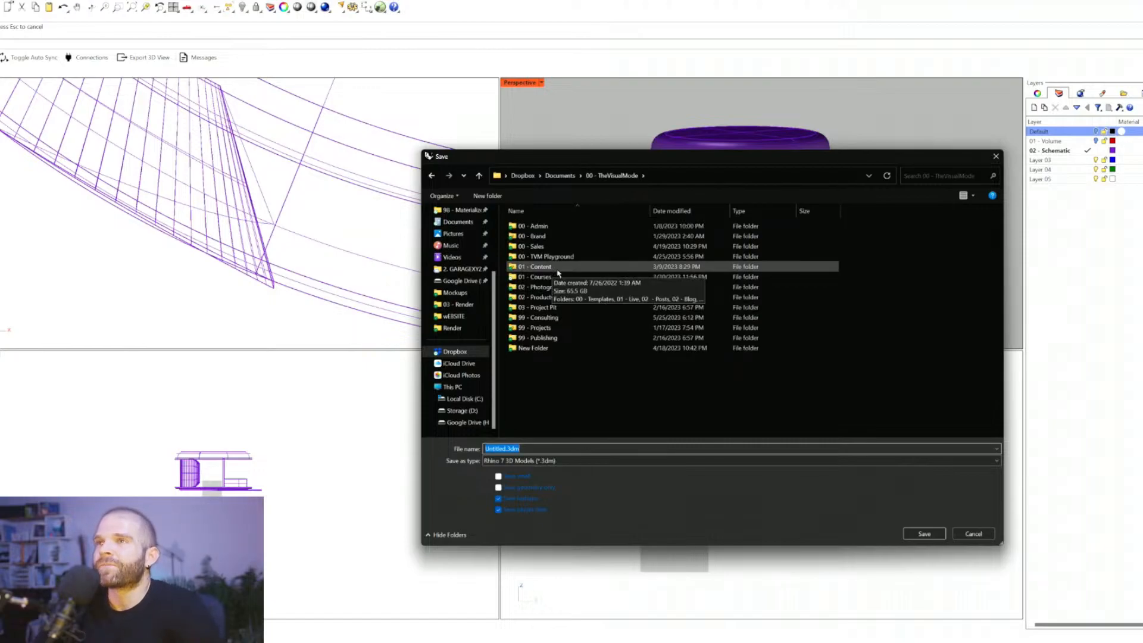
double_click(558, 271)
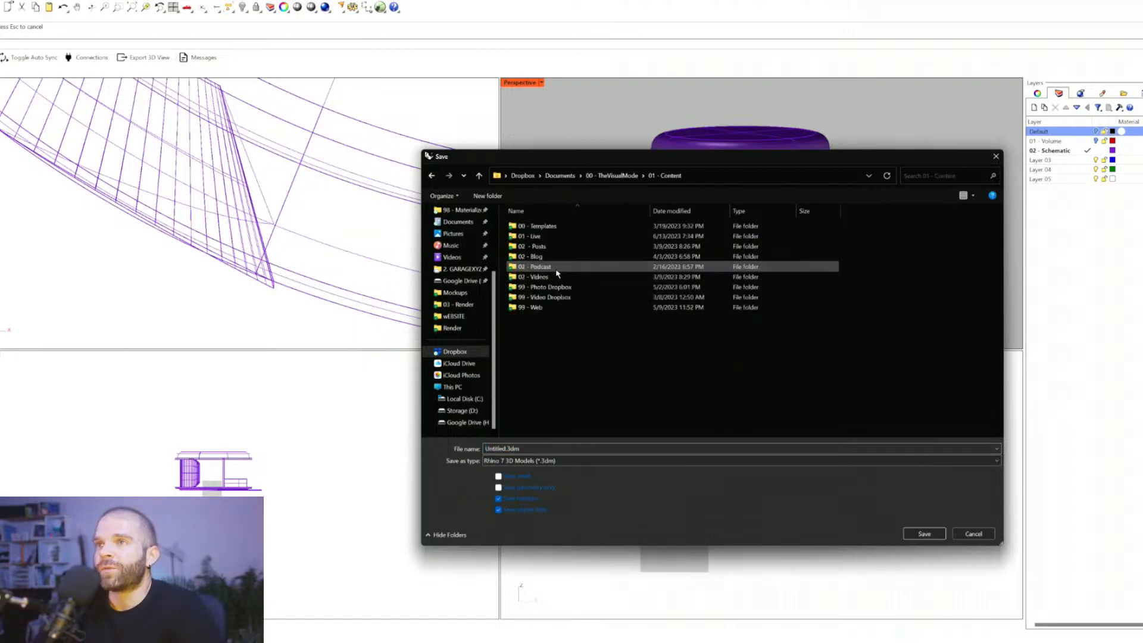
double_click(565, 235)
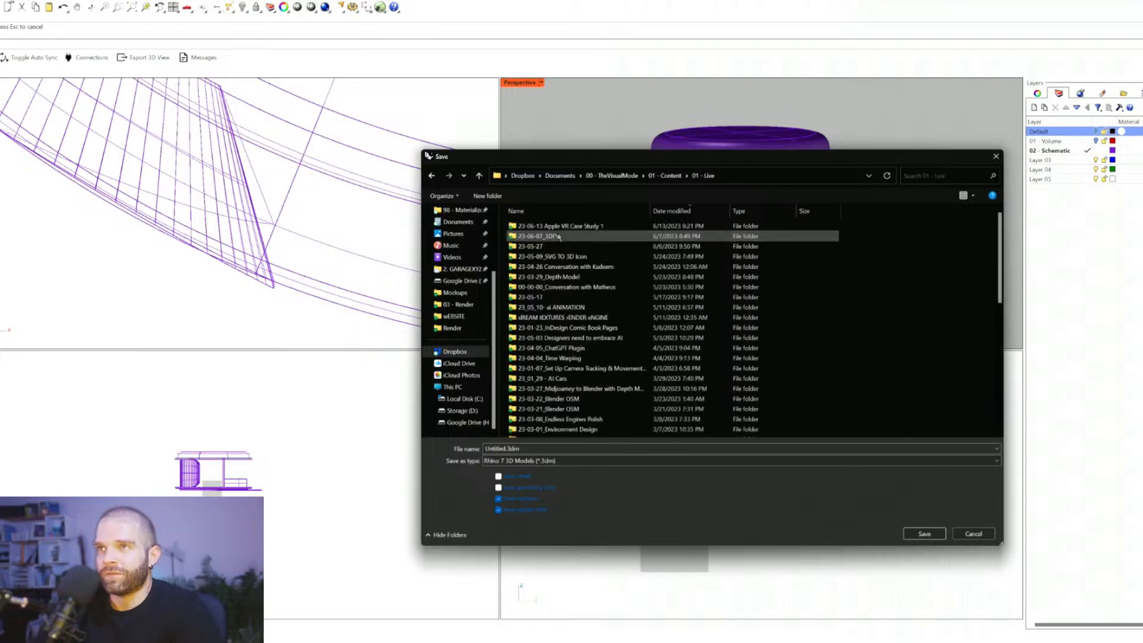
double_click(599, 230)
Step: Name the file sCHEMATIC and save it as a Rhino 7 3D model
key(Caps_Lock)
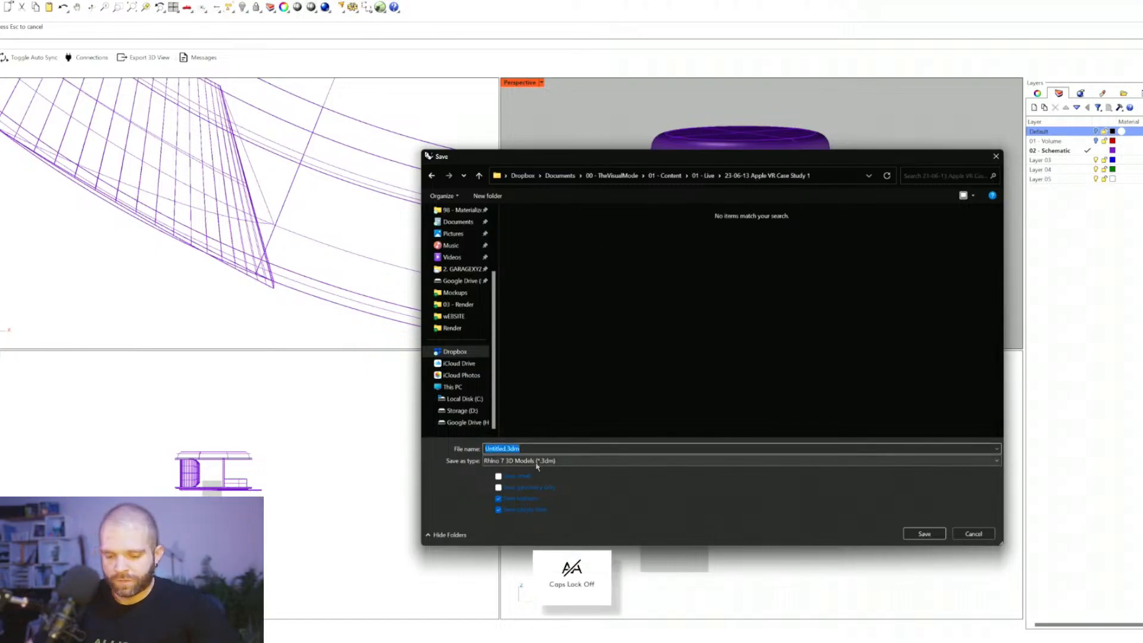
text(s)
key(Caps_Lock)
text(CHEMATIC)
key(Return)
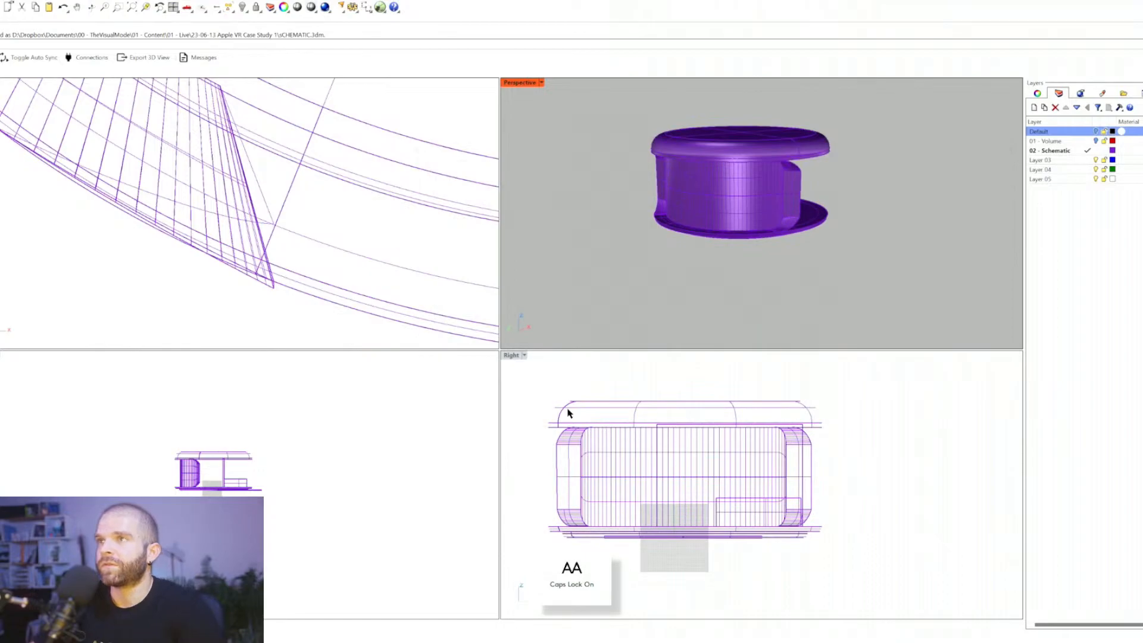
scroll(816, 159, up, 3)
scroll(757, 218, down, 2)
shift+right_drag(757, 219, 795, 205)
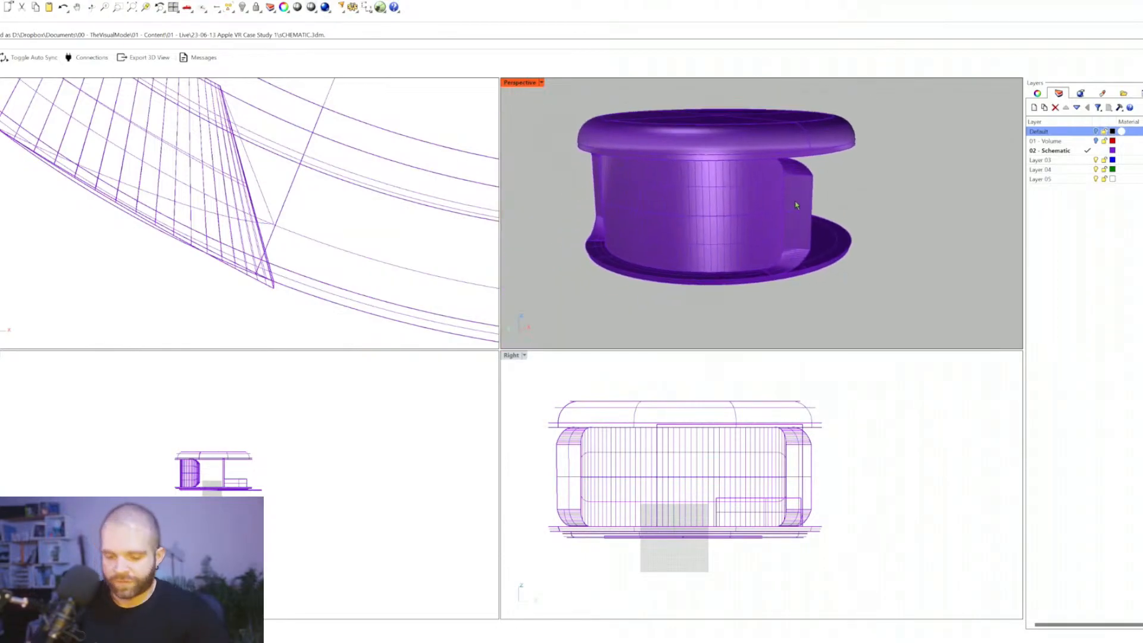
text(conv)
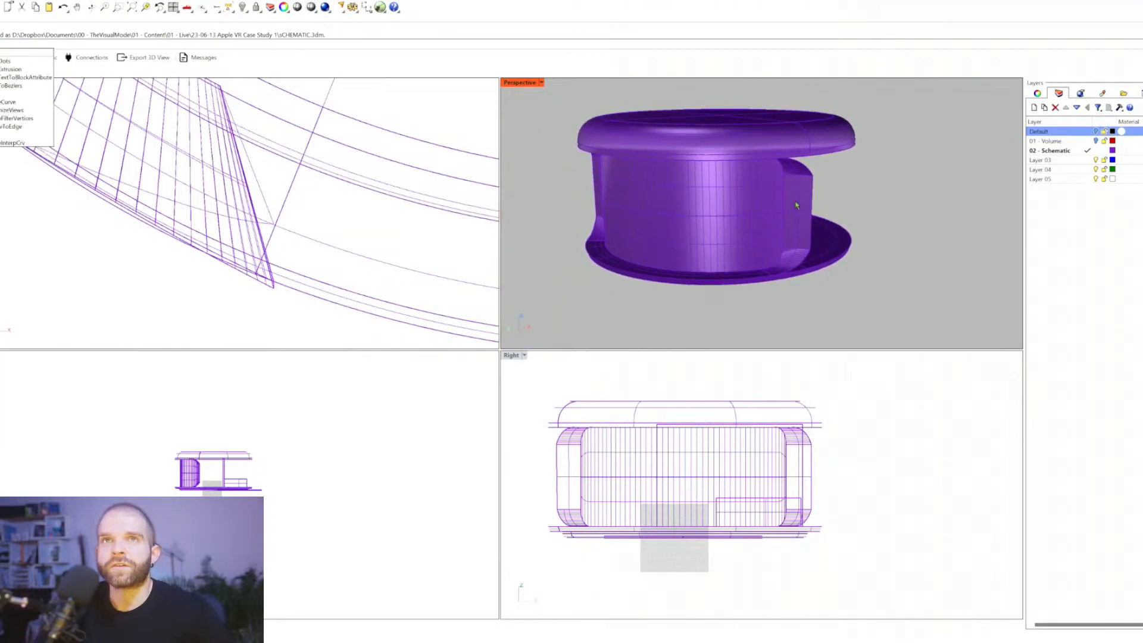
text(er)
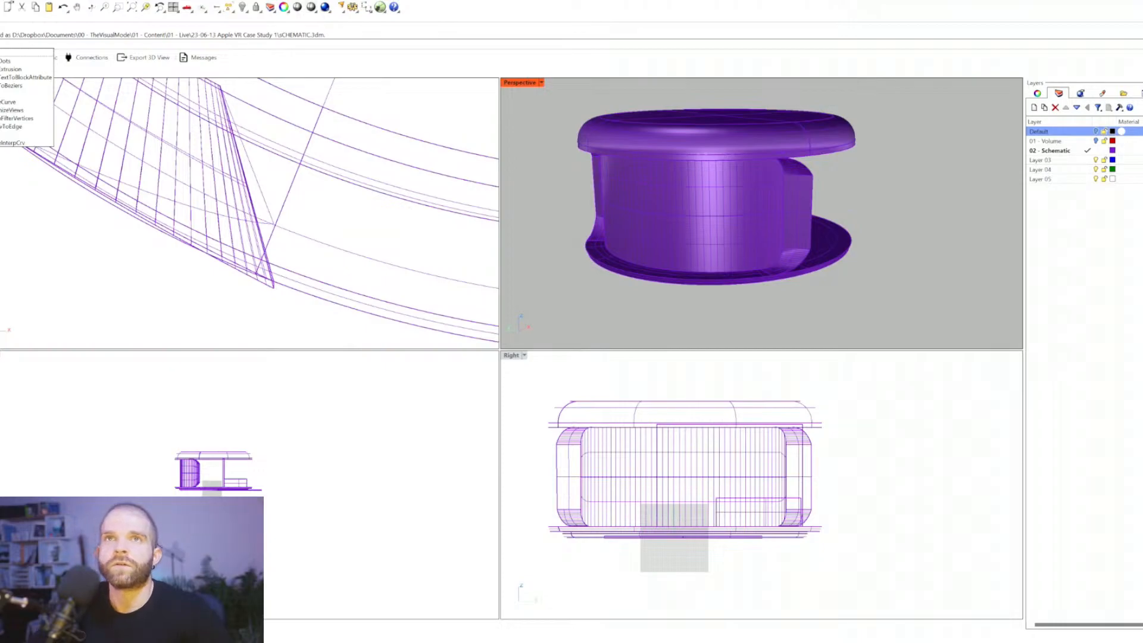
key(Escape)
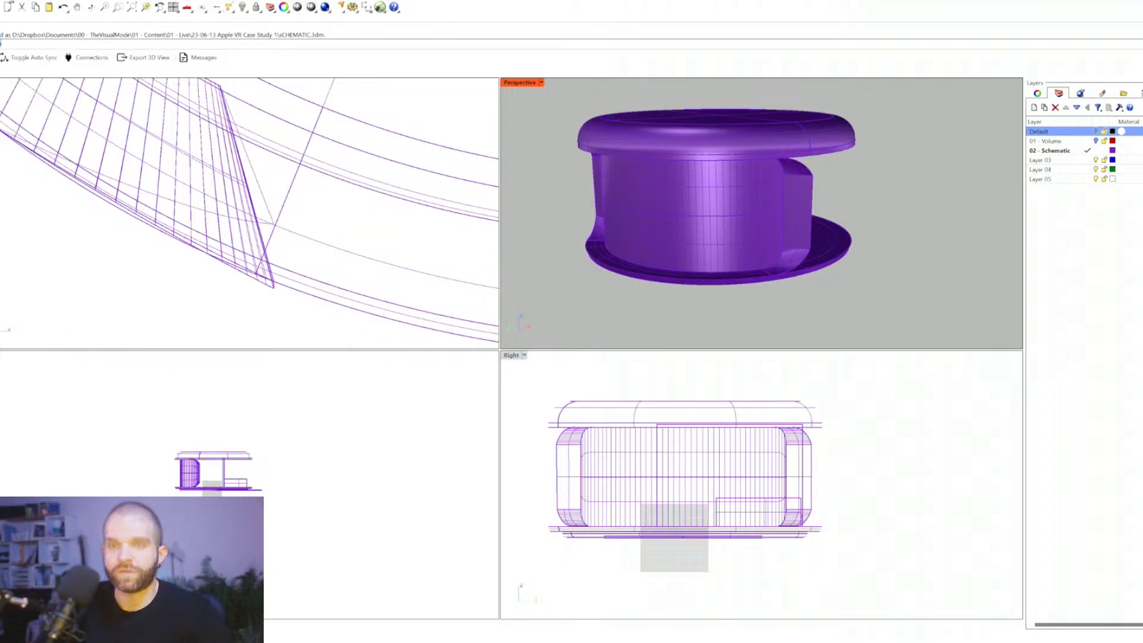
key(BackSpace)
Step: Convert the curved wall panels and both frame ends to SubD with UseSurface=Location and SurfaceCorners=No
text(d)
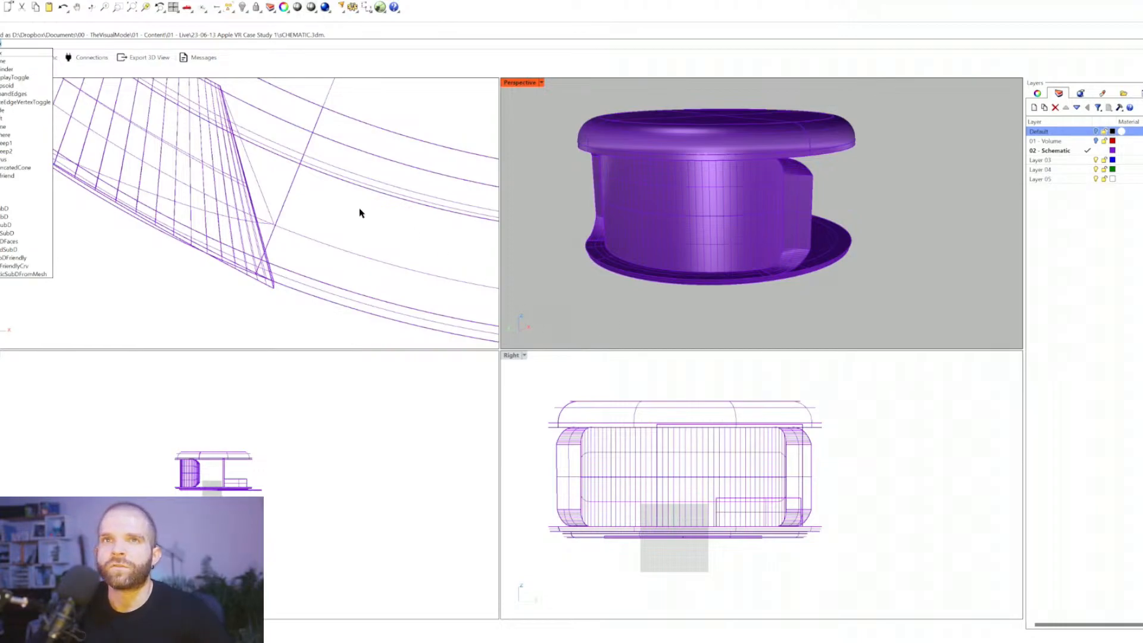
click(26, 191)
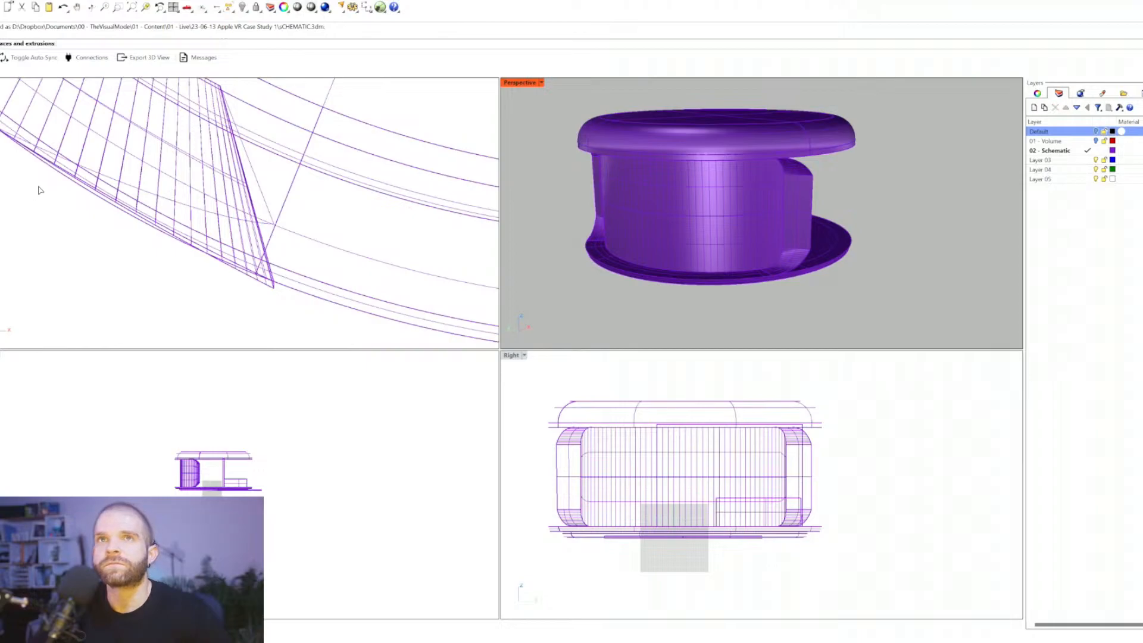
click(781, 218)
click(794, 205)
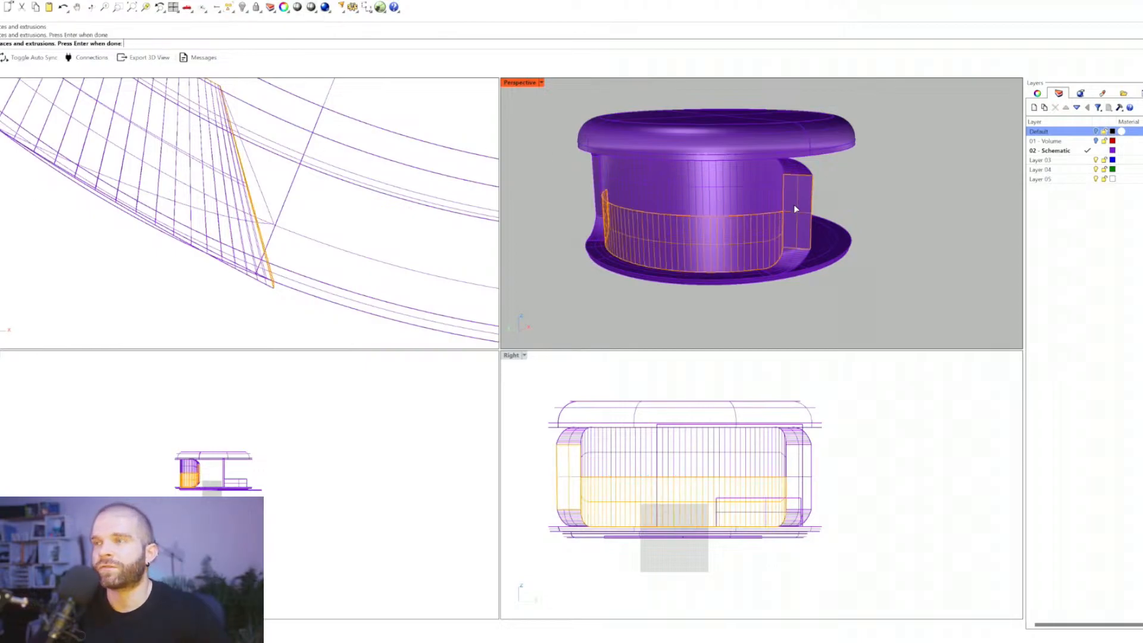
click(748, 187)
click(791, 251)
click(799, 166)
right_drag(799, 166, 627, 217)
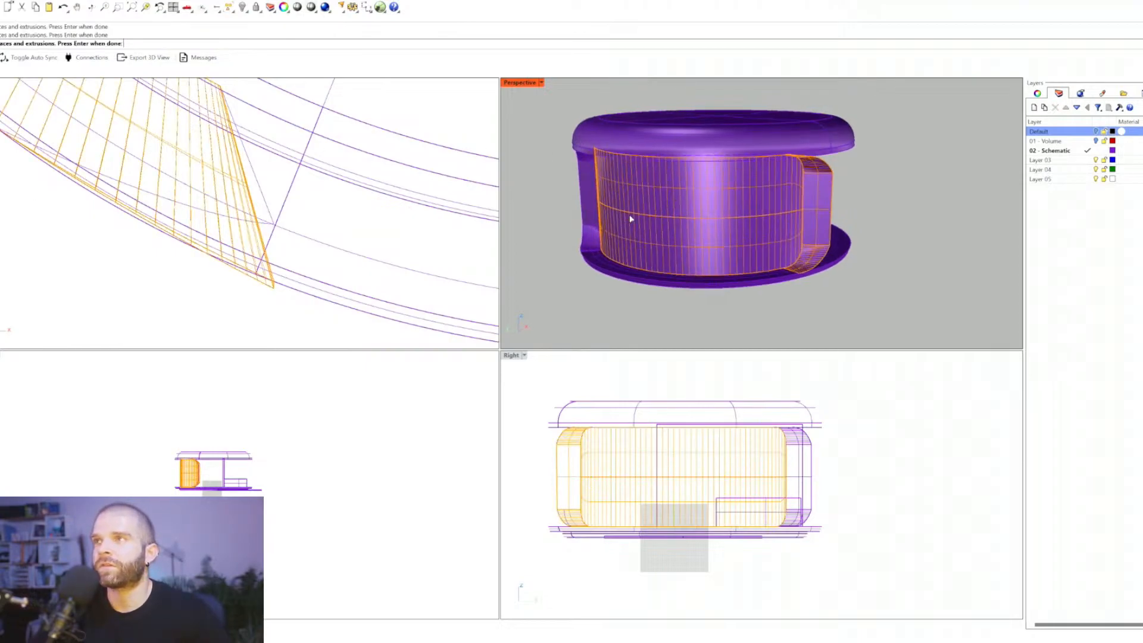
click(580, 163)
click(602, 179)
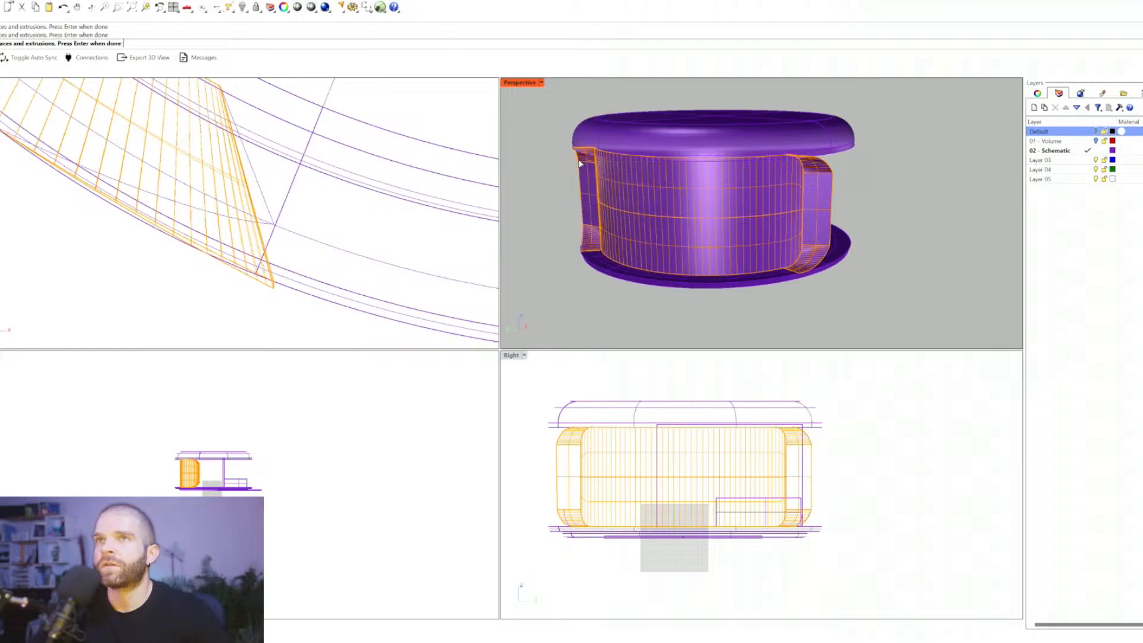
key(Return)
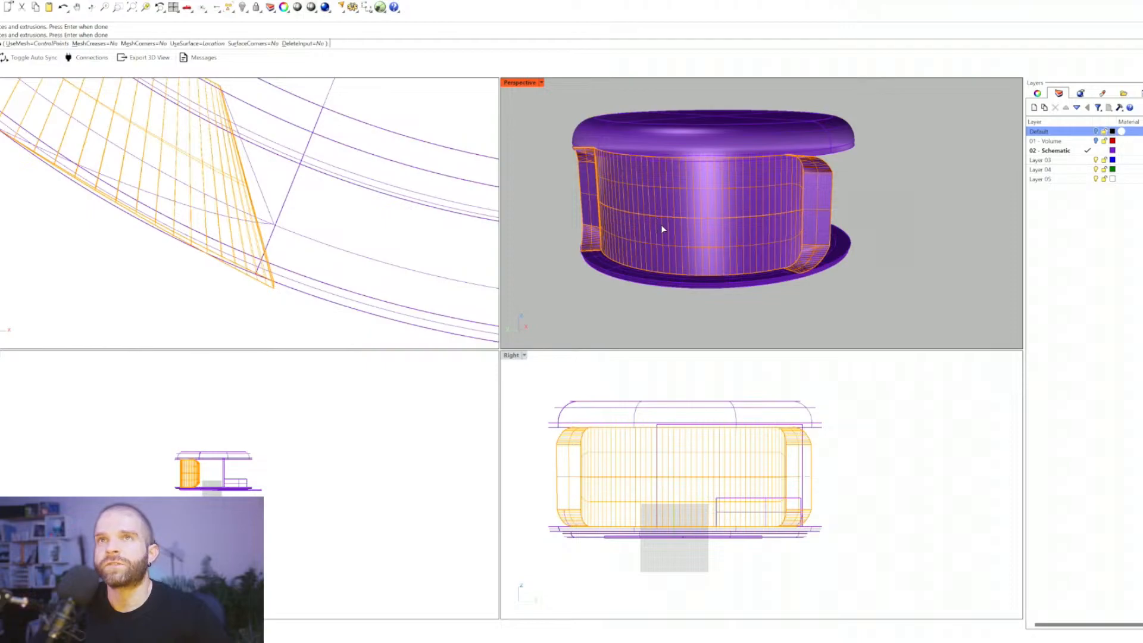
scroll(738, 241, up, 5)
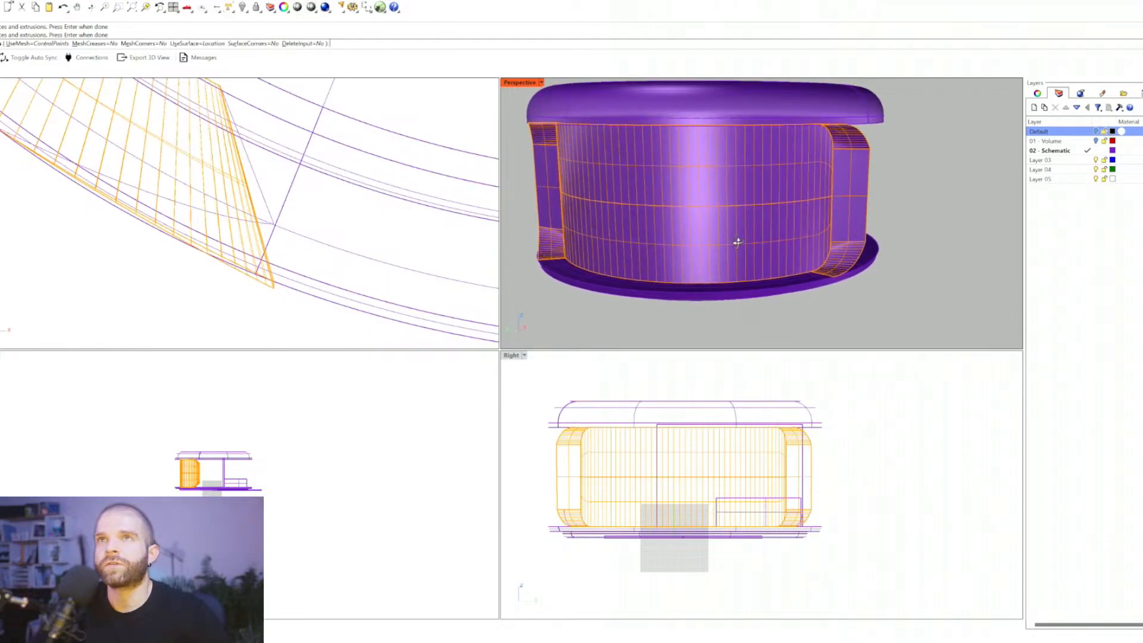
key(Return)
Step: Check the oval end face of the converted wall frame, and undo the wall's SubD conversion
click(847, 198)
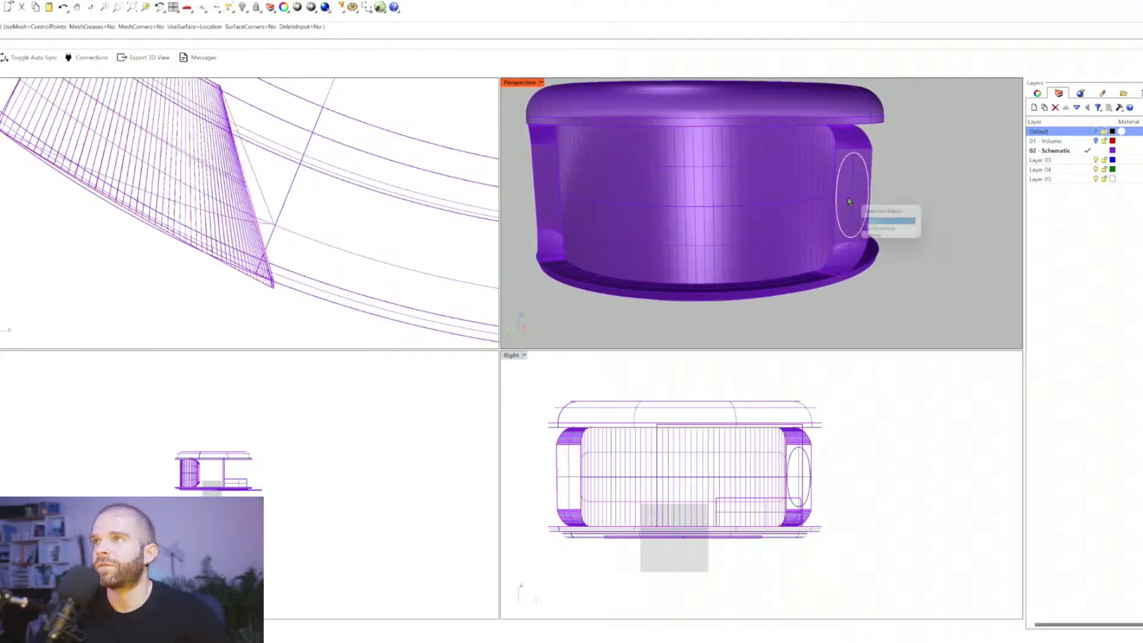
click(871, 222)
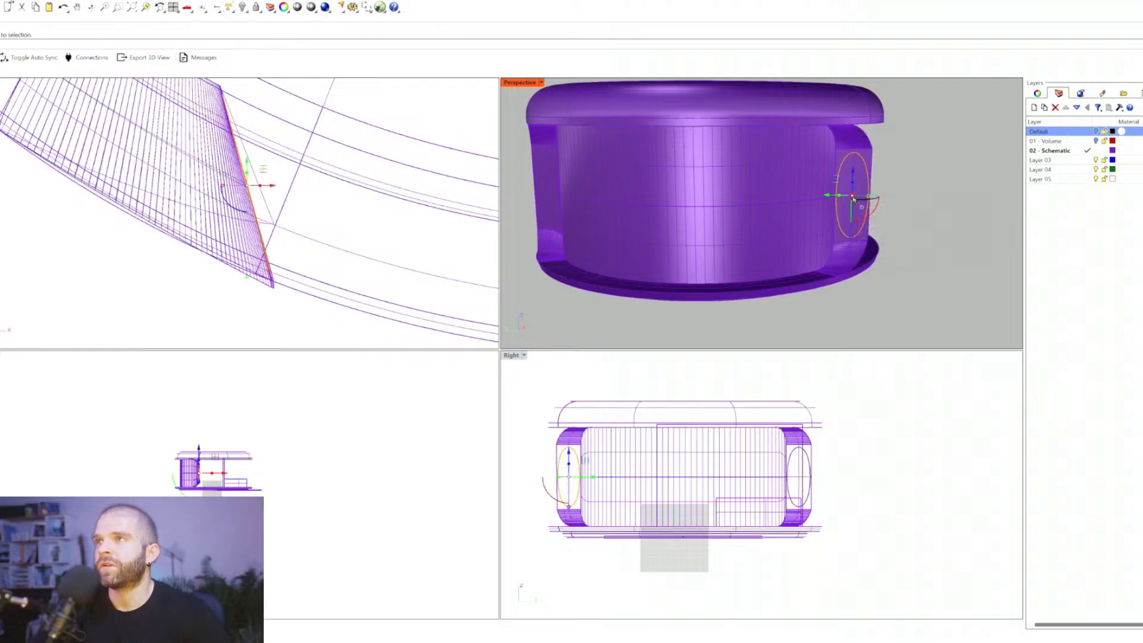
click(908, 201)
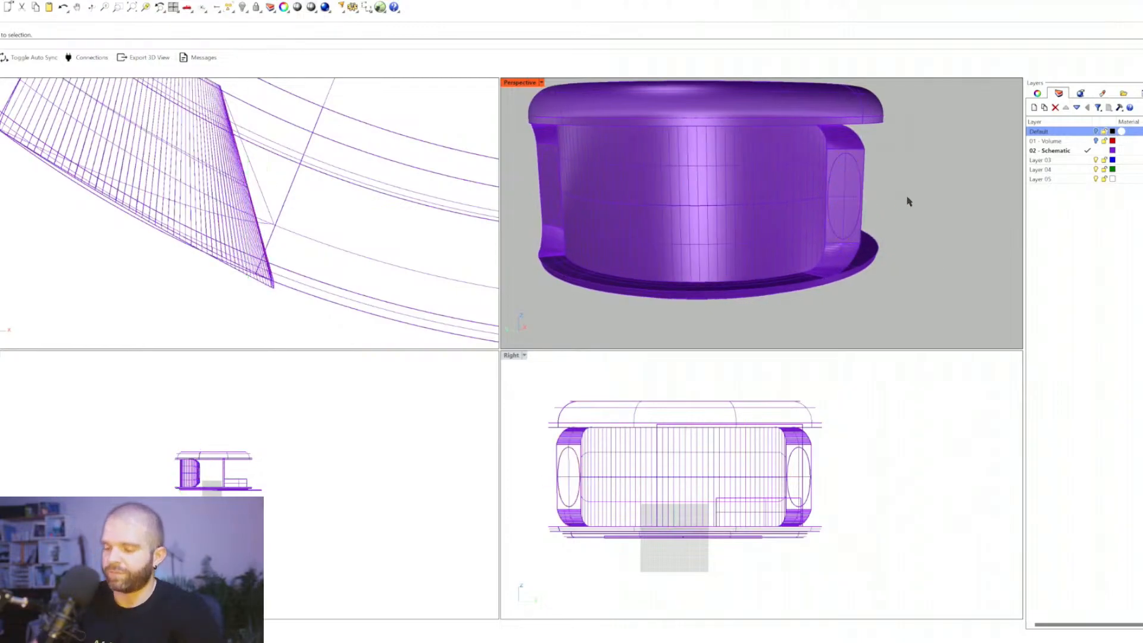
right_drag(905, 199, 757, 123)
click(728, 163)
shift+right_drag(729, 163, 764, 188)
right_click(764, 188)
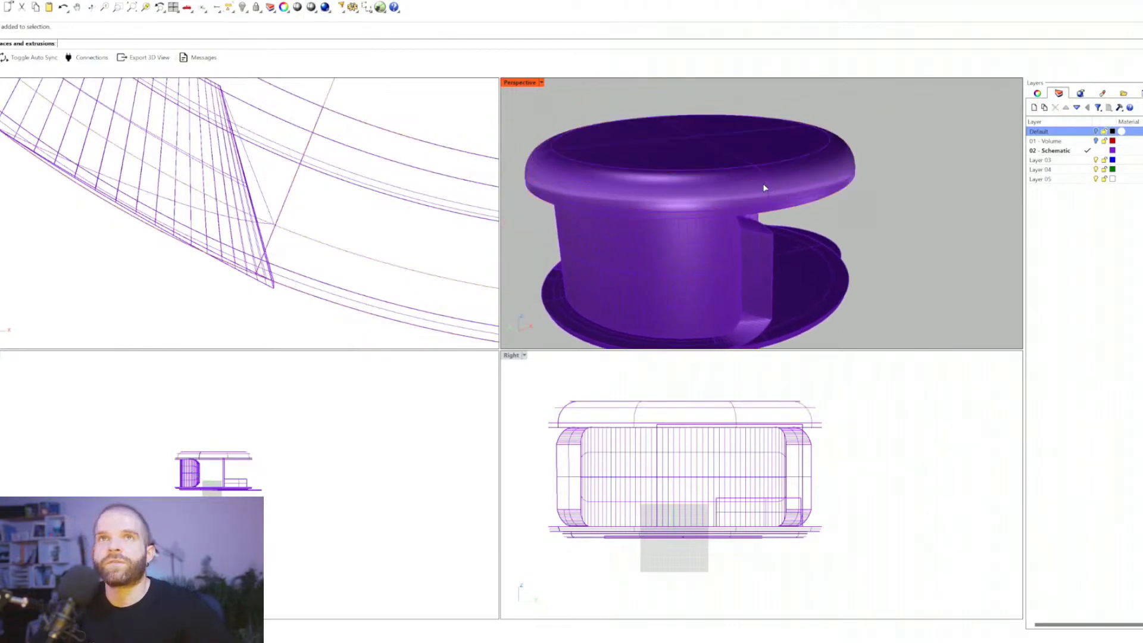
key(Escape)
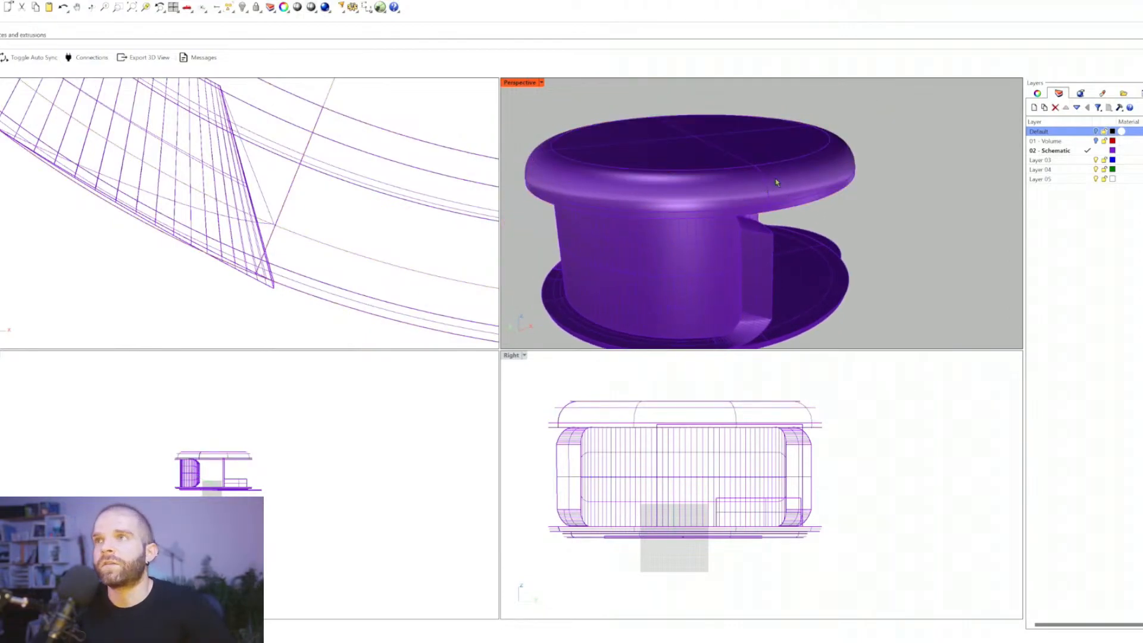
Step: Convert the rounded roof rim to SubD with SurfaceCorners=Yes and UseSurface=ControlPoints, keeping the original
click(786, 163)
right_click(786, 163)
click(787, 162)
right_click(787, 161)
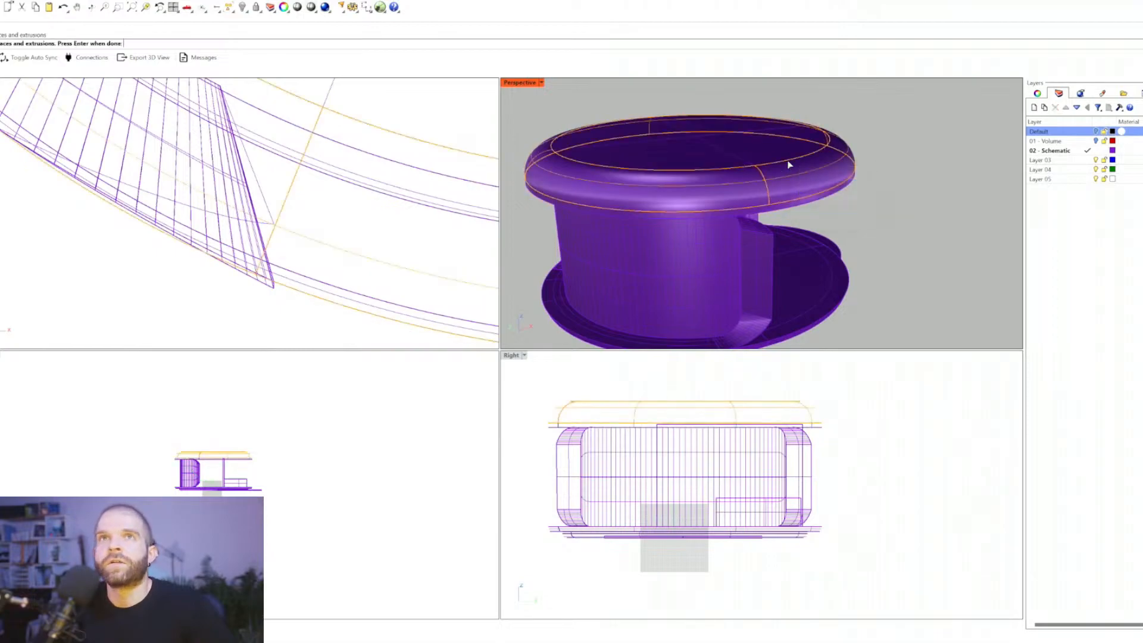
right_click(812, 194)
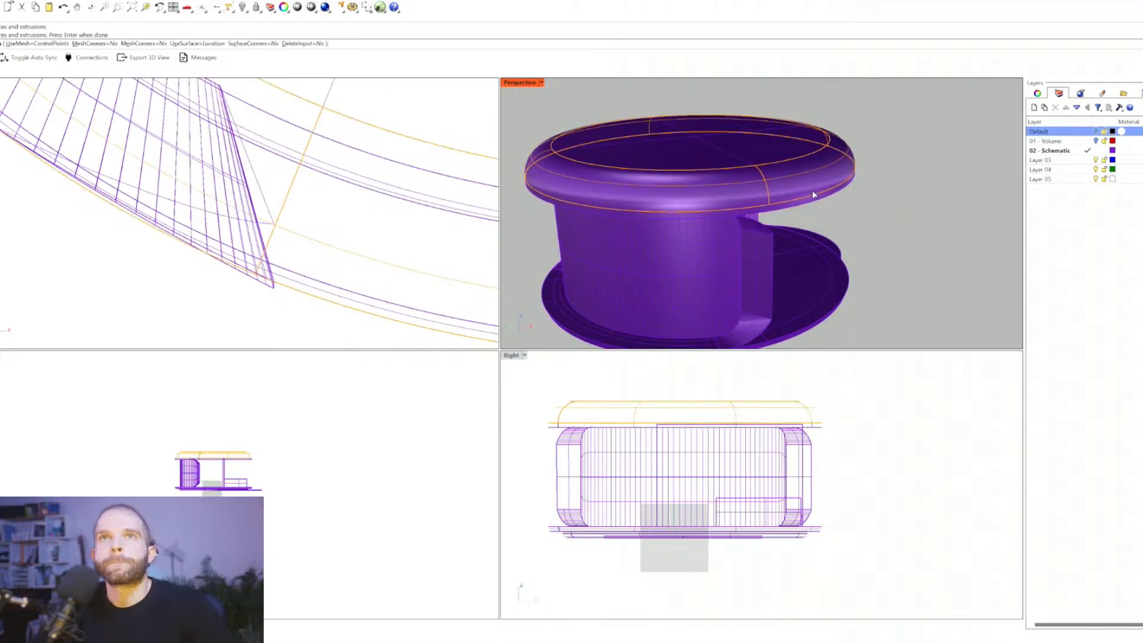
click(253, 43)
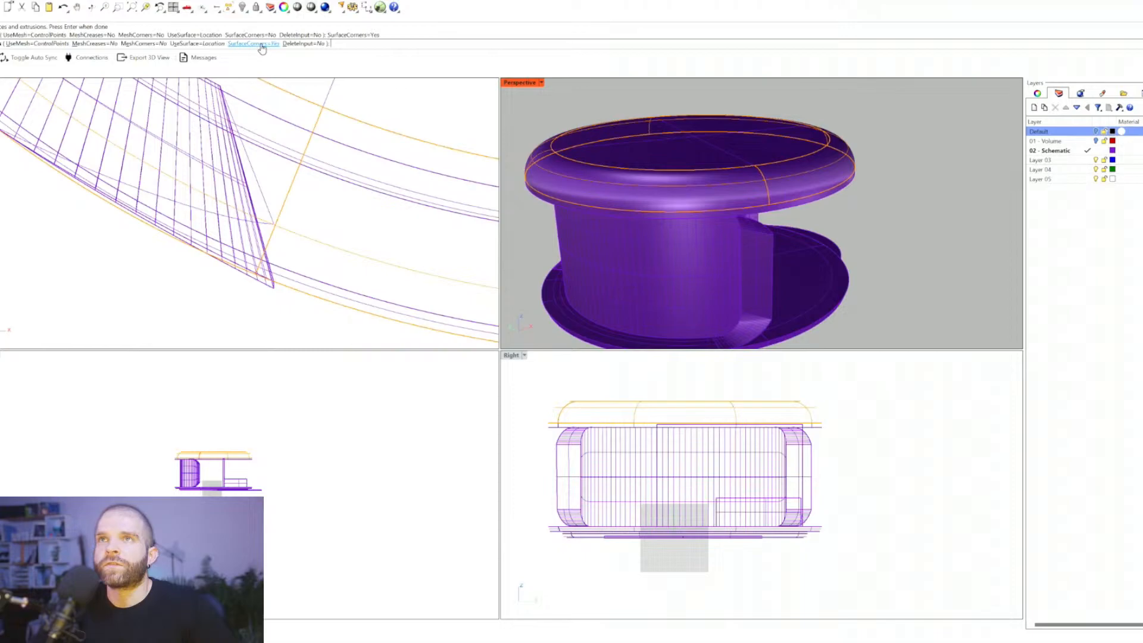
click(202, 46)
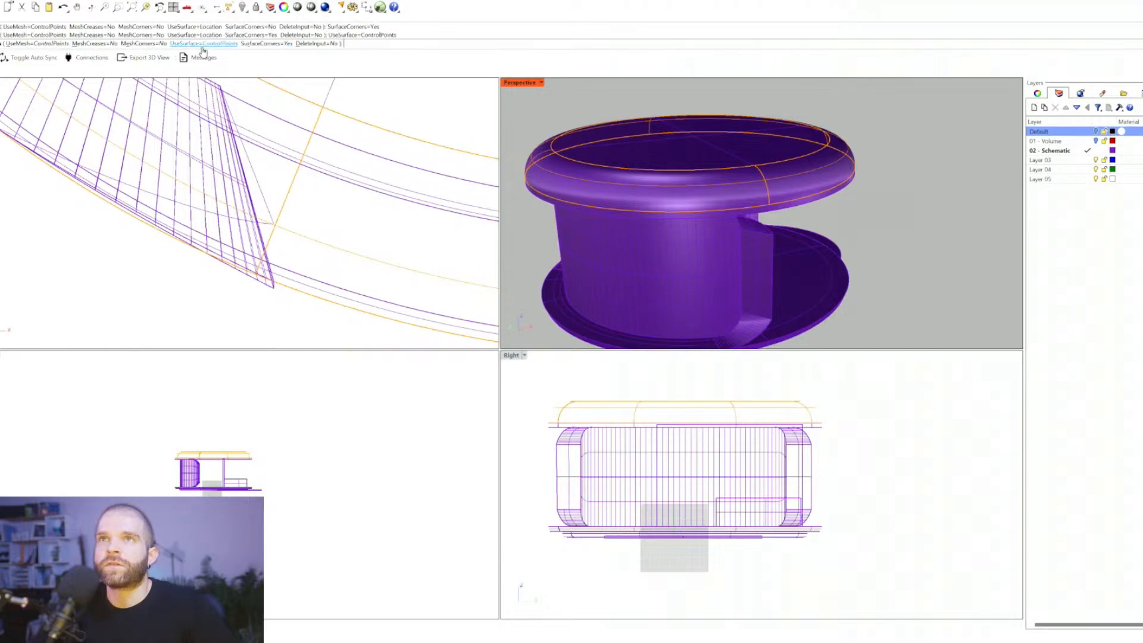
right_drag(801, 194, 704, 225)
scroll(729, 227, down, 5)
scroll(633, 112, up, 3)
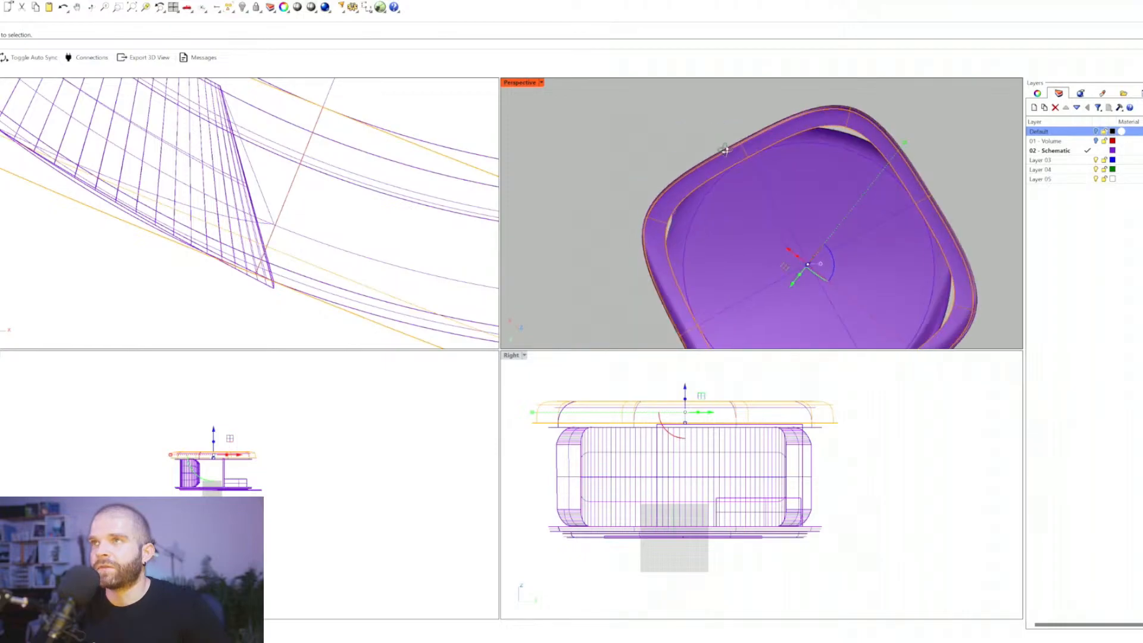
Step: Pull one corner of the SubD roof rim outward in plan to form a pointed spout
right_drag(632, 148, 535, 276)
key(Escape)
scroll(786, 263, up, 5)
click(820, 254)
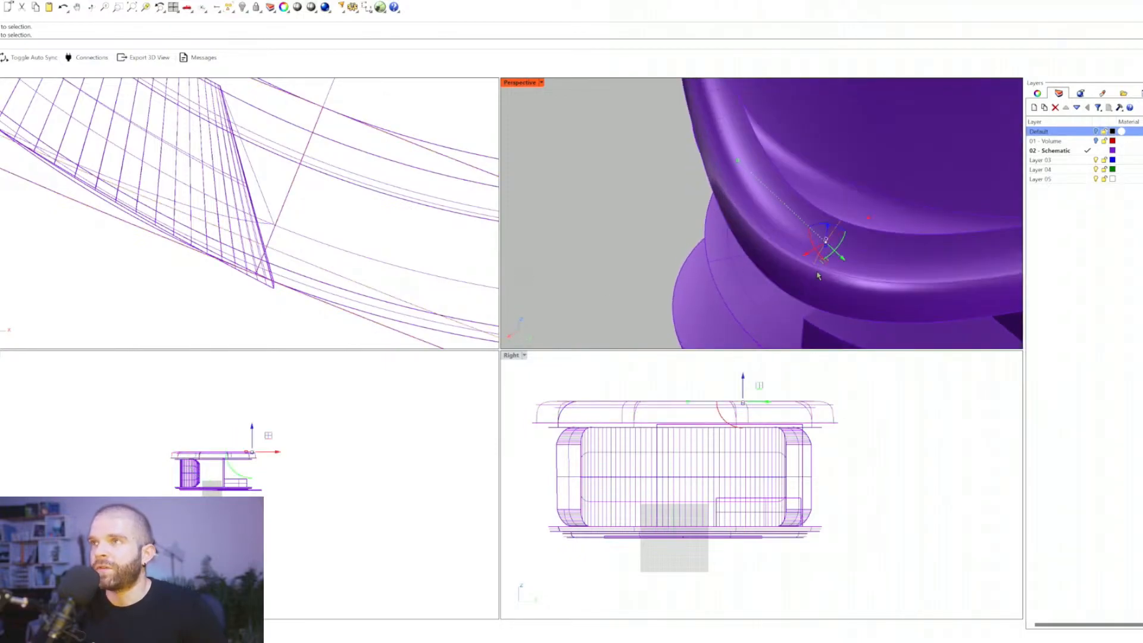
scroll(848, 219, down, 5)
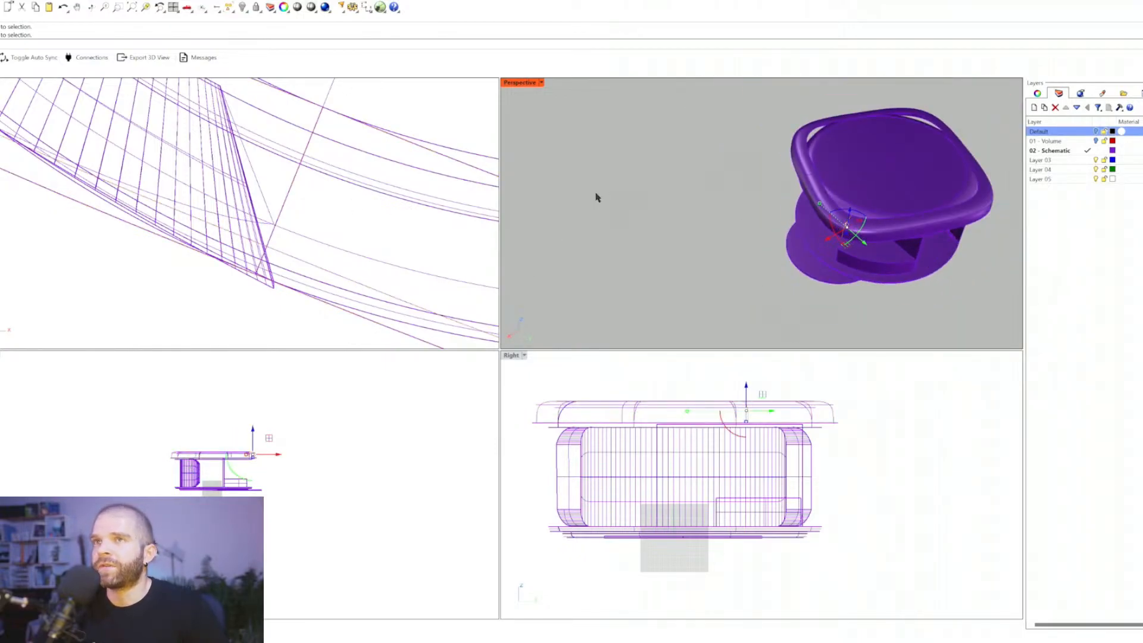
scroll(214, 187, down, 6)
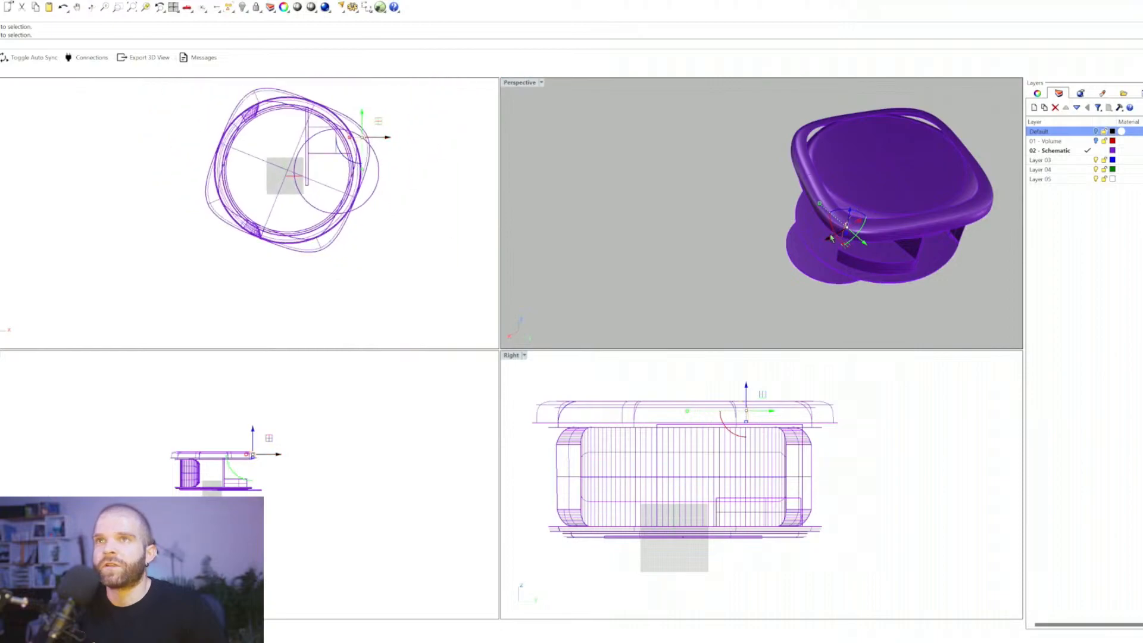
drag(831, 238, 769, 230)
scroll(779, 221, up, 5)
right_drag(768, 217, 857, 229)
right_drag(774, 225, 813, 253)
Step: Compare the SubD roof rim's smooth and flat displays by switching between them repeatedly
key(Tab)
click(892, 245)
key(Tab)
key(Tab)
key(Tab)
key(Tab)
key(Tab)
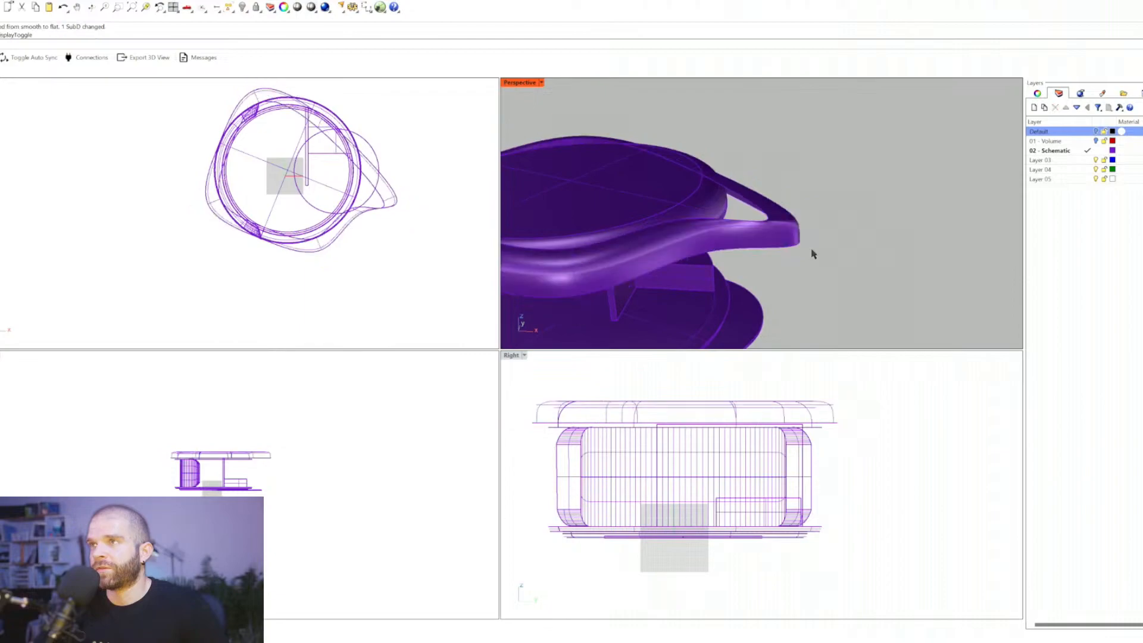
key(Tab)
key(Tab)
key(Tab)
key(Tab)
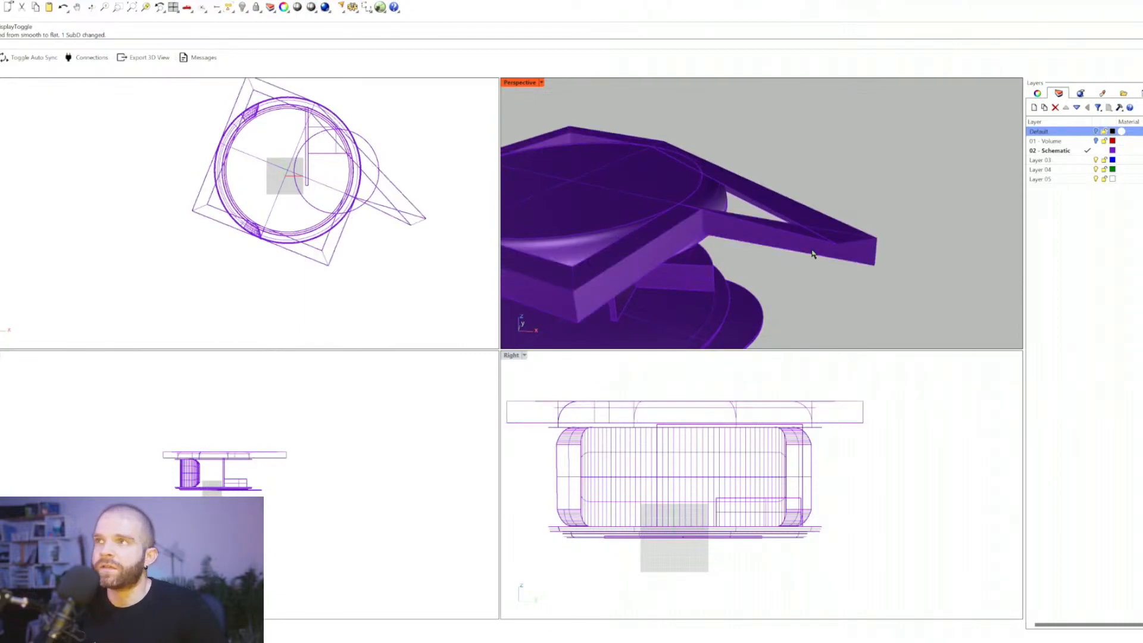
key(Tab)
right_drag(812, 253, 790, 240)
key(Tab)
key(Tab)
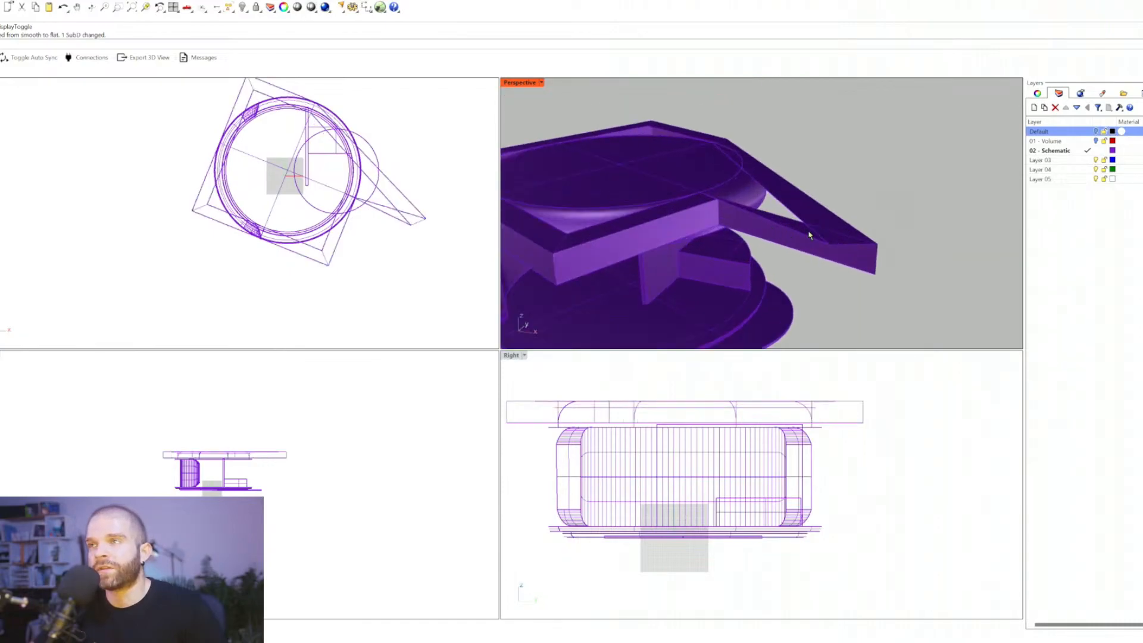
Step: Delete the deformed SubD copy of the roof rim, leaving the original round roof
click(761, 219)
key(Tab)
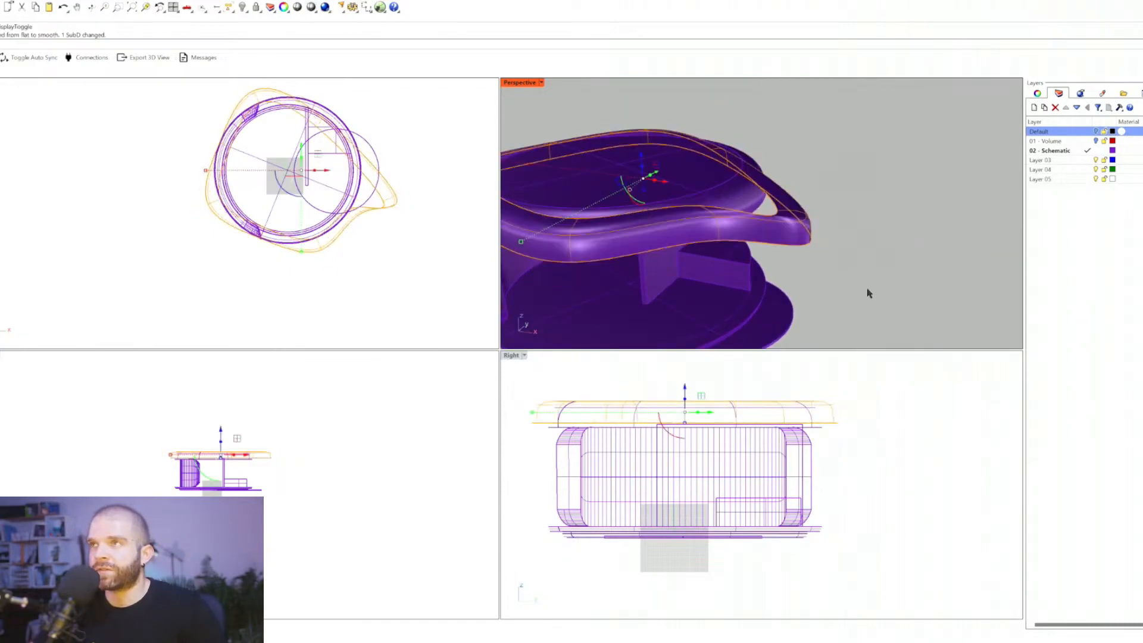
key(Delete)
Step: Examine the curved wall, its frame ends and the opening beneath the roof from several angles
scroll(774, 220, down, 7)
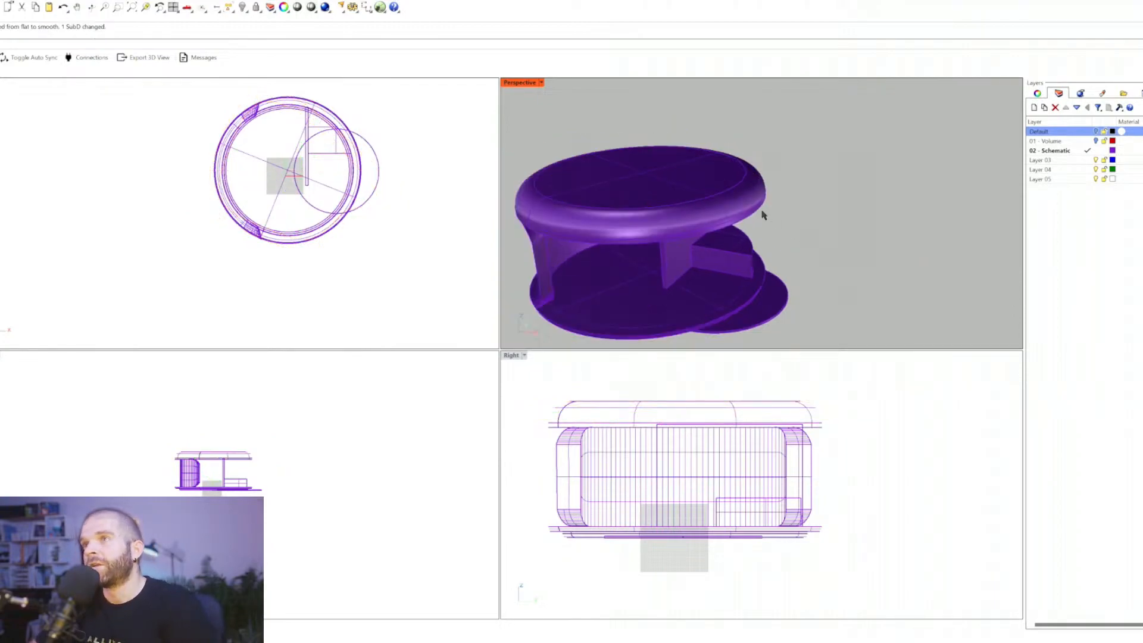
right_drag(762, 215, 794, 205)
shift+right_drag(657, 265, 699, 247)
scroll(644, 261, up, 3)
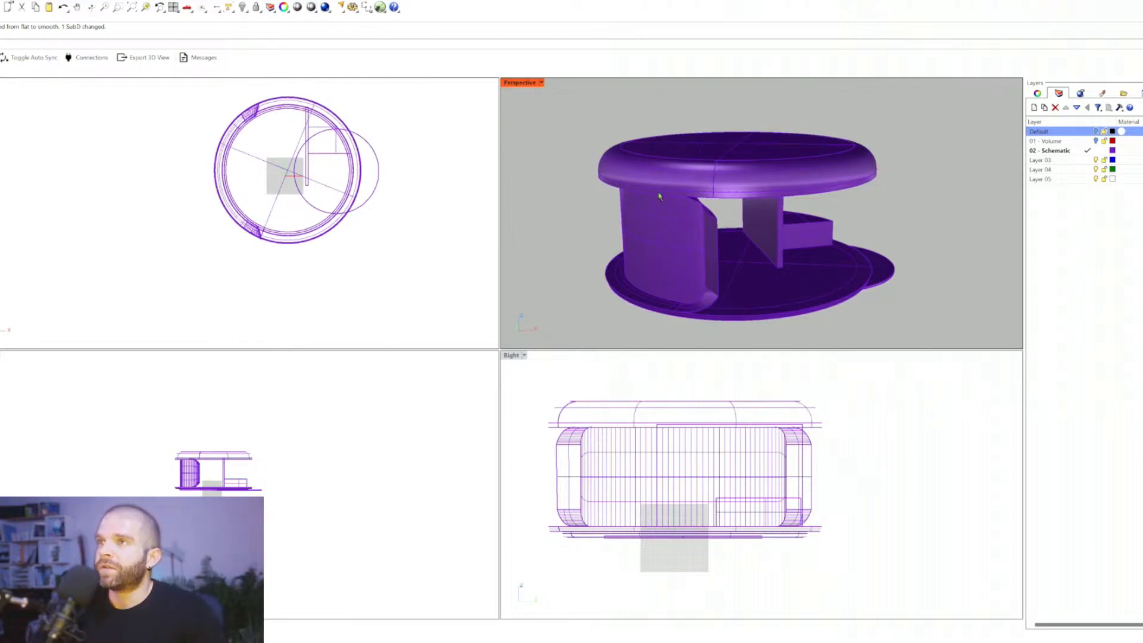
right_drag(659, 196, 726, 162)
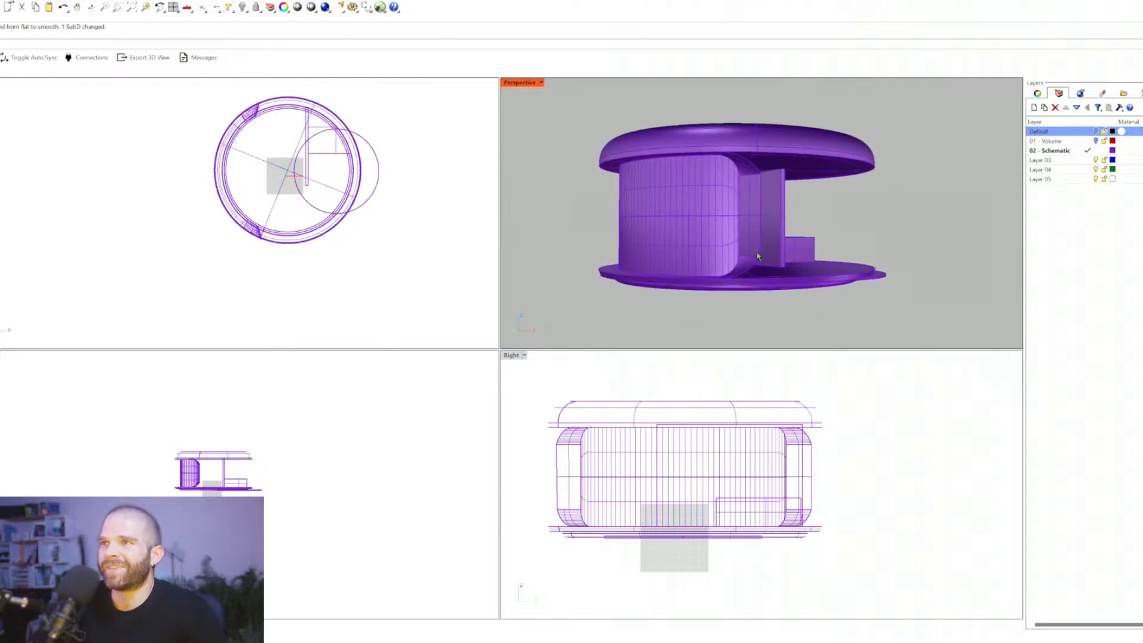
right_drag(757, 256, 782, 294)
scroll(727, 312, up, 2)
right_drag(740, 177, 759, 191)
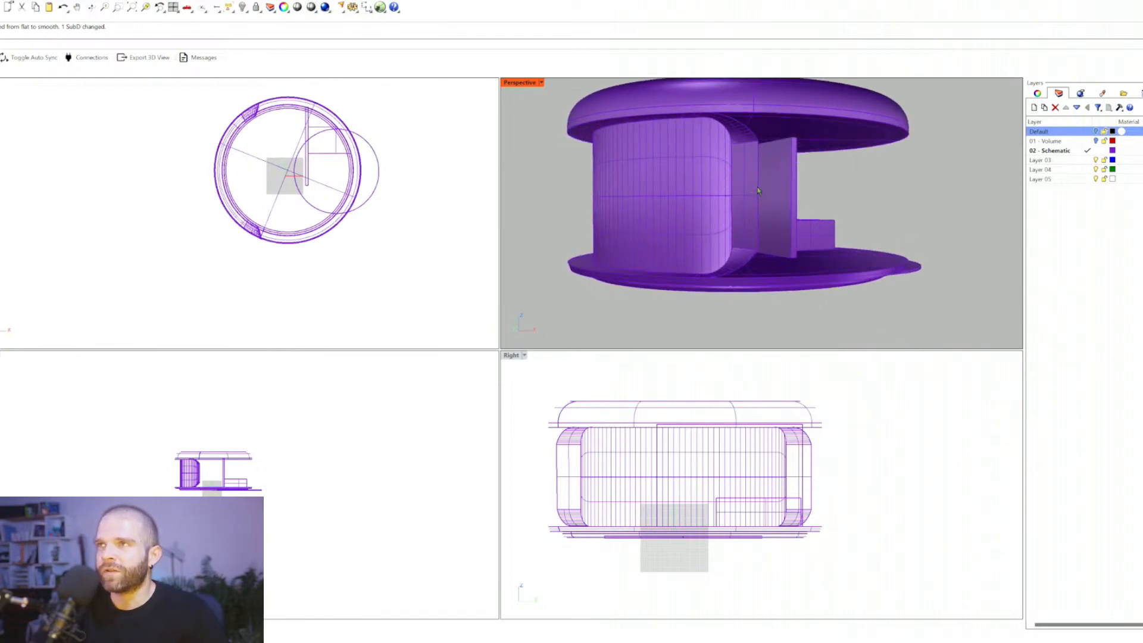
Step: Try to join the polysurfaces that form the two ends of the curved wall frame
click(744, 143)
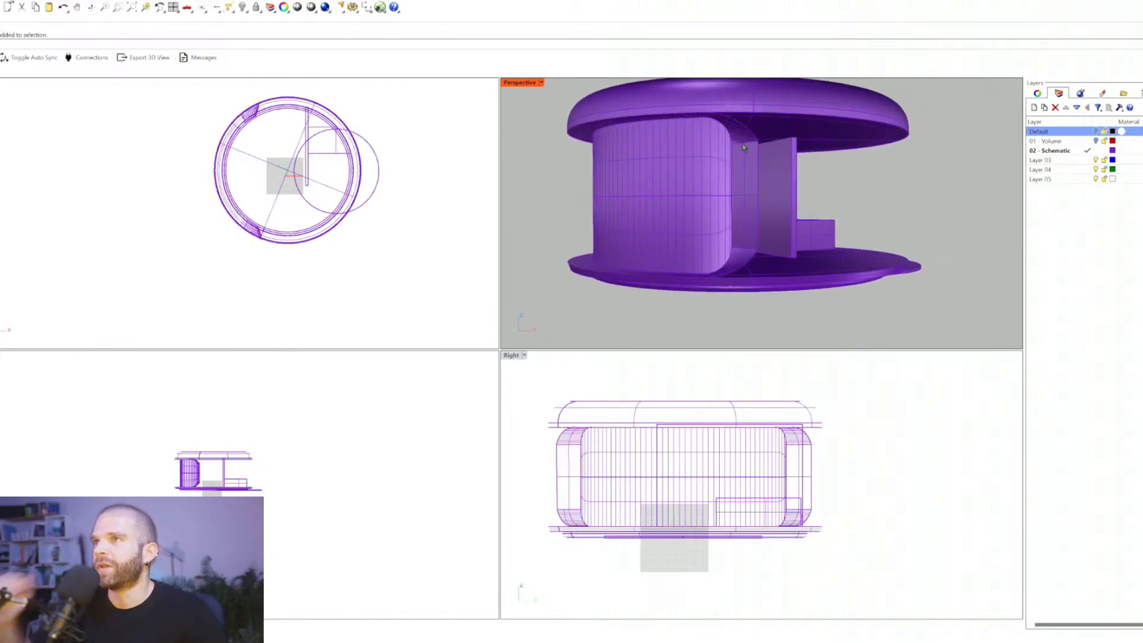
right_drag(741, 144, 688, 168)
right_drag(683, 169, 786, 178)
click(850, 261)
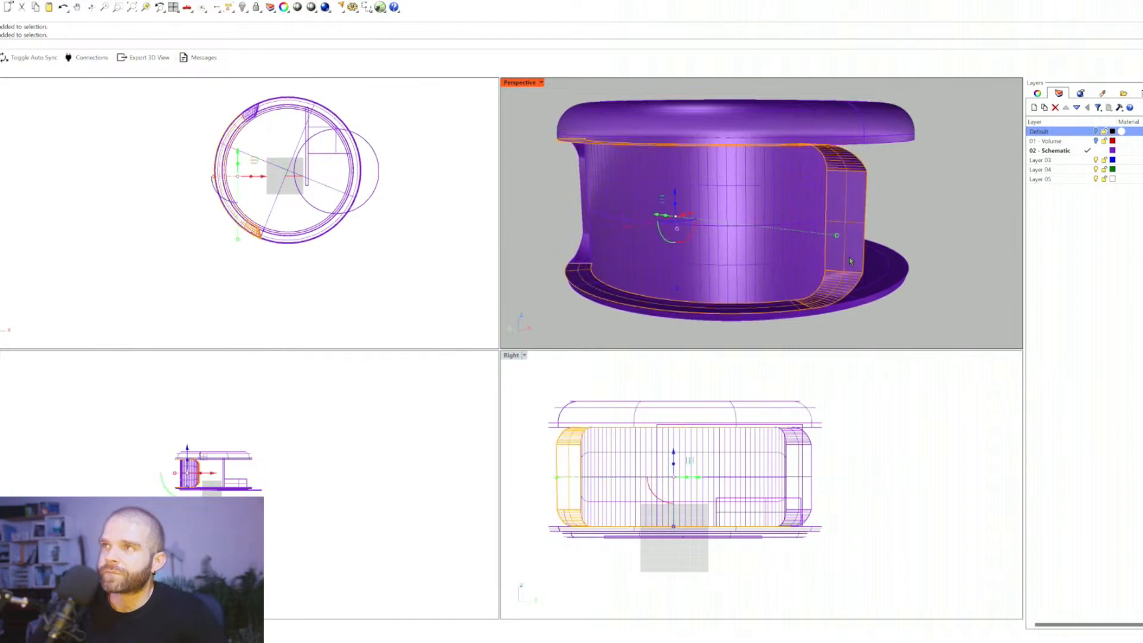
right_drag(850, 261, 589, 250)
shift+click(587, 246)
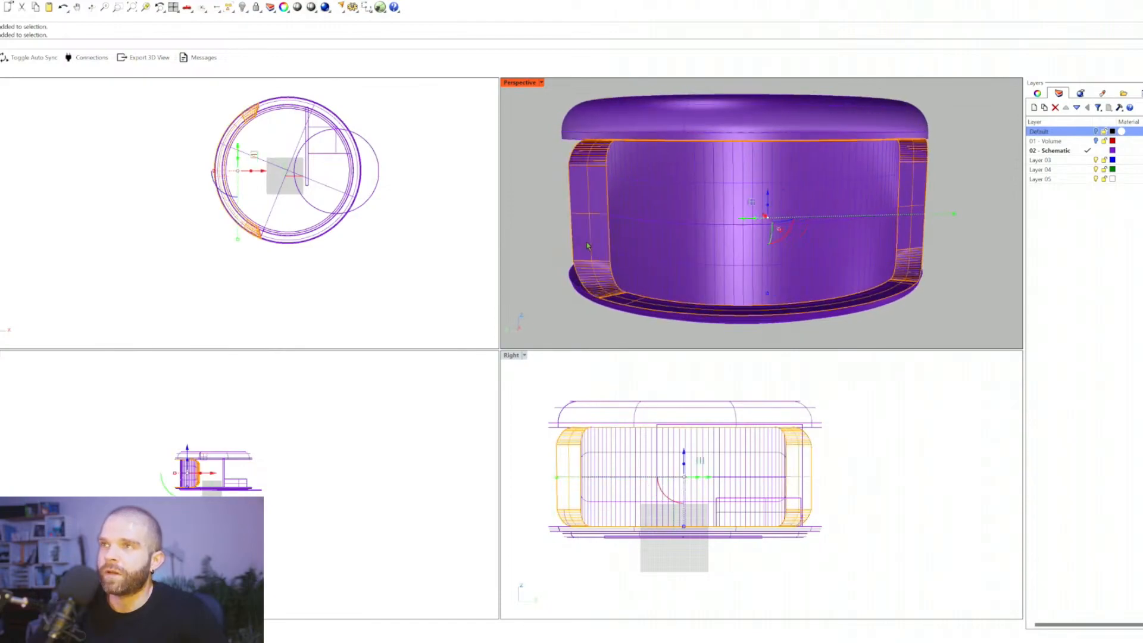
key(Return)
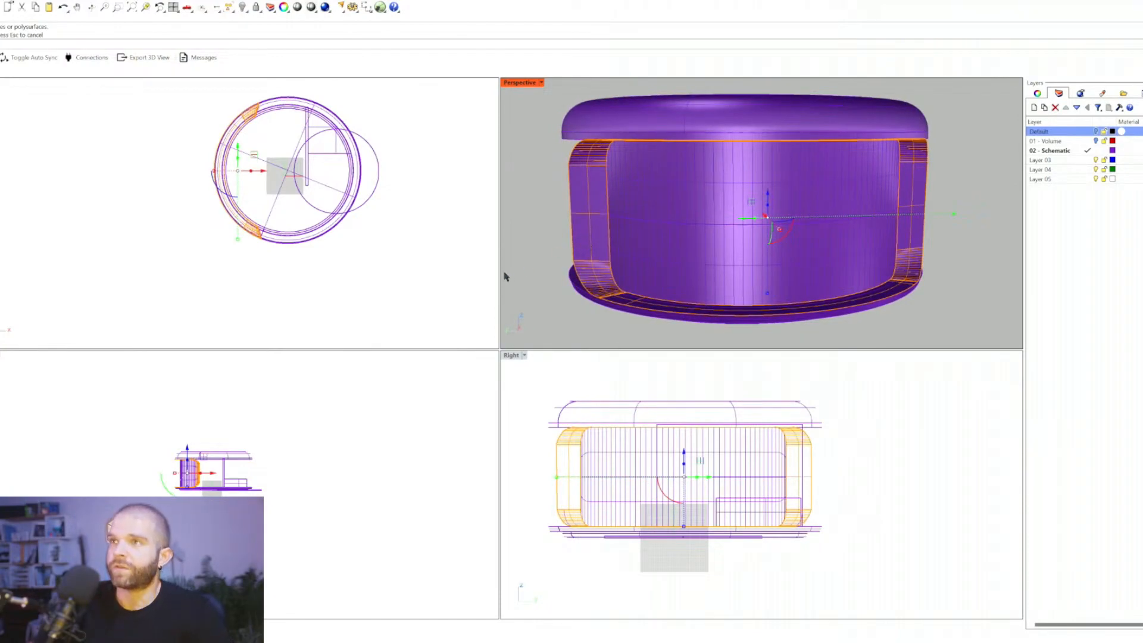
Step: Reselect both frame polysurfaces, including the strip along the base, and join them again
click(540, 250)
click(582, 243)
click(637, 305)
click(628, 300)
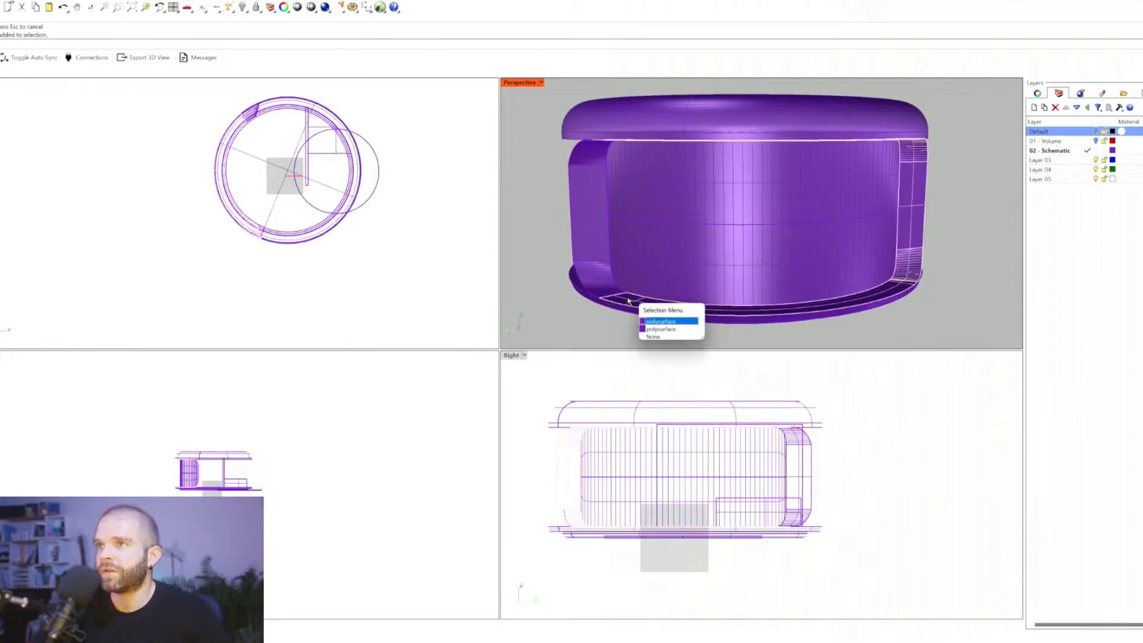
shift+click(597, 277)
shift+click(625, 302)
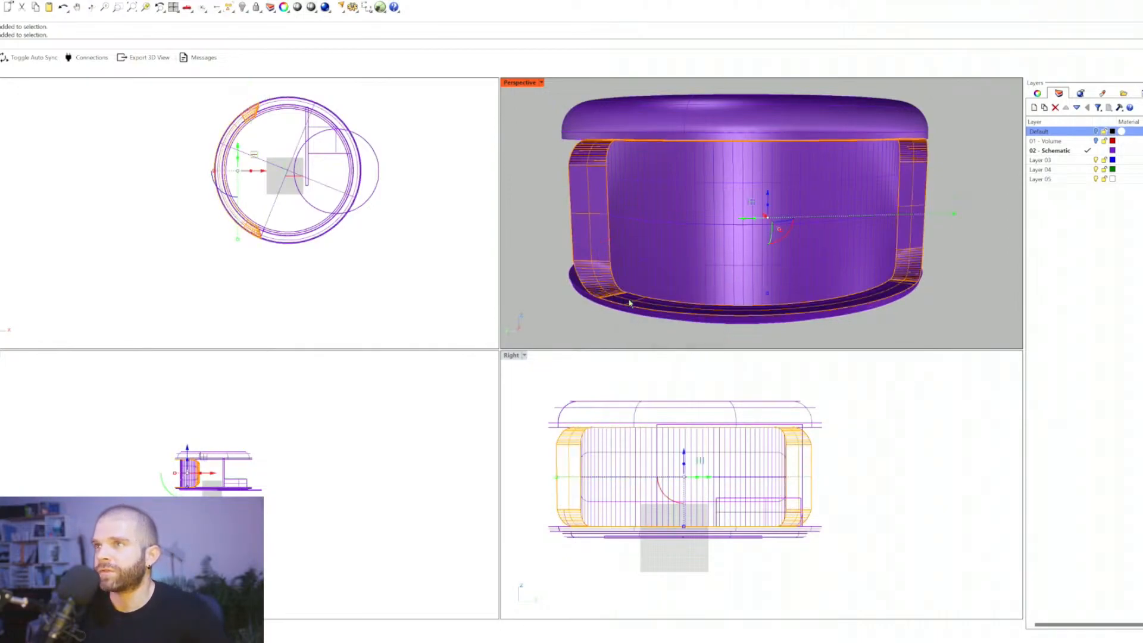
key(ctrl+j)
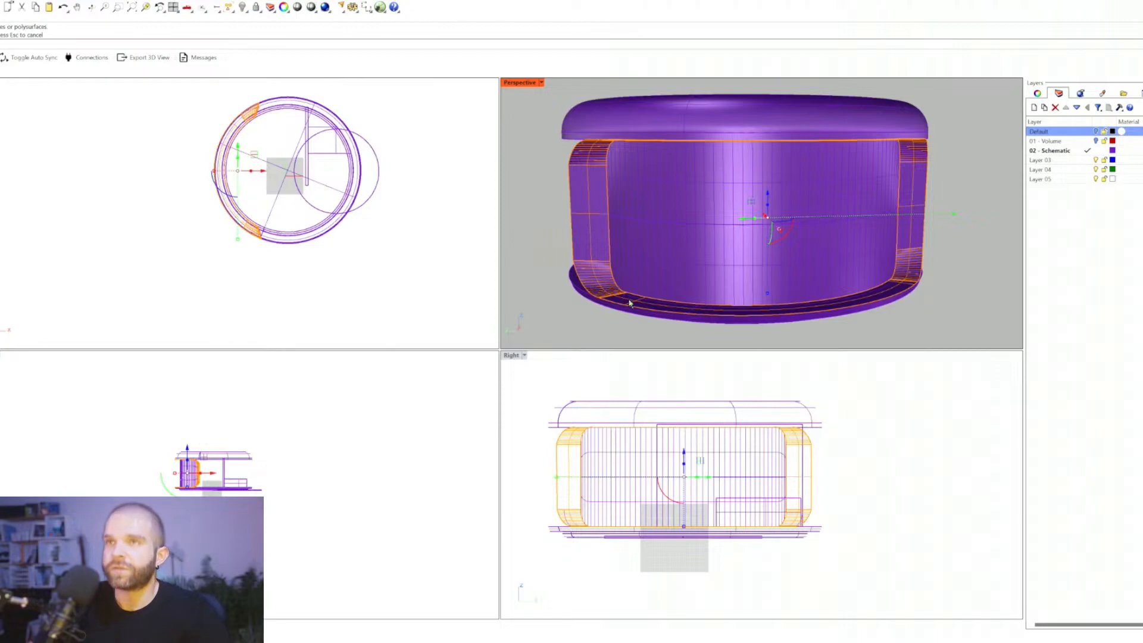
Step: Delete the short end piece of the curved wall frame and select the remaining polysurface containing the opposite end and the connecting strips
click(601, 275)
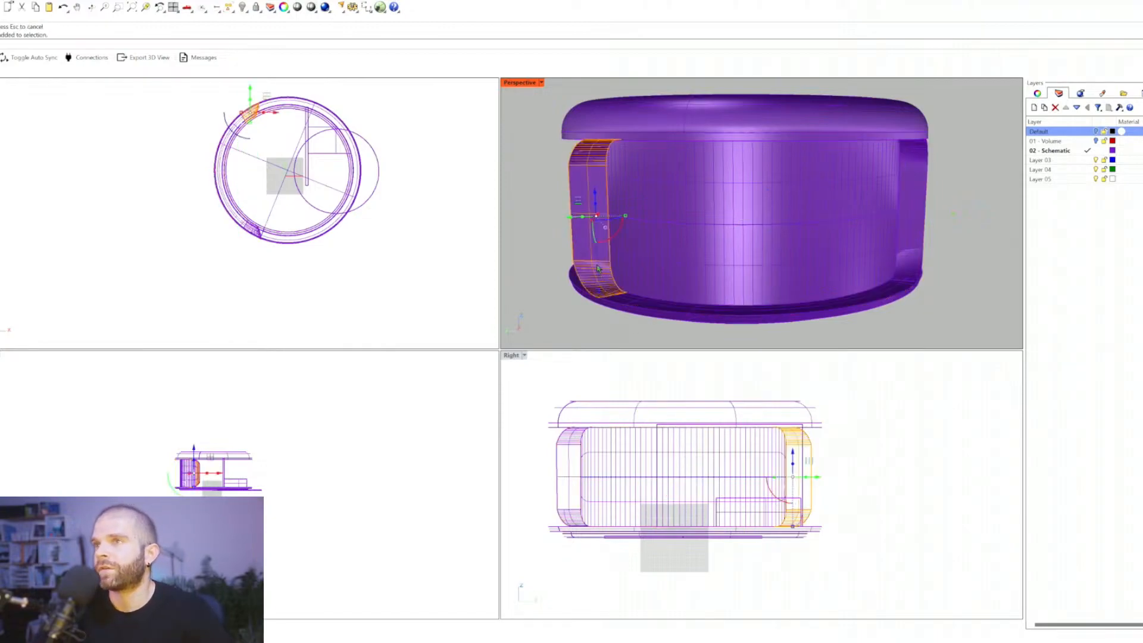
key(Delete)
click(619, 300)
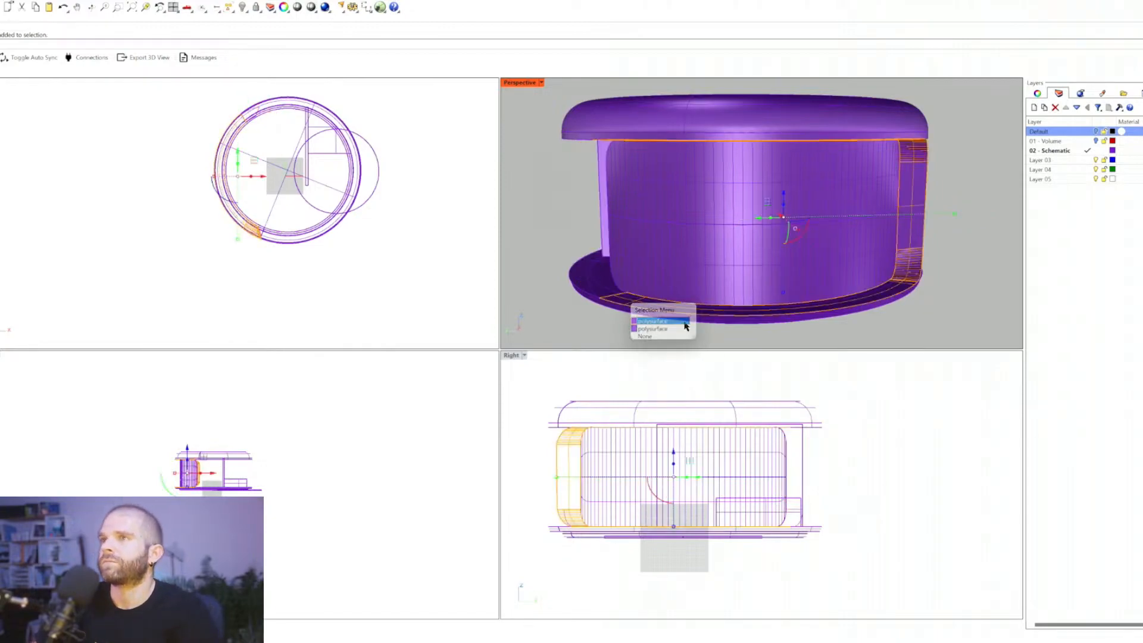
click(647, 325)
right_drag(796, 297, 768, 268)
scroll(764, 253, down, 4)
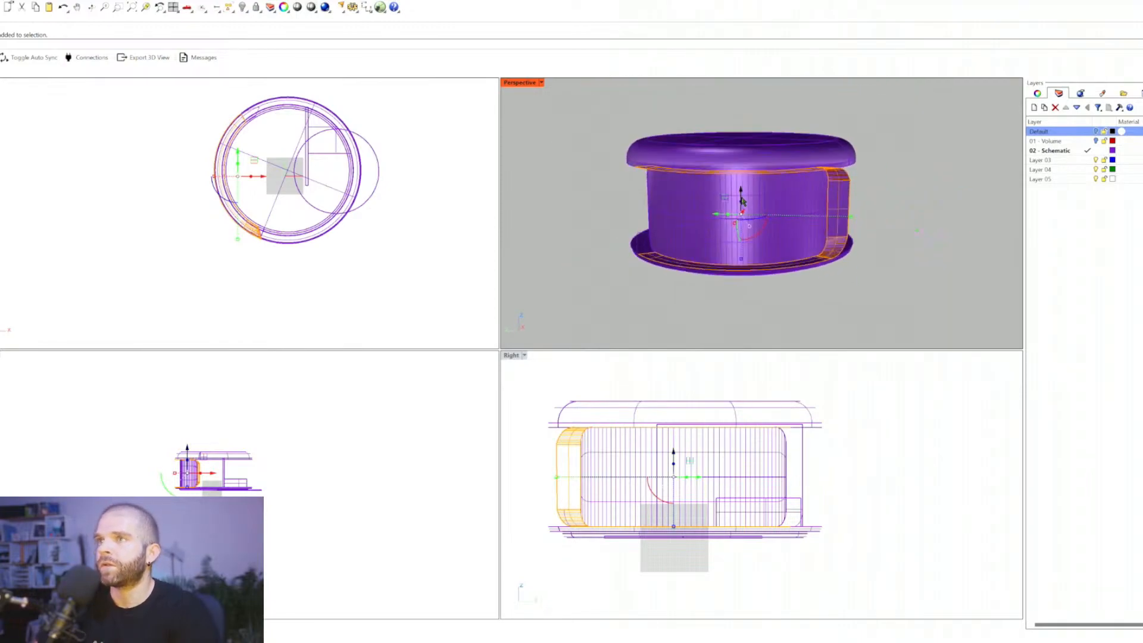
scroll(759, 247, up, 4)
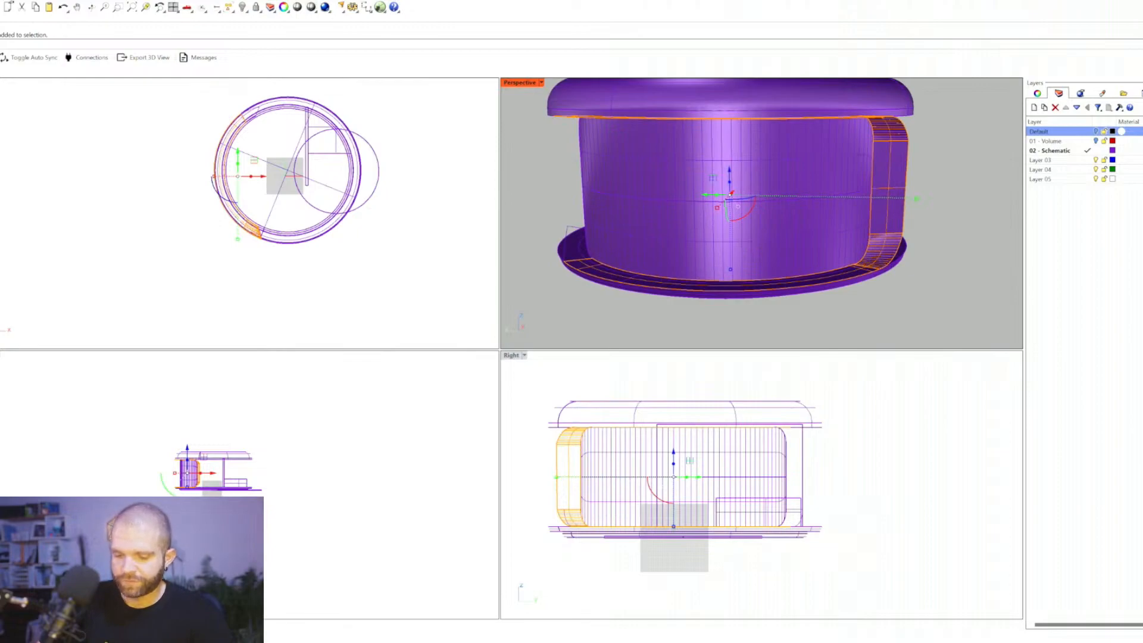
Step: Mirror the selected frame polysurface with Copy=Yes across the radial line through the middle of the curved wall in the plan view
text(ec)
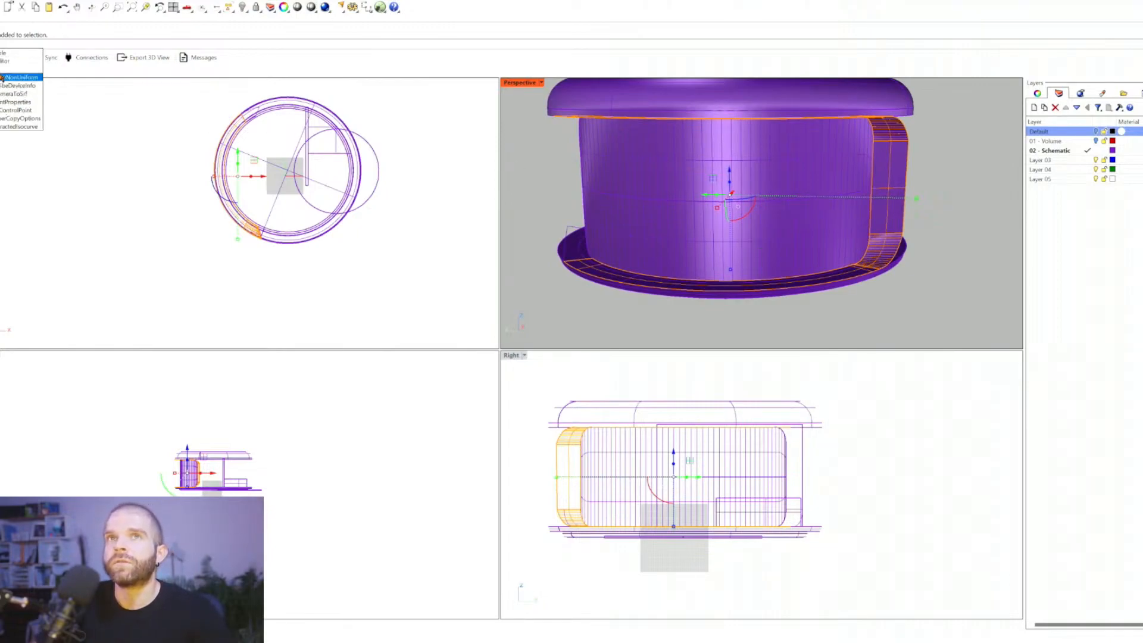
click(1, 69)
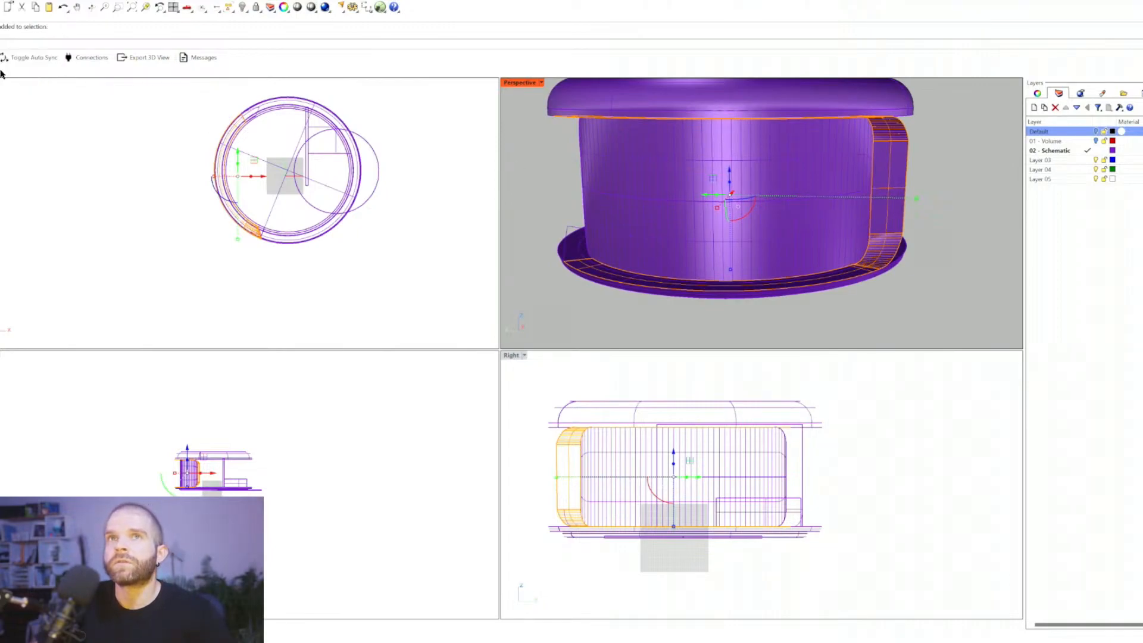
click(620, 282)
click(576, 298)
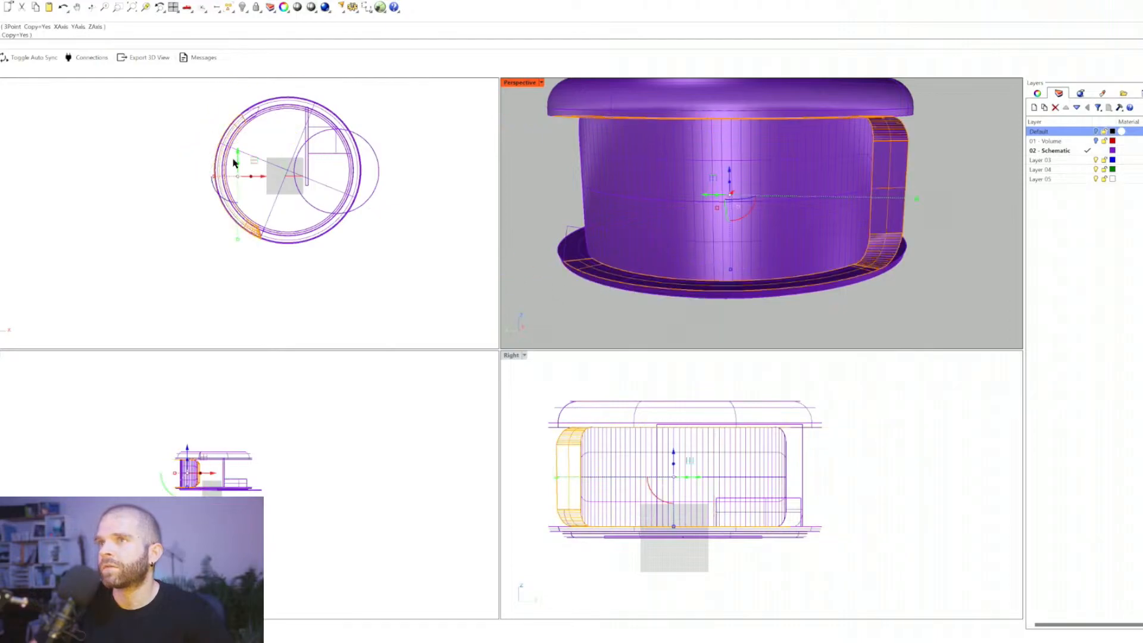
key(Return)
scroll(208, 165, up, 3)
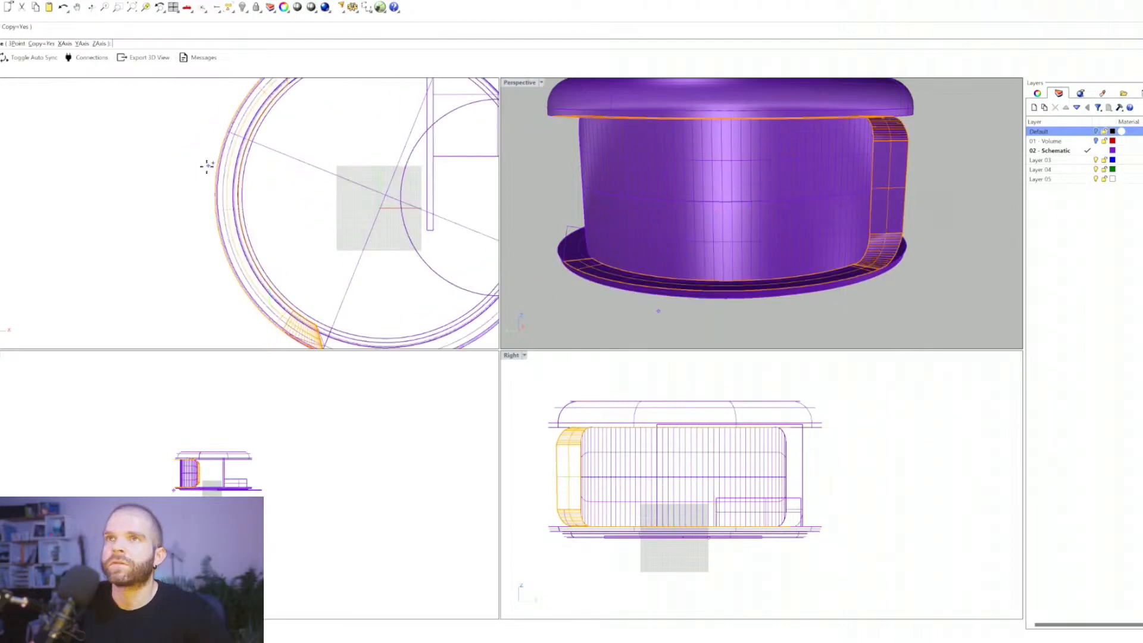
click(216, 199)
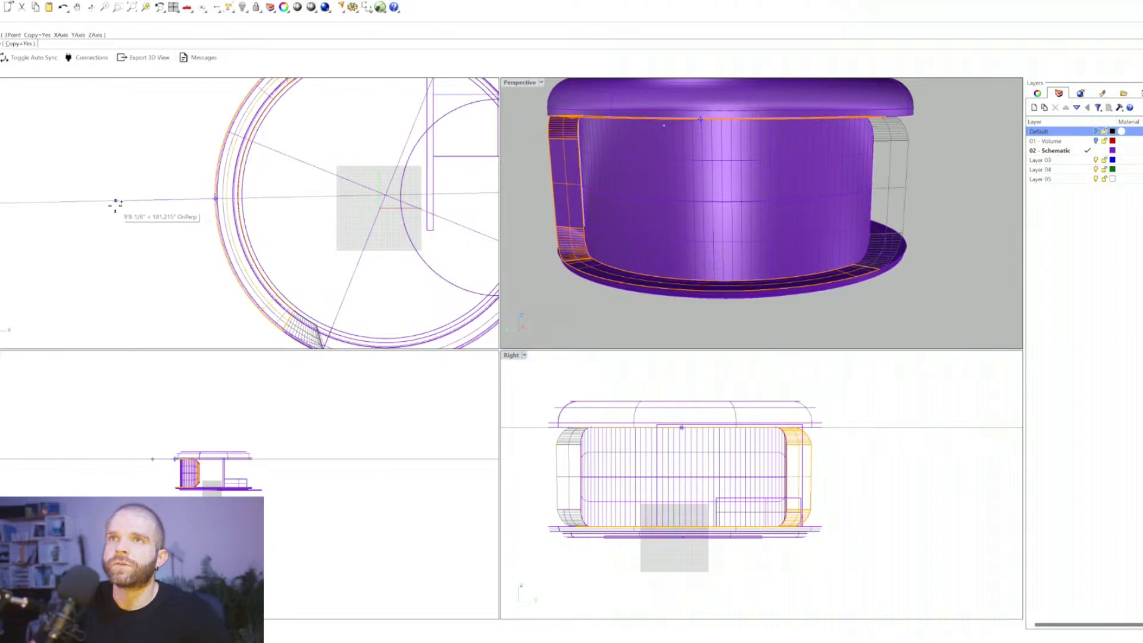
click(98, 217)
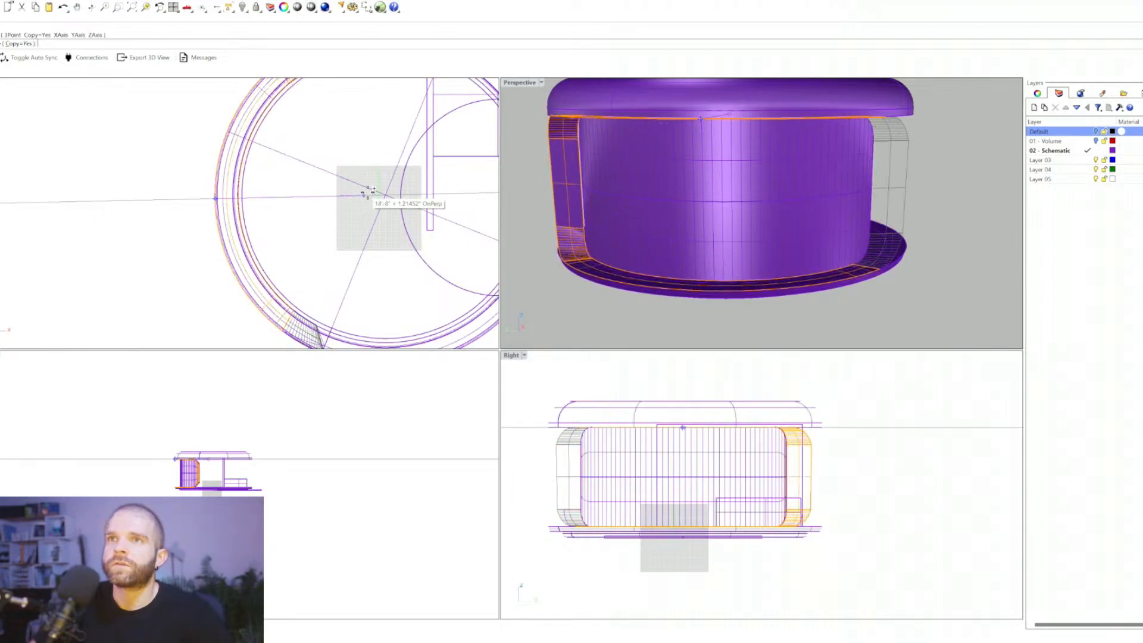
Step: Select the original and mirrored frame polysurfaces in turn and examine how they cover both ends of the curved wall
right_drag(719, 257, 779, 238)
click(590, 212)
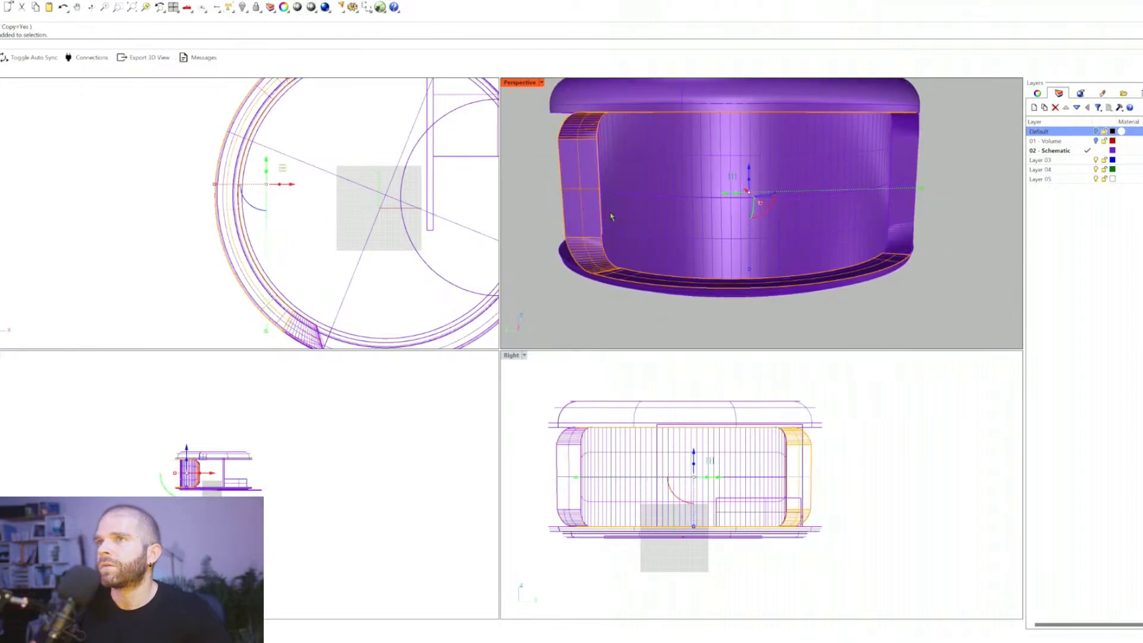
shift+click(902, 221)
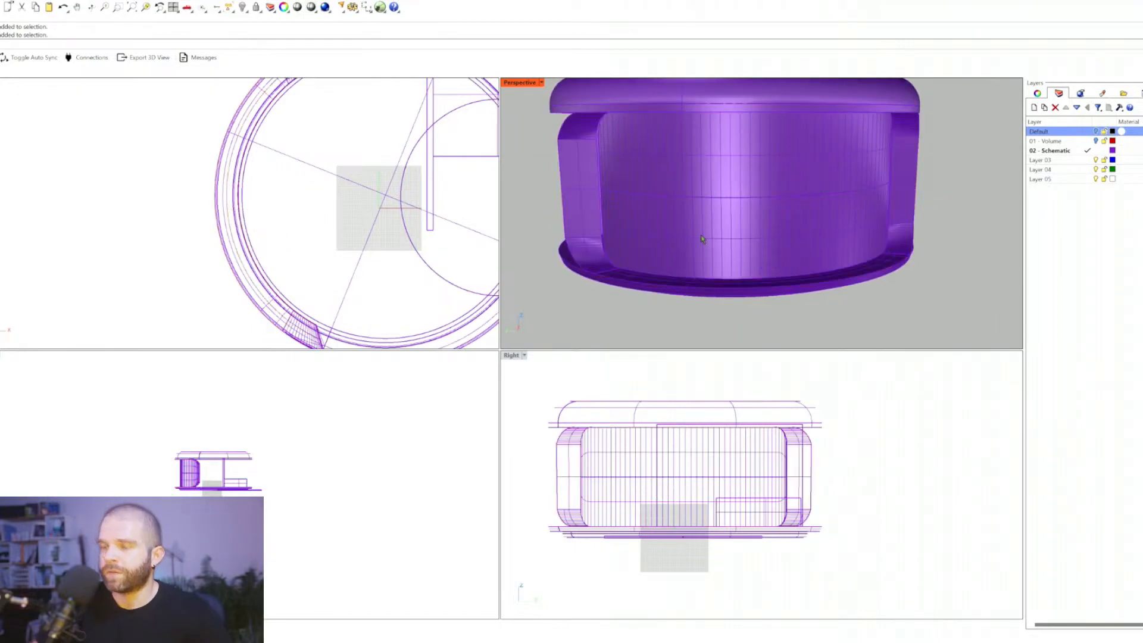
click(580, 239)
key(Escape)
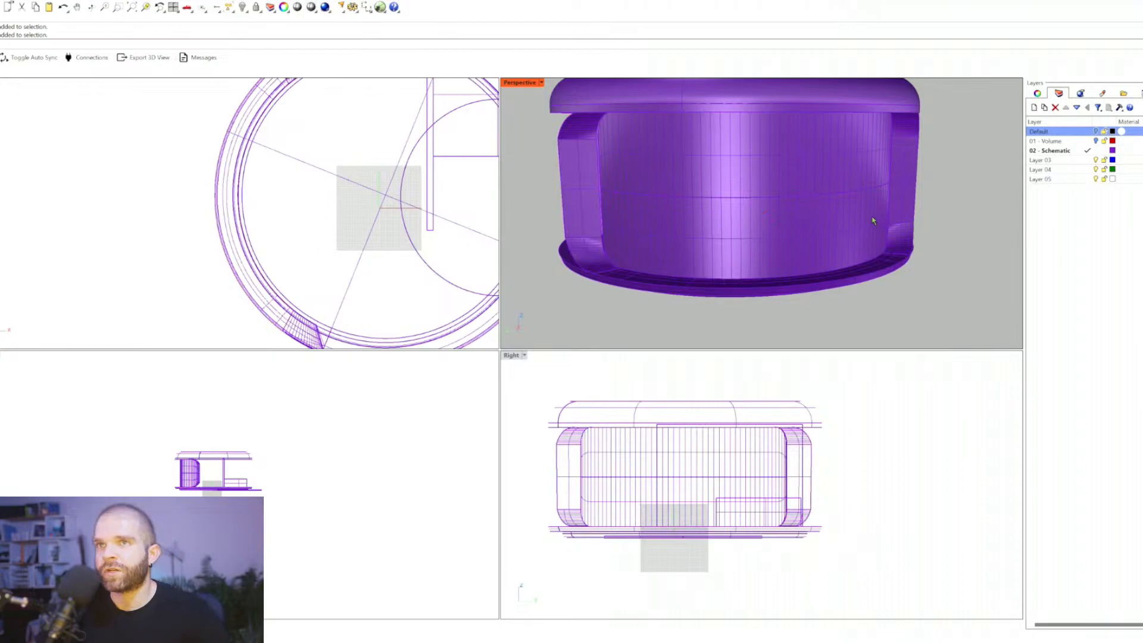
click(902, 221)
shift+click(571, 202)
scroll(300, 213, down, 8)
key(Escape)
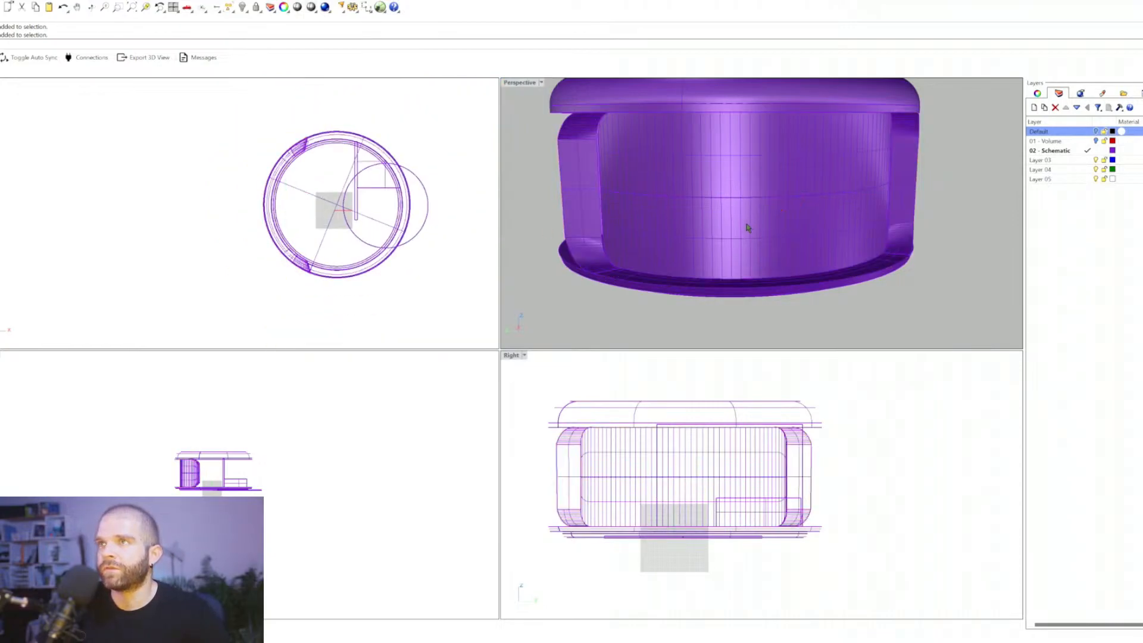
scroll(748, 228, down, 5)
right_drag(727, 215, 858, 231)
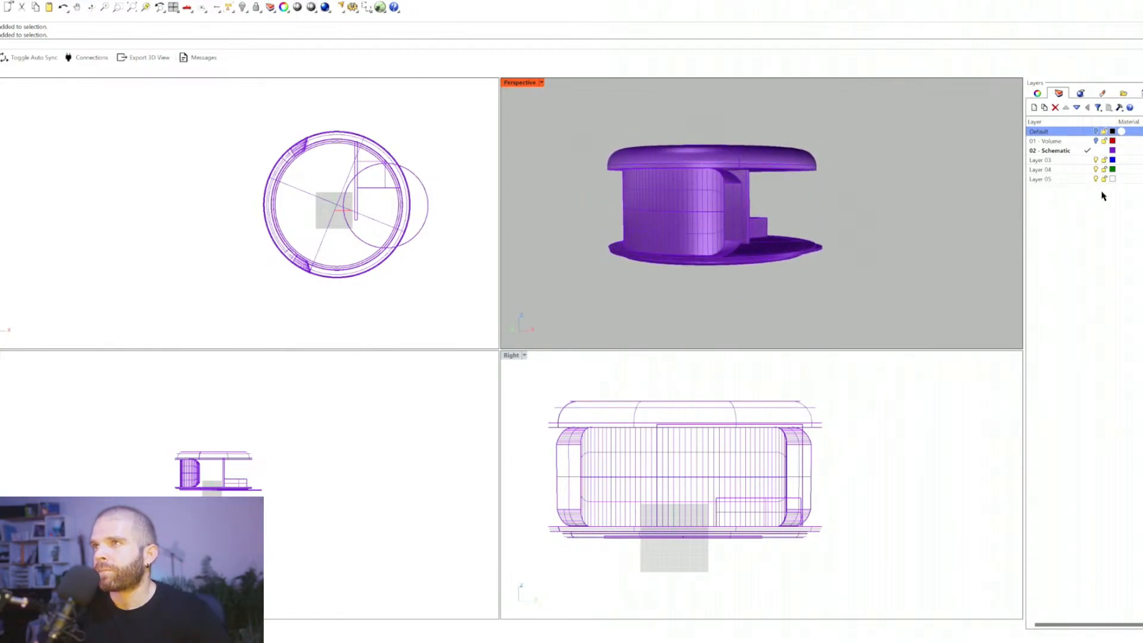
Step: Turn on the 01 - Volume layer and duplicate its main cylinder in place between the roof and base
click(1095, 141)
click(791, 203)
right_drag(790, 204, 815, 220)
click(814, 221)
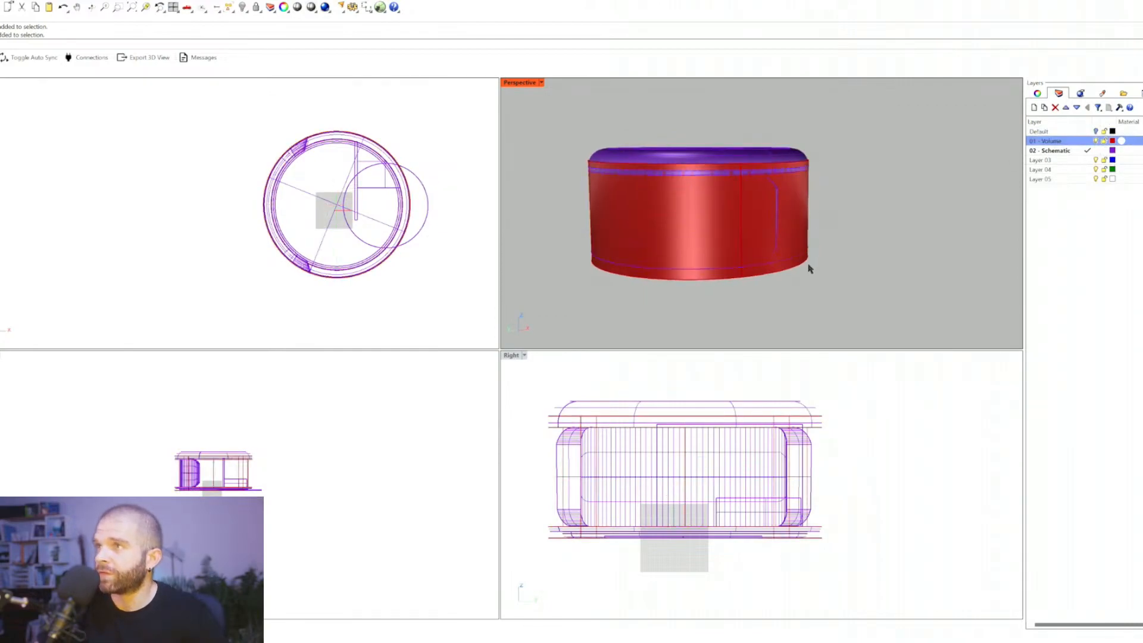
click(807, 245)
click(805, 256)
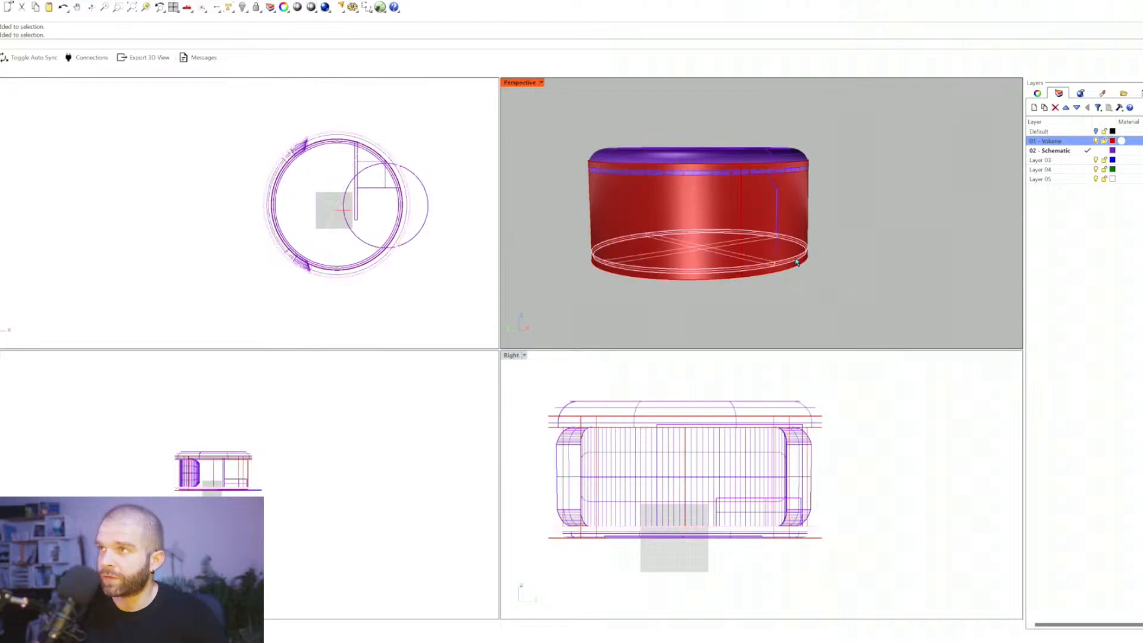
click(591, 233)
click(595, 263)
click(592, 225)
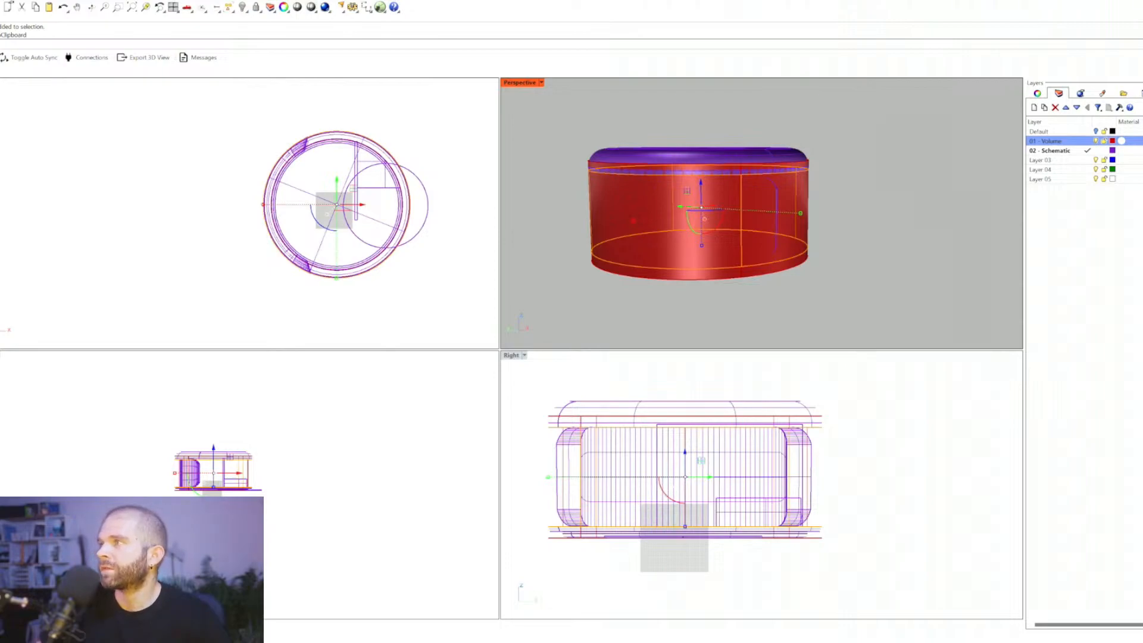
click(917, 304)
key(ctrl+v)
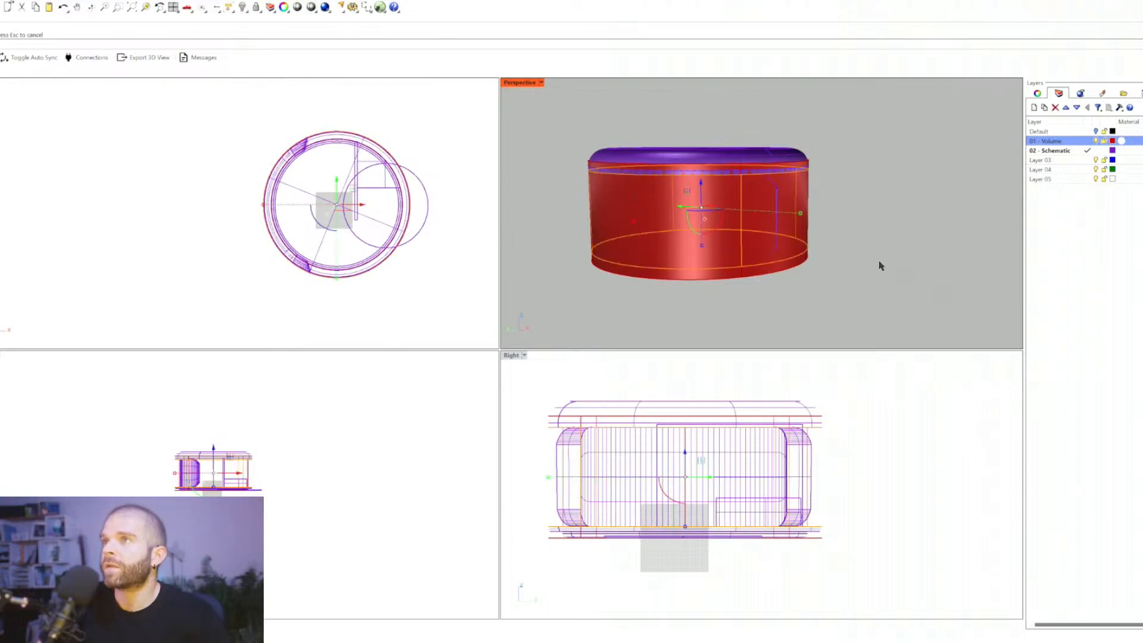
Step: Assign the selected cylinder to the 02 - Schematic layer and hide the 01 - Volume layer
click(1037, 93)
click(1137, 158)
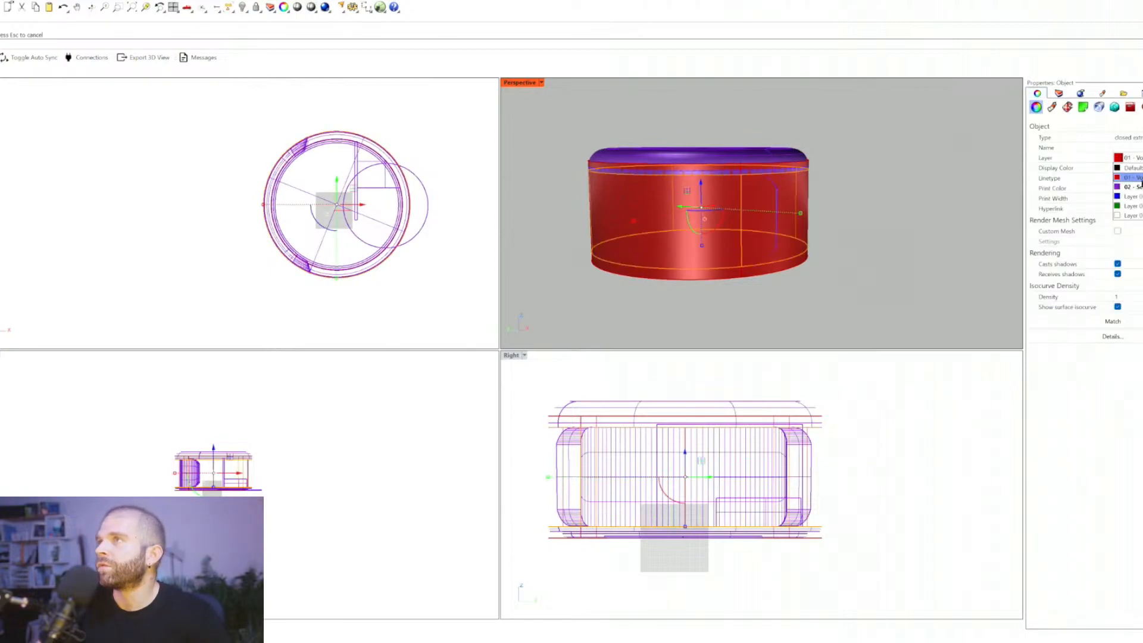
click(1128, 181)
click(1058, 93)
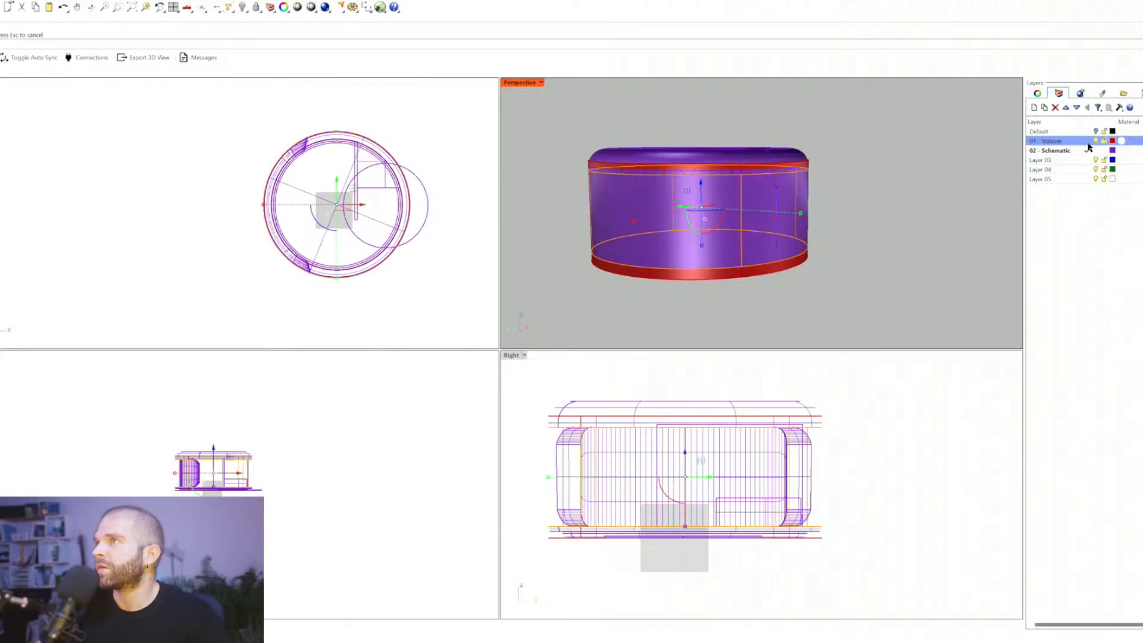
click(1095, 141)
scroll(834, 229, up, 3)
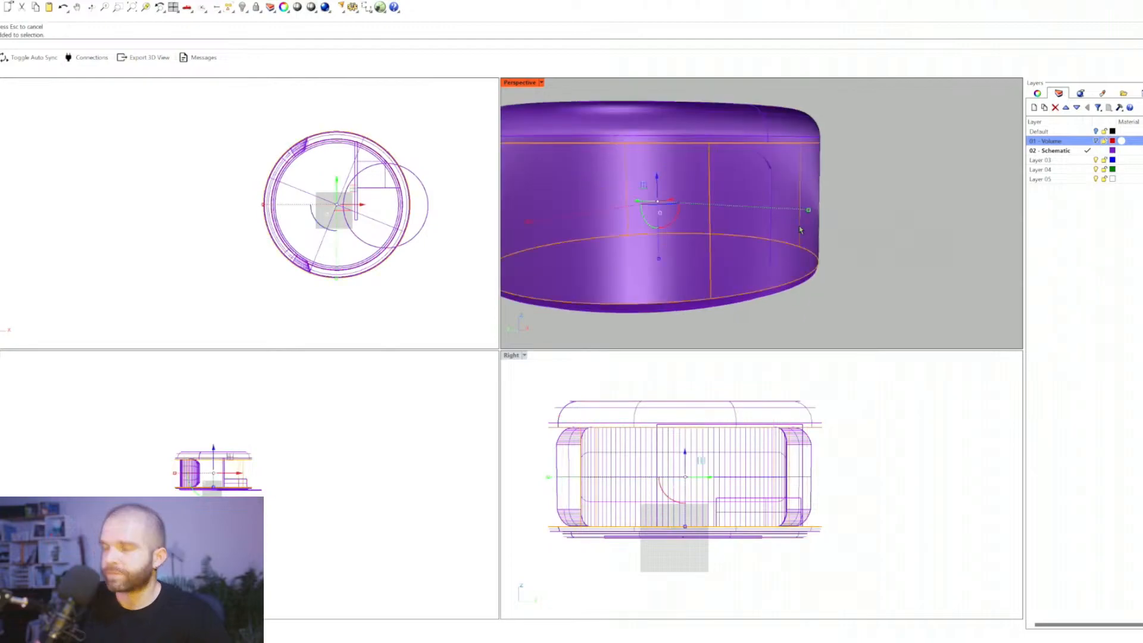
Step: Compare the model with and without the cylinder, and examine where the frame end meets the cylinder's surface
key(Delete)
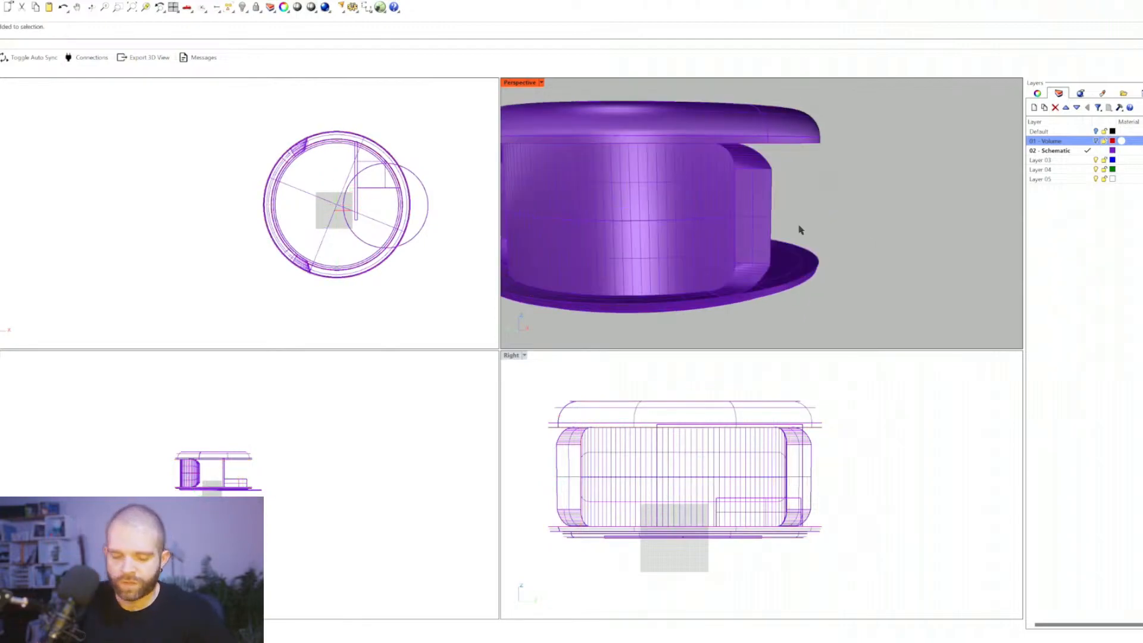
key(ctrl+z)
click(766, 184)
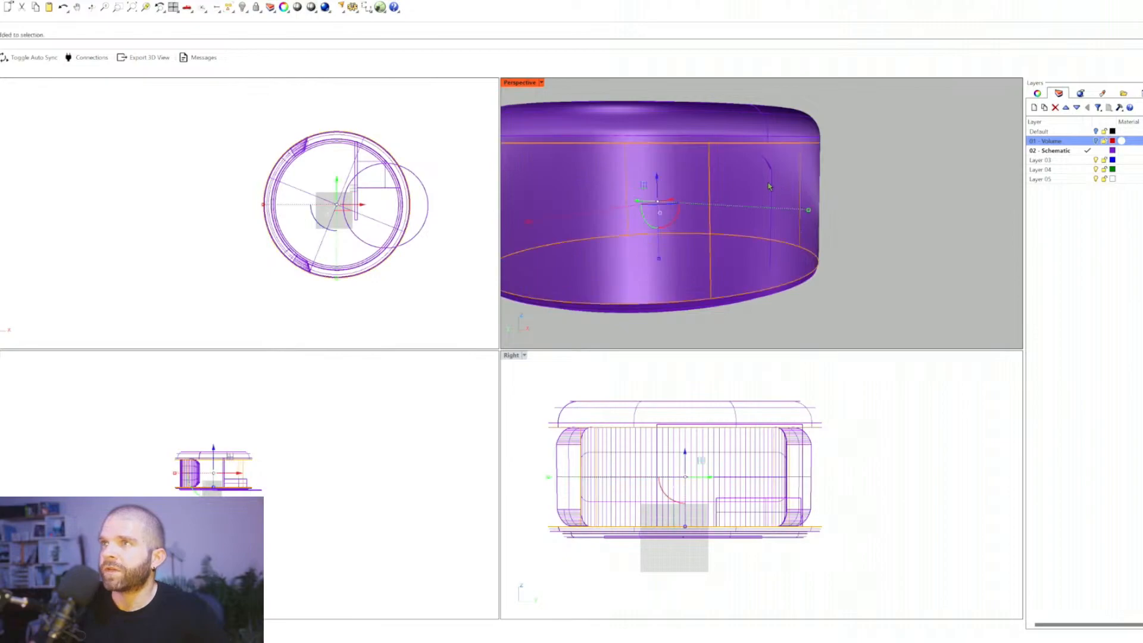
click(771, 188)
click(723, 207)
scroll(769, 150, up, 10)
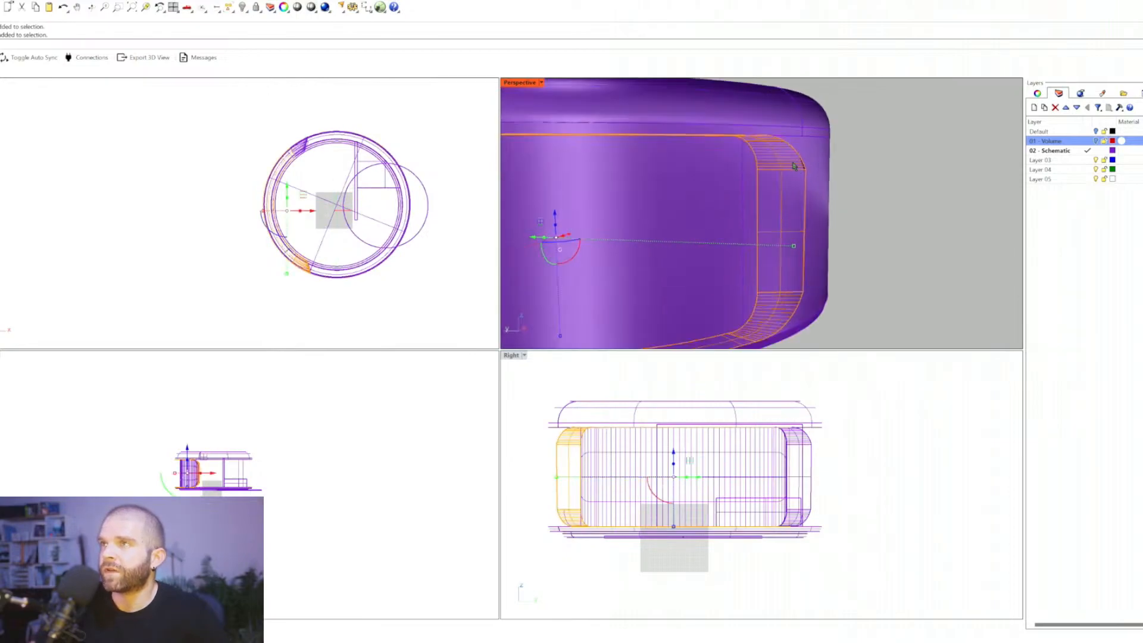
scroll(765, 149, down, 7)
key(Escape)
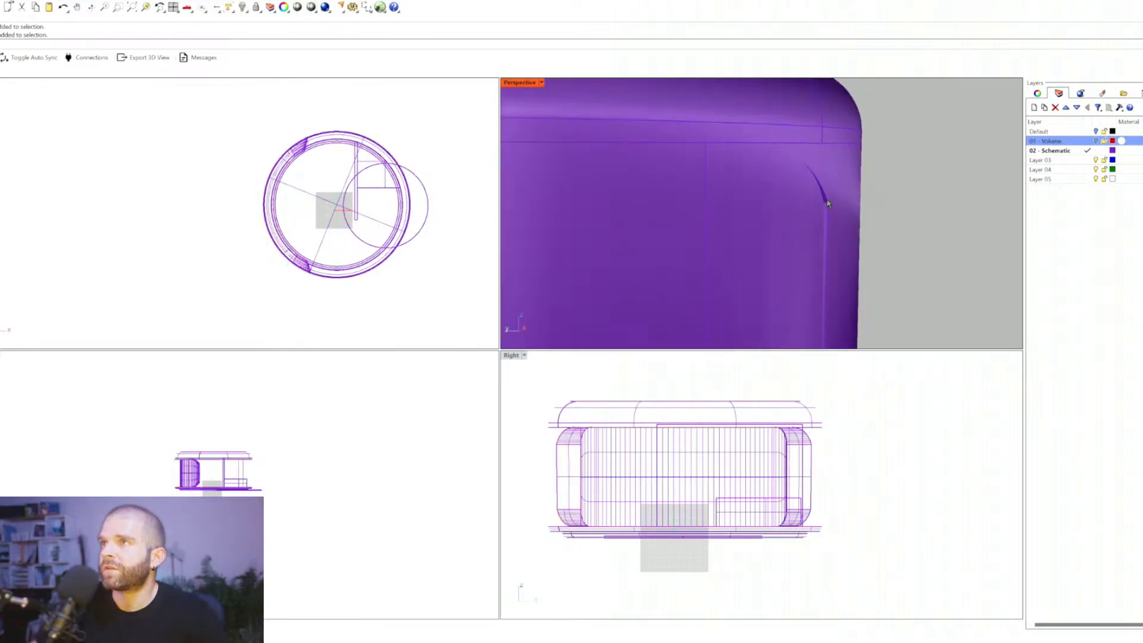
Step: Copy the frame polysurface to the clipboard and scale the original up from its end edge with Copy=No, extending it beyond the cylinder
mouse_move(825, 199)
right_down()
mouse_move(918, 190)
mouse_move(837, 215)
right_up()
click(832, 215)
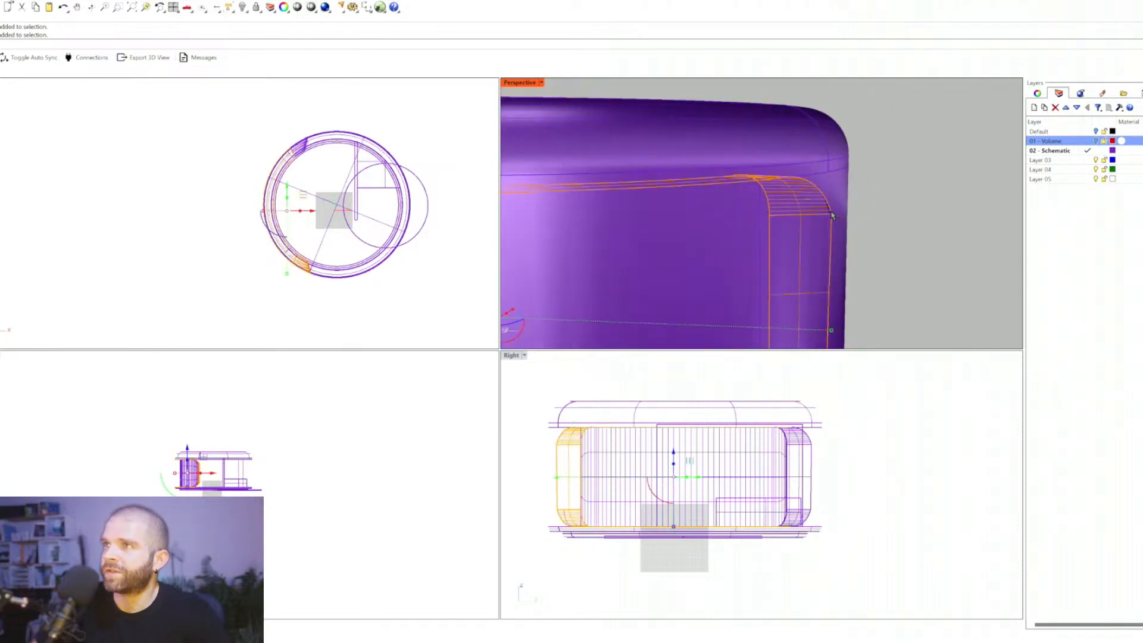
scroll(855, 197, down, 4)
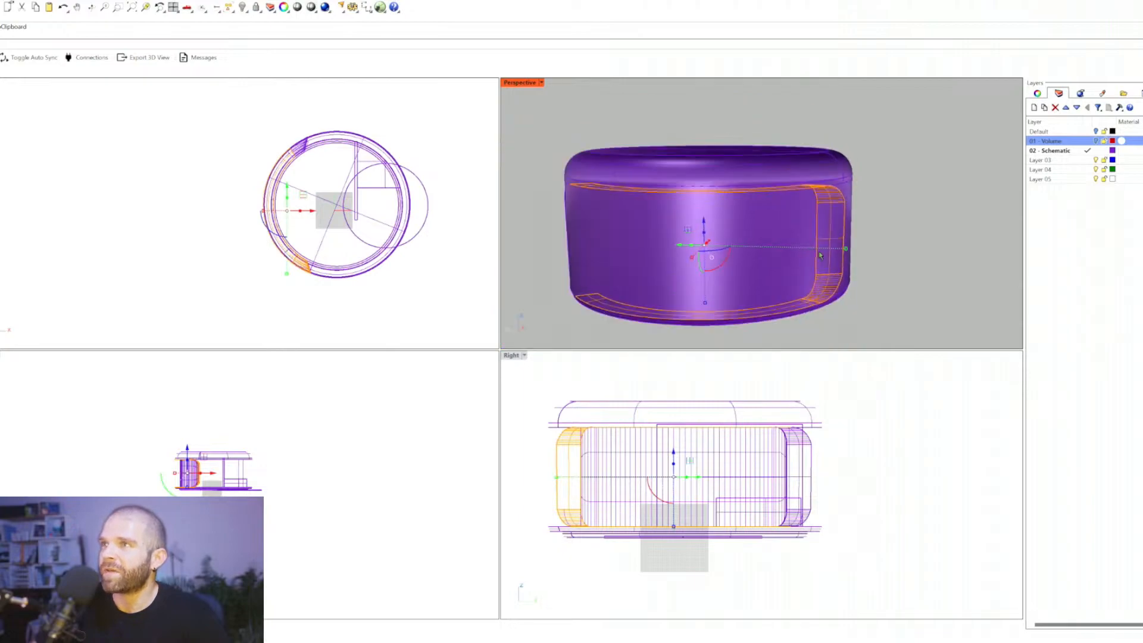
right_drag(860, 197, 815, 247)
scroll(815, 246, up, 4)
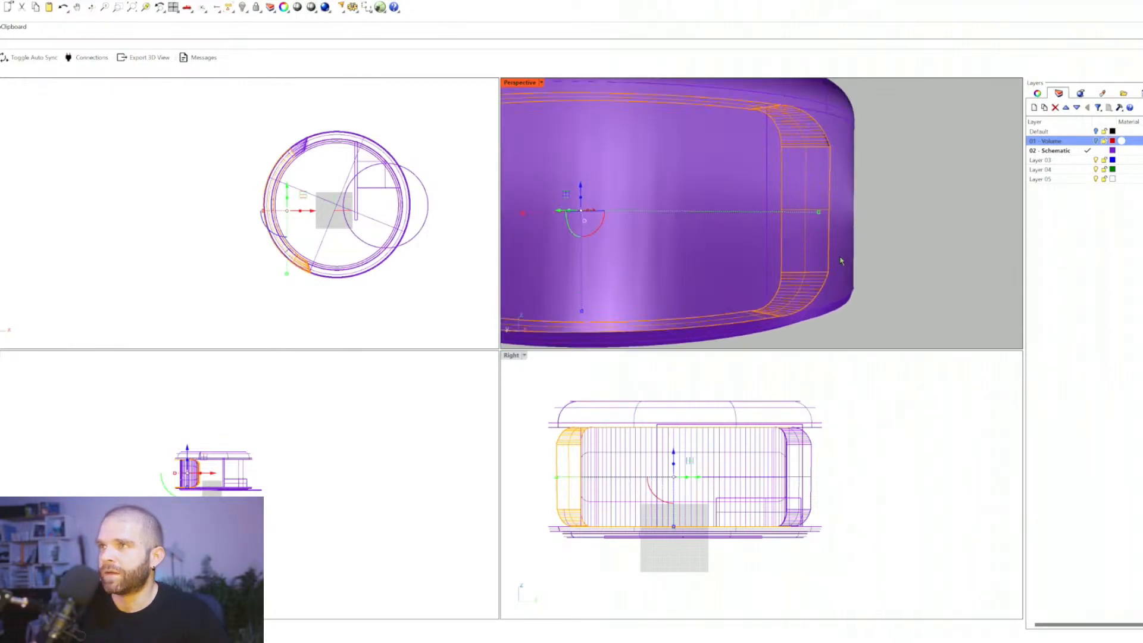
key(Return)
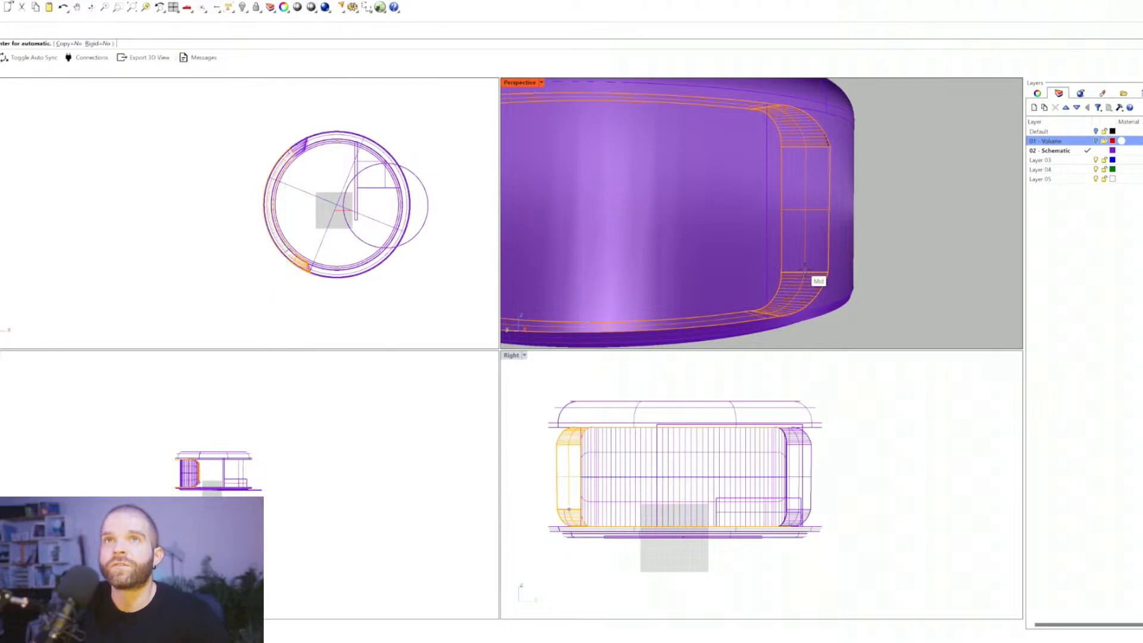
scroll(803, 271, up, 3)
click(804, 273)
click(836, 275)
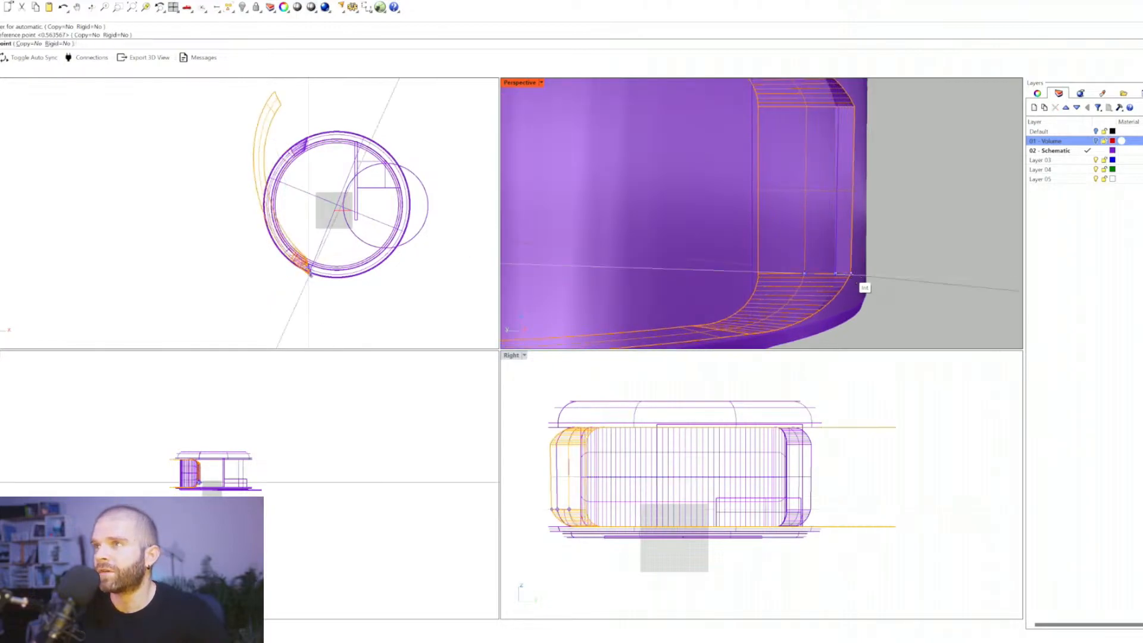
right_drag(802, 167, 757, 238)
scroll(757, 238, down, 4)
click(640, 264)
Step: Select the scaled frame's long top and bottom outer edges and move them outward, away from the cylinder
click(641, 227)
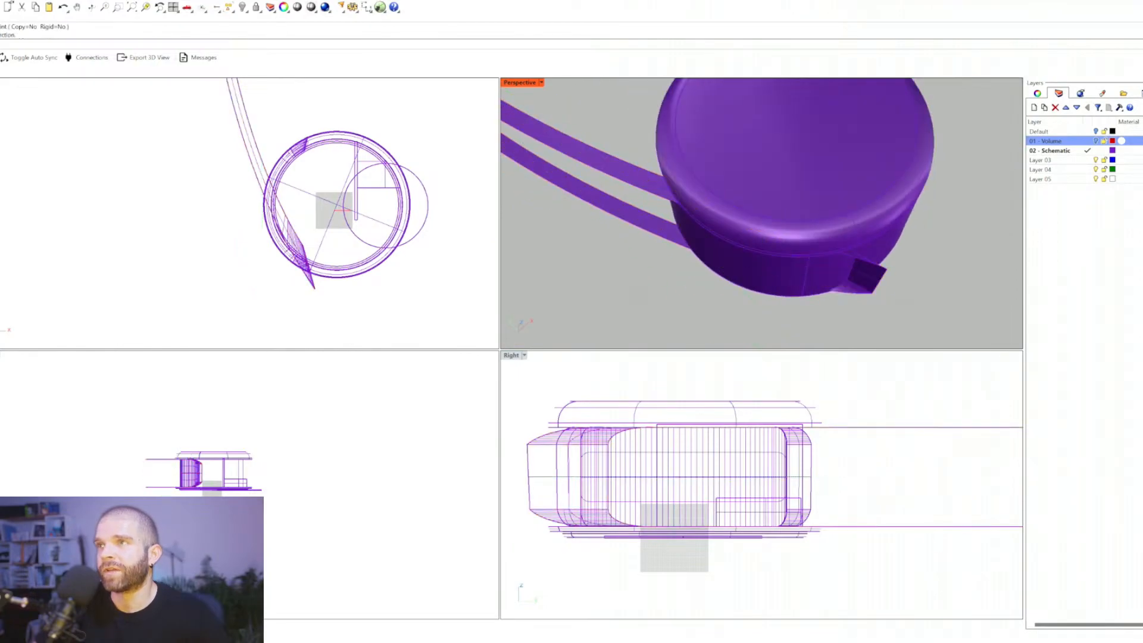
shift+click(645, 188)
scroll(657, 174, down, 4)
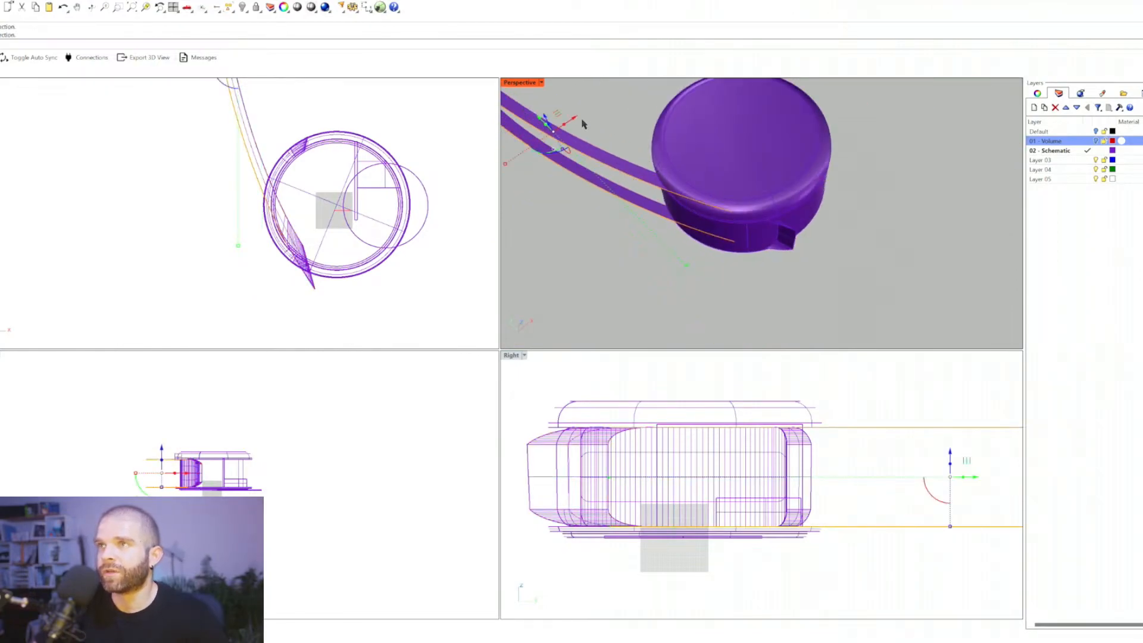
drag(572, 118, 522, 148)
click(820, 267)
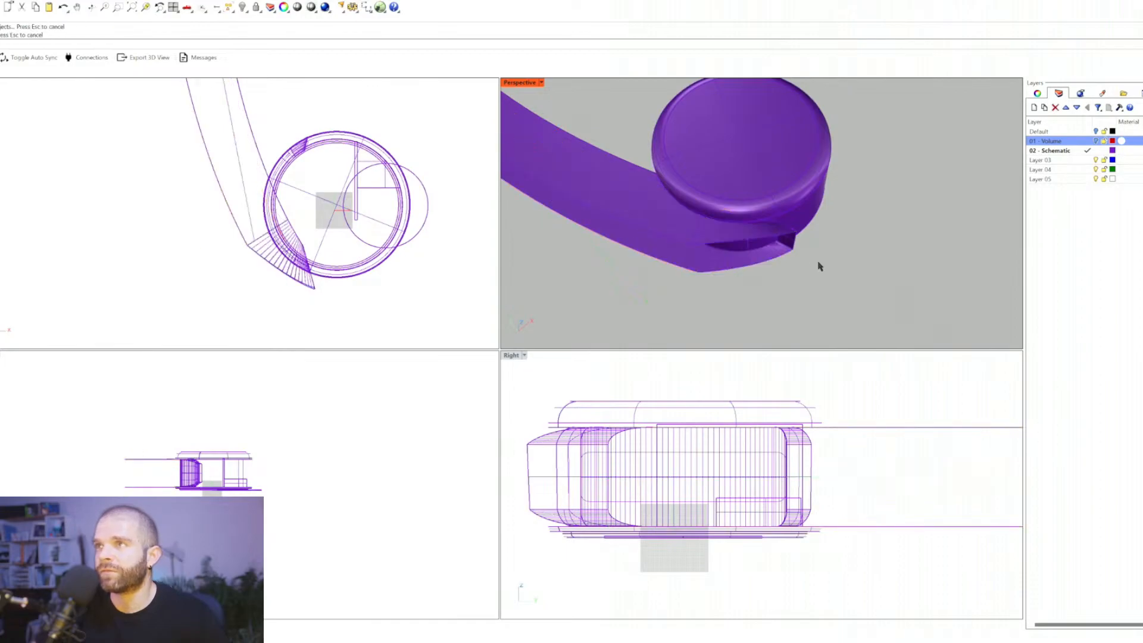
right_drag(820, 267, 709, 255)
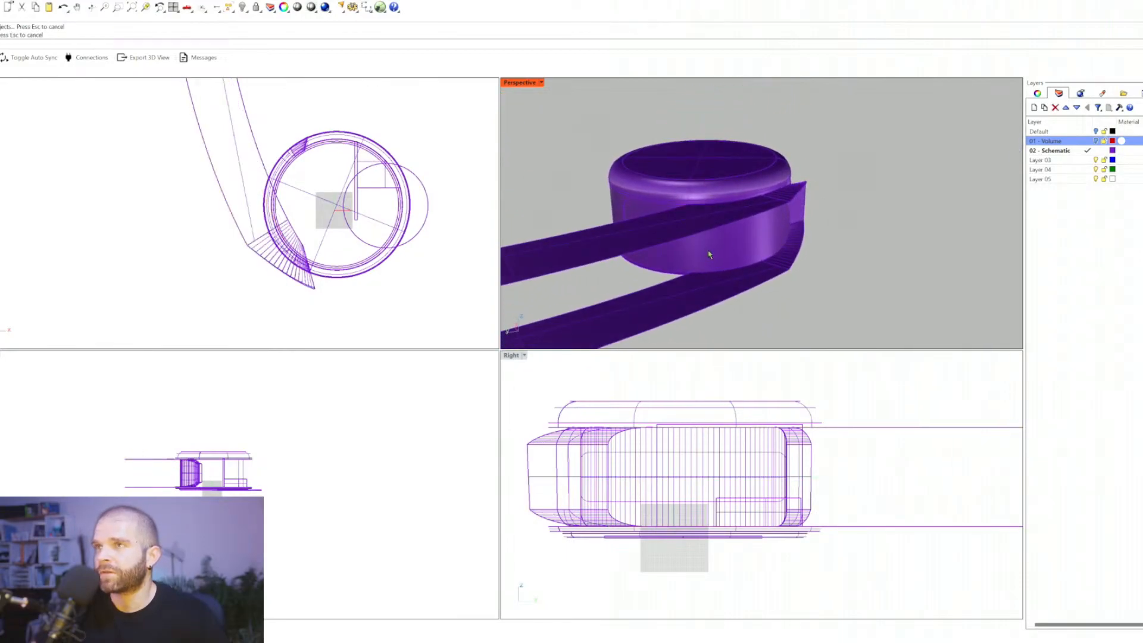
Step: Copy the opposite frame half to the clipboard and scale the original up from its end edge with Copy=No, extending it beyond the cylinder
scroll(639, 224, up, 4)
click(632, 213)
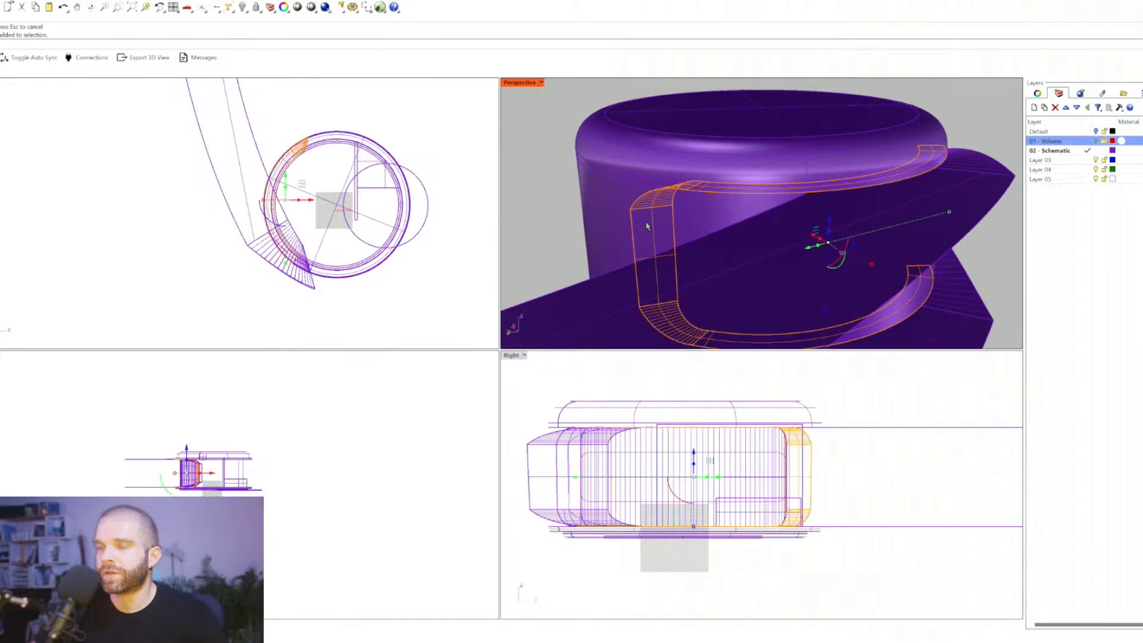
right_drag(713, 263, 690, 271)
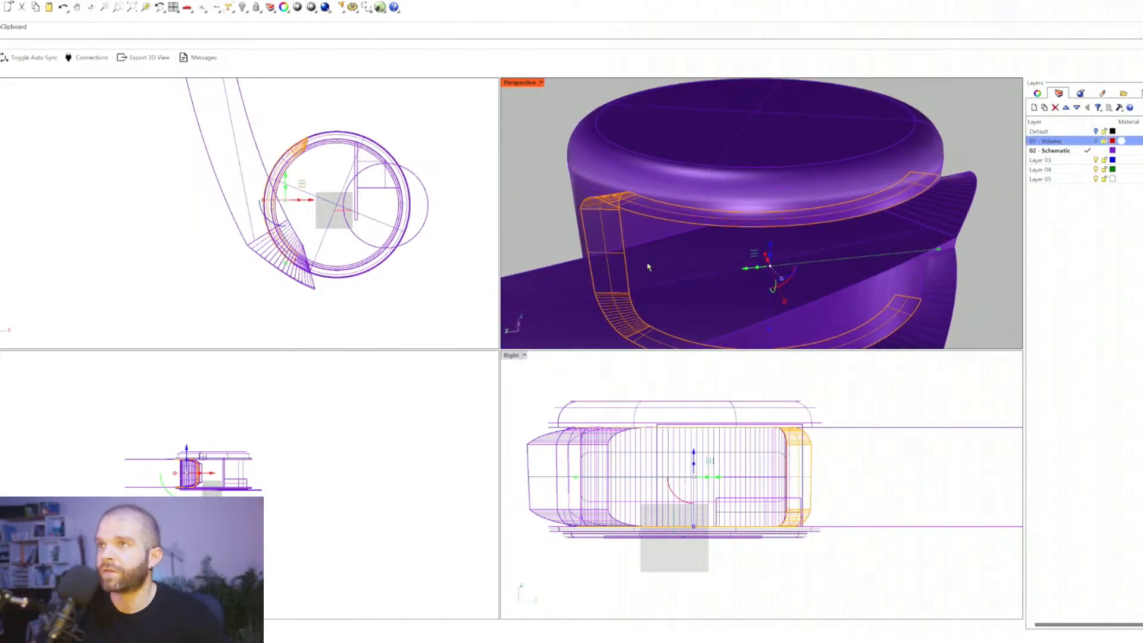
key(Delete)
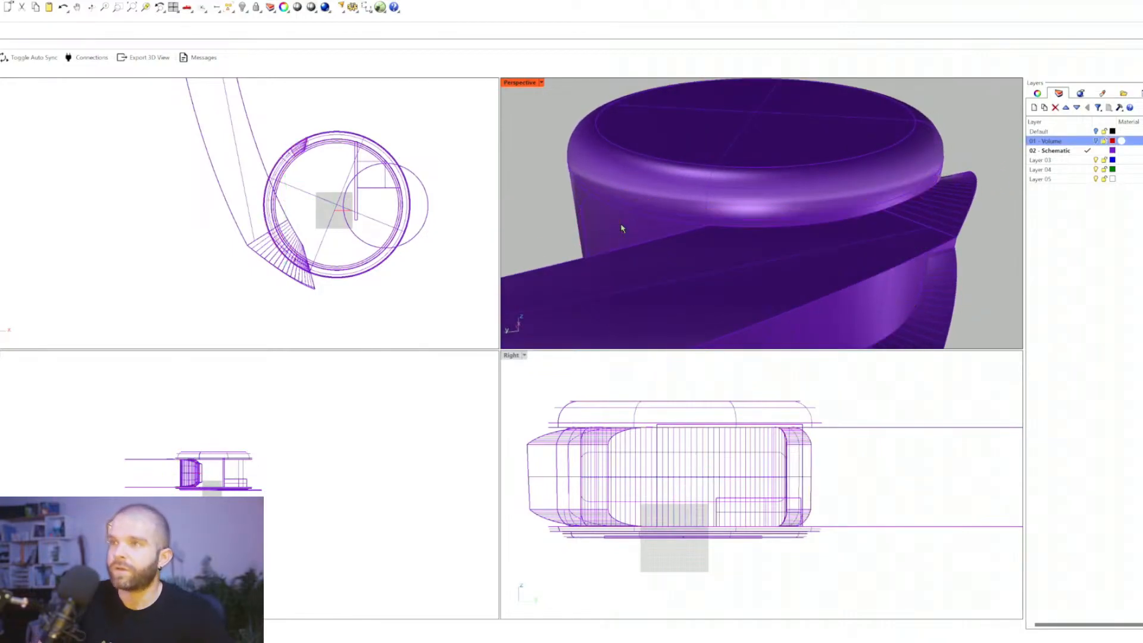
click(583, 224)
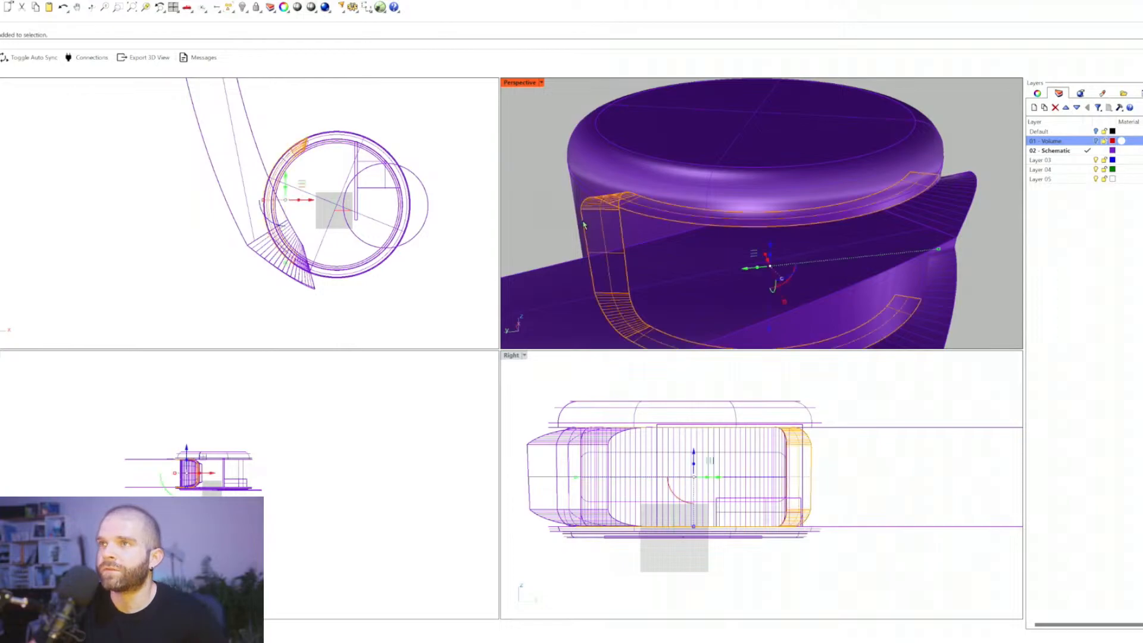
key(Return)
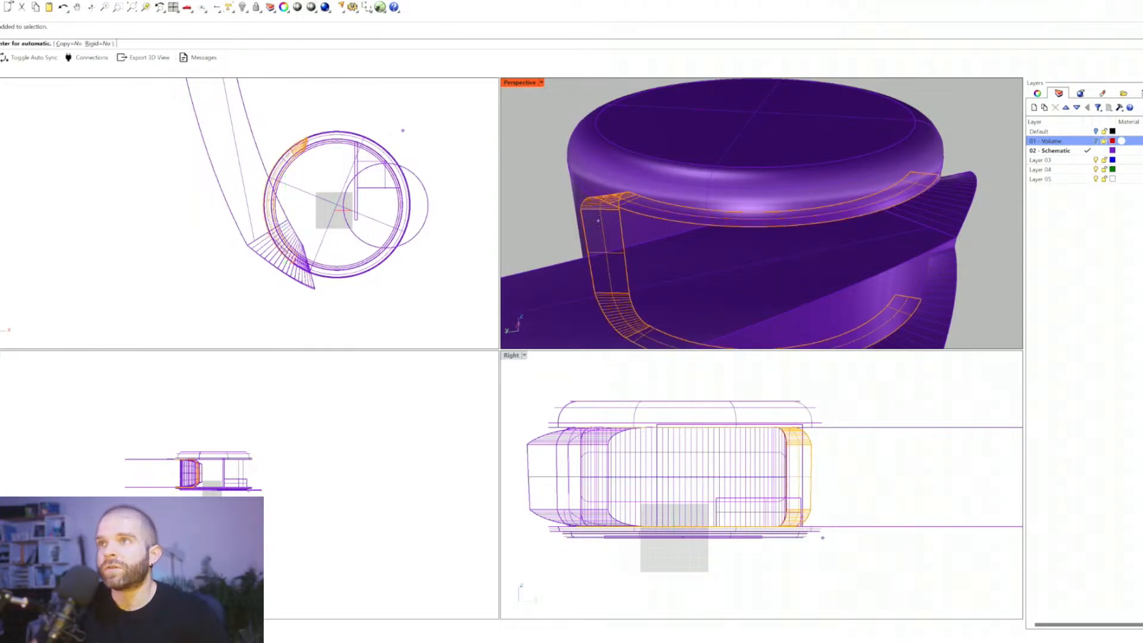
click(600, 209)
click(581, 209)
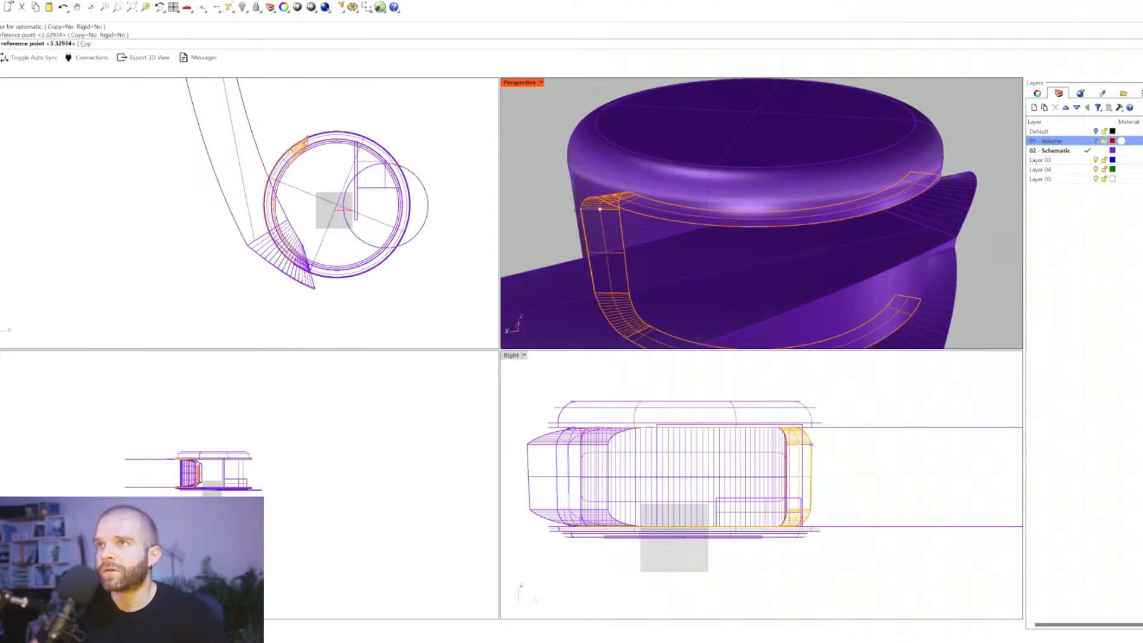
click(535, 225)
key(Escape)
Step: Select the second scaled frame's long upper and lower edges and extrude them outward, away from the cylinder
scroll(660, 189, down, 8)
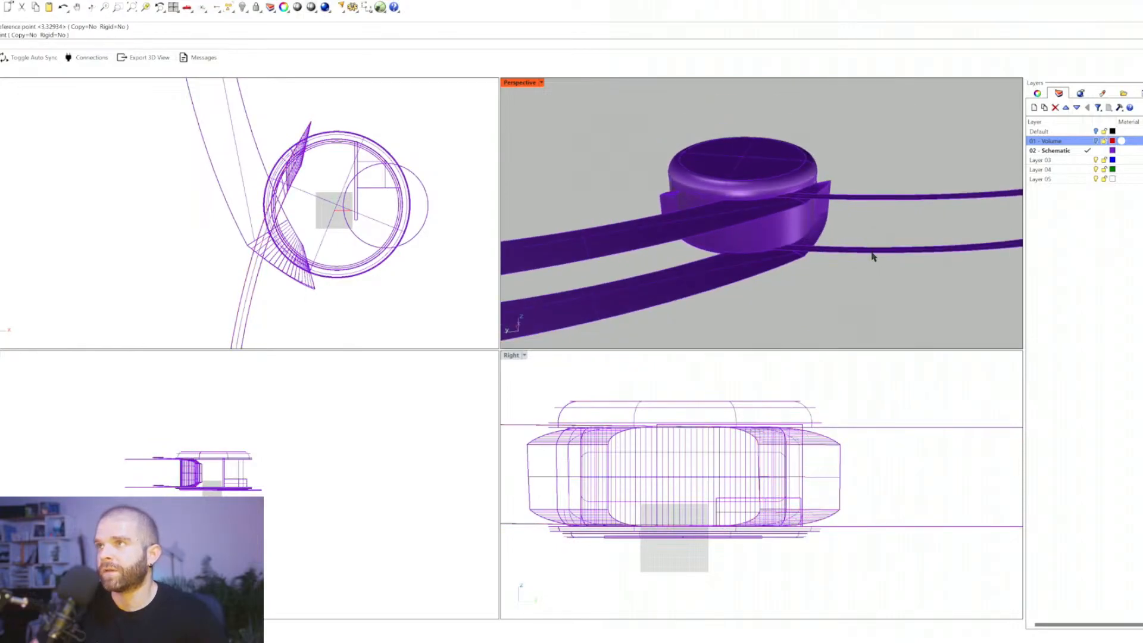
click(870, 252)
shift+click(880, 207)
click(904, 224)
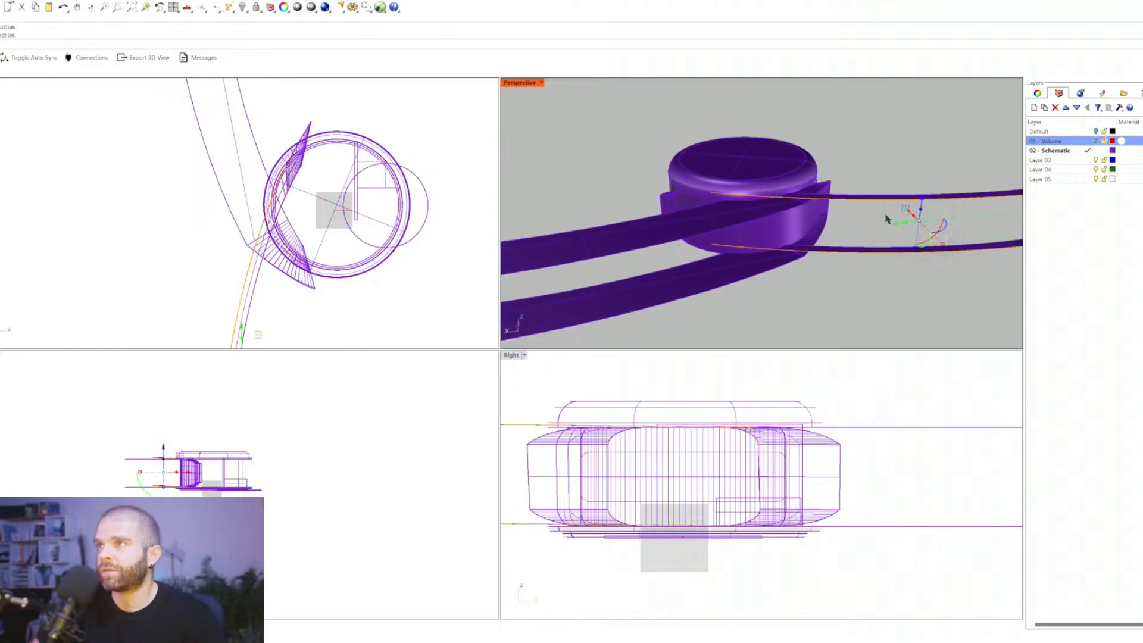
ctrl+drag(912, 214, 939, 247)
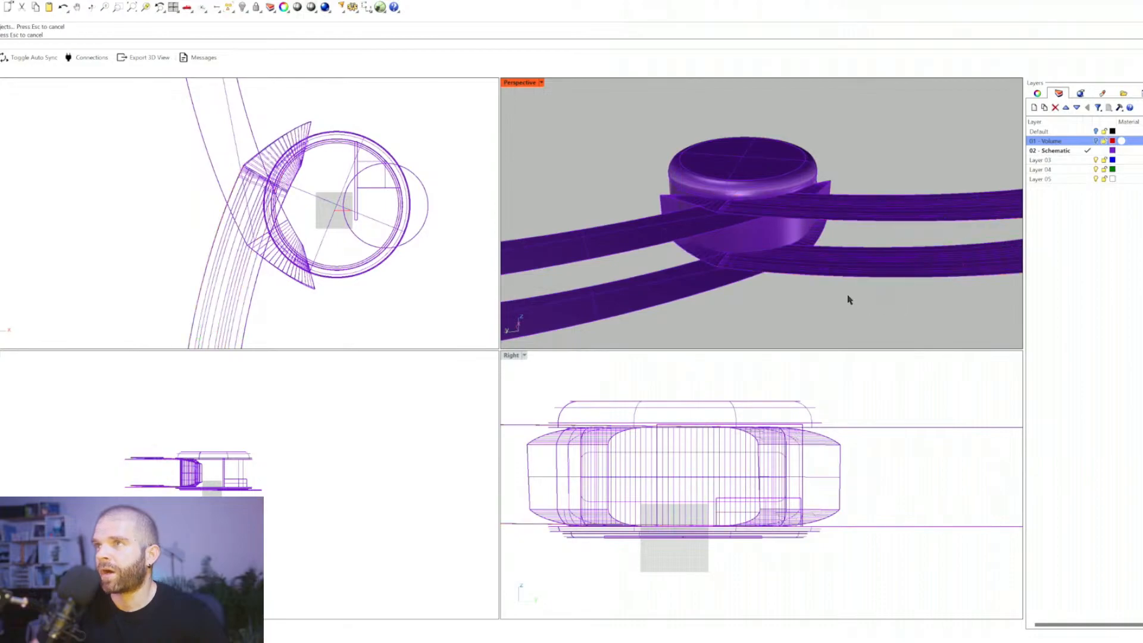
Step: Try to trim the cylinder's surface using both scaled frames as cutting objects, and undo the trim
scroll(735, 214, up, 5)
scroll(734, 235, down, 2)
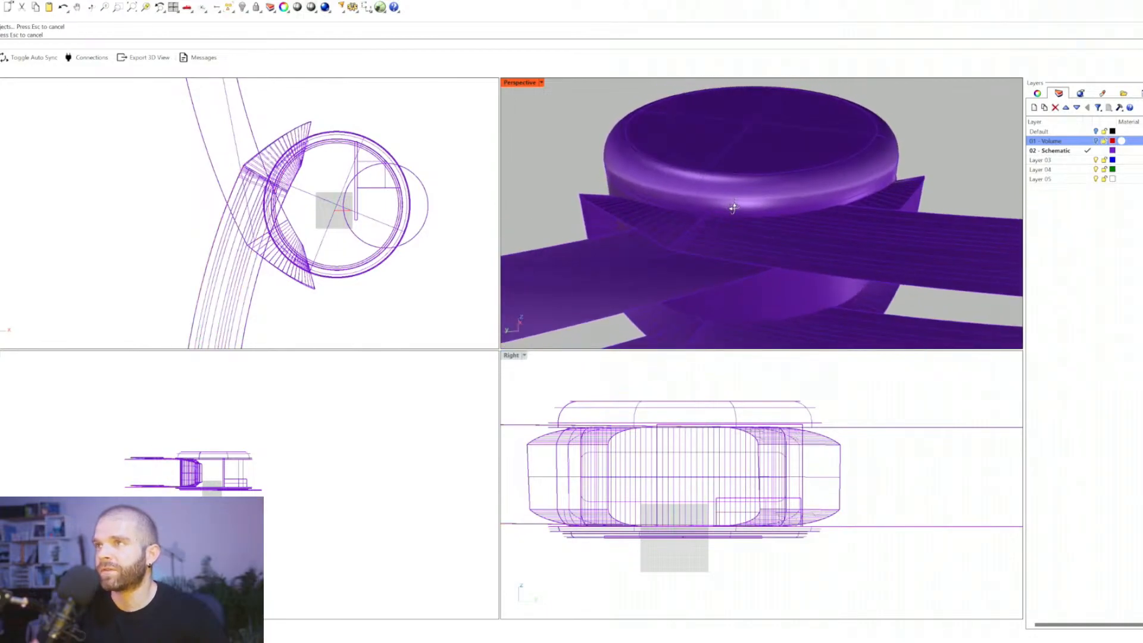
right_drag(712, 188, 752, 224)
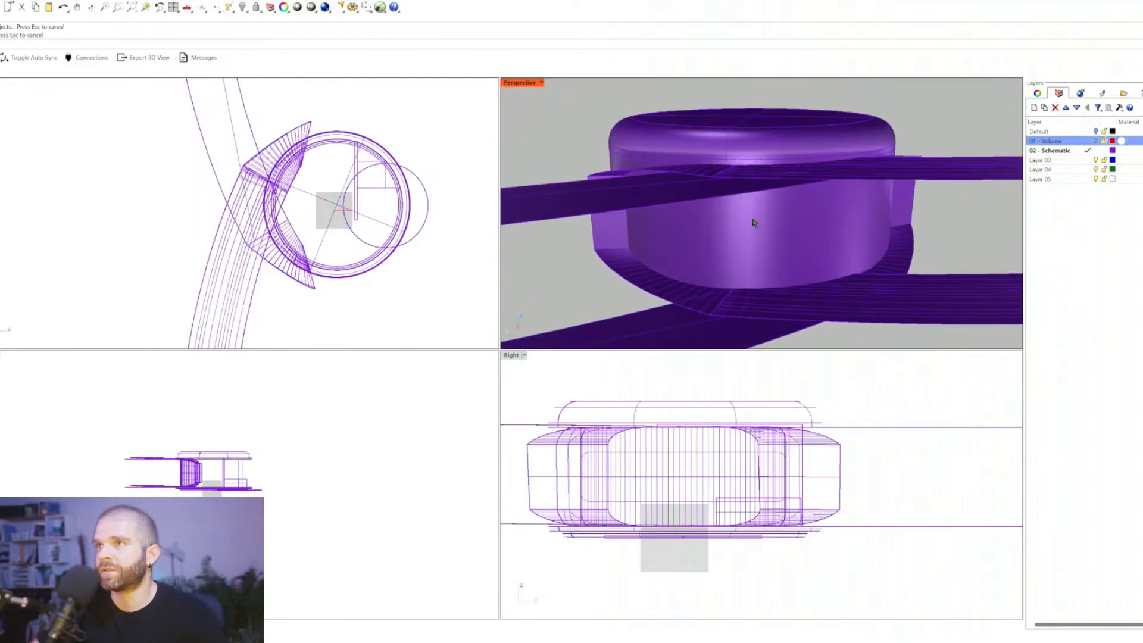
click(765, 234)
key(Escape)
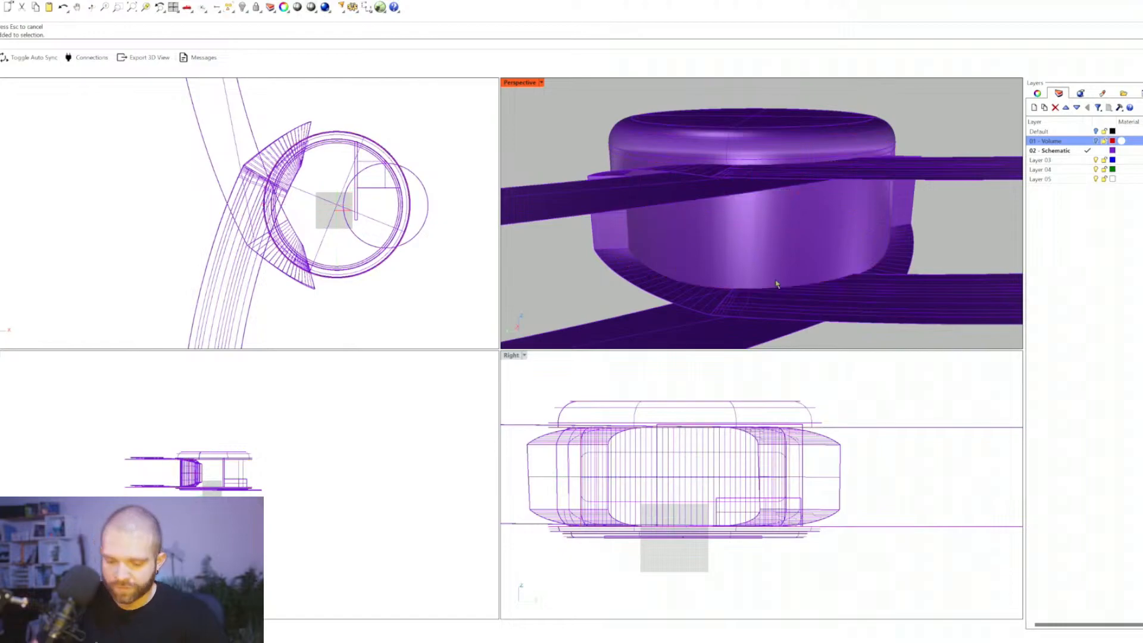
text(trim)
key(Return)
click(759, 330)
click(733, 333)
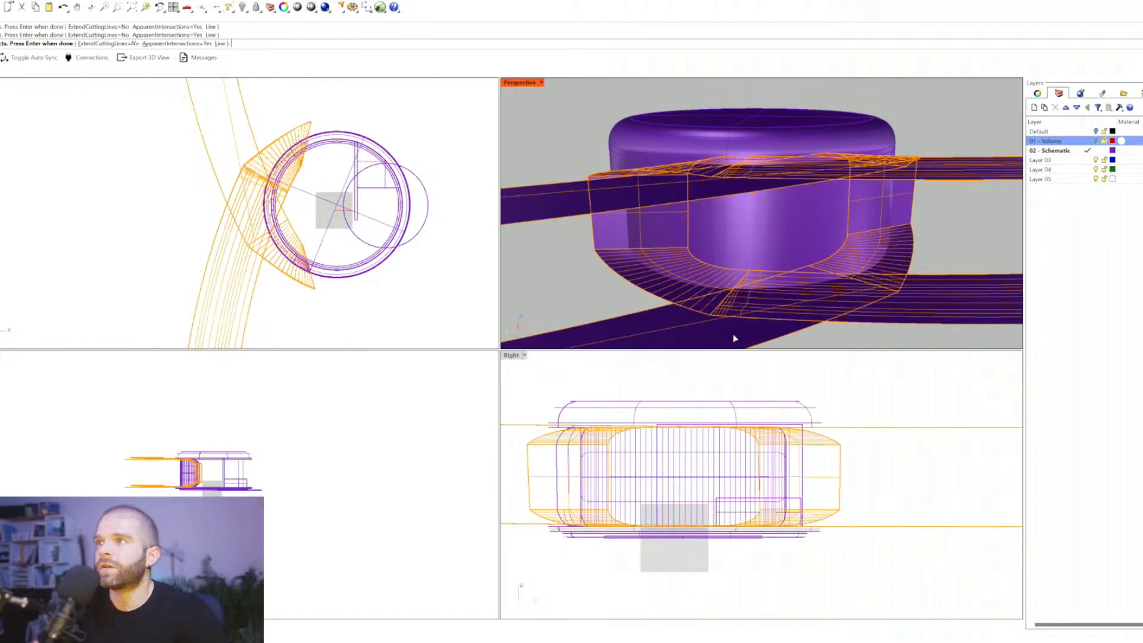
key(Return)
right_drag(758, 251, 778, 230)
click(777, 231)
right_drag(797, 190, 712, 228)
key(ctrl+z)
key(Escape)
Step: Delete the cylinder and the curved panel behind it, inspect the frames, and undo both deletions
click(761, 209)
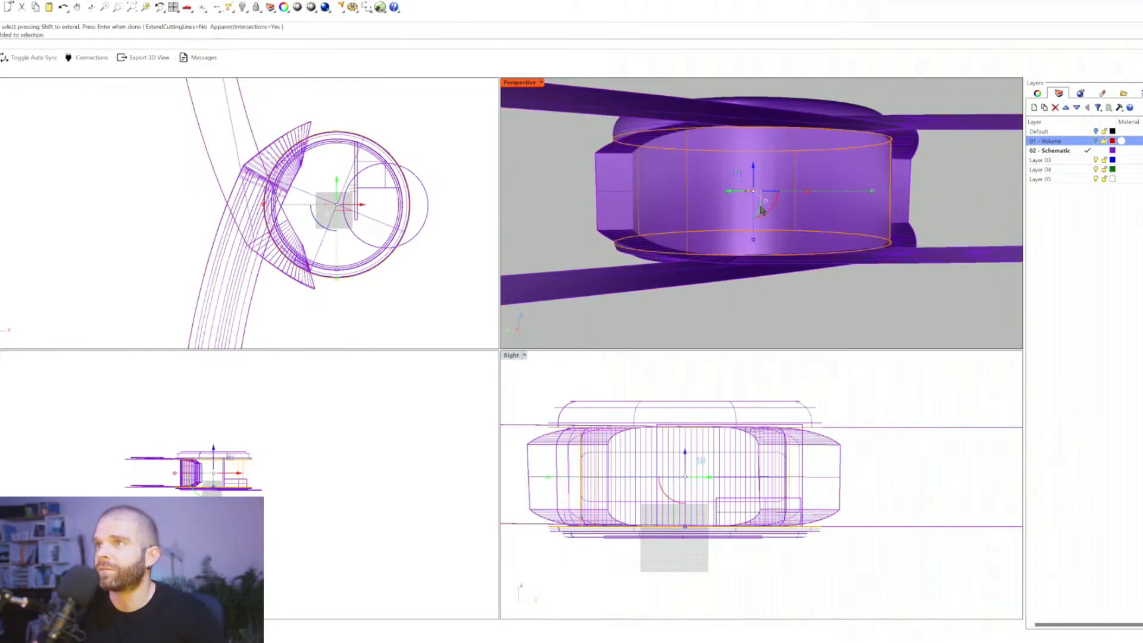
key(Delete)
click(761, 210)
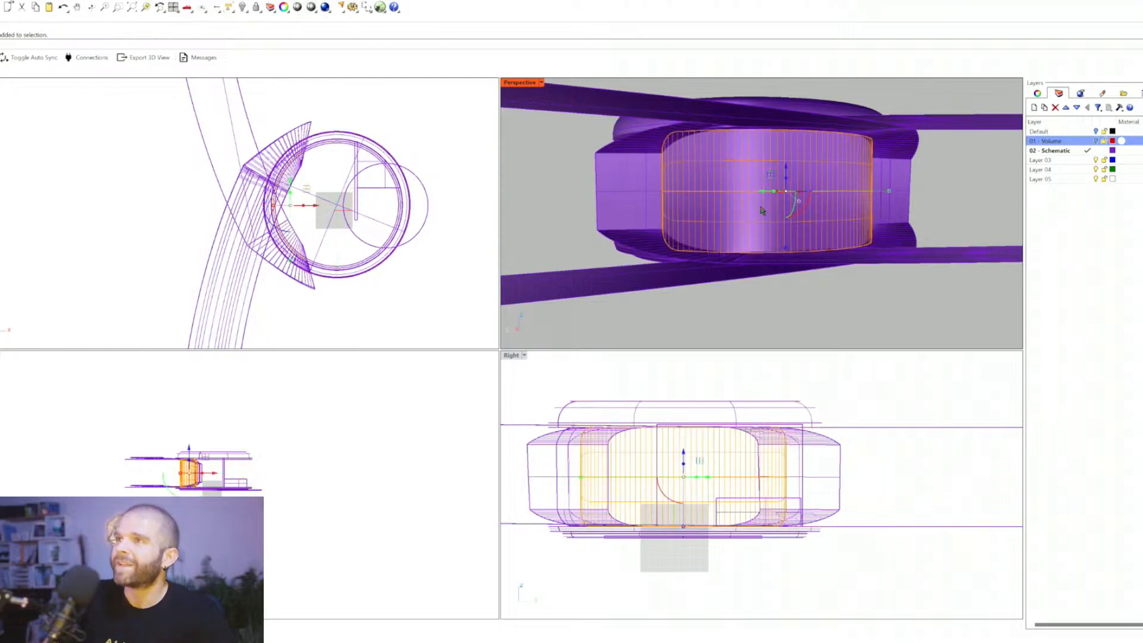
key(Delete)
right_drag(735, 174, 646, 225)
key(ctrl+z)
key(ctrl+z)
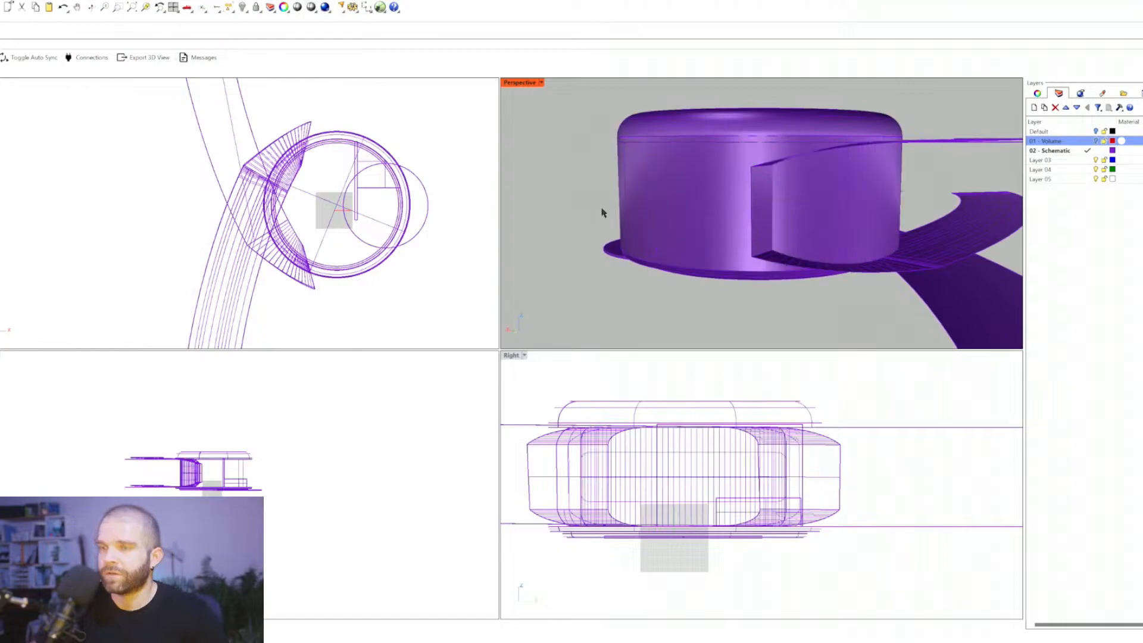
Step: Remove the curved panel behind the cylinder's surface, leaving the outer cylinder in place
click(664, 220)
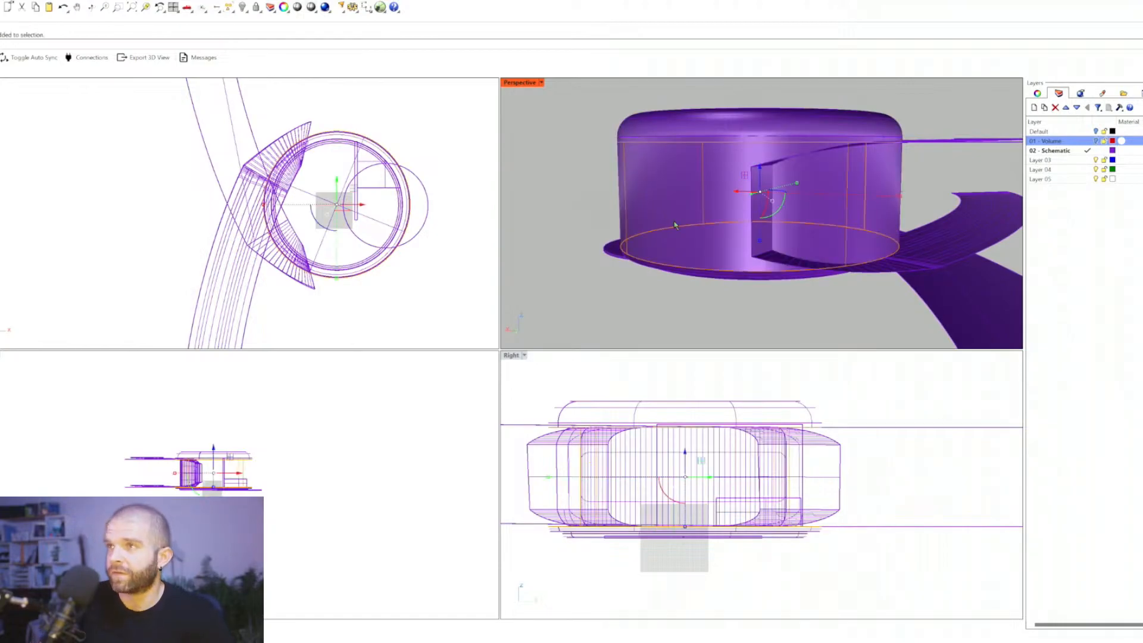
key(Escape)
click(704, 216)
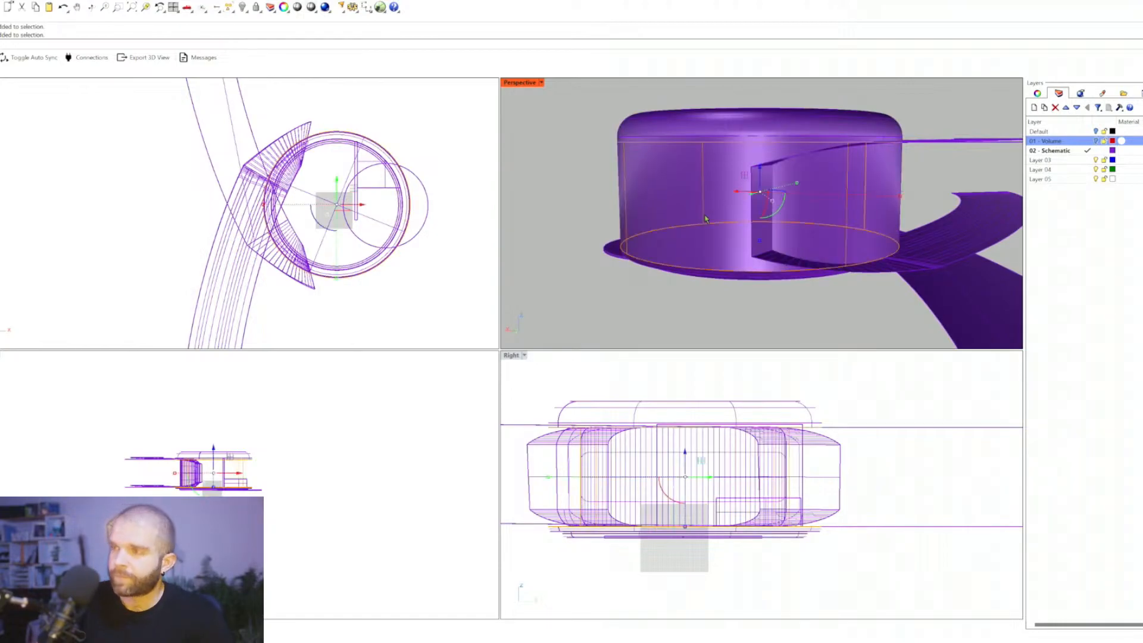
scroll(833, 208, up, 8)
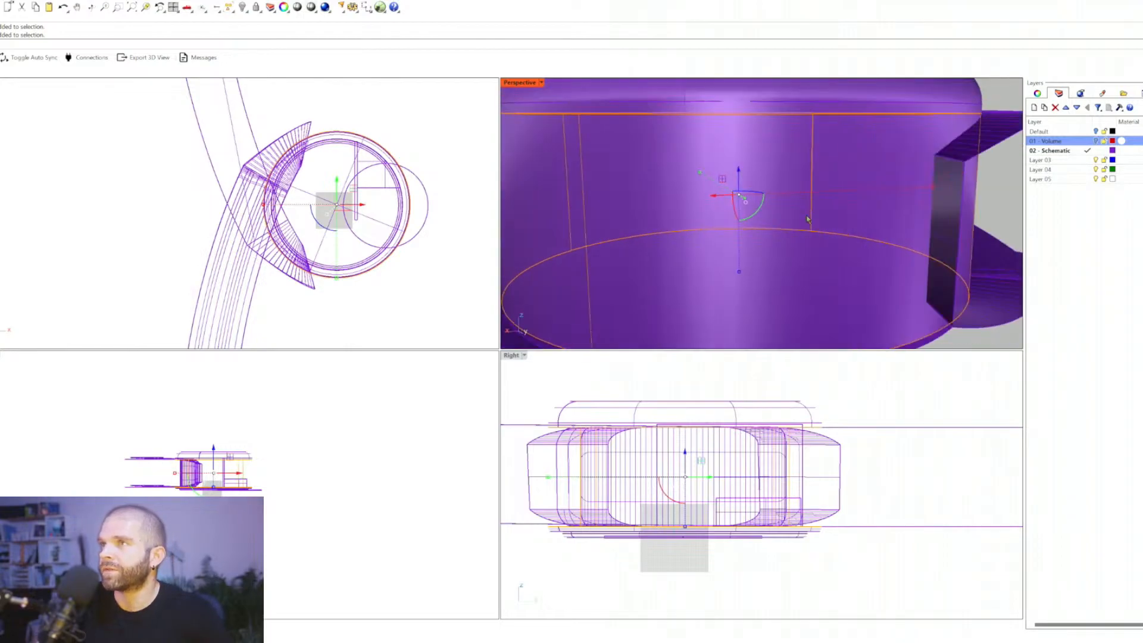
scroll(832, 212, down, 10)
key(Escape)
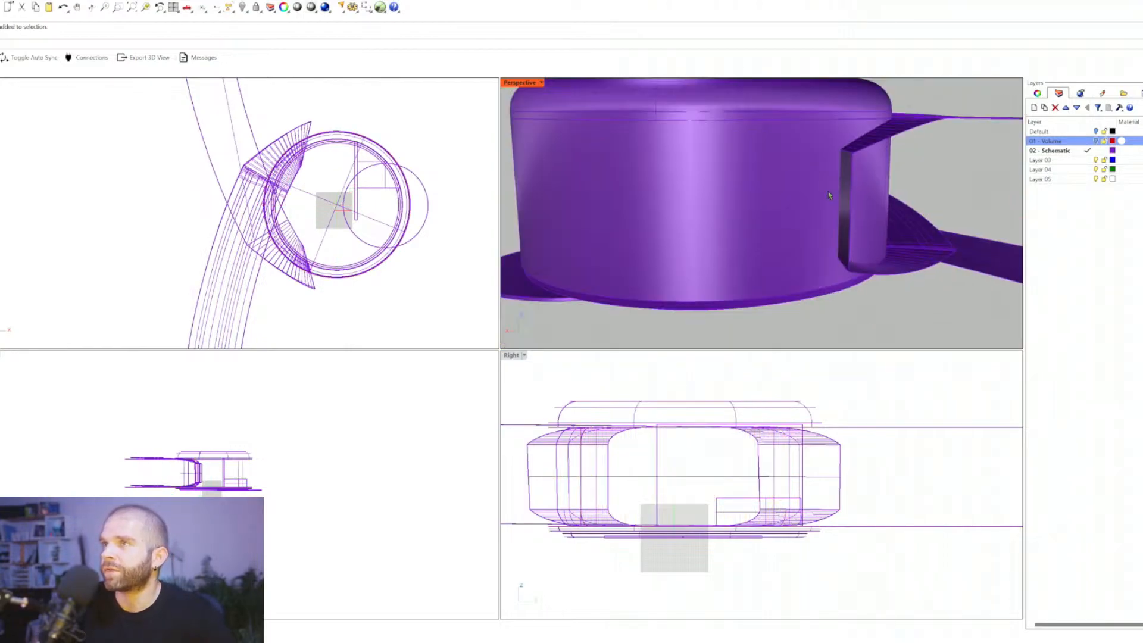
Step: Examine how the two scaled frames and the cylinder cross each other around the opening
right_drag(865, 188, 668, 176)
click(653, 180)
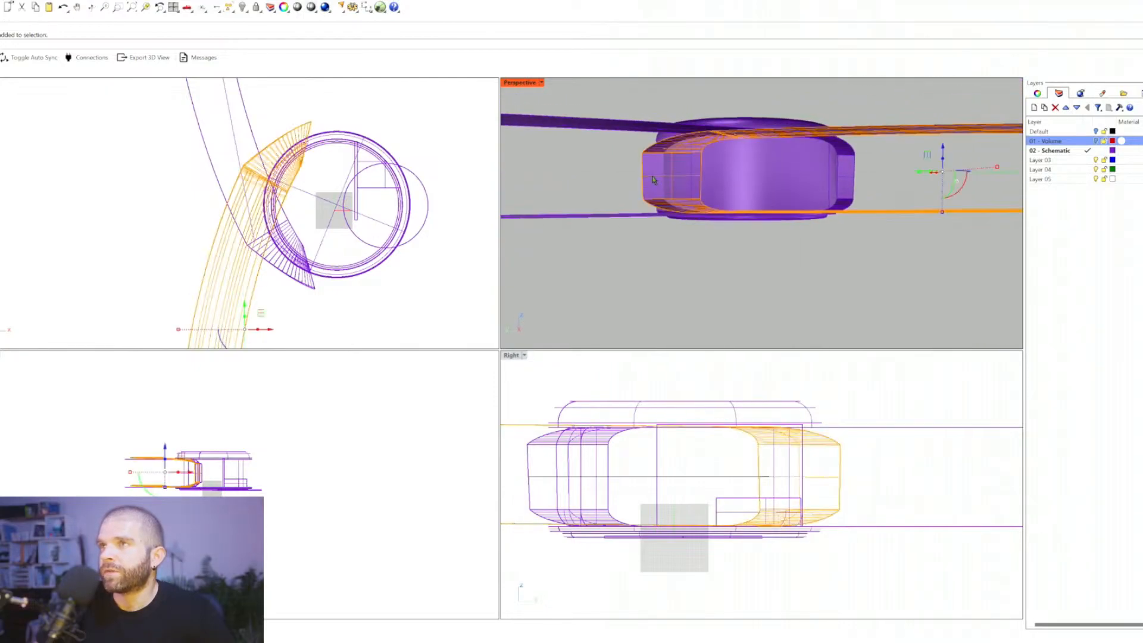
click(838, 186)
key(Escape)
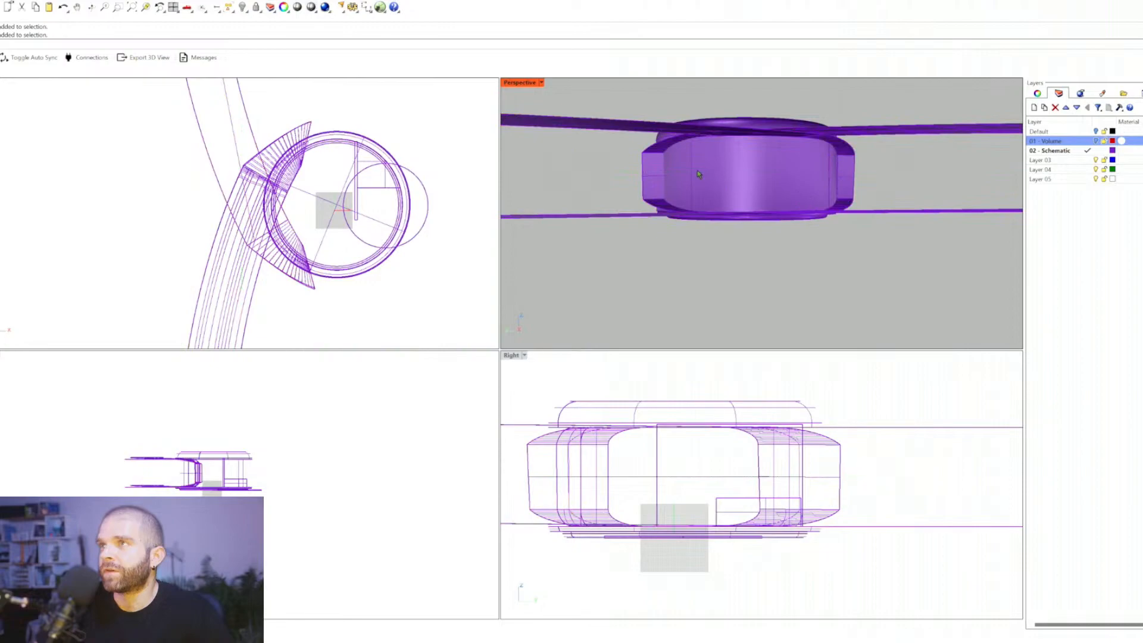
right_drag(673, 178, 671, 183)
click(672, 183)
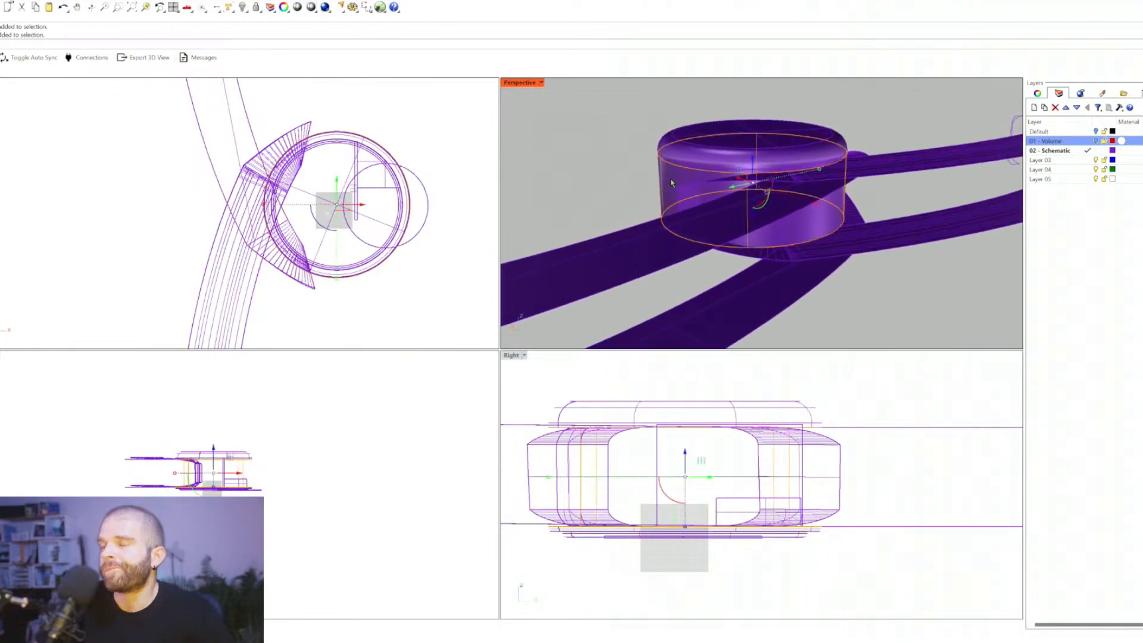
key(Escape)
scroll(784, 219, up, 7)
right_drag(784, 219, 735, 212)
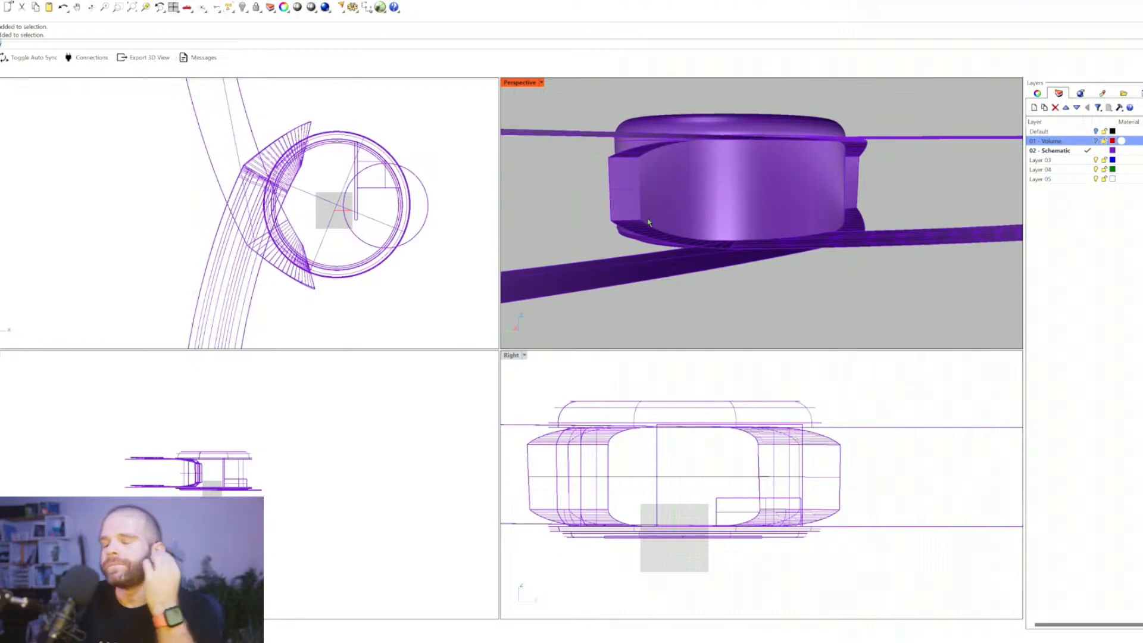
Step: Try to create intersection curves between the cylinder and the scaled frame with the Intersect command, and inspect where they meet
text(inter)
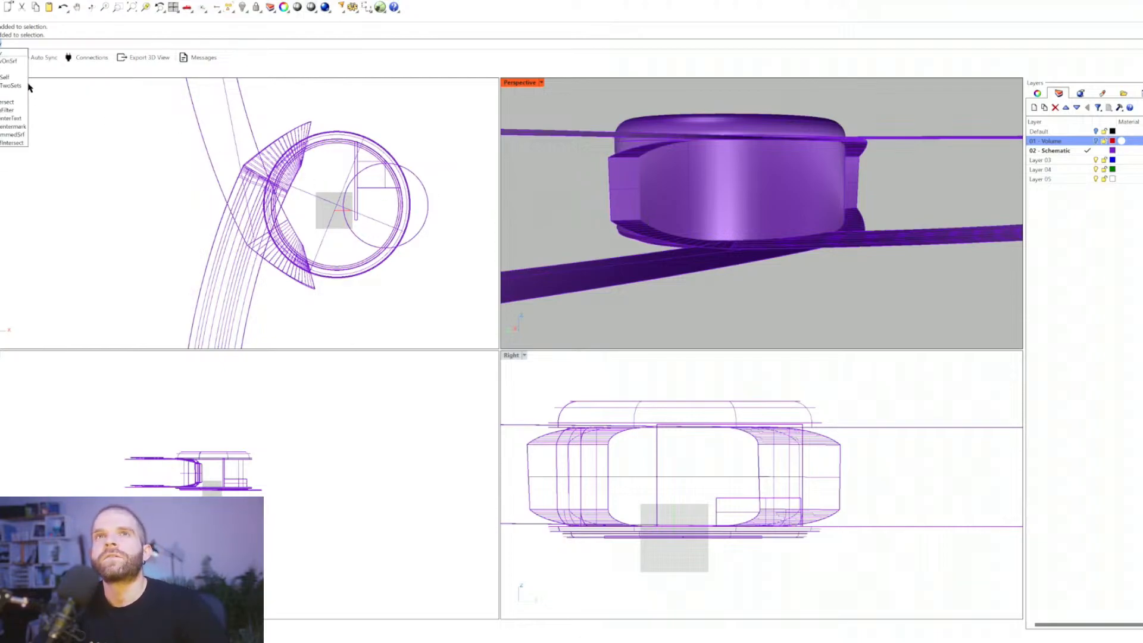
click(10, 70)
click(694, 203)
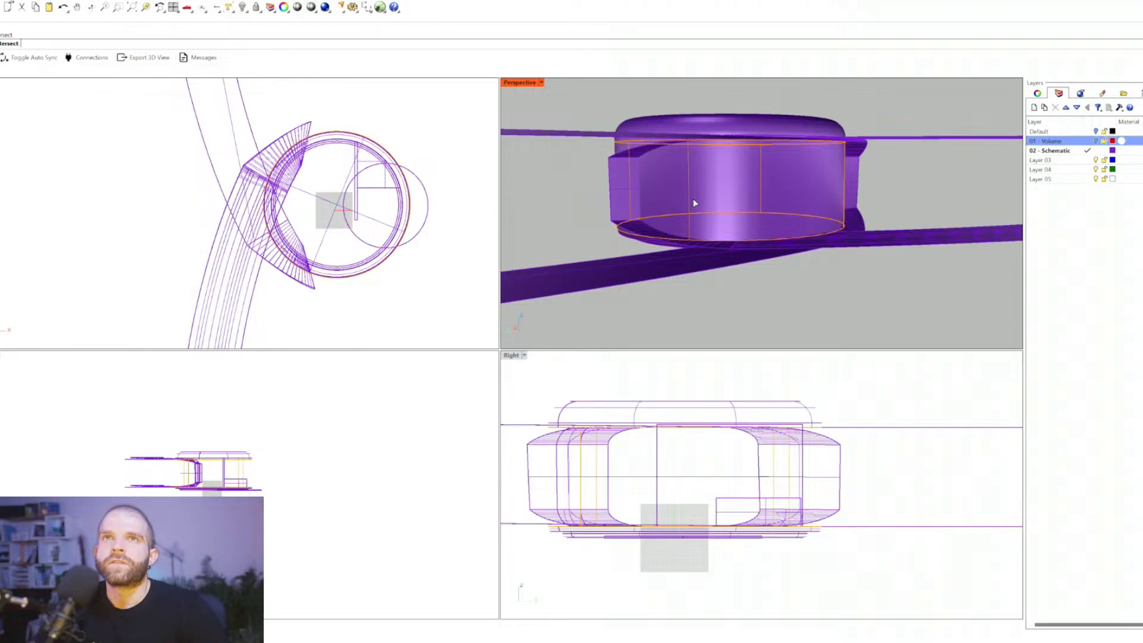
click(624, 193)
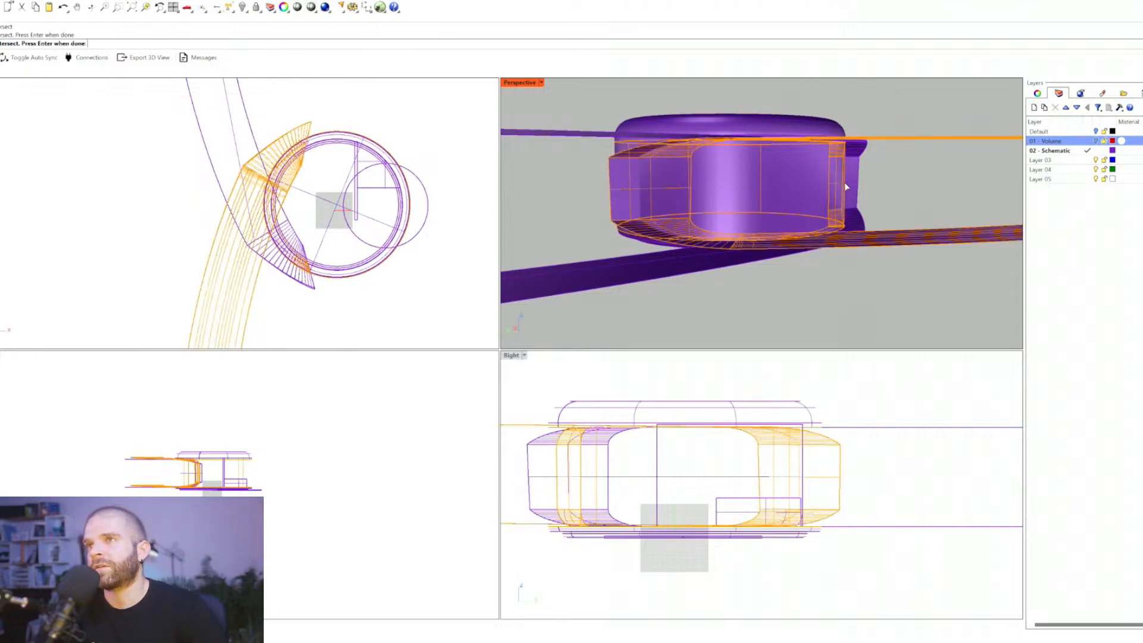
key(Return)
key(Return)
click(675, 191)
click(628, 192)
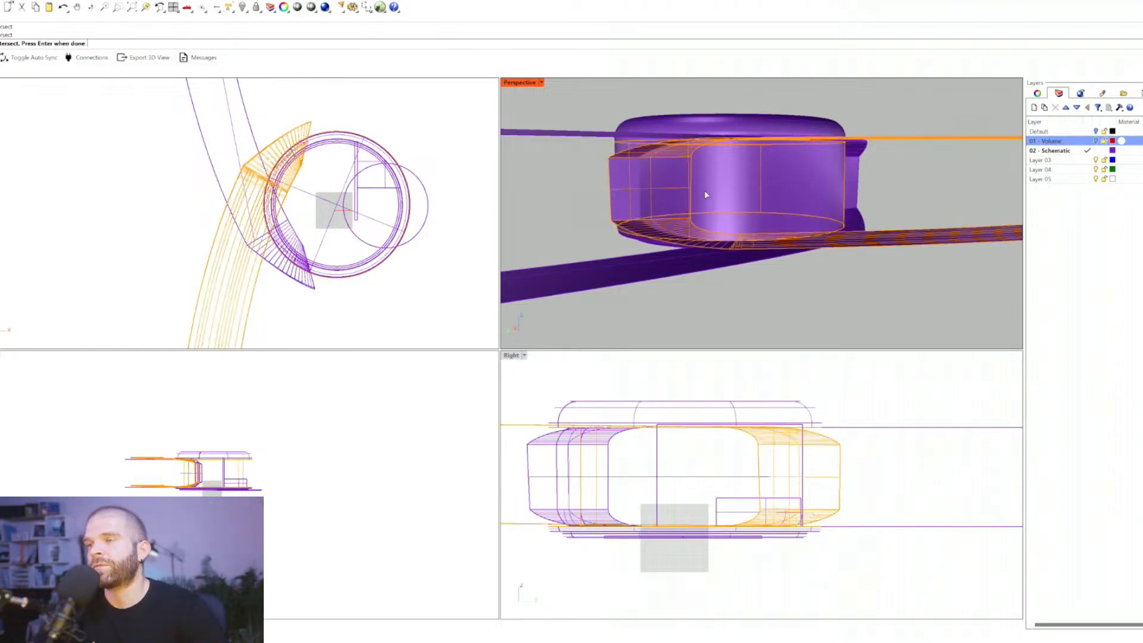
key(Return)
right_drag(789, 213, 682, 279)
scroll(762, 146, up, 4)
scroll(726, 170, down, 4)
Step: Undo back to the original frame halves, before either was scaled or extended beyond the cylinder
key(ctrl+z)
key(ctrl+z)
key(ctrl+z)
key(ctrl+z)
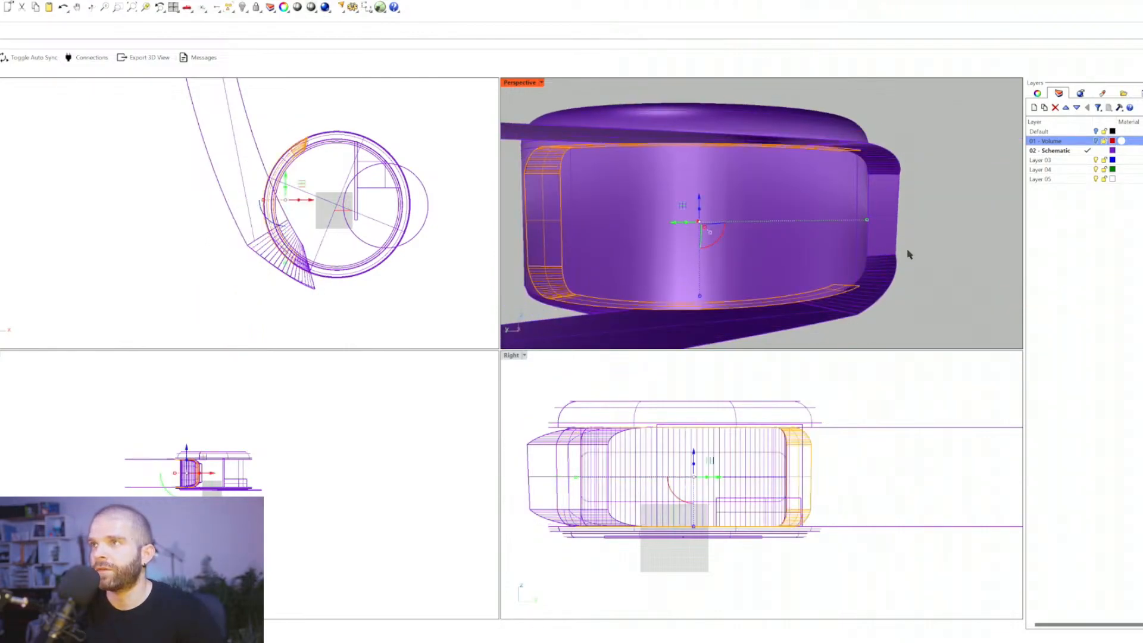
key(ctrl+z)
key(ctrl+z)
Step: Delete the outer cylinder and the curved panel behind it, leaving the roof, base and frame halves
scroll(774, 262, down, 3)
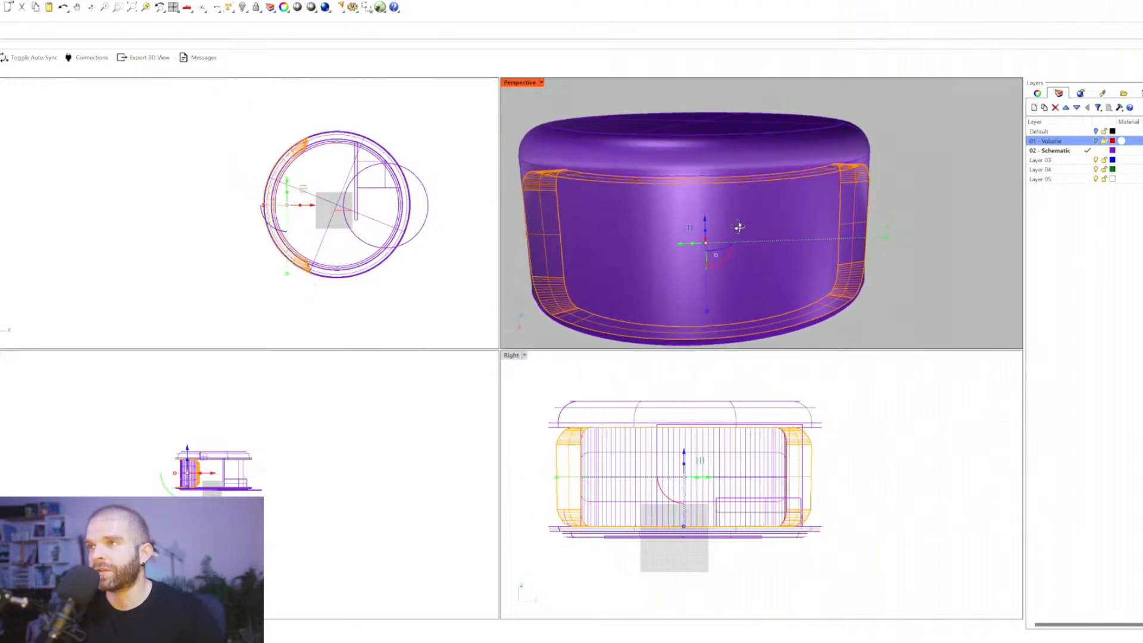
click(659, 241)
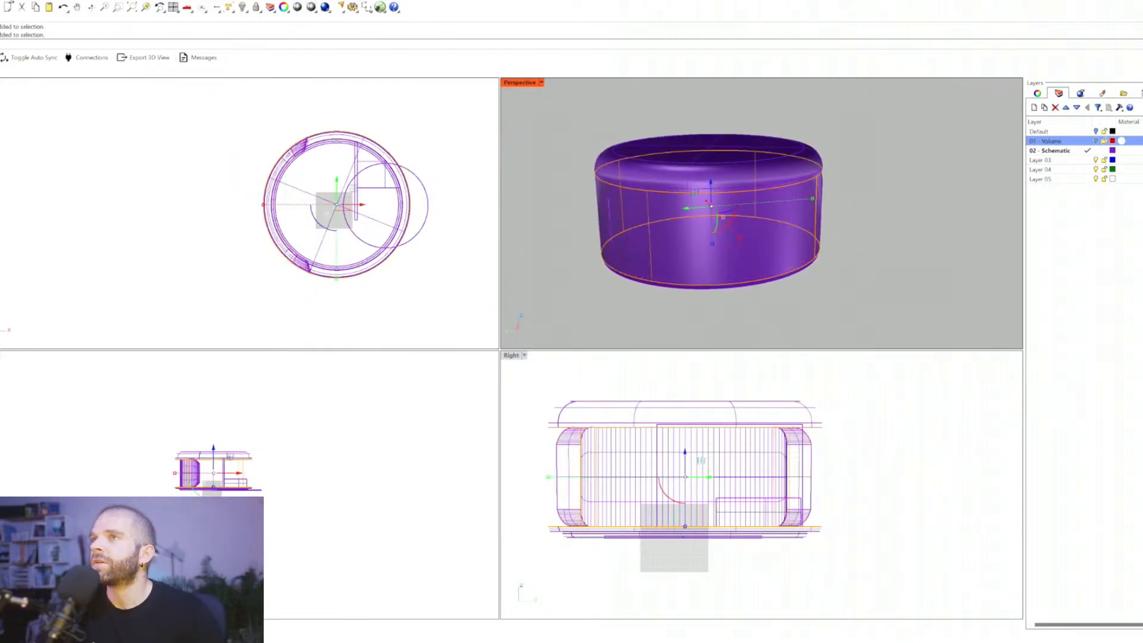
key(Delete)
click(660, 240)
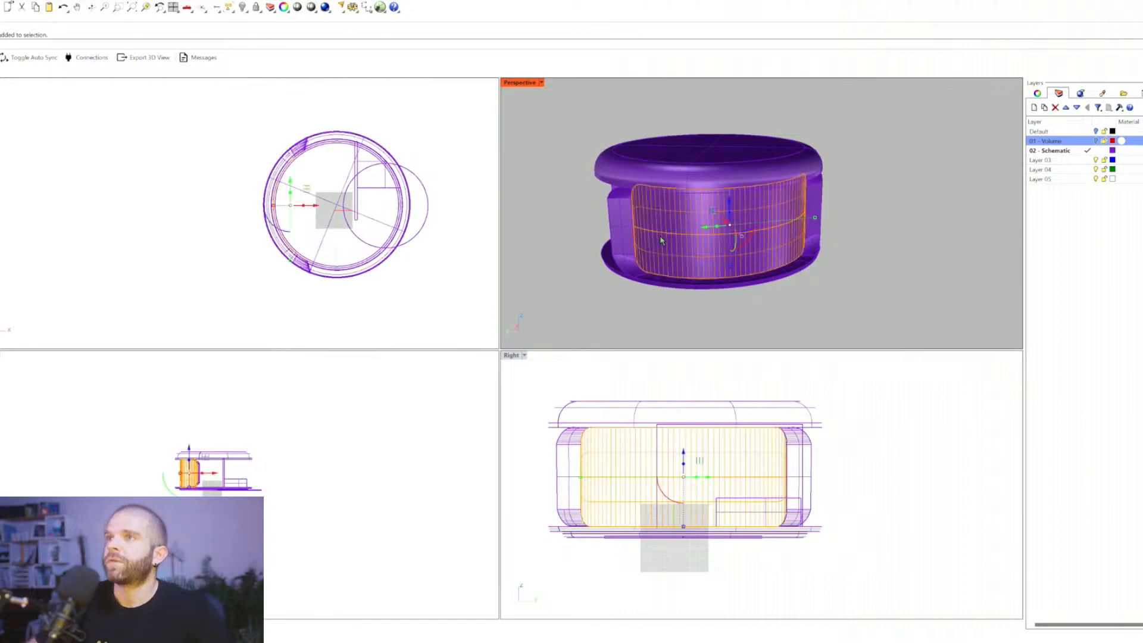
key(Delete)
Step: Draw a straight horizontal line in plan from the frame's outer edge and shift it to cross the kiosk and extend past both sides
scroll(657, 250, up, 1)
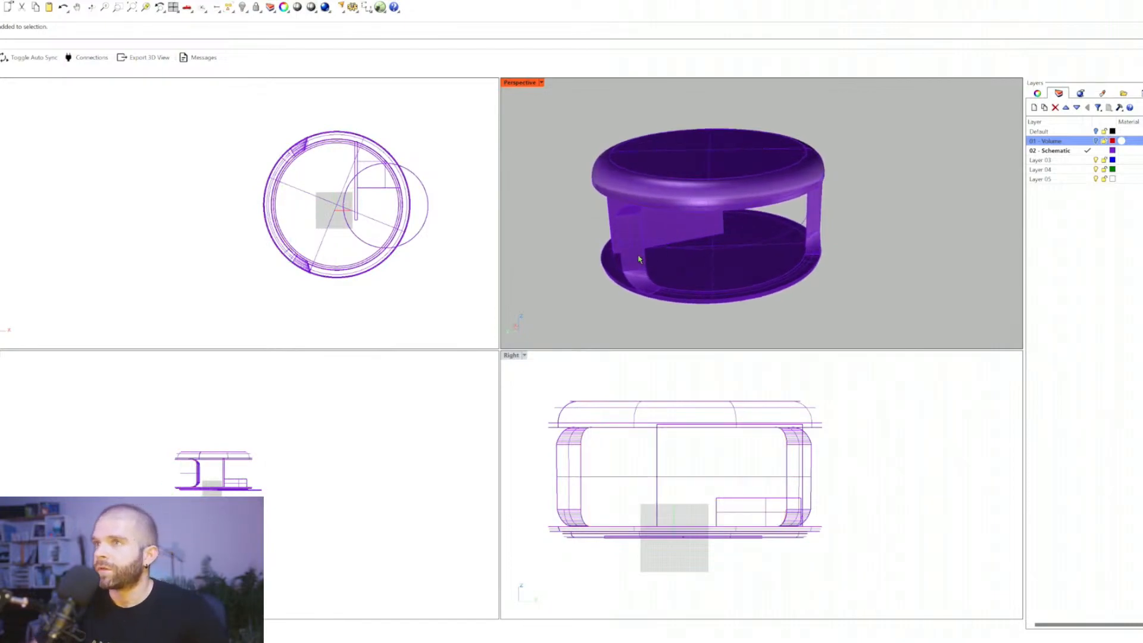
click(654, 263)
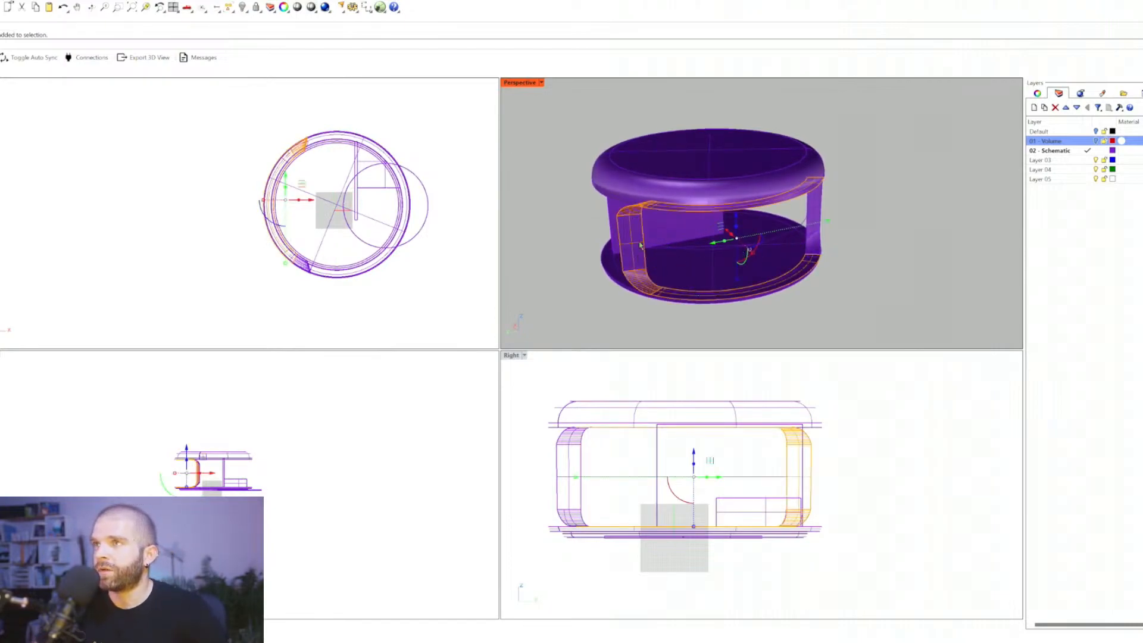
key(Escape)
key(Return)
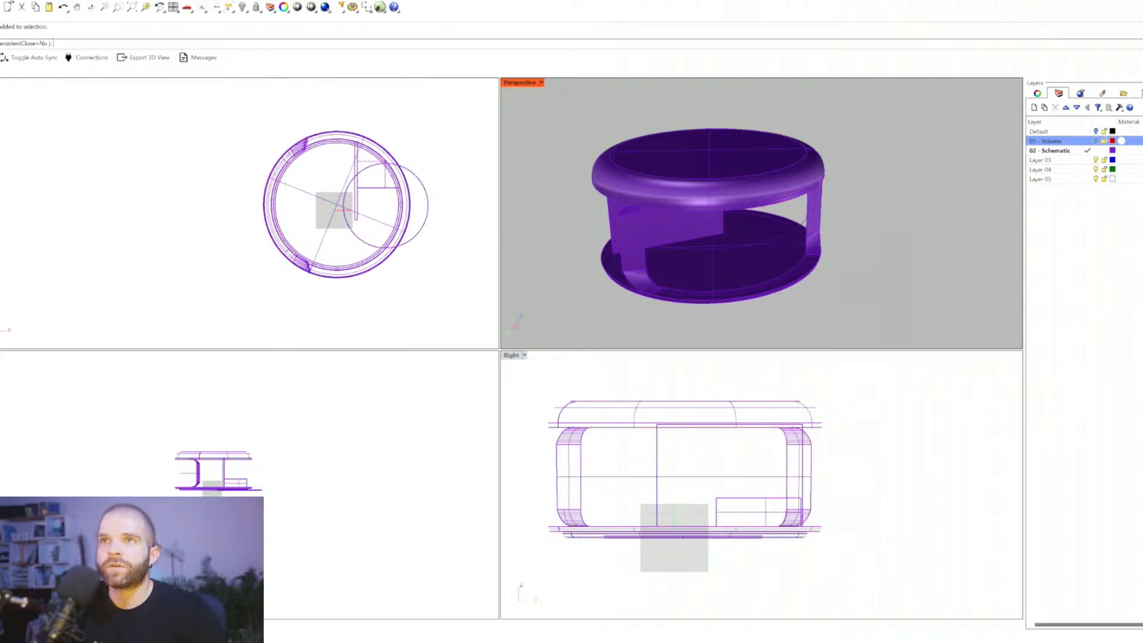
scroll(257, 188, up, 6)
click(265, 219)
scroll(176, 222, down, 4)
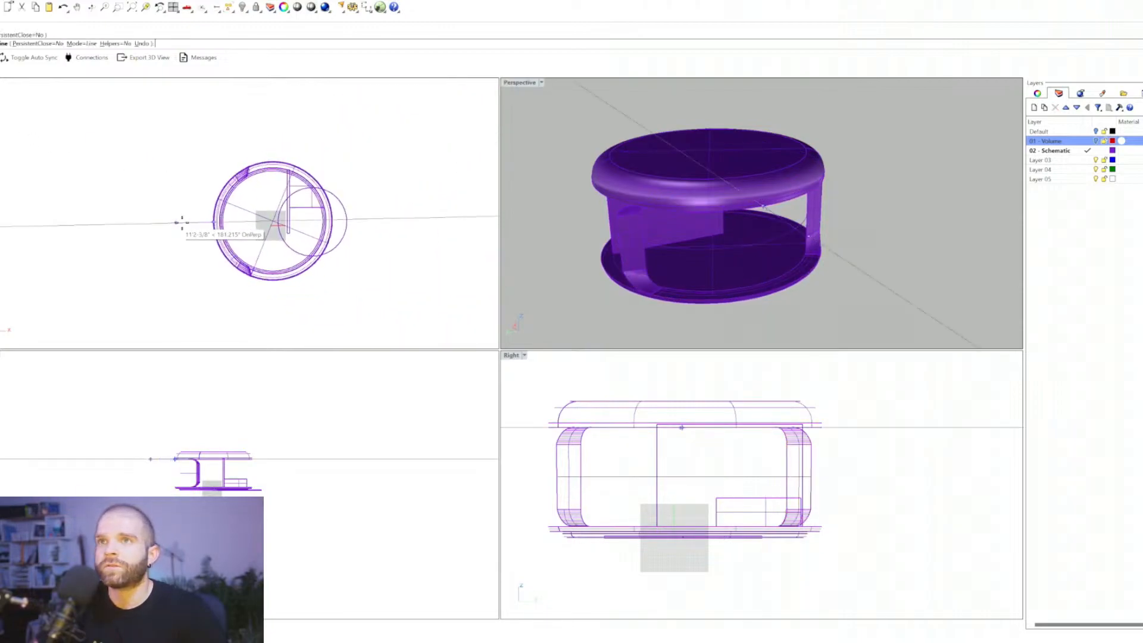
click(418, 221)
key(Return)
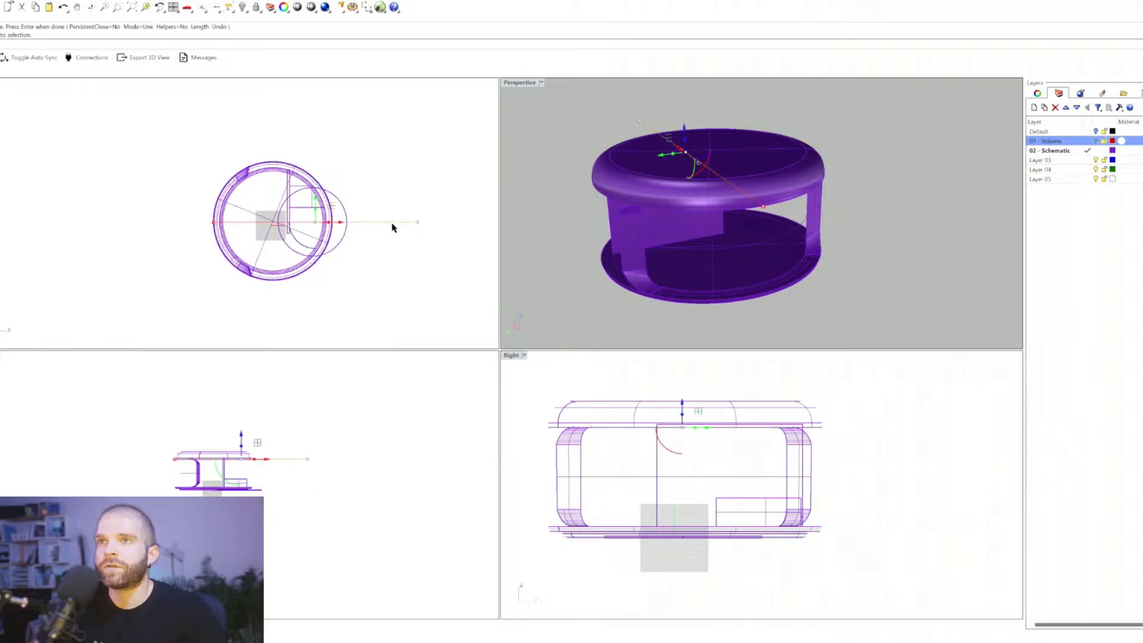
drag(340, 224, 371, 319)
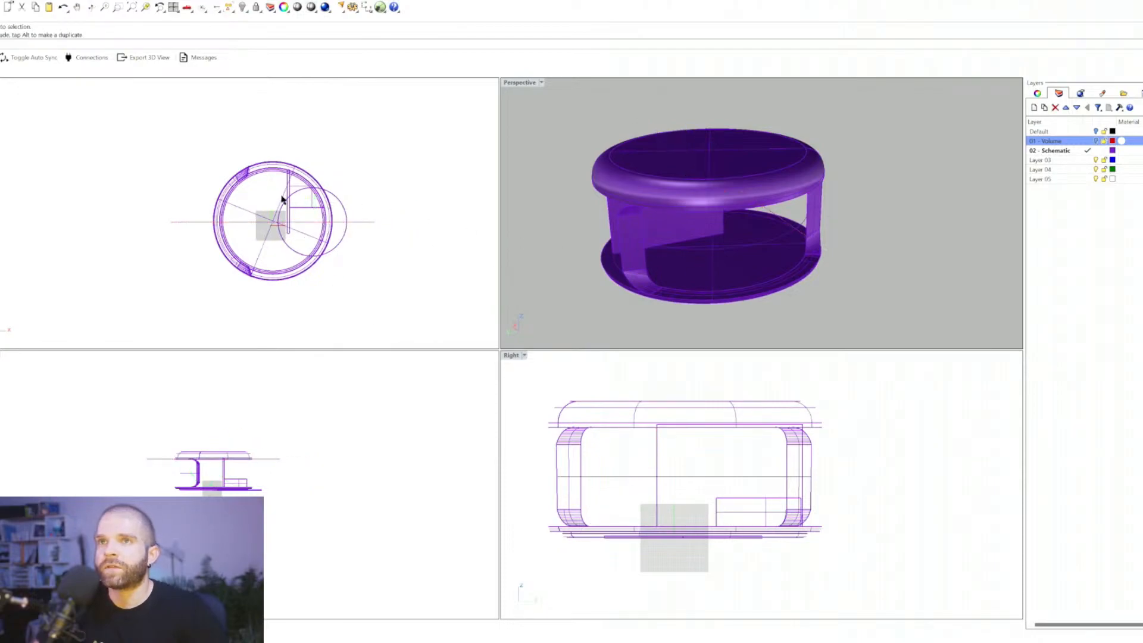
Step: Hide the roof, the base ring and the upright interior wall panel
drag(210, 241, 181, 196)
click(762, 145)
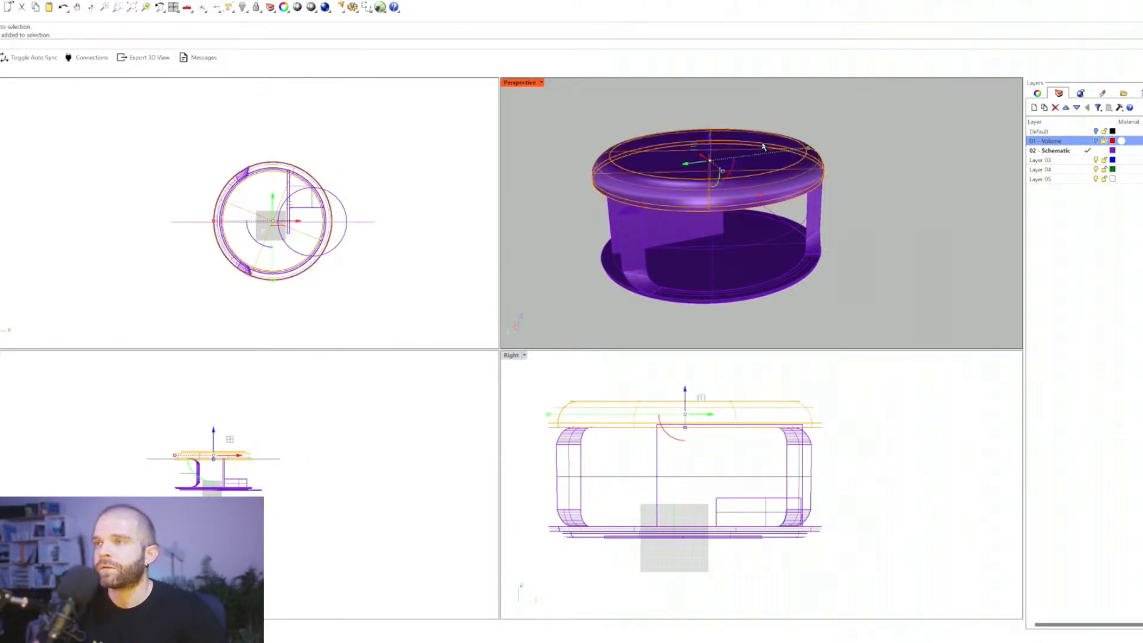
key(ctrl+h)
click(732, 270)
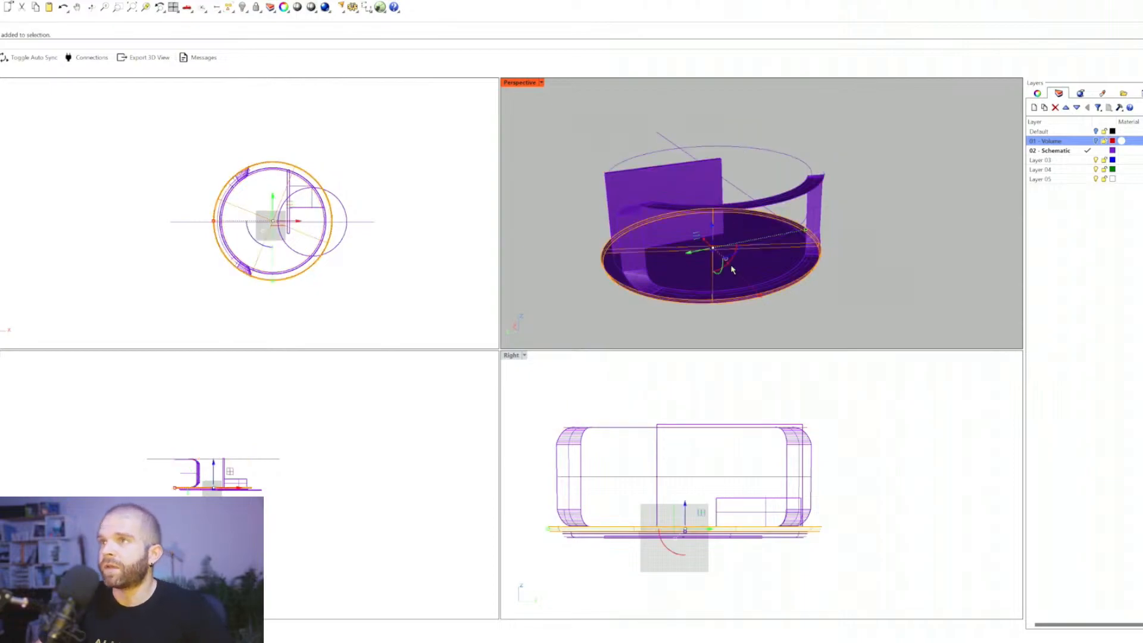
key(Escape)
click(683, 182)
key(ctrl+h)
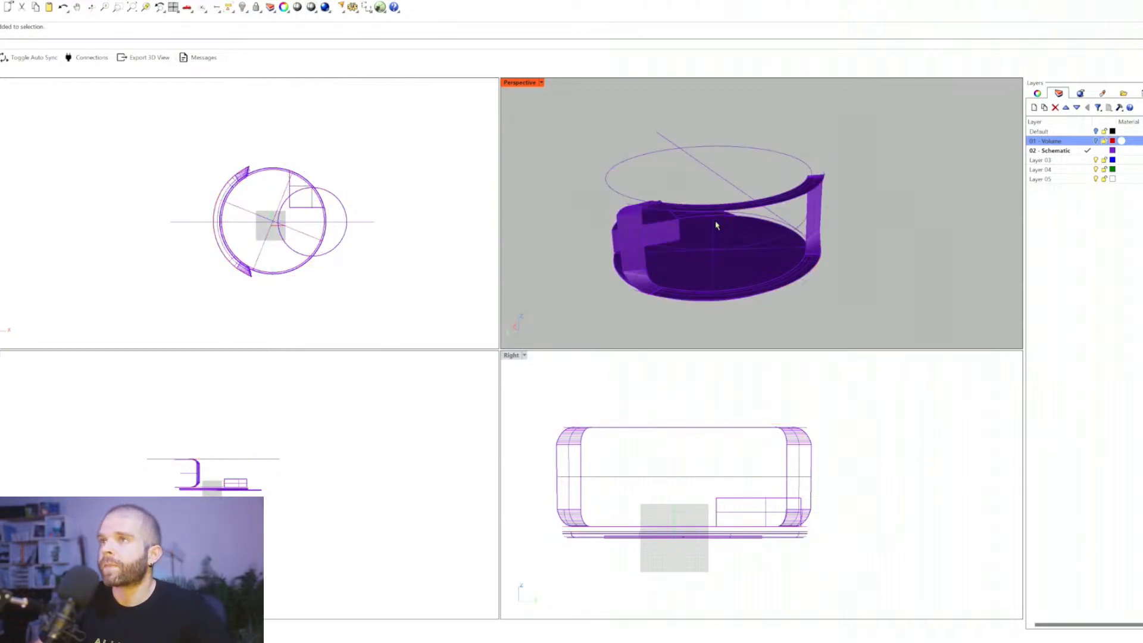
Step: Hide the floor, the counter and the remaining construction geometry, isolating the frame halves and the straight line
click(715, 225)
key(ctrl+h)
click(699, 234)
key(ctrl+h)
click(677, 231)
key(ctrl+h)
right_drag(699, 276, 728, 238)
click(699, 204)
key(ctrl+h)
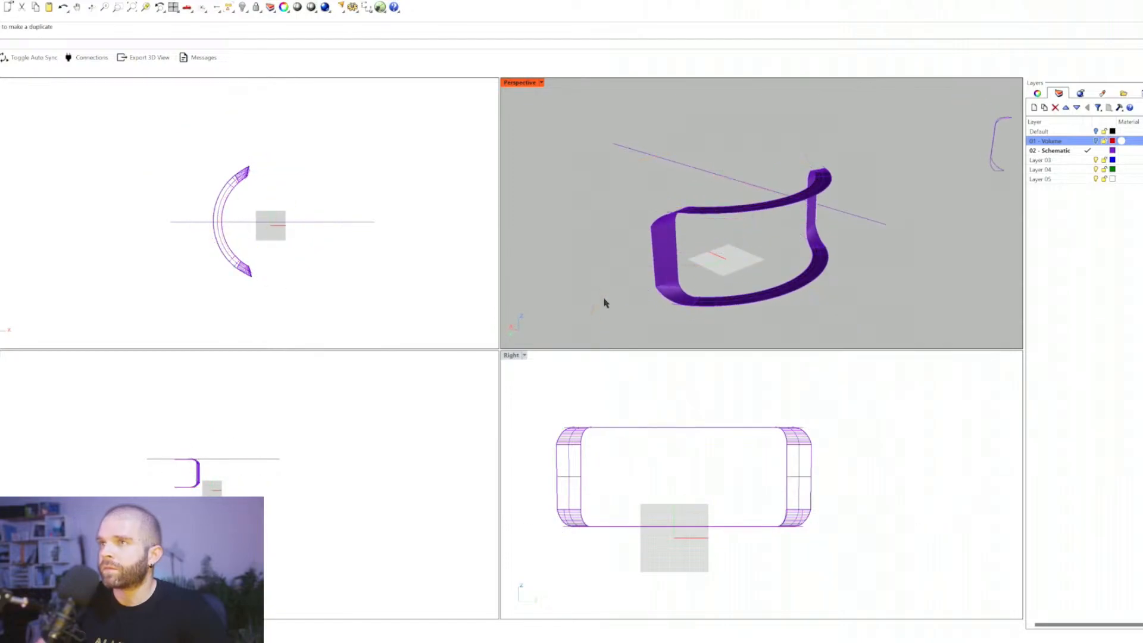
Step: Undo the accidental change to the base circle and delete the circle from its original position
key(ctrl+z)
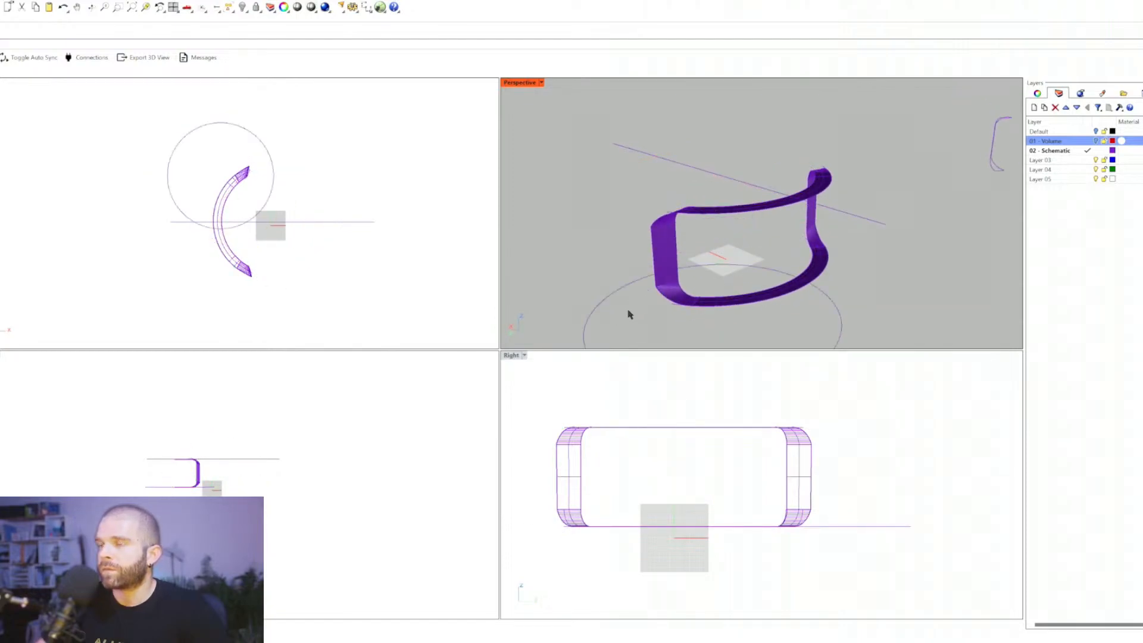
key(ctrl+z)
click(592, 273)
click(621, 255)
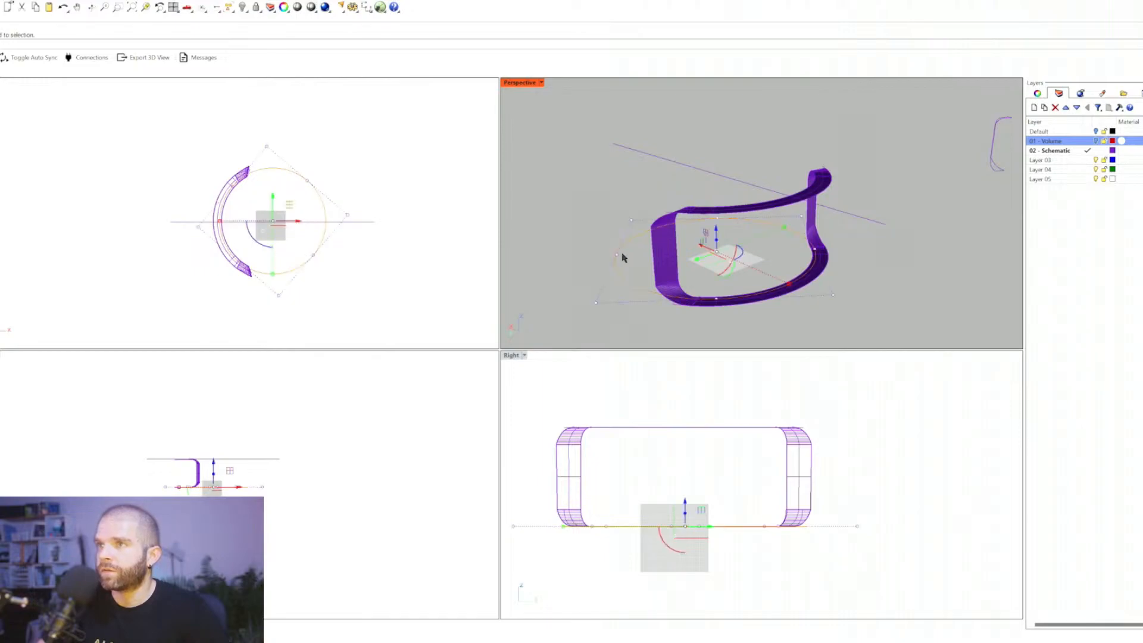
key(Delete)
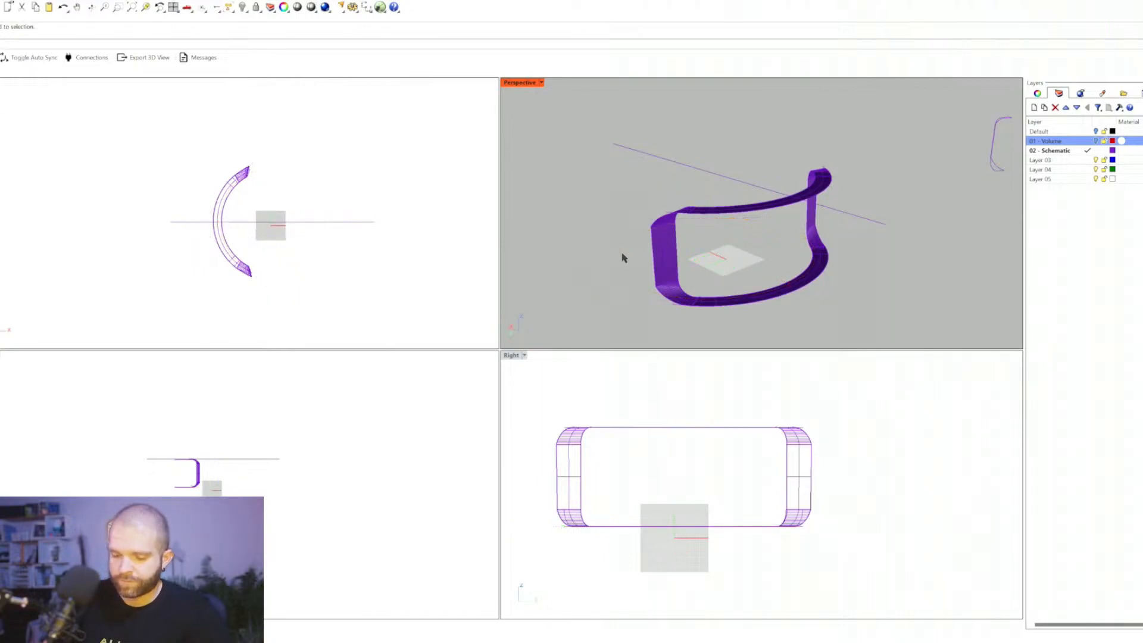
Step: Trim the overlapping frame halves with the straight line as cutter, removing one half's overrun on each side of the centre
click(716, 171)
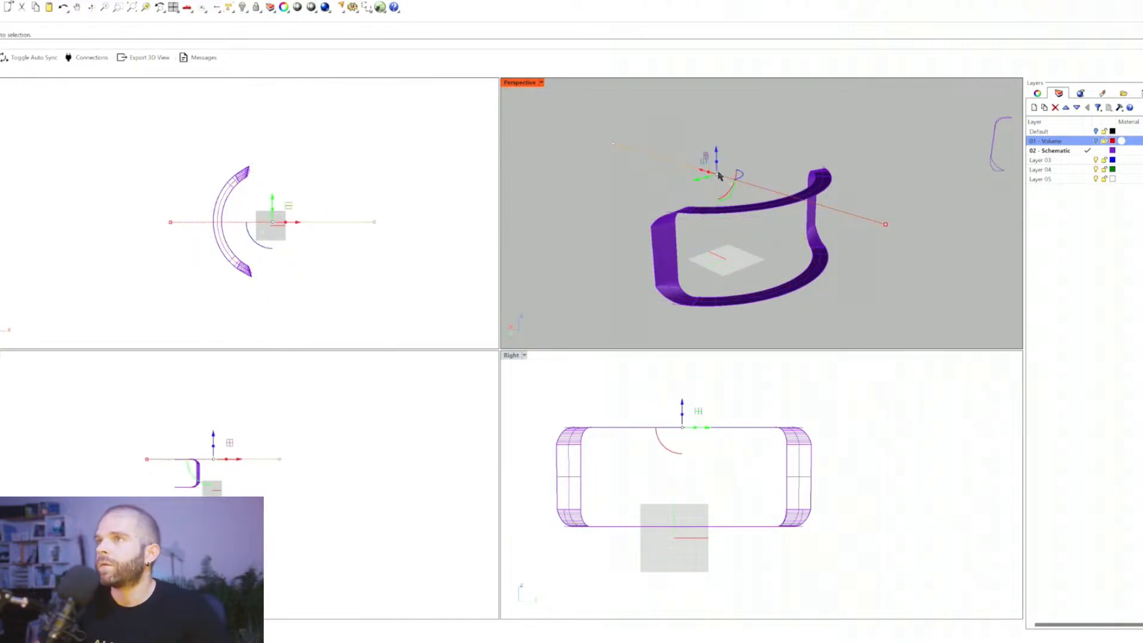
click(674, 266)
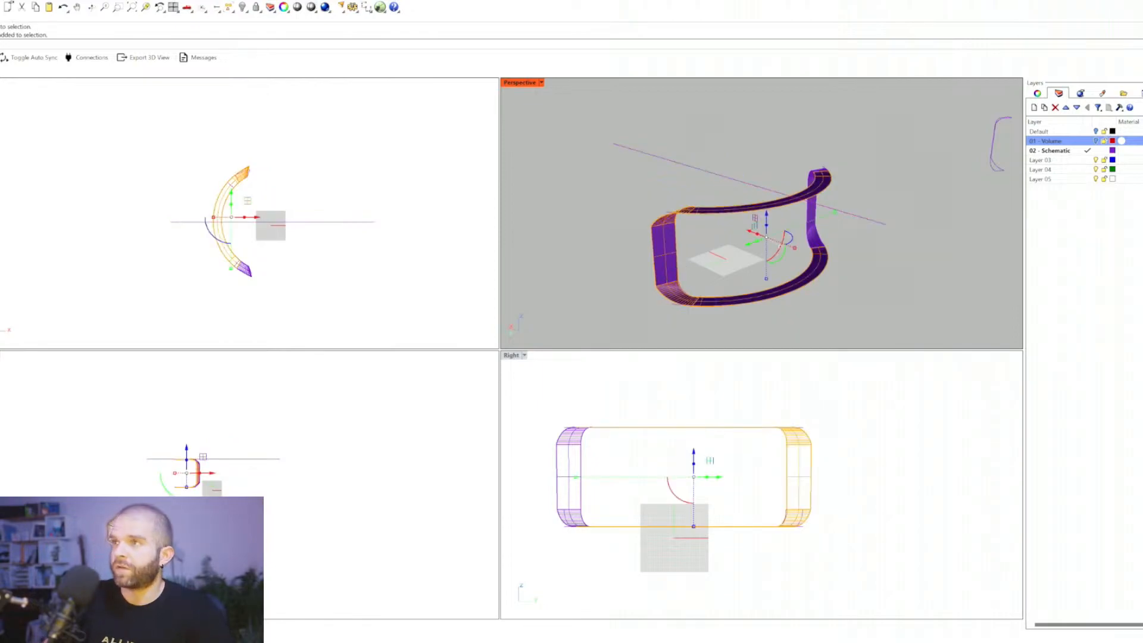
drag(729, 145, 638, 174)
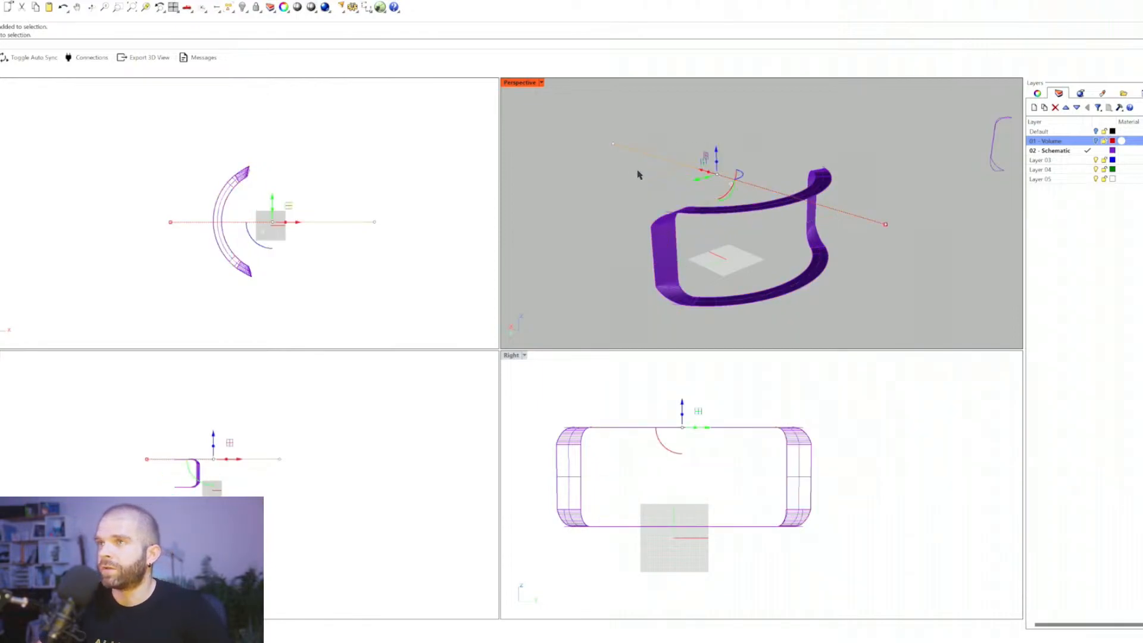
key(ctrl+t)
scroll(212, 240, up, 10)
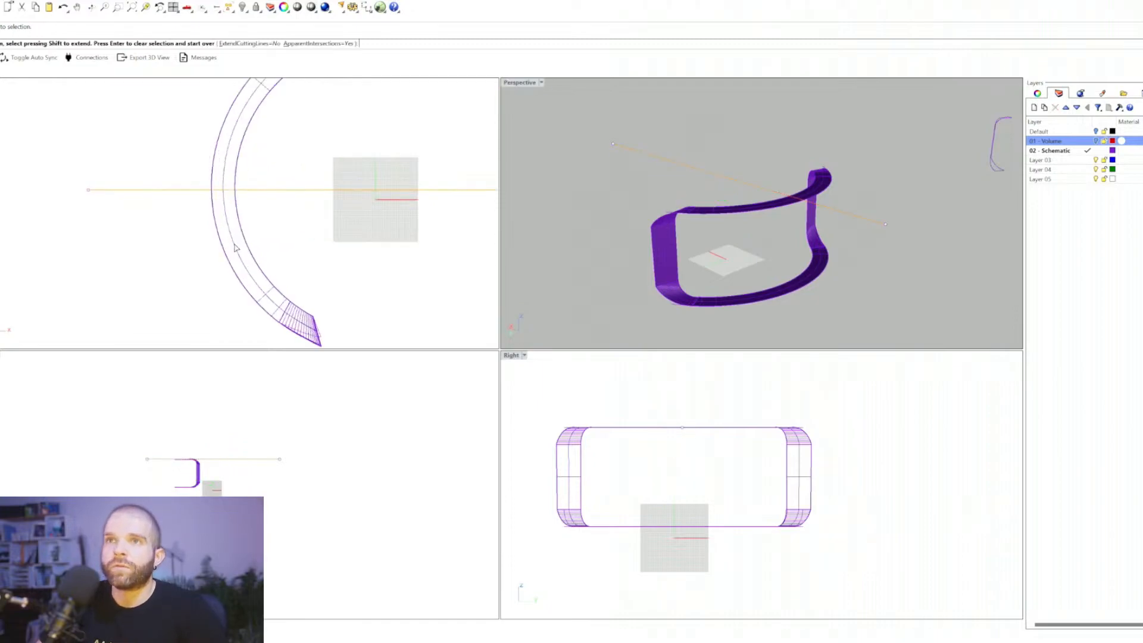
click(234, 243)
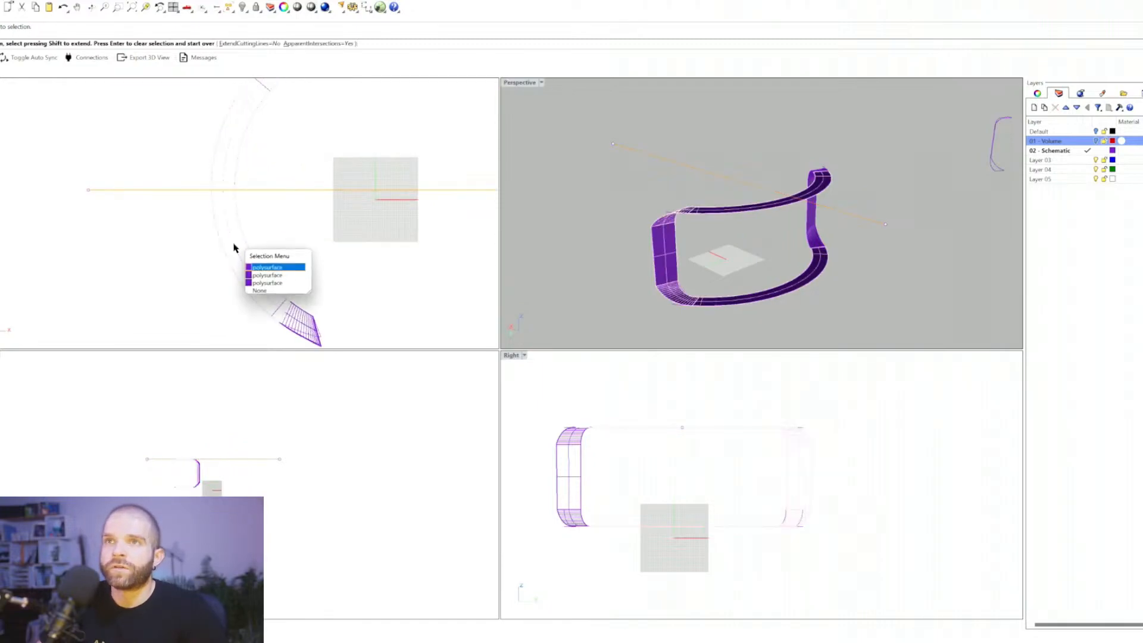
click(259, 268)
scroll(258, 212, down, 3)
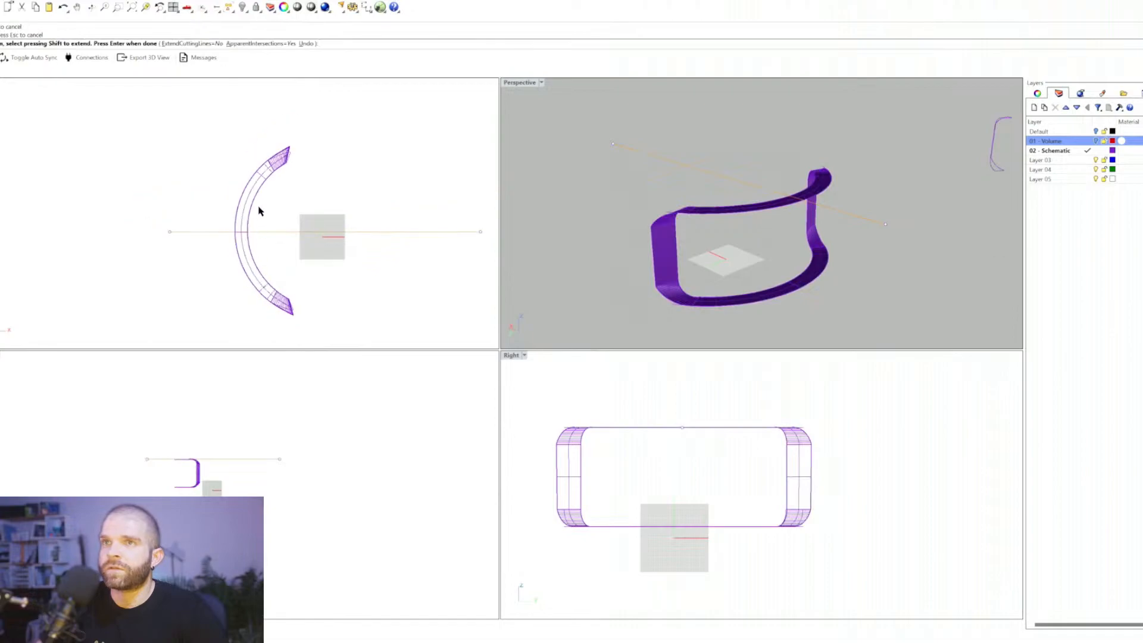
scroll(241, 199, up, 5)
click(241, 199)
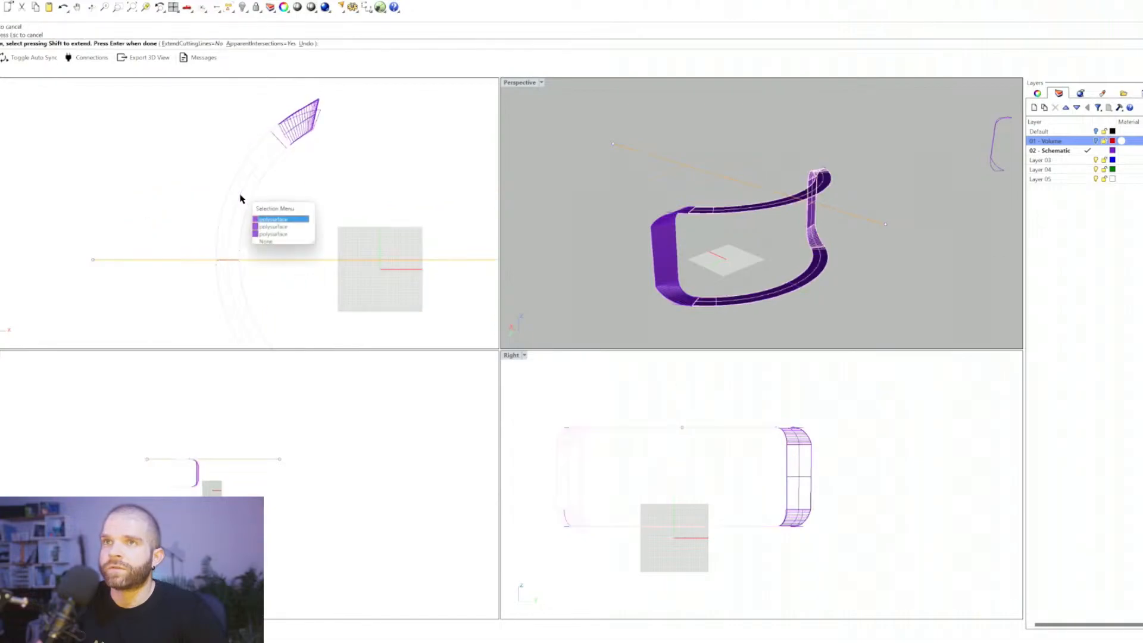
click(271, 230)
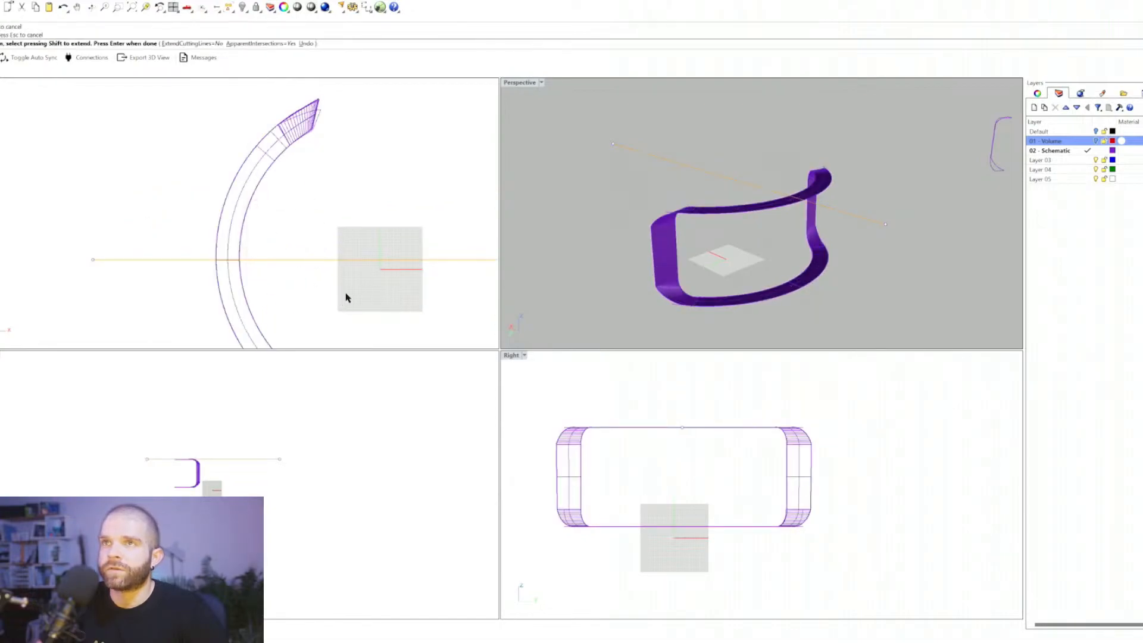
key(Return)
Step: Check the frame pieces for stacked duplicates and trim another overlapping polysurface back to the straight line
click(676, 278)
click(814, 235)
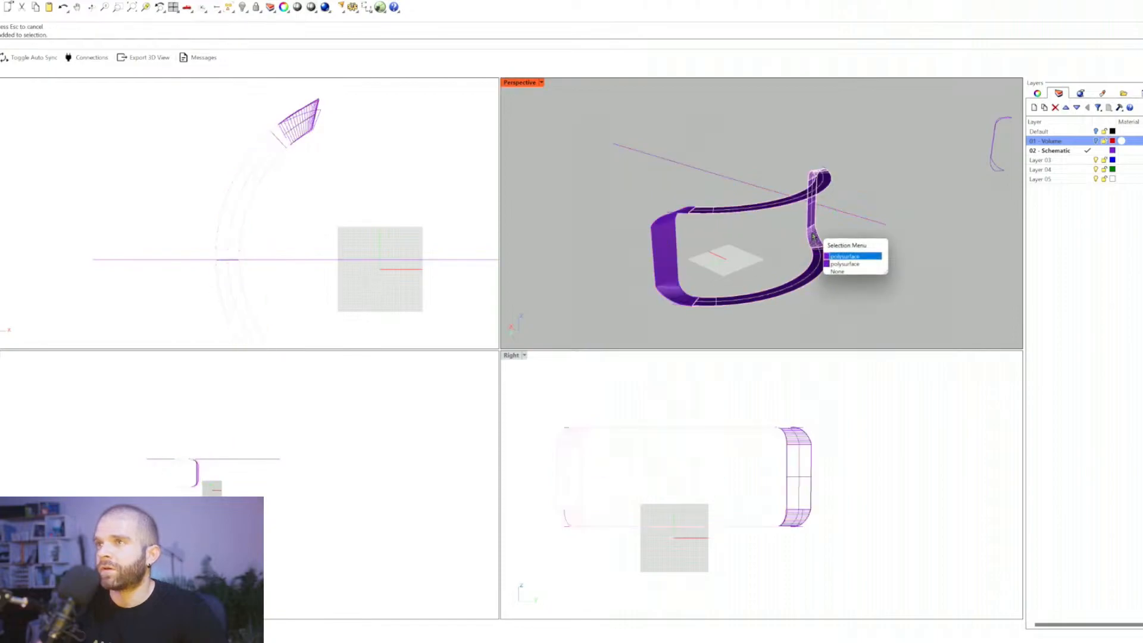
click(462, 238)
click(372, 260)
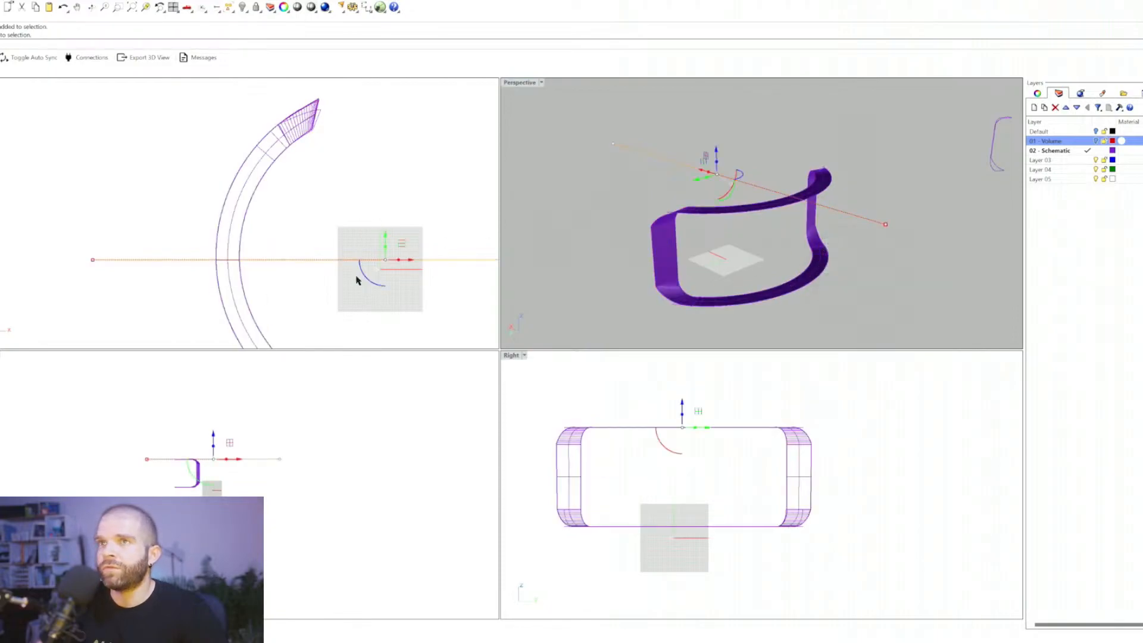
key(Return)
click(233, 295)
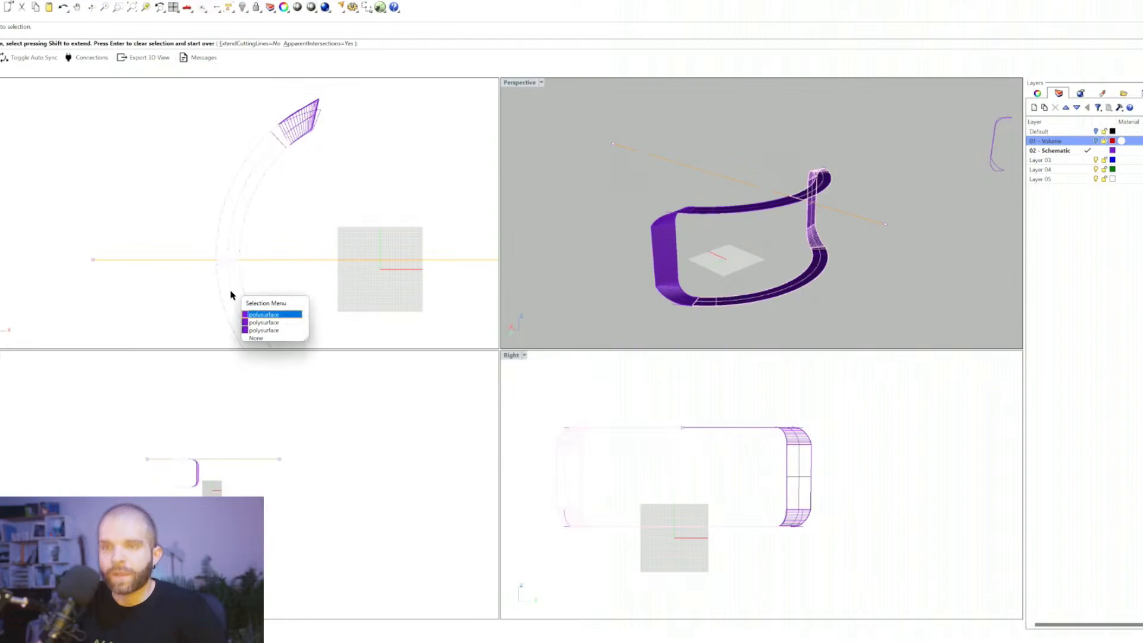
click(262, 330)
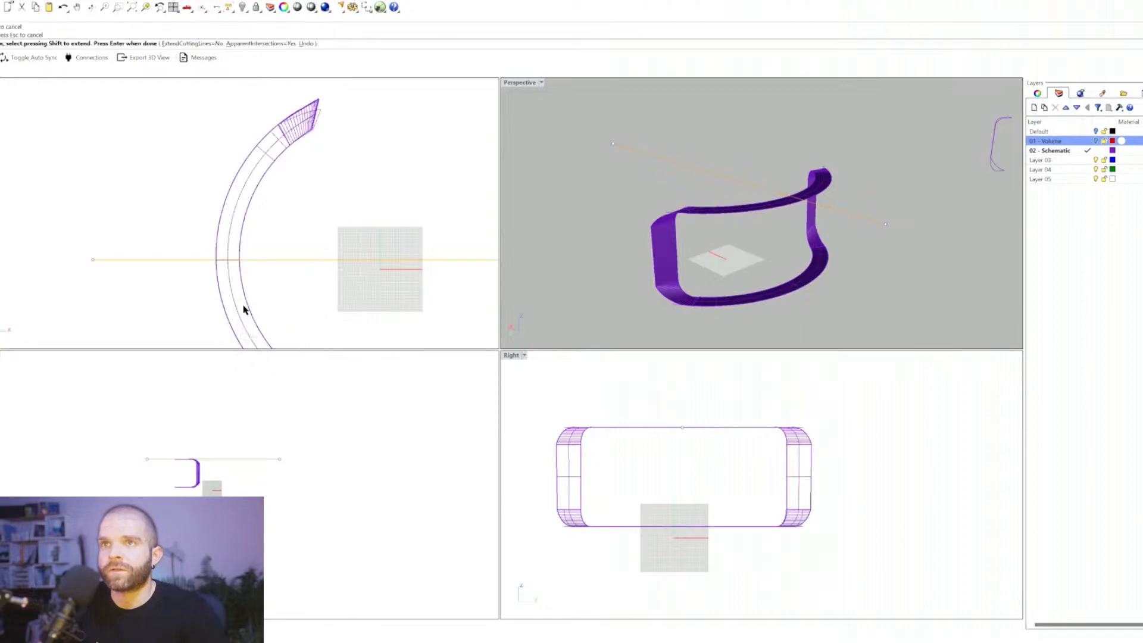
key(Return)
key(Escape)
Step: Sort through the stacked curves and polysurfaces along the frame and remove the redundant frame piece
click(277, 127)
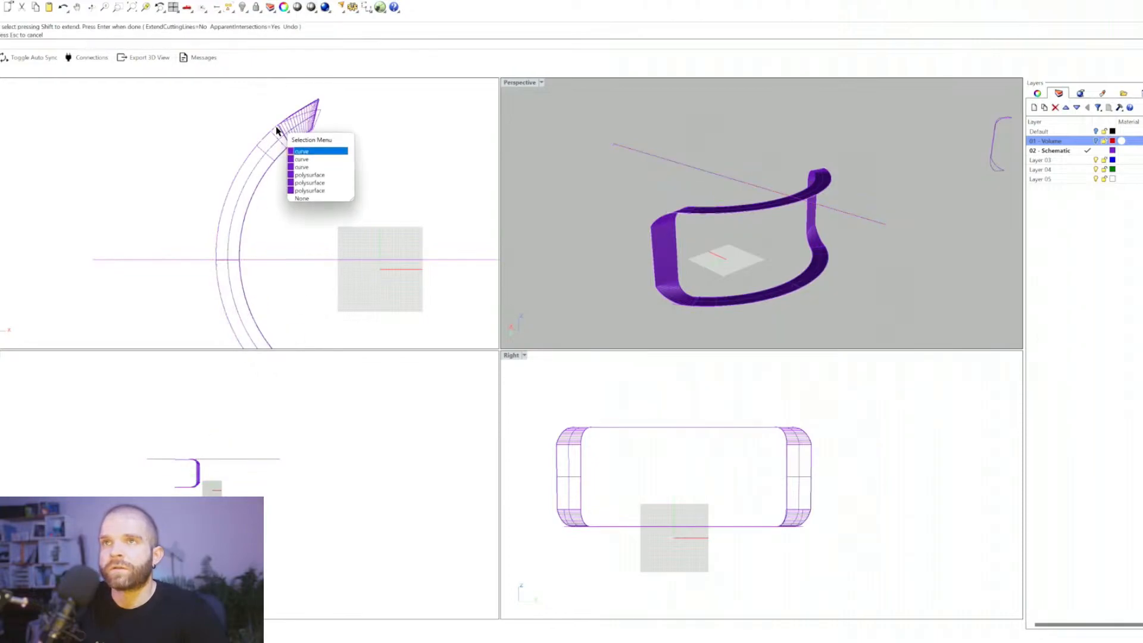
click(579, 153)
click(654, 248)
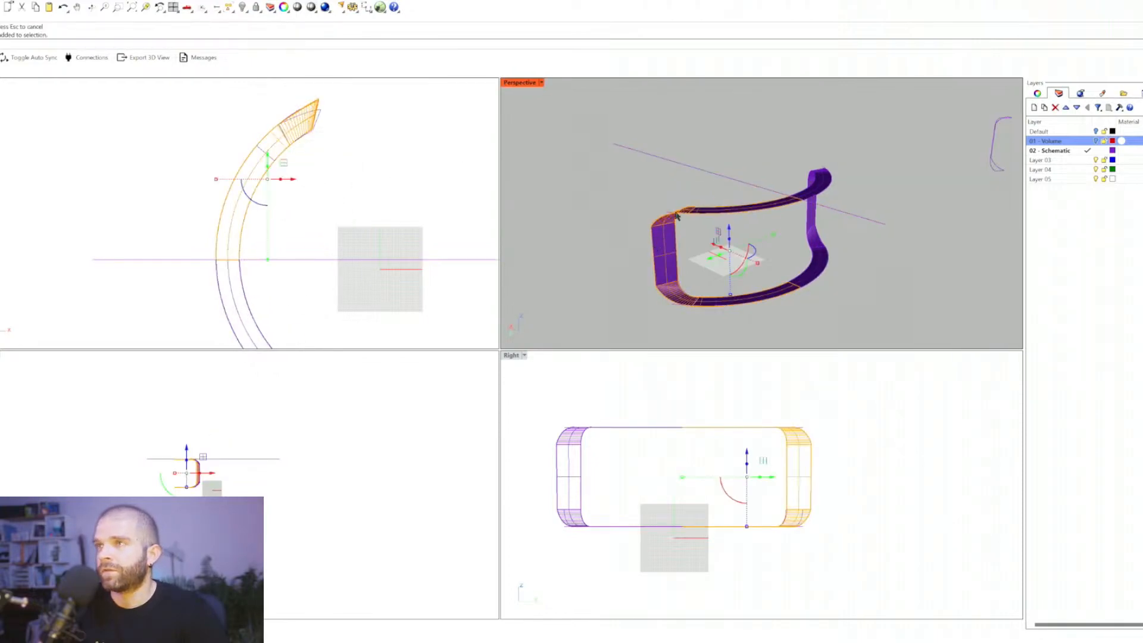
click(827, 261)
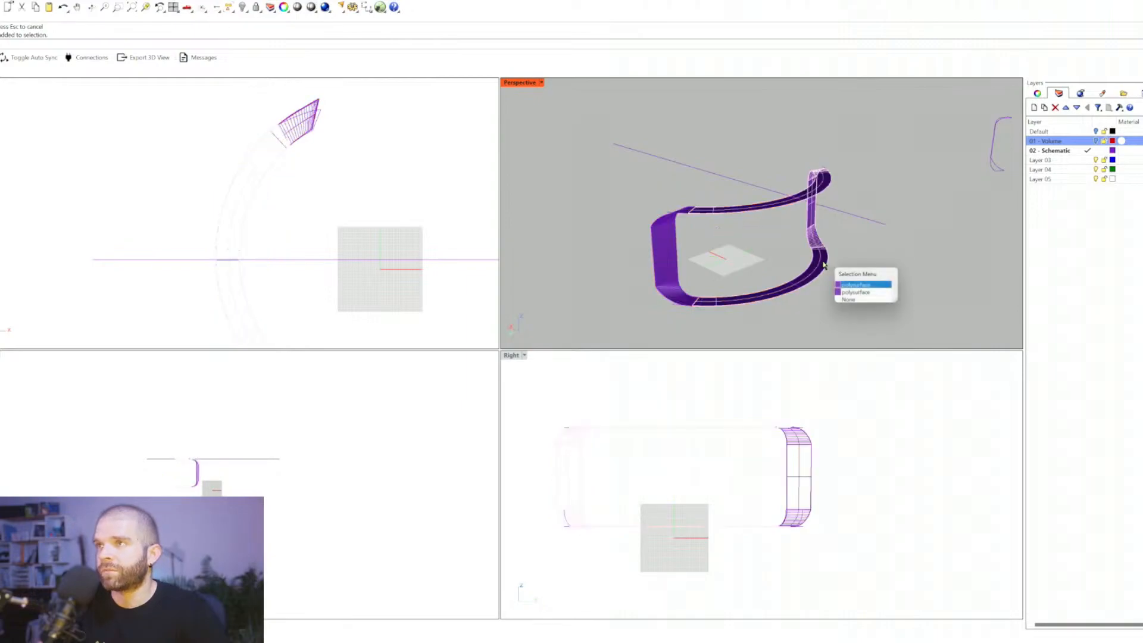
click(849, 296)
click(848, 296)
click(828, 255)
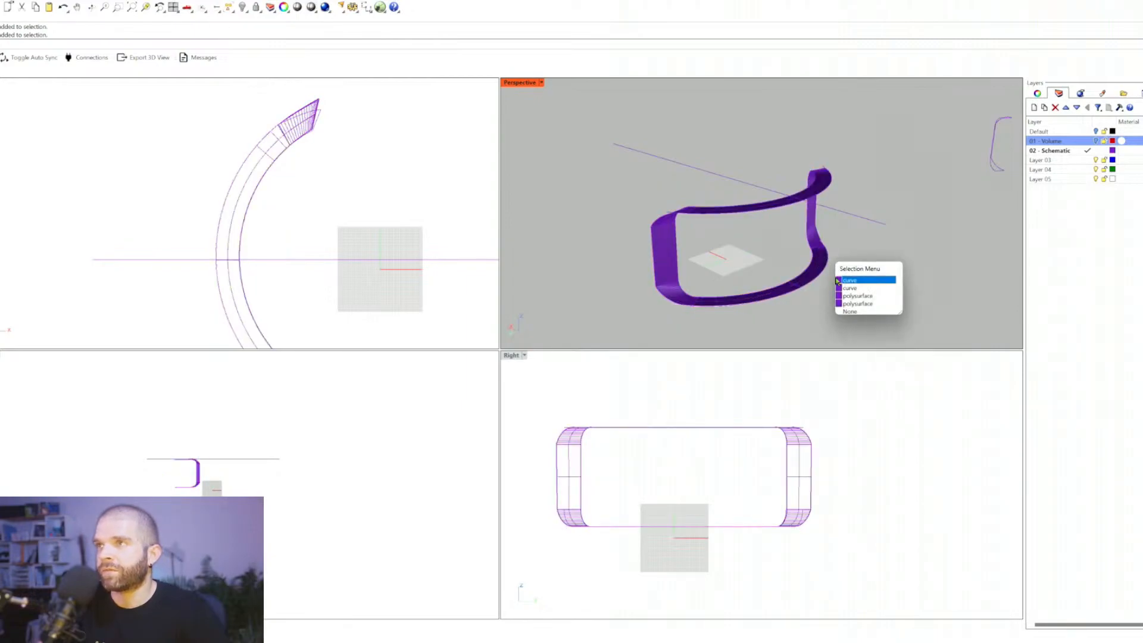
click(849, 298)
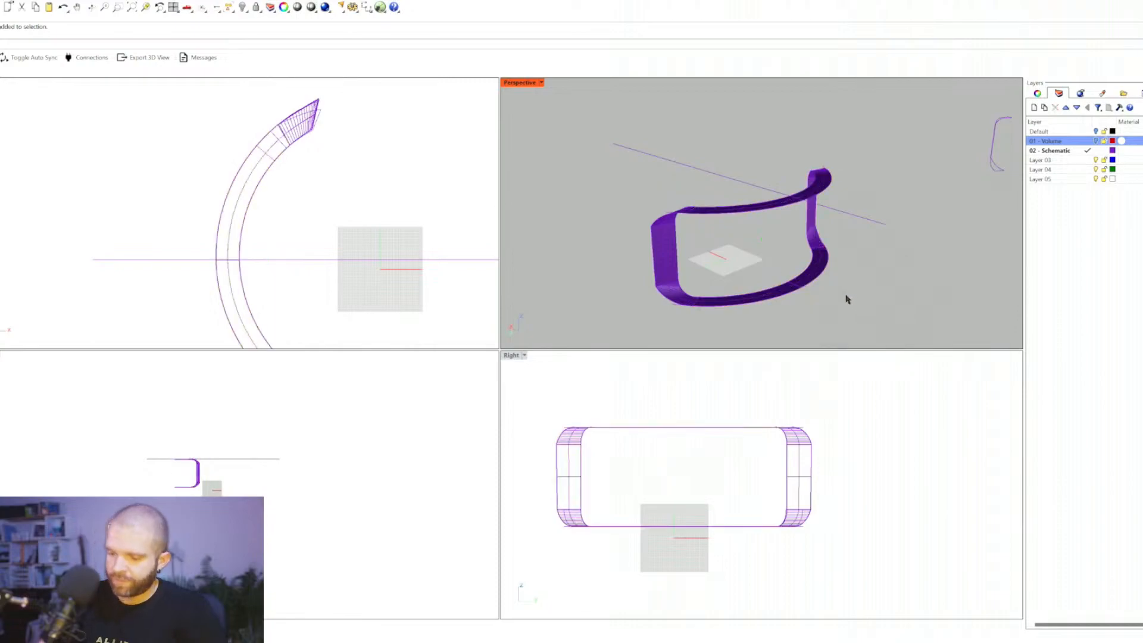
click(694, 304)
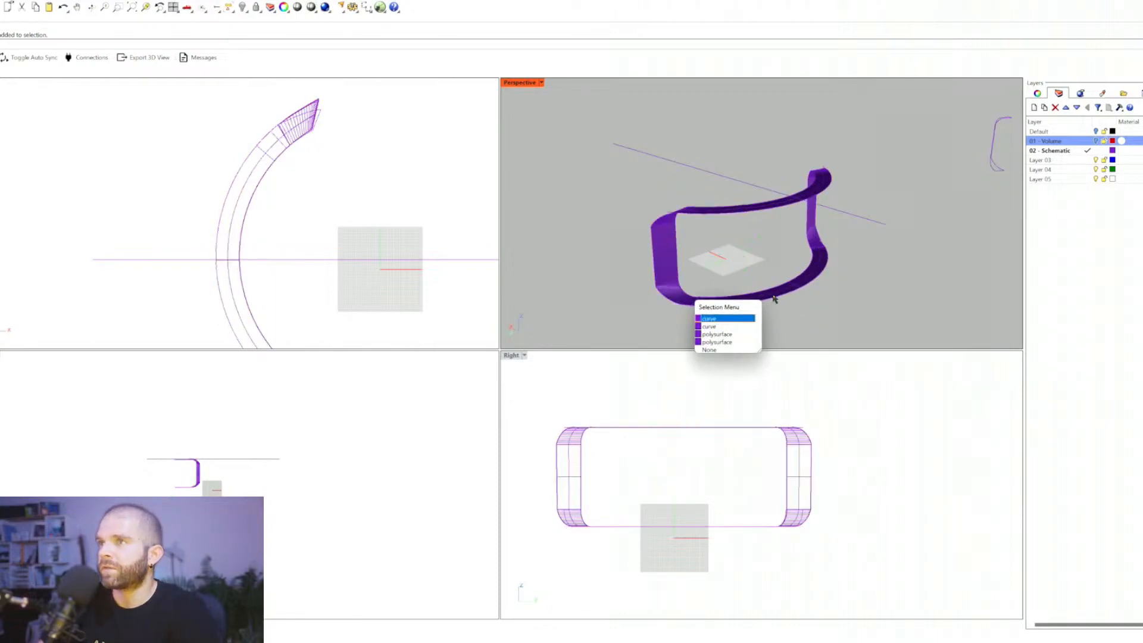
click(723, 333)
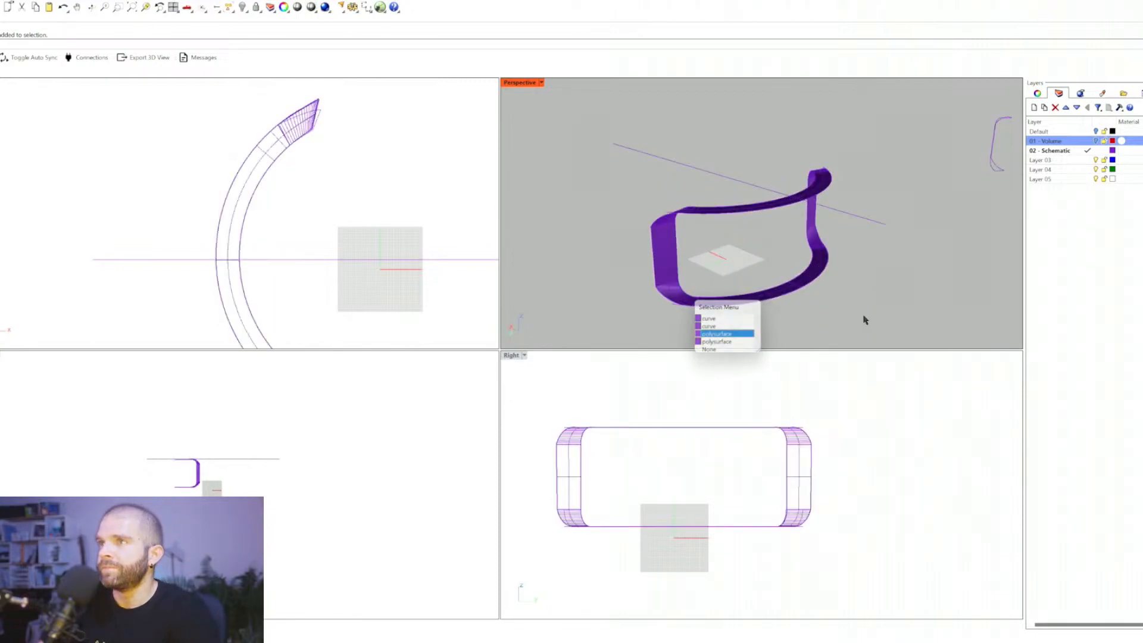
Step: Trim the remaining polysurface overrun on the other side of the frame against the straight line
drag(446, 285, 376, 197)
key(ctrl+t)
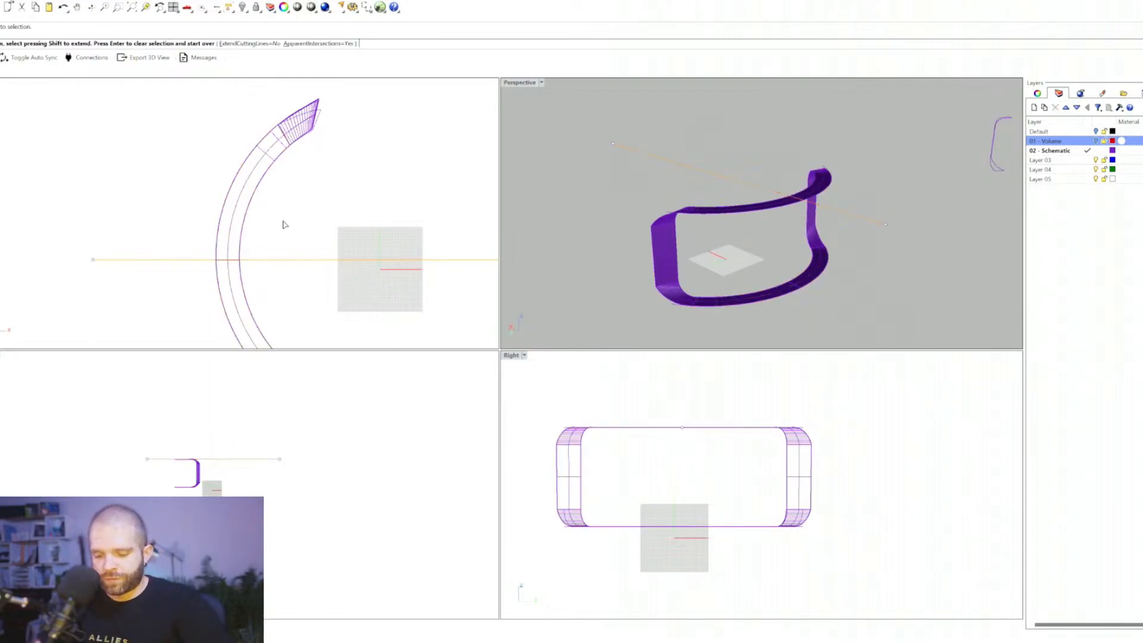
click(234, 222)
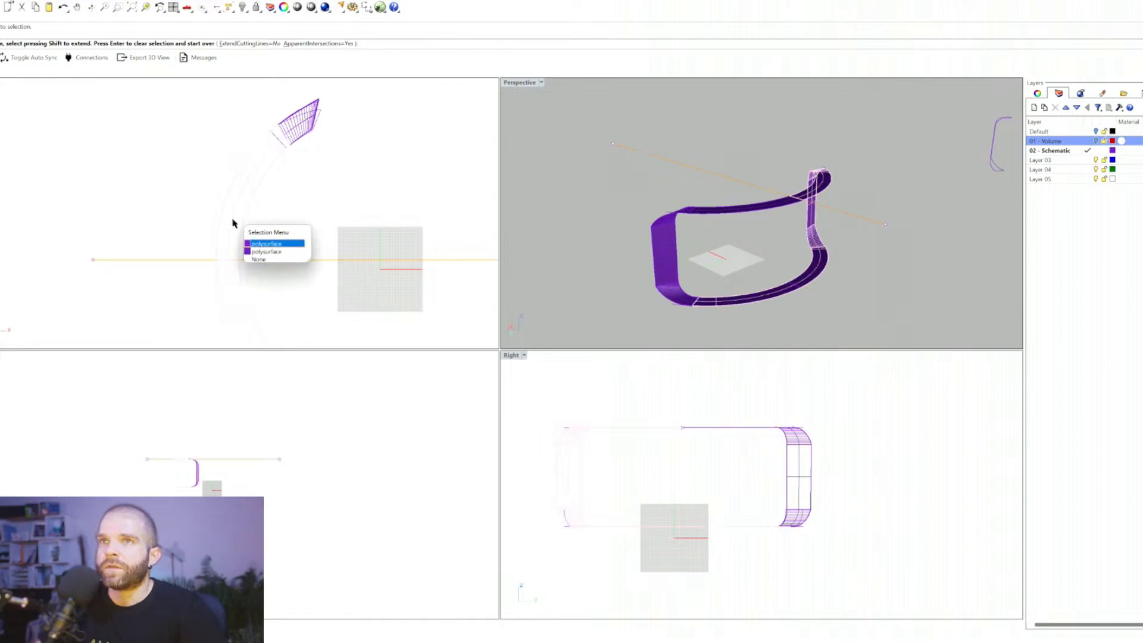
click(269, 244)
key(Return)
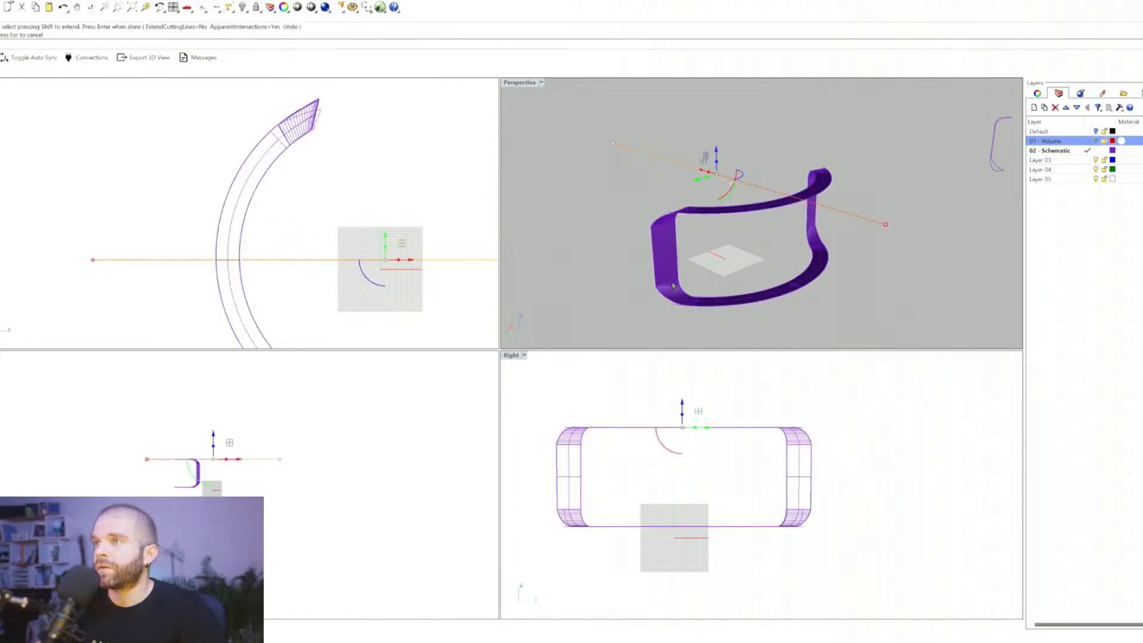
Step: Join the trimmed frame pieces into one open polysurface and select the joined frame
click(783, 320)
click(812, 273)
shift+click(774, 293)
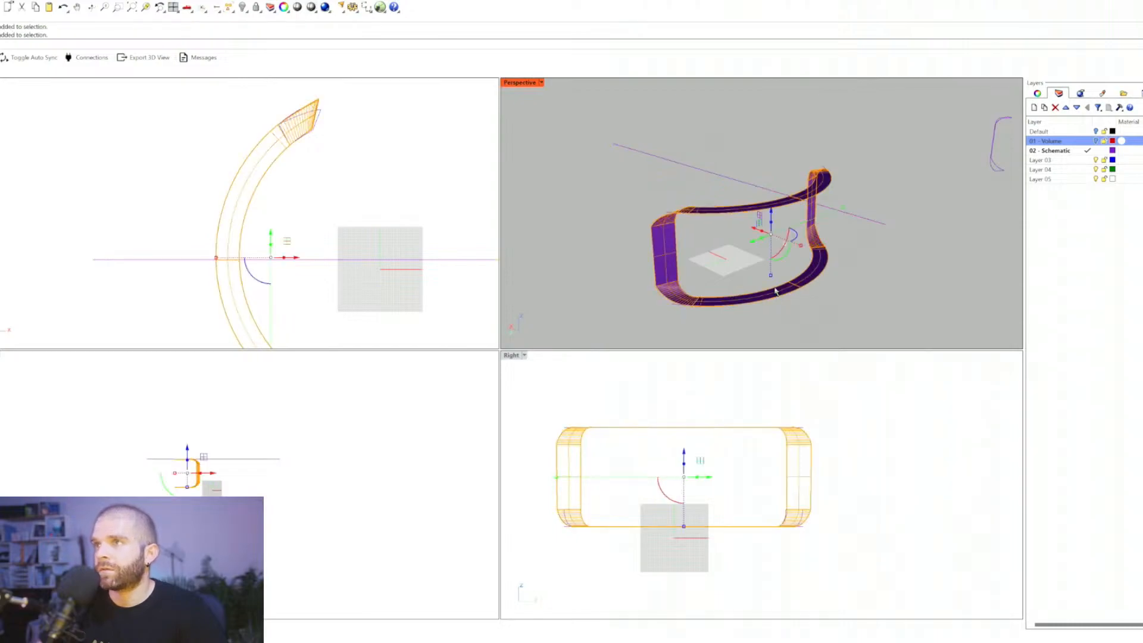
key(ctrl+j)
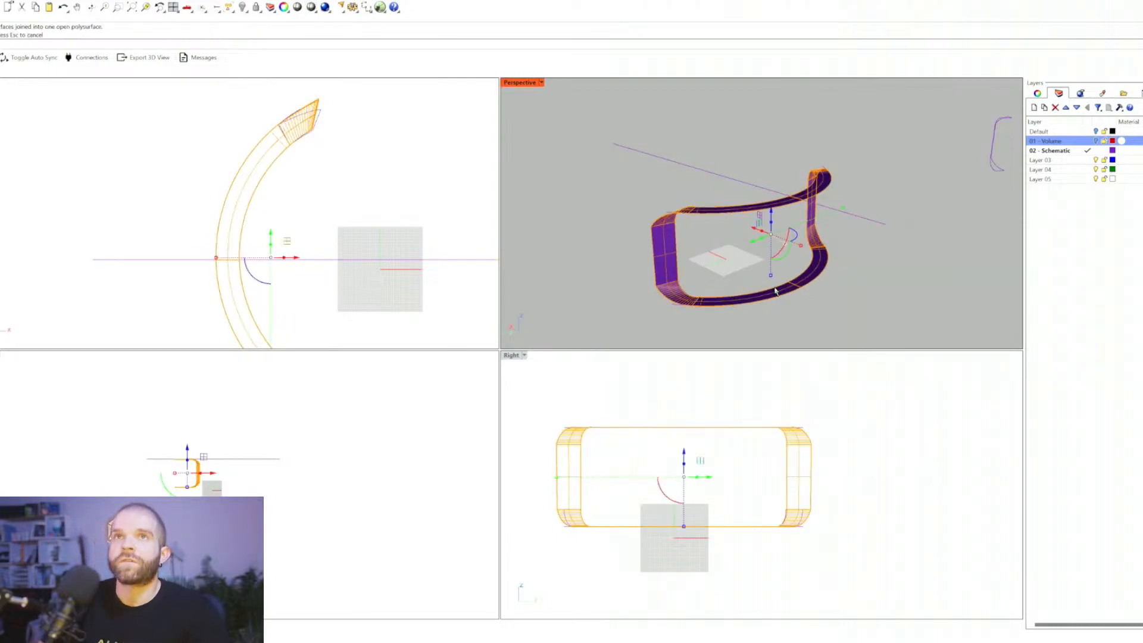
click(867, 268)
click(819, 263)
click(831, 277)
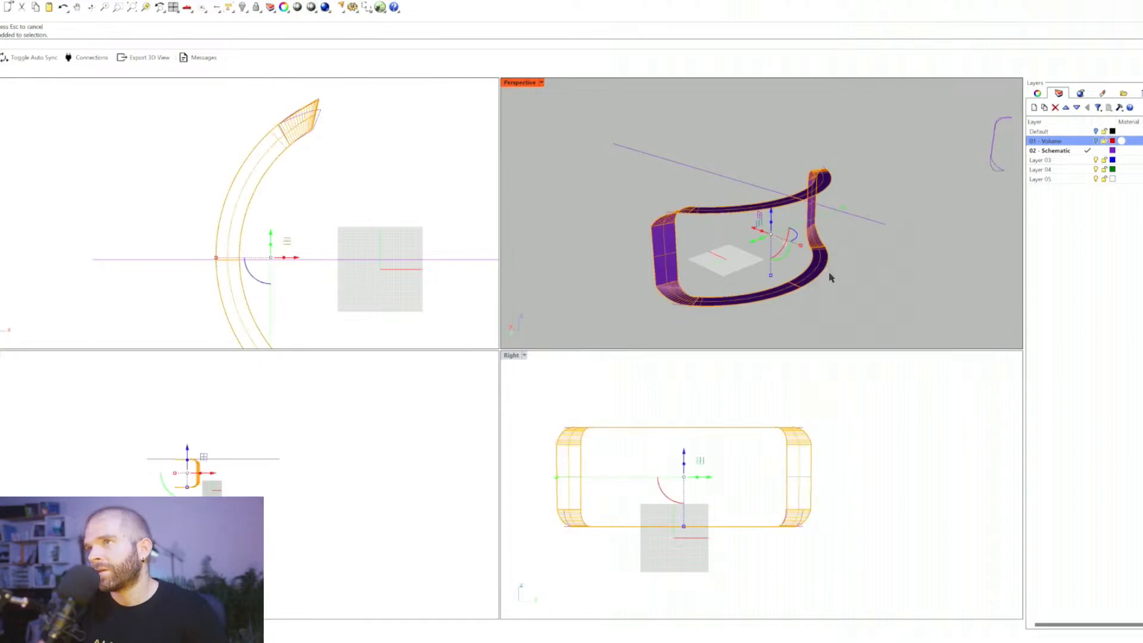
click(819, 269)
click(857, 307)
Step: Try to scale the joined frame from the lower corner of its end face
click(658, 283)
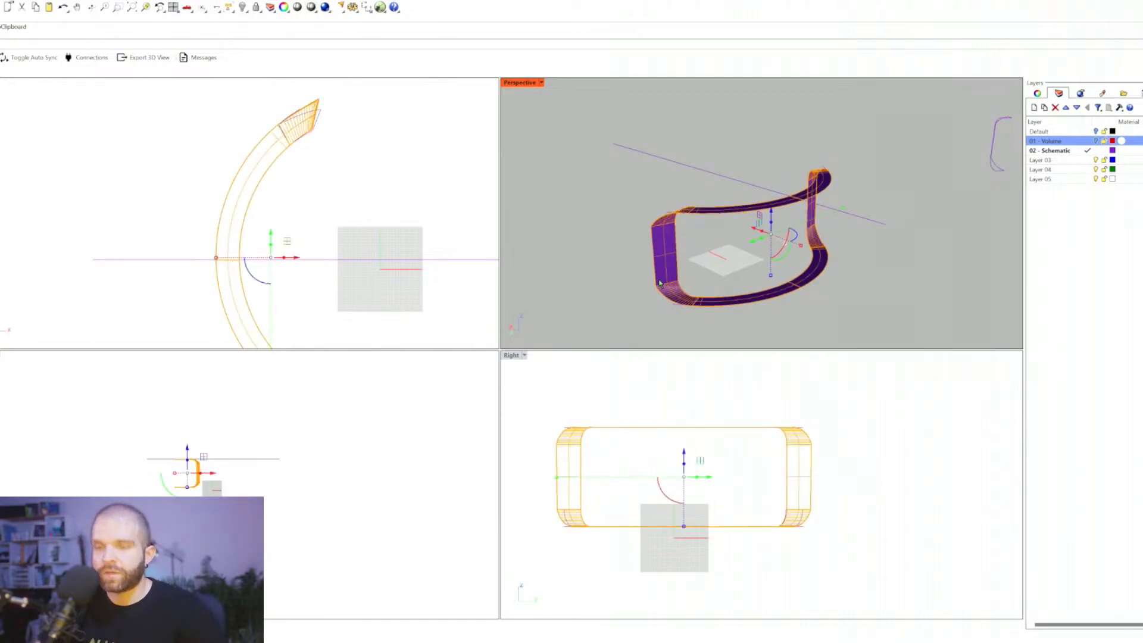
key(Return)
click(667, 284)
click(656, 286)
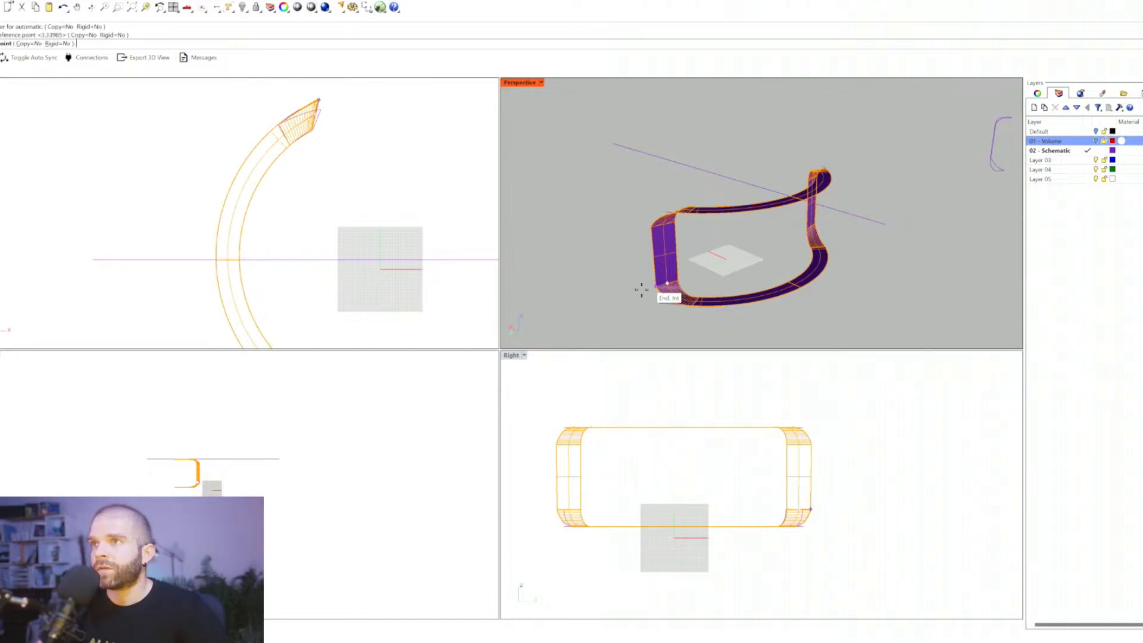
key(Escape)
key(Return)
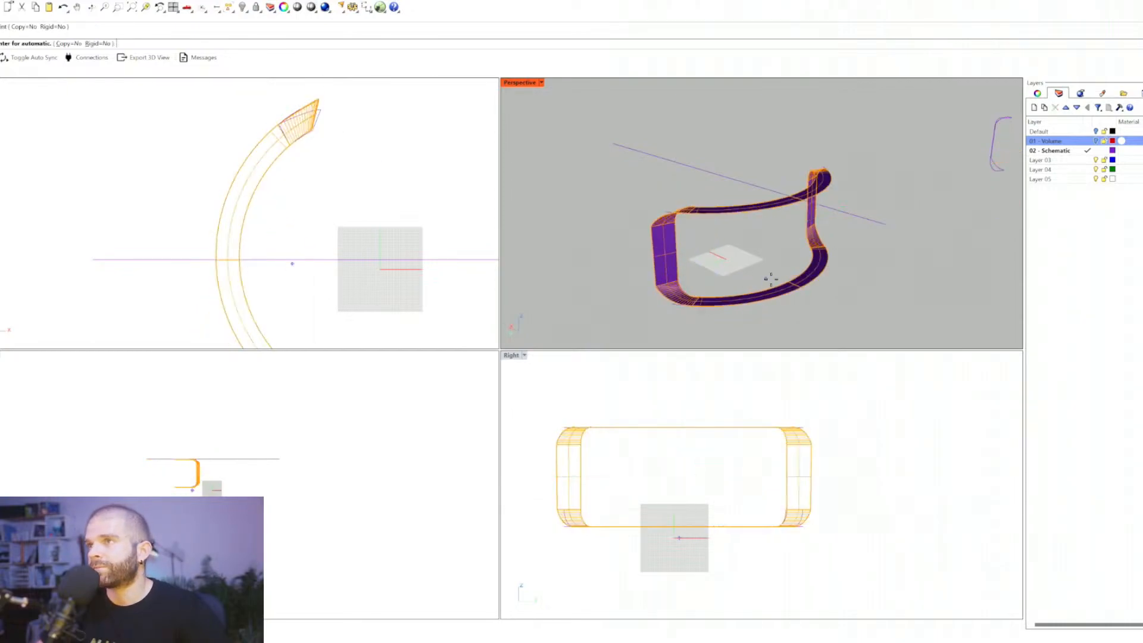
click(789, 281)
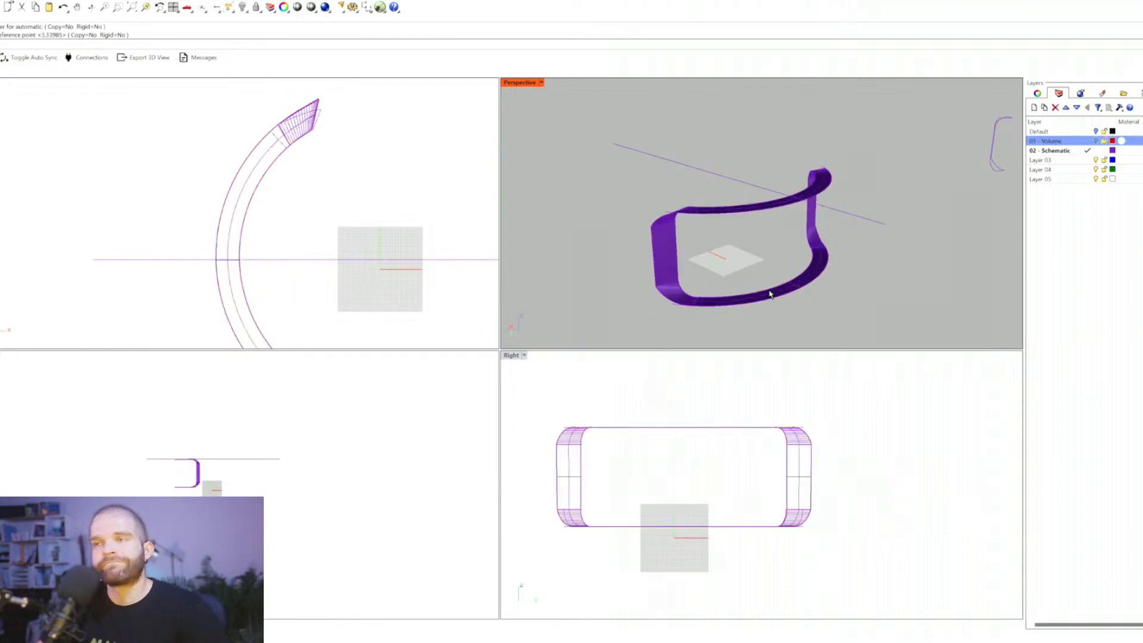
Step: Check the stacked frame polysurfaces and bring back the hidden kiosk parts around them
click(691, 268)
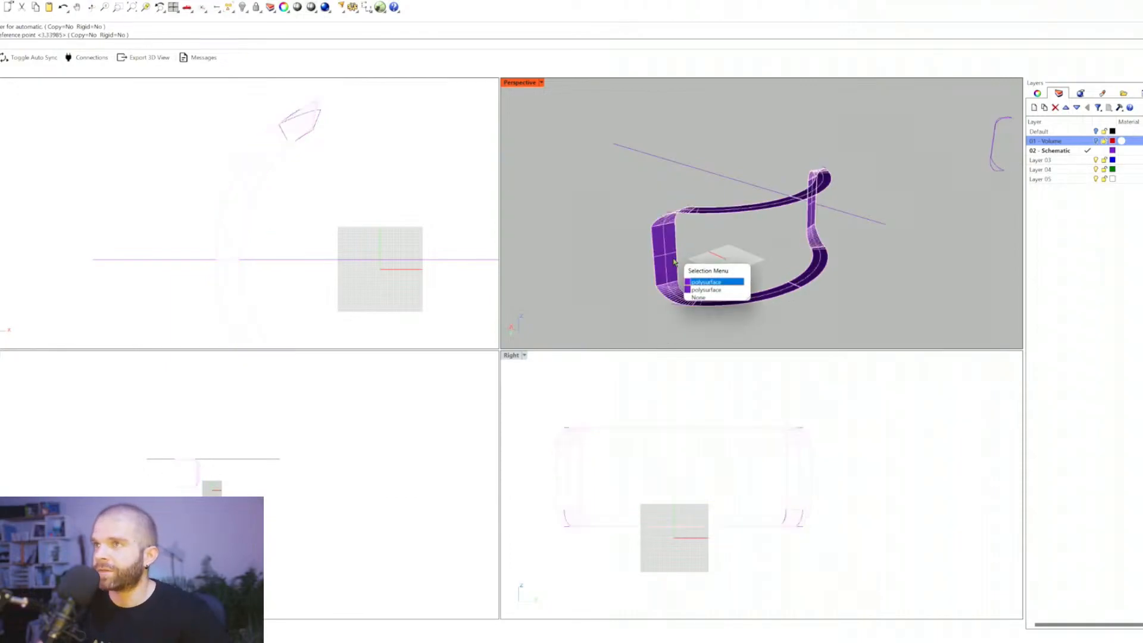
click(708, 294)
right_drag(707, 294, 741, 229)
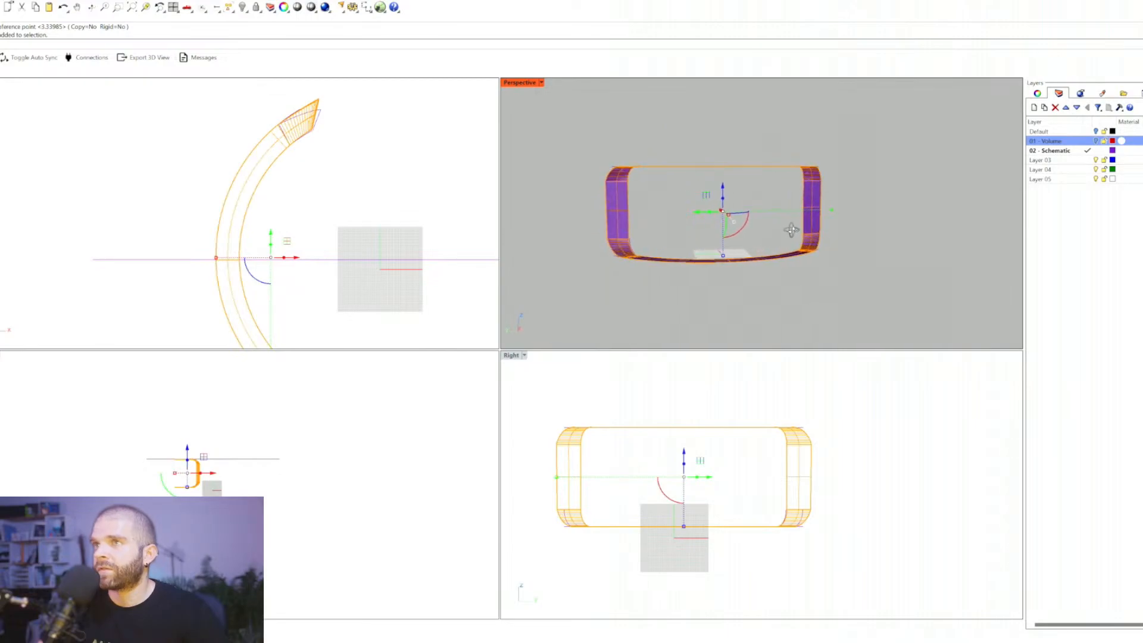
click(243, 7)
click(668, 222)
right_drag(667, 222, 622, 223)
Step: Try to trim the outer cylindrical shell with the frame polysurface as the cutting object
click(623, 222)
click(649, 242)
click(639, 239)
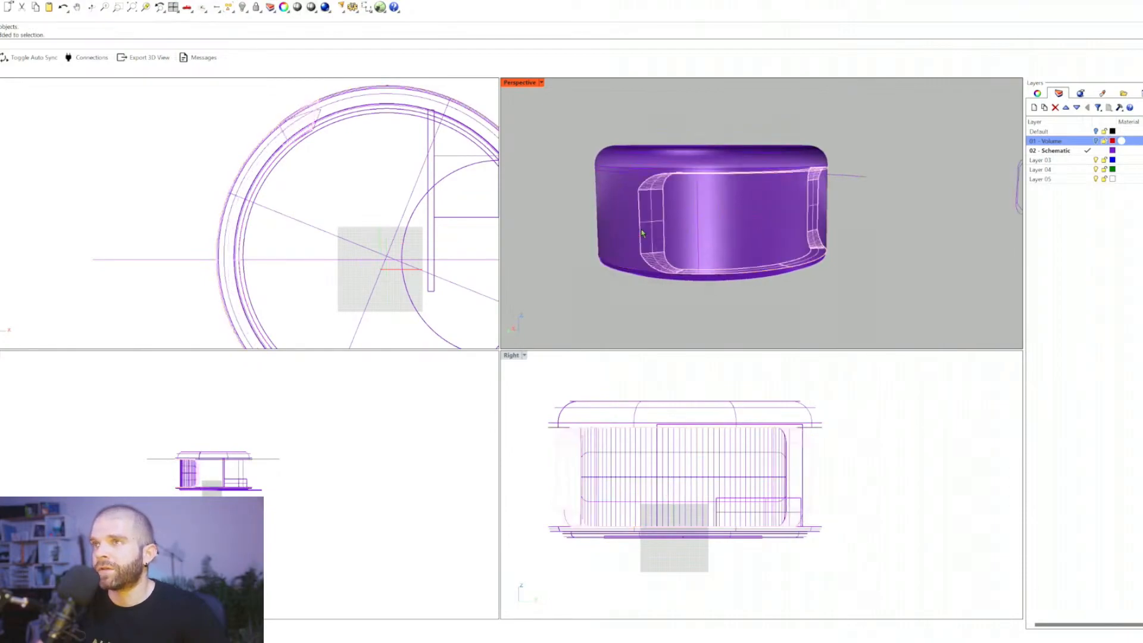
click(692, 275)
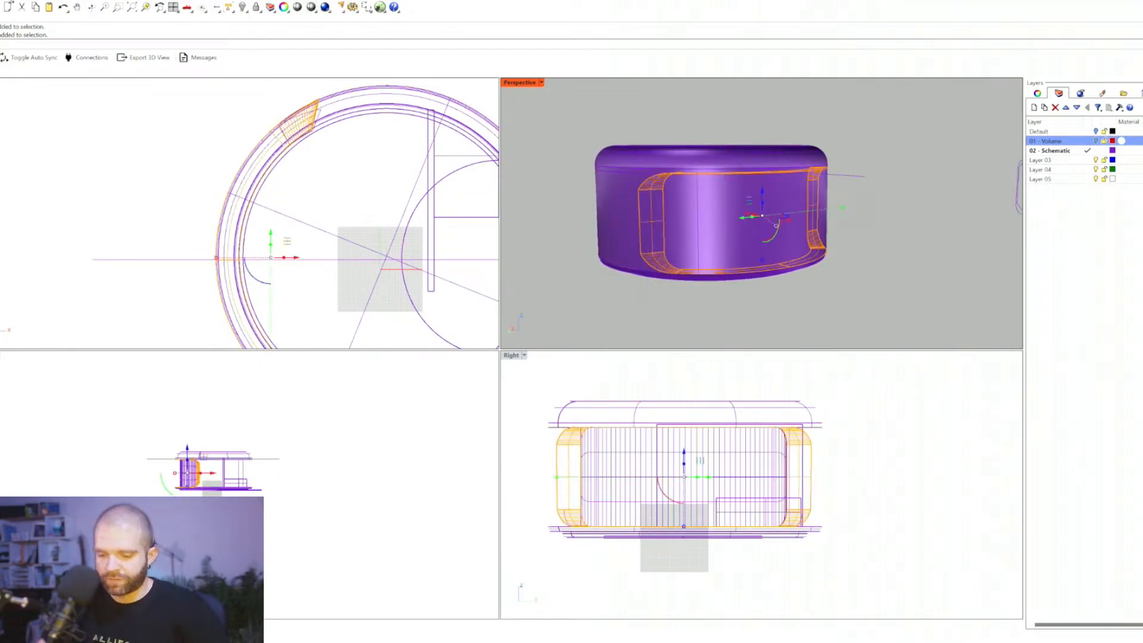
text(trim)
key(Return)
click(639, 227)
click(692, 262)
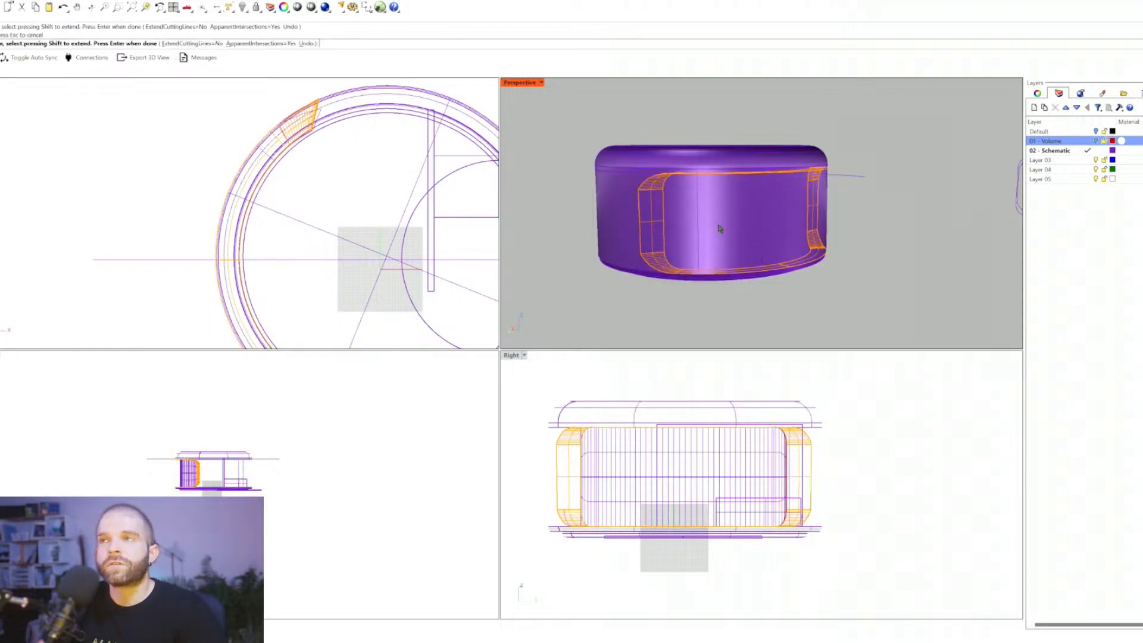
key(Return)
Step: Delete the outer cylindrical shell around the frame and undo the deletion
click(690, 237)
key(Delete)
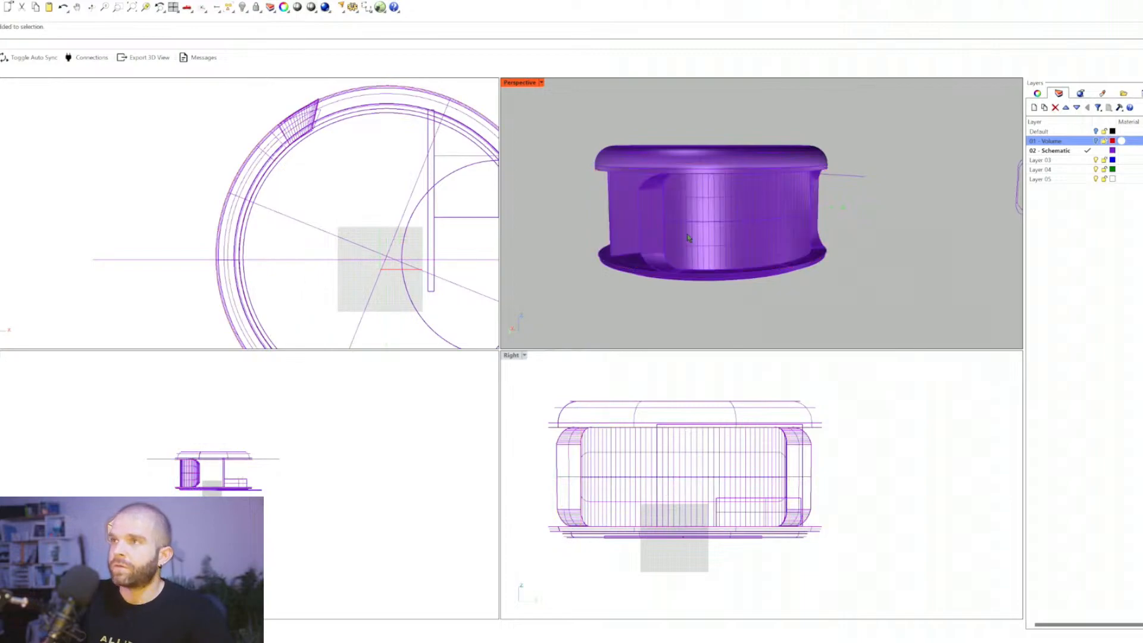
right_drag(687, 235, 754, 208)
key(ctrl+z)
Step: Hide the outer cylindrical extrusion that covers the frame and the curved wall
click(768, 237)
click(867, 308)
scroll(772, 252, up, 5)
click(757, 212)
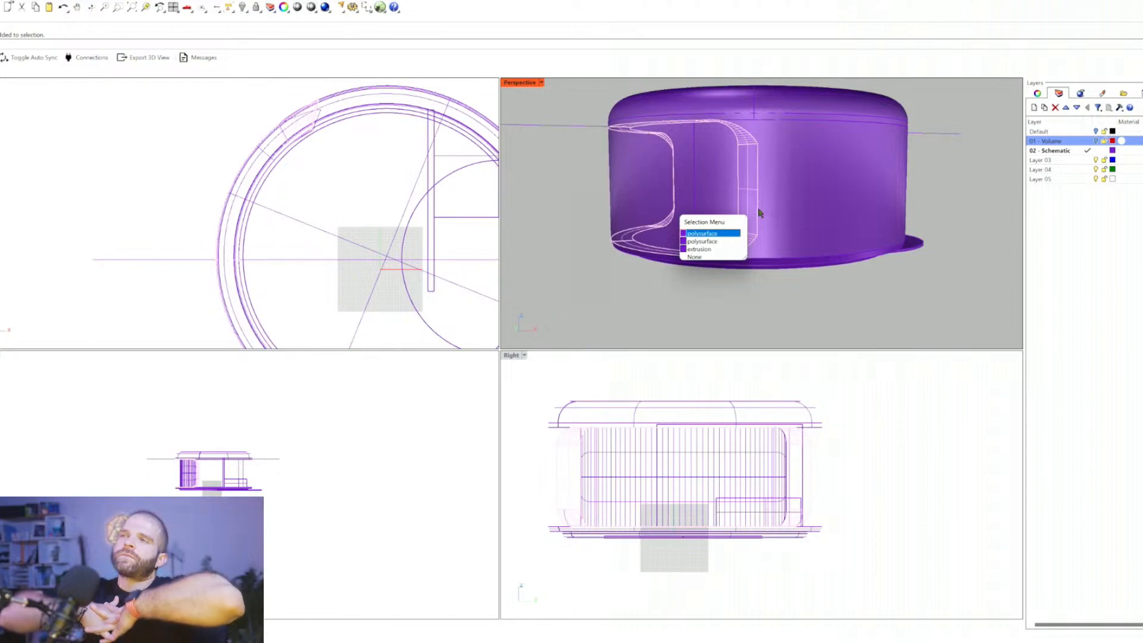
click(699, 248)
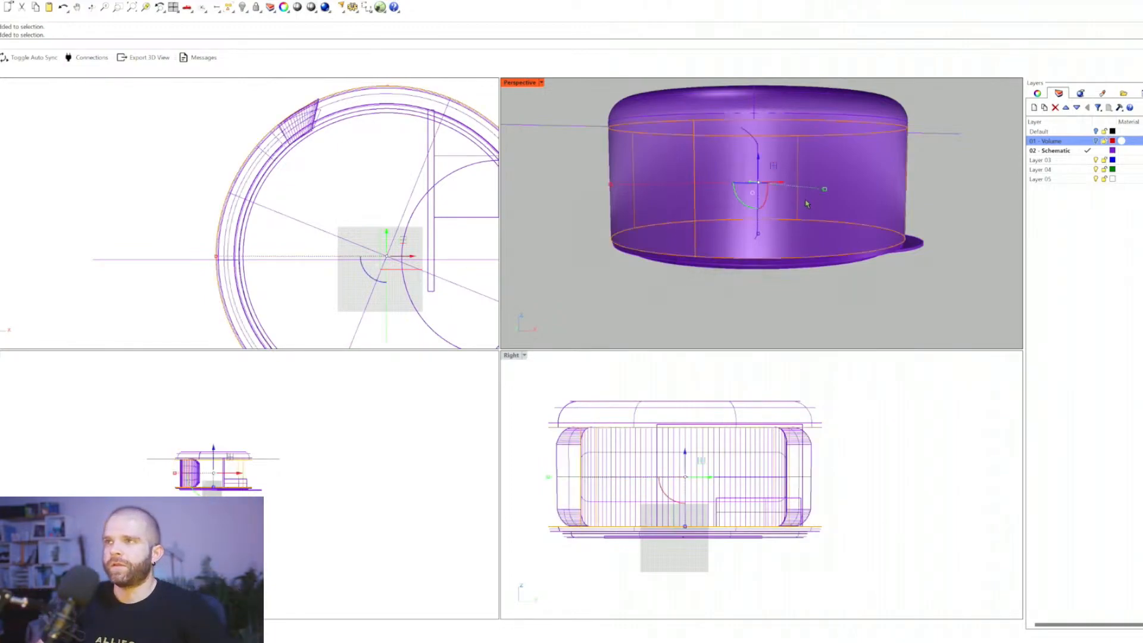
key(ctrl+h)
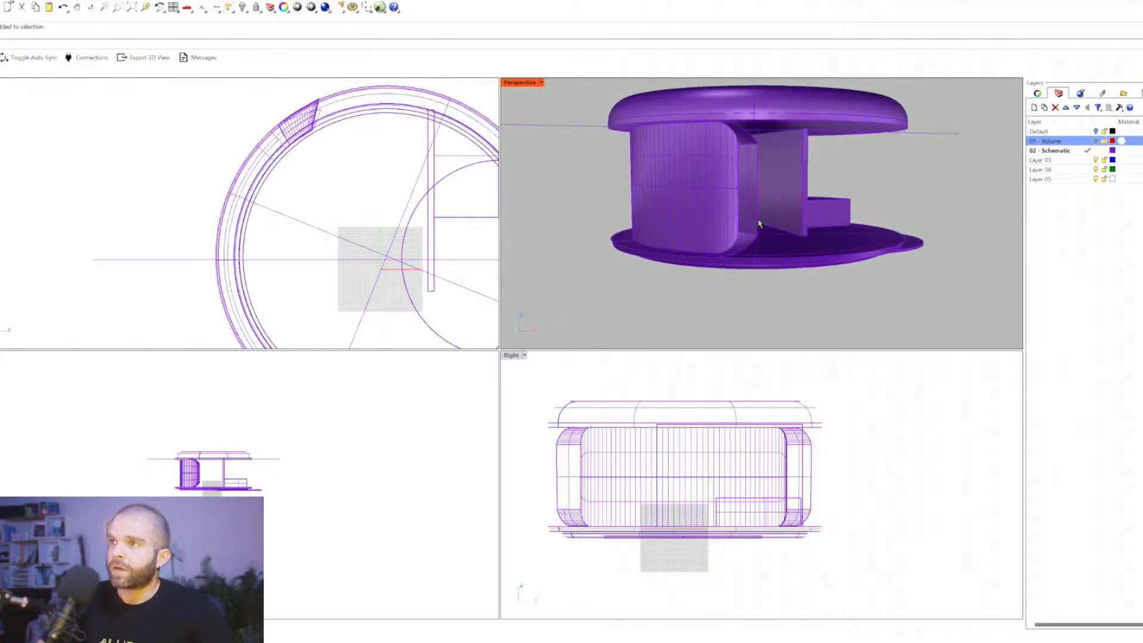
right_drag(758, 223, 774, 226)
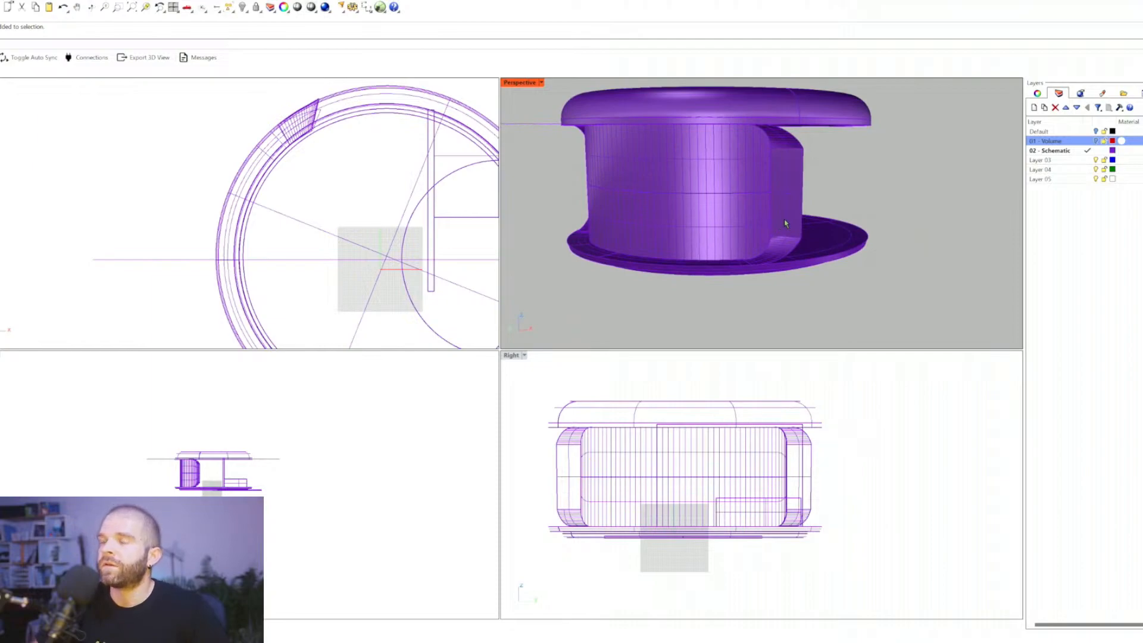
Step: Start duplicating face borders on the current layer, picking one end's vertical face and its two rounded corner faces
click(784, 222)
click(779, 253)
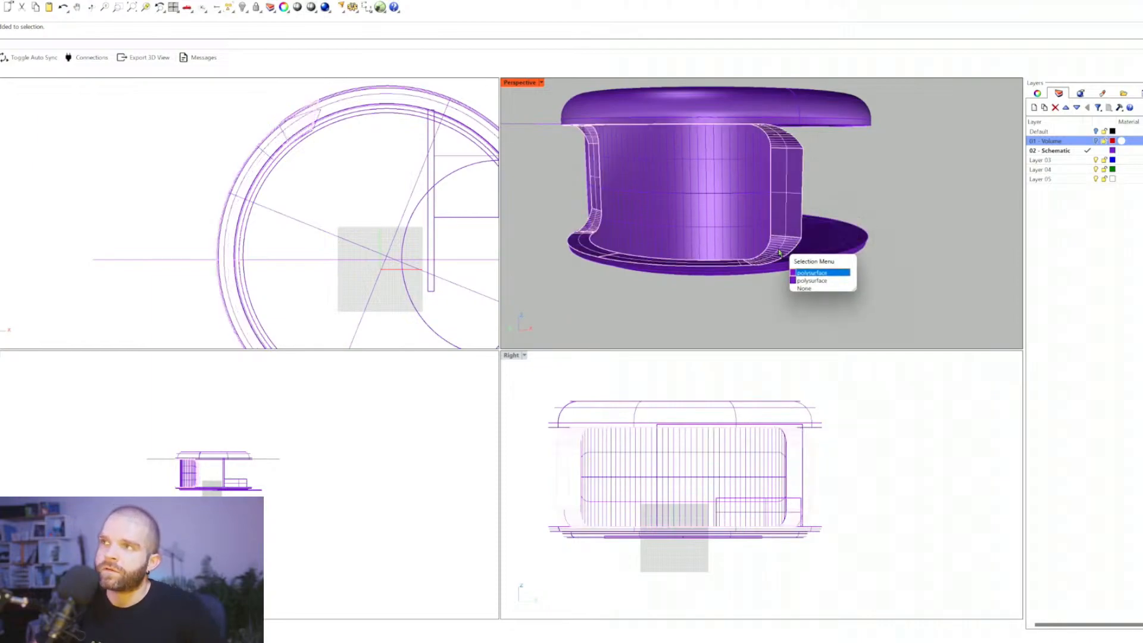
click(802, 273)
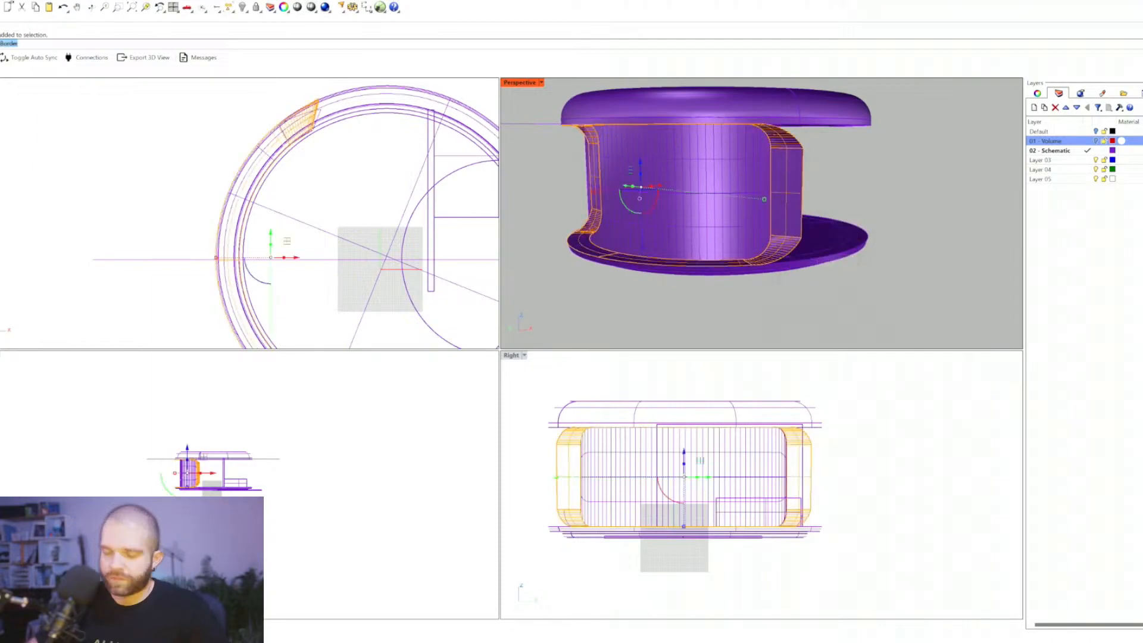
text(B)
key(Return)
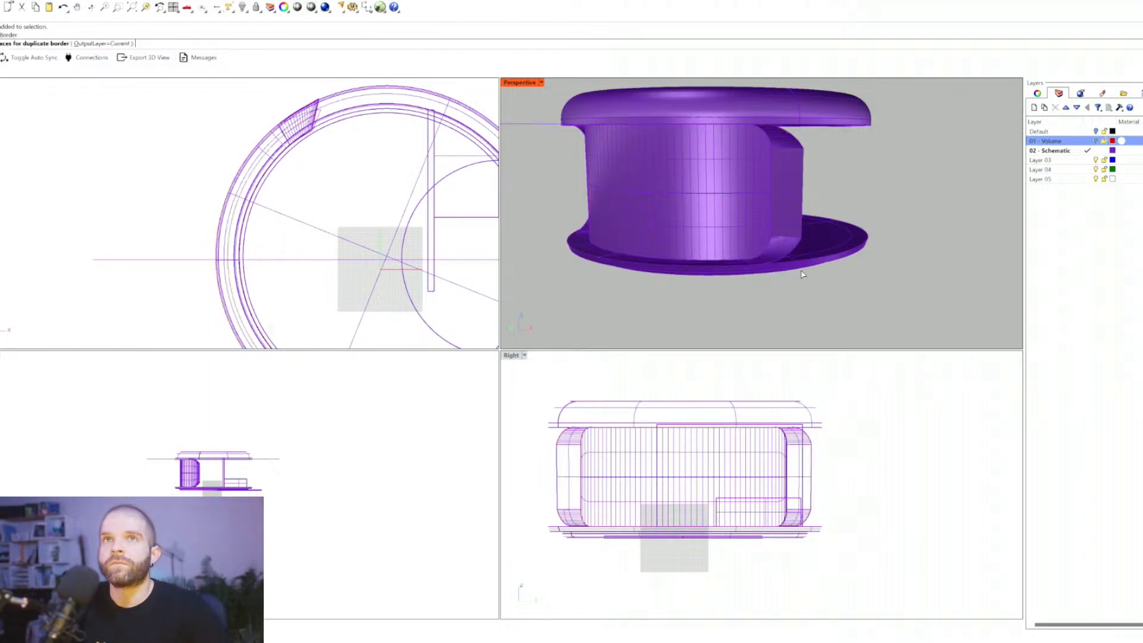
click(786, 202)
click(811, 229)
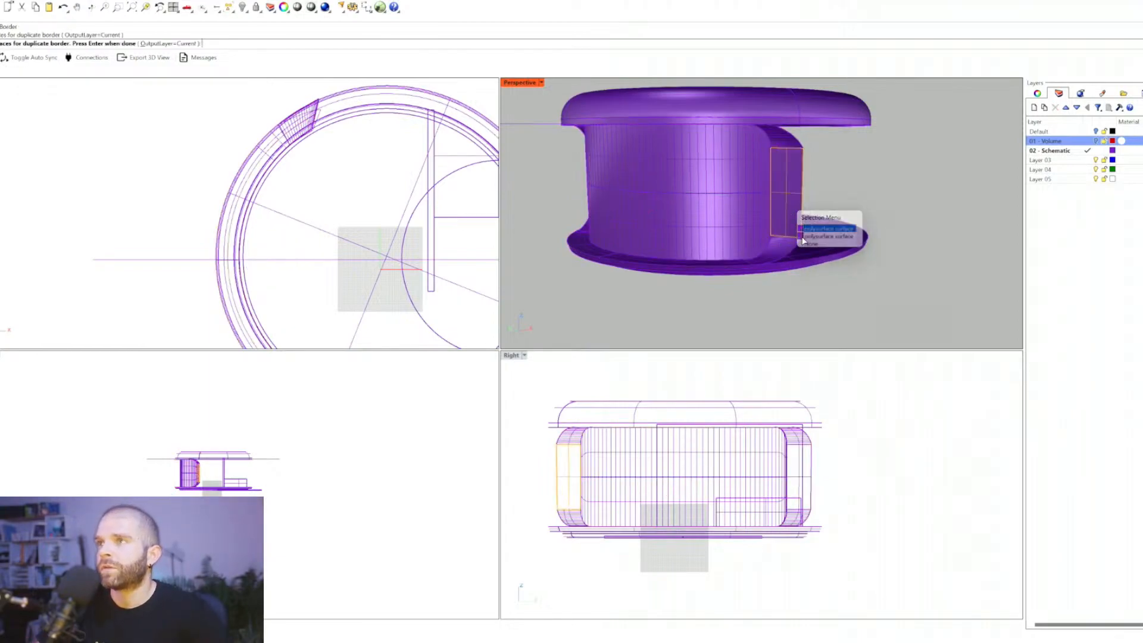
click(785, 241)
click(826, 267)
click(780, 140)
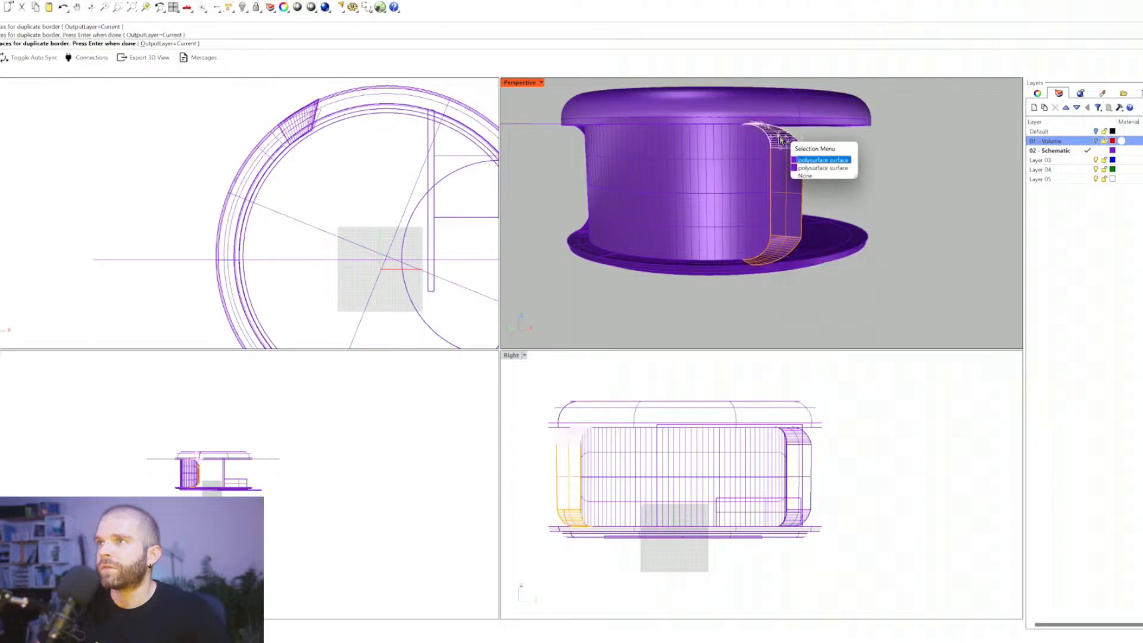
click(807, 161)
Step: Add the frame's bottom faces, the opposite lower corner face and the opposite vertical face to the border duplication
right_drag(807, 161, 682, 249)
click(662, 282)
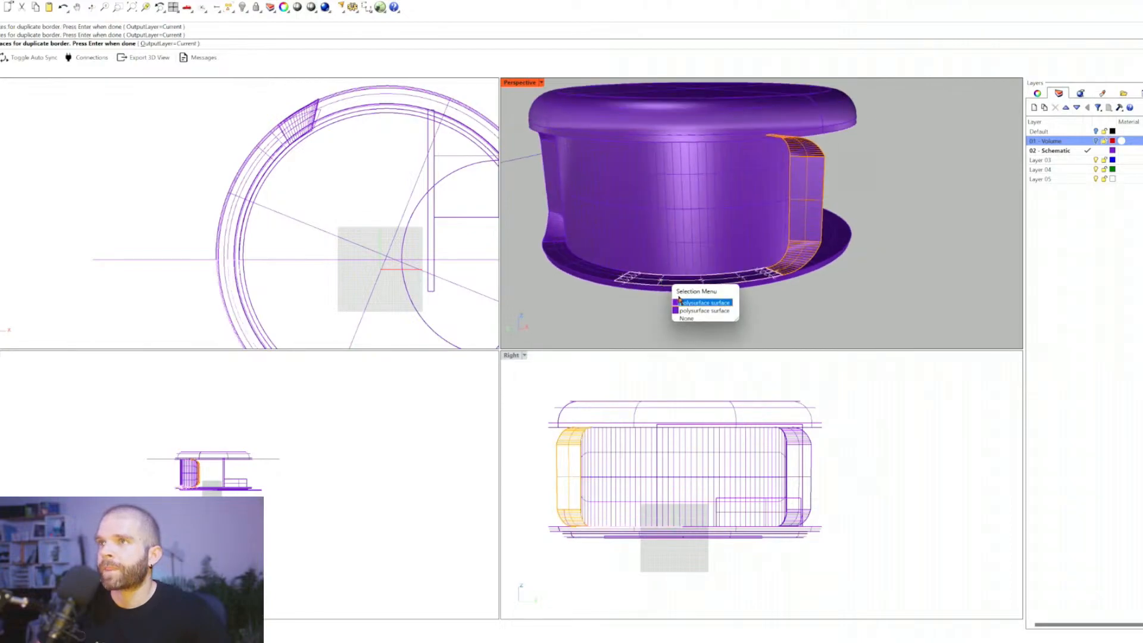
click(690, 302)
click(596, 272)
click(619, 292)
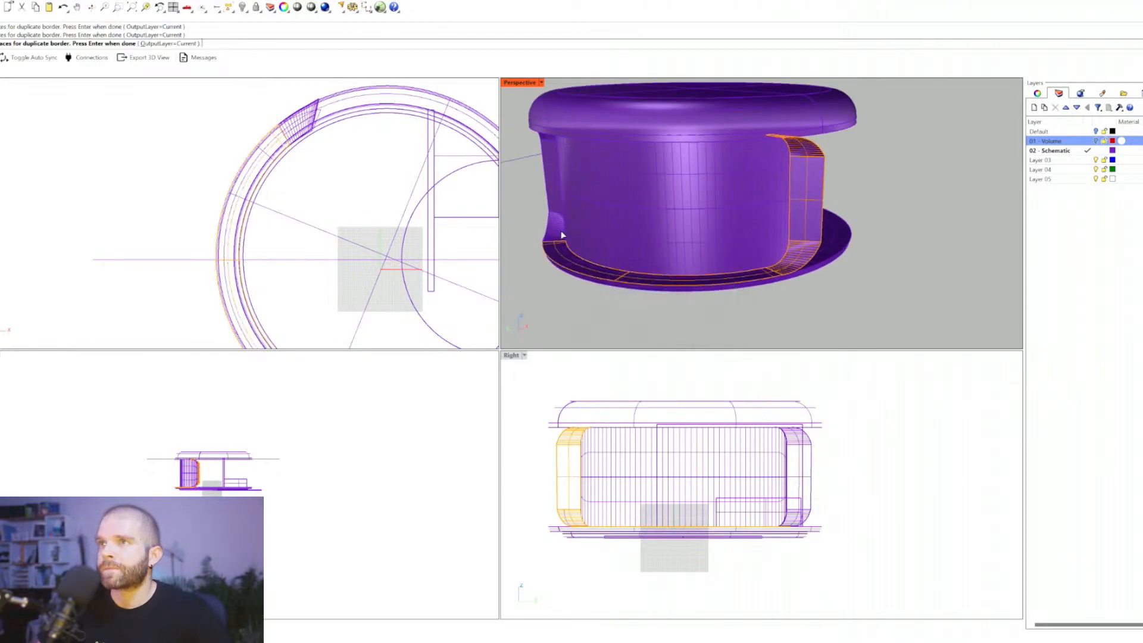
click(564, 238)
click(583, 252)
click(584, 189)
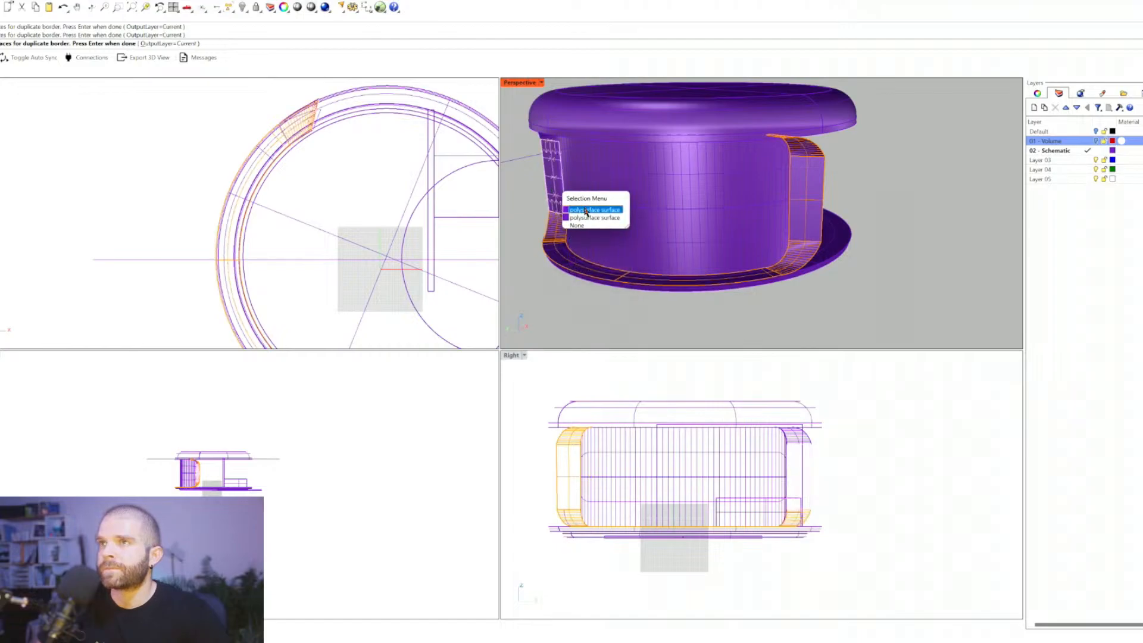
click(585, 212)
Step: Add the remaining upper corner and the top faces of the frame and finish duplicating the face borders
right_drag(585, 212, 647, 229)
click(606, 204)
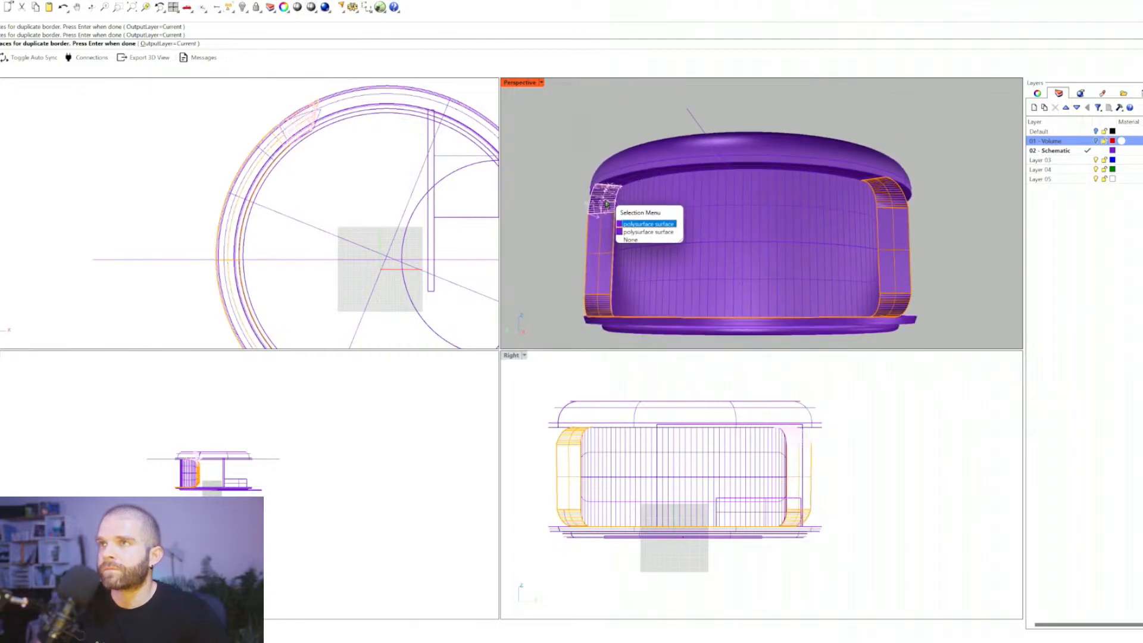
click(648, 224)
click(613, 181)
click(649, 201)
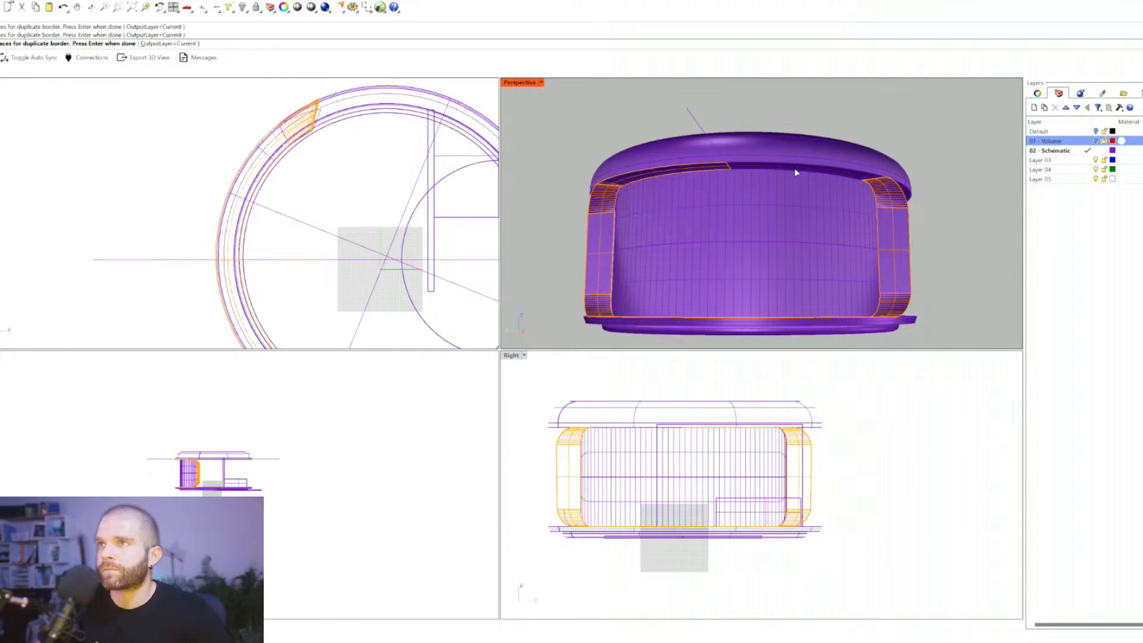
click(795, 172)
click(830, 192)
key(Return)
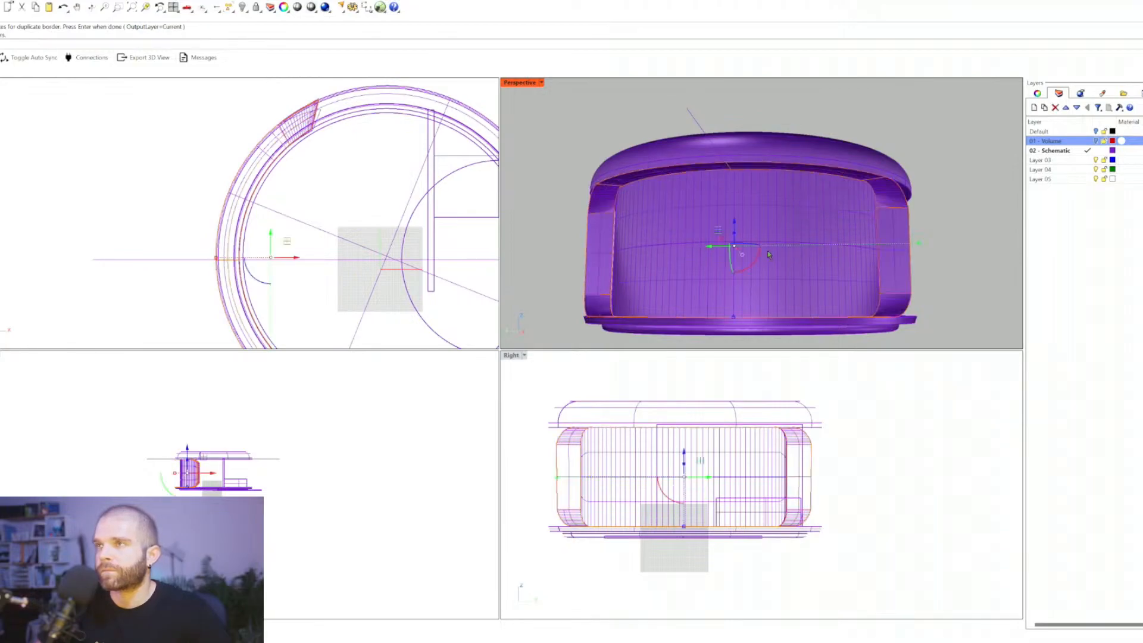
Step: Explode the duplicated face borders into separate segments and move the curves clear of the kiosk
mouse_move(767, 252)
right_down()
mouse_move(841, 248)
mouse_move(764, 241)
mouse_move(782, 252)
right_up()
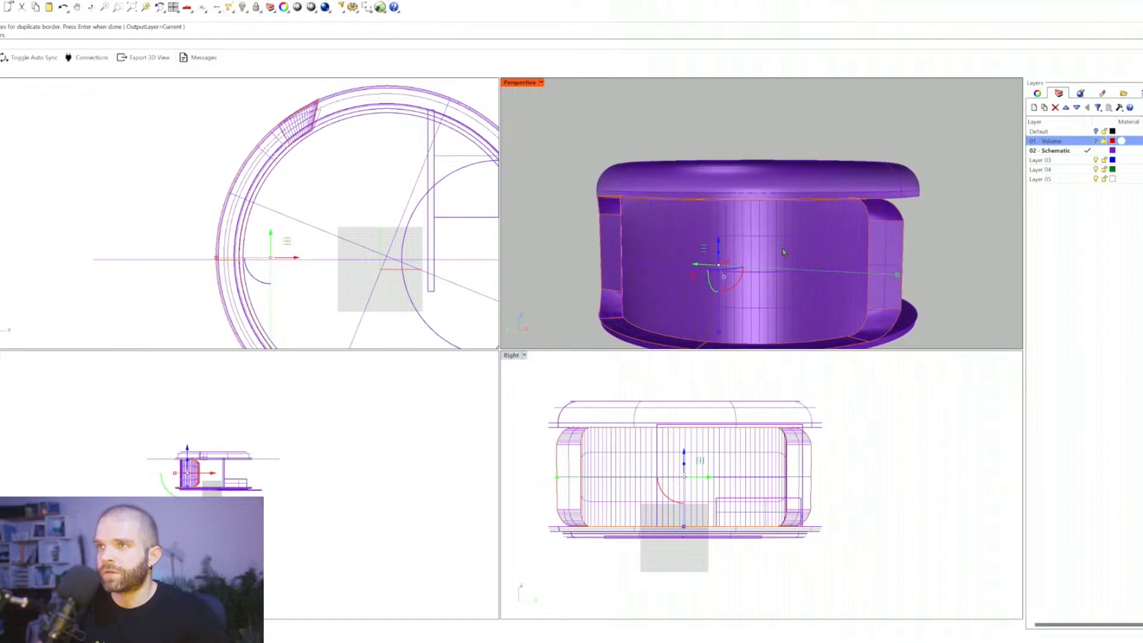
scroll(803, 213, down, 3)
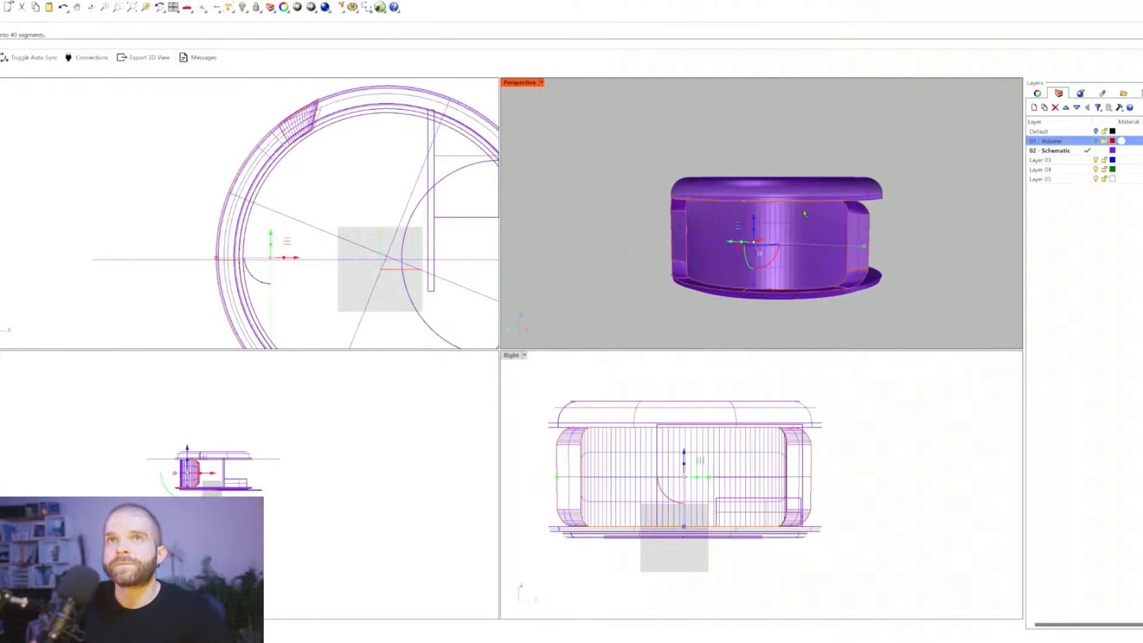
scroll(804, 213, up, 3)
right_drag(774, 241, 779, 277)
scroll(778, 274, down, 4)
scroll(755, 209, down, 9)
drag(758, 209, 620, 194)
Step: Delete the stacked cross segments between the inner and outer outlines at one end's upper and lower rounded corners
scroll(619, 214, up, 10)
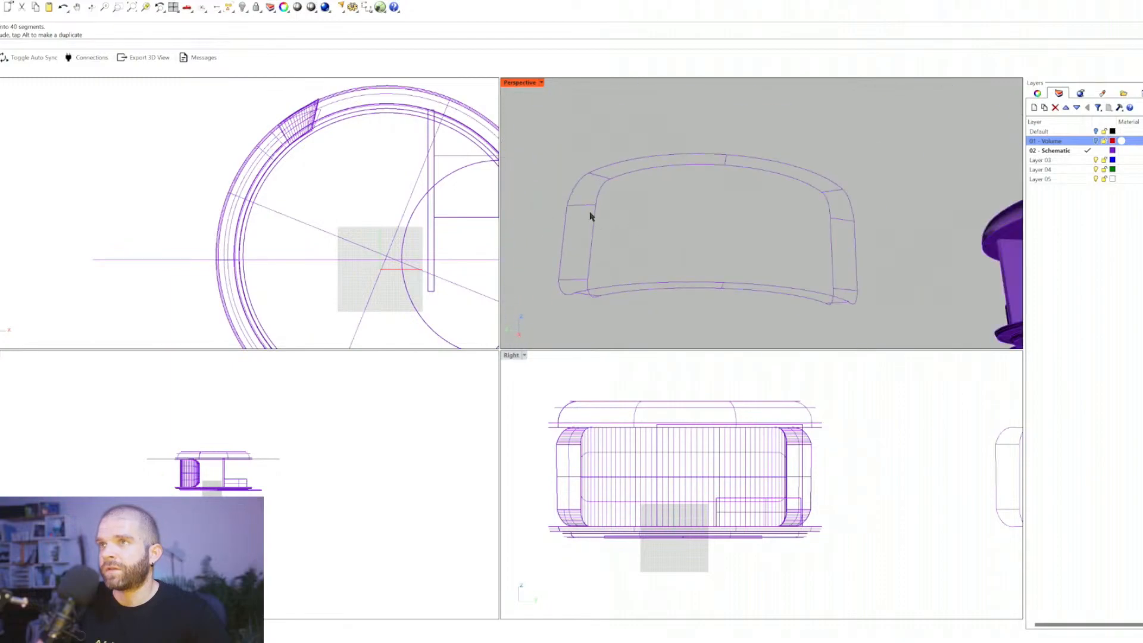
click(585, 209)
click(590, 200)
click(597, 177)
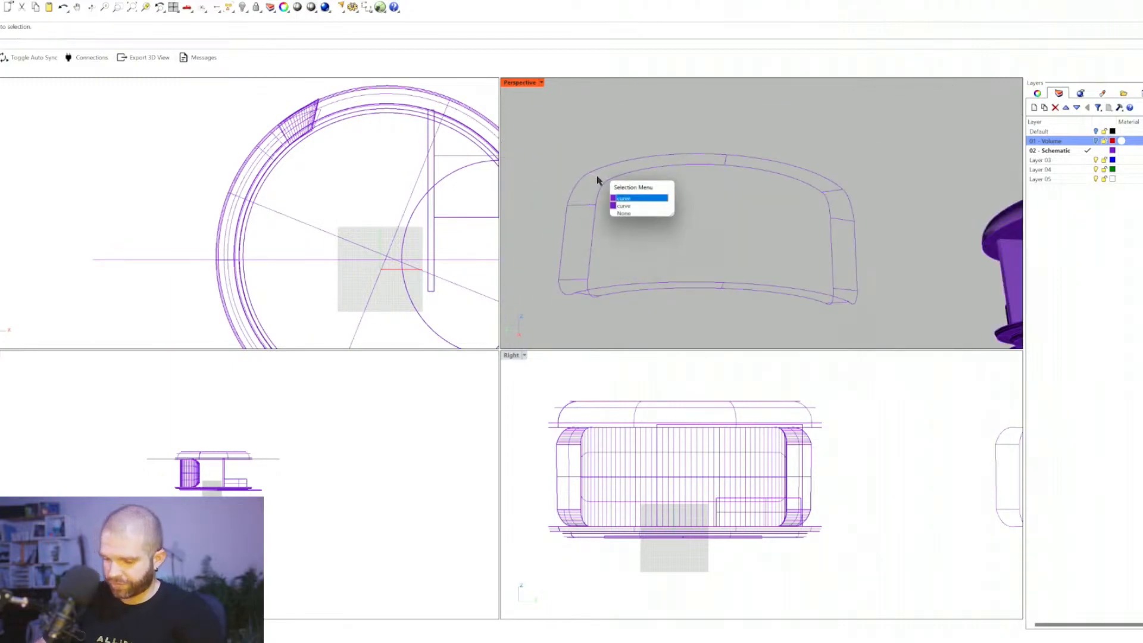
key(Escape)
click(587, 196)
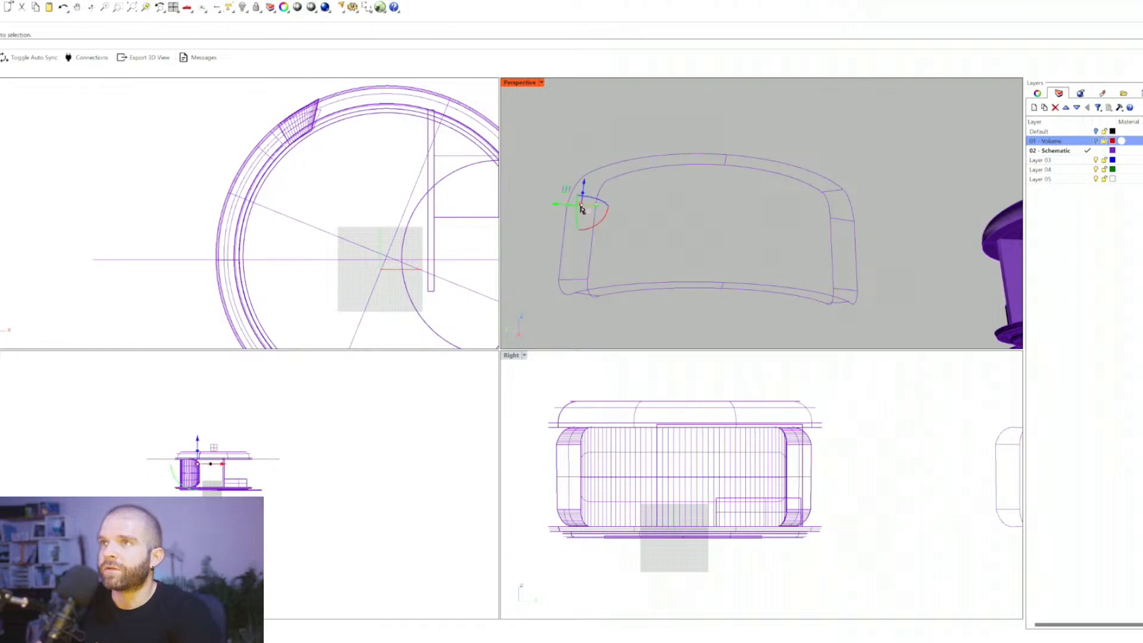
key(Escape)
click(576, 284)
key(Escape)
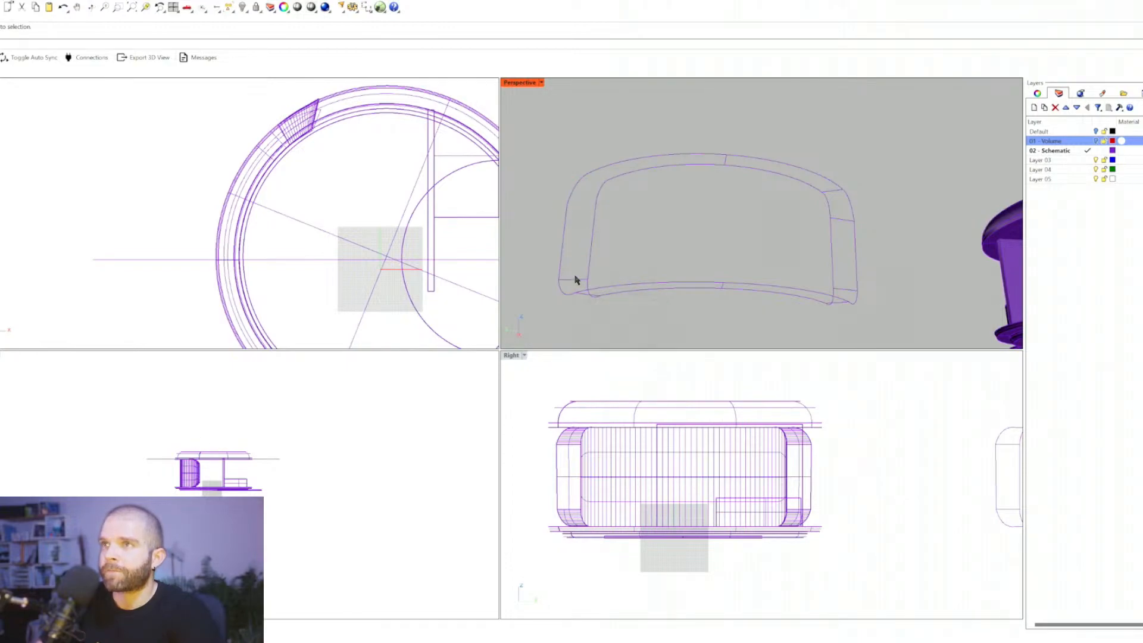
click(576, 283)
key(Escape)
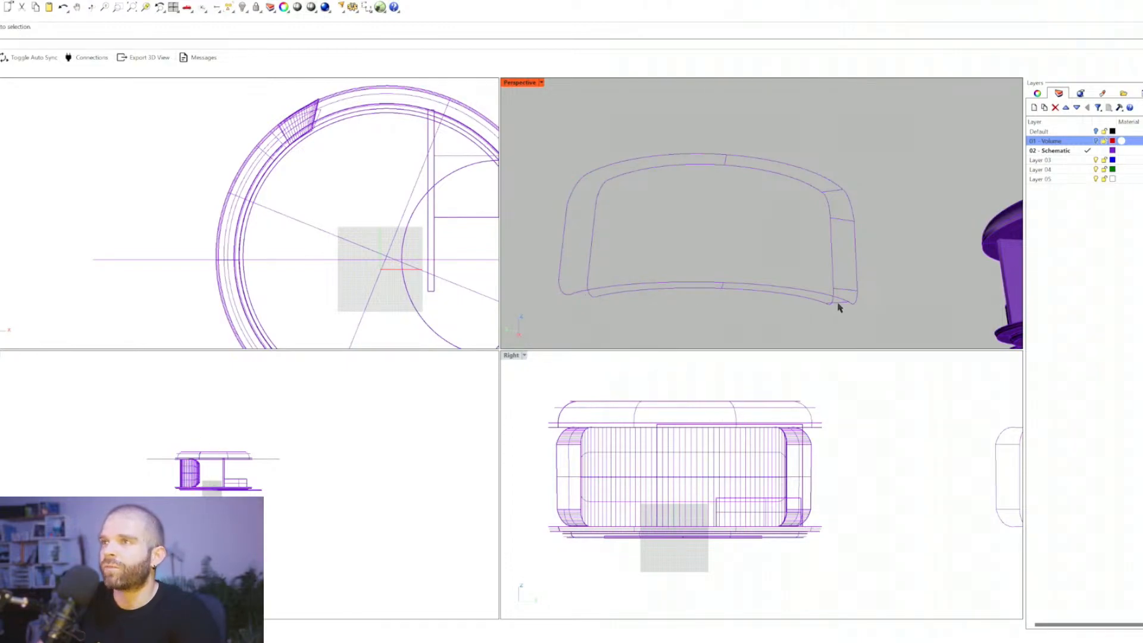
Step: Delete the remaining cross segments between the inner and outer outlines at the other end and along the middle of the upper and lower edges
click(839, 220)
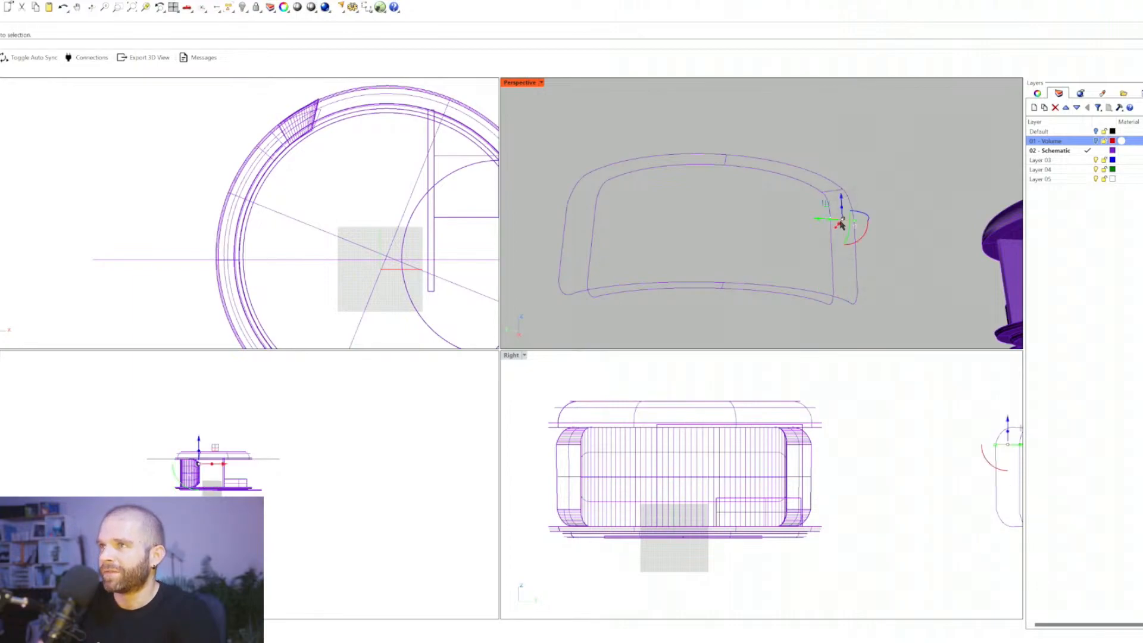
key(Delete)
click(831, 191)
click(725, 160)
click(736, 231)
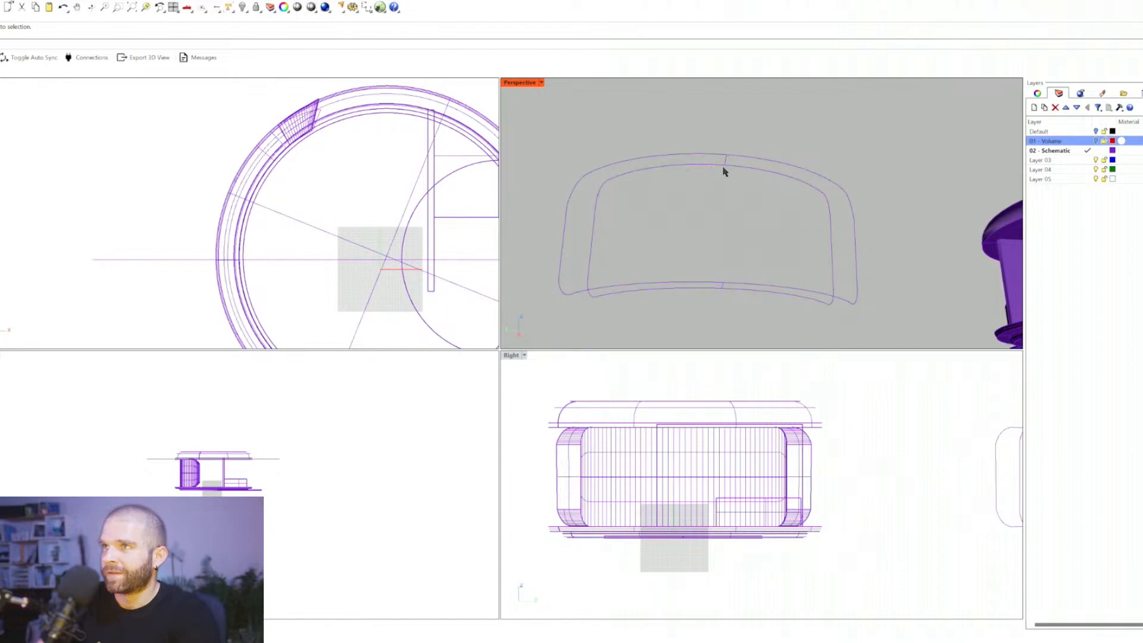
click(722, 288)
click(721, 286)
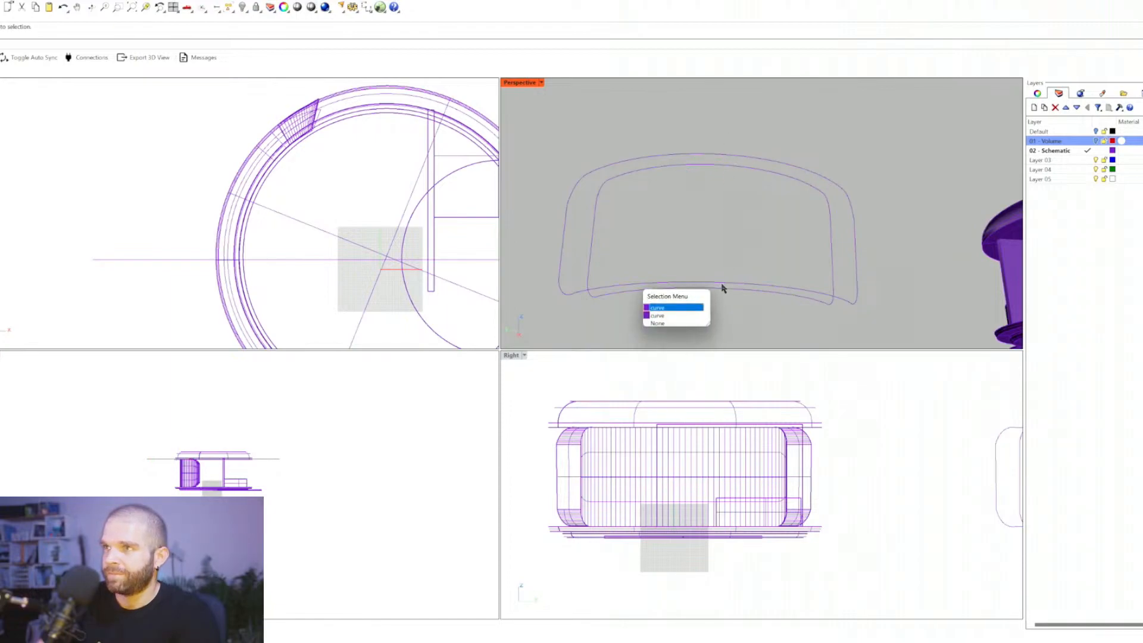
click(722, 285)
click(723, 285)
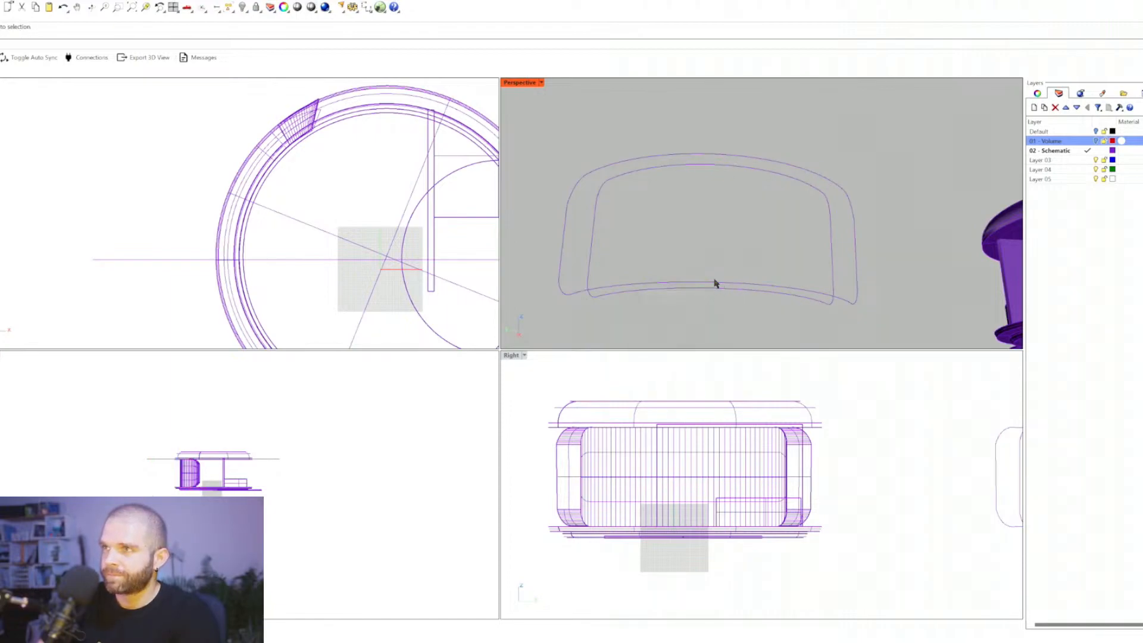
Step: Select all segments of the outer outline and join them into one closed curve
right_drag(715, 284, 582, 264)
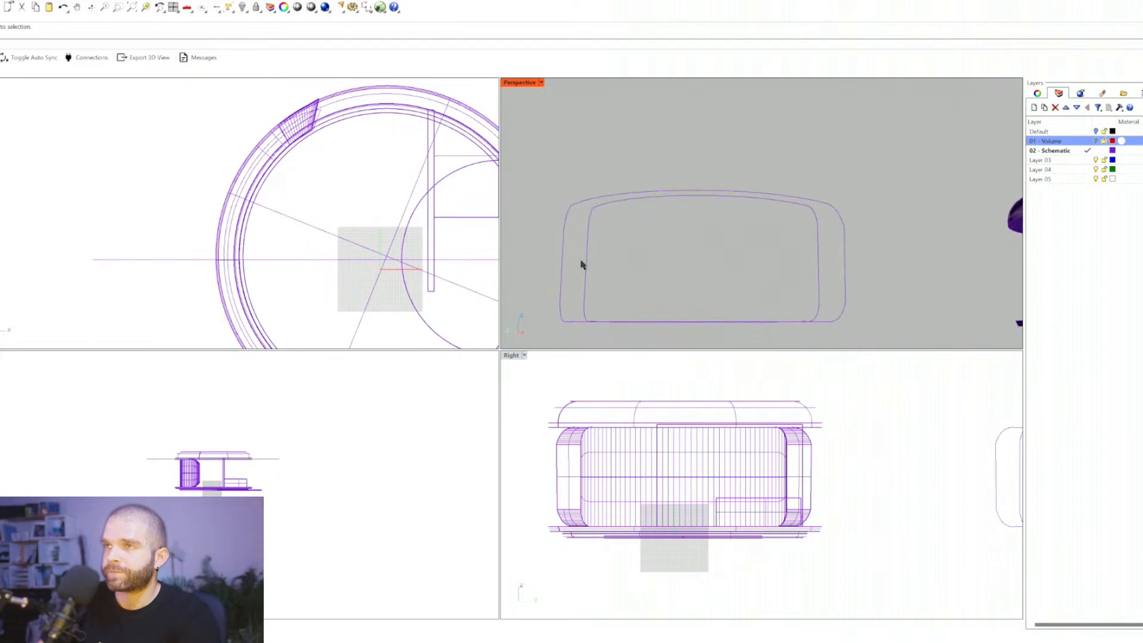
drag(558, 187, 557, 188)
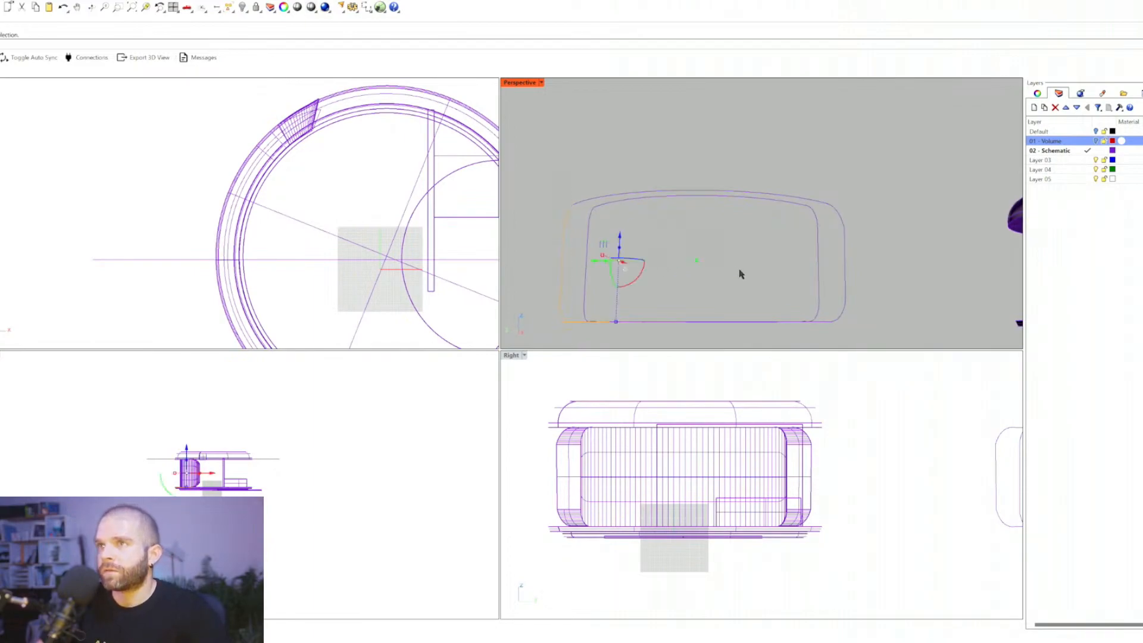
drag(841, 205, 840, 203)
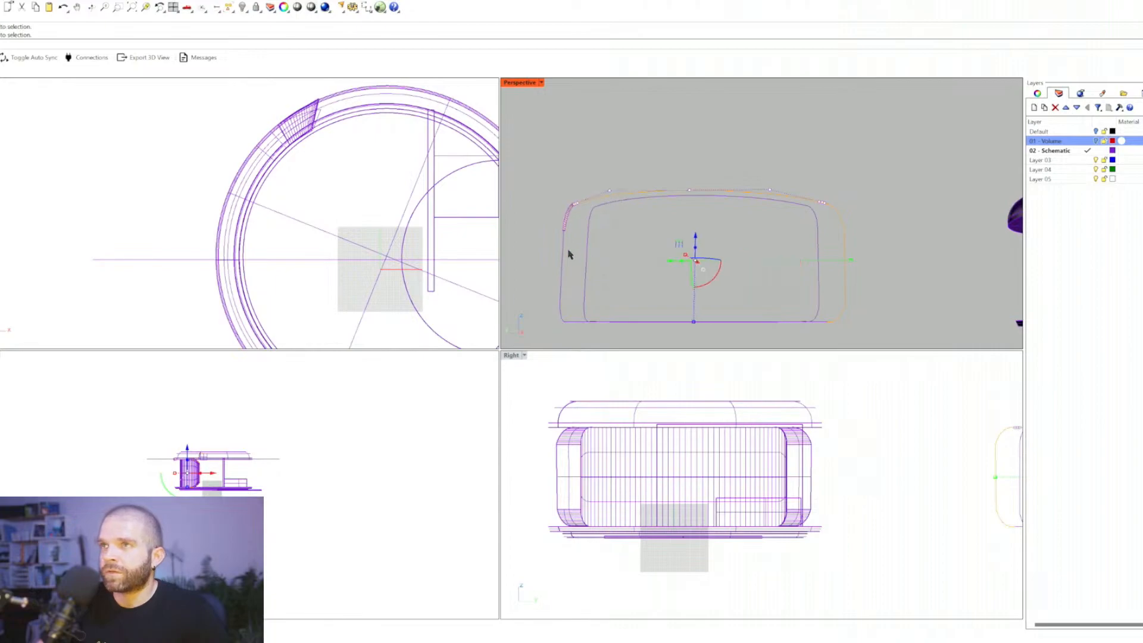
right_drag(563, 321, 623, 328)
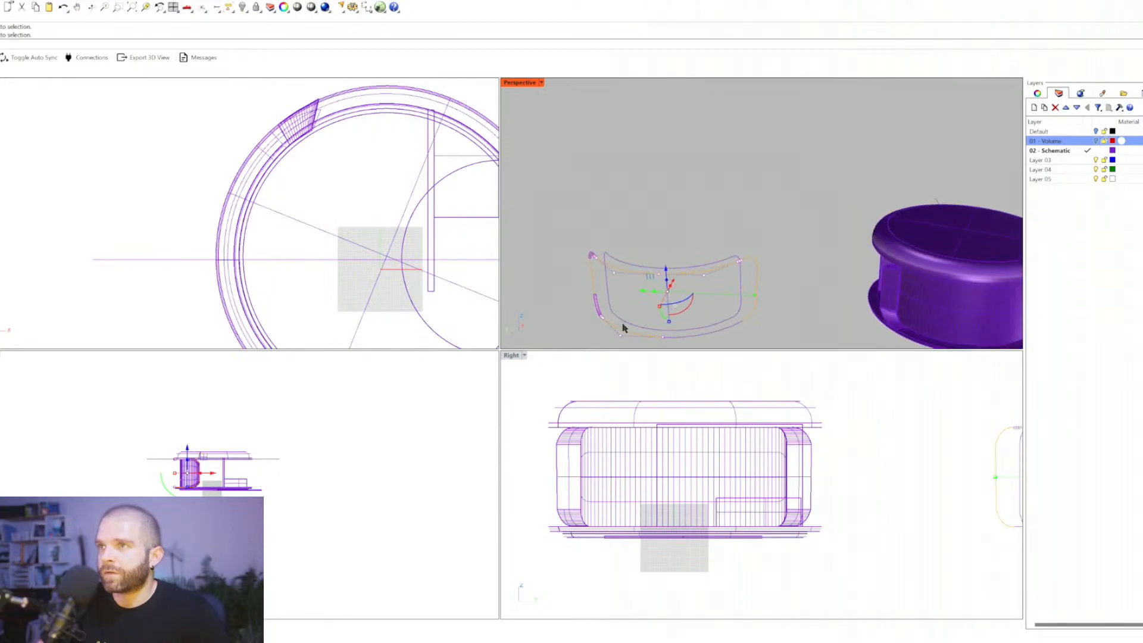
right_drag(697, 341, 724, 309)
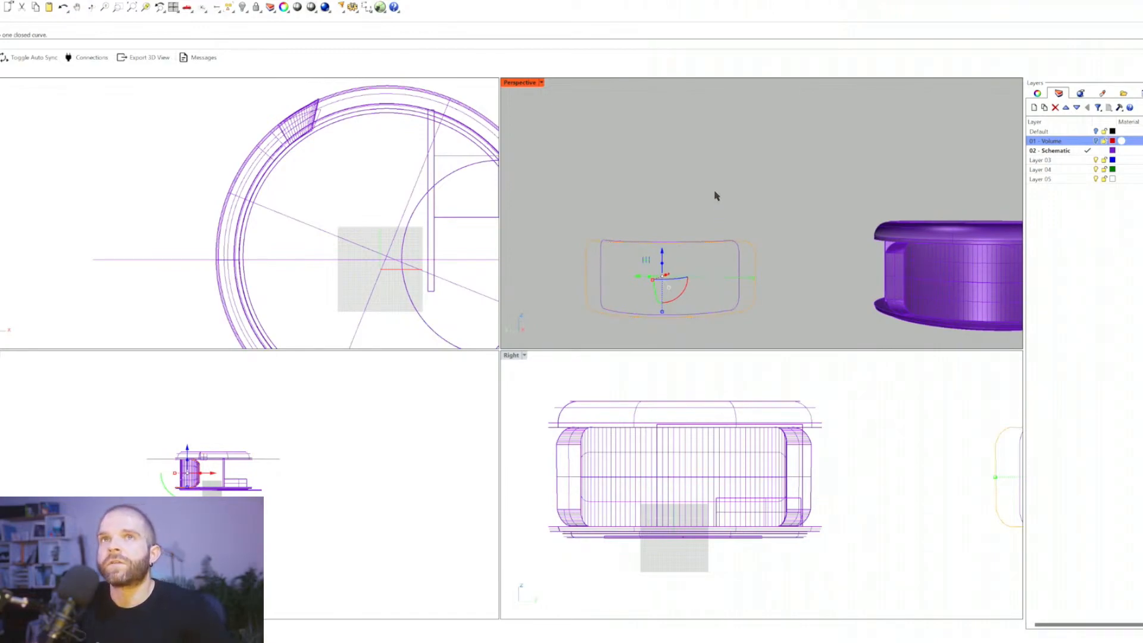
click(752, 307)
key(Escape)
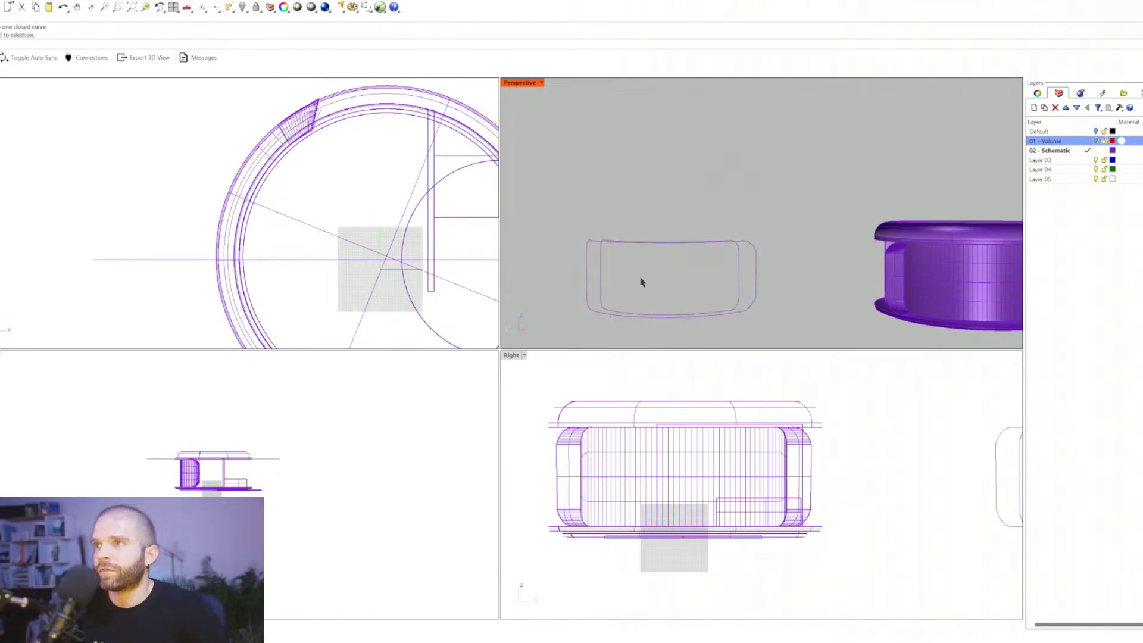
Step: Select all segments of the inner outline and join them into one closed curve
right_drag(641, 280, 614, 236)
drag(686, 330, 748, 324)
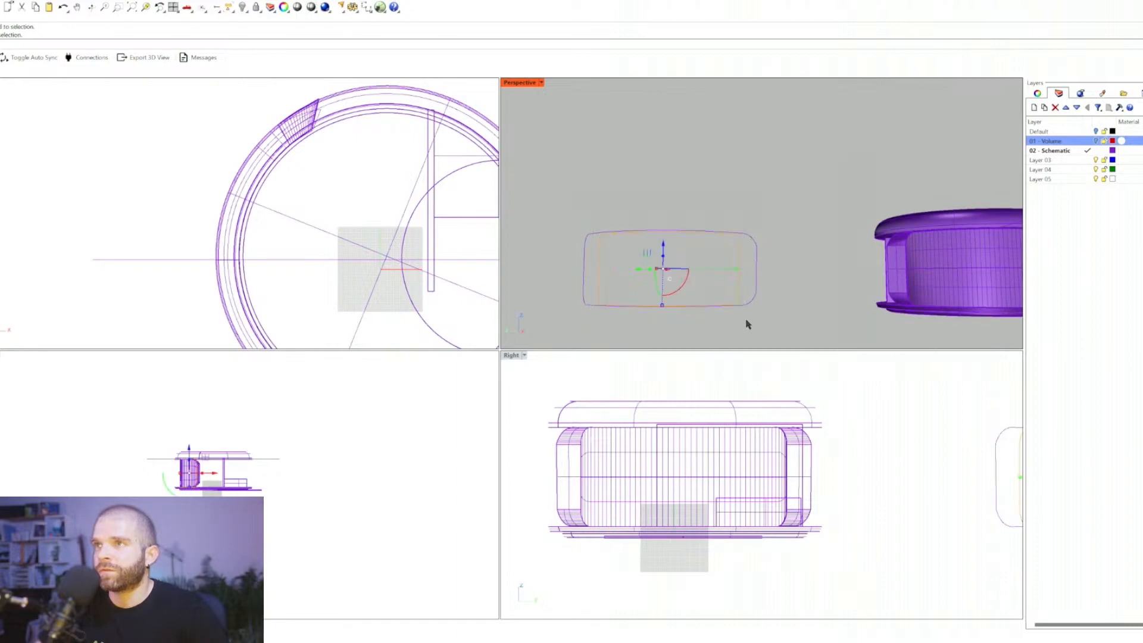
click(739, 281)
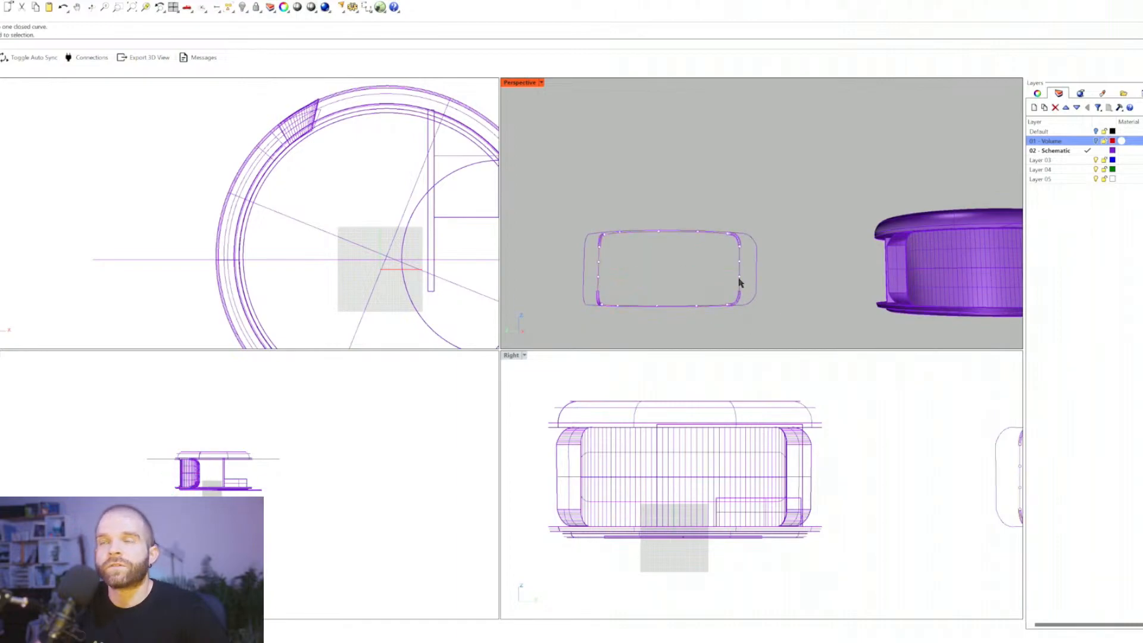
Step: Move both closed outlines together from beside the kiosk back onto the curved frame
drag(779, 313, 665, 199)
text(m)
key(Return)
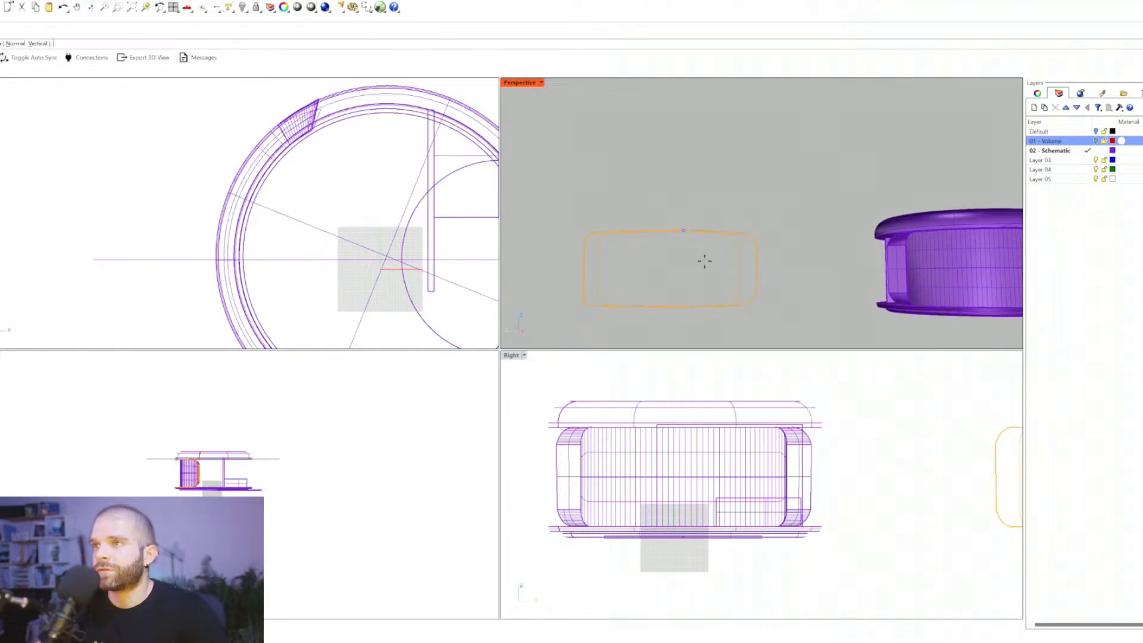
scroll(714, 289, down, 8)
scroll(773, 278, up, 10)
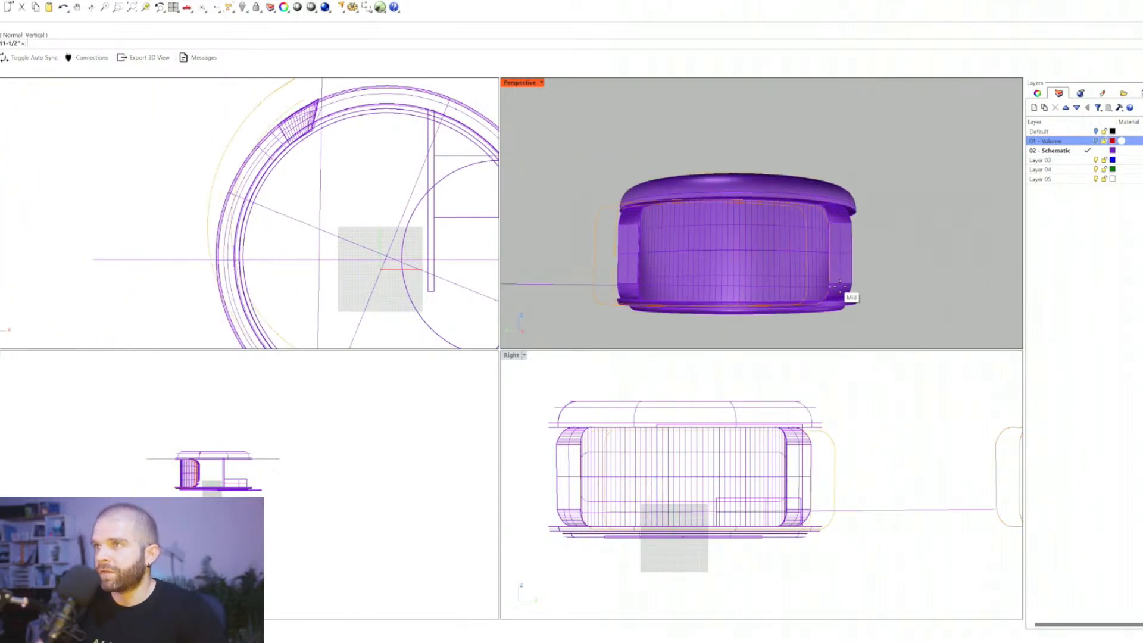
click(852, 284)
click(885, 271)
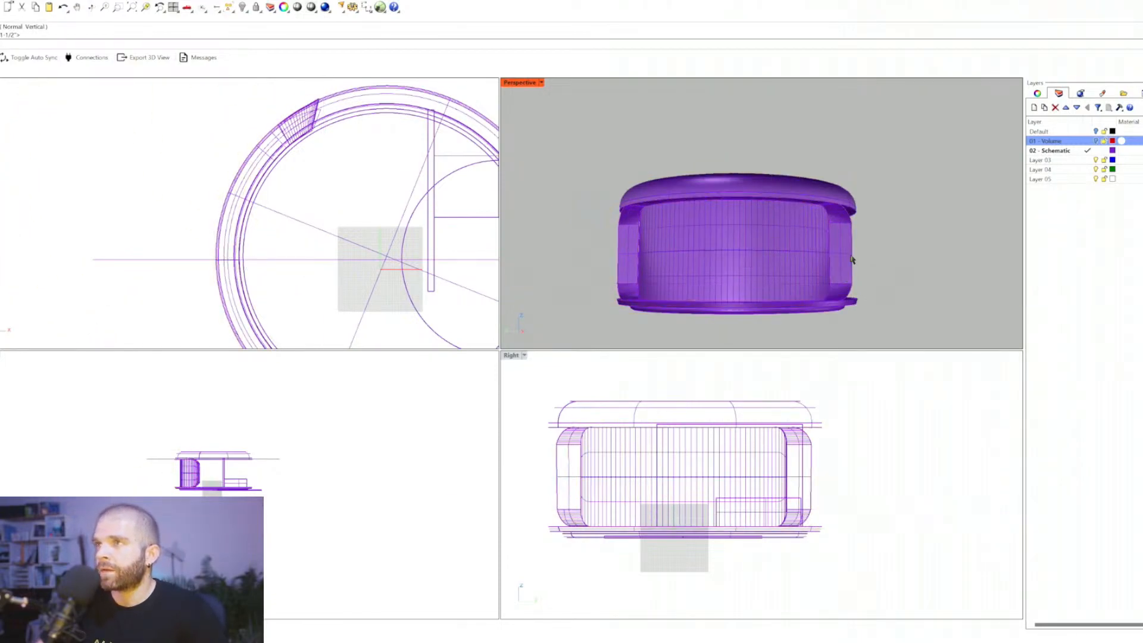
Step: Select the outer outline on the frame and show the hidden objects, including the full round wall
click(859, 262)
click(878, 279)
right_drag(875, 263, 808, 273)
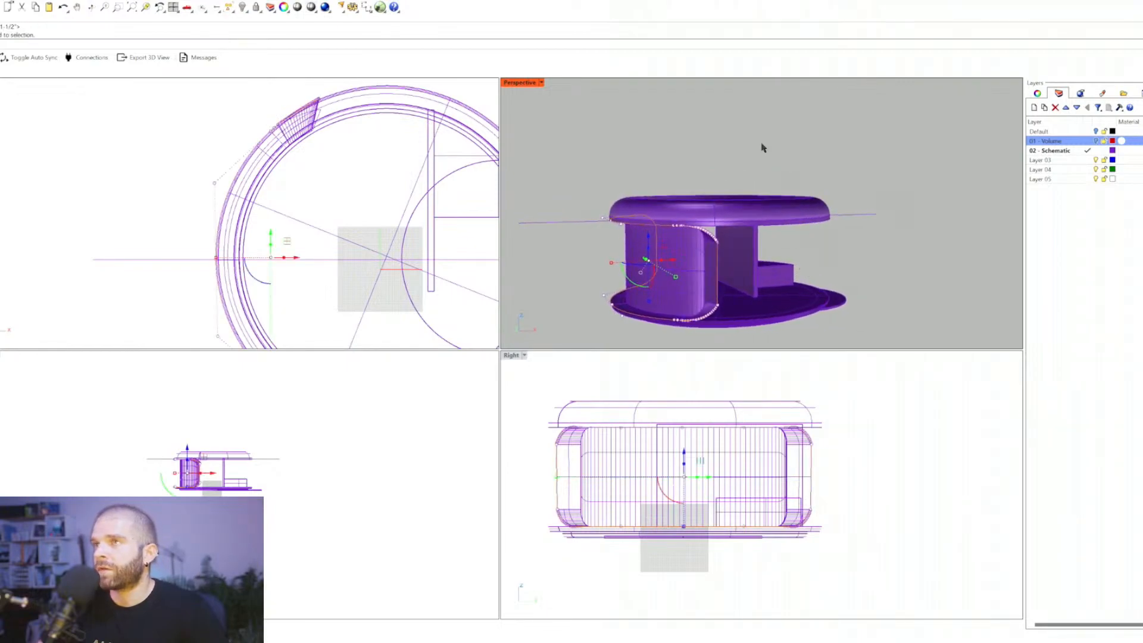
click(242, 9)
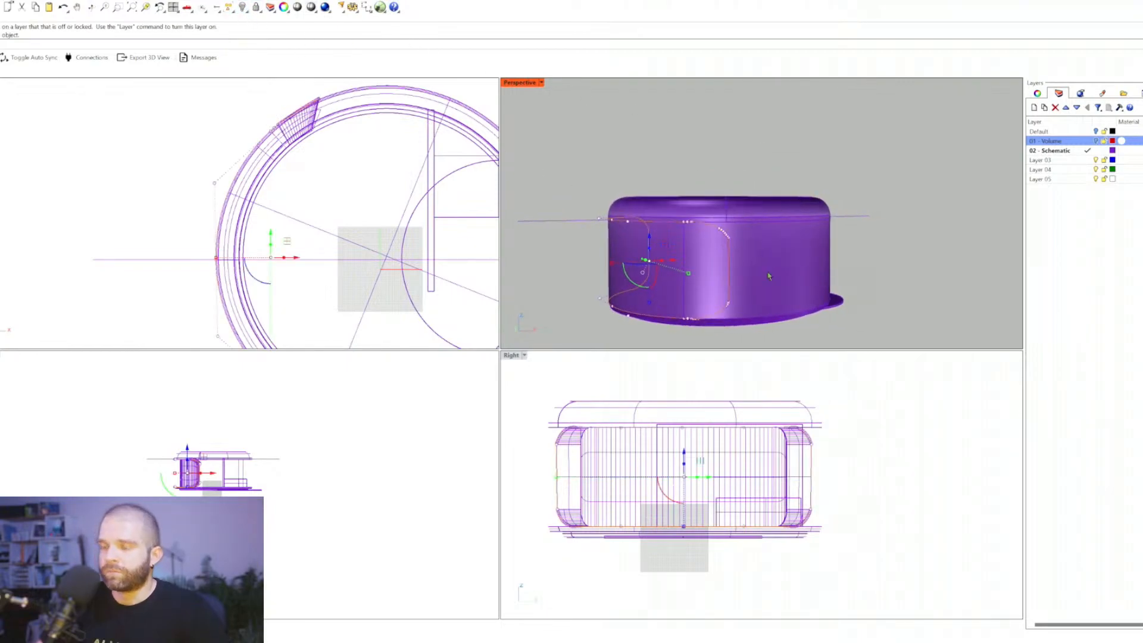
key(Return)
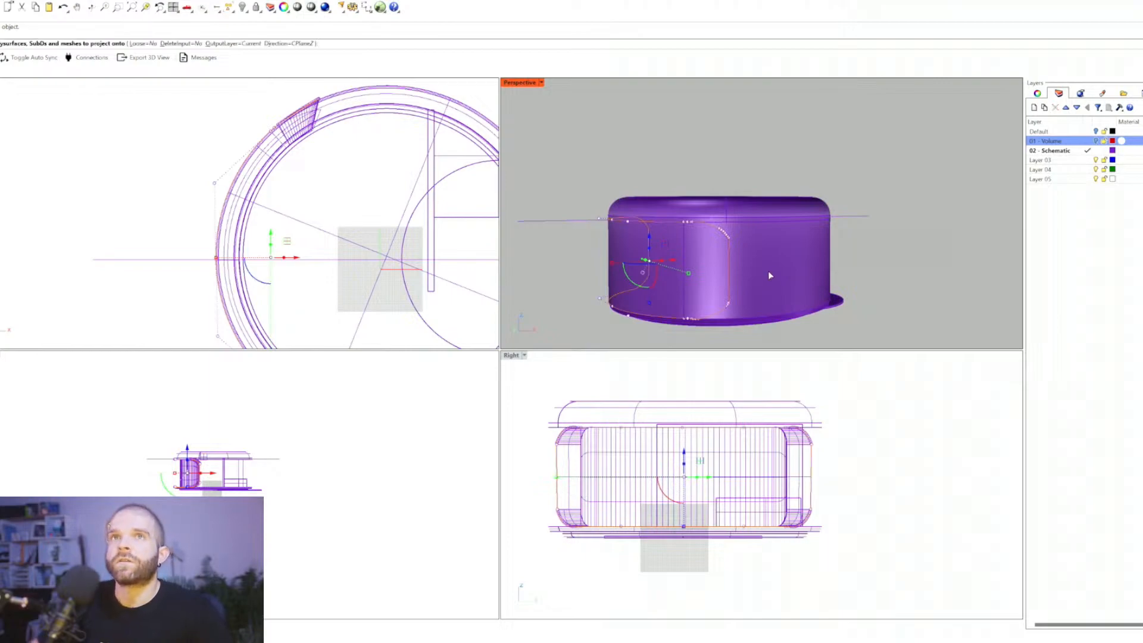
click(780, 268)
mouse_move(780, 268)
right_down()
mouse_move(782, 295)
mouse_move(827, 288)
mouse_move(833, 275)
mouse_move(785, 278)
right_up()
key(Escape)
Step: Select the outer outline curve for projection and set the projection direction to Custom
click(841, 256)
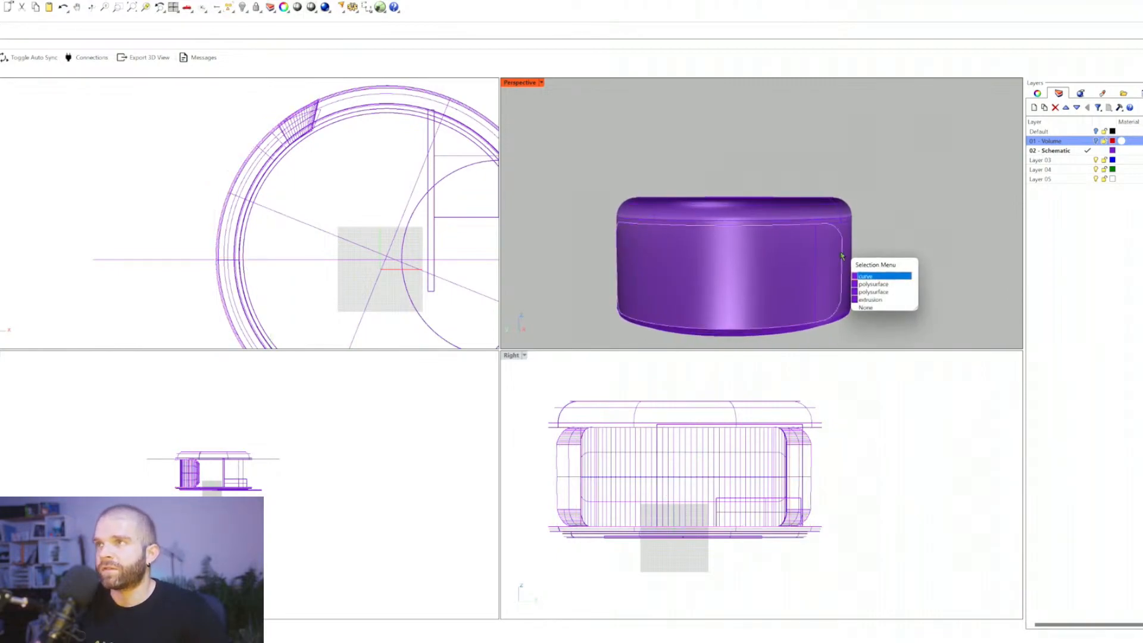
click(868, 277)
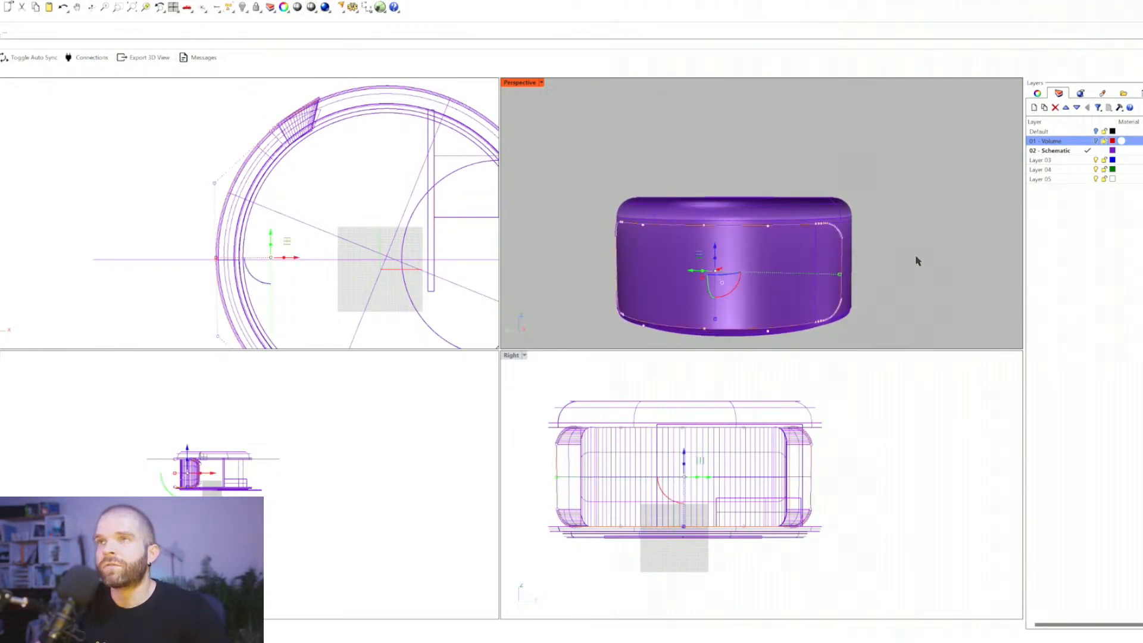
key(Return)
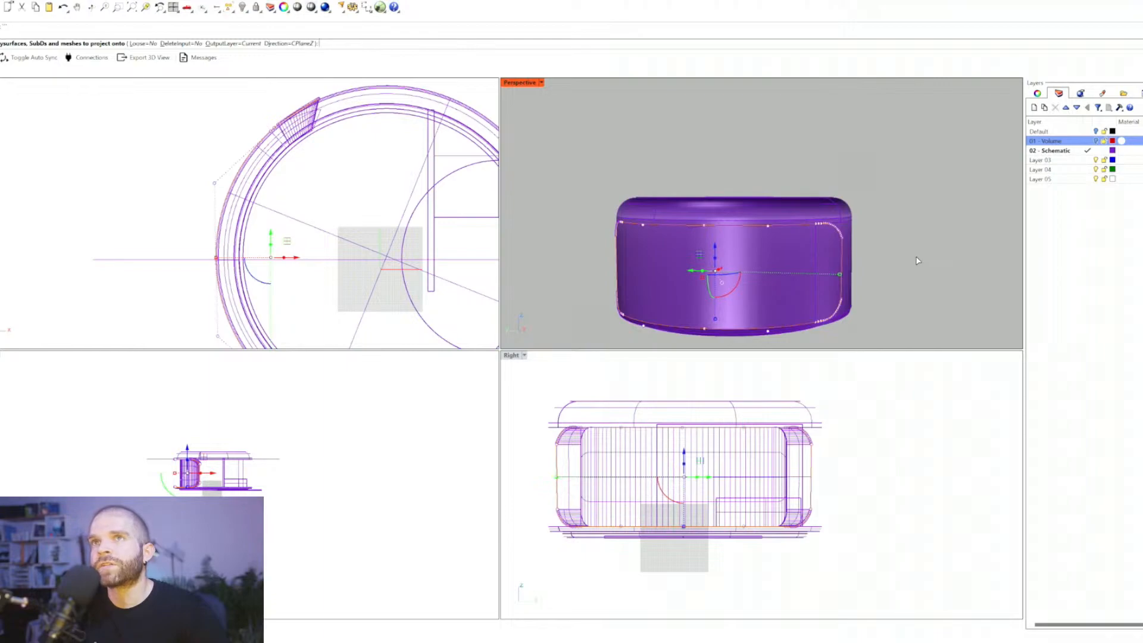
text(i)
key(Return)
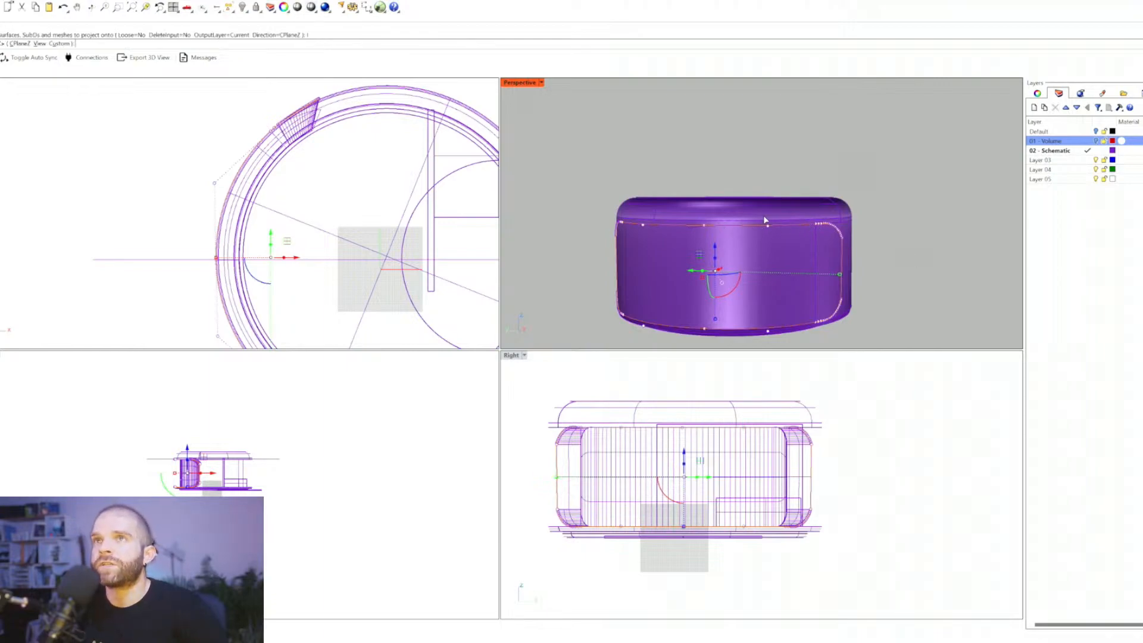
right_drag(765, 219, 688, 237)
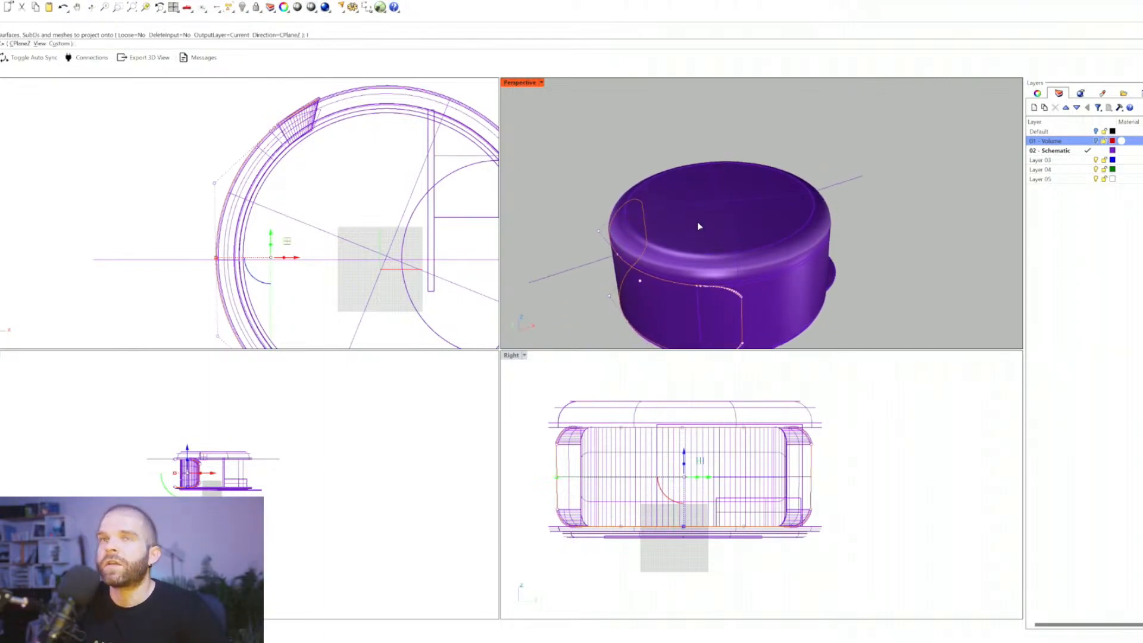
click(20, 44)
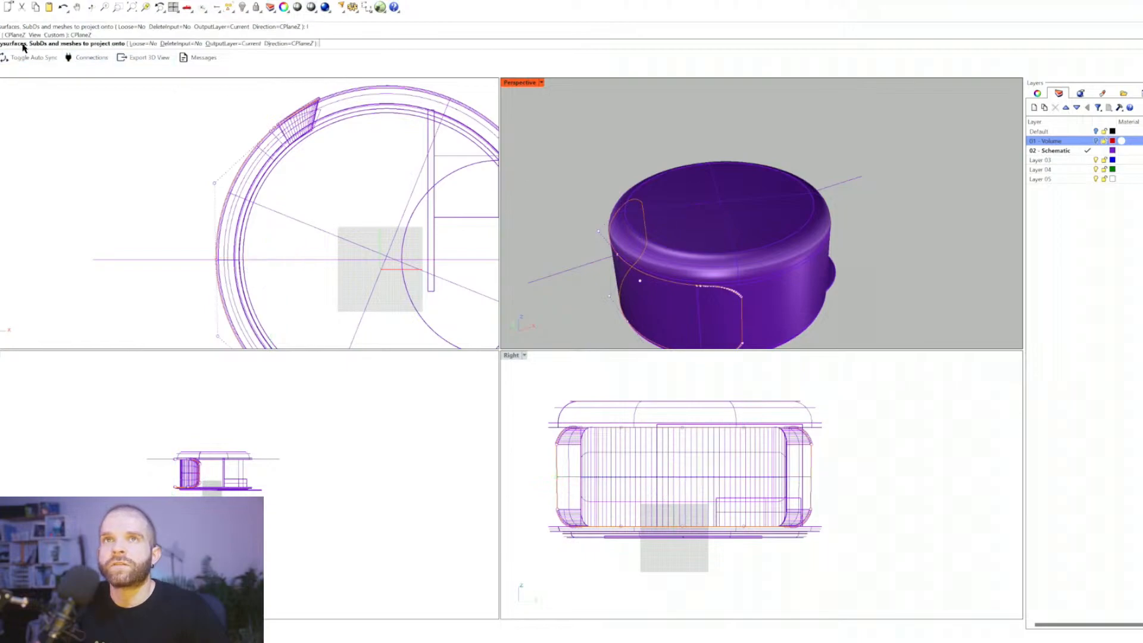
click(282, 44)
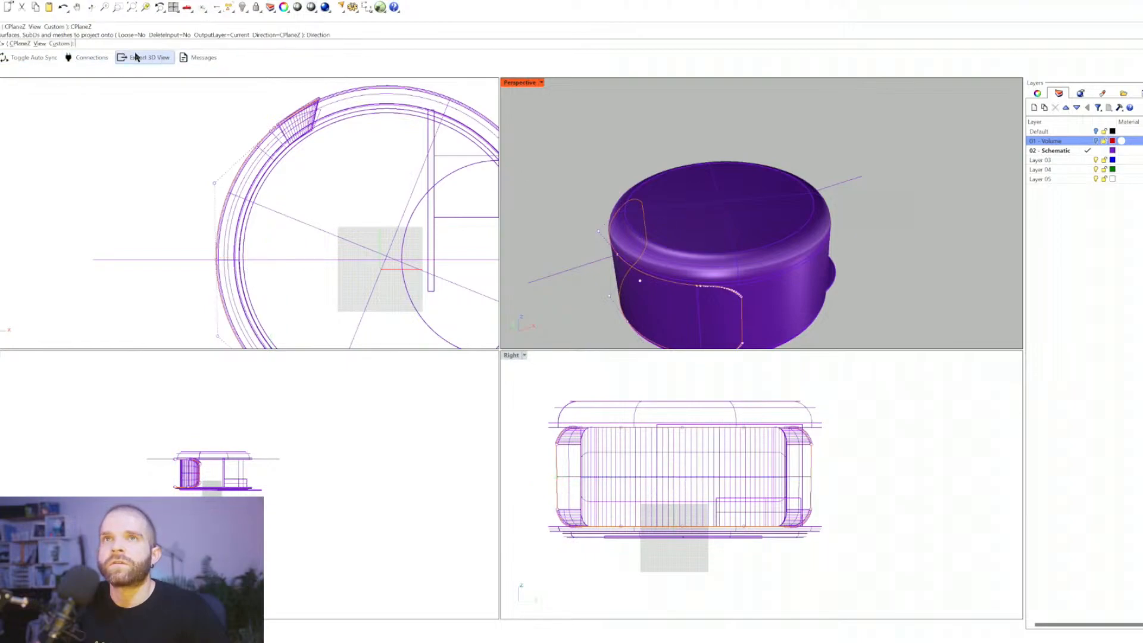
click(56, 43)
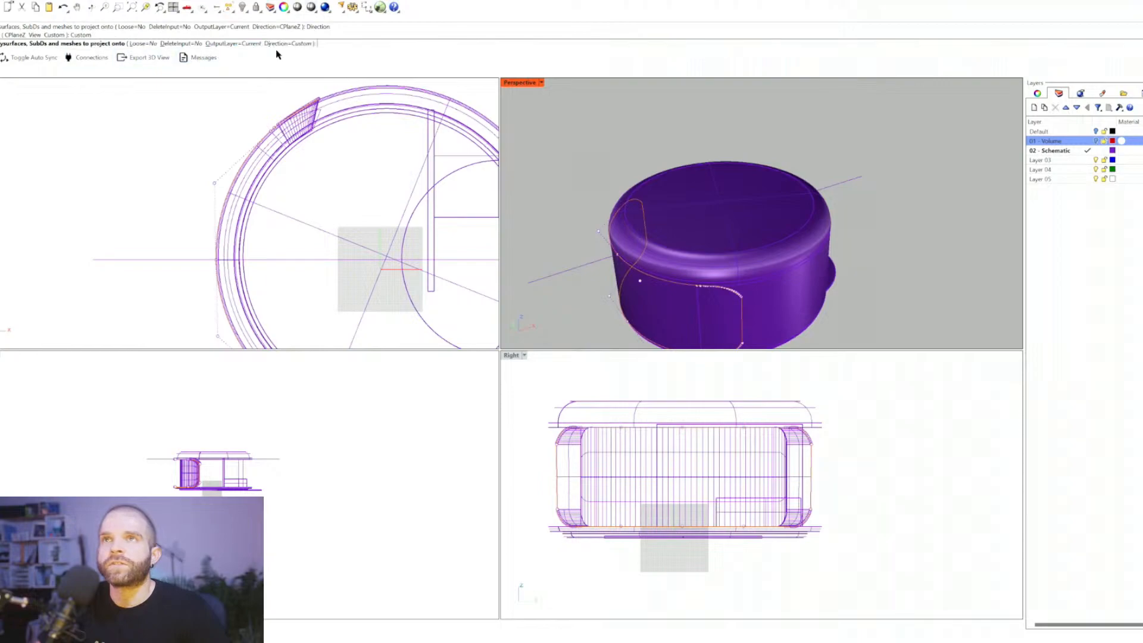
key(Escape)
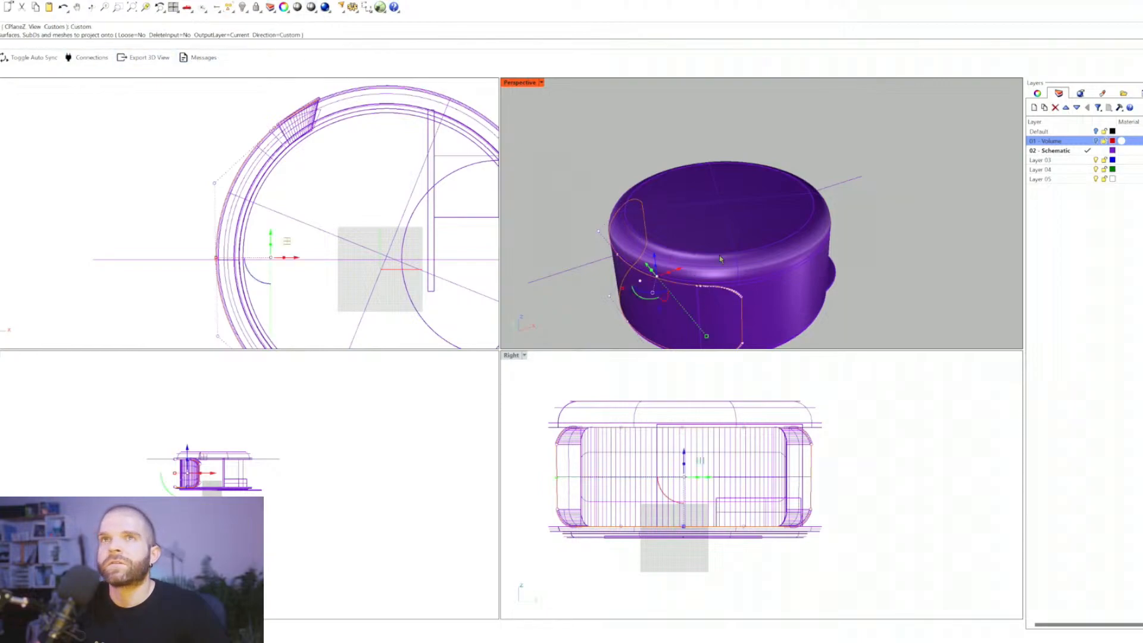
Step: Project the outer outline onto the full round wall along a custom direction
key(space)
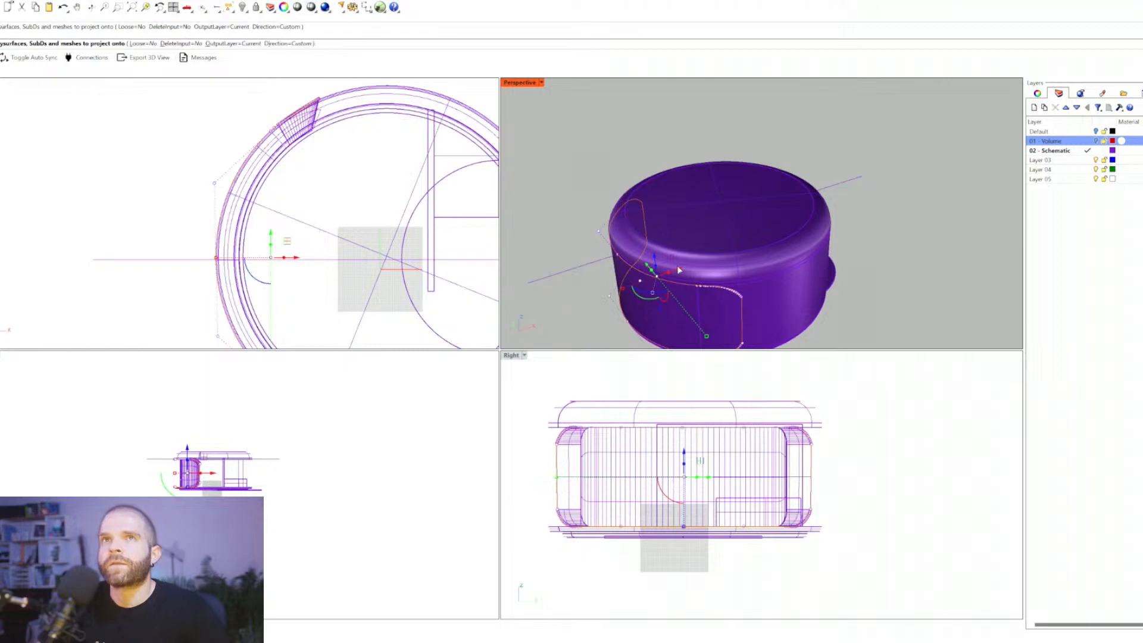
click(794, 310)
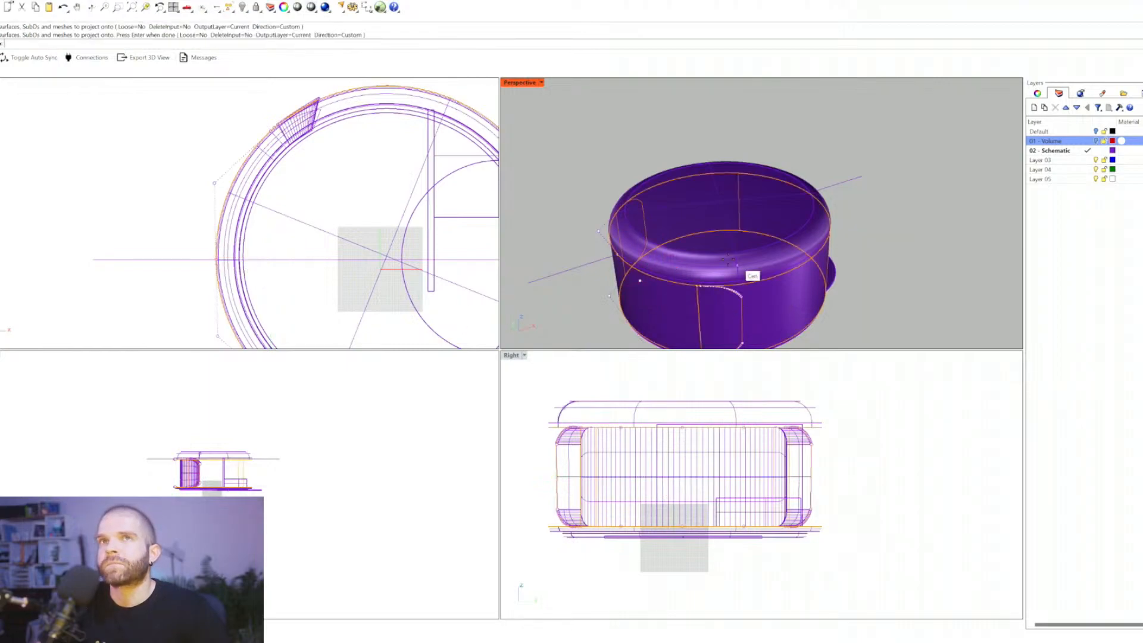
right_drag(727, 258, 822, 279)
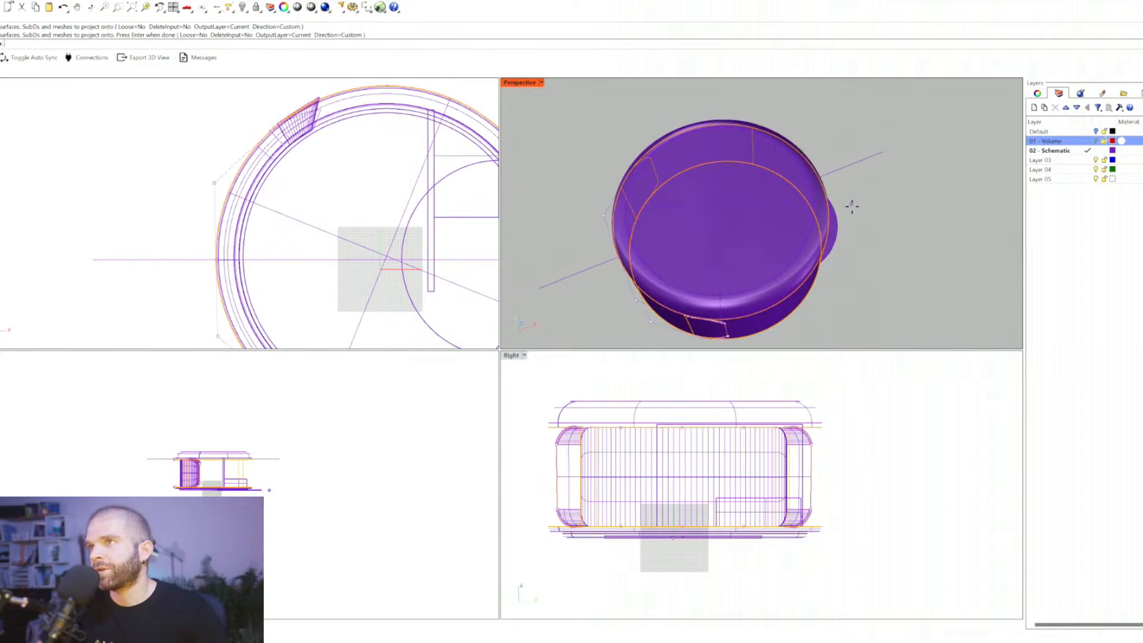
Step: Project the rounded opening curve onto the outer wall, picking a custom direction along the long horizontal centre line
right_drag(851, 206, 840, 224)
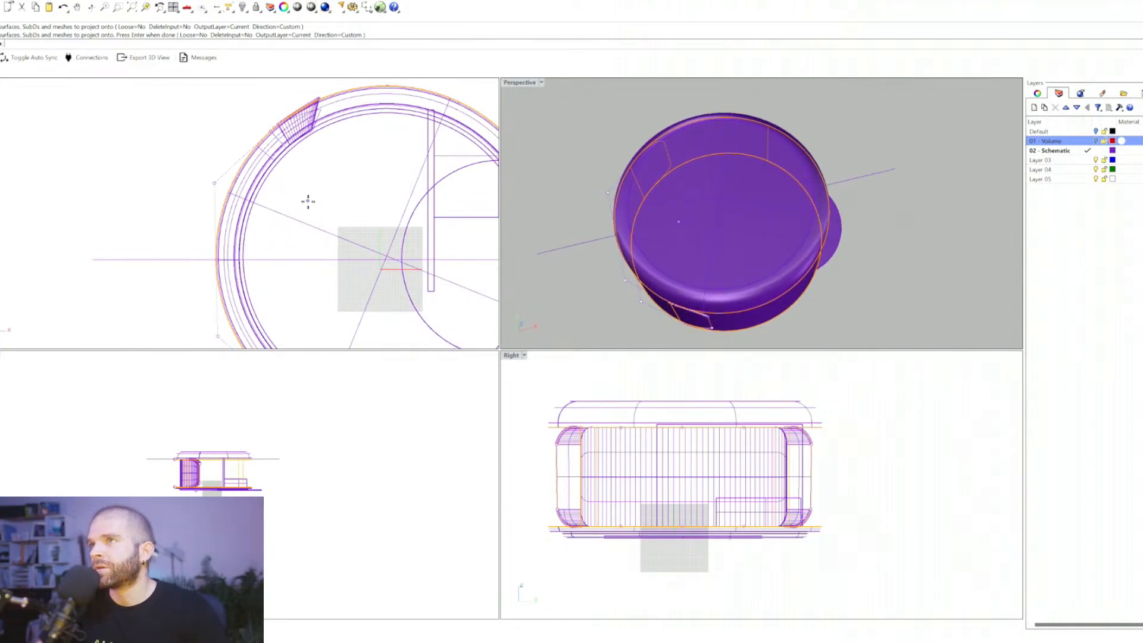
right_drag(308, 201, 277, 192)
click(186, 251)
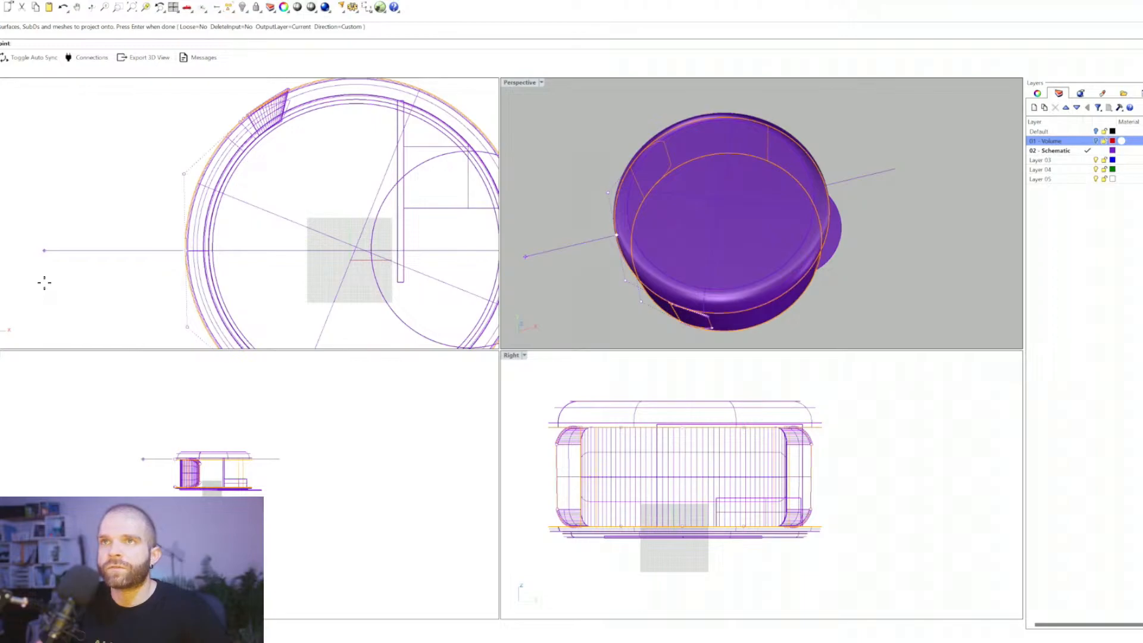
key(Return)
right_drag(603, 244, 714, 180)
scroll(889, 267, up, 5)
key(Escape)
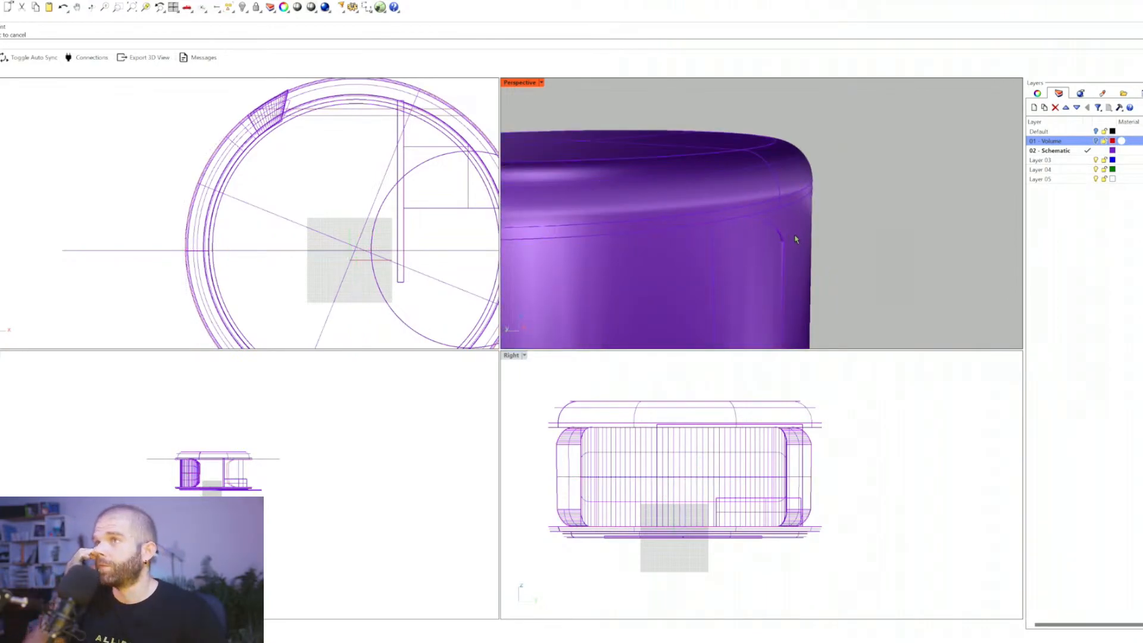
Step: Try deleting the outer wall and the curved ribbed wall behind it to expose the underlying curves
click(784, 230)
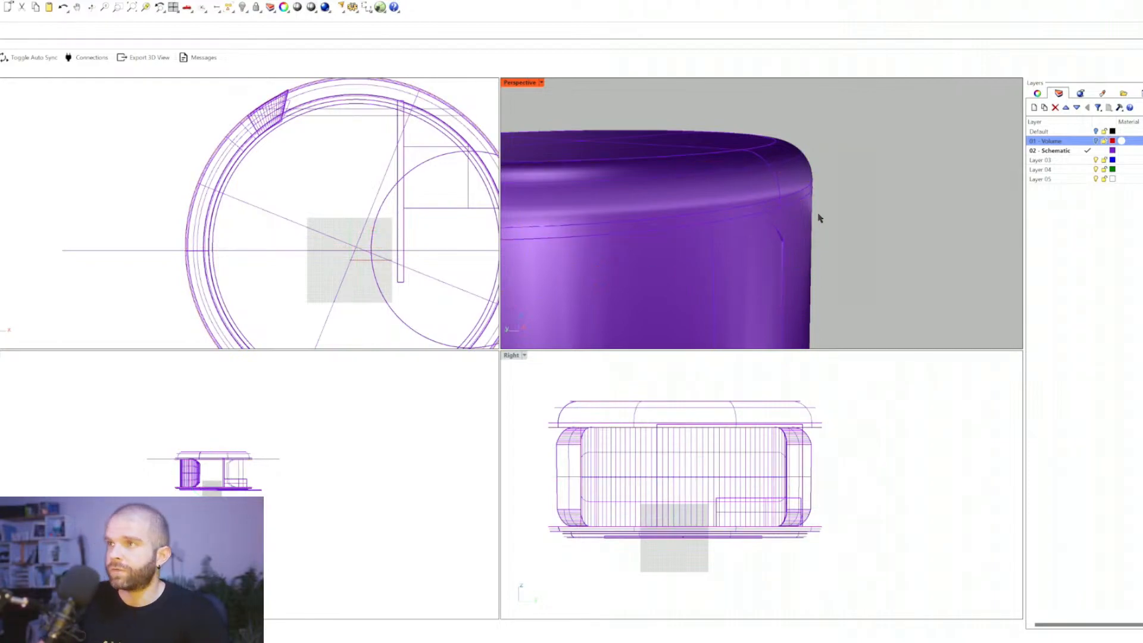
click(798, 250)
key(Delete)
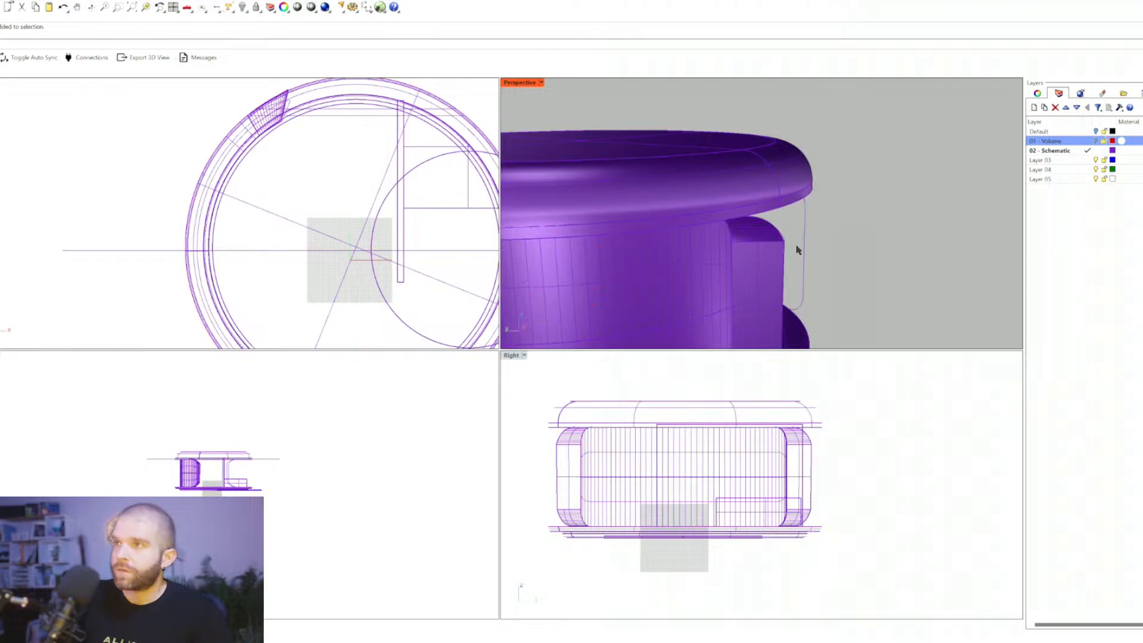
right_drag(797, 250, 793, 232)
click(718, 238)
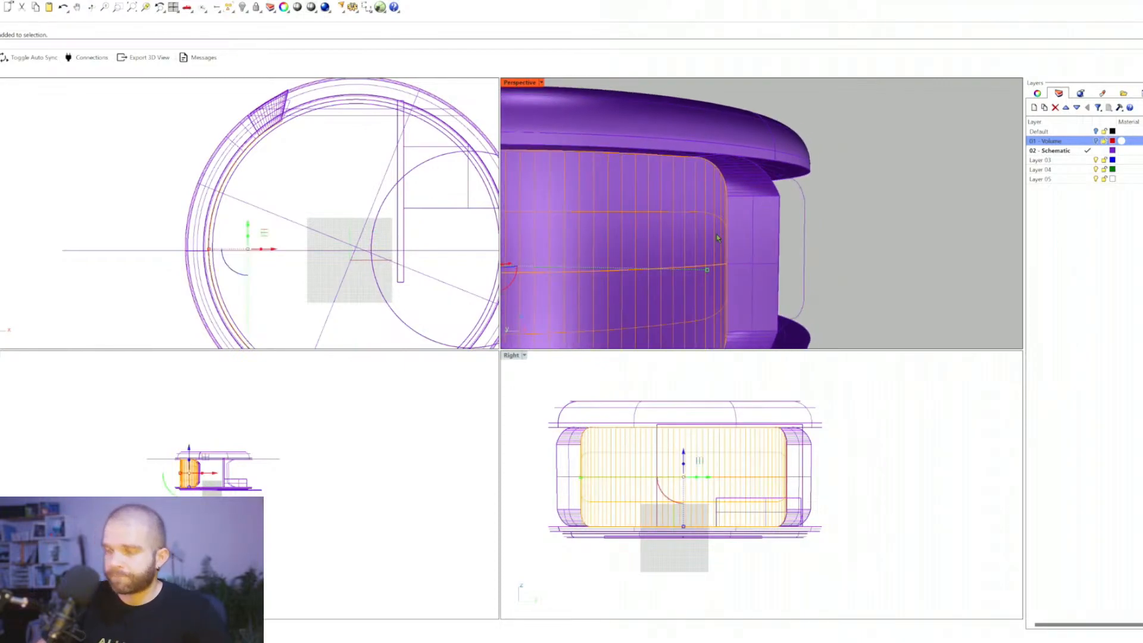
key(Delete)
Step: Select the curves along the underside of the roof slab one at a time and examine them
right_drag(714, 238, 726, 189)
click(710, 145)
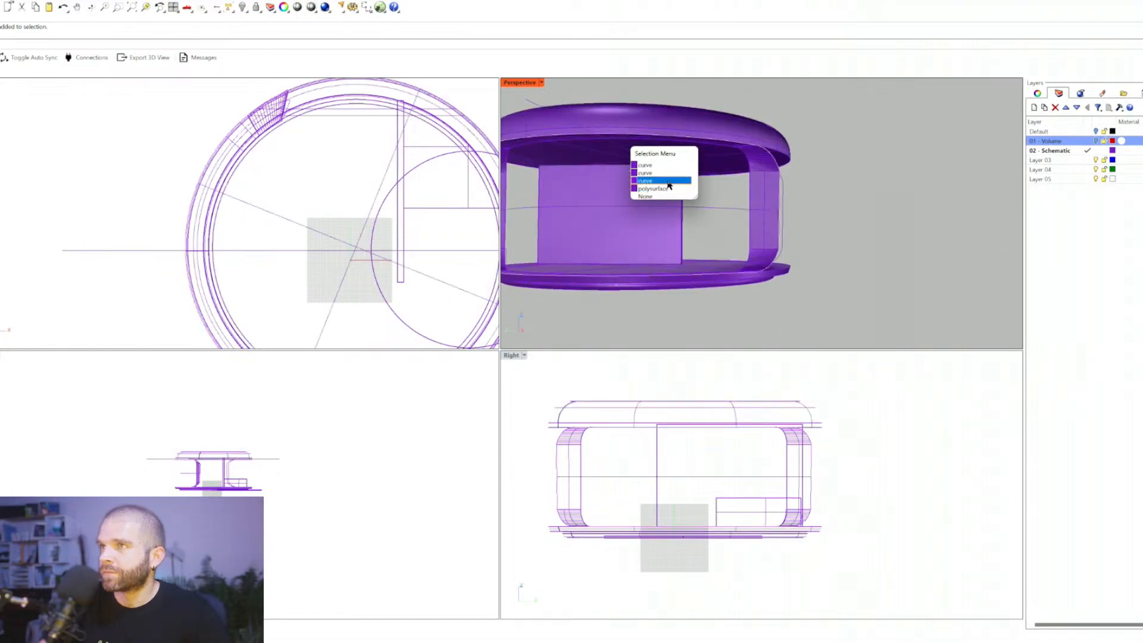
click(669, 183)
key(Escape)
click(717, 141)
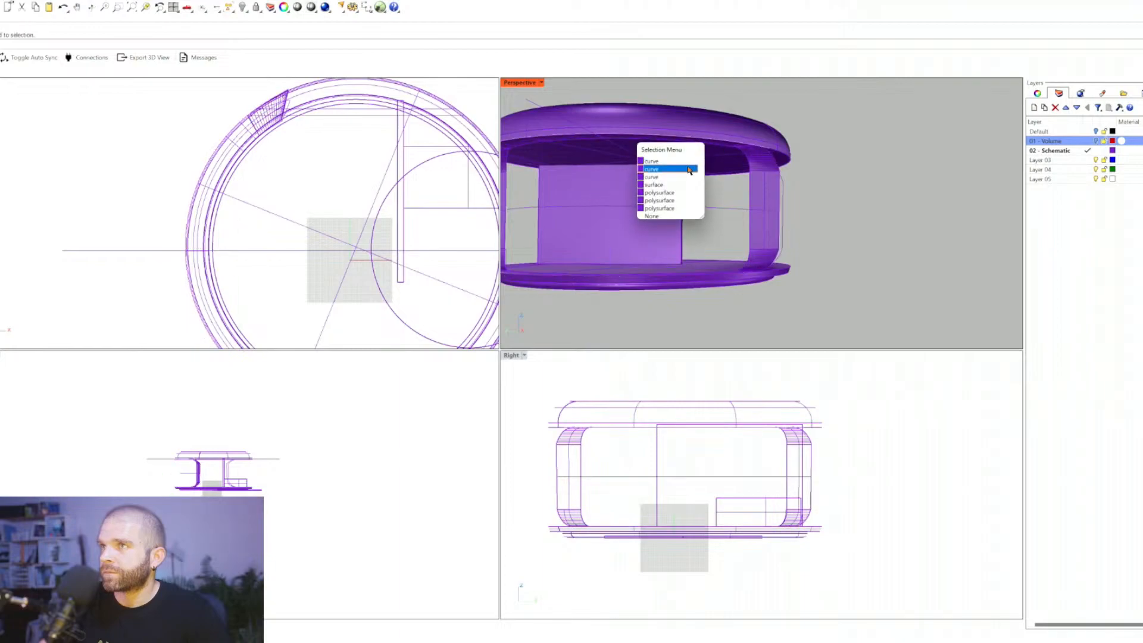
click(674, 178)
scroll(732, 206, up, 3)
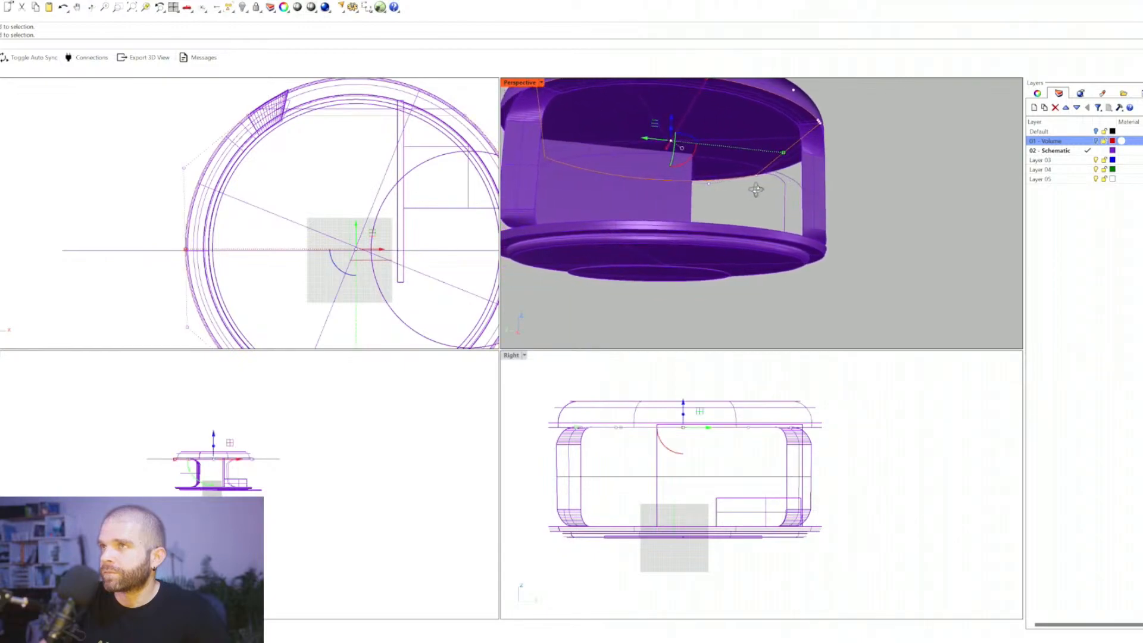
scroll(736, 199, down, 5)
right_drag(738, 196, 717, 186)
scroll(717, 186, up, 5)
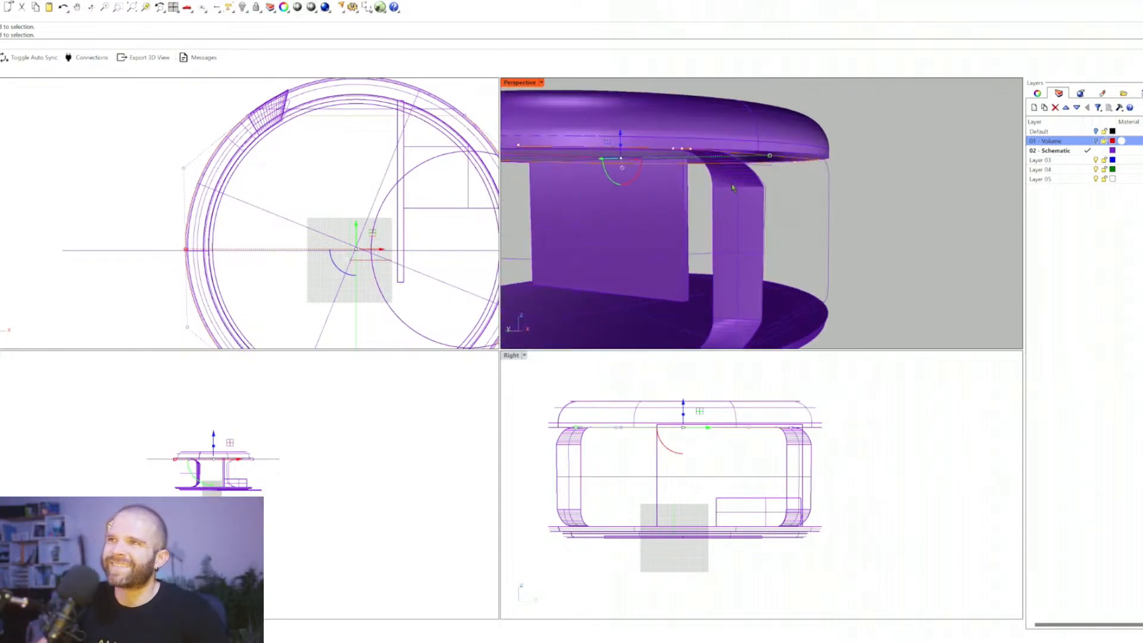
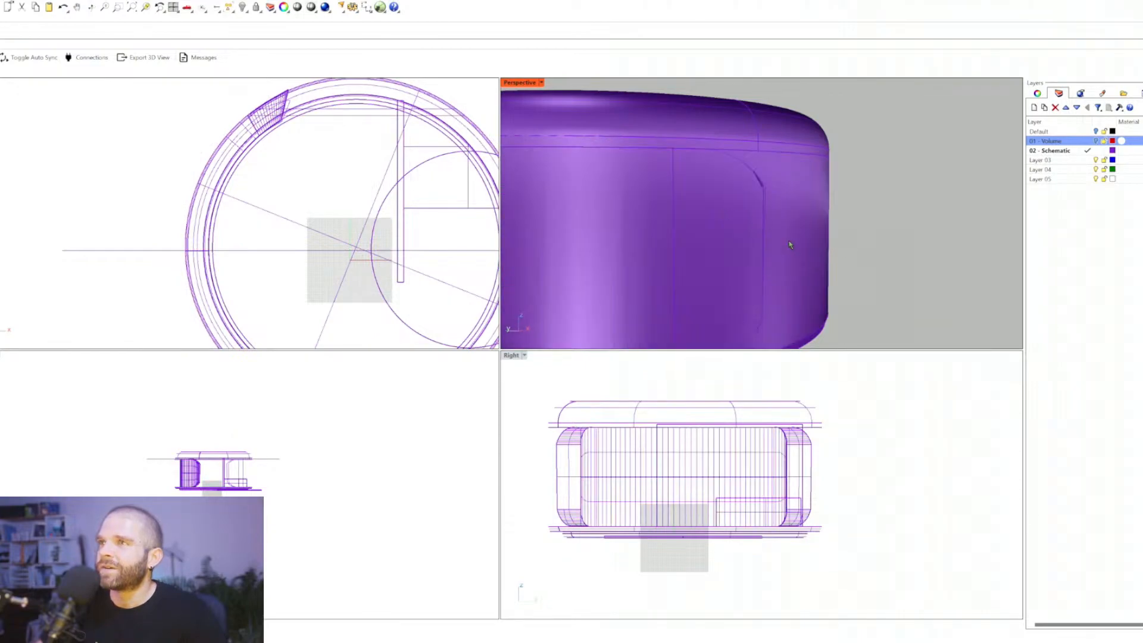
Step: Select the rounded opening curve on the outer wall and examine it from several sides
scroll(788, 245, down, 3)
click(794, 244)
key(Escape)
click(814, 198)
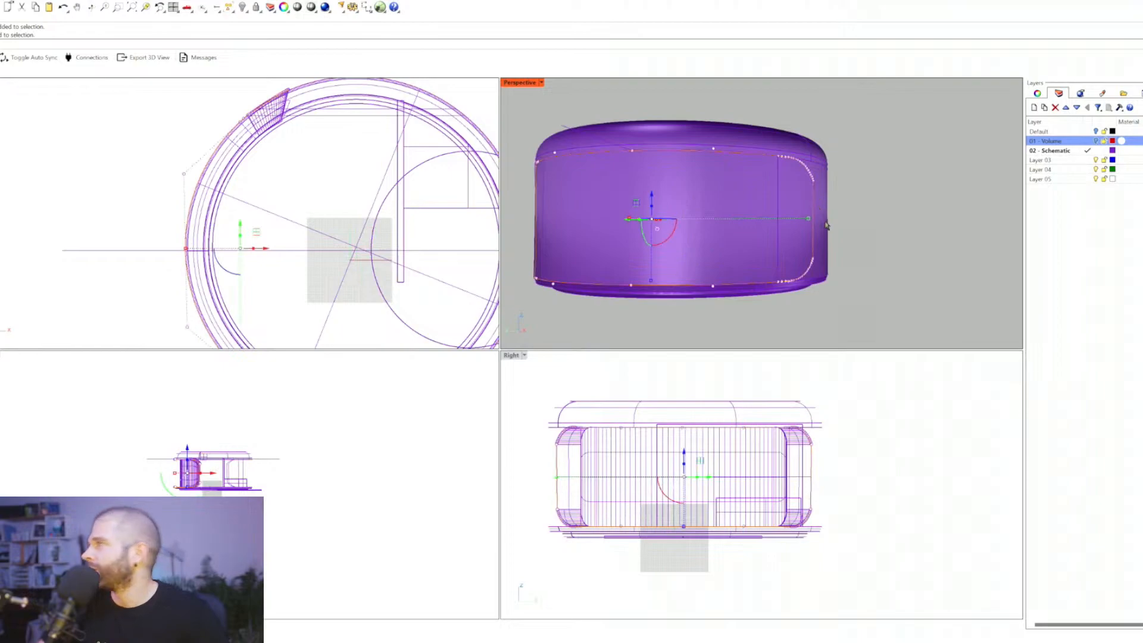
right_drag(751, 252, 762, 219)
right_drag(650, 232, 751, 229)
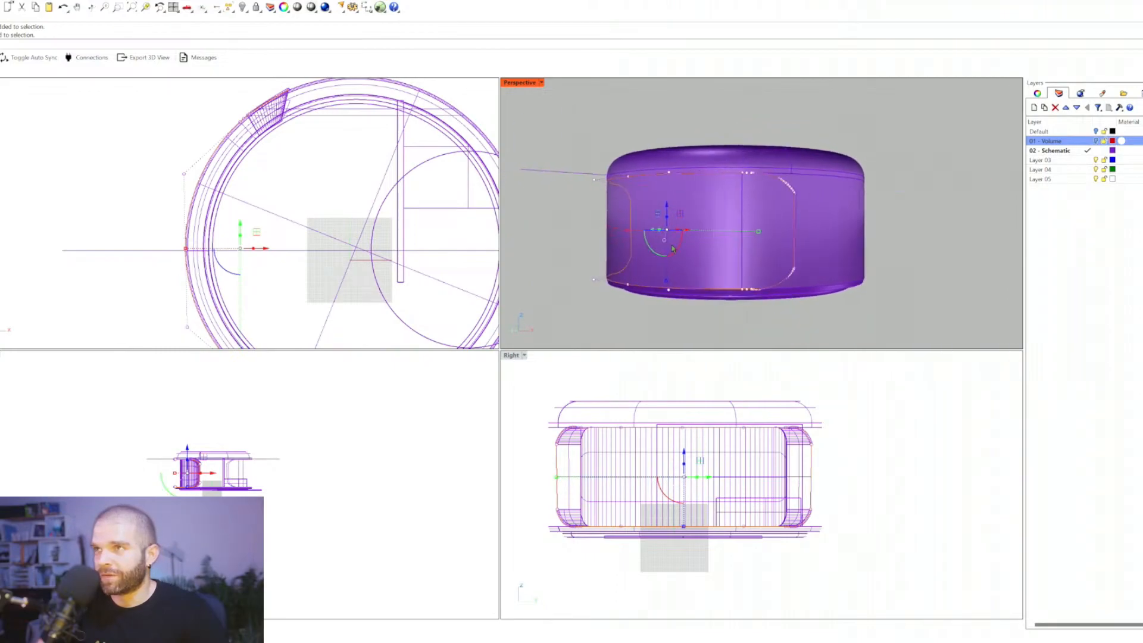
key(Escape)
key(Escape)
right_drag(601, 233, 714, 260)
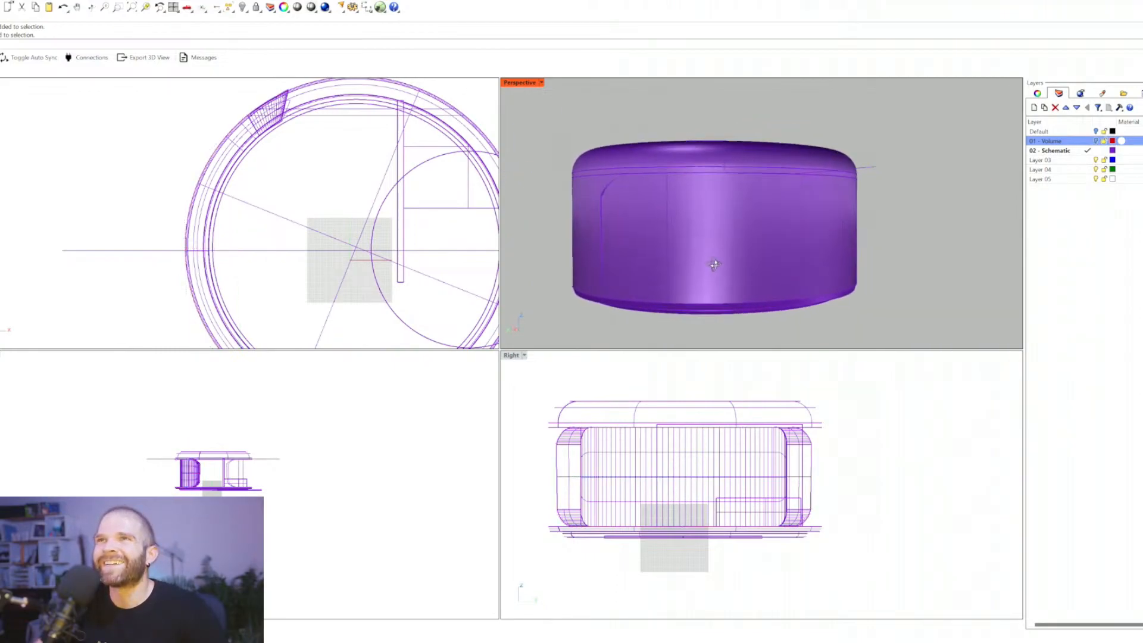
Step: Check the outer wall and the projected side opening curve by selecting each of them in turn
click(600, 224)
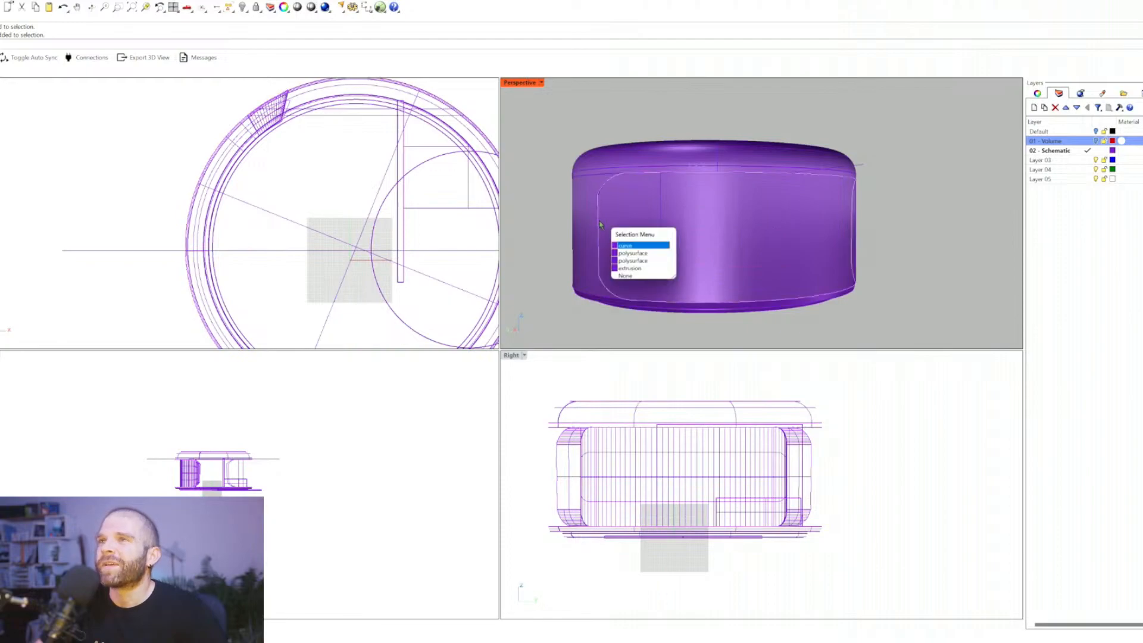
click(628, 255)
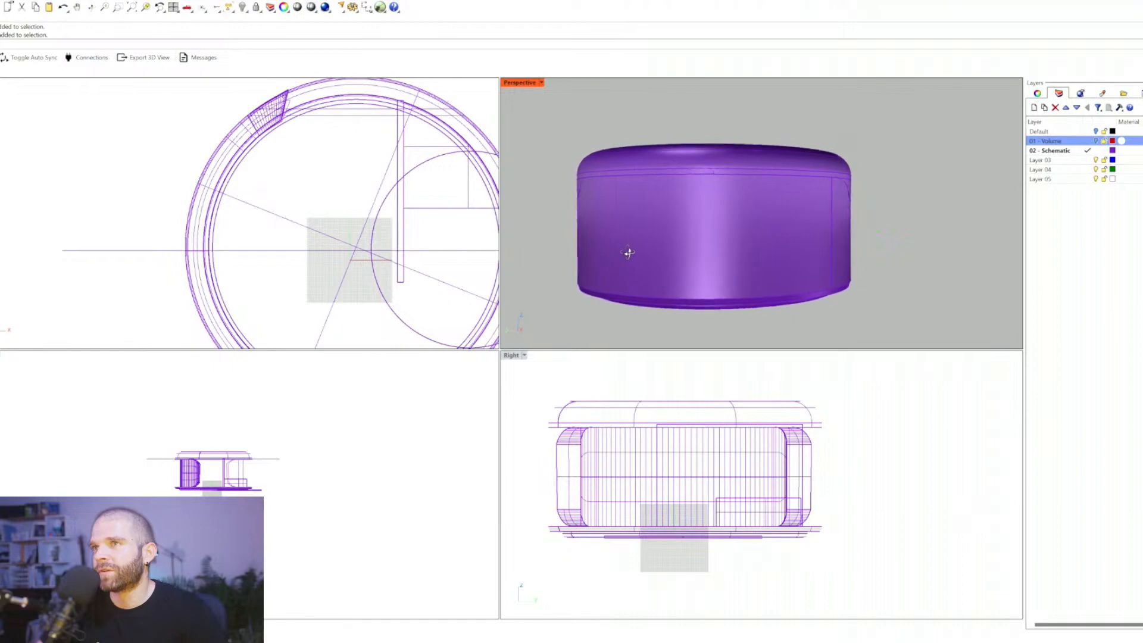
mouse_move(628, 252)
right_down()
mouse_move(655, 253)
mouse_move(638, 254)
right_up()
click(579, 231)
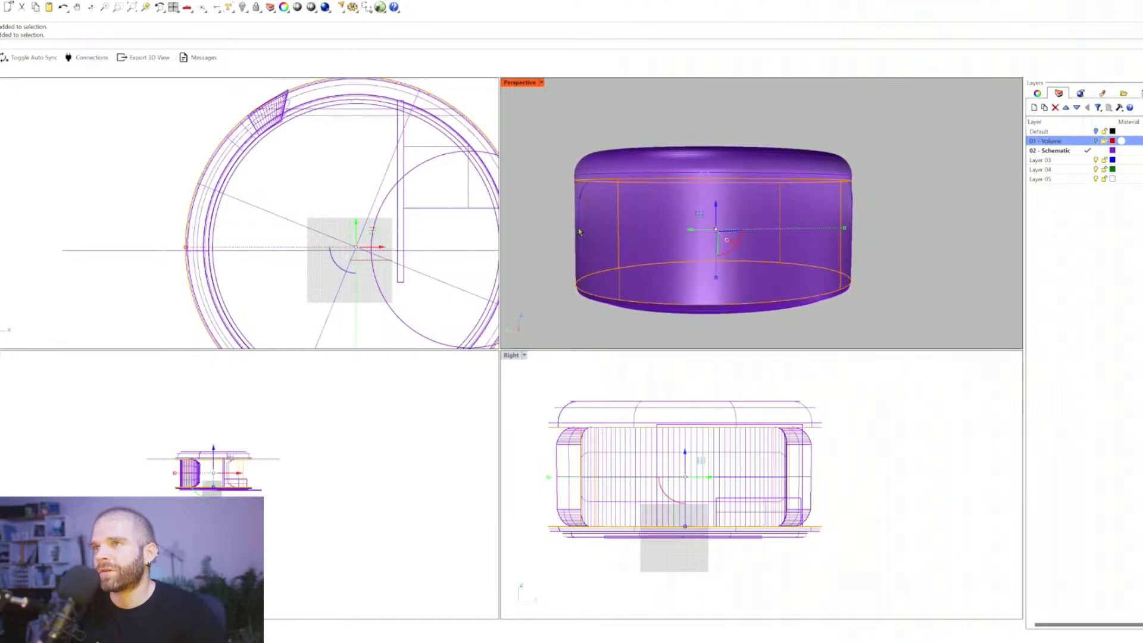
click(579, 232)
click(597, 240)
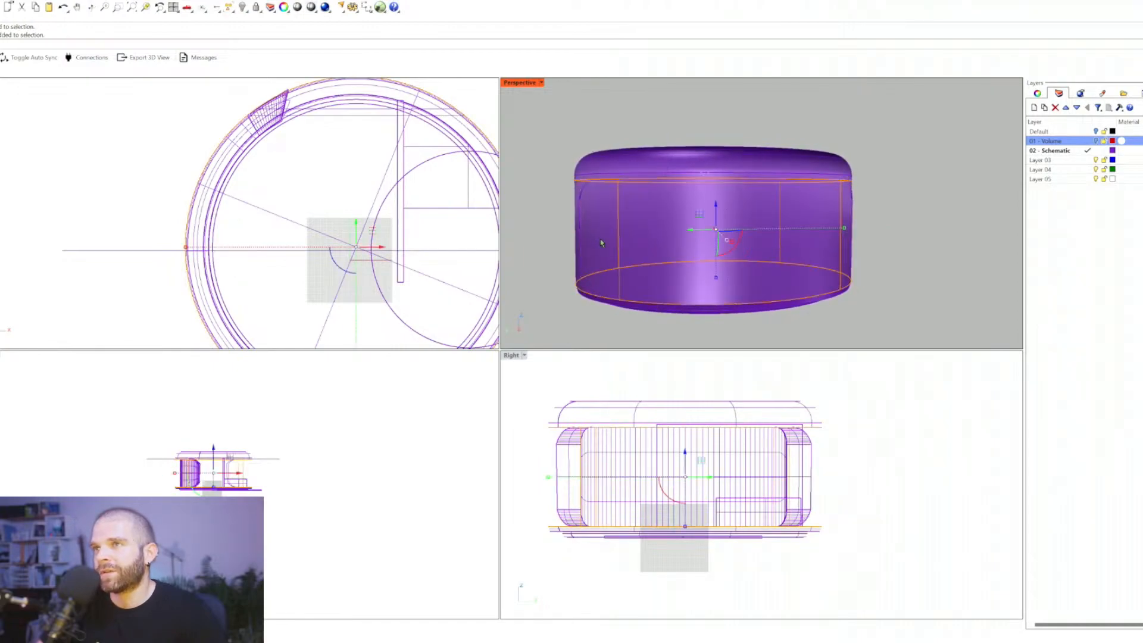
right_drag(592, 238, 585, 236)
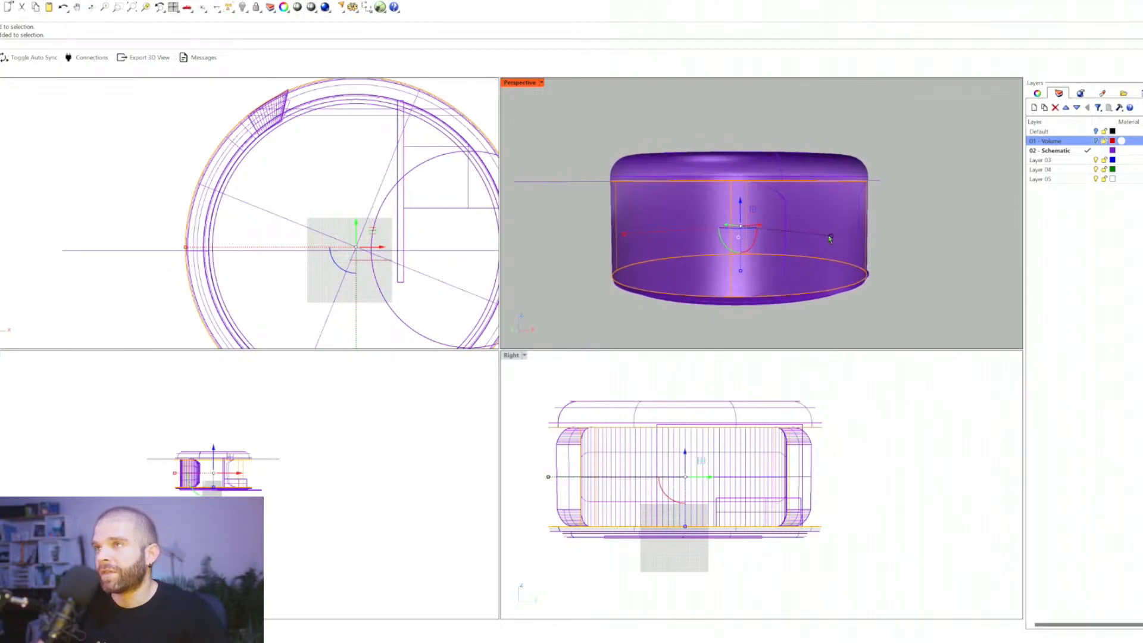
key(Escape)
right_drag(816, 247, 768, 234)
click(769, 228)
scroll(674, 209, up, 5)
scroll(677, 197, down, 2)
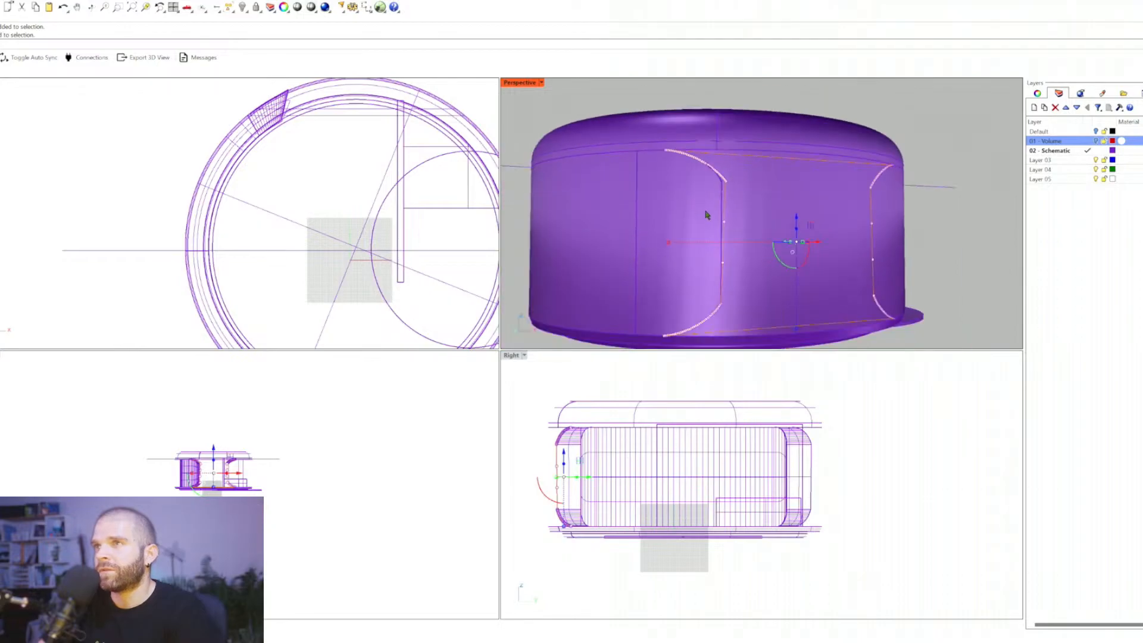
Step: Select the rounded frame polysurface at the opening's edge and examine how it meets the outer wall
scroll(706, 215, up, 3)
key(Escape)
click(730, 173)
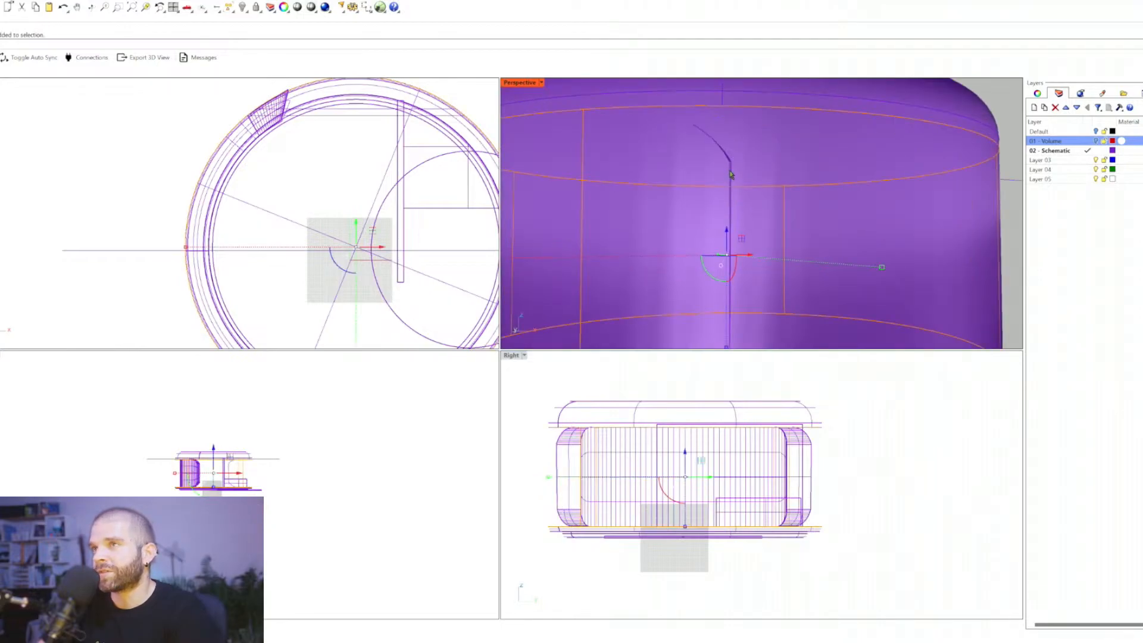
click(729, 176)
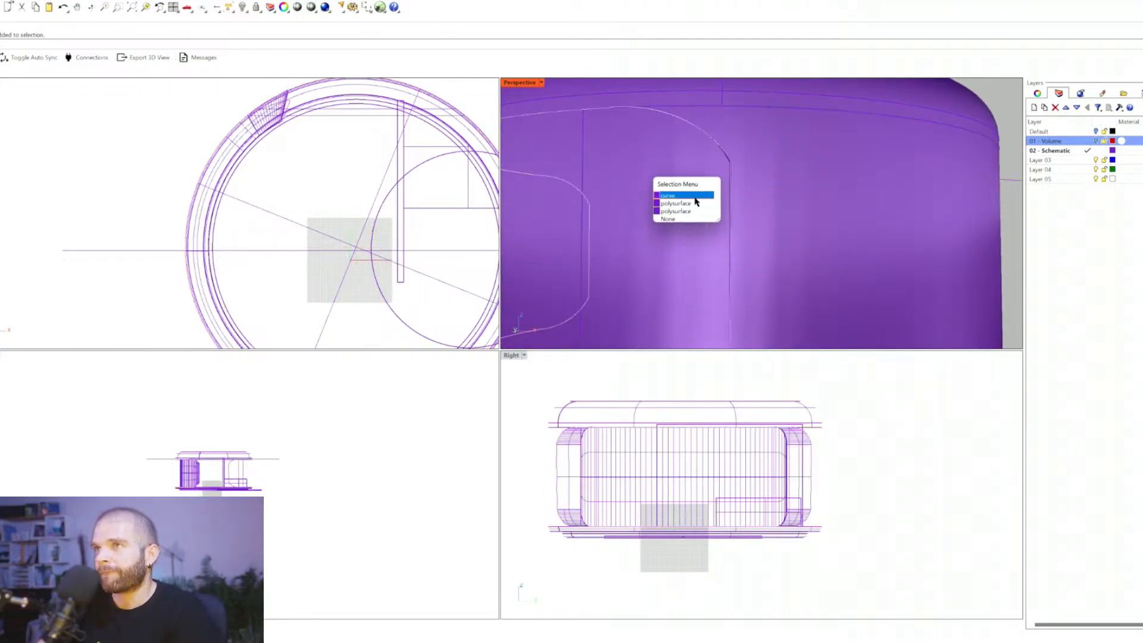
click(705, 204)
scroll(673, 207, down, 5)
right_drag(673, 207, 703, 244)
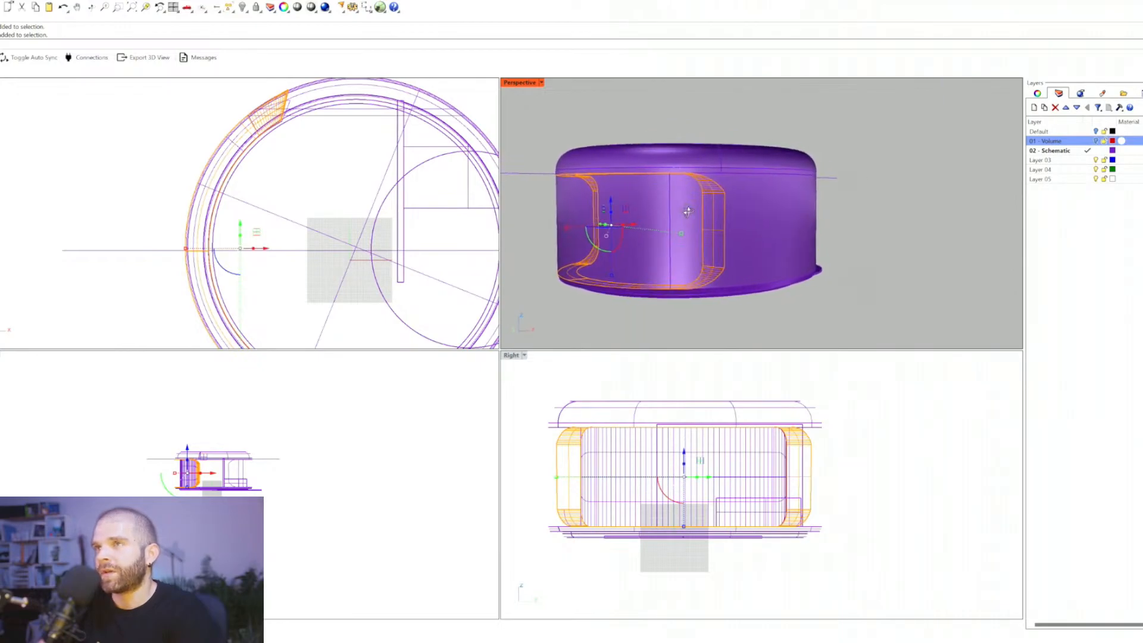
Step: Try deleting the outer wall to inspect the frame and interior behind it, and undo the deletion
click(703, 252)
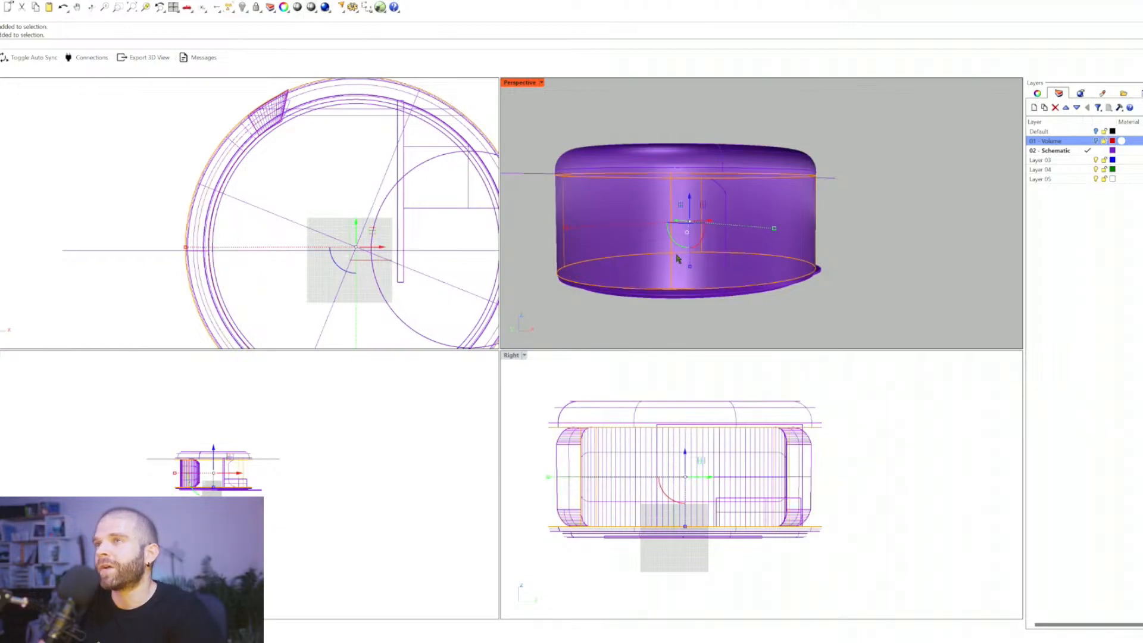
key(Delete)
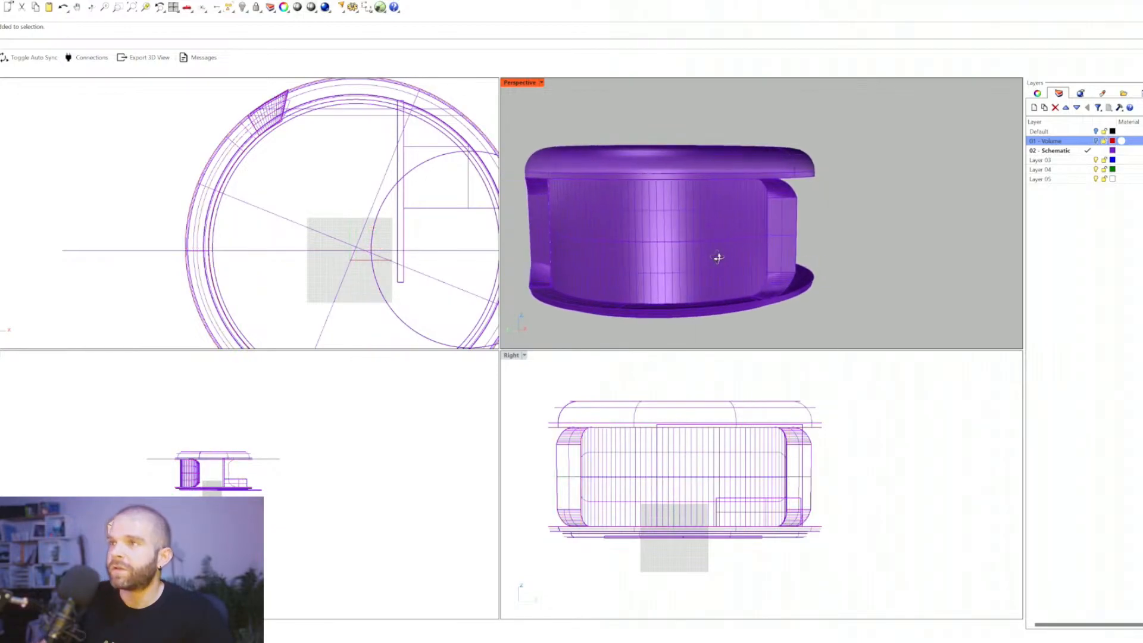
right_drag(718, 258, 727, 214)
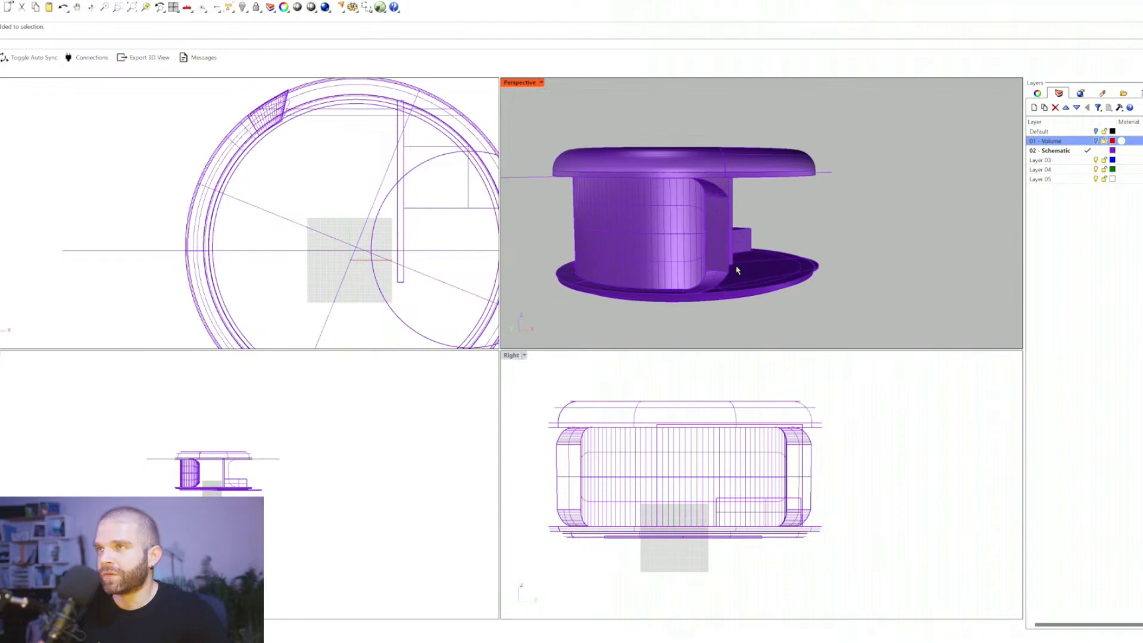
right_drag(738, 301, 677, 212)
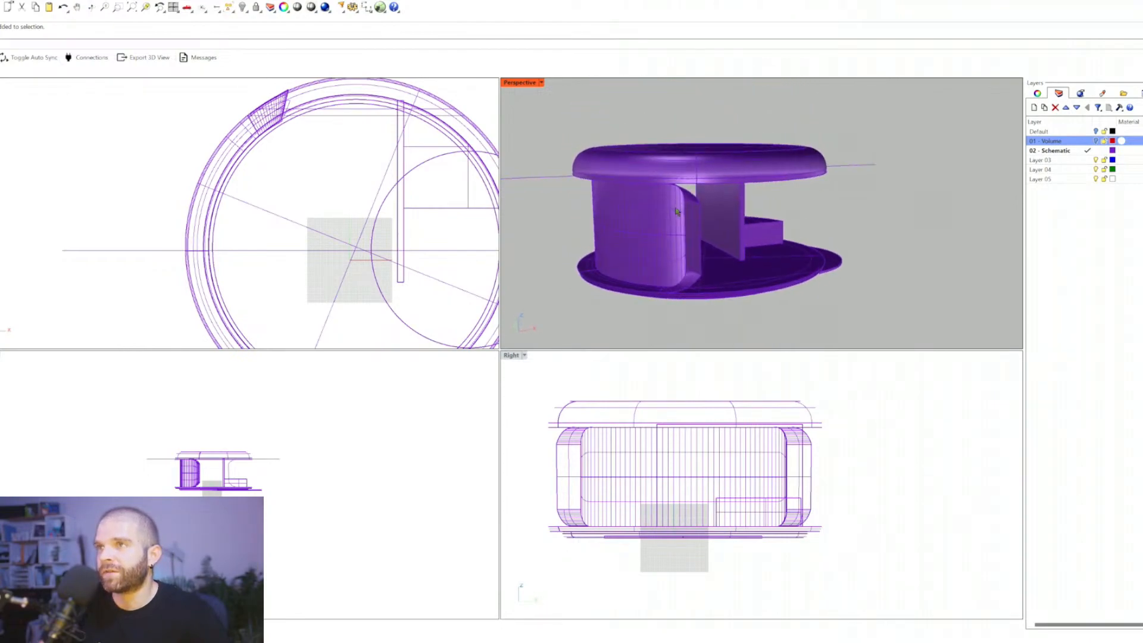
key(ctrl+z)
Step: Draw a straight polyline from the upper end of the opening frame's vertical edge to the centre of the circular plan
click(725, 248)
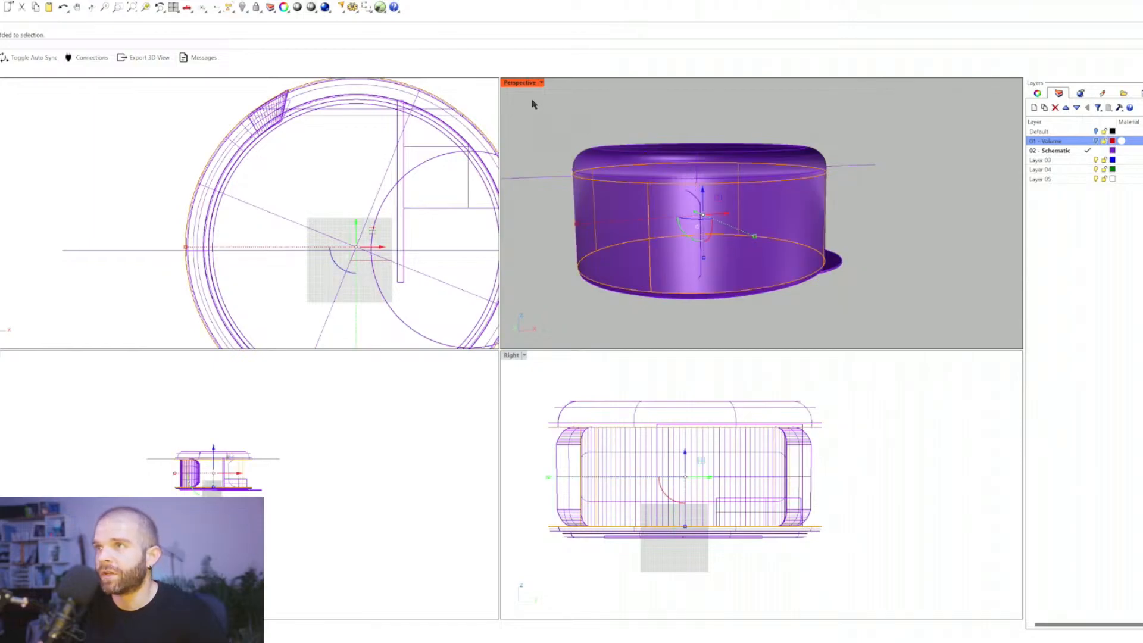
scroll(262, 180, down, 3)
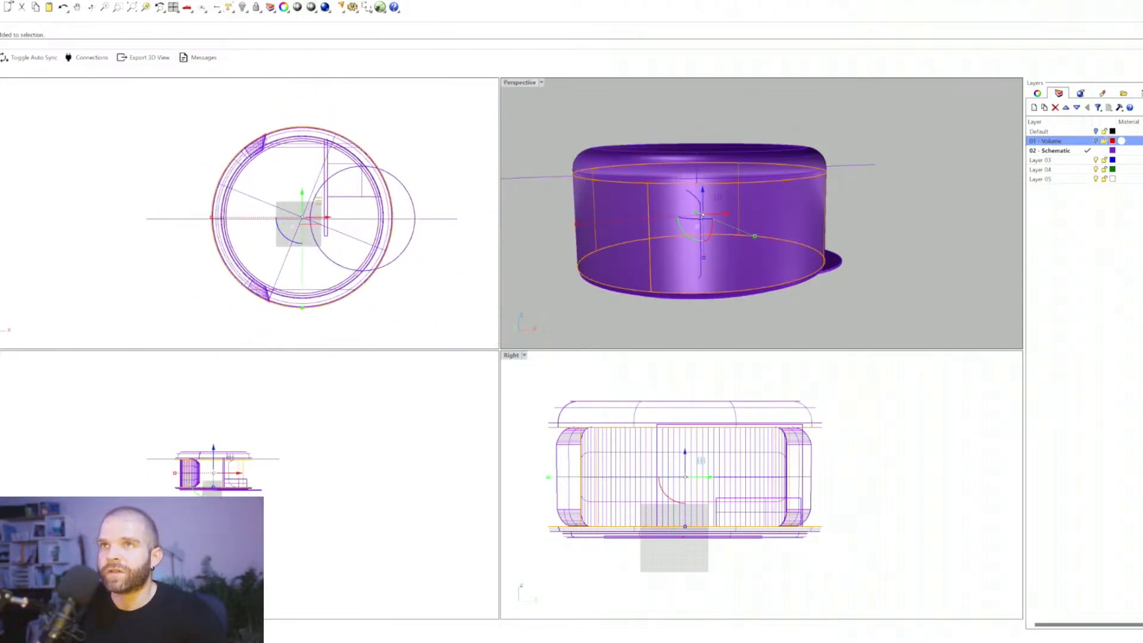
click(1, 113)
right_click(716, 241)
right_click(707, 208)
scroll(707, 204, up, 5)
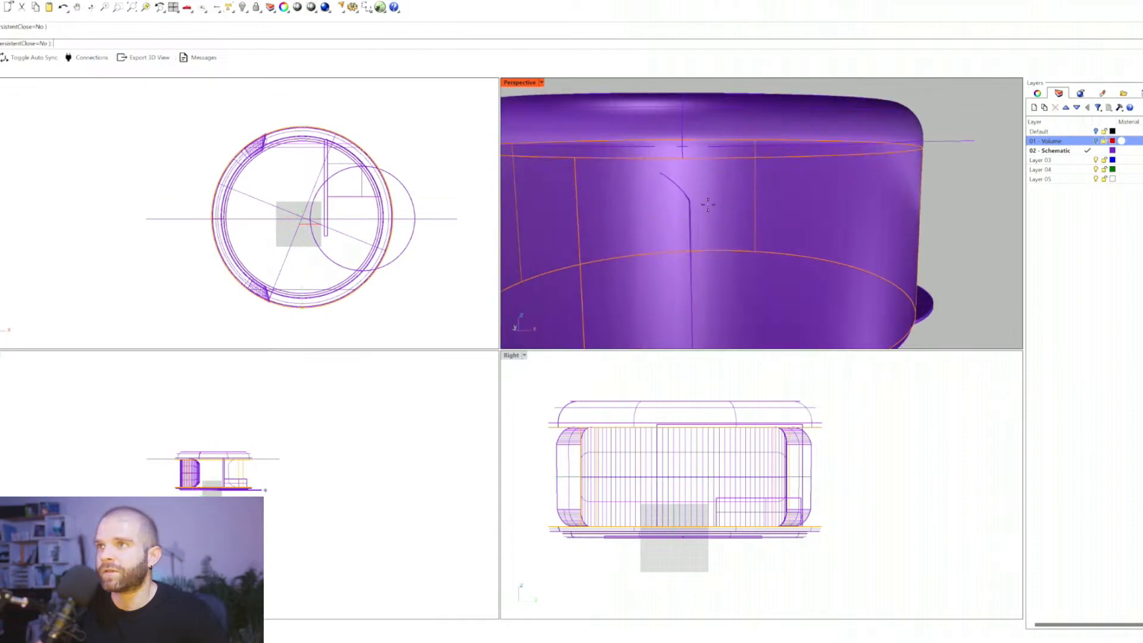
scroll(708, 204, up, 2)
click(683, 199)
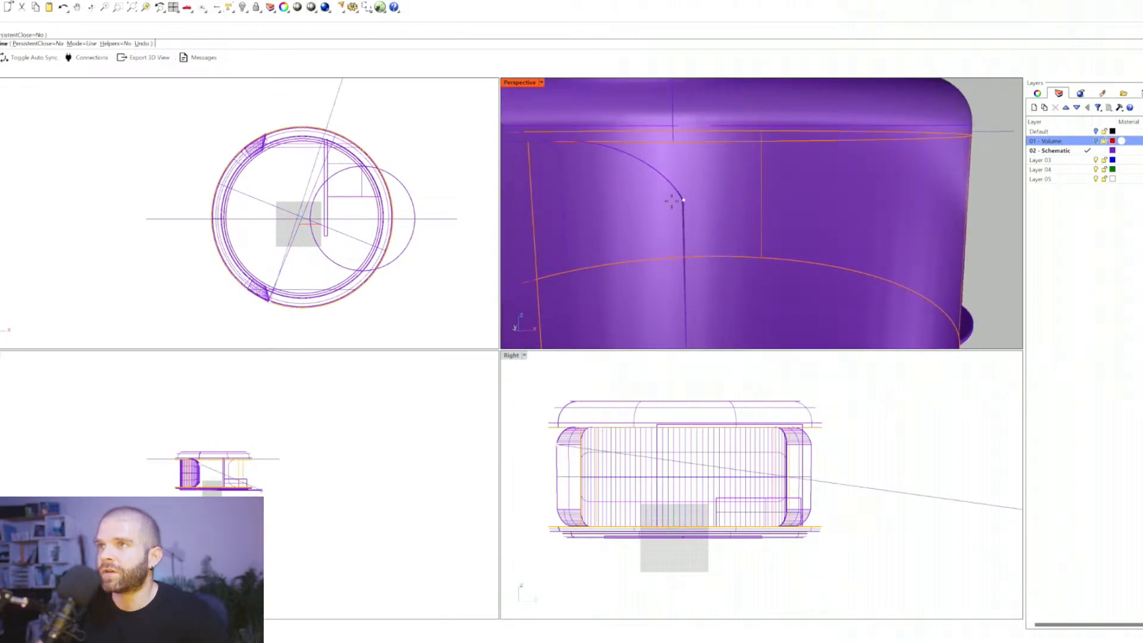
click(307, 297)
right_click(311, 301)
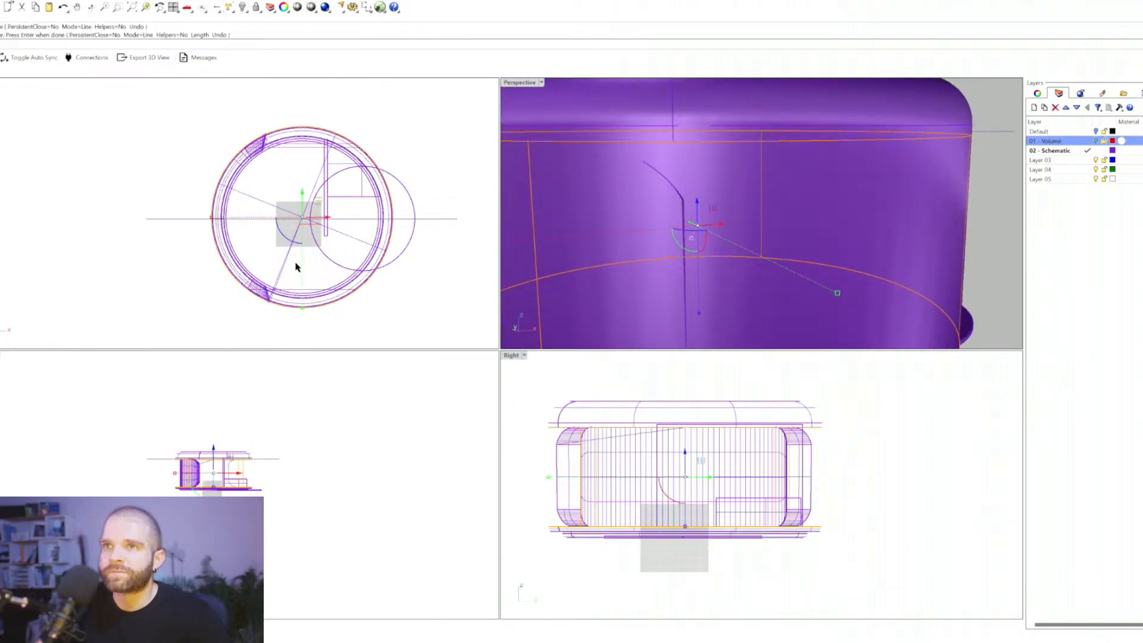
Step: Mirror a copy of the new radial line across the horizontal centre line in the plan view
click(287, 265)
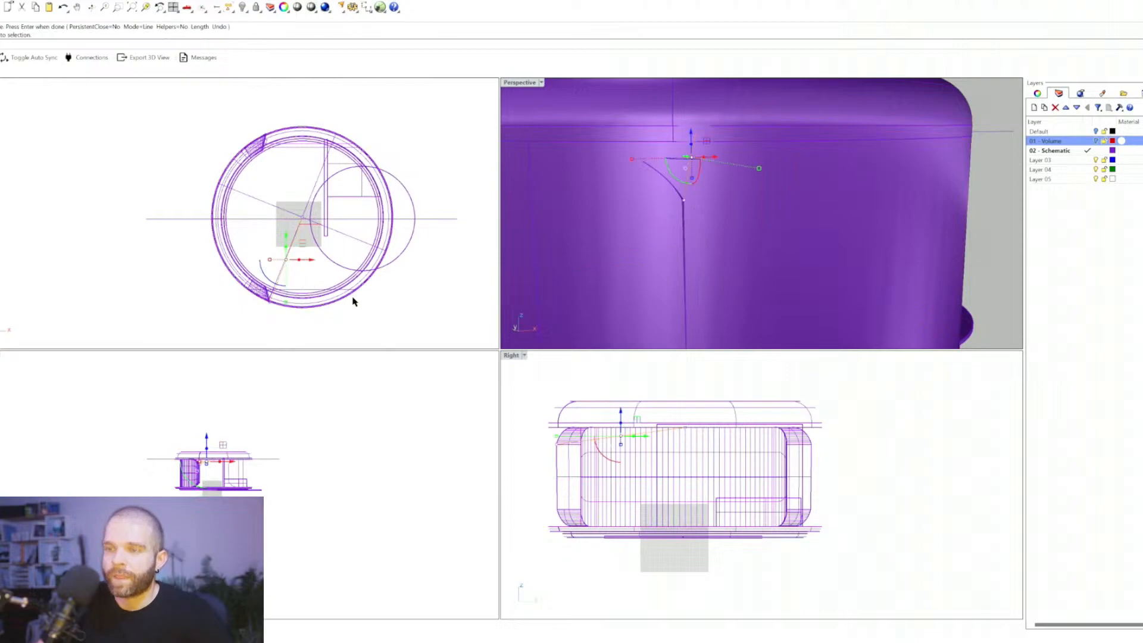
text(mi)
key(Return)
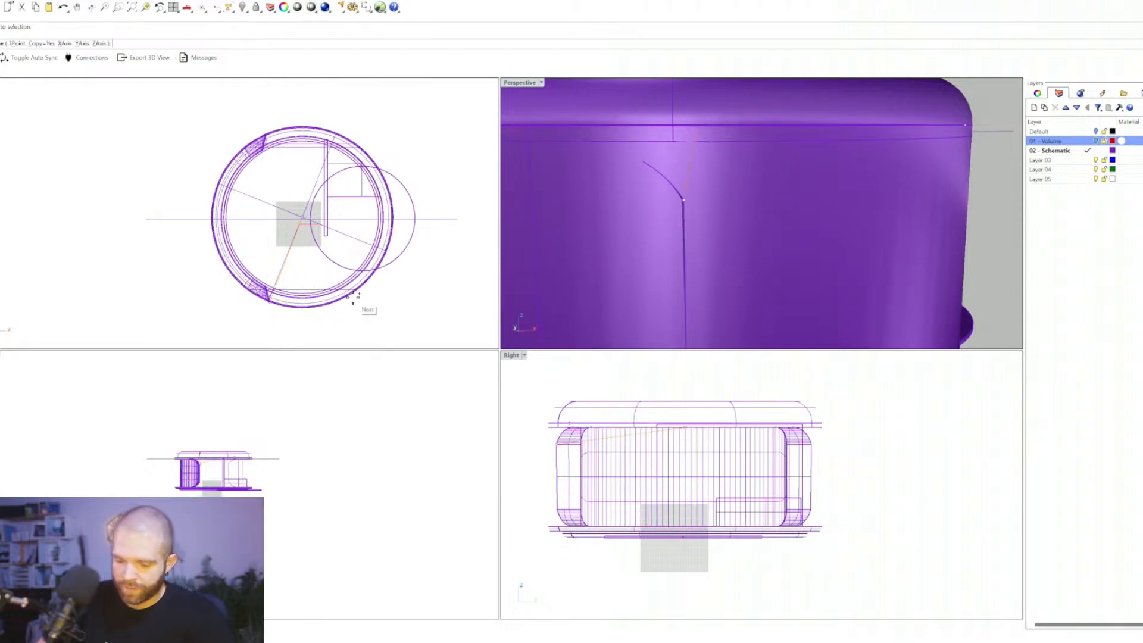
click(301, 215)
click(125, 241)
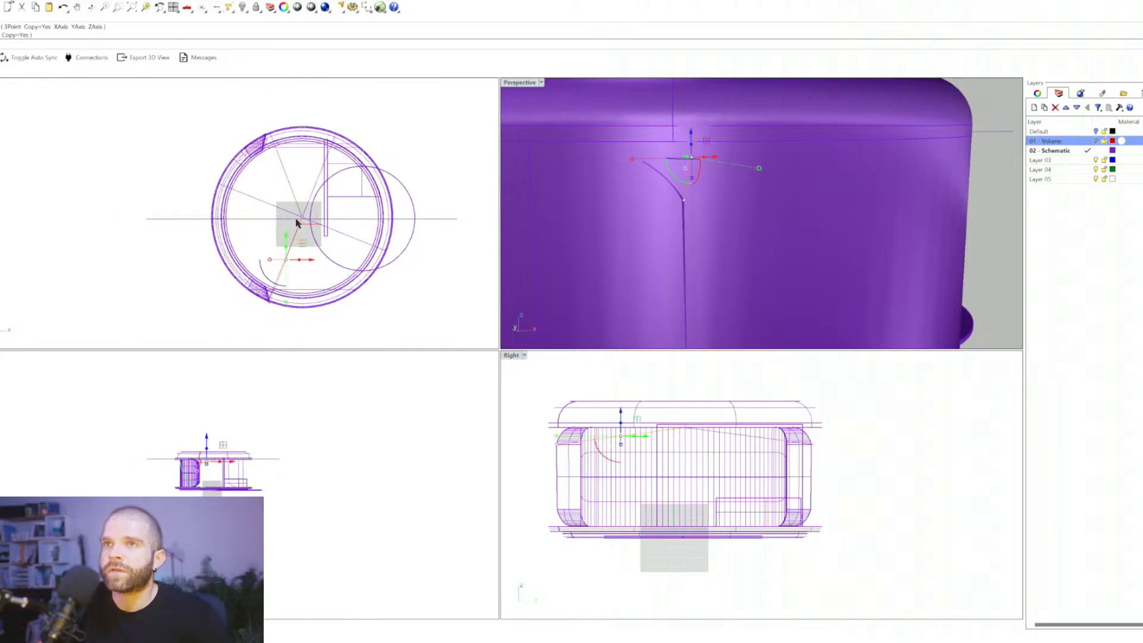
Step: Project both radial guide lines onto the construction plane, deleting the original lines
shift+click(293, 196)
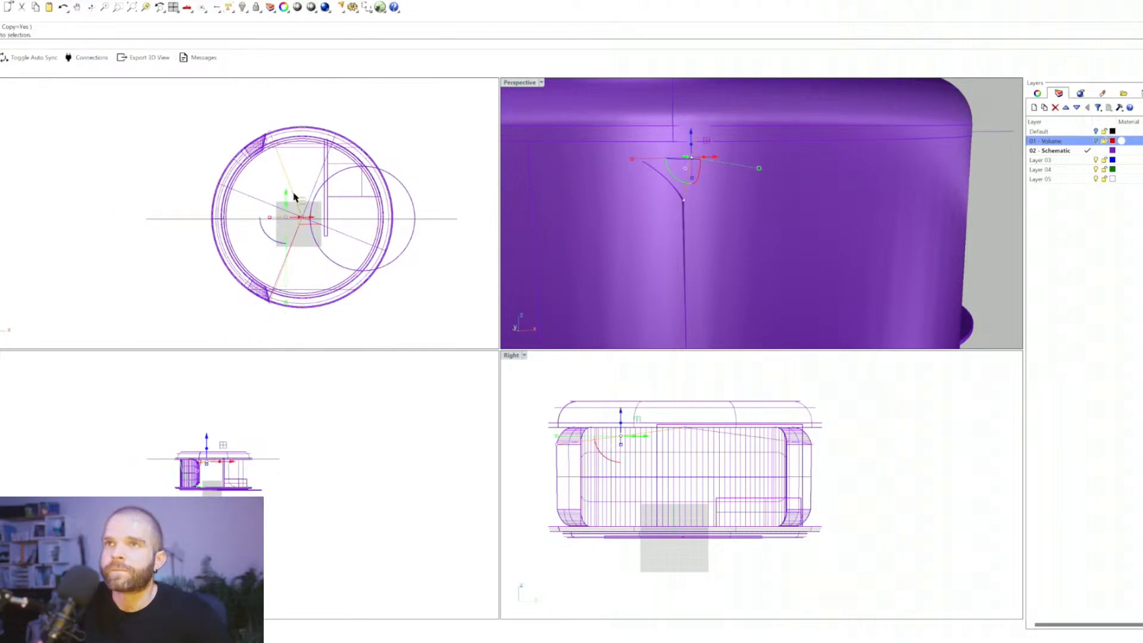
scroll(702, 238, down, 7)
right_drag(700, 220, 731, 222)
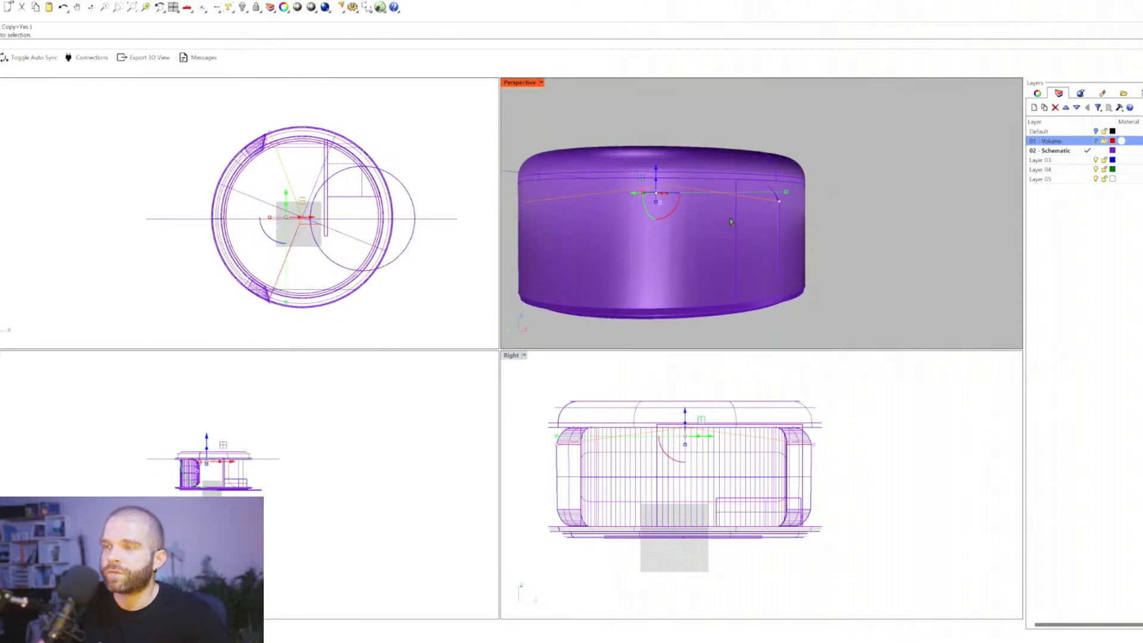
text(project)
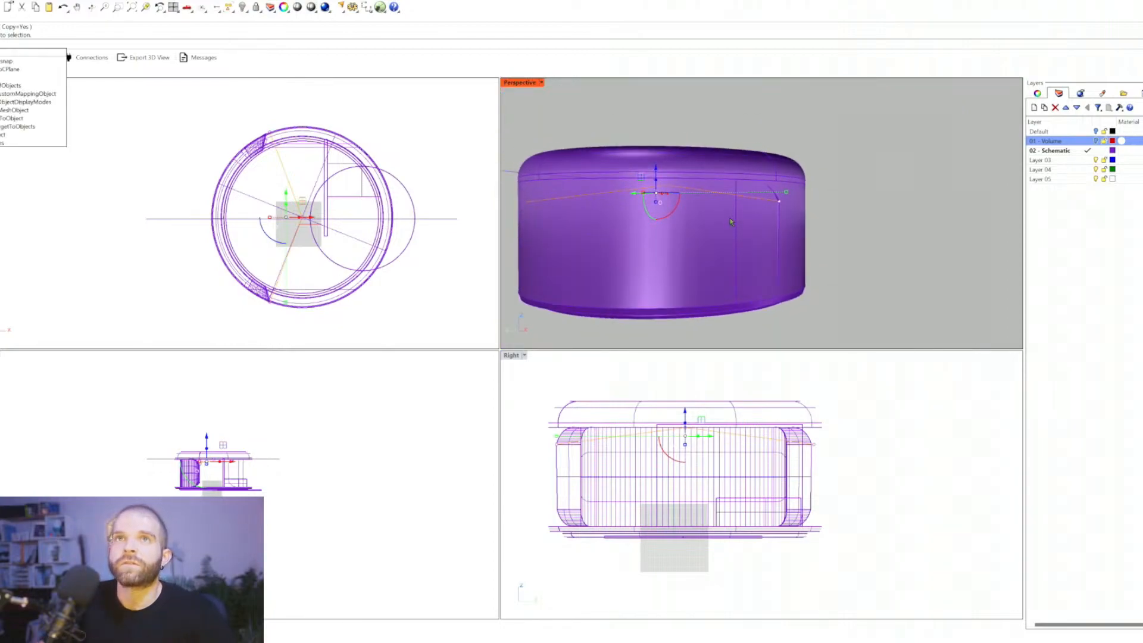
key(Return)
key(Escape)
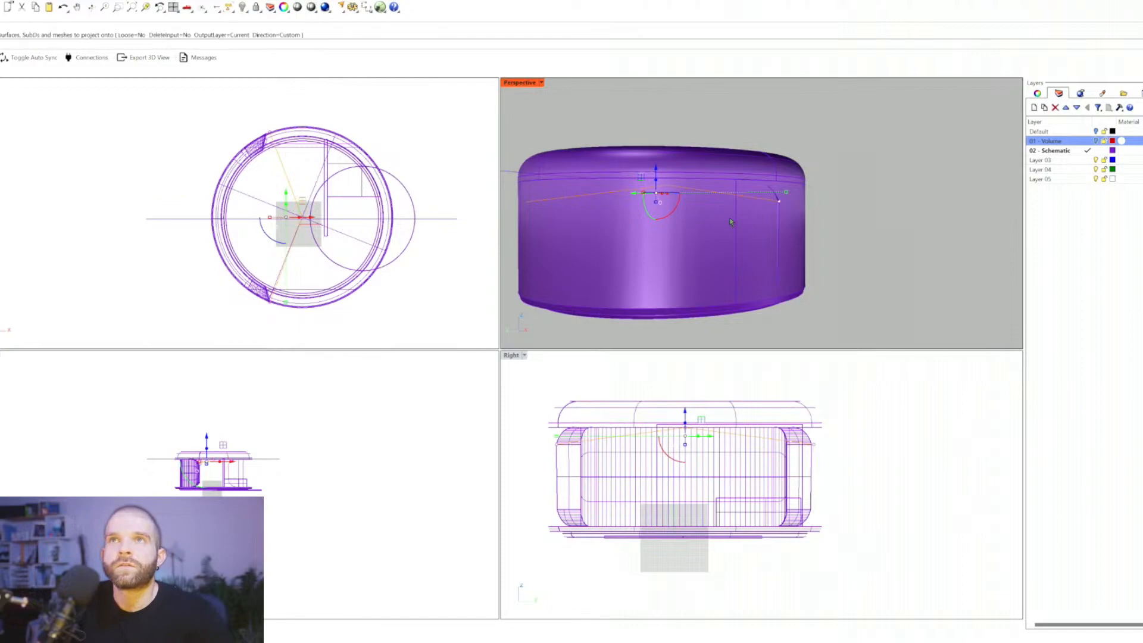
text(projectt)
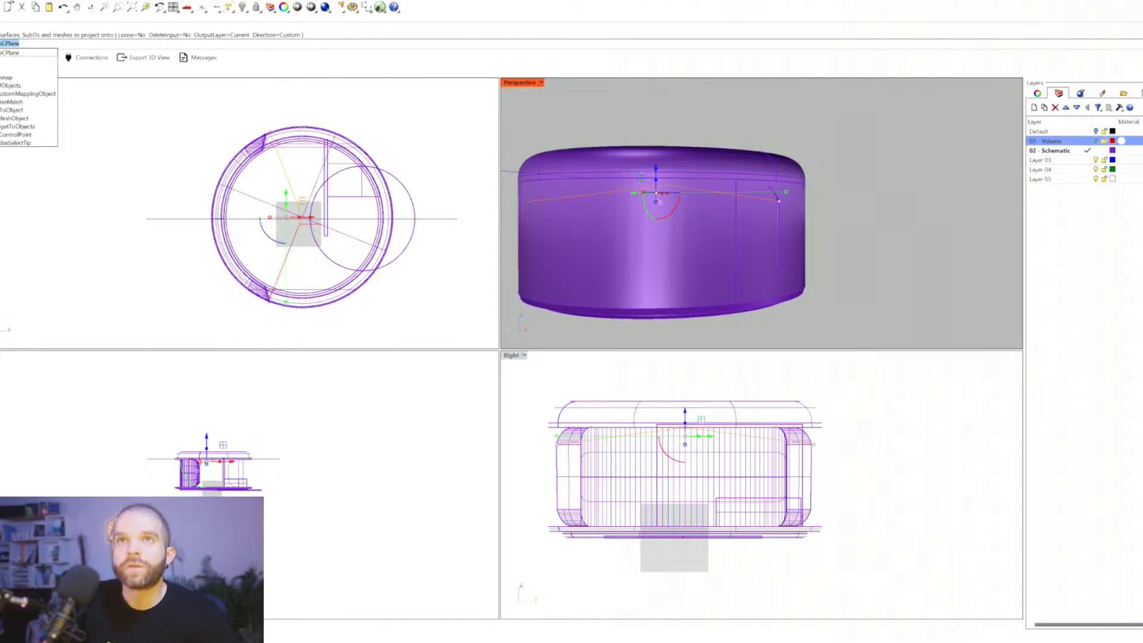
key(Return)
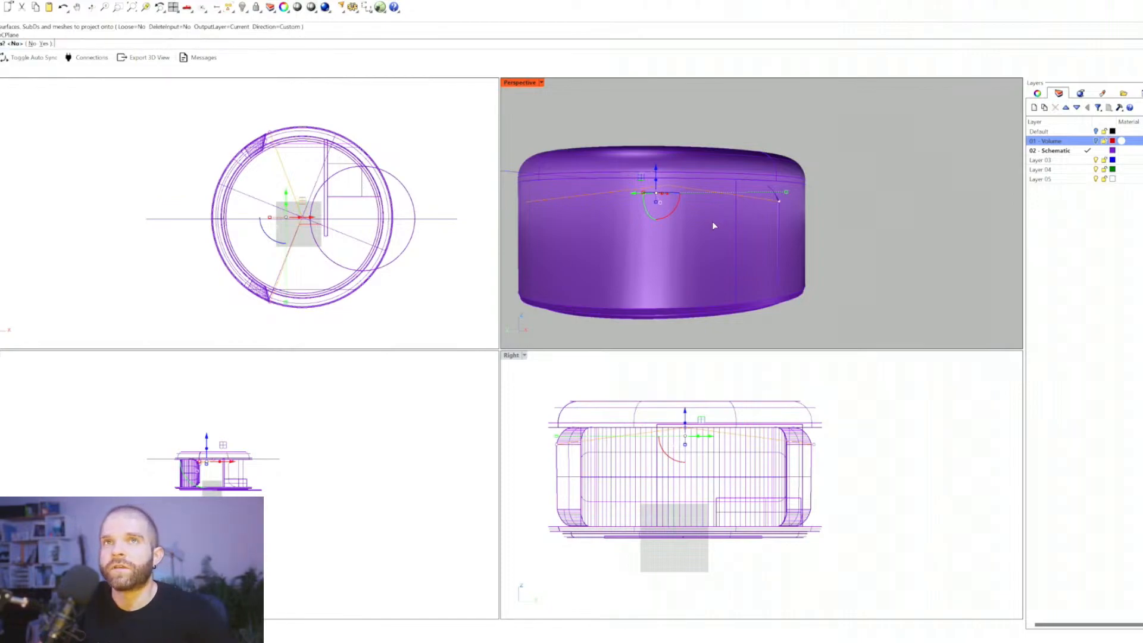
key(Return)
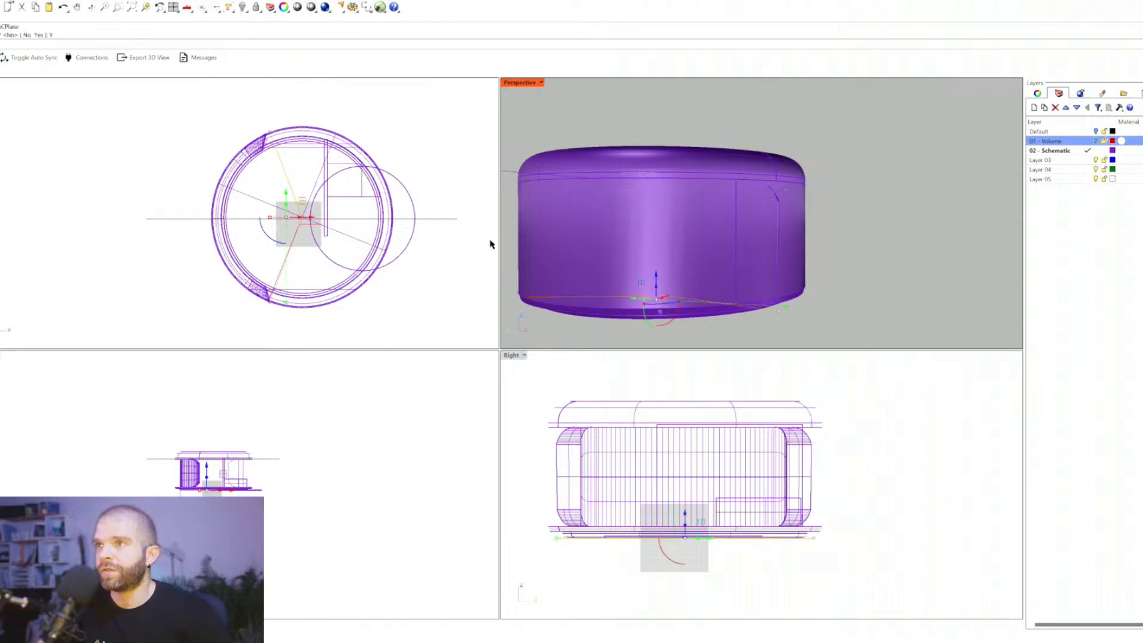
Step: Hide the roof objects and the rounded opening frames to expose the outer wall volume
scroll(293, 226, up, 2)
scroll(707, 249, down, 3)
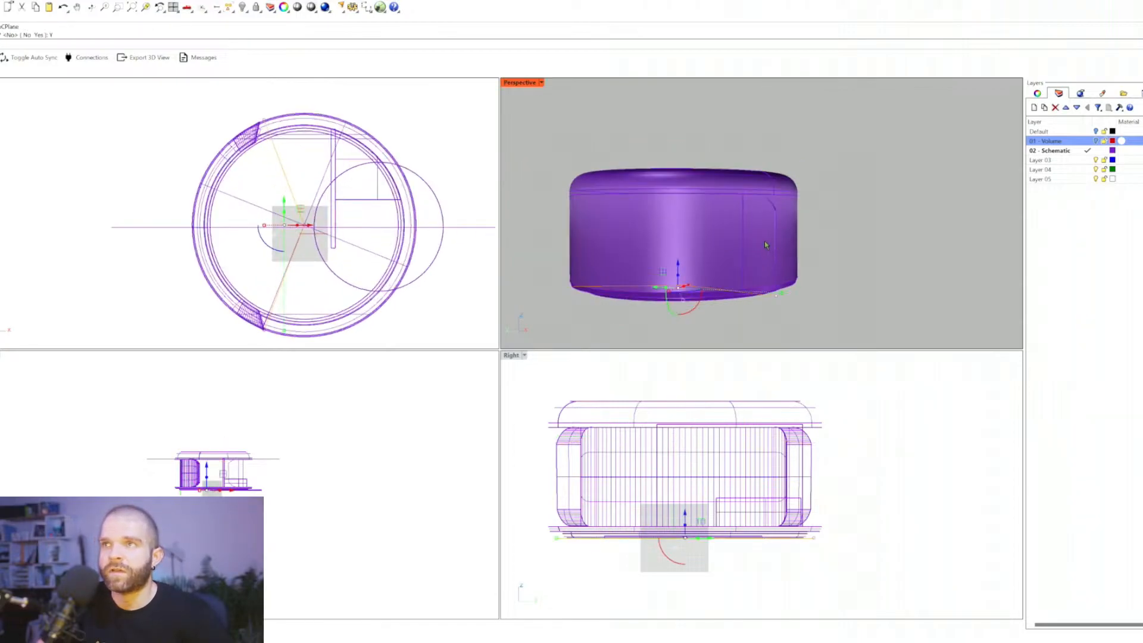
drag(859, 245, 534, 167)
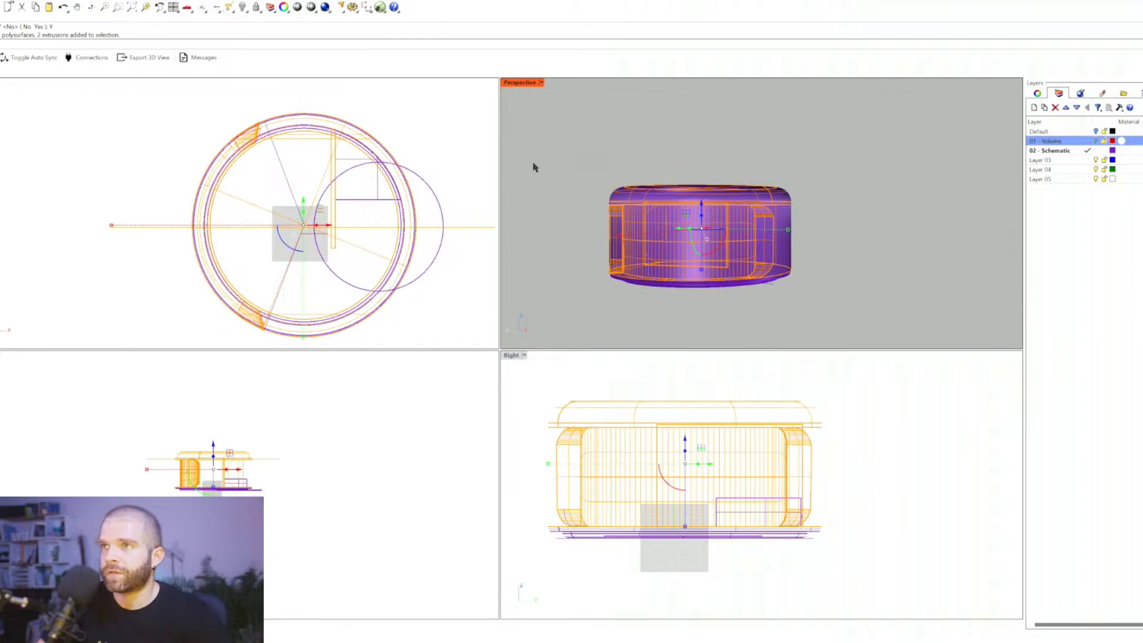
key(Escape)
right_drag(533, 166, 795, 134)
drag(833, 145, 612, 191)
key(Delete)
click(733, 205)
click(747, 234)
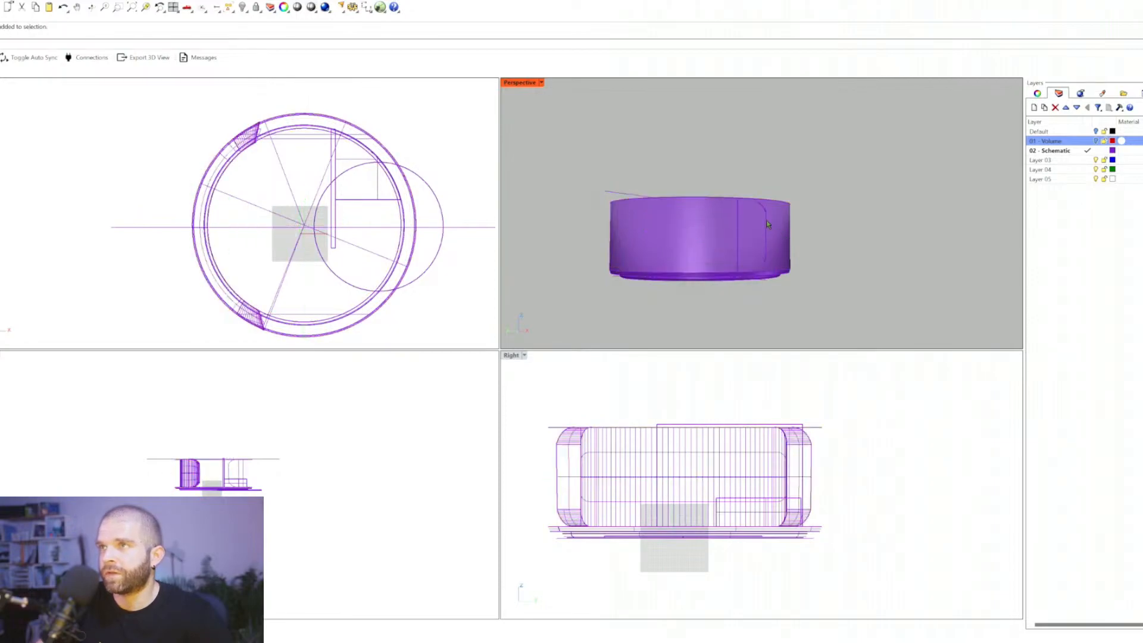
key(Escape)
Step: Hide the base rings beneath the outer wall volume
click(772, 277)
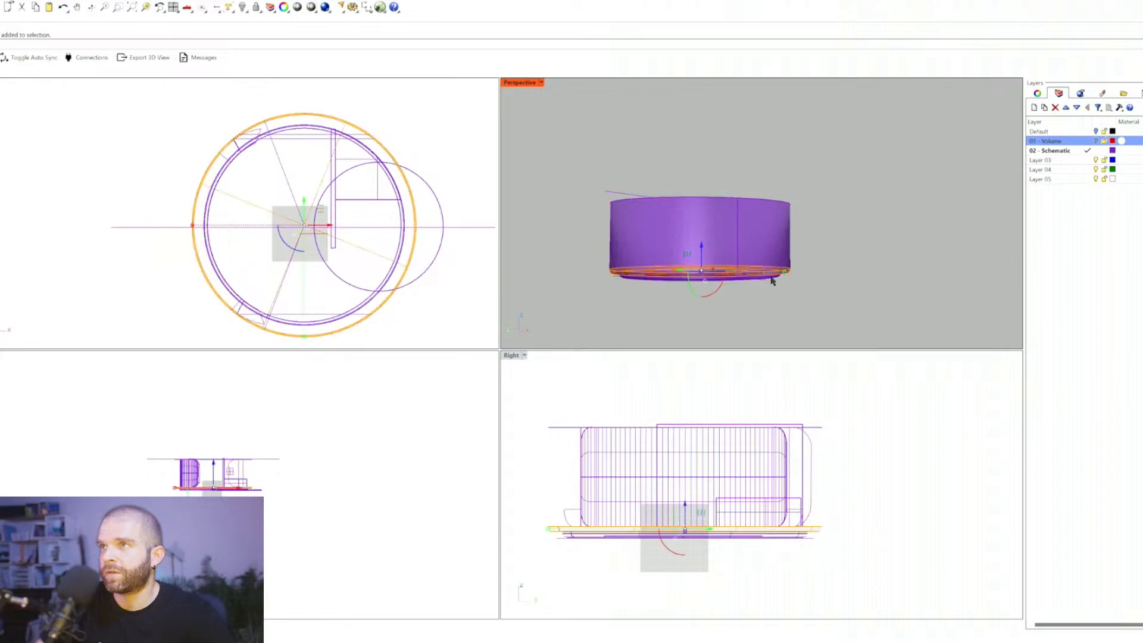
key(Delete)
right_drag(766, 281, 725, 251)
click(764, 278)
key(Delete)
Step: Try hiding the outer wall volume, and undo the hiding
click(742, 263)
key(Delete)
key(ctrl+z)
click(687, 256)
key(Delete)
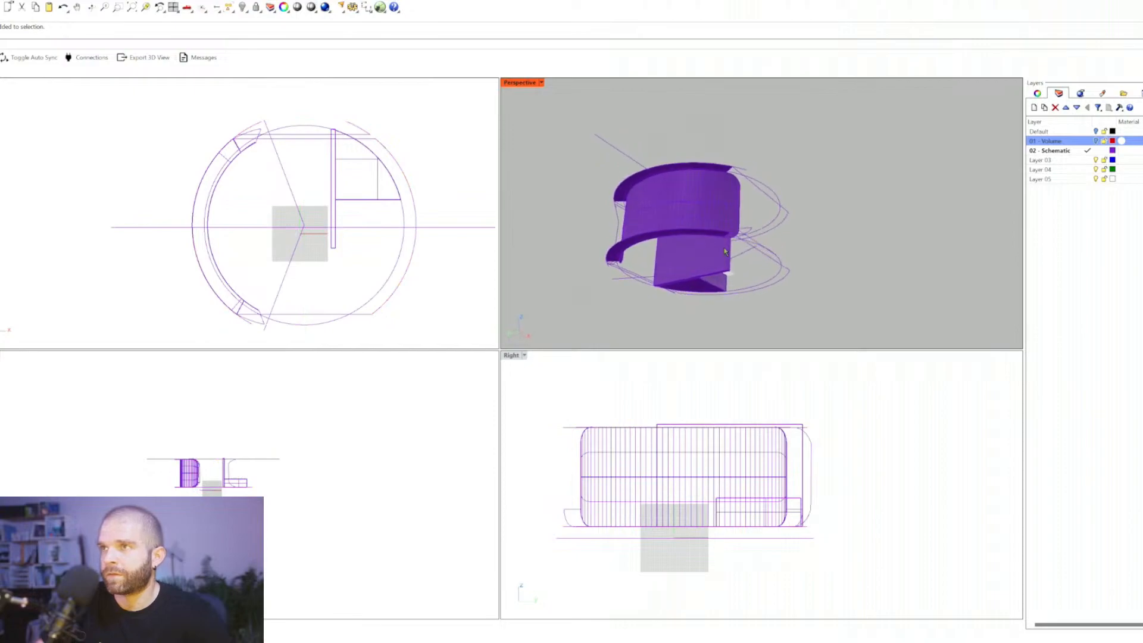
key(ctrl+z)
click(722, 230)
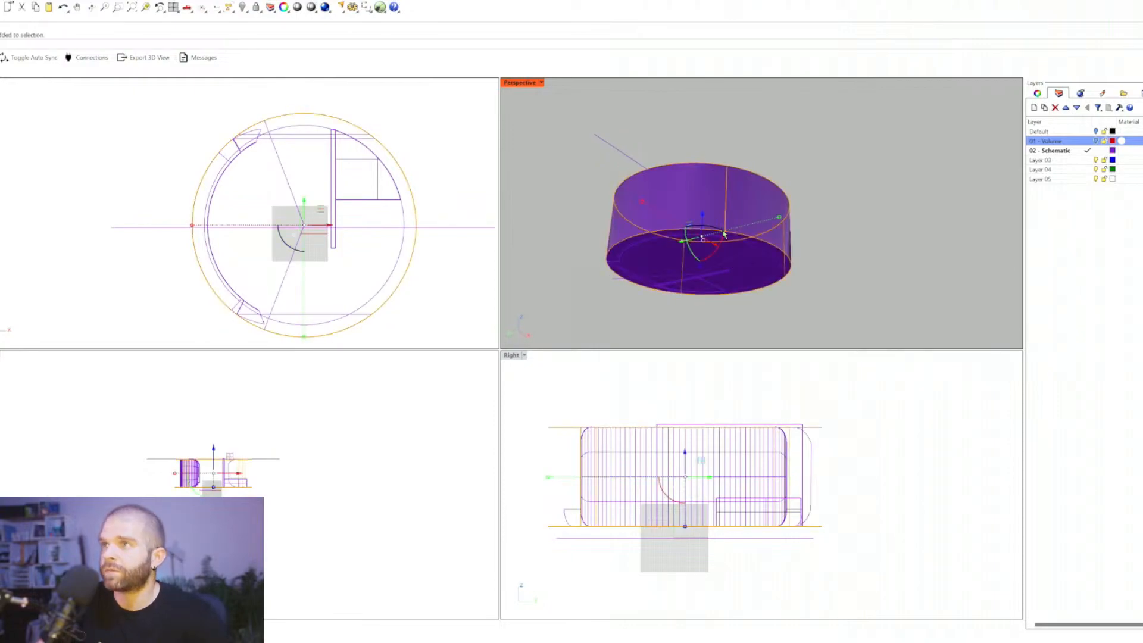
key(Escape)
Step: Trim away the outer wall volume's section facing the curved inner wall, using the two projected radial lines as cutters
click(741, 256)
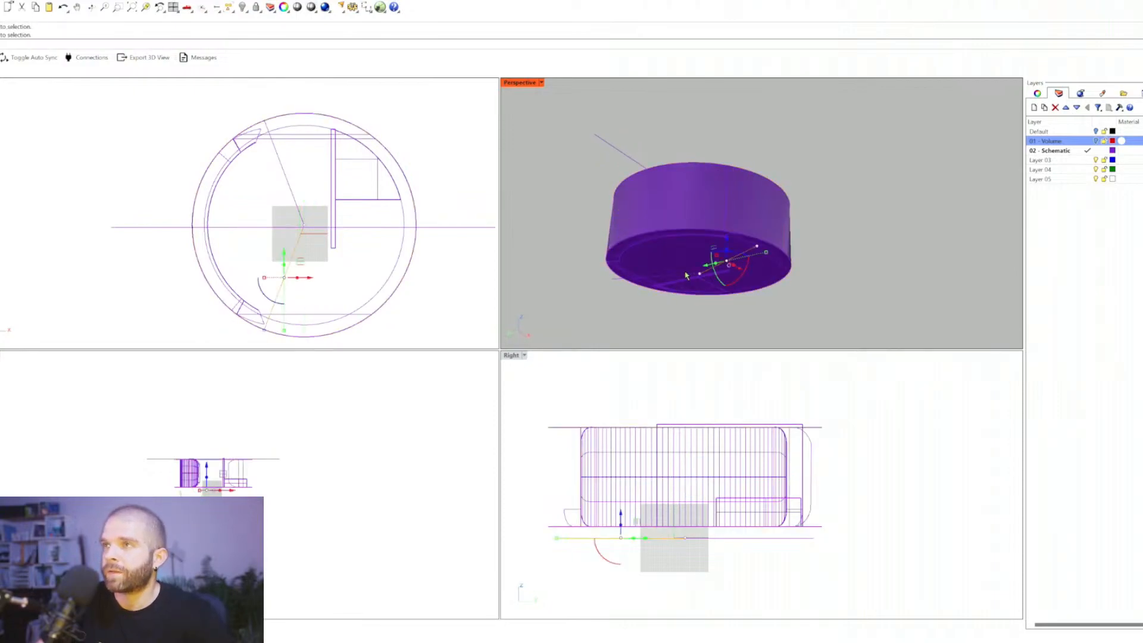
key(ctrl+t)
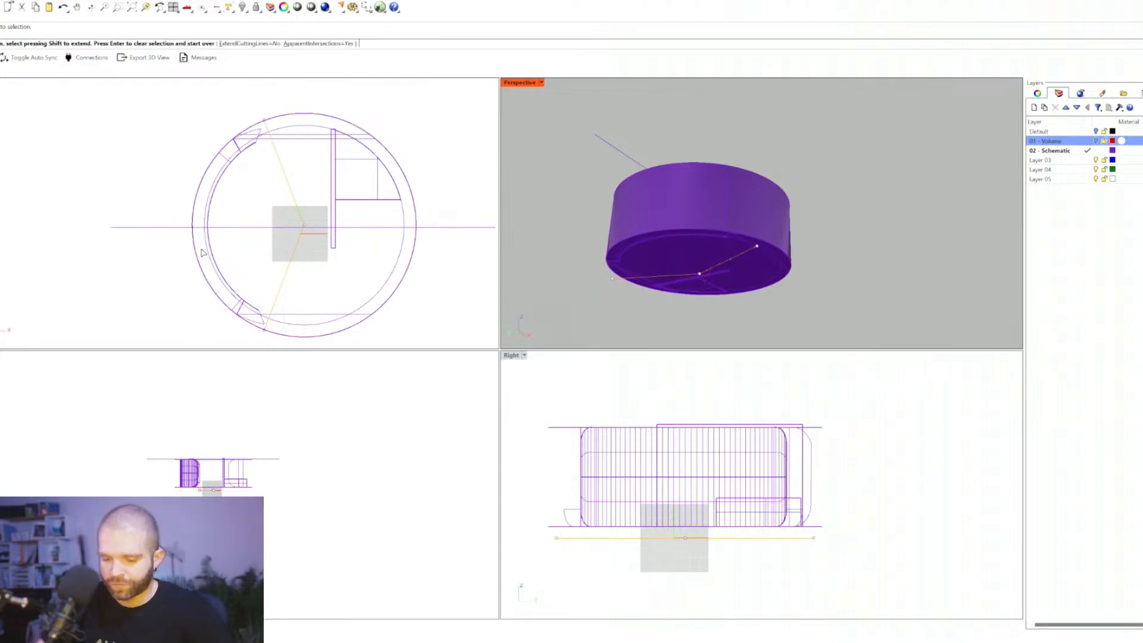
scroll(217, 211, up, 2)
click(190, 249)
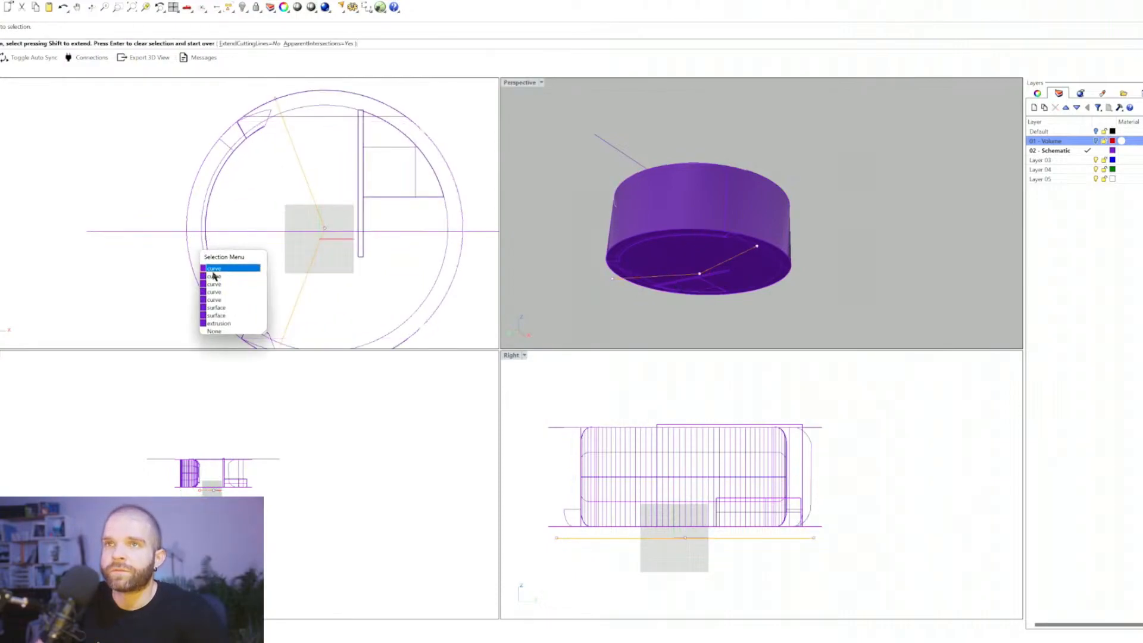
click(230, 323)
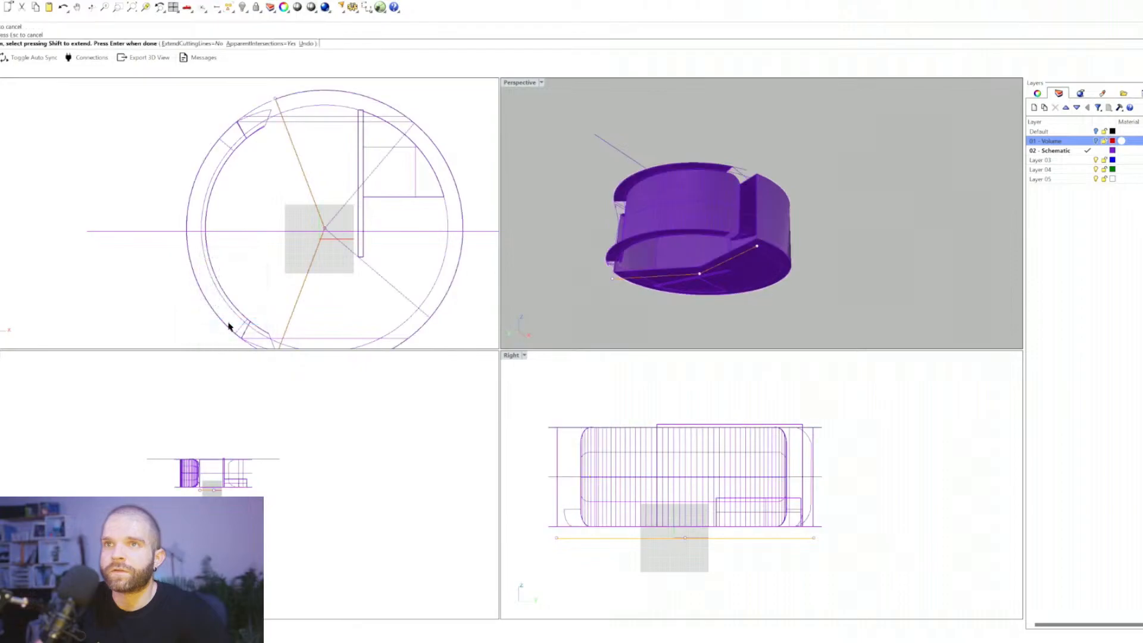
Step: Show all hidden objects again and clear the selection
right_drag(714, 226, 598, 179)
right_click(244, 9)
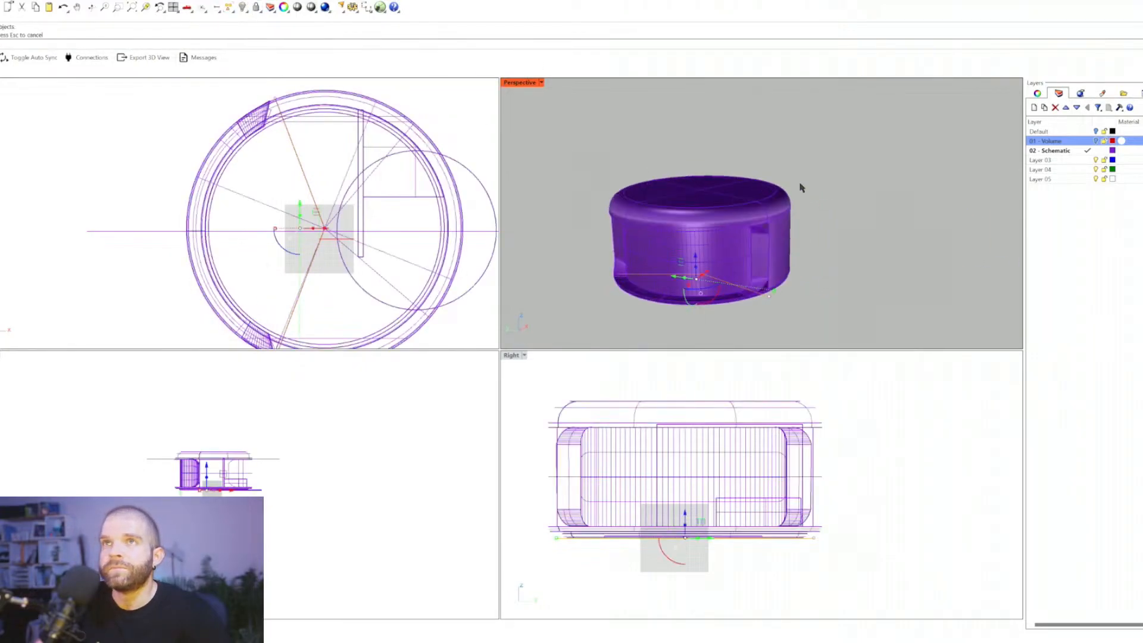
click(801, 184)
Step: Examine the opening's upper corner where the arched frame meets the trimmed outer wall and the roof
right_drag(767, 256, 718, 245)
scroll(717, 245, up, 5)
scroll(717, 184, up, 6)
mouse_move(717, 181)
right_down()
mouse_move(716, 205)
mouse_move(746, 164)
mouse_move(739, 181)
right_up()
scroll(747, 163, up, 2)
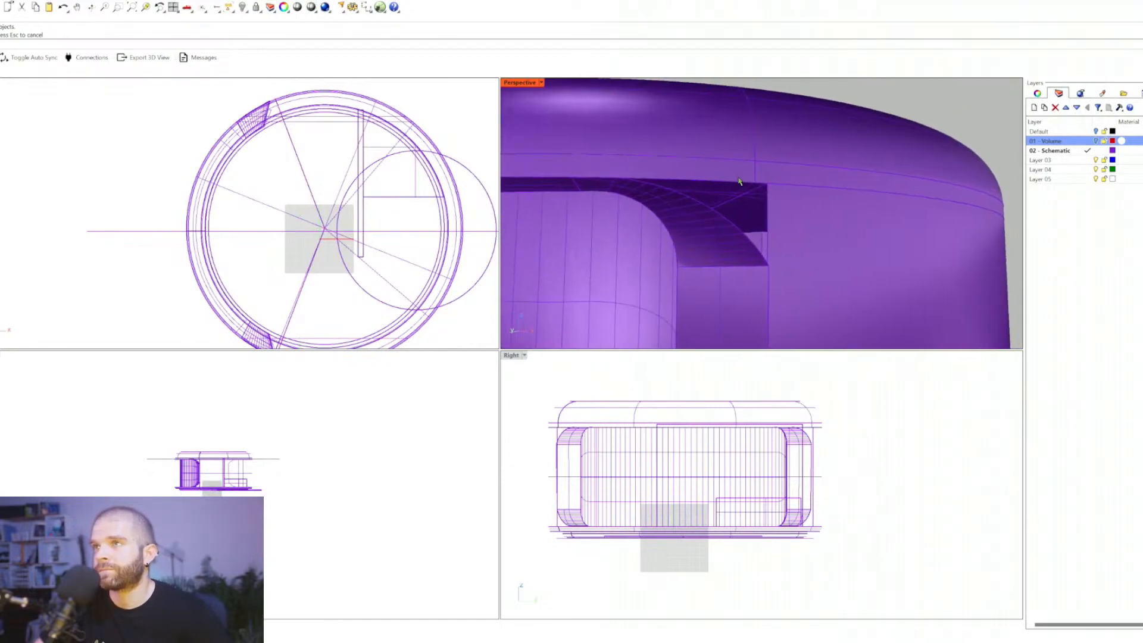
click(721, 212)
click(769, 211)
key(Escape)
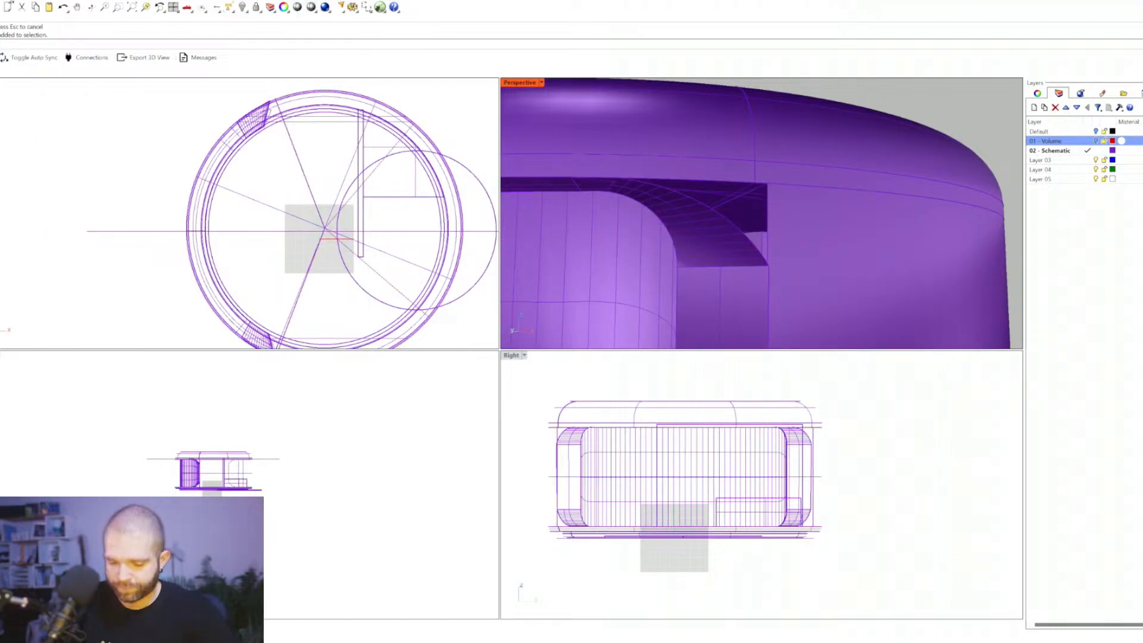
Step: Pick the outer wall, roof underside, base ring and the first opening's upper and lower curved frame faces for duplicating their borders
key(Return)
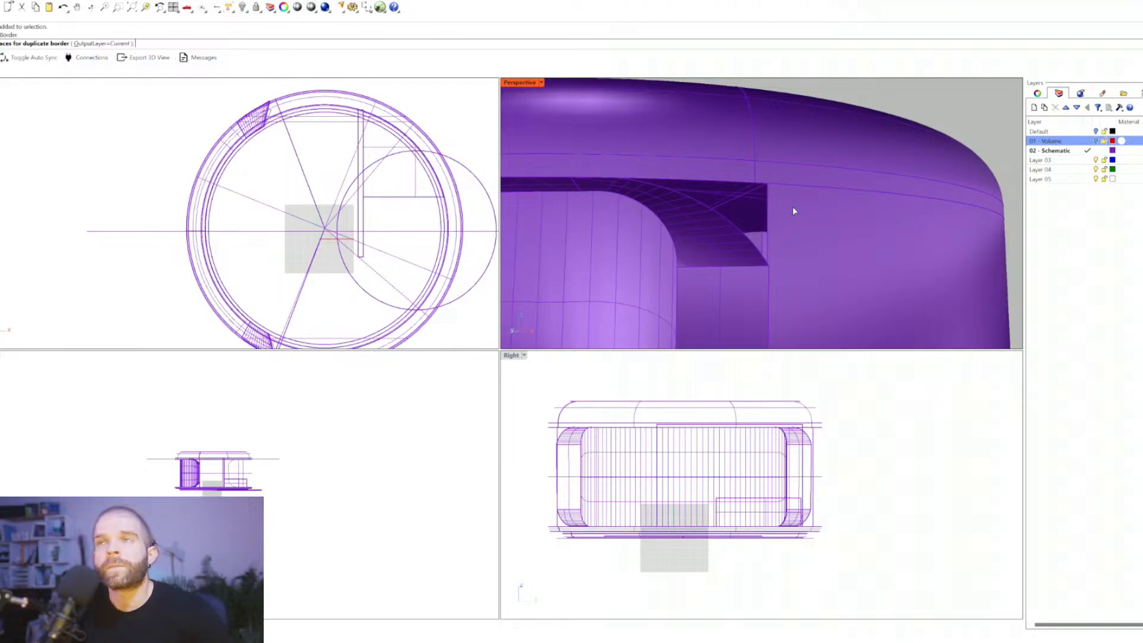
click(791, 206)
click(724, 168)
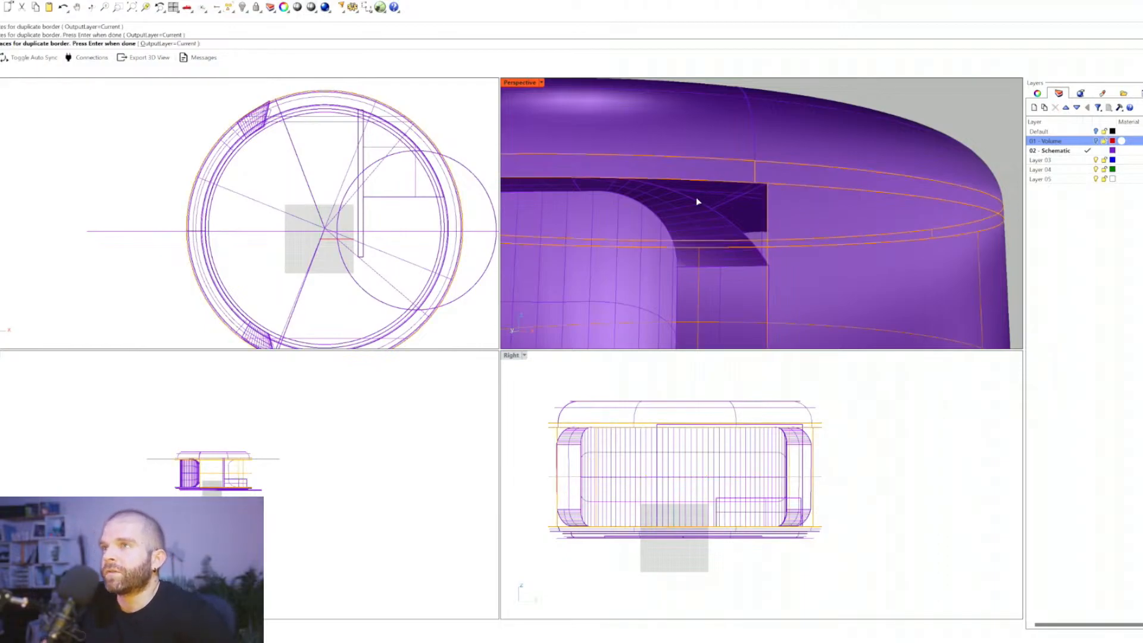
click(698, 217)
click(729, 240)
scroll(789, 164, down, 6)
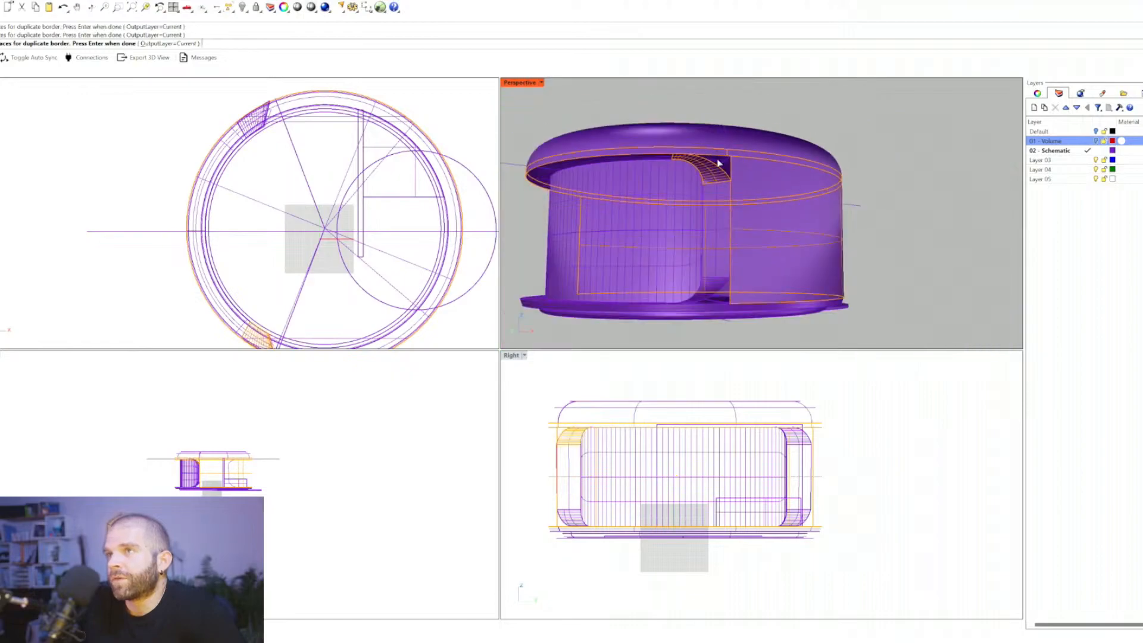
scroll(722, 312, up, 6)
click(720, 295)
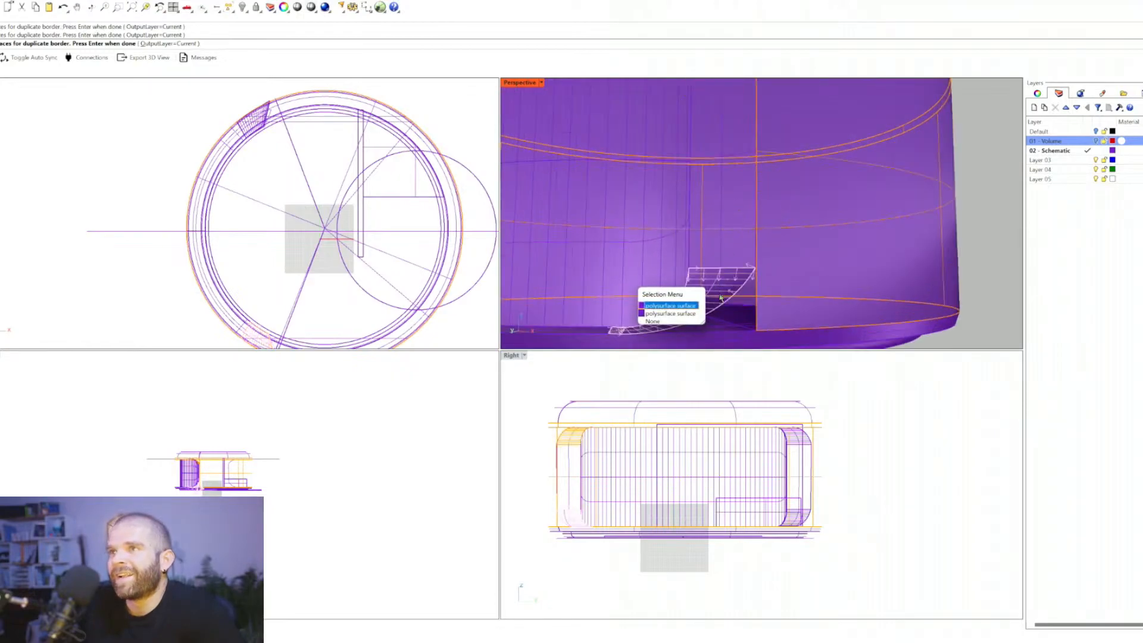
click(670, 305)
right_drag(760, 196, 727, 276)
scroll(733, 279, down, 6)
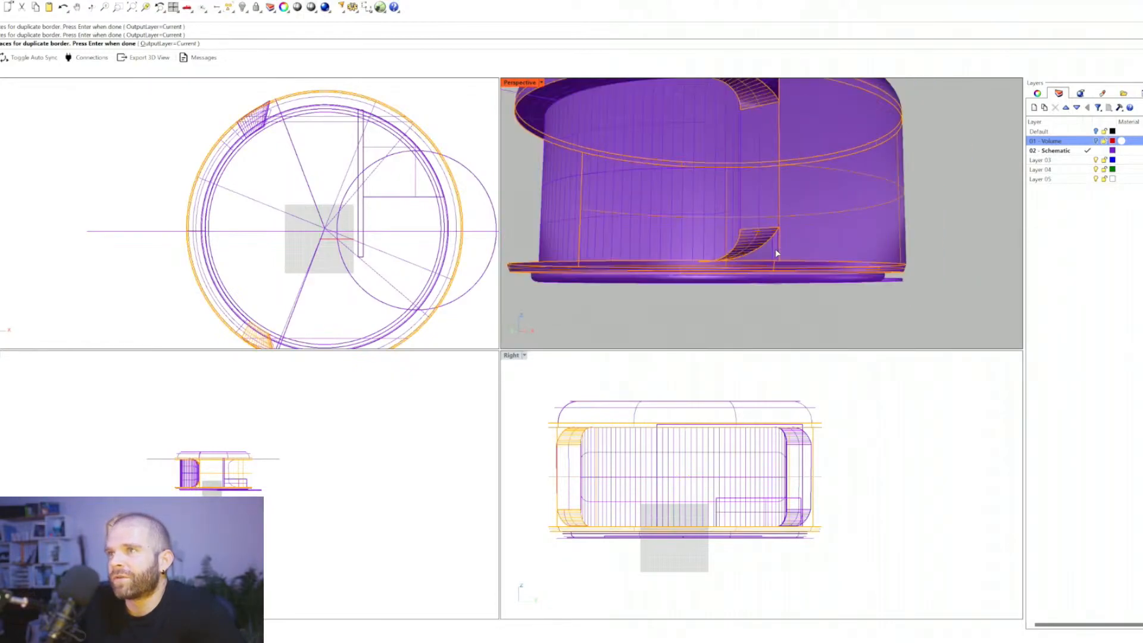
Step: Add the second opening's lower and upper curved frame faces and duplicate the borders of all picked faces
scroll(689, 258, up, 5)
scroll(690, 259, up, 2)
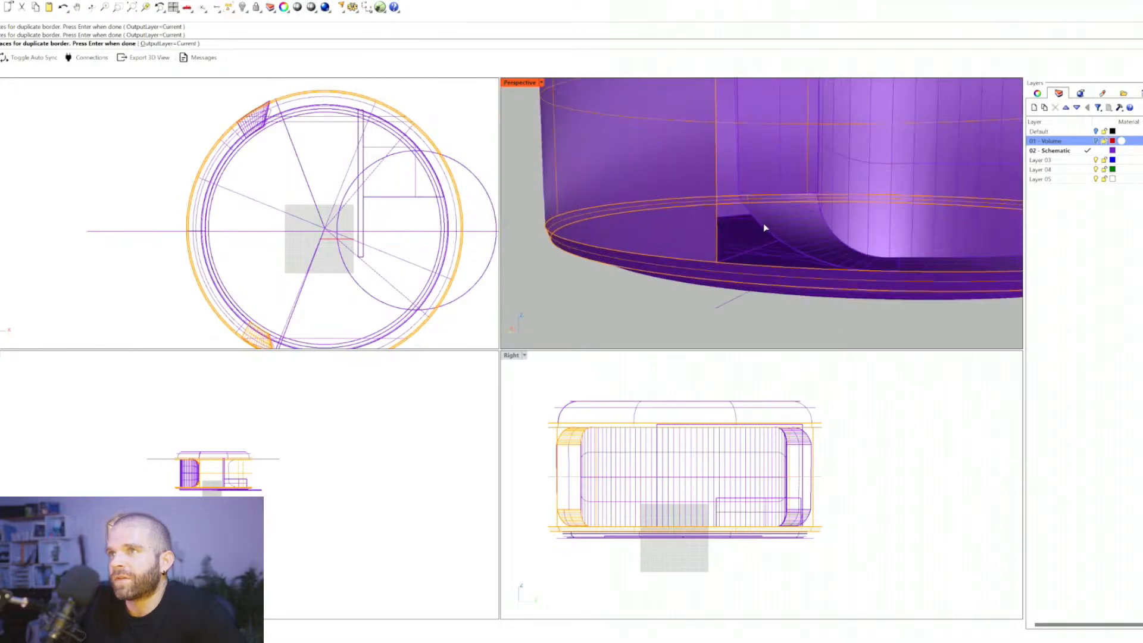
scroll(760, 225, up, 2)
click(769, 235)
click(728, 248)
scroll(685, 259, down, 5)
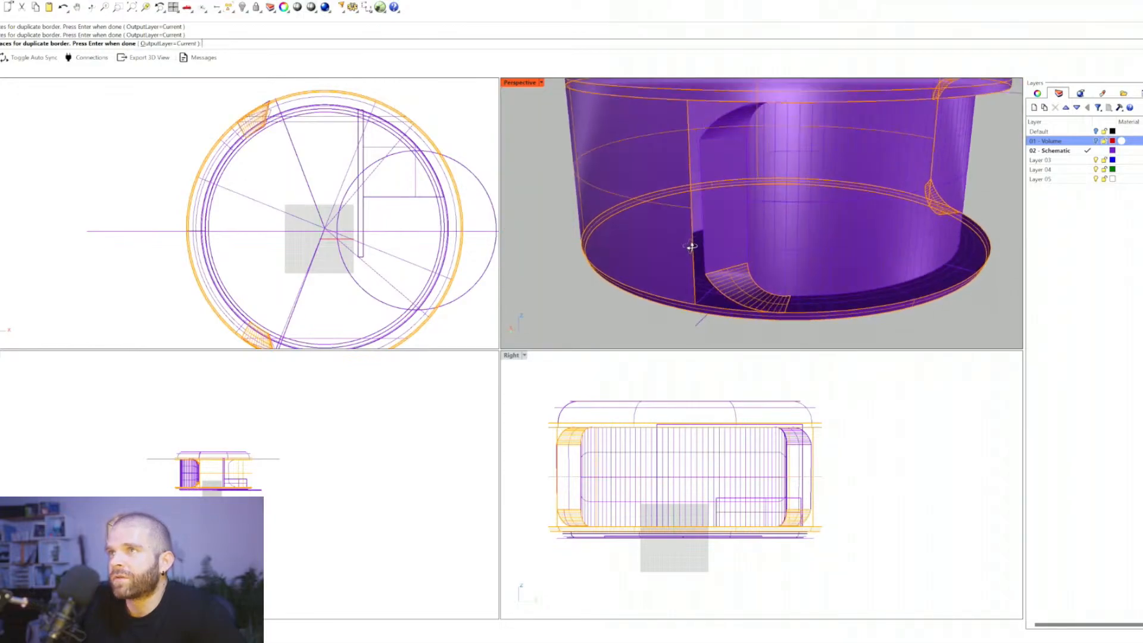
scroll(690, 267, up, 5)
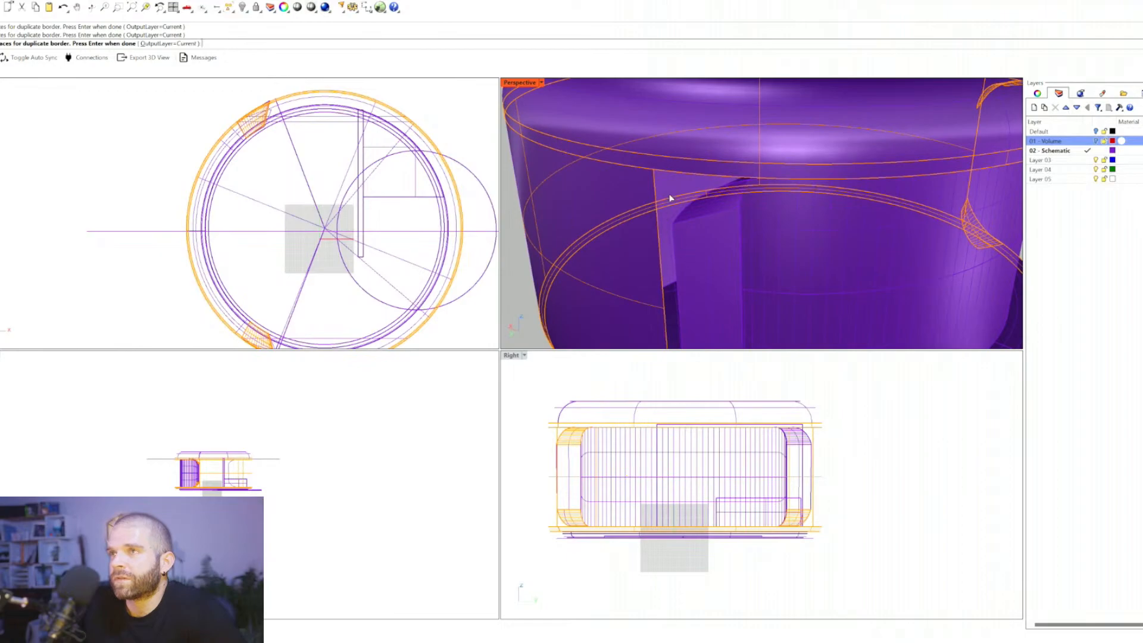
scroll(681, 240, down, 4)
scroll(681, 242, up, 5)
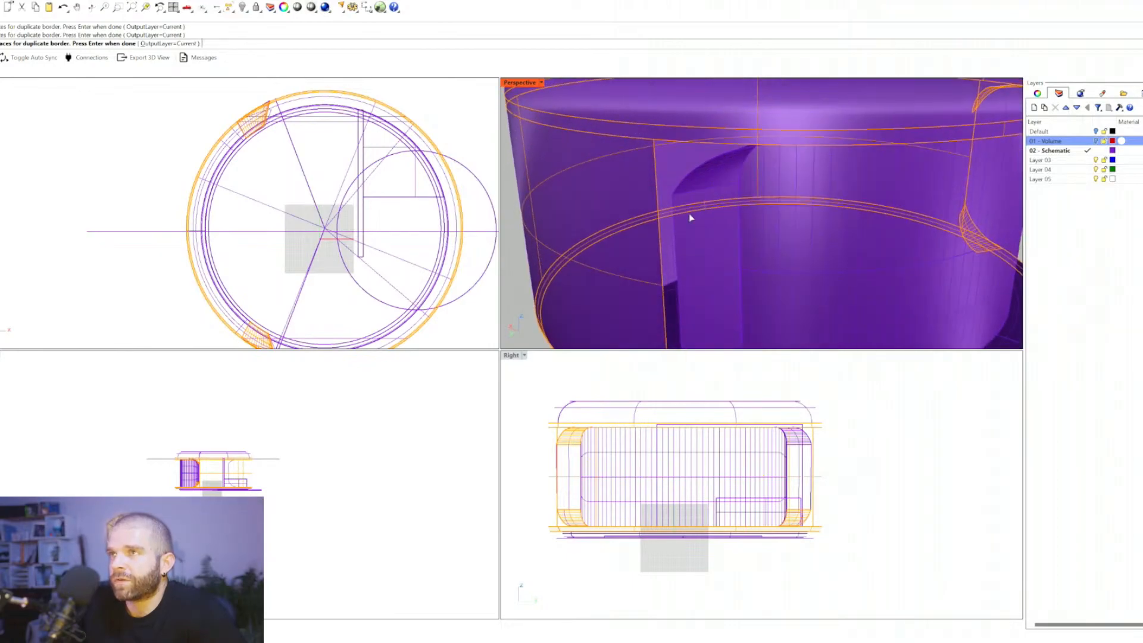
click(697, 195)
click(716, 237)
click(704, 172)
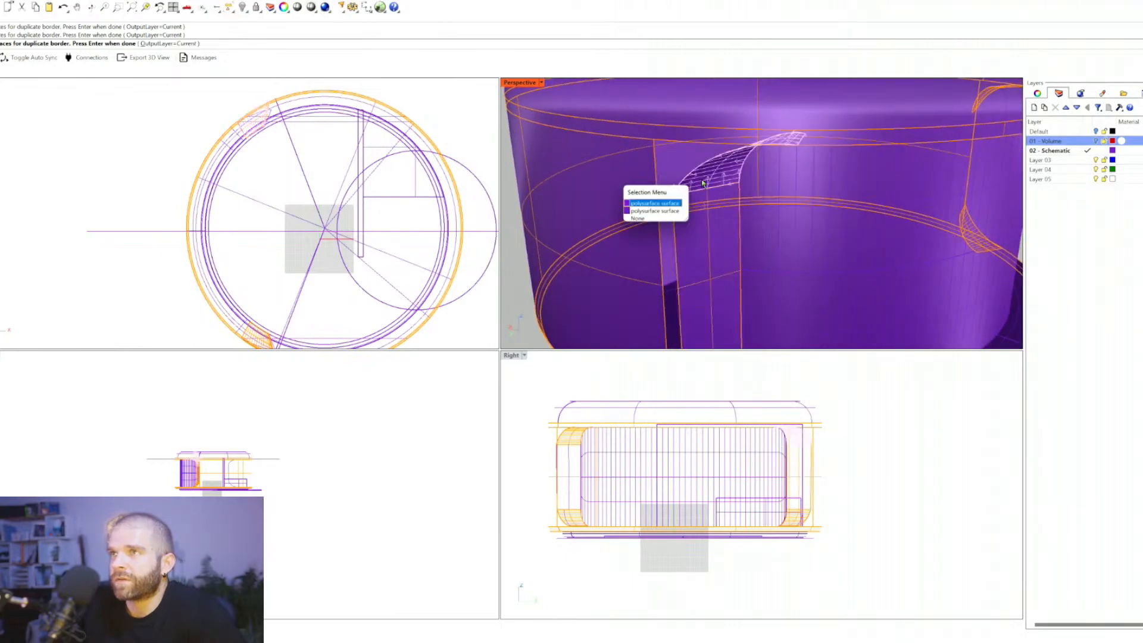
click(666, 202)
scroll(641, 140, down, 5)
scroll(649, 149, up, 3)
key(Return)
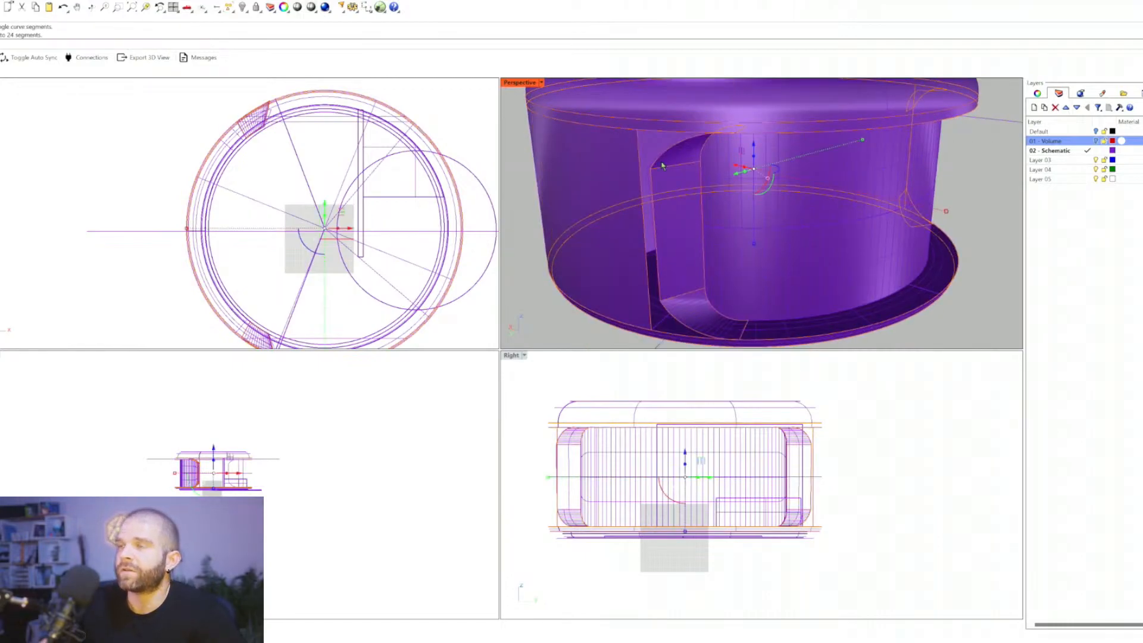
Step: Select the trimmed wedge-shaped outer wall volume to examine its extent, and deselect it
key(Escape)
click(614, 226)
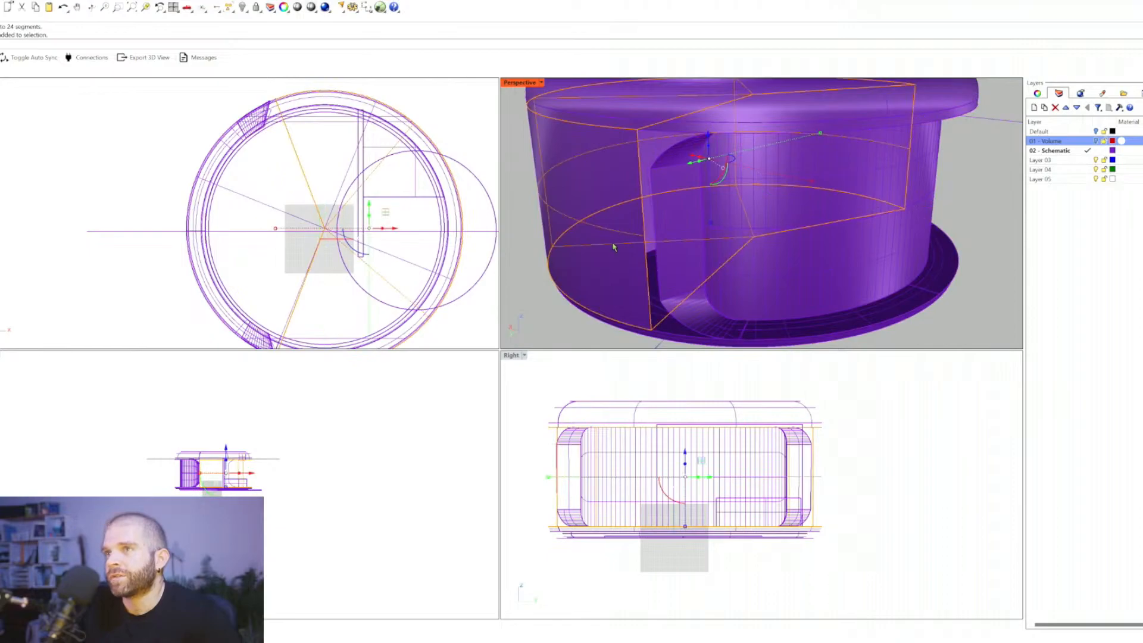
key(Escape)
click(623, 218)
key(Escape)
right_drag(716, 221, 824, 178)
scroll(727, 212, up, 5)
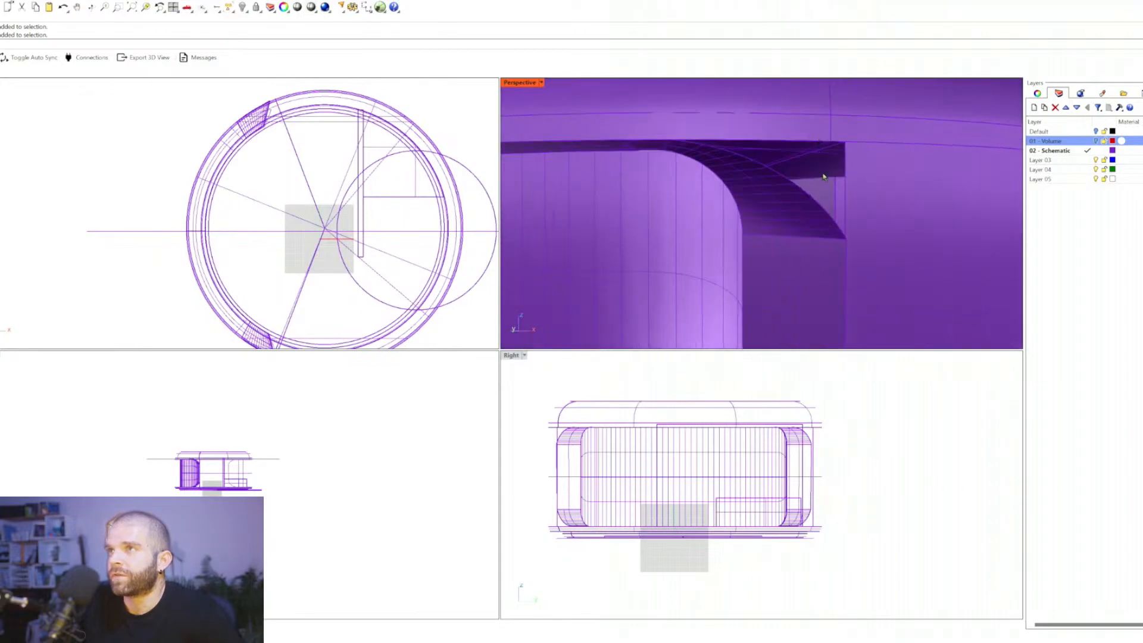
click(817, 199)
click(839, 220)
click(848, 174)
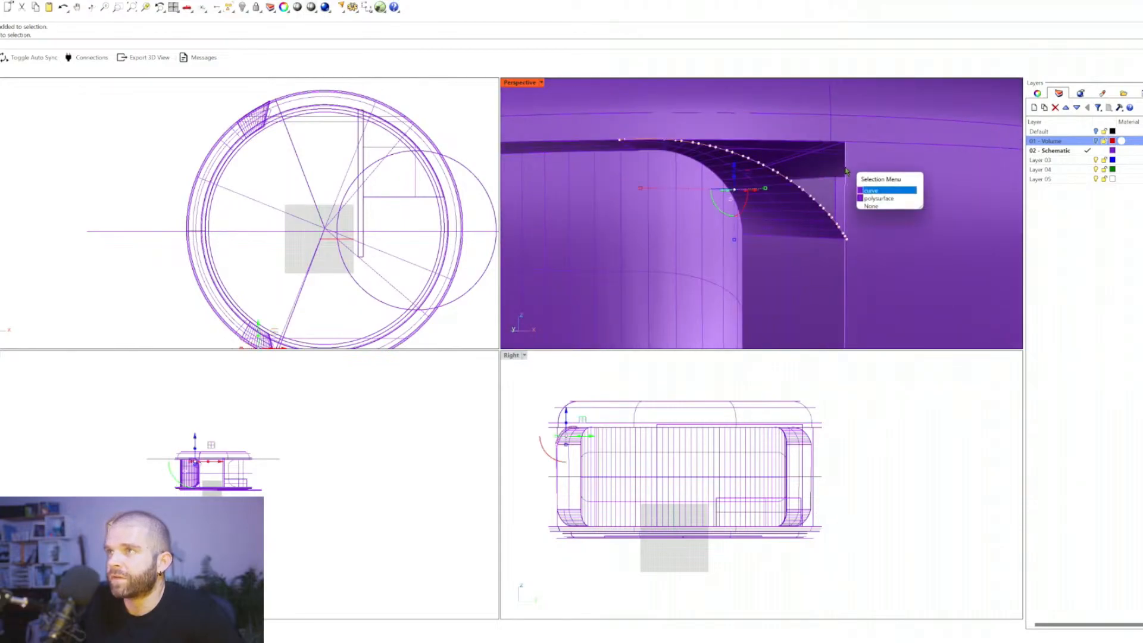
click(869, 192)
key(Escape)
Step: Scale the vertical wall-edge curve in one direction from its upper end, shortening its lower end to the arched frame's corner
click(846, 192)
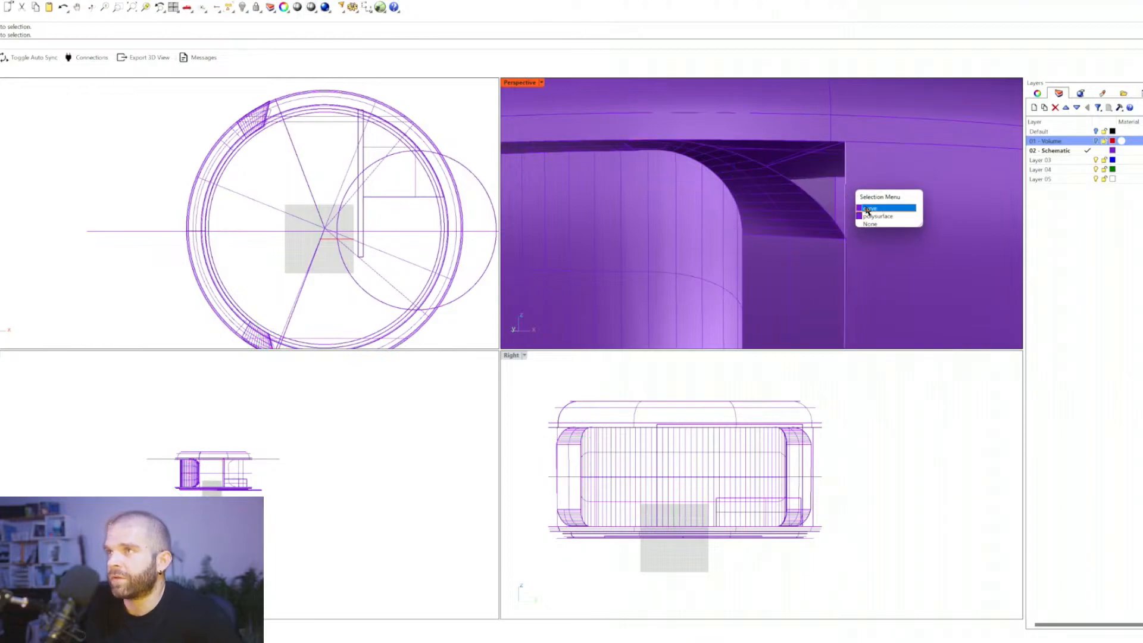
click(867, 210)
scroll(850, 161, down, 8)
scroll(859, 298, up, 5)
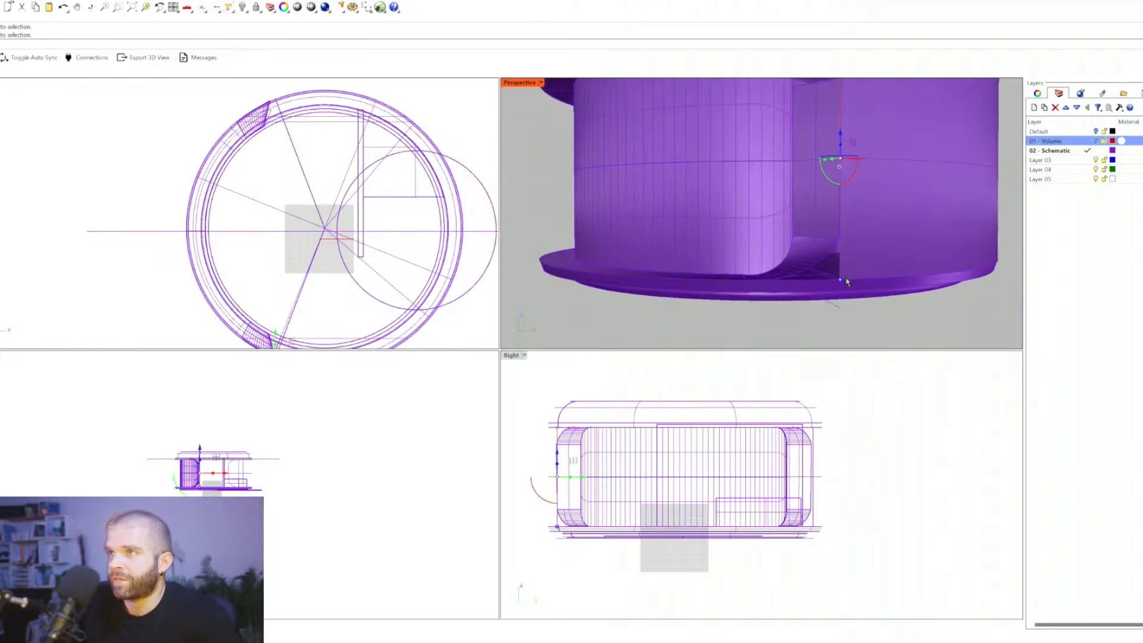
key(Return)
scroll(845, 278, down, 6)
scroll(841, 200, up, 6)
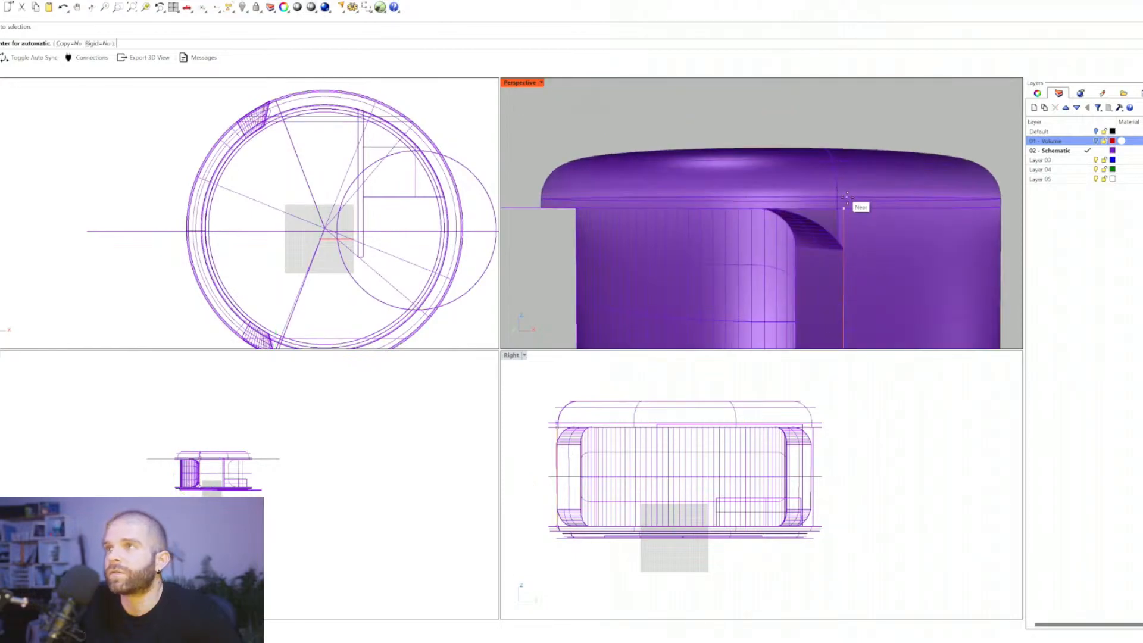
click(844, 207)
scroll(845, 203, down, 5)
scroll(845, 229, up, 6)
scroll(842, 268, down, 3)
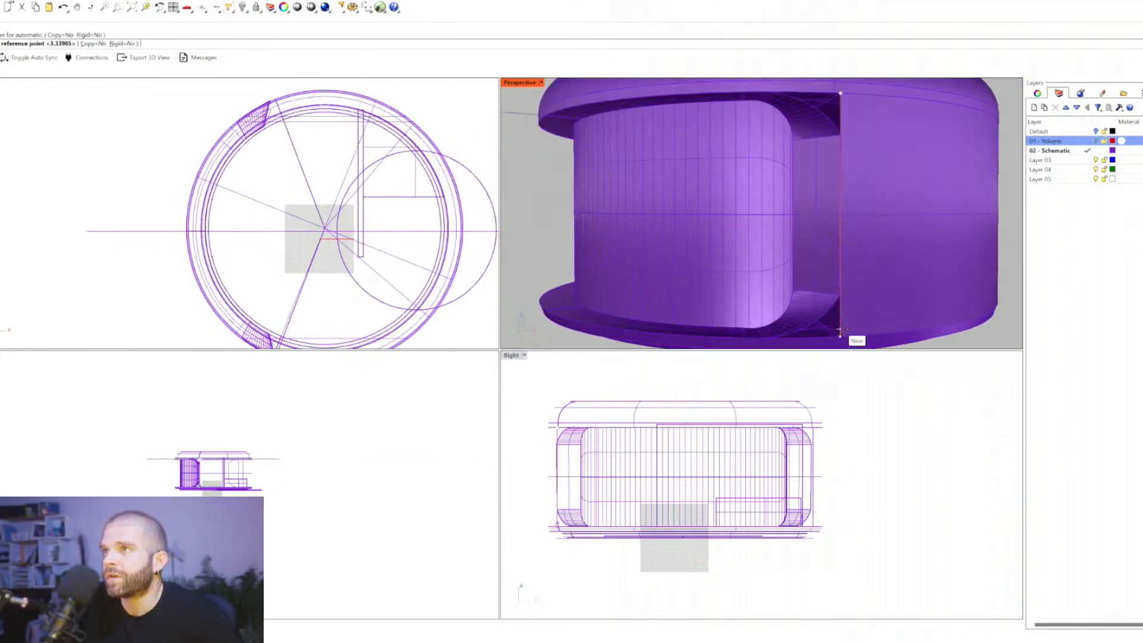
click(839, 333)
scroll(840, 310, down, 3)
scroll(852, 202, up, 6)
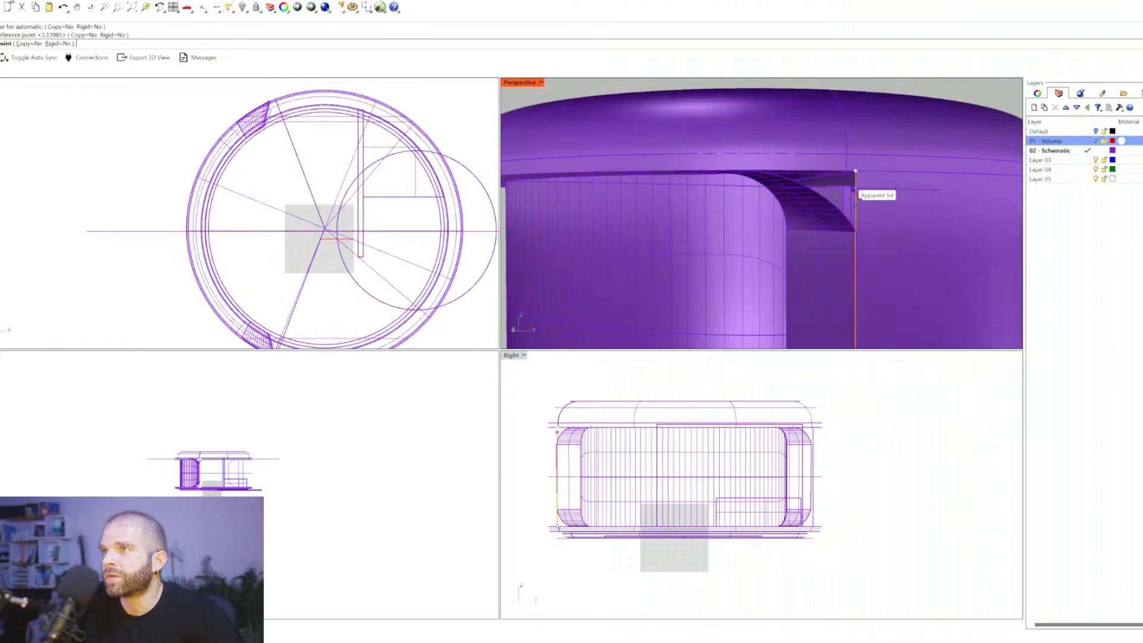
click(855, 232)
Step: Select the border curves along the roof edge and arched frame one at a time to check which bound the corner gap
scroll(820, 173, up, 7)
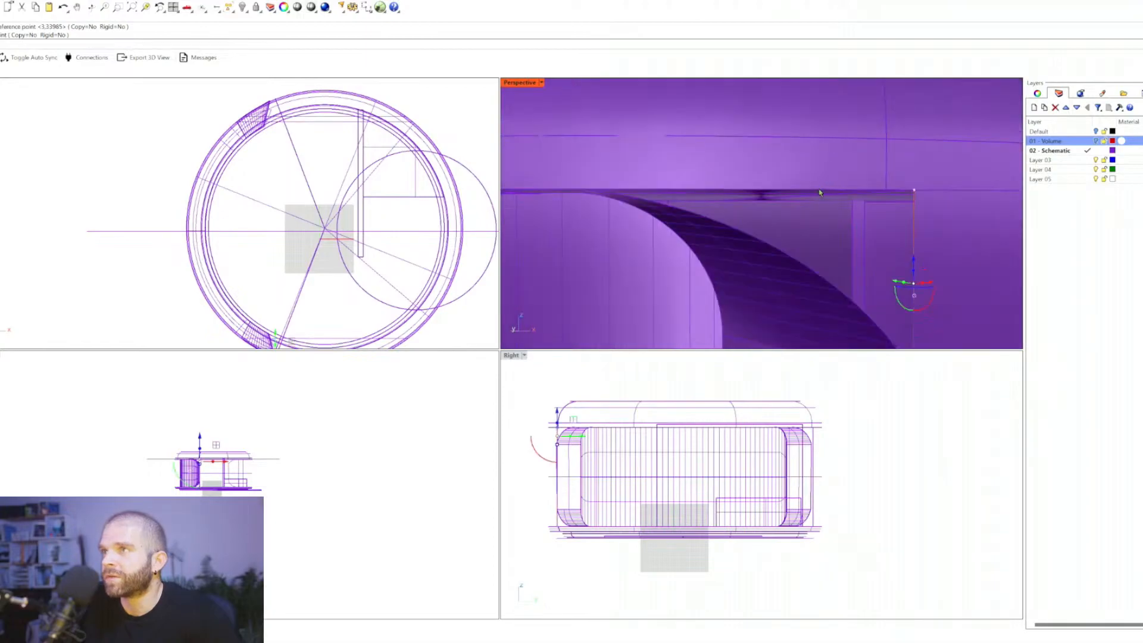
click(819, 192)
click(843, 213)
scroll(757, 148, down, 4)
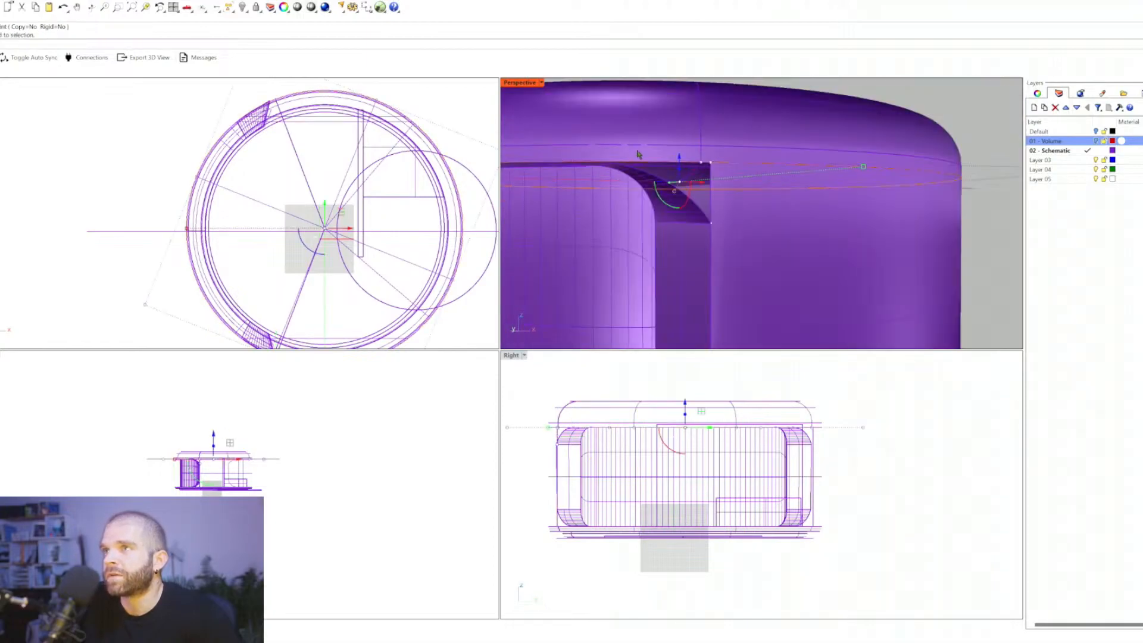
key(Escape)
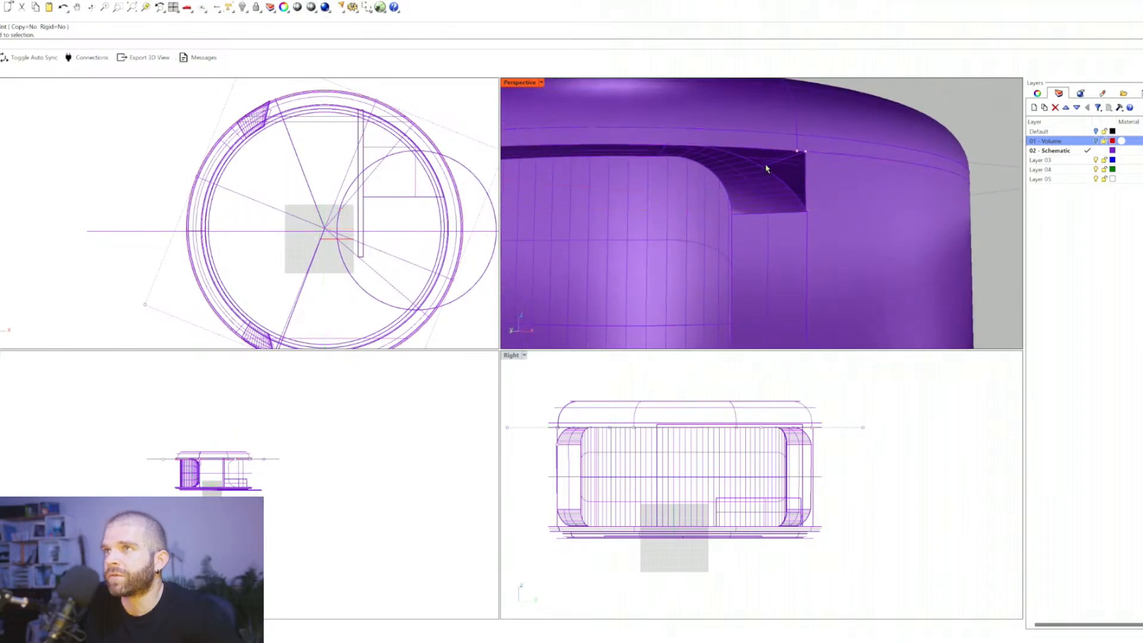
click(727, 181)
click(715, 193)
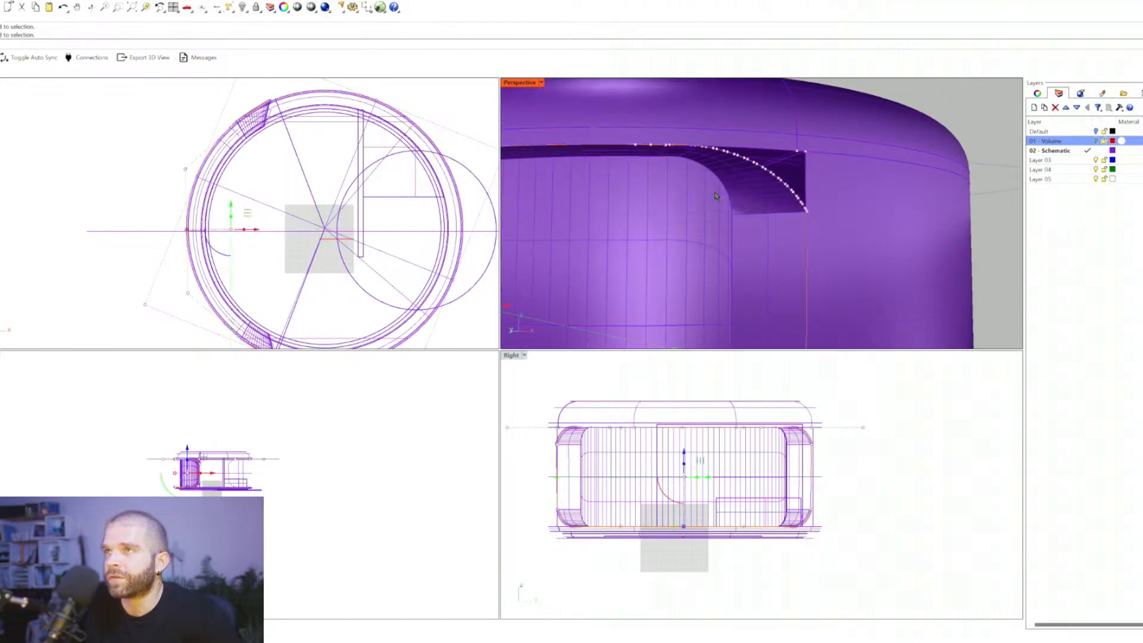
scroll(760, 171, down, 5)
scroll(761, 173, up, 6)
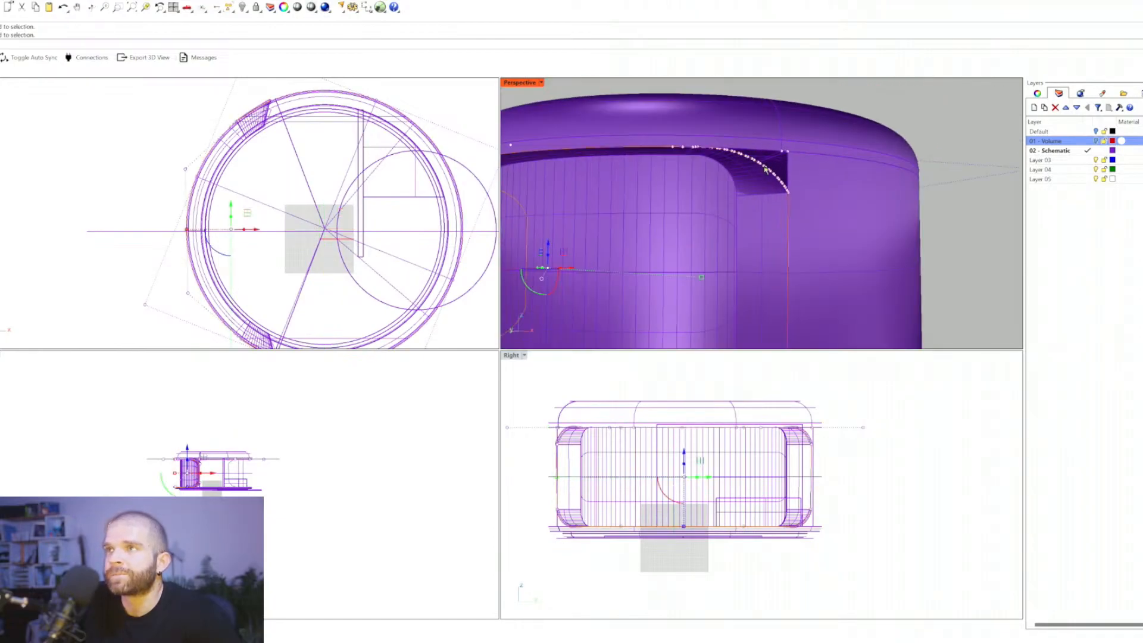
key(Escape)
Step: Trim the circular roof-edge curve at the arched frame curve, removing the portion over the opening beyond the arch's upper end
click(769, 177)
click(742, 196)
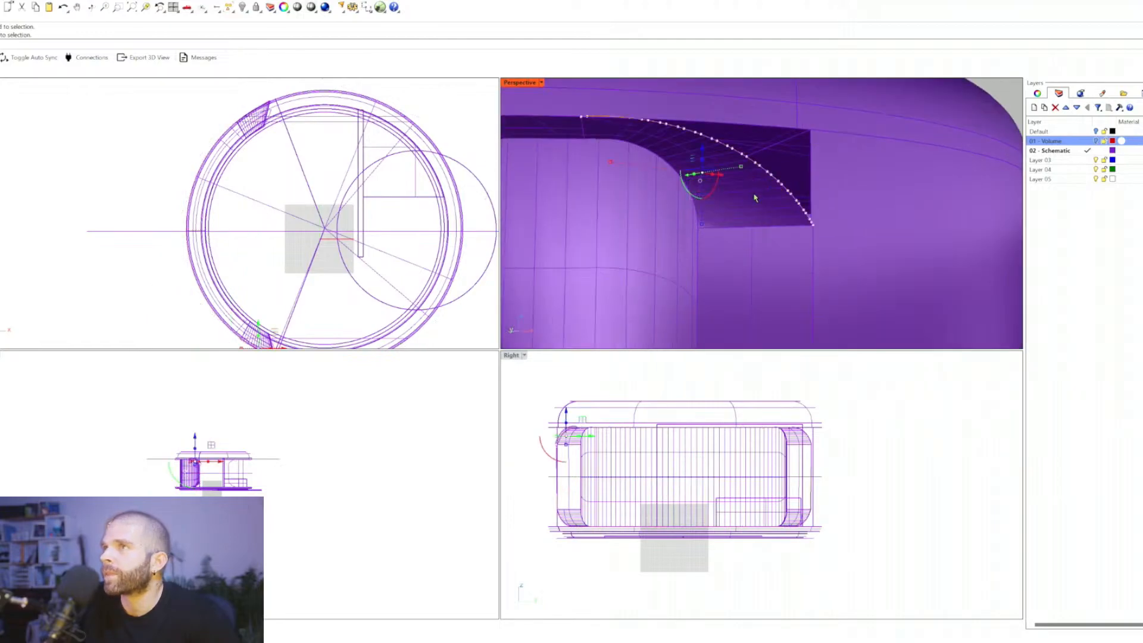
shift+right_drag(673, 155, 714, 172)
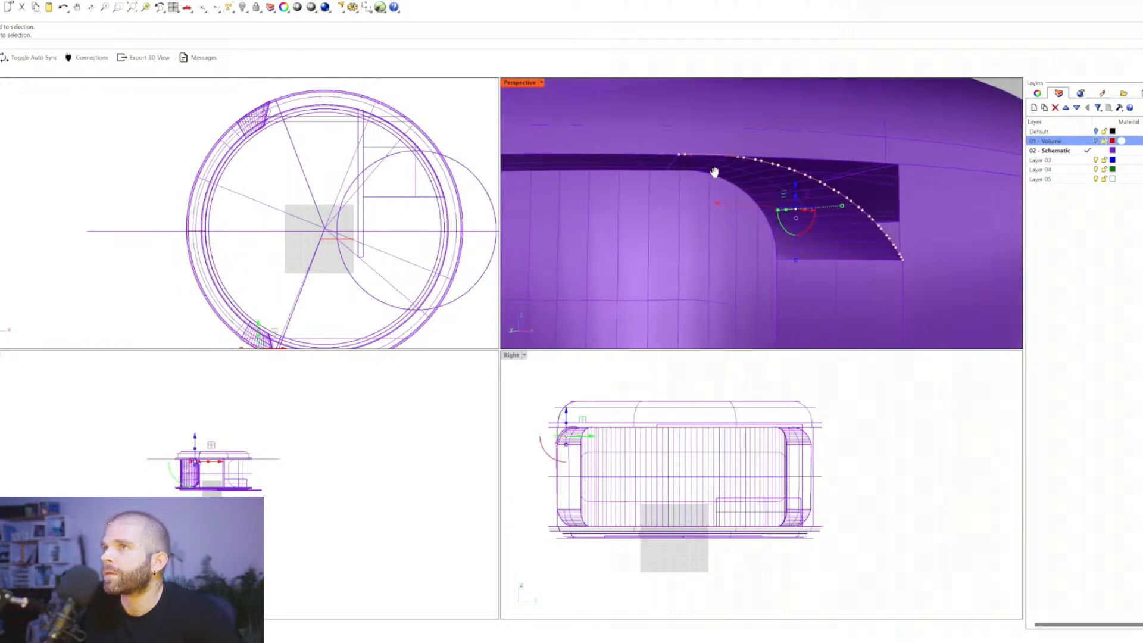
key(ctrl+t)
click(649, 157)
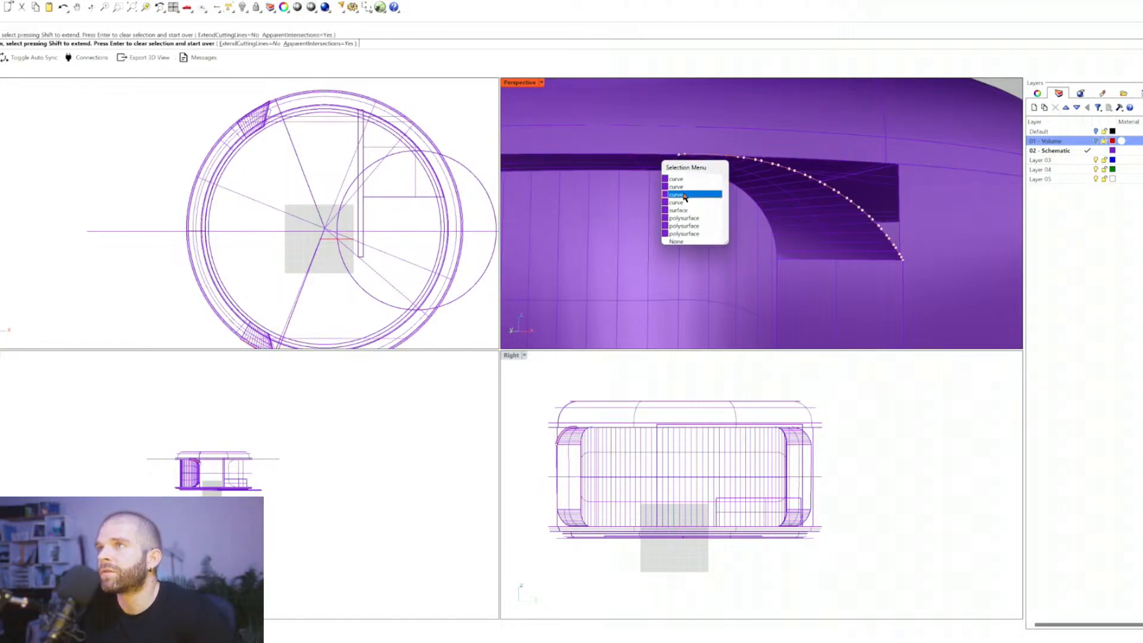
click(684, 194)
Step: Trim the roof-edge curve at the vertical wall-edge curve, removing the portion running along the outer wall
click(901, 179)
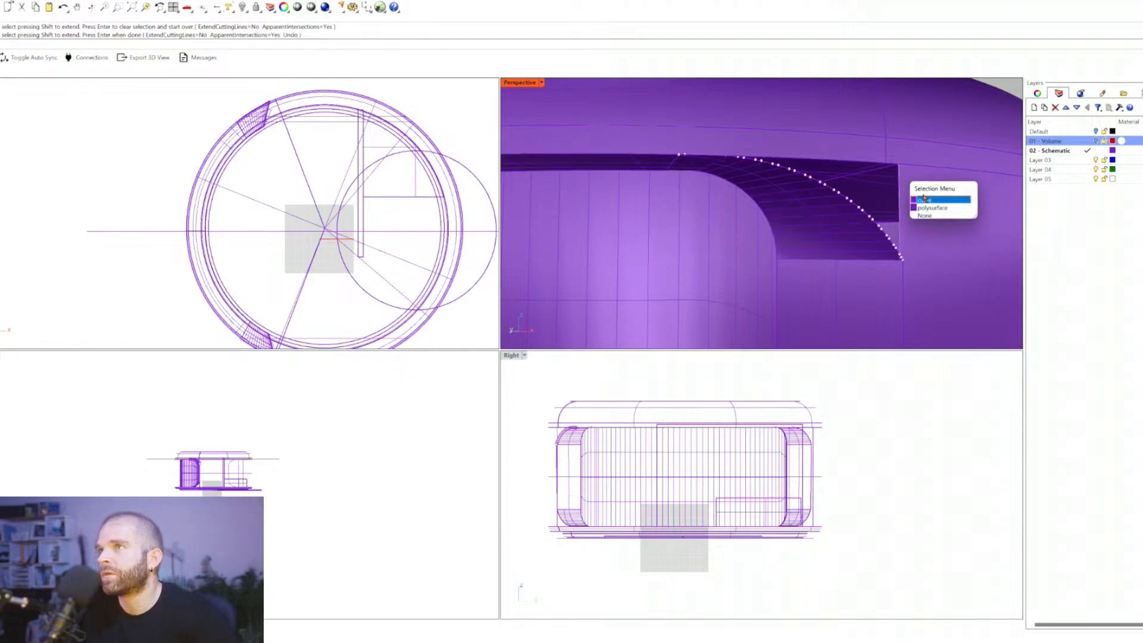
click(928, 199)
click(916, 165)
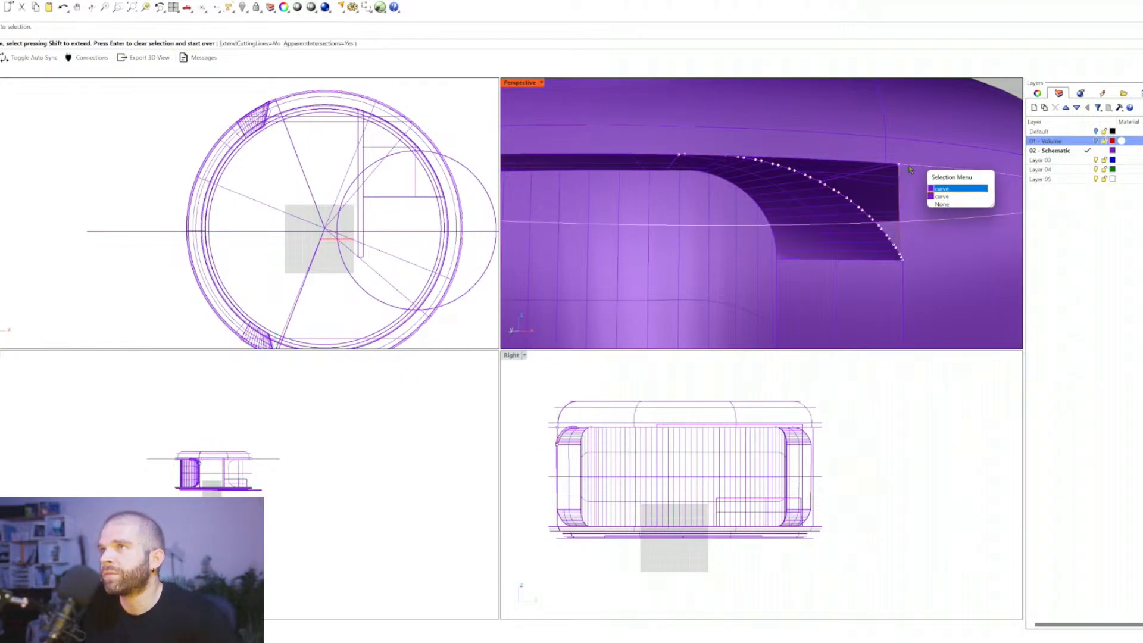
click(946, 196)
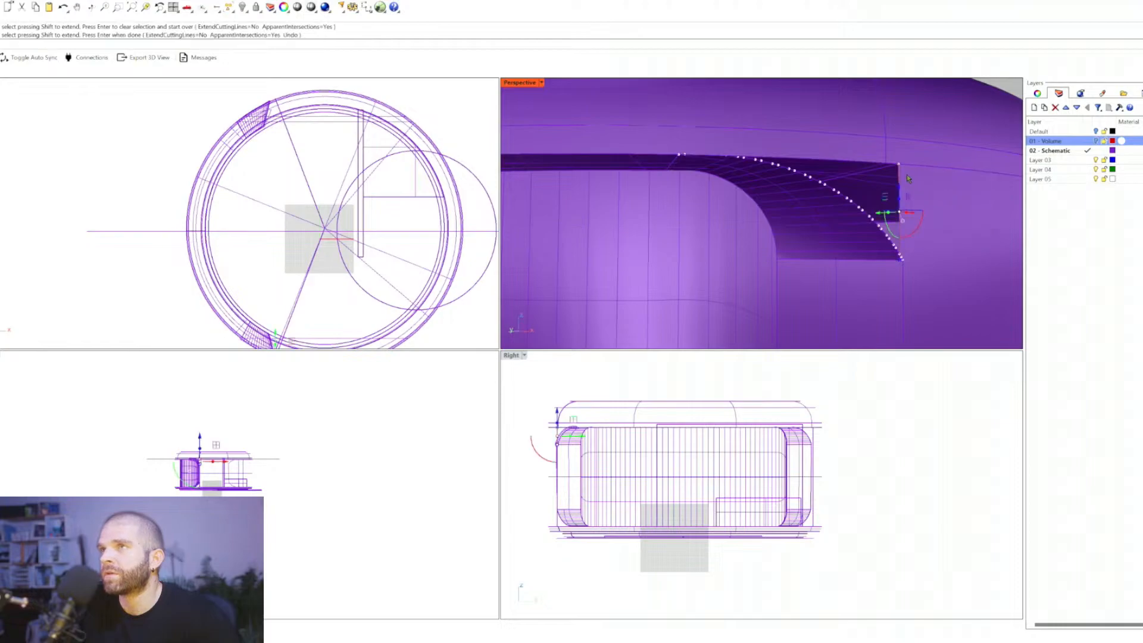
Step: Maximize the perspective view and select the trimmed roof-edge curve, vertical wall-edge curve and arched curve bounding the corner gap
click(899, 176)
click(921, 196)
click(892, 171)
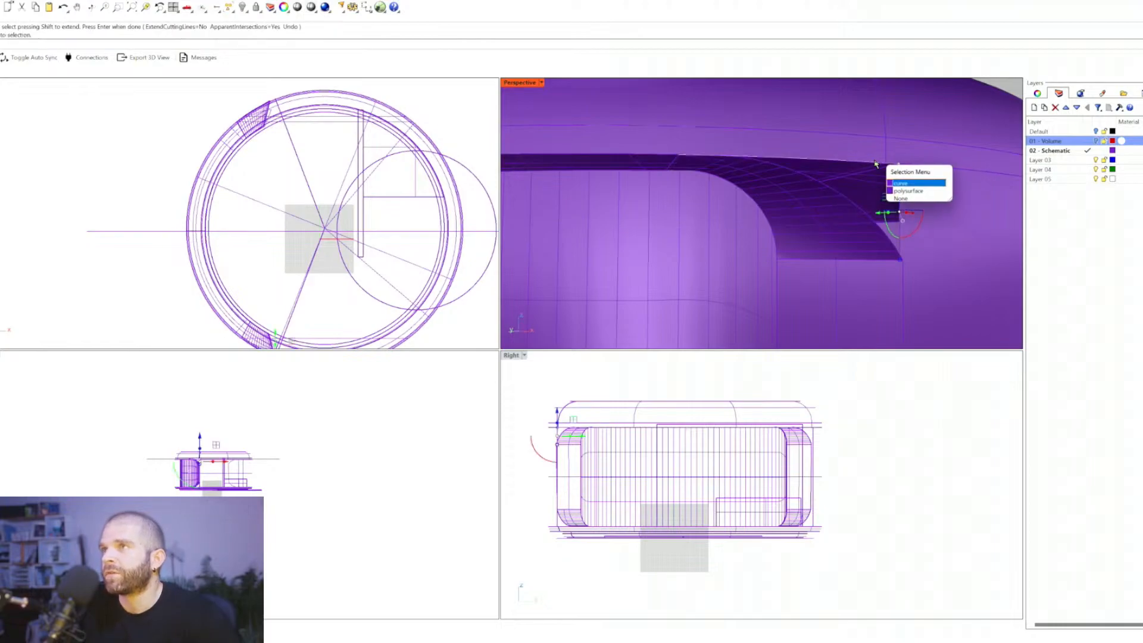
click(912, 178)
double_click(526, 84)
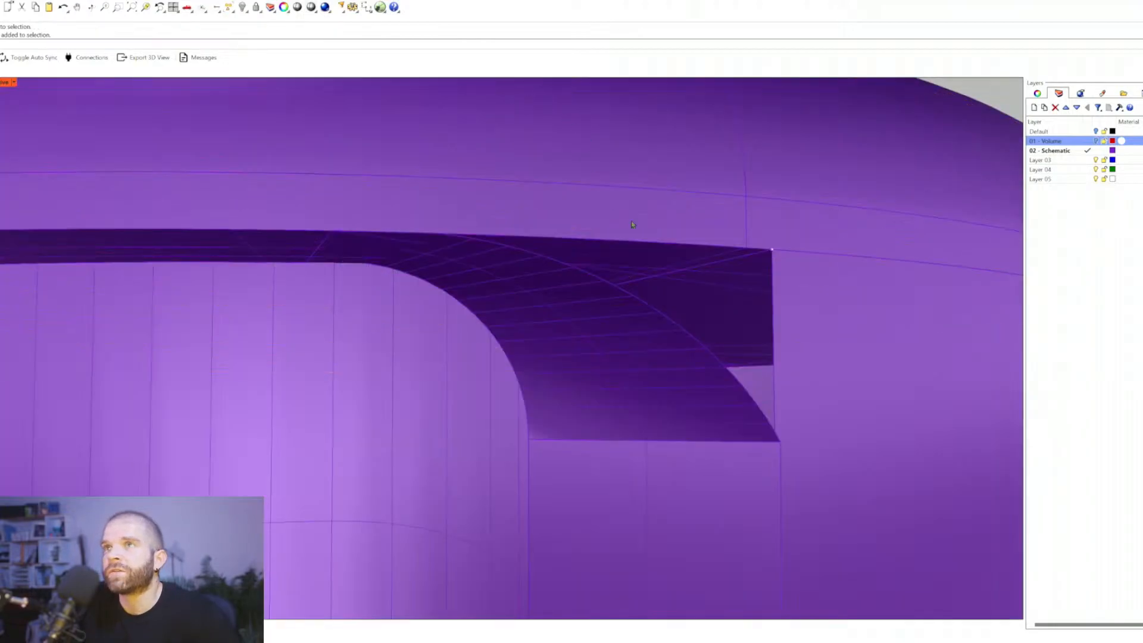
click(654, 245)
click(679, 265)
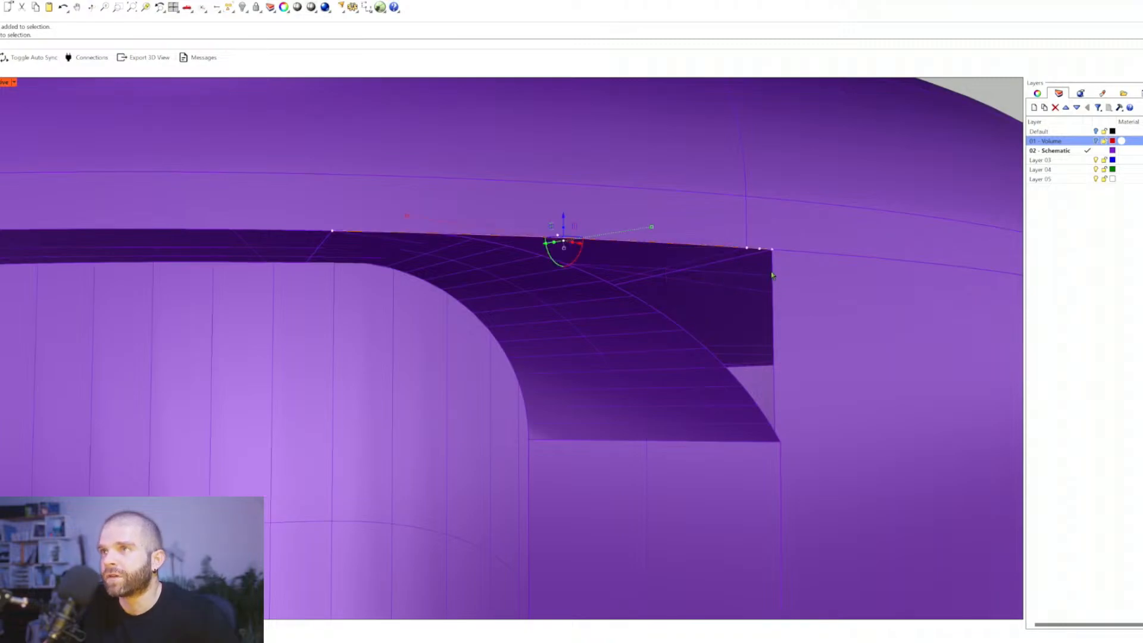
click(771, 275)
click(734, 295)
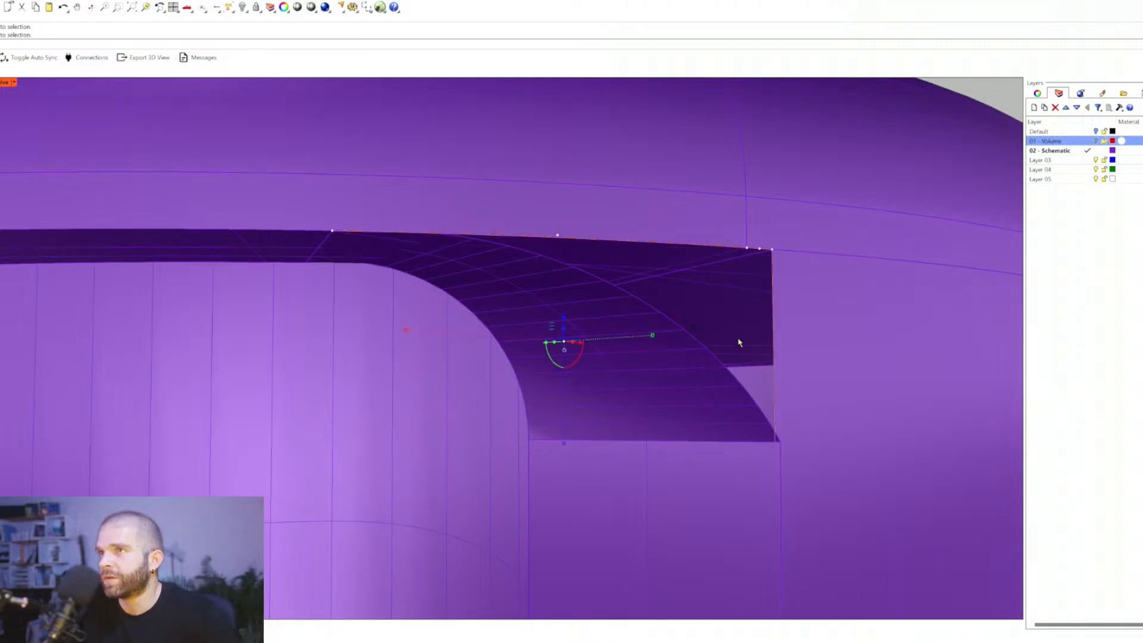
click(696, 344)
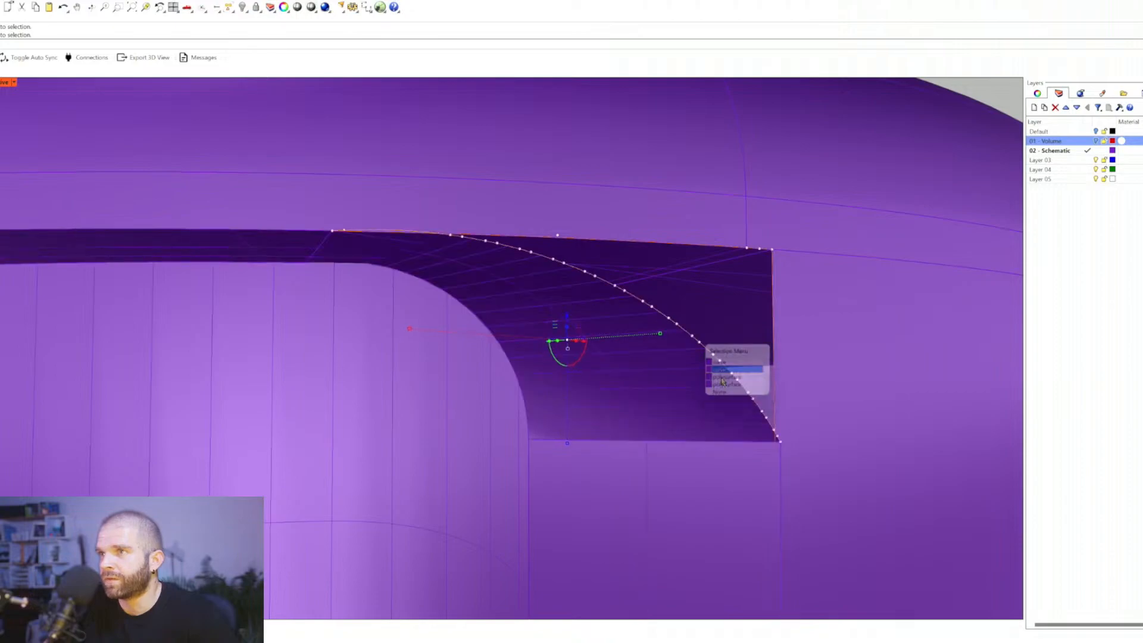
right_drag(825, 446, 699, 413)
scroll(417, 392, up, 5)
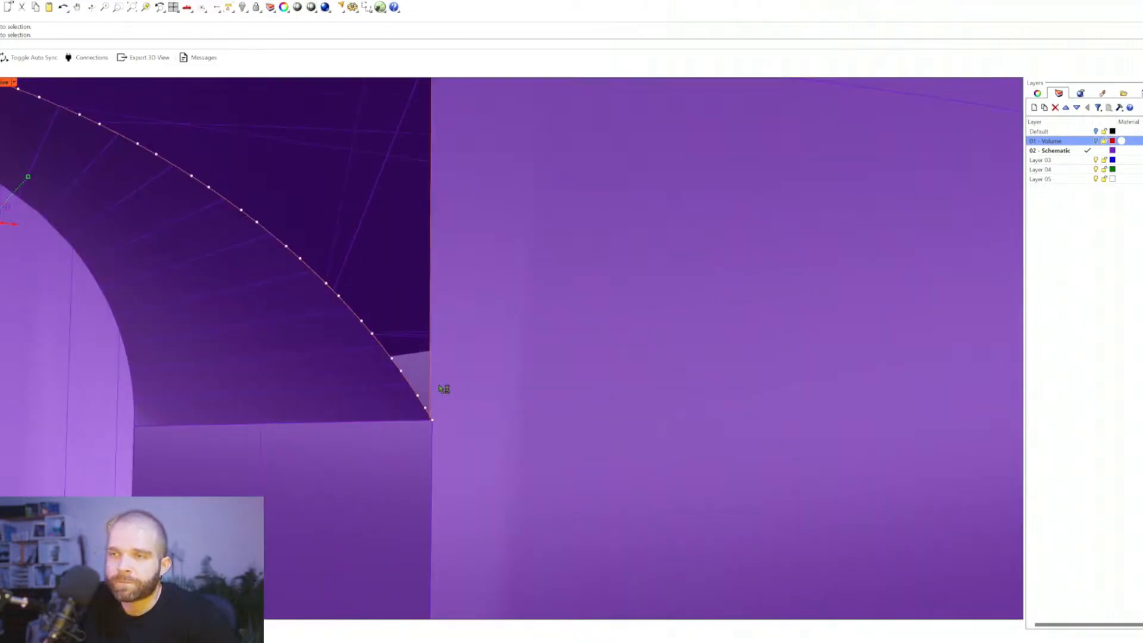
Step: Select the vertical wall-edge curve and examine how its lower end meets the end of the arched frame curve
click(612, 413)
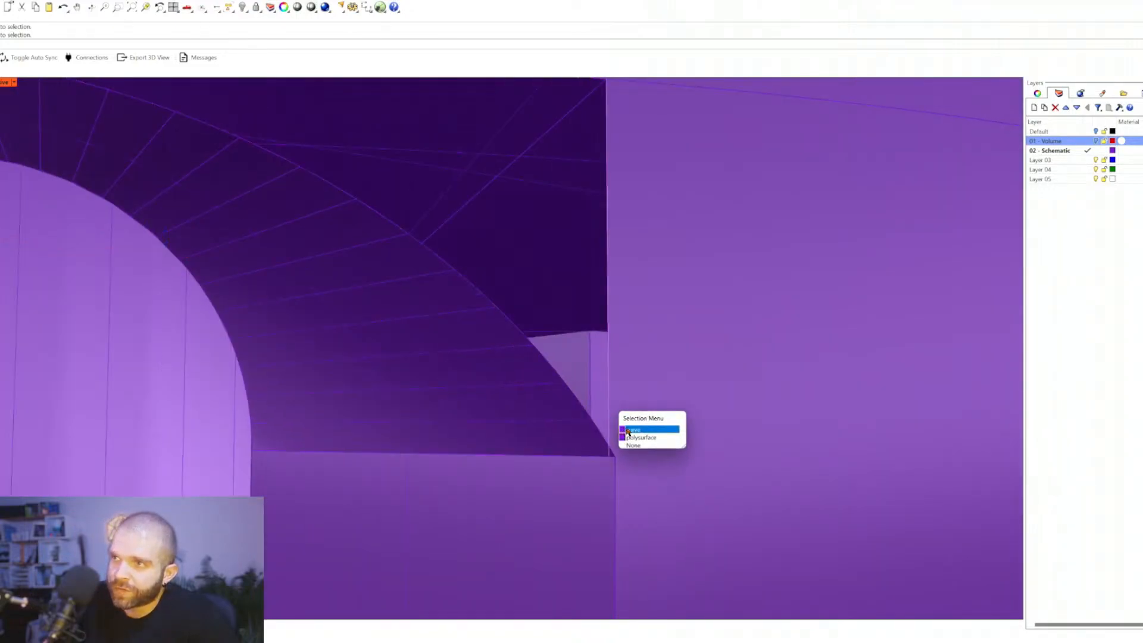
click(629, 430)
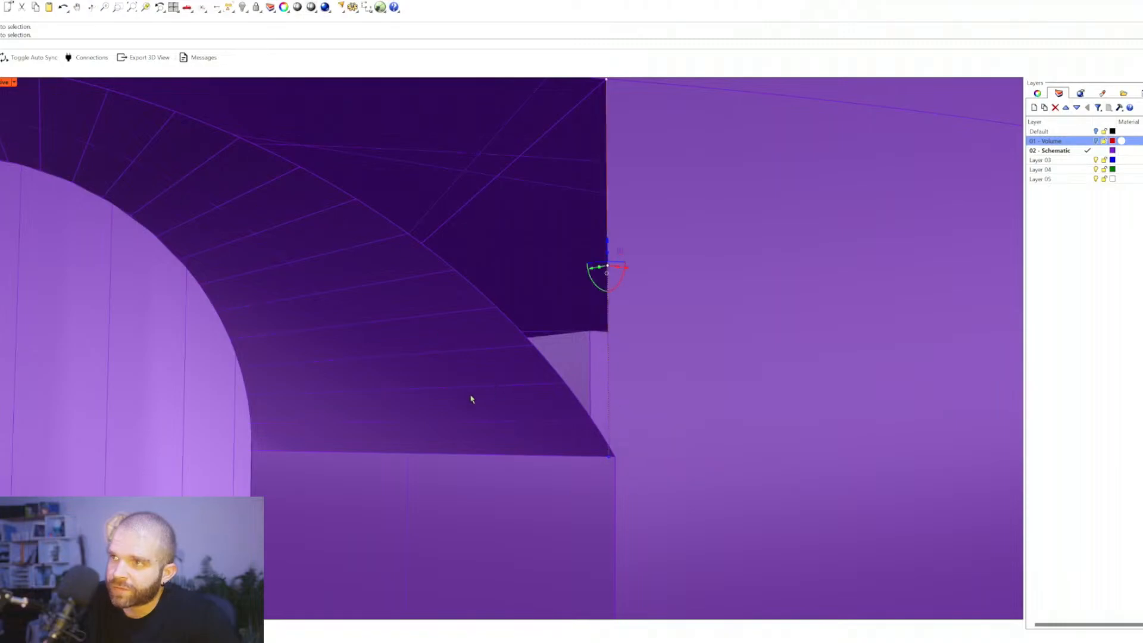
key(Escape)
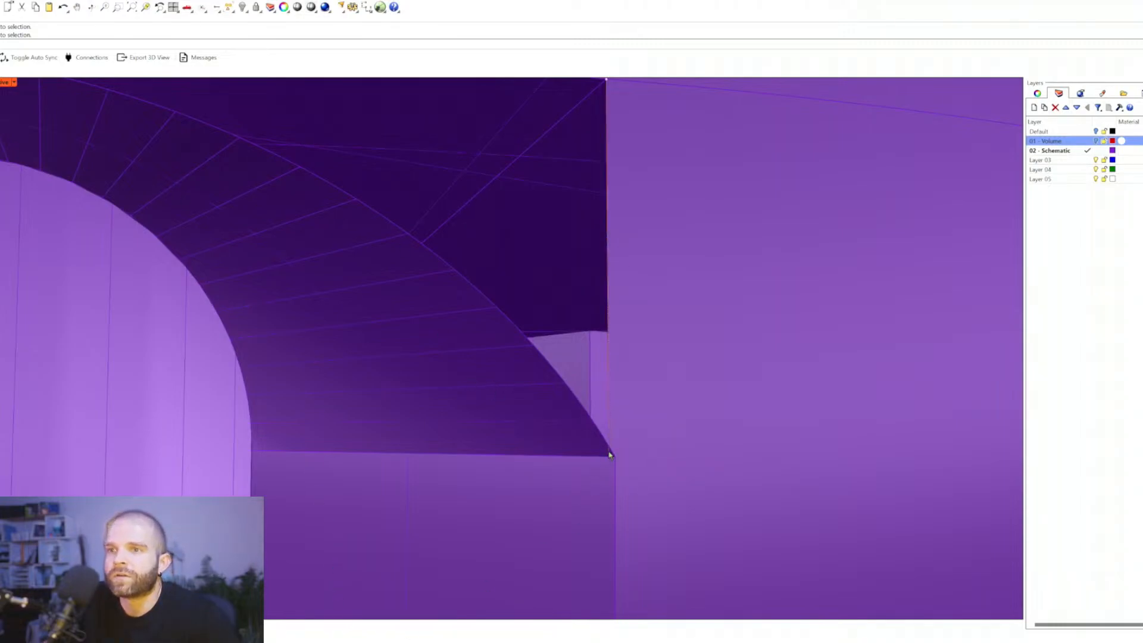
click(607, 429)
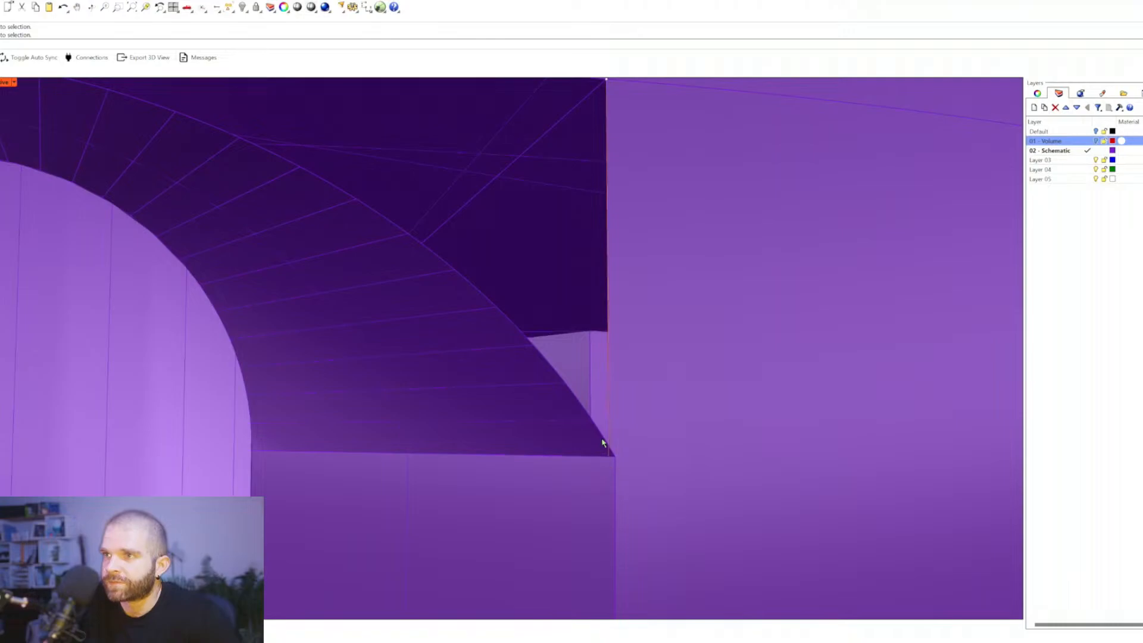
scroll(602, 443, down, 6)
scroll(574, 347, up, 6)
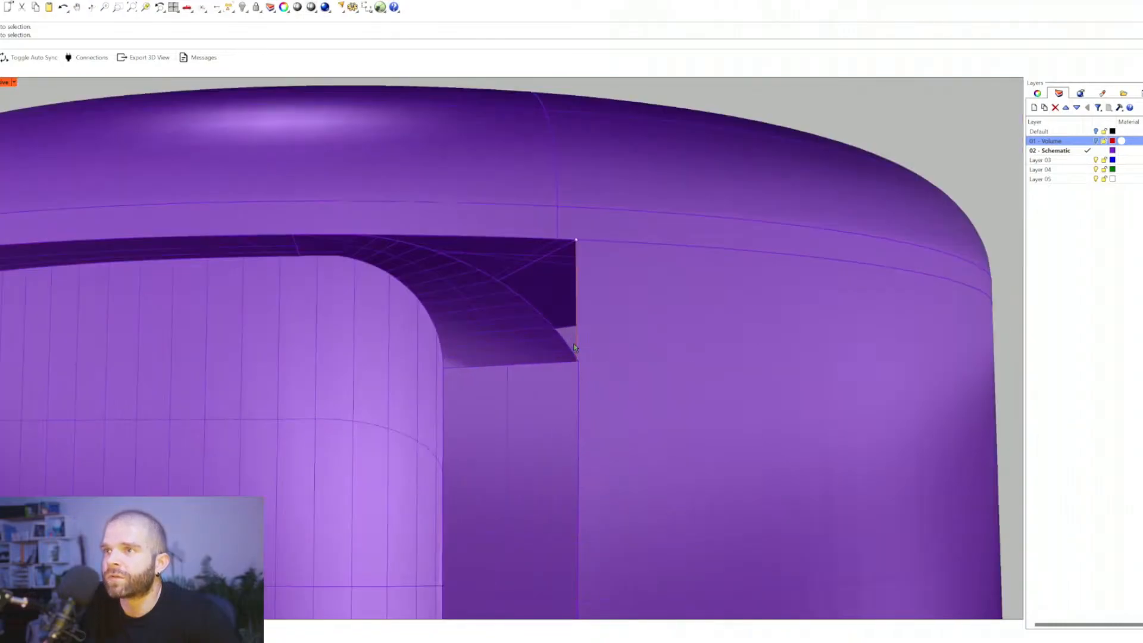
scroll(574, 347, up, 3)
click(558, 337)
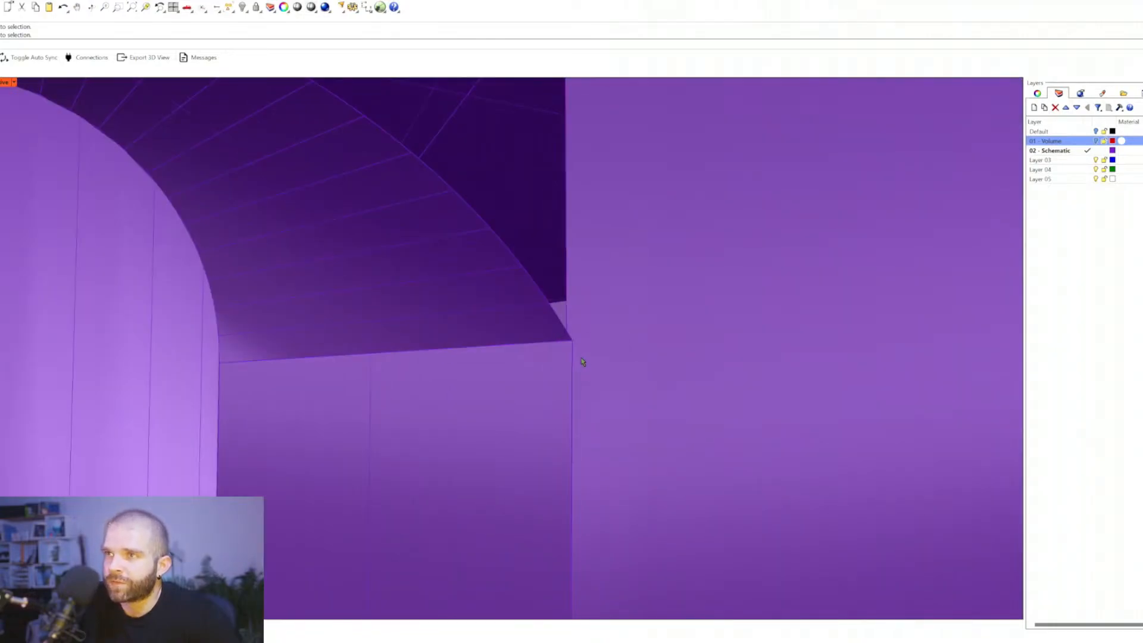
right_drag(581, 357, 793, 494)
click(813, 505)
click(830, 526)
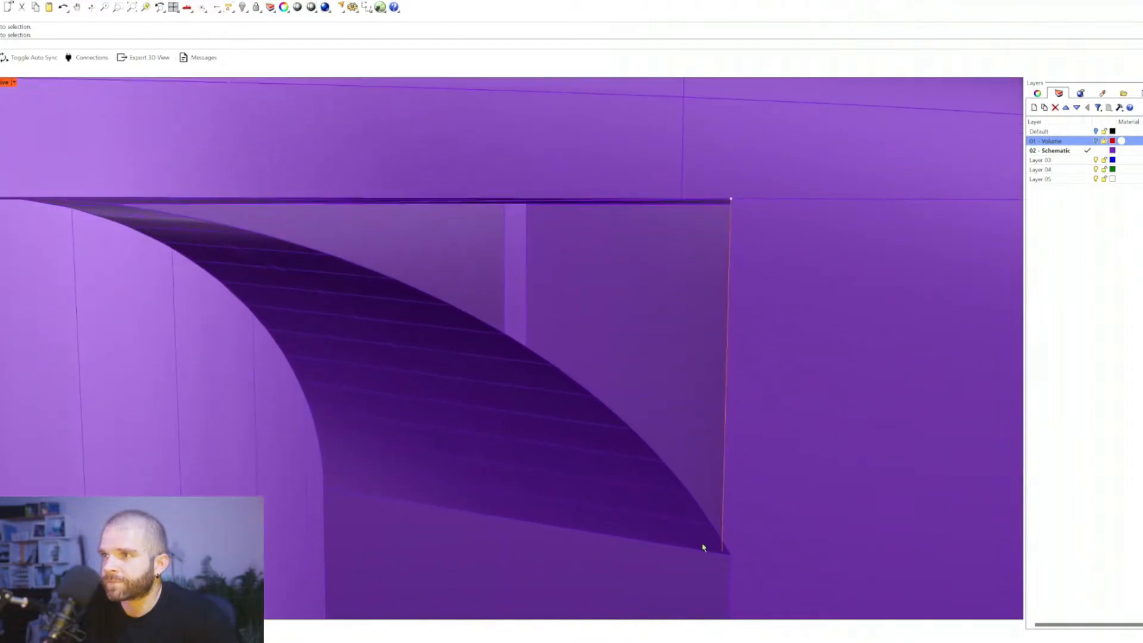
Step: Zoom to the selected wall-edge curve from inside the pavilion and inspect the gap between the wall and the arched frame
right_drag(703, 546, 552, 368)
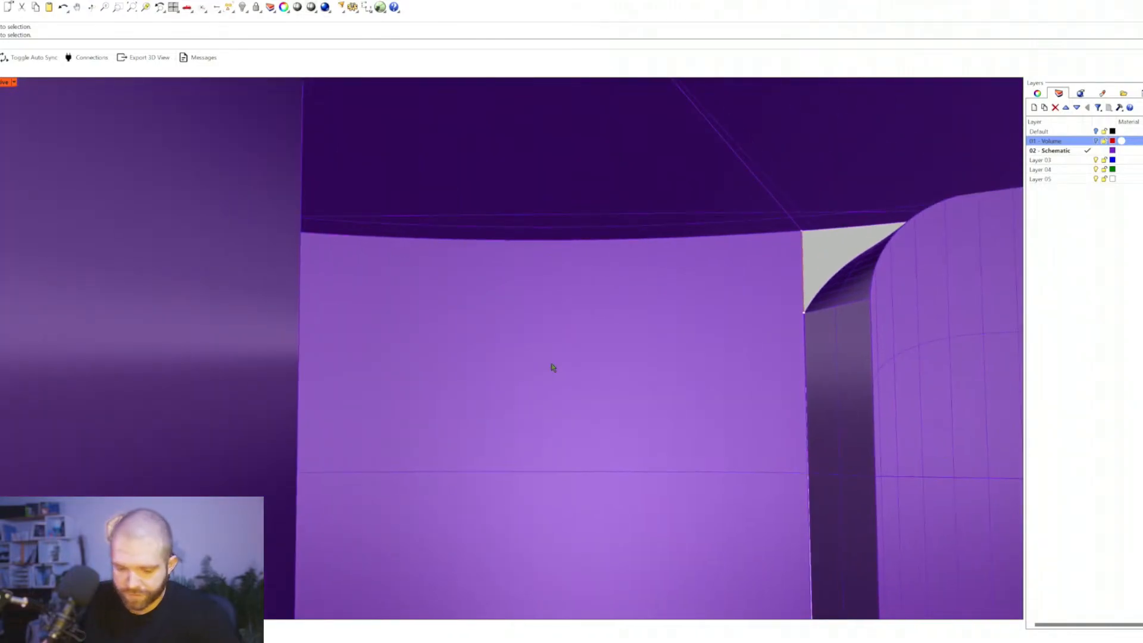
text(z)
key(Return)
text(s)
key(Return)
scroll(539, 357, down, 4)
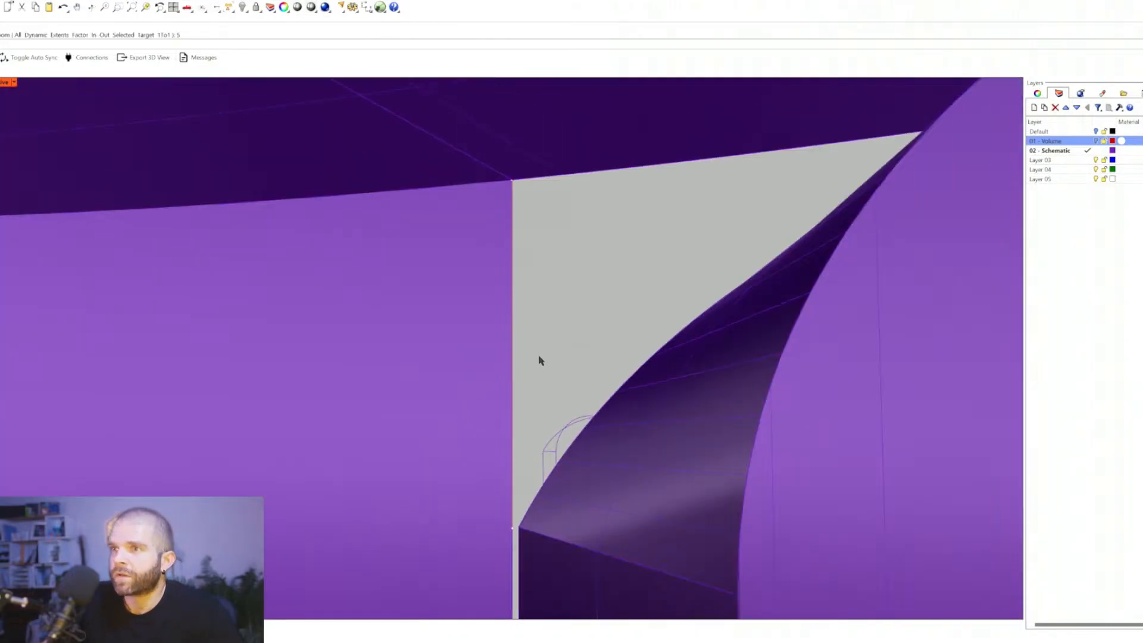
right_drag(539, 360, 573, 414)
Step: Move the outer wall's vertical edge onto the arched frame's edge to close the narrow gap between them
click(567, 418)
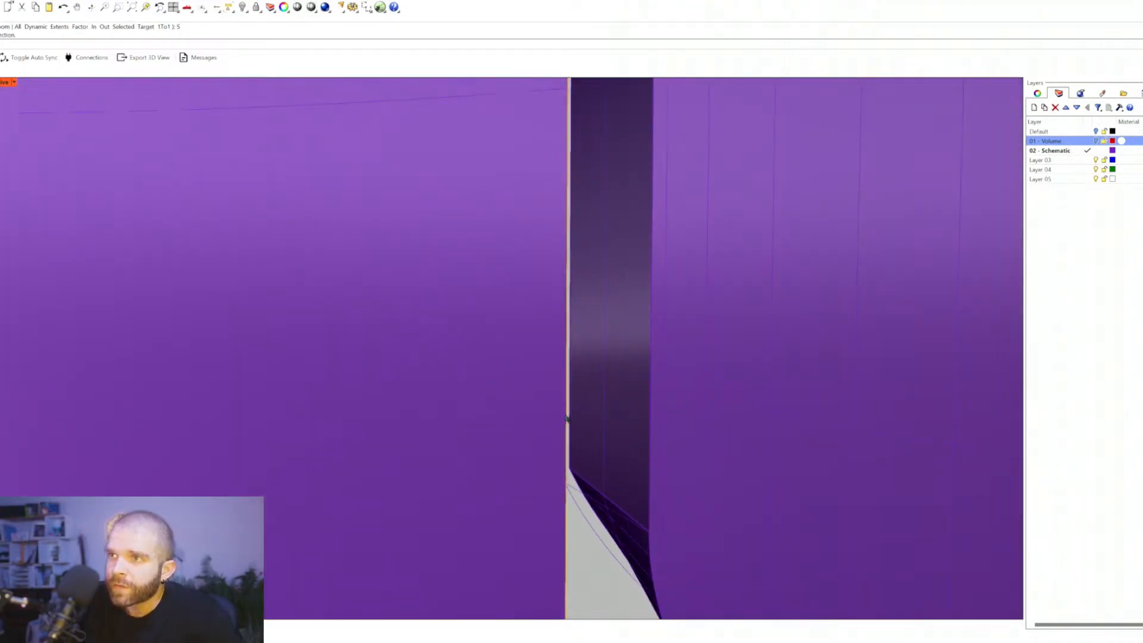
scroll(563, 452, up, 3)
key(Return)
click(571, 472)
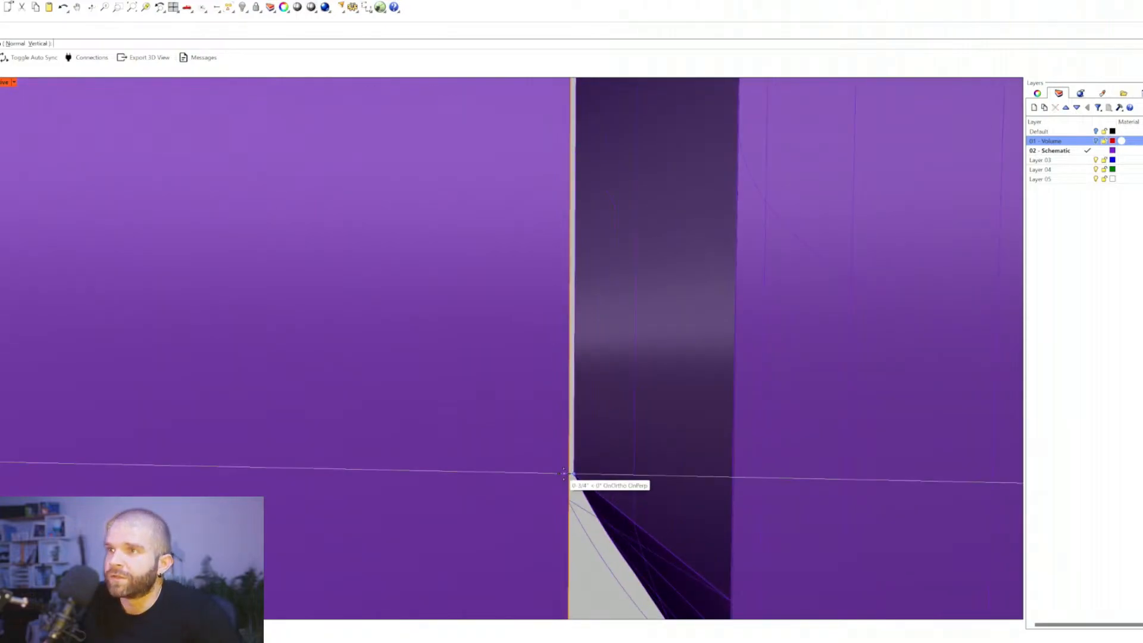
click(572, 473)
click(575, 478)
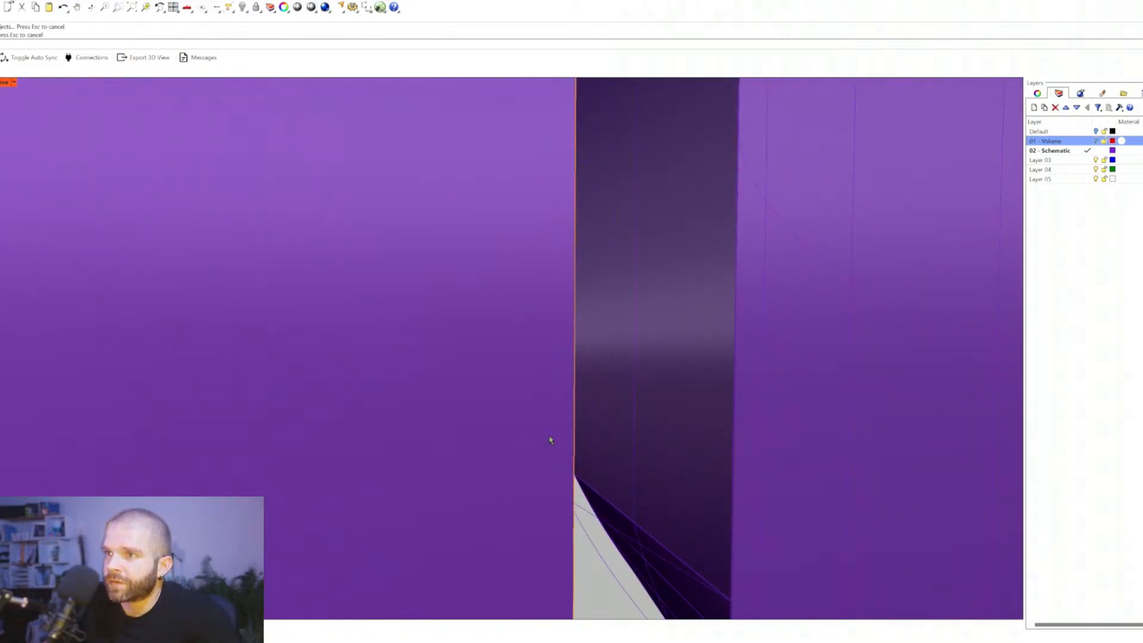
Step: Move the vertical wall-edge curve so its lower end snaps to the lower corner of the arched frame
scroll(551, 439, down, 5)
shift+right_drag(559, 268, 566, 442)
shift+right_drag(556, 334, 548, 485)
shift+right_drag(557, 143, 557, 235)
scroll(556, 236, up, 4)
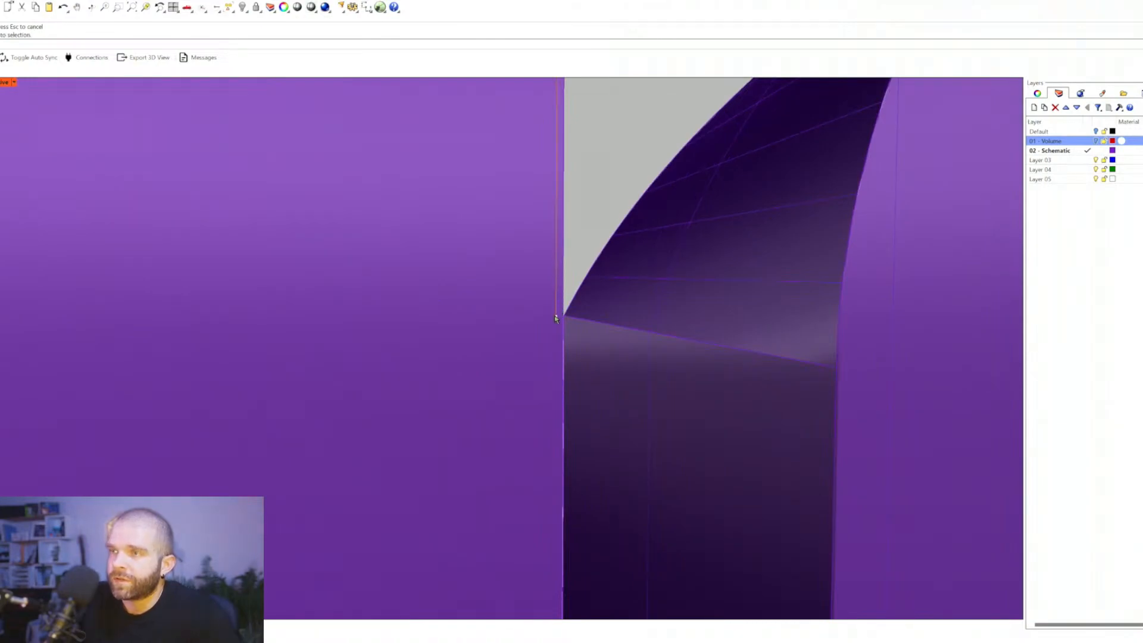
click(555, 318)
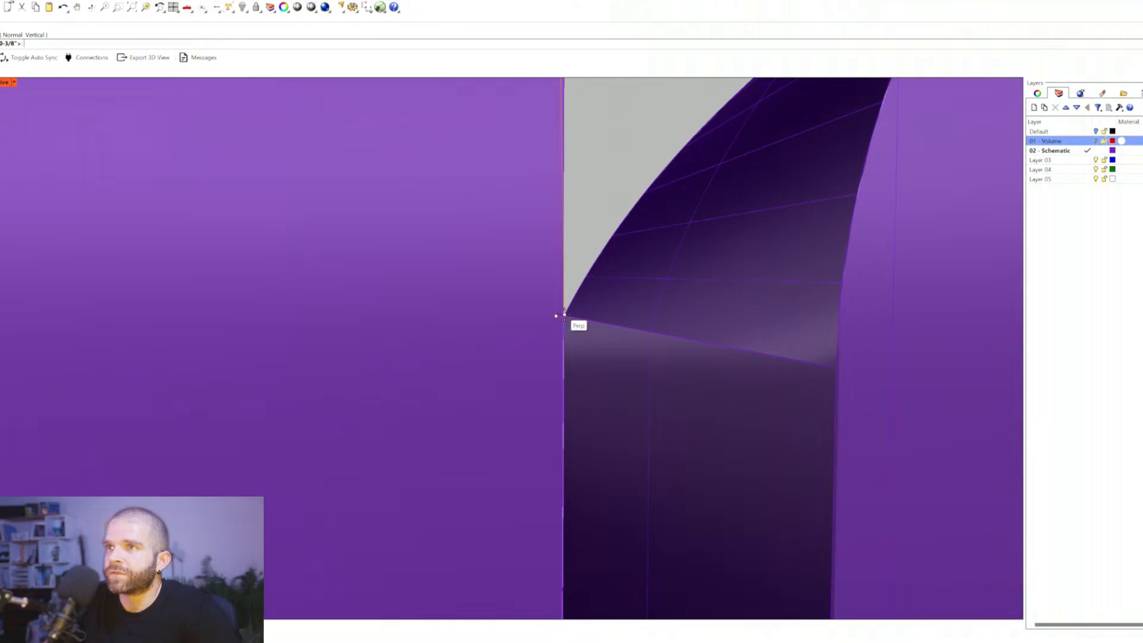
click(563, 316)
Step: Try to patch the corner gap from the arched, vertical wall-edge and roof-edge curves, using 10 U and 10 V spans with automatic trim
right_drag(566, 318, 386, 369)
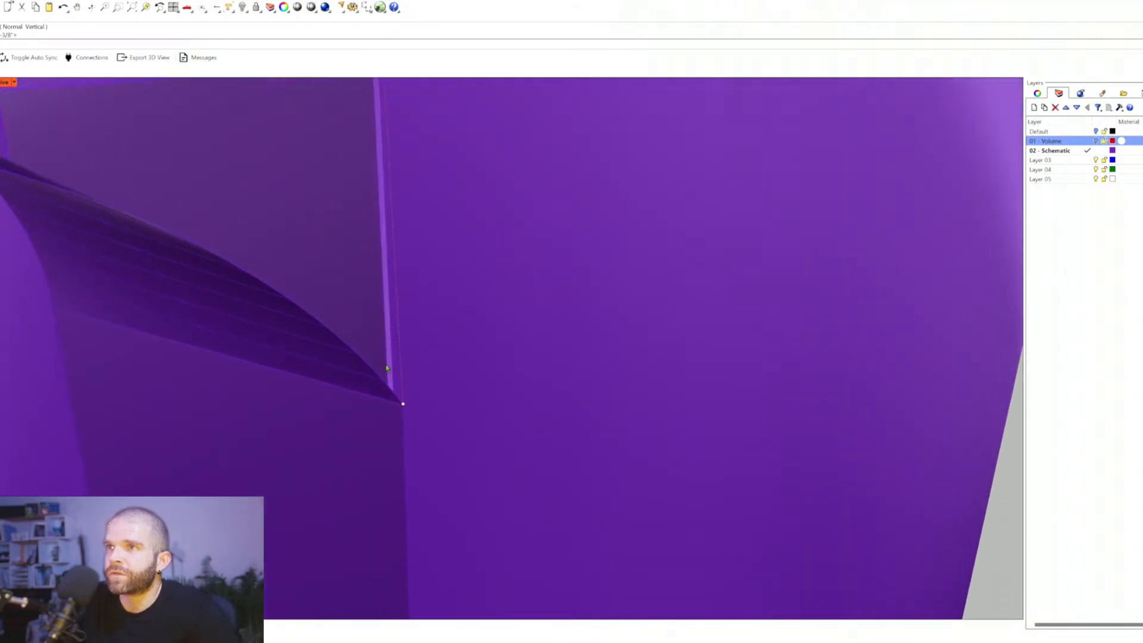
click(385, 377)
click(403, 397)
key(Escape)
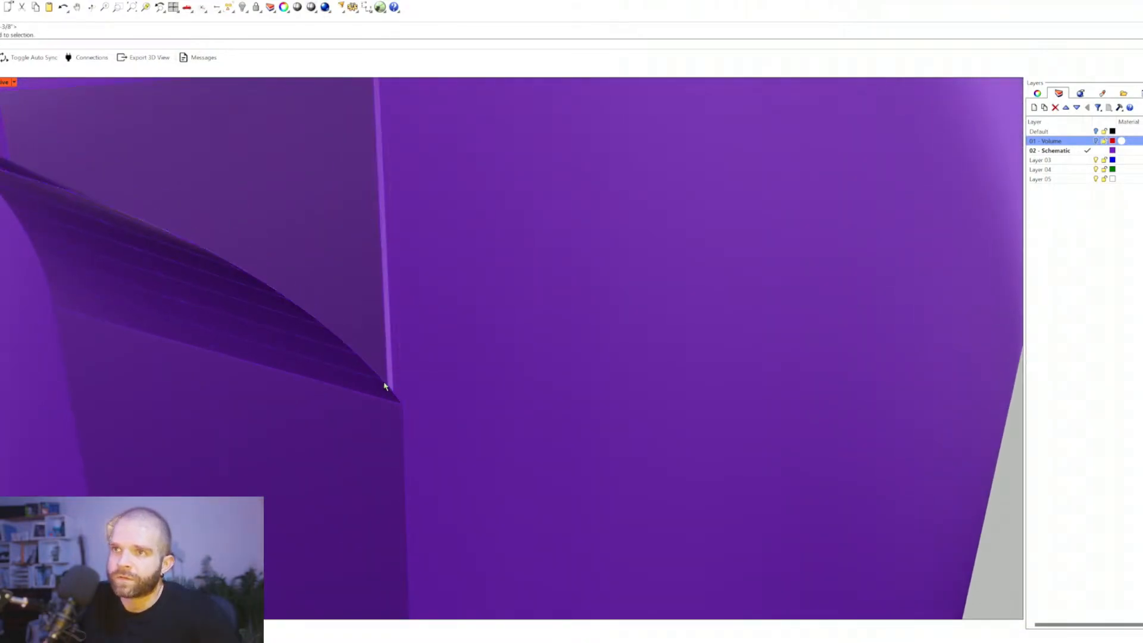
click(395, 390)
click(408, 402)
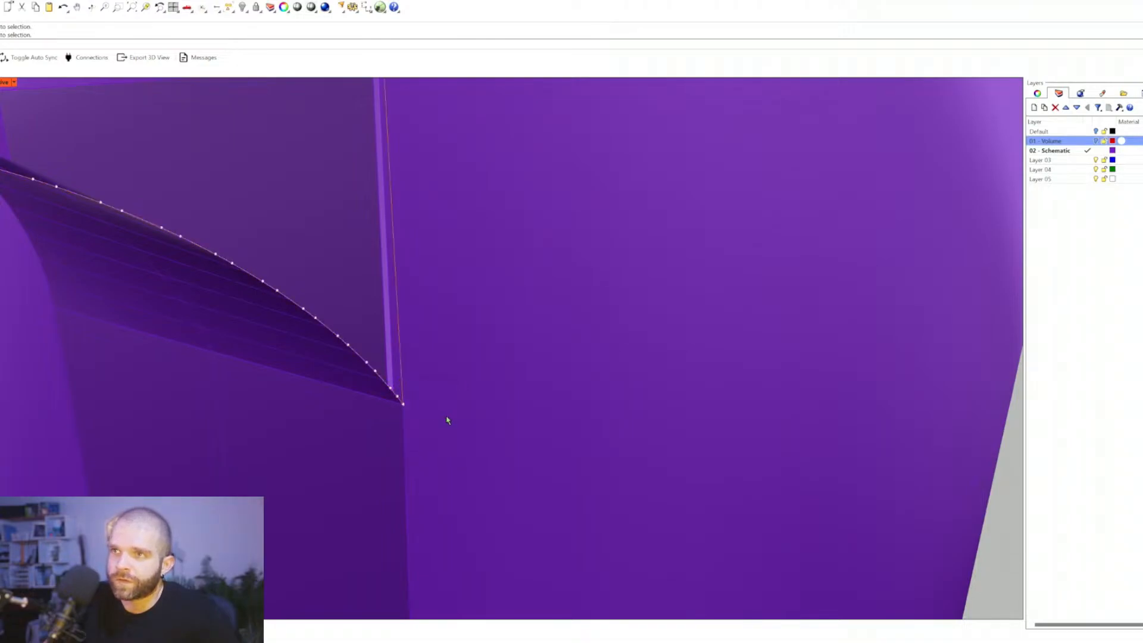
right_drag(448, 421, 407, 292)
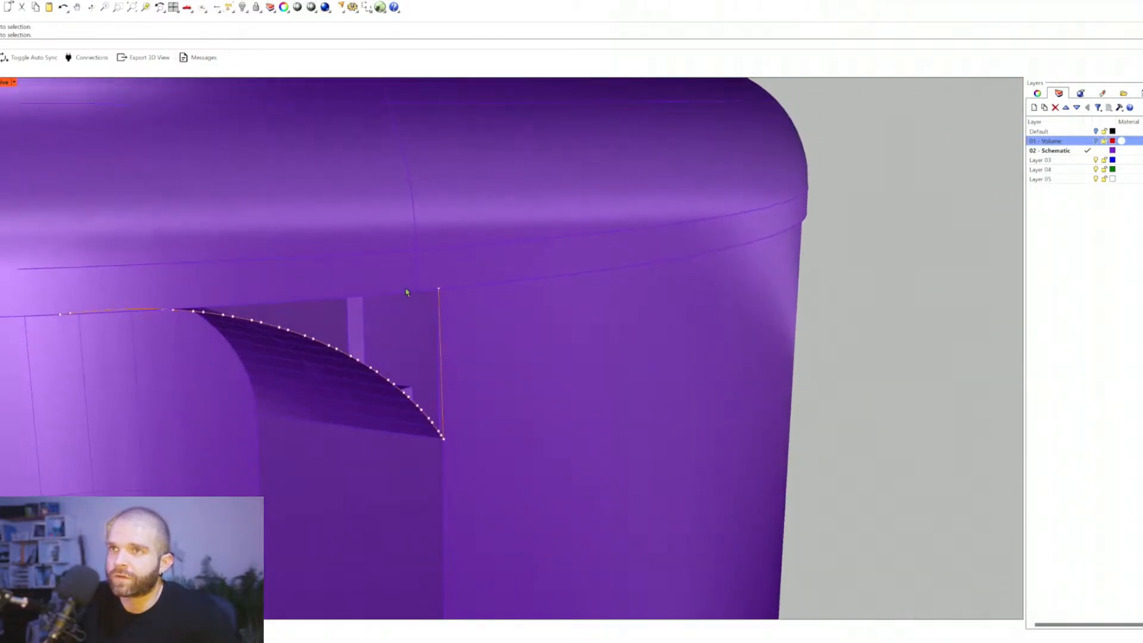
shift+click(341, 297)
right_drag(350, 345, 314, 325)
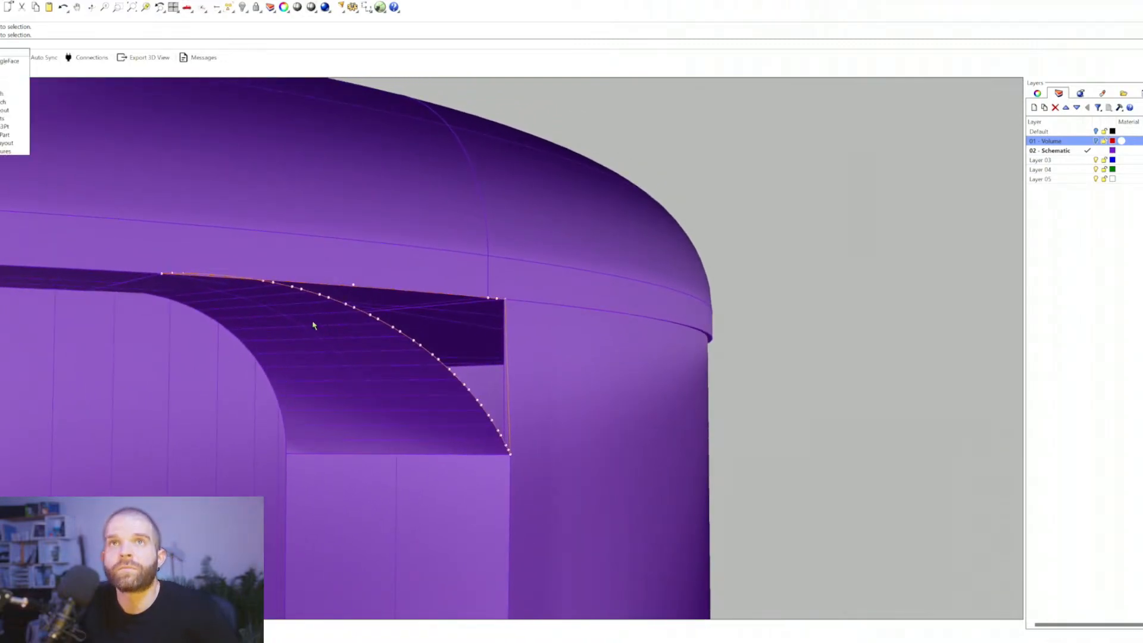
key(Return)
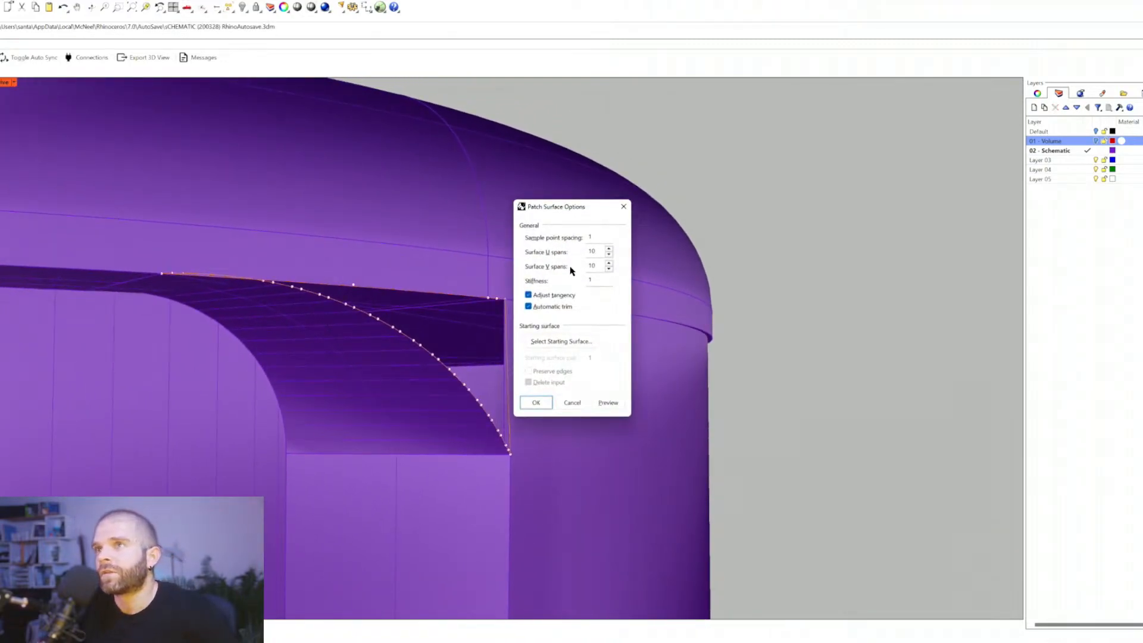
click(535, 402)
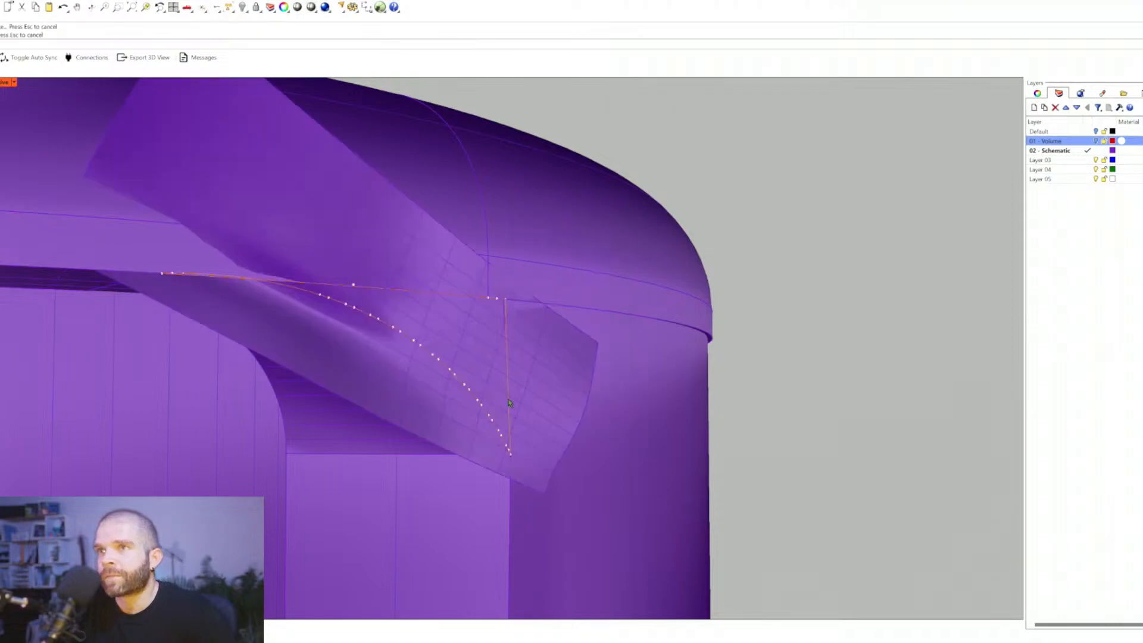
Step: Undo the patch surface created over the corner gap
key(ctrl+z)
key(Return)
key(Escape)
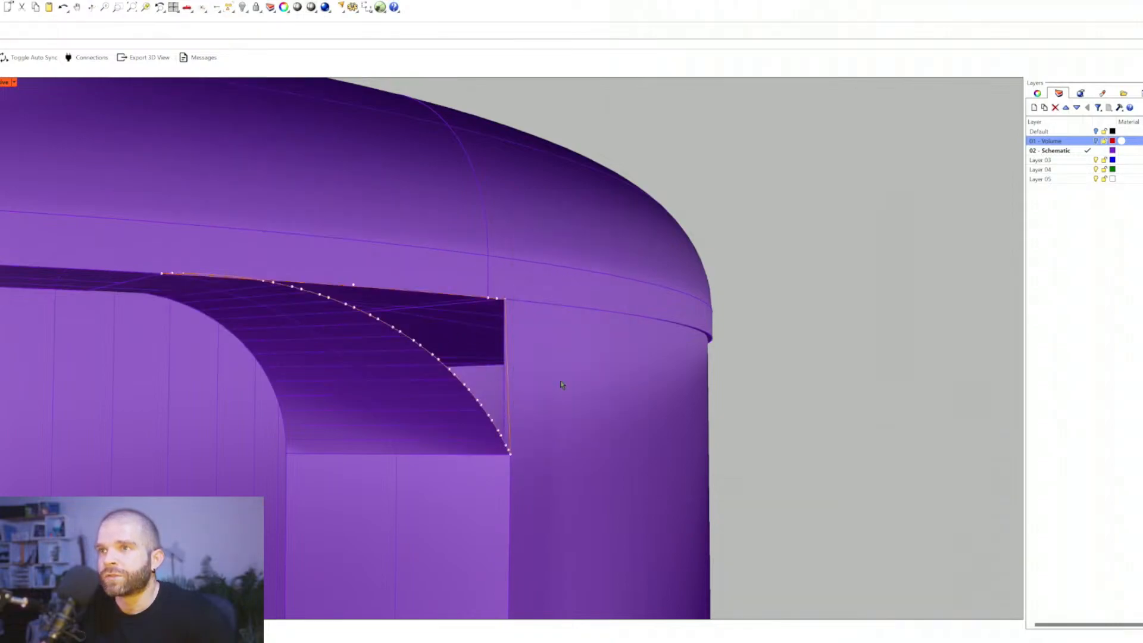
Step: Adjust the second control point at the upper end of the arched frame curve beside the roof edge
scroll(268, 280, up, 5)
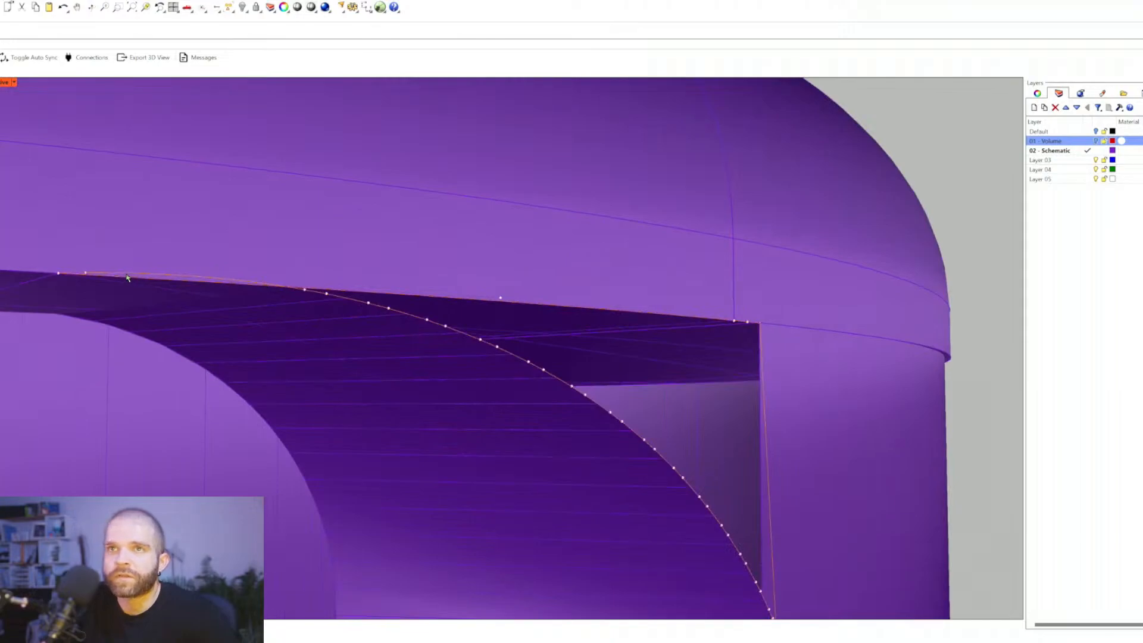
click(126, 278)
click(150, 296)
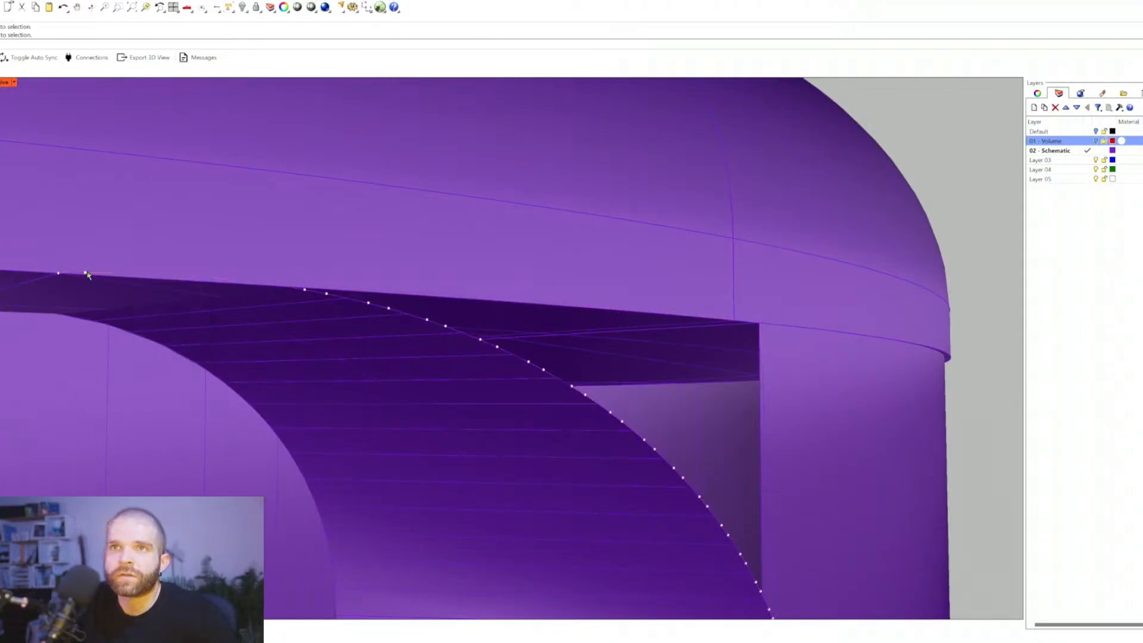
scroll(207, 341, down, 2)
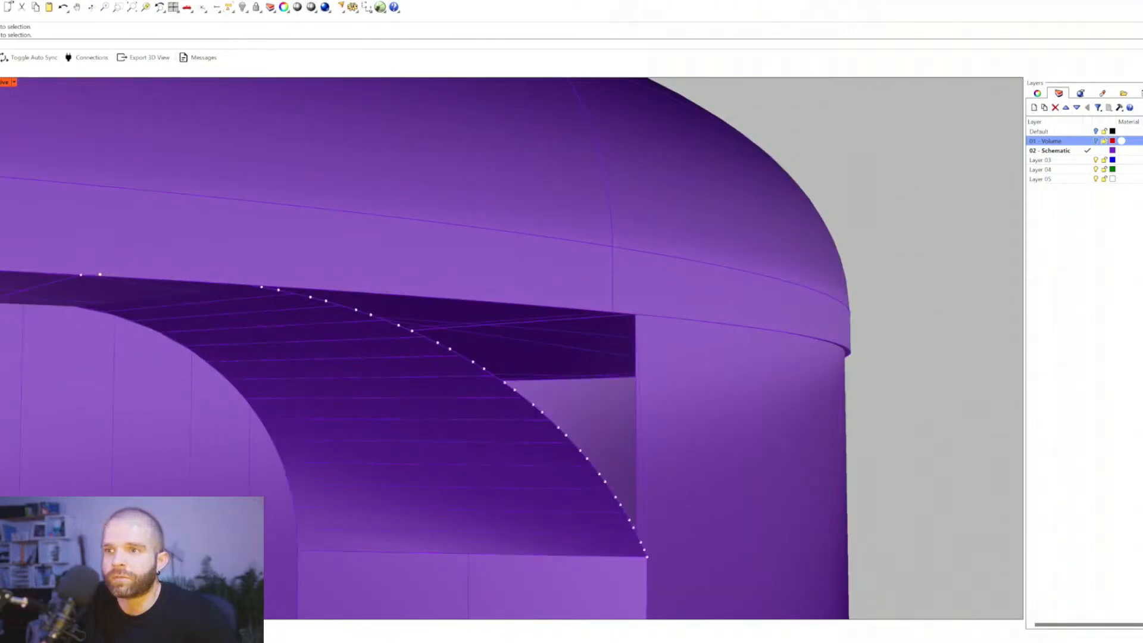
drag(100, 245, 102, 249)
key(Escape)
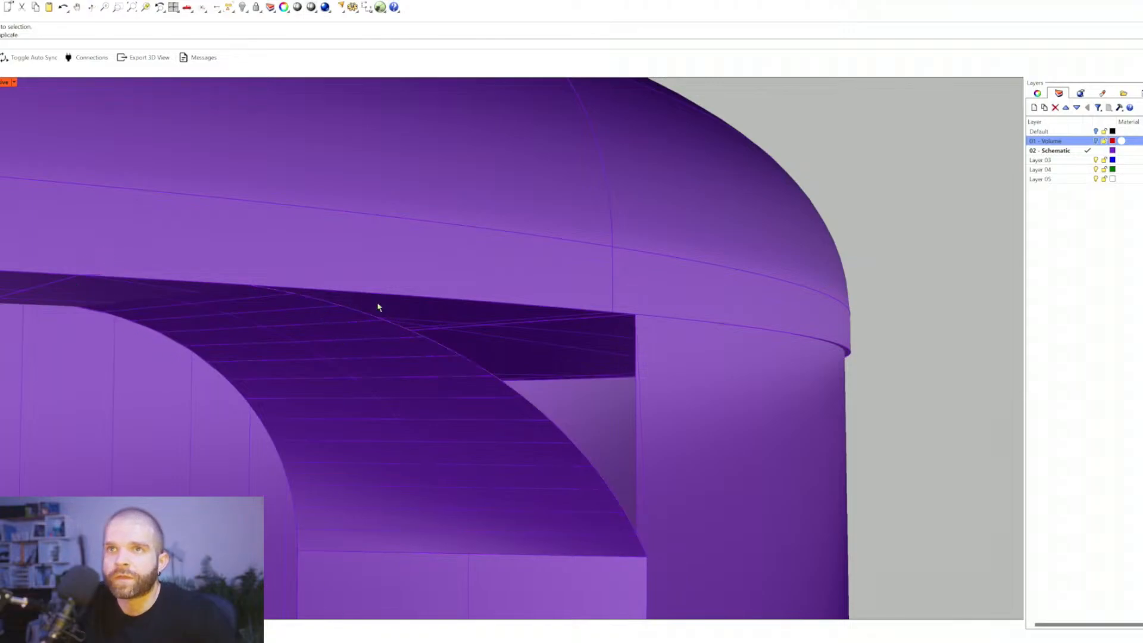
Step: Show the control points of the arched and roof-edge curves and examine how the frame's lower corner meets the wall
click(416, 334)
click(443, 357)
click(615, 331)
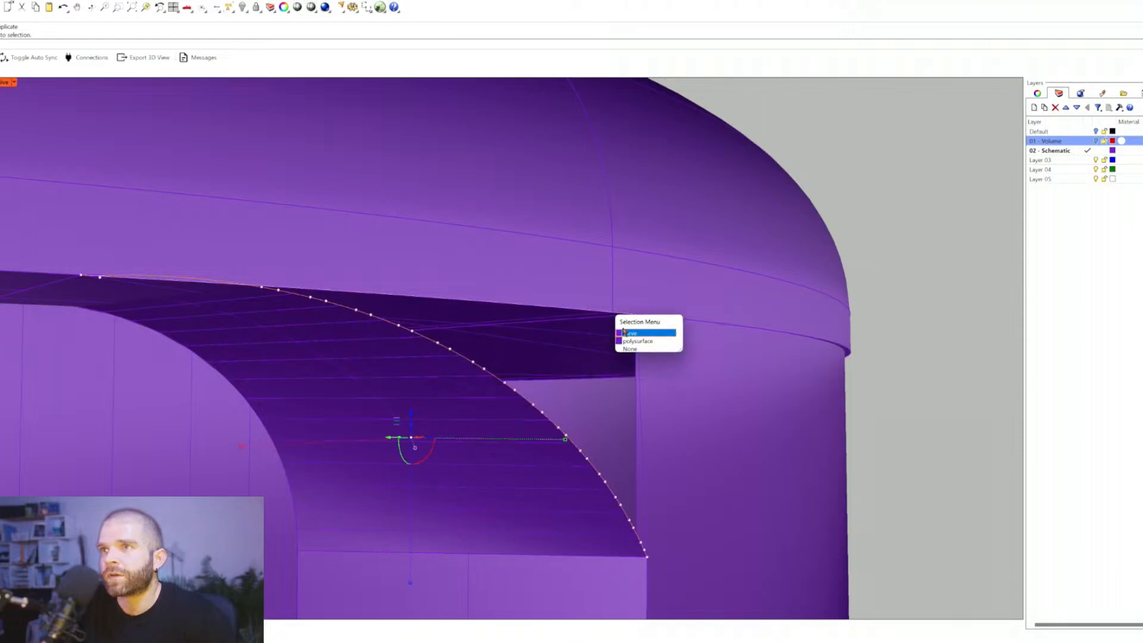
click(624, 333)
shift+click(636, 351)
key(Escape)
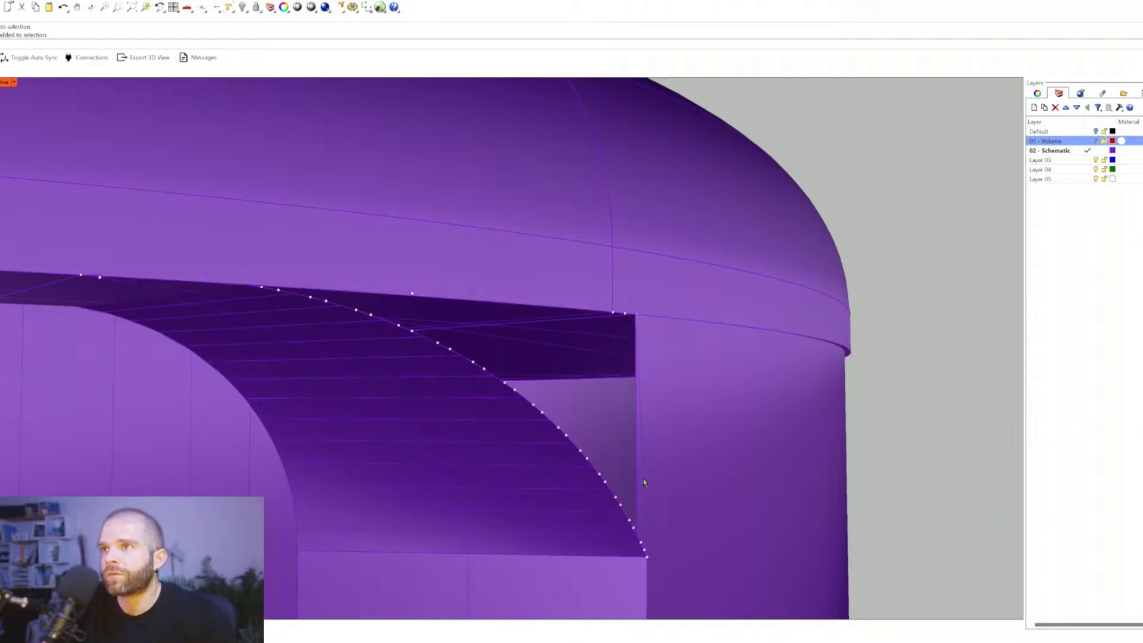
click(648, 543)
right_drag(645, 527, 399, 334)
key(Escape)
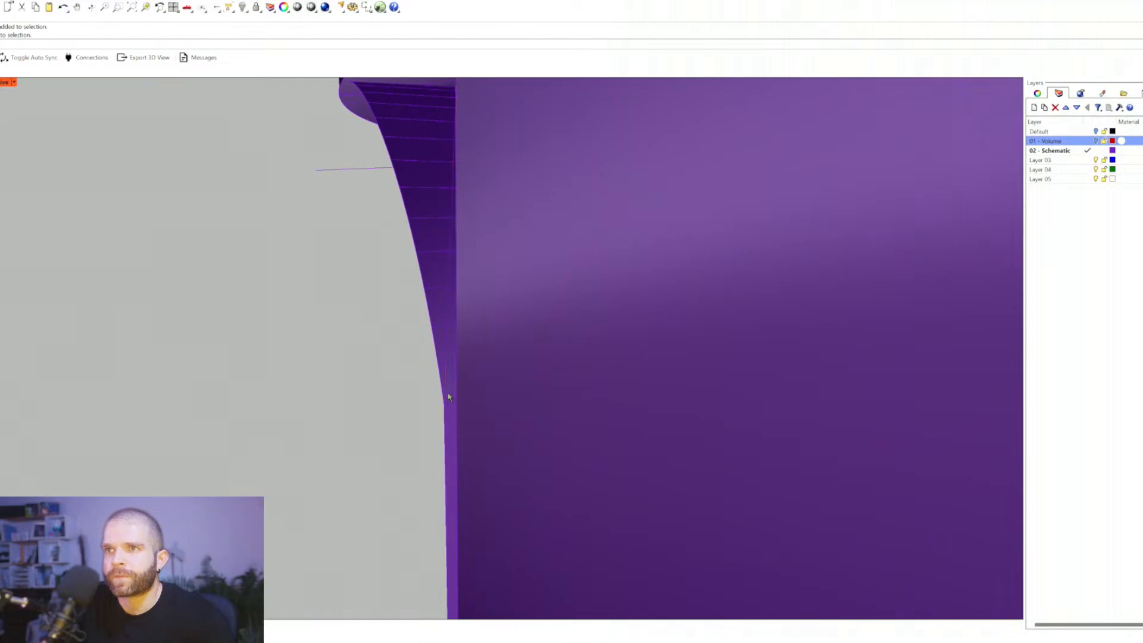
click(446, 392)
key(Escape)
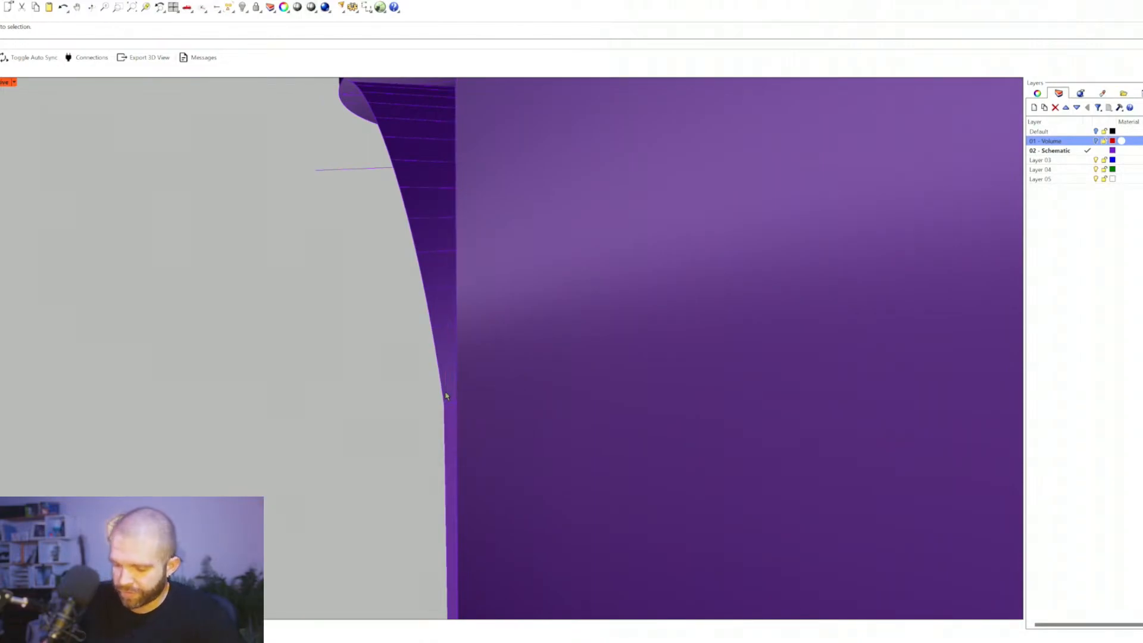
Step: Move the arched frame's lower corner vertex across to snap onto the outer wall's vertical edge
ctrl+shift+click(447, 408)
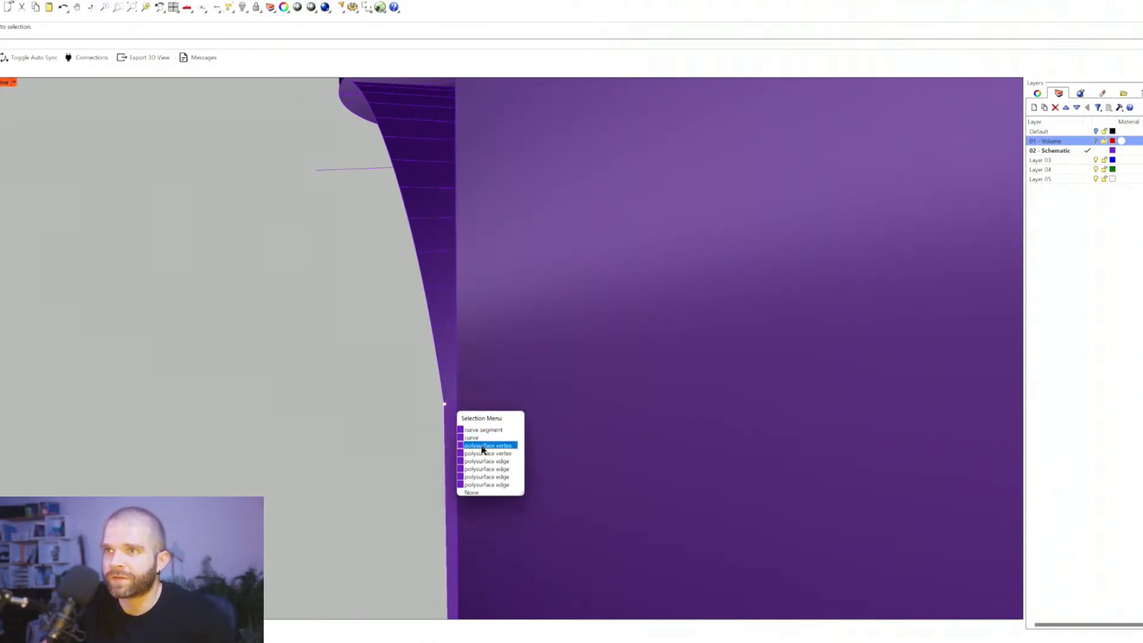
click(479, 445)
click(444, 405)
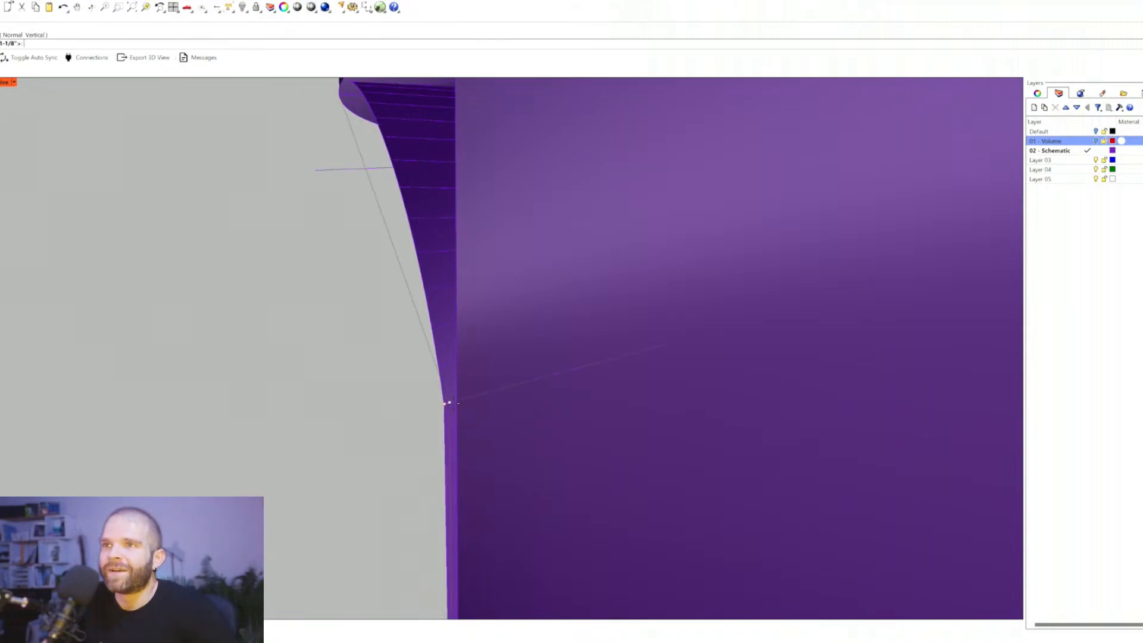
click(456, 401)
click(427, 404)
Step: Examine how the frame corner and the arched border curve line up with the outer wall's vertical edge
ctrl+shift+click(445, 408)
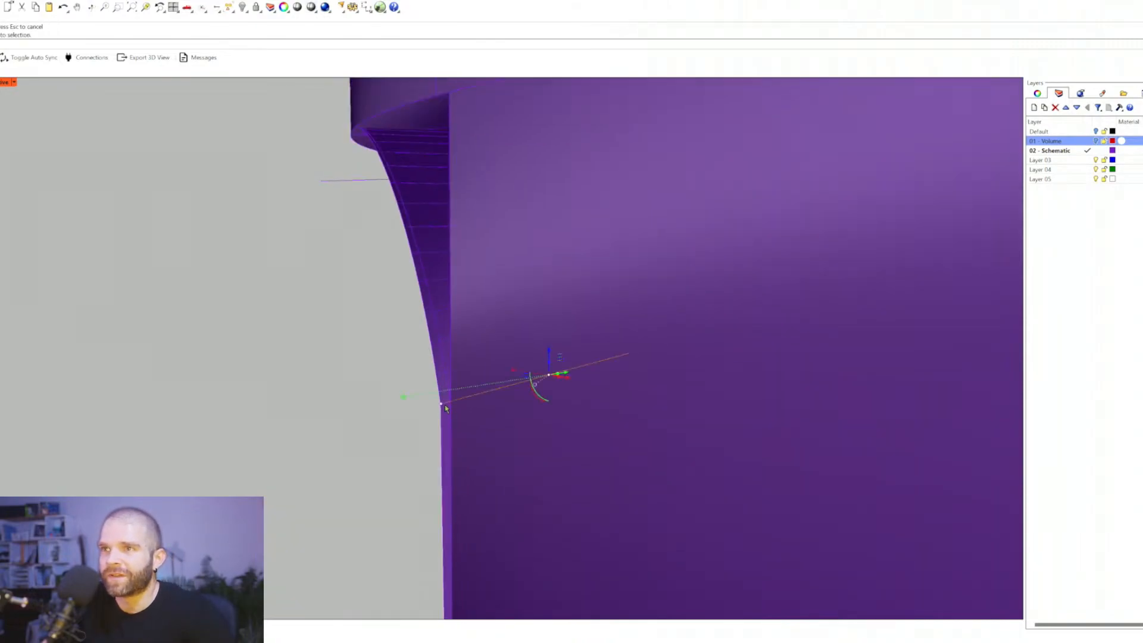
ctrl+shift+click(445, 408)
click(461, 457)
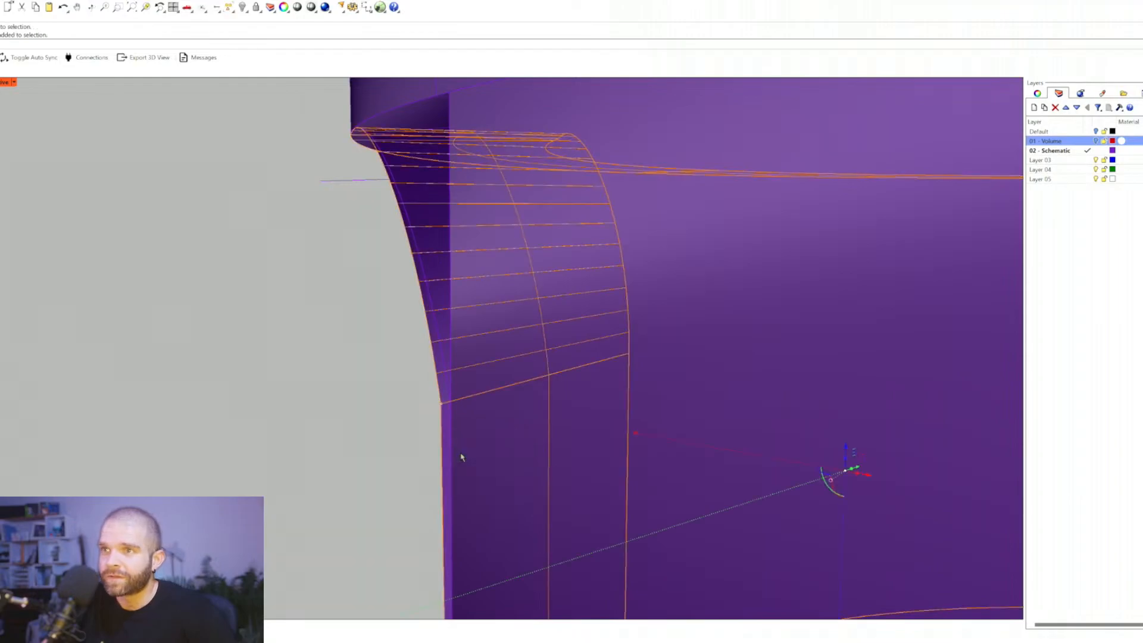
right_drag(436, 462, 544, 413)
key(Escape)
ctrl+shift+click(592, 381)
ctrl+shift+click(593, 382)
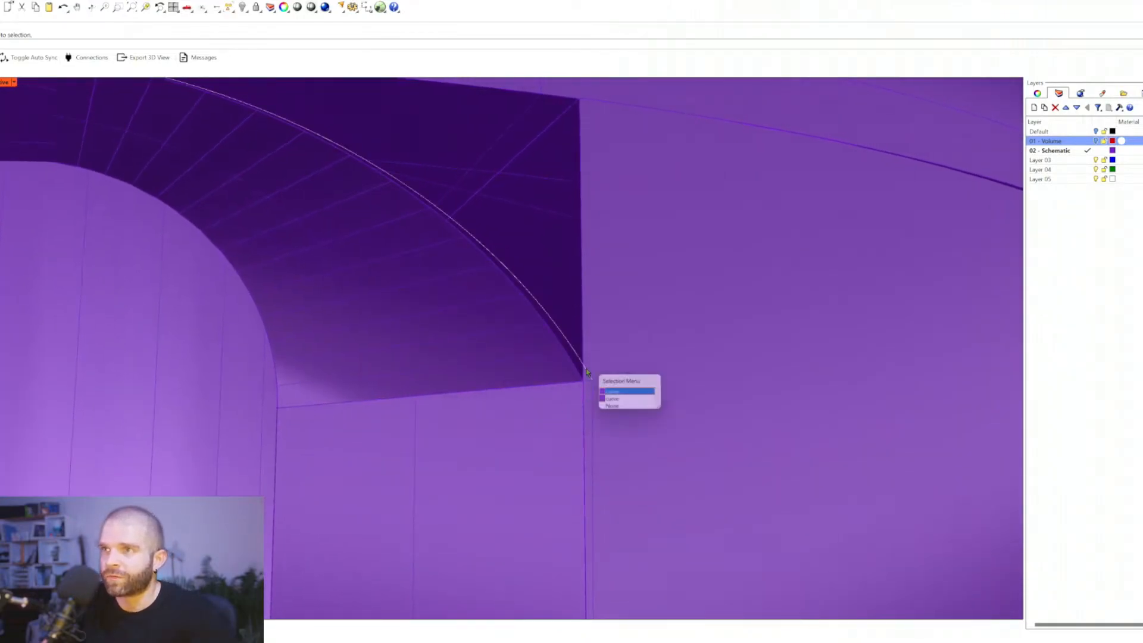
key(Escape)
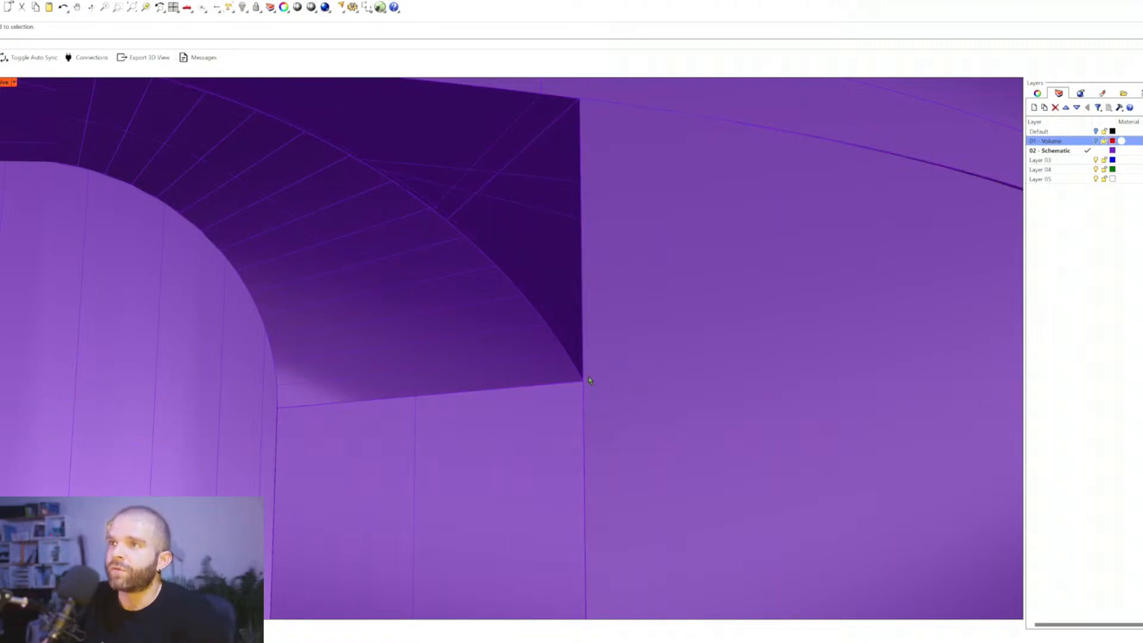
scroll(543, 410, down, 3)
right_drag(543, 390, 493, 389)
click(494, 418)
key(Escape)
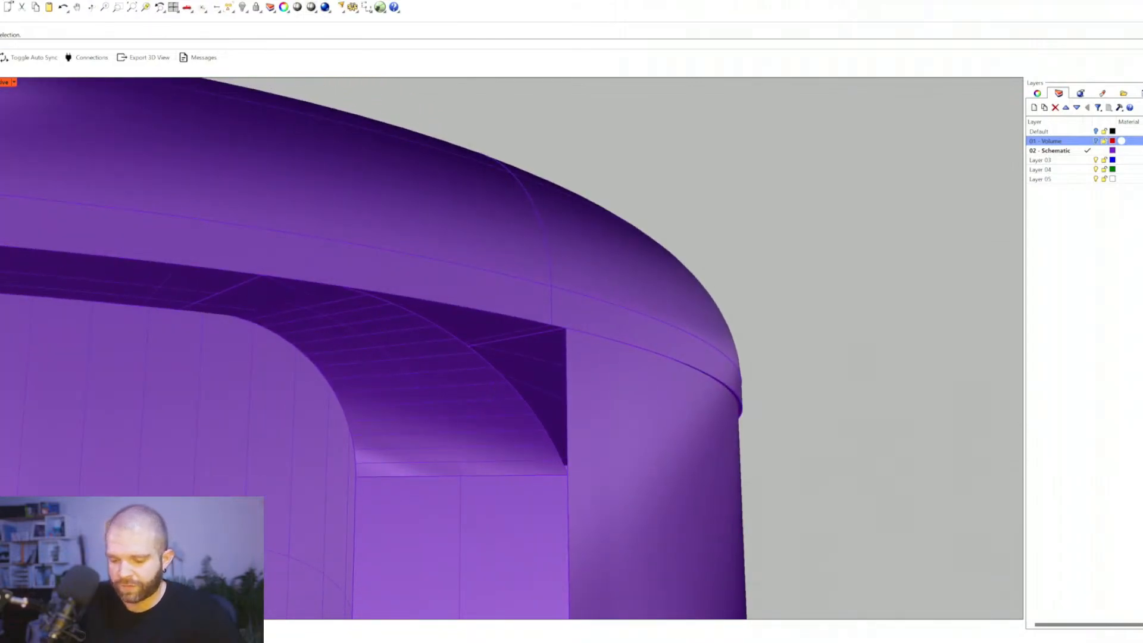
Step: Duplicate the border of the arched frame surface, explode it and select the arched segment along the corner gap
key(Return)
click(480, 391)
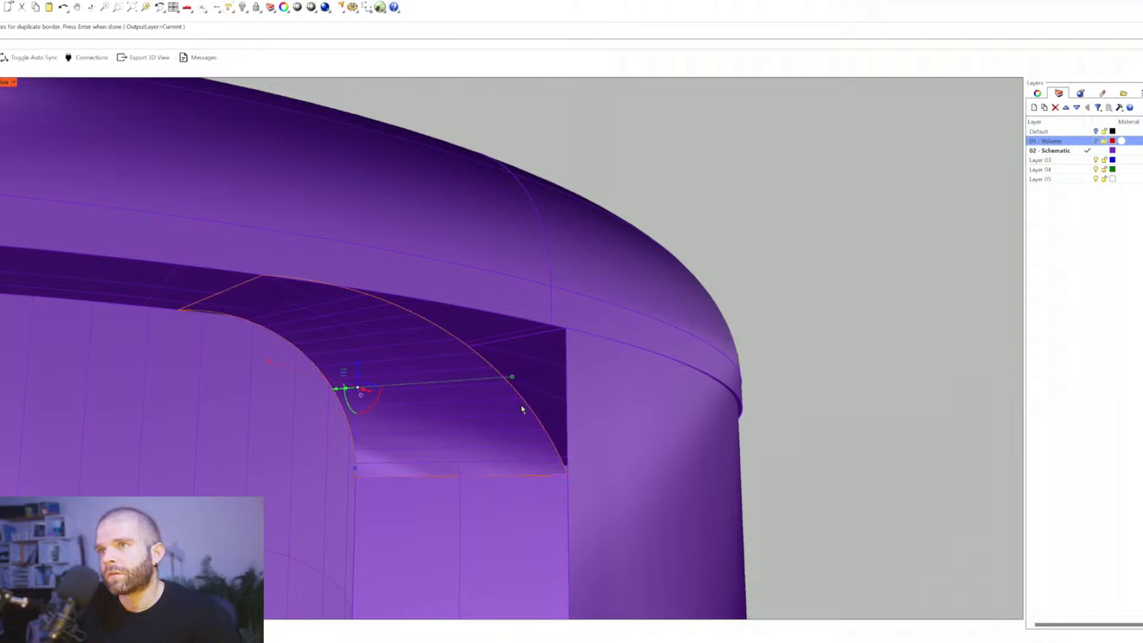
key(Return)
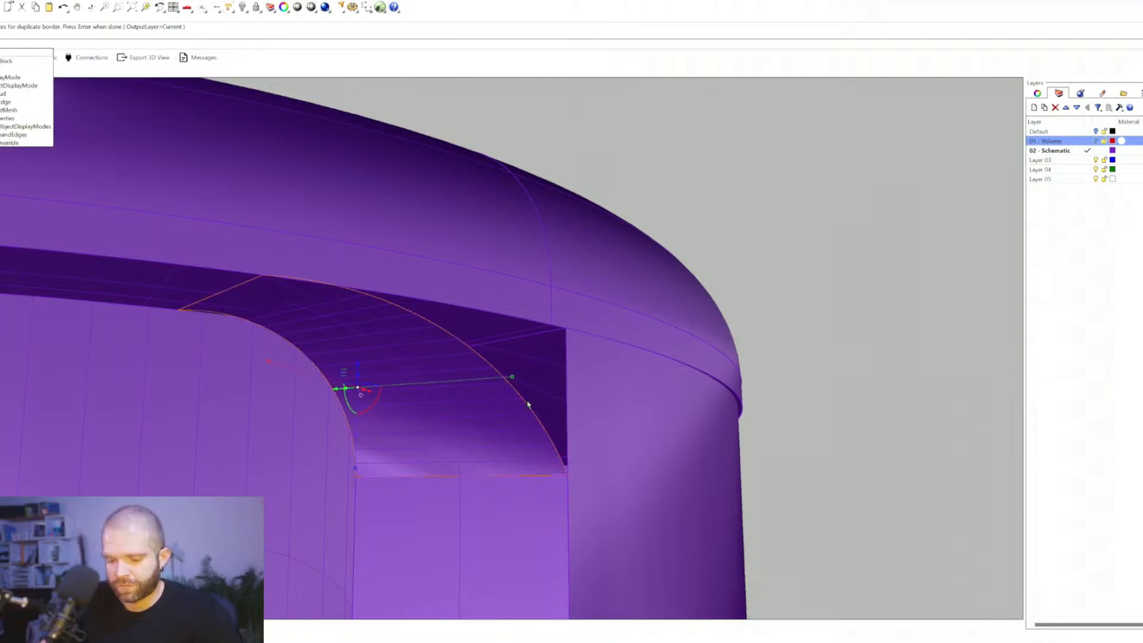
click(530, 407)
click(558, 425)
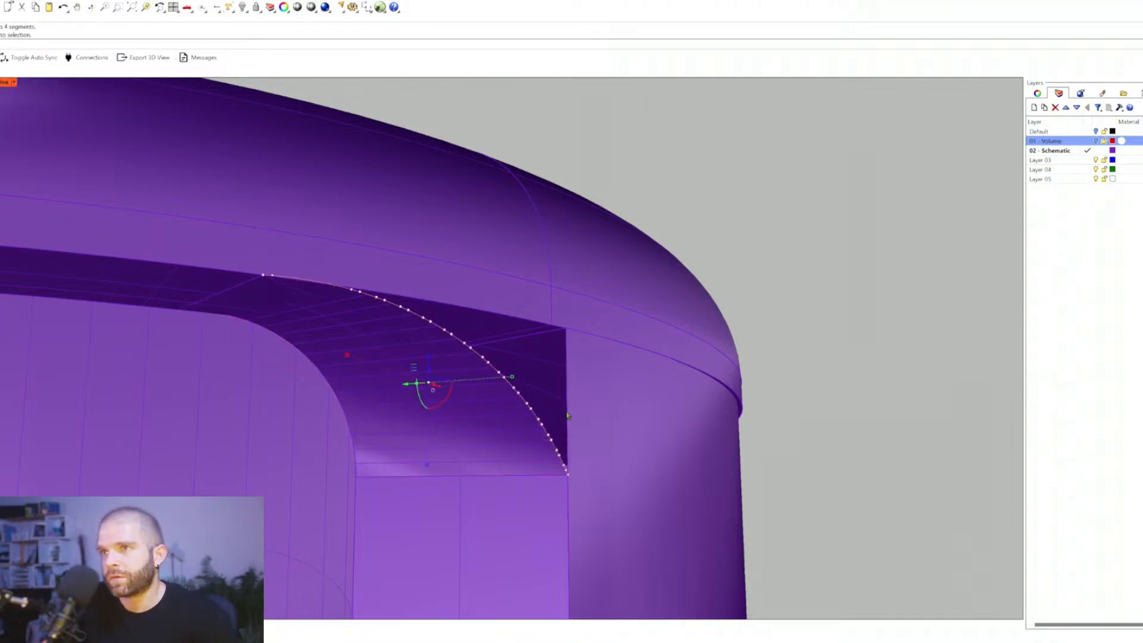
Step: Select the roof-edge curve and move its end control point to snap onto the upper corner of the wall opening
click(419, 296)
click(441, 327)
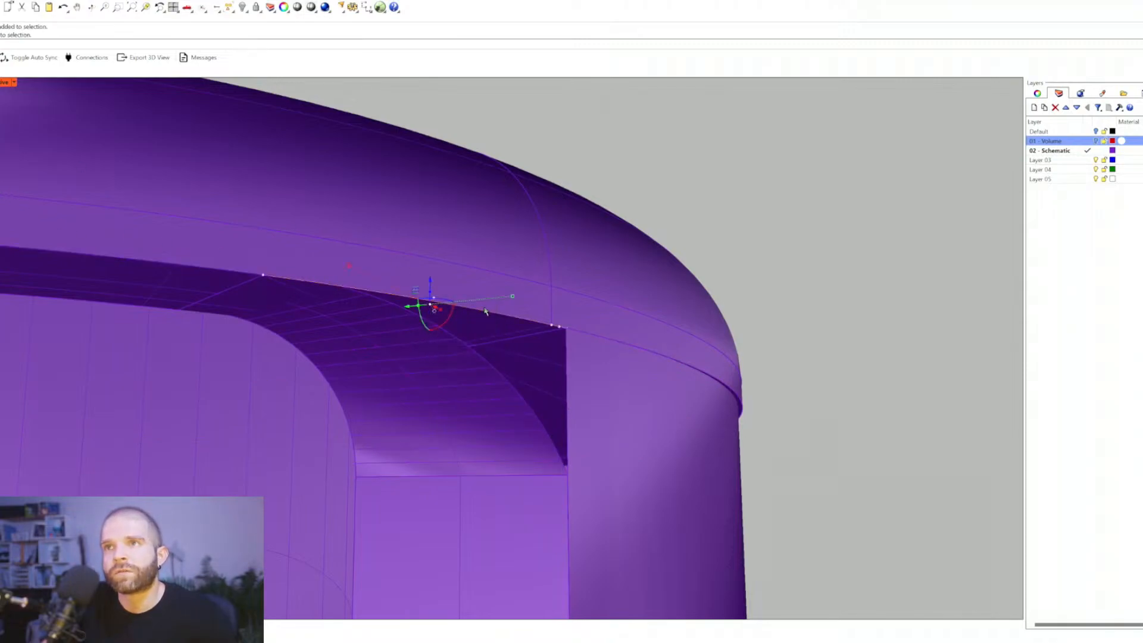
scroll(553, 335, up, 10)
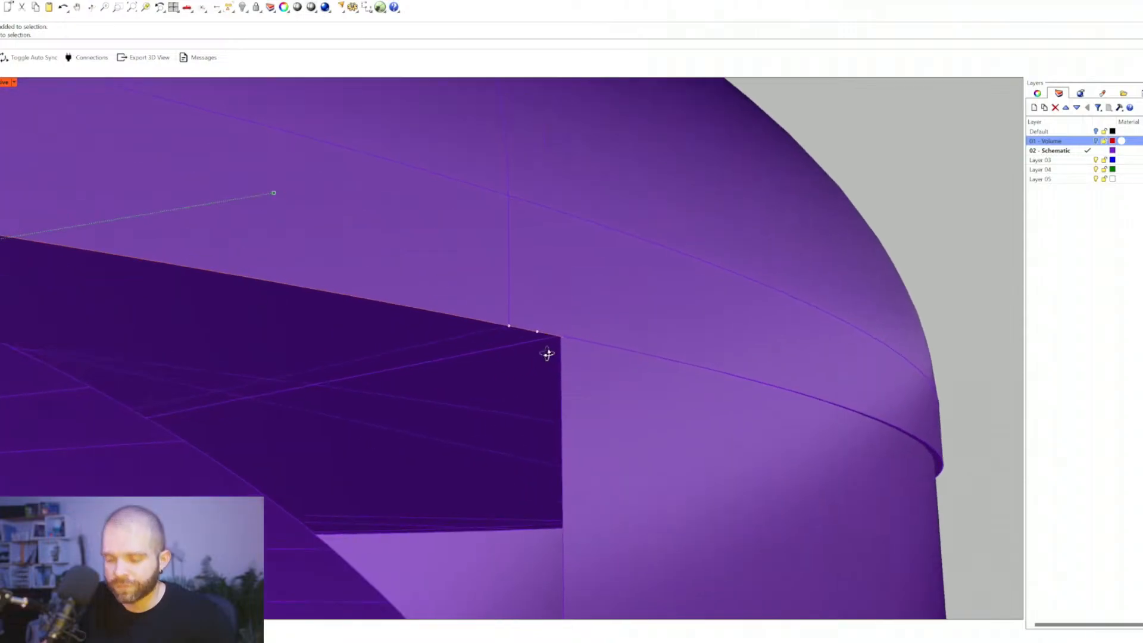
scroll(551, 349, down, 5)
mouse_move(546, 351)
right_down()
mouse_move(505, 377)
mouse_move(564, 350)
right_up()
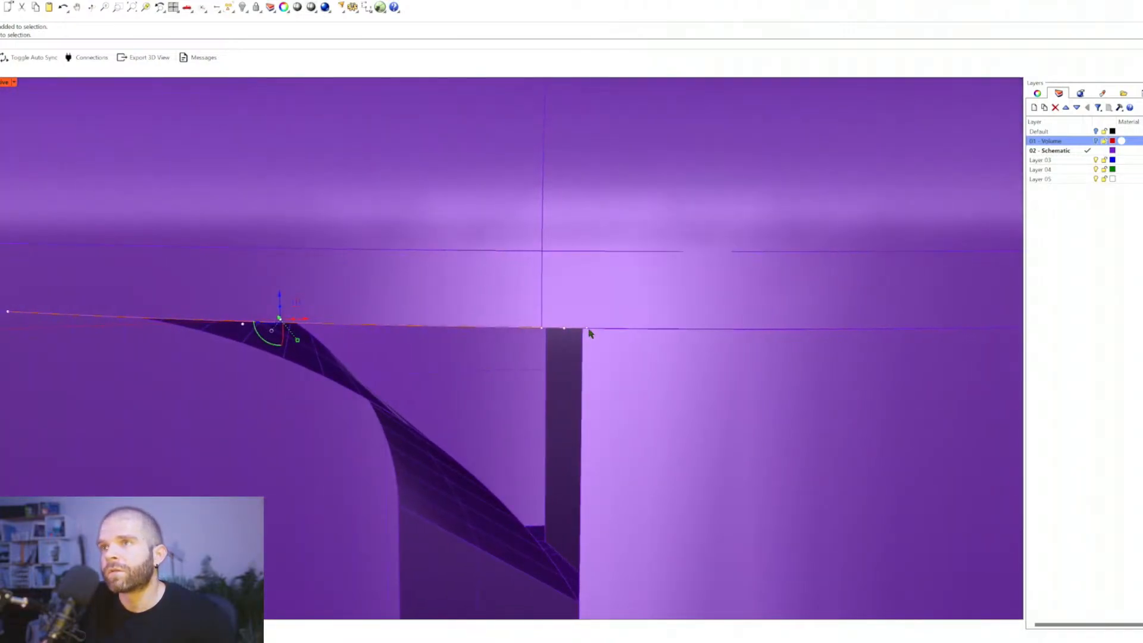
drag(589, 333, 565, 355)
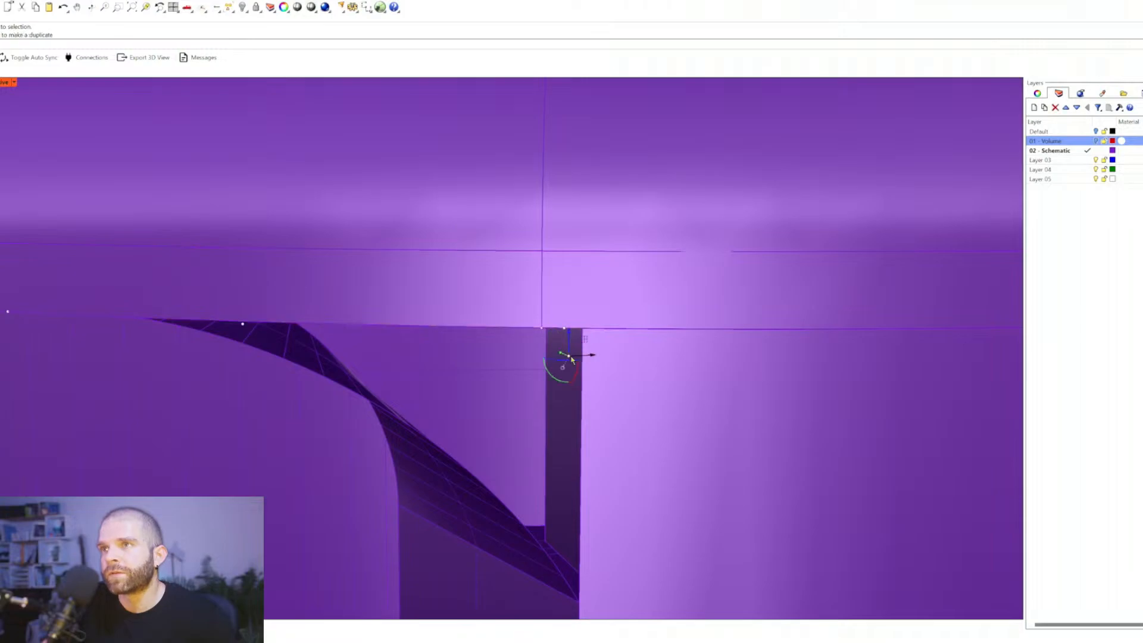
key(ctrl+z)
text(m)
key(Return)
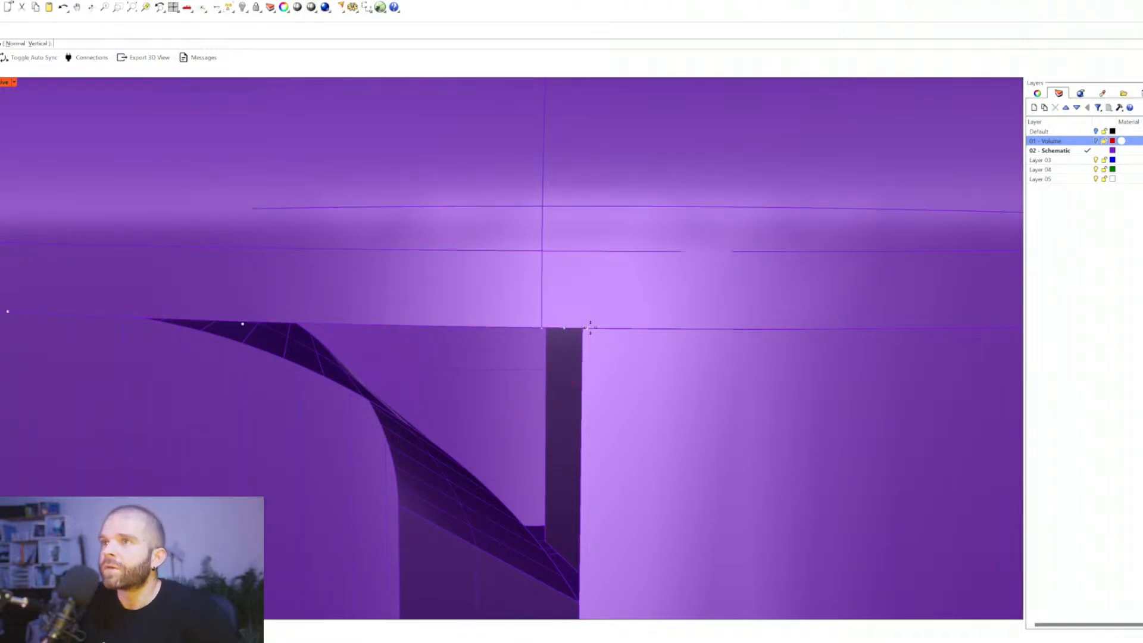
click(587, 328)
click(582, 328)
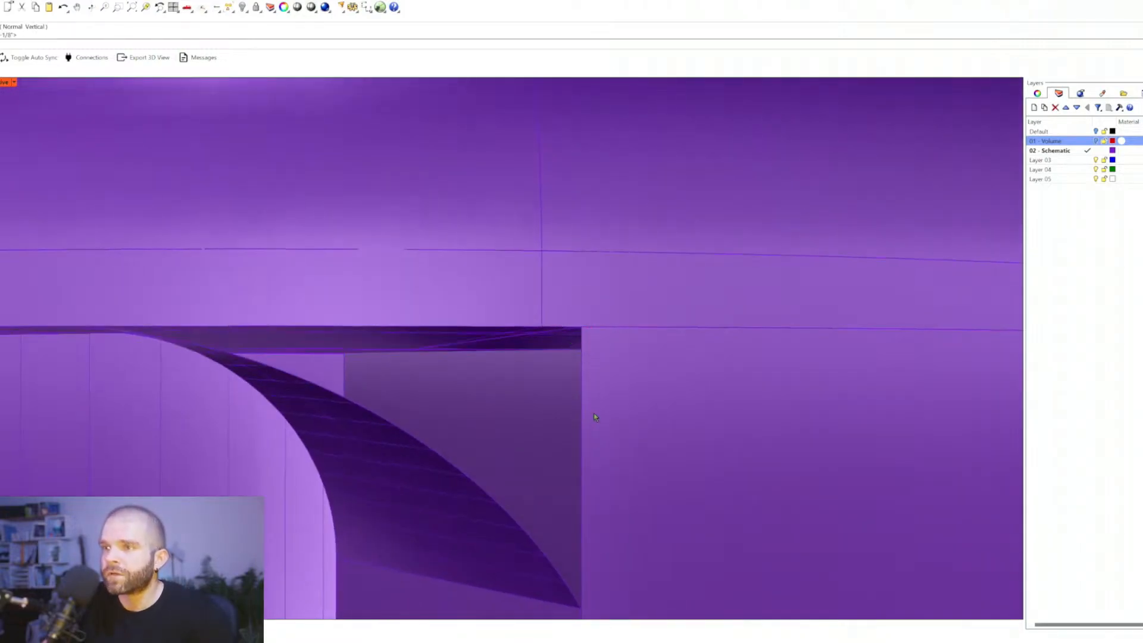
Step: Draw a vertical line along the wall edge from the opening's upper corner to the lower end of the arched curve
text(line)
key(Return)
click(582, 327)
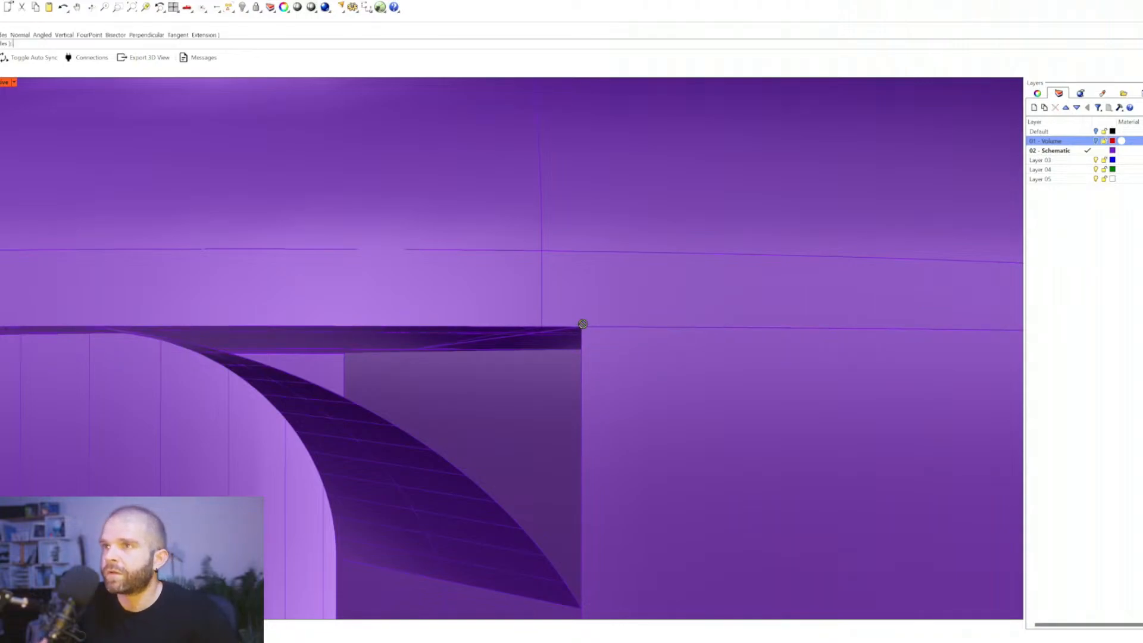
right_drag(590, 459, 595, 538)
click(591, 594)
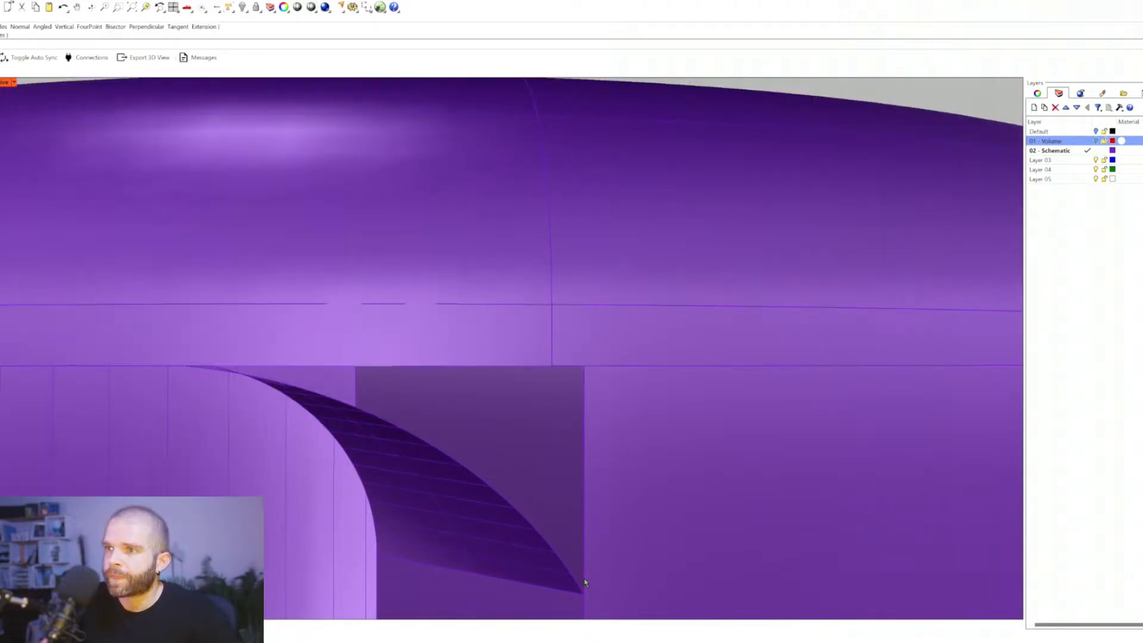
click(585, 582)
Step: Join the vertical line, the roof-edge curve and the arched segment into one closed curve around the corner gap
click(622, 602)
right_drag(552, 365, 538, 385)
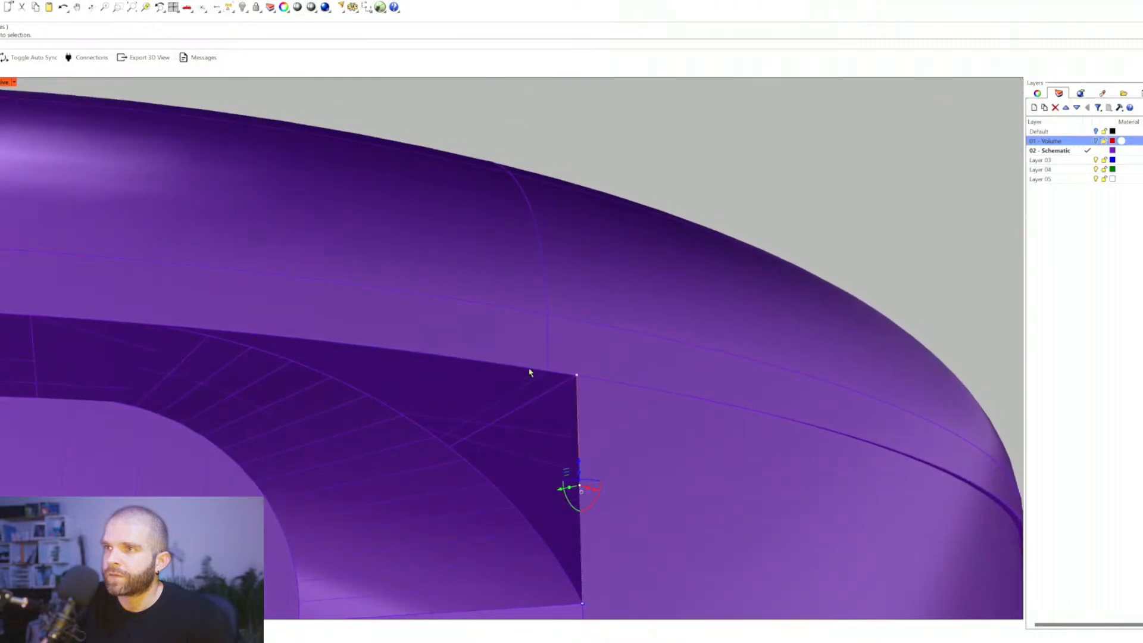
click(532, 374)
click(548, 391)
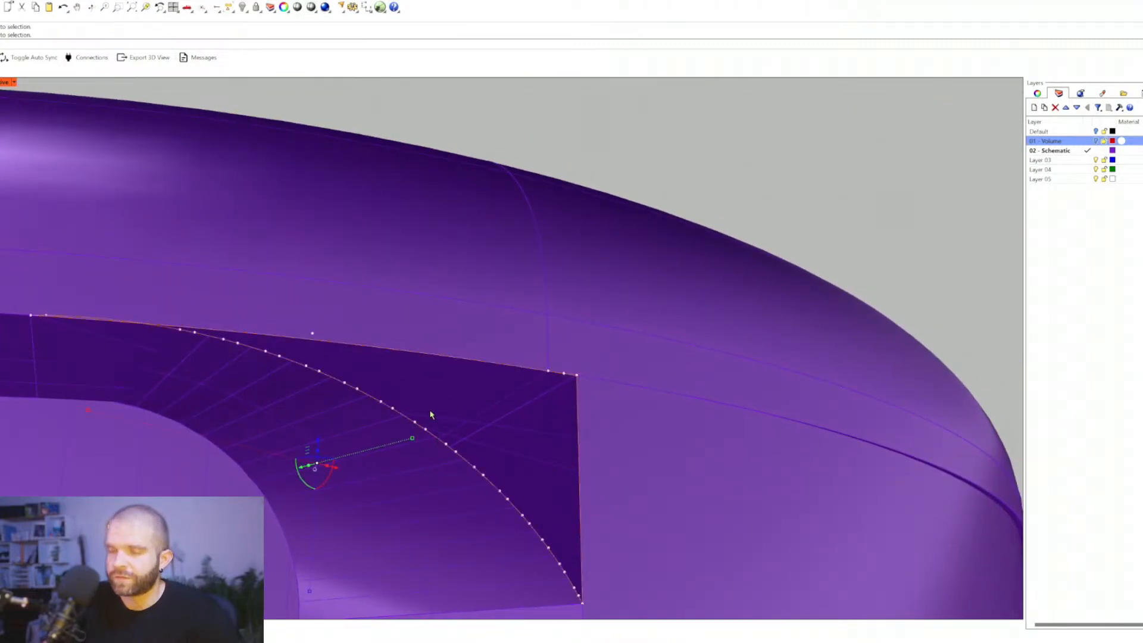
key(ctrl+j)
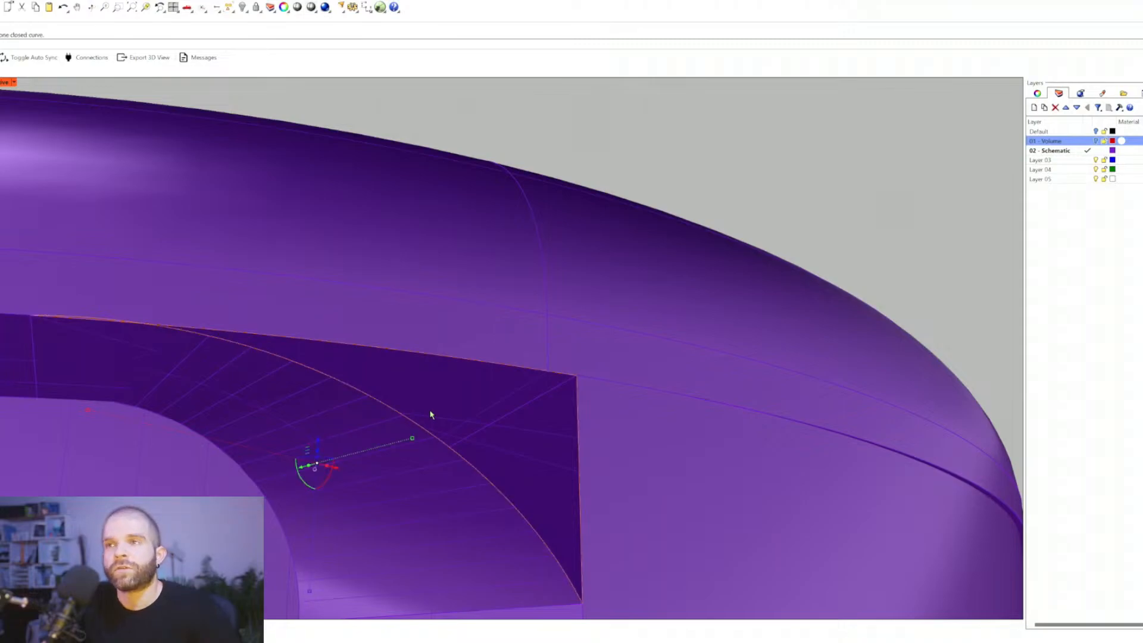
Step: Try to fill the closed corner curve with a Patch surface
text(Patch)
key(Return)
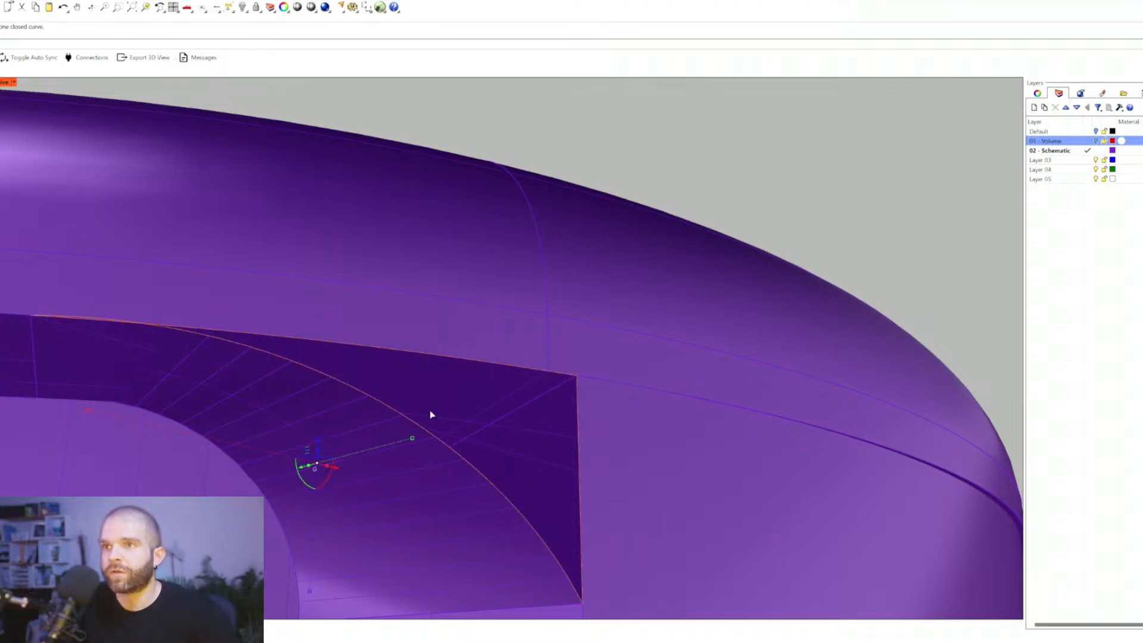
click(536, 402)
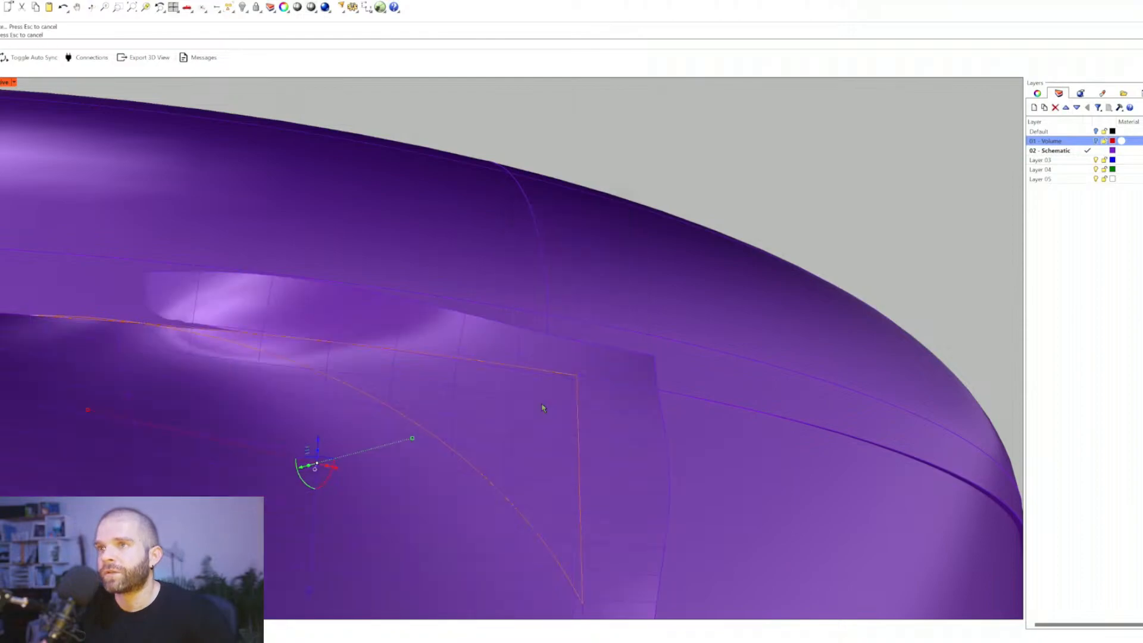
right_drag(540, 455, 108, 234)
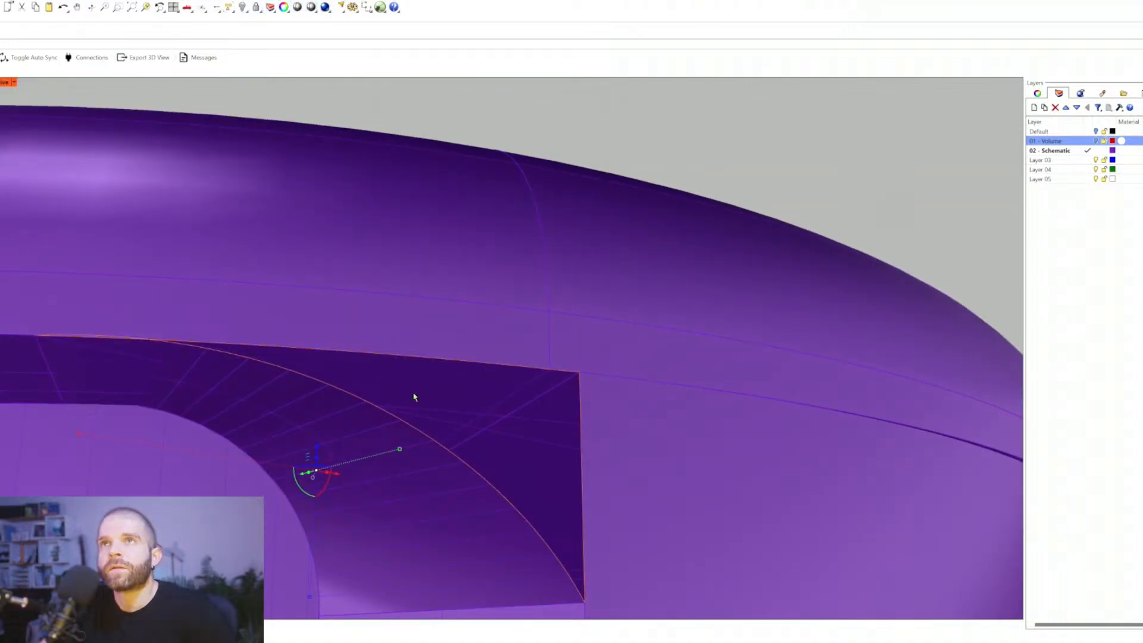
Step: Select the closed corner curve and nudge the control point beside its narrow tip slightly downward
right_drag(415, 397, 388, 388)
click(326, 342)
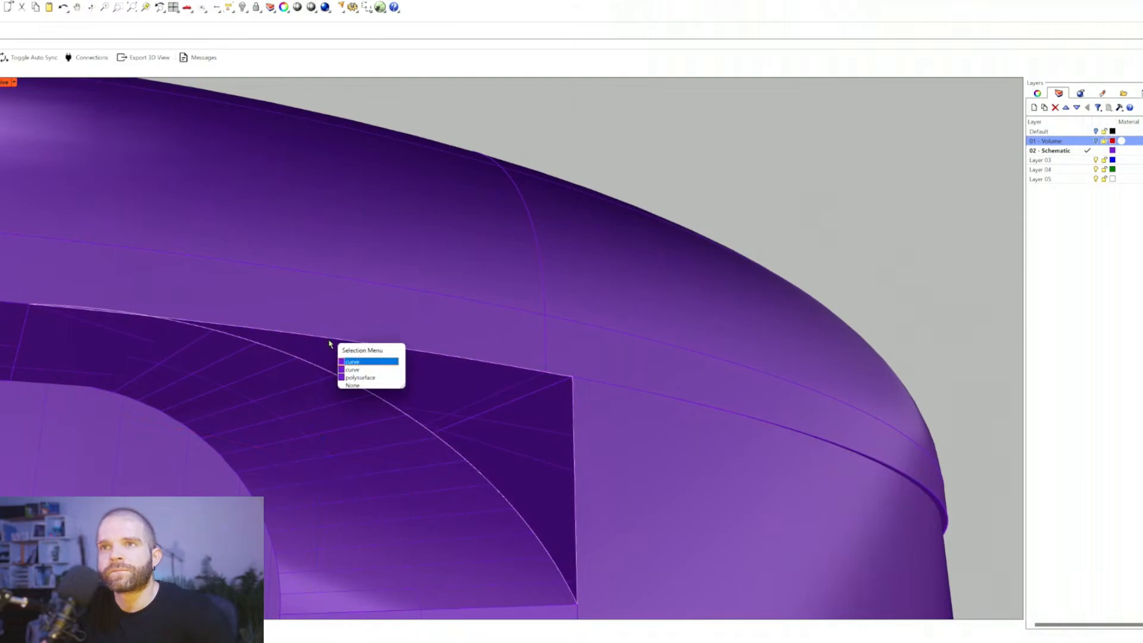
click(351, 369)
scroll(178, 330, up, 5)
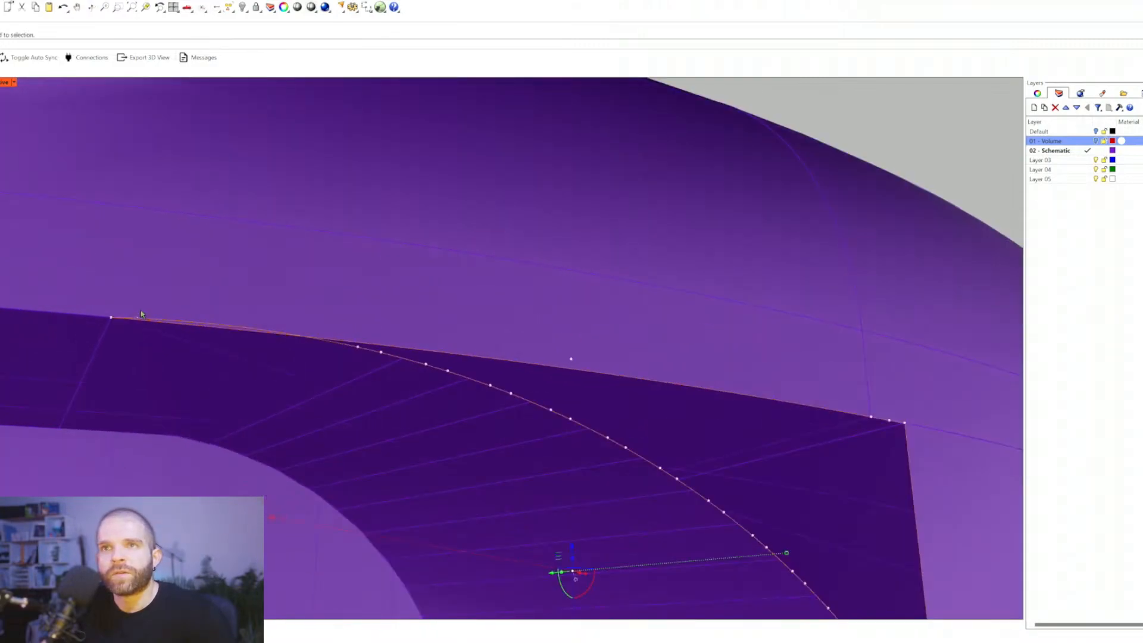
scroll(138, 319, up, 2)
click(119, 321)
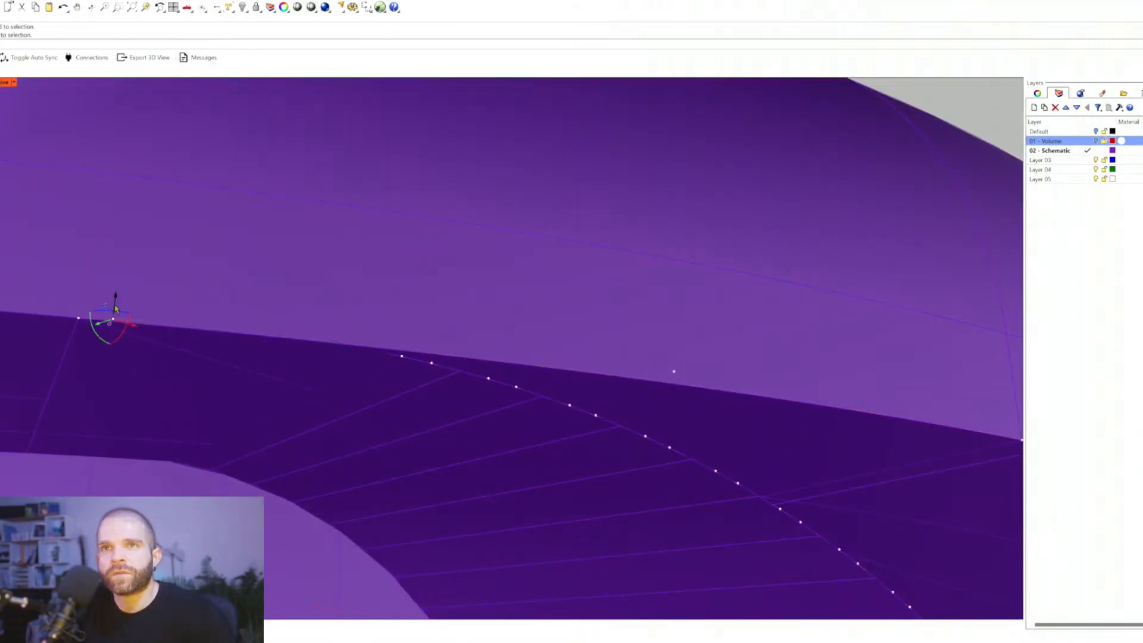
drag(115, 308, 117, 315)
key(Escape)
Step: In Wireframe display, select the arch's control points that rise above the roof edge and lower them together slightly
click(449, 368)
click(479, 390)
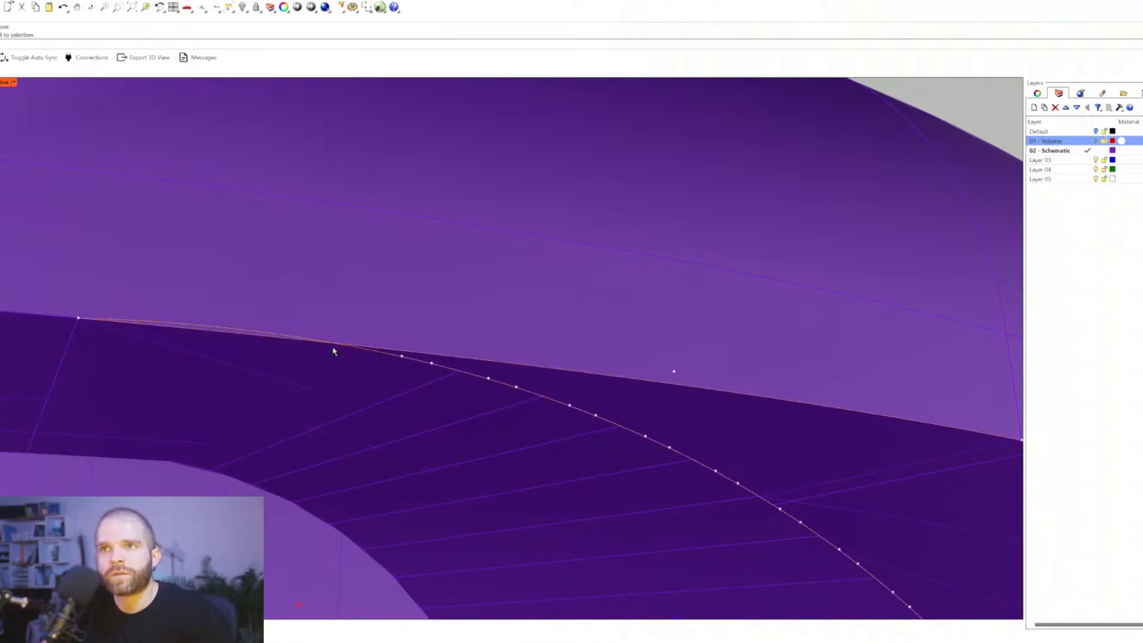
scroll(314, 348, down, 2)
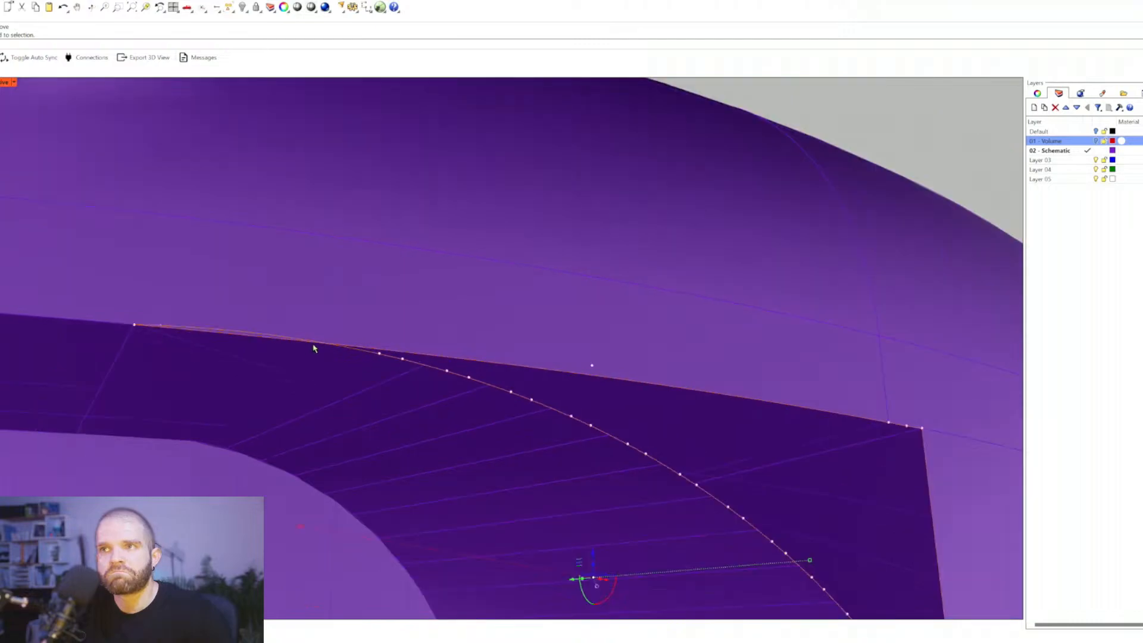
click(379, 356)
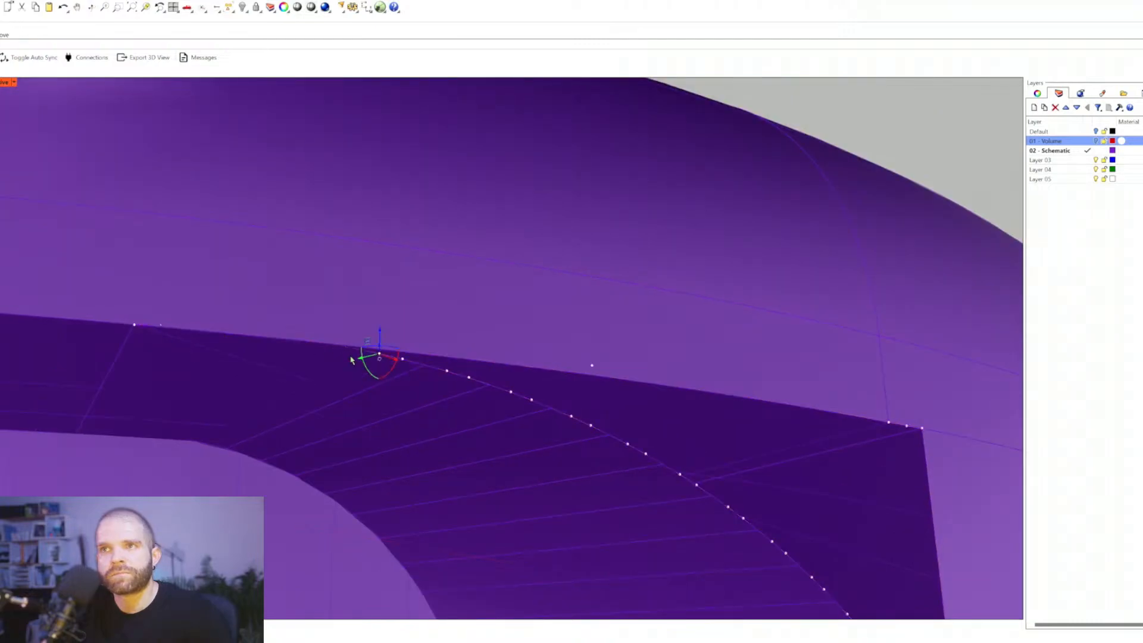
click(161, 326)
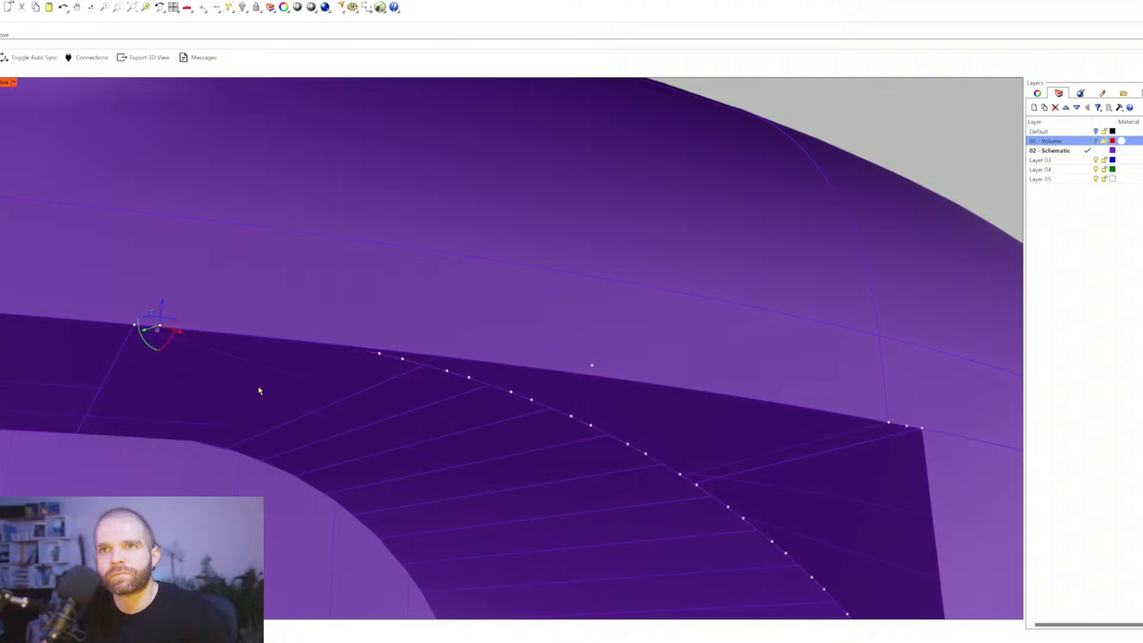
click(6, 82)
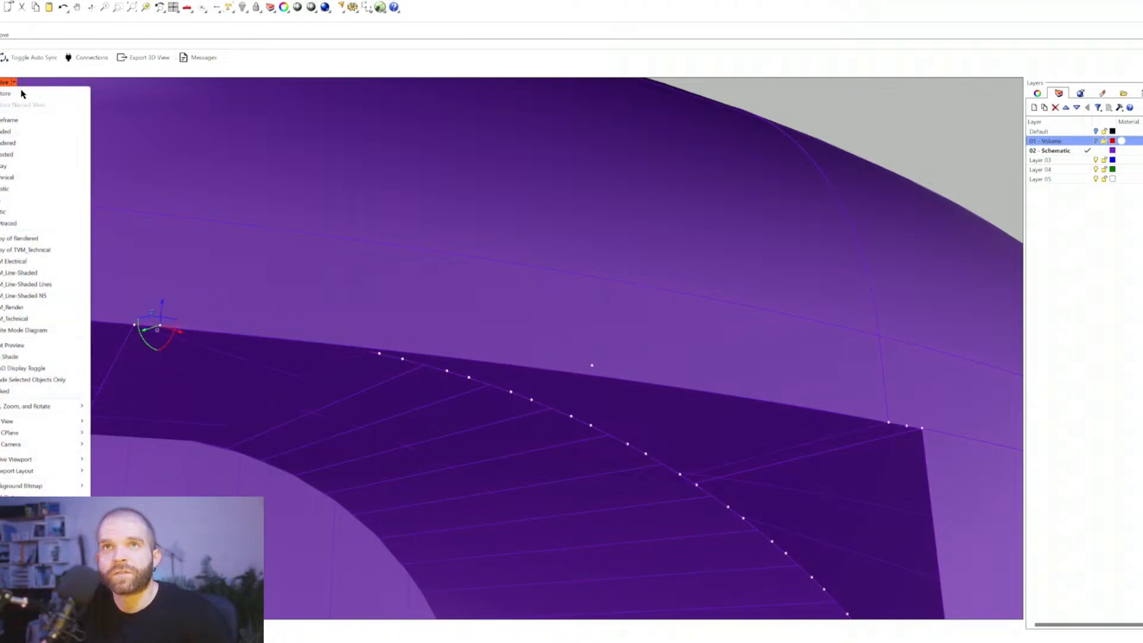
click(20, 121)
scroll(216, 319, up, 2)
scroll(141, 327, up, 1)
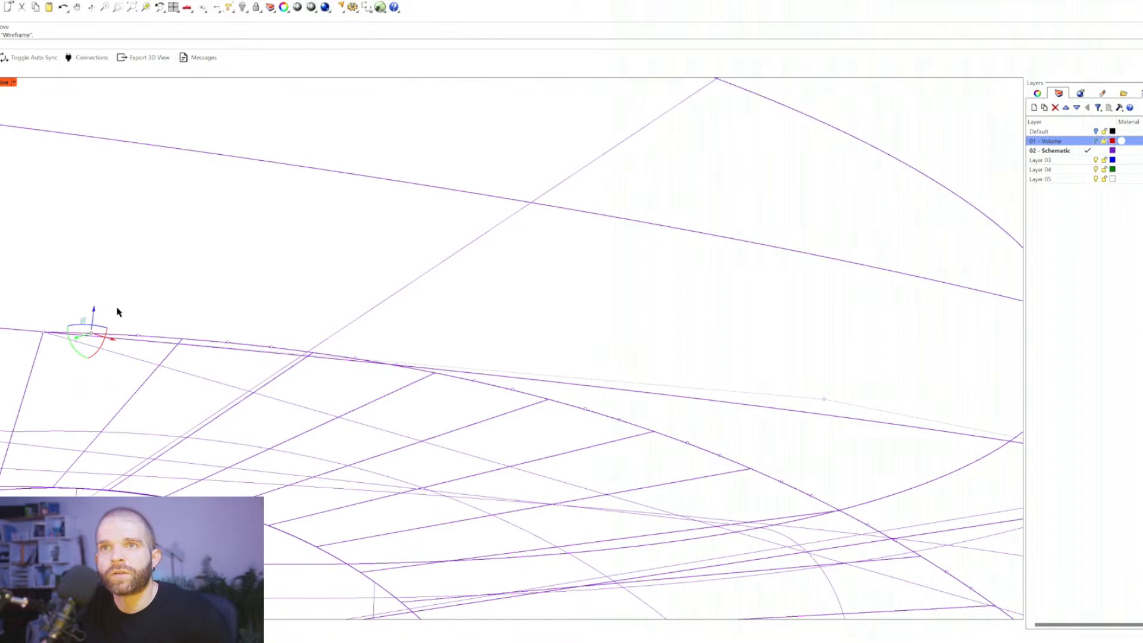
drag(117, 312, 336, 360)
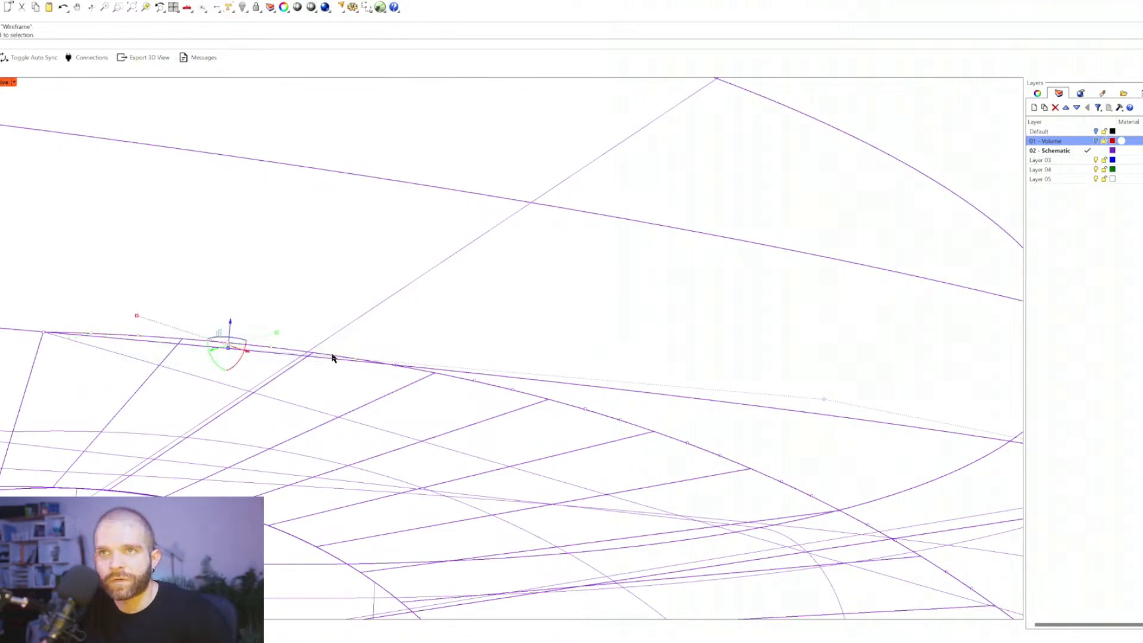
drag(230, 321, 230, 327)
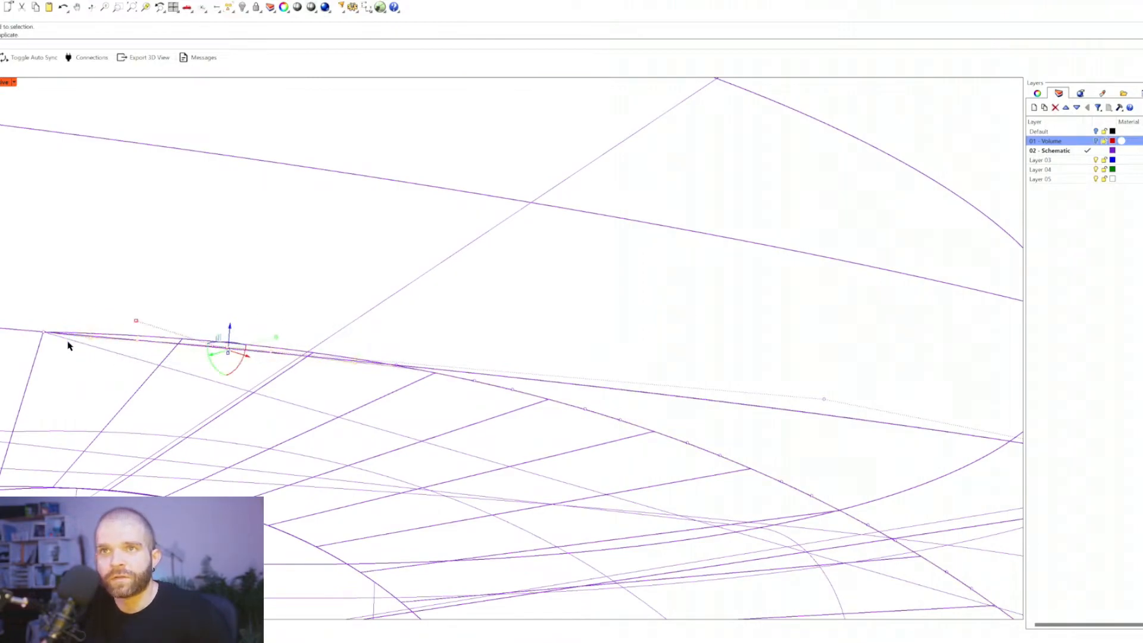
Step: Fine-tune individual control points of the arch near the narrow tip to bring it closer to the roof edge
click(90, 340)
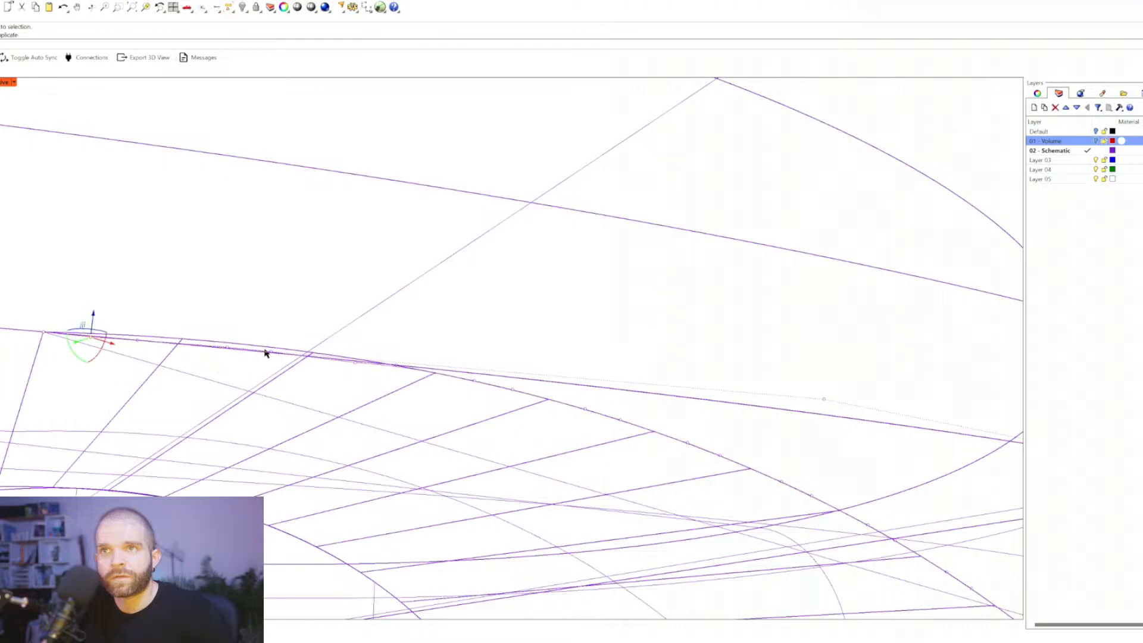
click(354, 361)
drag(357, 350, 359, 350)
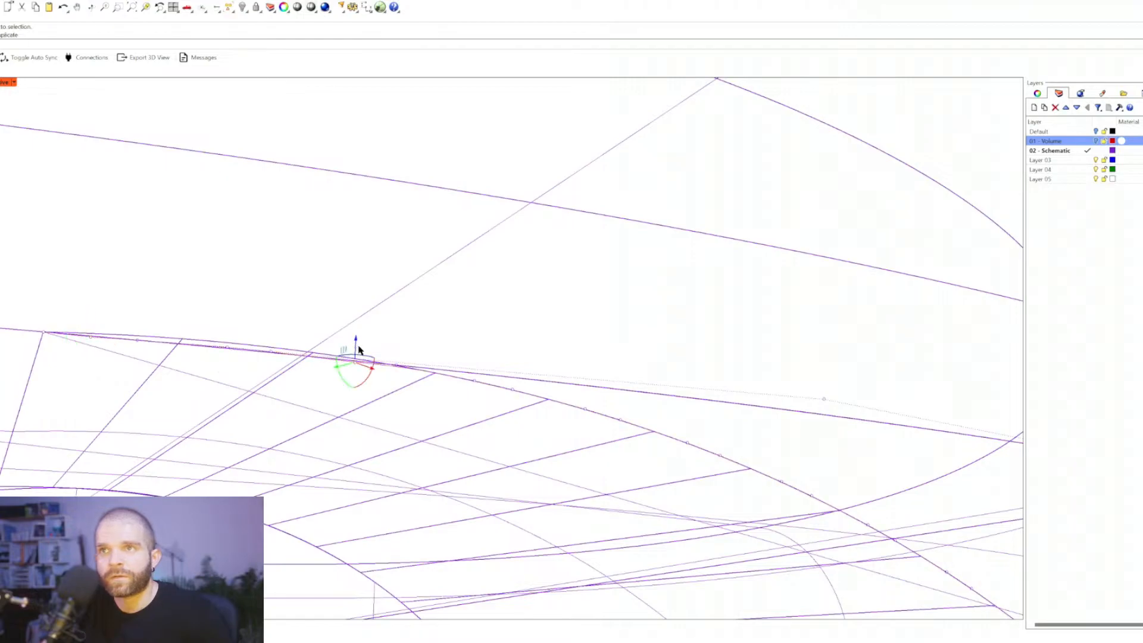
click(275, 356)
click(308, 377)
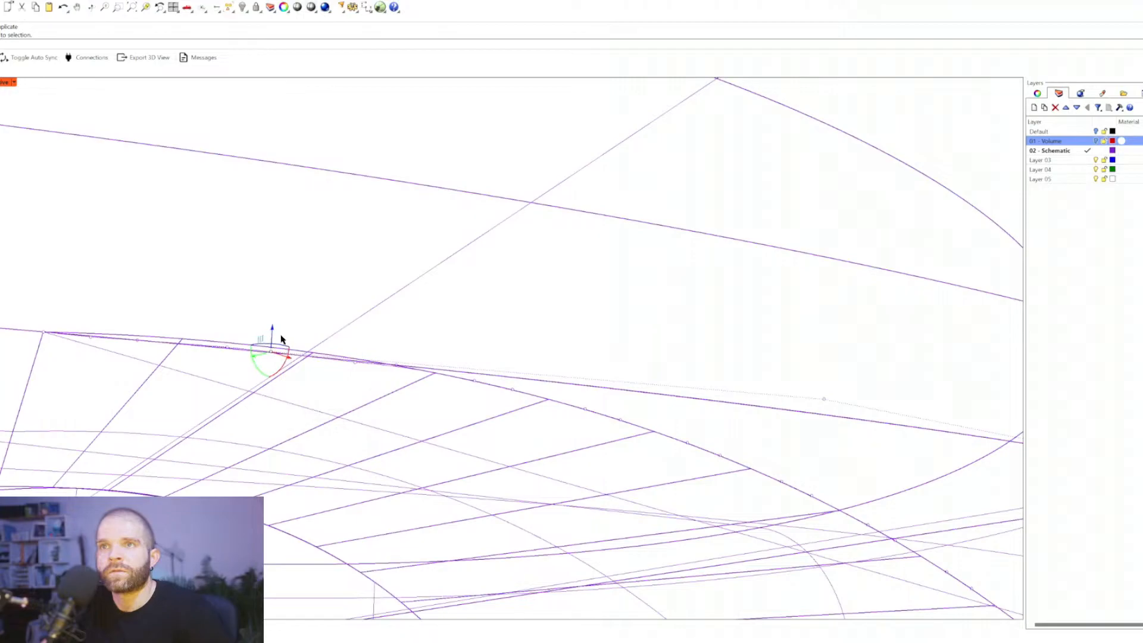
click(229, 344)
key(Escape)
right_drag(281, 265, 257, 305)
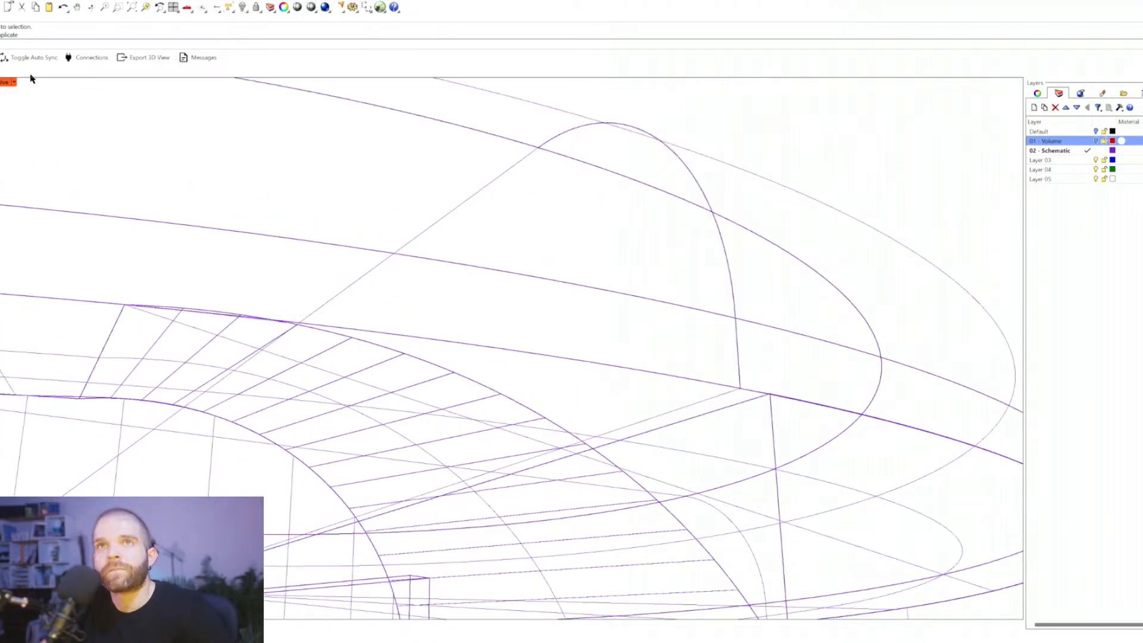
Step: Return to Shaded display and patch the closed corner curve with 10 U and 10 V spans
click(14, 83)
click(7, 132)
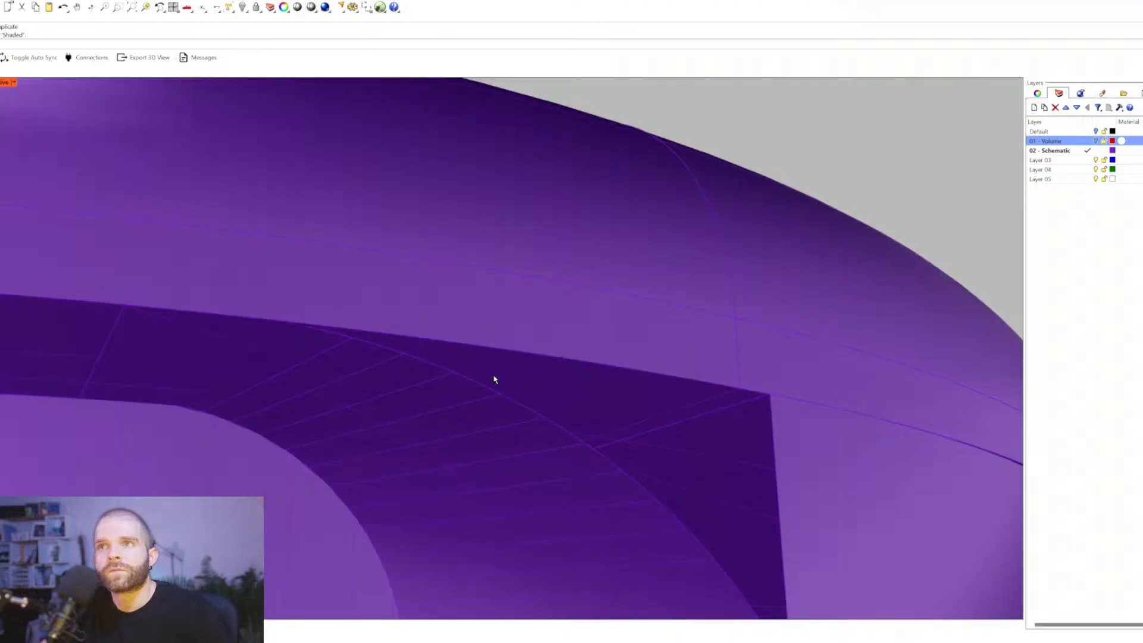
click(429, 367)
click(451, 389)
scroll(324, 280, down, 4)
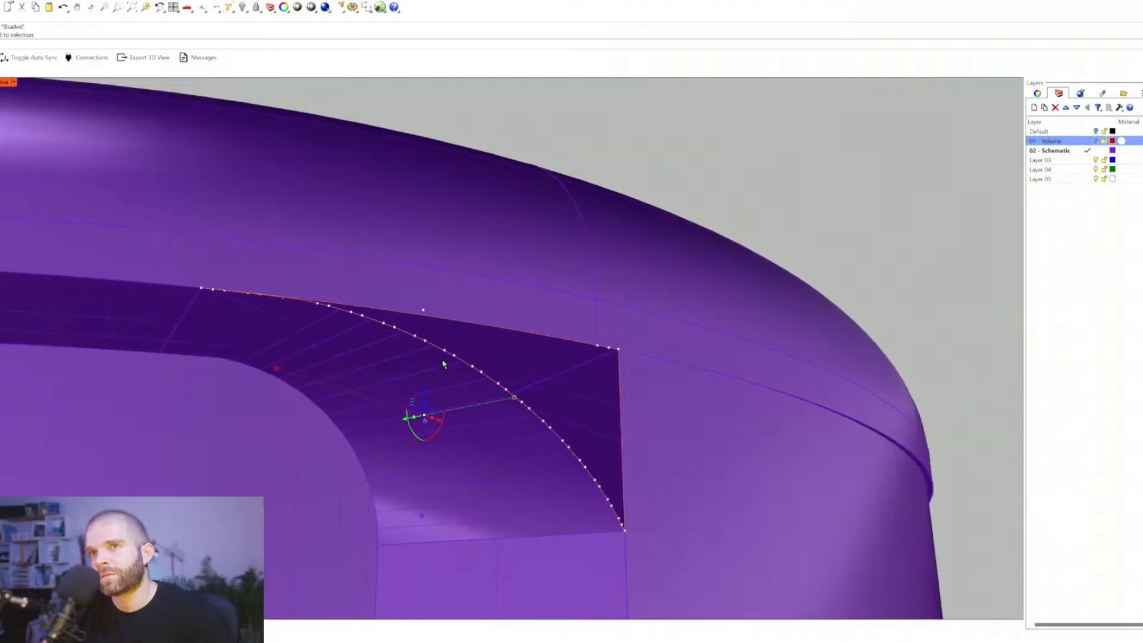
key(Return)
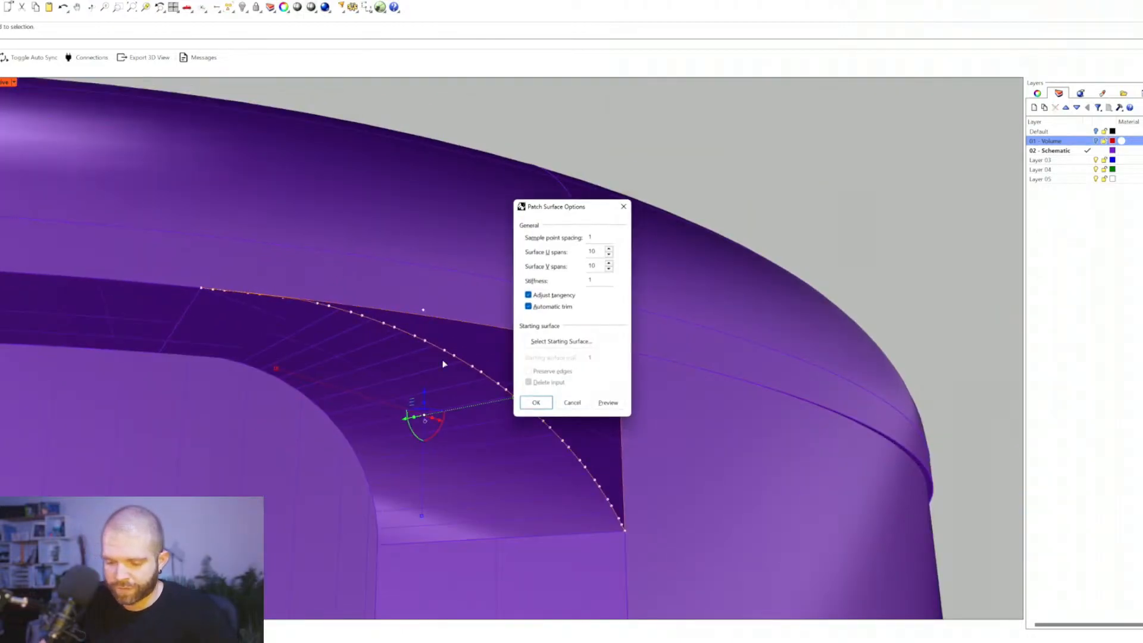
key(Return)
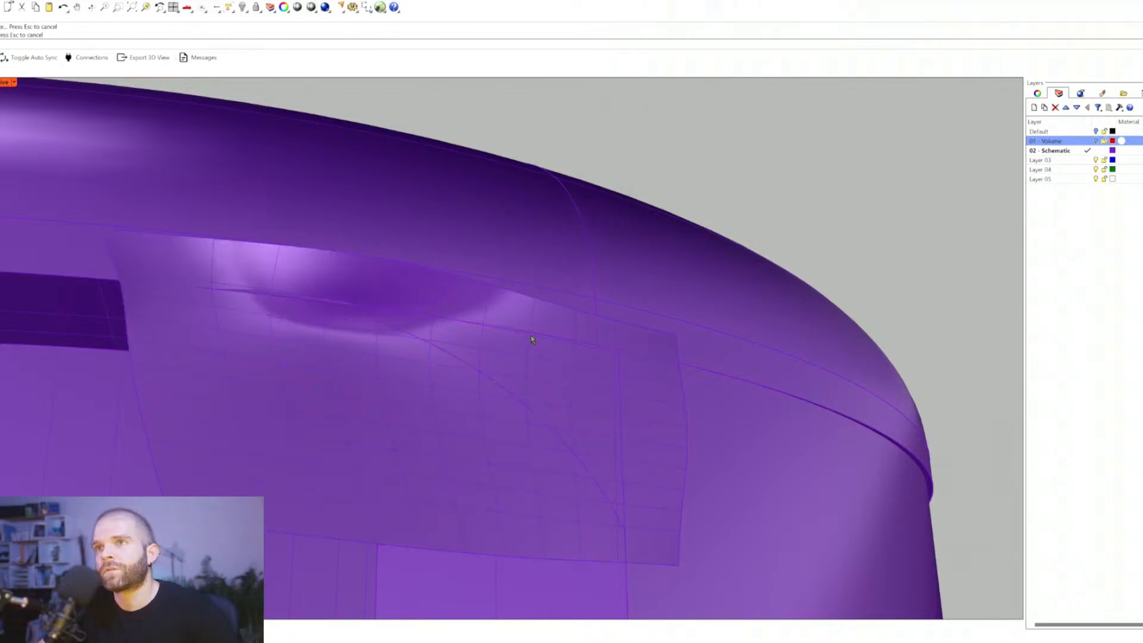
Step: Trim away the patch surface outside the closed corner curve, using that curve as the cutting object
click(545, 354)
click(564, 363)
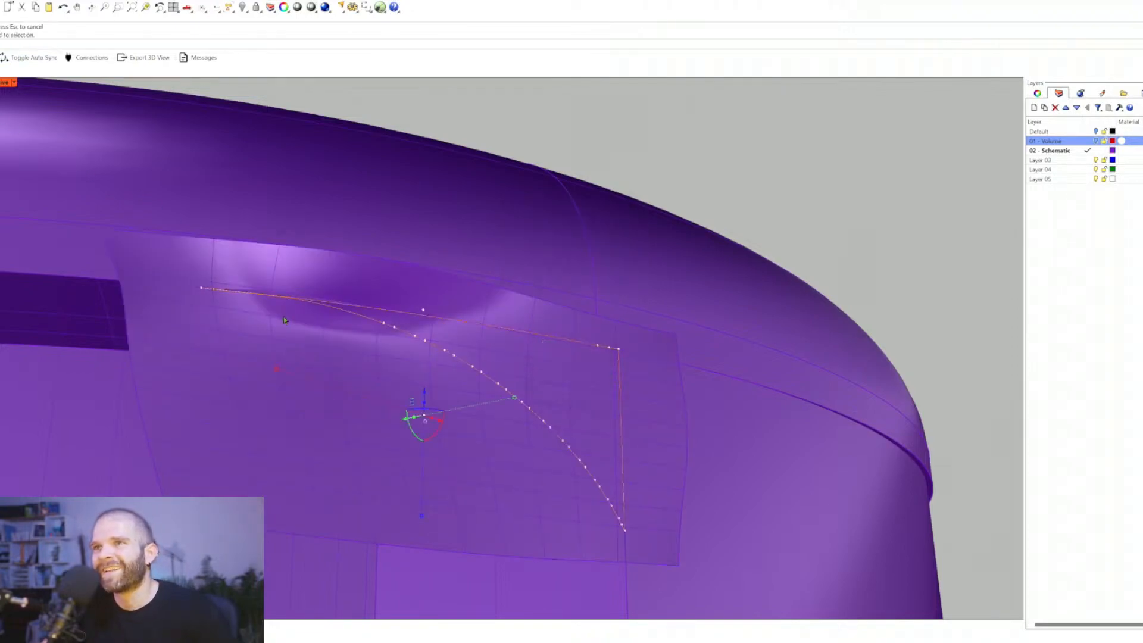
key(Return)
click(484, 520)
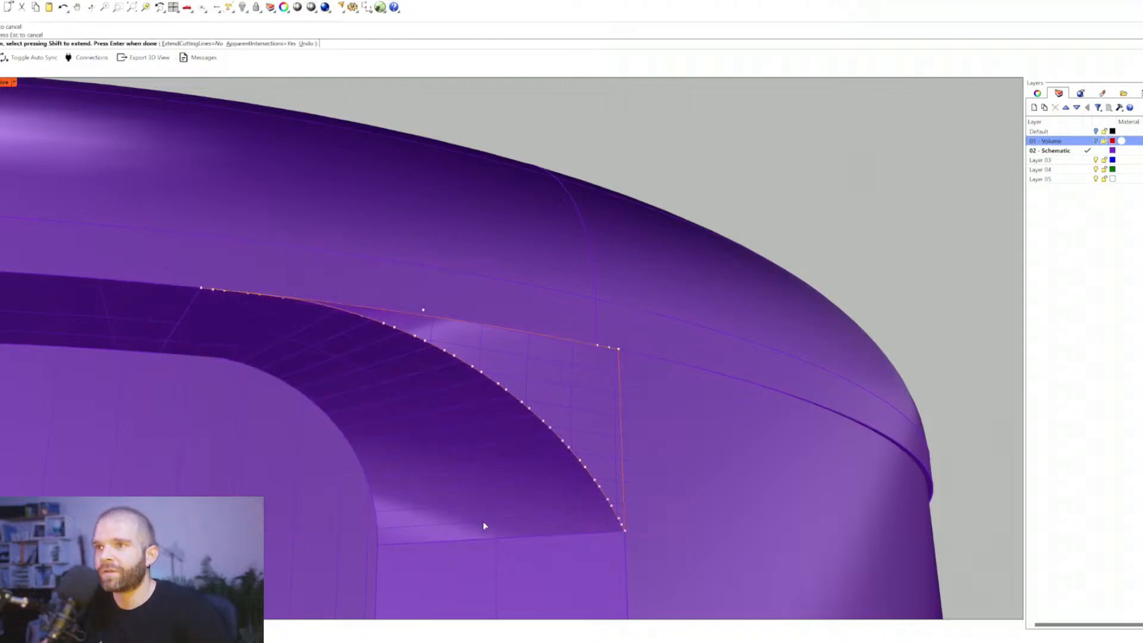
Step: Leave the trim and inspect the trimmed corner patch where it meets the roof, wall and frame
key(Escape)
right_drag(573, 361, 513, 392)
click(495, 308)
key(Escape)
scroll(488, 270, down, 5)
scroll(488, 270, down, 2)
right_drag(488, 271, 503, 348)
scroll(498, 285, up, 5)
Step: Mirror the trimmed upper corner patch downward about the wall's horizontal mid-height line in the Right view, keeping the original
click(498, 280)
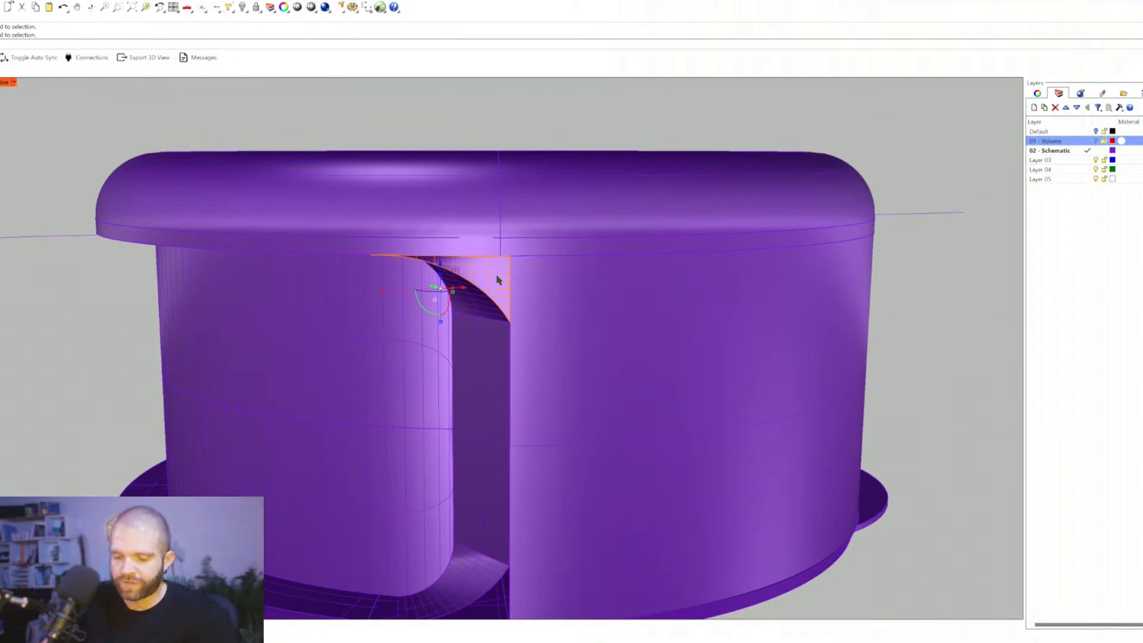
text(mi)
key(Return)
scroll(510, 348, down, 3)
right_drag(539, 467, 513, 411)
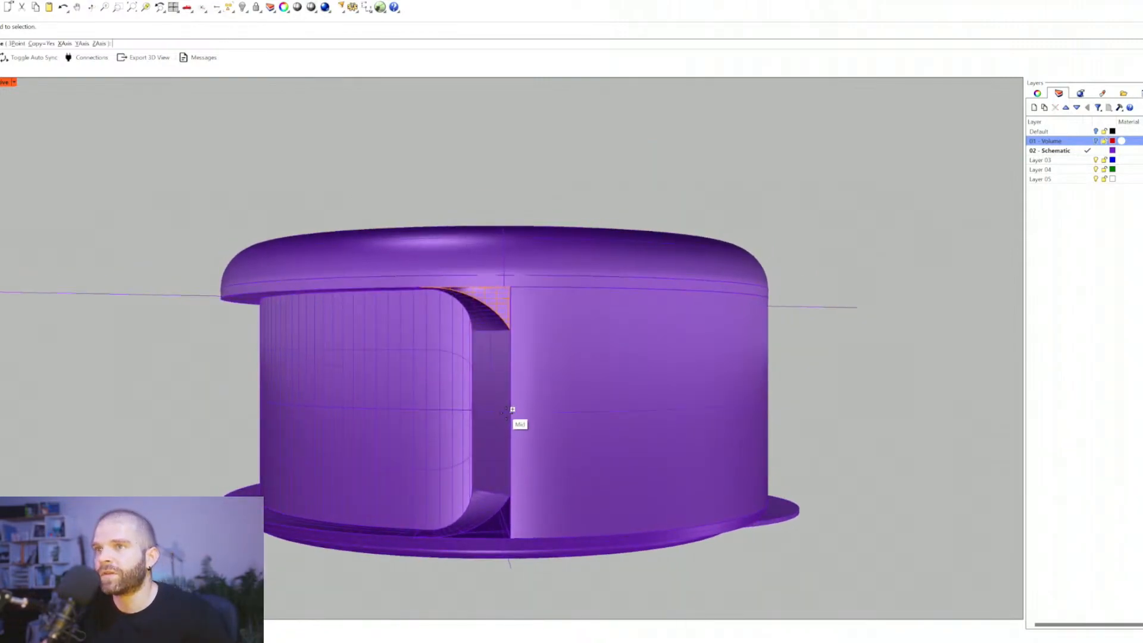
click(512, 410)
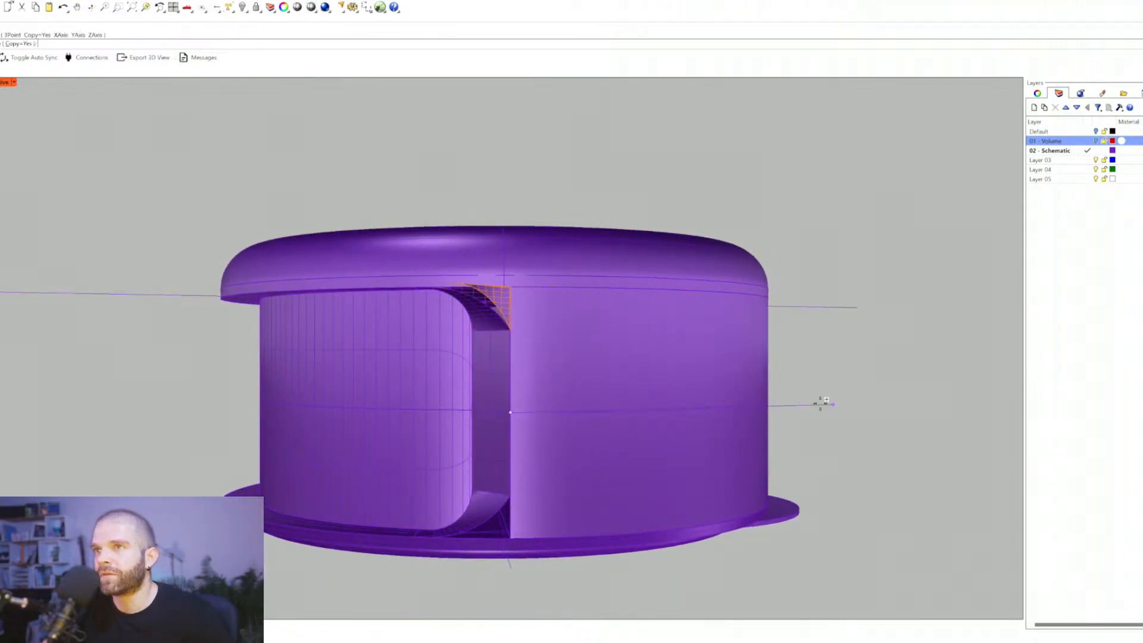
double_click(3, 82)
scroll(613, 474, down, 2)
scroll(571, 468, up, 6)
right_click(579, 476)
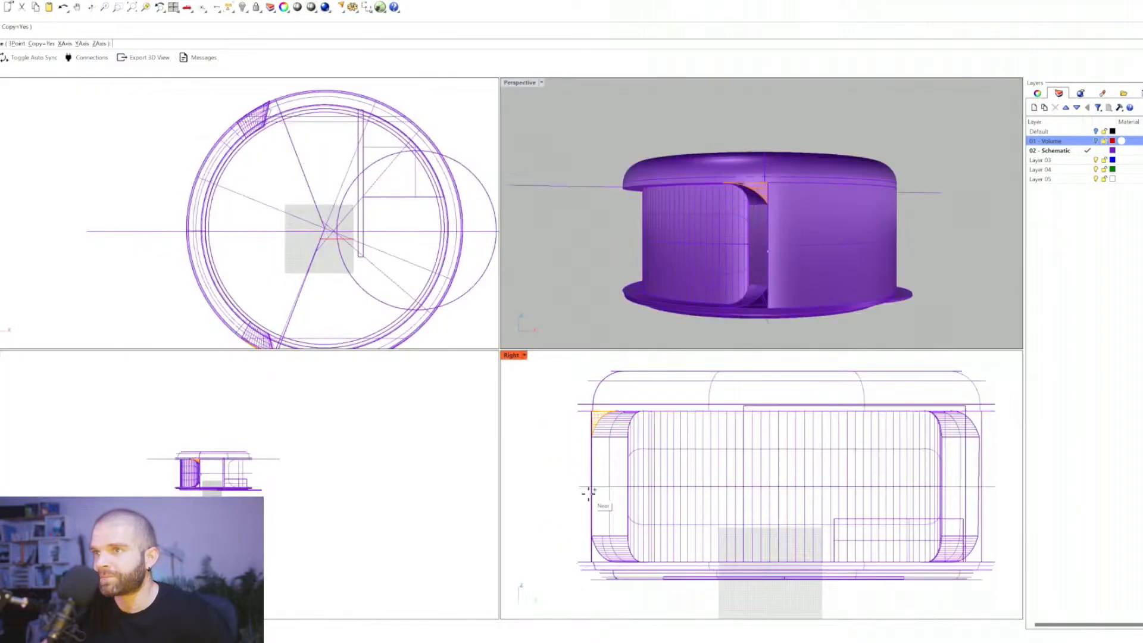
click(586, 487)
scroll(588, 485, down, 2)
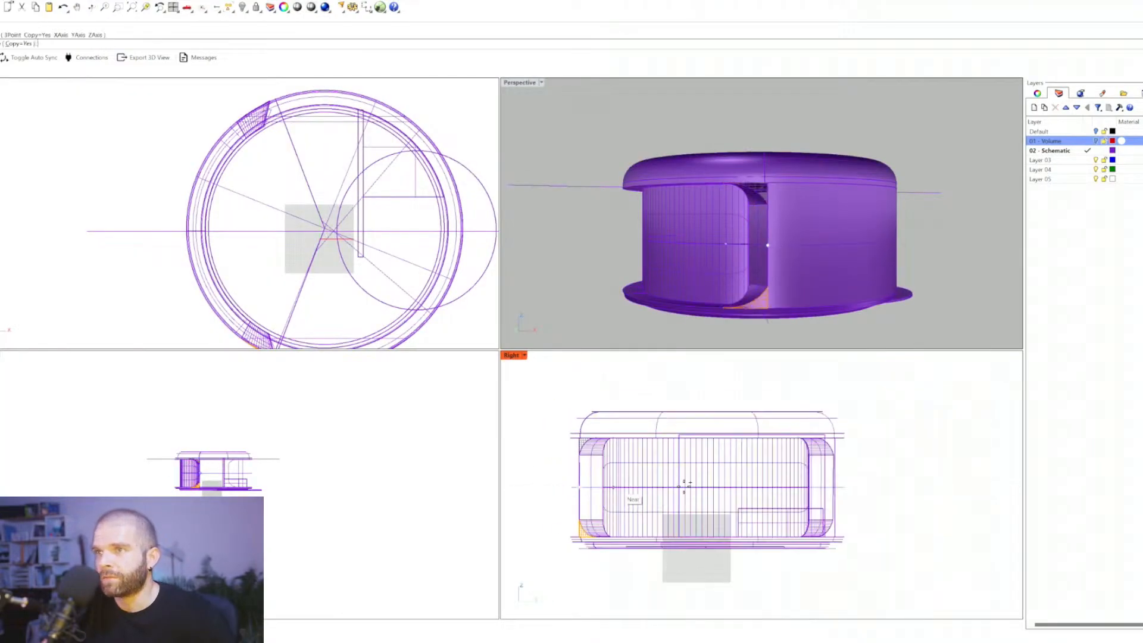
click(946, 497)
Step: Try to mirror the upper and lower corner patches across the pavilion's horizontal centreline in the Top view
right_drag(660, 302, 722, 298)
click(787, 266)
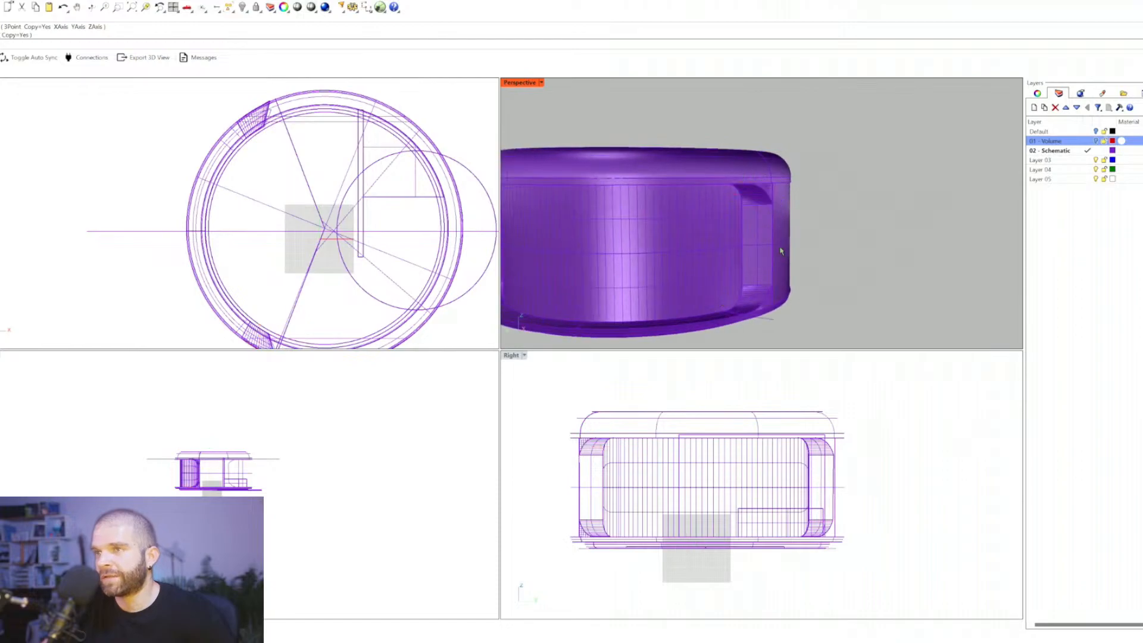
scroll(756, 225, up, 5)
right_drag(755, 225, 754, 256)
scroll(763, 214, up, 3)
scroll(751, 222, down, 10)
scroll(762, 229, up, 10)
click(766, 246)
shift+right_drag(761, 178, 740, 345)
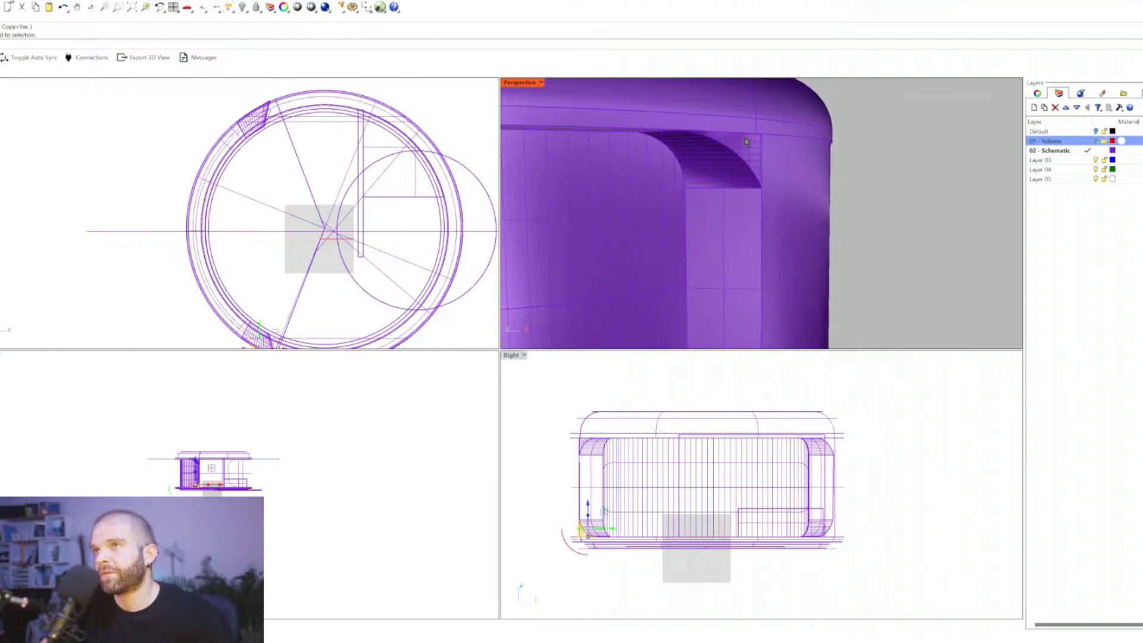
shift+click(748, 147)
scroll(726, 131, down, 6)
right_drag(641, 203, 761, 191)
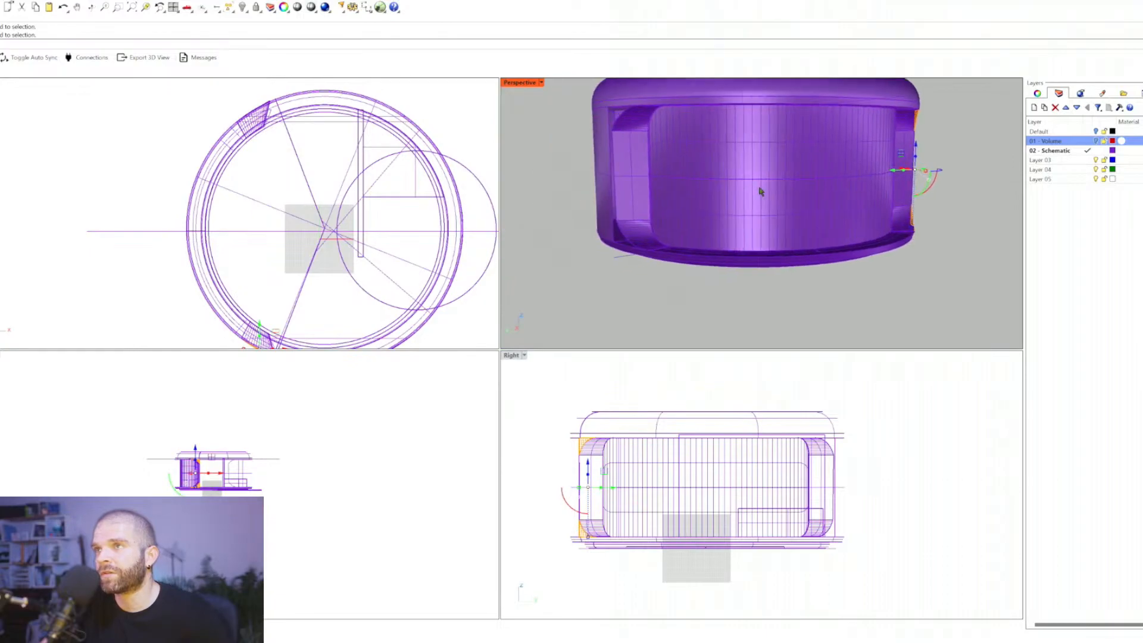
key(Return)
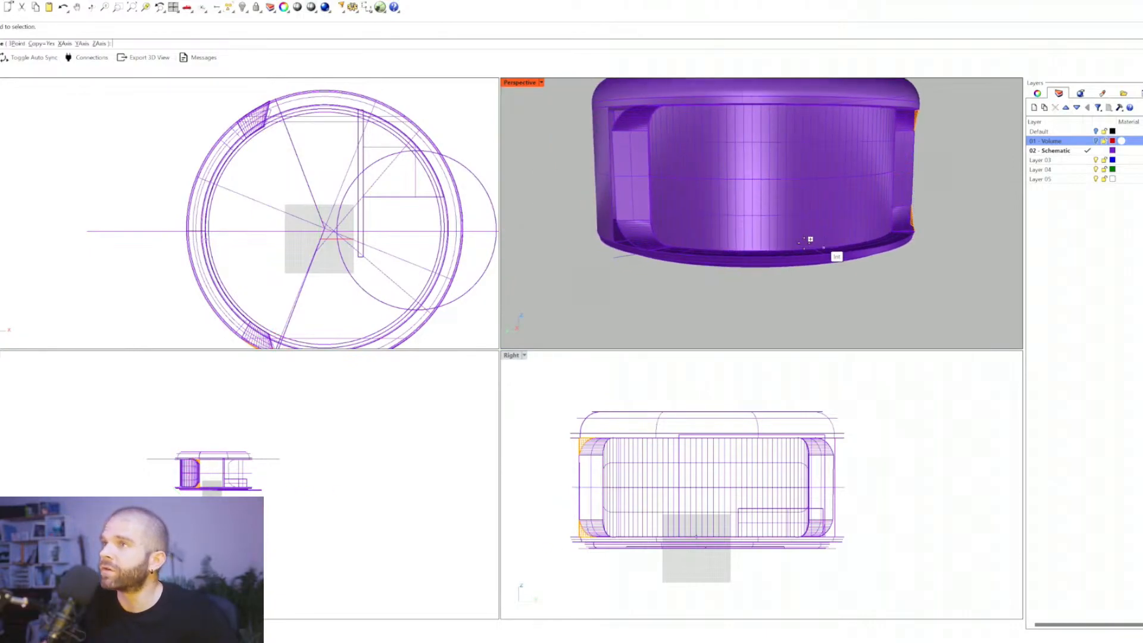
click(145, 231)
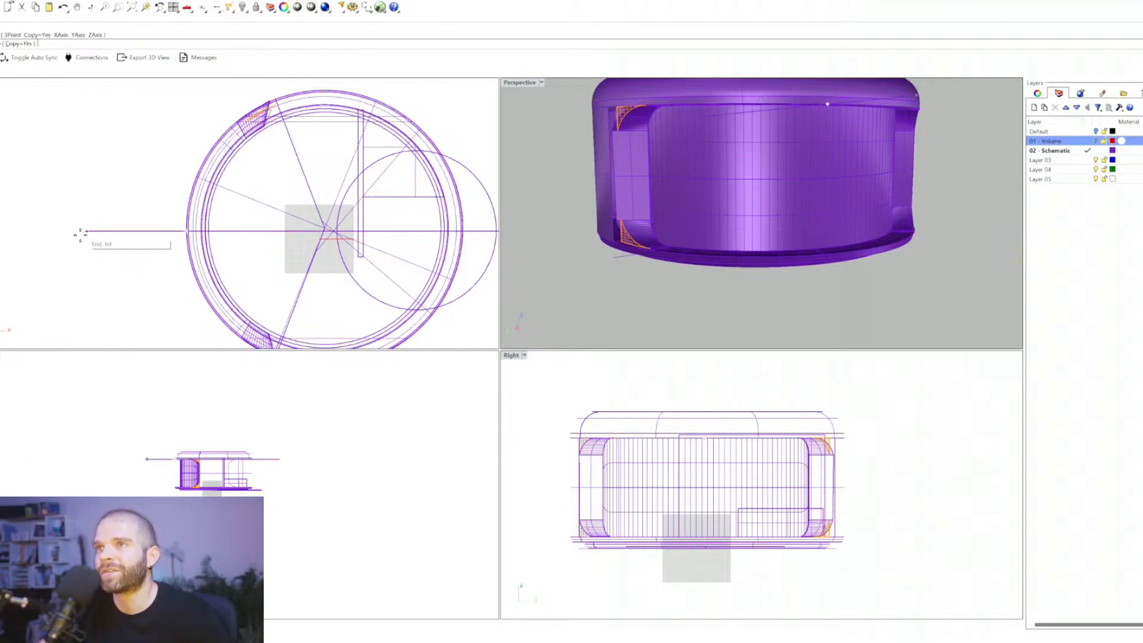
click(26, 231)
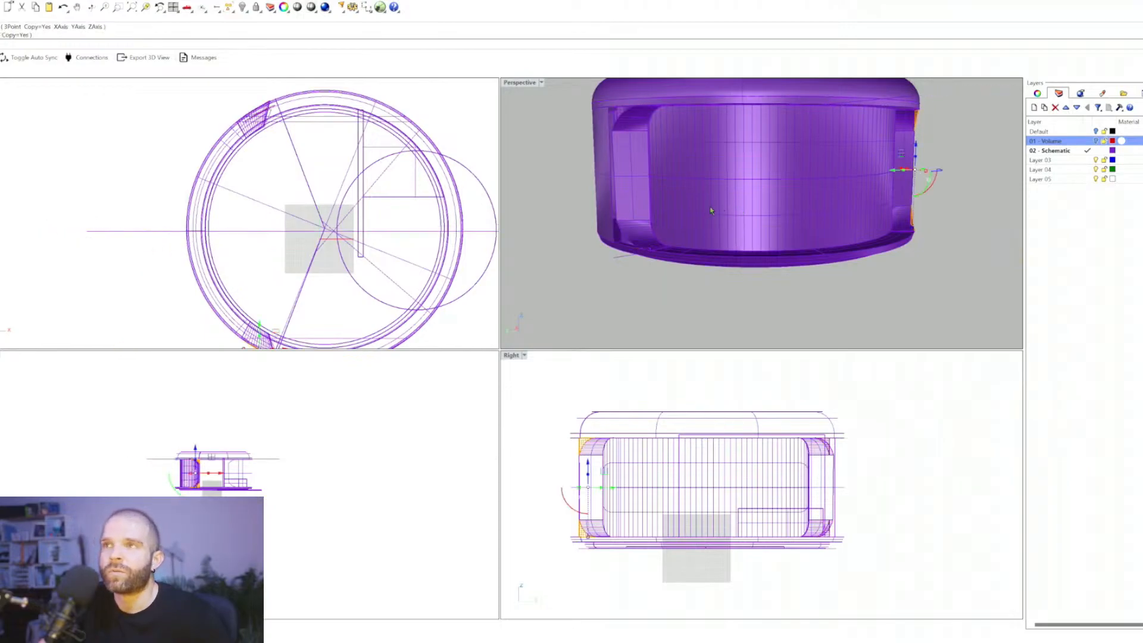
right_drag(710, 210, 778, 238)
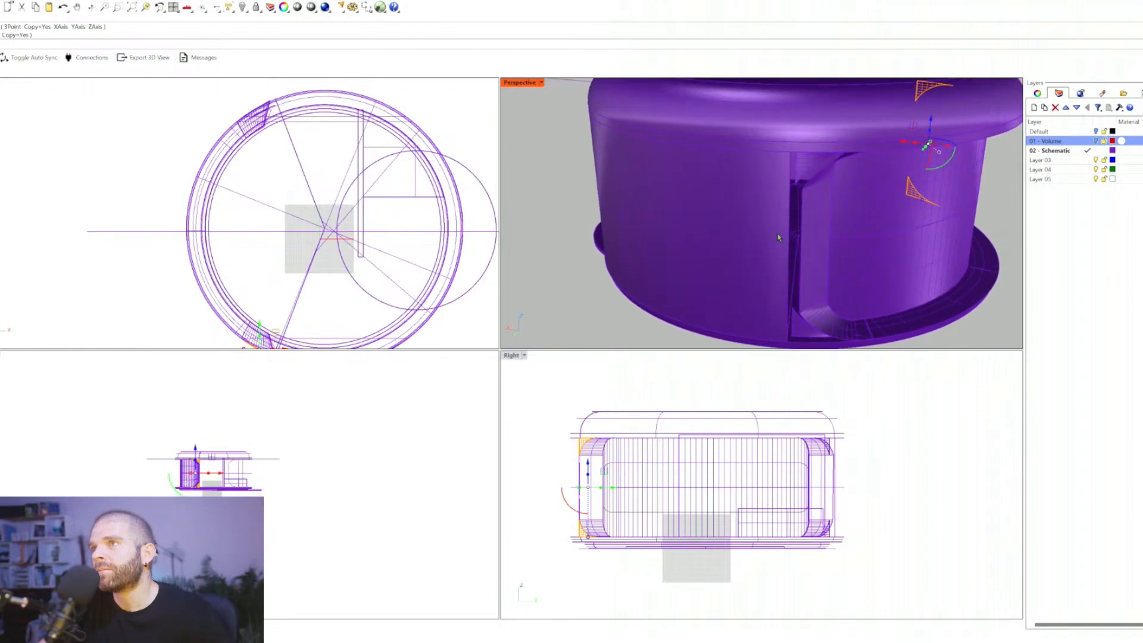
key(ctrl+z)
Step: Examine the opening frame and its corners on both sides to see how the patches meet it
scroll(824, 205, down, 4)
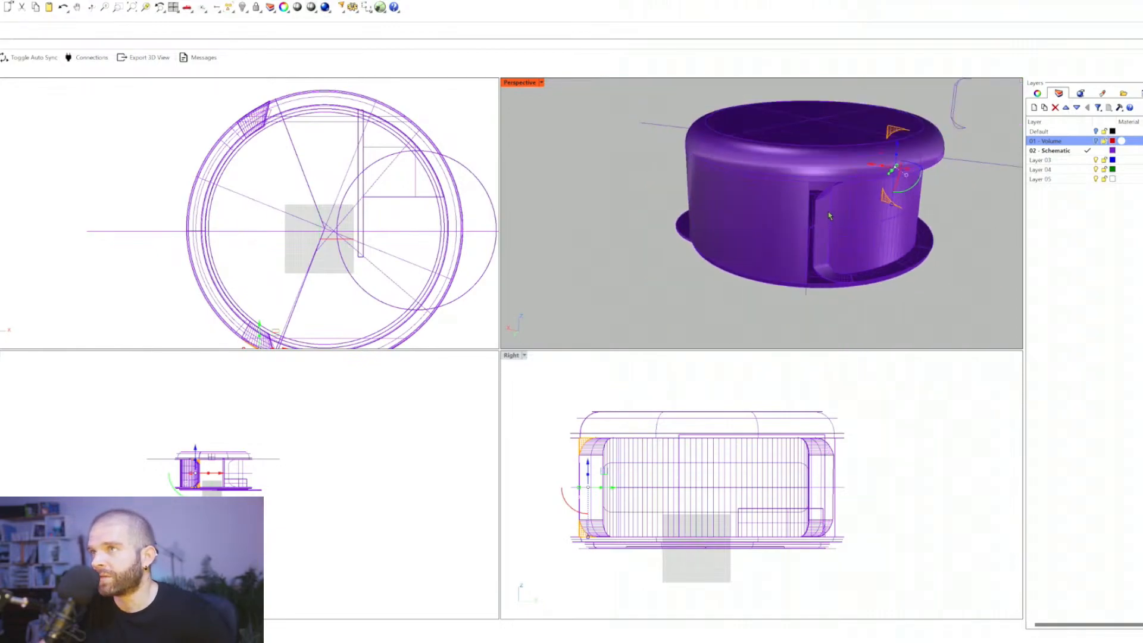
right_drag(825, 205, 716, 147)
scroll(689, 216, up, 4)
key(Escape)
scroll(715, 147, up, 5)
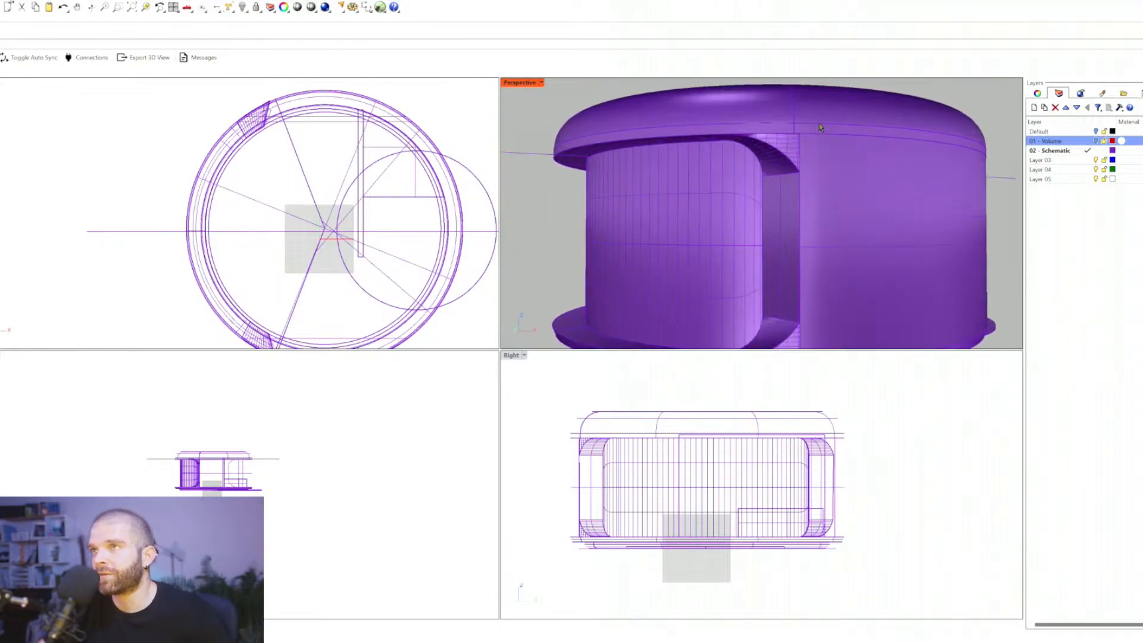
scroll(823, 179, down, 3)
scroll(822, 180, down, 5)
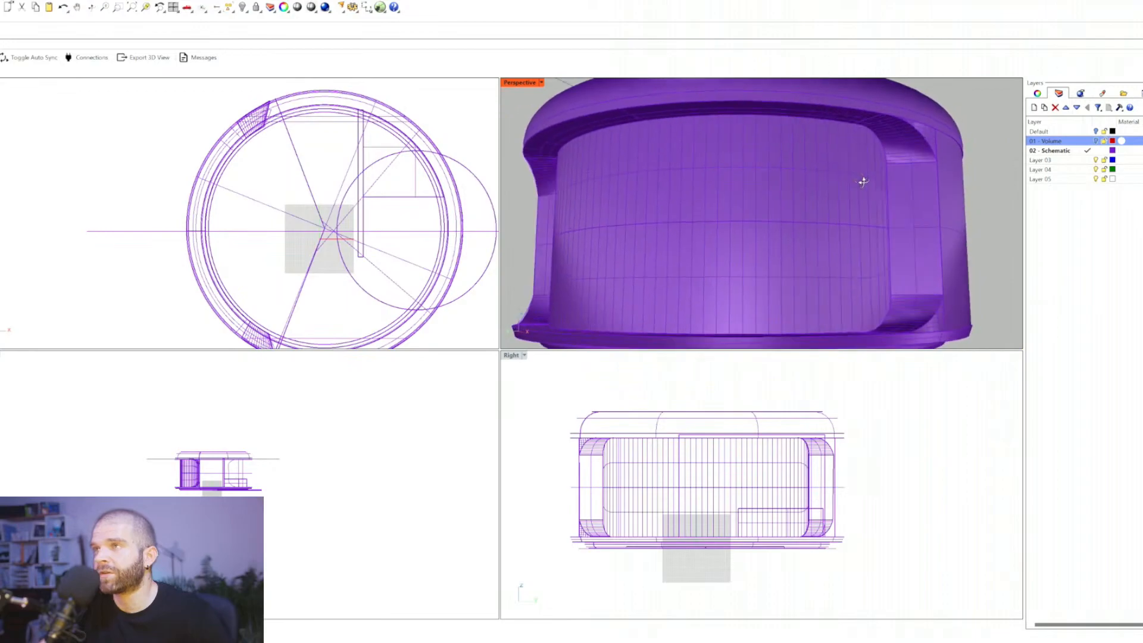
right_drag(782, 189, 783, 155)
scroll(783, 155, up, 4)
click(799, 144)
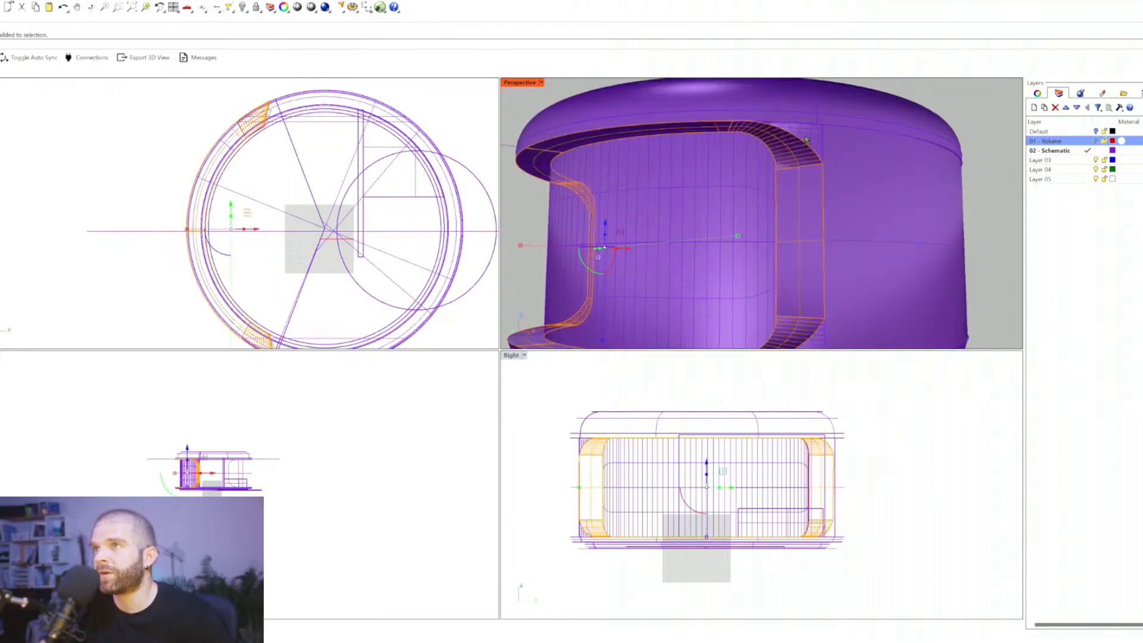
scroll(806, 139, down, 3)
key(Escape)
Step: Trim away the unpatched half of the opening frame, using the horizontal centreline in the Top view as the cutting object
drag(161, 297, 97, 186)
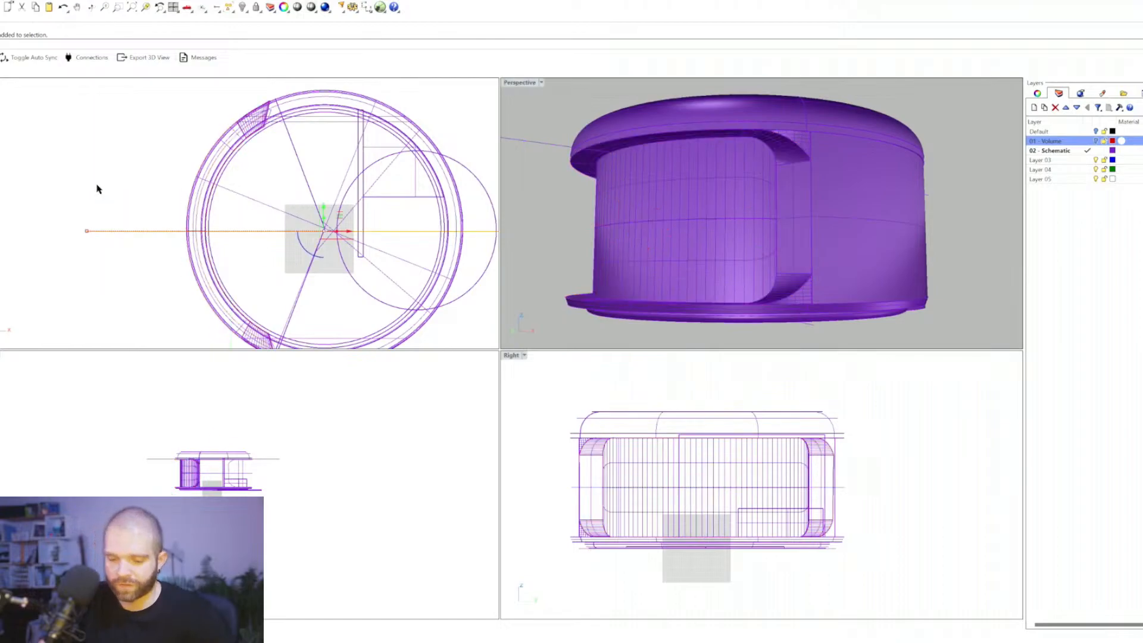
key(ctrl+t)
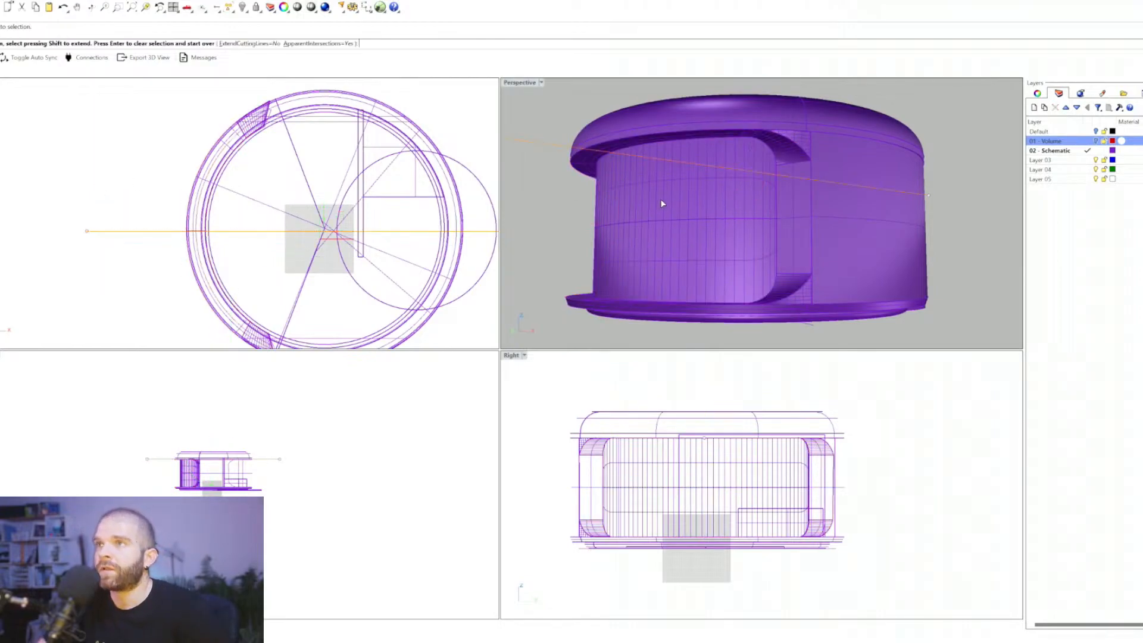
right_drag(663, 203, 684, 222)
scroll(191, 176, up, 3)
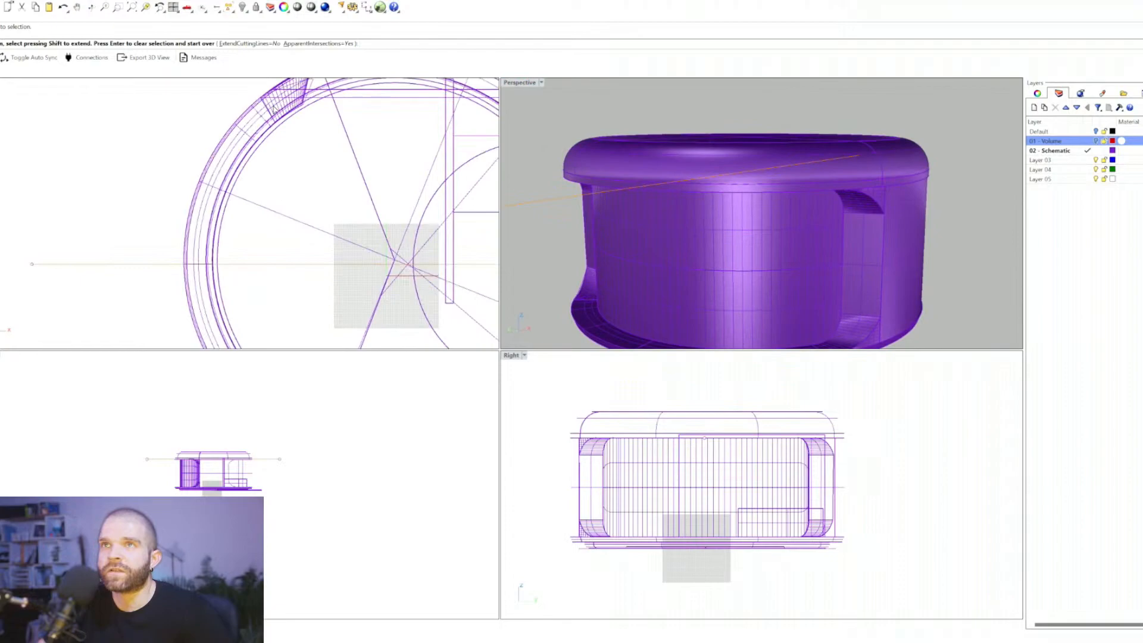
click(273, 108)
scroll(751, 248, down, 3)
key(Escape)
key(Escape)
Step: Mirror the remaining frame half together with its upper and lower corner patches across the horizontal centreline in the Top view
scroll(831, 226, up, 5)
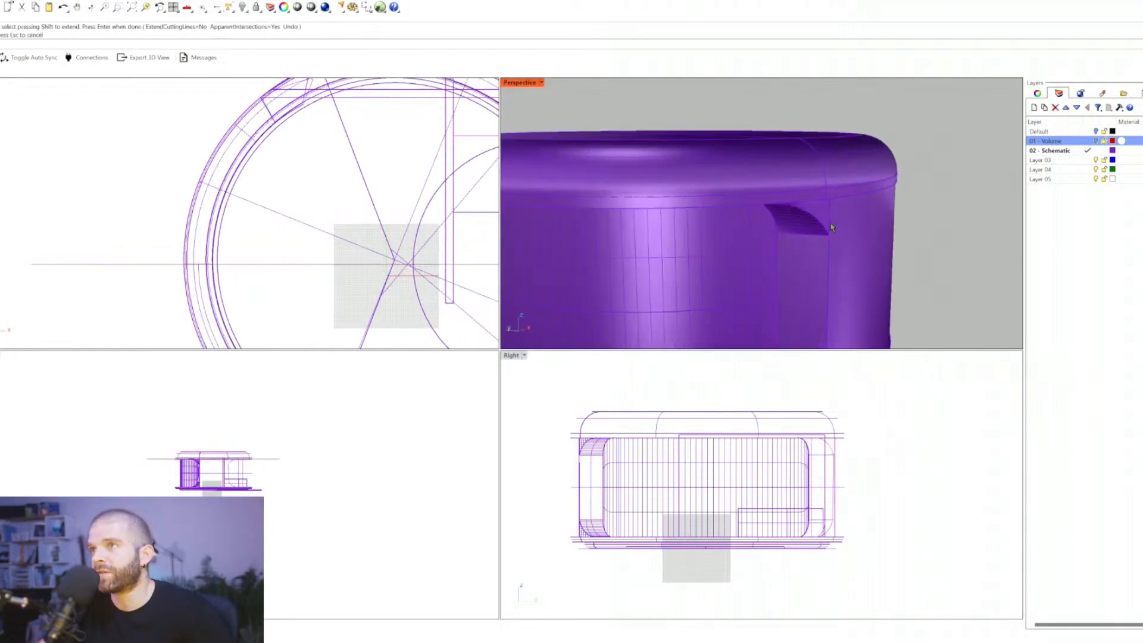
scroll(831, 227, down, 3)
scroll(813, 232, up, 6)
click(804, 198)
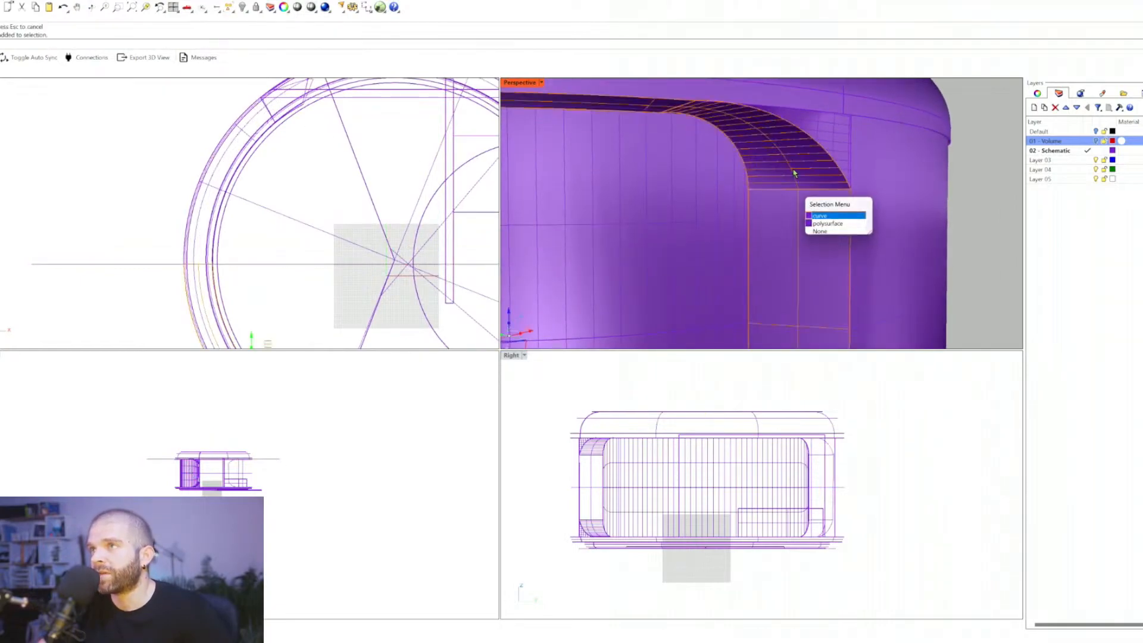
click(827, 223)
scroll(817, 272, down, 5)
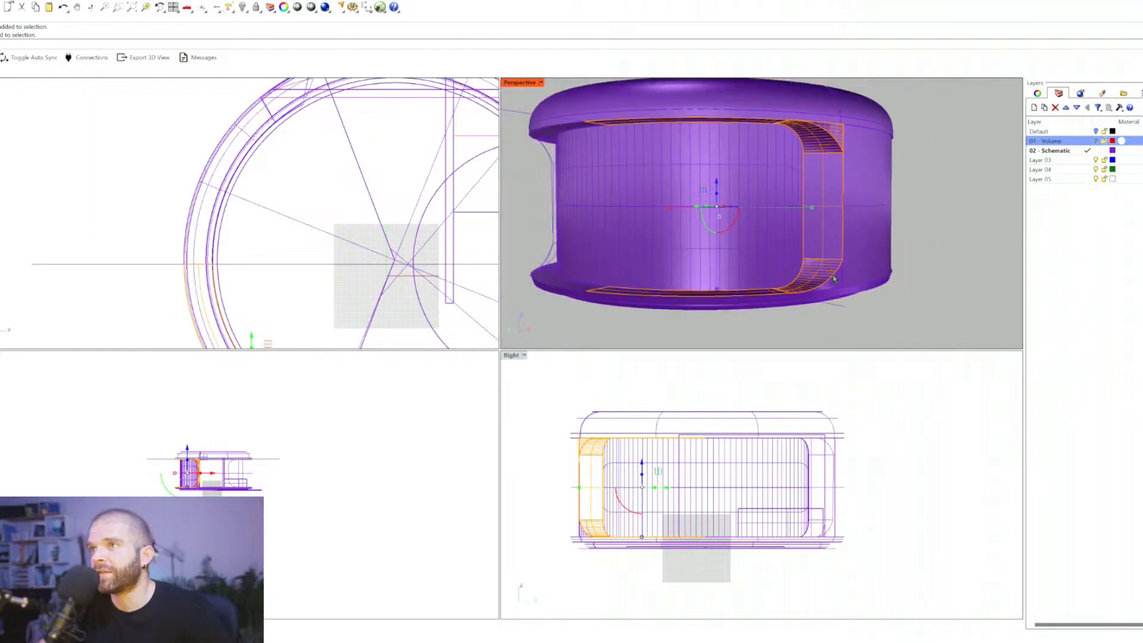
shift+click(836, 284)
mouse_move(810, 206)
right_down()
mouse_move(804, 218)
mouse_move(826, 208)
right_up()
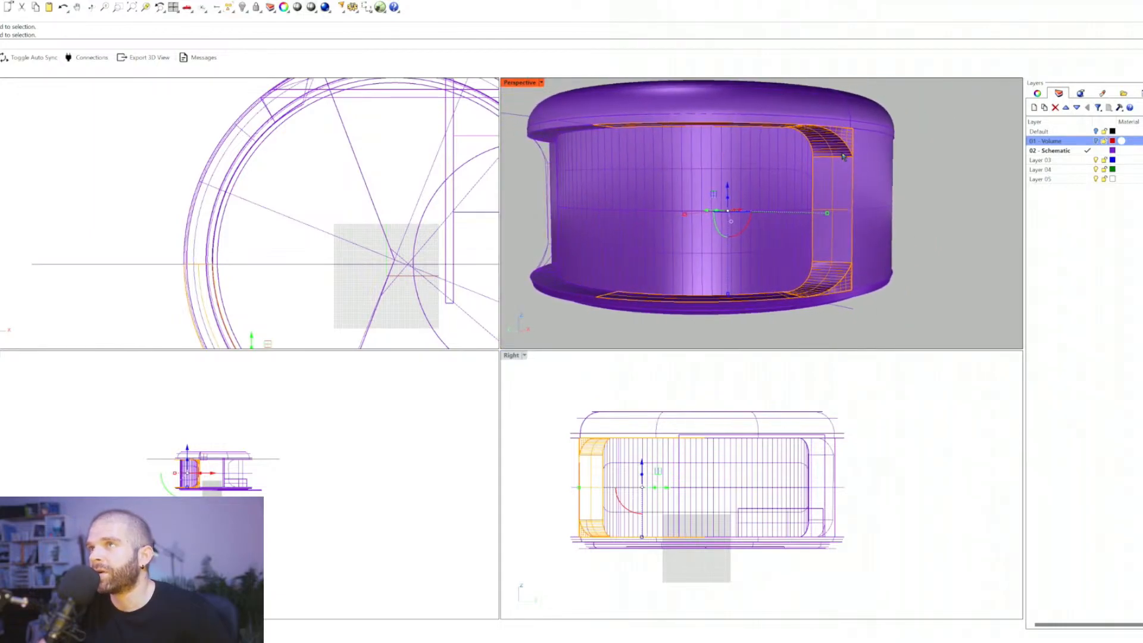
right_drag(843, 156, 797, 179)
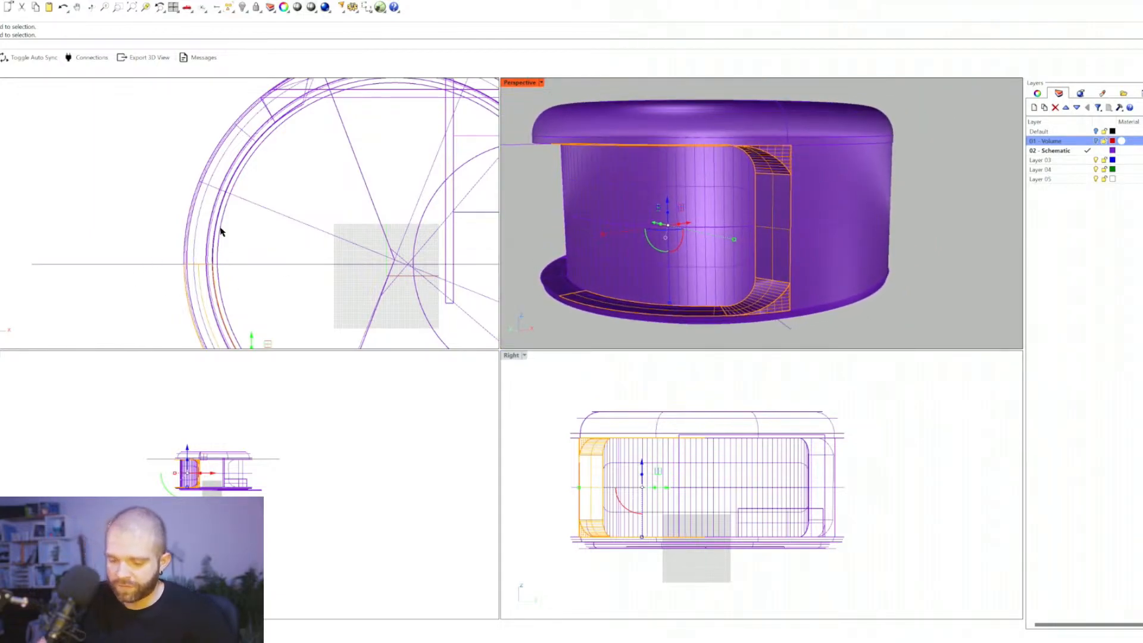
text(mi)
key(Return)
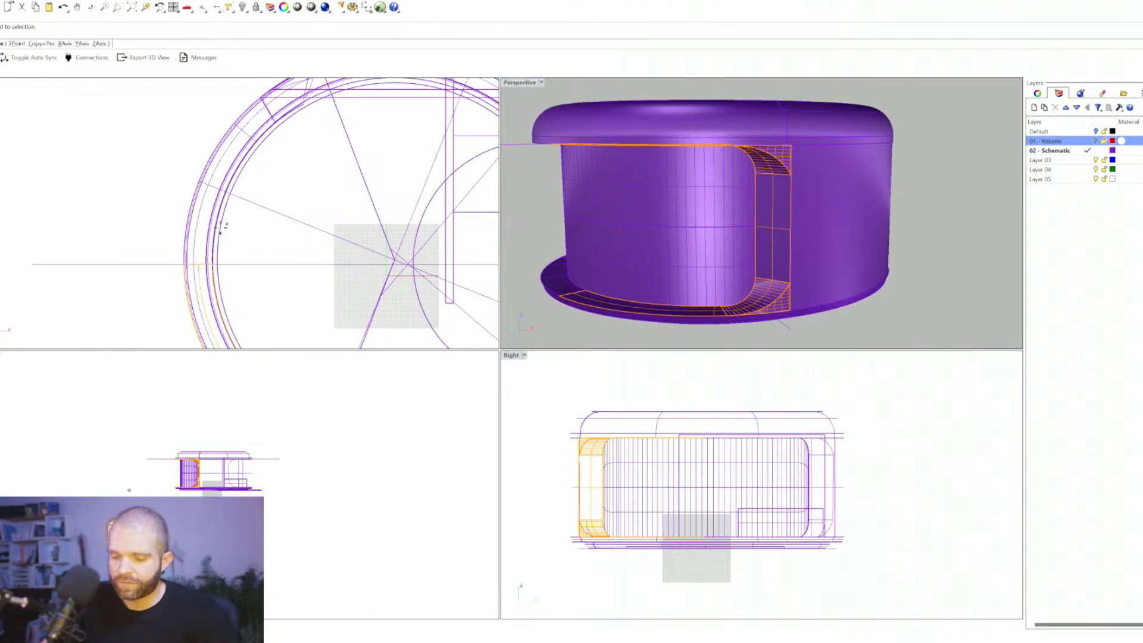
click(182, 264)
click(273, 277)
Step: Examine how the outer wall's end lines up with the mirrored frame and corner patches
right_drag(774, 249, 678, 240)
key(space)
click(649, 280)
click(668, 262)
click(678, 239)
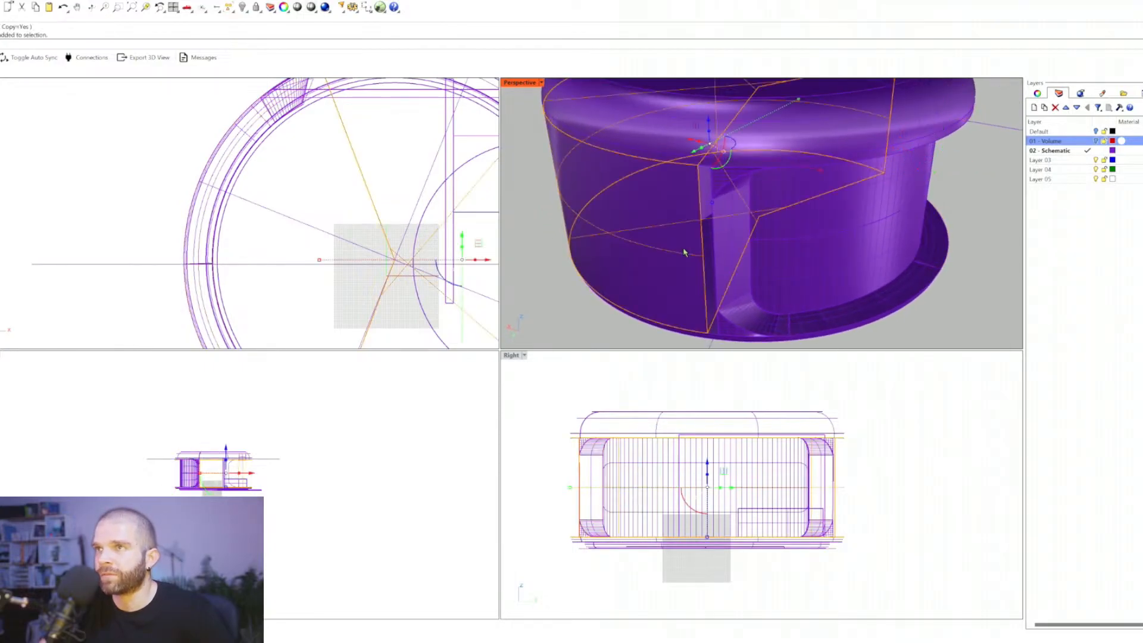
scroll(684, 250, down, 5)
scroll(725, 250, up, 5)
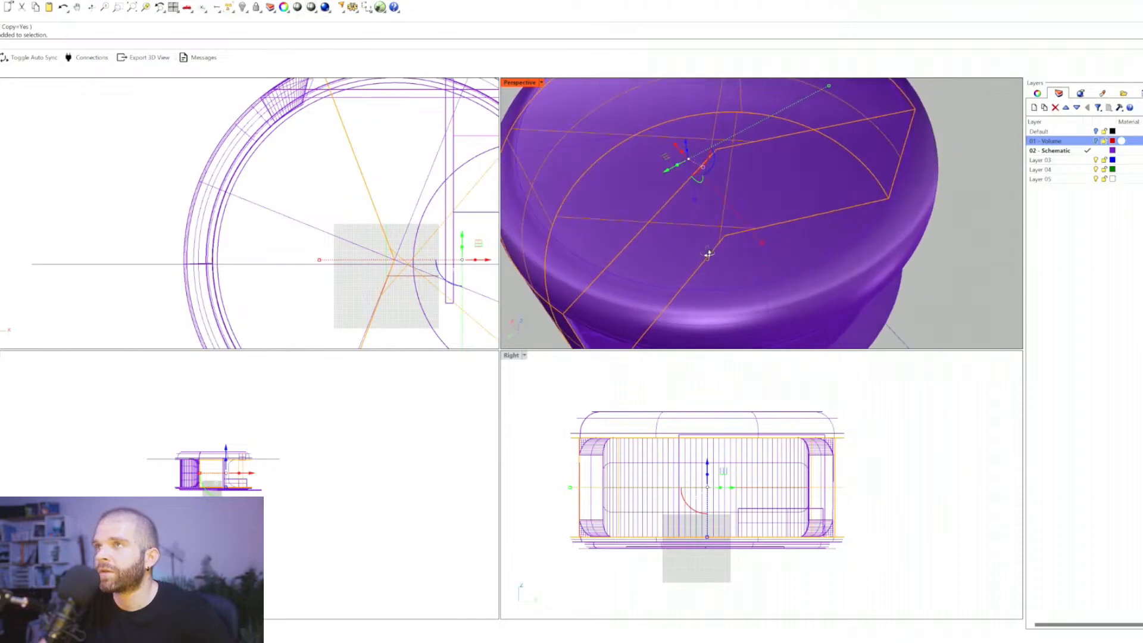
right_drag(648, 202, 683, 232)
key(Escape)
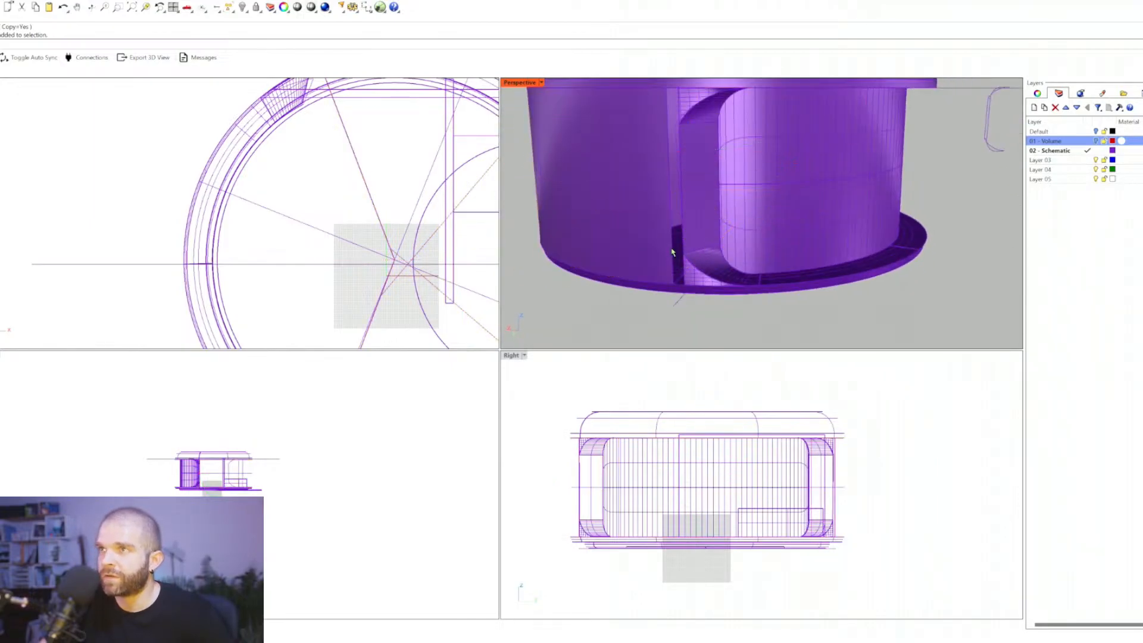
Step: Move the vertical line at the outer wall's end from the wall's base corner to the lower patch's outer corner
click(672, 251)
click(690, 273)
scroll(678, 286, up, 5)
text(m)
key(Return)
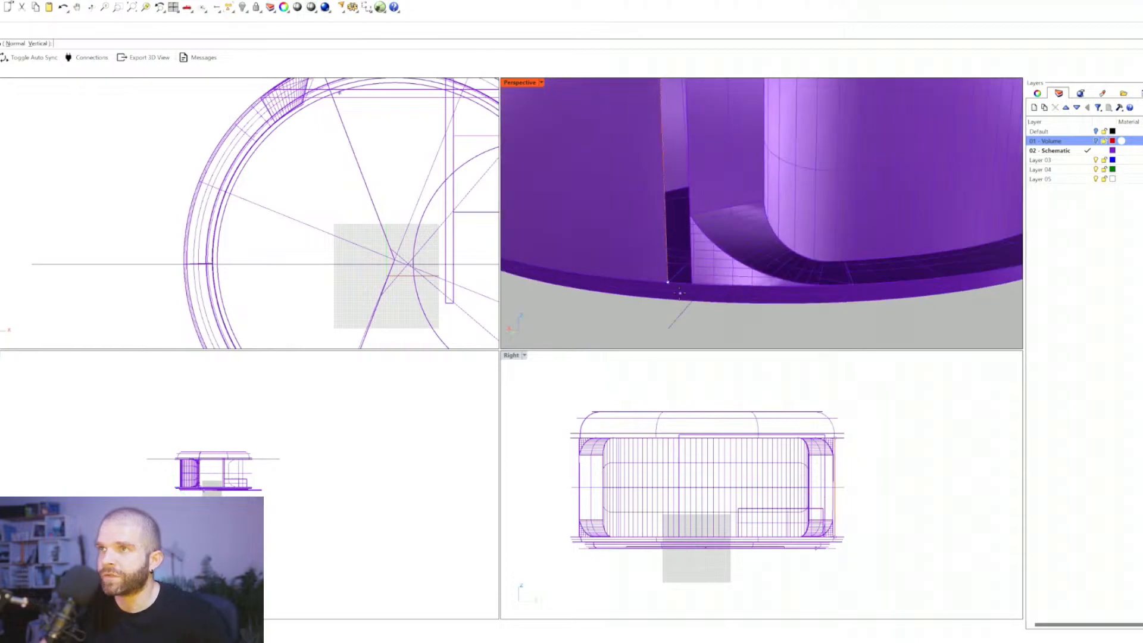
click(679, 292)
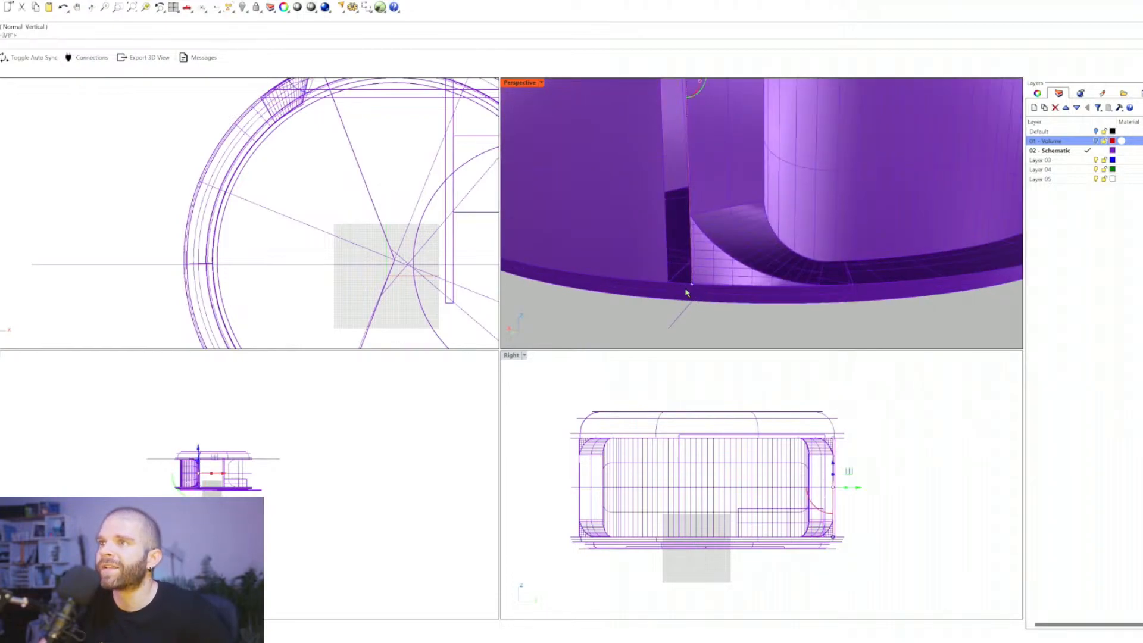
Step: Move the outer wall's vertical end edge onto the lower patch's outer corner to close the gap beside the frame
click(668, 268)
key(Return)
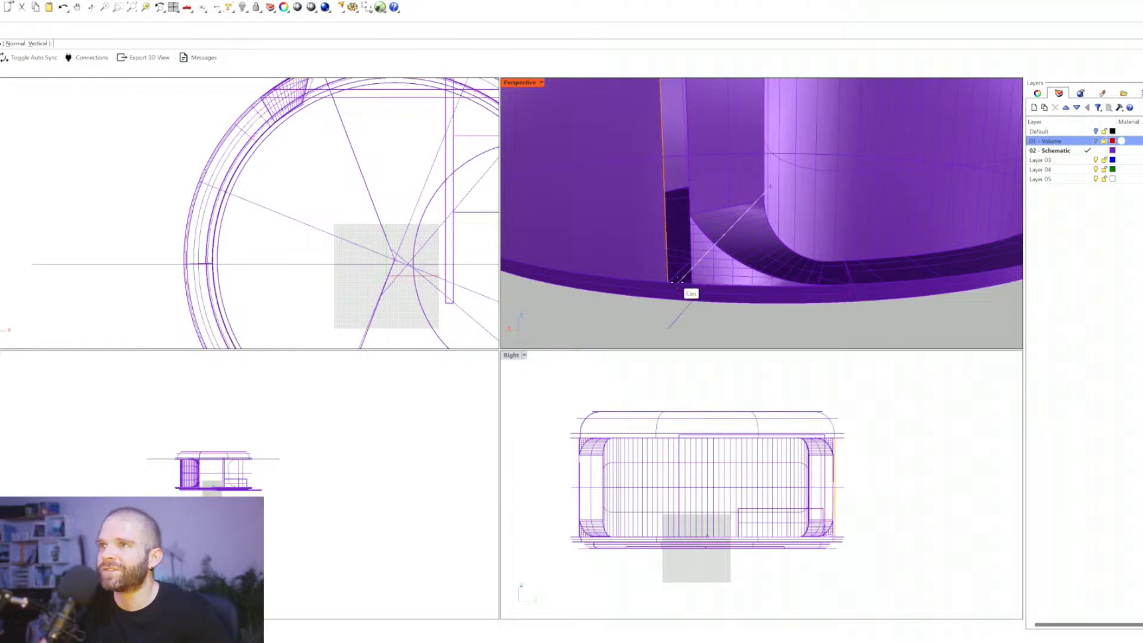
click(669, 282)
click(692, 285)
key(Escape)
scroll(688, 299, down, 8)
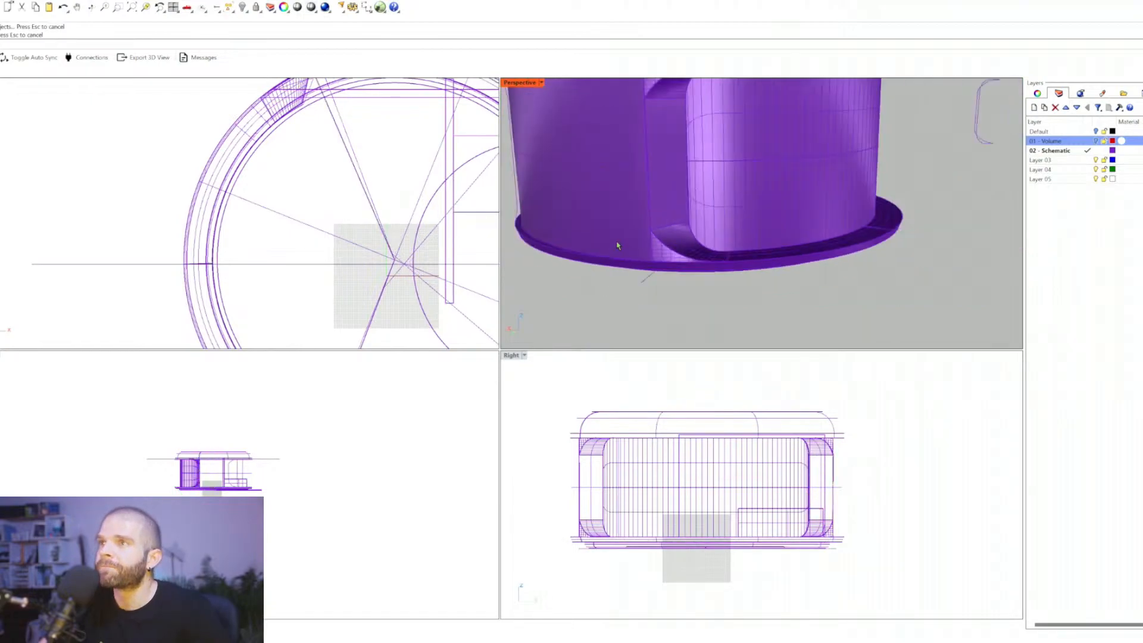
Step: Show the 01 - Volume layer briefly to compare it with the schematic model, and hide it again
right_drag(744, 280, 978, 177)
click(803, 273)
key(Escape)
click(1096, 141)
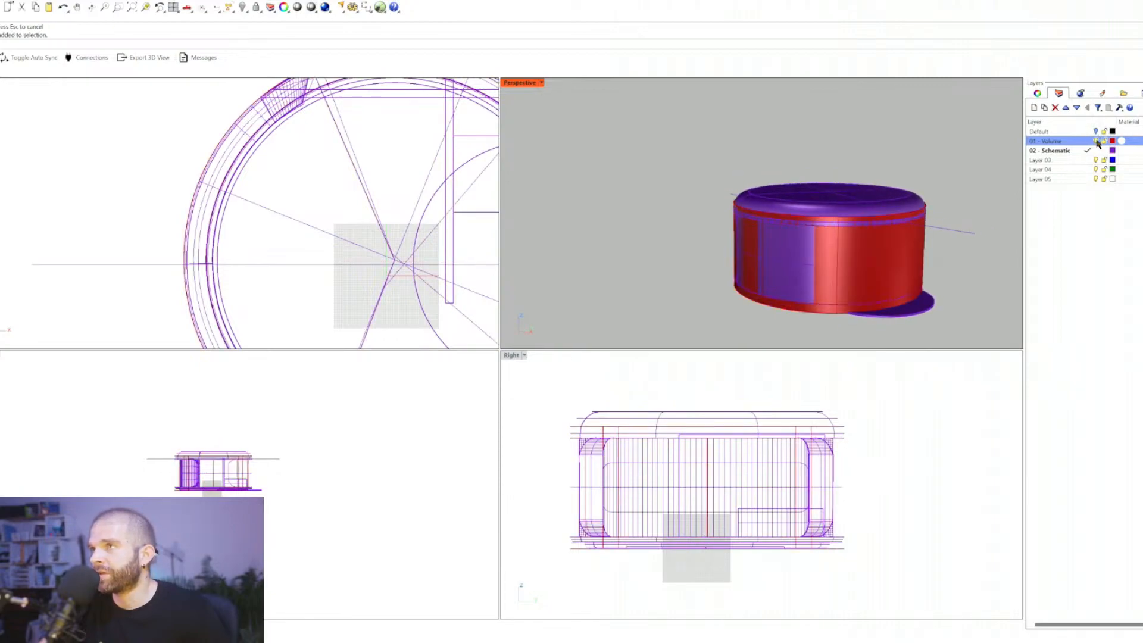
click(1096, 141)
right_drag(934, 230, 769, 237)
scroll(770, 235, up, 2)
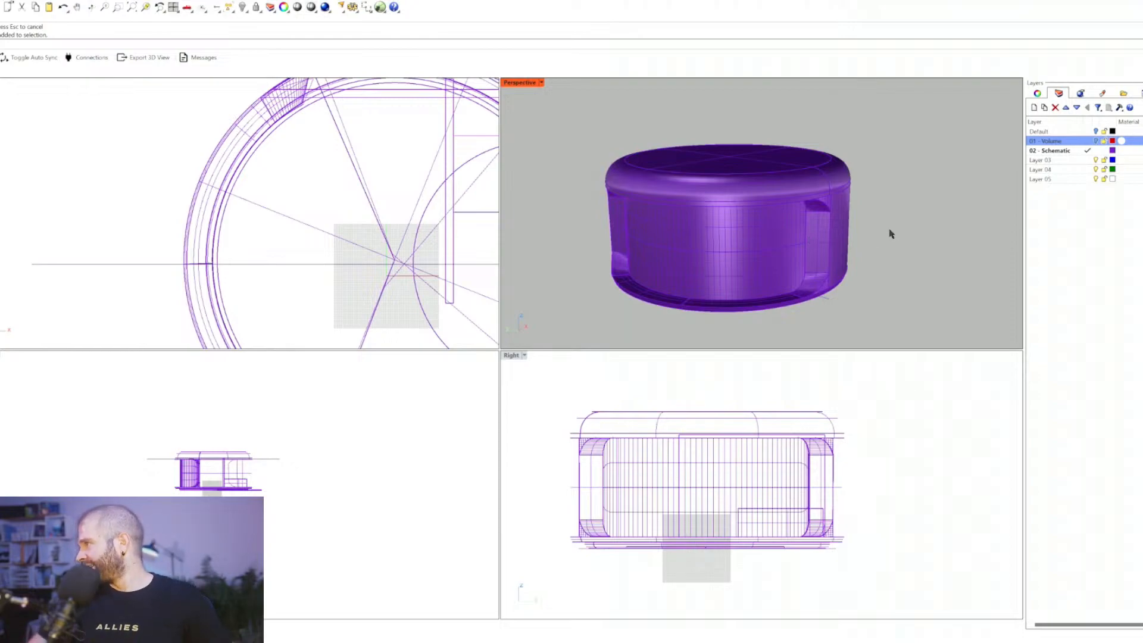
Step: Examine how the outer wall meets the rounded frame and the inset curved panel around the pavilion
click(808, 235)
click(817, 269)
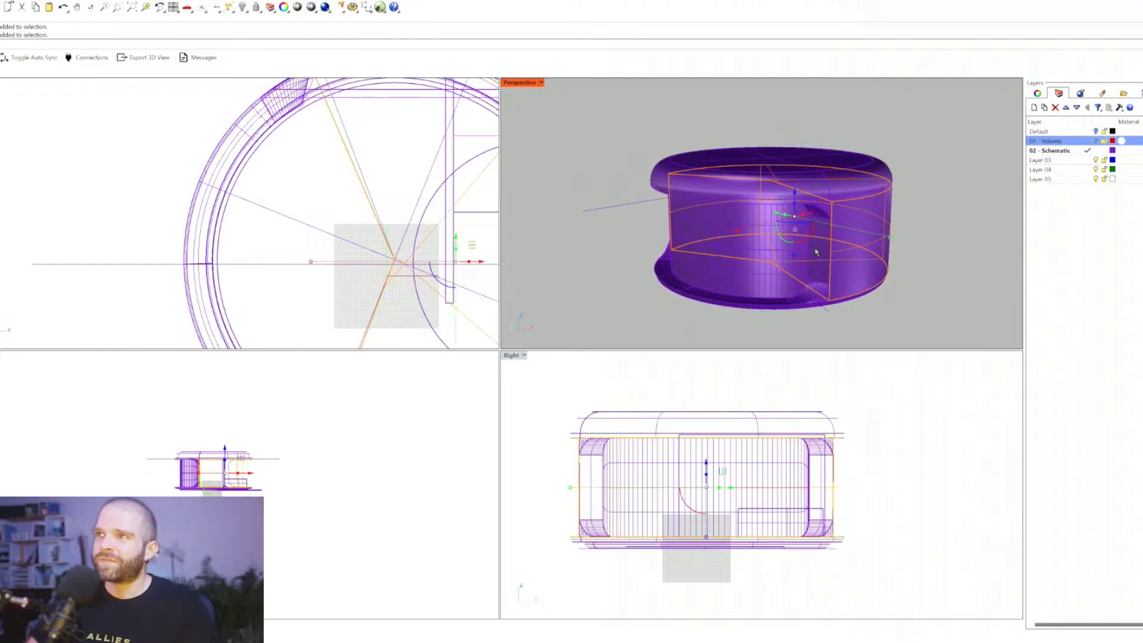
shift+right_drag(841, 253, 786, 267)
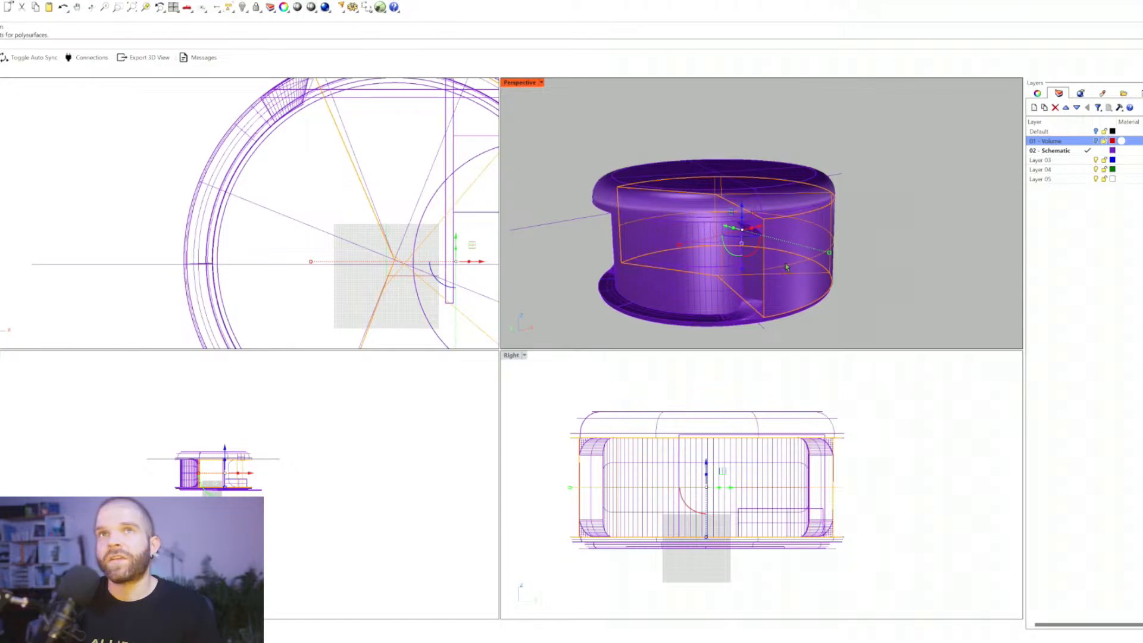
scroll(813, 261, up, 3)
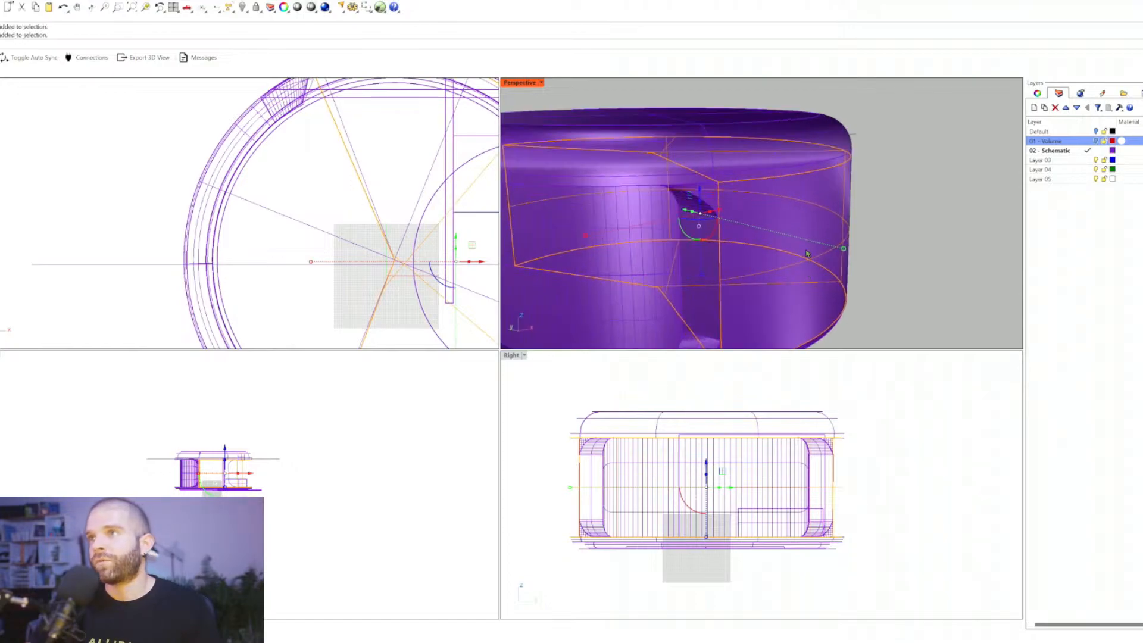
scroll(807, 254, down, 5)
click(676, 254)
click(701, 285)
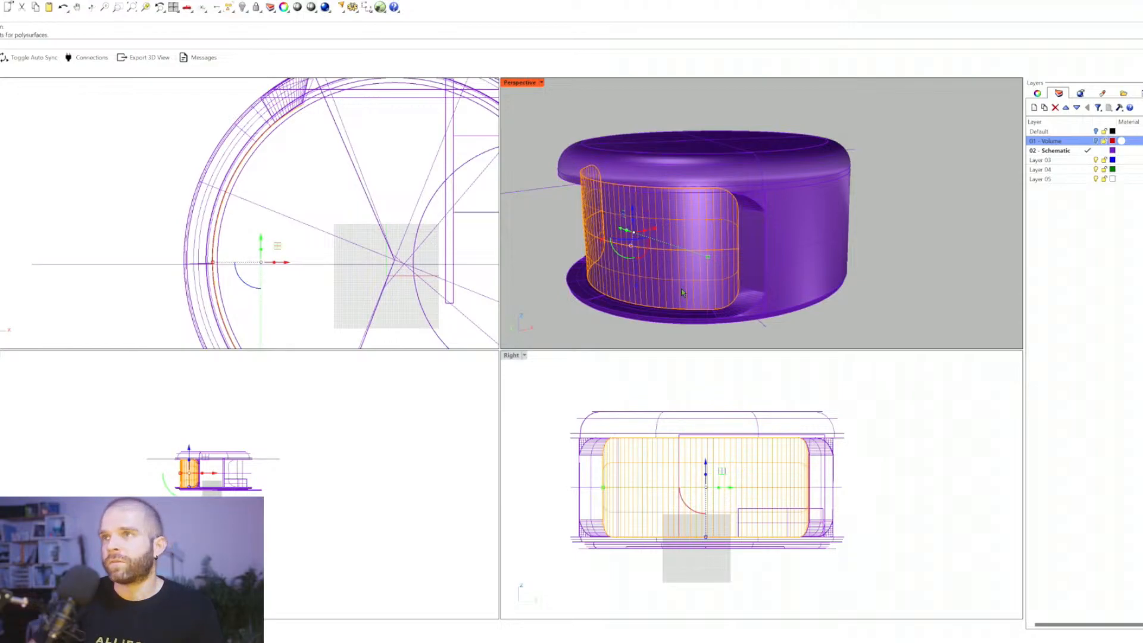
click(681, 289)
right_drag(667, 284, 692, 259)
scroll(692, 260, down, 3)
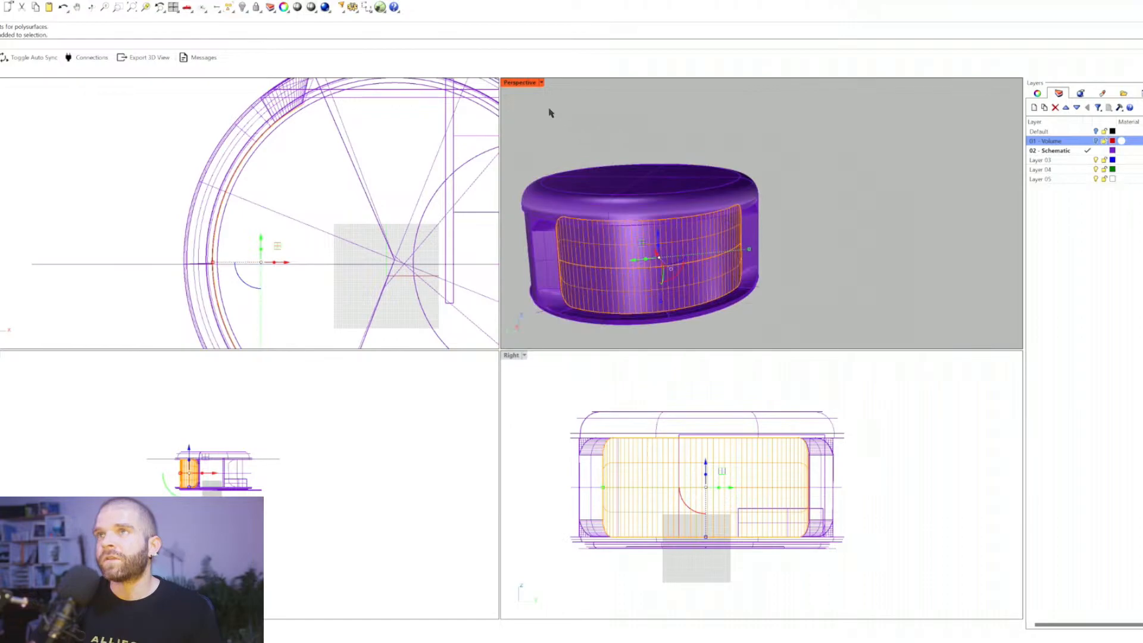
Step: Inspect the curved panel, the frame's corner patches and their edge curves in the enlarged perspective view
double_click(530, 87)
shift+right_drag(234, 465, 448, 399)
right_drag(448, 399, 473, 393)
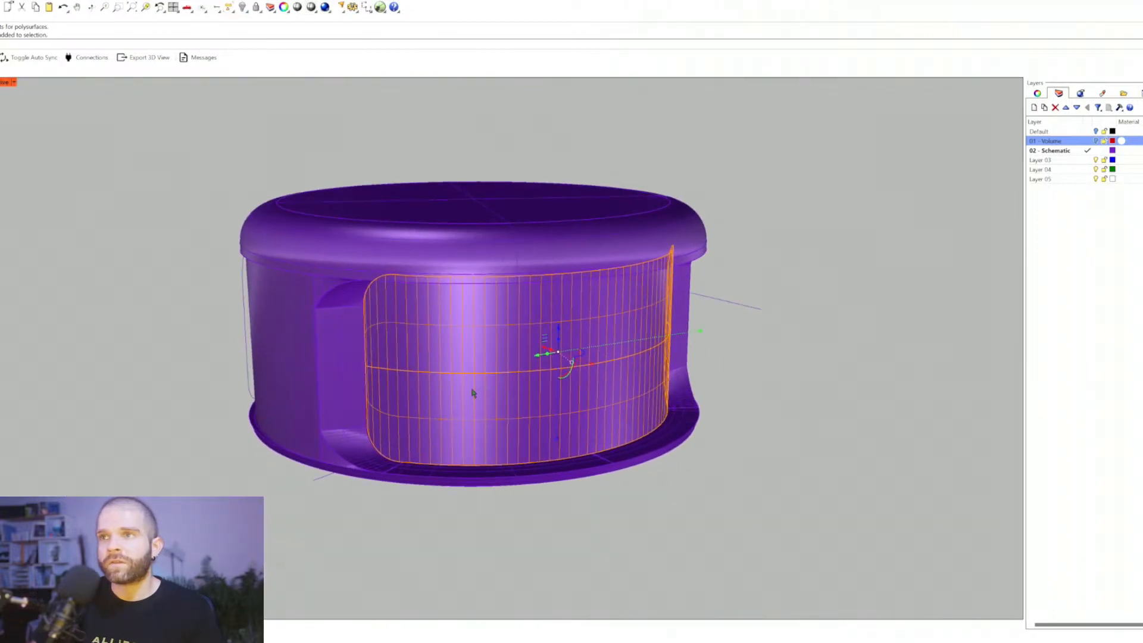
click(416, 132)
click(483, 378)
click(499, 407)
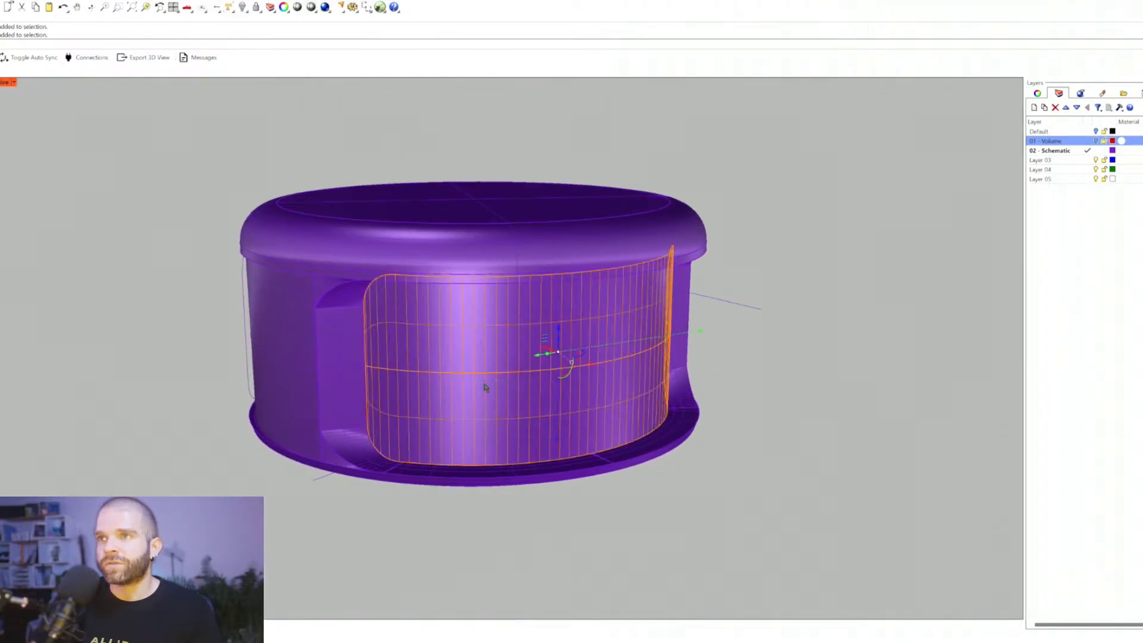
click(321, 386)
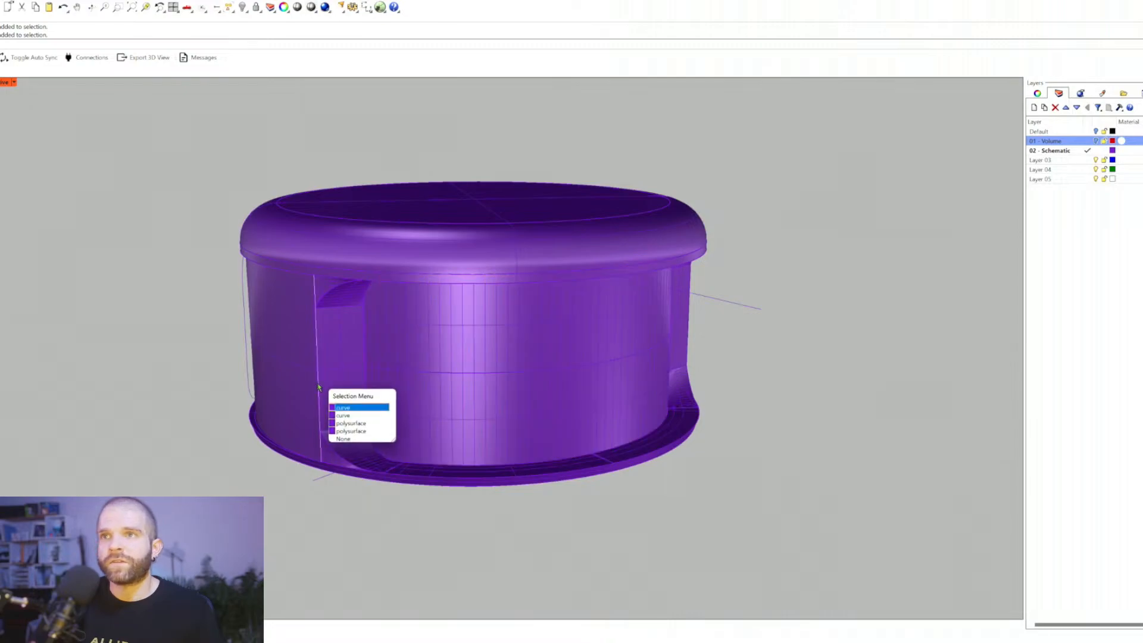
click(343, 413)
click(286, 270)
click(241, 289)
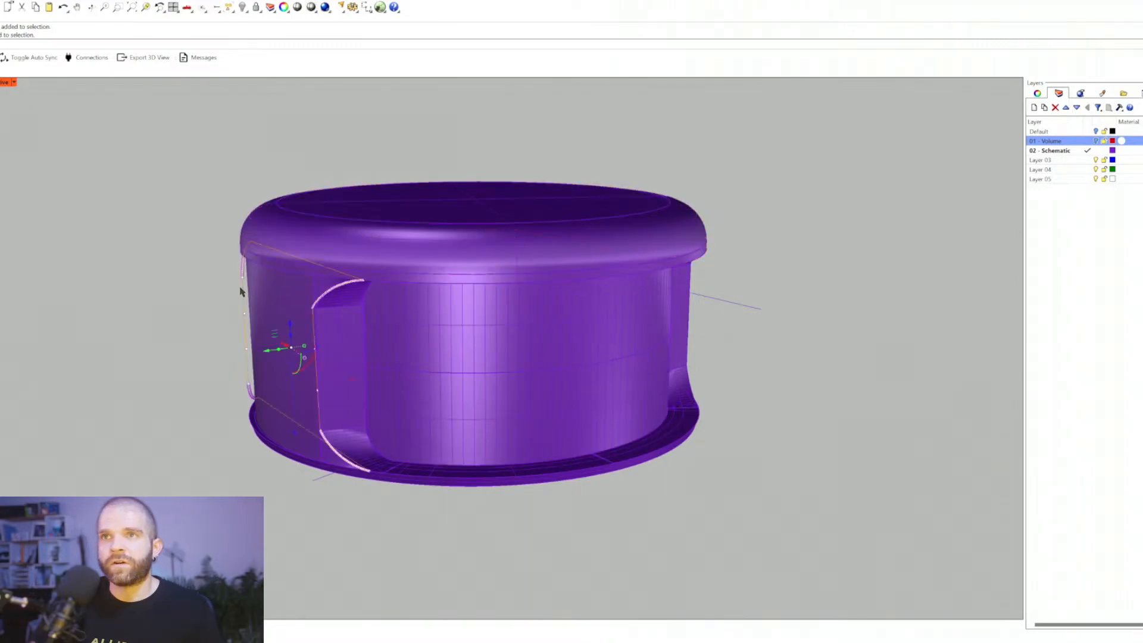
right_drag(246, 302, 362, 355)
right_drag(640, 391, 530, 385)
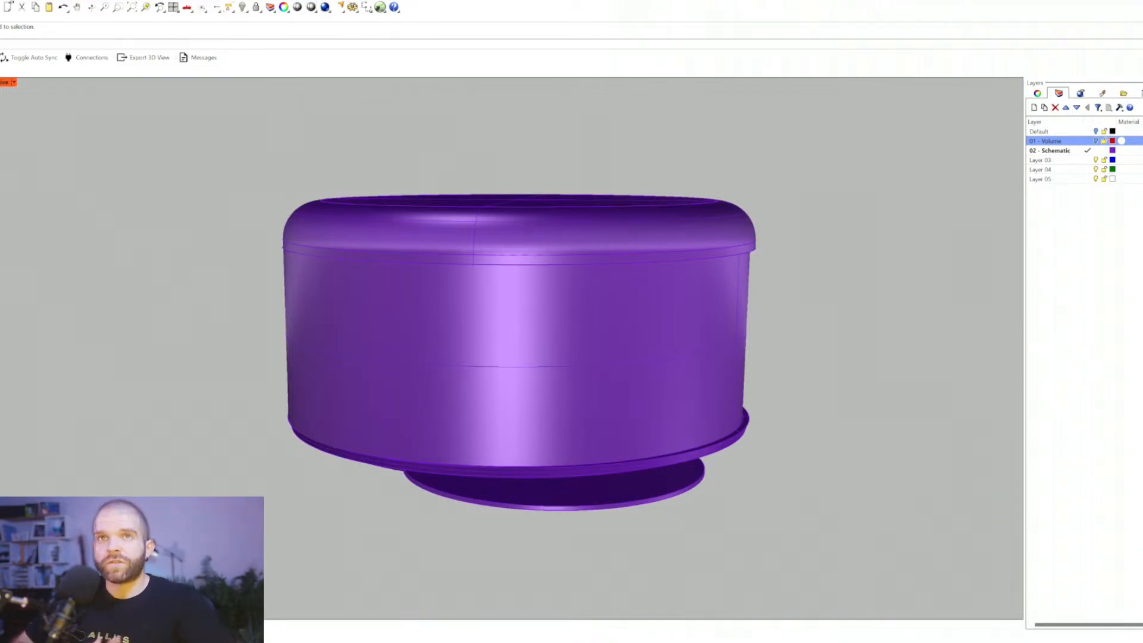
click(0, 190)
right_drag(685, 433, 692, 446)
right_drag(622, 469, 616, 483)
key(Escape)
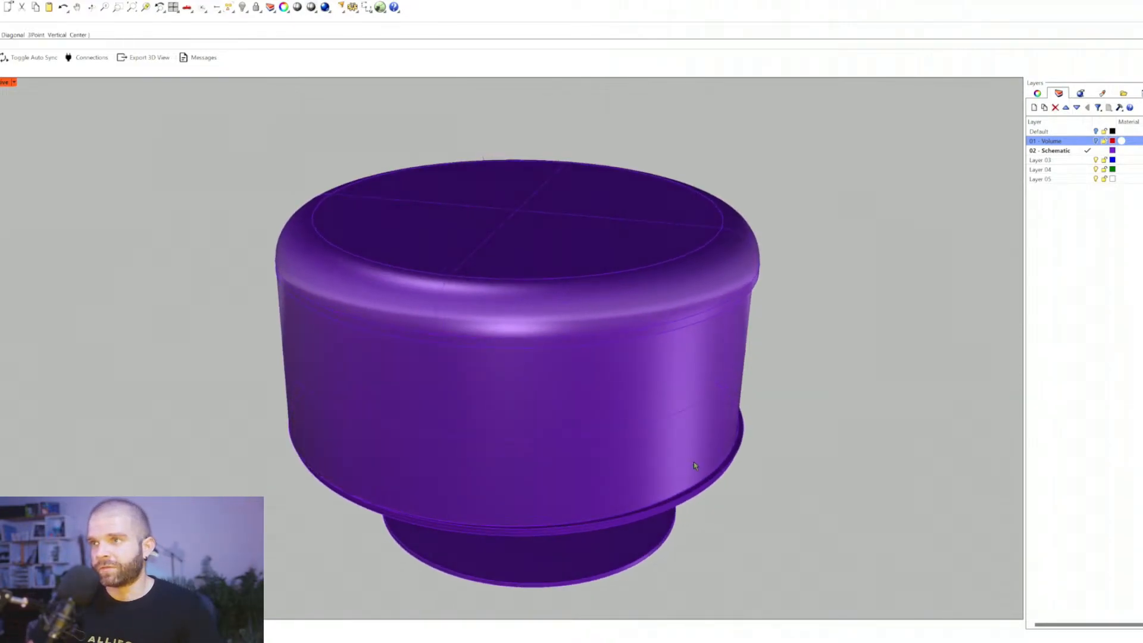
Step: Delete the curved outer wall between the roof and the floor slab
click(694, 462)
right_drag(694, 462, 665, 454)
key(Delete)
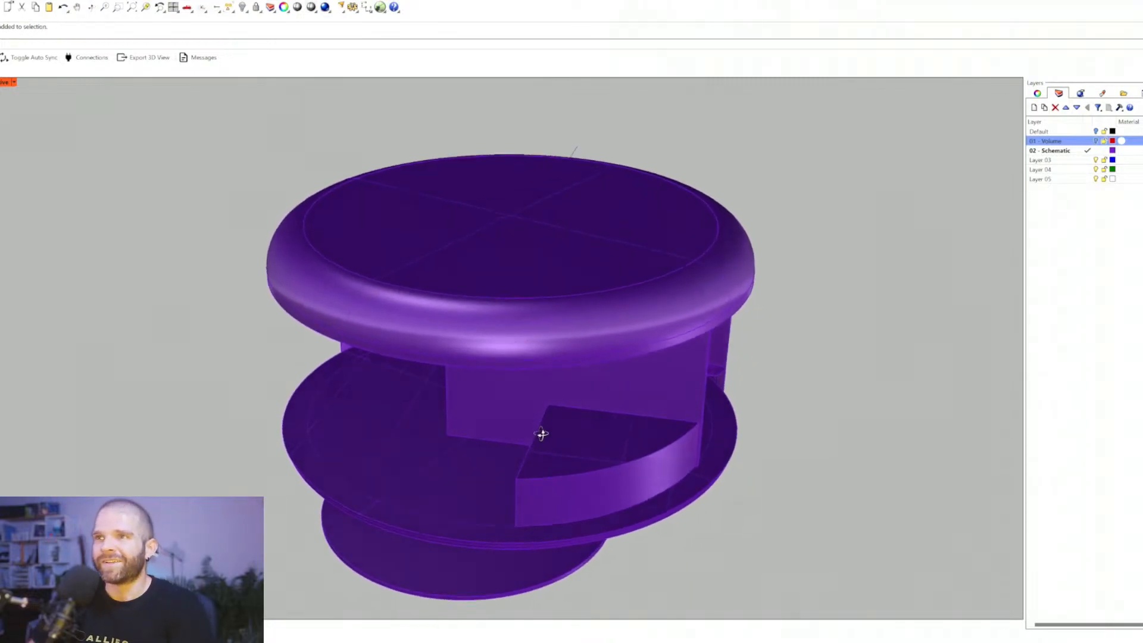
Step: Mirror the radial floor line at the frame's end to the opposite side of the pavilion, with Copy set to Yes
right_drag(538, 434, 648, 426)
click(448, 513)
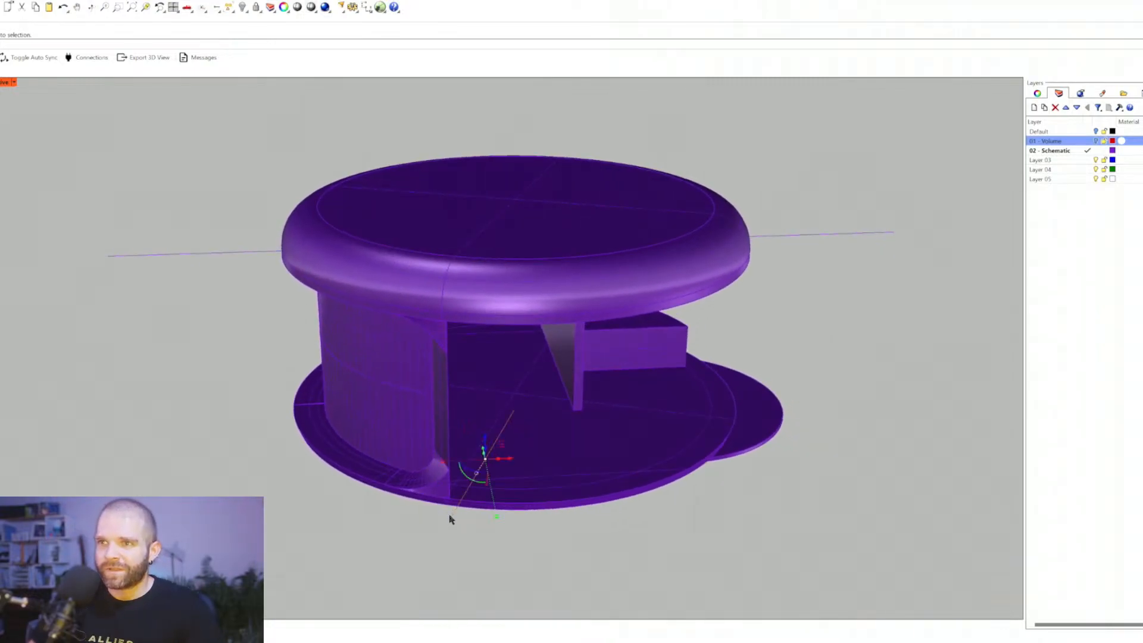
mouse_move(449, 515)
right_down()
mouse_move(471, 497)
mouse_move(456, 521)
mouse_move(466, 509)
right_up()
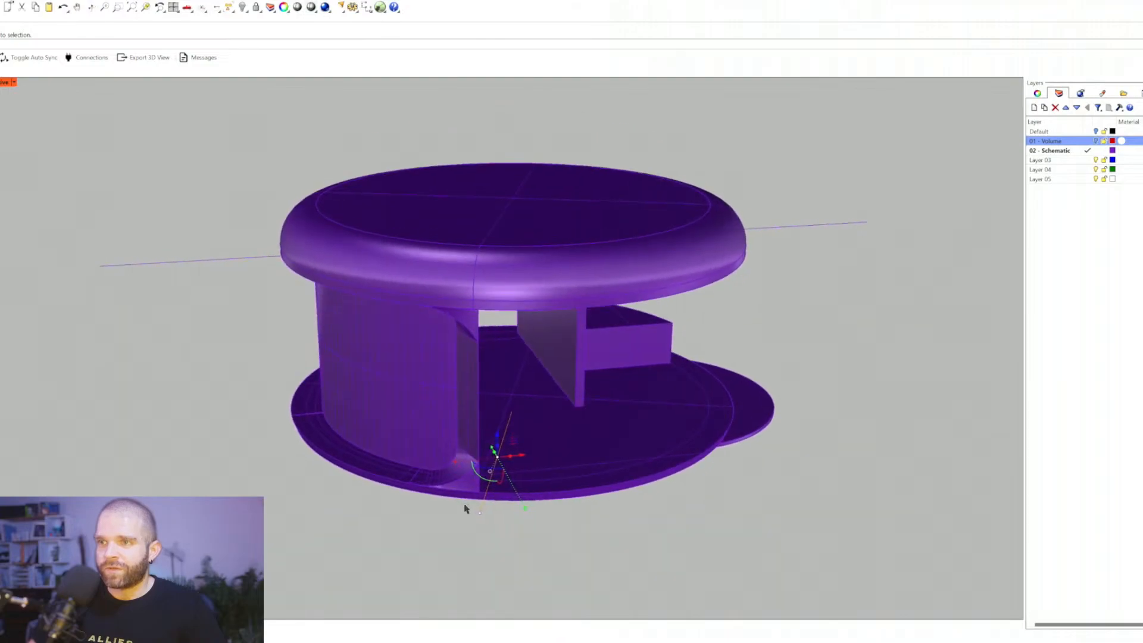
key(Return)
right_drag(371, 423, 451, 439)
click(503, 521)
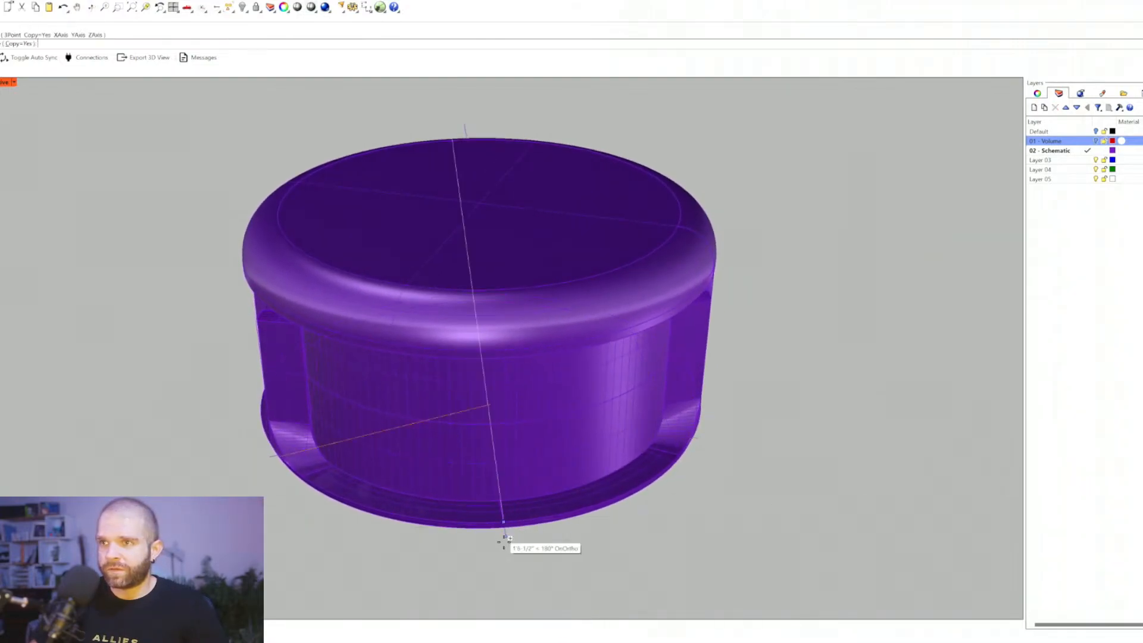
click(518, 584)
right_drag(503, 568, 327, 438)
key(Delete)
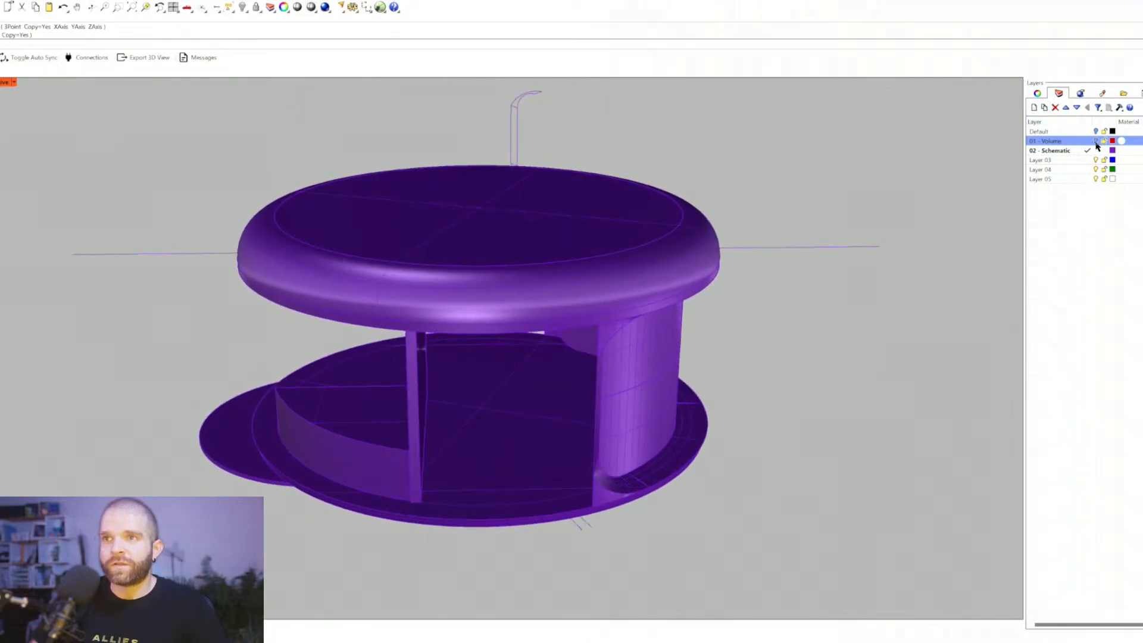
Step: Show the 01 - Volume layer and copy its large cylinder to the clipboard
click(1096, 141)
click(254, 7)
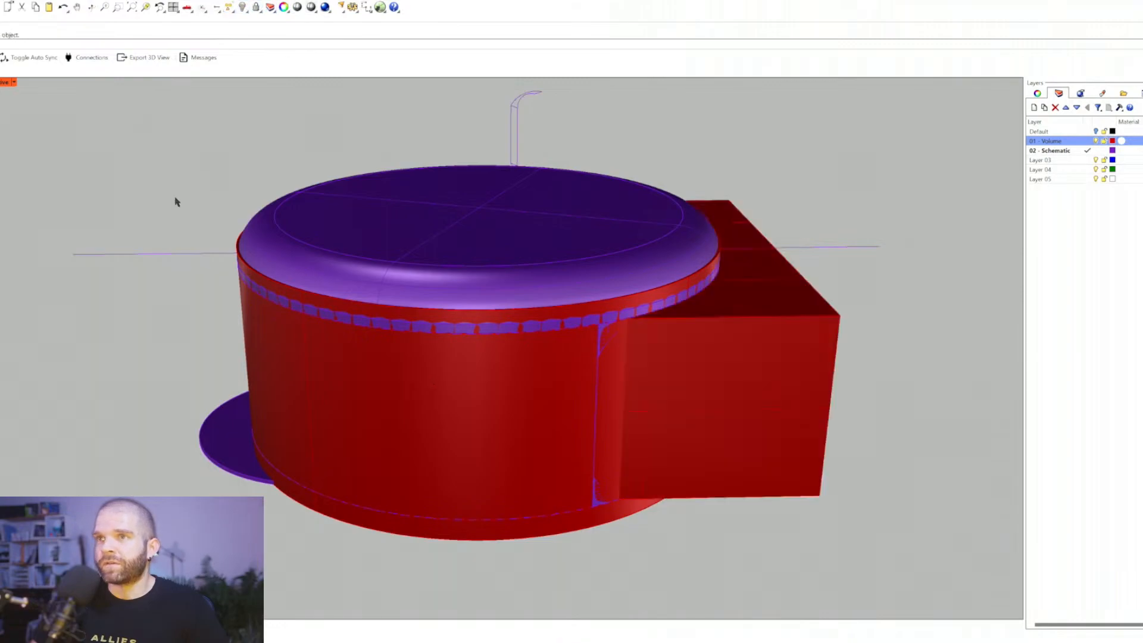
right_drag(173, 198, 416, 392)
click(448, 407)
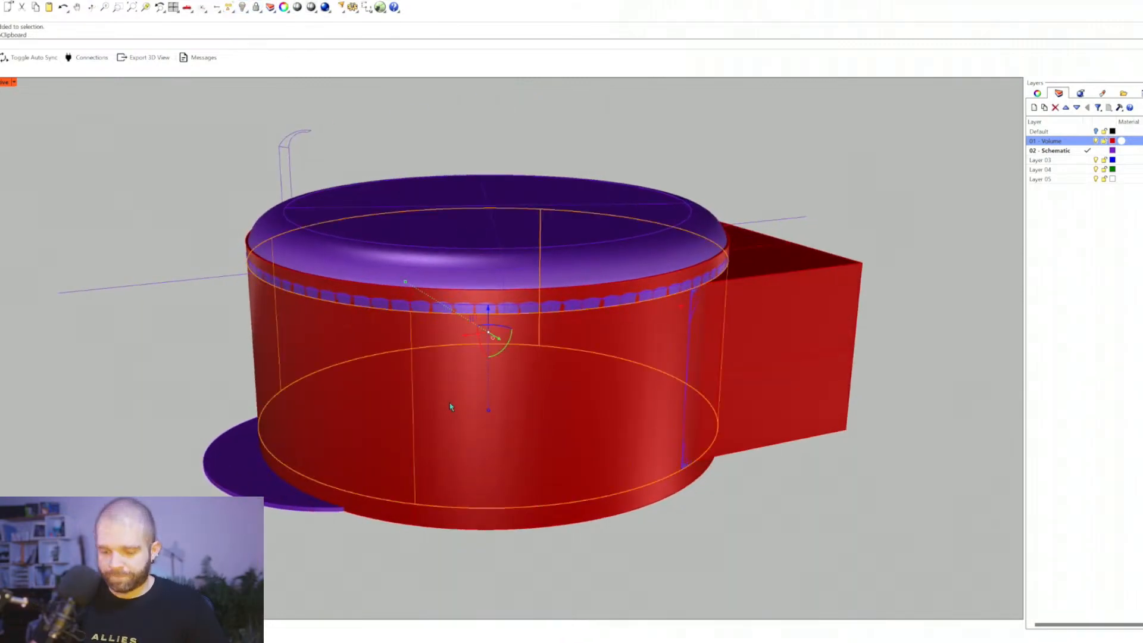
Step: Assign the cylinder to the 02 - Schematic layer and hide the 01 - Volume layer again
click(1037, 93)
click(1128, 158)
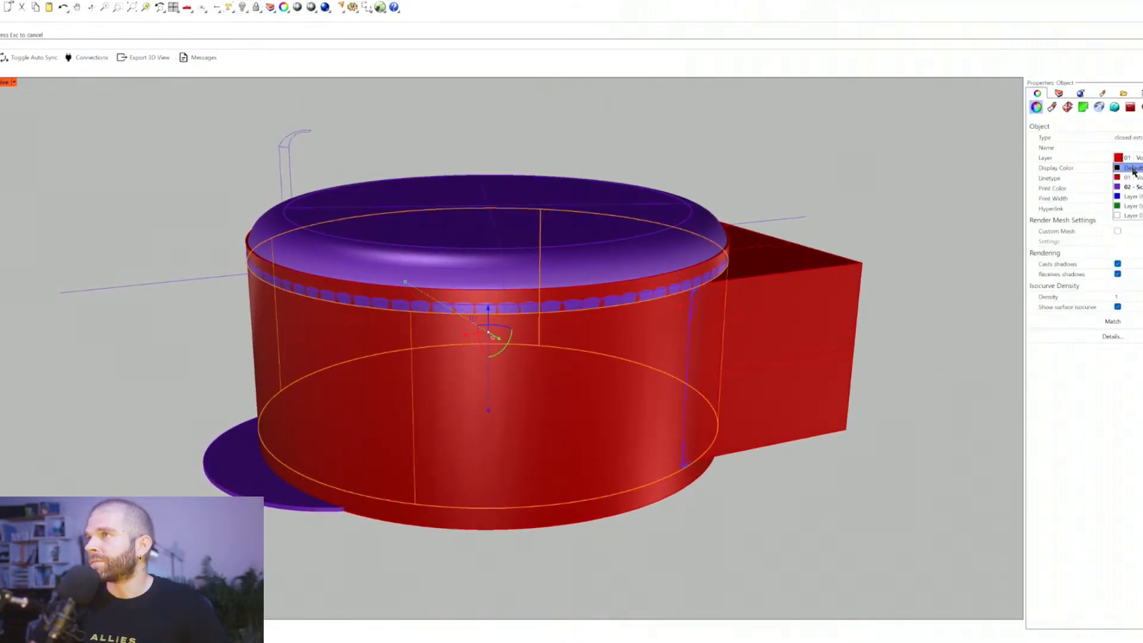
click(1135, 187)
click(1058, 93)
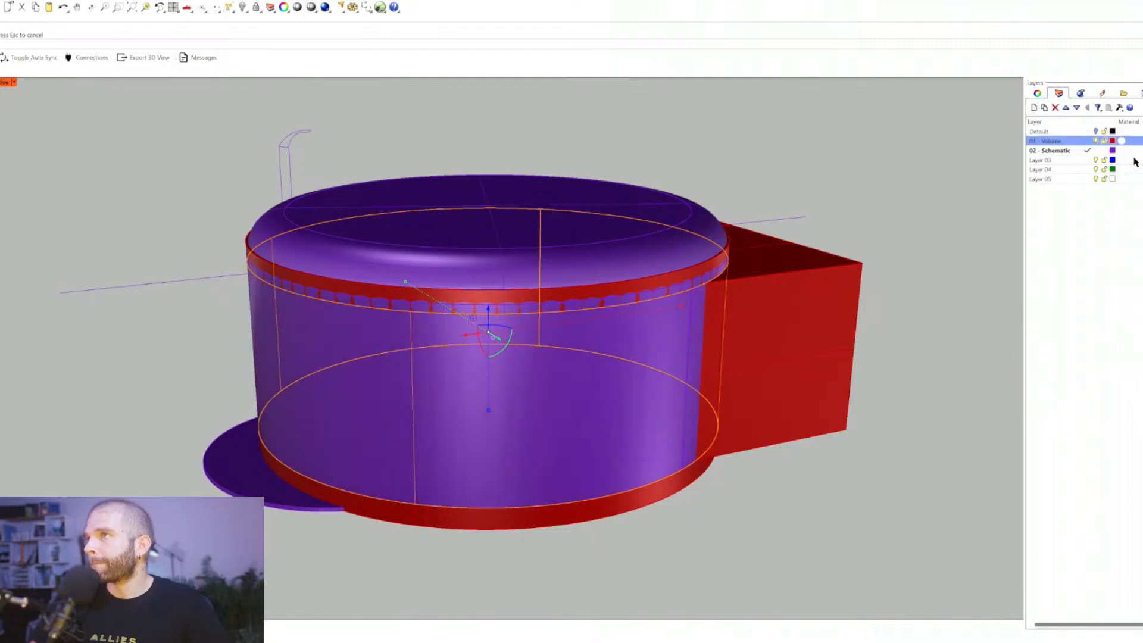
click(1096, 142)
key(Left)
key(Left)
key(Left)
key(Left)
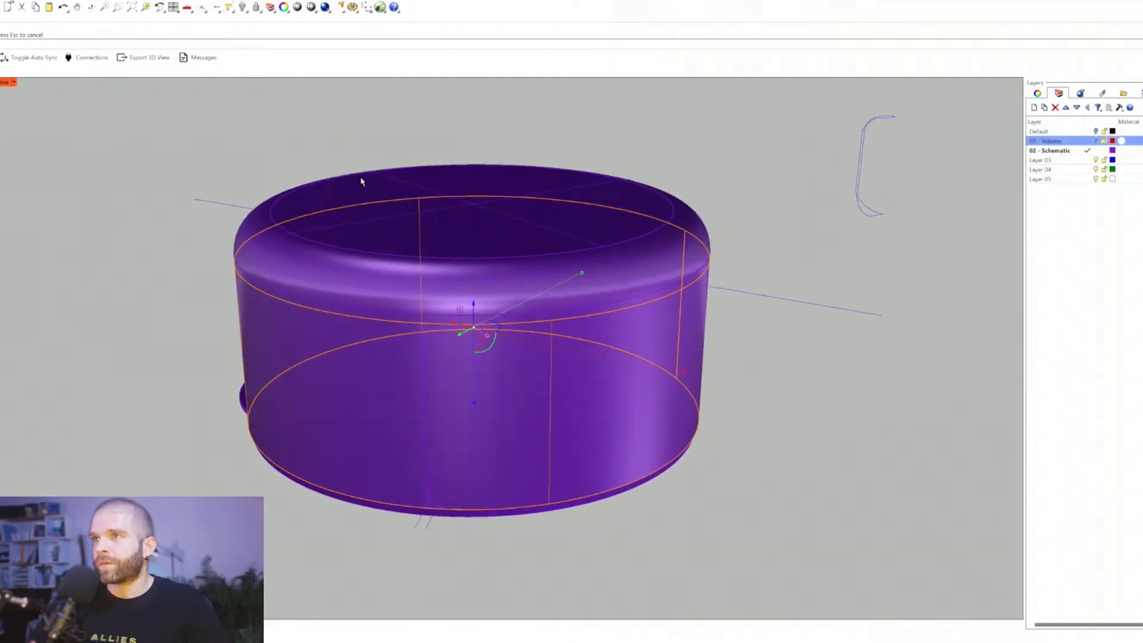
Step: Trim away the cylinder's section in front of the curved panel, using the two radial lines at the frame's ends as cutters
double_click(5, 82)
scroll(248, 237, down, 3)
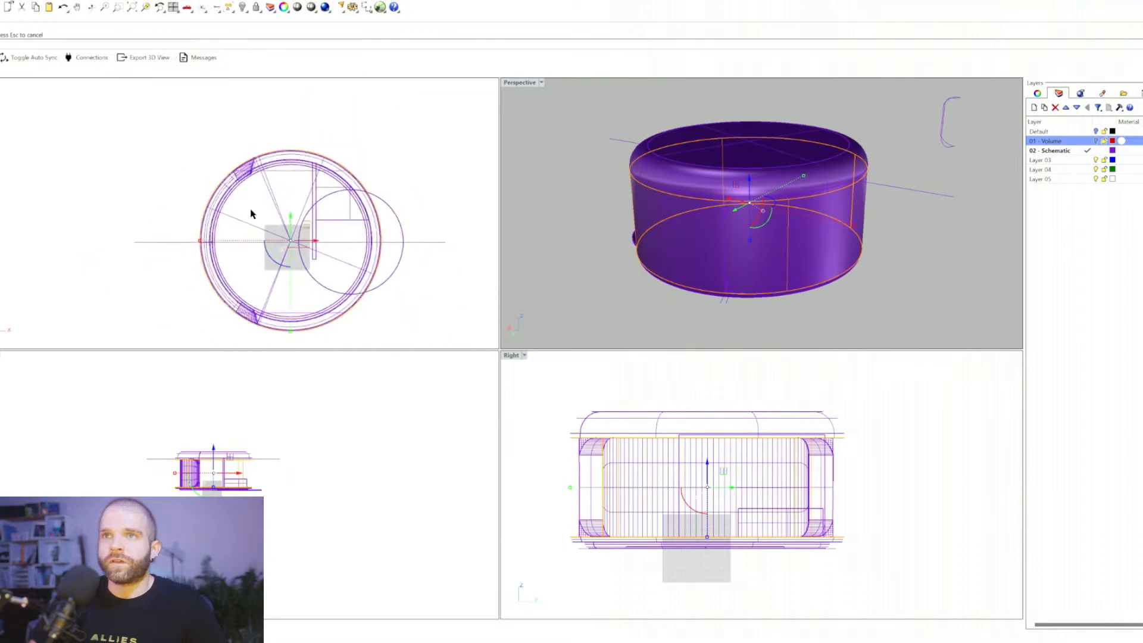
scroll(277, 186, up, 3)
scroll(277, 186, up, 4)
click(275, 196)
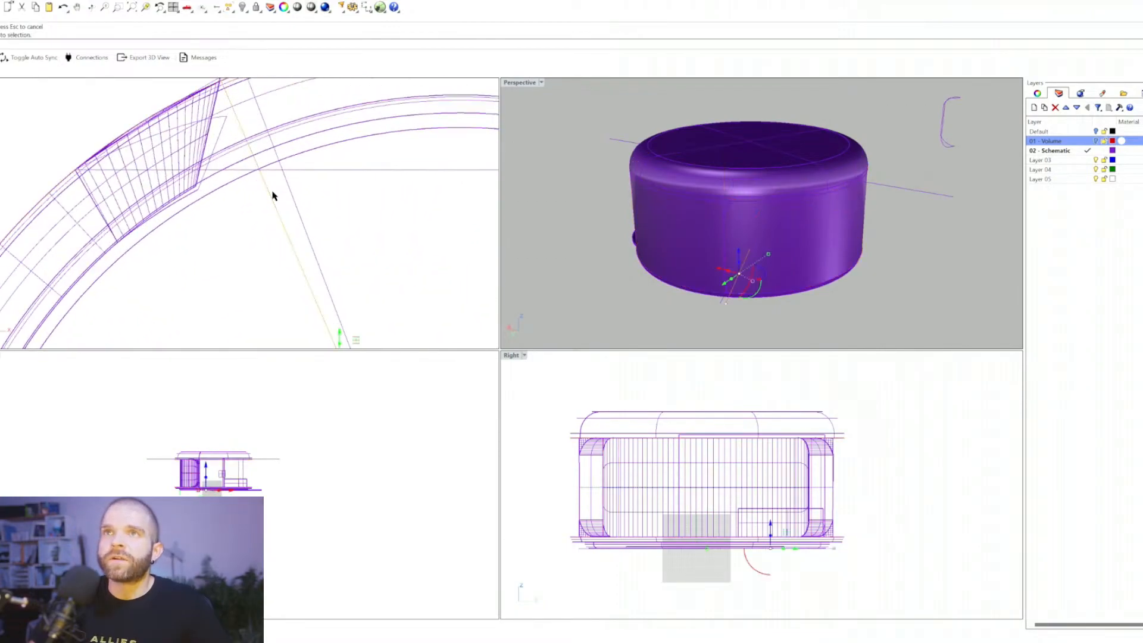
scroll(252, 110, down, 6)
scroll(280, 205, up, 9)
right_drag(288, 273, 321, 132)
scroll(316, 142, down, 4)
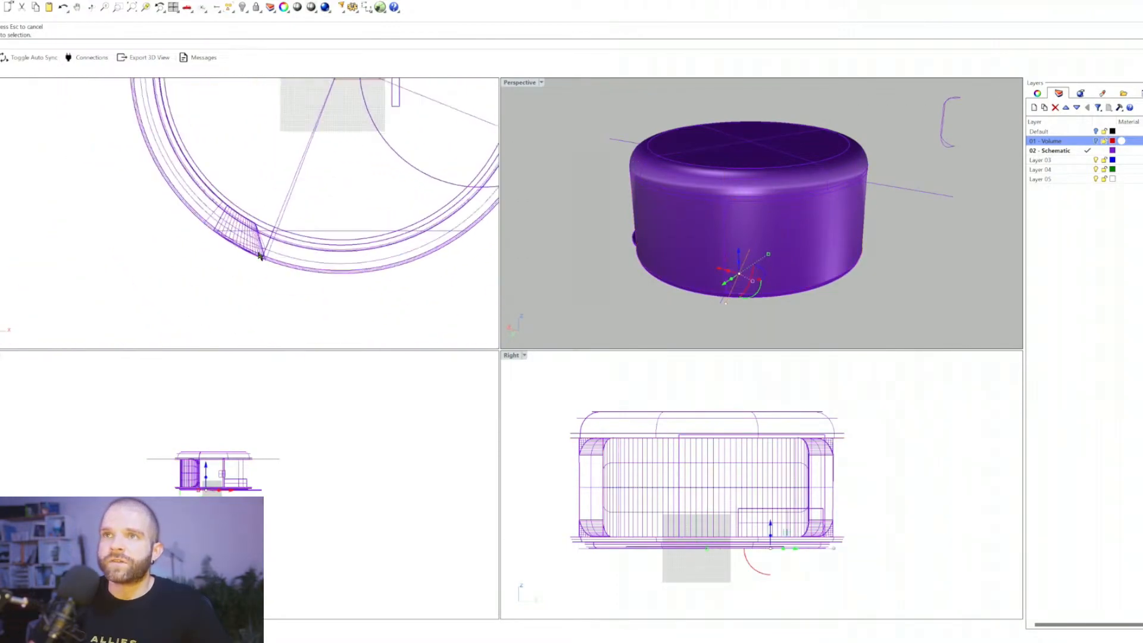
scroll(260, 253, up, 5)
scroll(277, 263, down, 1)
click(269, 261)
scroll(286, 283, down, 4)
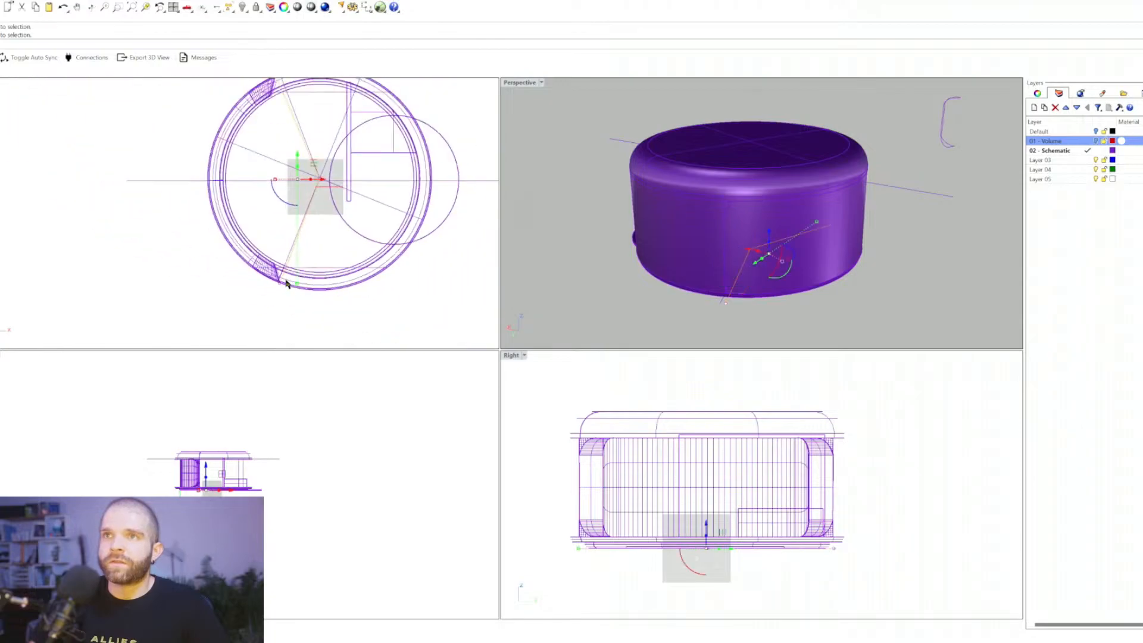
text(trim)
key(Return)
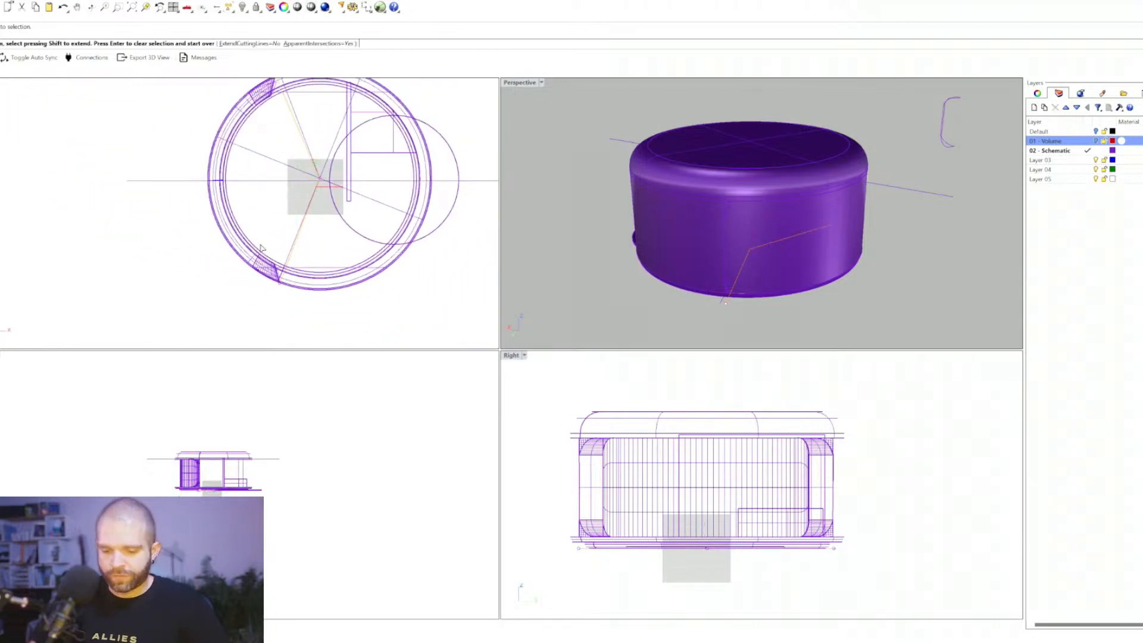
scroll(209, 192, up, 3)
click(206, 190)
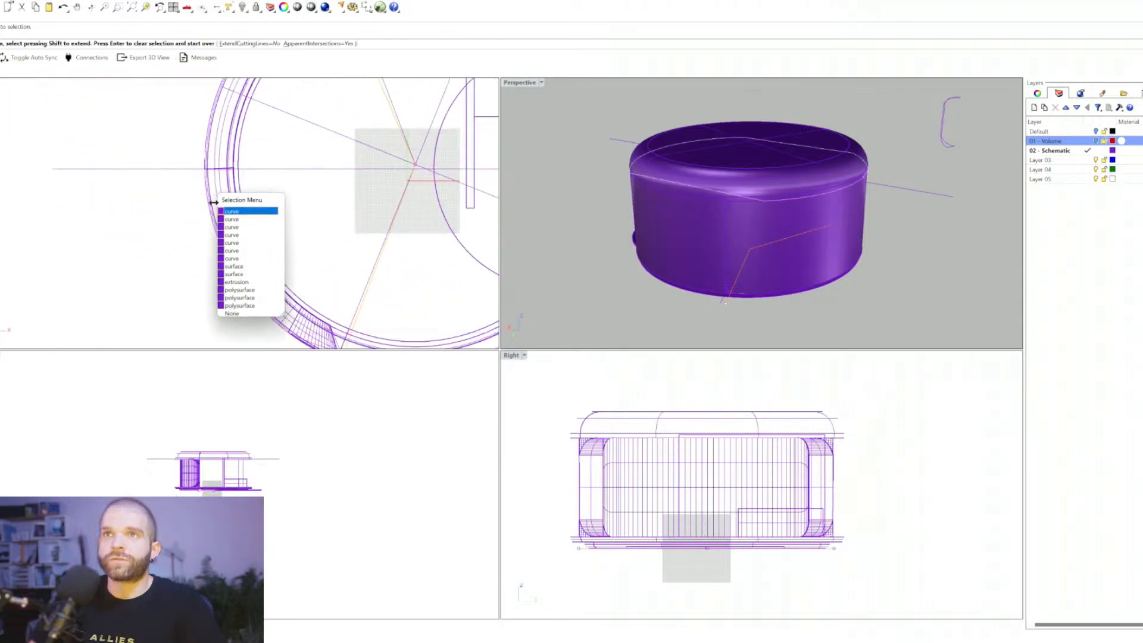
click(250, 281)
right_drag(778, 325, 768, 211)
key(Return)
scroll(731, 260, up, 6)
scroll(731, 259, down, 4)
scroll(768, 212, up, 8)
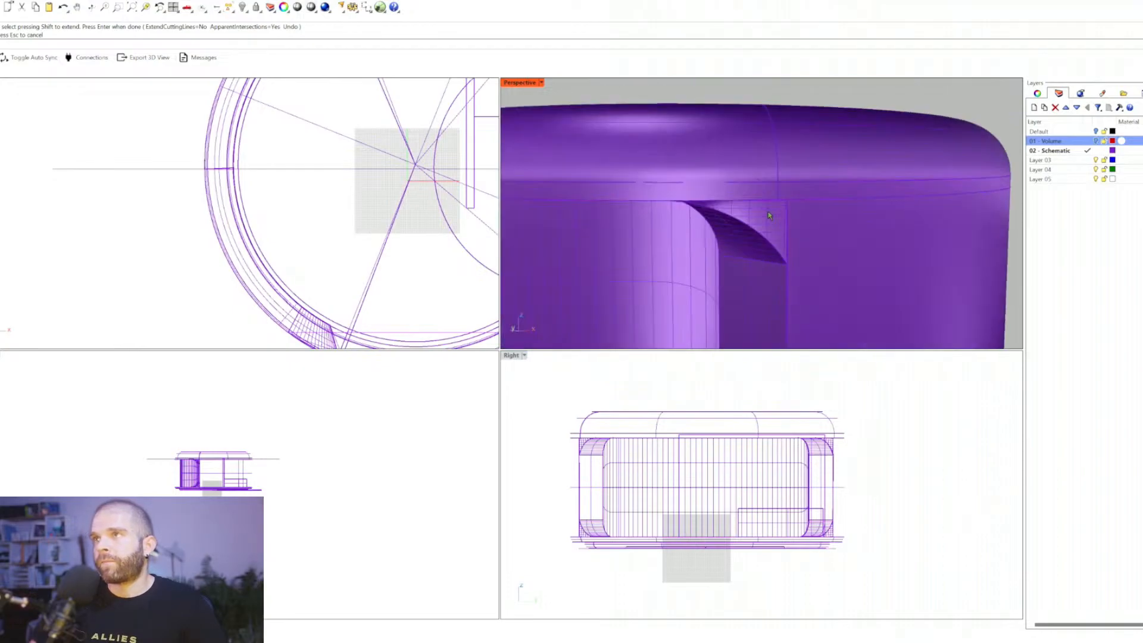
scroll(777, 216, down, 8)
Step: Create a box 2' by 2' and 9' high, starting at the trimmed wall's lower corner at the pavilion's centre
right_drag(681, 215, 563, 247)
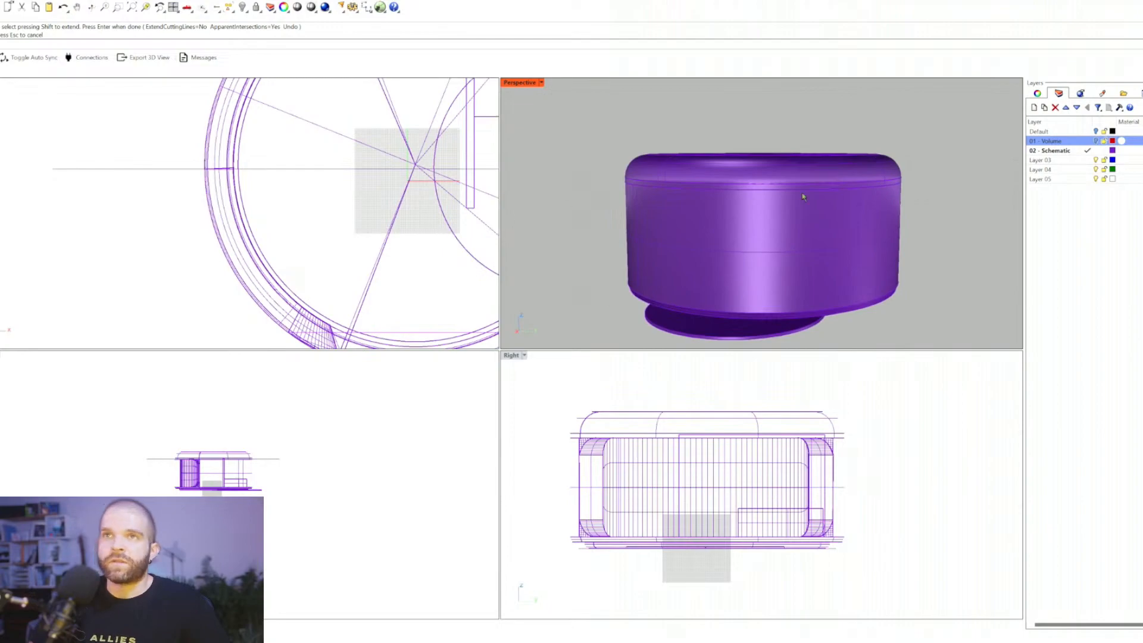
click(744, 275)
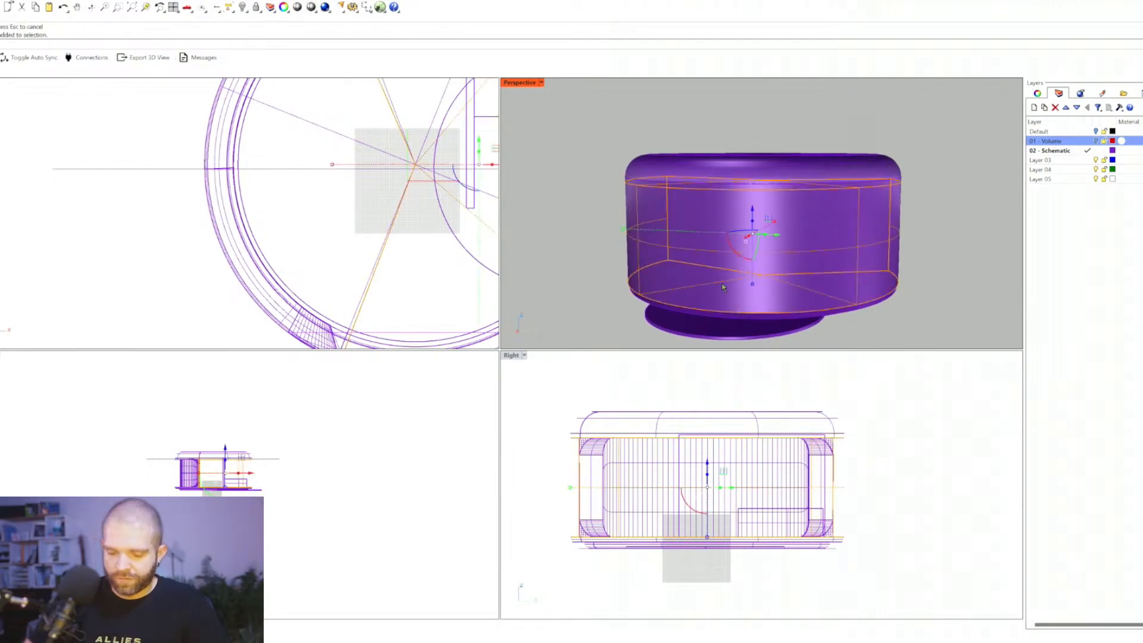
key(Return)
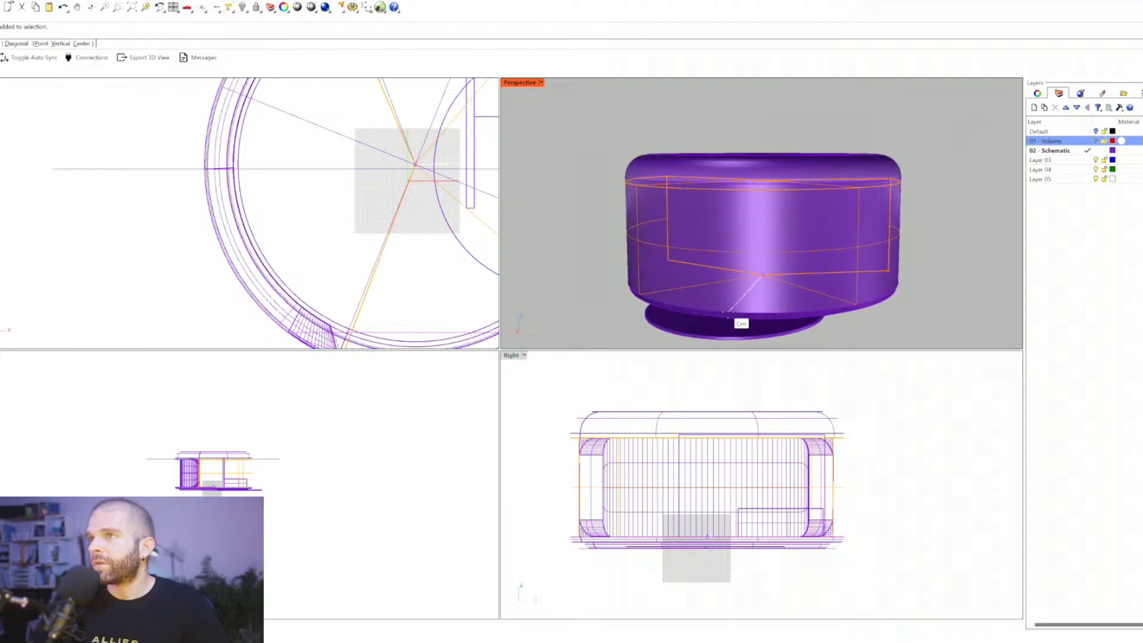
click(762, 275)
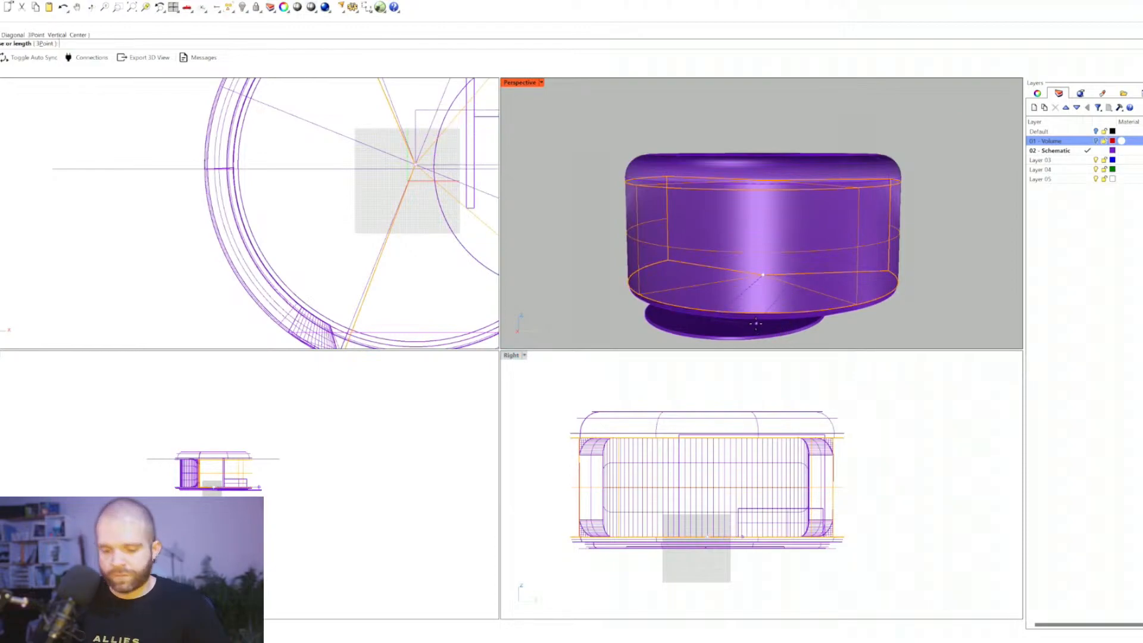
text(2')
key(Return)
text(2)
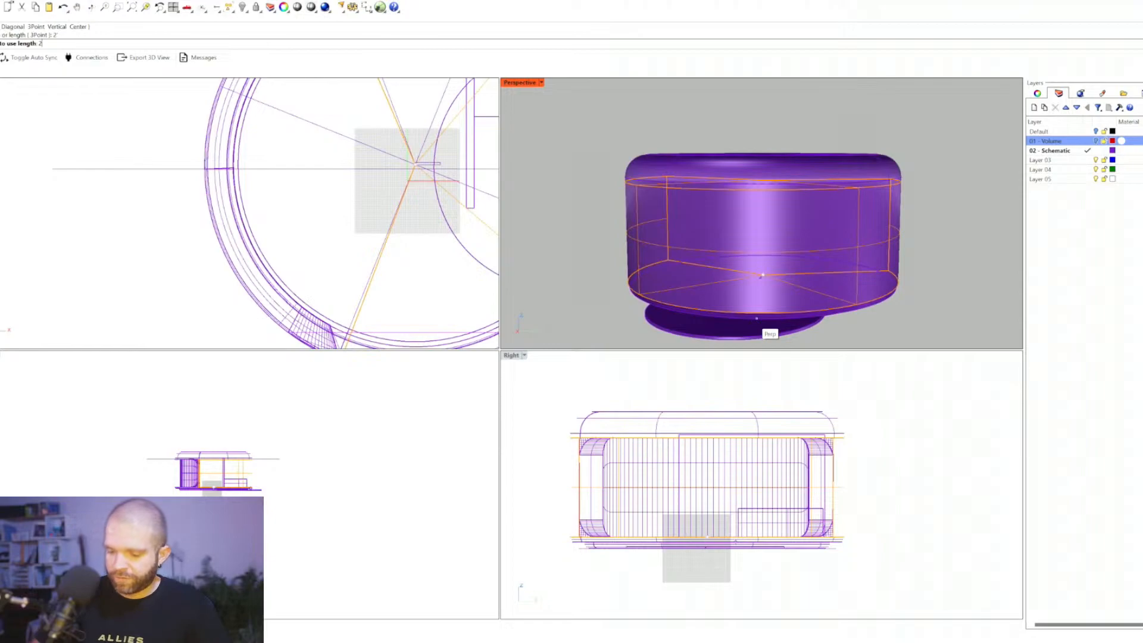
text(')
key(Return)
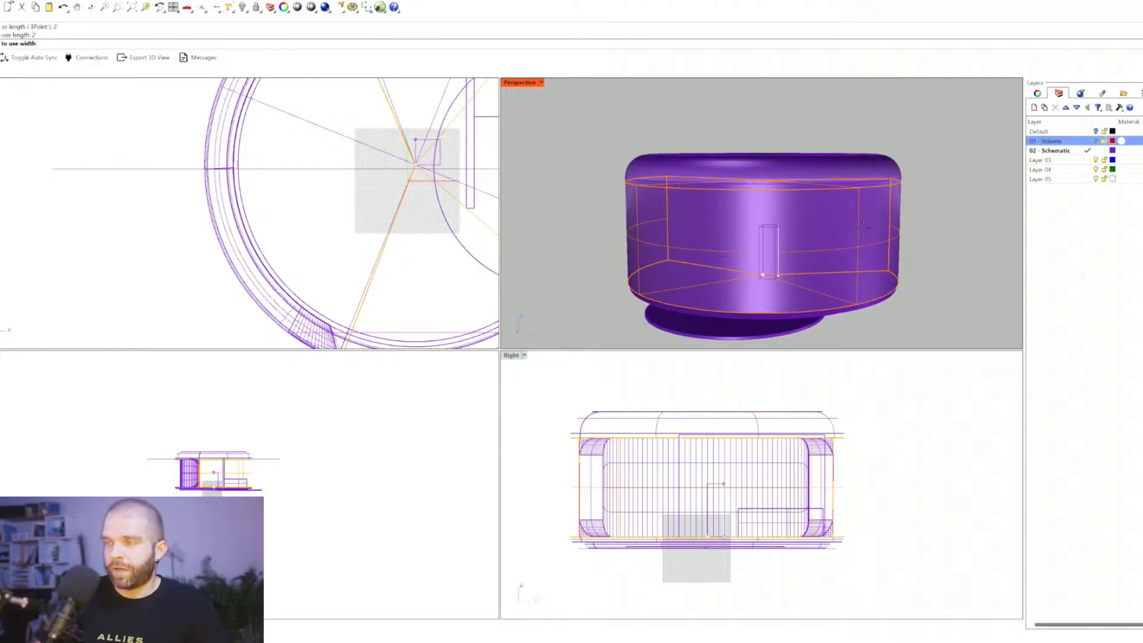
text(9')
key(Return)
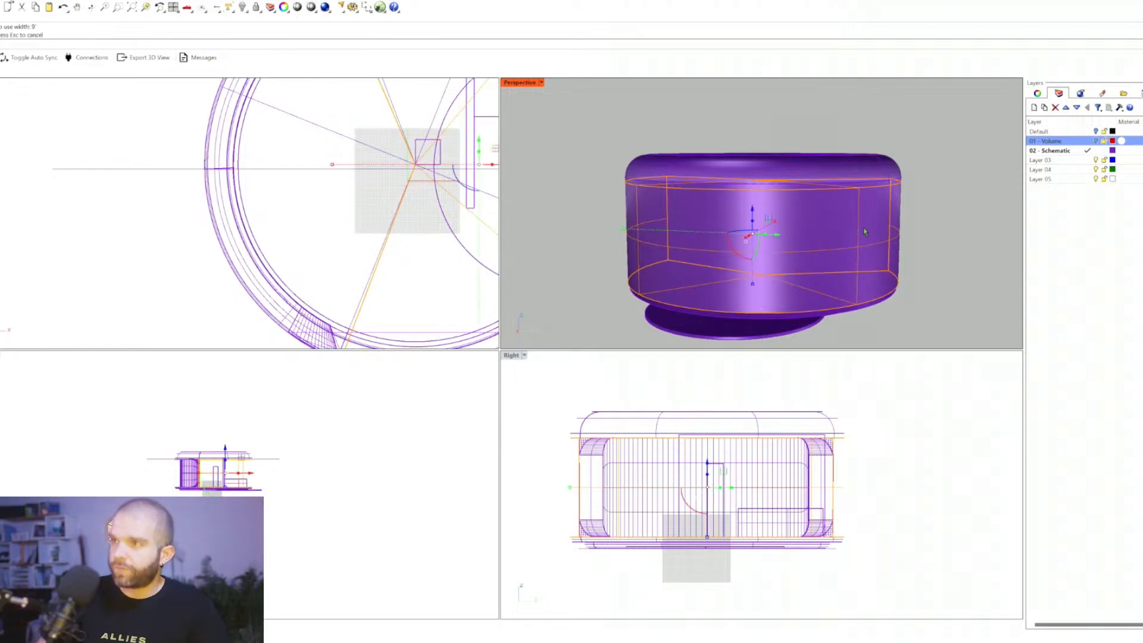
Step: Replace the 9' box with a 2' by 2' box 8' high from the same lower corner at the pavilion's centre
key(Return)
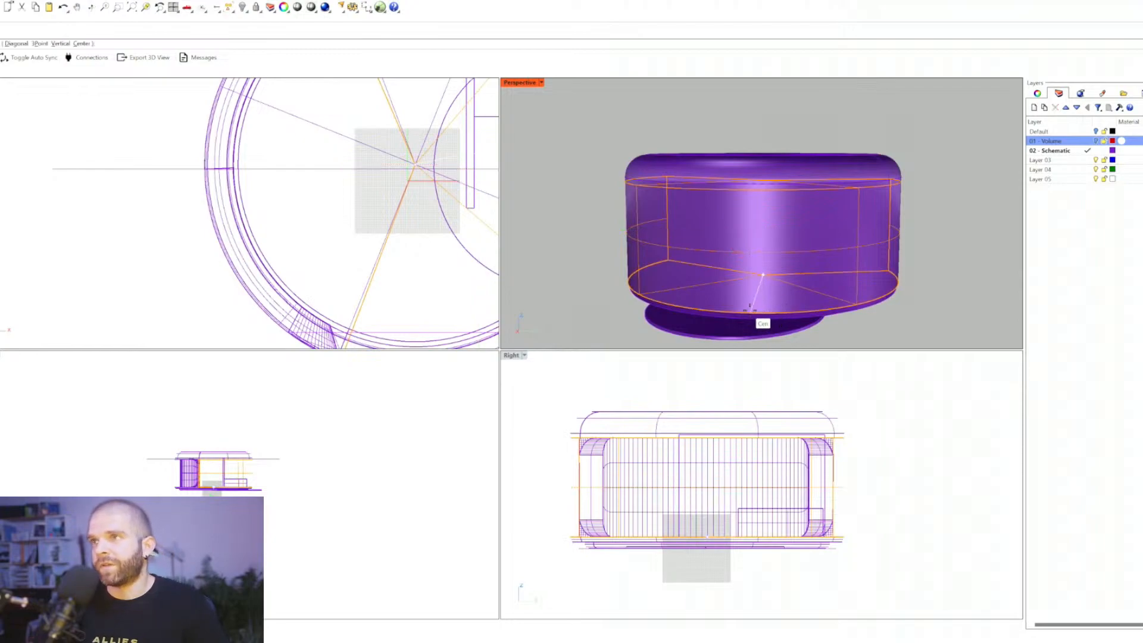
click(750, 307)
key(Escape)
key(Return)
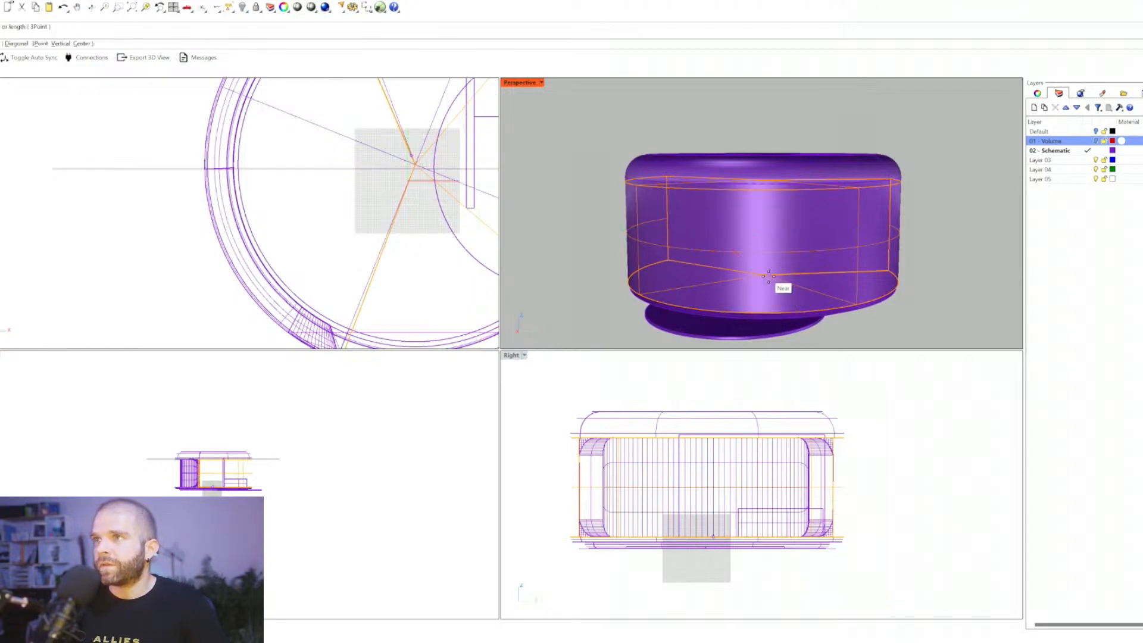
click(767, 319)
text(2')
key(Return)
text(2')
key(Return)
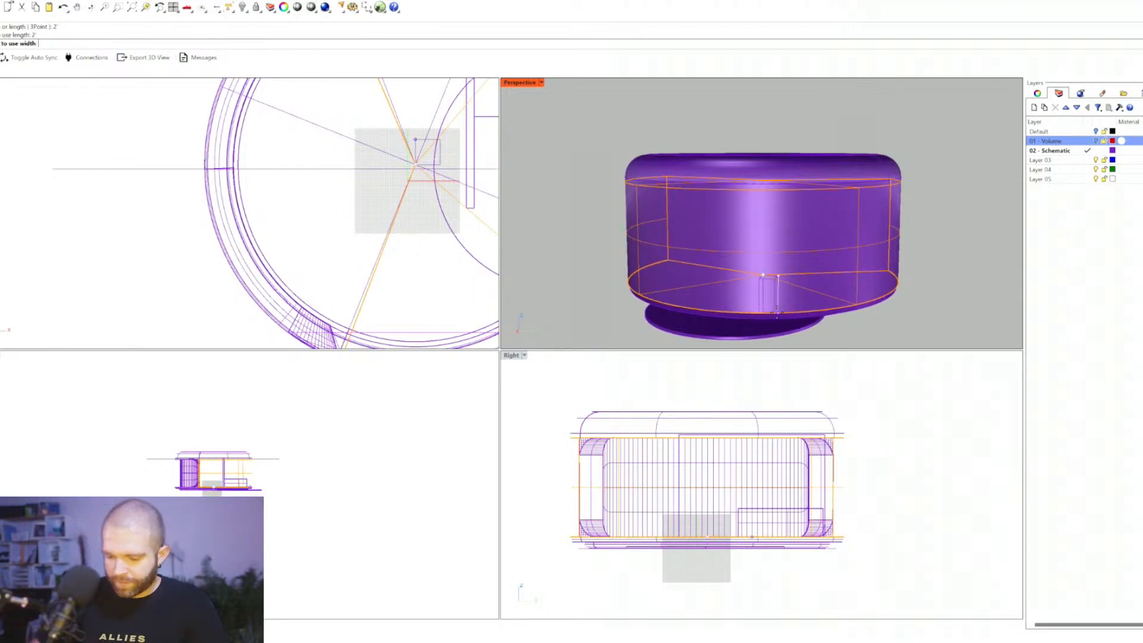
text(8')
key(Return)
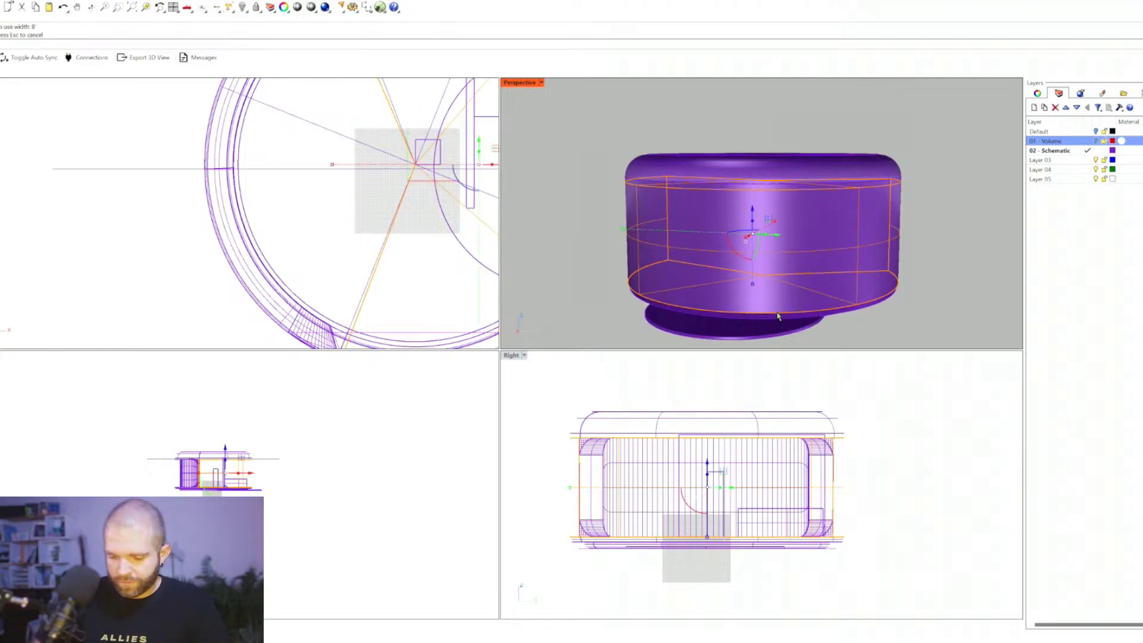
Step: Move the box to the outer wall opposite the curved panel and stretch it lengthwise so it passes through the wall
scroll(326, 207, down, 2)
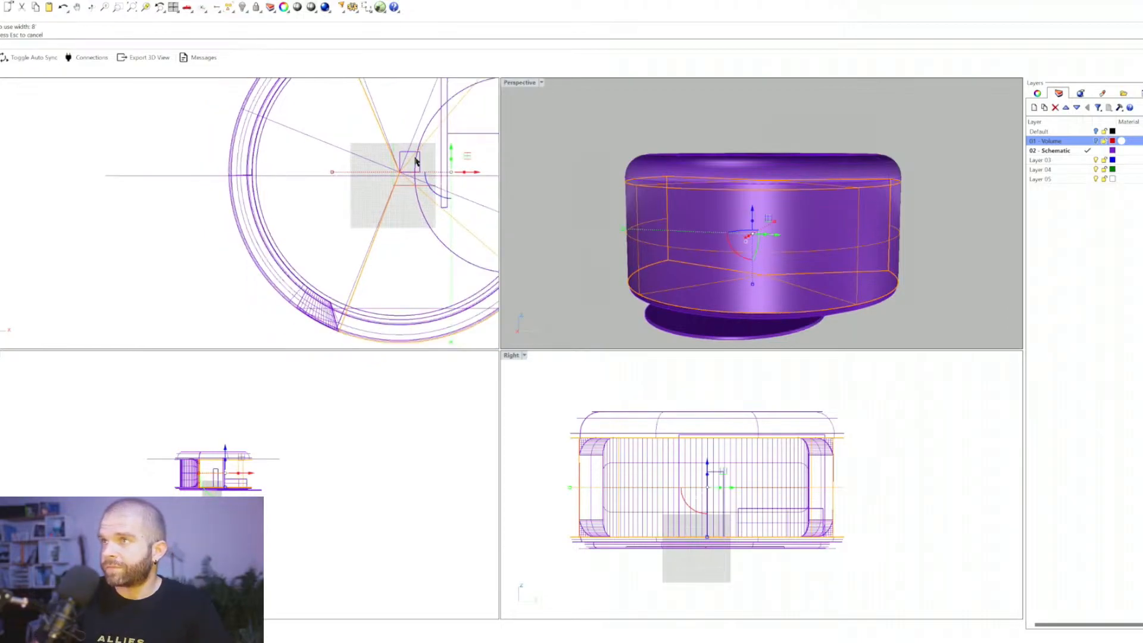
click(403, 150)
scroll(319, 191, down, 2)
scroll(371, 175, down, 5)
drag(406, 171, 424, 175)
scroll(415, 175, up, 13)
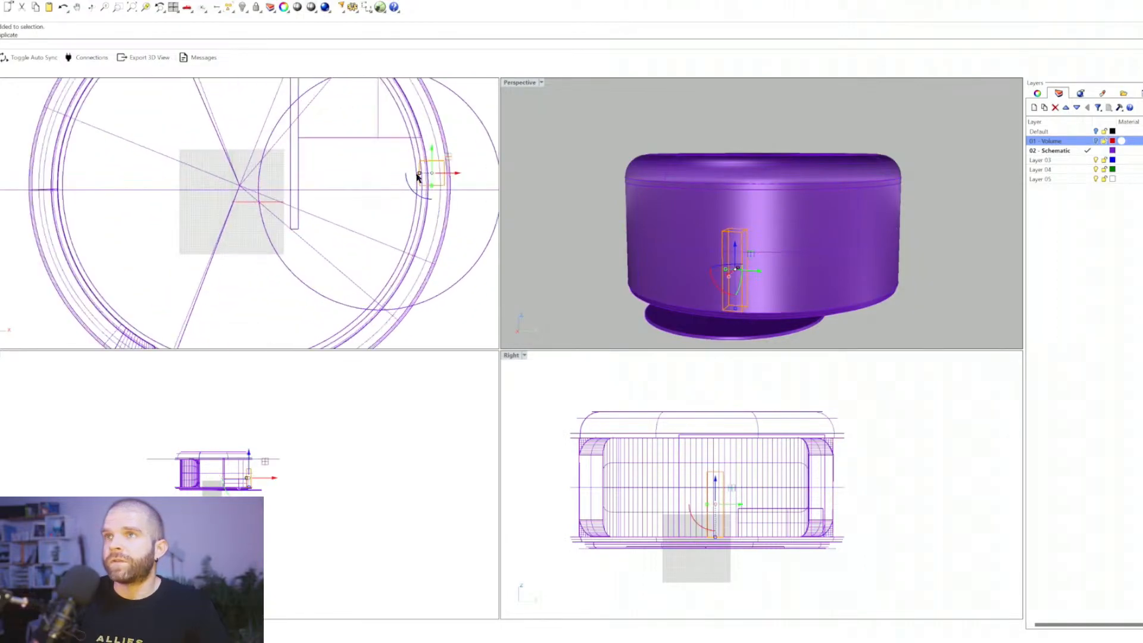
drag(420, 173, 347, 187)
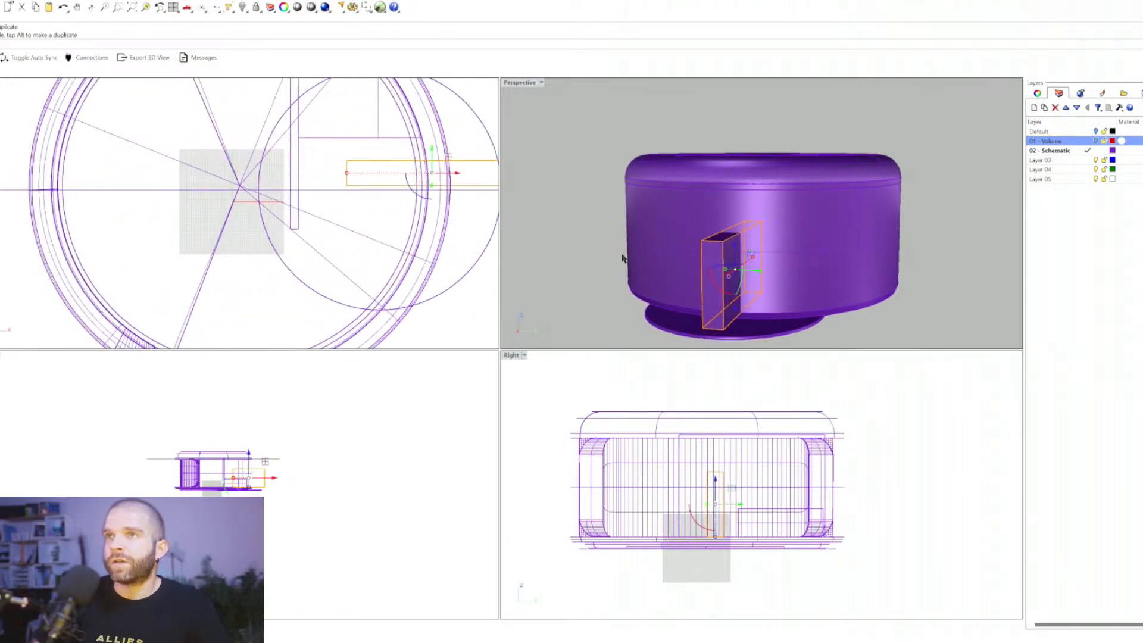
Step: Mirror the box across its long vertical side, keeping the original, to place a second box beside it
text(mi)
key(Return)
click(701, 240)
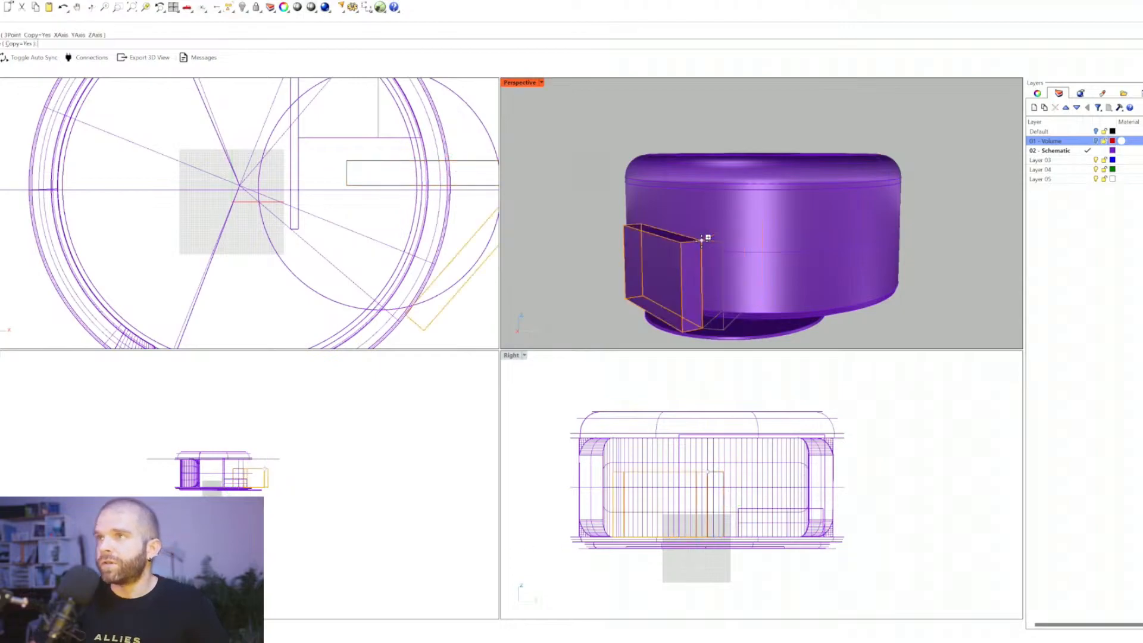
click(705, 325)
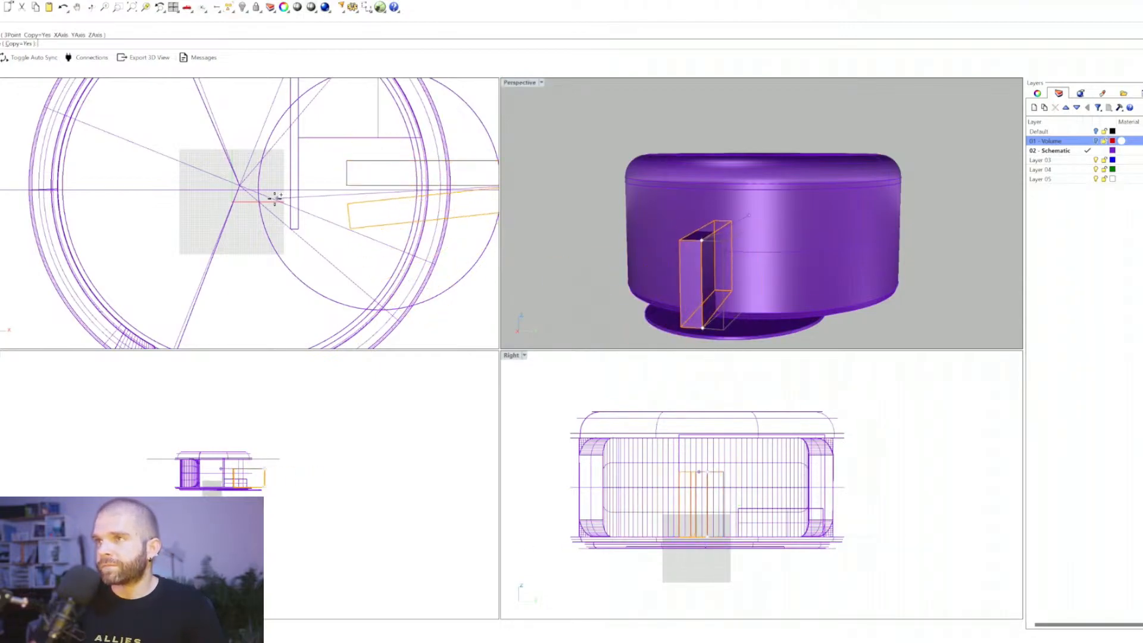
scroll(166, 204, down, 3)
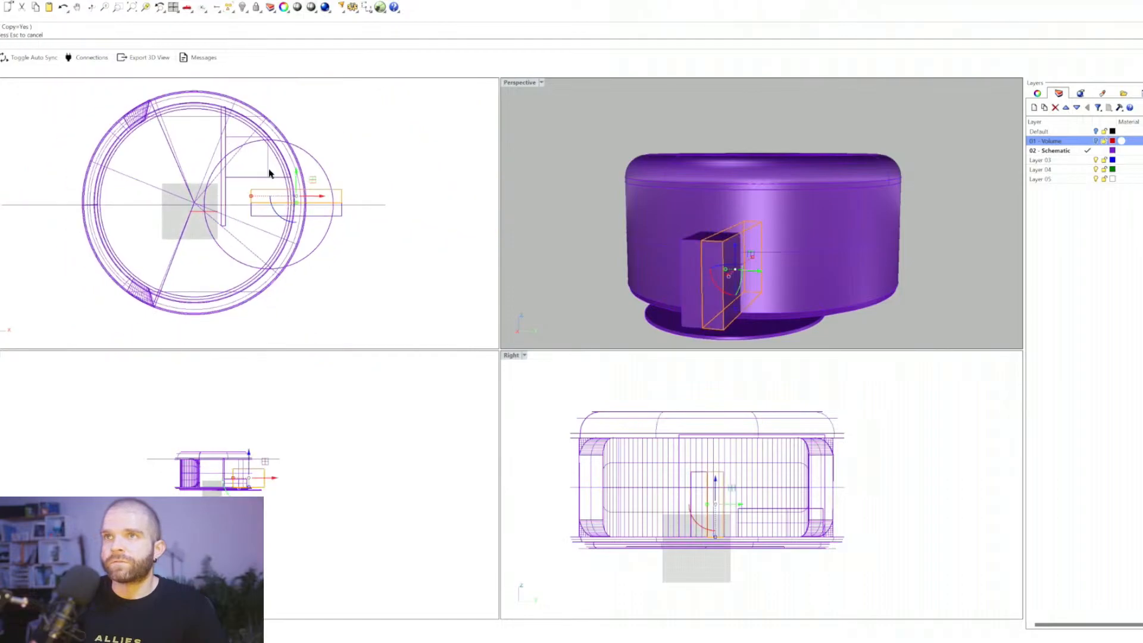
scroll(256, 179, up, 5)
scroll(268, 202, down, 2)
key(Escape)
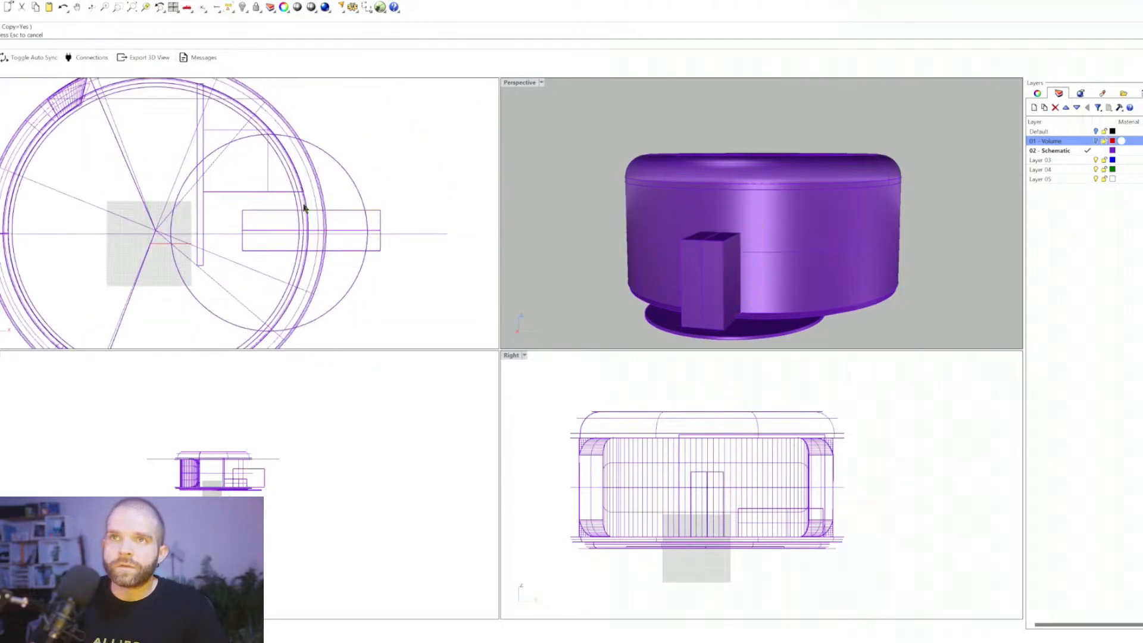
Step: Create a horizontal solid cylinder centred on the boxes' shared top edge, as wide as both boxes, and slide it back through the wall
scroll(196, 203, down, 4)
scroll(314, 208, up, 6)
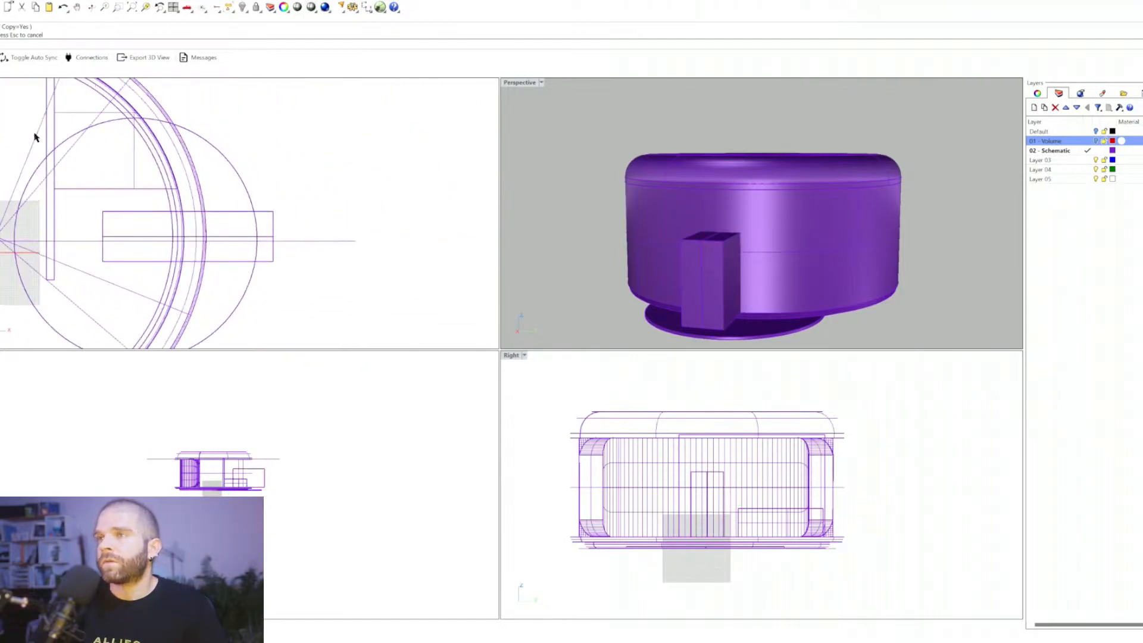
click(8, 176)
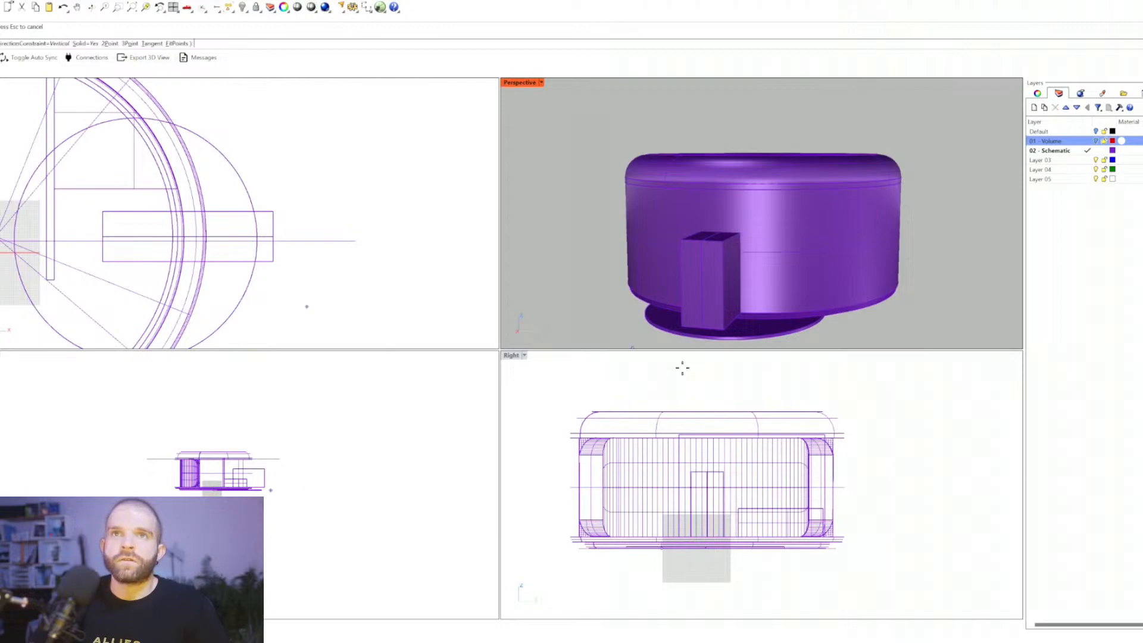
scroll(779, 455, up, 2)
scroll(774, 458, up, 3)
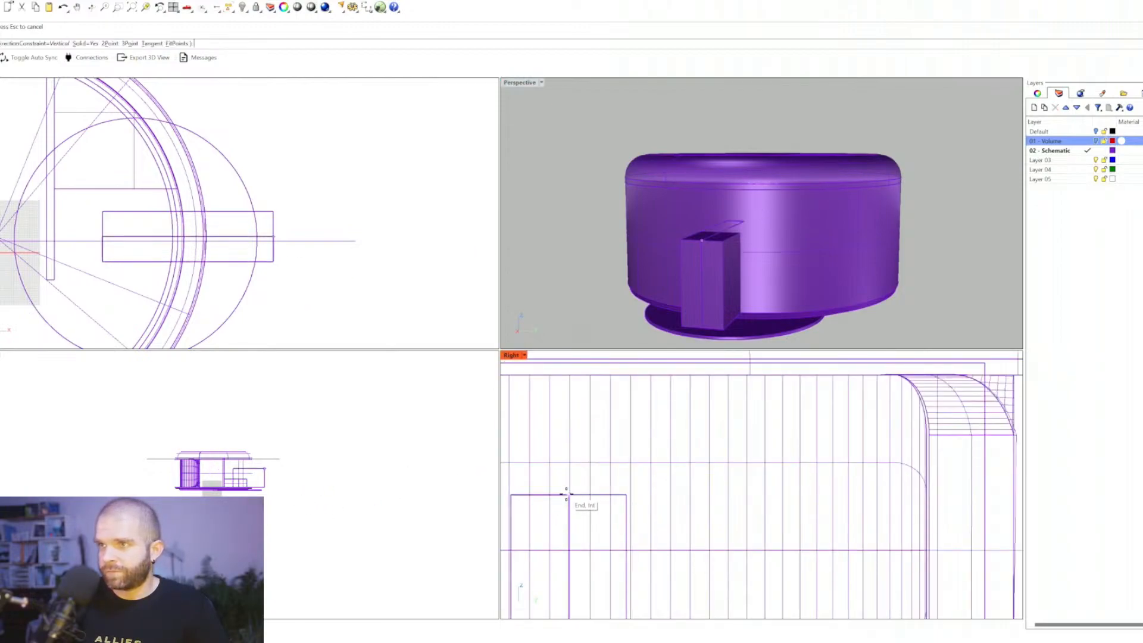
click(568, 494)
click(622, 498)
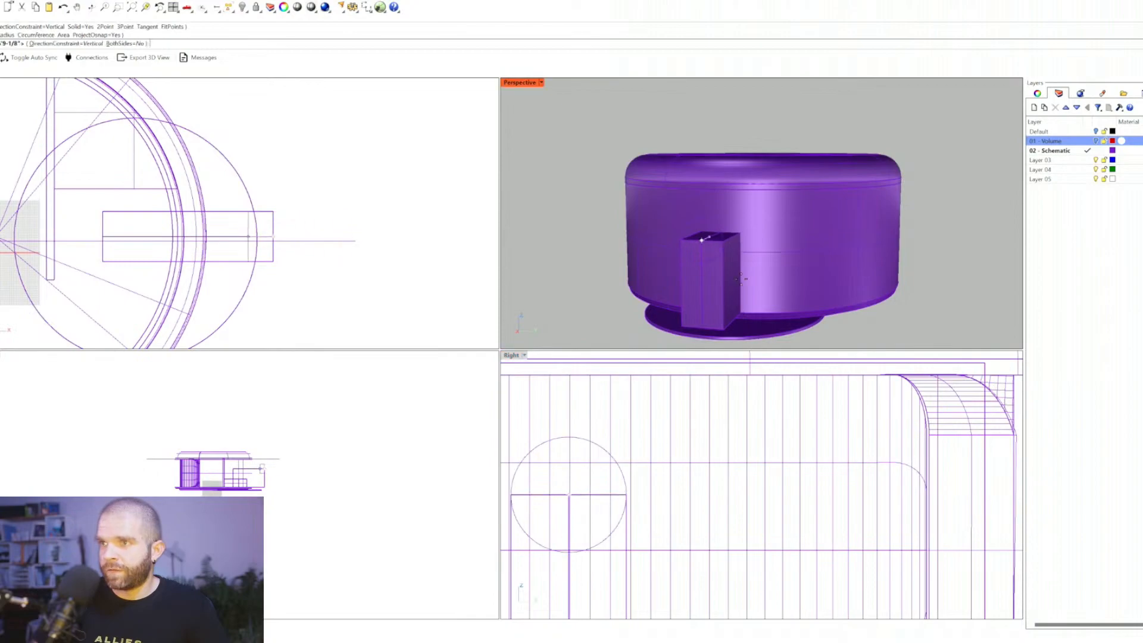
click(683, 265)
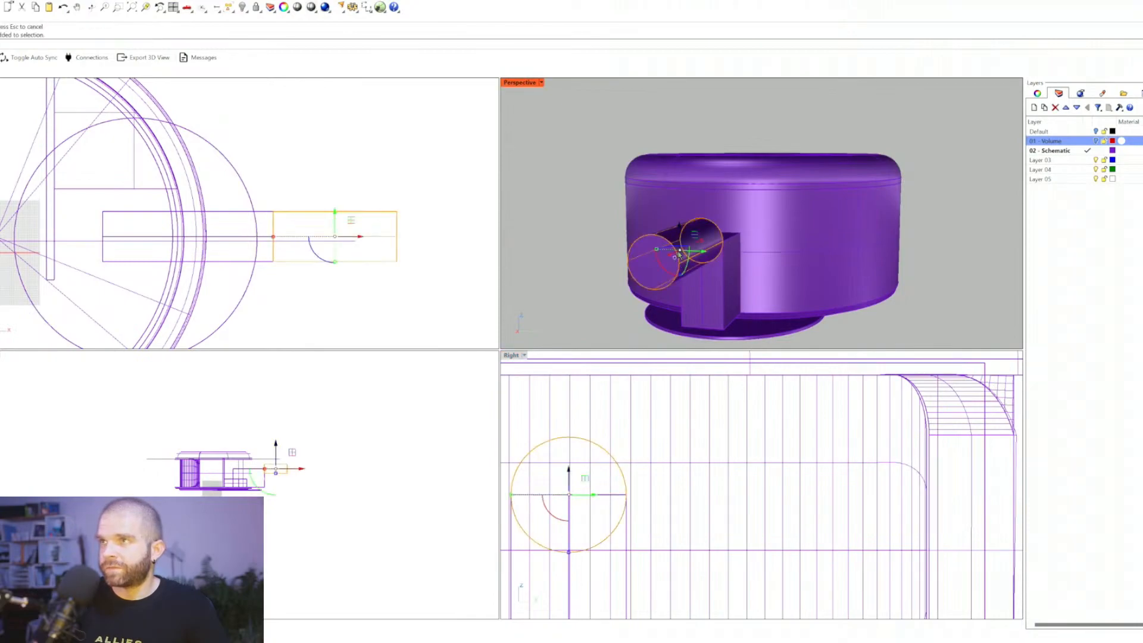
drag(672, 256, 715, 238)
key(Escape)
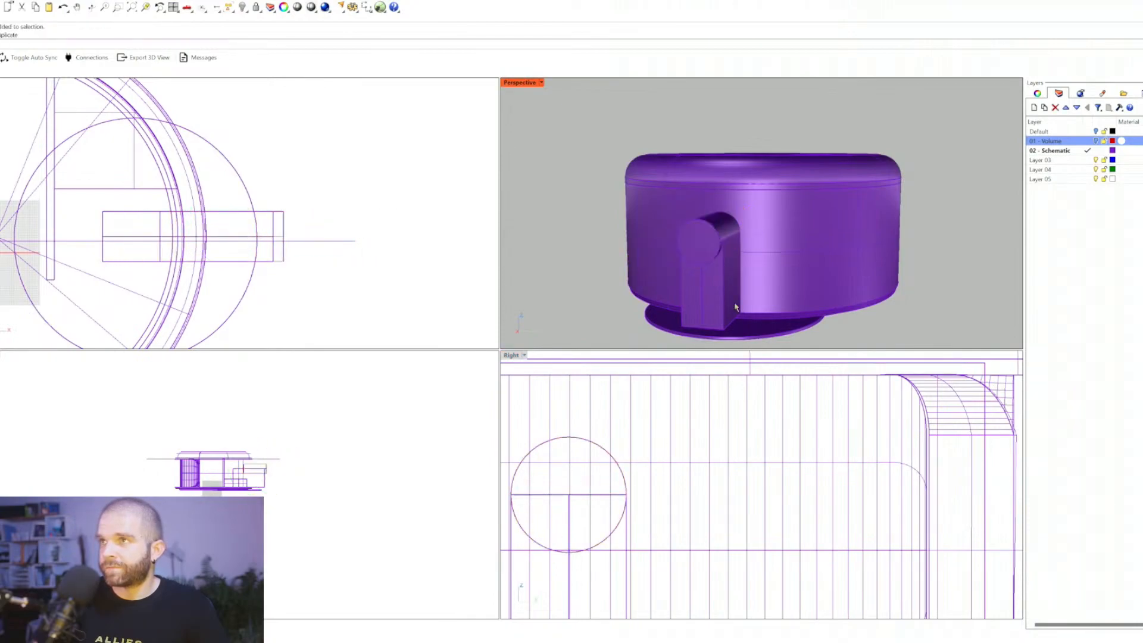
Step: Boolean-union the two boxes and the cylinder into one arched door solid
text(nion)
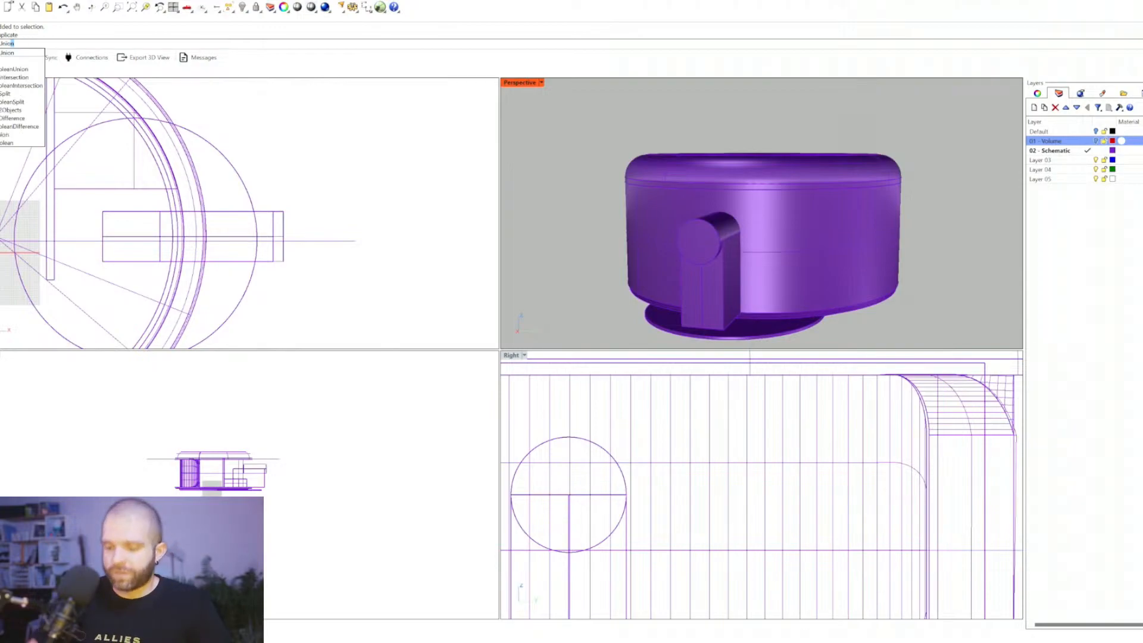
key(Return)
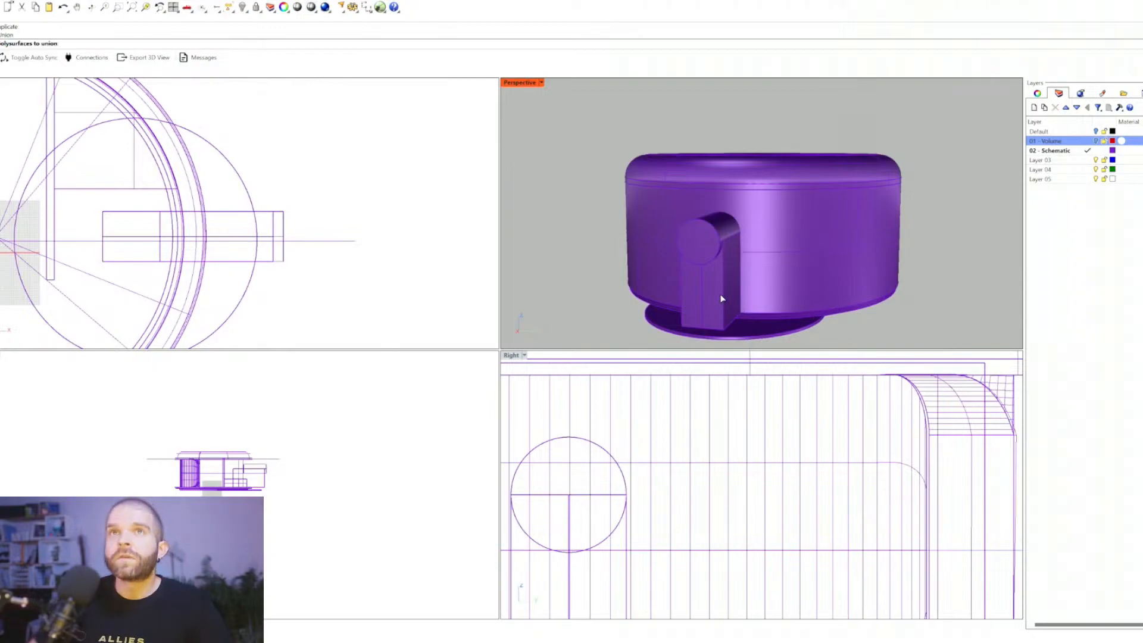
click(717, 296)
click(693, 250)
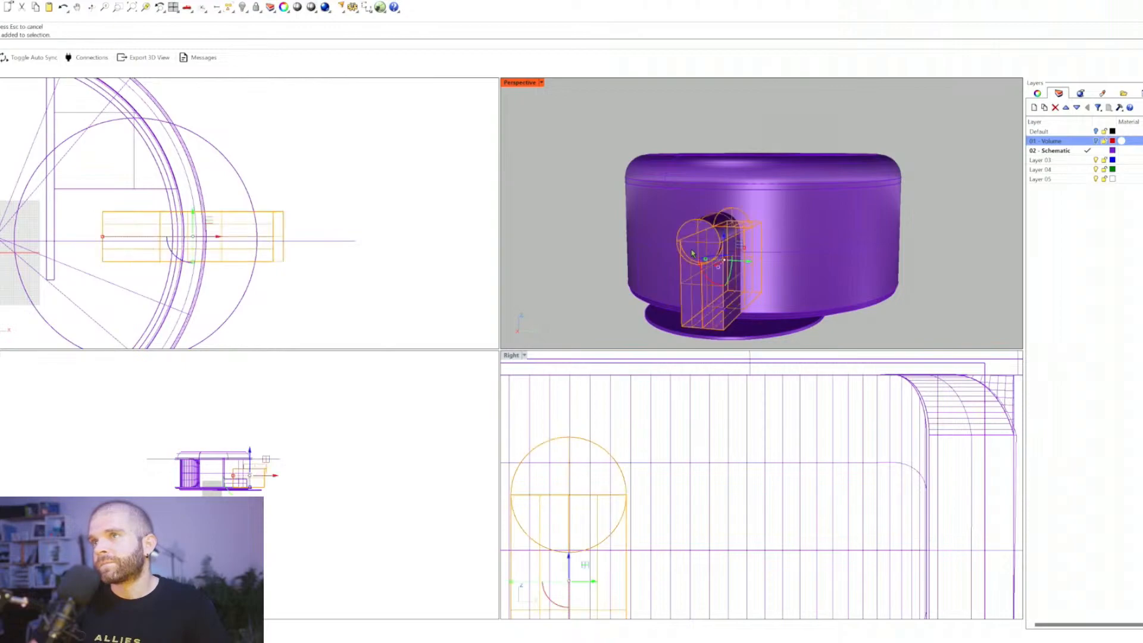
Step: Assign the arched door solid to the 01 - Volume layer and show that layer
click(1082, 94)
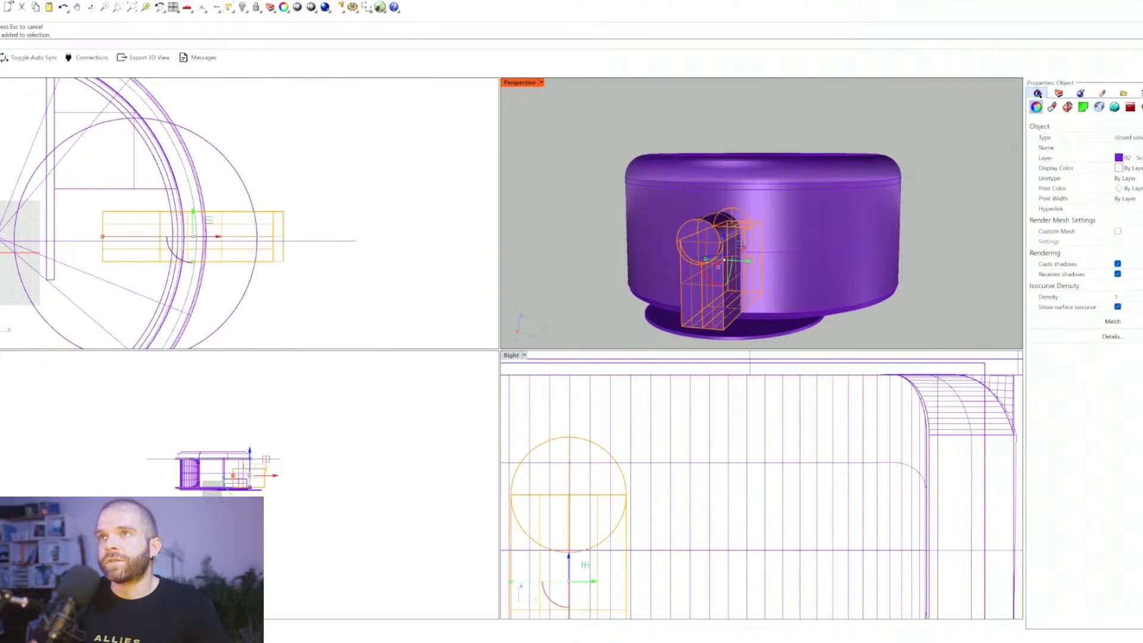
click(1136, 157)
click(1134, 177)
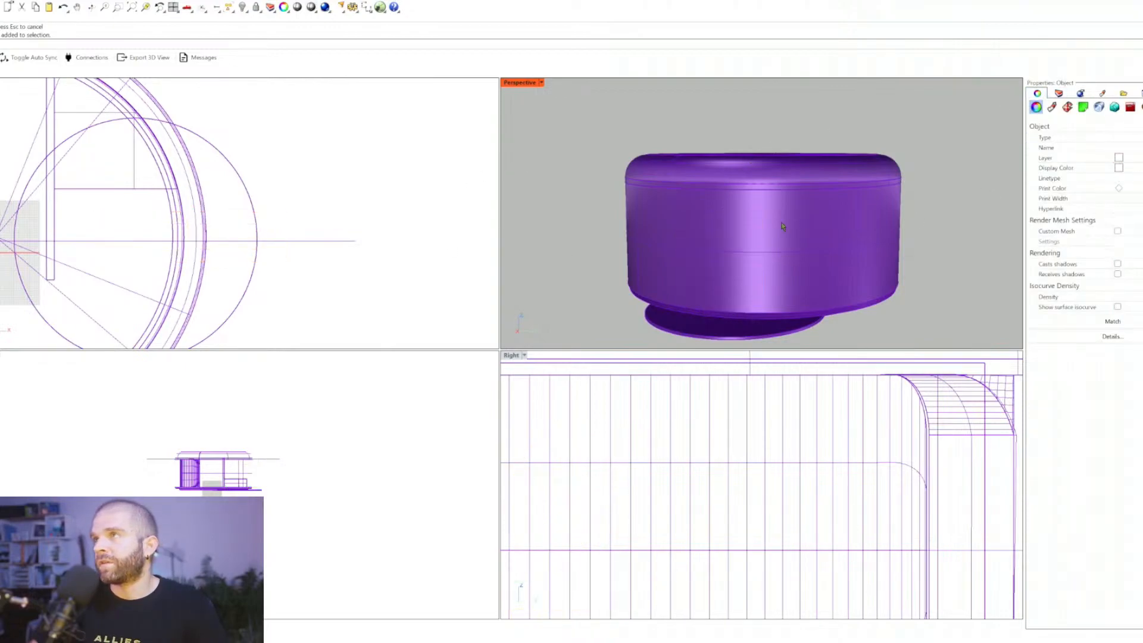
click(1059, 93)
click(1096, 140)
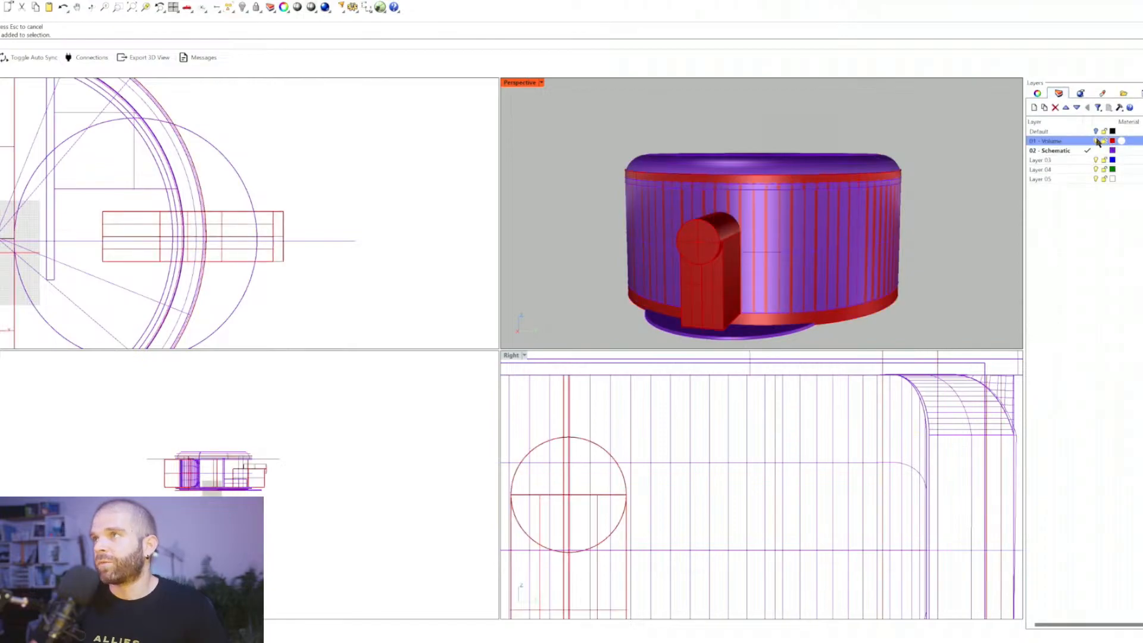
Step: Copy the arched door solid in place, assign one to the 02 - Schematic layer, and hide the 01 - Volume layer
click(699, 273)
key(ctrl+c)
click(1036, 94)
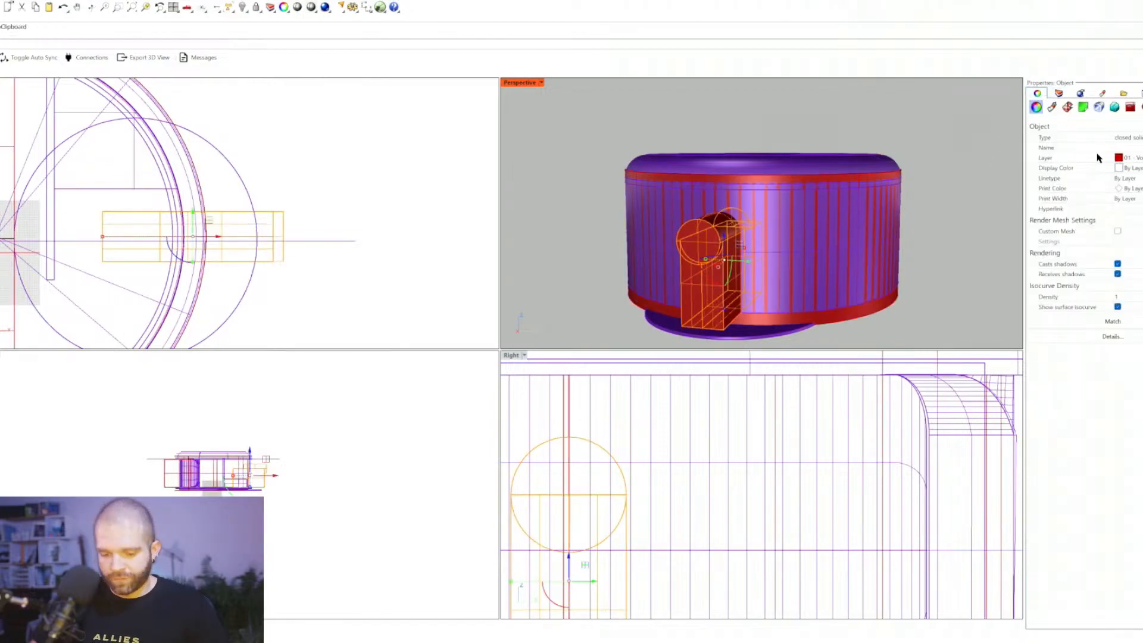
click(1135, 158)
click(1130, 187)
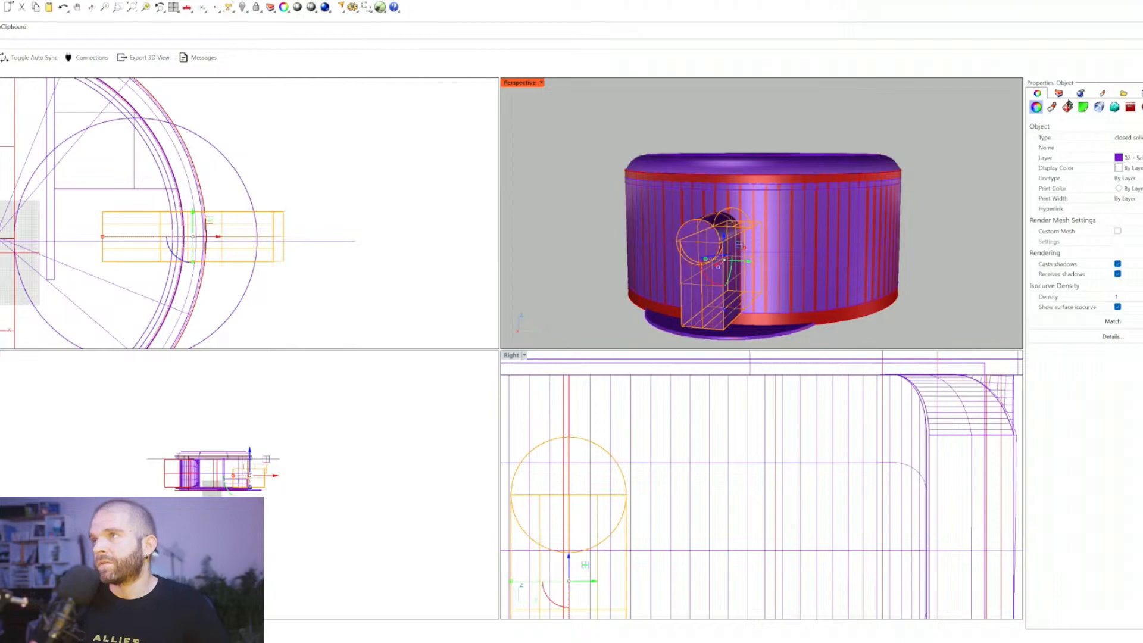
click(1059, 93)
click(1097, 141)
click(866, 130)
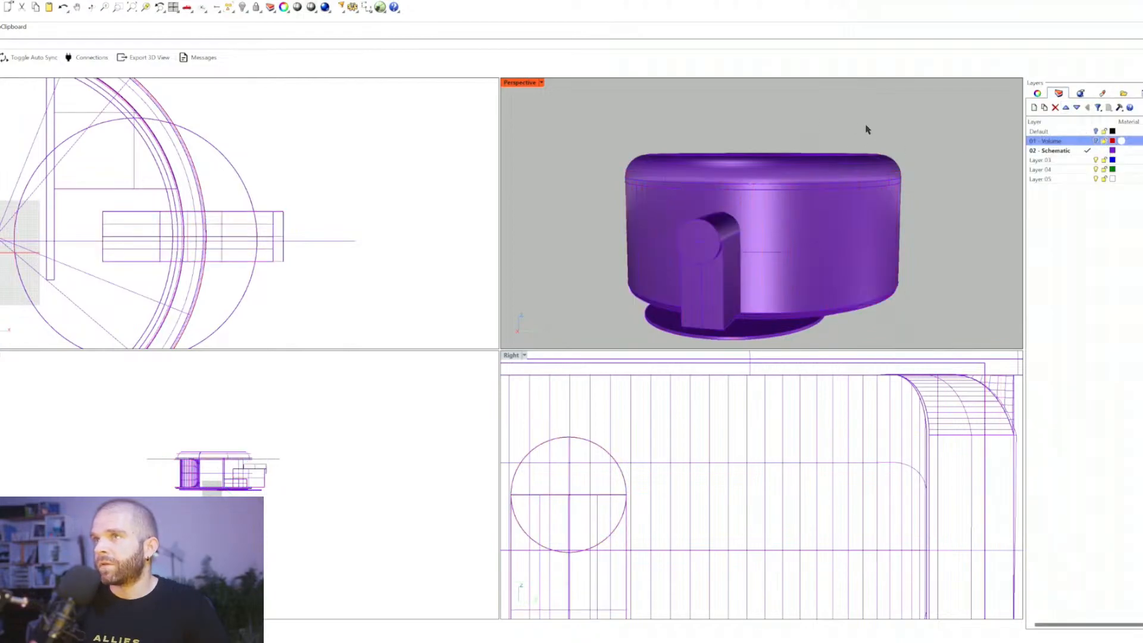
Step: Boolean-subtract the arched door solid from the schematic outer wall and delete the leftover cutter
key(Return)
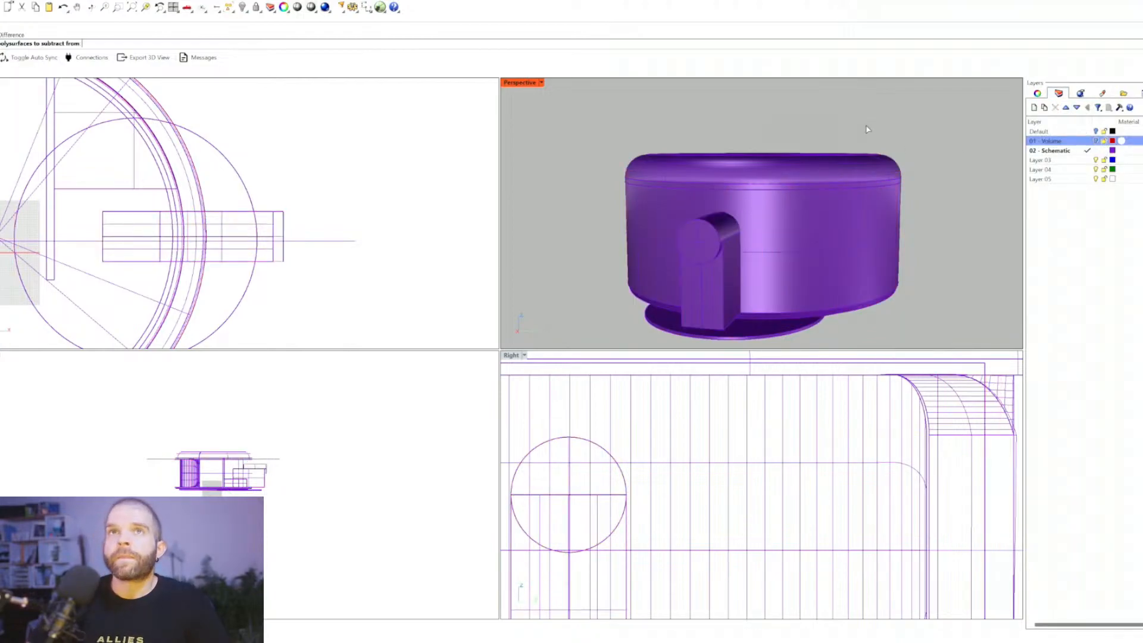
click(814, 208)
key(Return)
click(717, 269)
key(Return)
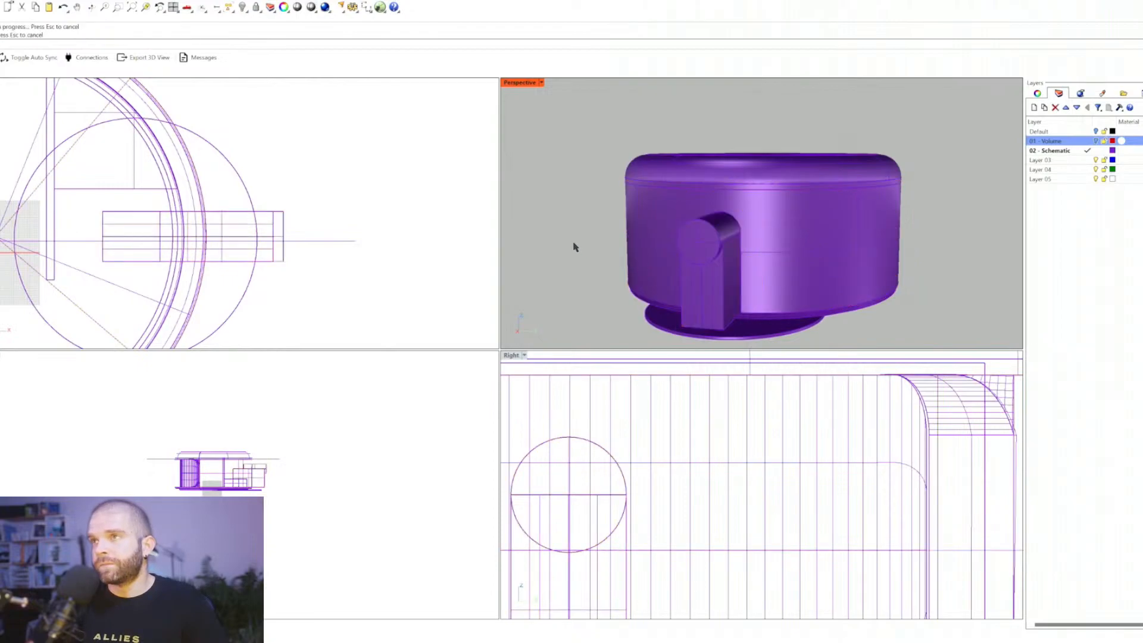
click(720, 272)
key(Delete)
scroll(722, 257, up, 5)
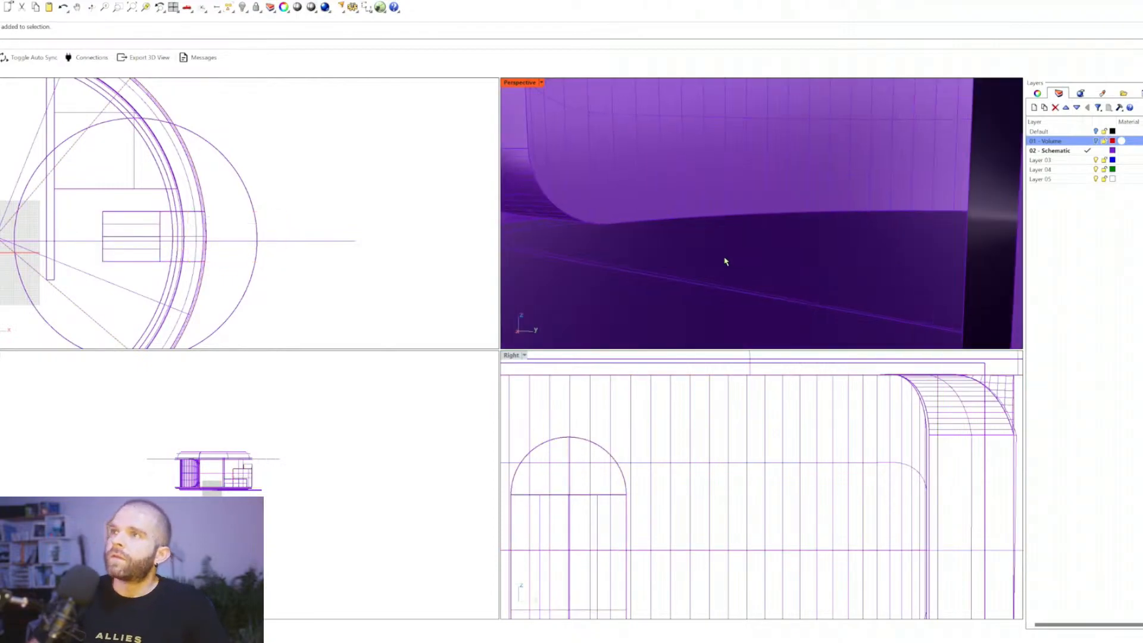
scroll(722, 258, down, 6)
scroll(730, 257, up, 3)
scroll(731, 257, up, 2)
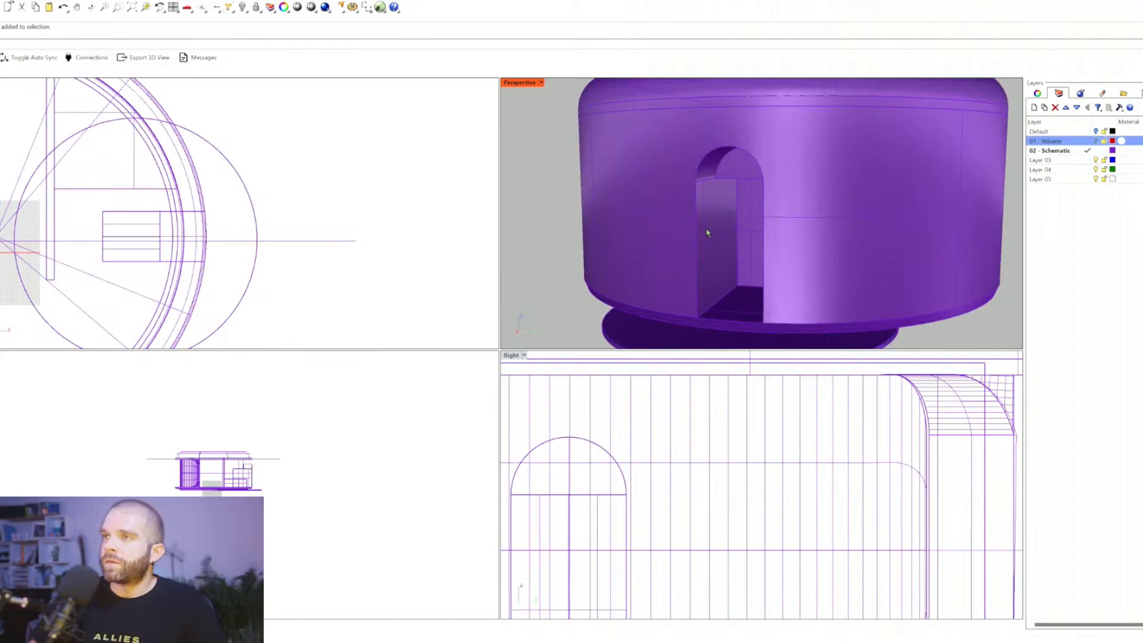
Step: Show the 01 - Volume layer and remove its arched door solid and the outer cylinder covering the door opening
click(659, 262)
click(1097, 141)
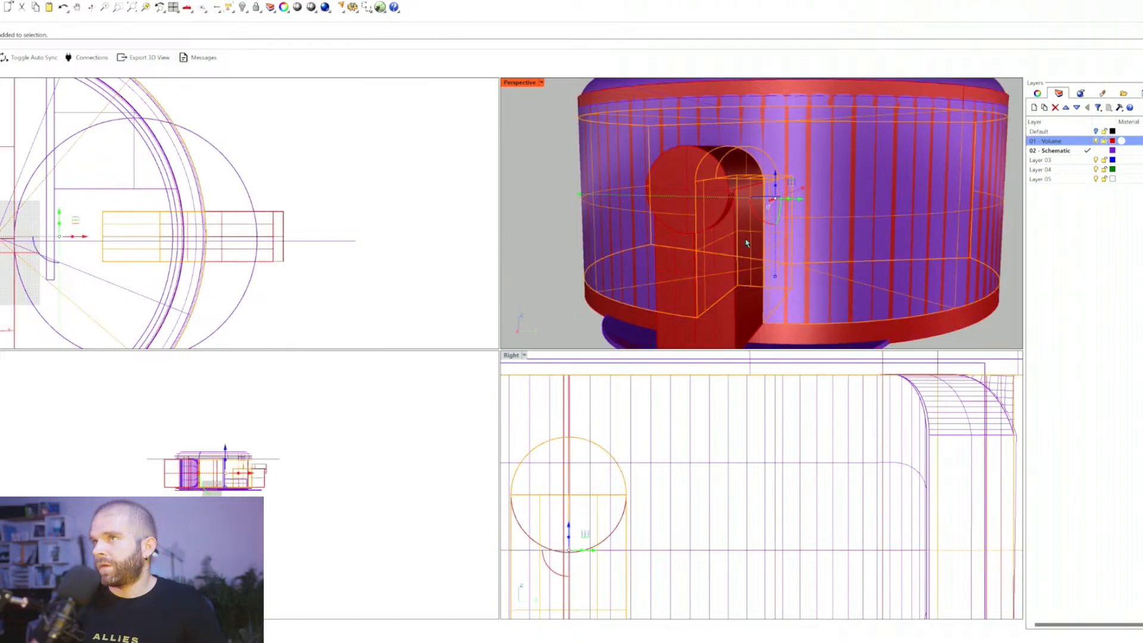
shift+click(703, 262)
key(Delete)
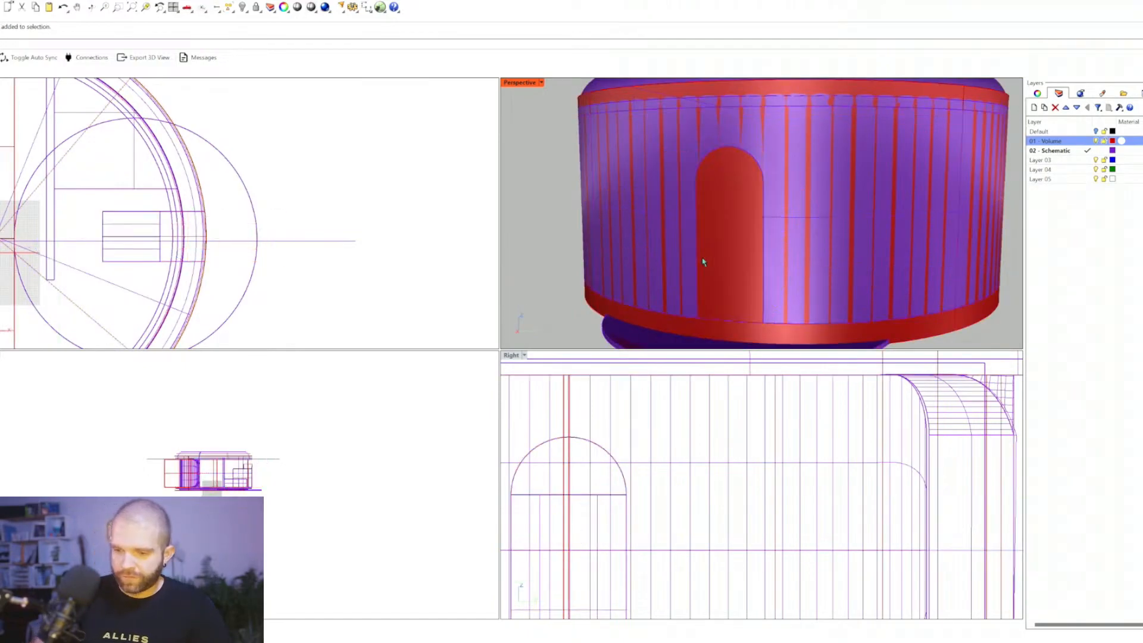
click(708, 263)
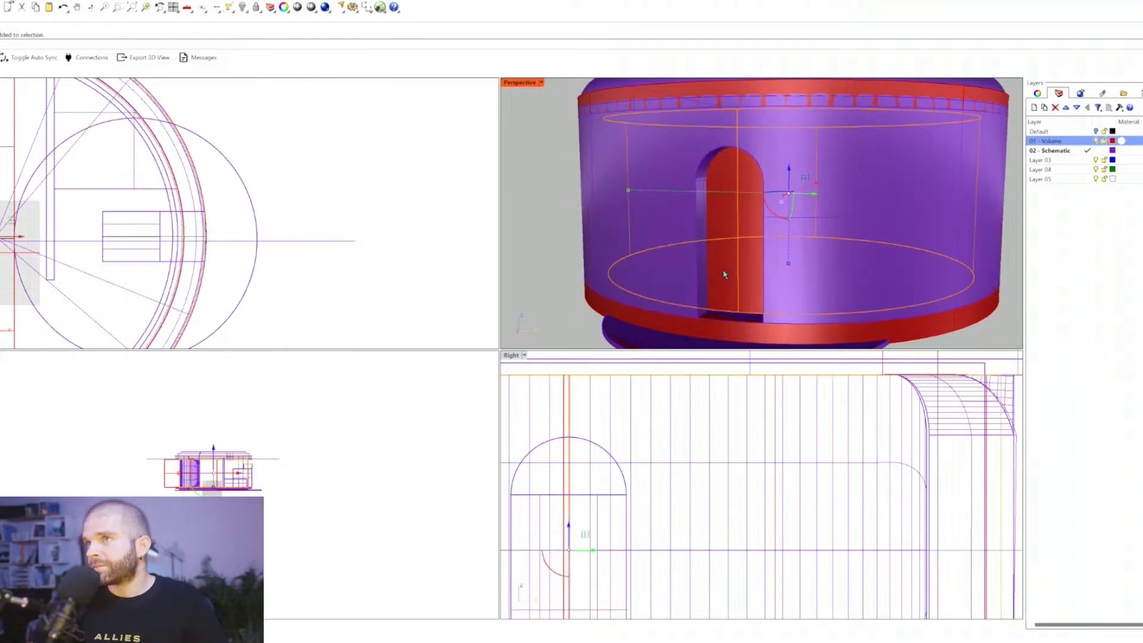
Step: Copy the volume's inner cylinder in place and assign one to the 02 - Schematic layer
key(ctrl+c)
key(ctrl+v)
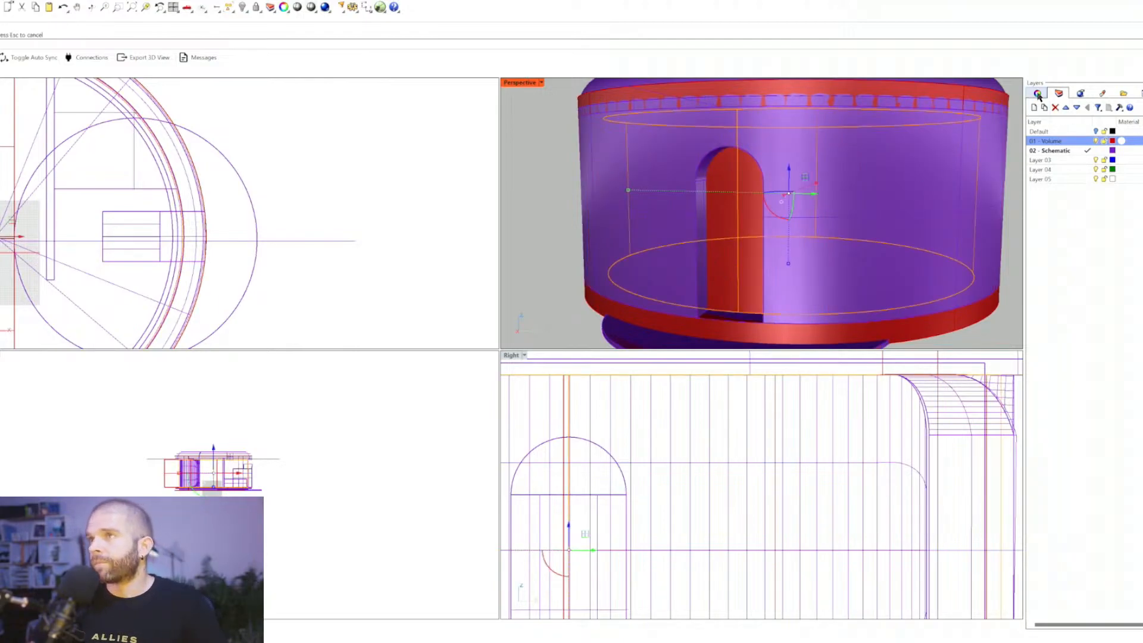
click(1037, 94)
click(1141, 160)
click(1138, 187)
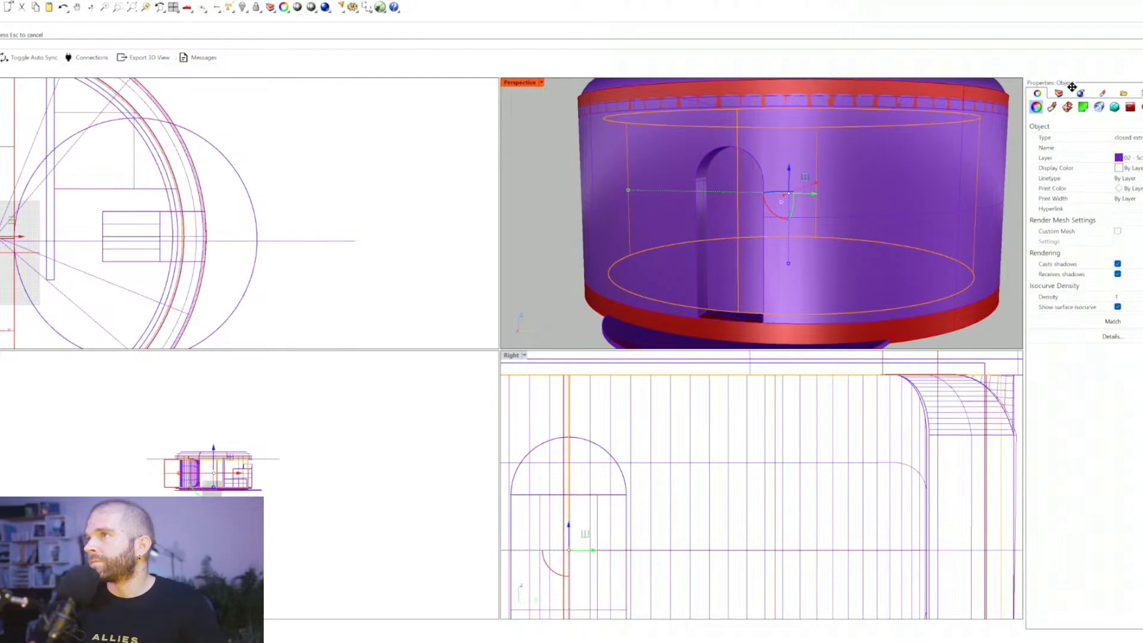
Step: Hide the 01 - Volume layer, then Boolean-subtract the inner cylinder from the schematic outer wall and delete the leftover inner solid
click(1059, 93)
click(1095, 141)
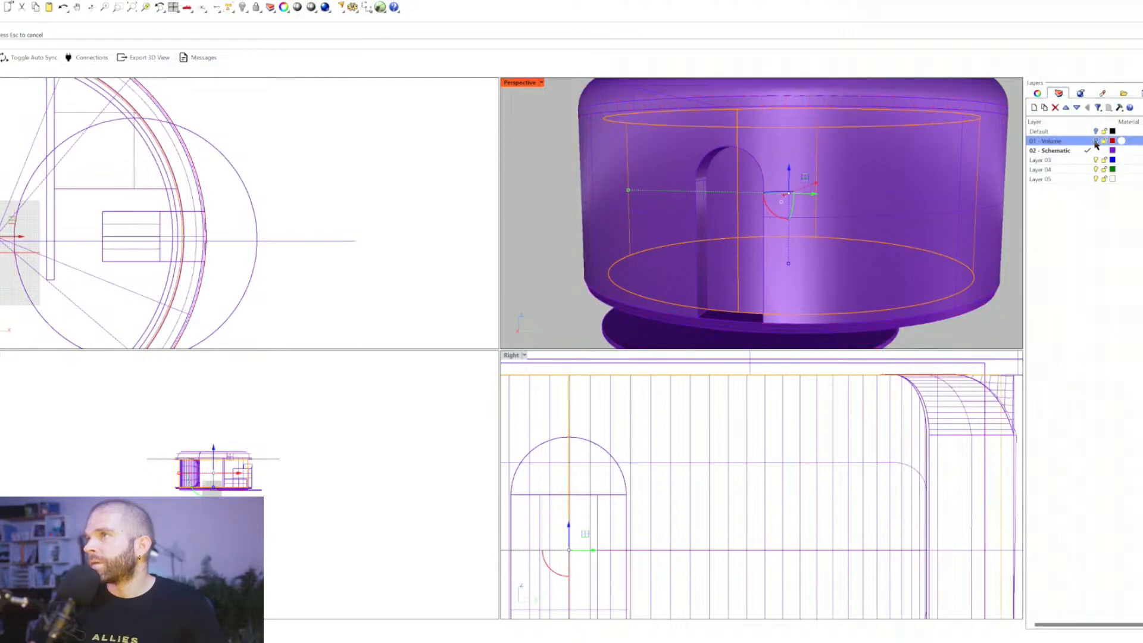
click(547, 241)
key(Return)
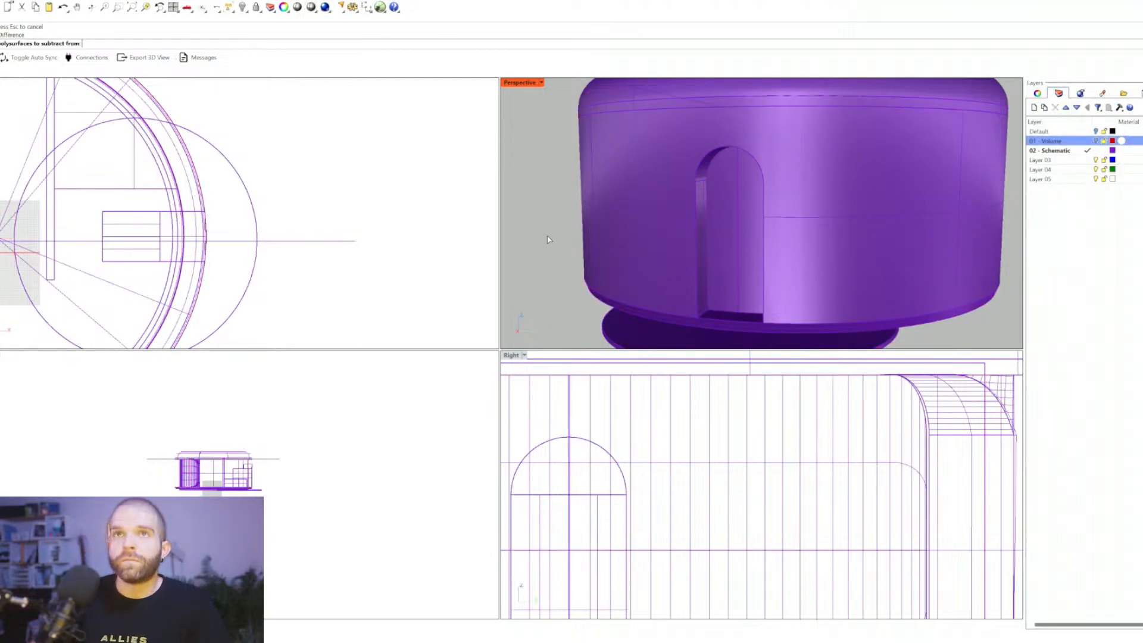
click(657, 216)
key(Return)
click(709, 258)
key(Return)
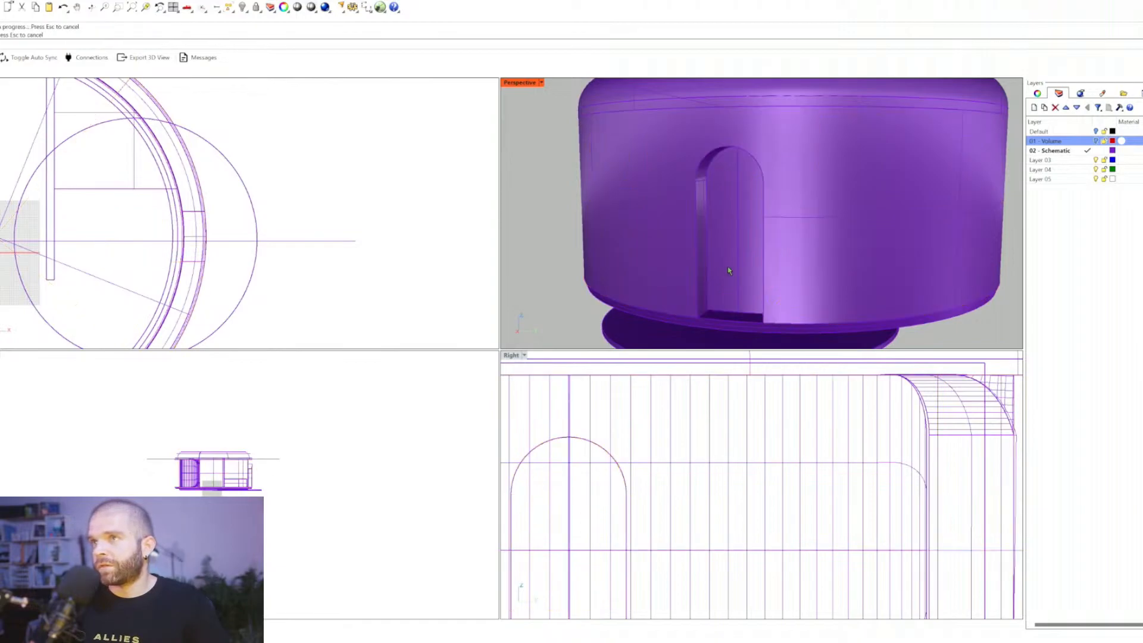
click(728, 270)
key(Delete)
Step: Try moving the hollowed schematic wall out of the pavilion and undo the move
scroll(735, 269, down, 5)
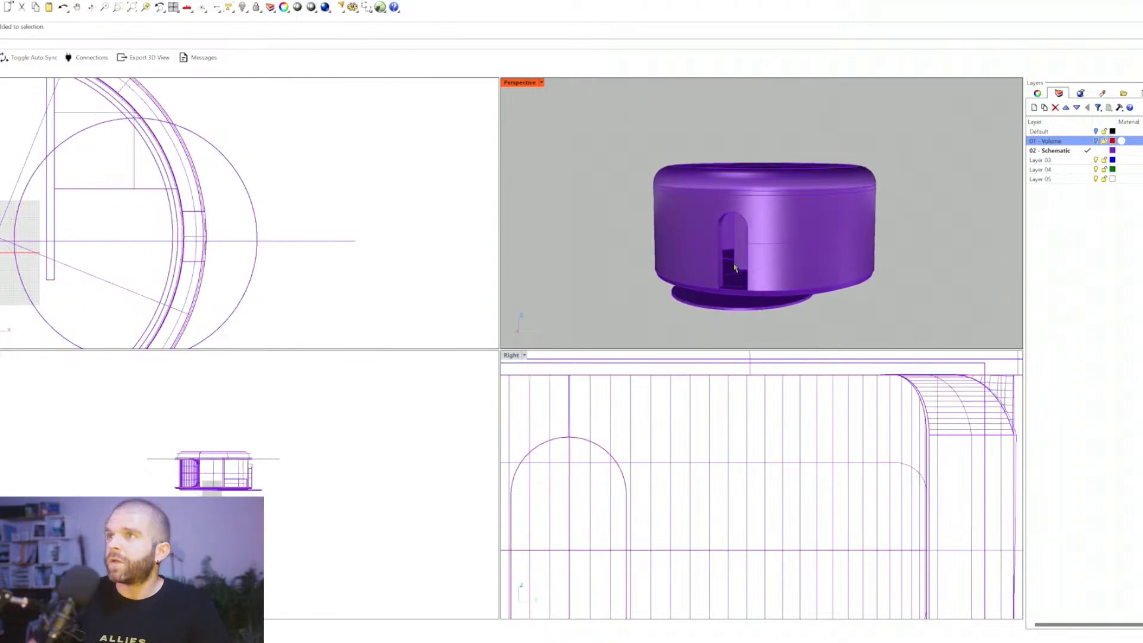
right_drag(929, 244, 920, 202)
click(733, 255)
key(Escape)
click(827, 248)
scroll(848, 240, up, 4)
key(Escape)
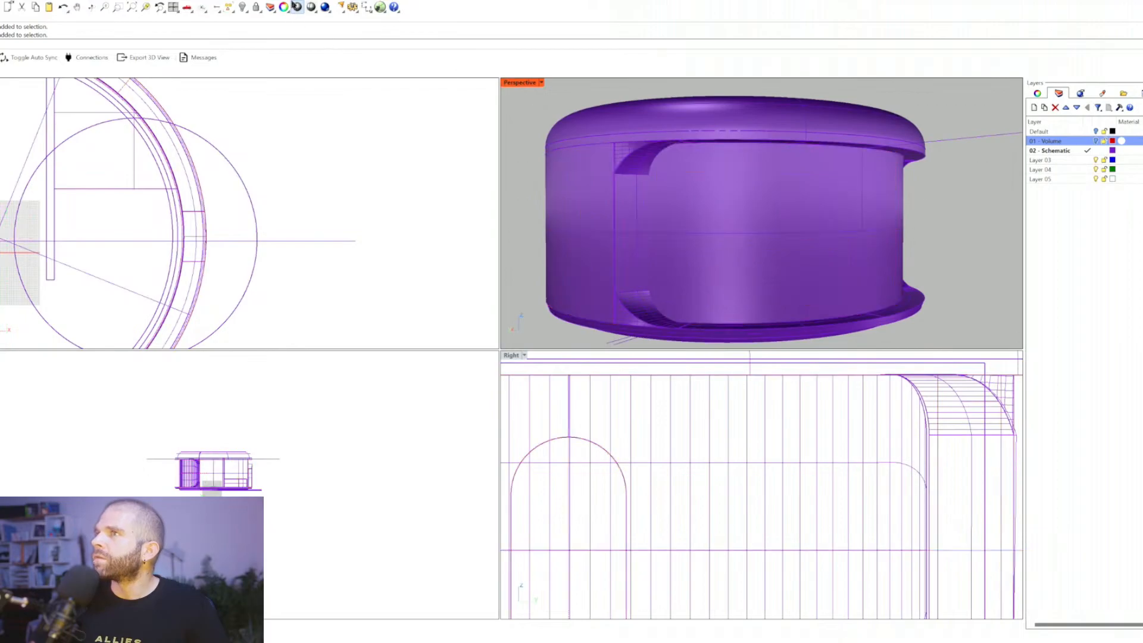
right_click(257, 9)
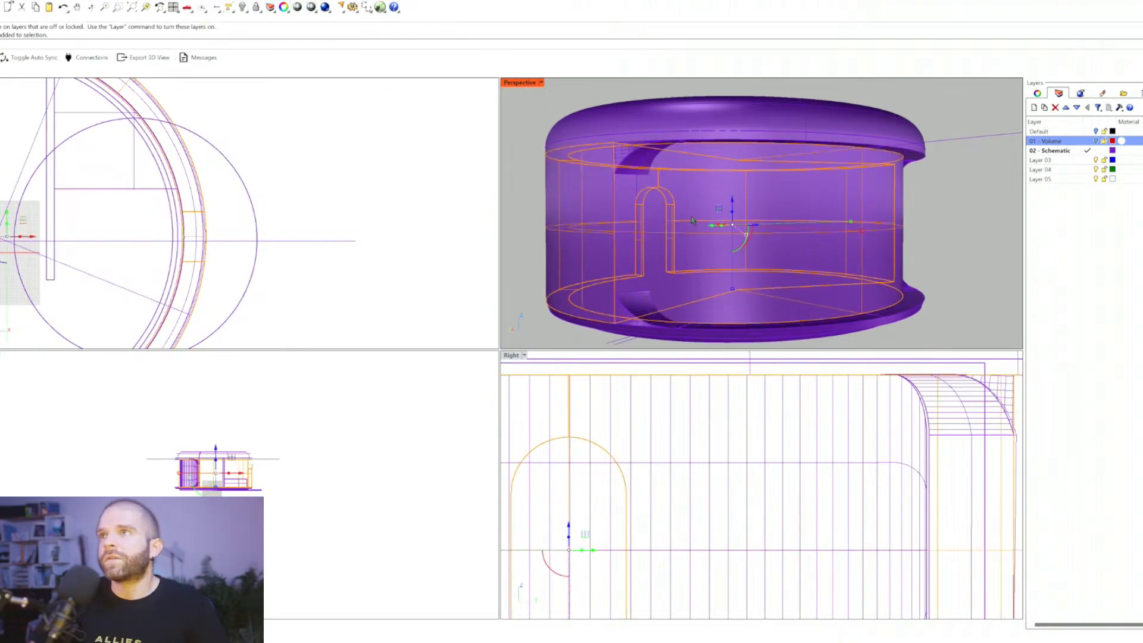
drag(708, 228, 635, 251)
key(ctrl+z)
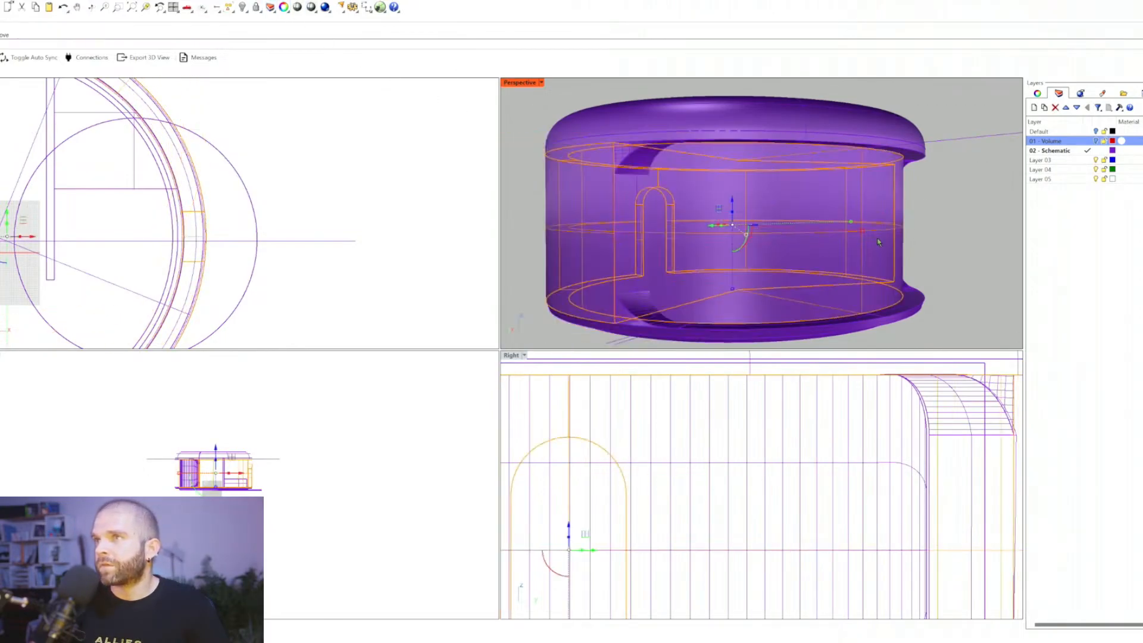
click(945, 238)
Step: Trim away the schematic wall segment across the wide front opening, using the two pairs of radial plan lines as cutters
right_drag(832, 272, 854, 273)
click(722, 267)
right_drag(722, 267, 657, 272)
scroll(143, 234, down, 10)
scroll(61, 237, up, 8)
scroll(148, 158, up, 5)
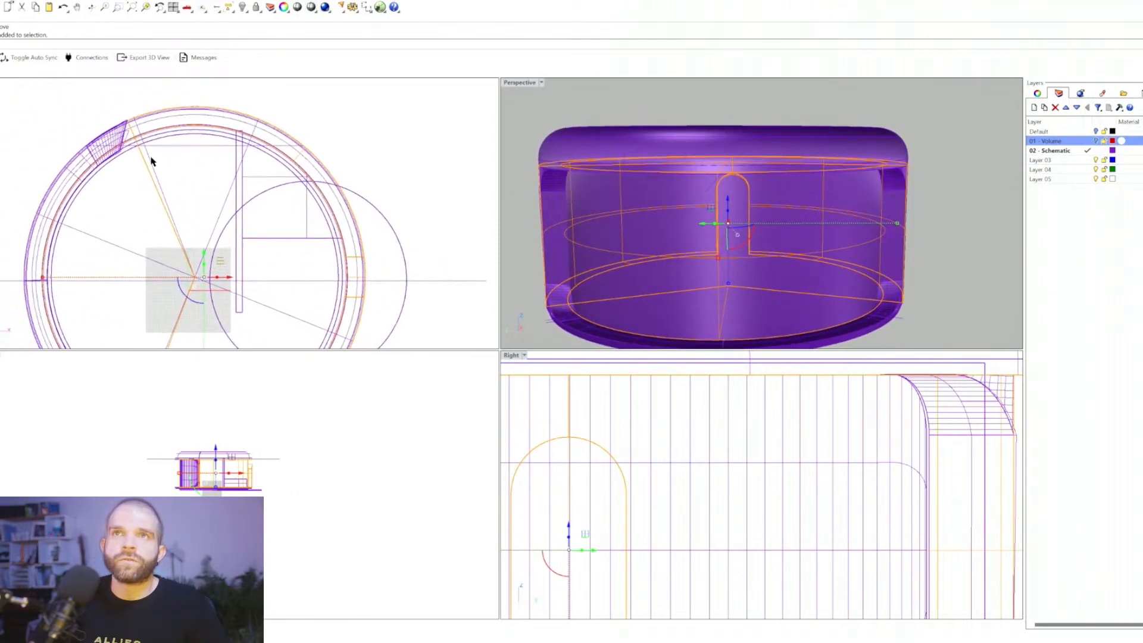
click(150, 203)
scroll(157, 152, down, 10)
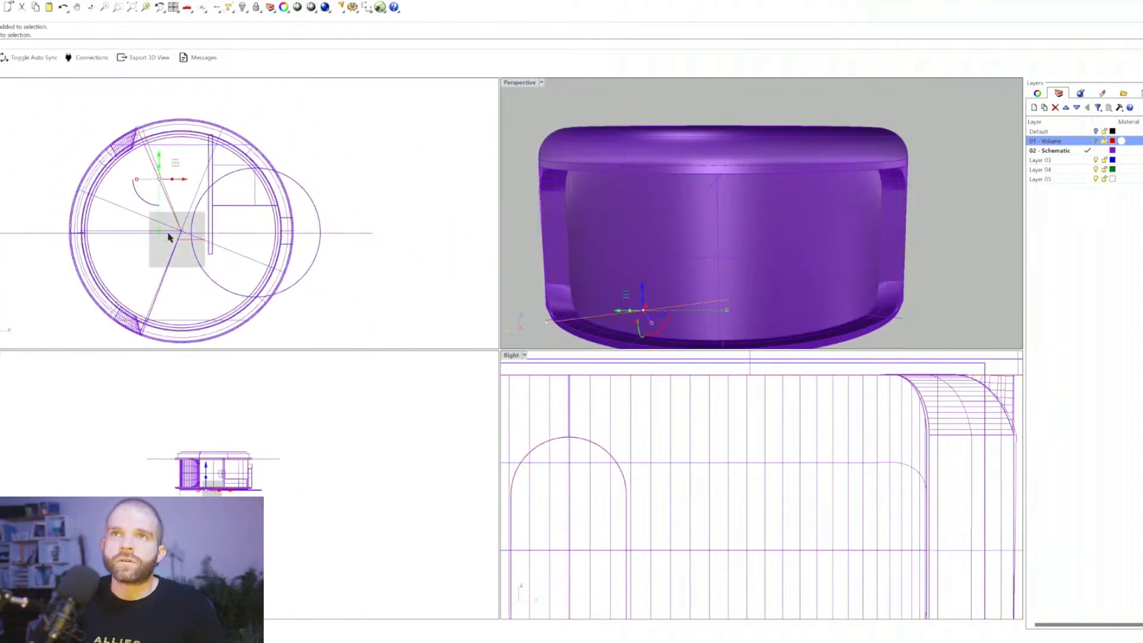
scroll(170, 244, up, 10)
right_drag(176, 288, 232, 30)
scroll(181, 171, up, 10)
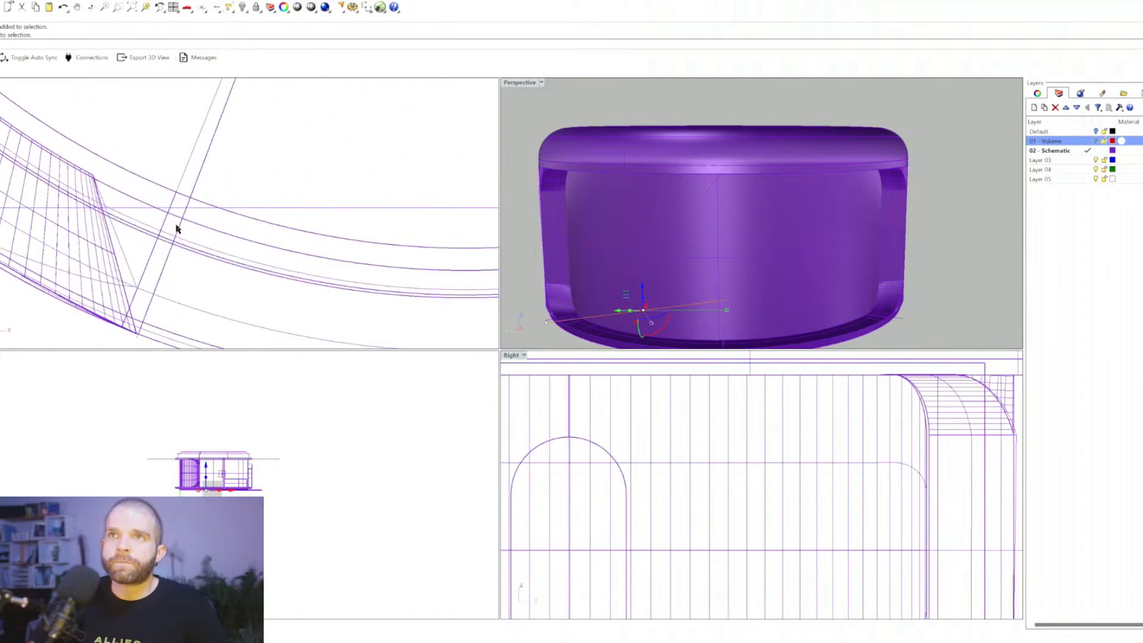
click(165, 276)
click(192, 295)
scroll(249, 261, down, 8)
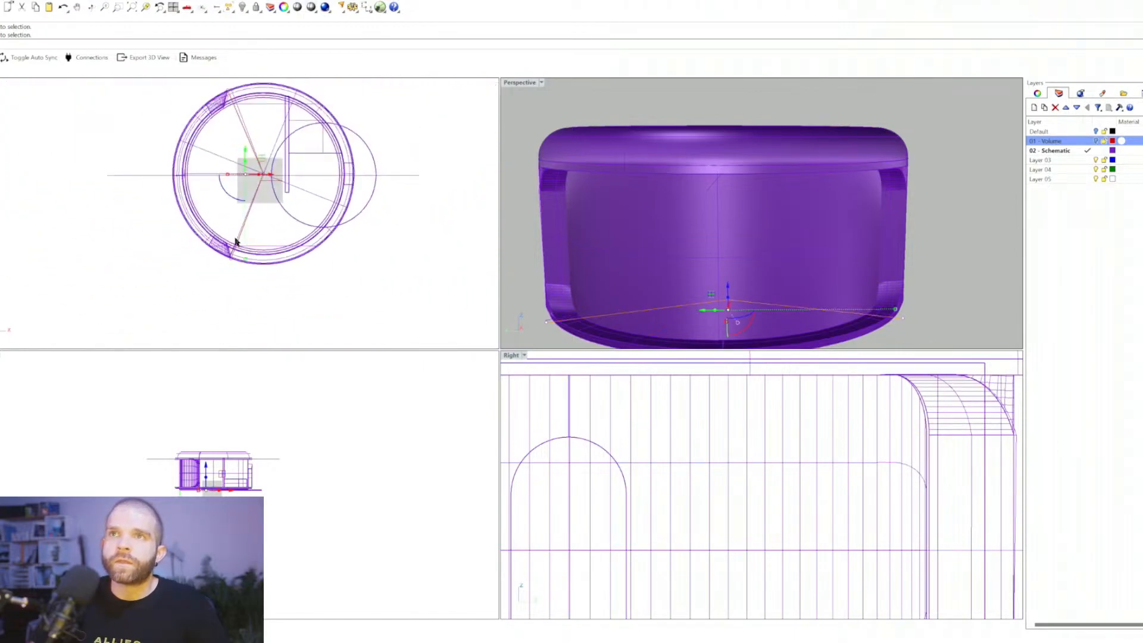
scroll(190, 165, up, 4)
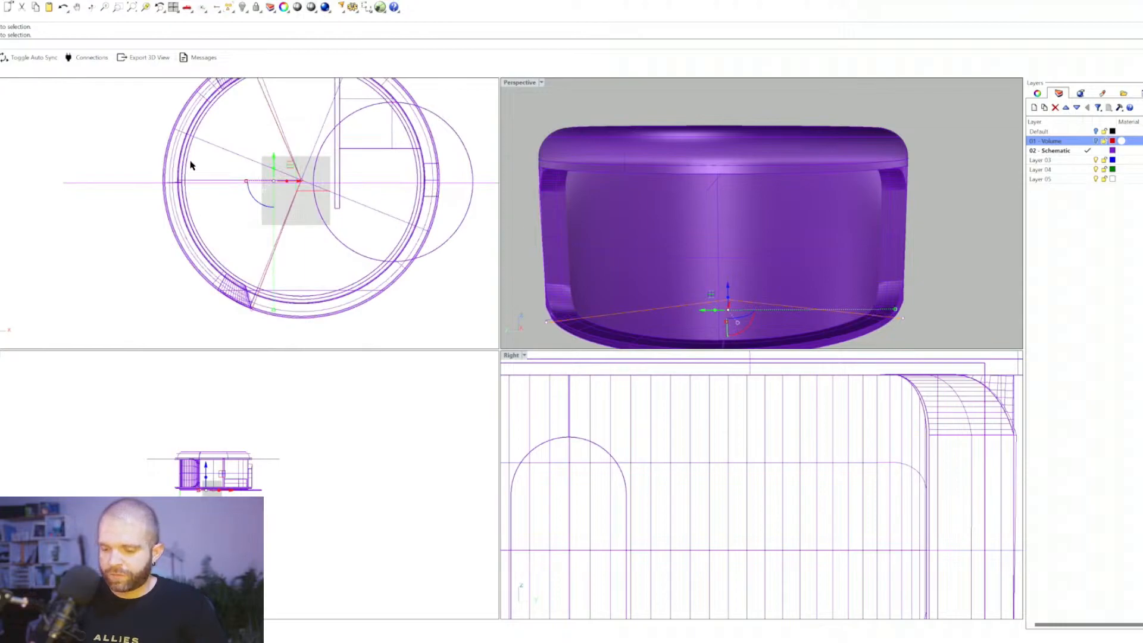
key(ctrl+t)
click(726, 252)
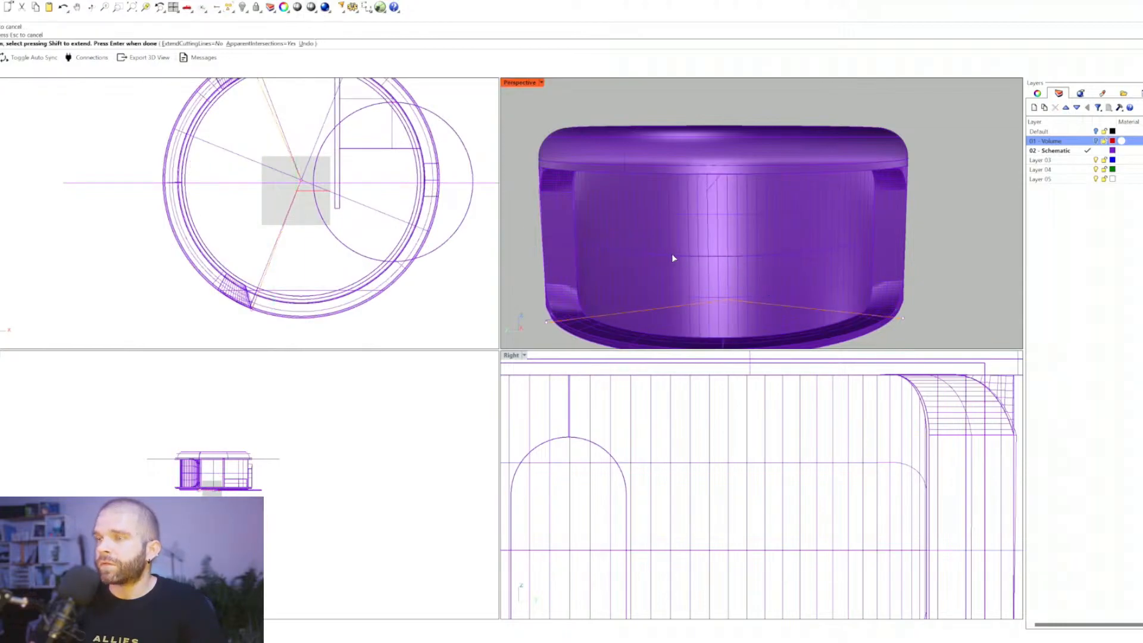
right_drag(673, 258, 783, 191)
key(Return)
key(Escape)
Step: Maximize the Perspective viewport and switch it to the TVM_Line-Shaded NS display mode
scroll(694, 187, down, 8)
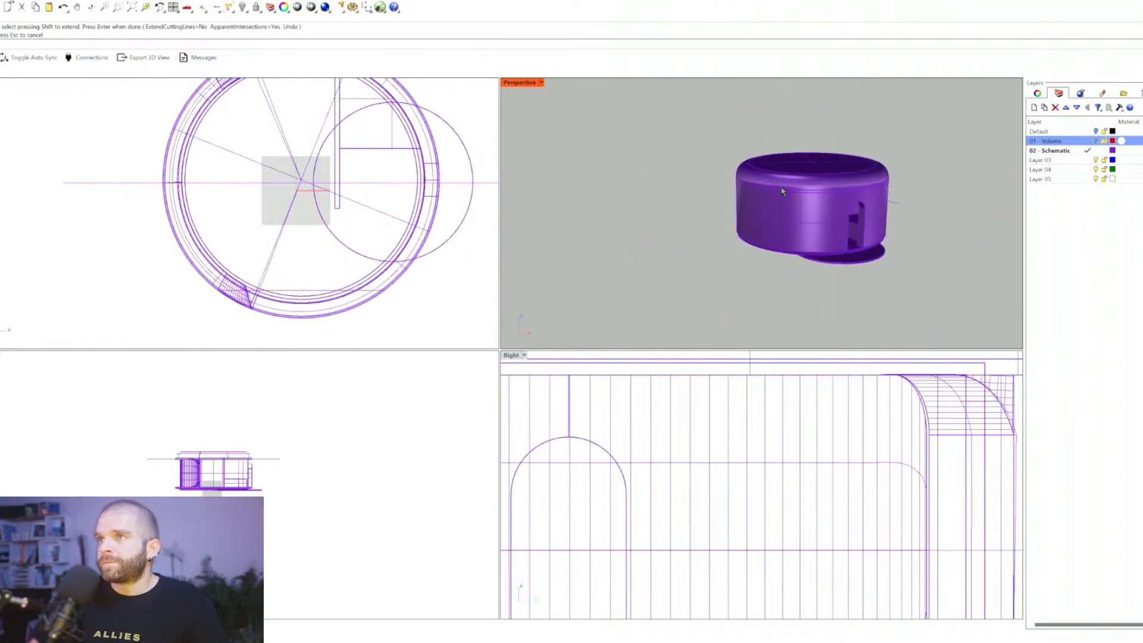
double_click(504, 87)
right_drag(543, 184, 536, 314)
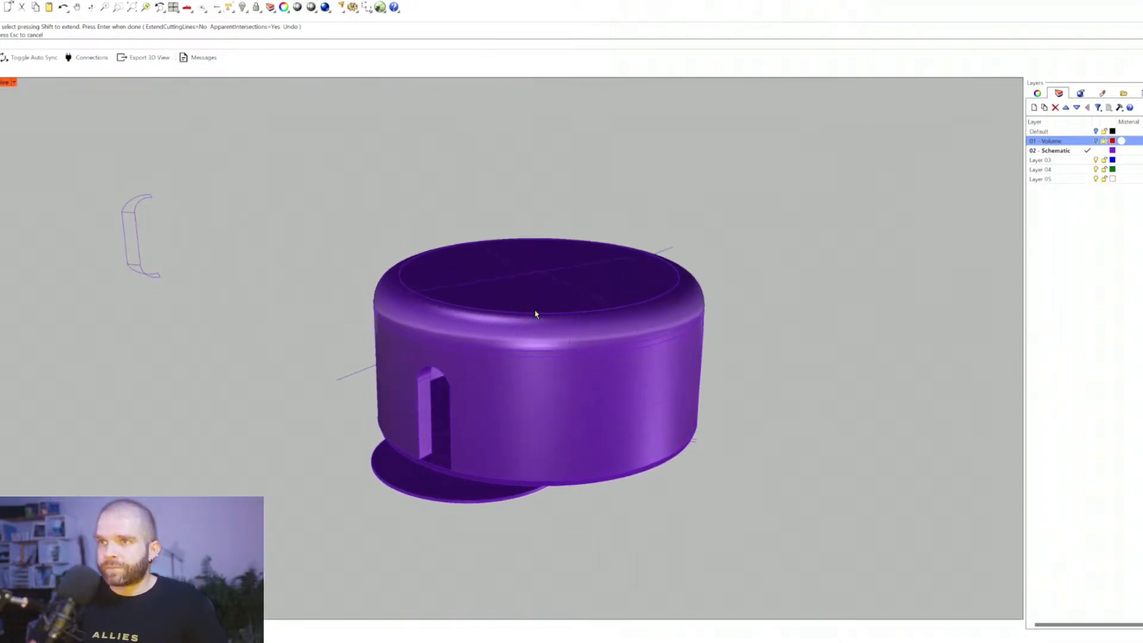
right_drag(581, 350, 595, 297)
scroll(513, 362, up, 5)
scroll(513, 362, down, 3)
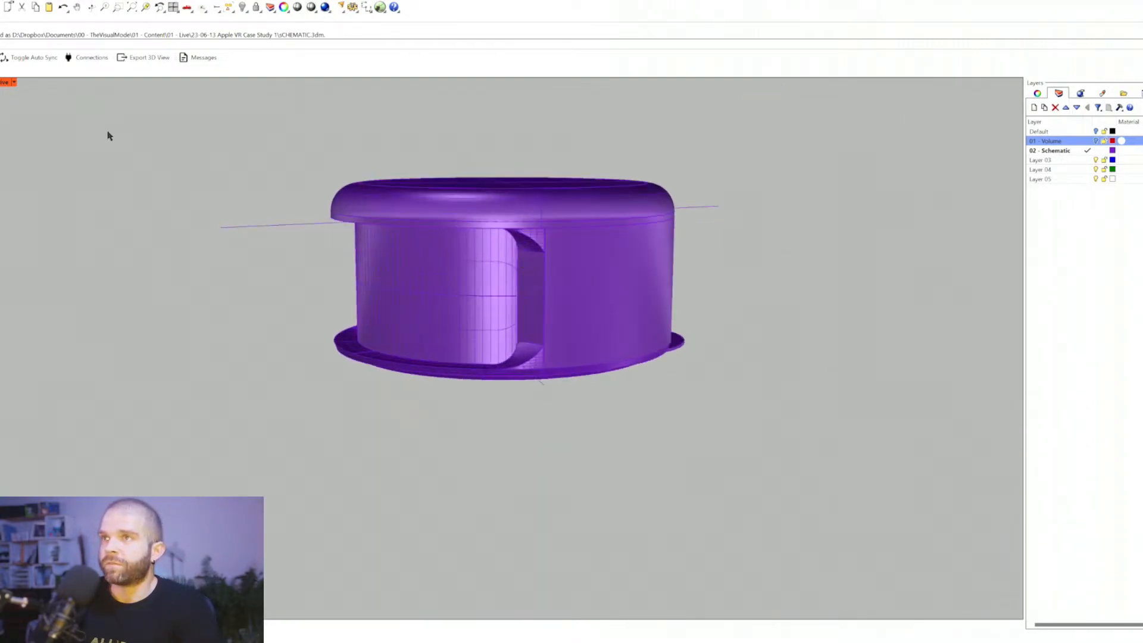
click(13, 83)
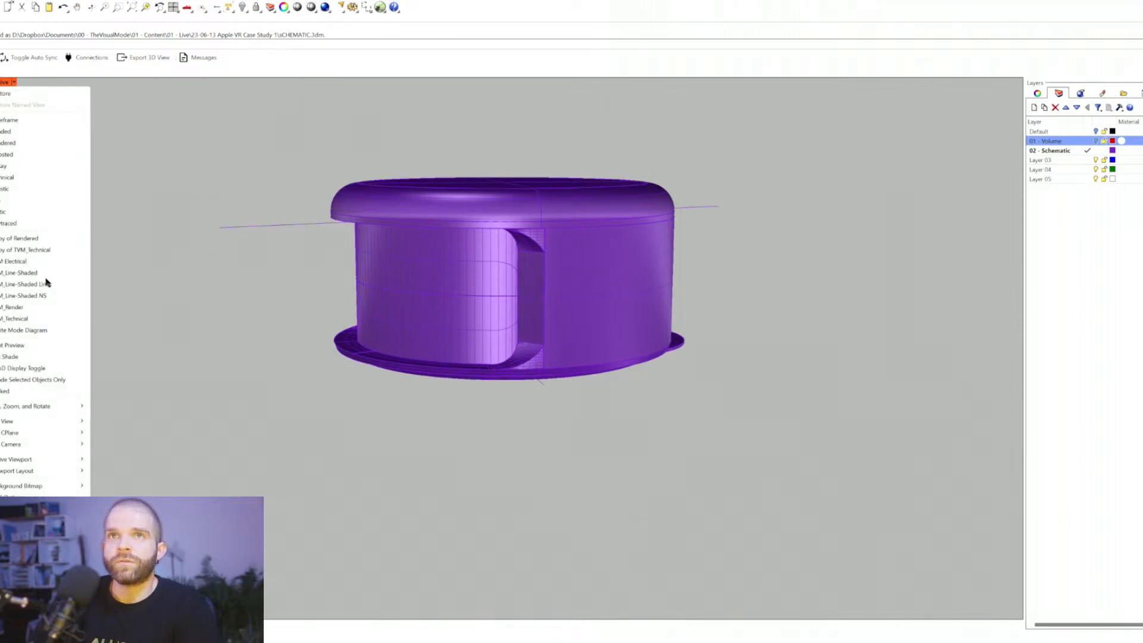
click(46, 296)
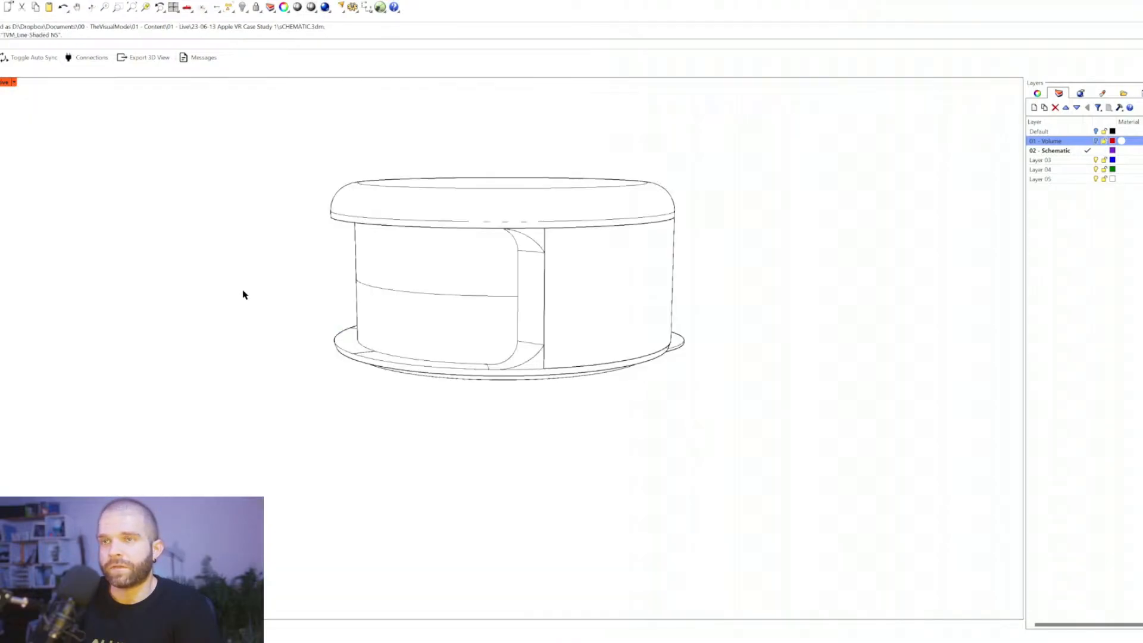
mouse_move(243, 293)
right_down()
mouse_move(380, 293)
mouse_move(299, 302)
mouse_move(372, 300)
mouse_move(428, 285)
right_up()
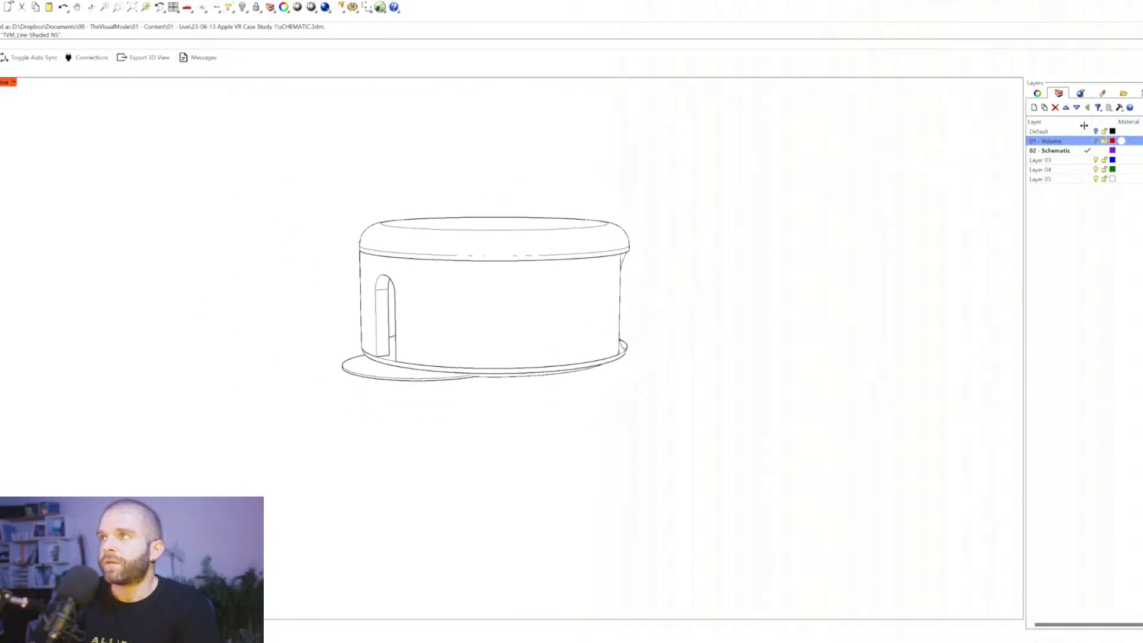
Step: Show the Default layer with the reference sketches and photo around the model
click(1099, 133)
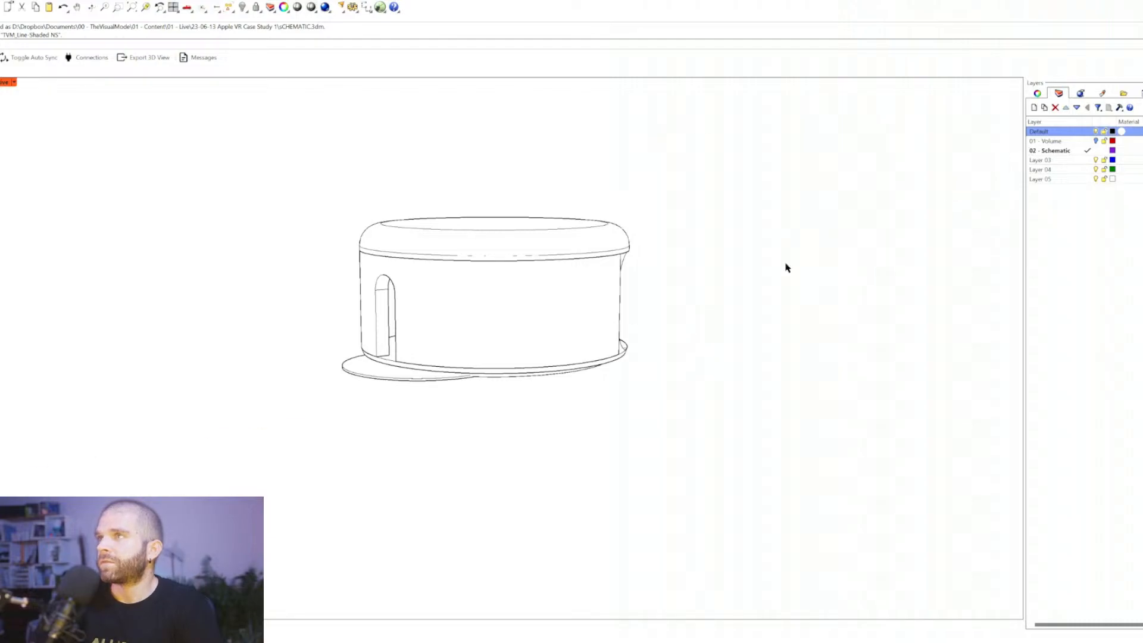
scroll(655, 307, down, 2)
click(1095, 132)
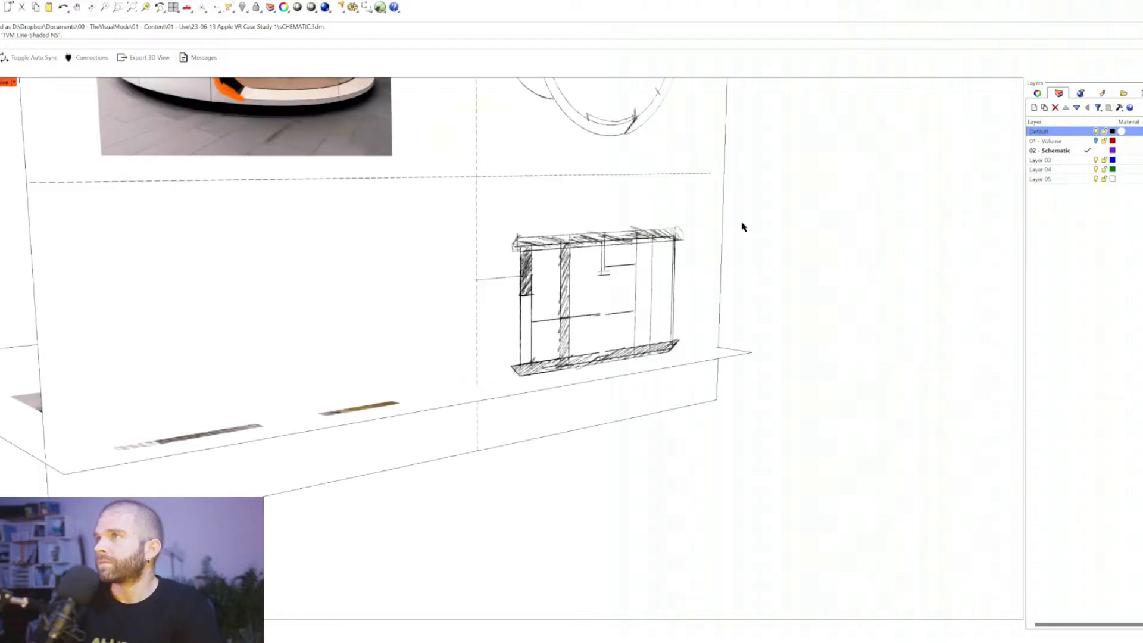
right_drag(740, 224, 541, 244)
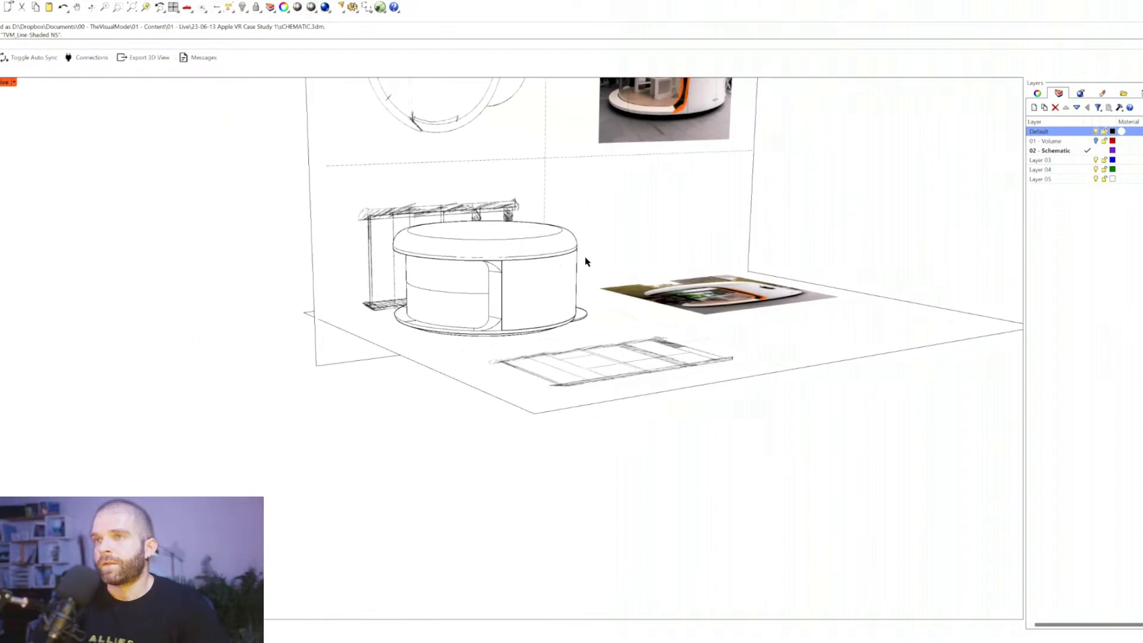
Step: Copy the whole schematic pavilion to an empty spot beside the reference planes
drag(158, 184, 818, 426)
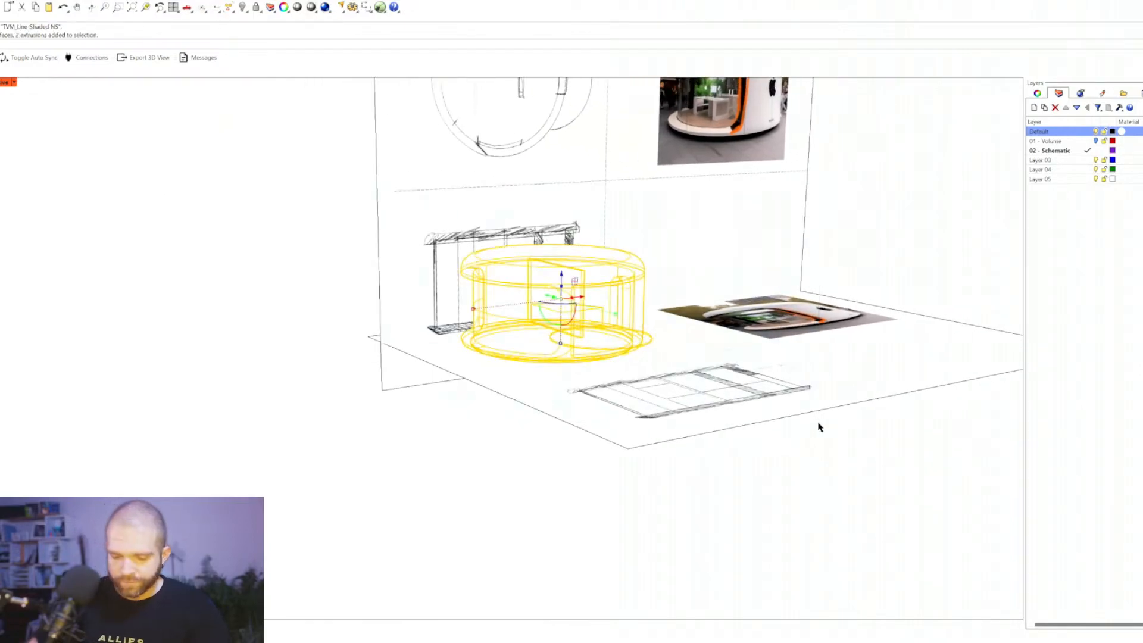
text(copy)
key(Return)
click(462, 514)
scroll(463, 513, down, 5)
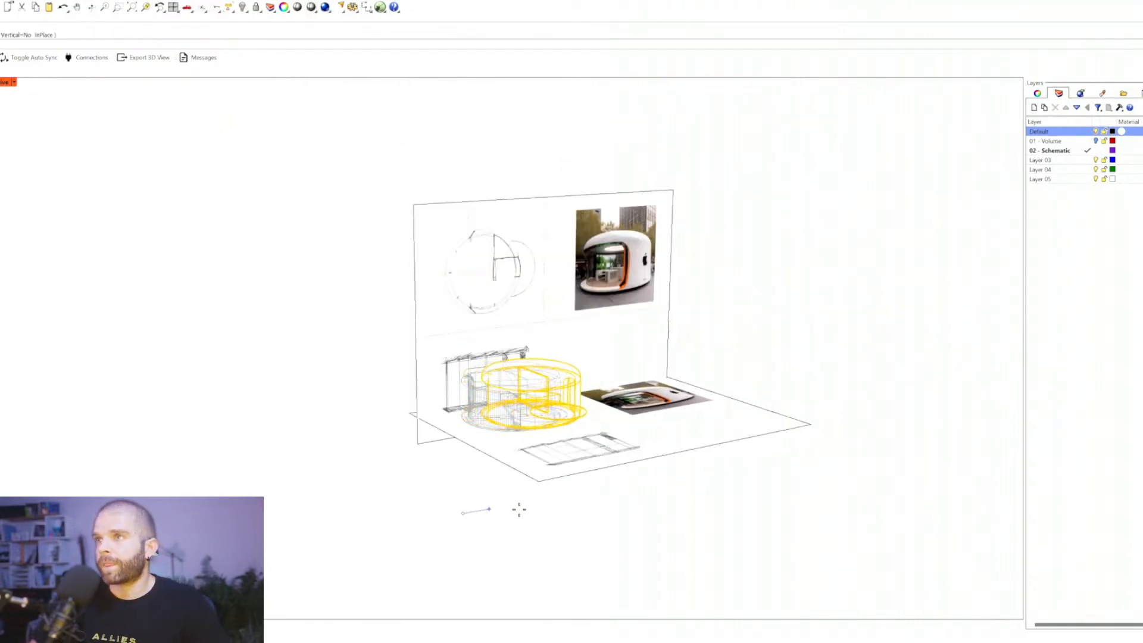
click(775, 464)
key(Escape)
Step: Raise the copied pavilion vertically to the height of the upright reference photo
scroll(836, 385, up, 7)
drag(856, 392, 607, 256)
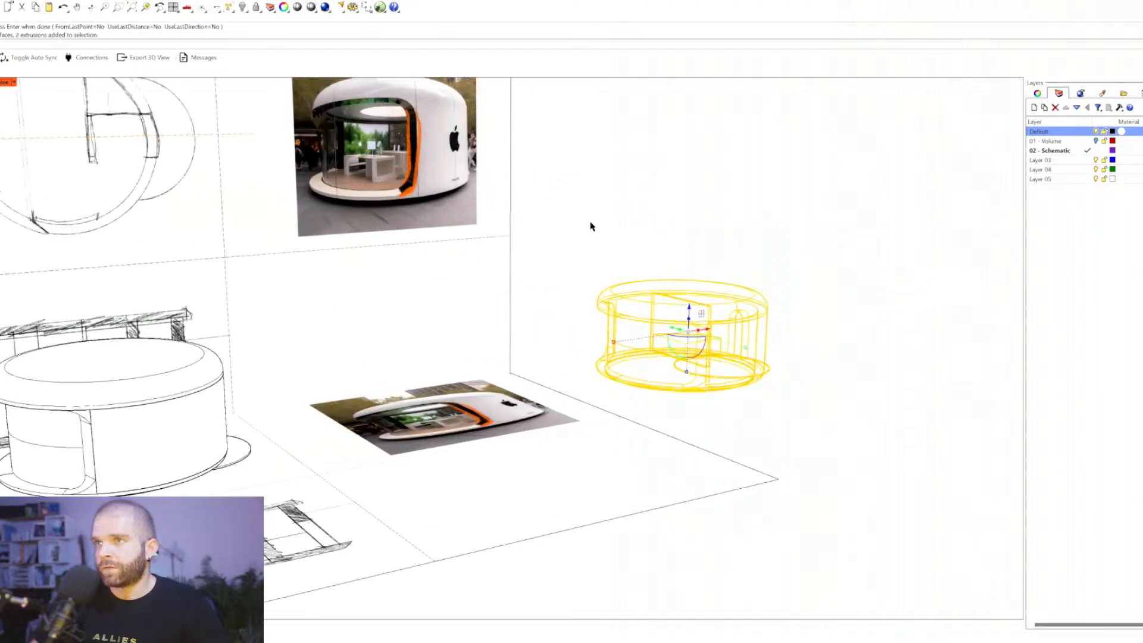
drag(689, 307, 676, 107)
click(596, 169)
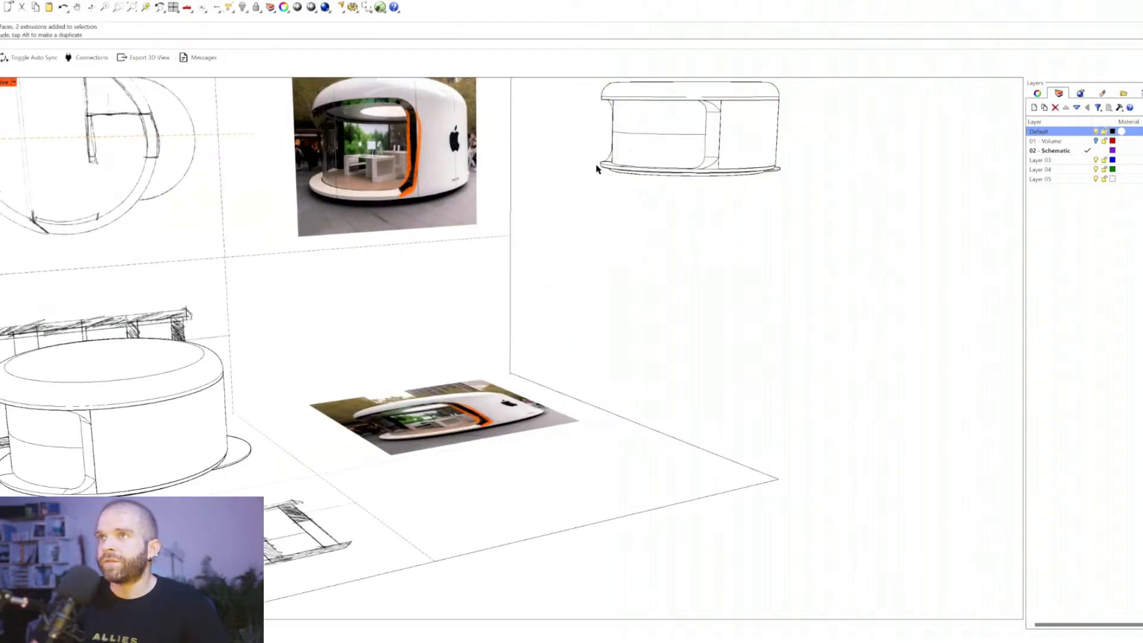
Step: Compare the copied pavilion's roof edge, front opening and base with the reference photo from several angles
shift+right_drag(595, 179, 638, 314)
scroll(660, 309, up, 3)
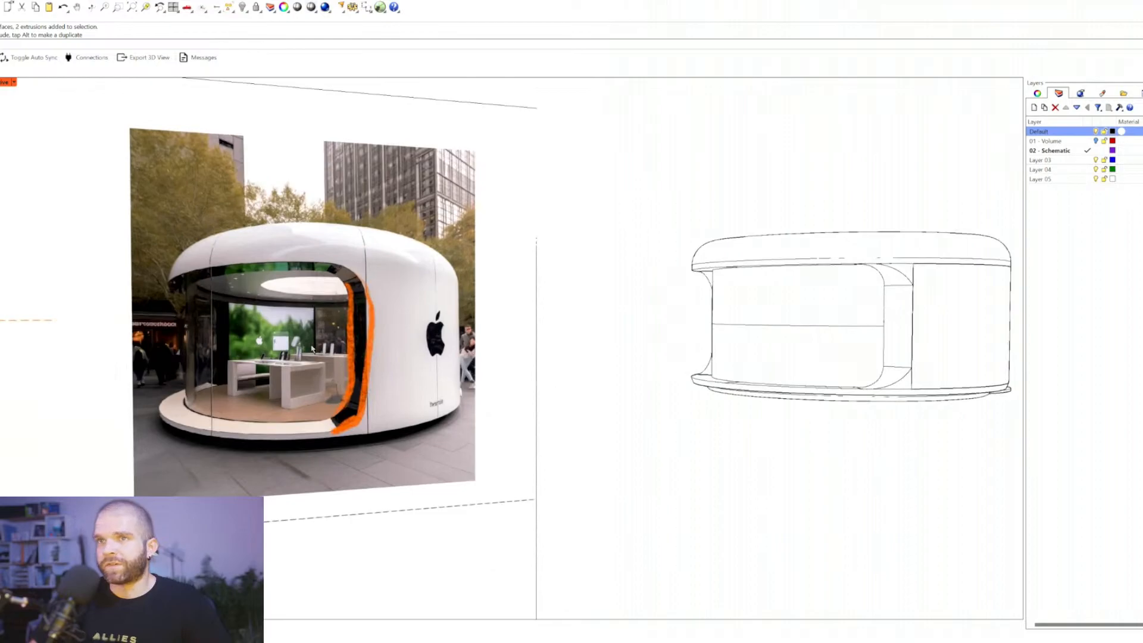
scroll(311, 349, down, 5)
right_drag(311, 349, 457, 342)
right_drag(646, 322, 487, 326)
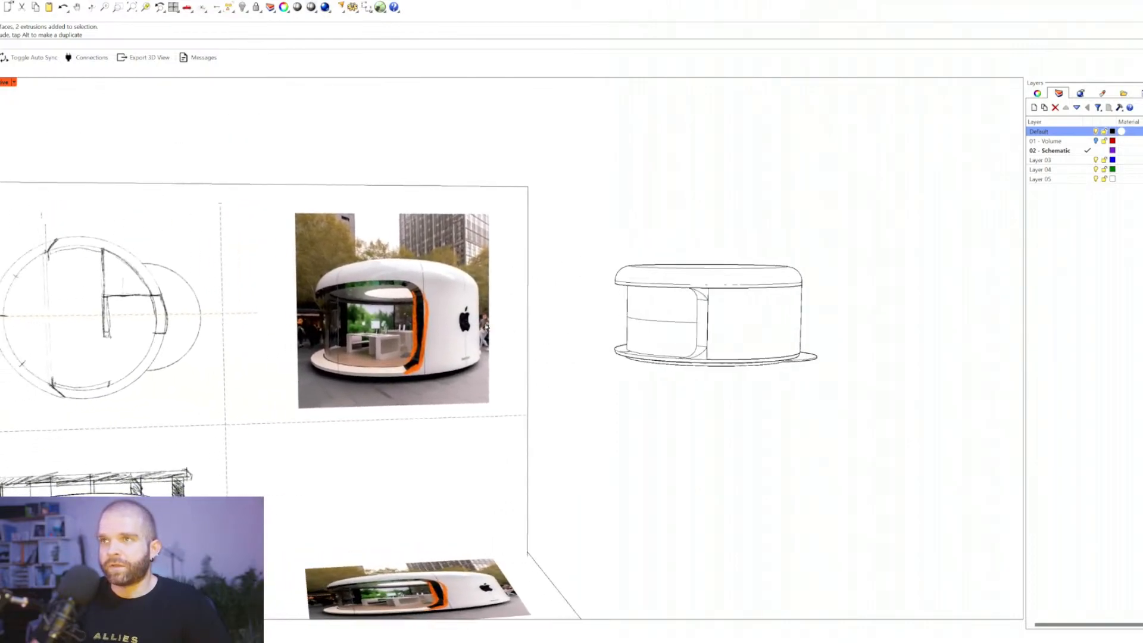
mouse_move(774, 365)
right_down()
mouse_move(805, 383)
mouse_move(405, 408)
mouse_move(589, 403)
mouse_move(502, 400)
mouse_move(581, 391)
mouse_move(527, 387)
right_up()
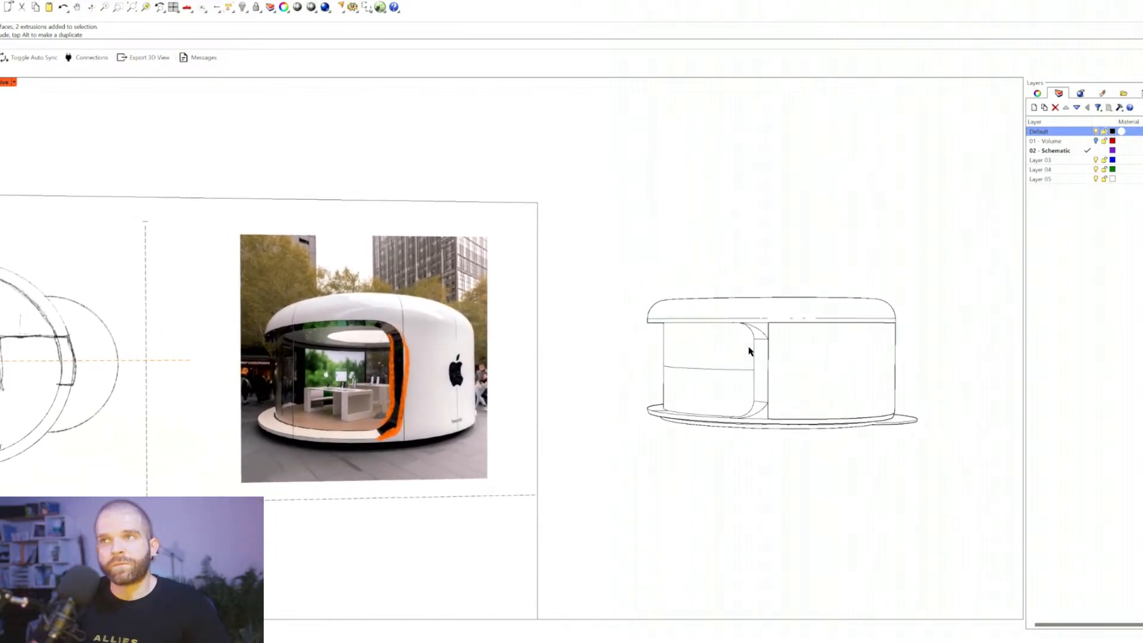
mouse_move(748, 347)
right_down()
mouse_move(722, 355)
mouse_move(722, 340)
mouse_move(791, 339)
mouse_move(760, 338)
mouse_move(783, 360)
mouse_move(785, 349)
mouse_move(737, 364)
right_up()
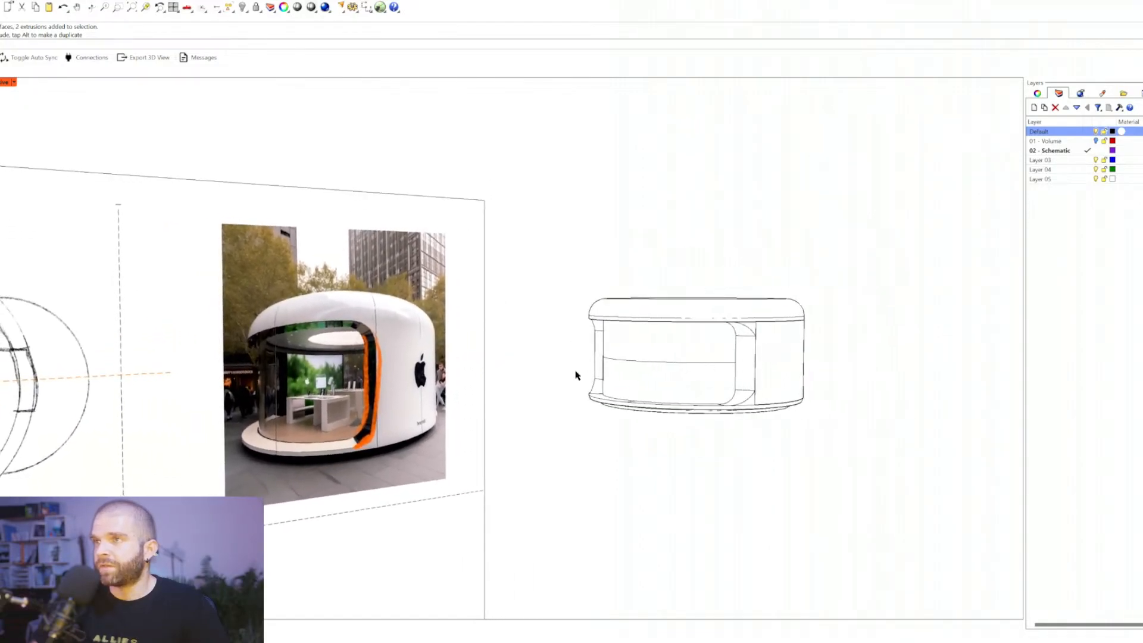
right_drag(579, 375, 521, 383)
right_drag(767, 375, 535, 408)
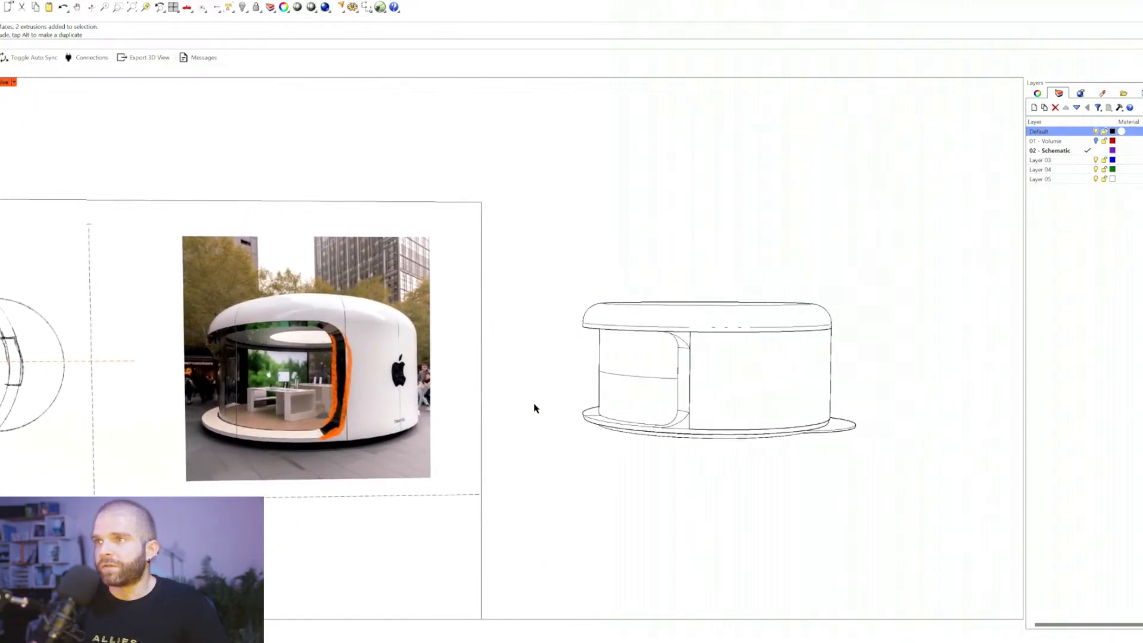
right_drag(382, 422, 476, 430)
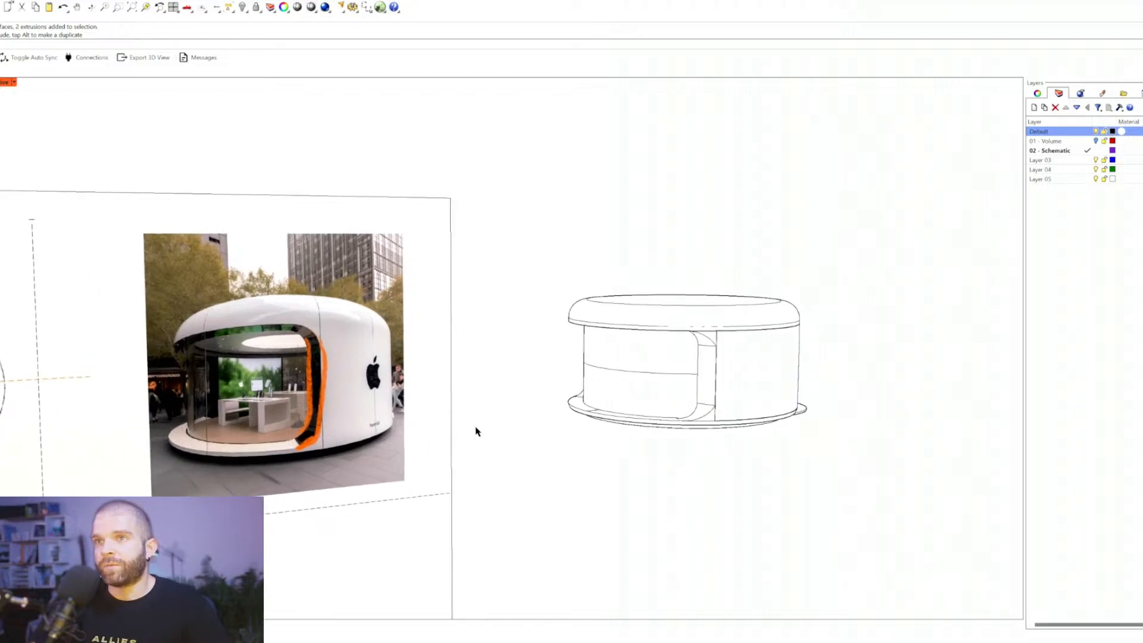
right_drag(601, 394, 604, 403)
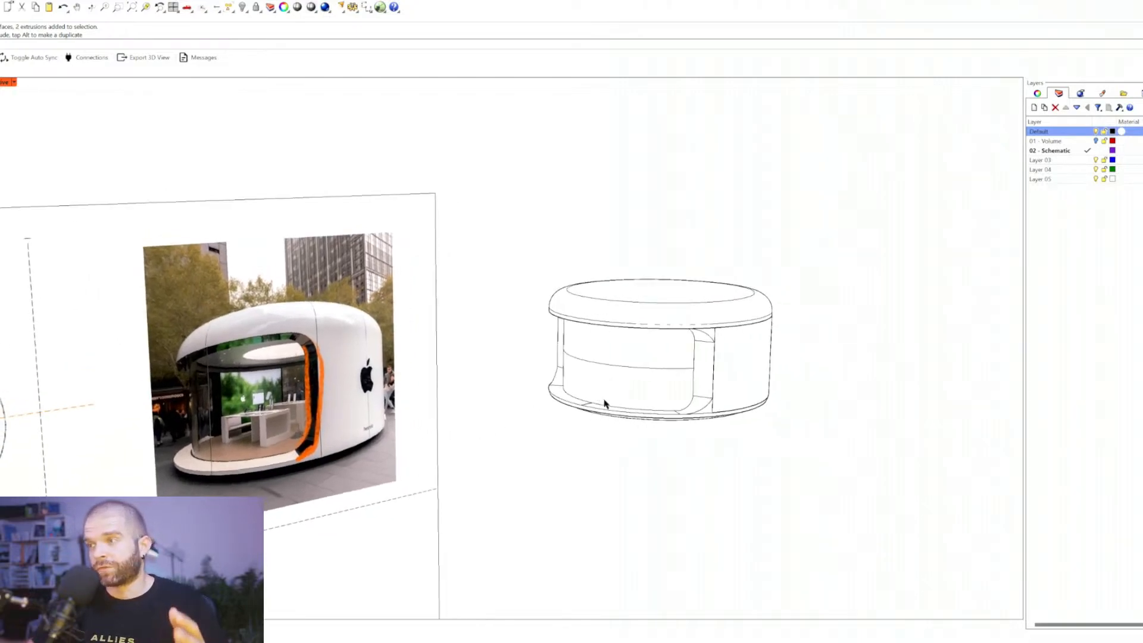
right_drag(691, 377, 679, 355)
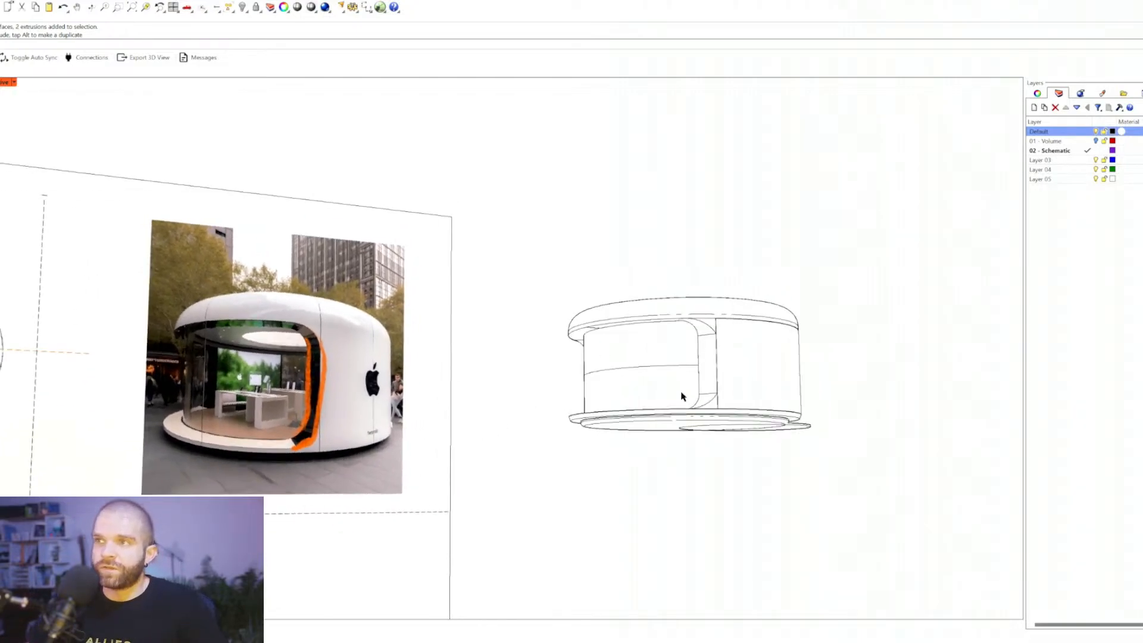
mouse_move(663, 412)
right_down()
mouse_move(648, 397)
mouse_move(660, 402)
right_up()
click(801, 444)
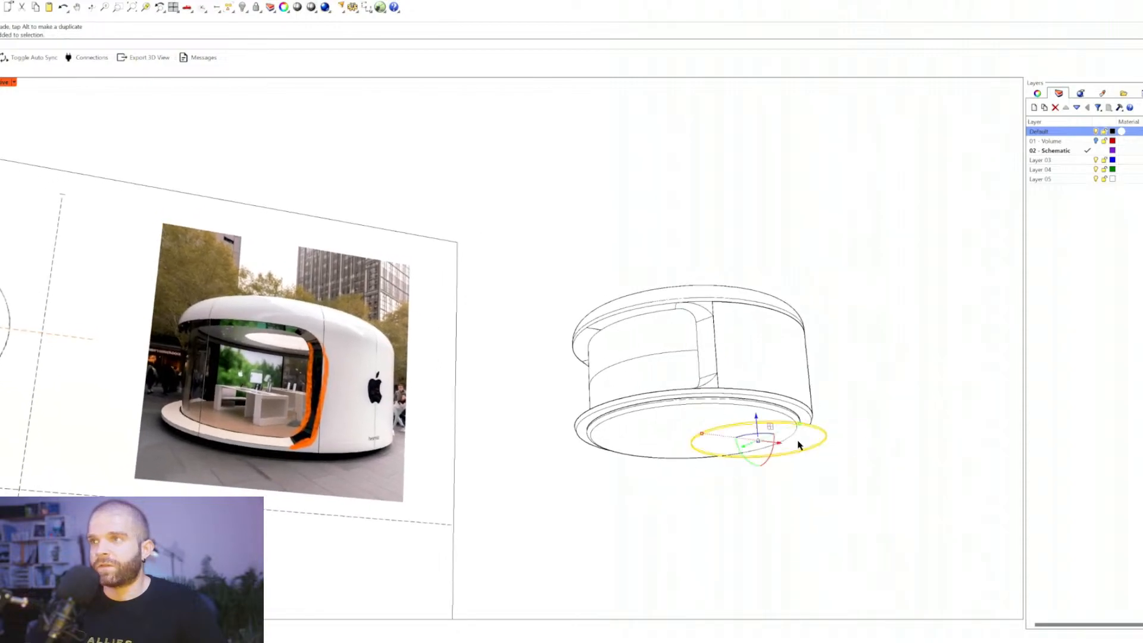
Step: Try to subtract the copied pavilion's base disc from the small round landing disc with BooleanDifference, keeping the input objects
key(Escape)
click(656, 441)
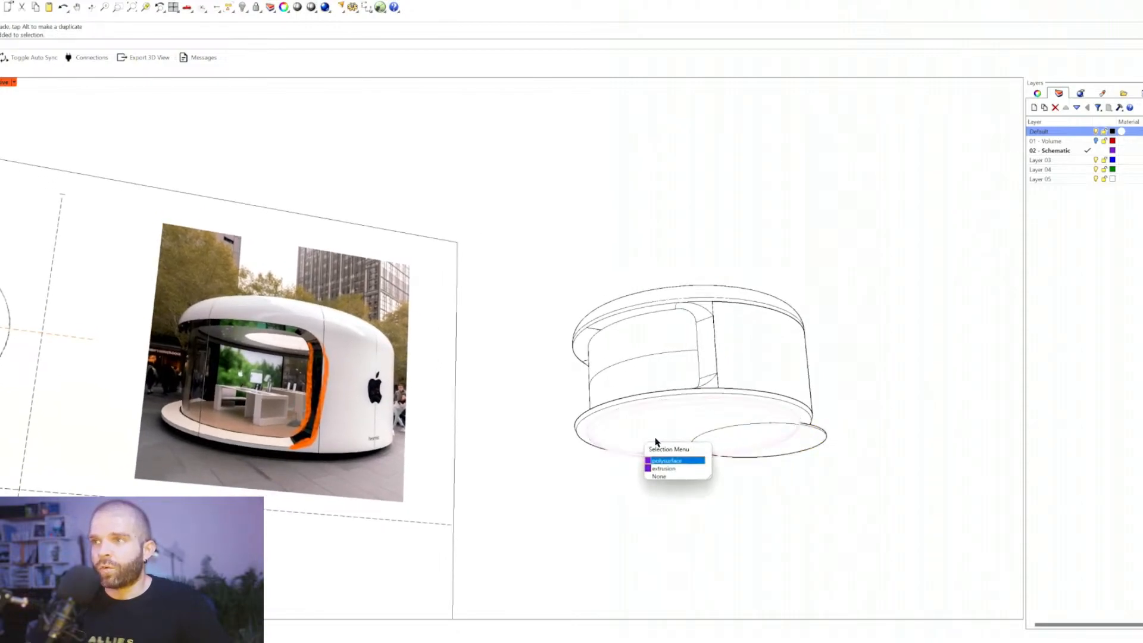
click(658, 429)
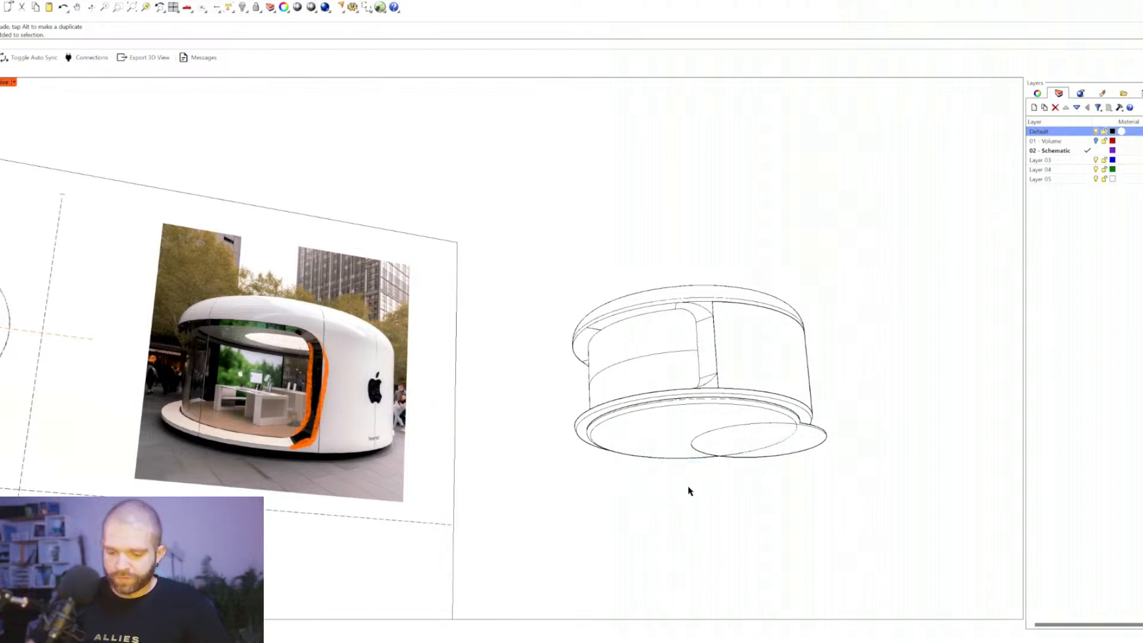
text(bo)
key(Return)
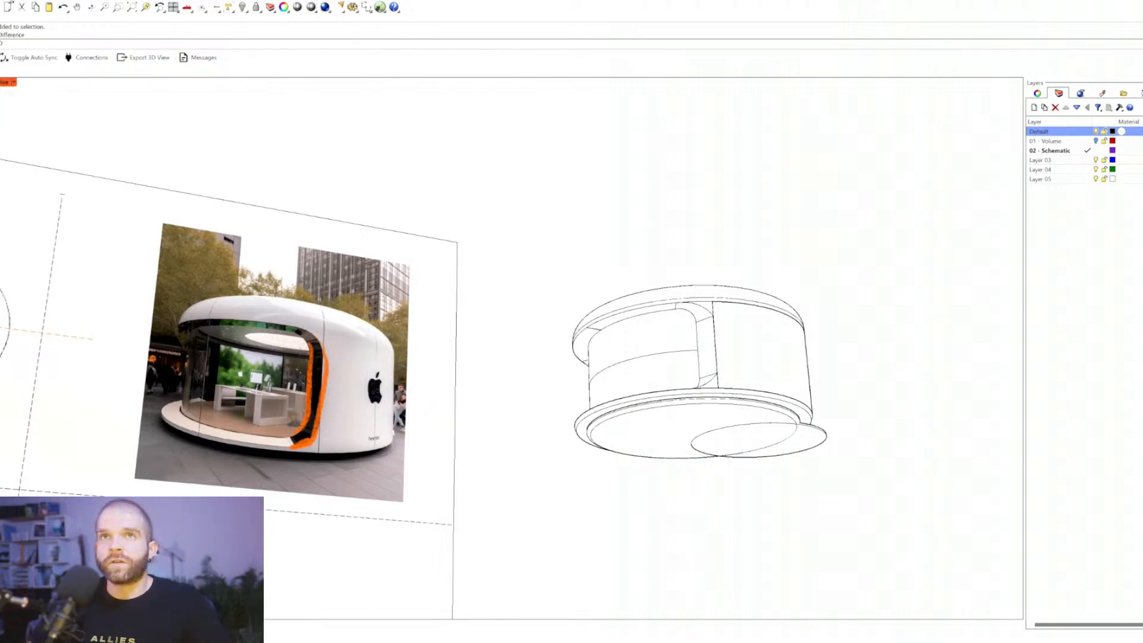
click(805, 448)
key(Return)
click(671, 435)
key(Return)
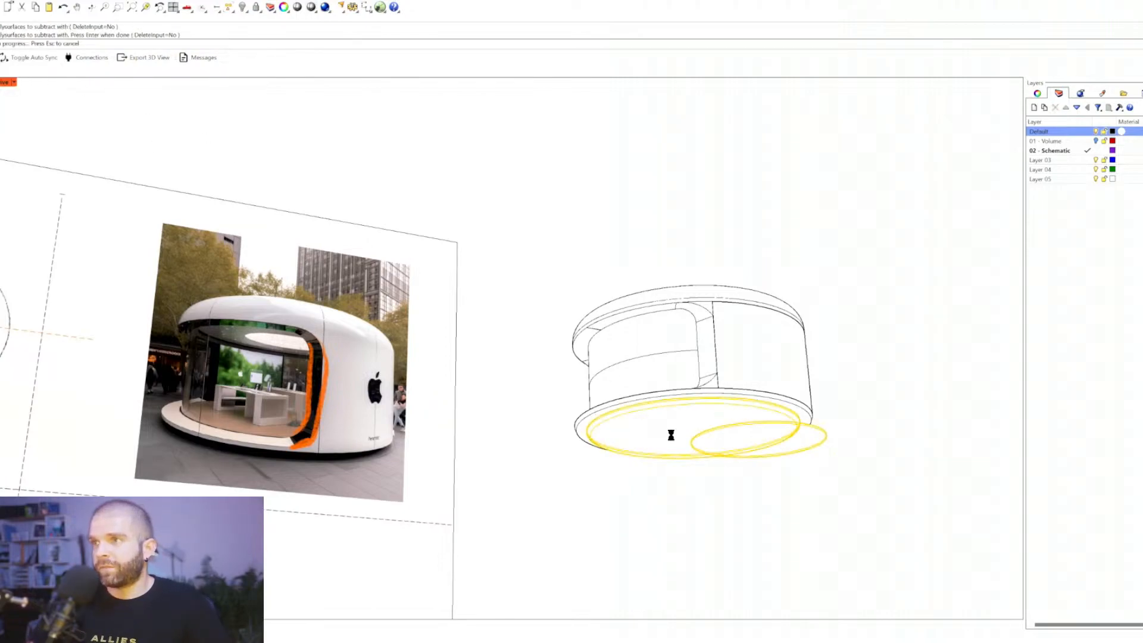
click(793, 450)
key(Escape)
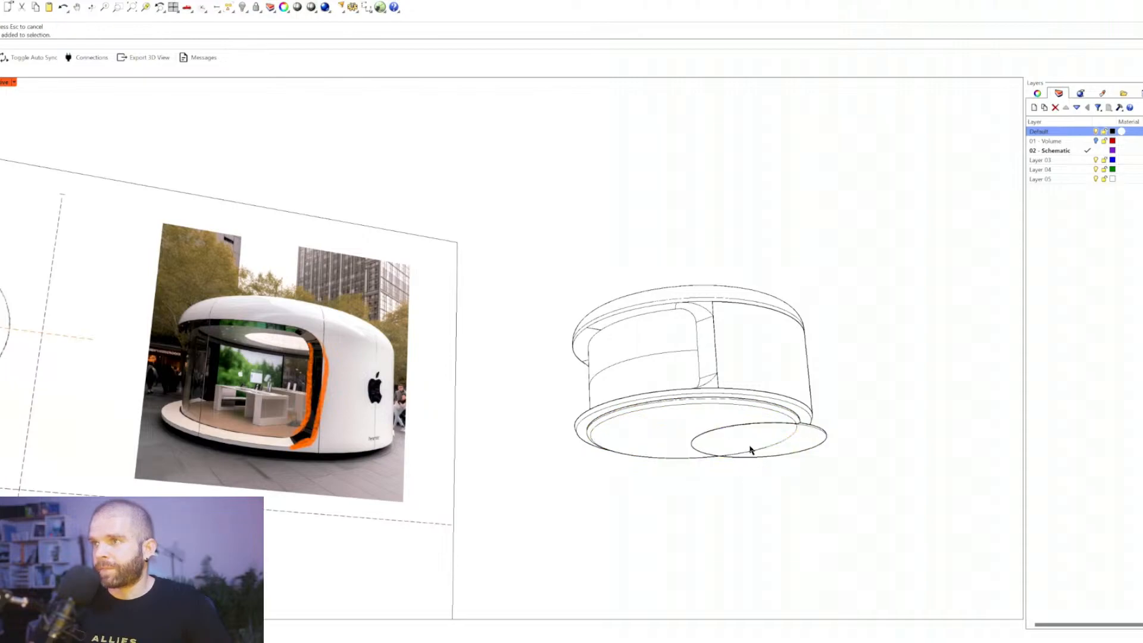
click(752, 450)
key(Escape)
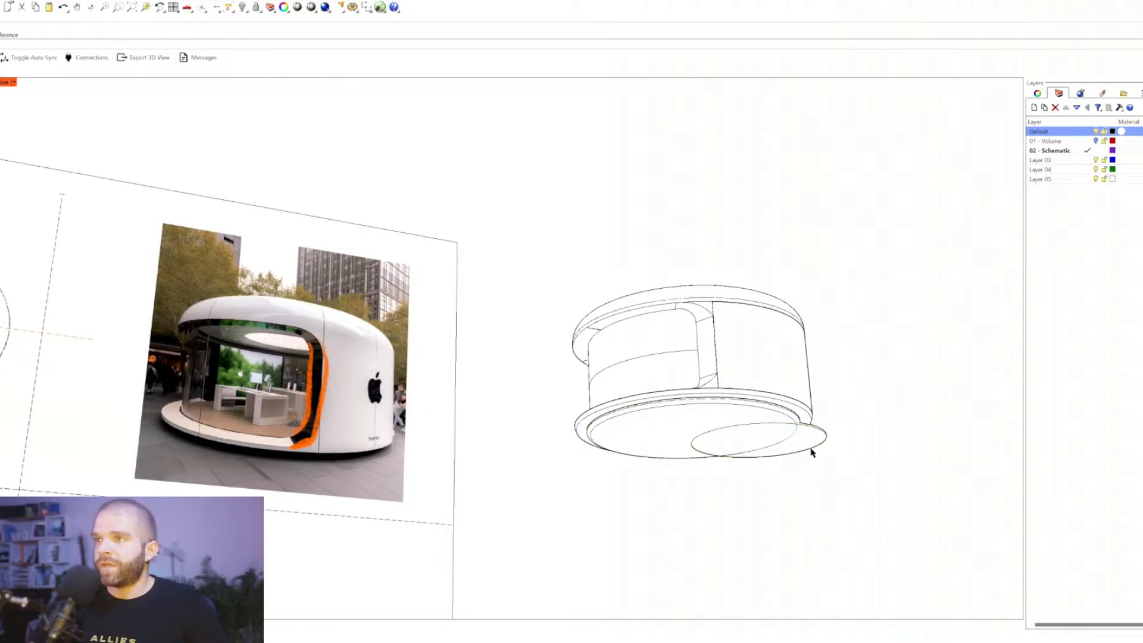
Step: Compare the copied pavilion's roof, front opening and base with the upright reference photo from low angles
right_drag(786, 508, 709, 371)
scroll(431, 331, up, 6)
scroll(347, 365, down, 6)
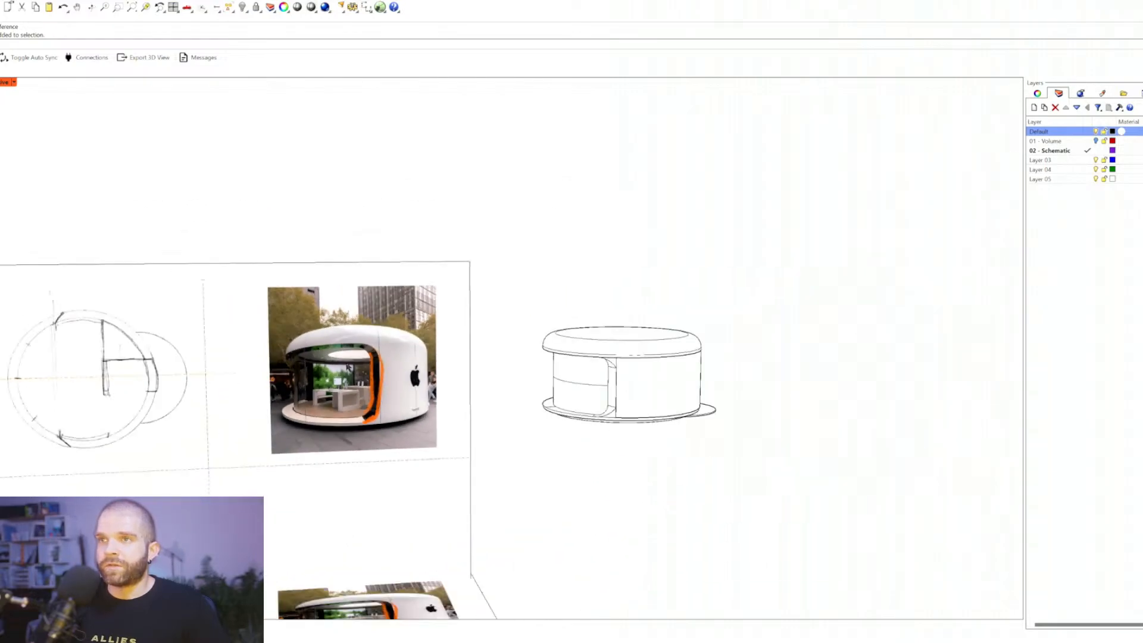
right_drag(257, 408, 327, 369)
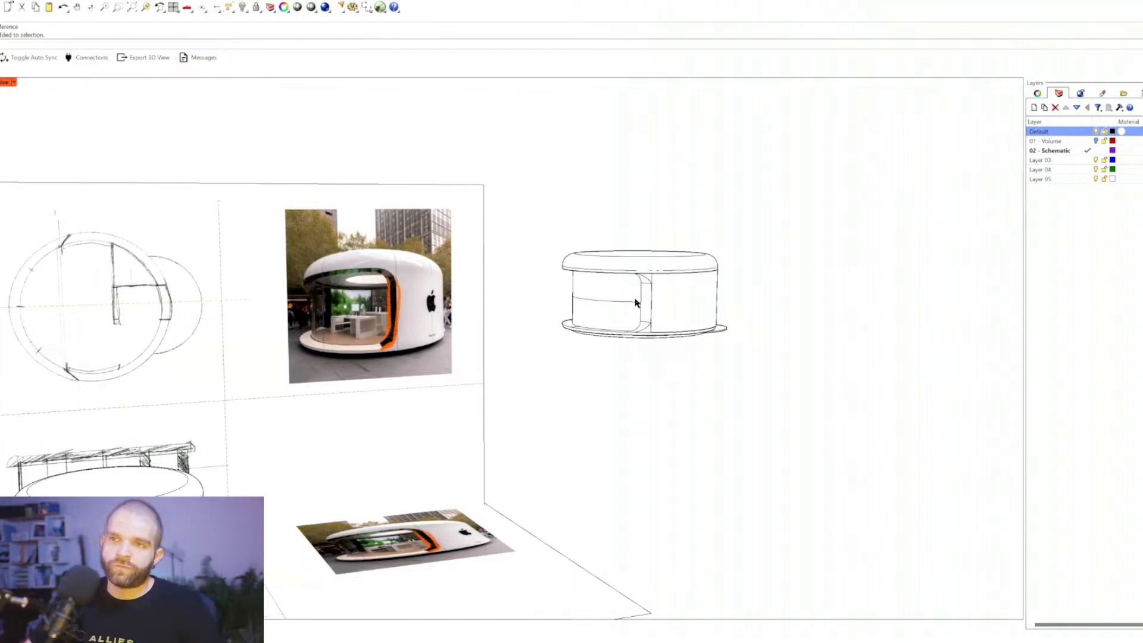
right_drag(635, 303, 591, 310)
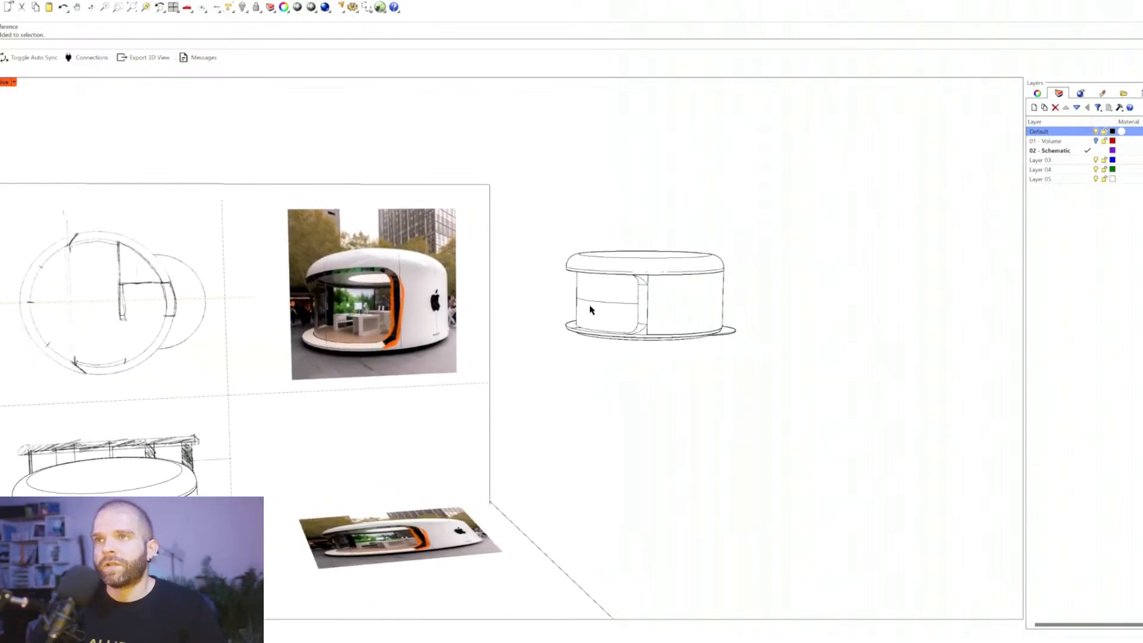
scroll(359, 294, up, 7)
scroll(772, 326, down, 4)
shift+right_drag(713, 327, 390, 326)
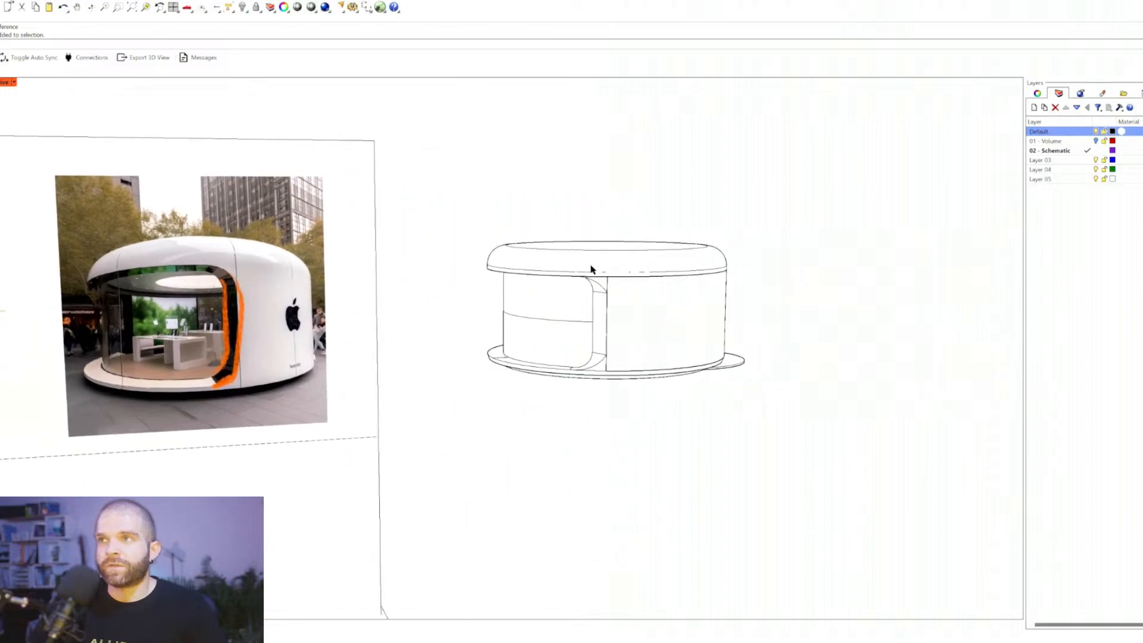
Step: Lift the copied pavilion's roof cap well above the walls and lower the bottom plinth disc below the base
click(601, 263)
drag(606, 232, 616, 152)
click(622, 397)
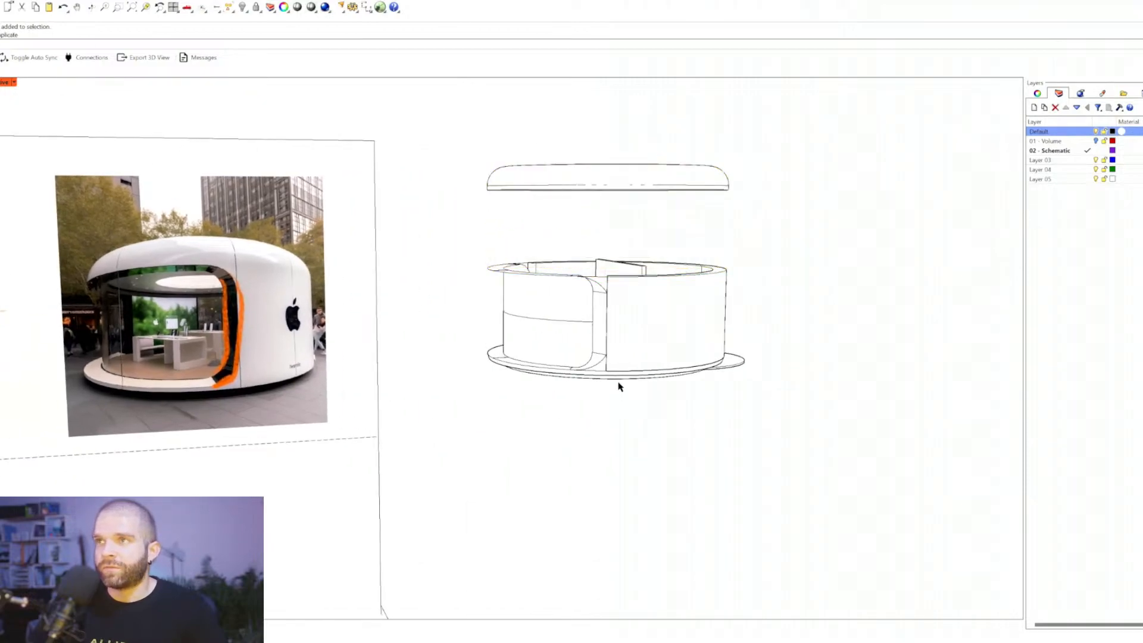
click(618, 382)
drag(605, 327, 606, 395)
click(629, 381)
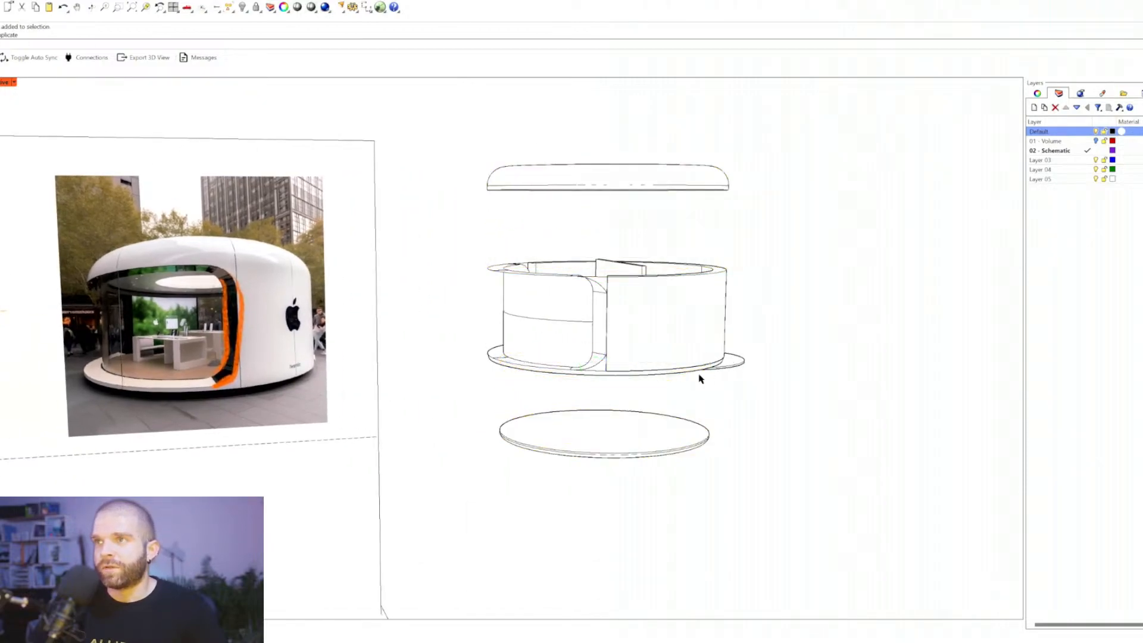
Step: Lower the wide floor disc and the small round landing disc to pull them apart from the walls
click(655, 375)
drag(606, 335, 606, 373)
click(736, 364)
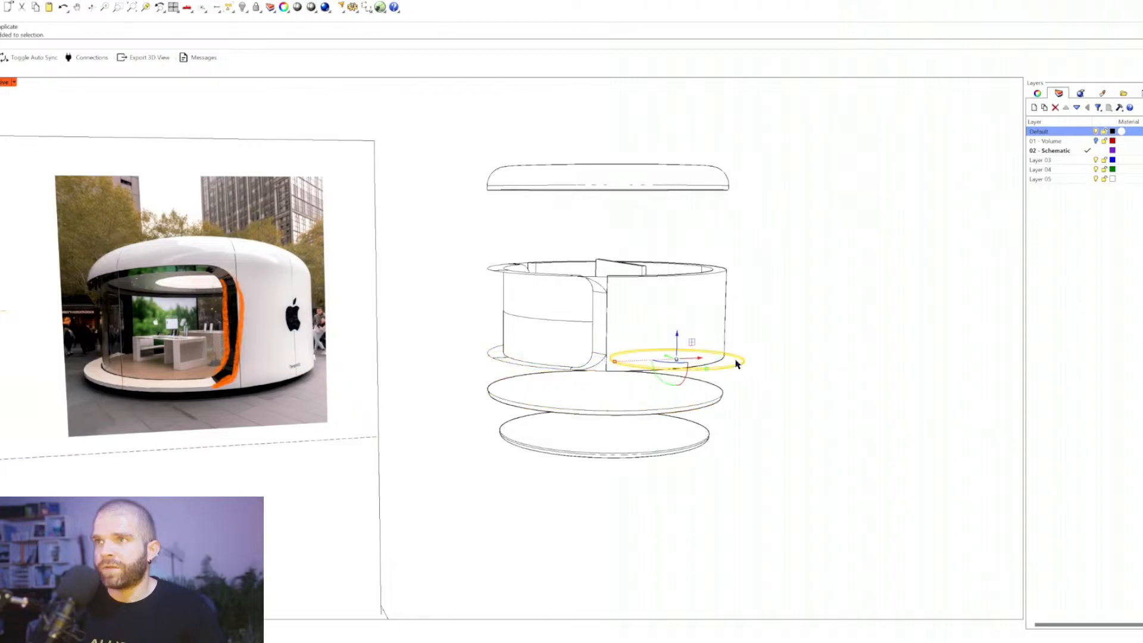
drag(676, 340, 676, 455)
click(742, 331)
Step: Undo the vertical moves of the copied pavilion's roof, floor, plinth and landing discs
right_drag(742, 332, 688, 370)
scroll(660, 332, up, 4)
mouse_move(661, 332)
right_down()
mouse_move(617, 319)
mouse_move(574, 342)
mouse_move(652, 344)
mouse_move(573, 328)
mouse_move(510, 395)
mouse_move(502, 378)
mouse_move(544, 375)
right_up()
key(ctrl+z)
key(ctrl+z)
key(ctrl+z)
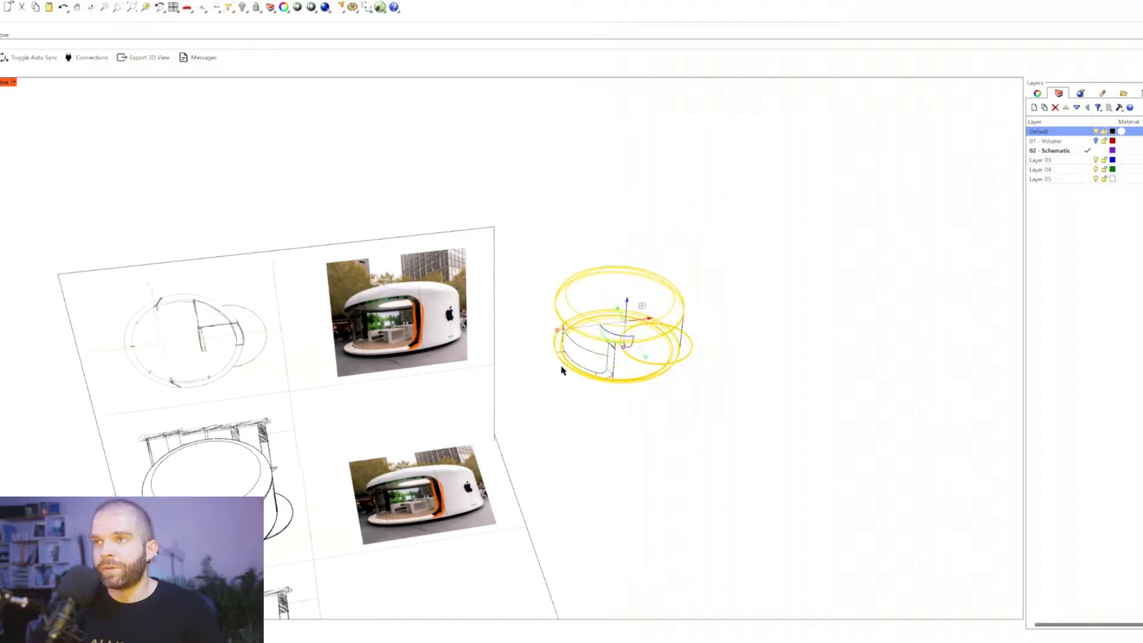
click(595, 465)
Step: Examine the reassembled pavilion from the front opening around to the arched door at the rear
right_drag(605, 381, 597, 324)
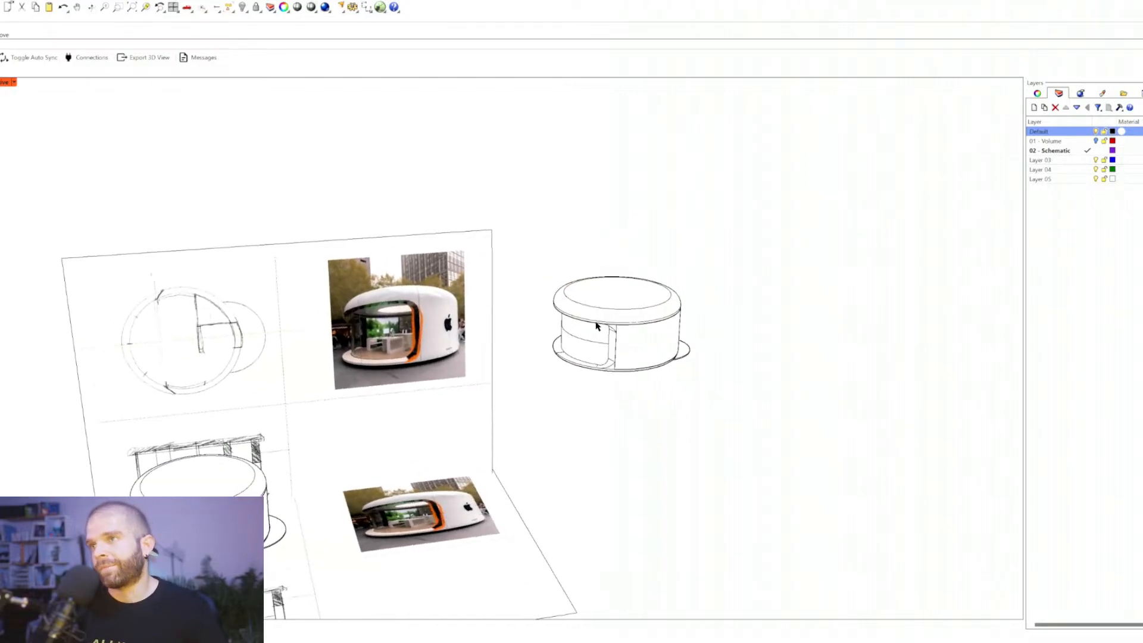
scroll(595, 322, up, 4)
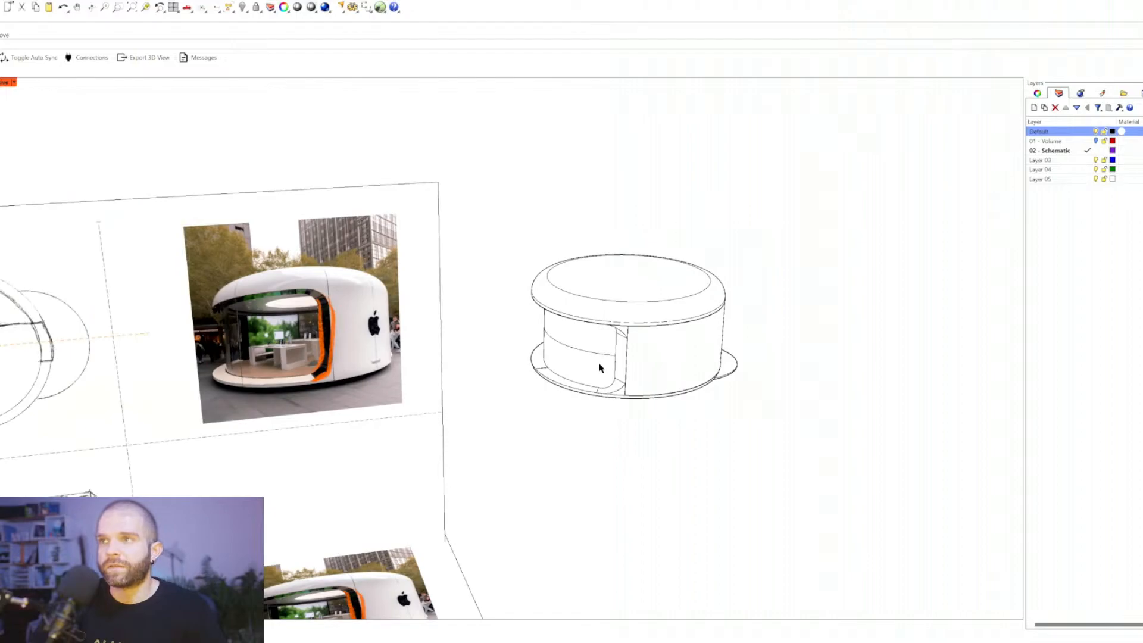
right_drag(663, 406, 629, 416)
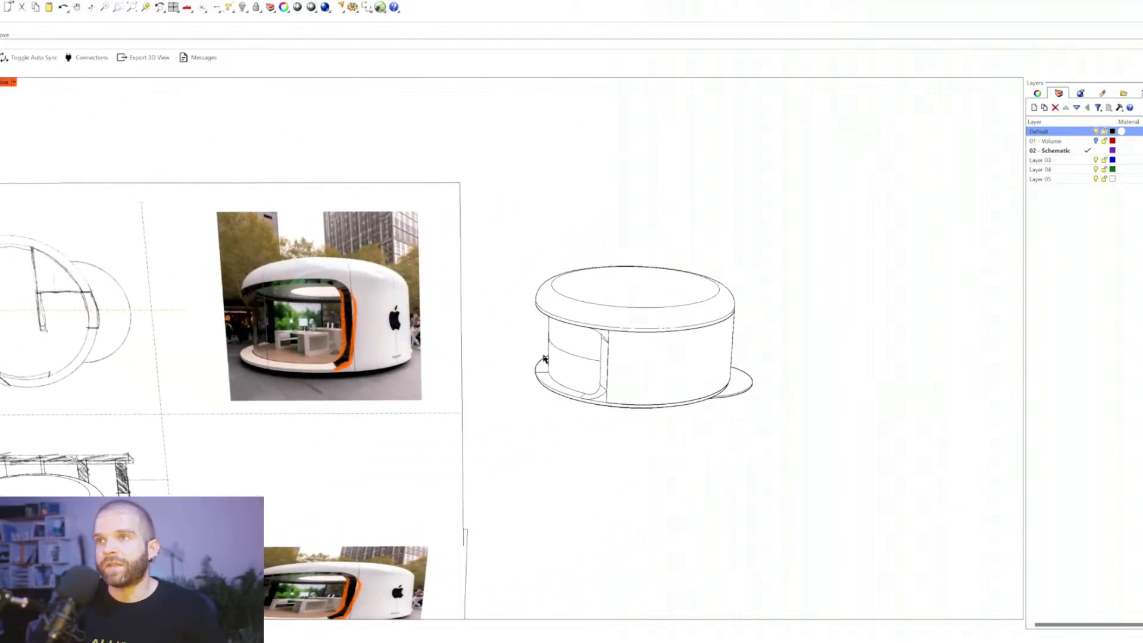
right_drag(554, 363, 592, 343)
shift+right_drag(501, 405, 612, 310)
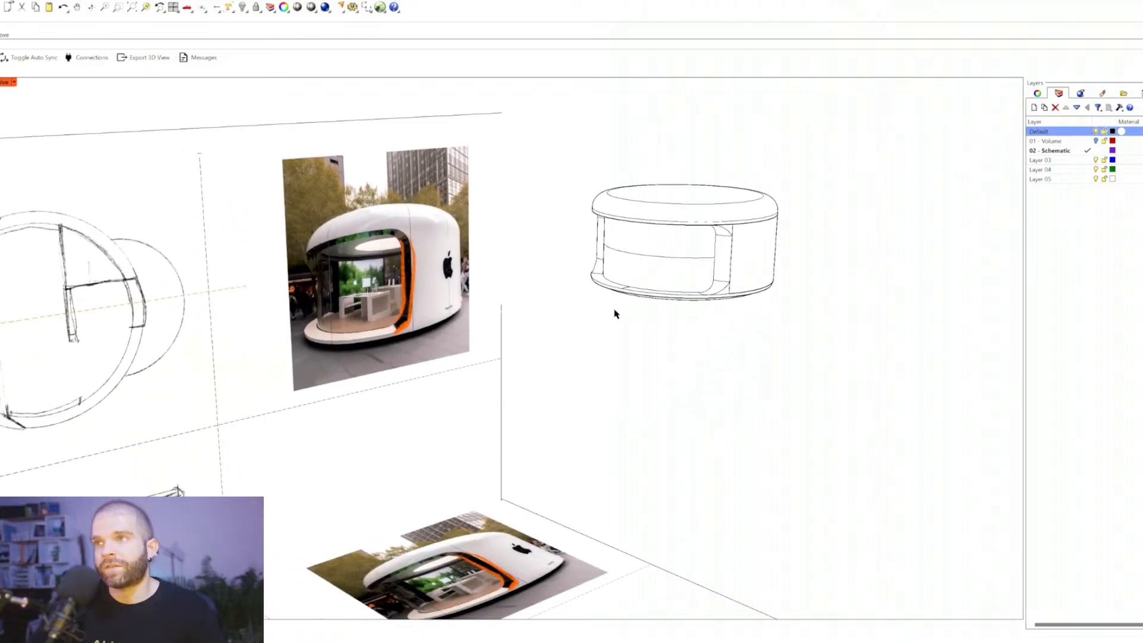
scroll(603, 311, down, 4)
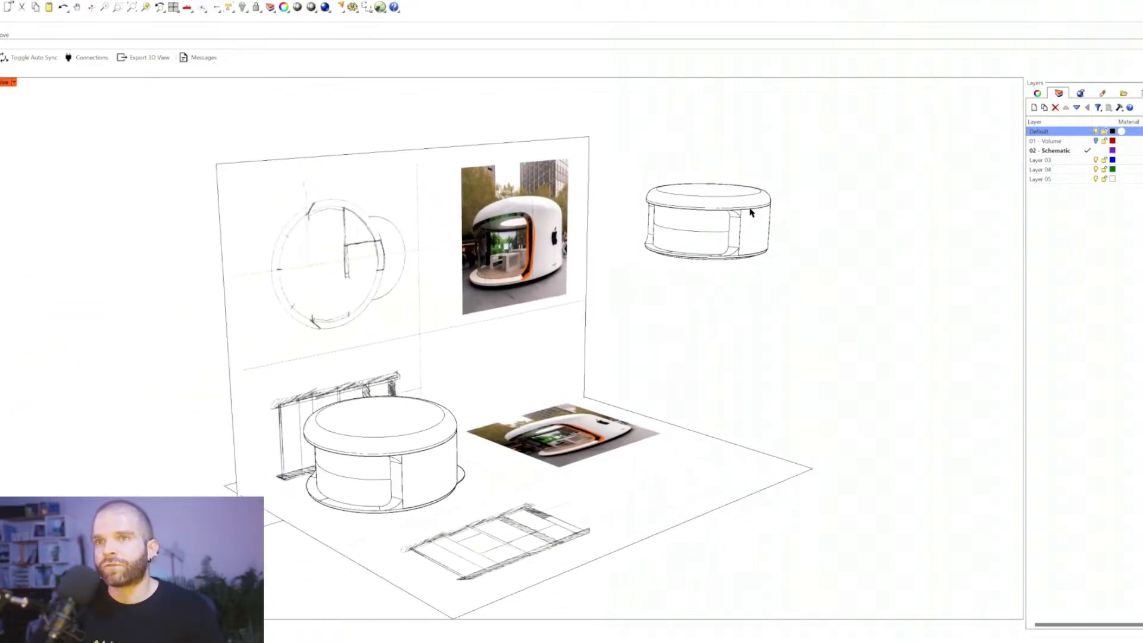
right_drag(751, 212, 666, 223)
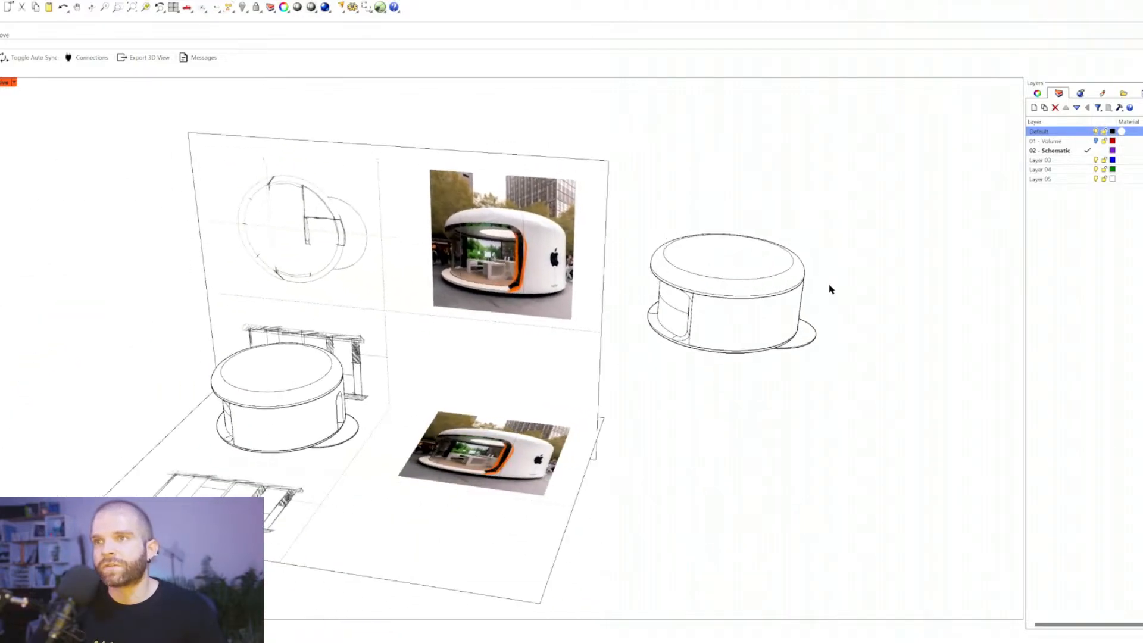
right_drag(829, 286, 696, 314)
scroll(539, 355, up, 5)
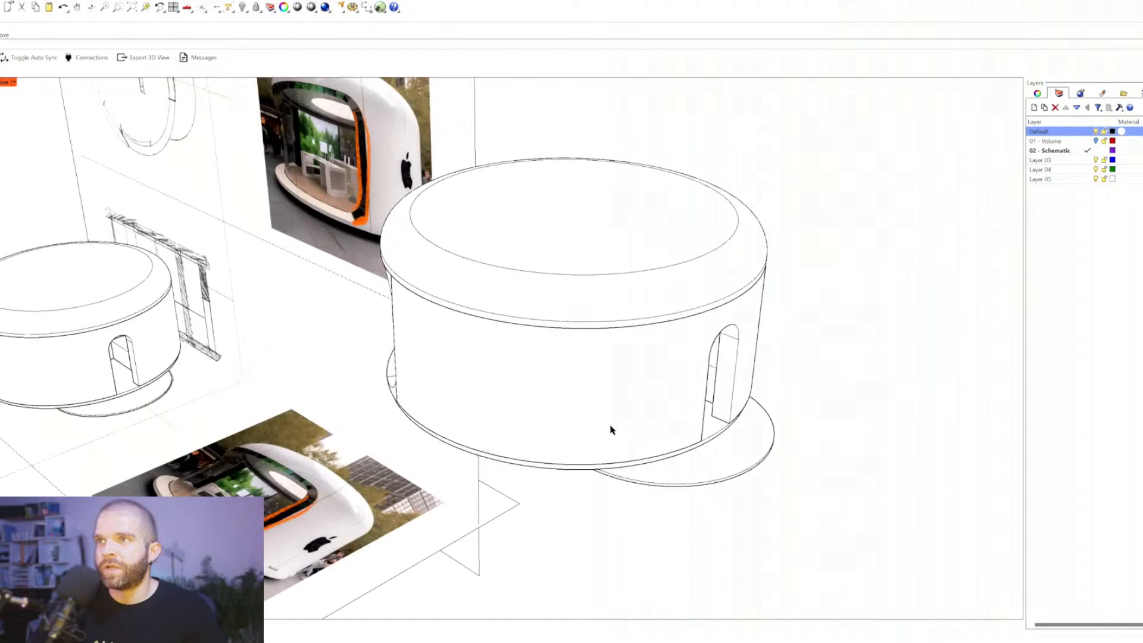
Step: Compare the pavilion's rounded roof, front opening and overall proportions with the reference photo and sketches
right_drag(278, 364, 395, 372)
scroll(409, 335, down, 4)
right_drag(410, 335, 464, 372)
scroll(501, 304, up, 5)
scroll(405, 411, down, 4)
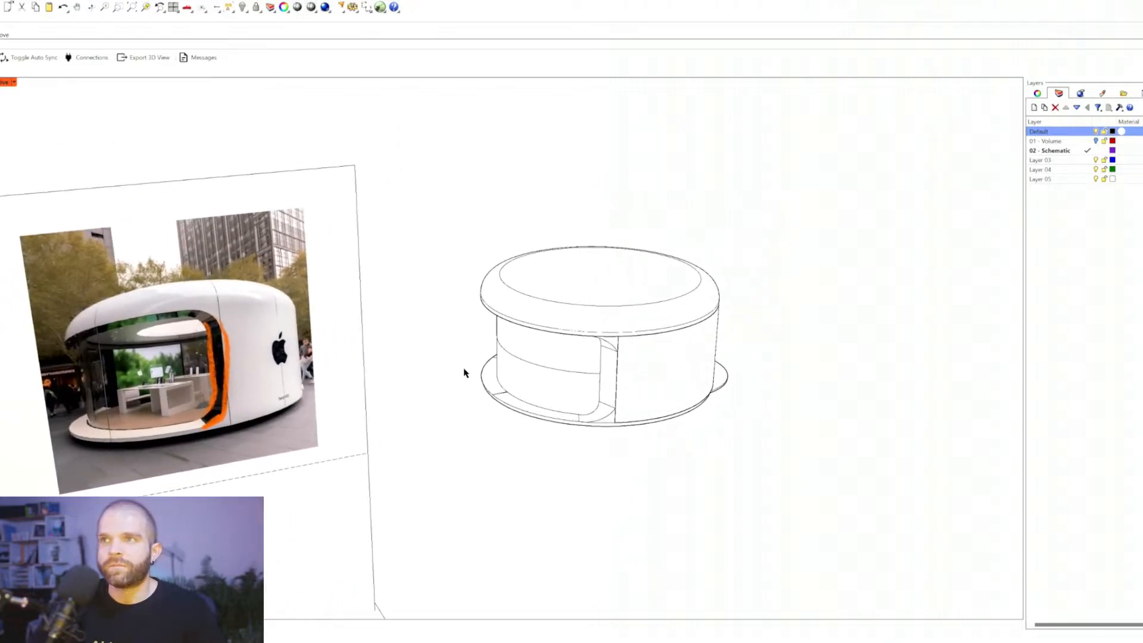
right_drag(723, 376, 587, 385)
right_drag(369, 425, 569, 360)
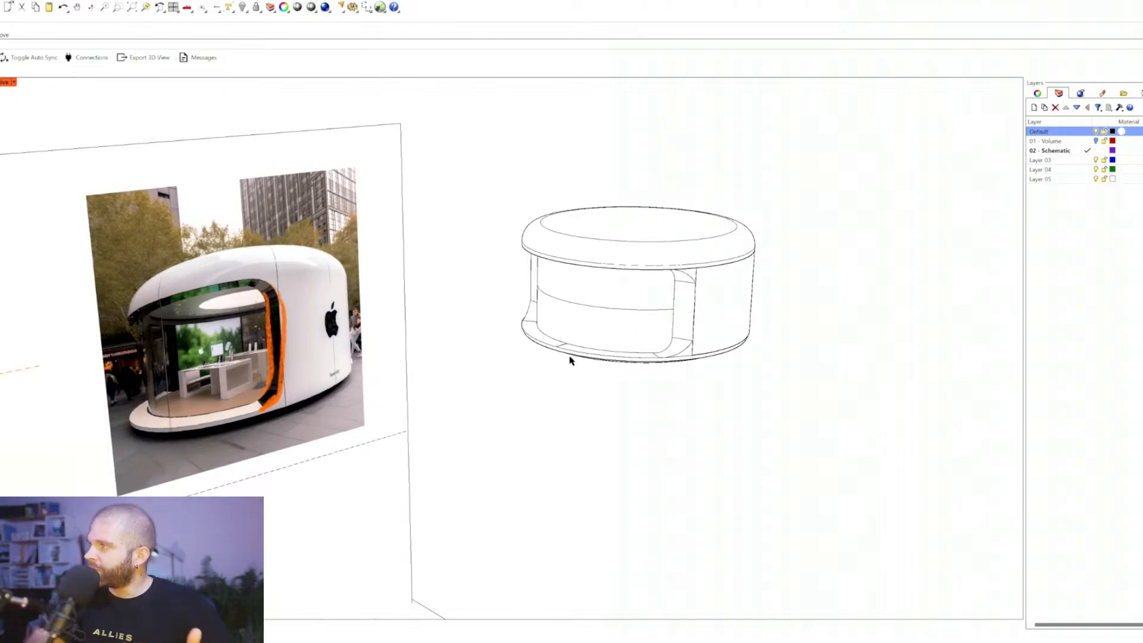
scroll(587, 339, down, 9)
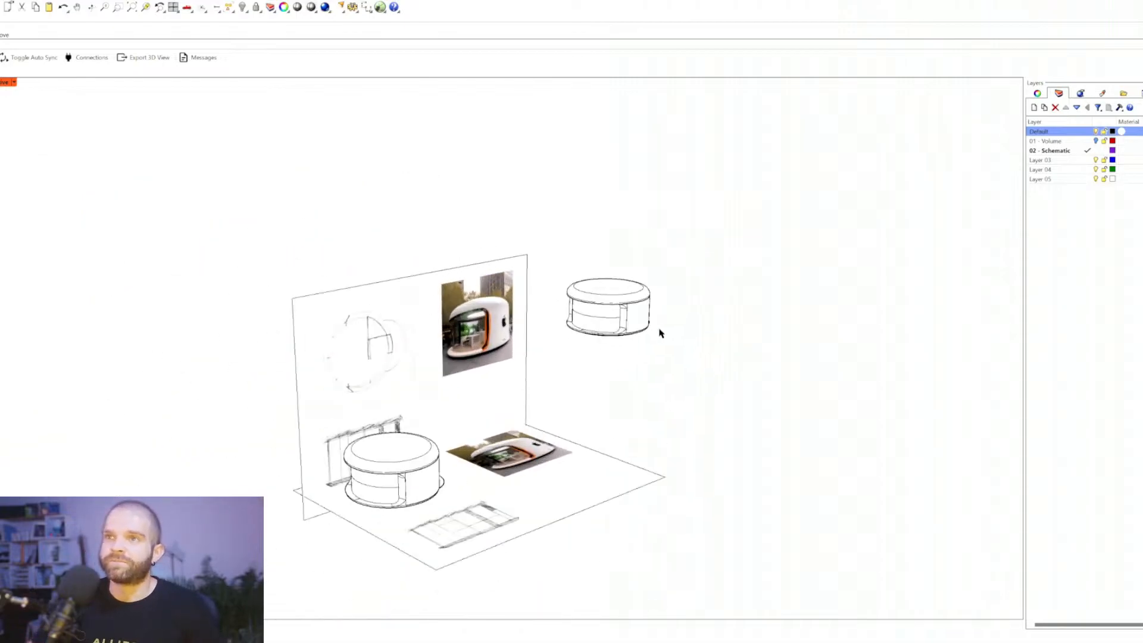
scroll(598, 369, up, 6)
mouse_move(486, 412)
right_down()
mouse_move(553, 365)
mouse_move(533, 372)
mouse_move(570, 393)
right_up()
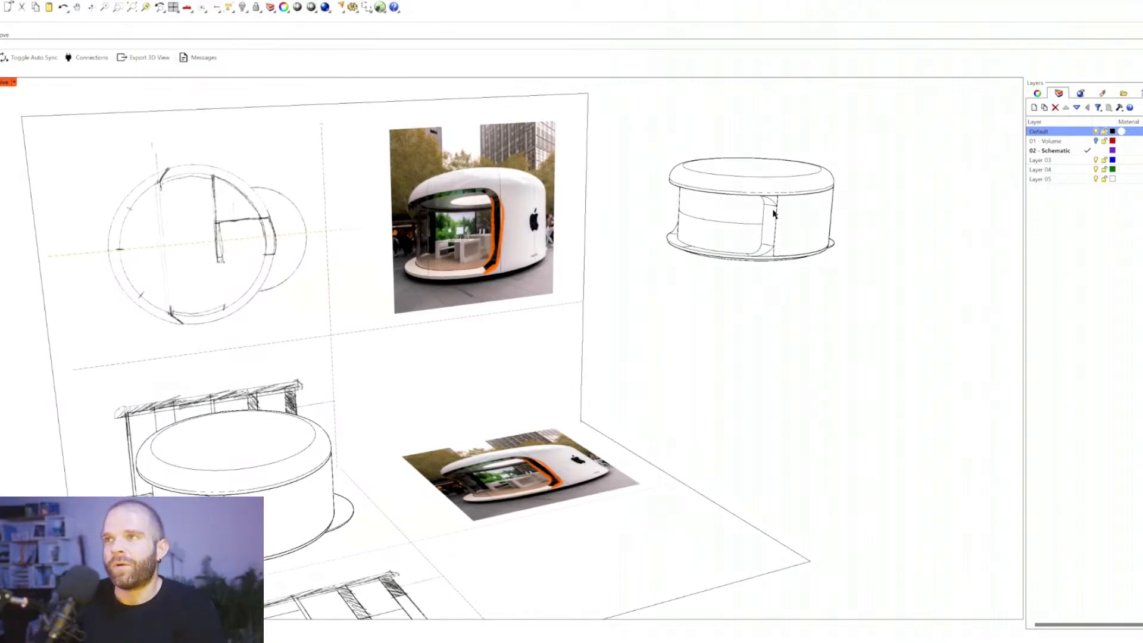
Step: Inspect the front opening's upper corner surface up close, and review both pavilions alongside the reference planes
scroll(774, 213, up, 8)
click(746, 198)
scroll(786, 204, up, 2)
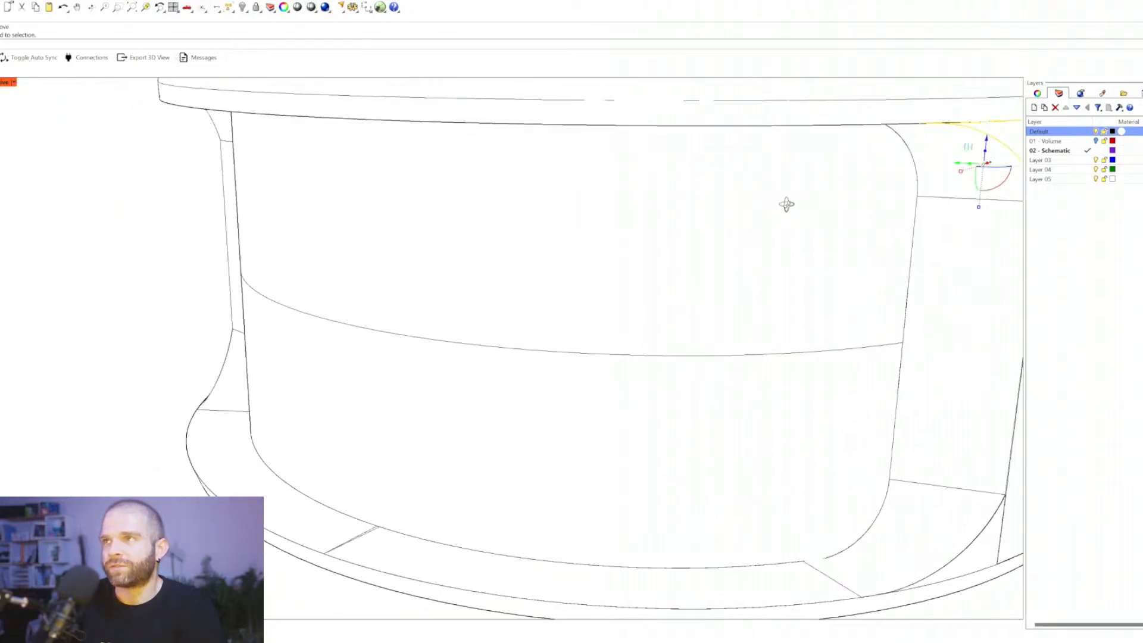
scroll(786, 204, down, 10)
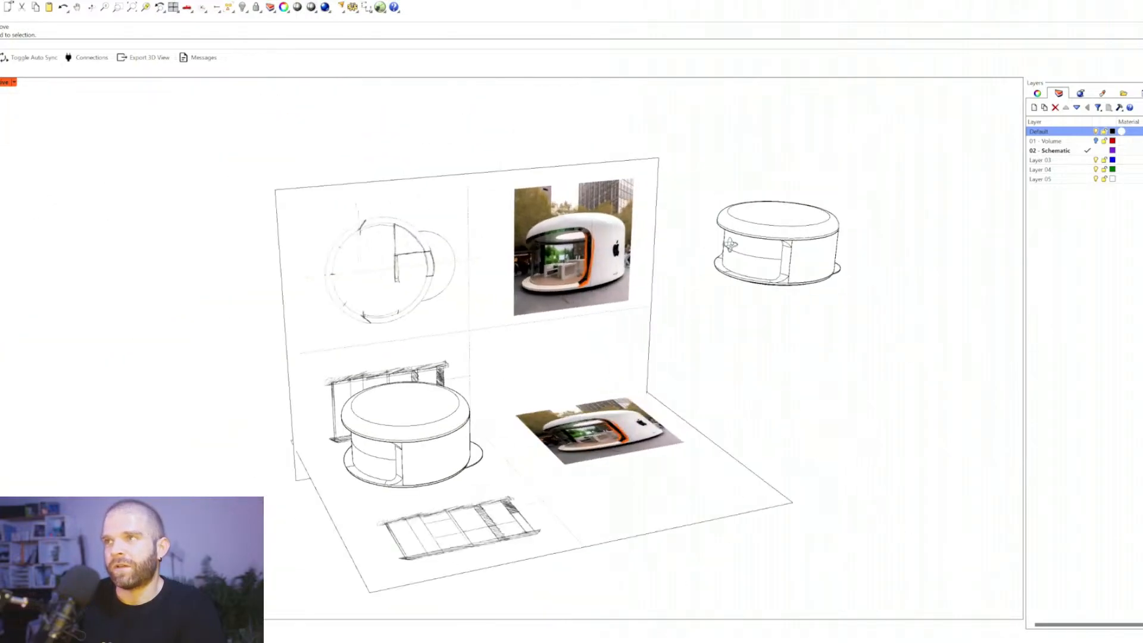
right_drag(729, 244, 621, 303)
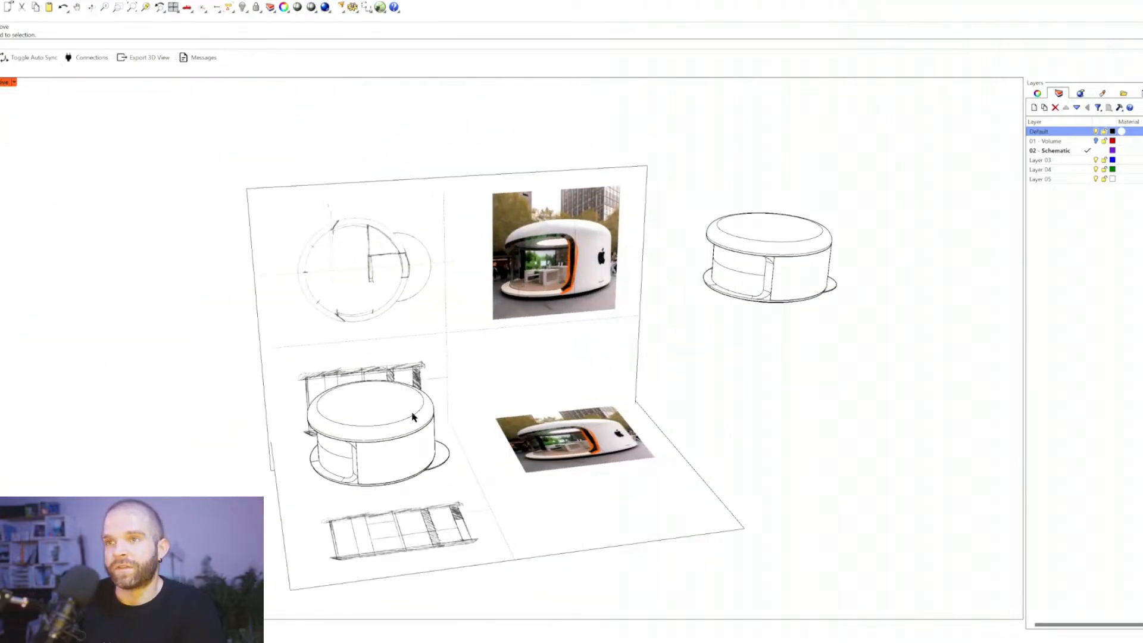